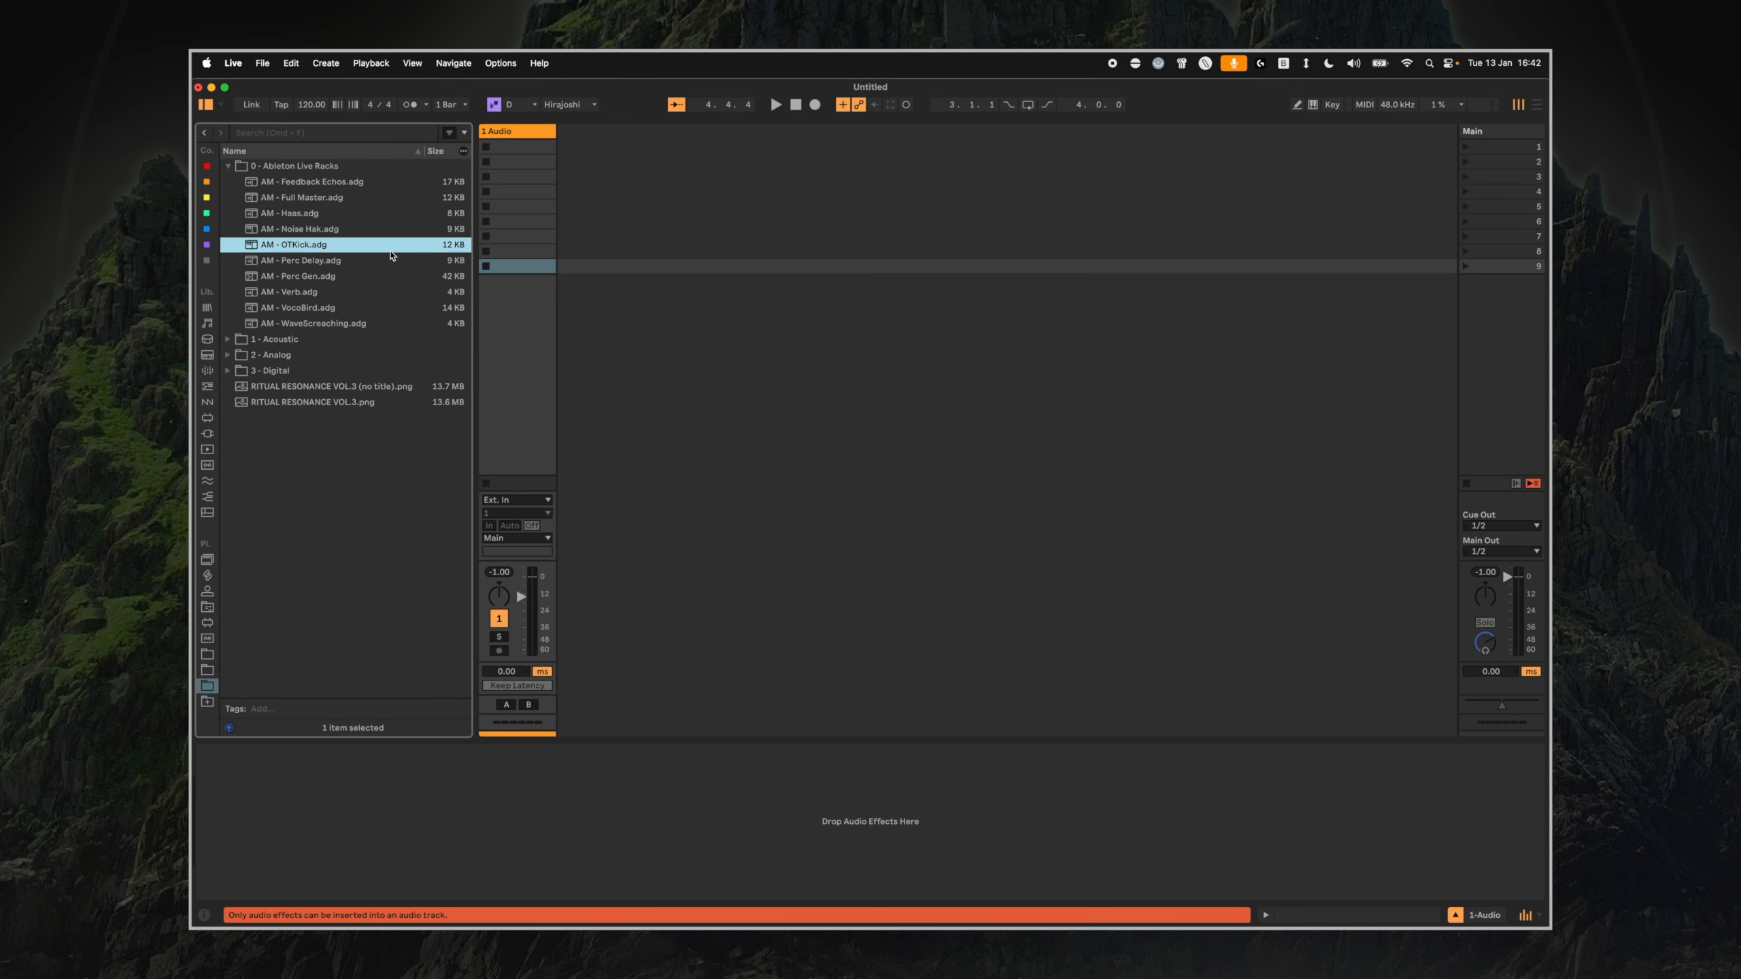
Load AM - OTKick.adg on a new MIDI track, create an empty clip in its first slot and enable draw mode.
{"action": "left_click_drag", "start_coordinate": [309, 246], "coordinate": [640, 220]}
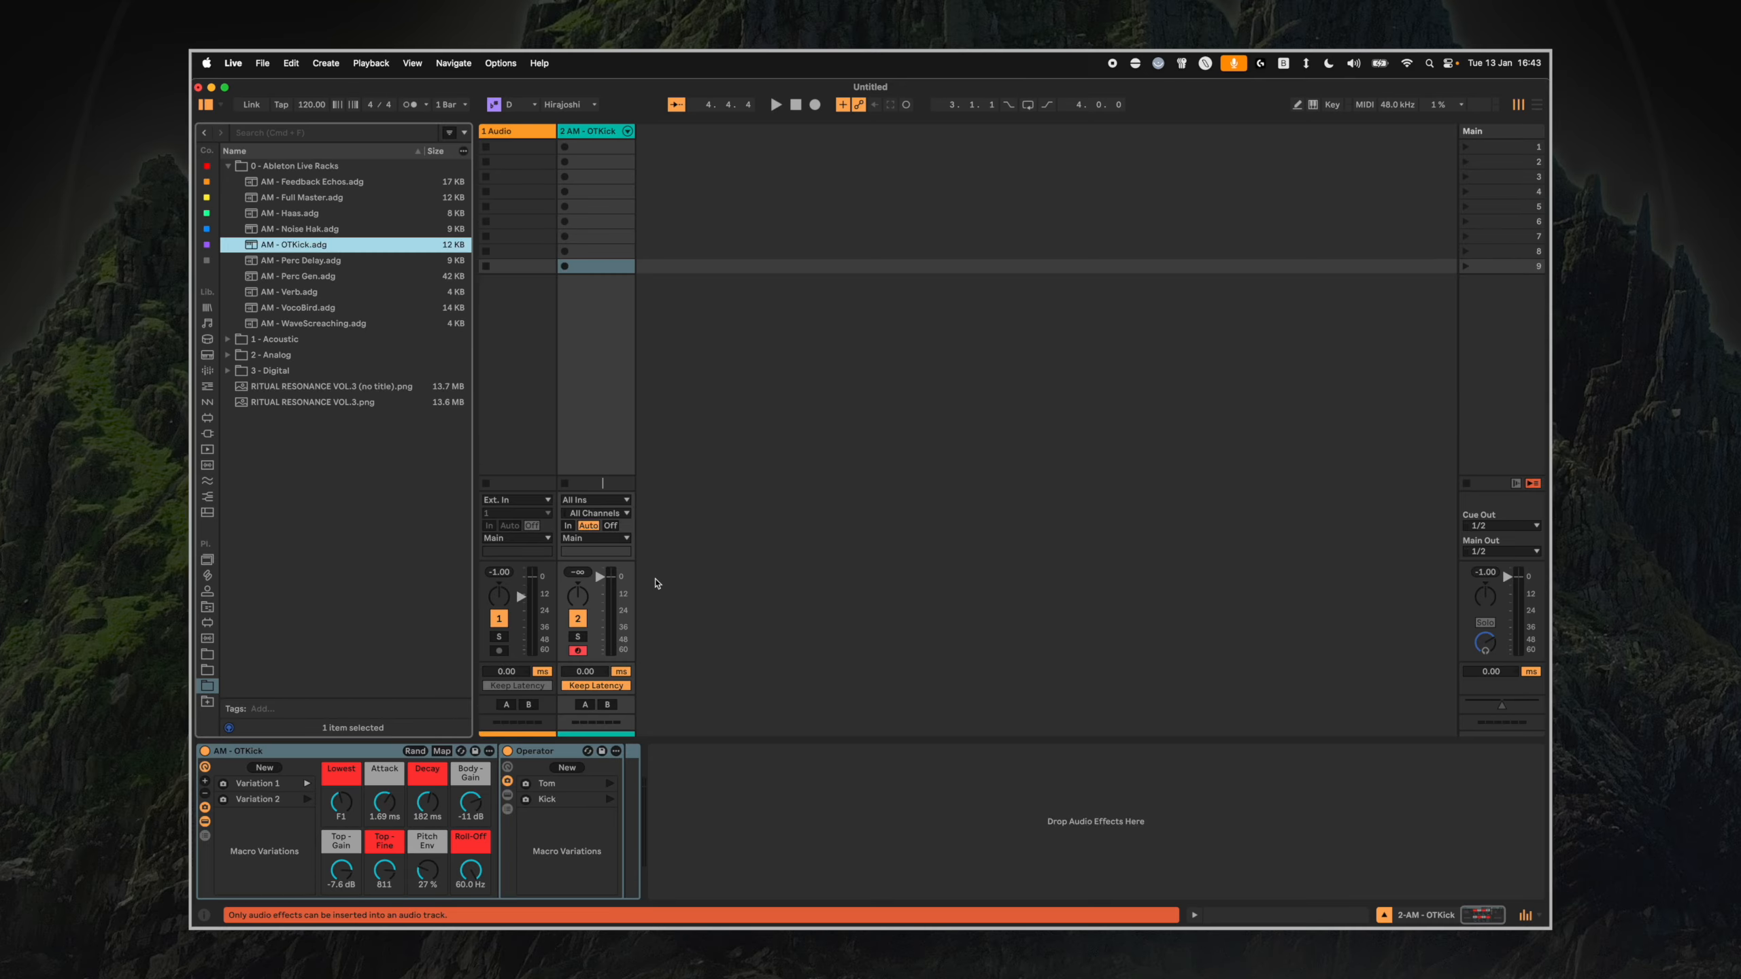
{"action": "double_click", "coordinate": [595, 147]}
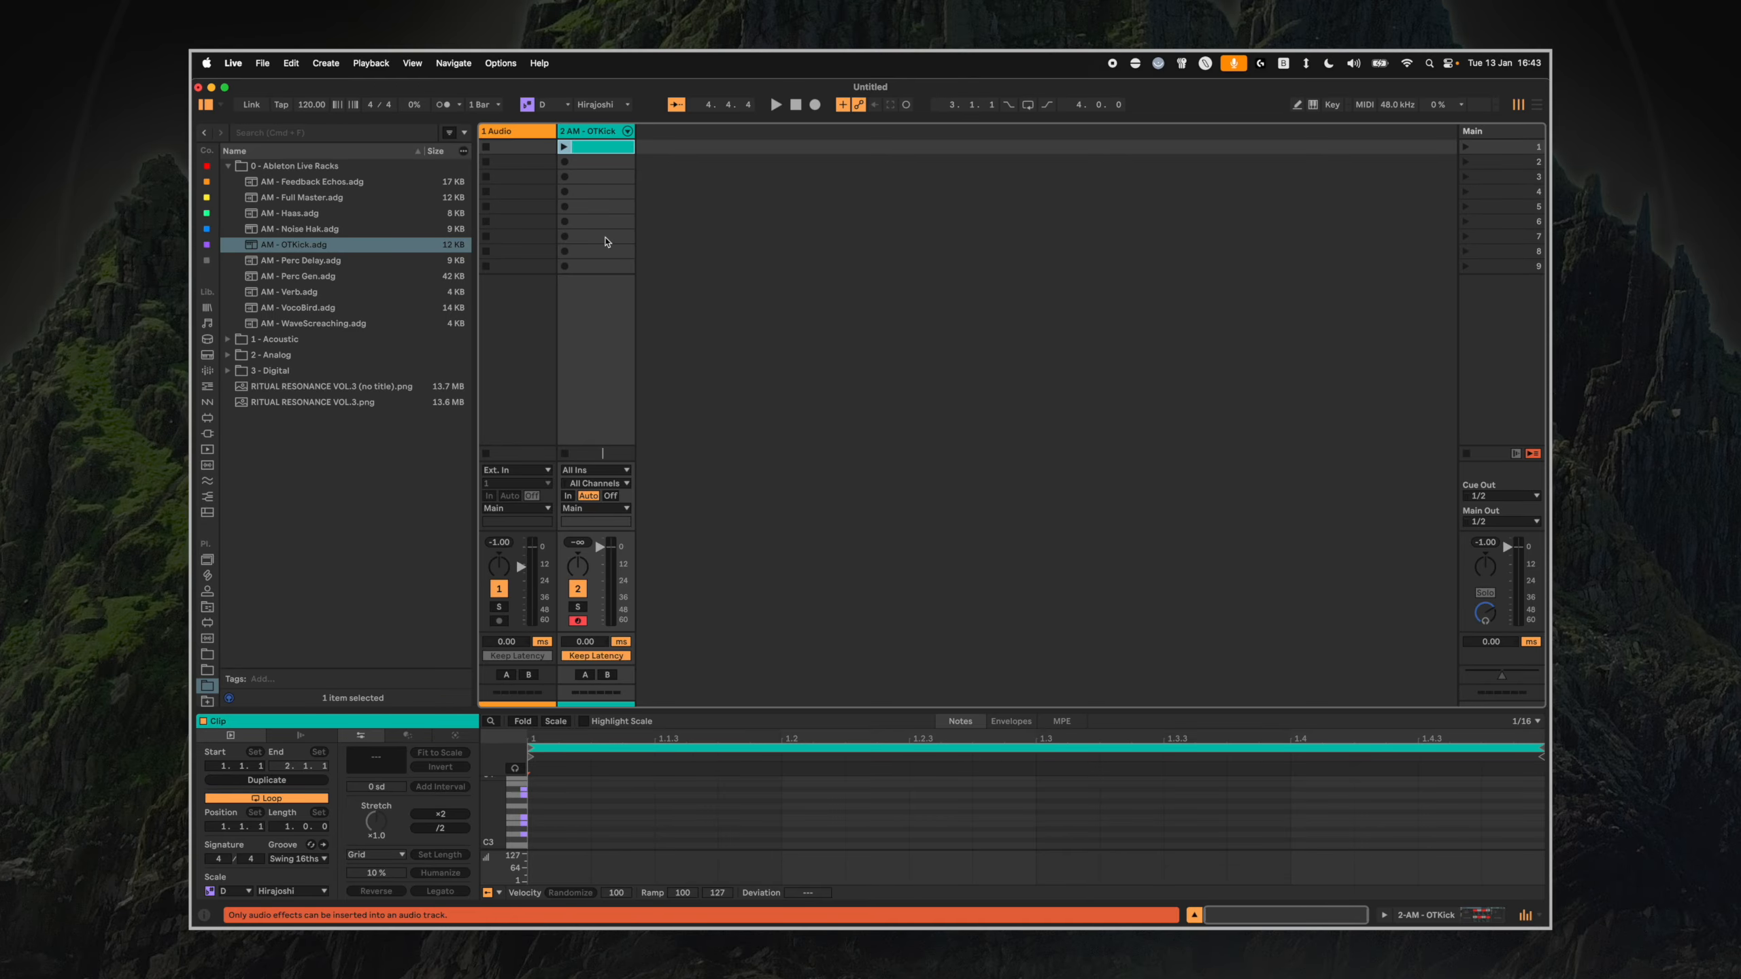
{"action": "key", "text": "b"}
Draw a sixteenth-note C3 on each of the four beats in the kick clip and launch it.
{"action": "left_click", "coordinate": [548, 846]}
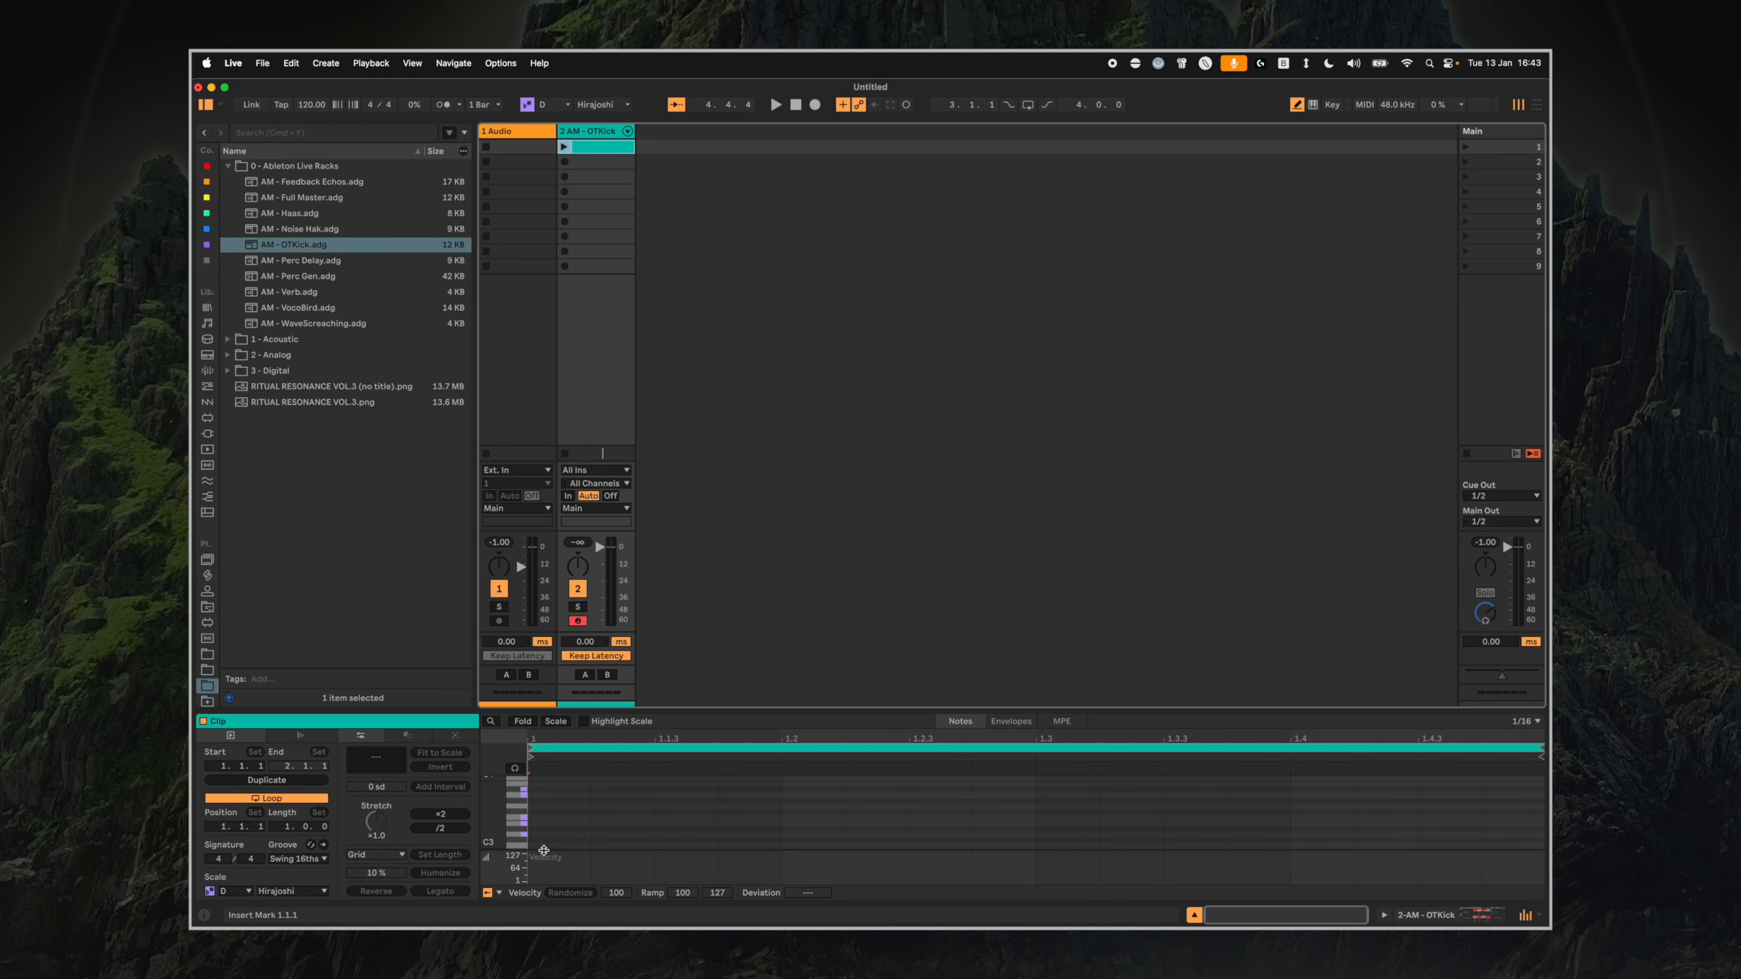
{"action": "left_click", "coordinate": [835, 842]}
{"action": "left_click", "coordinate": [1066, 844]}
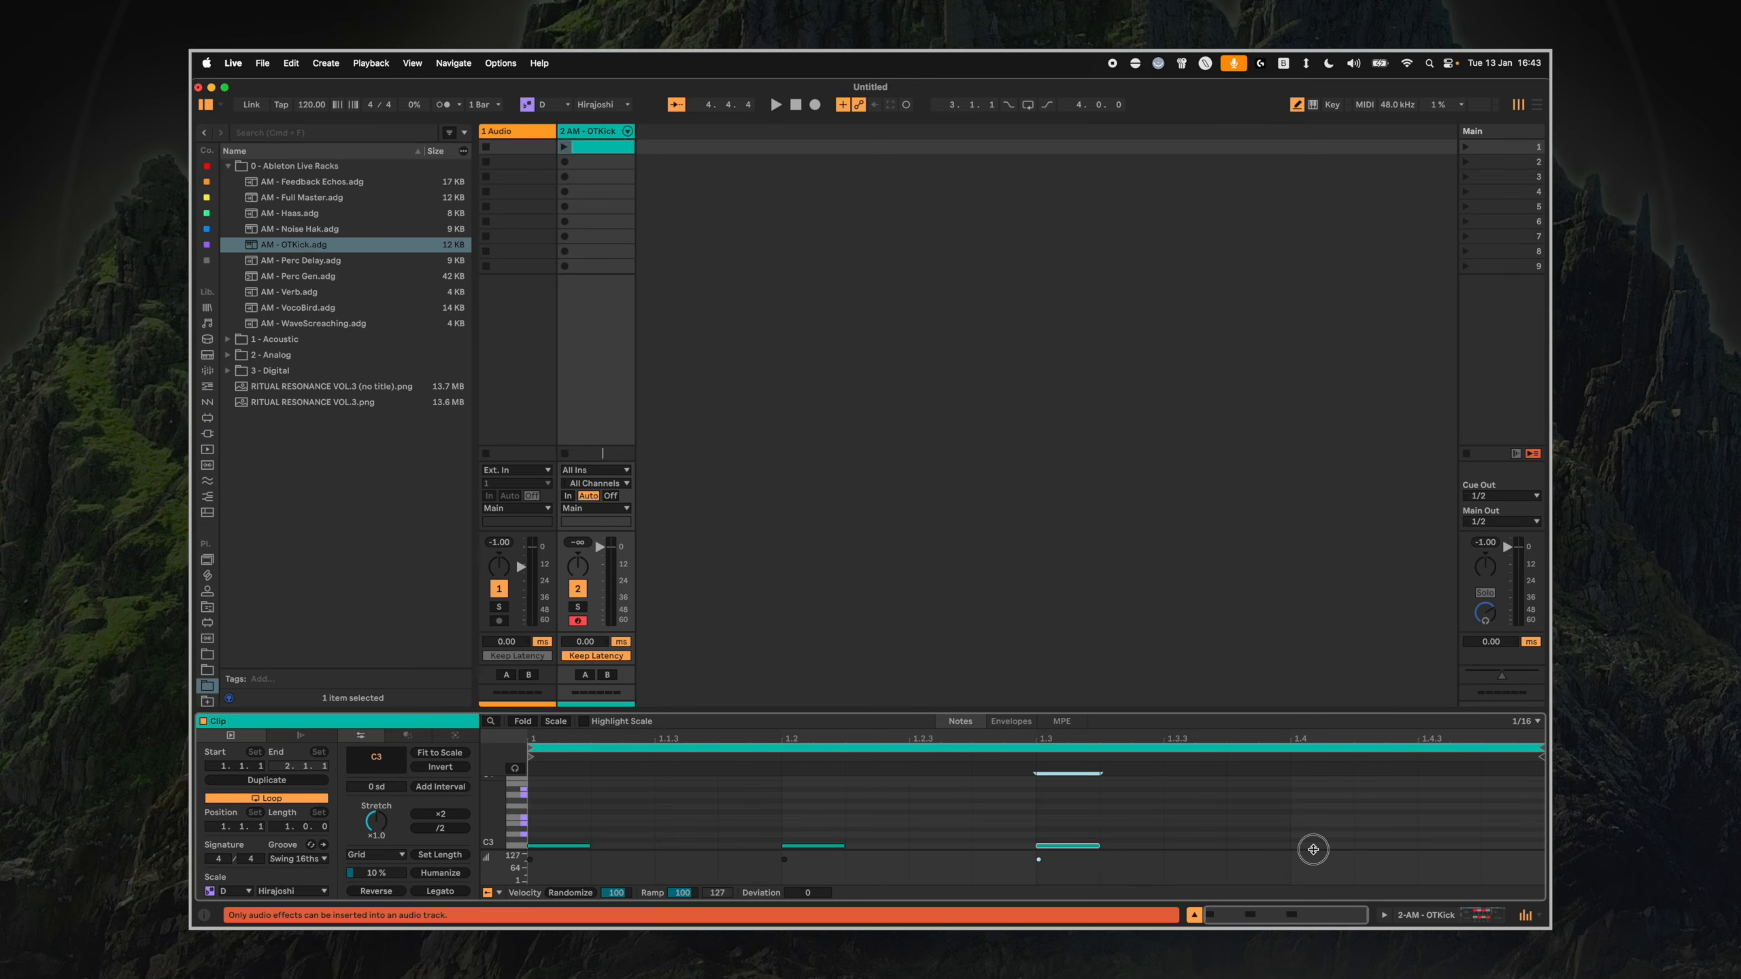
{"action": "left_click", "coordinate": [1311, 845]}
{"action": "left_click", "coordinate": [564, 146]}
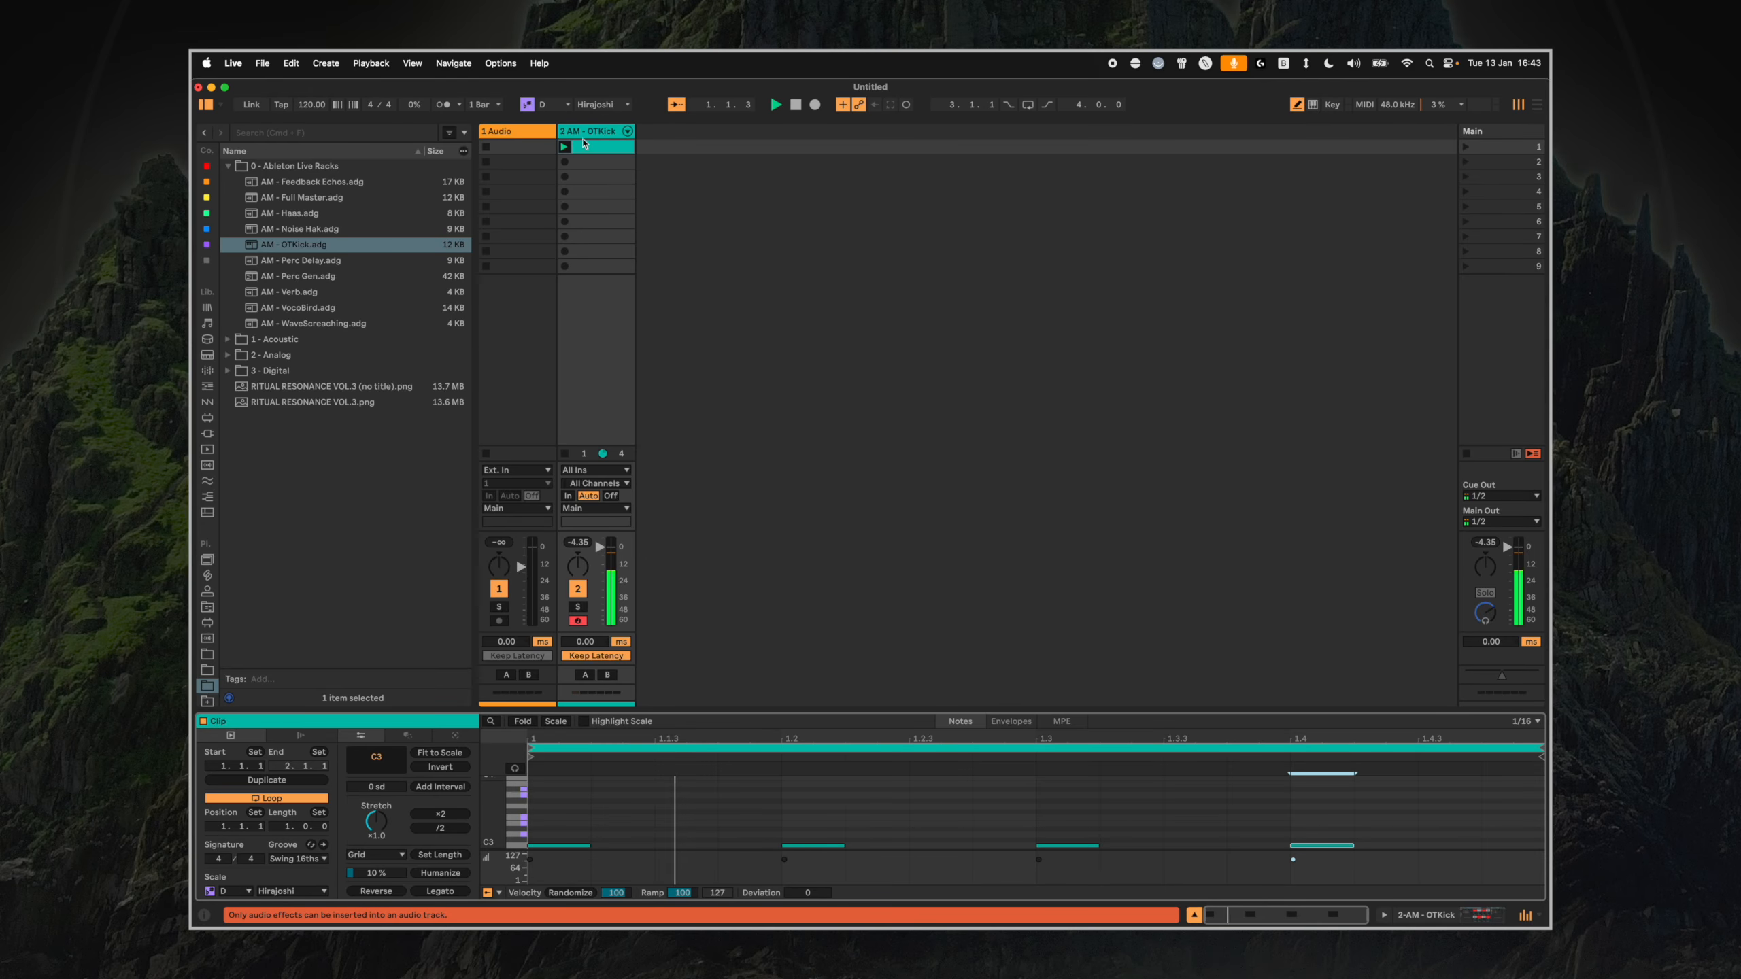
Show the OTKick rack's devices, lower the track volume and set the Lowest macro to A#1.
{"action": "left_click", "coordinate": [598, 177]}
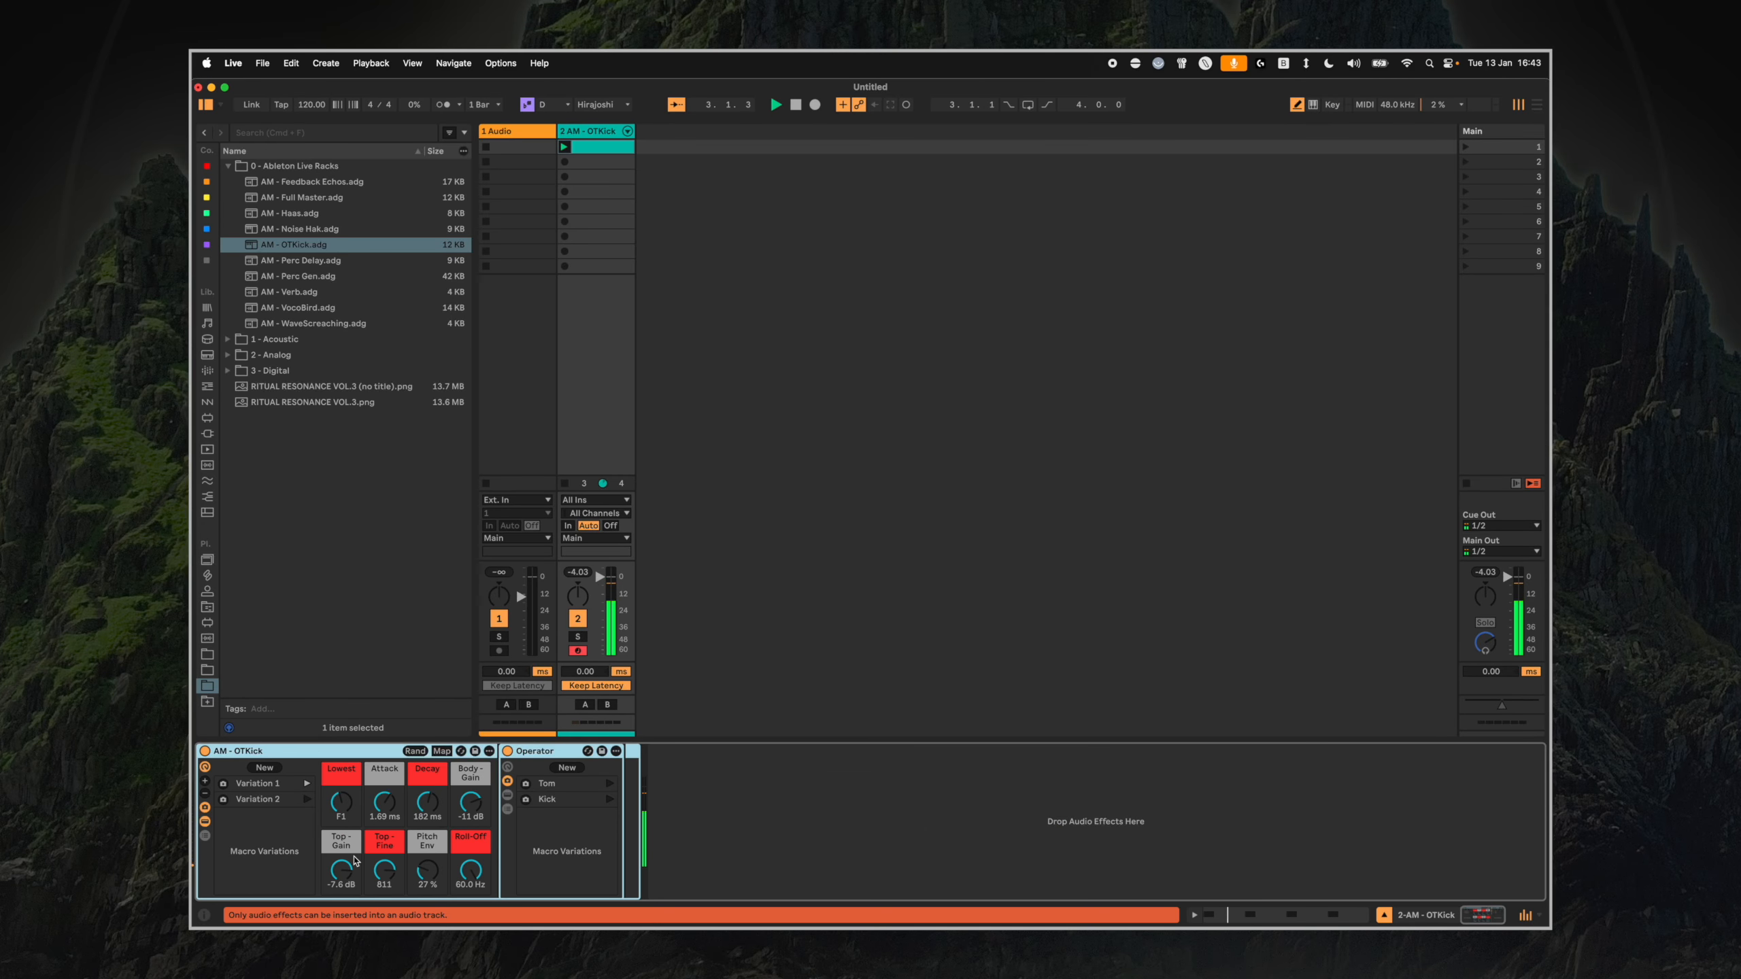
{"action": "left_click_drag", "start_coordinate": [599, 576], "coordinate": [600, 597]}
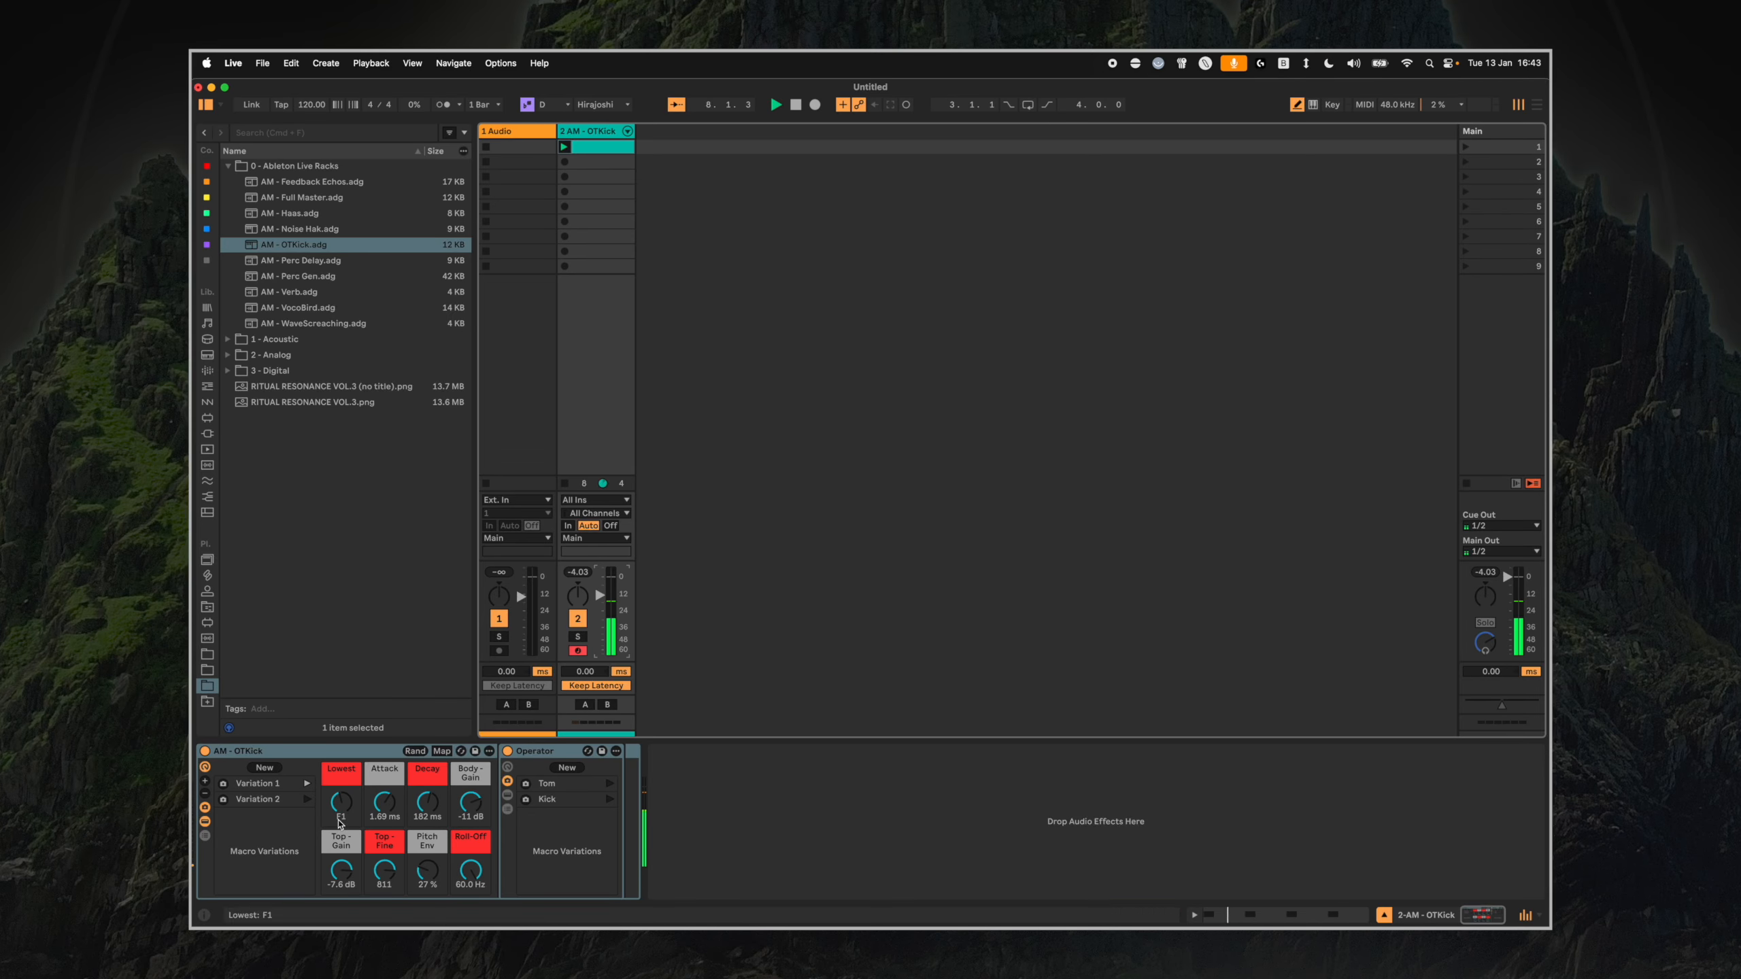
{"action": "left_click_drag", "start_coordinate": [340, 801], "coordinate": [340, 788]}
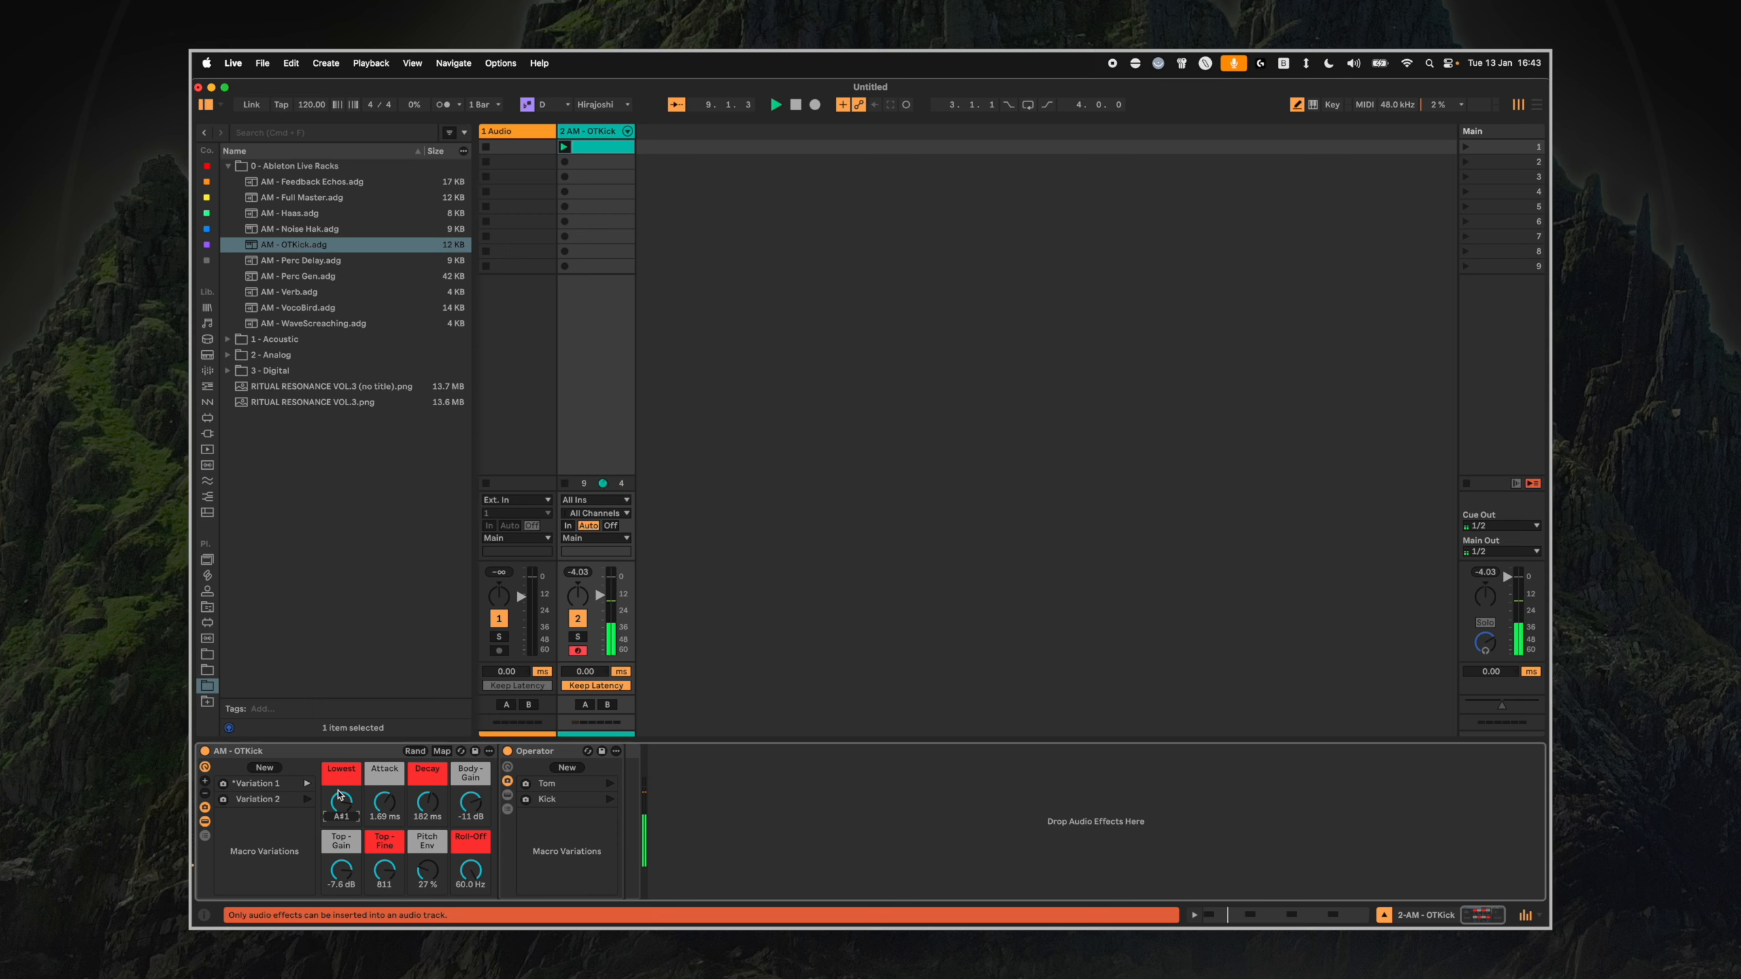
On the OTKick rack, set Attack to 0.00 ms, Decay 229 ms, Body-Gain -∞ dB, Top-Gain -17 dB, Top-Fine 566, Pitch Env 70% and Roll-Off 44.4 Hz.
{"action": "mouse_move", "coordinate": [364, 813]}
{"action": "left_mouse_down"}
{"action": "mouse_move", "coordinate": [365, 850]}
{"action": "mouse_move", "coordinate": [382, 816]}
{"action": "left_mouse_up"}
{"action": "left_click_drag", "start_coordinate": [433, 809], "coordinate": [470, 866]}
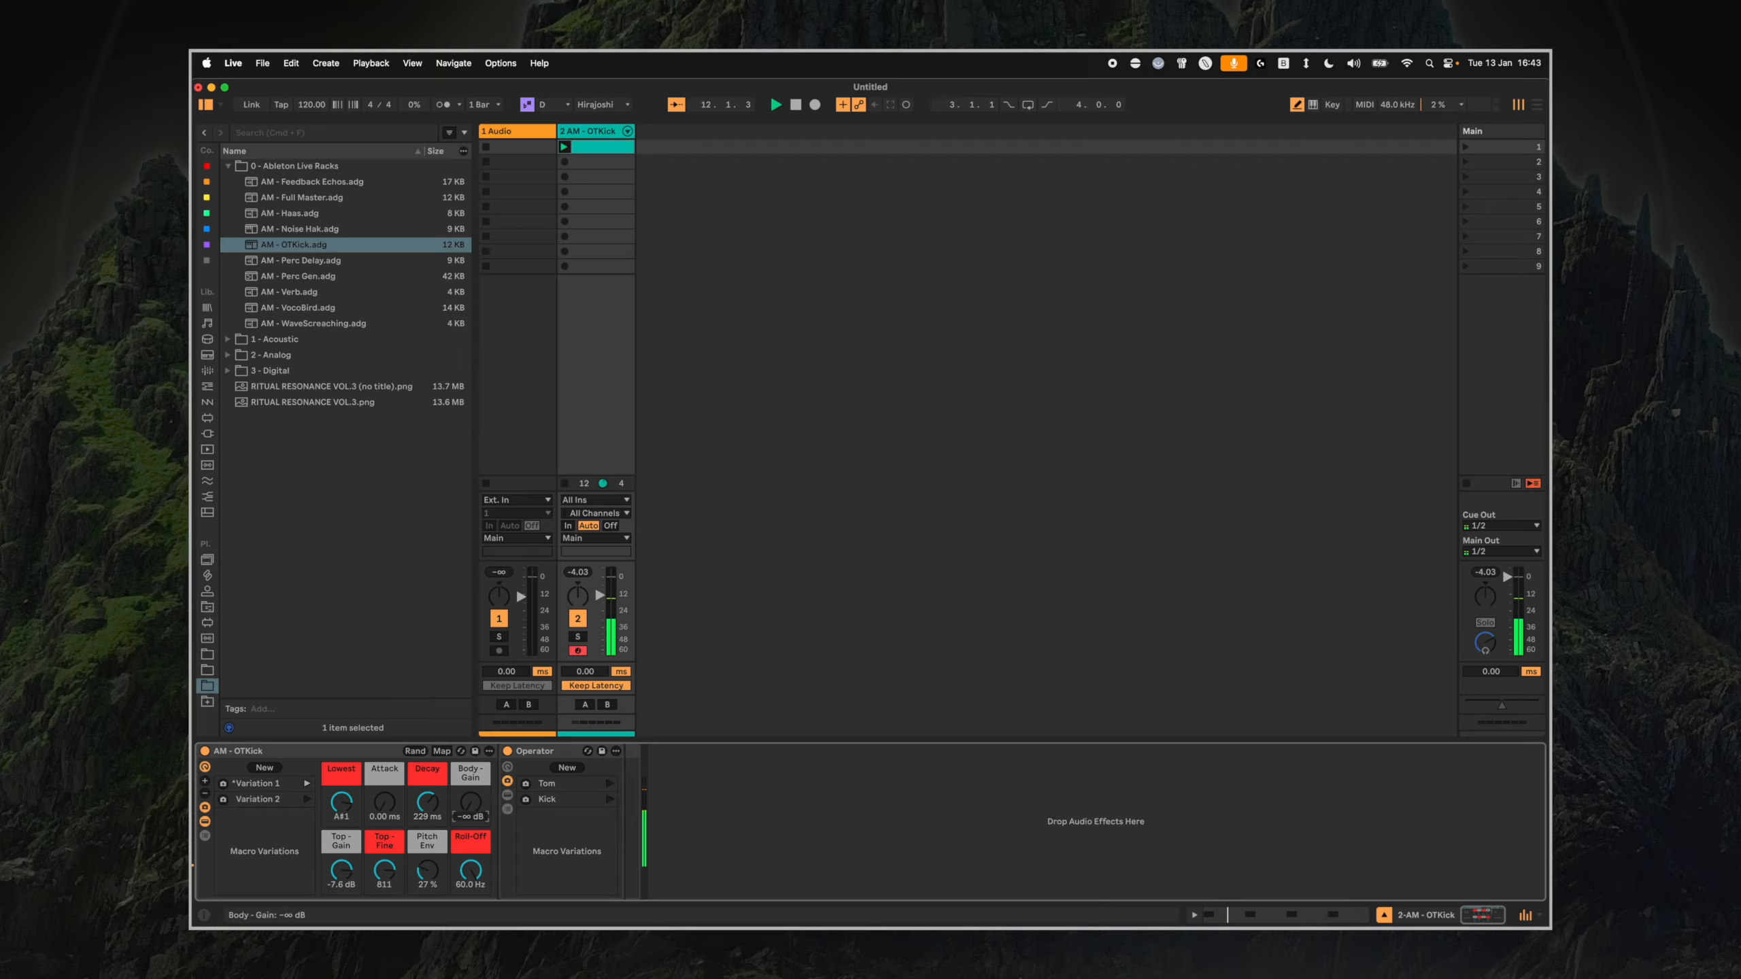
{"action": "left_click_drag", "start_coordinate": [342, 873], "coordinate": [470, 875]}
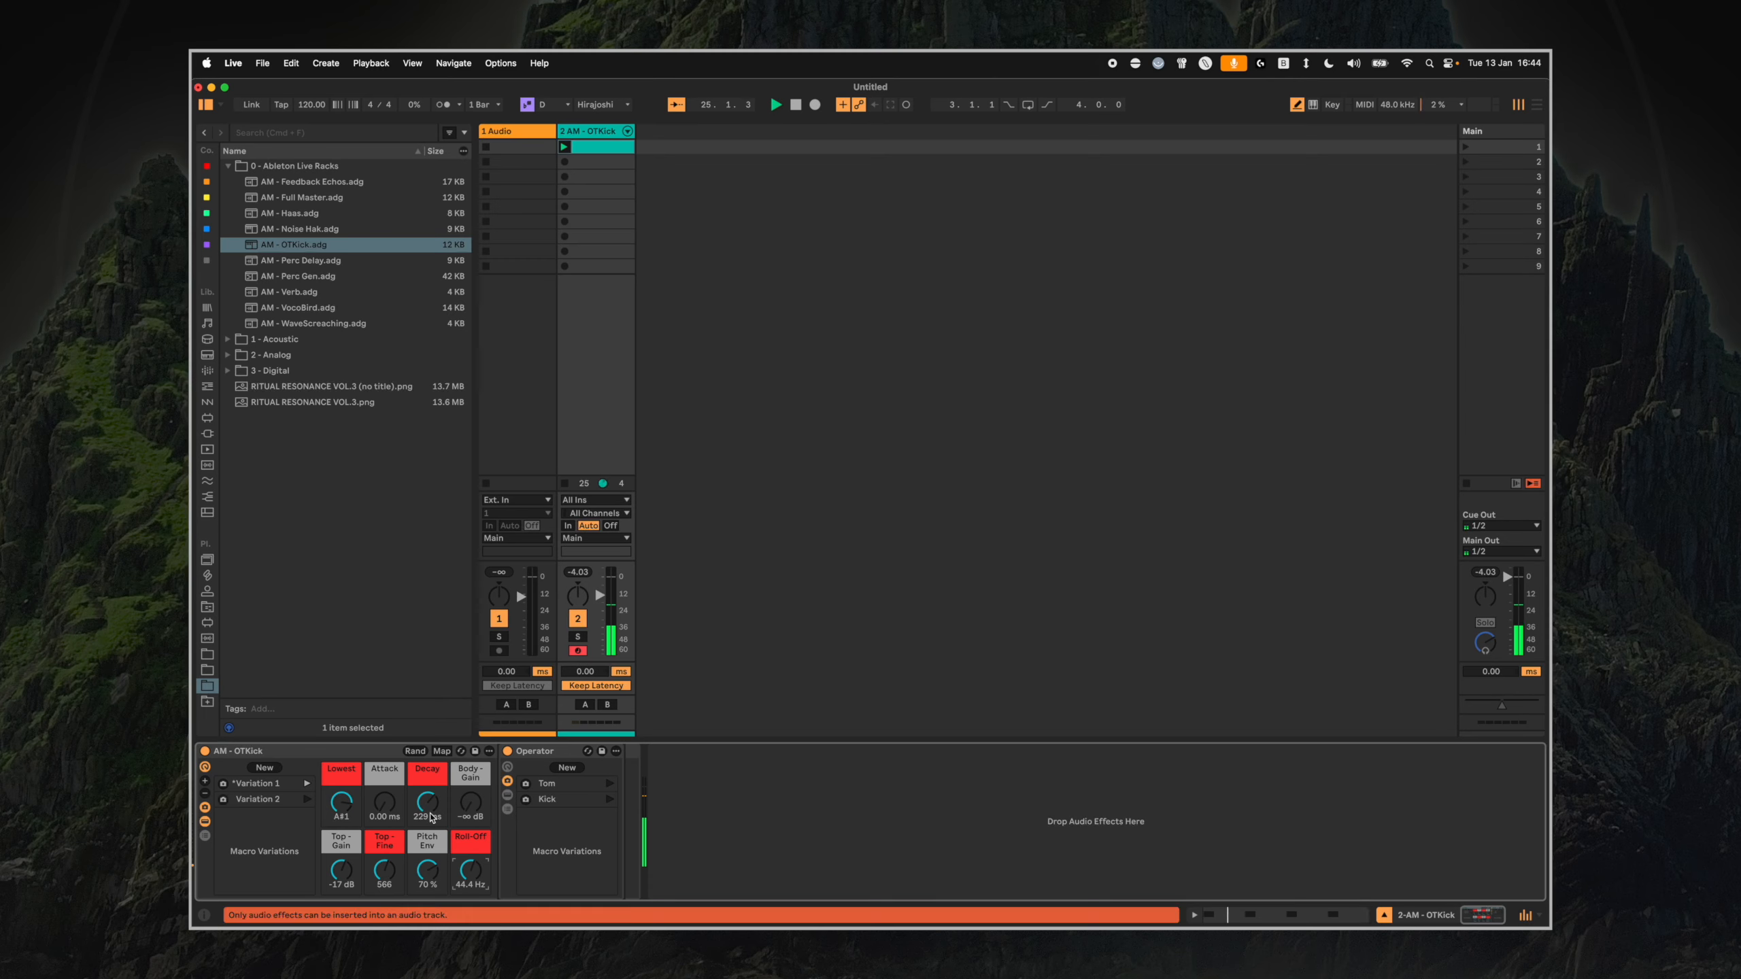
Compare Operator's Kick and Tom variations, settle on Kick and set the track volume to -9.0 dB.
{"action": "left_click", "coordinate": [553, 799]}
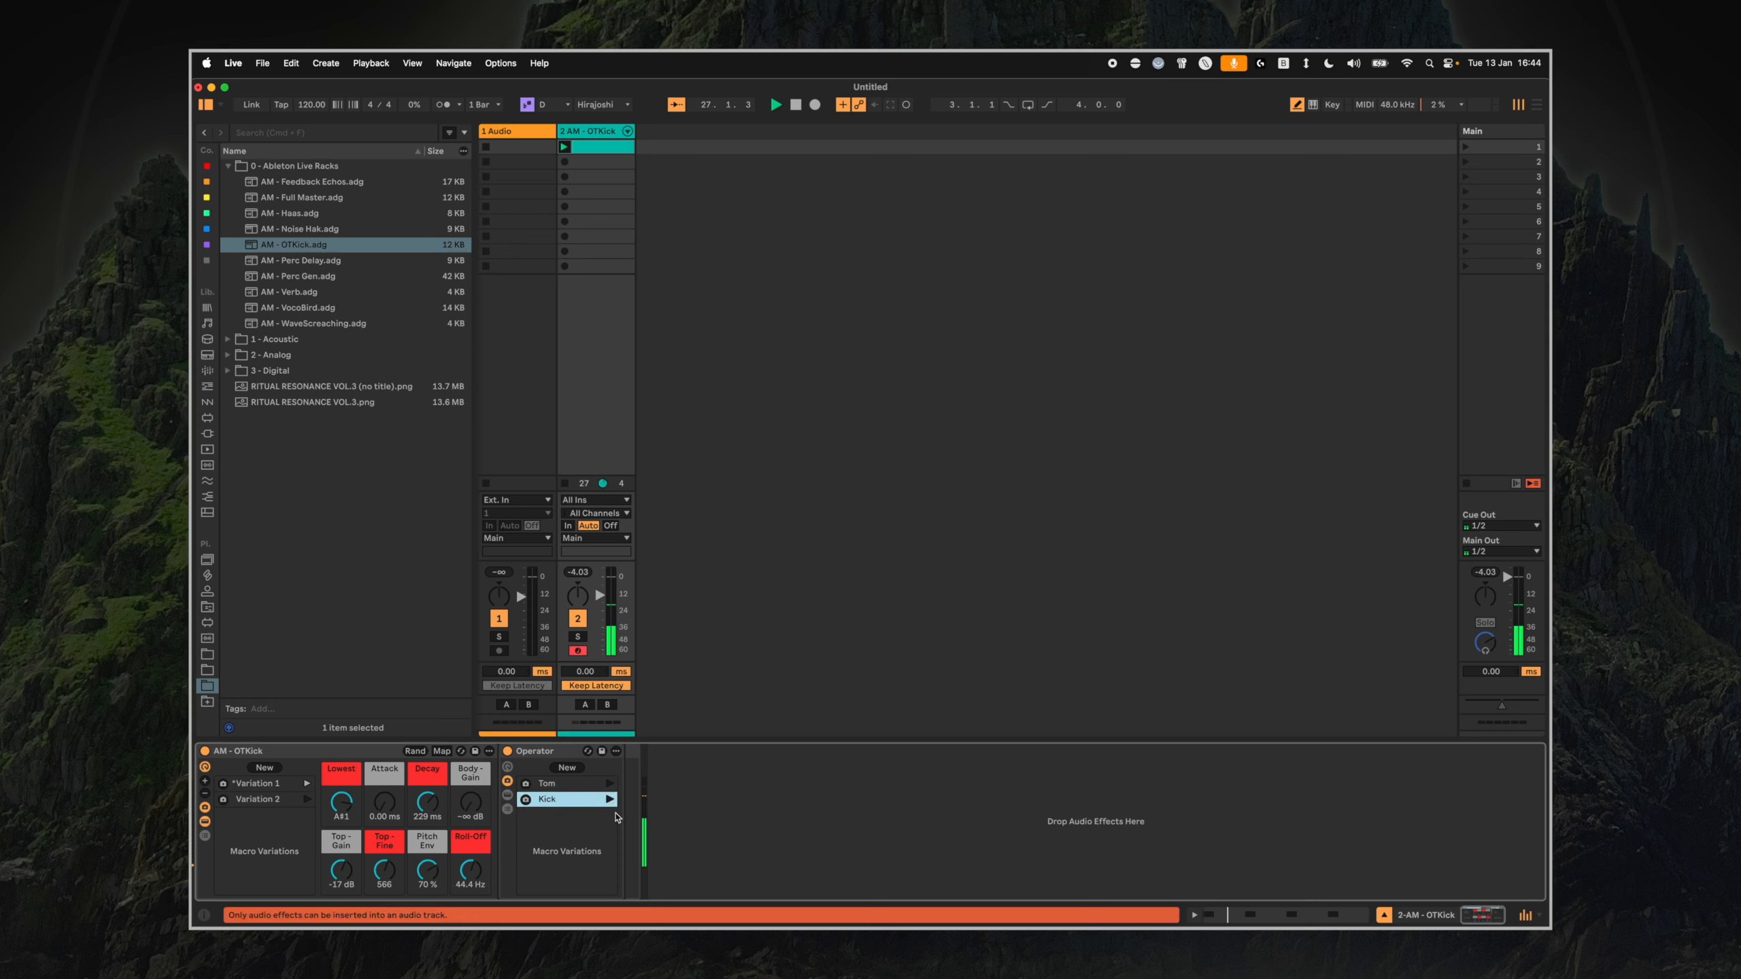
{"action": "left_click", "coordinate": [579, 784]}
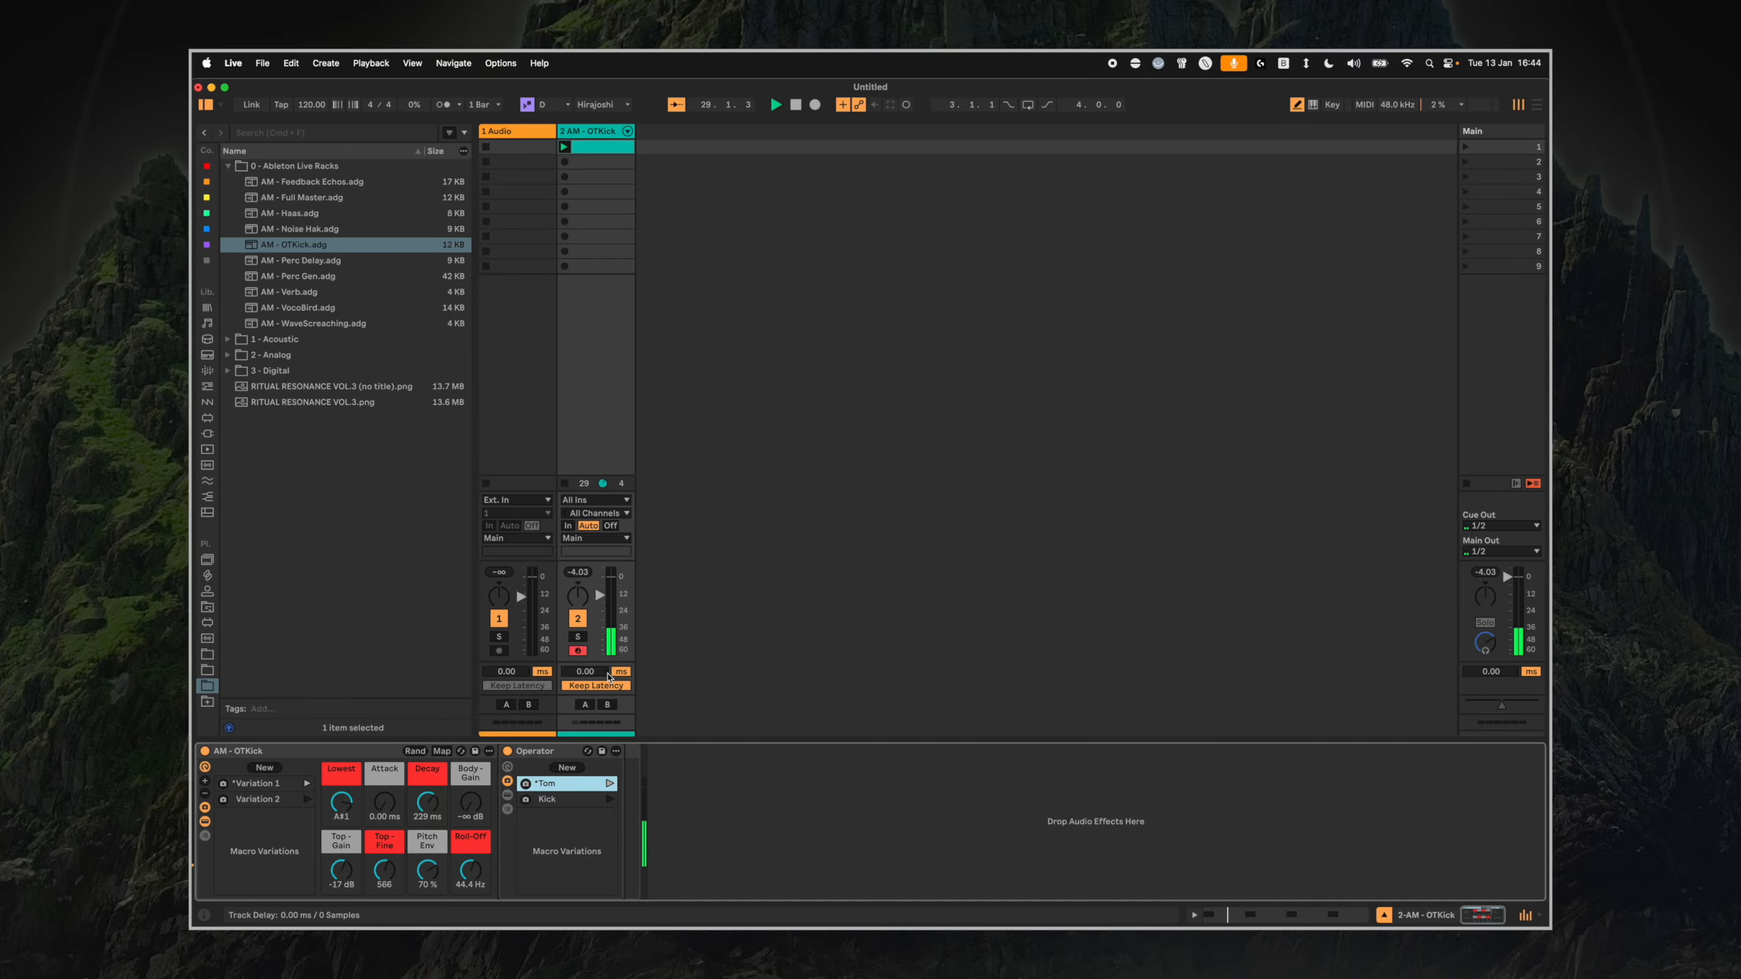
{"action": "left_click_drag", "start_coordinate": [600, 589], "coordinate": [600, 583]}
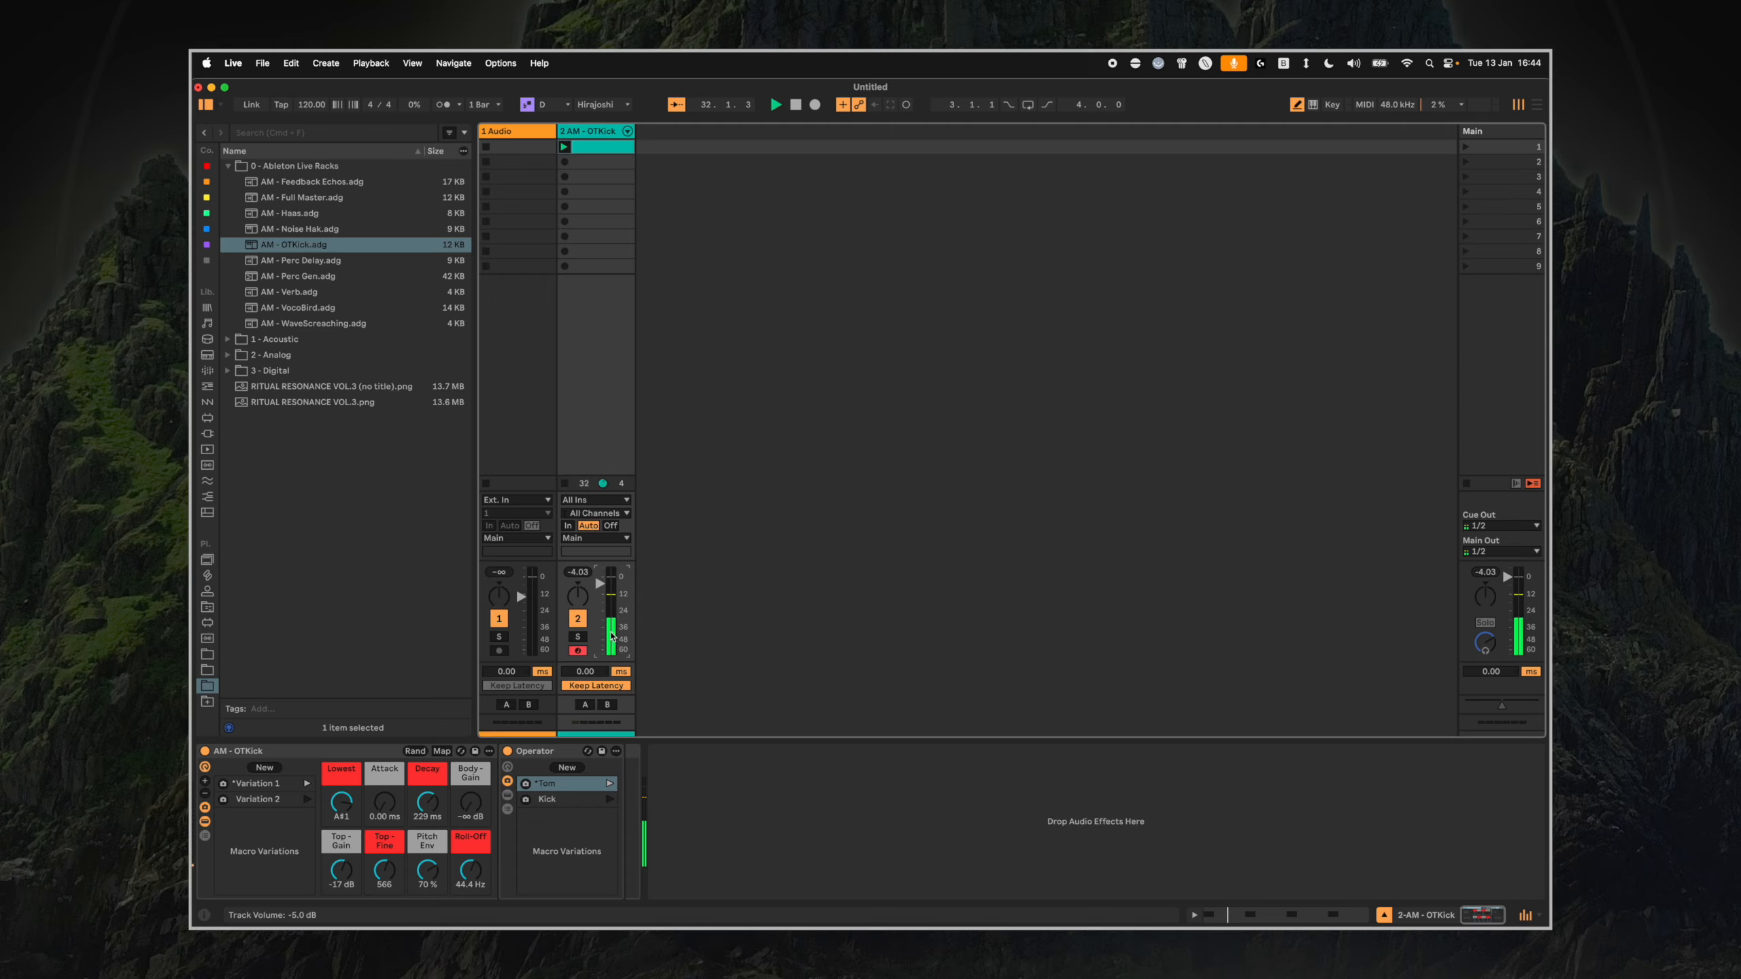
{"action": "left_click_drag", "start_coordinate": [612, 636], "coordinate": [612, 644]}
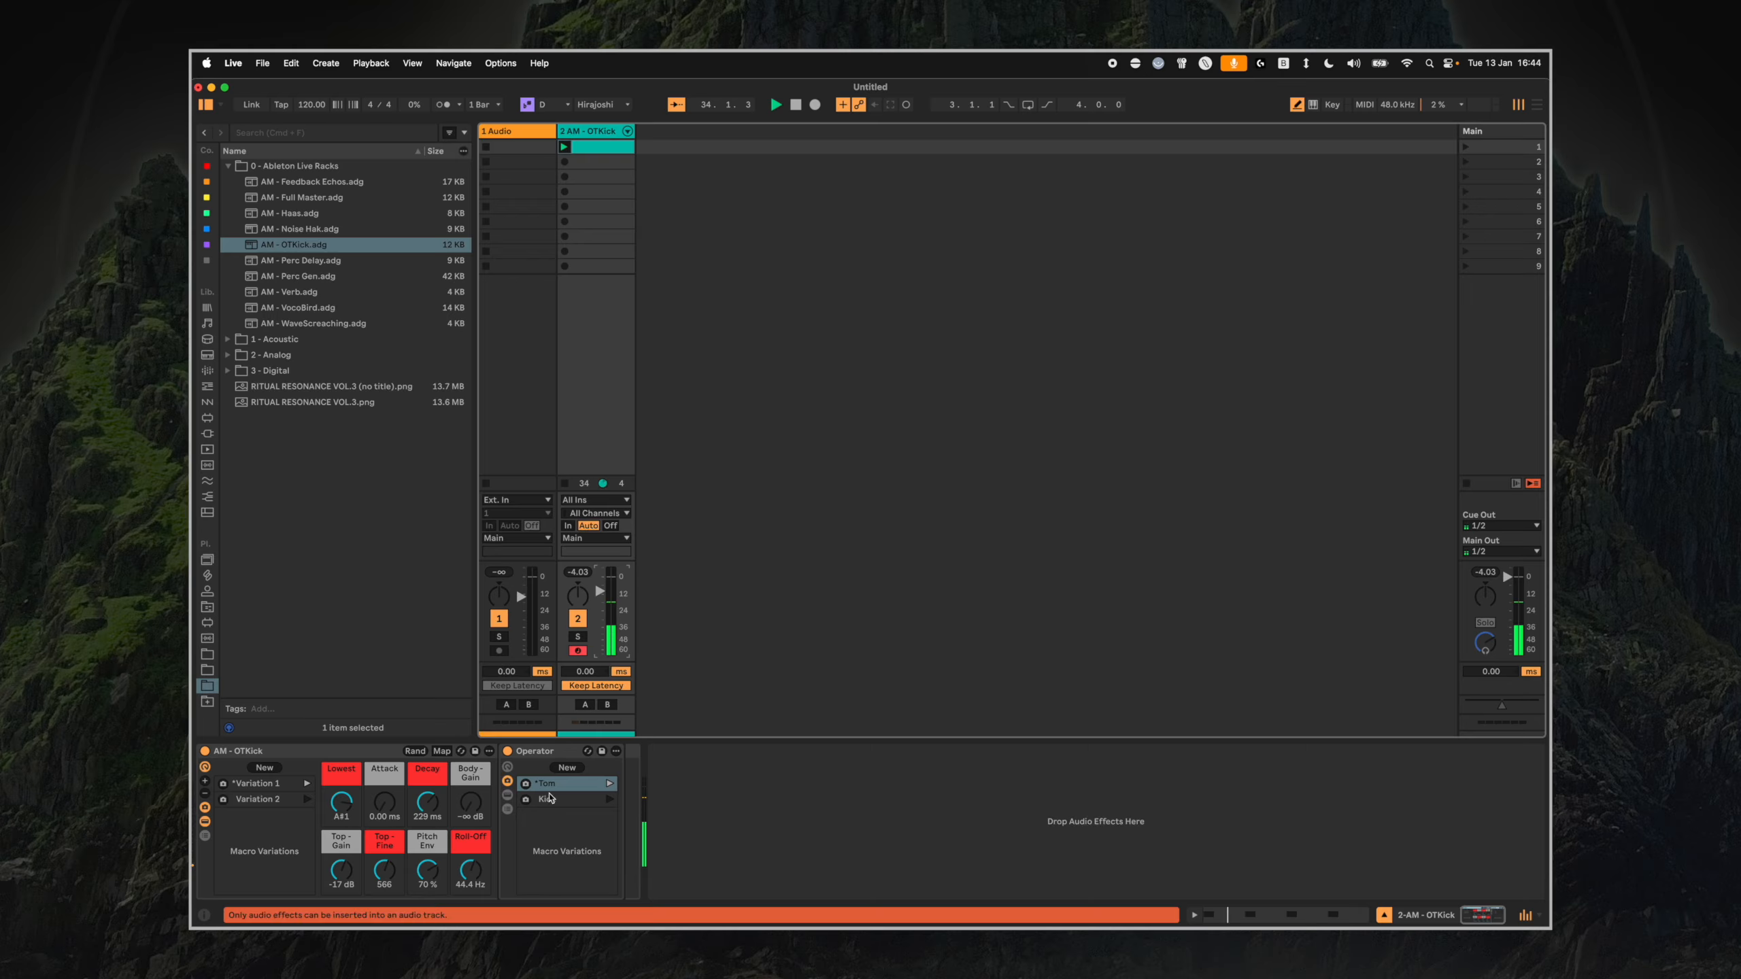
{"action": "left_click", "coordinate": [549, 798]}
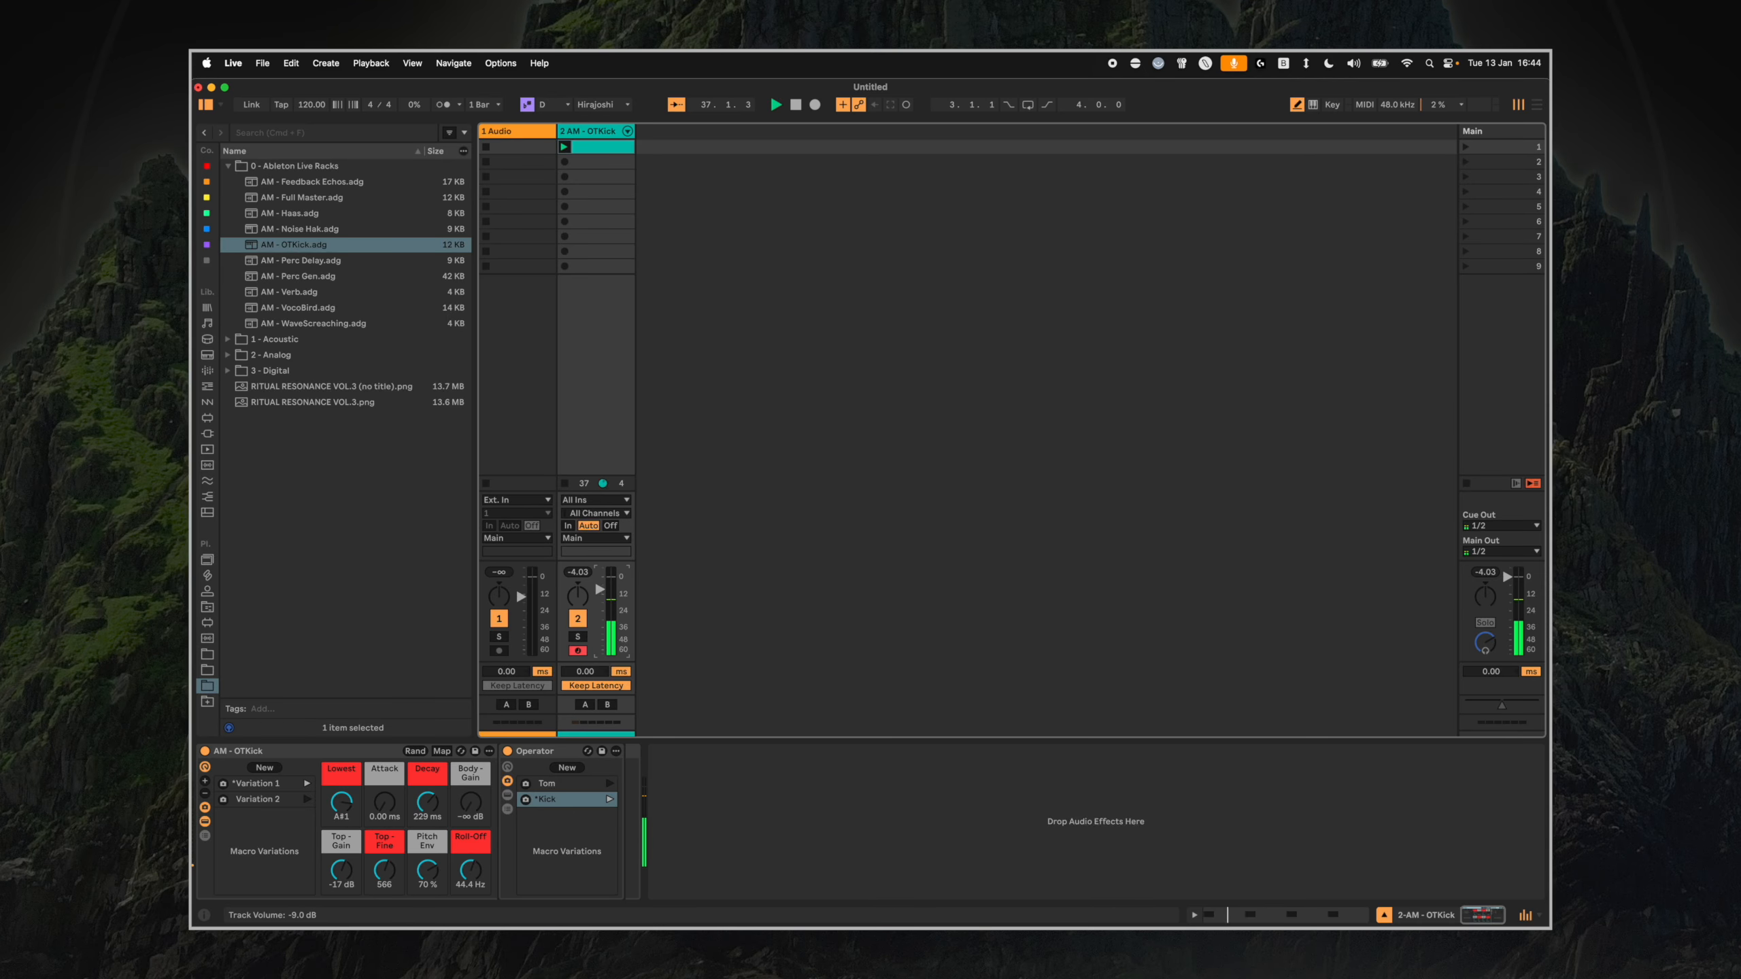
Randomize the OTKick rack's macros, raise the track volume slightly and store the macro settings as a new variation.
{"action": "left_click", "coordinate": [415, 750]}
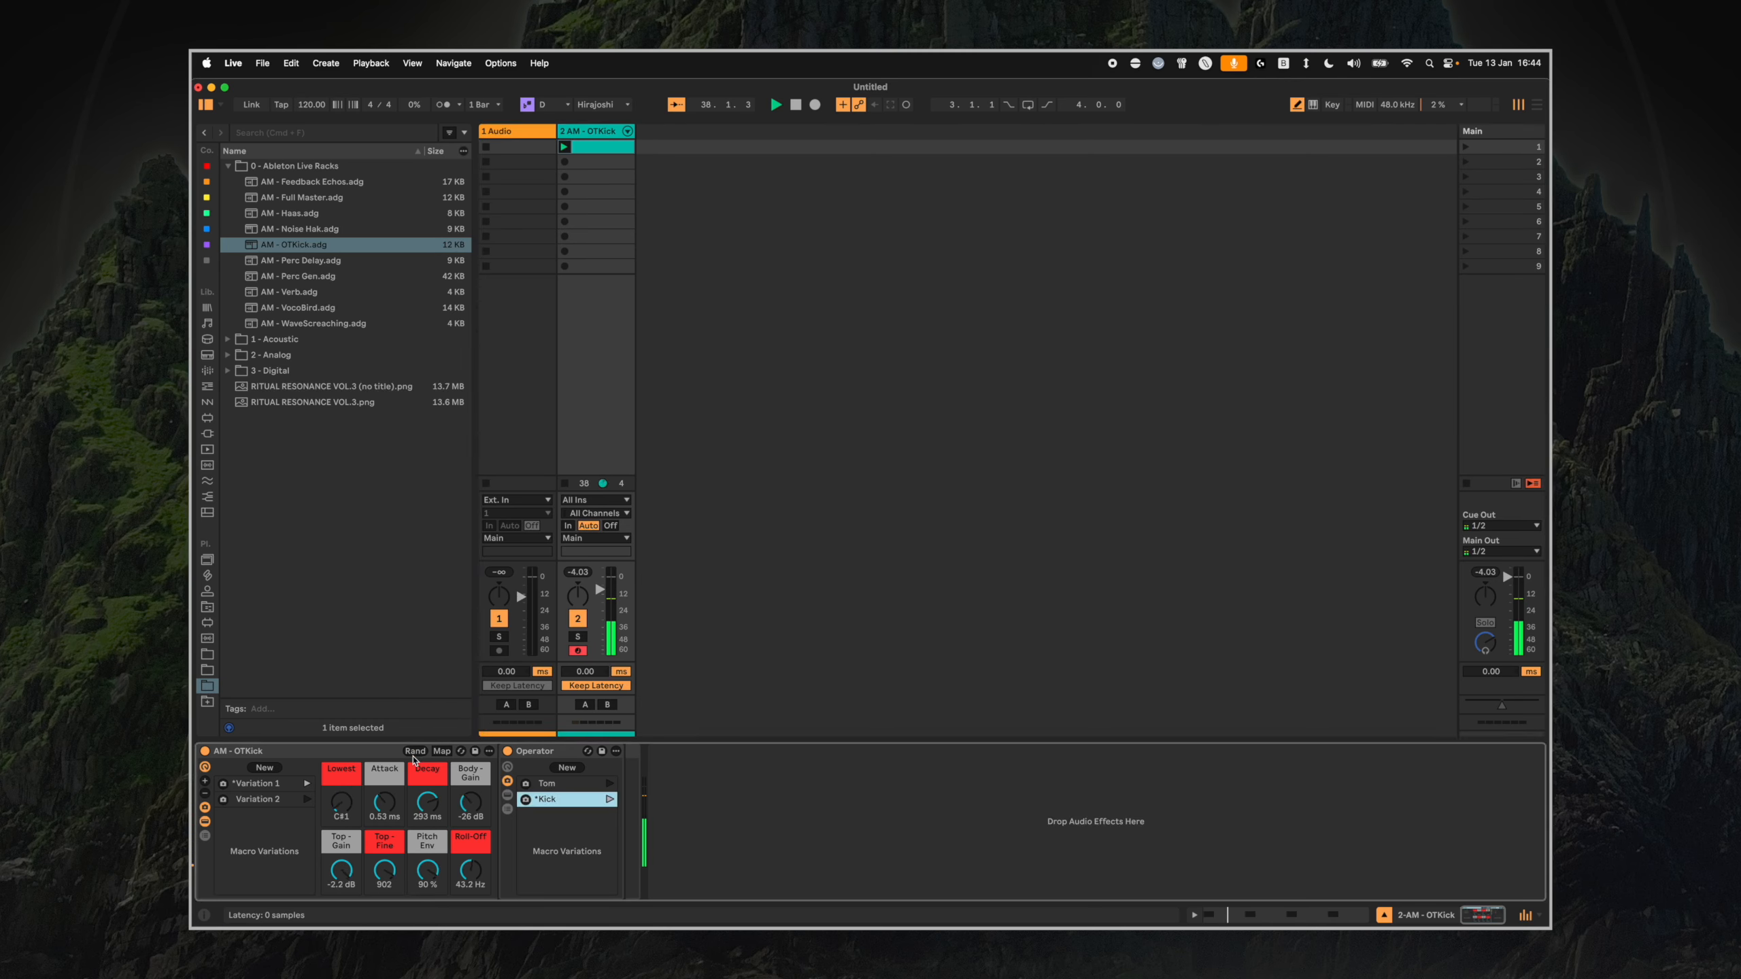
{"action": "left_click_drag", "start_coordinate": [600, 590], "coordinate": [601, 586]}
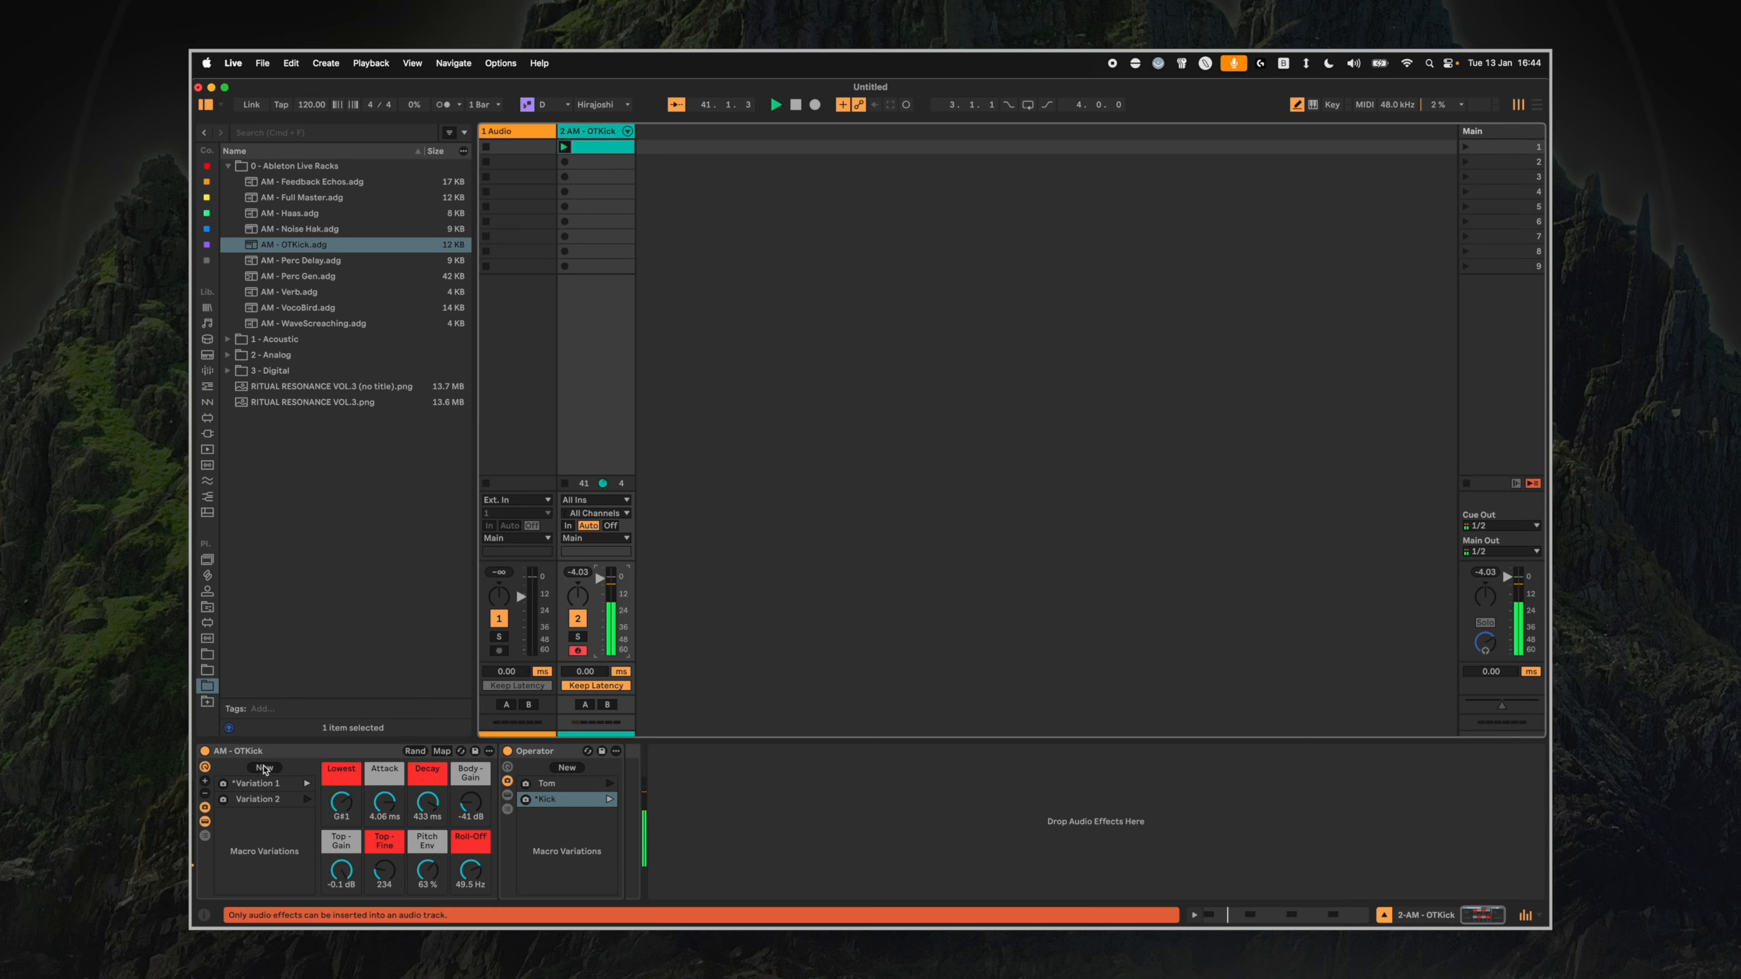
{"action": "left_click", "coordinate": [264, 767]}
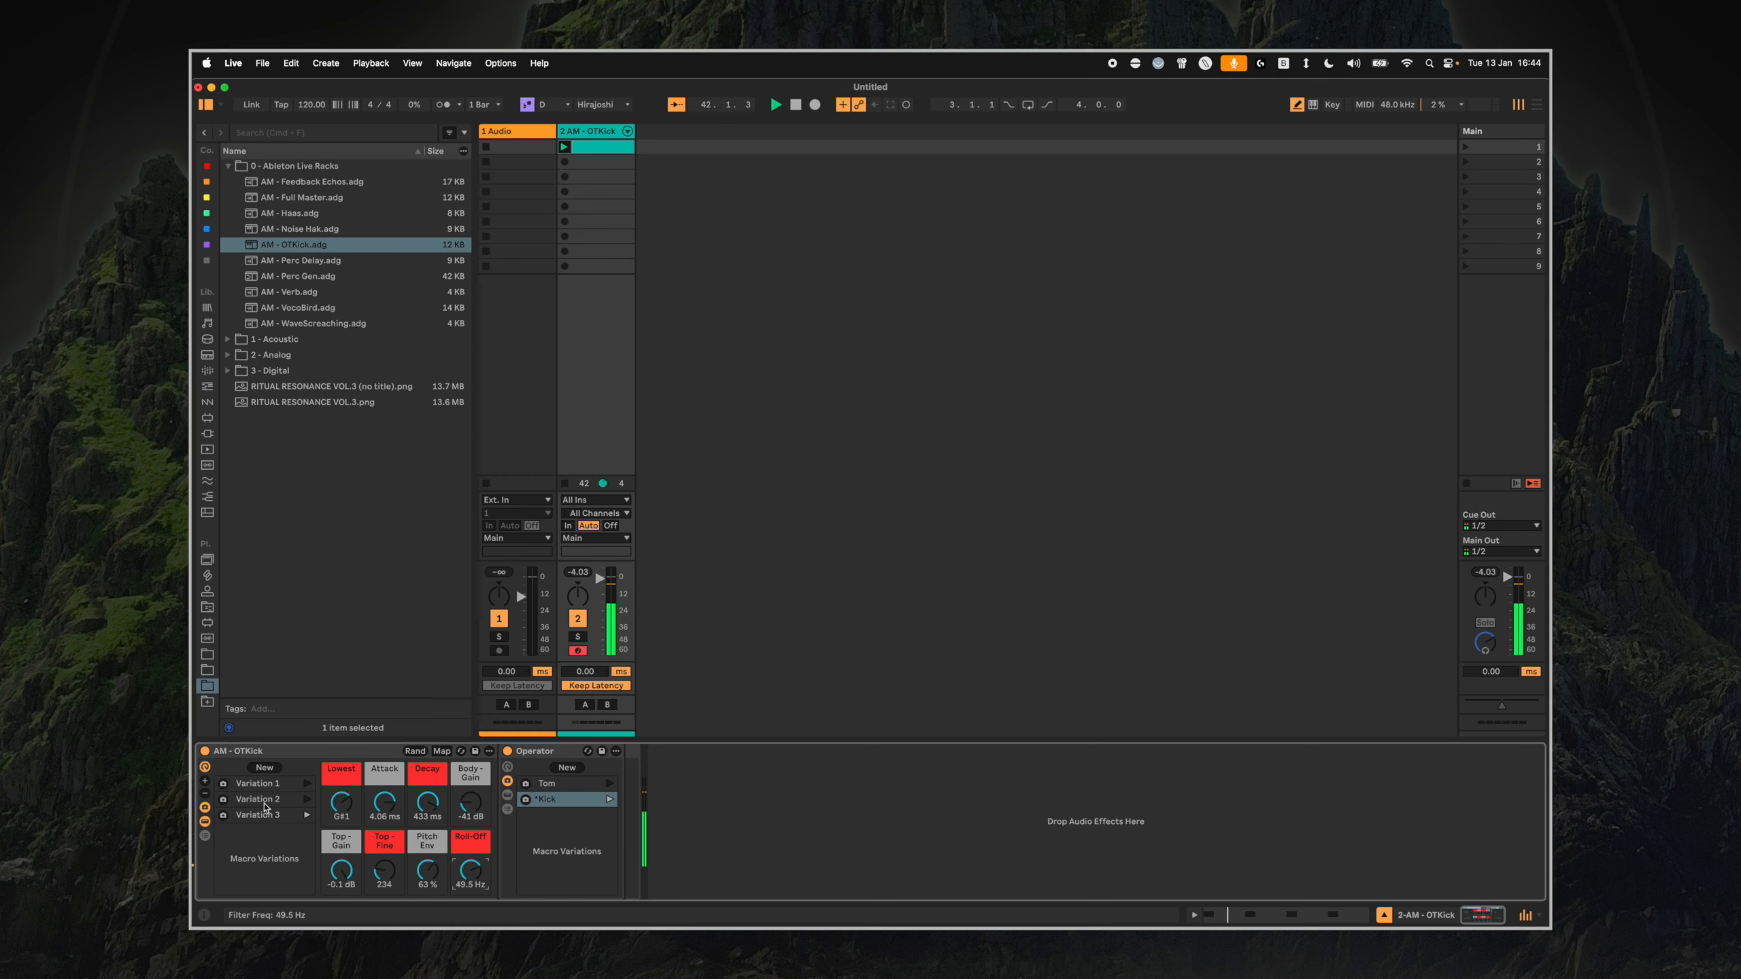
Audition Variation 2 and Variation 1 of the OTKick rack, return to Variation 3 and raise the track volume.
{"action": "left_click", "coordinate": [269, 805]}
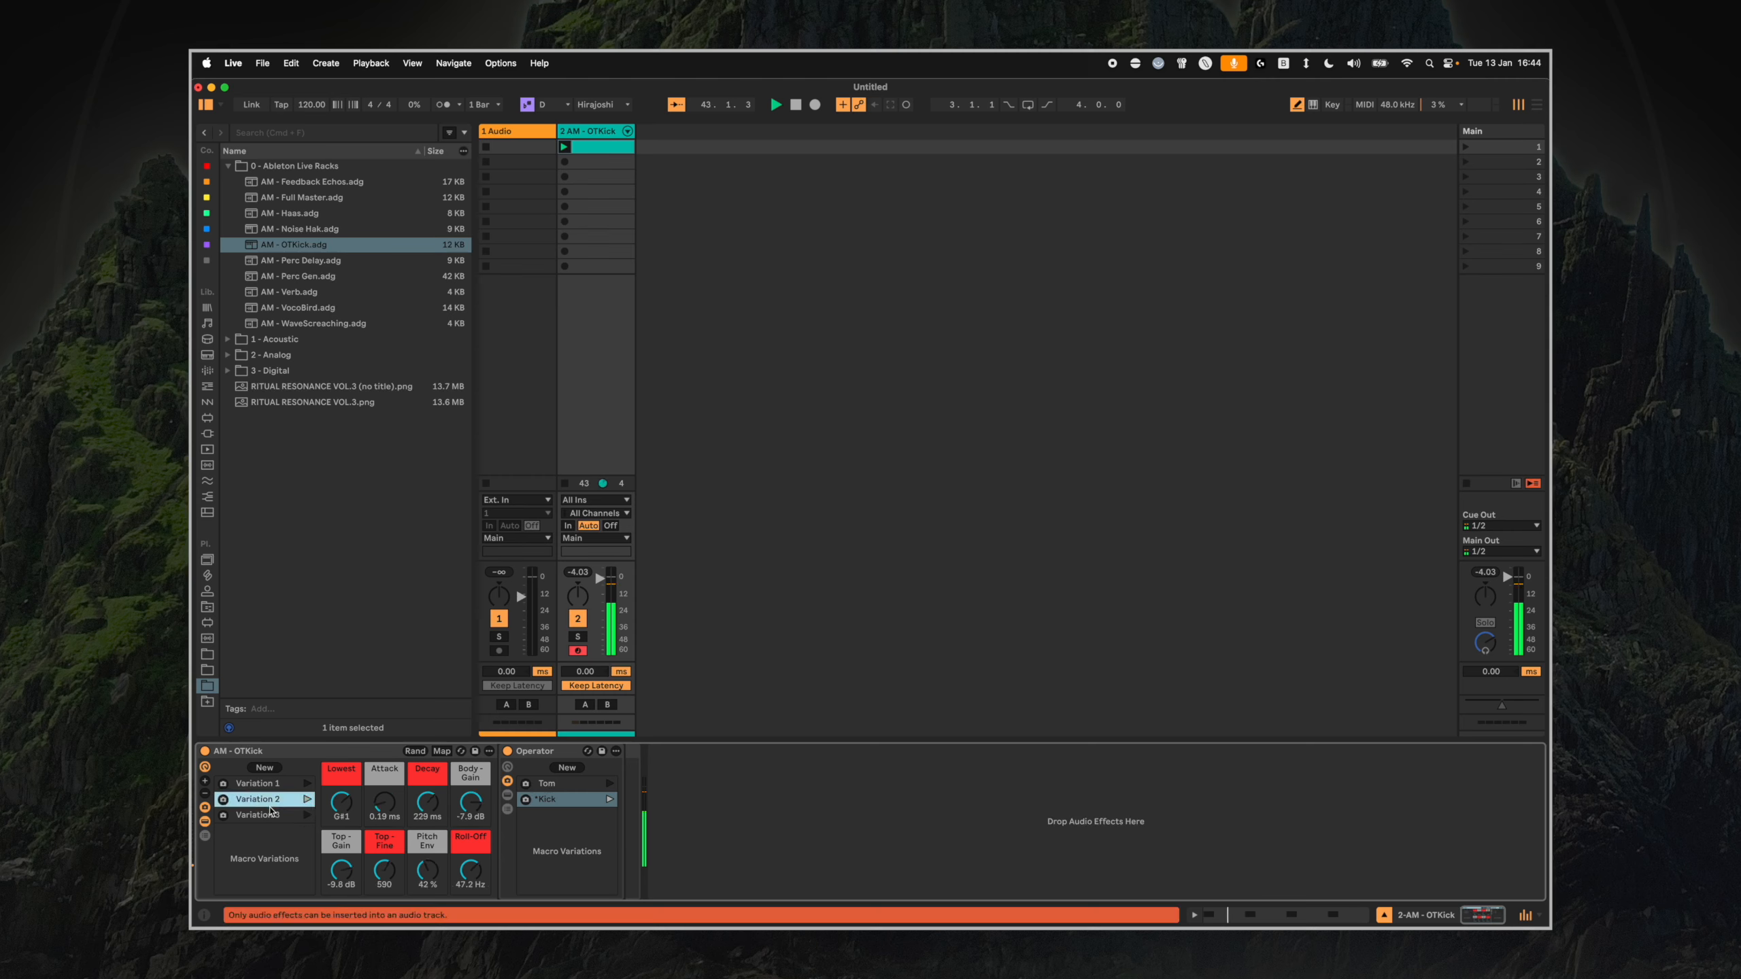
{"action": "left_click", "coordinate": [273, 787]}
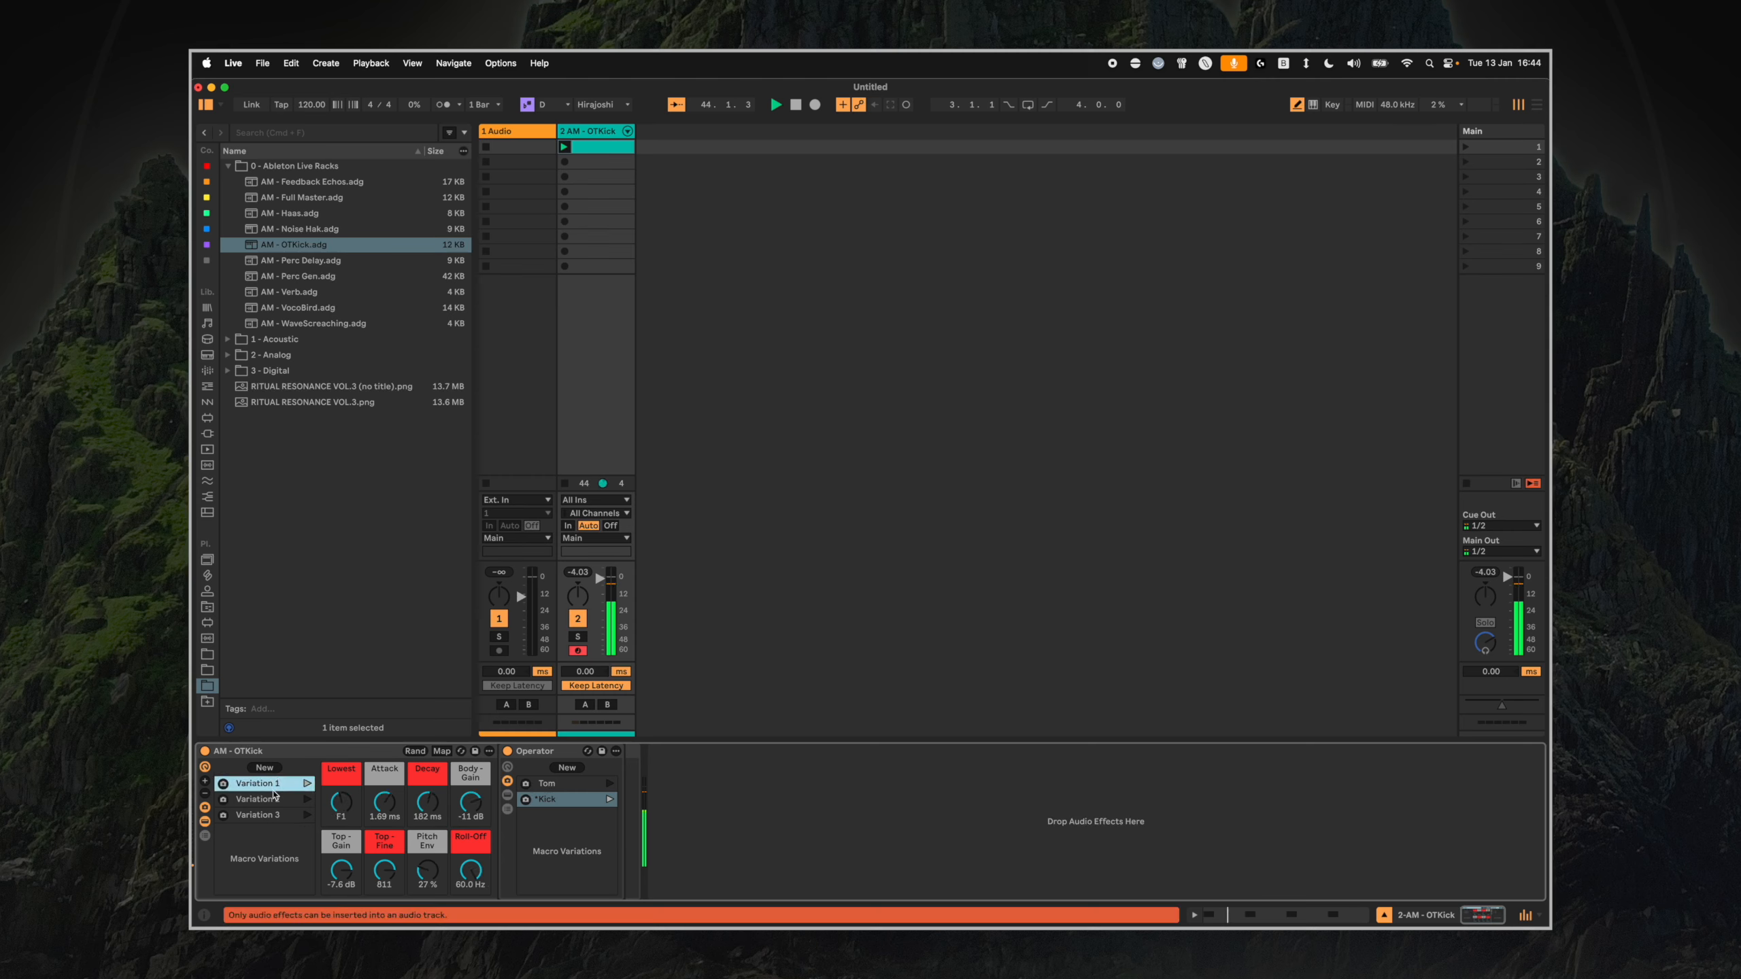
{"action": "left_click", "coordinate": [279, 816]}
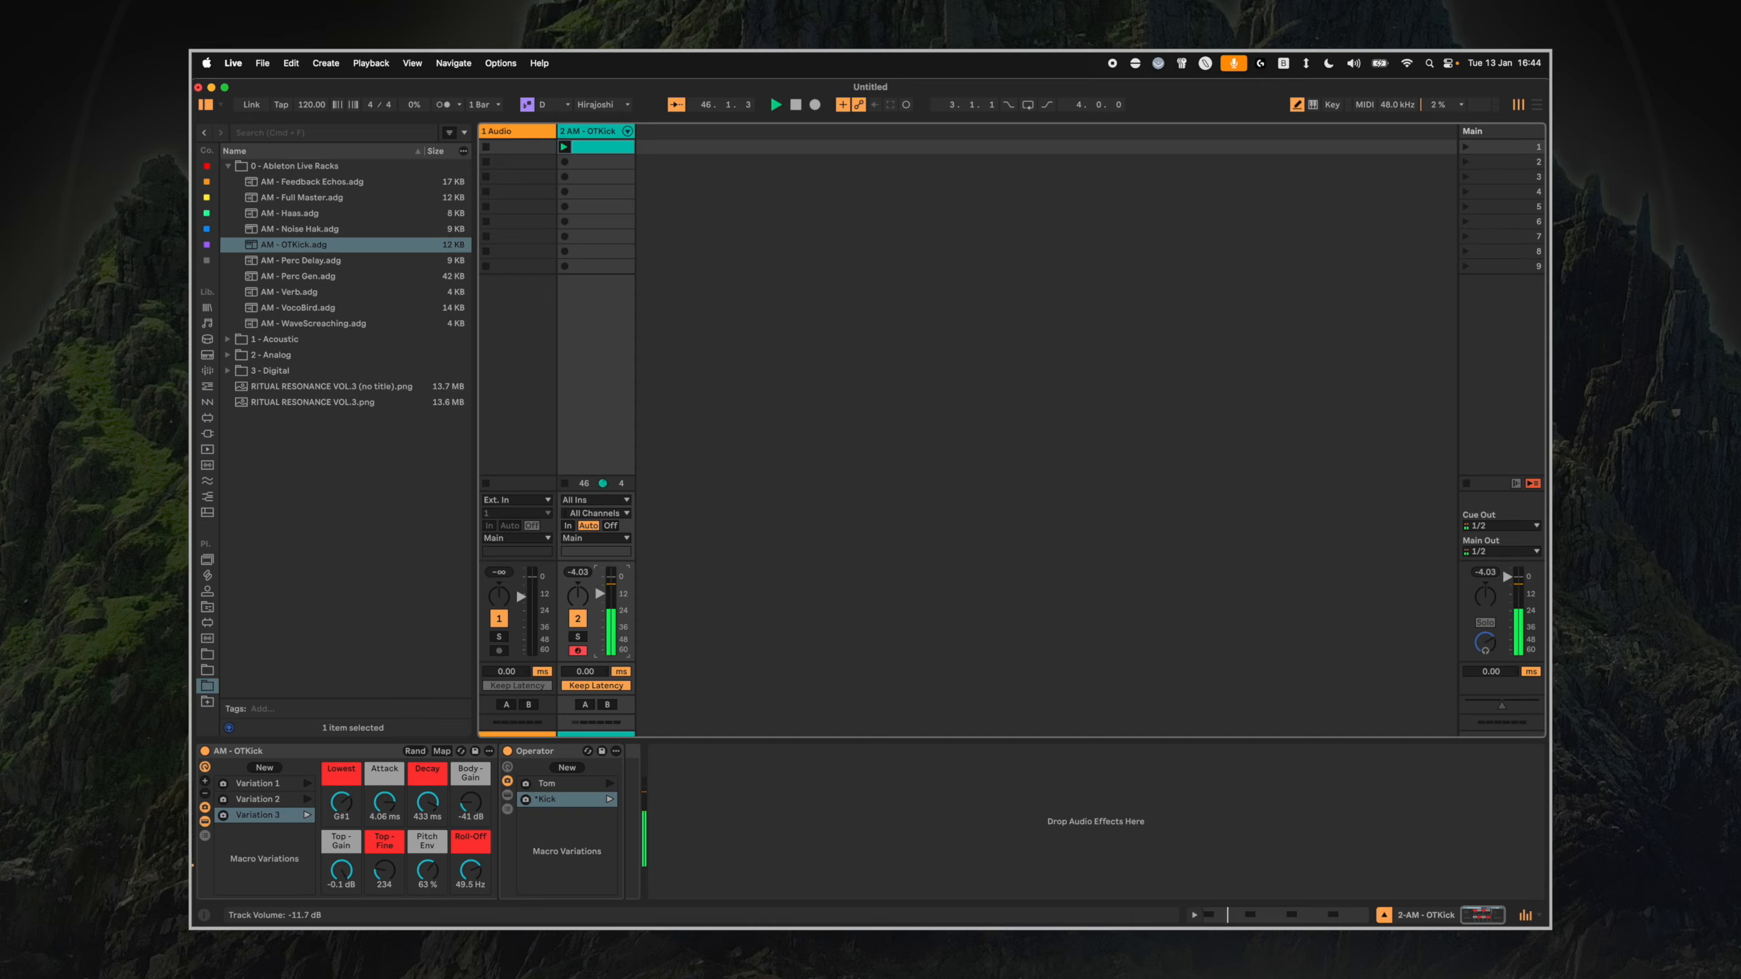
{"action": "left_click_drag", "start_coordinate": [612, 628], "coordinate": [612, 615]}
Search the browser for "roar" and add the Roar effect to the kick track.
{"action": "key", "text": "super+f"}
{"action": "type", "text": "sa"}
{"action": "key", "text": "BackSpace"}
{"action": "key", "text": "BackSpace"}
{"action": "type", "text": "roar"}
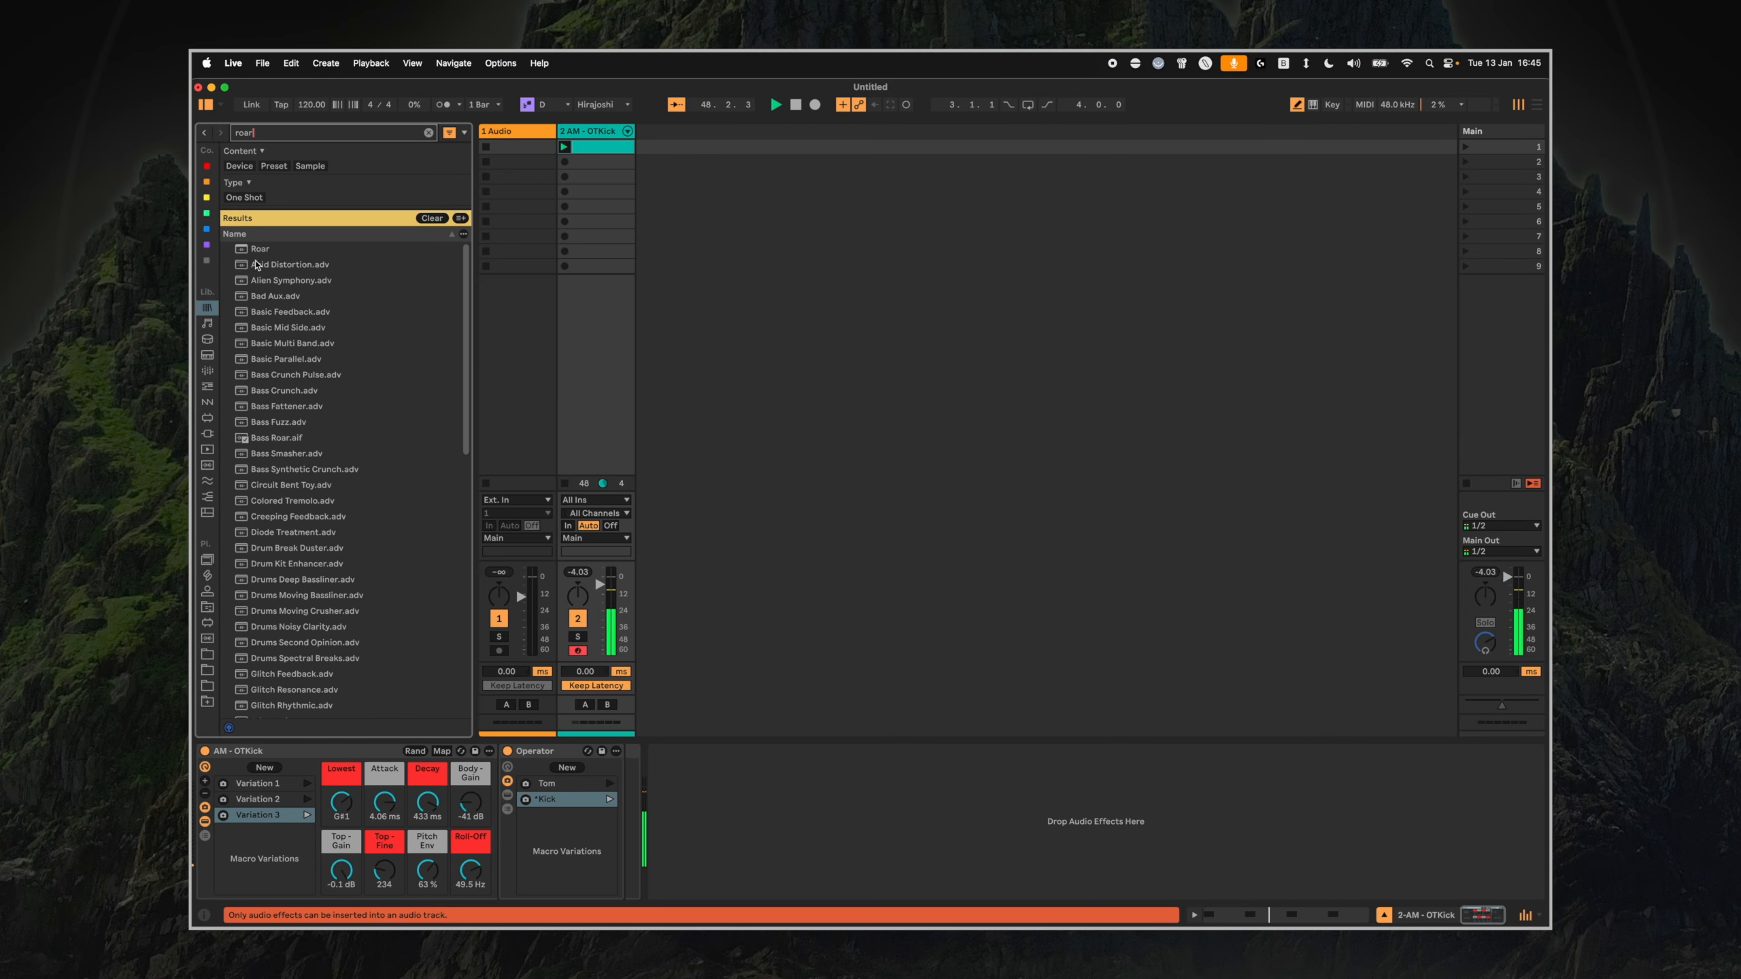
{"action": "double_click", "coordinate": [255, 248]}
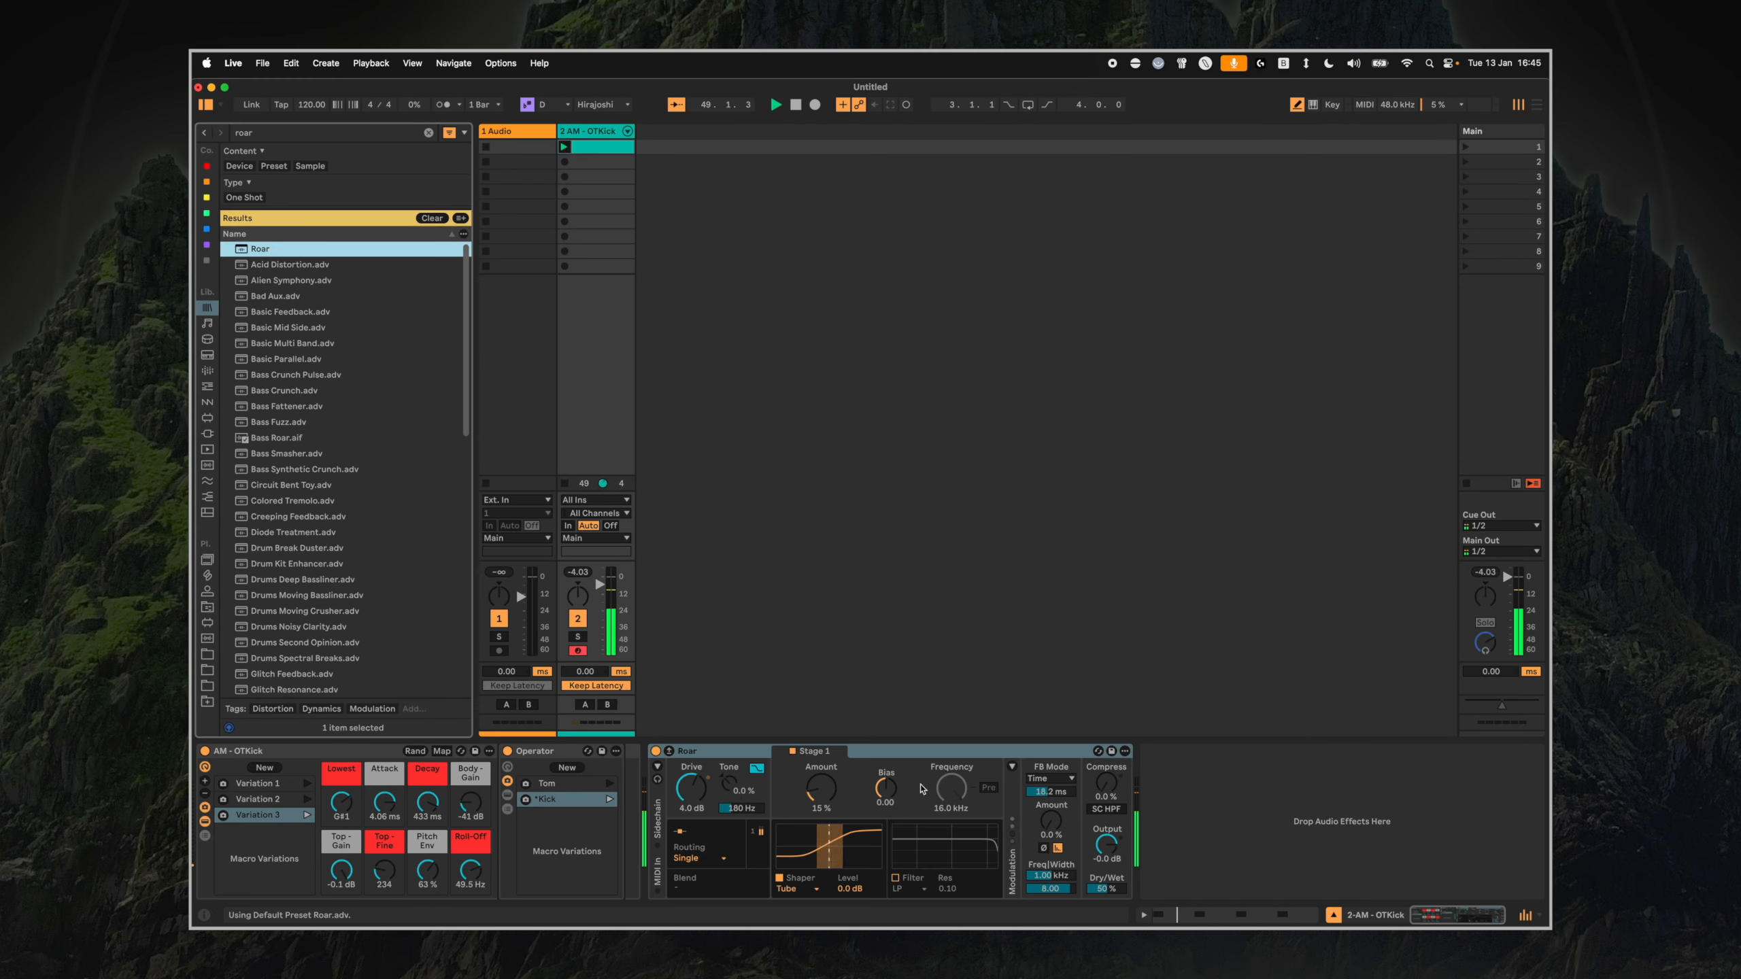
Set Roar's Drive to 4.6 dB, its shaper Amount to 12% and its Dry/Wet to 38%.
{"action": "mouse_move", "coordinate": [823, 807]}
{"action": "left_mouse_down"}
{"action": "mouse_move", "coordinate": [823, 789]}
{"action": "mouse_move", "coordinate": [822, 827]}
{"action": "left_mouse_up"}
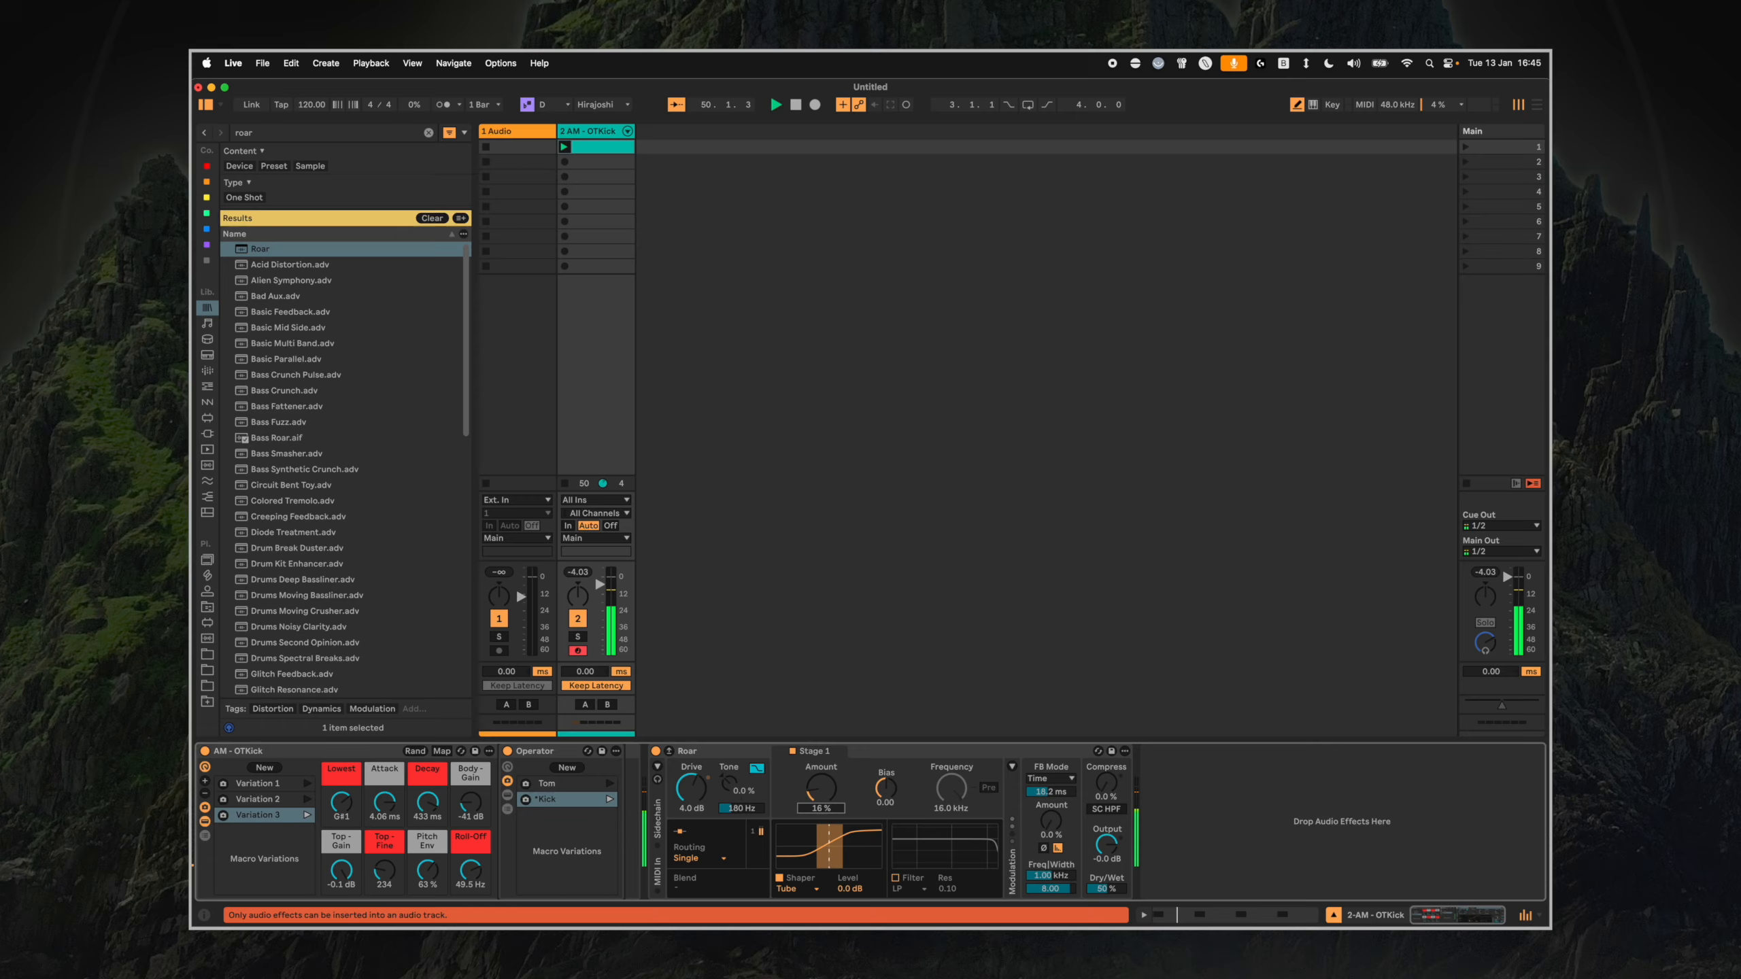
{"action": "left_click_drag", "start_coordinate": [692, 790], "coordinate": [692, 775]}
{"action": "left_click_drag", "start_coordinate": [821, 789], "coordinate": [821, 794]}
{"action": "left_click_drag", "start_coordinate": [691, 789], "coordinate": [692, 801]}
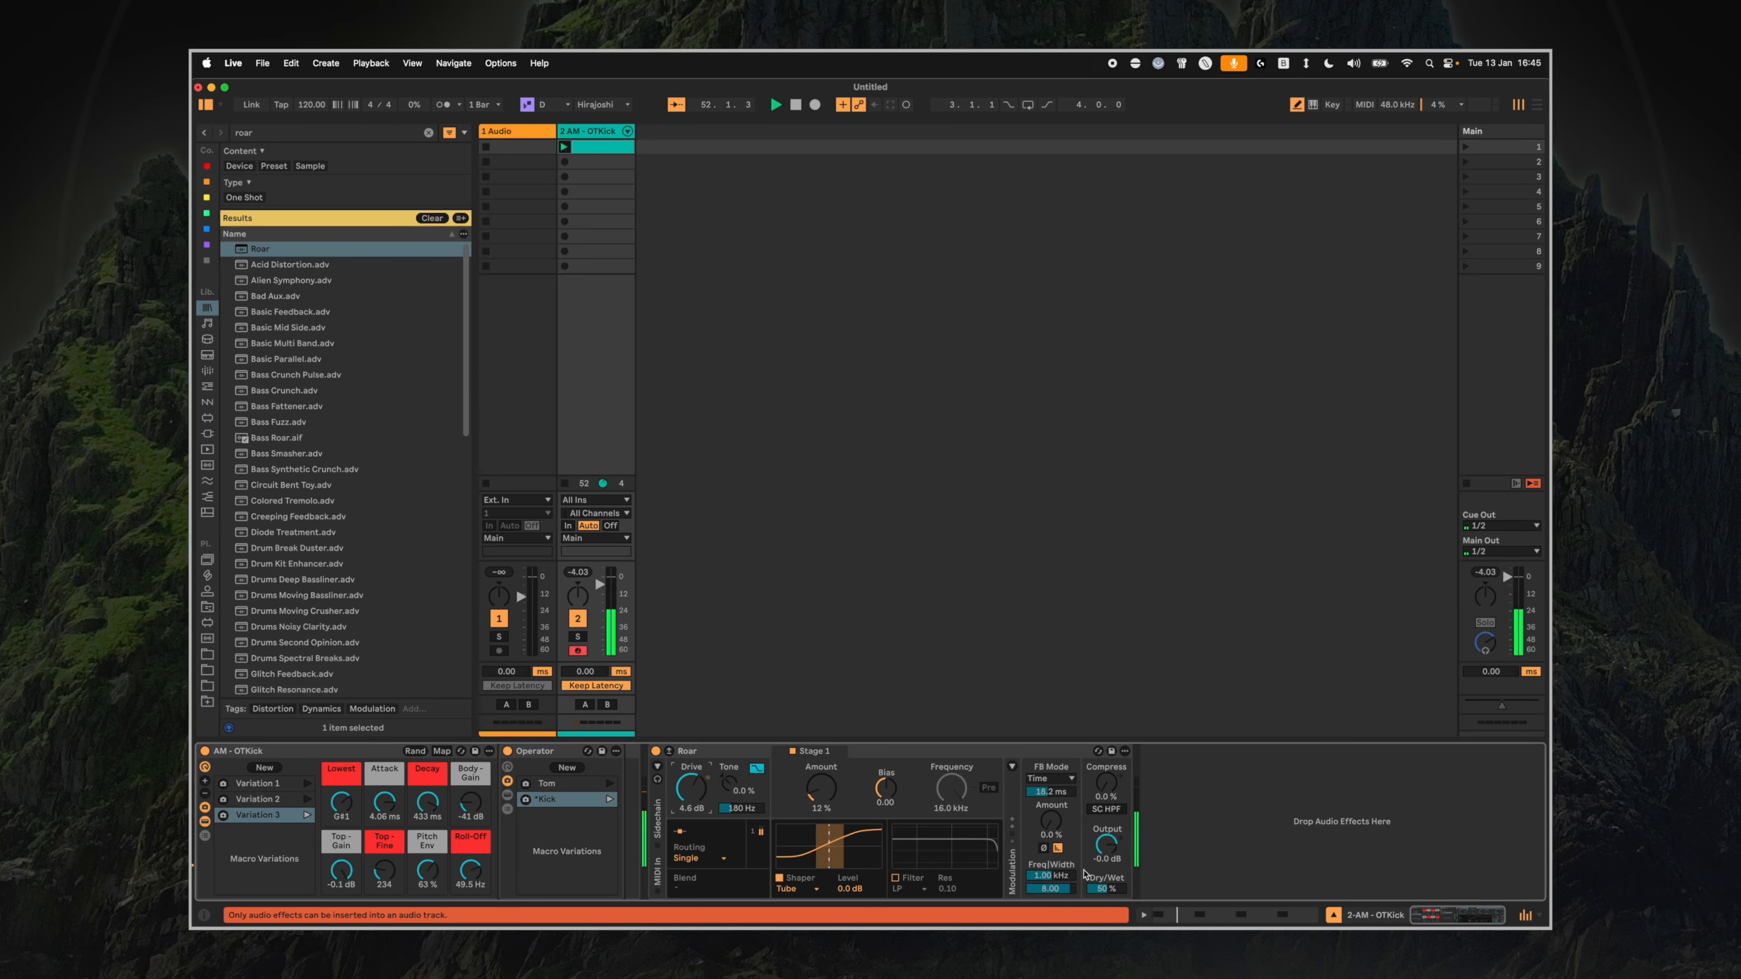
{"action": "left_click_drag", "start_coordinate": [1105, 888], "coordinate": [1106, 898]}
Search the browser for "drum" and add Drum Buss after Roar on the kick track.
{"action": "key", "text": "super+f"}
{"action": "type", "text": "drum"}
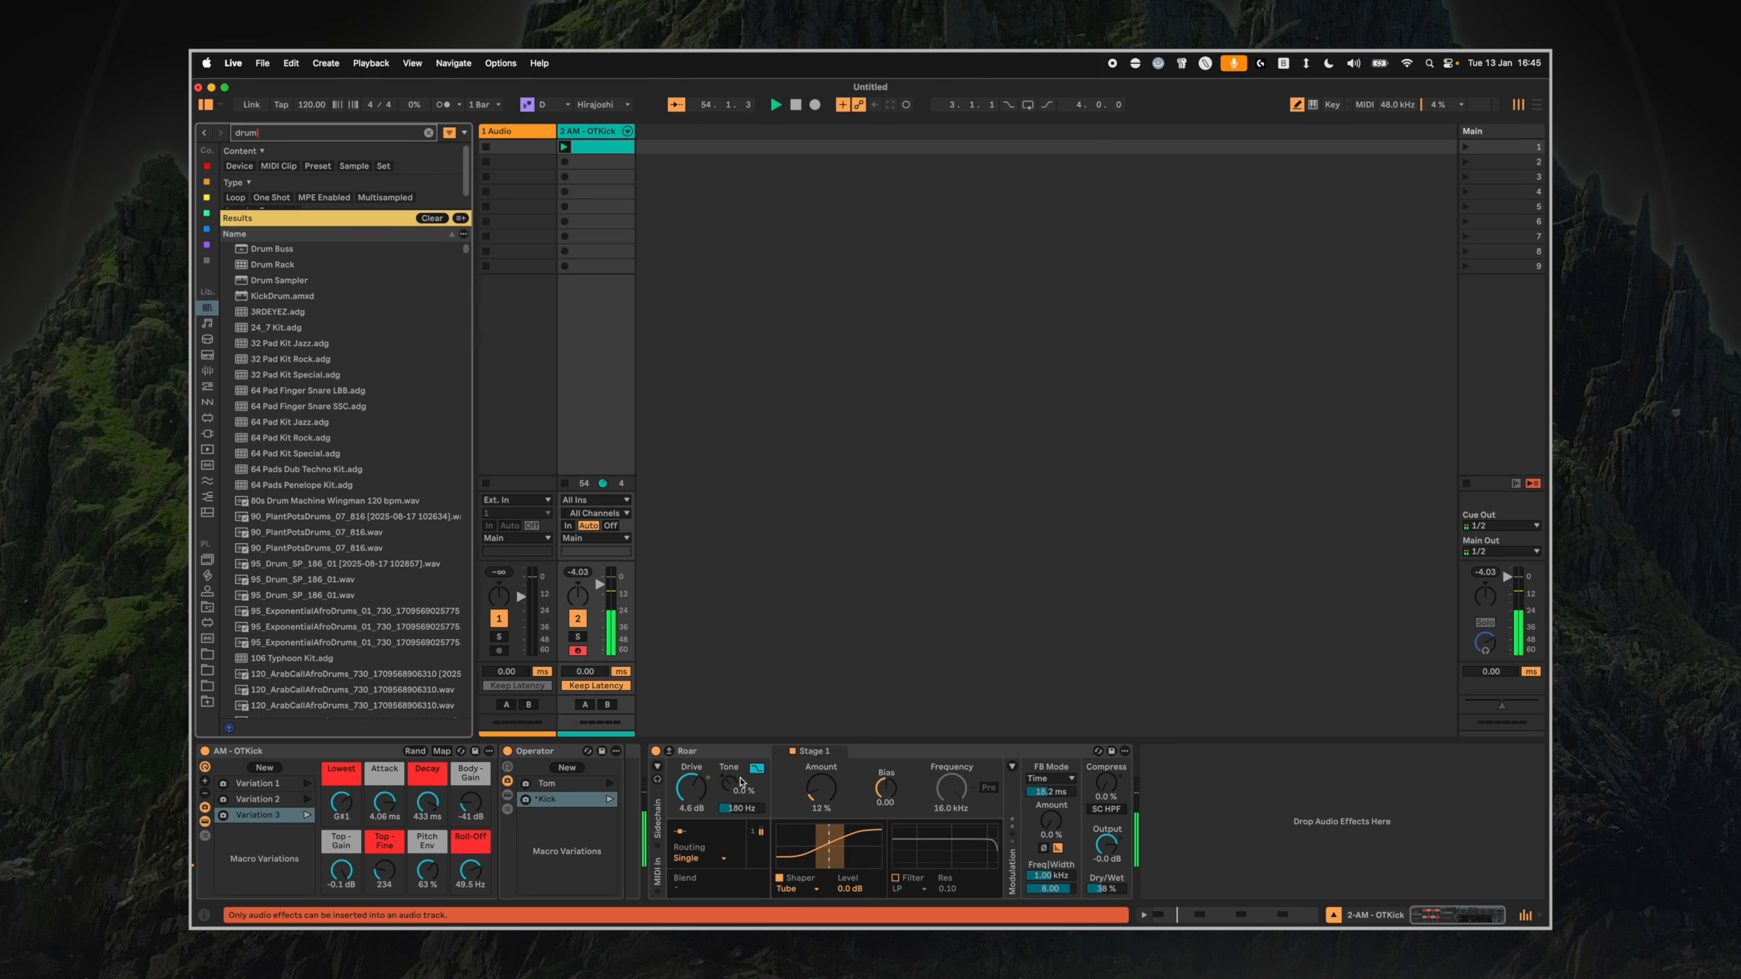
{"action": "key", "text": "Down"}
{"action": "key", "text": "Return"}
Search the browser for "lim" and add the Limiter after Drum Buss on the kick track.
{"action": "key", "text": "super+f"}
{"action": "type", "text": "lim"}
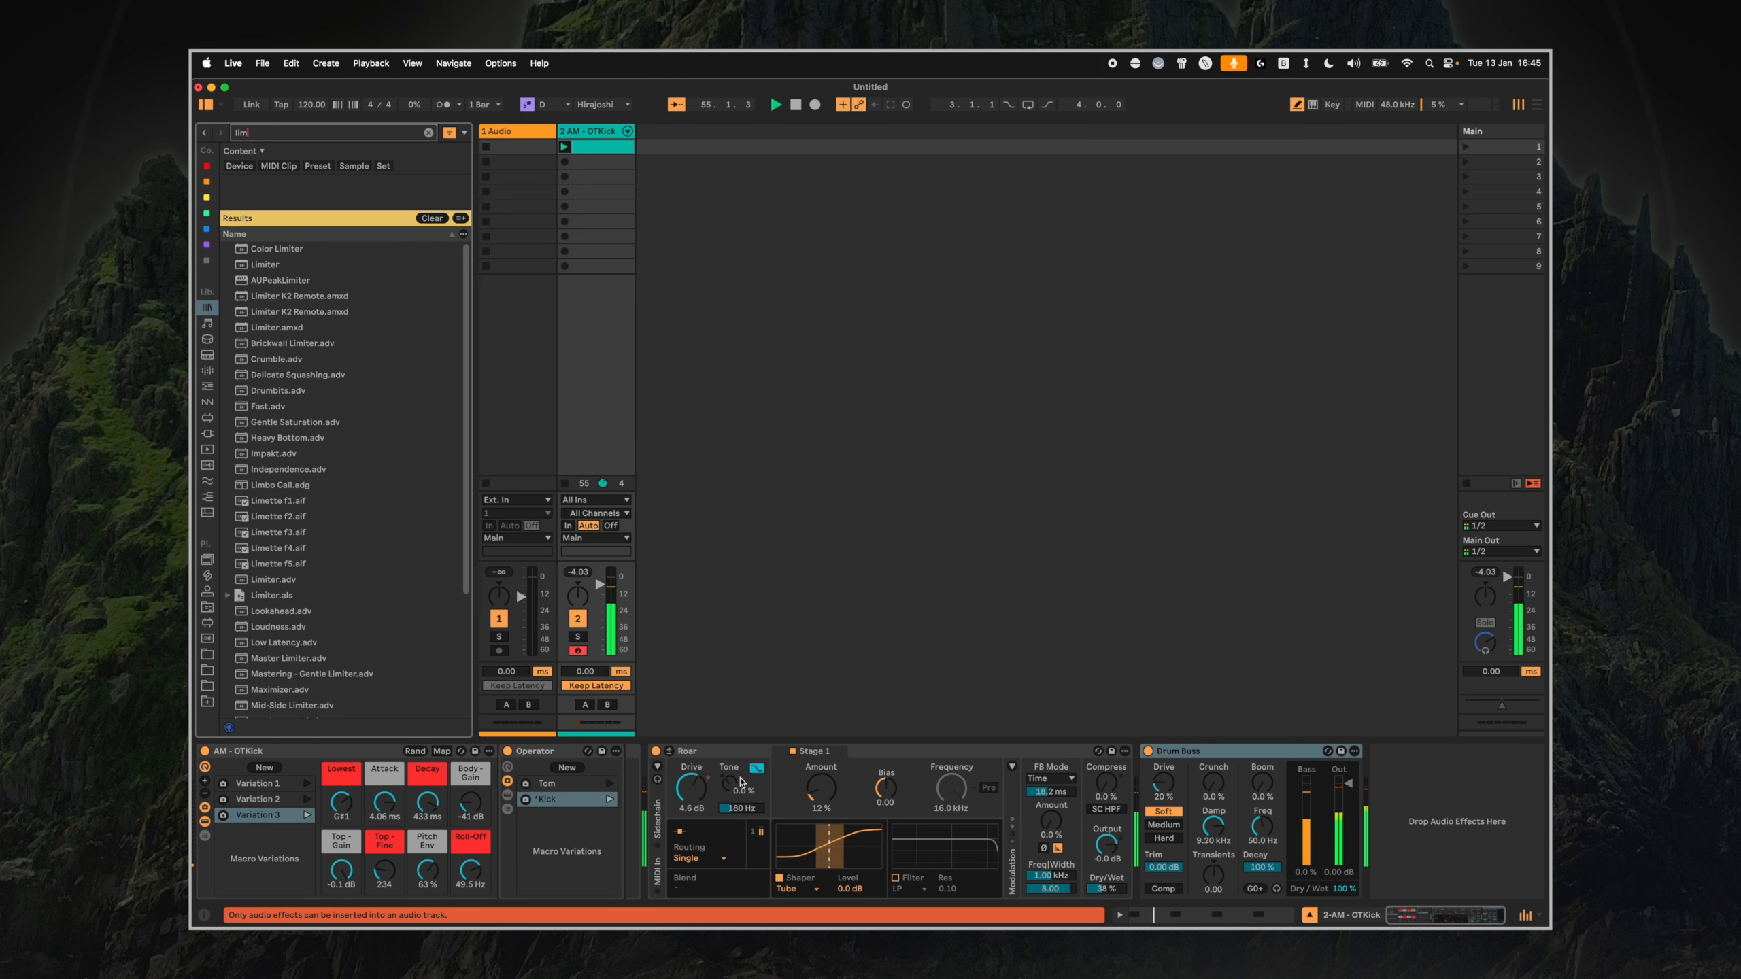
{"action": "key", "text": "Down"}
{"action": "key", "text": "Down"}
{"action": "key", "text": "Return"}
On Drum Buss, lower the Drive, set Boom to 13% with a frequency of 48.5 Hz and shorten the Boom decay.
{"action": "mouse_move", "coordinate": [1109, 807]}
{"action": "left_mouse_down"}
{"action": "mouse_move", "coordinate": [1097, 765]}
{"action": "mouse_move", "coordinate": [1097, 808]}
{"action": "left_mouse_up"}
{"action": "mouse_move", "coordinate": [1195, 785]}
{"action": "left_mouse_down"}
{"action": "mouse_move", "coordinate": [1196, 766]}
{"action": "mouse_move", "coordinate": [1197, 802]}
{"action": "left_mouse_up"}
{"action": "mouse_move", "coordinate": [1197, 866]}
{"action": "left_mouse_down"}
{"action": "mouse_move", "coordinate": [1198, 890]}
{"action": "mouse_move", "coordinate": [1196, 835]}
{"action": "left_mouse_up"}
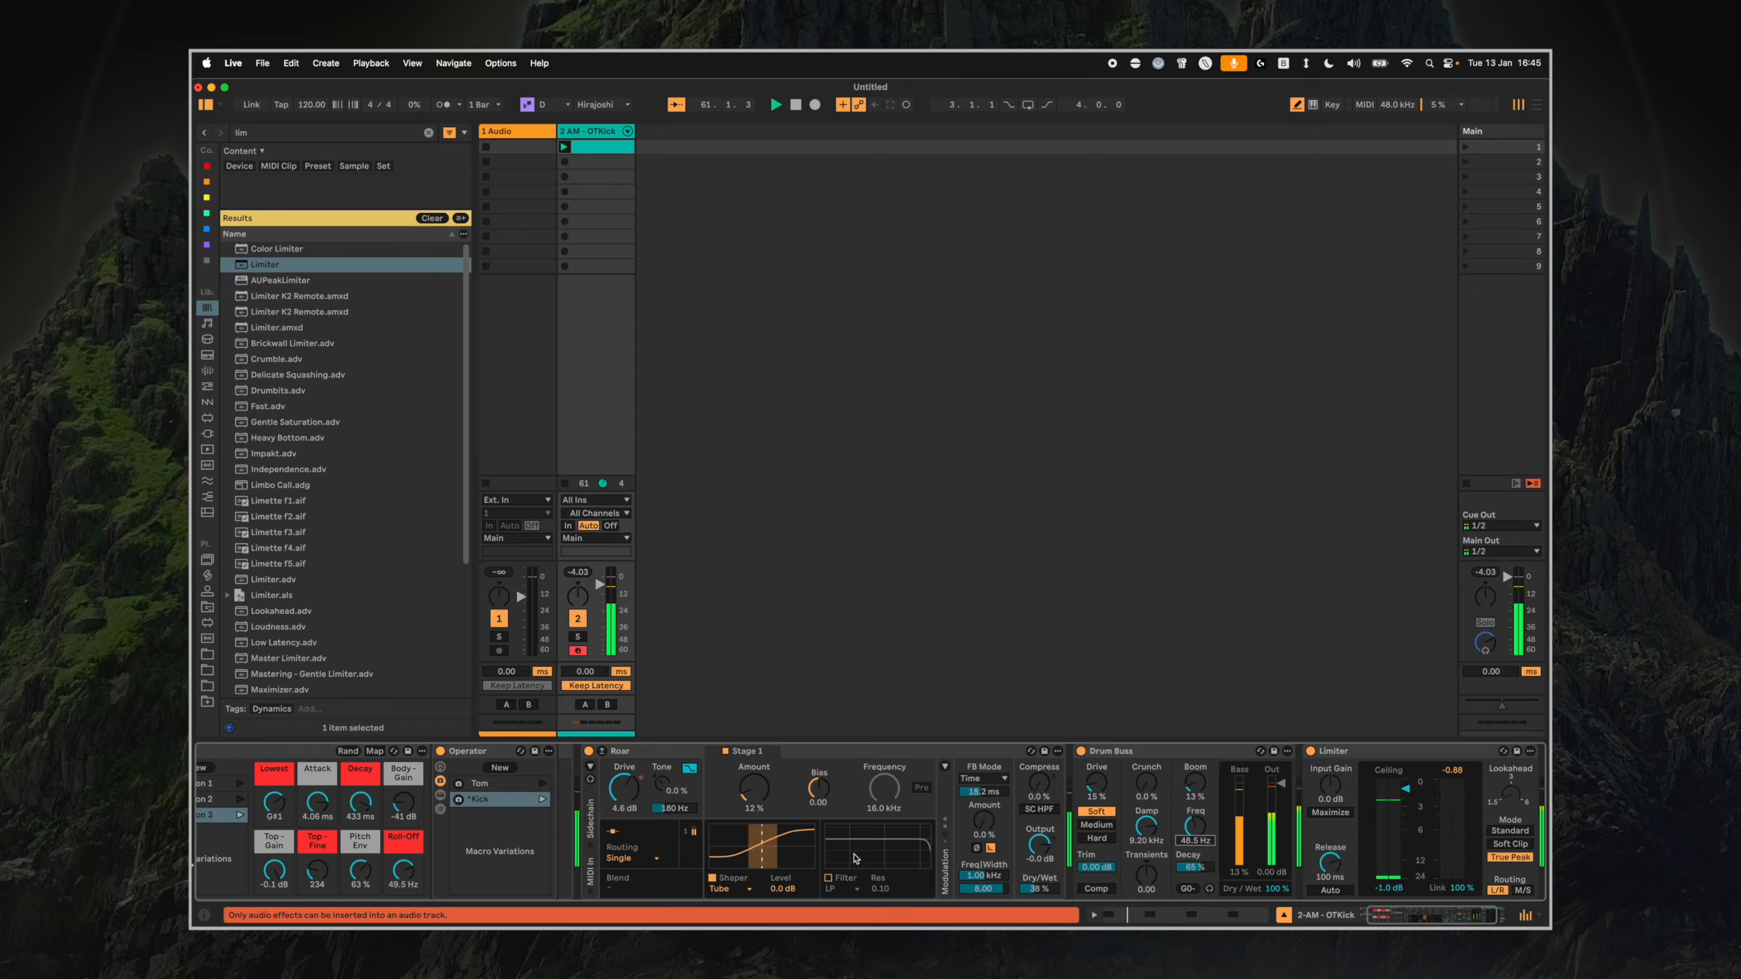
Pull the OTKick track's volume all the way down and load AM - Noise Hak.adg on a new MIDI track.
{"action": "left_click_drag", "start_coordinate": [600, 585], "coordinate": [600, 652]}
{"action": "left_click", "coordinate": [714, 589]}
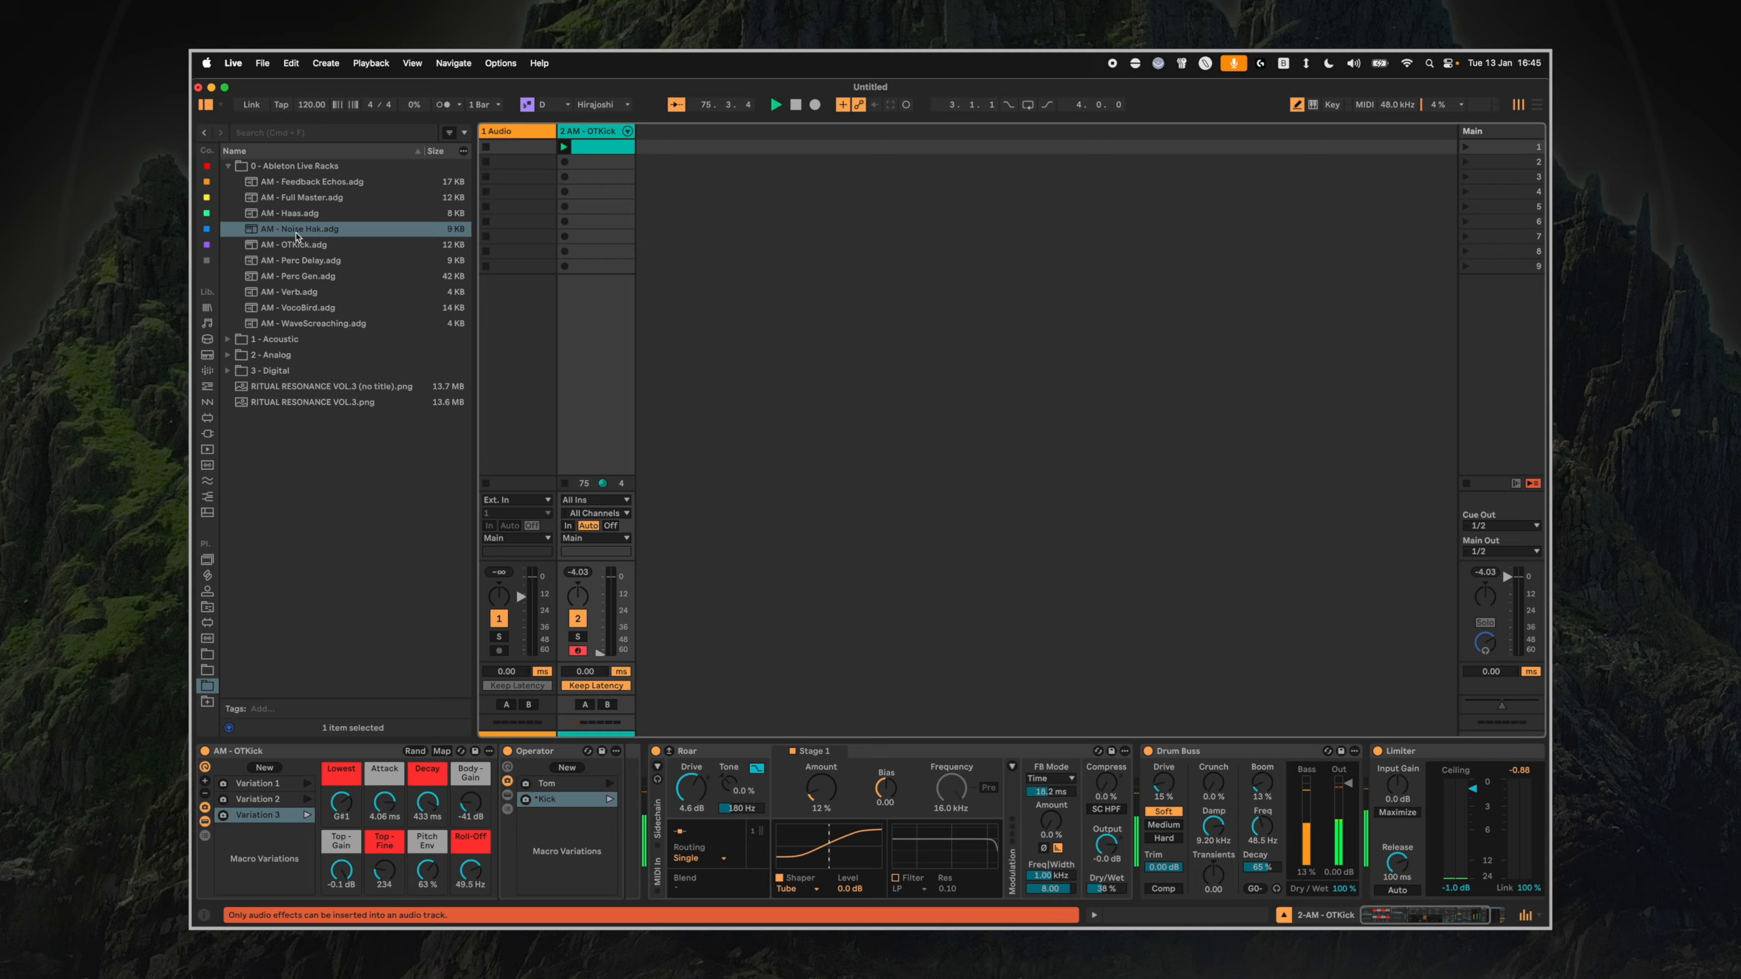
{"action": "left_click_drag", "start_coordinate": [295, 236], "coordinate": [705, 254]}
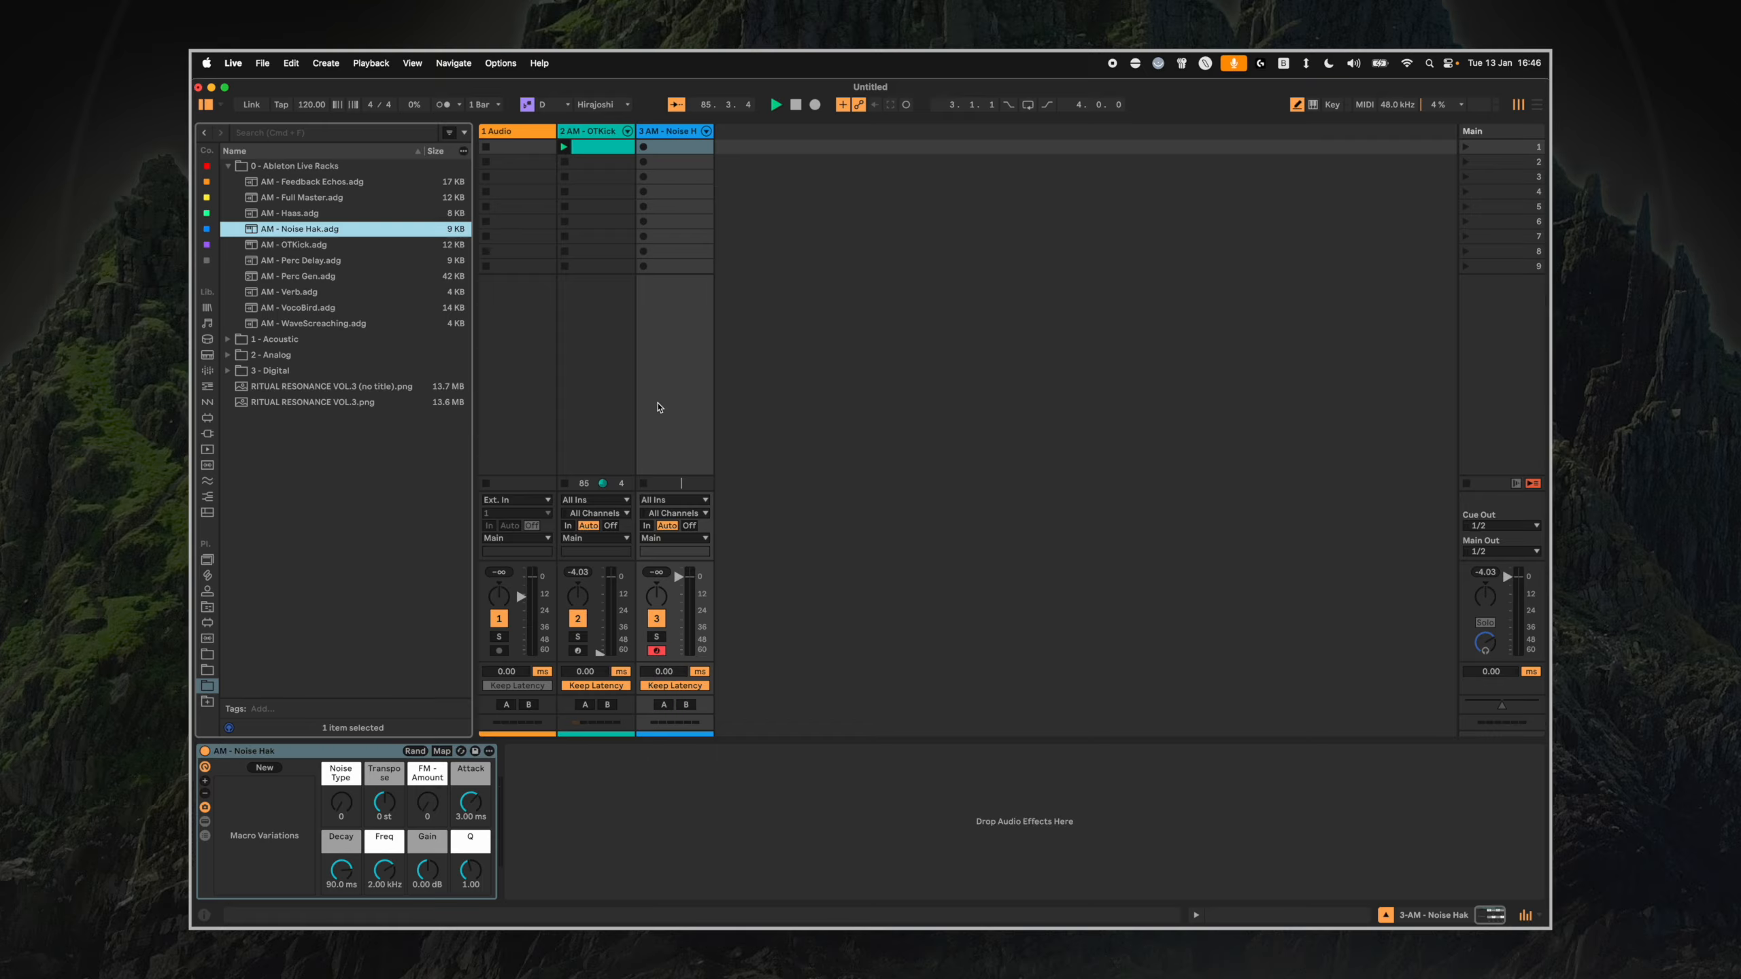
Create a clip in the Noise Hak track's first slot and draw five consecutive sixteenth notes on C3.
{"action": "double_click", "coordinate": [672, 147]}
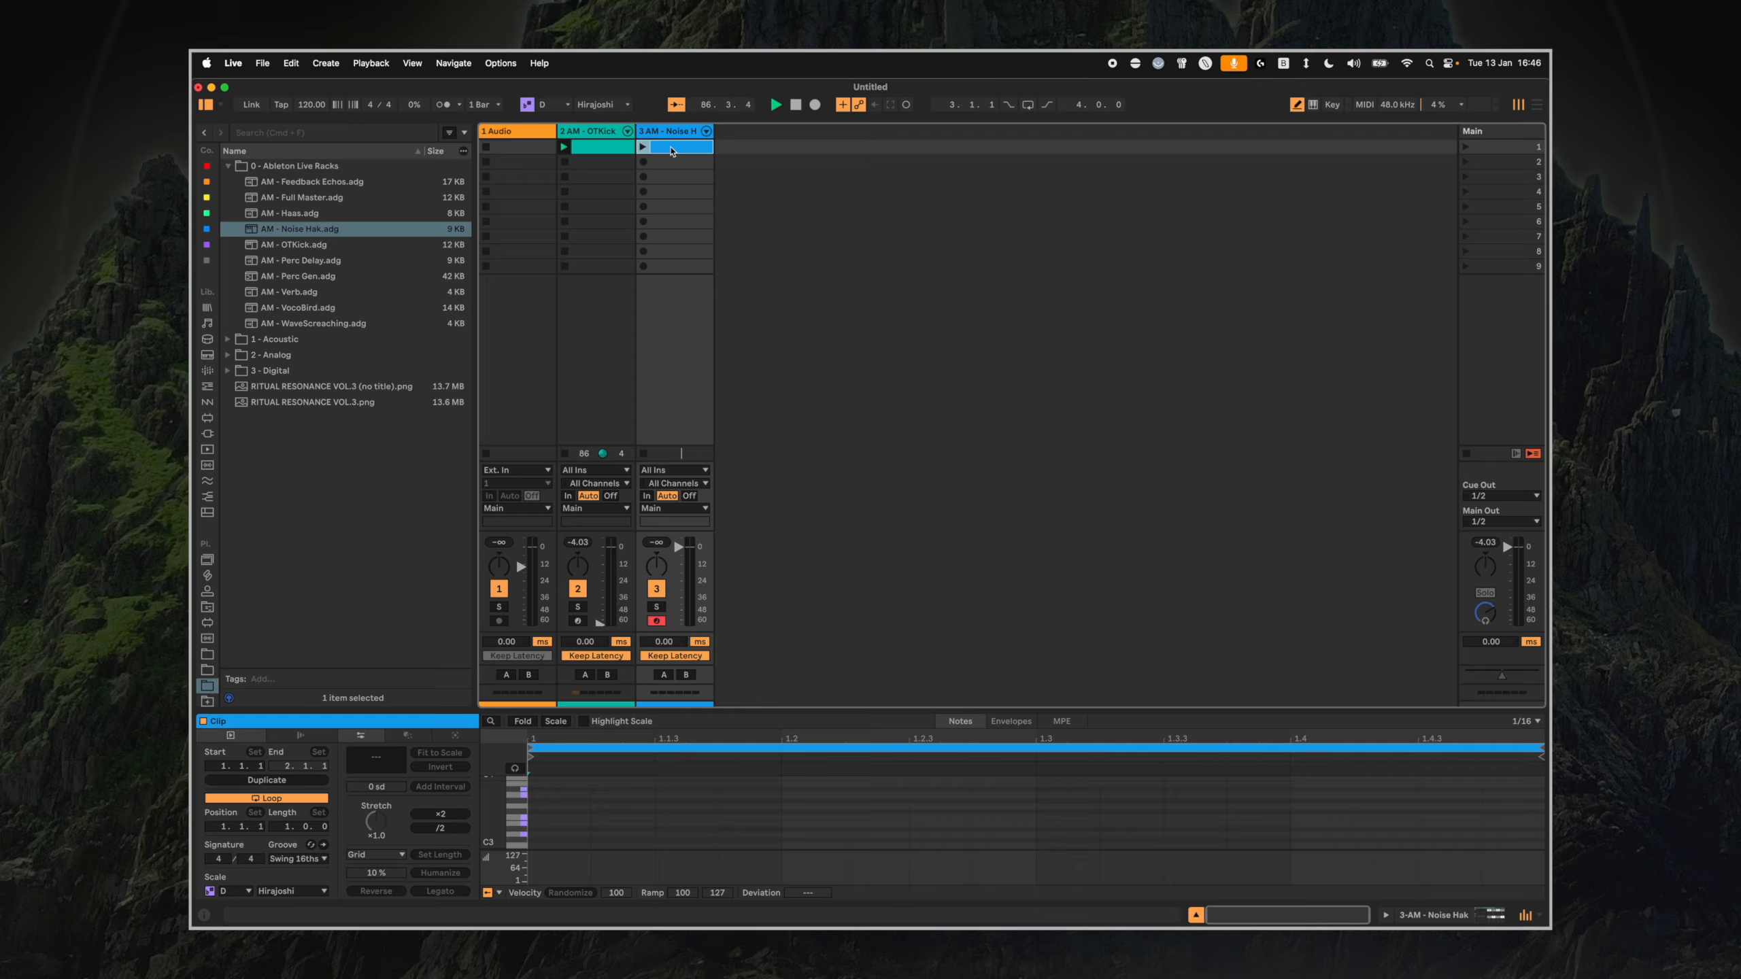
{"action": "left_click", "coordinate": [570, 849]}
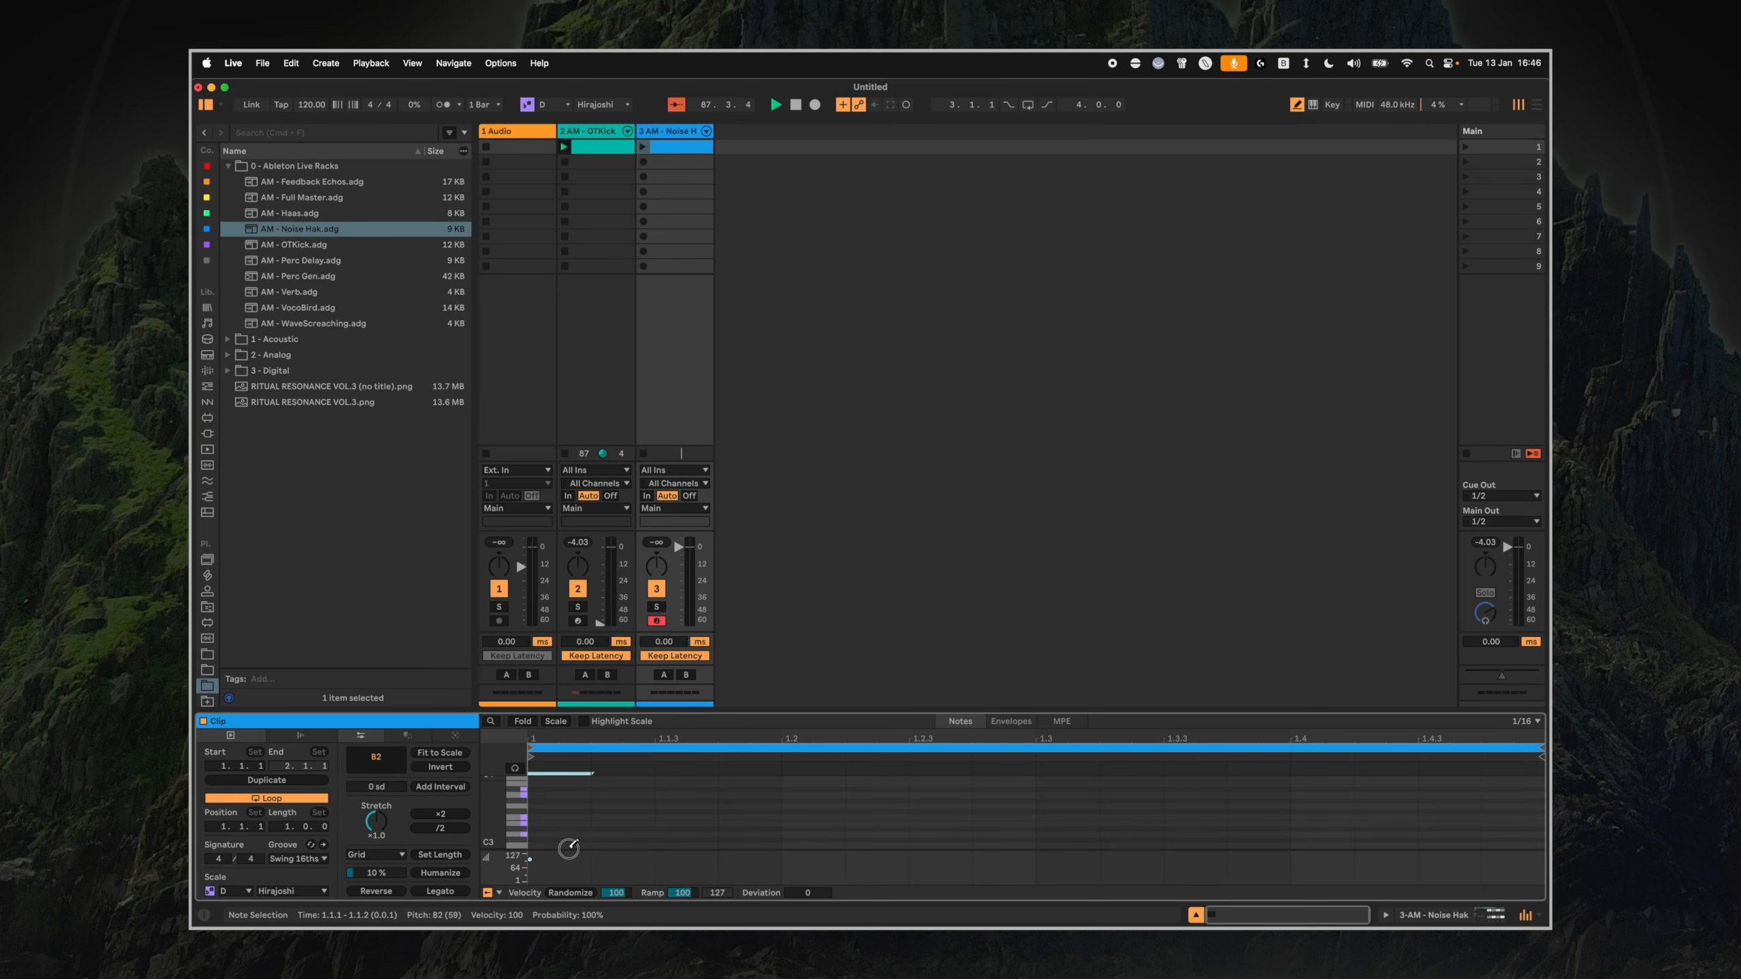
{"action": "left_click_drag", "start_coordinate": [570, 849], "coordinate": [805, 846]}
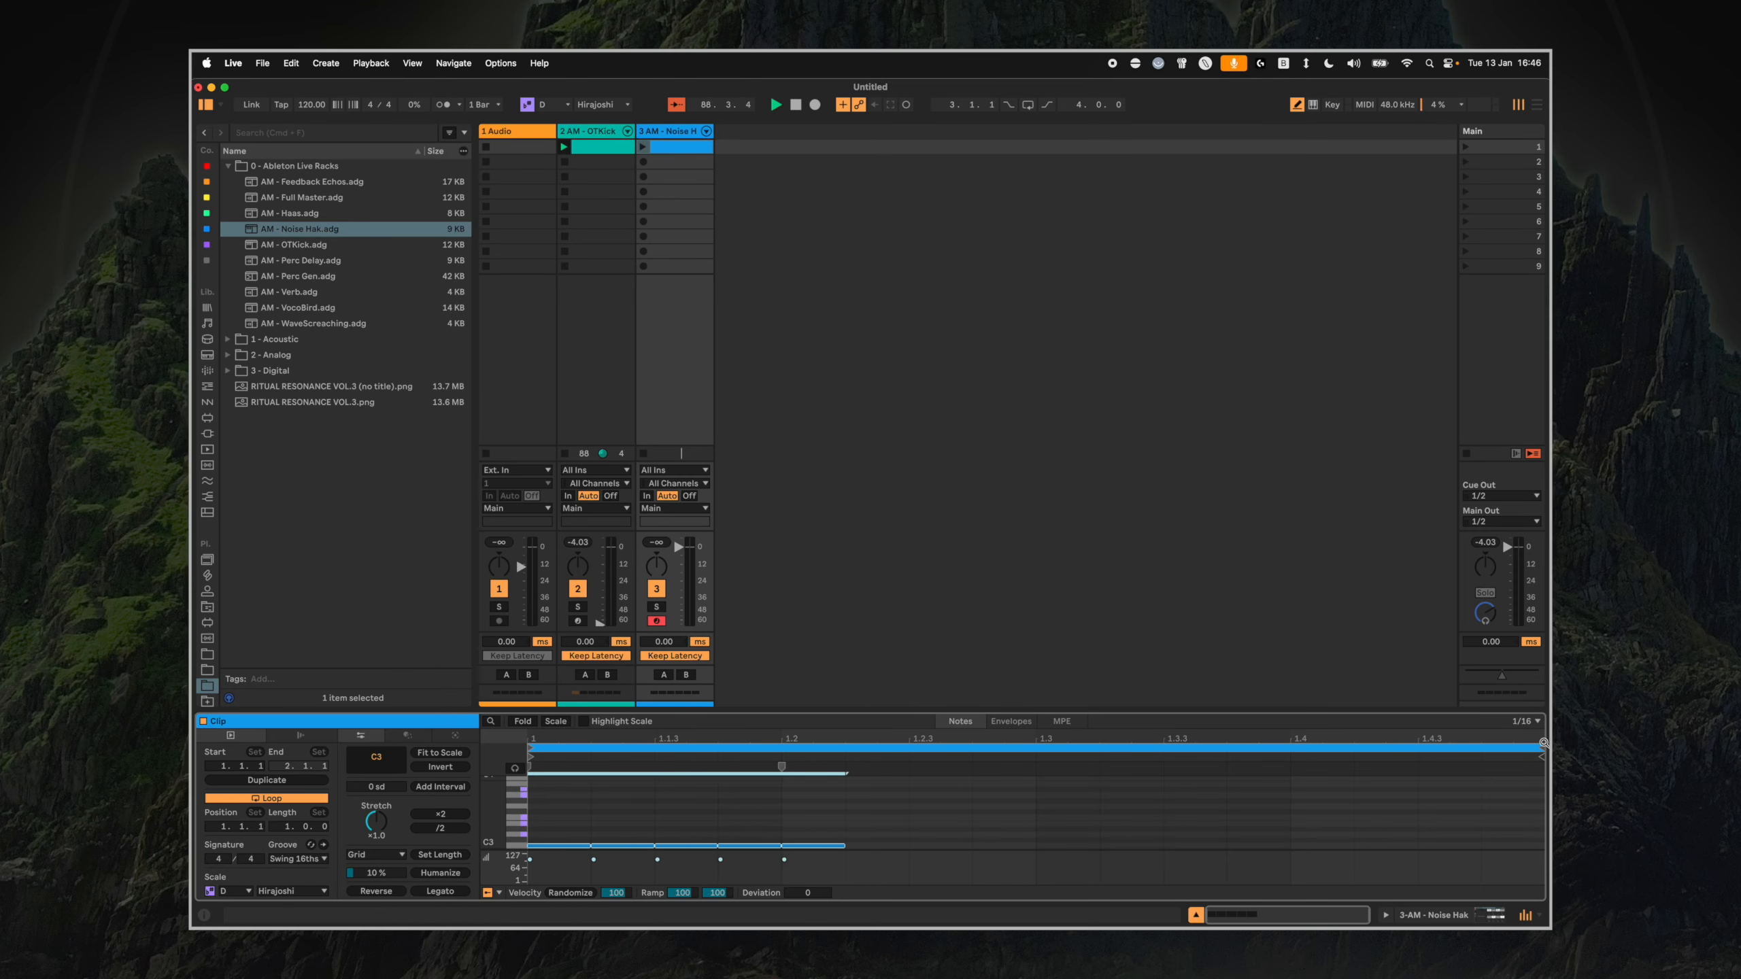
Shorten the Noise Hak clip's loop to five sixteenths (length 0.1.1) and randomize the velocities of all its notes.
{"action": "left_click_drag", "start_coordinate": [1543, 742], "coordinate": [847, 751]}
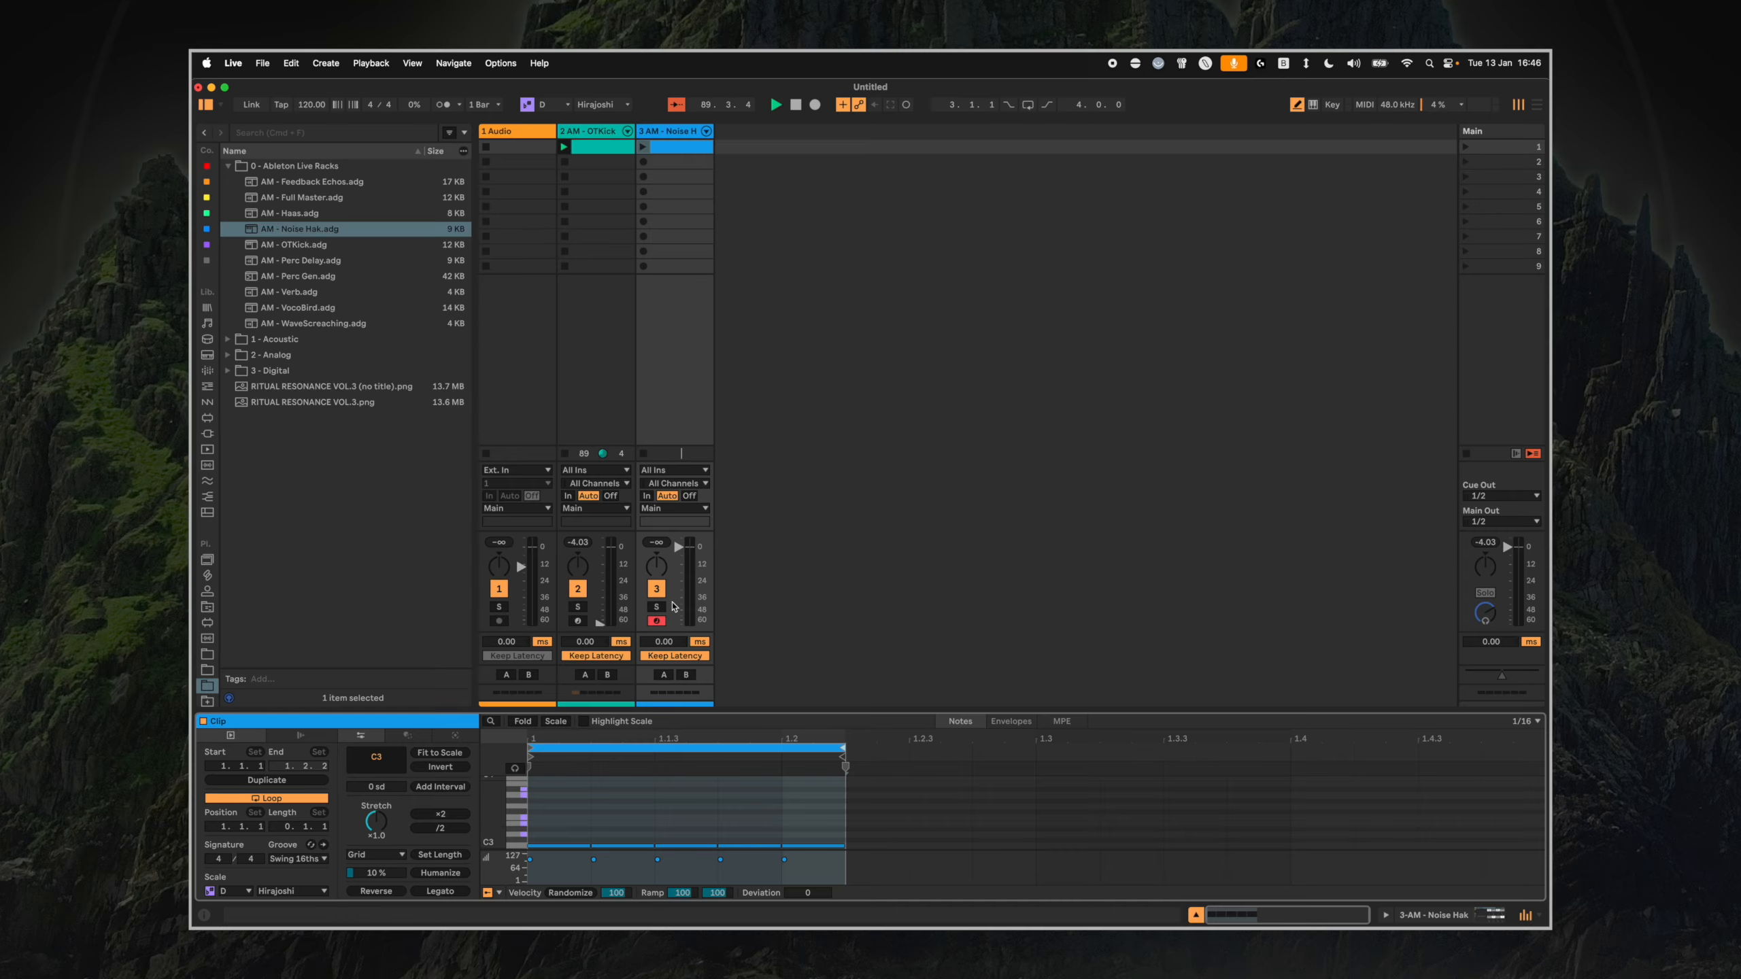
{"action": "key", "text": "b"}
{"action": "key", "text": "super+a"}
{"action": "left_click", "coordinate": [580, 894]}
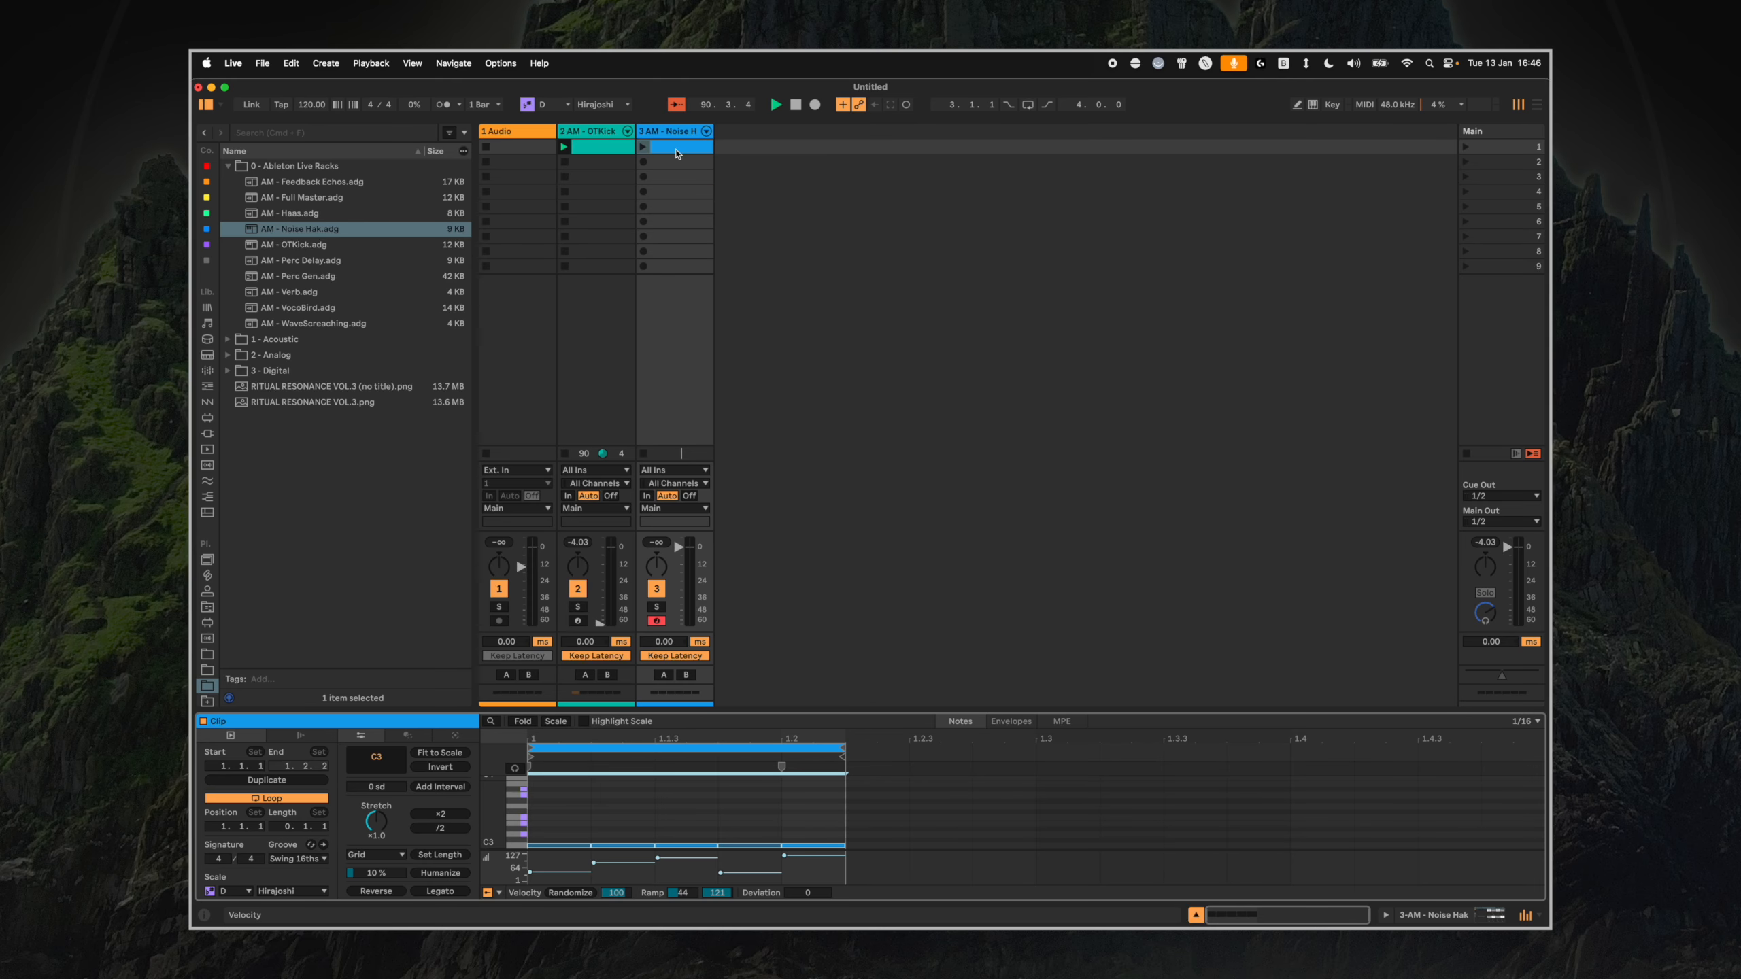
Reduce the Noise Hak rack to its macro controls and play its clip at a lower track volume.
{"action": "key", "text": "shift+Tab"}
{"action": "left_click", "coordinate": [204, 820]}
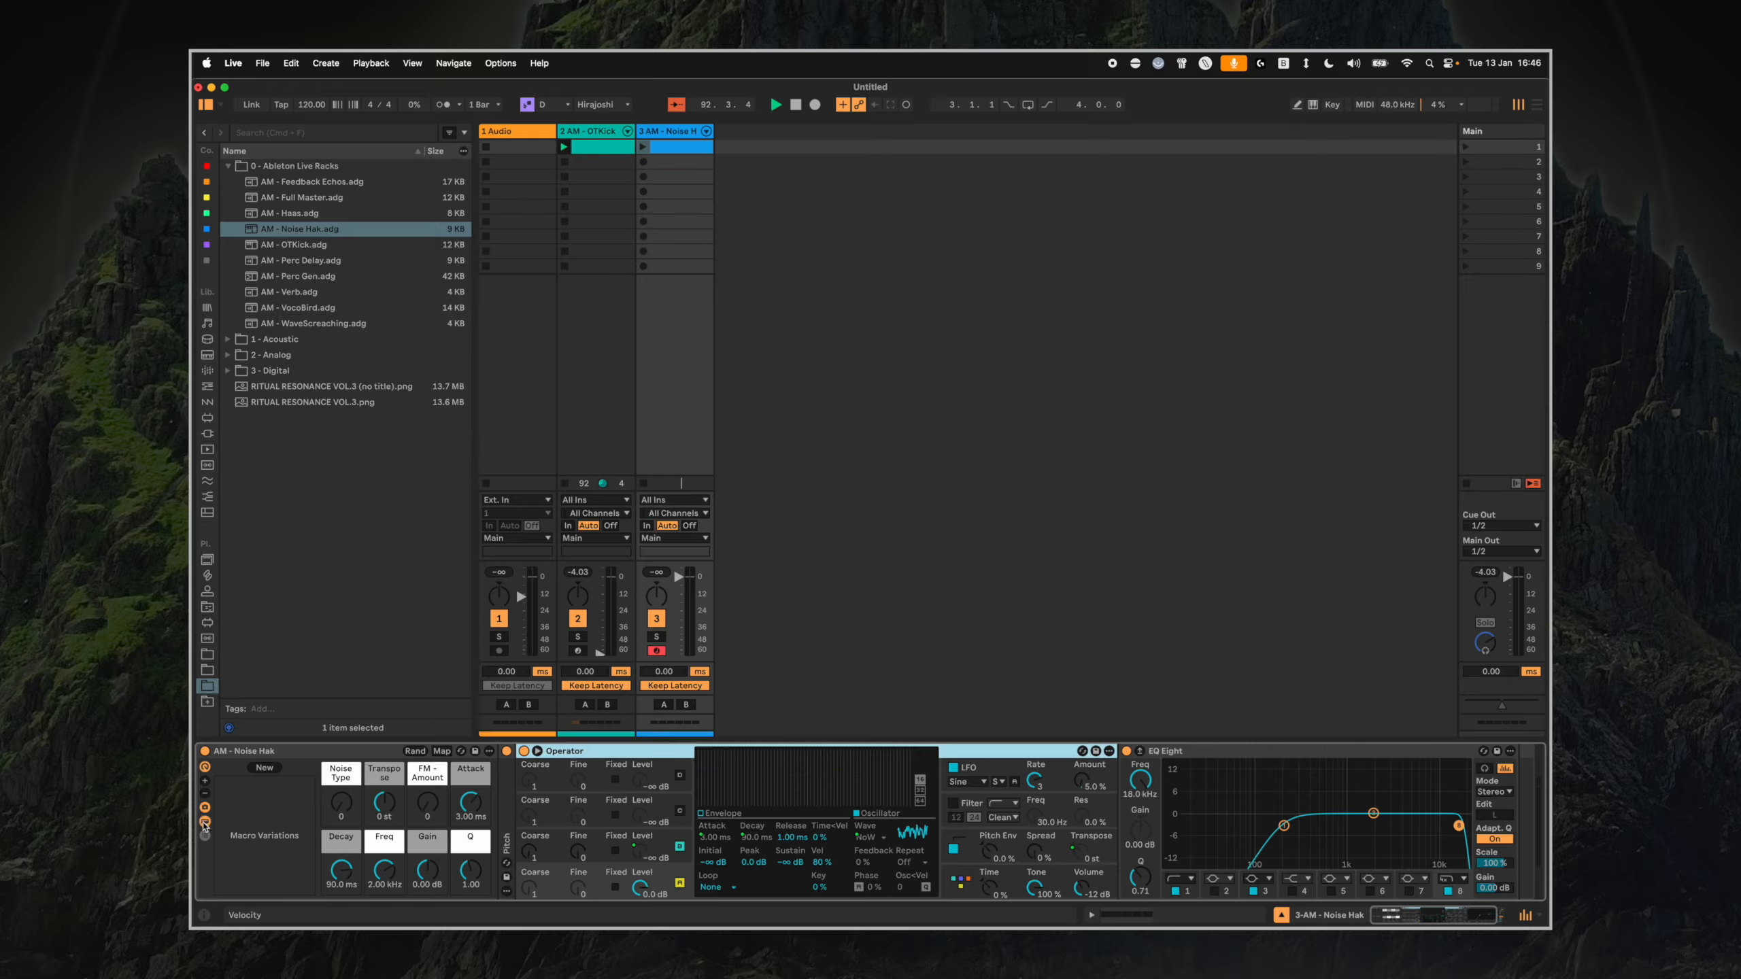
{"action": "left_click", "coordinate": [204, 823]}
{"action": "left_click", "coordinate": [670, 380]}
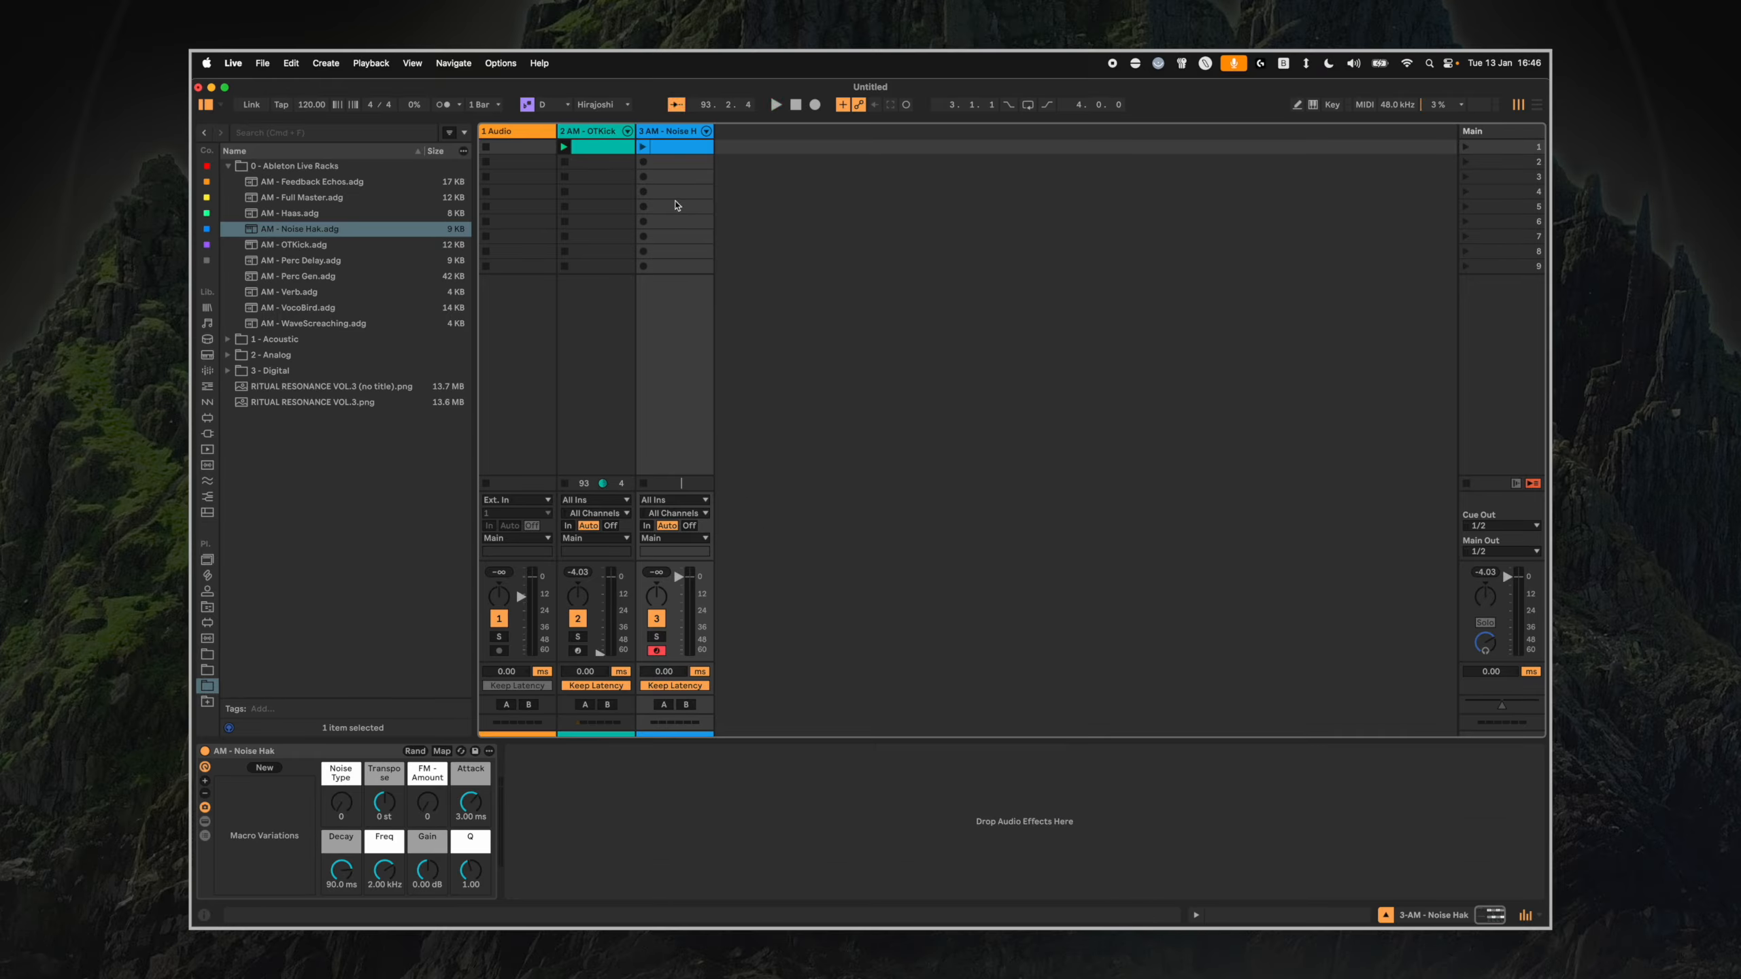
{"action": "key", "text": "space"}
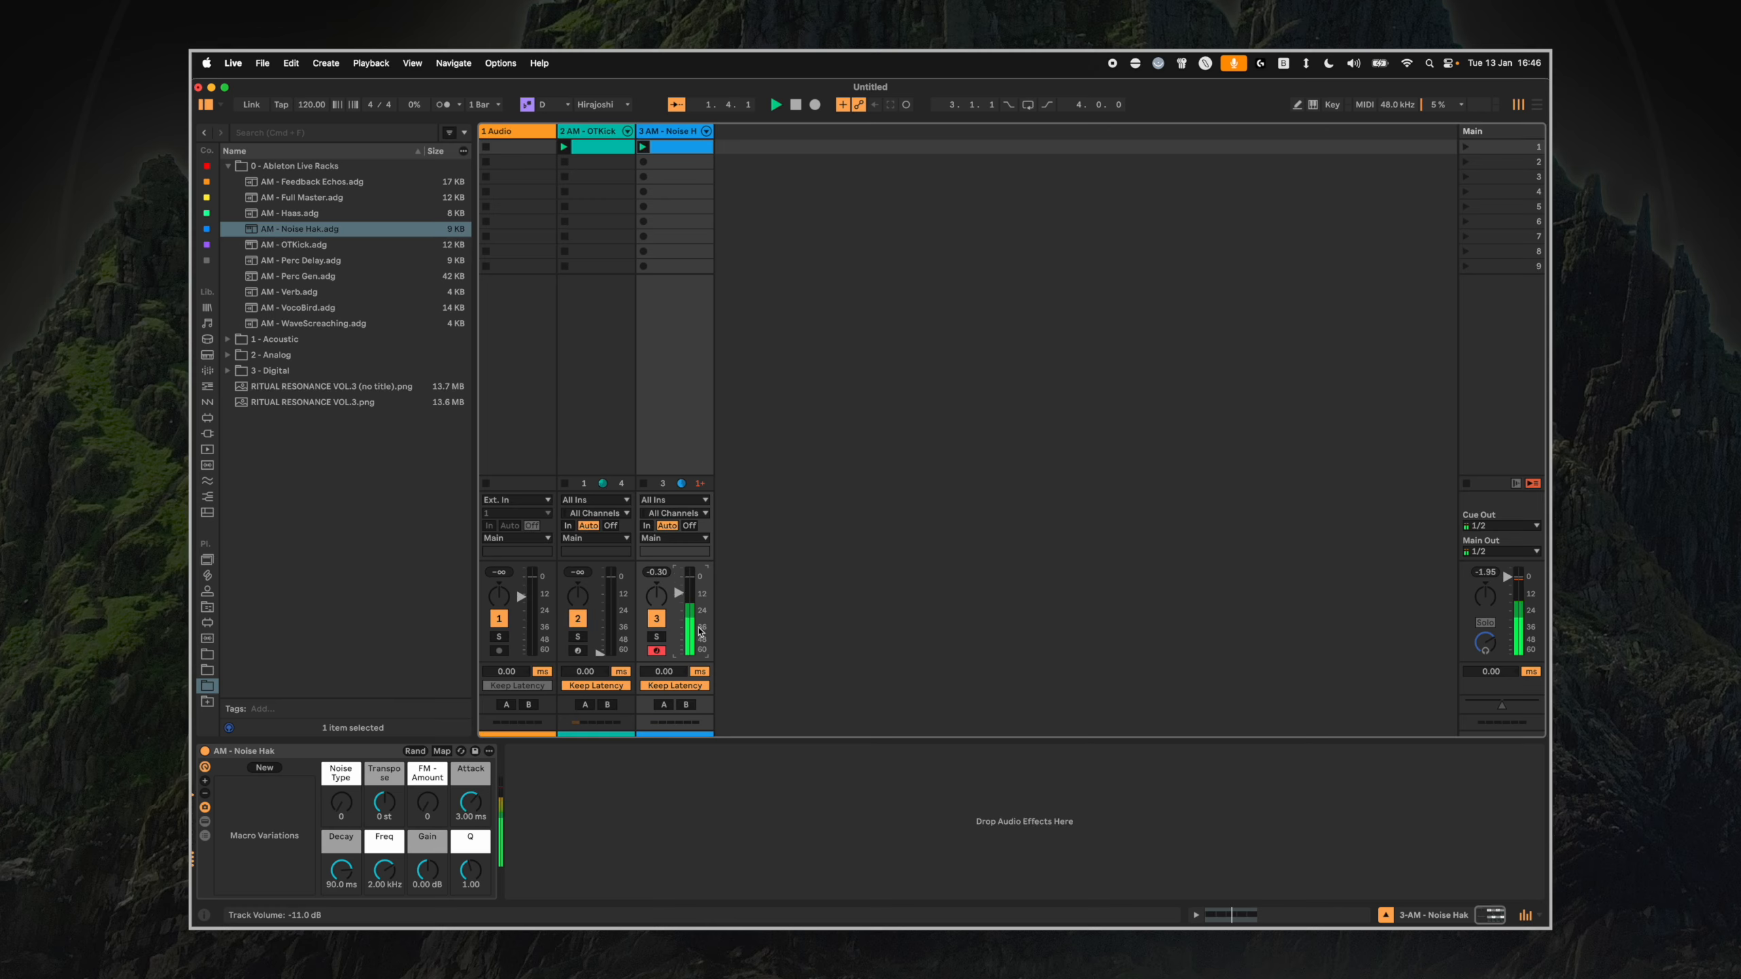
{"action": "left_click_drag", "start_coordinate": [680, 592], "coordinate": [680, 602]}
Randomize the Noise Hak macros several times, shortening the Decay and lowering the track volume further in between.
{"action": "double_click", "coordinate": [666, 132]}
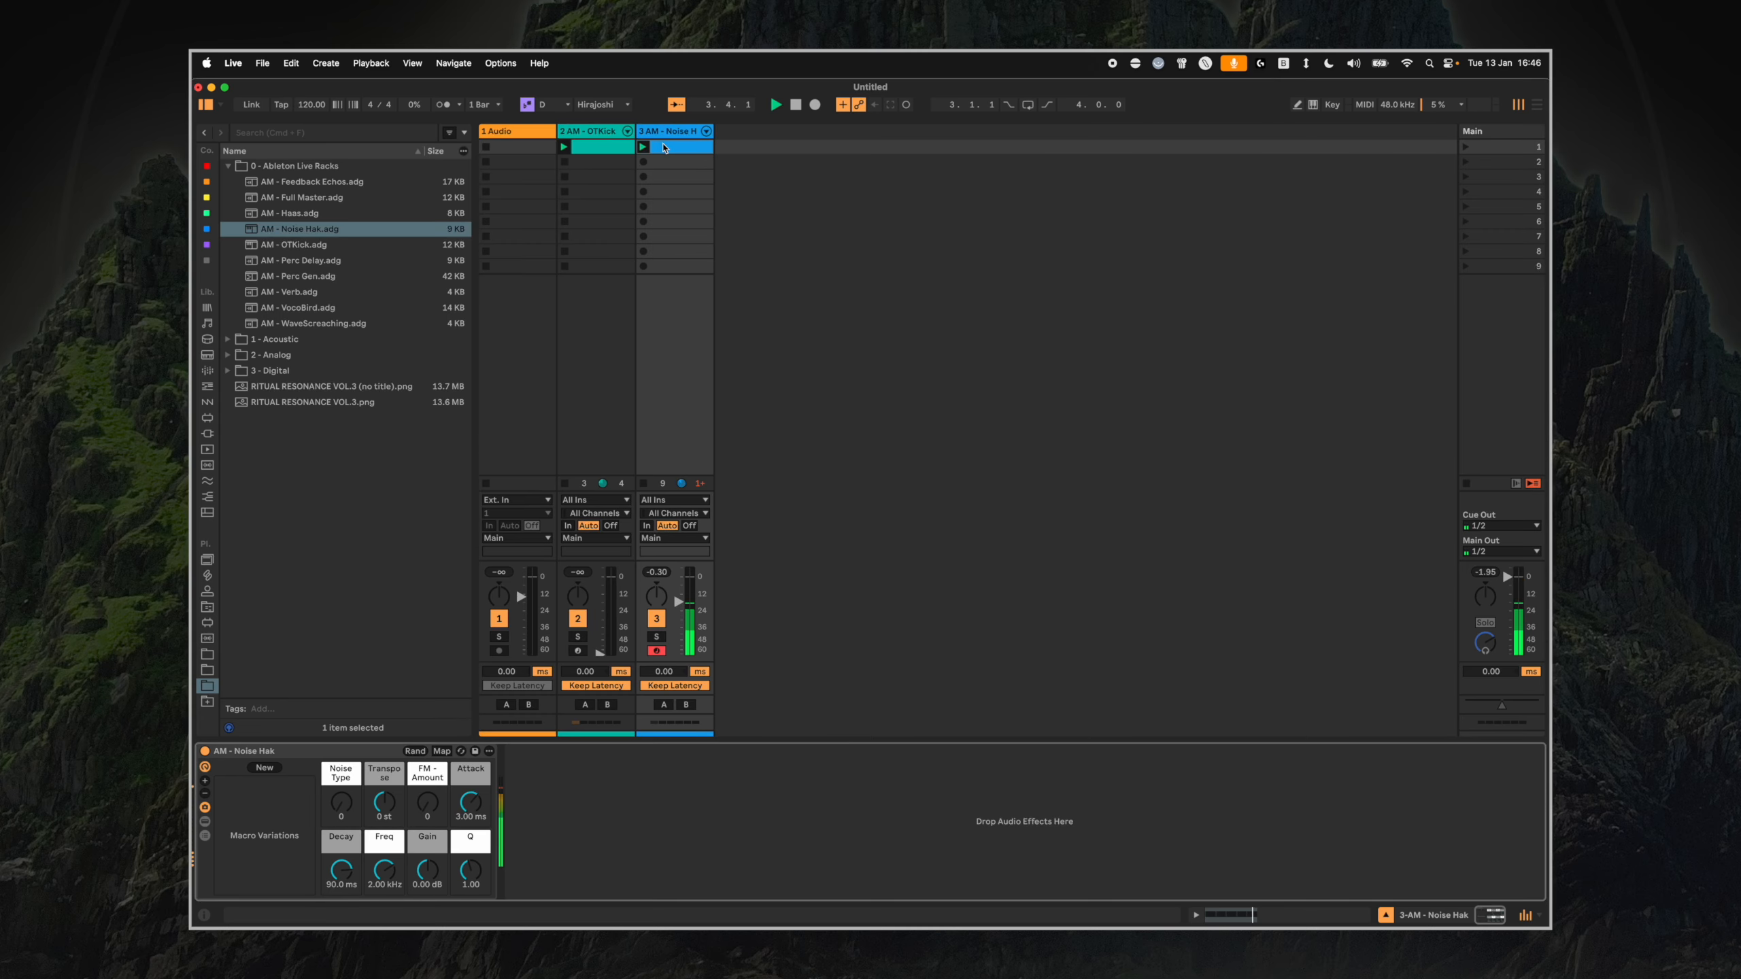
{"action": "left_click", "coordinate": [664, 147]}
{"action": "left_click", "coordinate": [663, 135]}
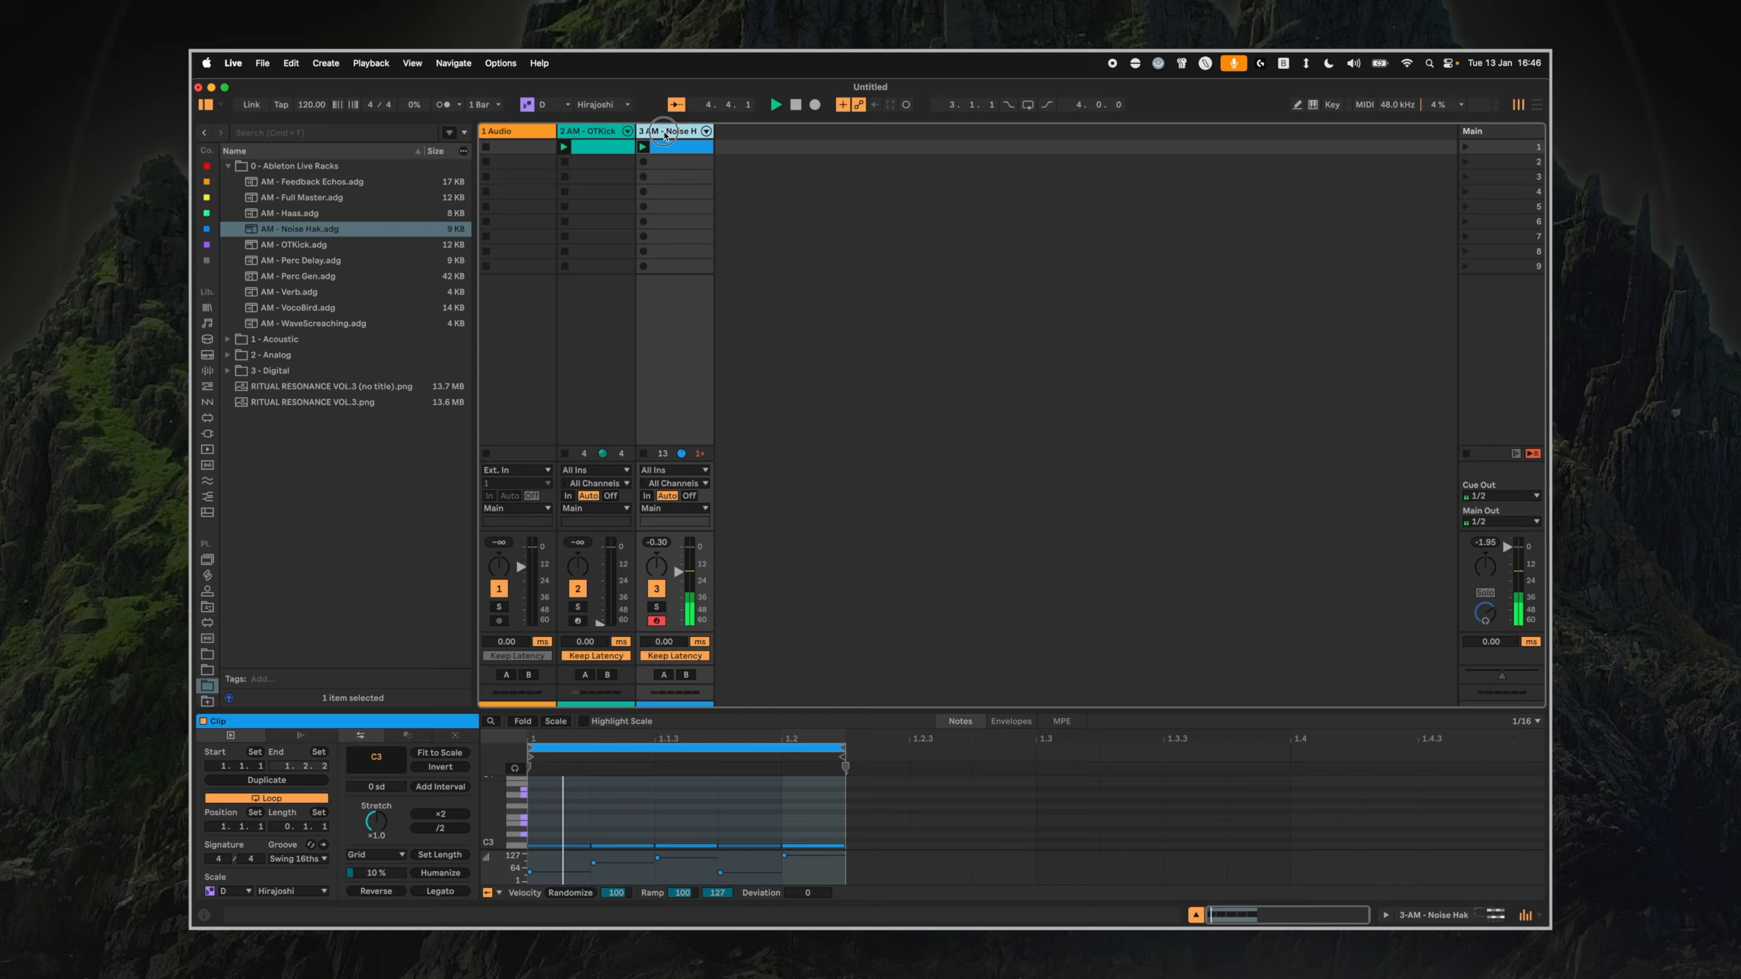
{"action": "left_click", "coordinate": [665, 135]}
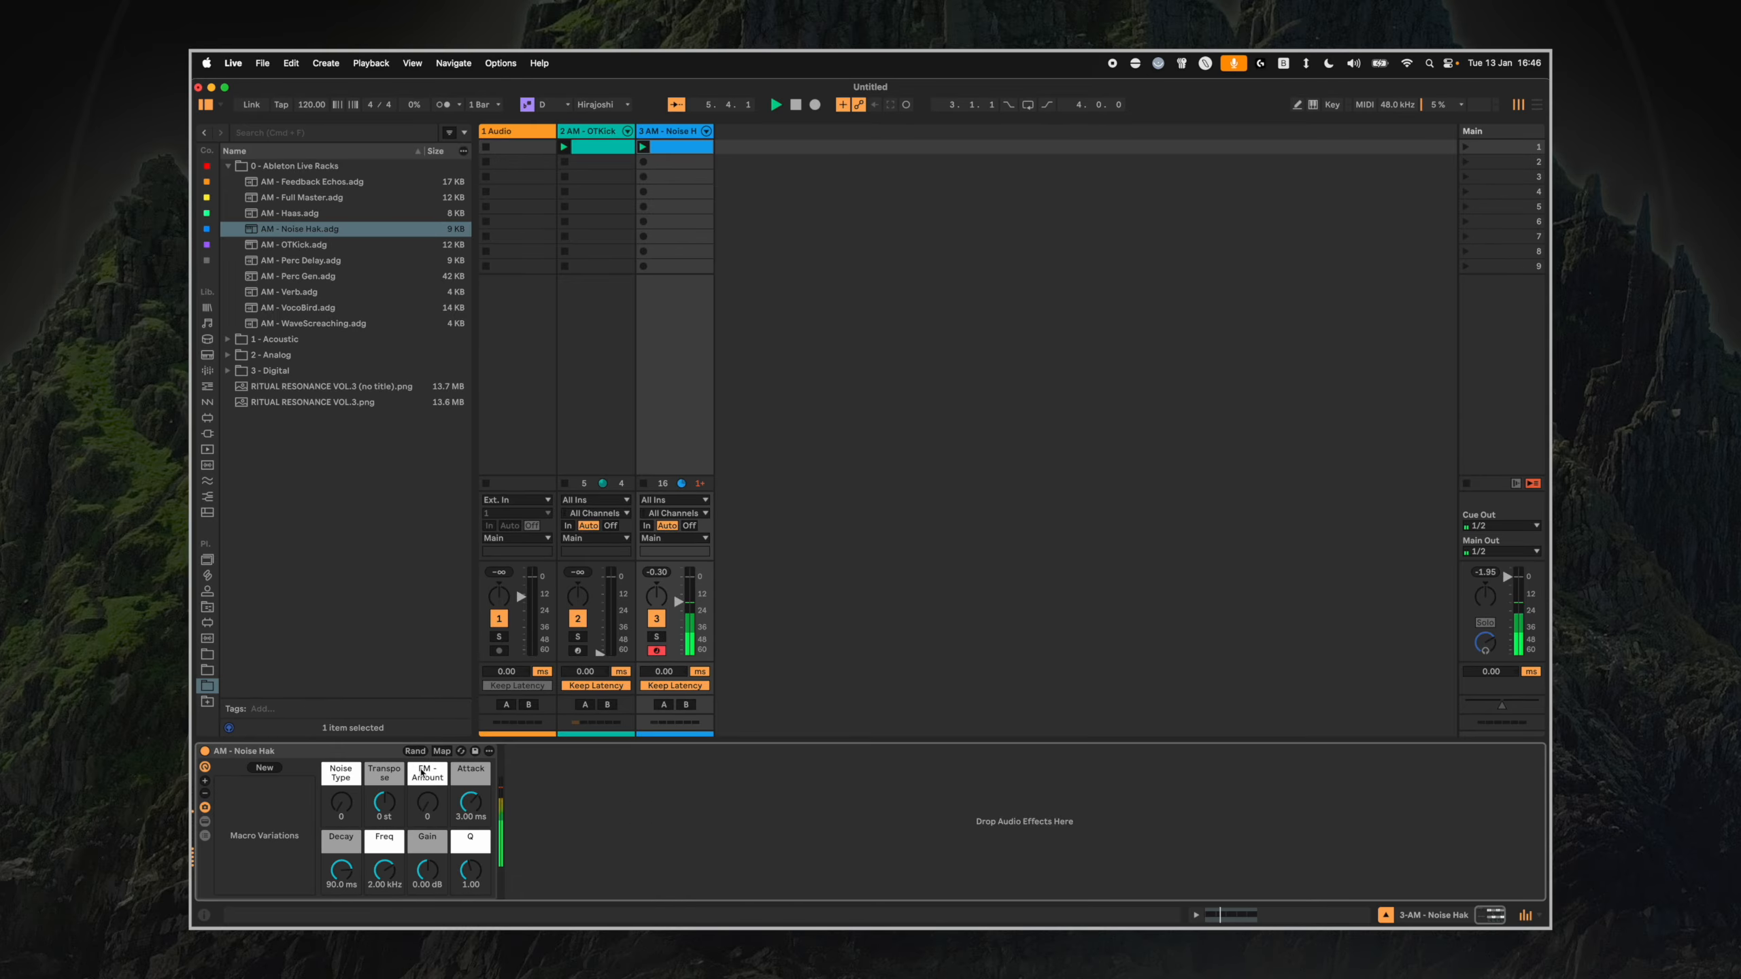
{"action": "left_click", "coordinate": [415, 751]}
{"action": "left_click", "coordinate": [416, 751]}
{"action": "left_click", "coordinate": [416, 750]}
{"action": "left_click", "coordinate": [414, 752]}
{"action": "left_click_drag", "start_coordinate": [341, 871], "coordinate": [341, 881]}
{"action": "left_click_drag", "start_coordinate": [679, 601], "coordinate": [679, 609]}
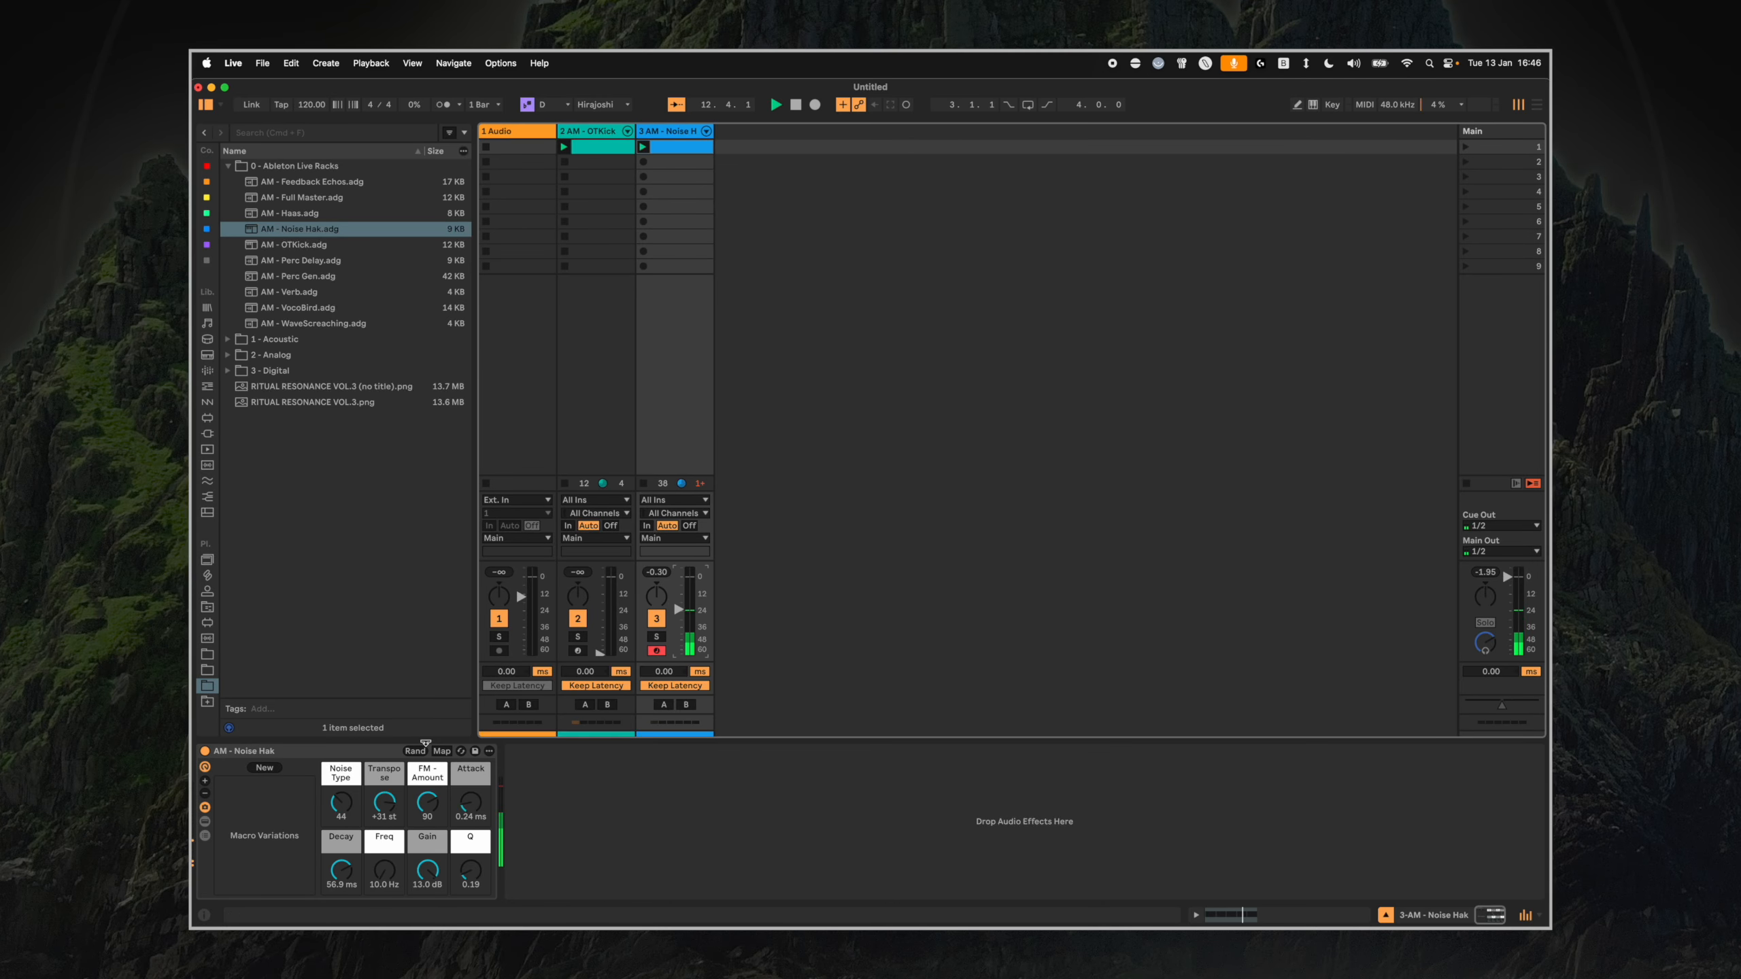
{"action": "left_click", "coordinate": [414, 751]}
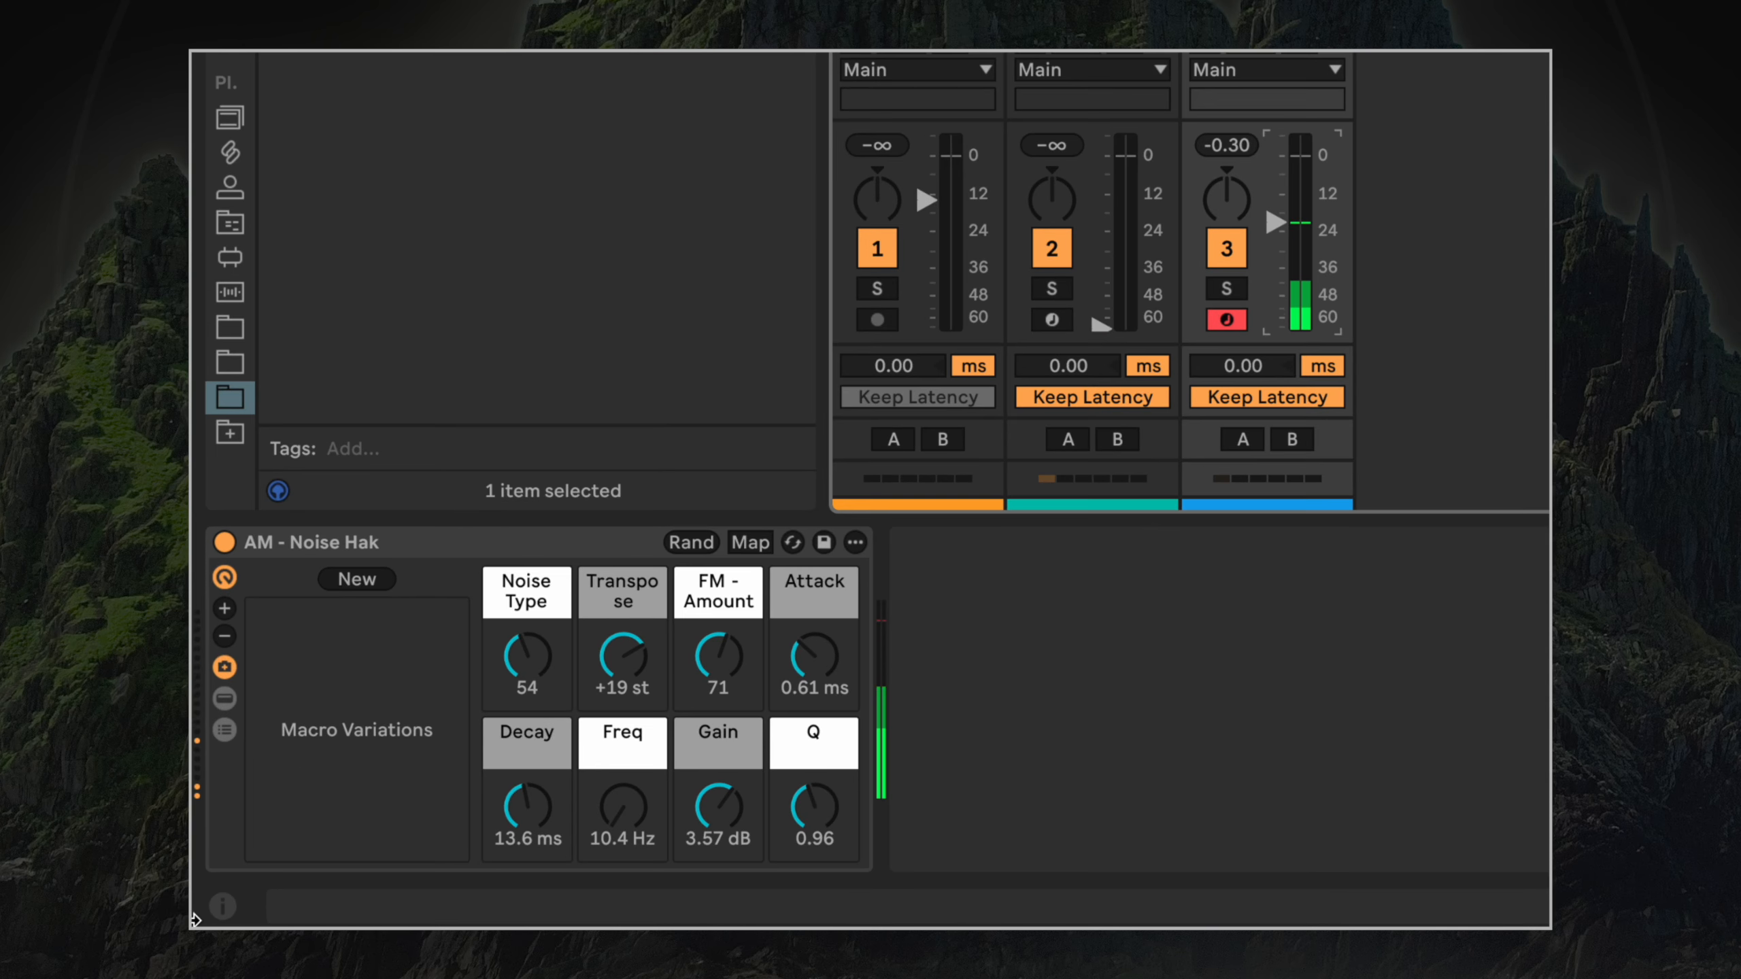
Sweep the Noise Type macro up to 127 and back down to 0 while the loop plays.
{"action": "left_click_drag", "start_coordinate": [527, 655], "coordinate": [527, 603]}
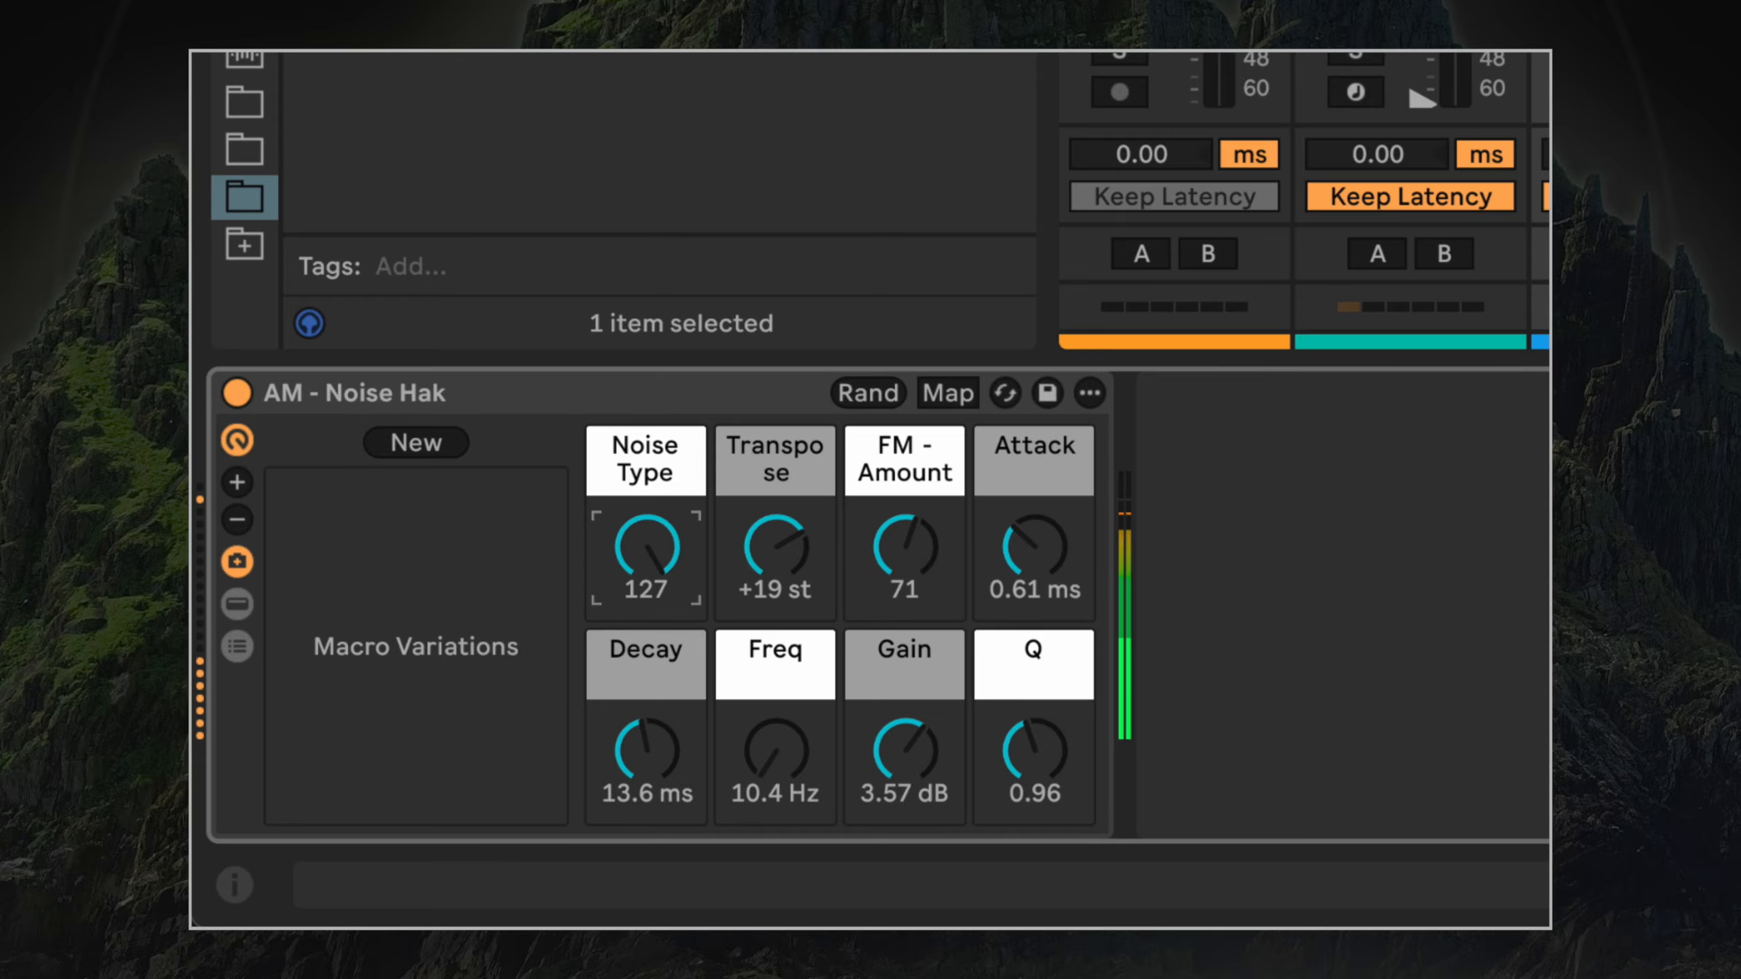
{"action": "left_click_drag", "start_coordinate": [647, 546], "coordinate": [647, 683]}
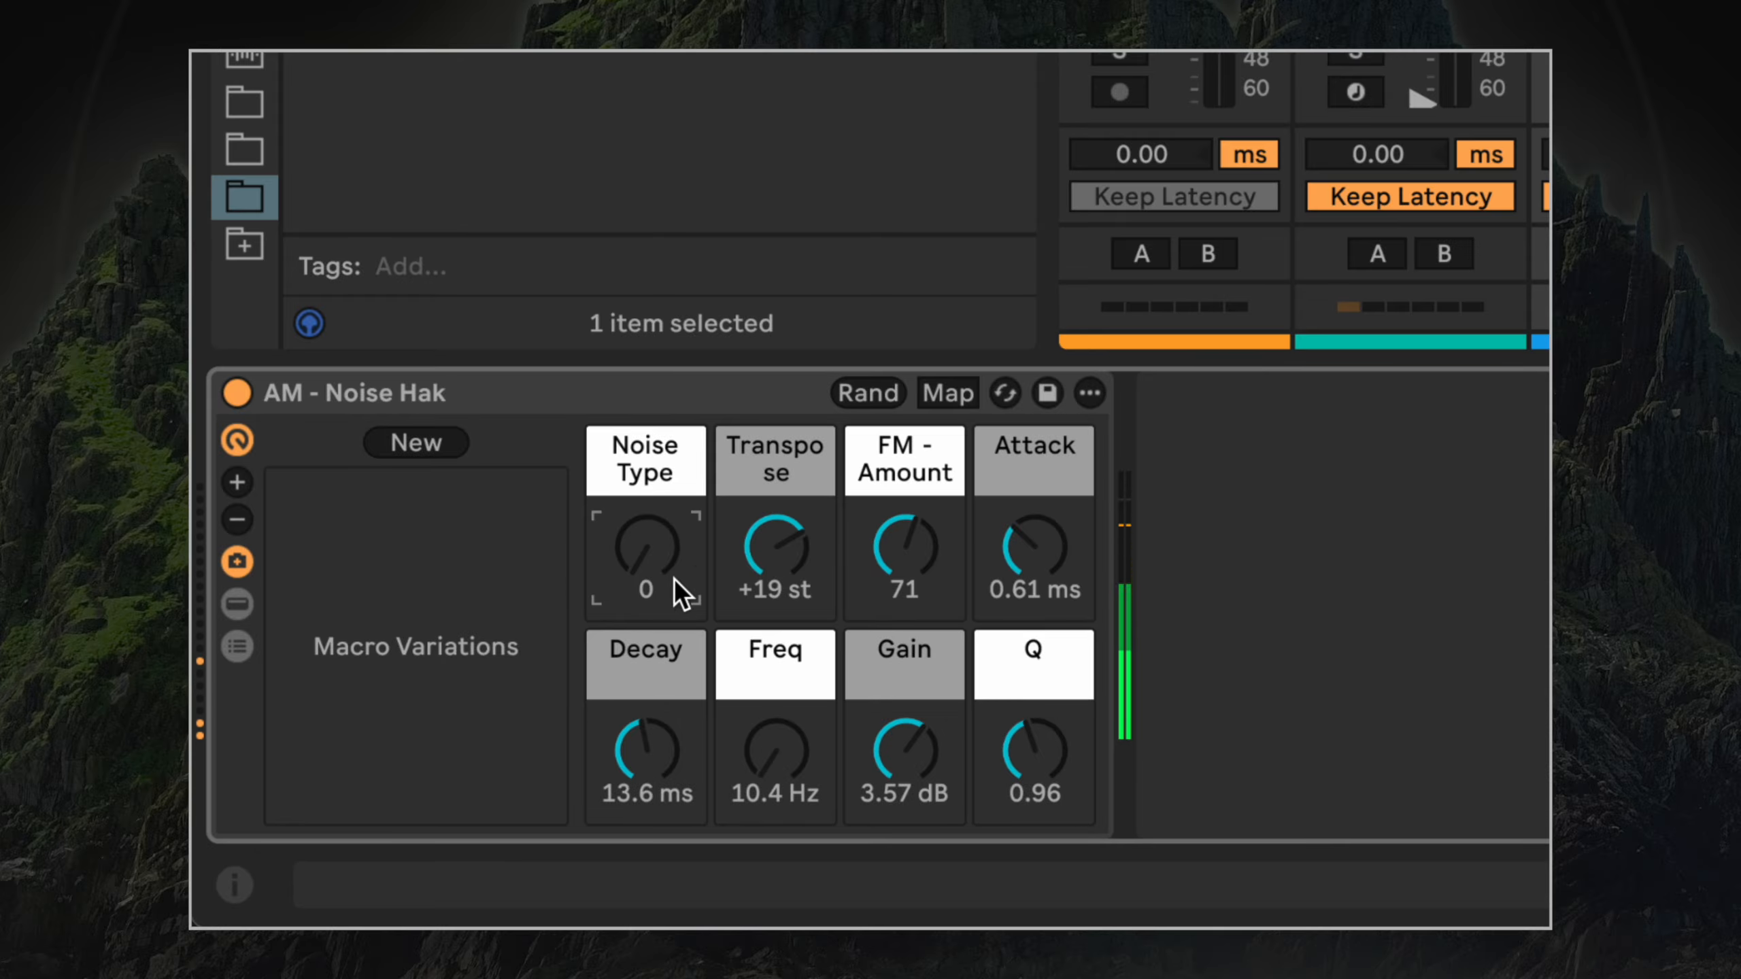
{"action": "mouse_move", "coordinate": [676, 590]}
{"action": "left_mouse_down"}
{"action": "mouse_move", "coordinate": [676, 460]}
{"action": "mouse_move", "coordinate": [676, 590]}
{"action": "mouse_move", "coordinate": [676, 498]}
{"action": "mouse_move", "coordinate": [644, 590]}
{"action": "mouse_move", "coordinate": [645, 532]}
{"action": "mouse_move", "coordinate": [645, 669]}
{"action": "mouse_move", "coordinate": [652, 519]}
{"action": "mouse_move", "coordinate": [650, 582]}
{"action": "left_mouse_up"}
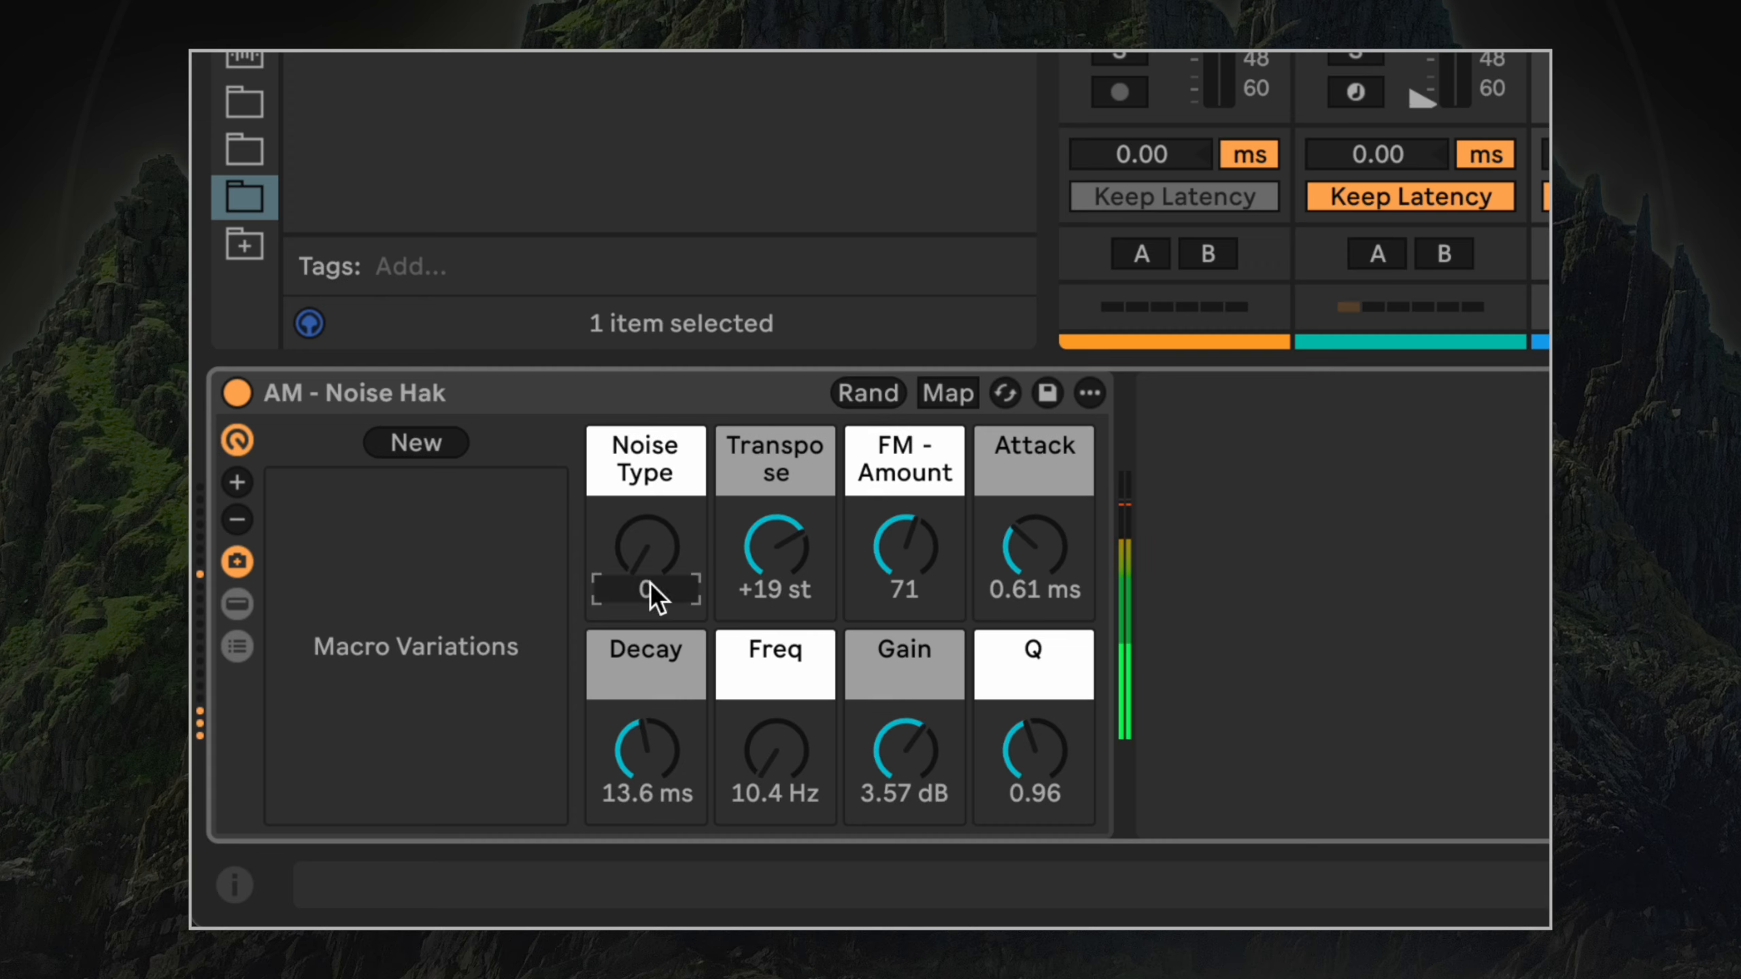
{"action": "left_click_drag", "start_coordinate": [656, 515], "coordinate": [661, 681]}
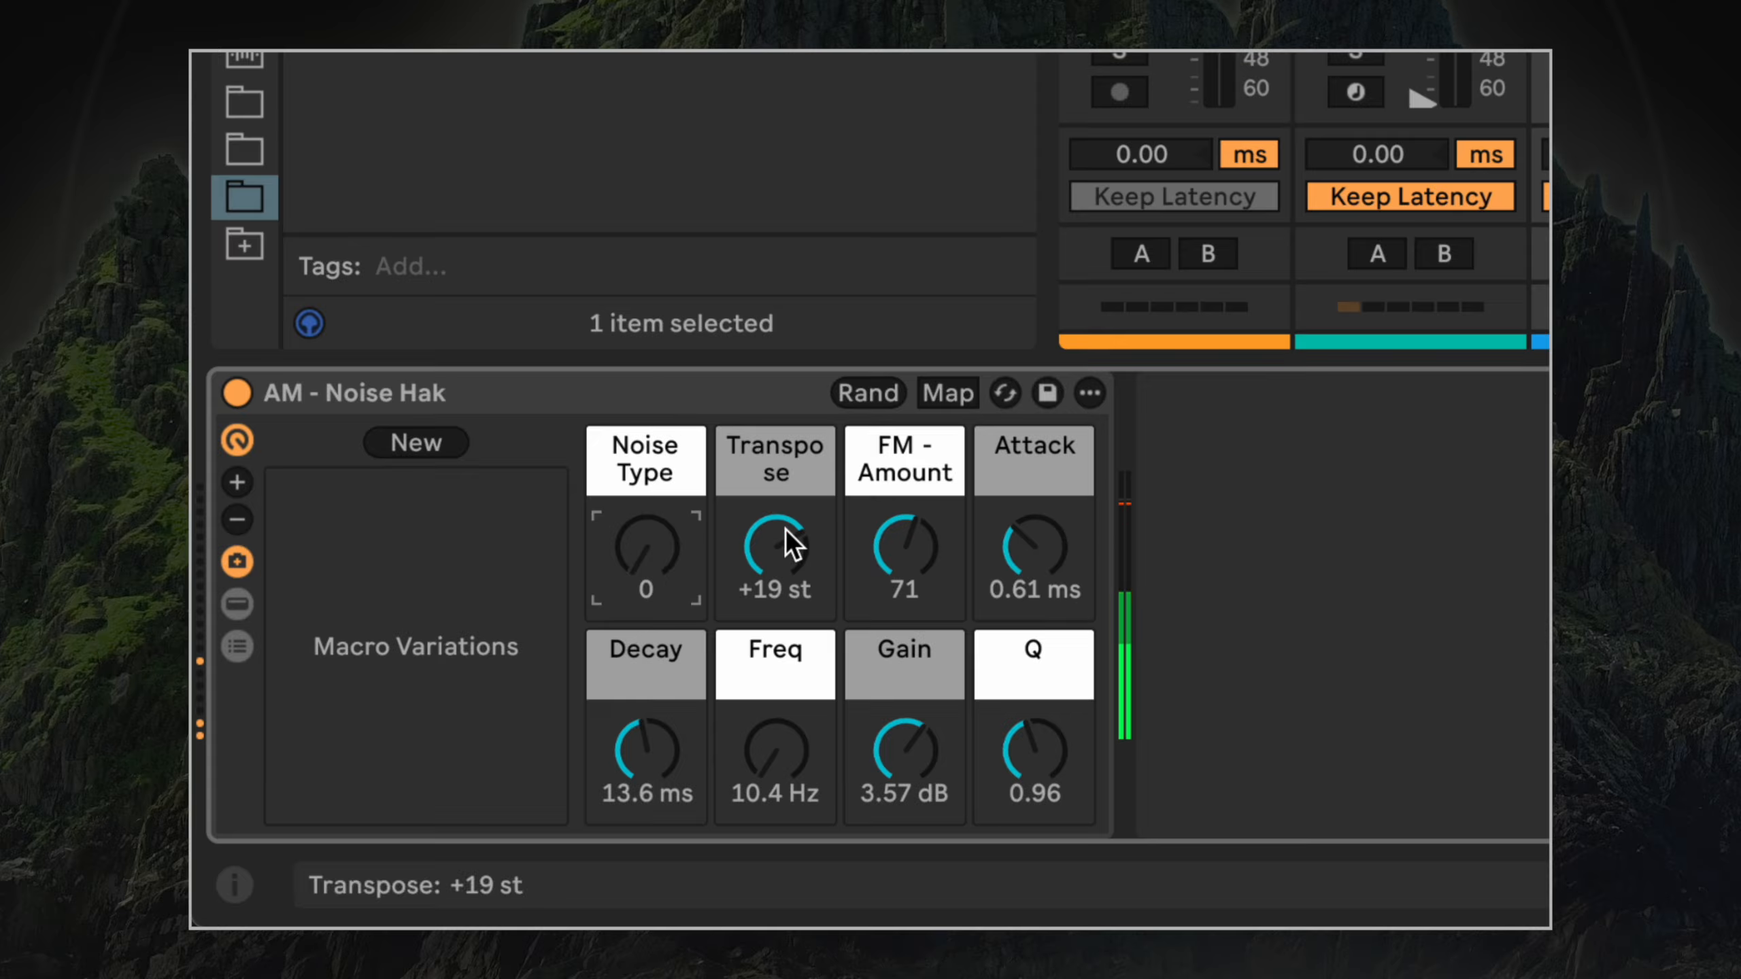
Set Transpose to +24 st and lower the FM Amount to 59, trying Noise Type at 0 and at 127.
{"action": "left_click_drag", "start_coordinate": [802, 552], "coordinate": [884, 572]}
{"action": "left_click_drag", "start_coordinate": [780, 554], "coordinate": [781, 642]}
{"action": "left_click_drag", "start_coordinate": [680, 575], "coordinate": [665, 500]}
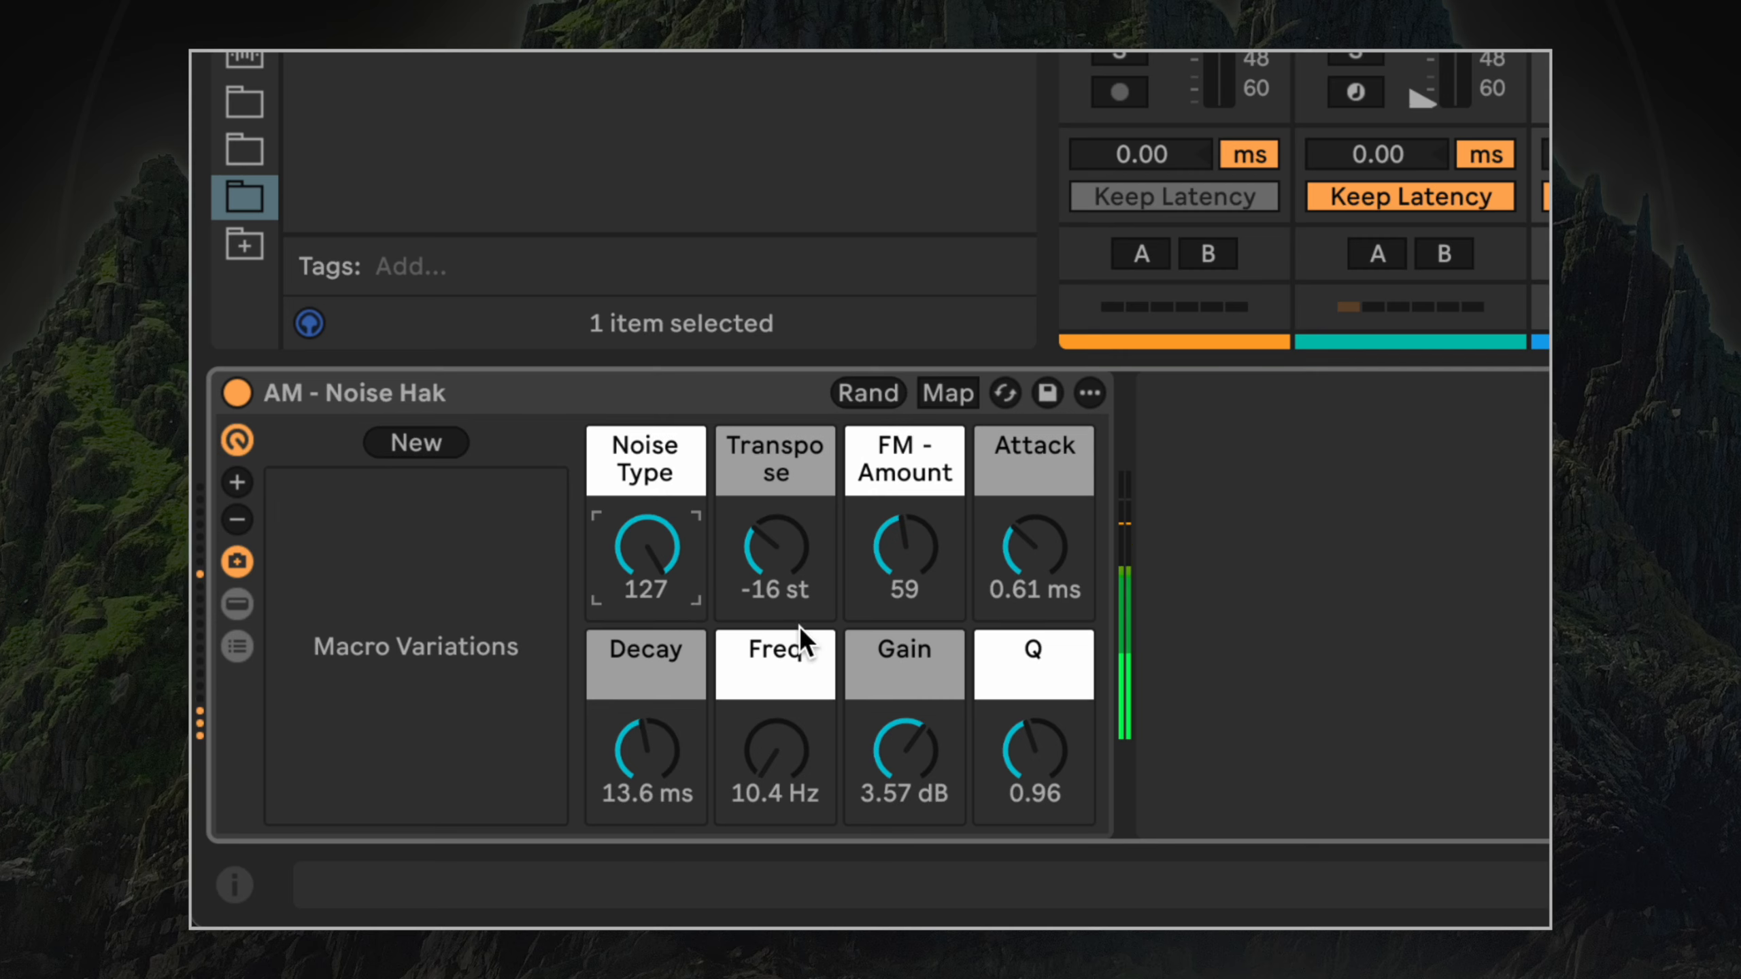
{"action": "left_click_drag", "start_coordinate": [778, 554], "coordinate": [778, 405]}
{"action": "double_click", "coordinate": [617, 562]}
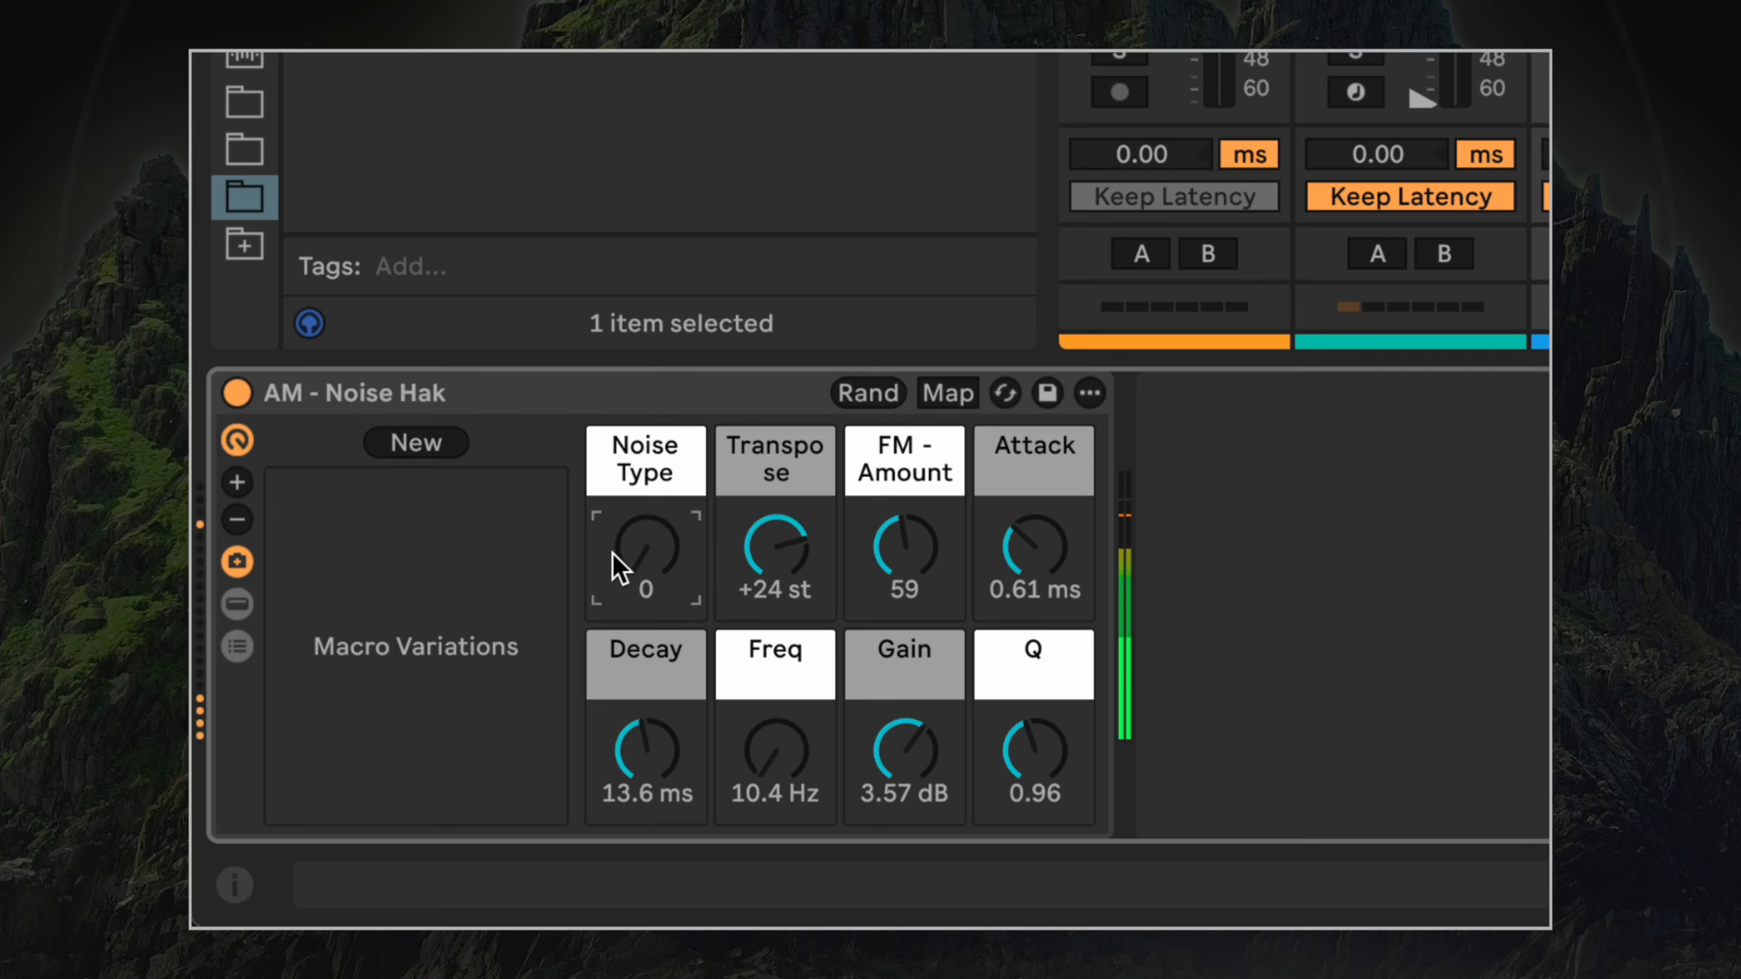
{"action": "left_click_drag", "start_coordinate": [645, 553], "coordinate": [645, 370]}
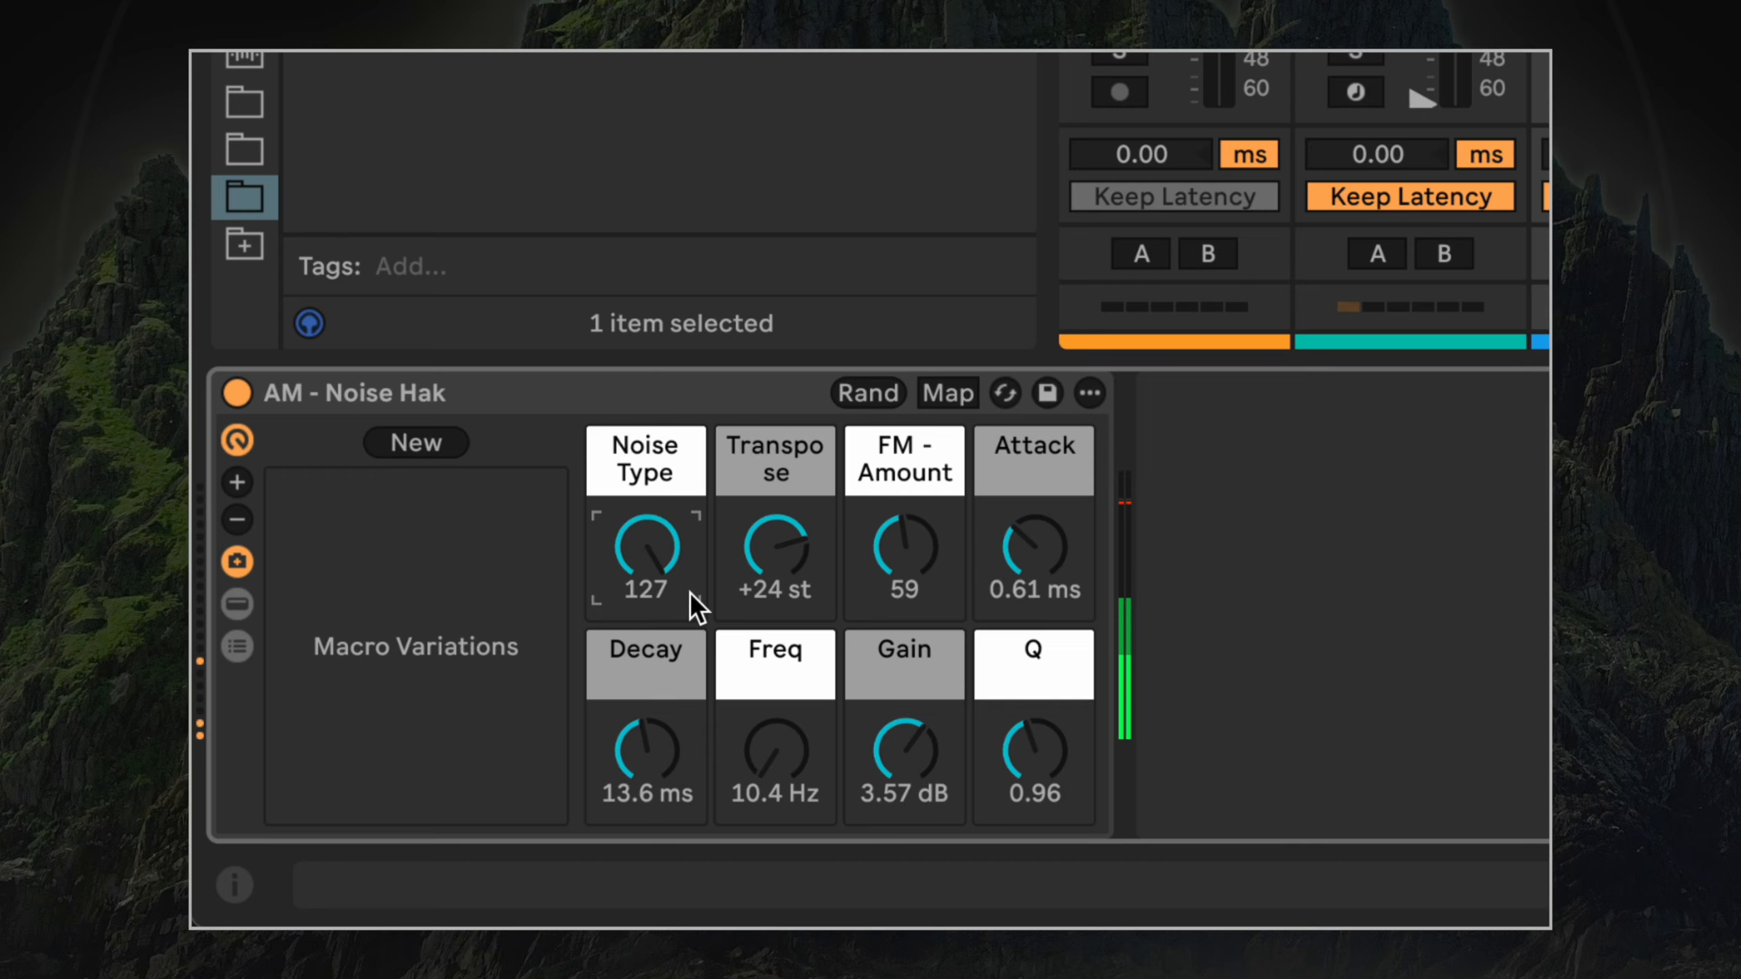
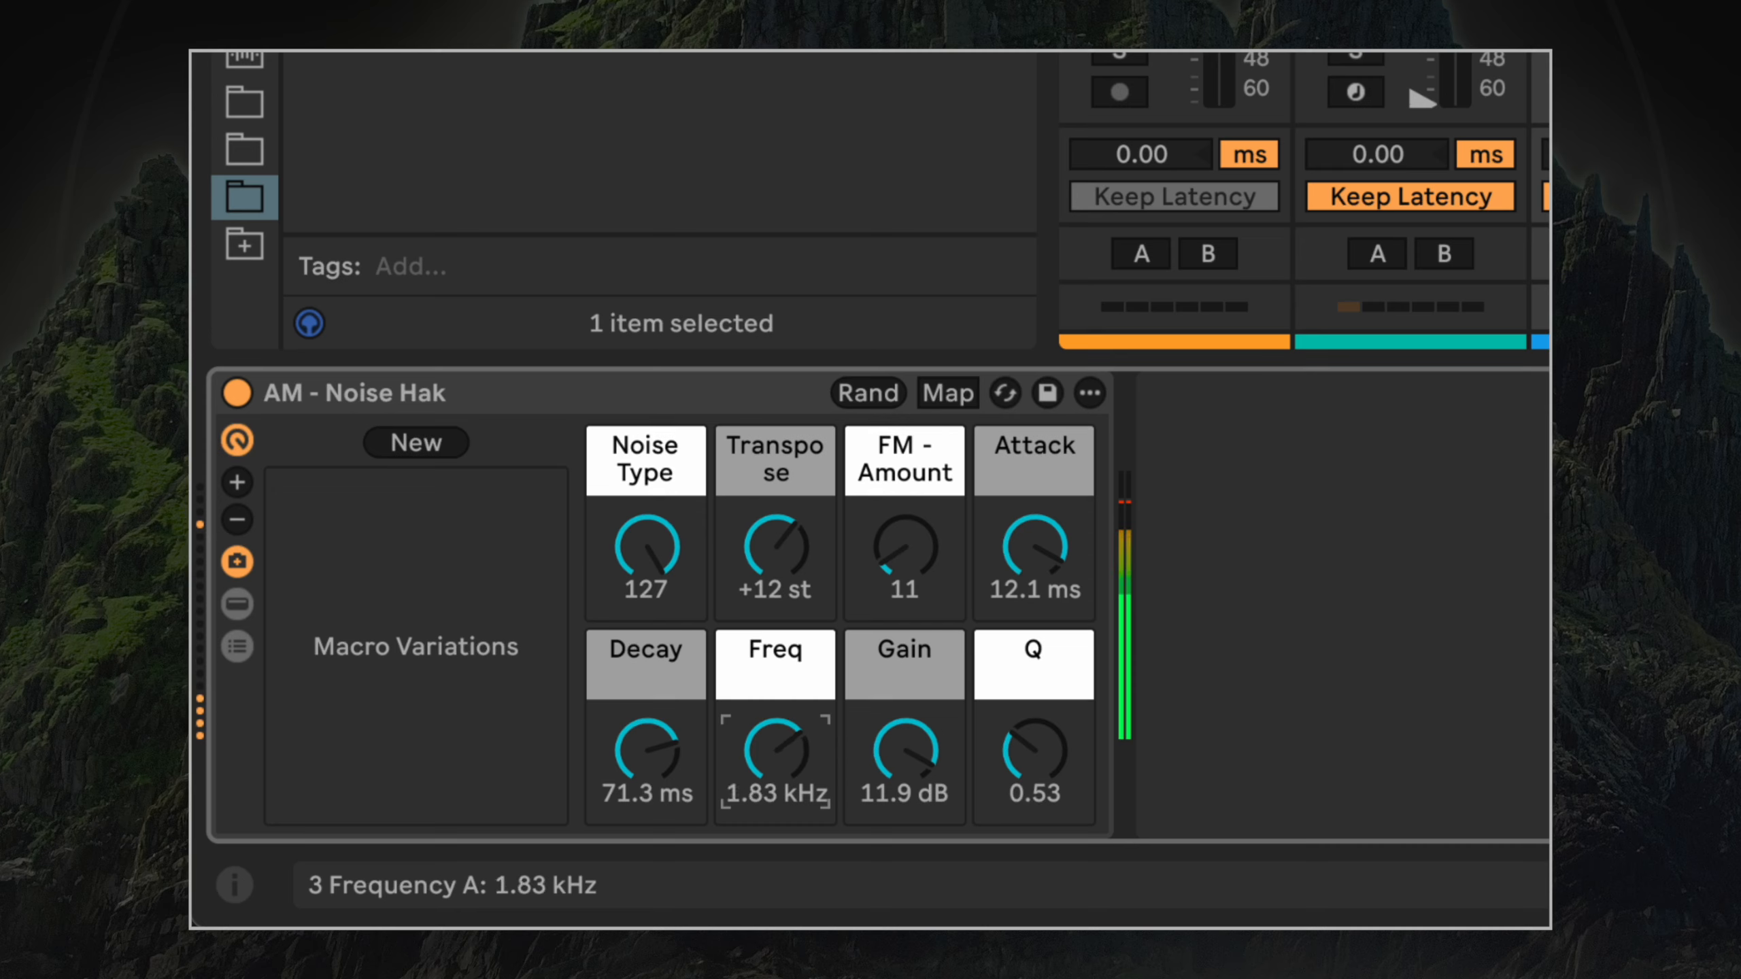
Set the Noise Hak macros to Transpose +22 st, Attack 0 ms, Gain -1.06 dB and Decay 45.5 ms.
{"action": "left_click", "coordinate": [904, 751]}
{"action": "left_click_drag", "start_coordinate": [888, 754], "coordinate": [888, 766]}
{"action": "mouse_move", "coordinate": [759, 567]}
{"action": "left_mouse_down"}
{"action": "mouse_move", "coordinate": [759, 510]}
{"action": "mouse_move", "coordinate": [759, 566]}
{"action": "left_mouse_up"}
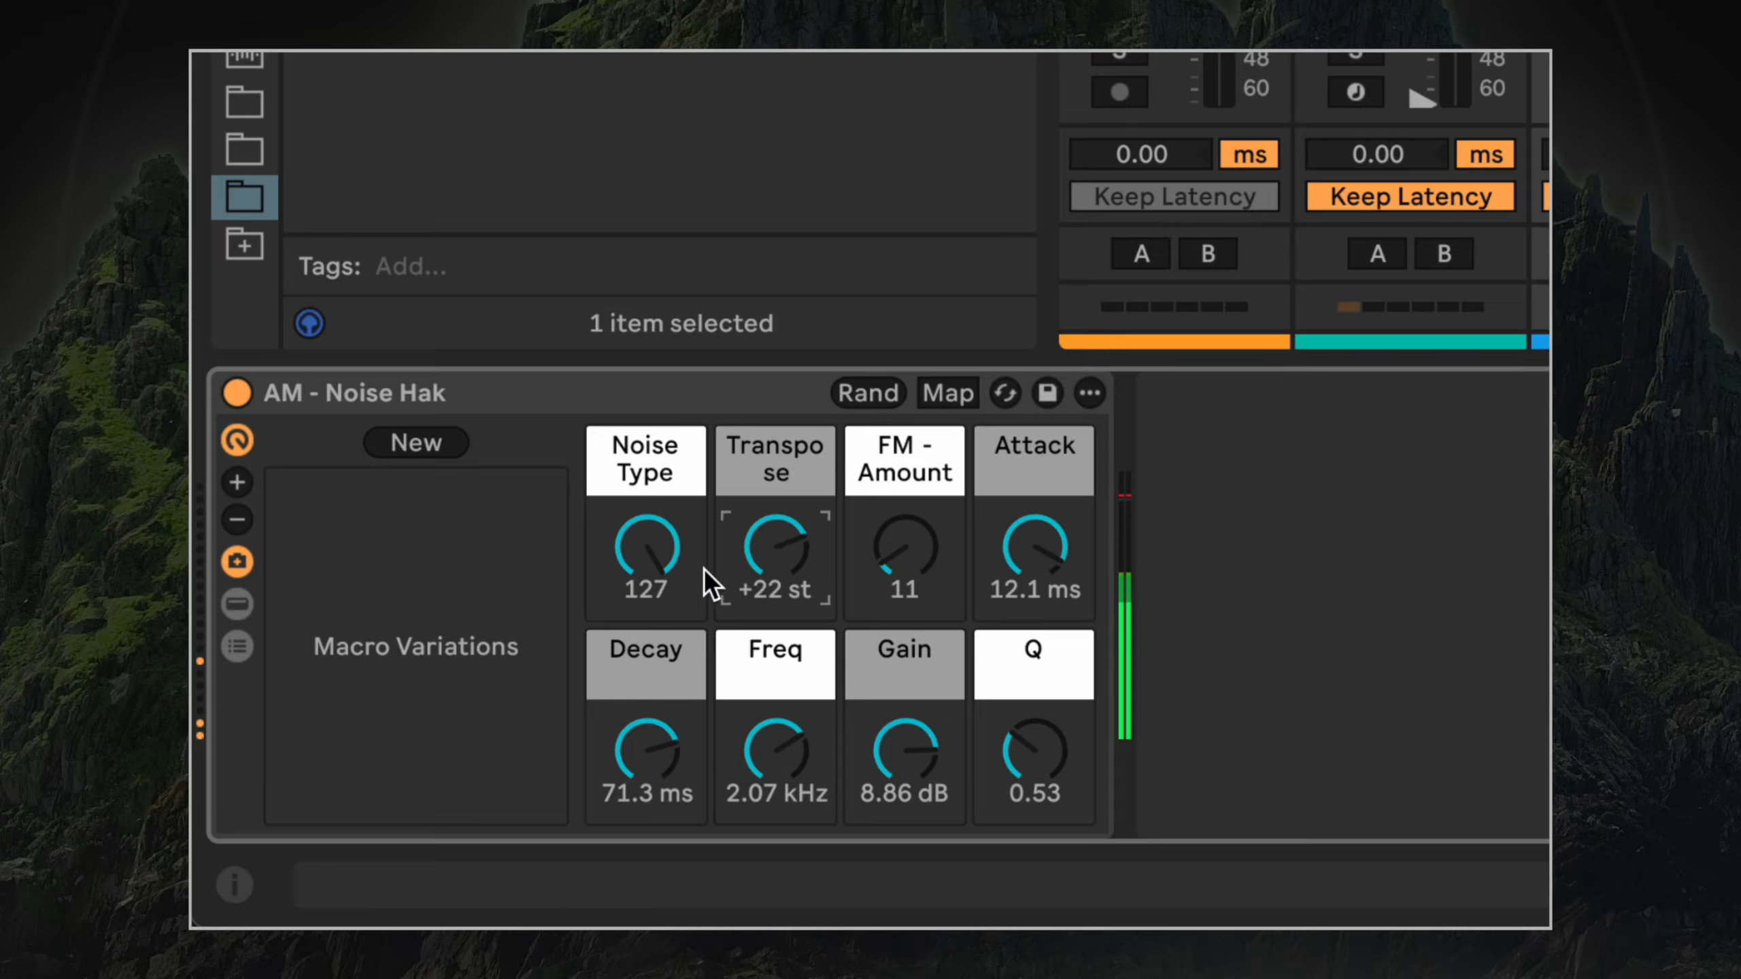
{"action": "left_click_drag", "start_coordinate": [1031, 556], "coordinate": [1031, 612]}
{"action": "left_click_drag", "start_coordinate": [904, 750], "coordinate": [909, 769]}
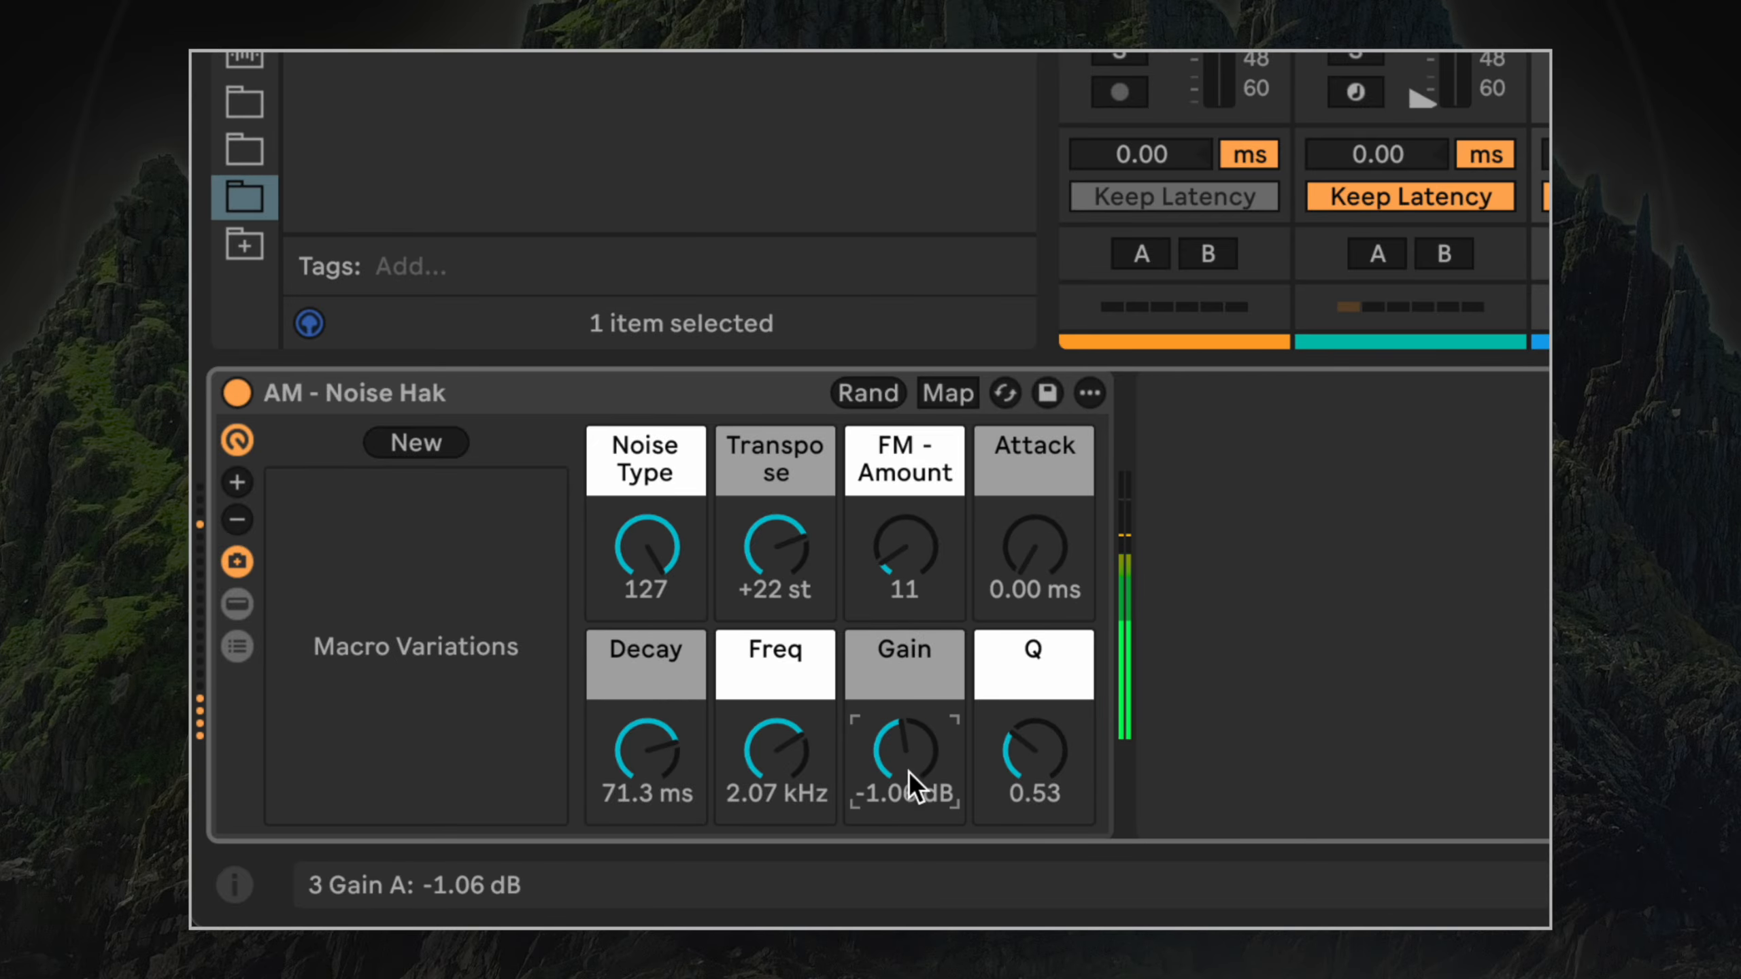
{"action": "mouse_move", "coordinate": [661, 765]}
{"action": "left_mouse_down"}
{"action": "mouse_move", "coordinate": [661, 795]}
{"action": "mouse_move", "coordinate": [661, 778]}
{"action": "left_mouse_up"}
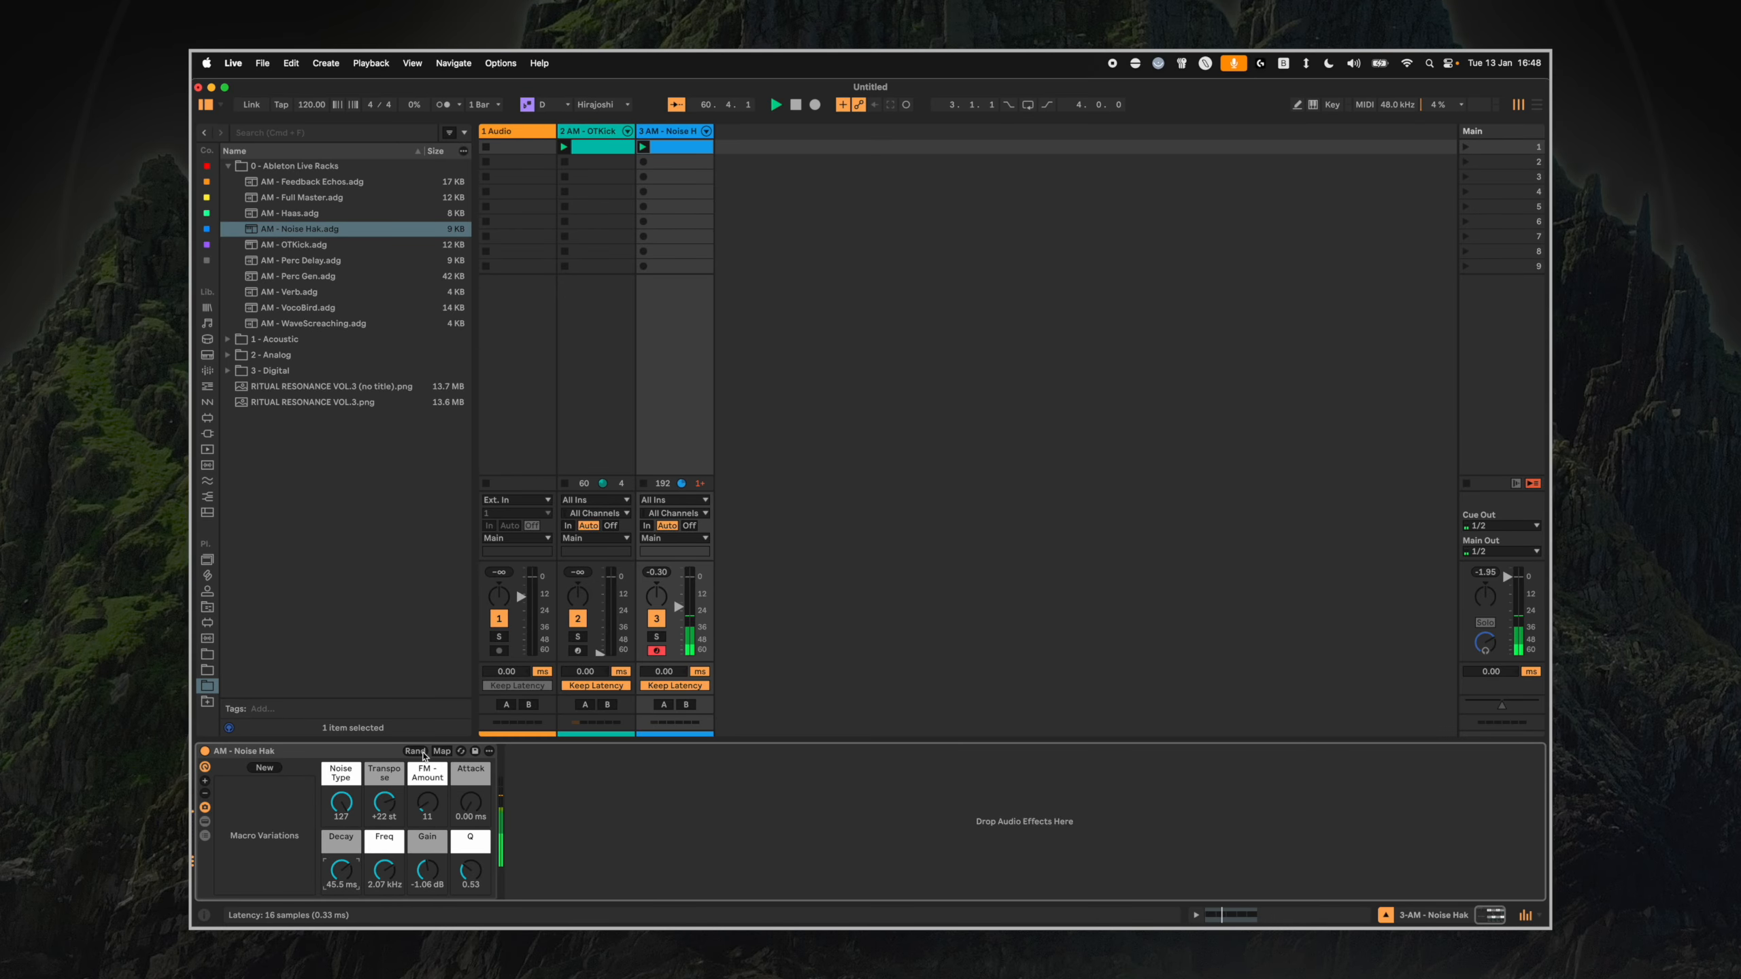
Randomize the Noise Hak macros repeatedly and store two of the results as macro variations.
{"action": "left_click", "coordinate": [422, 752]}
{"action": "left_click", "coordinate": [421, 752]}
{"action": "left_click", "coordinate": [421, 753]}
{"action": "left_click", "coordinate": [421, 753]}
{"action": "left_click", "coordinate": [420, 754]}
{"action": "left_click", "coordinate": [420, 754]}
{"action": "left_click", "coordinate": [419, 754]}
{"action": "left_click", "coordinate": [419, 755]}
{"action": "left_click", "coordinate": [416, 753]}
{"action": "left_click", "coordinate": [264, 768]}
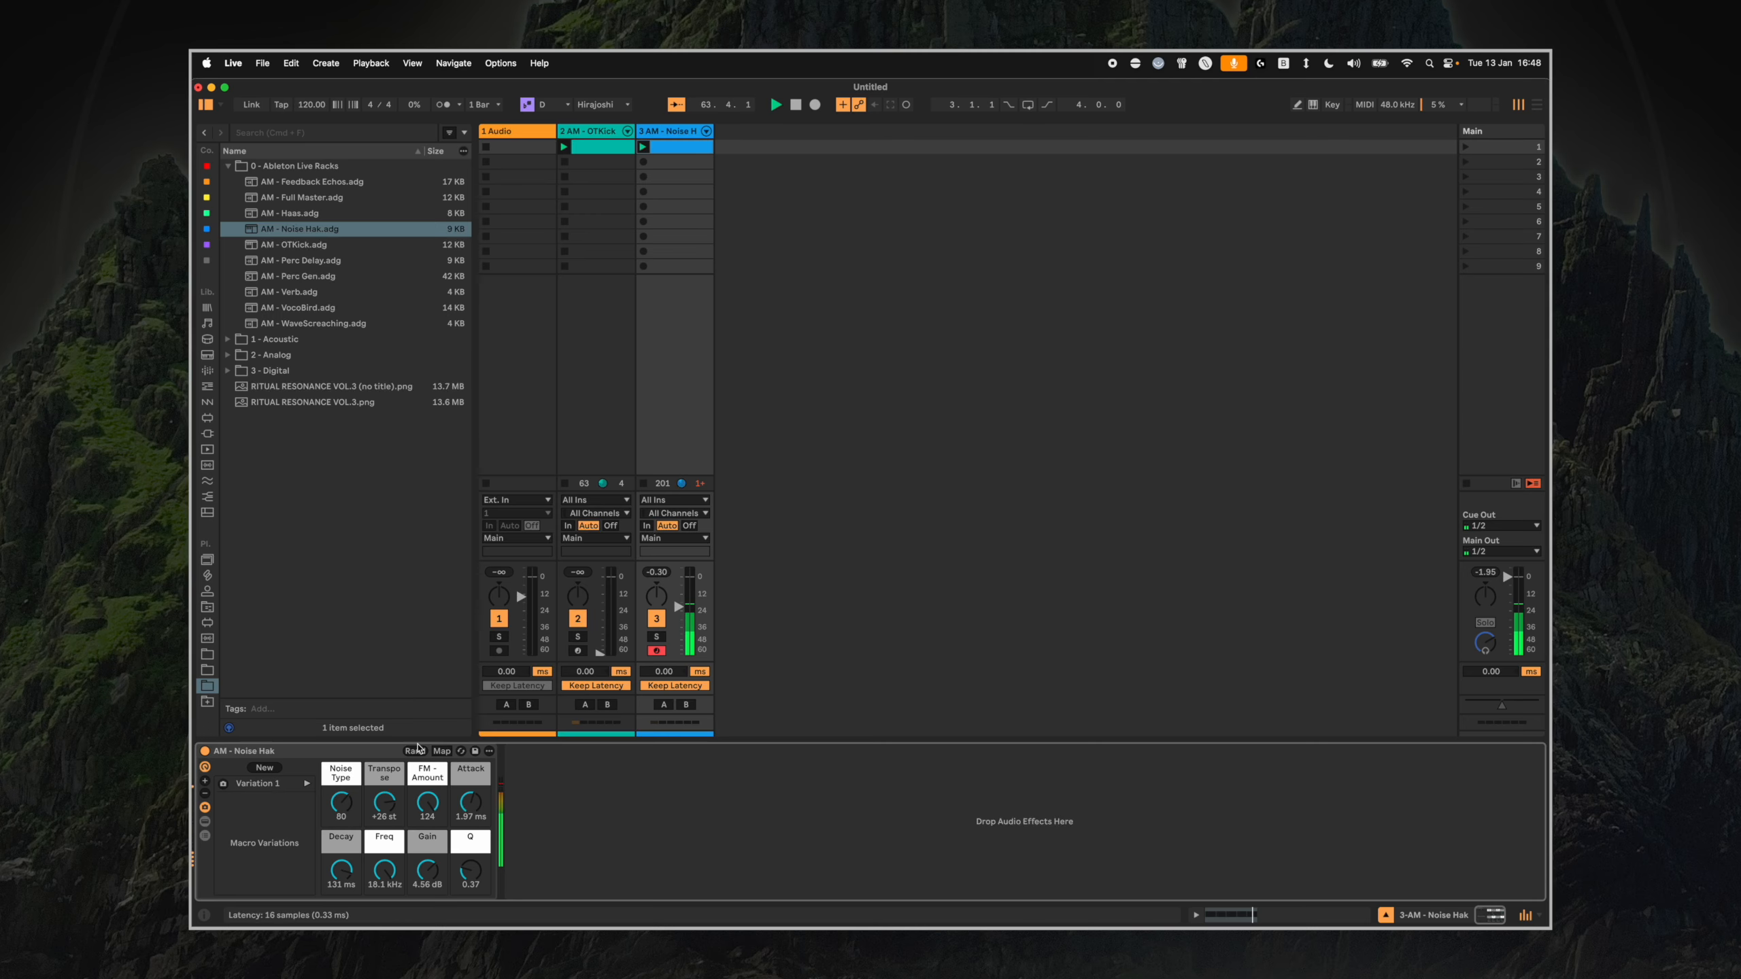
{"action": "left_click", "coordinate": [416, 751]}
{"action": "left_click", "coordinate": [264, 769]}
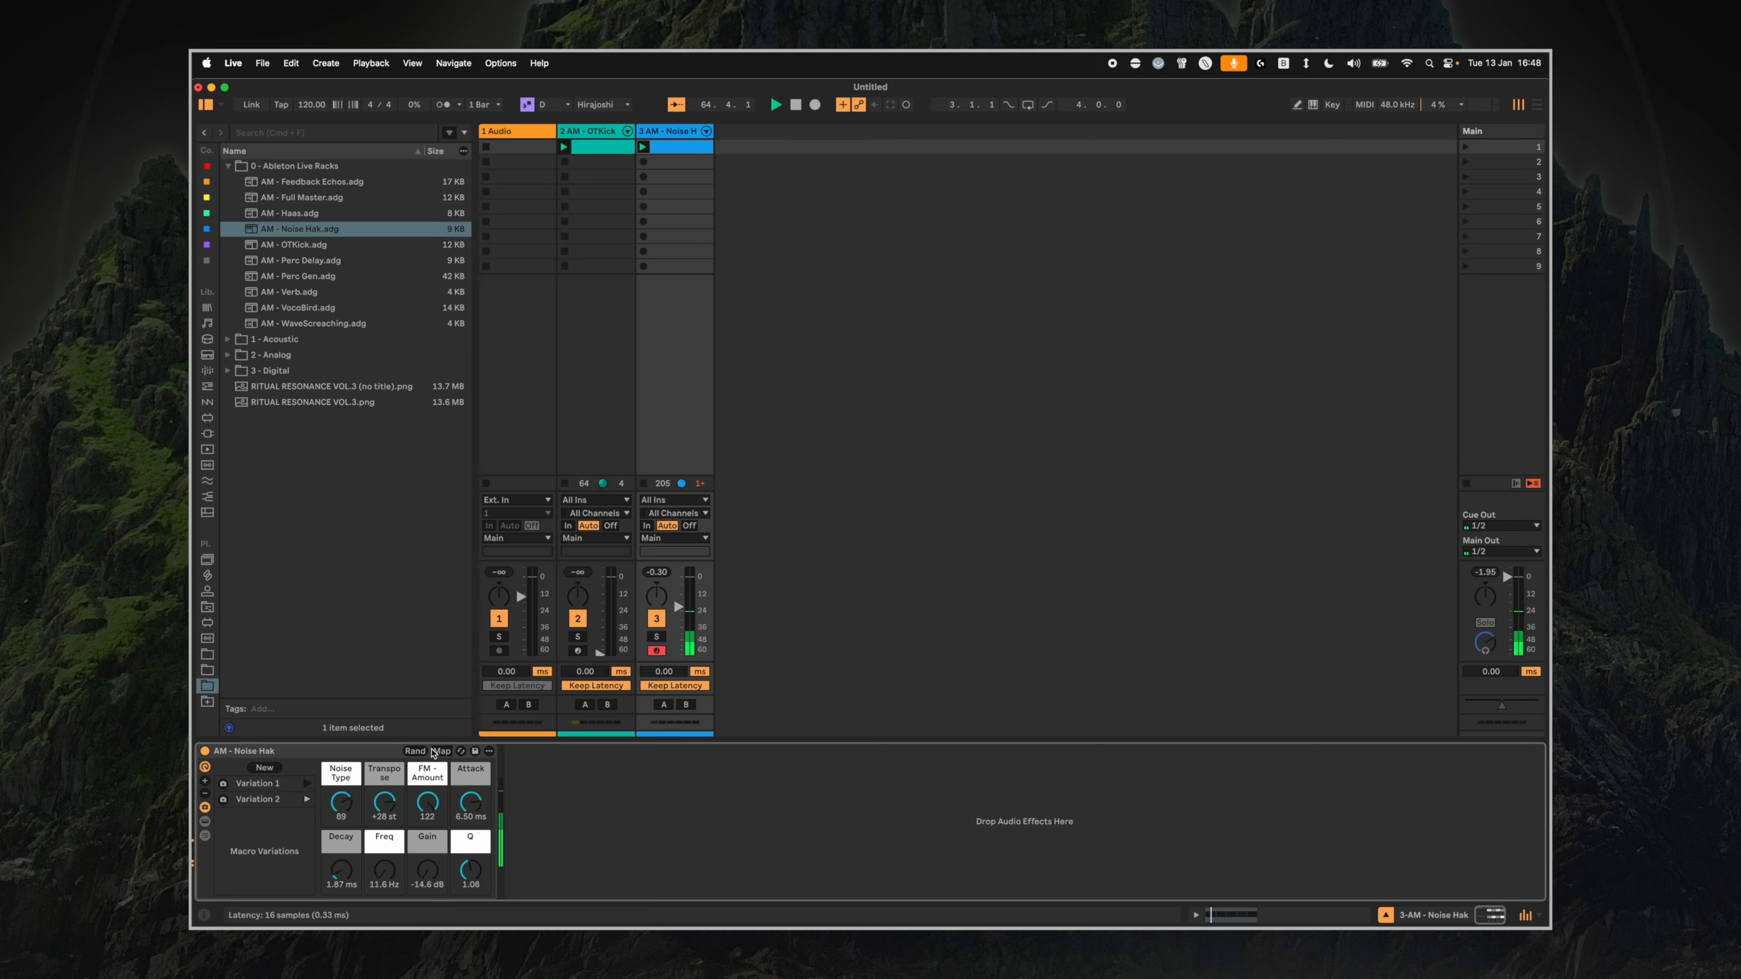
Randomize the macros again, shorten the Decay to 140 ms and store the sound as a third variation.
{"action": "left_click", "coordinate": [429, 751]}
{"action": "left_click", "coordinate": [419, 751]}
{"action": "left_click", "coordinate": [419, 752]}
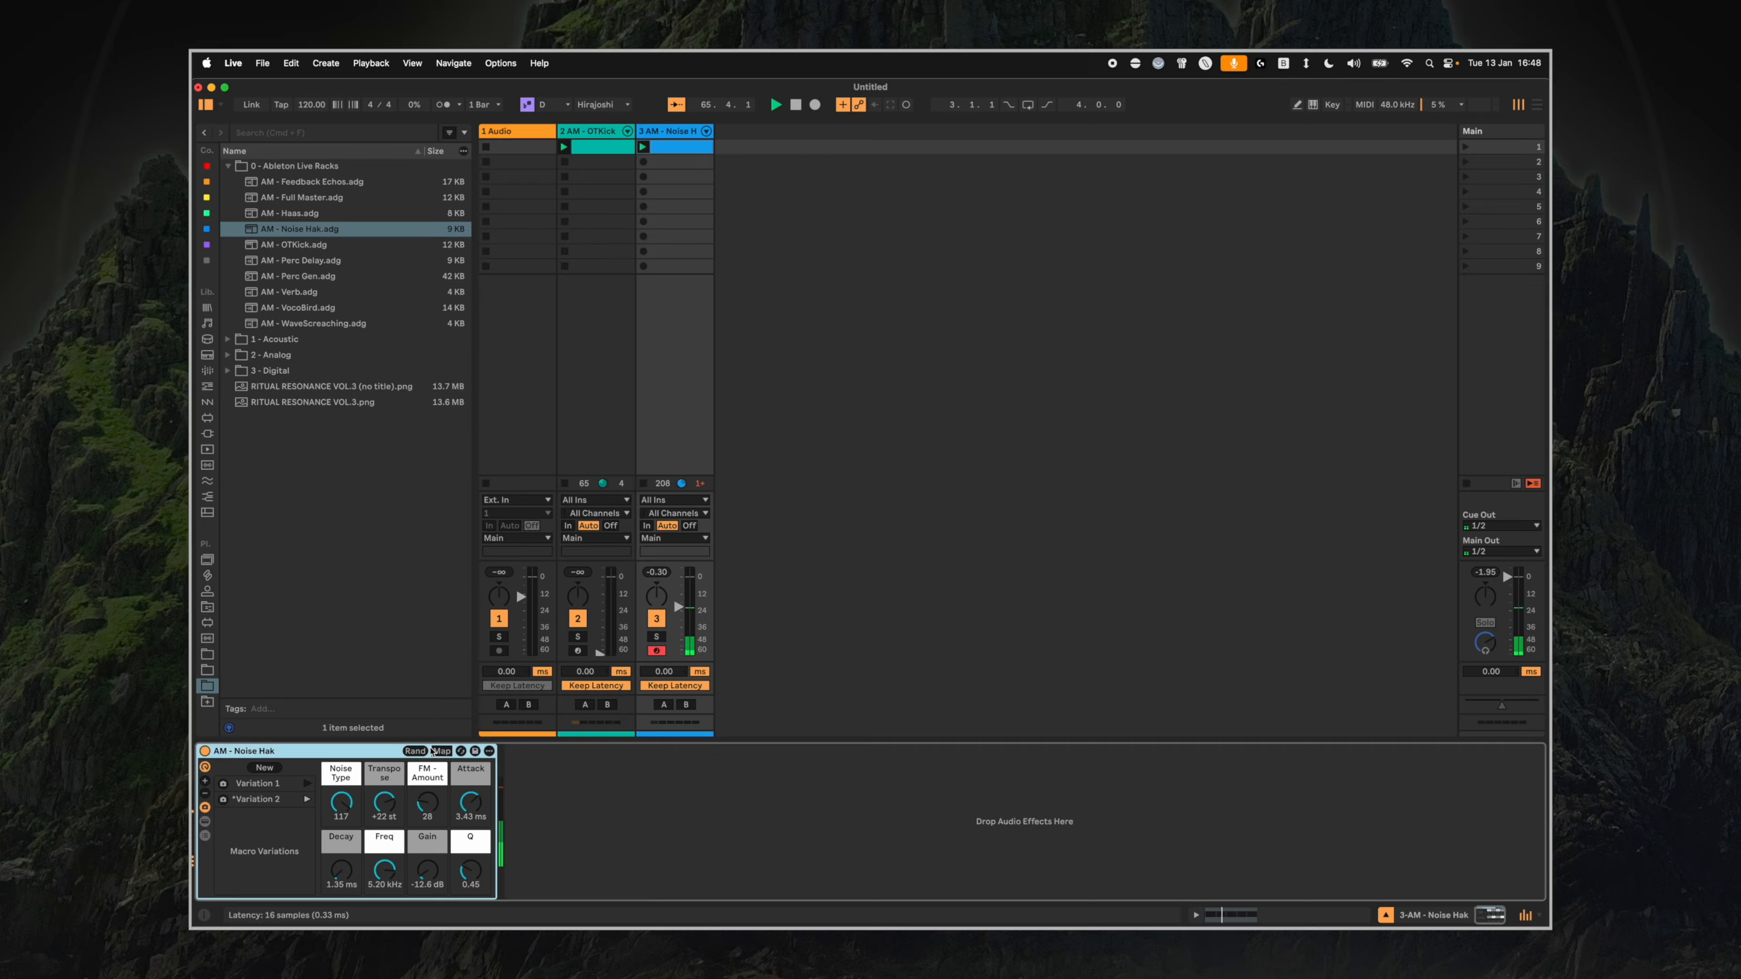
{"action": "left_click", "coordinate": [420, 751]}
{"action": "left_click", "coordinate": [419, 752]}
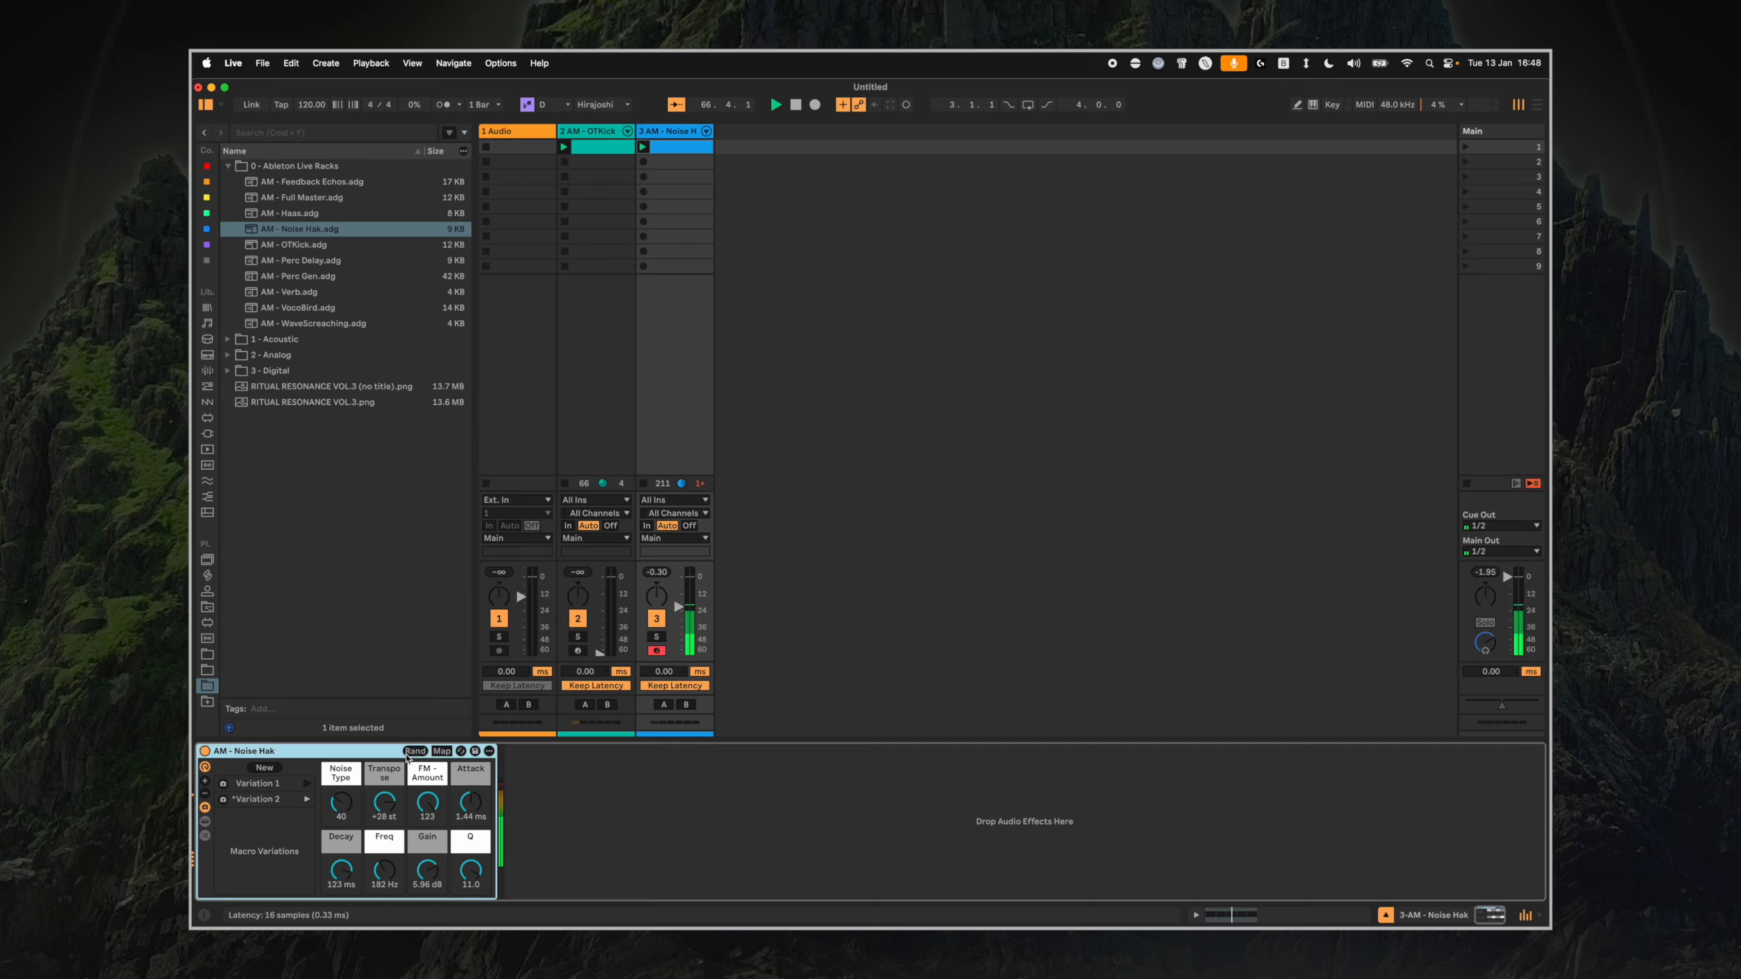
{"action": "left_click", "coordinate": [410, 752]}
{"action": "left_click", "coordinate": [410, 752]}
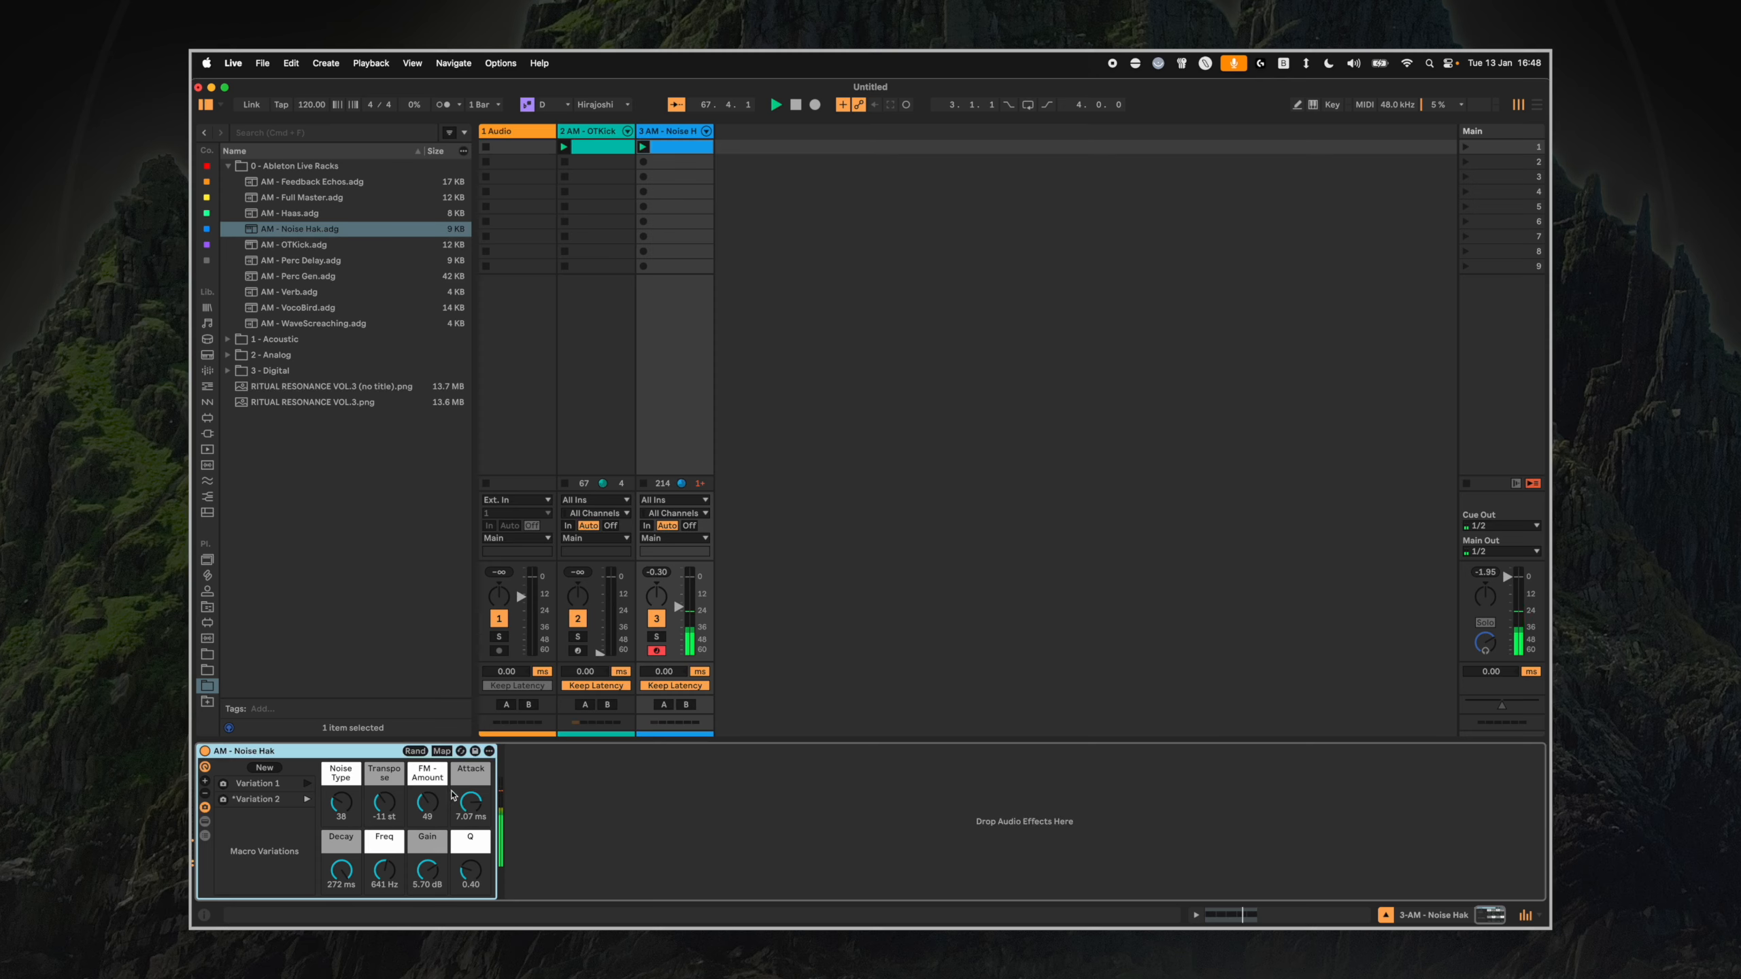
{"action": "left_click_drag", "start_coordinate": [341, 871], "coordinate": [342, 915]}
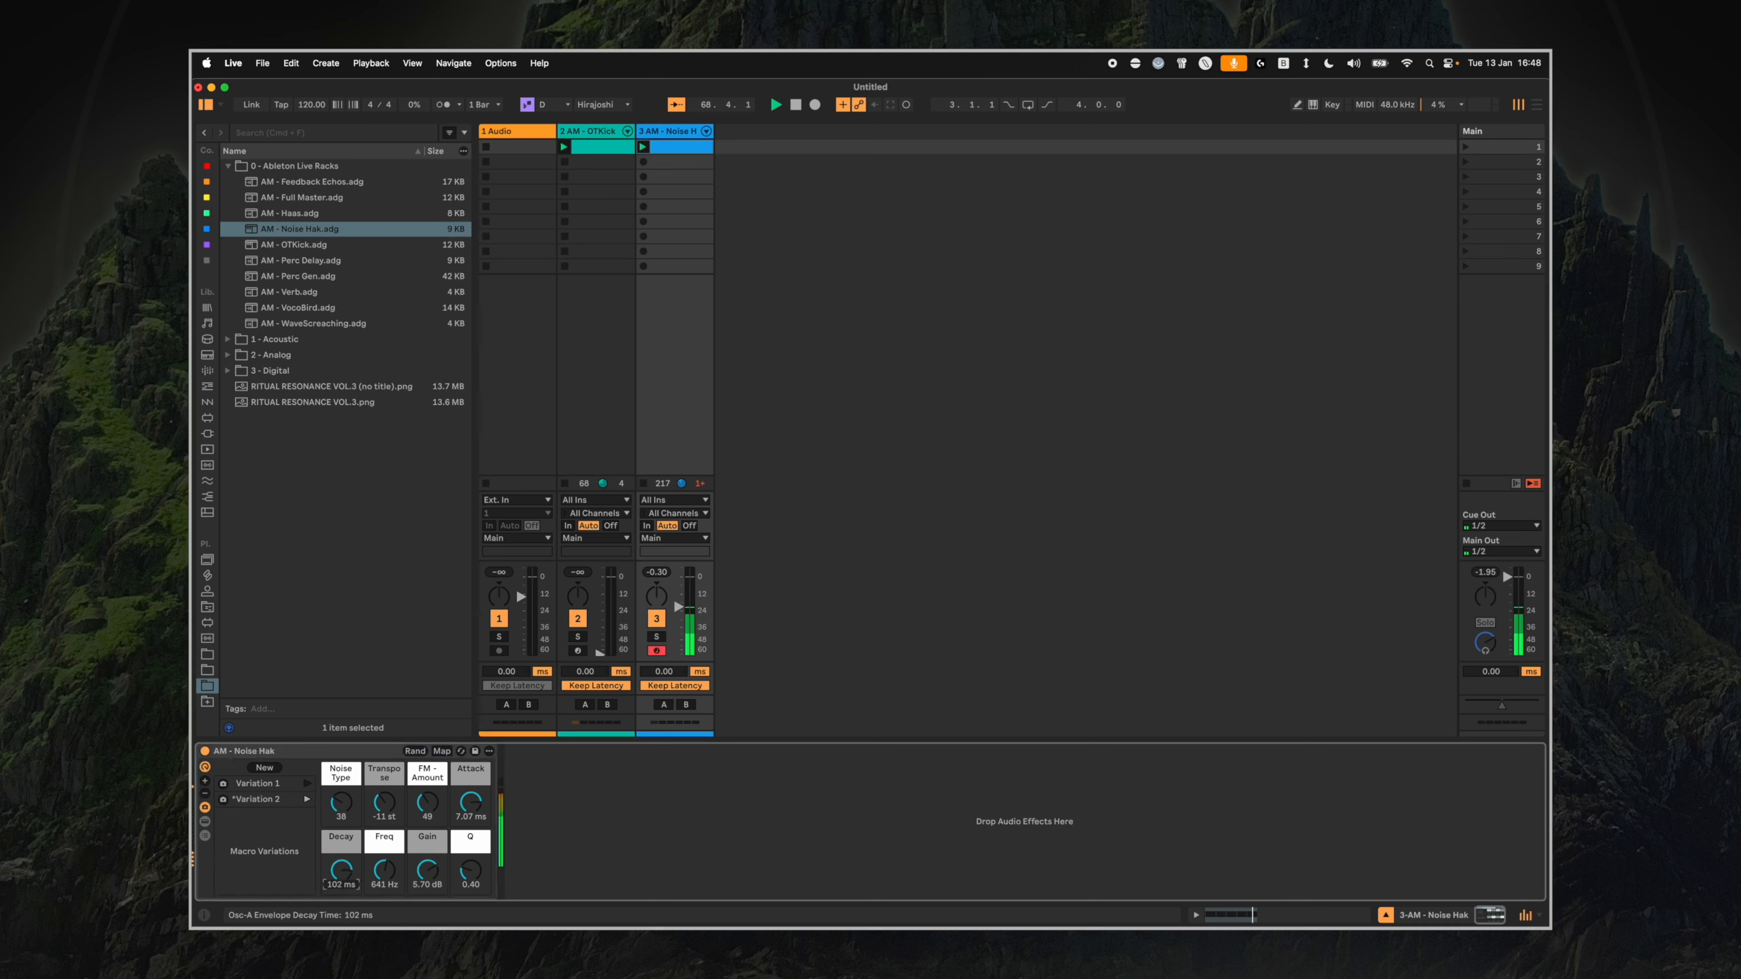
{"action": "left_click", "coordinate": [264, 767]}
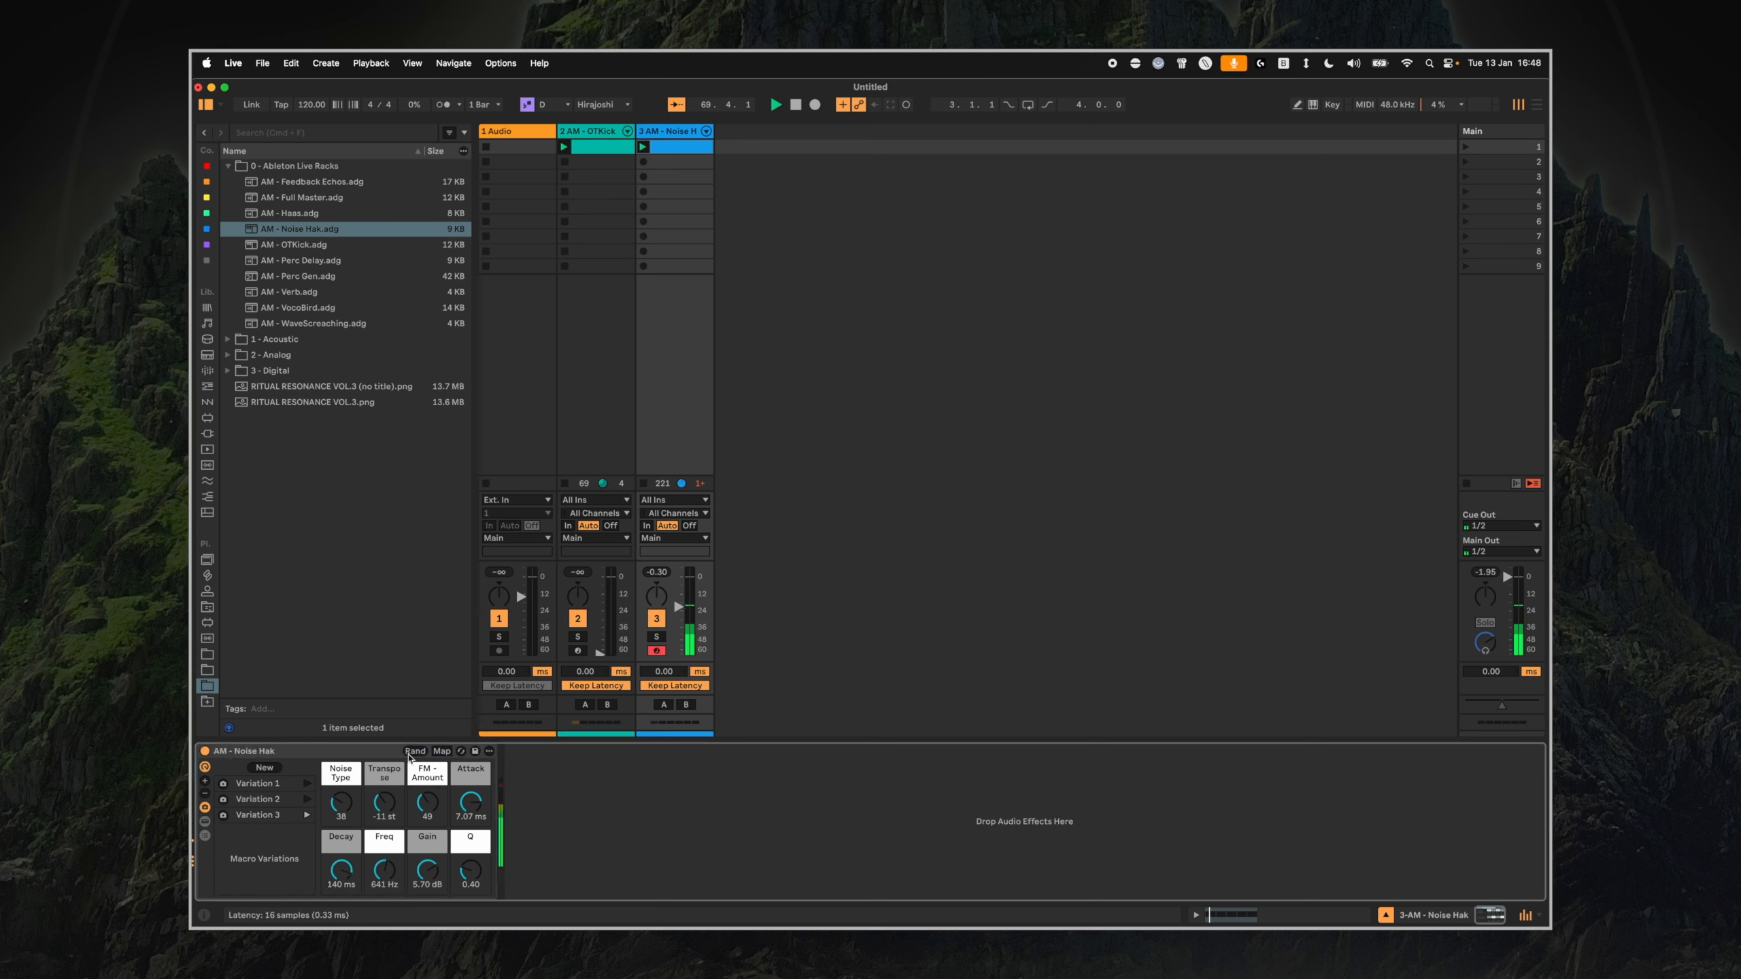
Recall the three stored macro variations in turn, ending on Variation 3.
{"action": "left_click", "coordinate": [251, 784]}
{"action": "left_click", "coordinate": [248, 800]}
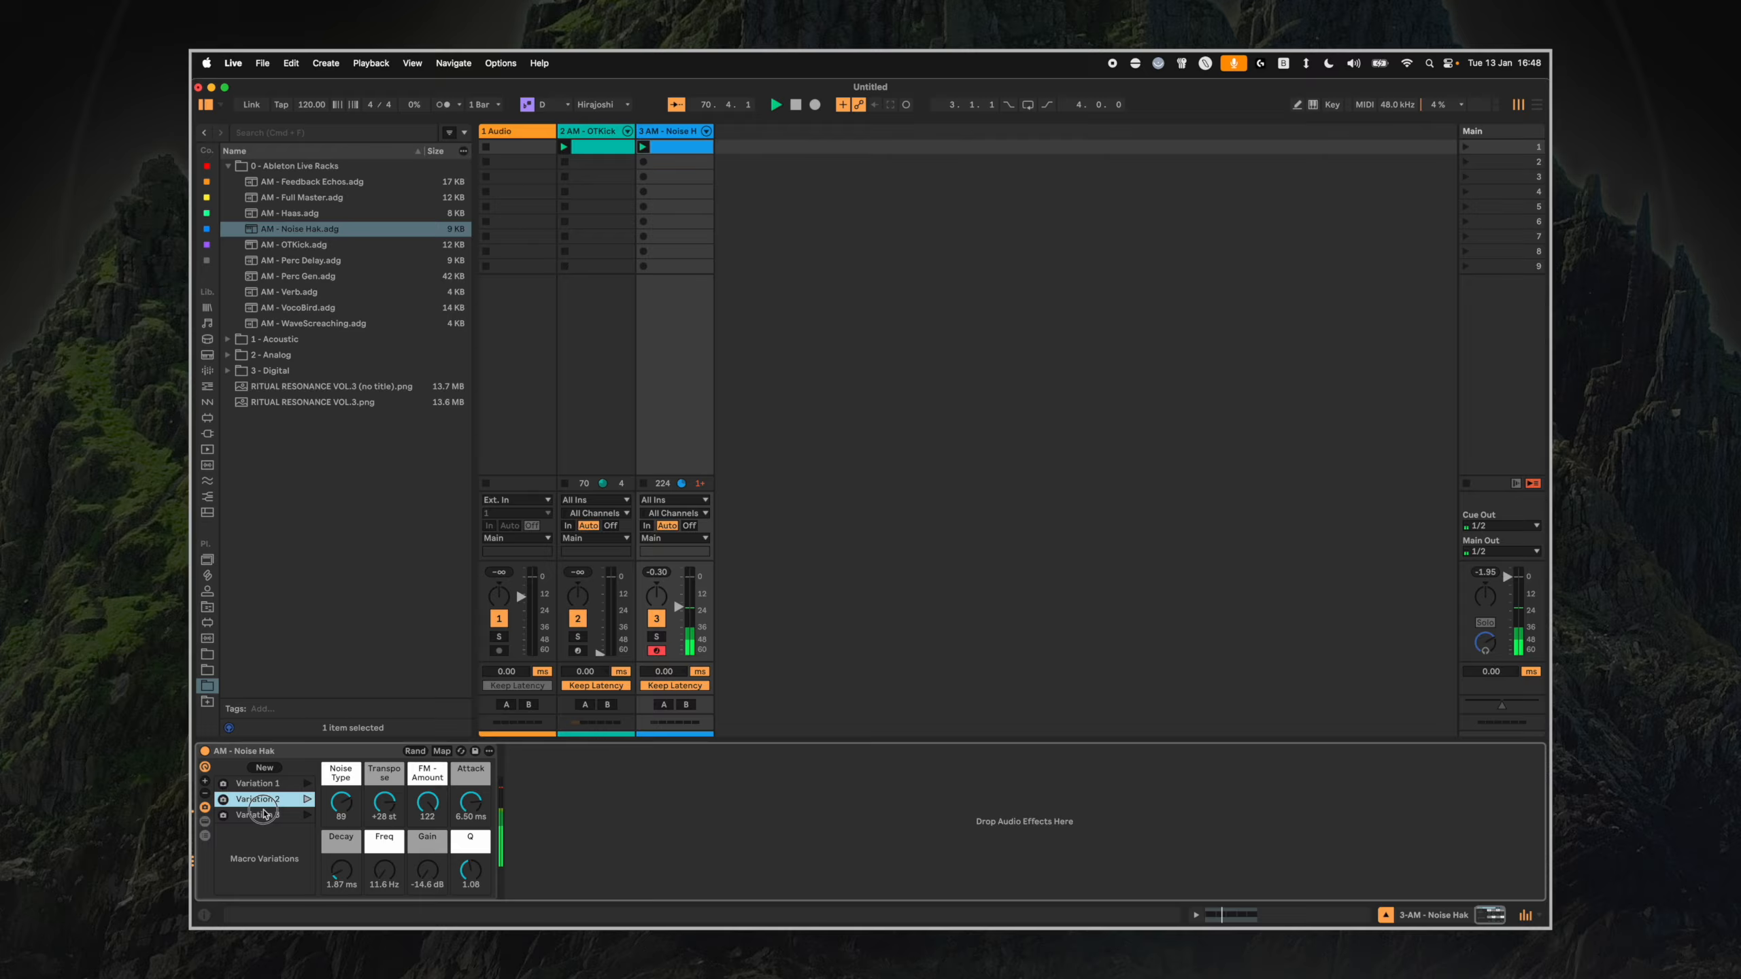
{"action": "left_click", "coordinate": [254, 815]}
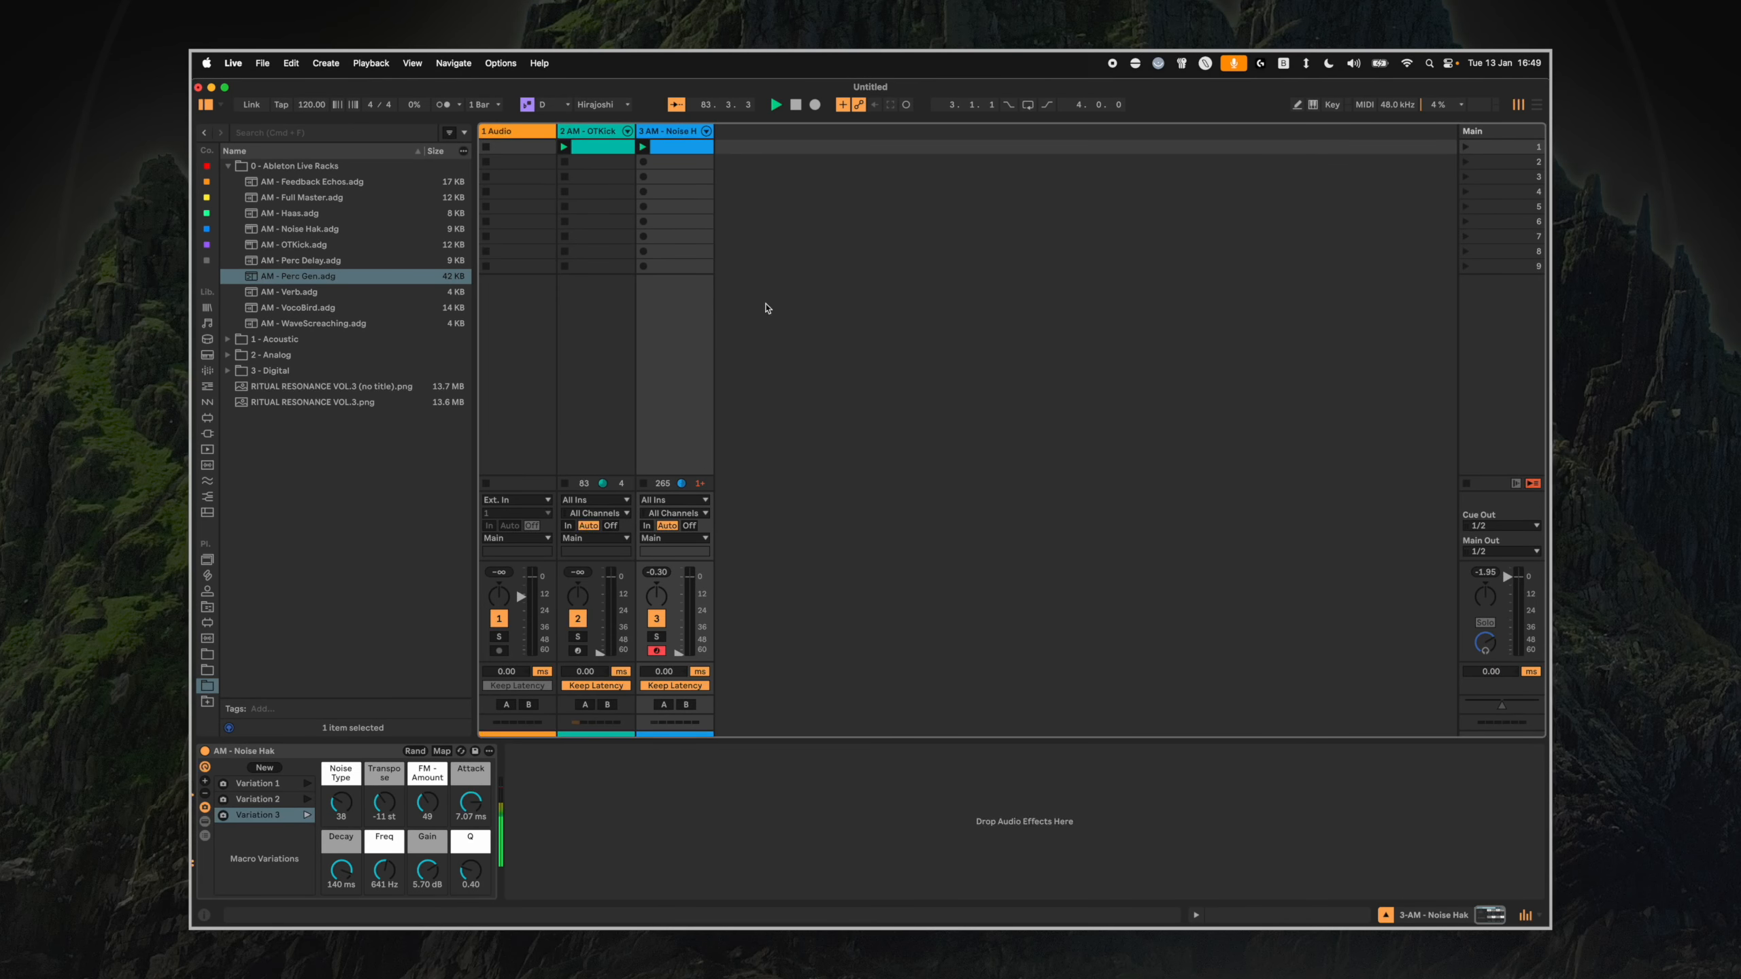
Insert a new MIDI track after Noise Hak and load AM - Perc Gen.adg on it.
{"action": "right_click", "coordinate": [767, 306]}
{"action": "left_click", "coordinate": [790, 327]}
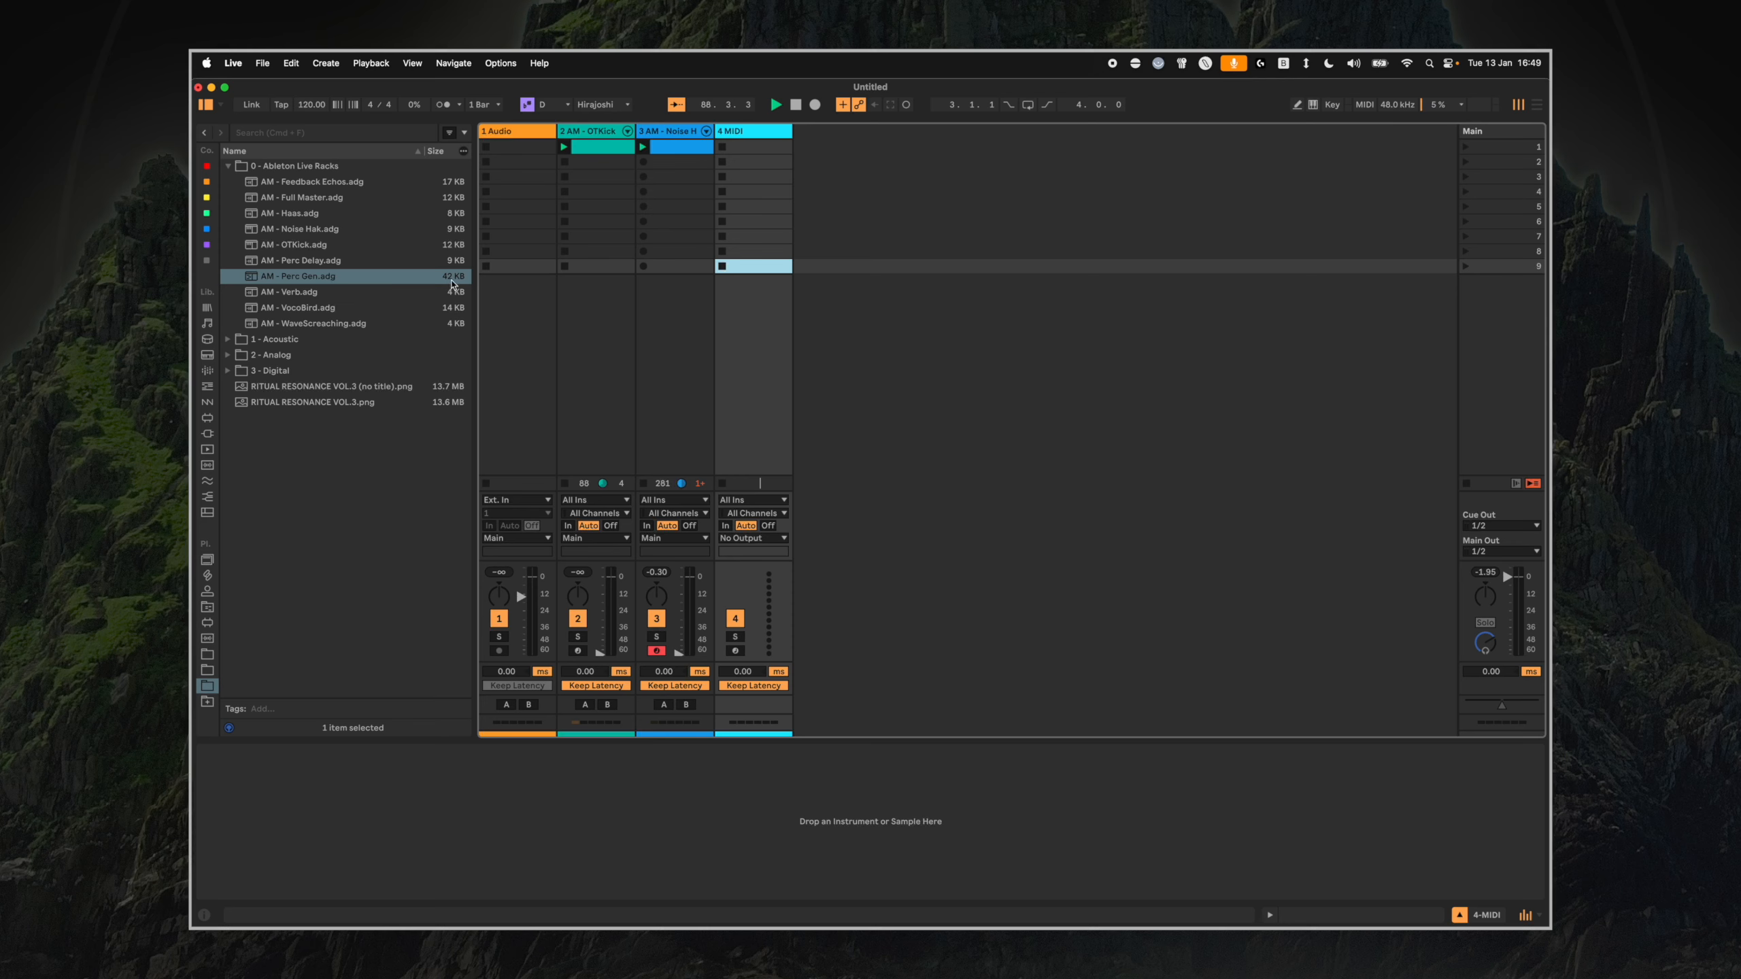
{"action": "left_click", "coordinate": [390, 275]}
{"action": "key", "text": "Return"}
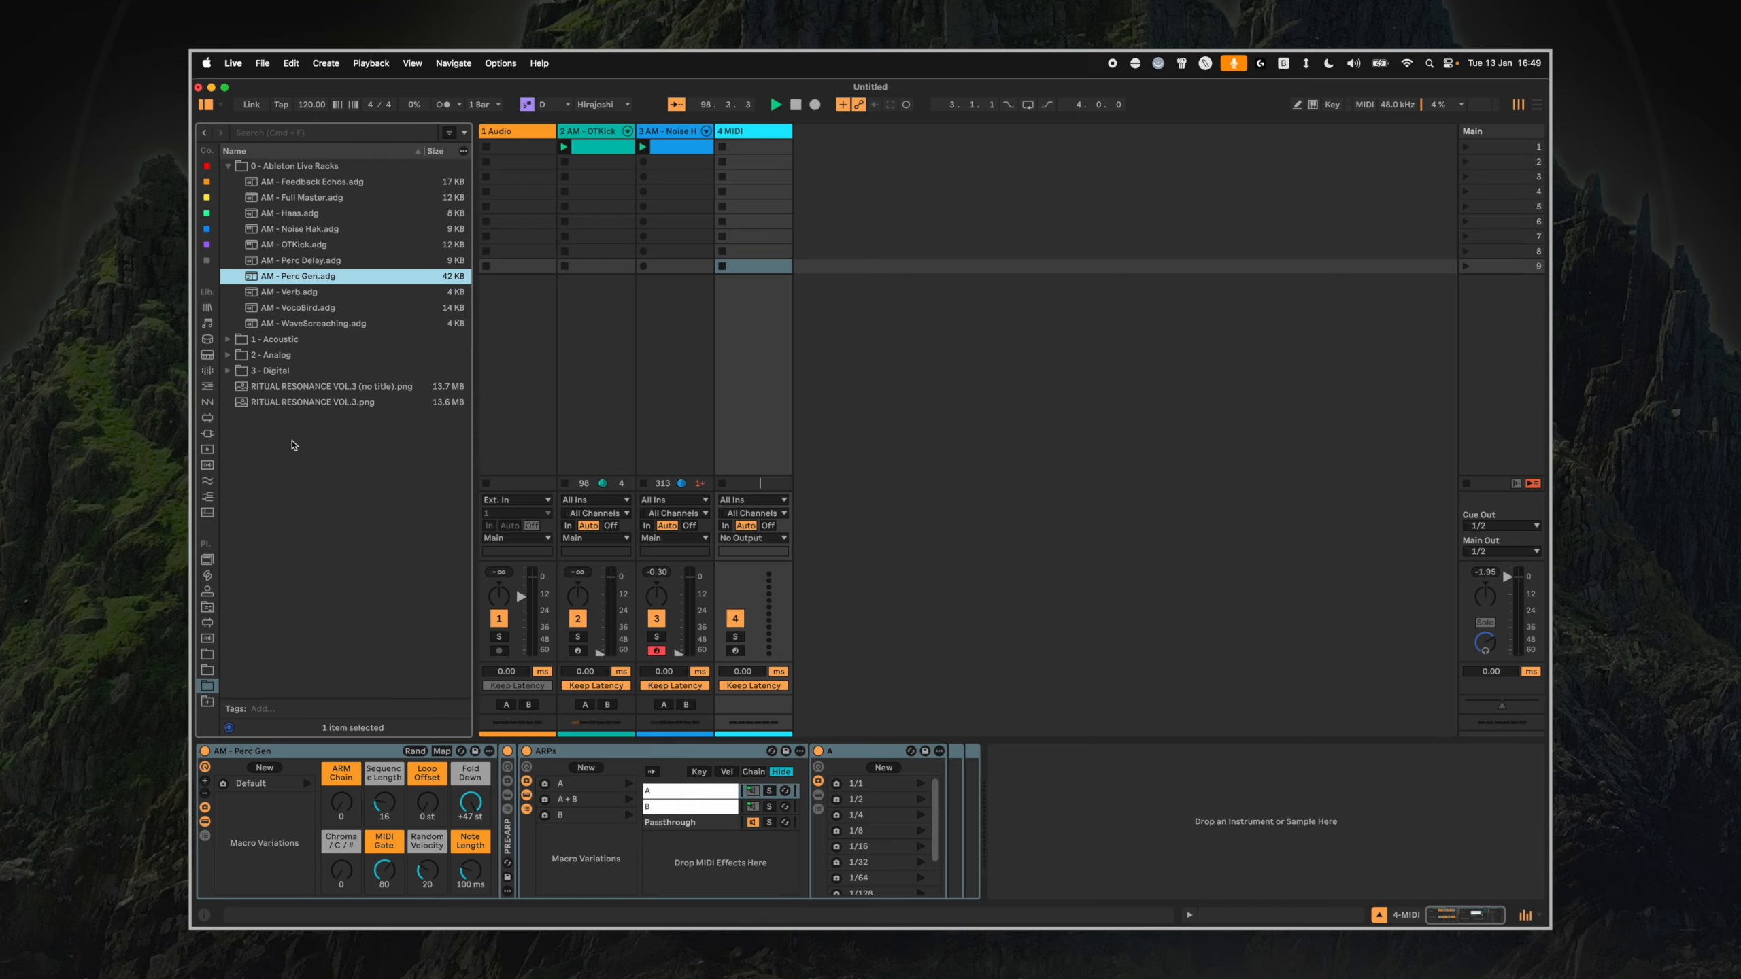
Collapse the Ableton Live Racks folder and open the Bodhrán samples inside the 1 - Acoustic folder.
{"action": "key", "text": "Left"}
{"action": "key", "text": "Left"}
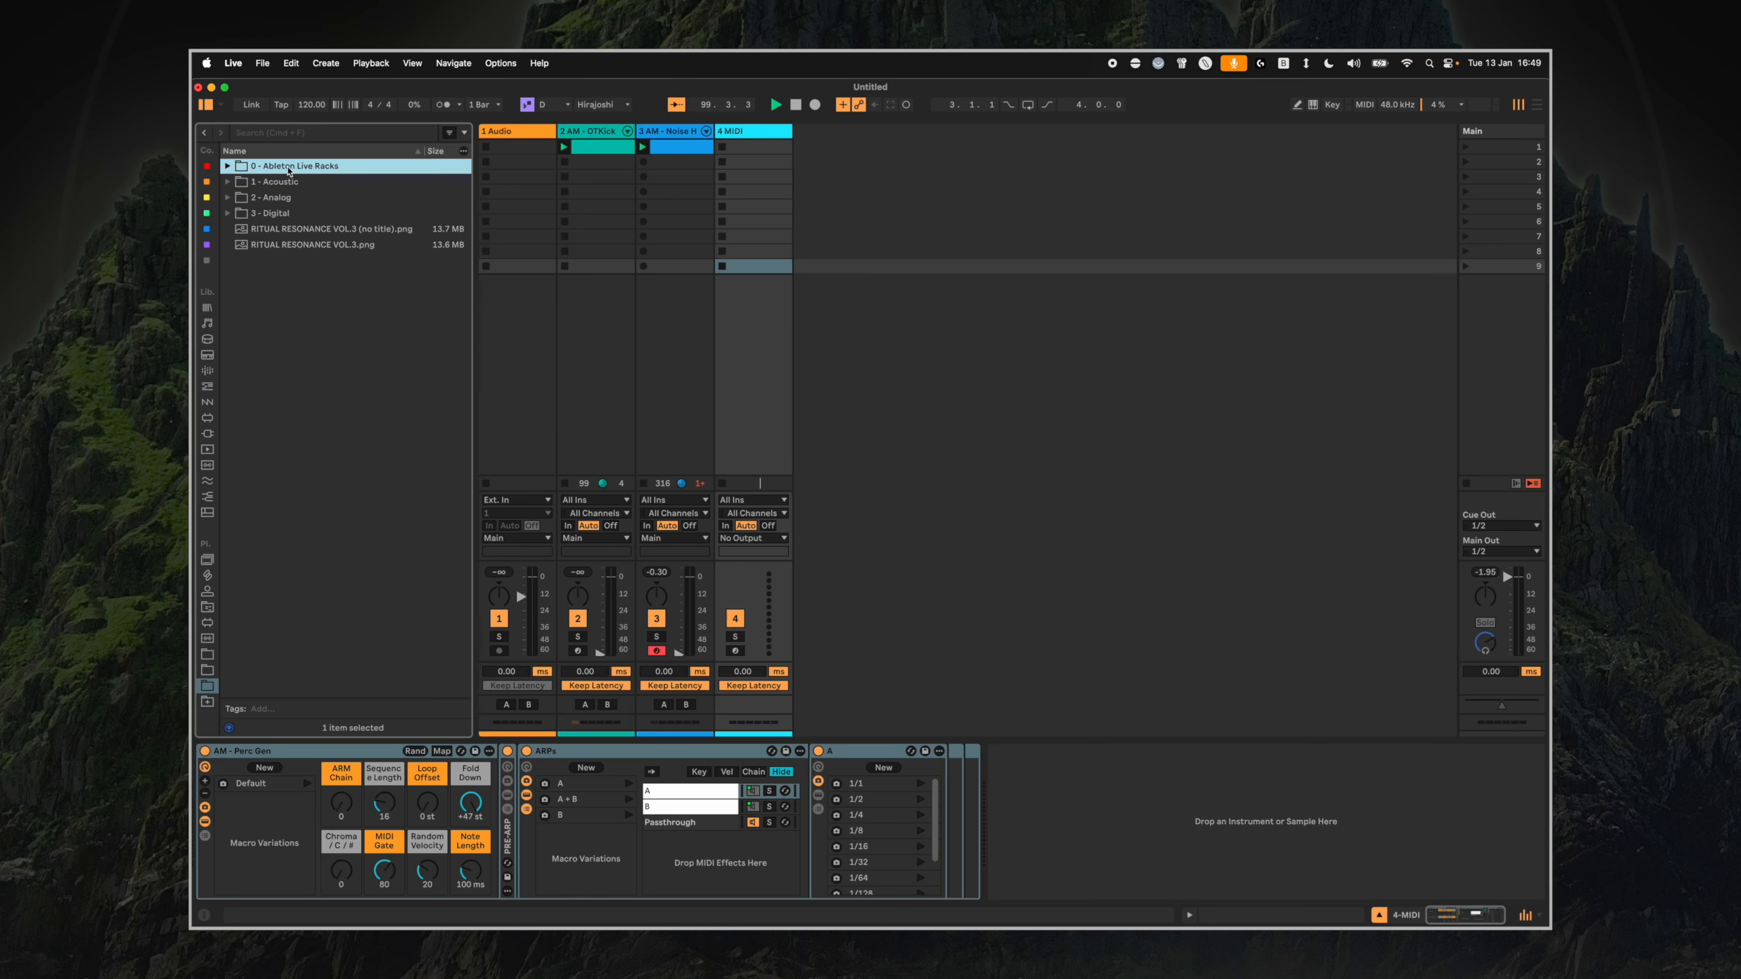
{"action": "key", "text": "Down"}
{"action": "key", "text": "Right"}
{"action": "key", "text": "Down"}
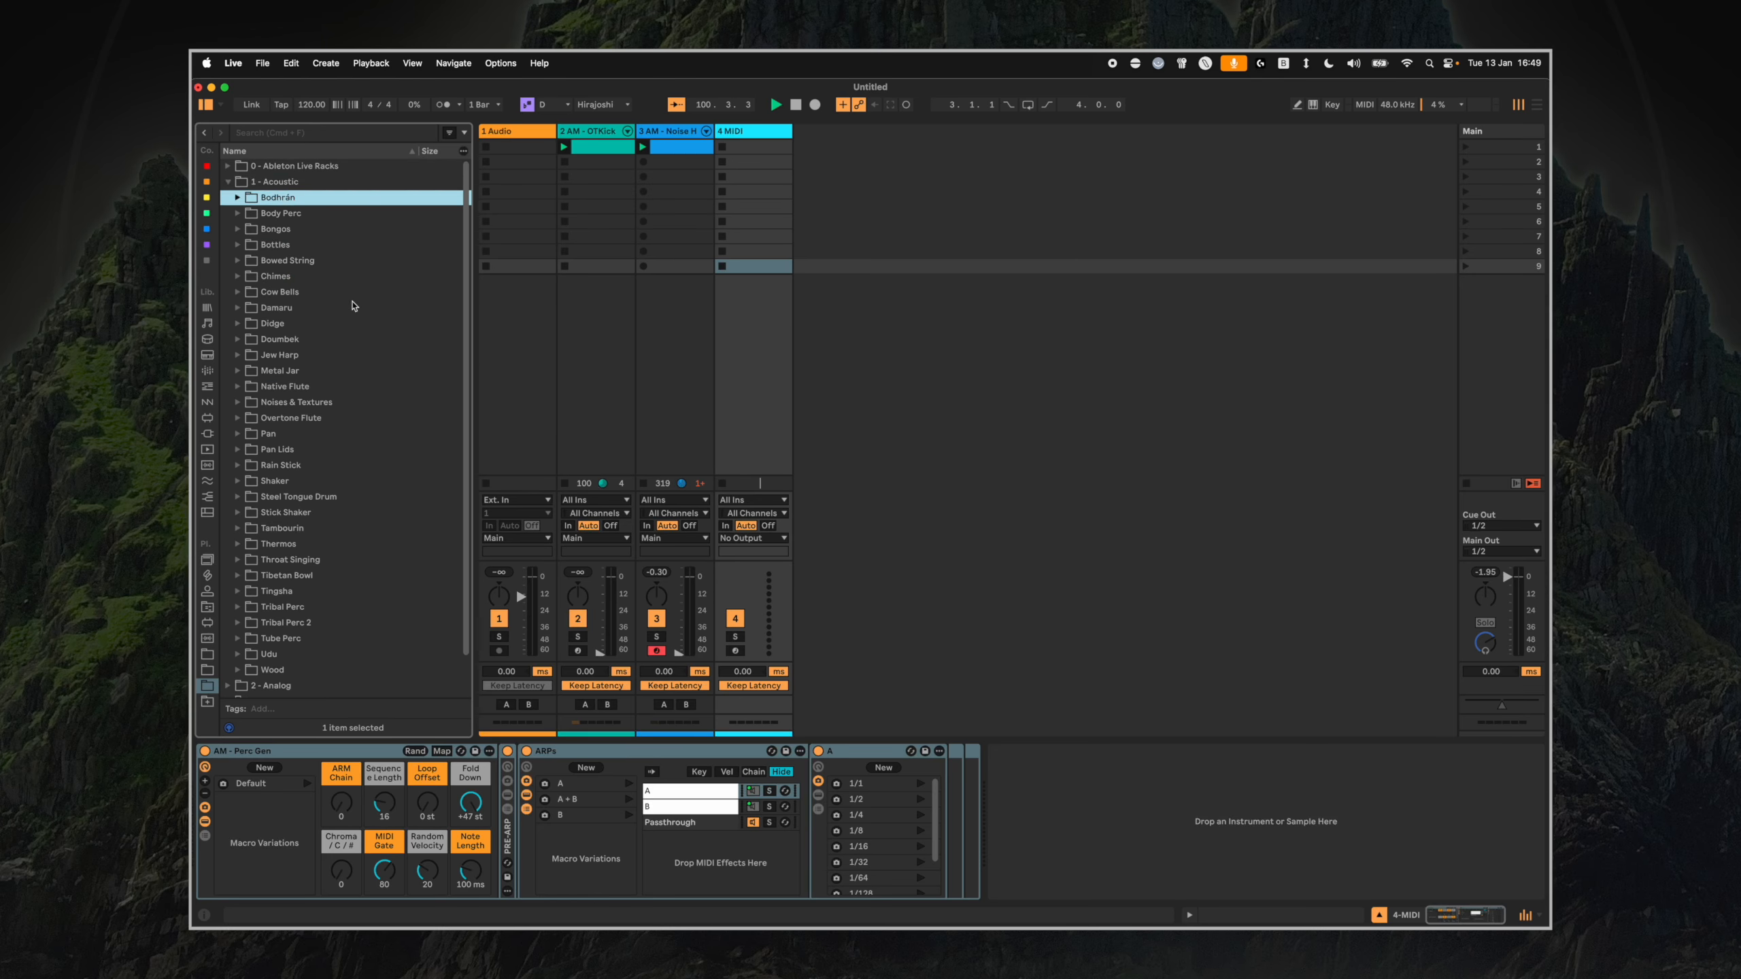
{"action": "key", "text": "Right"}
{"action": "key", "text": "Down"}
{"action": "key", "text": "Right"}
{"action": "scroll", "coordinate": [313, 257], "scroll_direction": "down", "scroll_amount": 2}
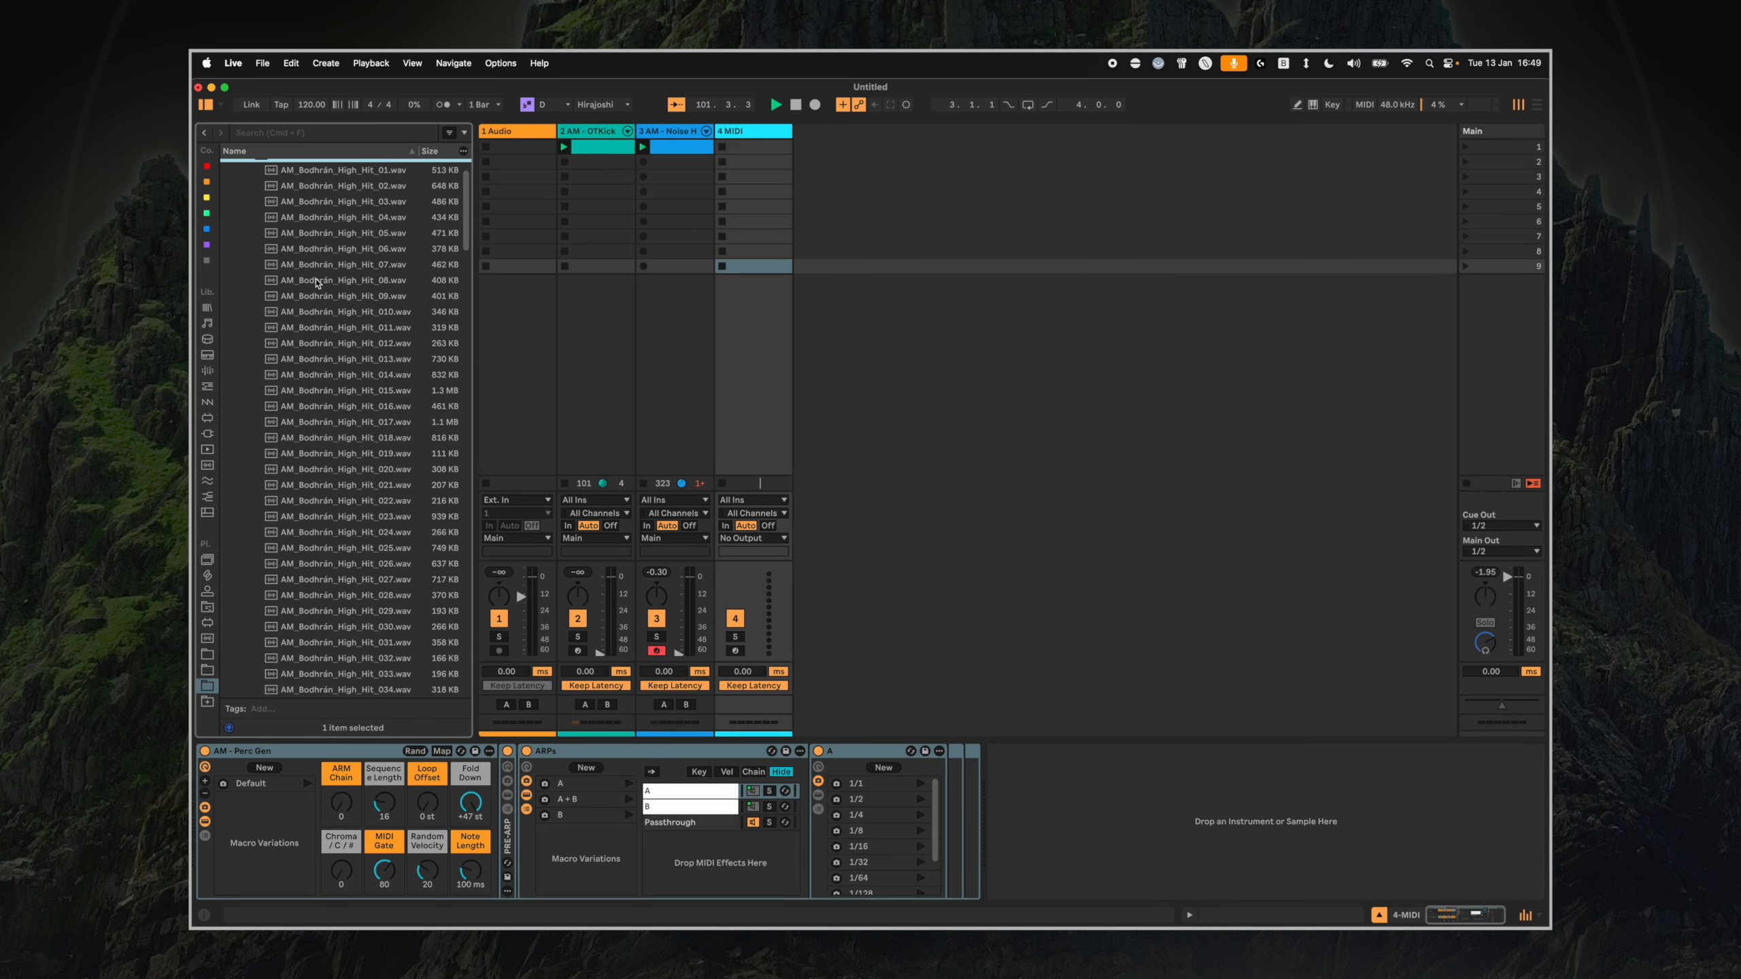
Audition the Bodhrán High Hit samples, select 017 to 024 and try to place them after the Perc Gen rack.
{"action": "left_click", "coordinate": [341, 298]}
{"action": "left_click", "coordinate": [339, 375]}
{"action": "scroll", "coordinate": [339, 388], "scroll_direction": "down", "scroll_amount": 2}
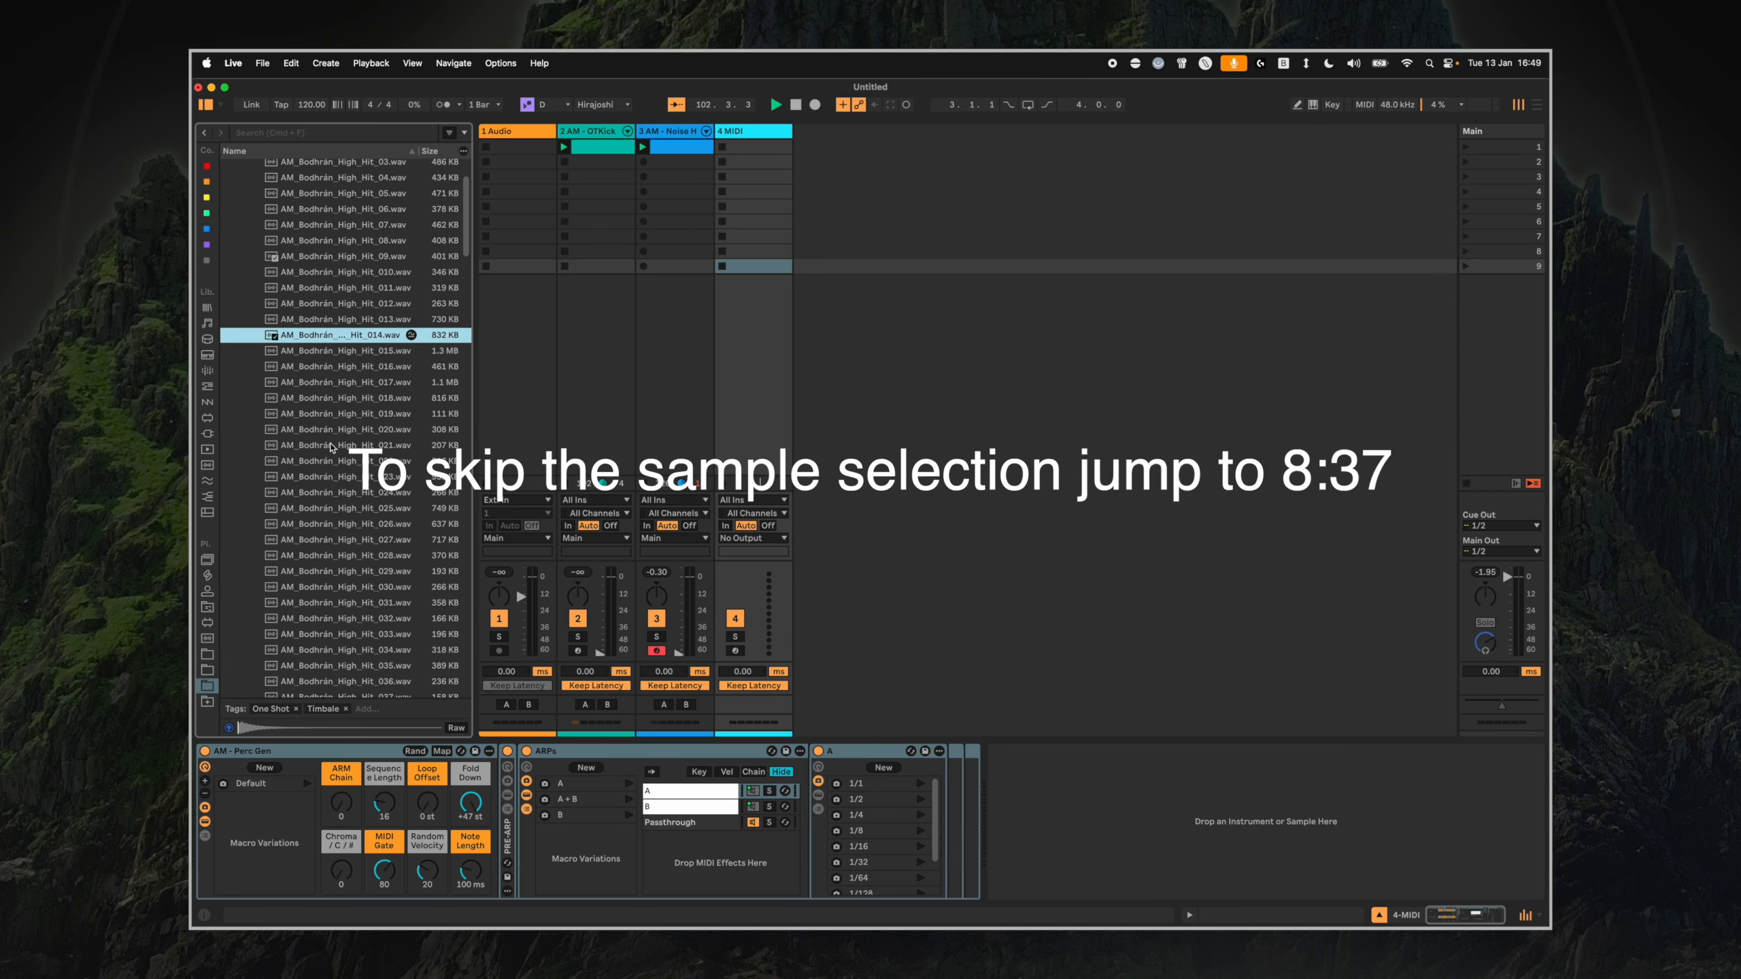
{"action": "left_click", "coordinate": [327, 434]}
{"action": "left_click", "coordinate": [336, 492]}
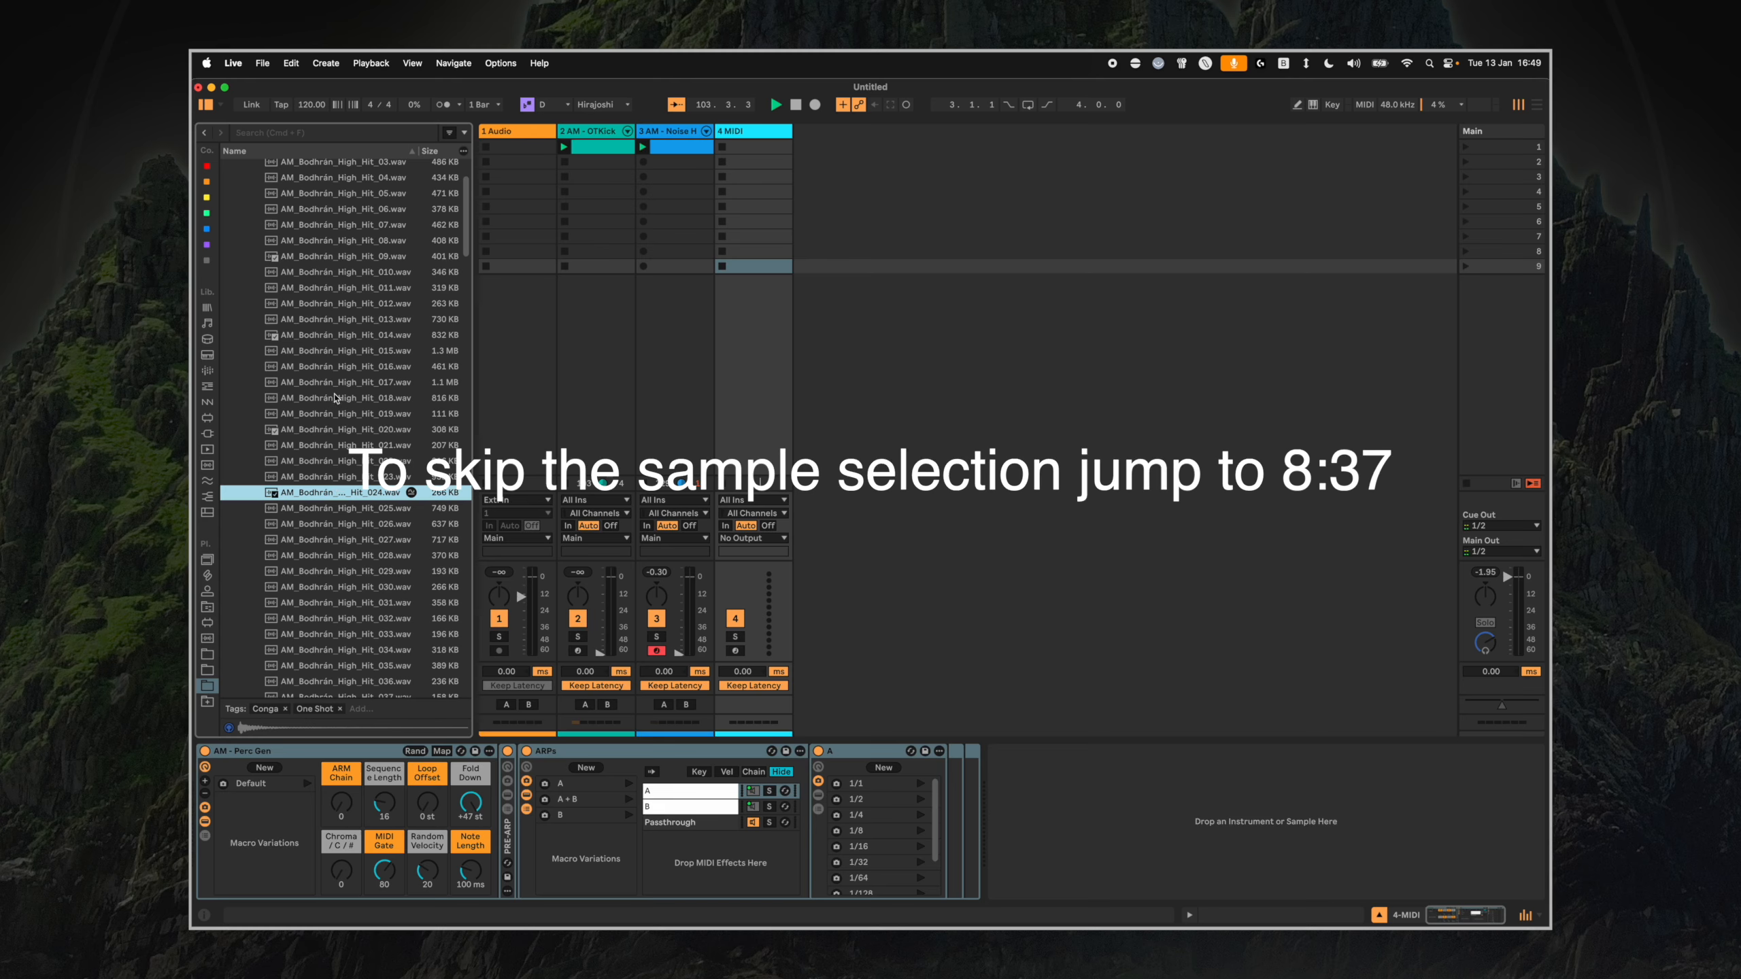
{"action": "left_click", "coordinate": [336, 384], "text": "shift"}
{"action": "left_click_drag", "start_coordinate": [357, 400], "coordinate": [1076, 825]}
{"action": "left_click", "coordinate": [1077, 825]}
Search the browser for "drum rack" and load an empty Drum Rack after Perc Gen on track 4.
{"action": "key", "text": "super+f"}
{"action": "type", "text": "d"}
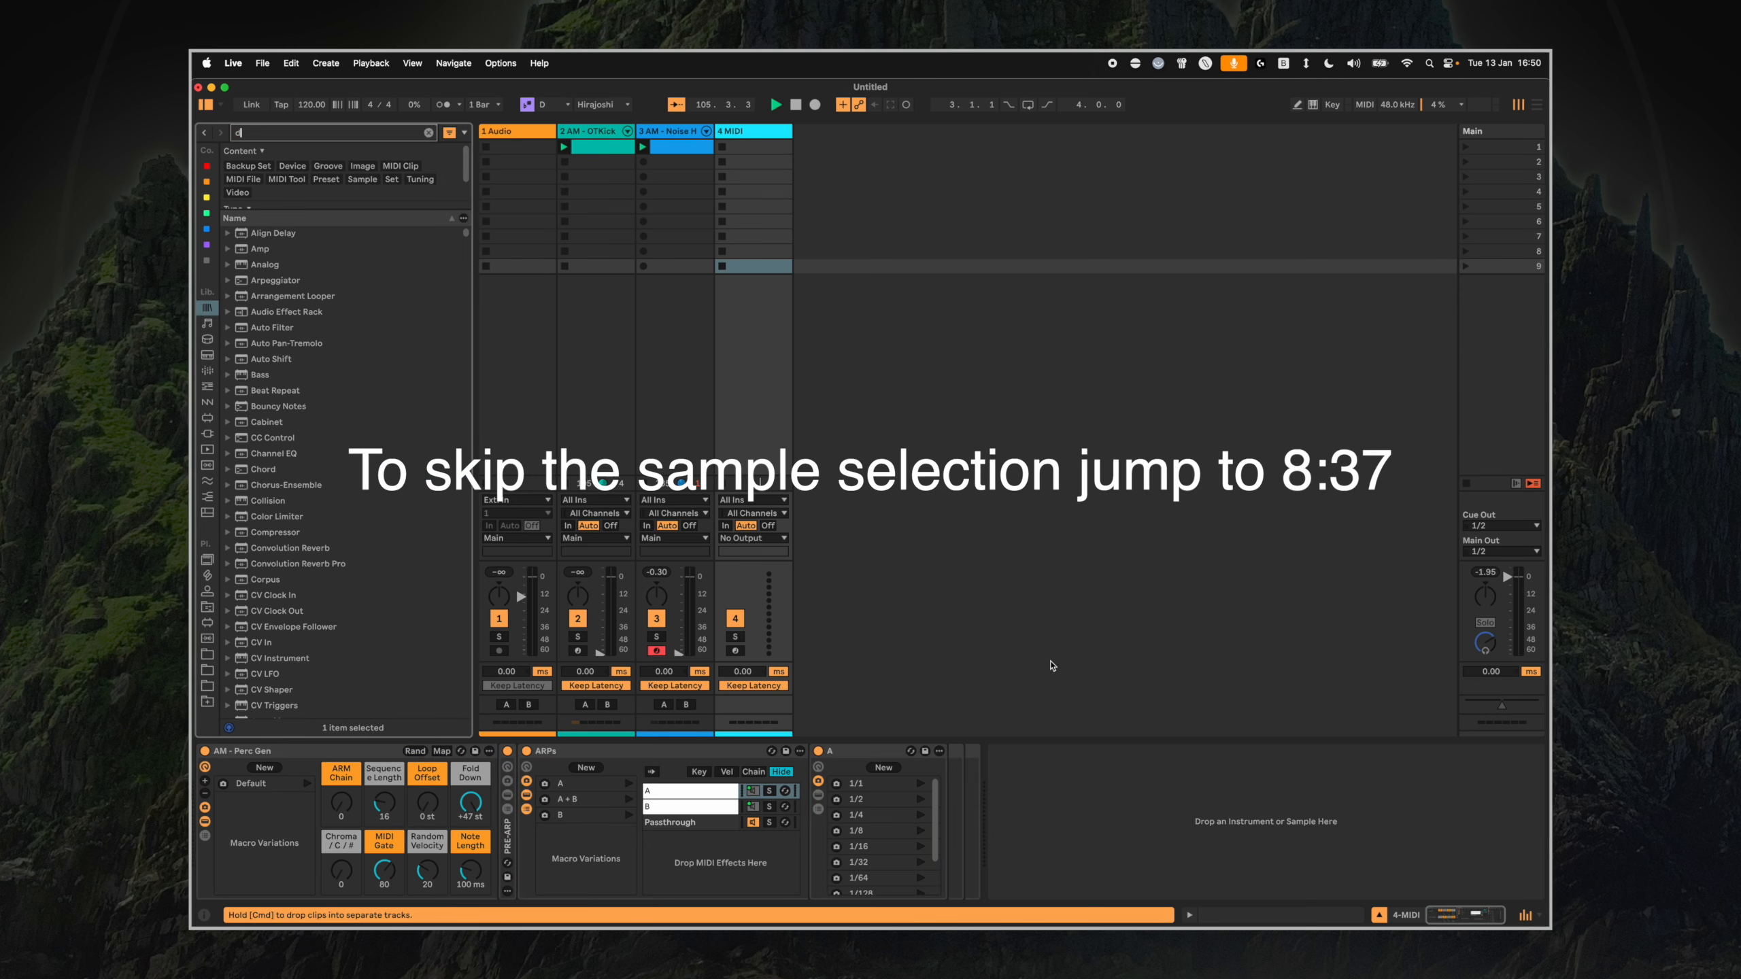
{"action": "type", "text": "riù"}
{"action": "key", "text": "BackSpace"}
{"action": "key", "text": "BackSpace"}
{"action": "type", "text": "um rack"}
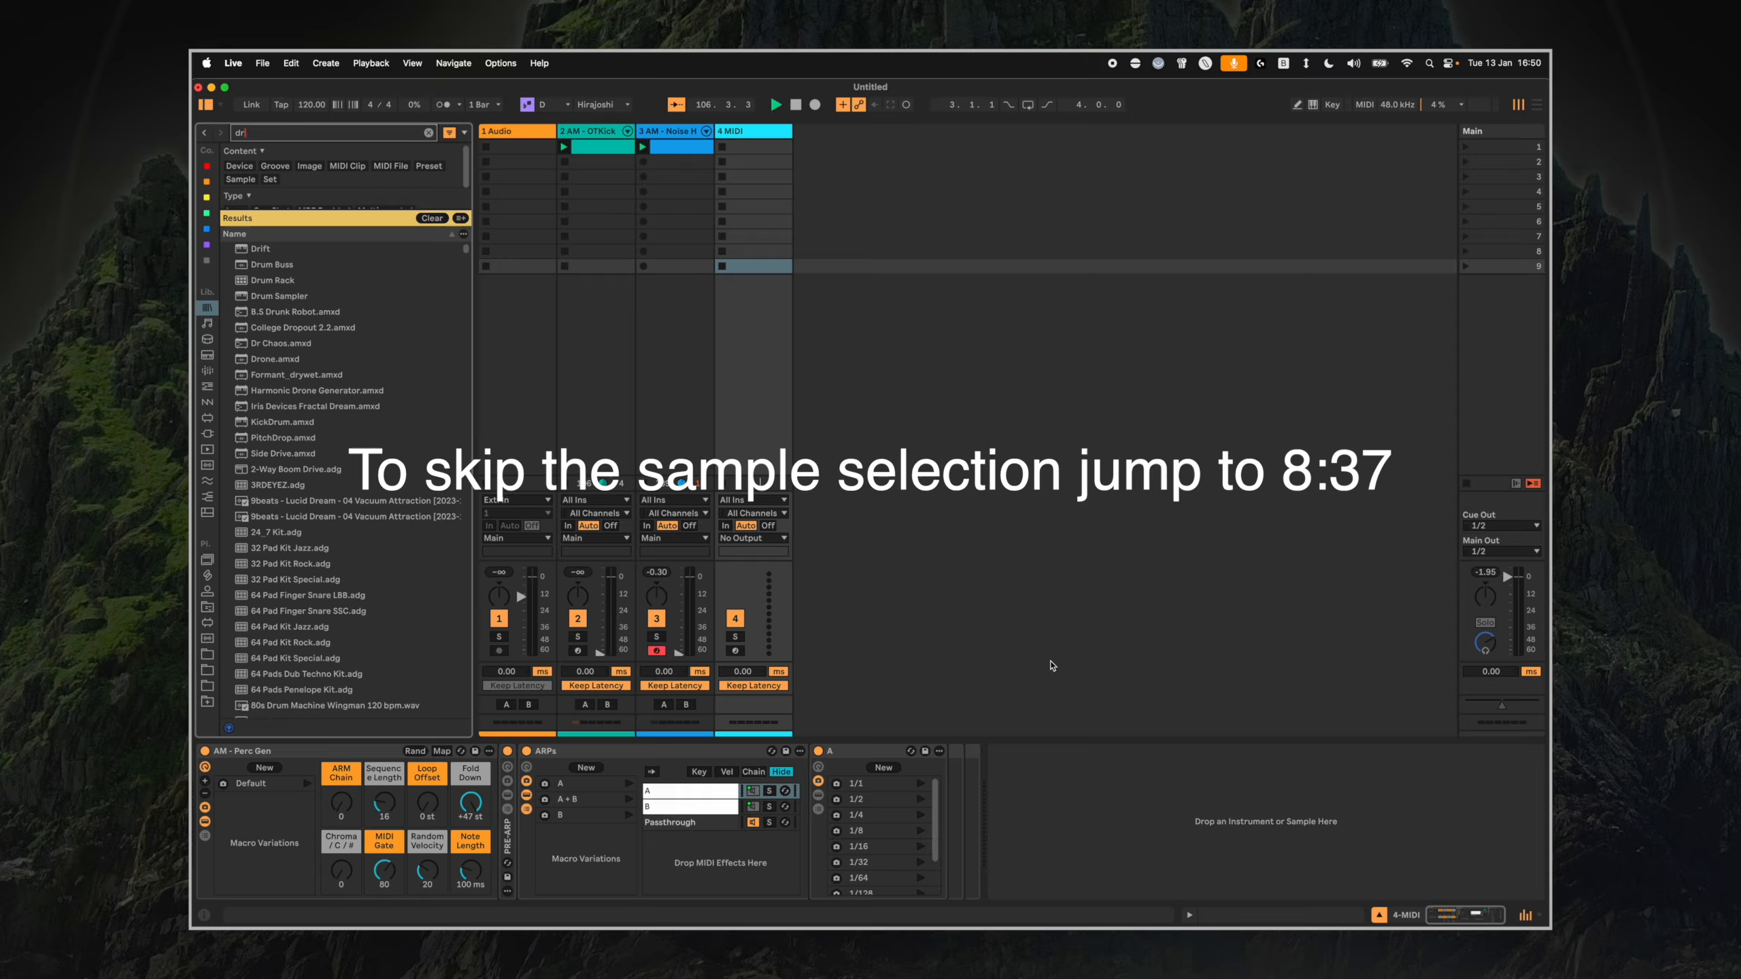
{"action": "key", "text": "Down"}
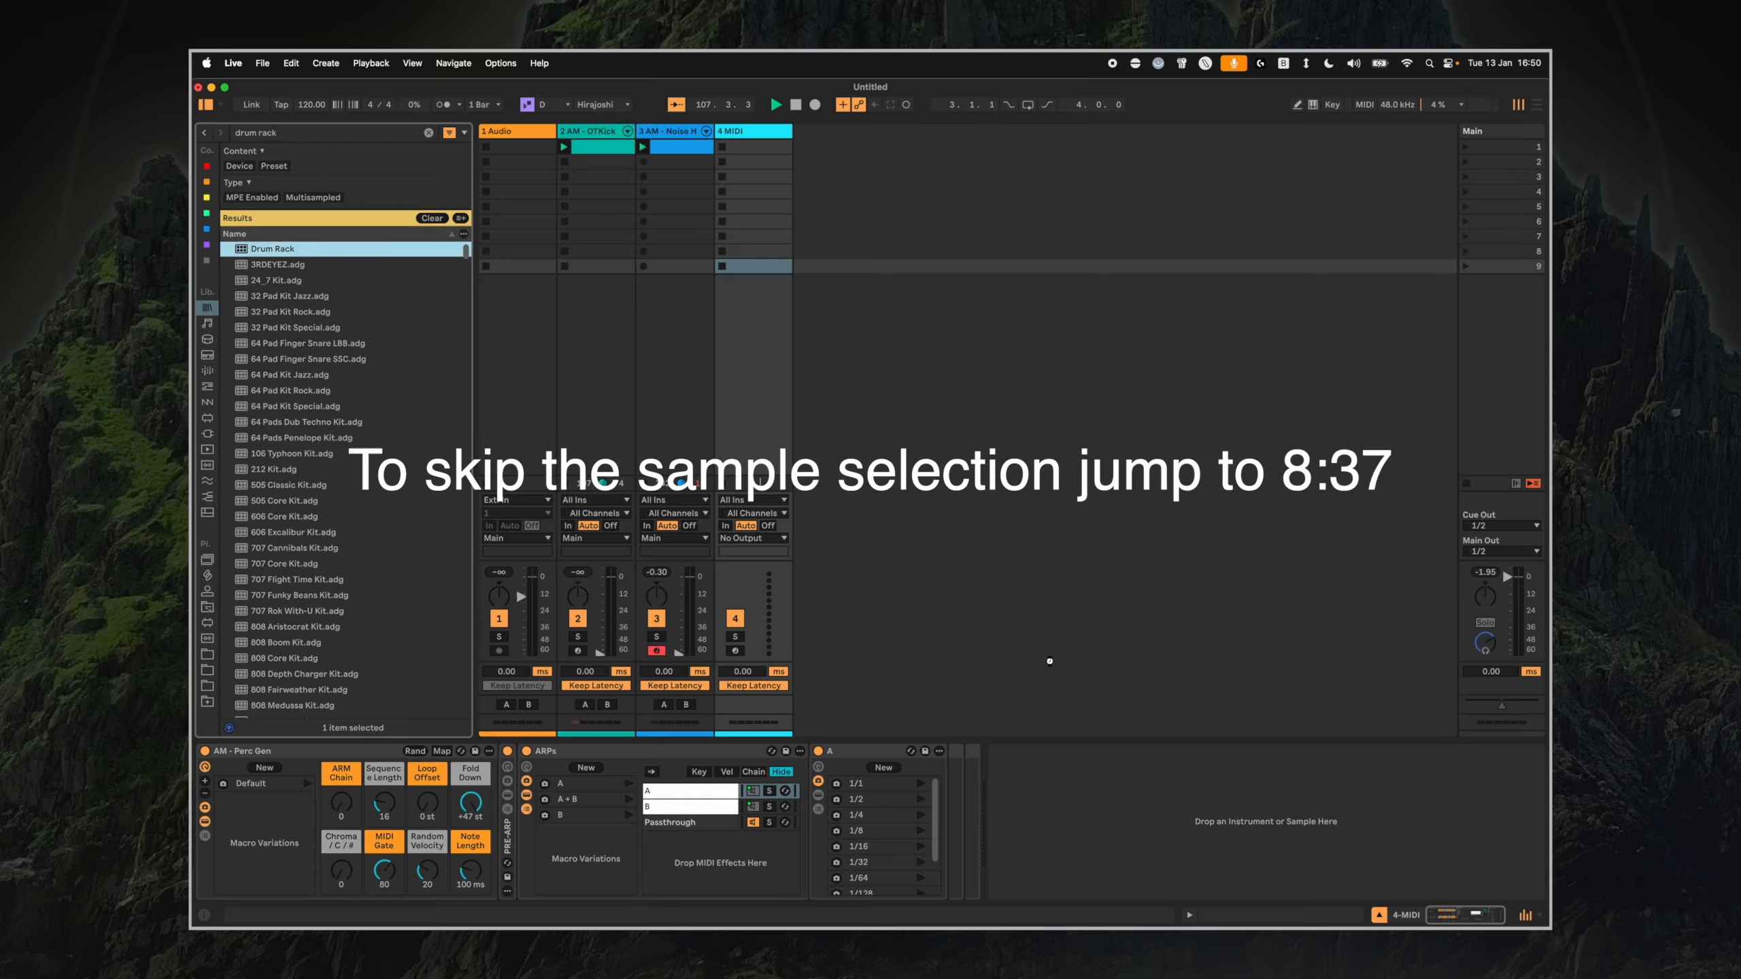
{"action": "key", "text": "Return"}
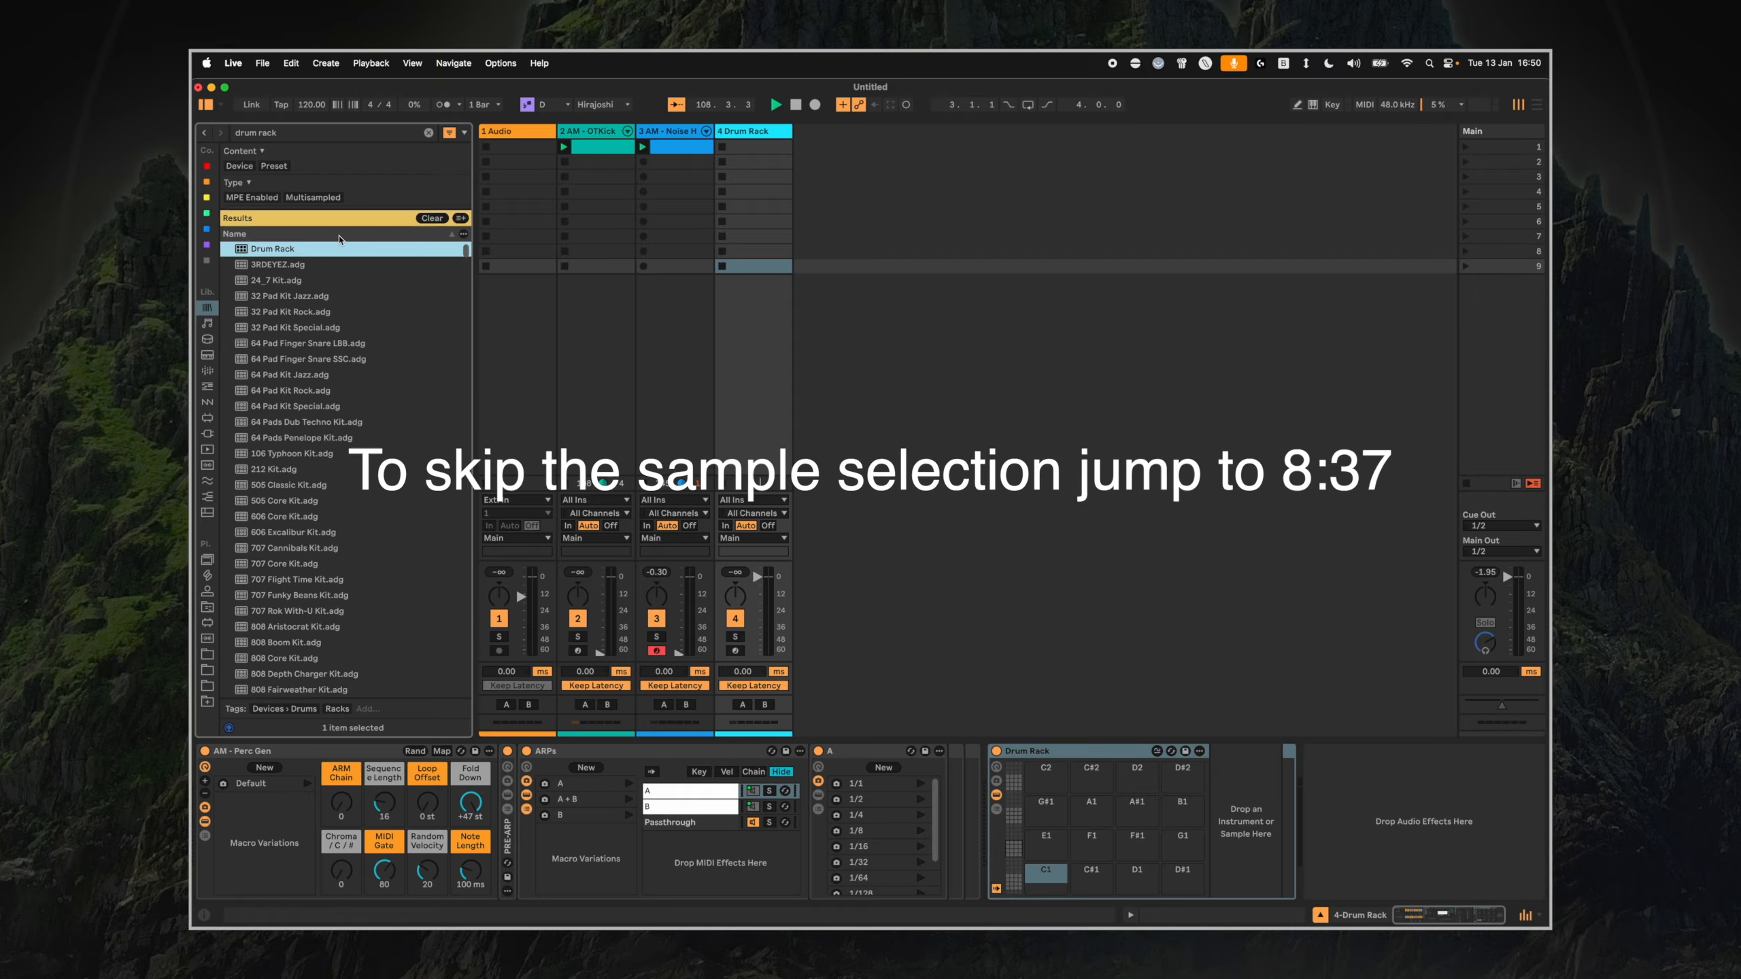
Fill the sixteen Drum Rack pads from C1 to D#2 with Bodhrán High Hit samples 017 to 024, 036 to 042 and 044.
{"action": "left_click", "coordinate": [207, 686]}
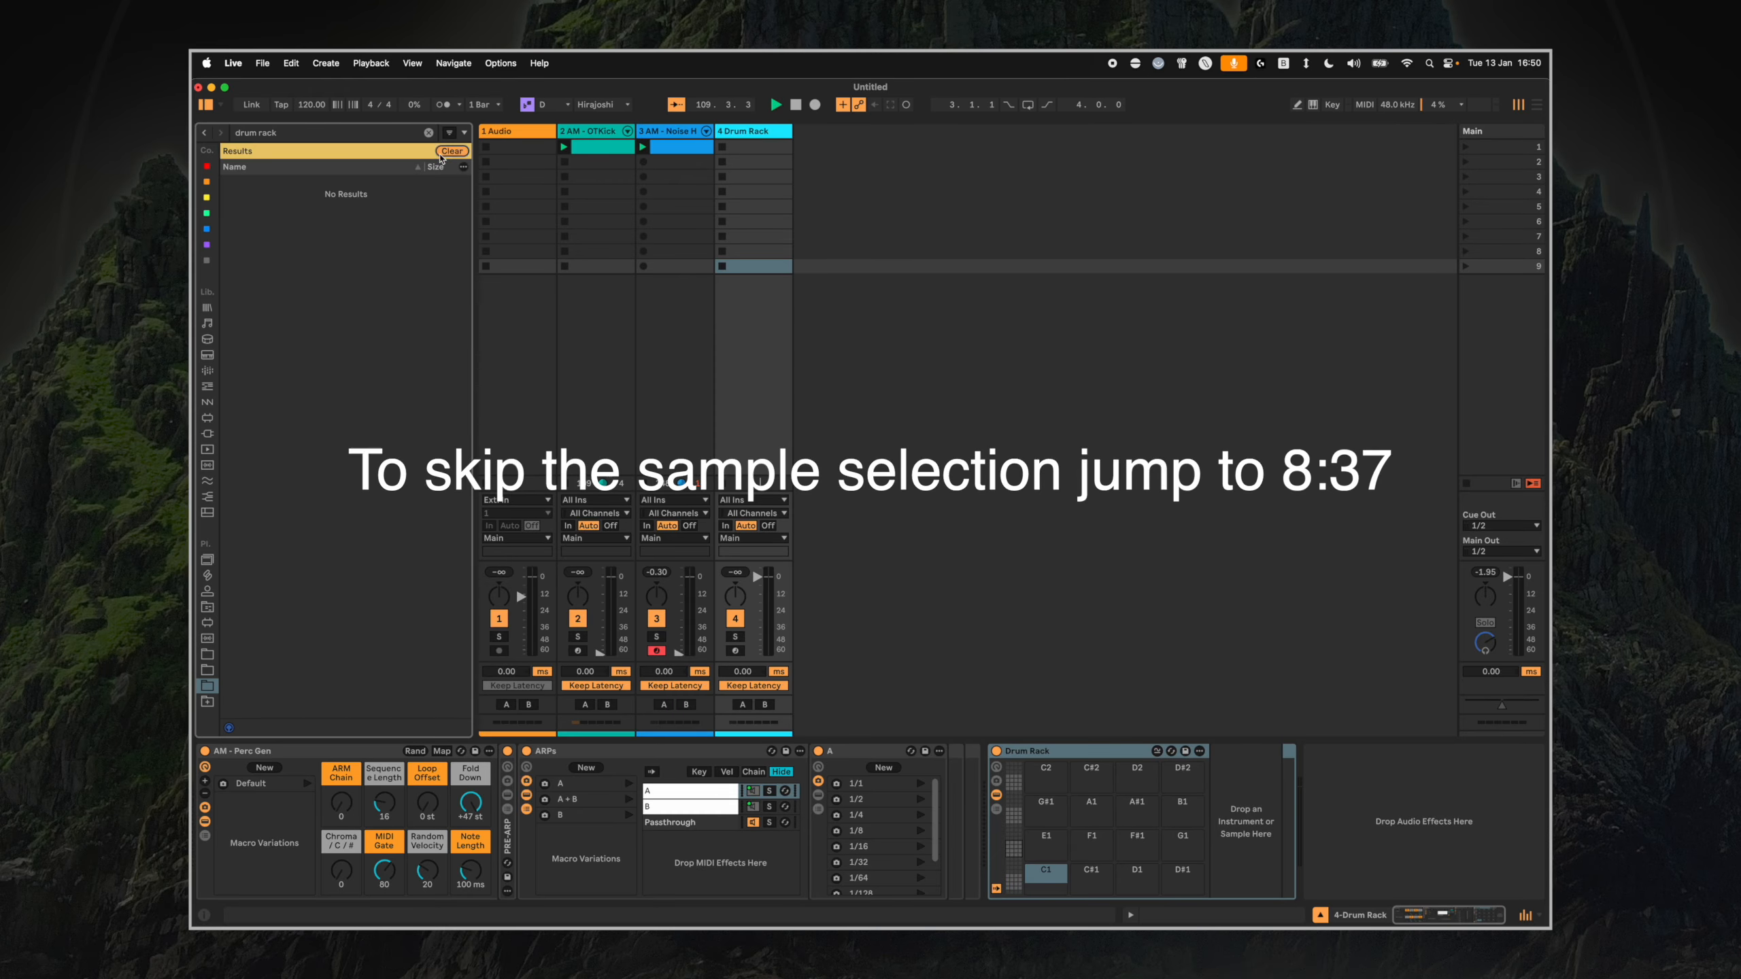
{"action": "left_click_drag", "start_coordinate": [345, 414], "coordinate": [1046, 871]}
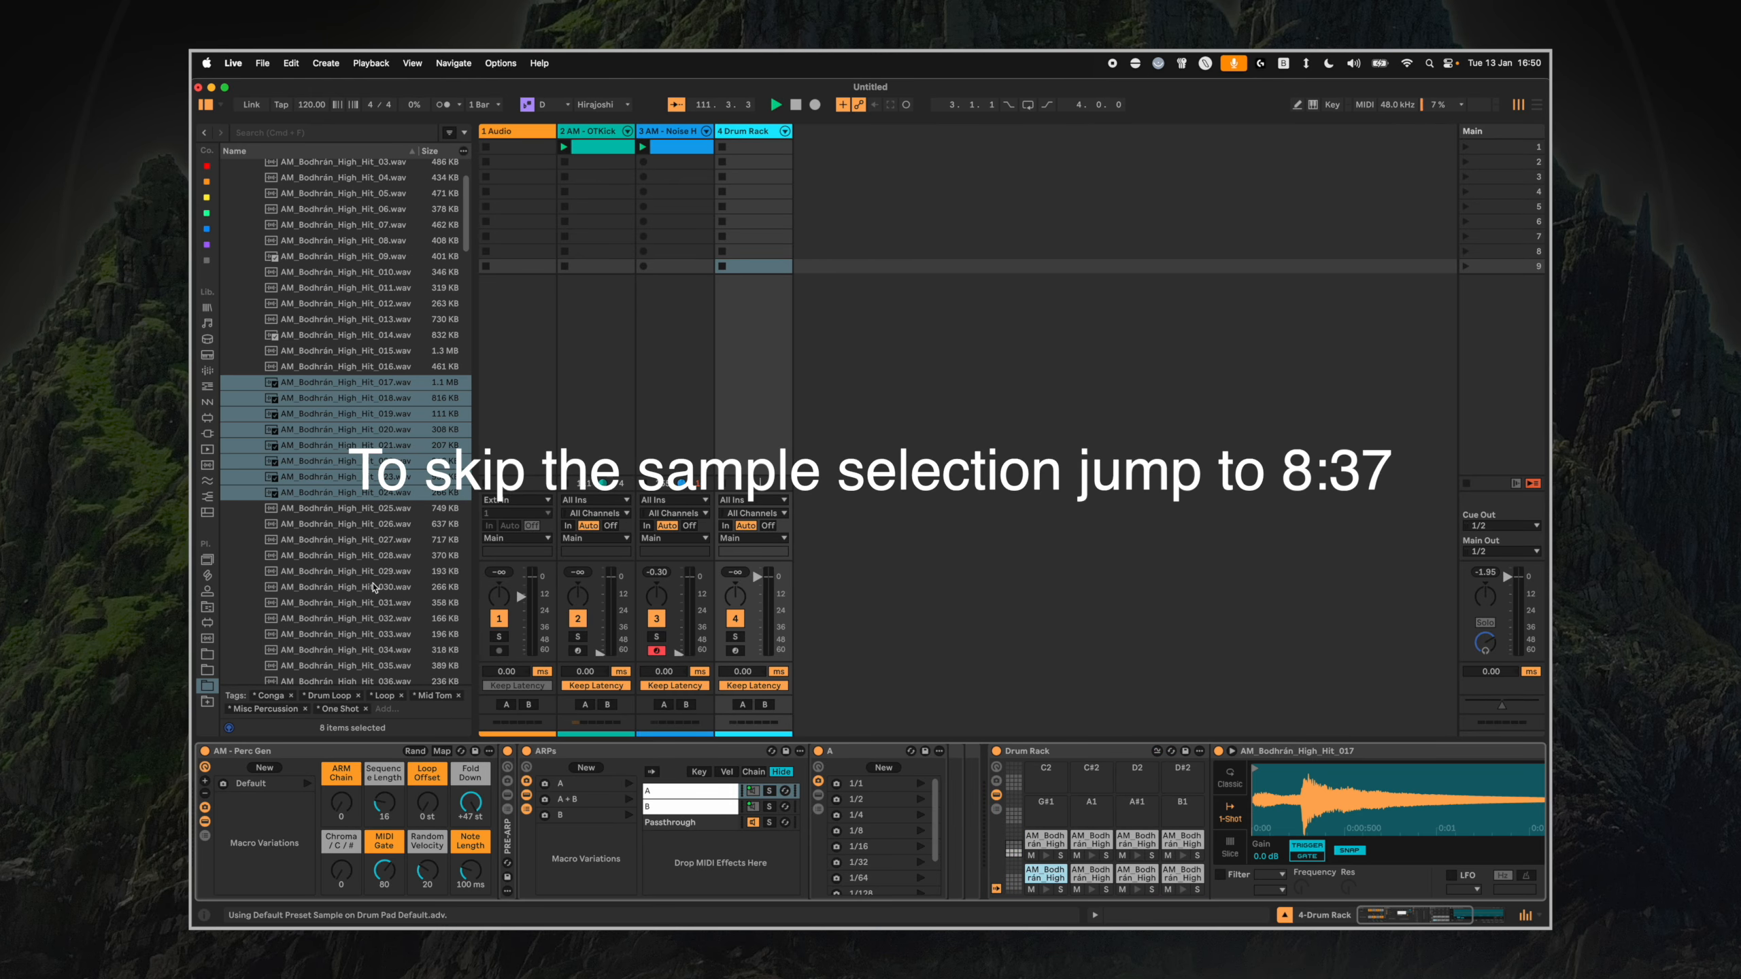
{"action": "left_click", "coordinate": [373, 588]}
{"action": "scroll", "coordinate": [373, 587], "scroll_direction": "down", "scroll_amount": 5}
{"action": "left_click", "coordinate": [345, 540]}
{"action": "left_click", "coordinate": [346, 628], "text": "shift"}
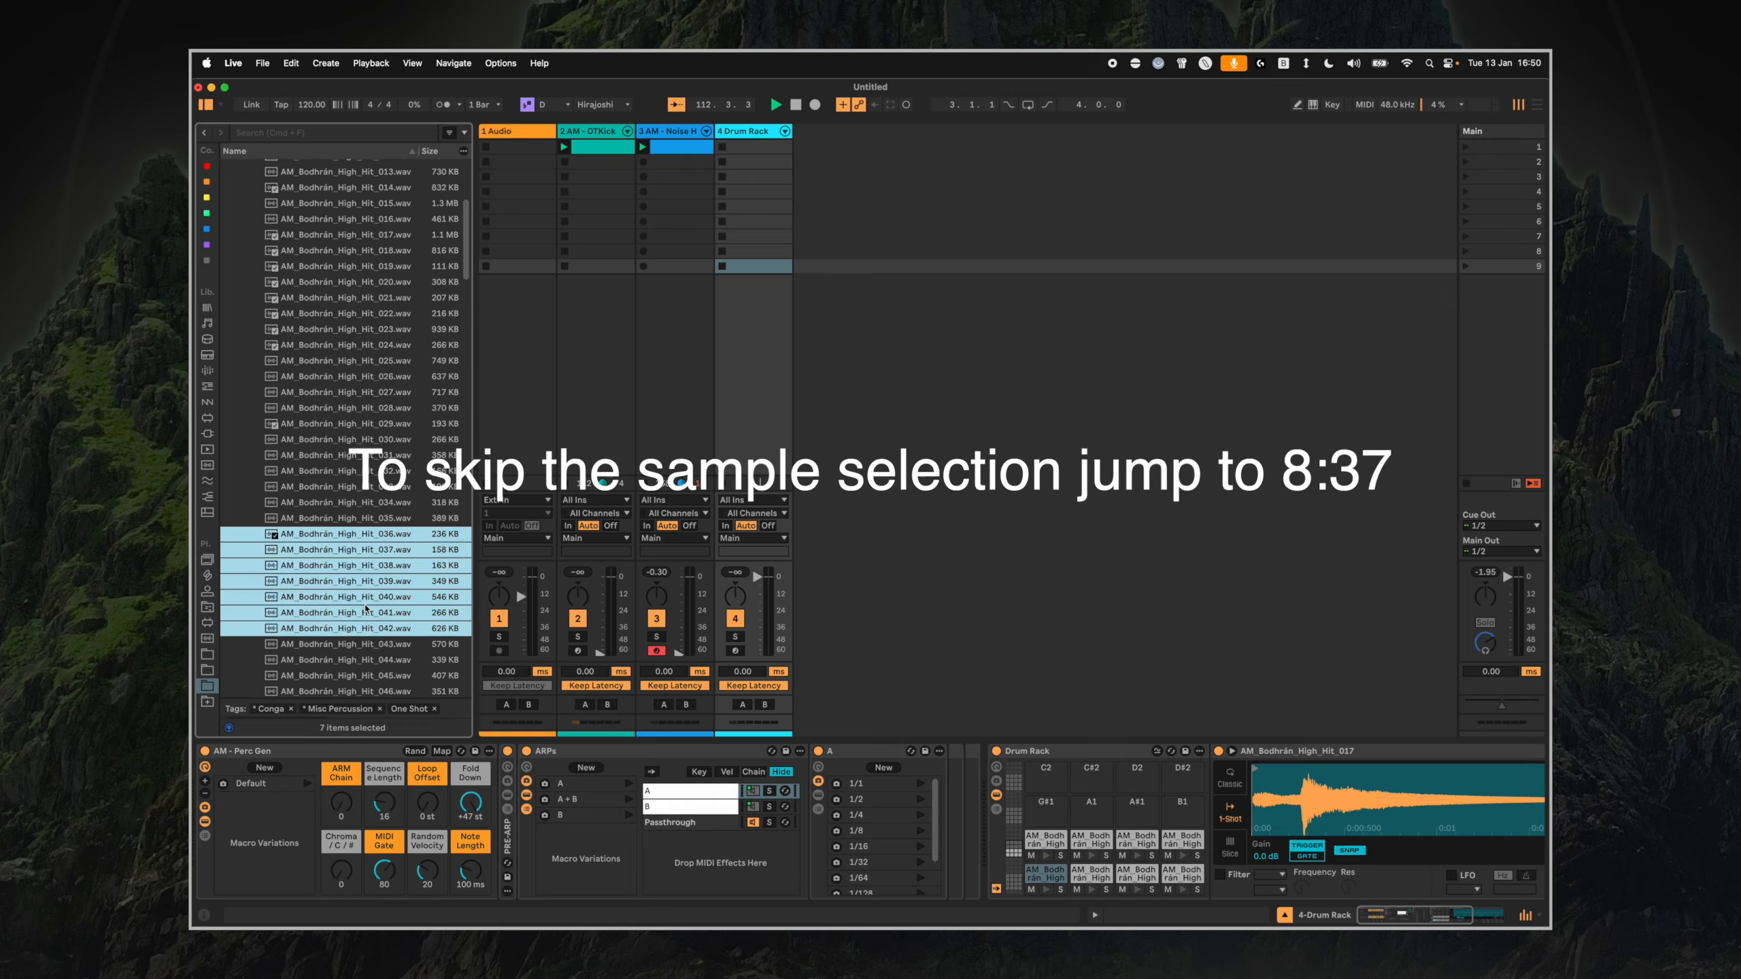
{"action": "left_click_drag", "start_coordinate": [370, 576], "coordinate": [1045, 808]}
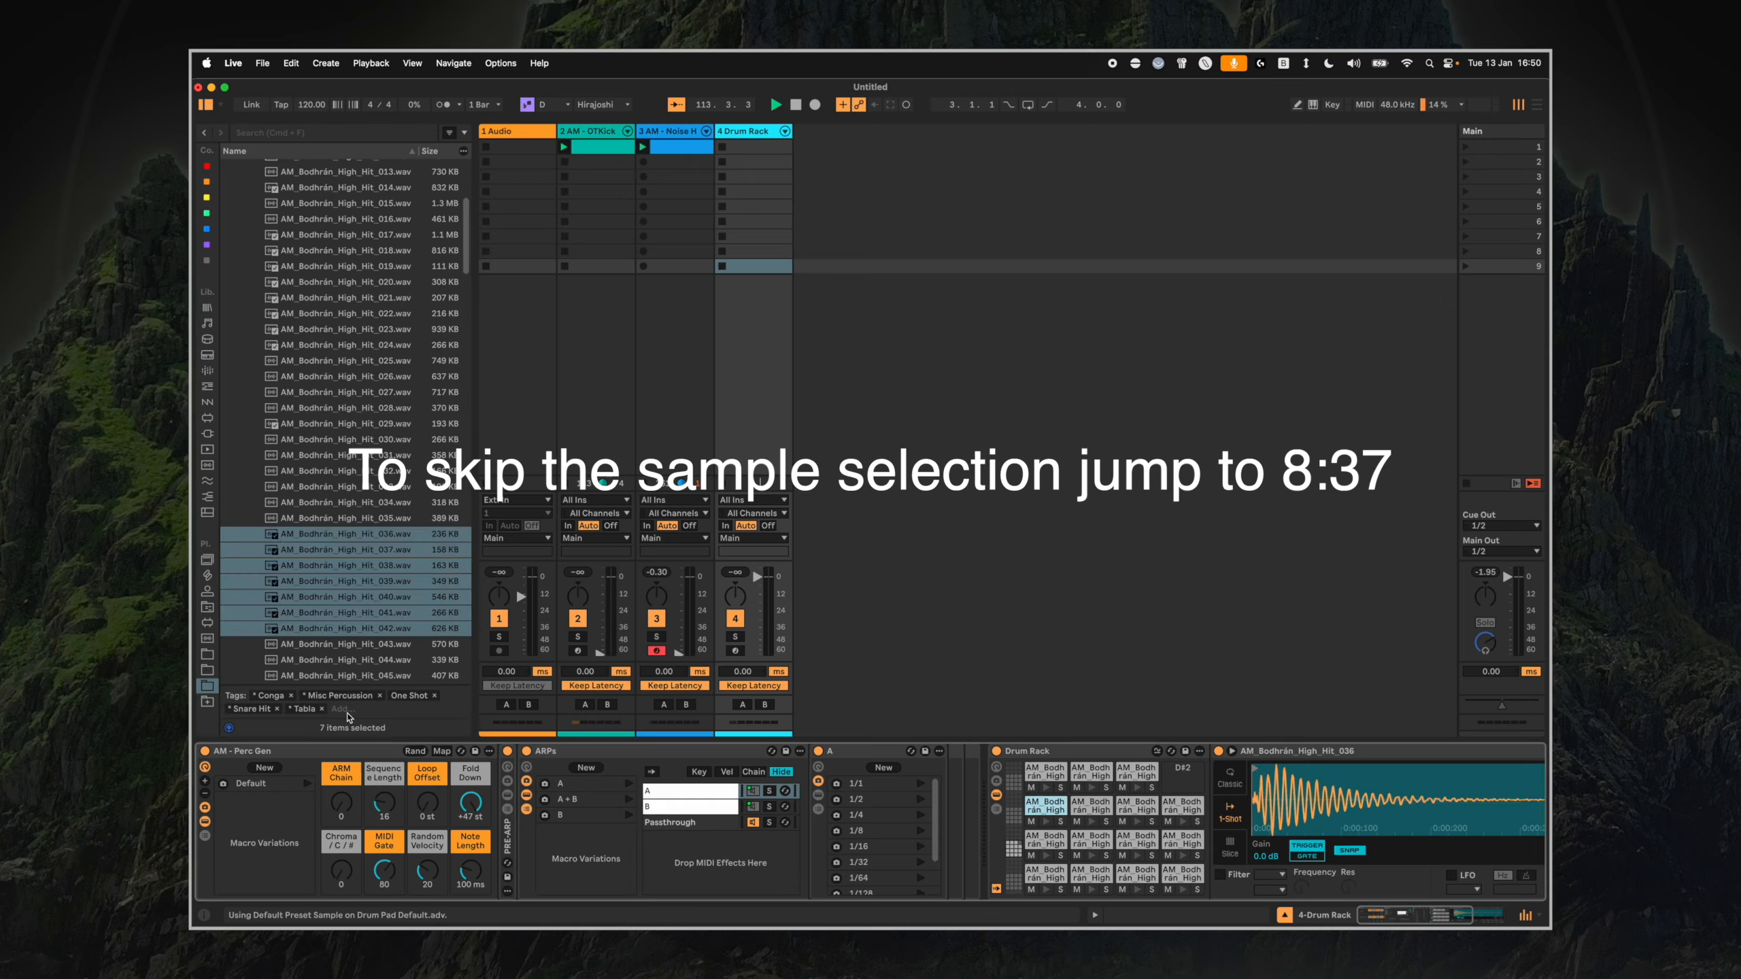
{"action": "left_click", "coordinate": [340, 660]}
{"action": "left_click_drag", "start_coordinate": [320, 662], "coordinate": [1174, 773]}
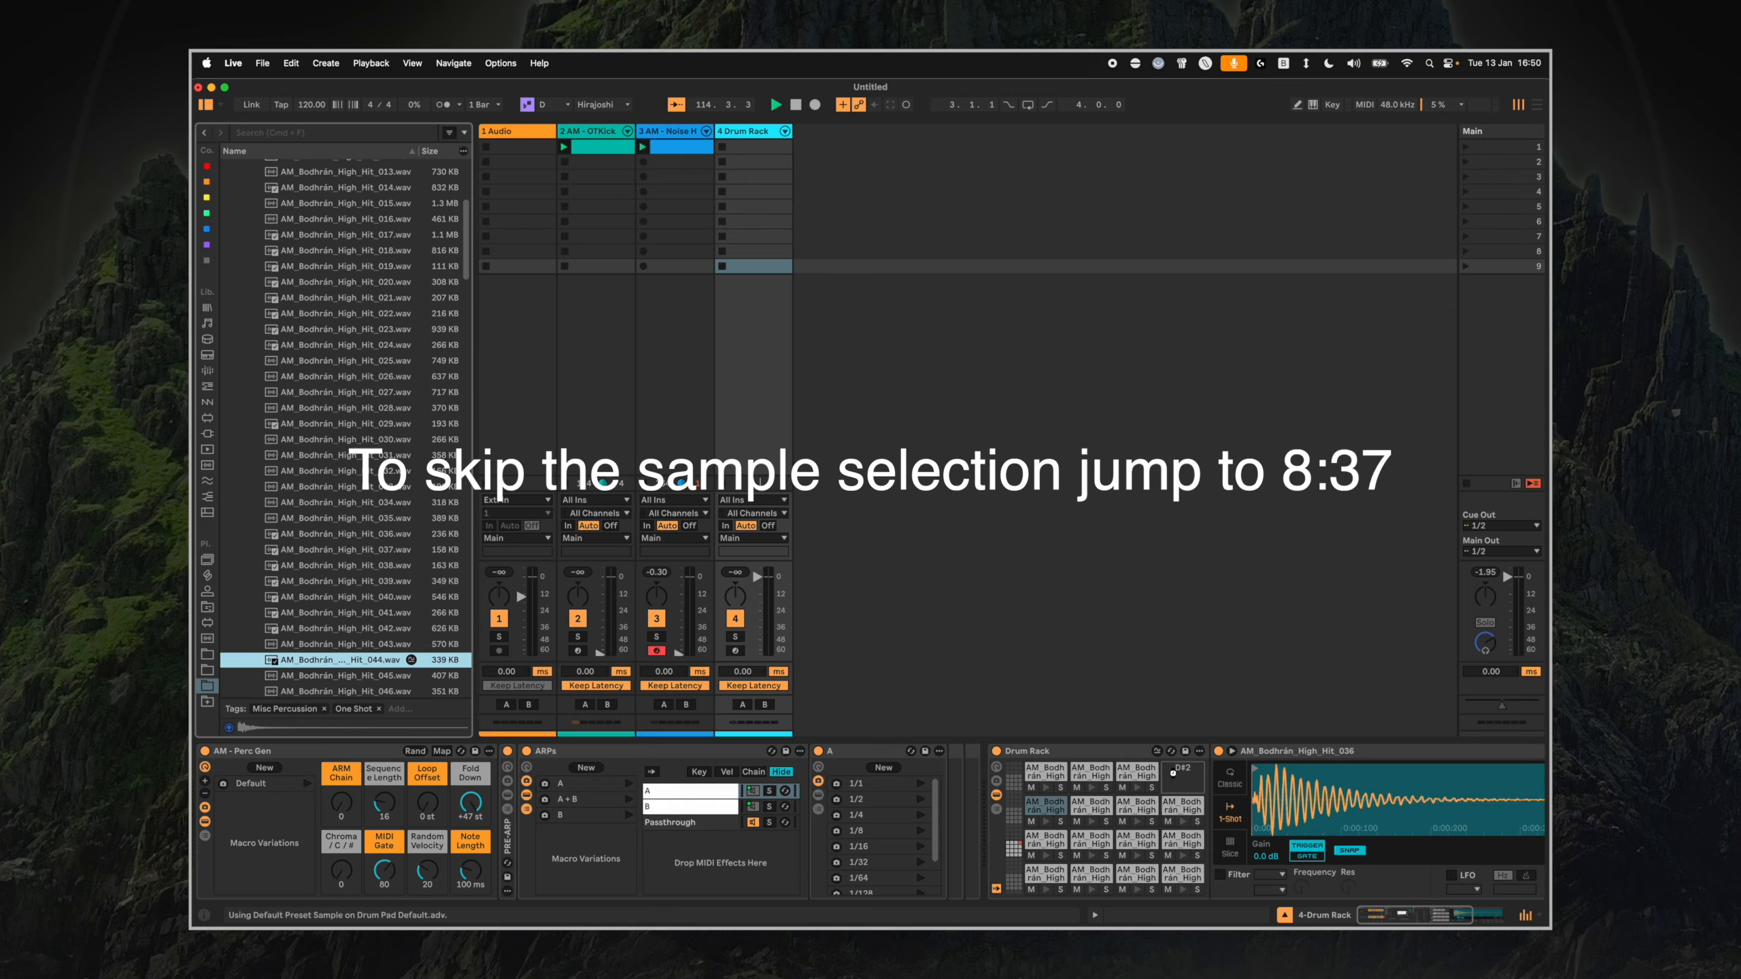
Move the end point of sample 042 on the D2 pad forward to cut off its second hit.
{"action": "left_click", "coordinate": [1143, 778]}
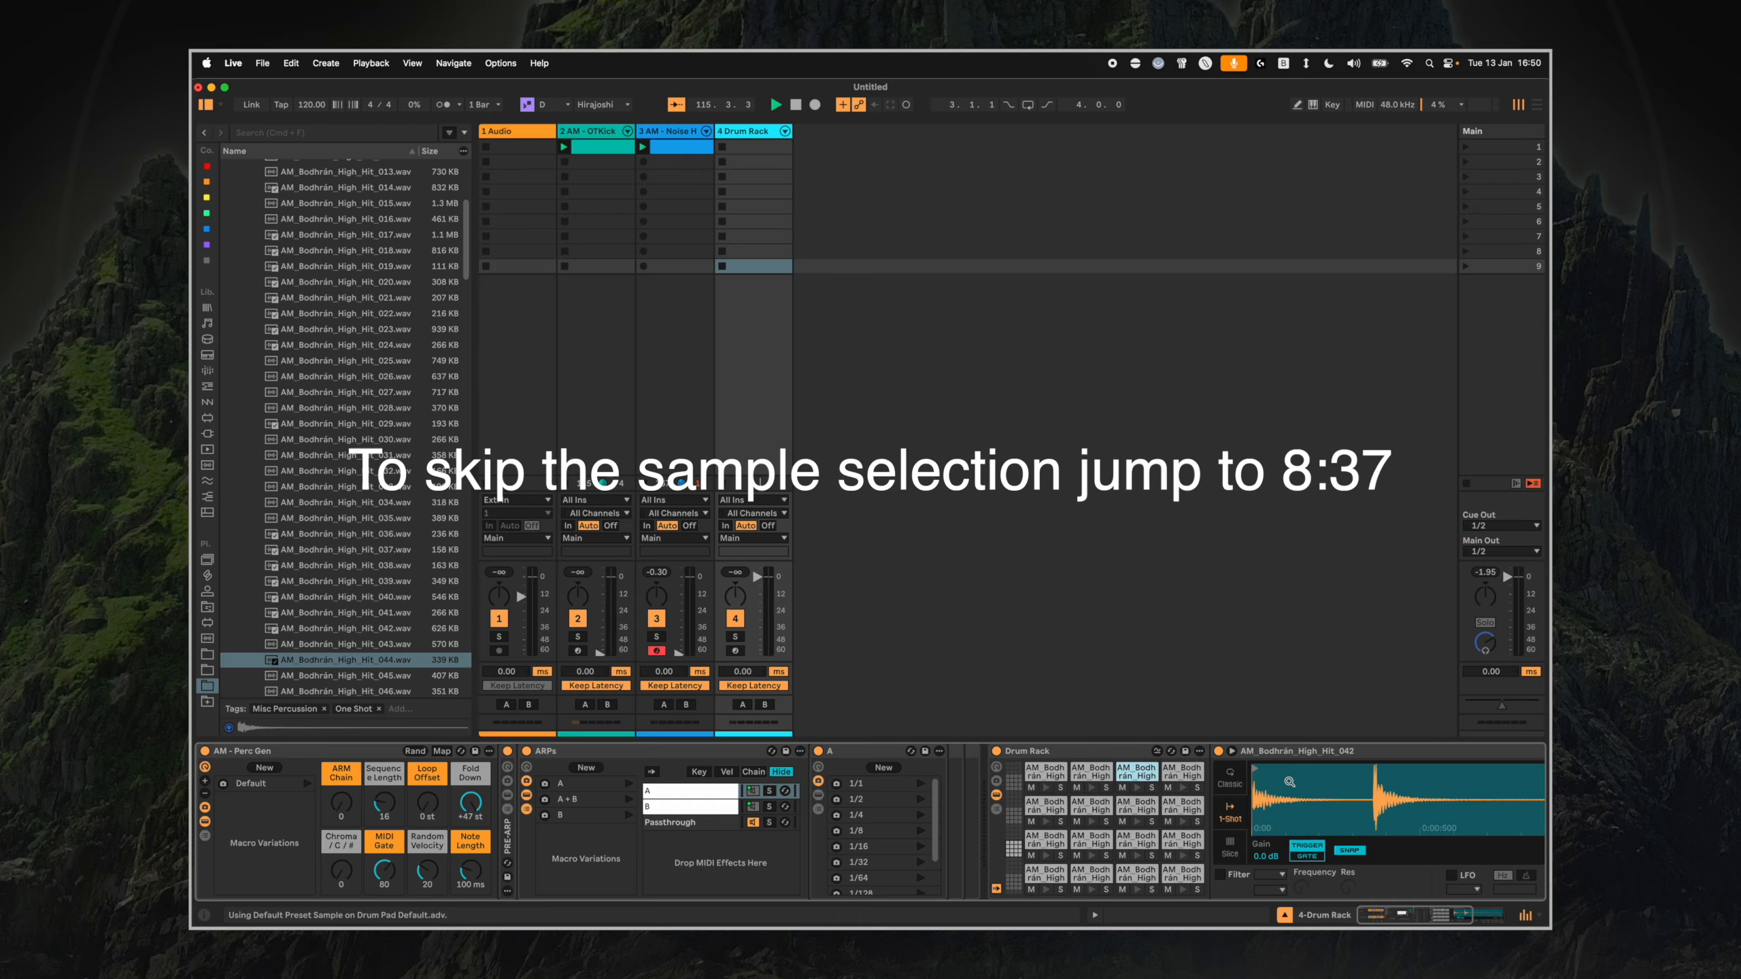
{"action": "scroll", "coordinate": [1291, 783], "scroll_direction": "right", "scroll_amount": 5}
{"action": "mouse_move", "coordinate": [1483, 777]}
{"action": "left_mouse_down"}
{"action": "mouse_move", "coordinate": [1023, 778]}
{"action": "mouse_move", "coordinate": [1054, 777]}
{"action": "left_mouse_up"}
Check the samples on the upper pads and trim the end of sample 023 on the F#1 pad before its second hit.
{"action": "left_click", "coordinate": [774, 775]}
{"action": "left_click", "coordinate": [729, 775]}
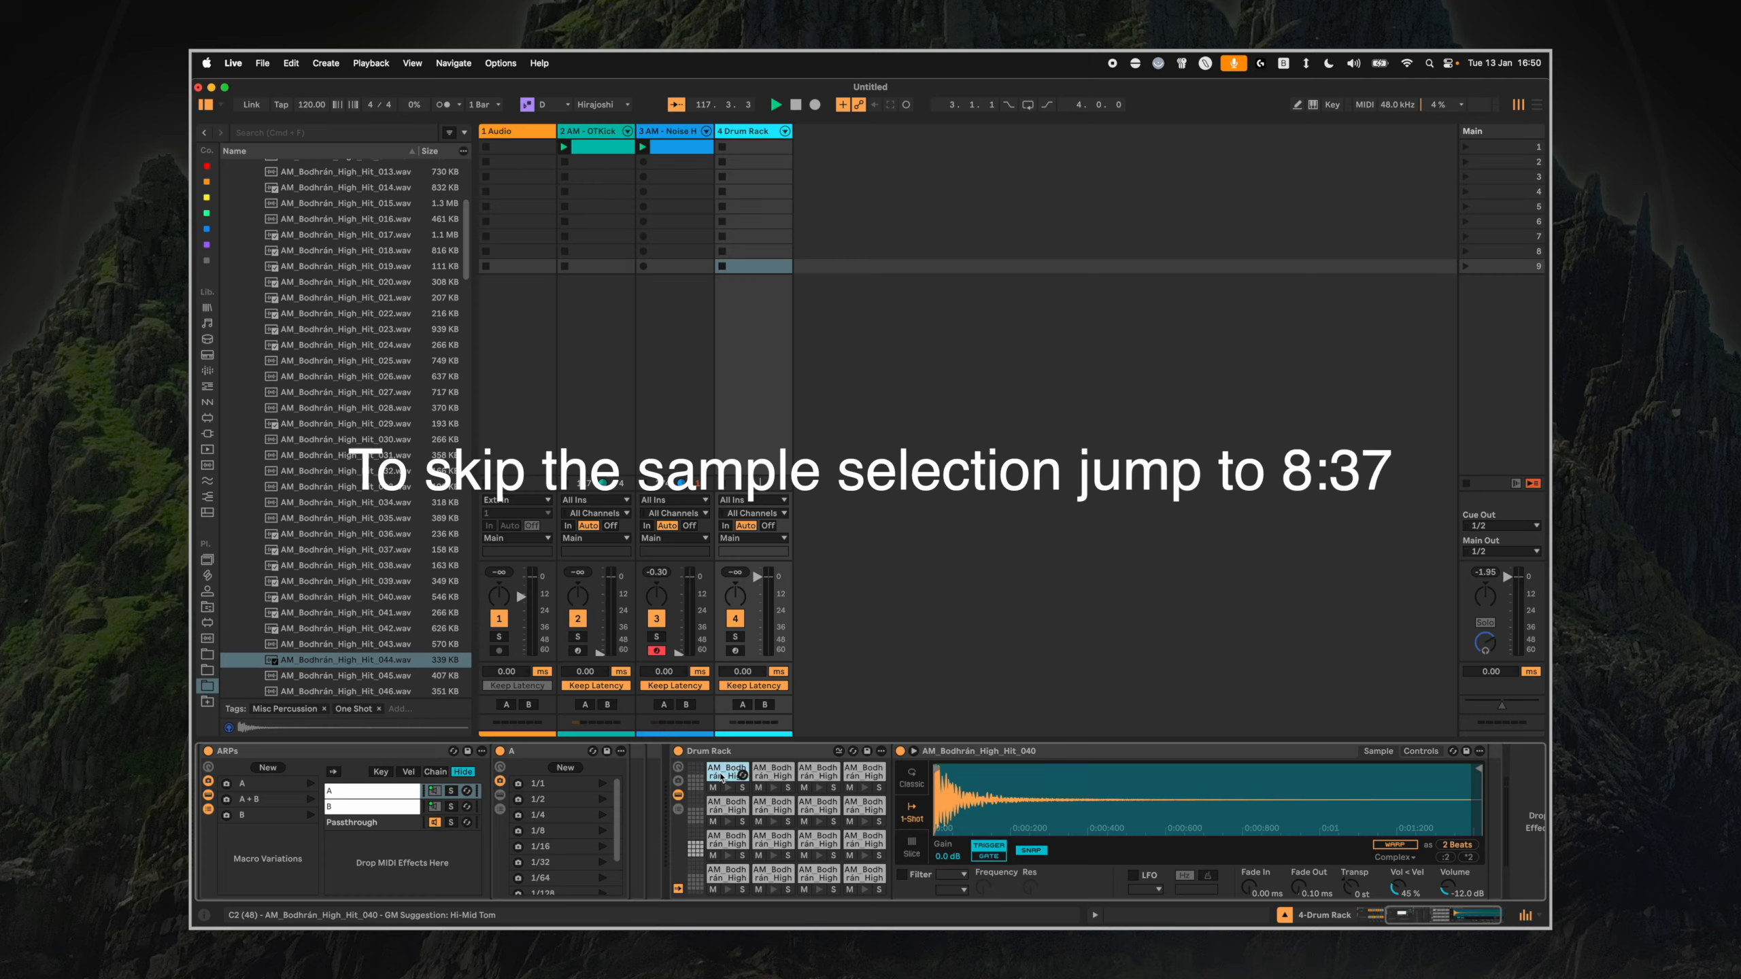
{"action": "left_click", "coordinate": [729, 806]}
{"action": "left_click", "coordinate": [775, 806]}
{"action": "left_click", "coordinate": [818, 807]}
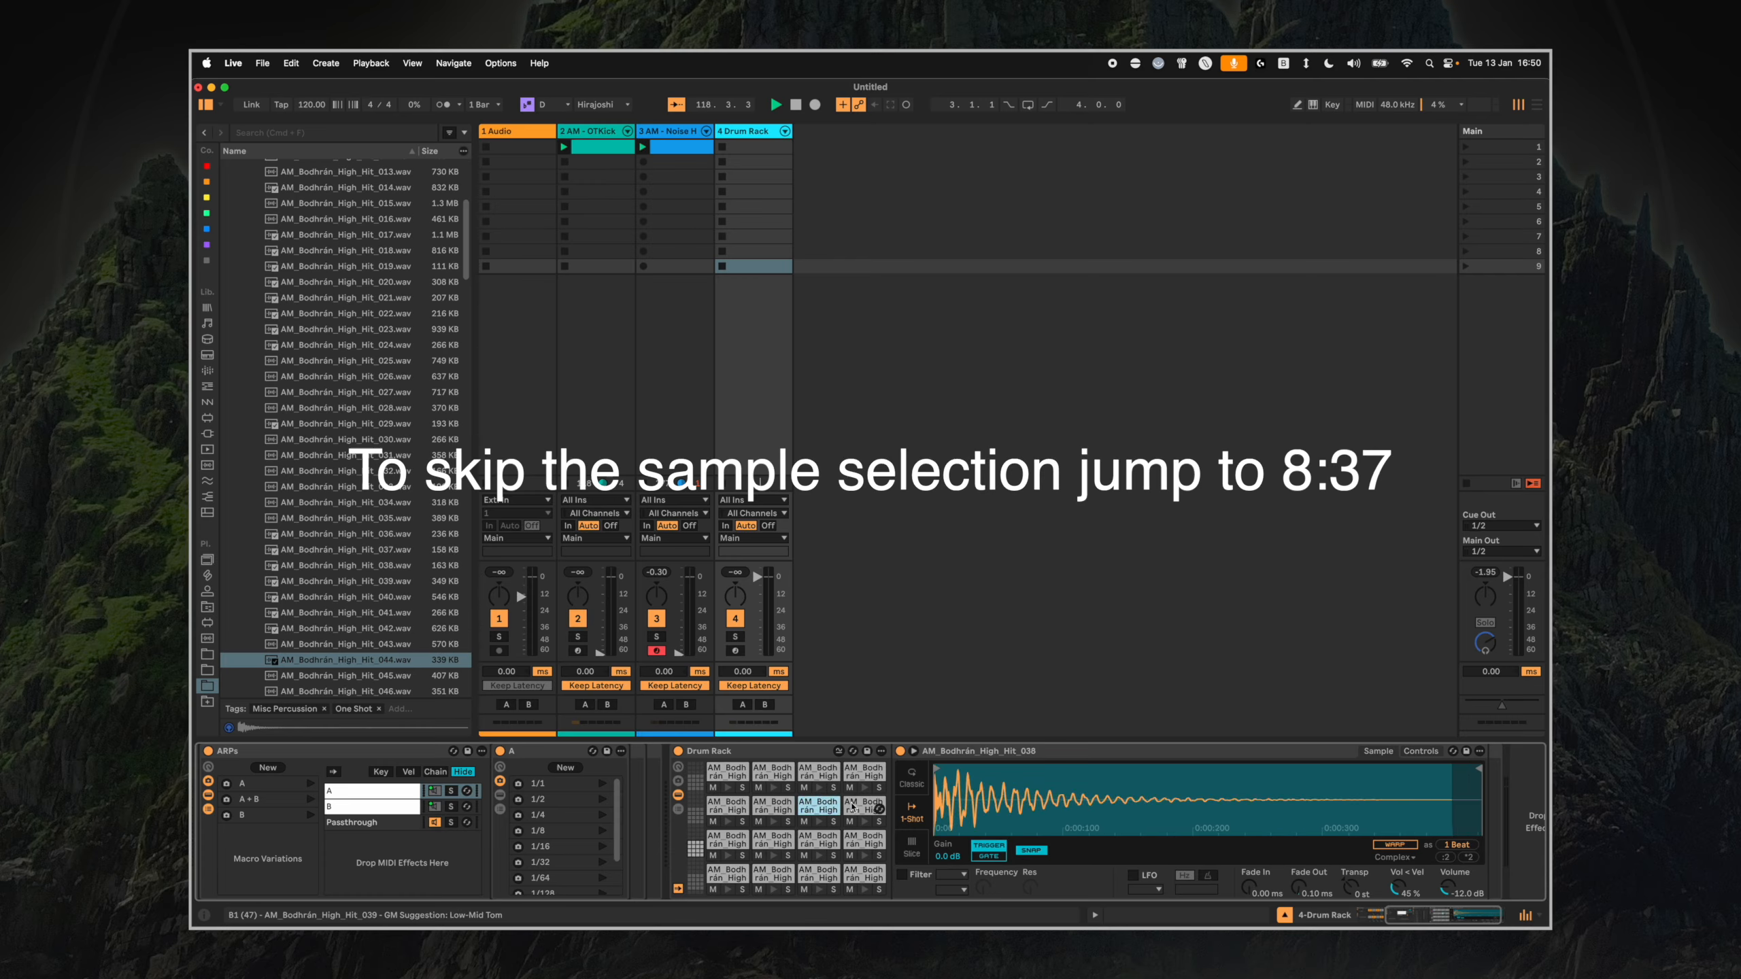
{"action": "left_click", "coordinate": [864, 807]}
{"action": "left_click", "coordinate": [864, 842]}
{"action": "left_click", "coordinate": [812, 844]}
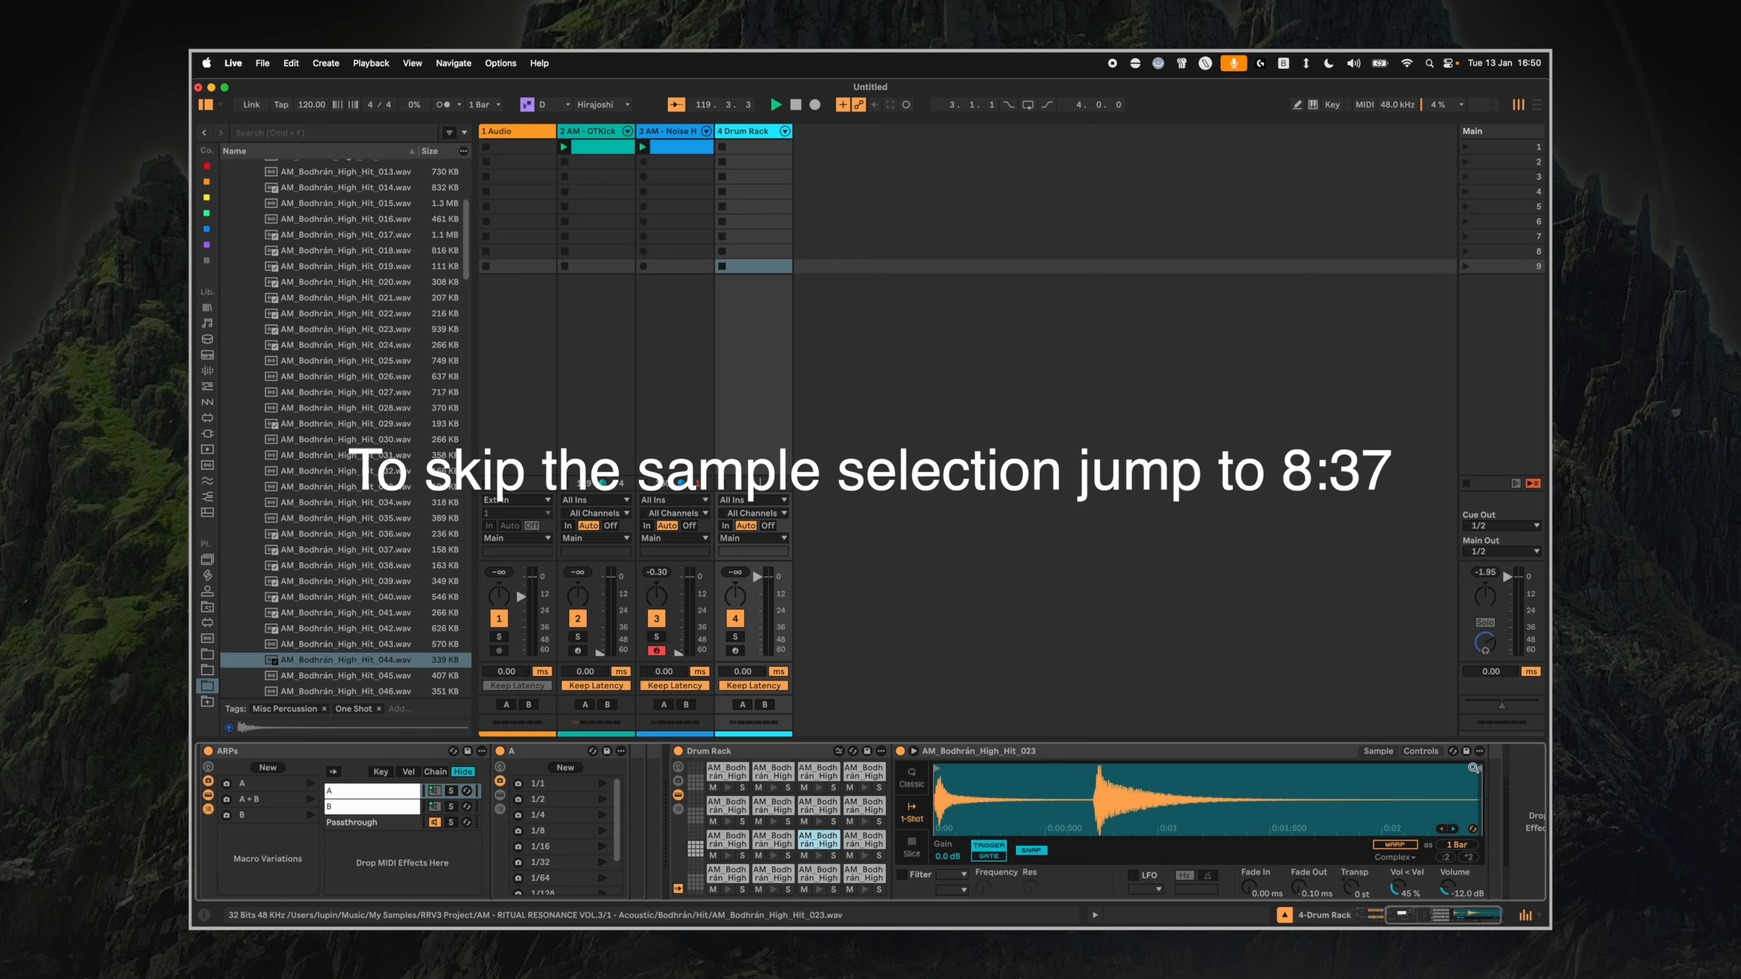
{"action": "mouse_move", "coordinate": [1479, 772]}
{"action": "left_mouse_down"}
{"action": "mouse_move", "coordinate": [1058, 783]}
{"action": "mouse_move", "coordinate": [1086, 784]}
{"action": "left_mouse_up"}
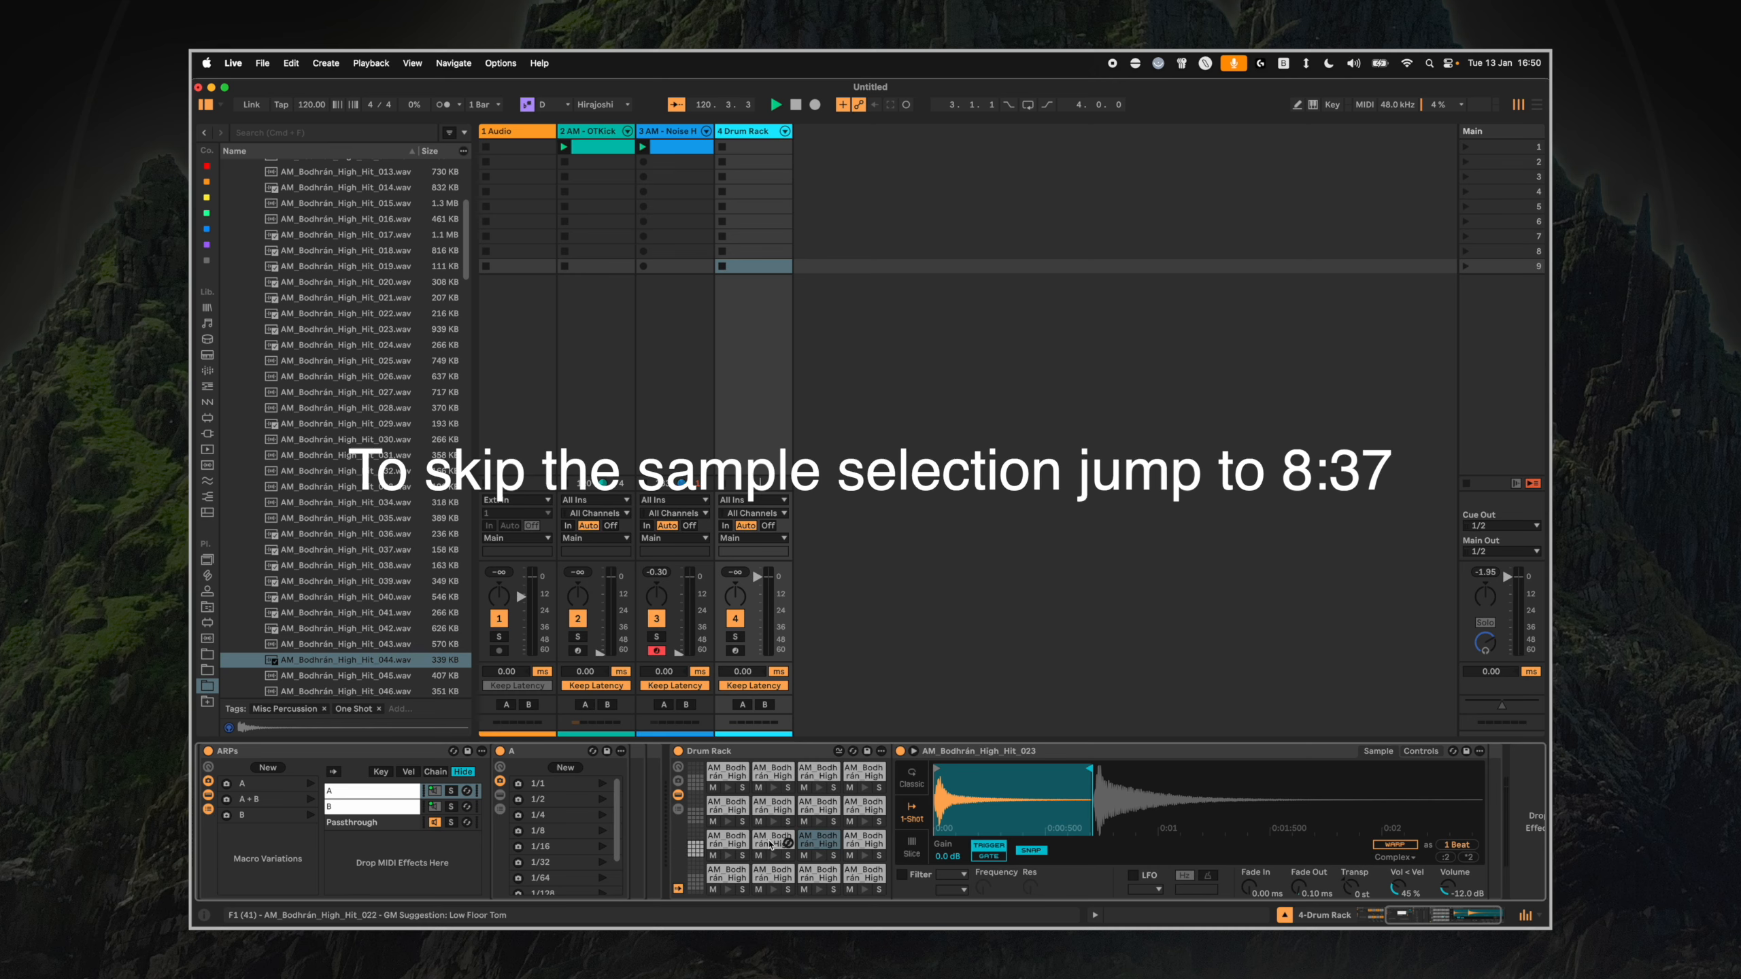
Check the lower pads and move the start point of sample 018 on the C#1 pad to its second hit.
{"action": "left_click", "coordinate": [781, 841]}
{"action": "left_click", "coordinate": [716, 842]}
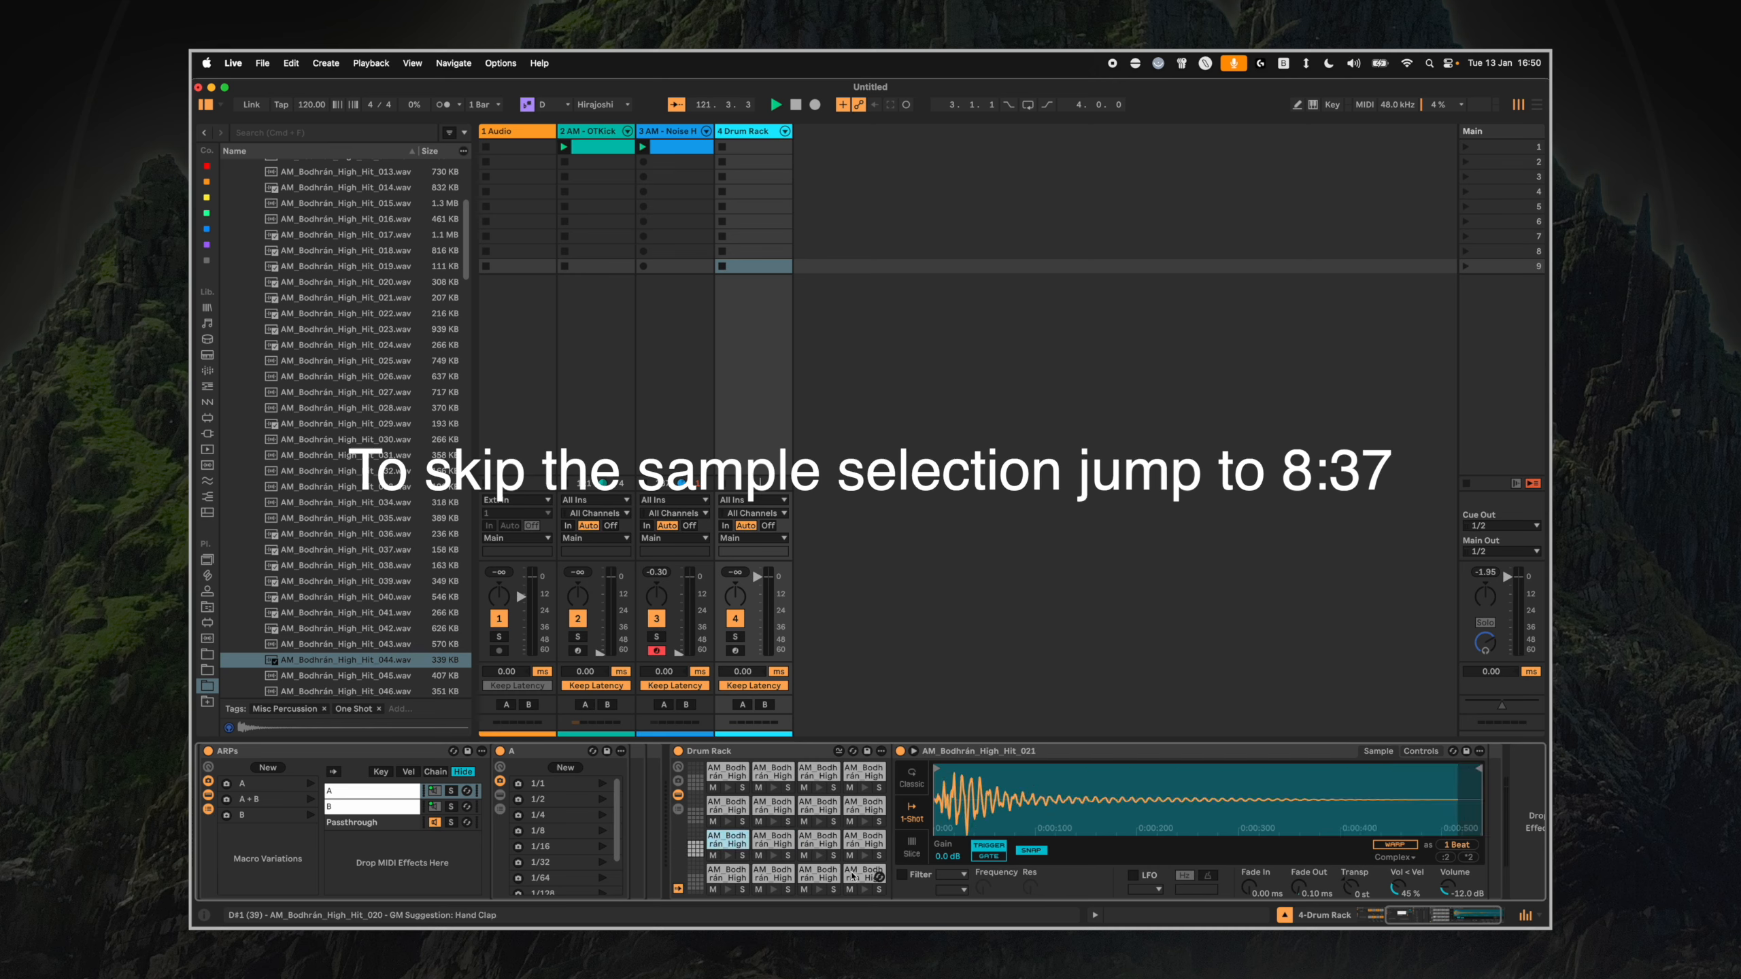
{"action": "left_click", "coordinate": [798, 881]}
{"action": "left_click", "coordinate": [773, 876]}
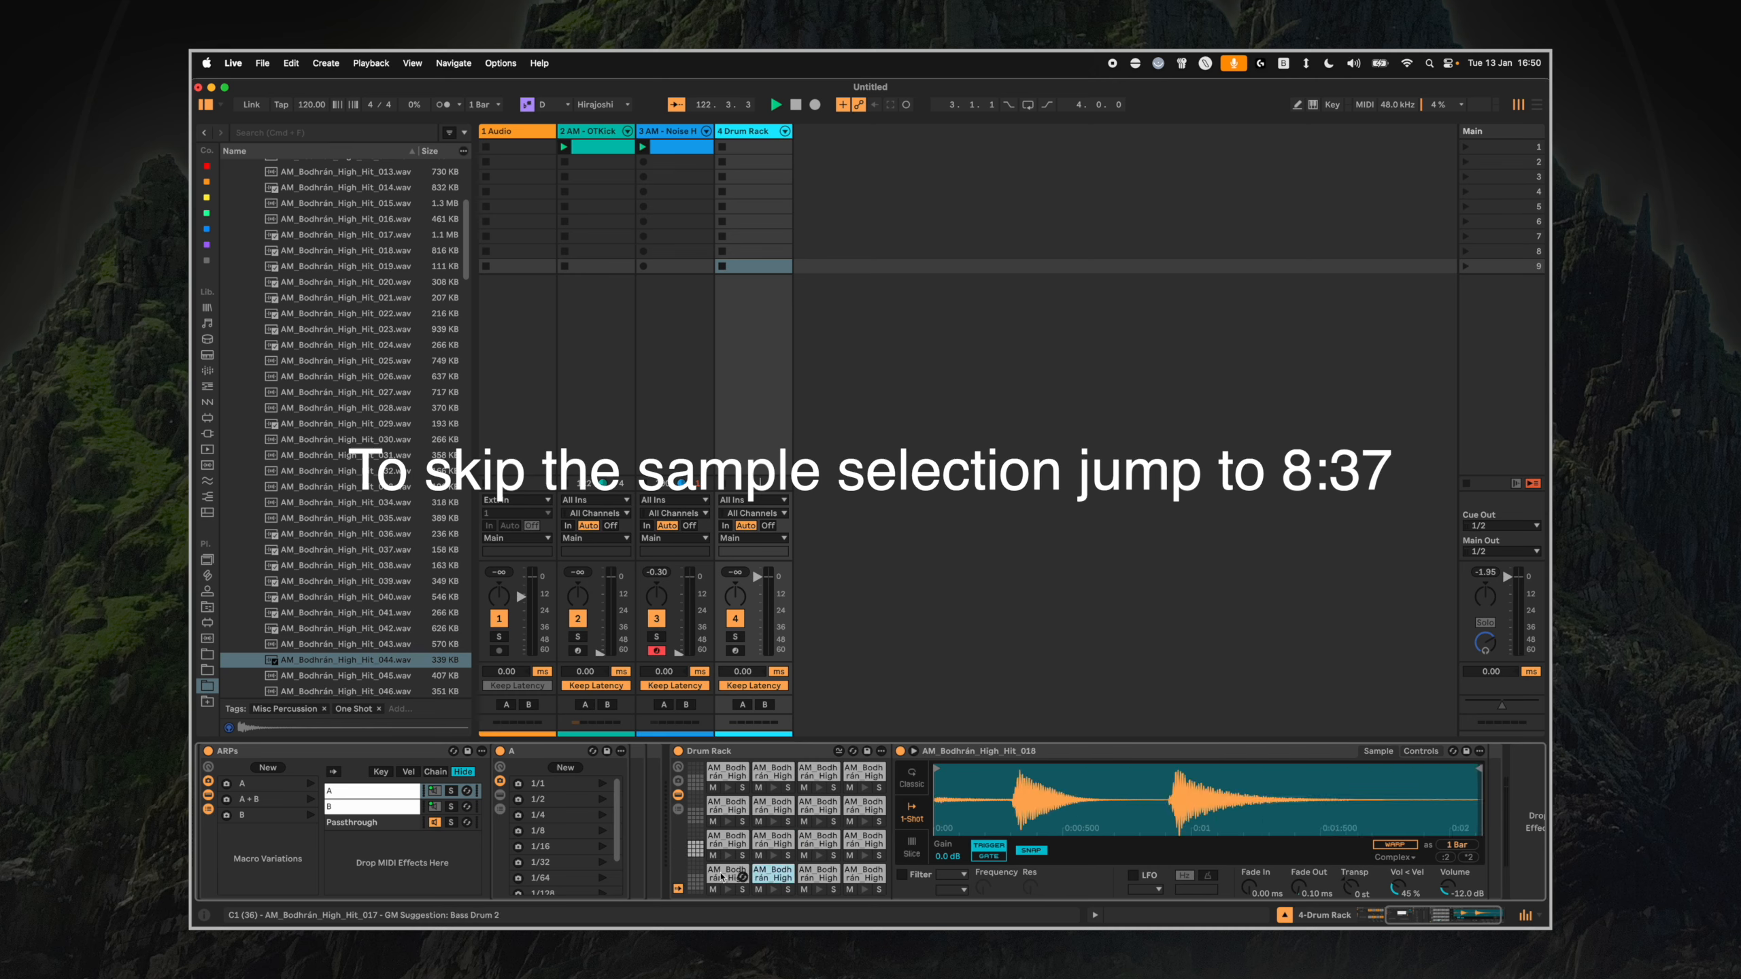
{"action": "left_click", "coordinate": [726, 878]}
{"action": "left_click", "coordinate": [775, 877]}
{"action": "mouse_move", "coordinate": [1479, 769]}
{"action": "left_mouse_down"}
{"action": "mouse_move", "coordinate": [1013, 780]}
{"action": "mouse_move", "coordinate": [1484, 755]}
{"action": "left_mouse_up"}
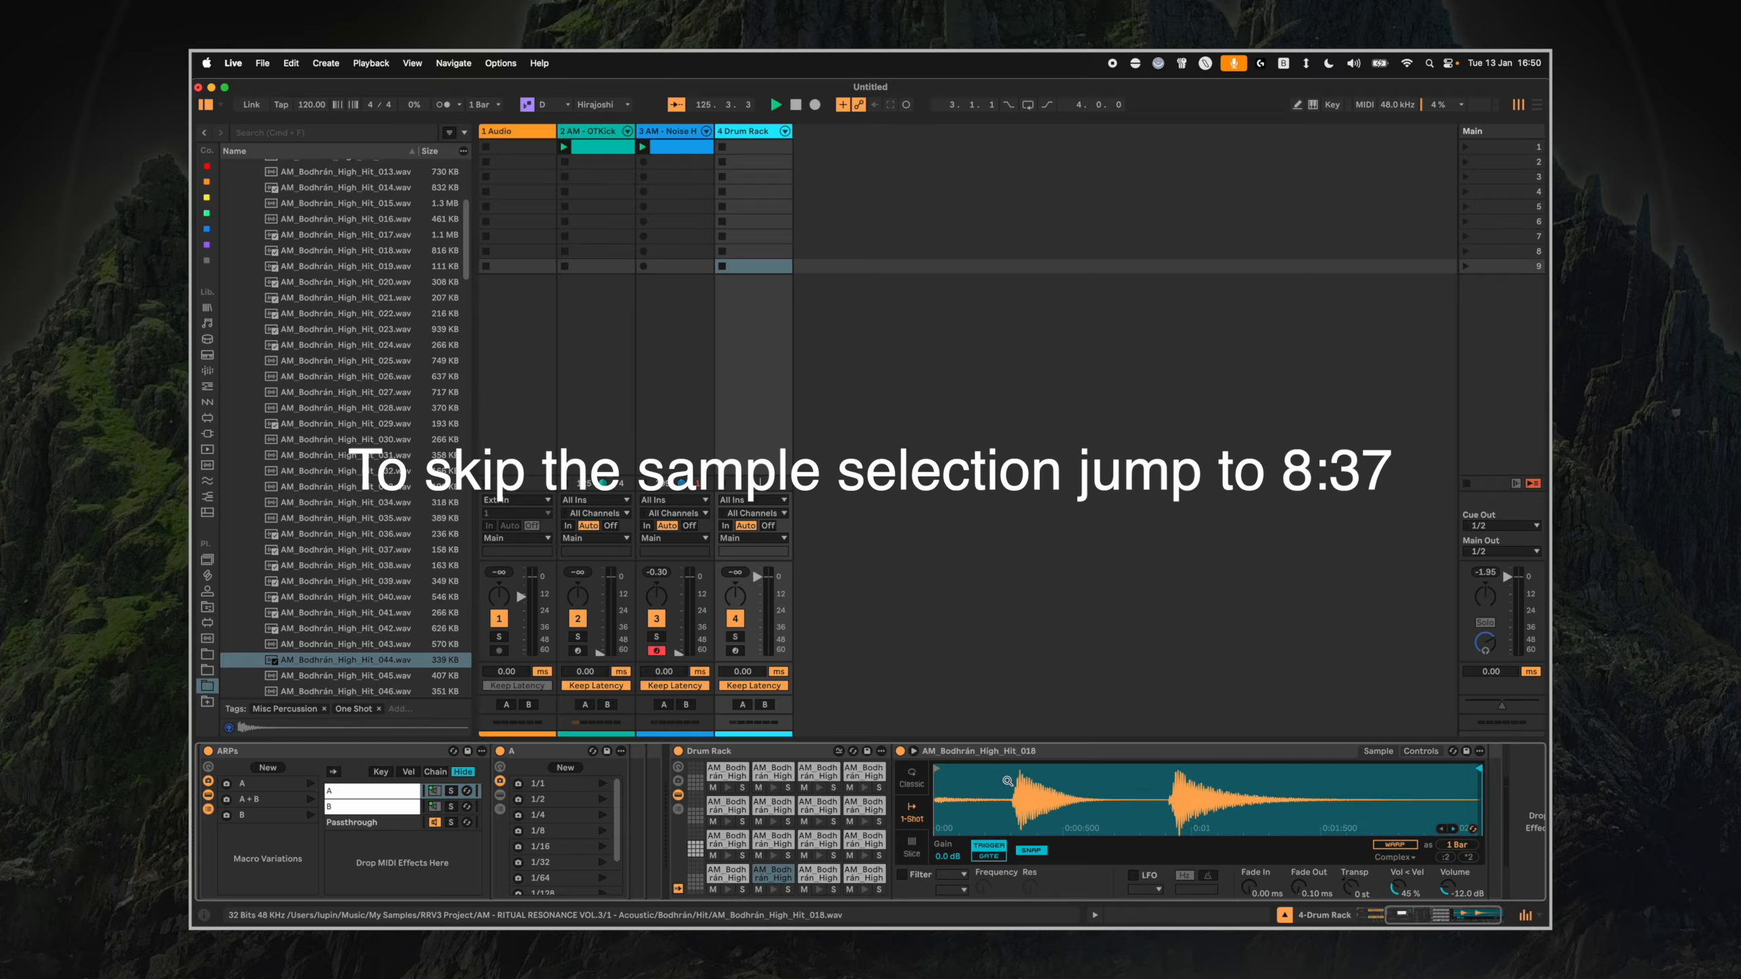
{"action": "mouse_move", "coordinate": [937, 768]}
{"action": "left_mouse_down"}
{"action": "mouse_move", "coordinate": [1167, 747]}
{"action": "mouse_move", "coordinate": [1152, 769]}
{"action": "left_mouse_up"}
{"action": "scroll", "coordinate": [1174, 776], "scroll_direction": "up", "scroll_amount": 5}
{"action": "scroll", "coordinate": [1165, 789], "scroll_direction": "down", "scroll_amount": 5}
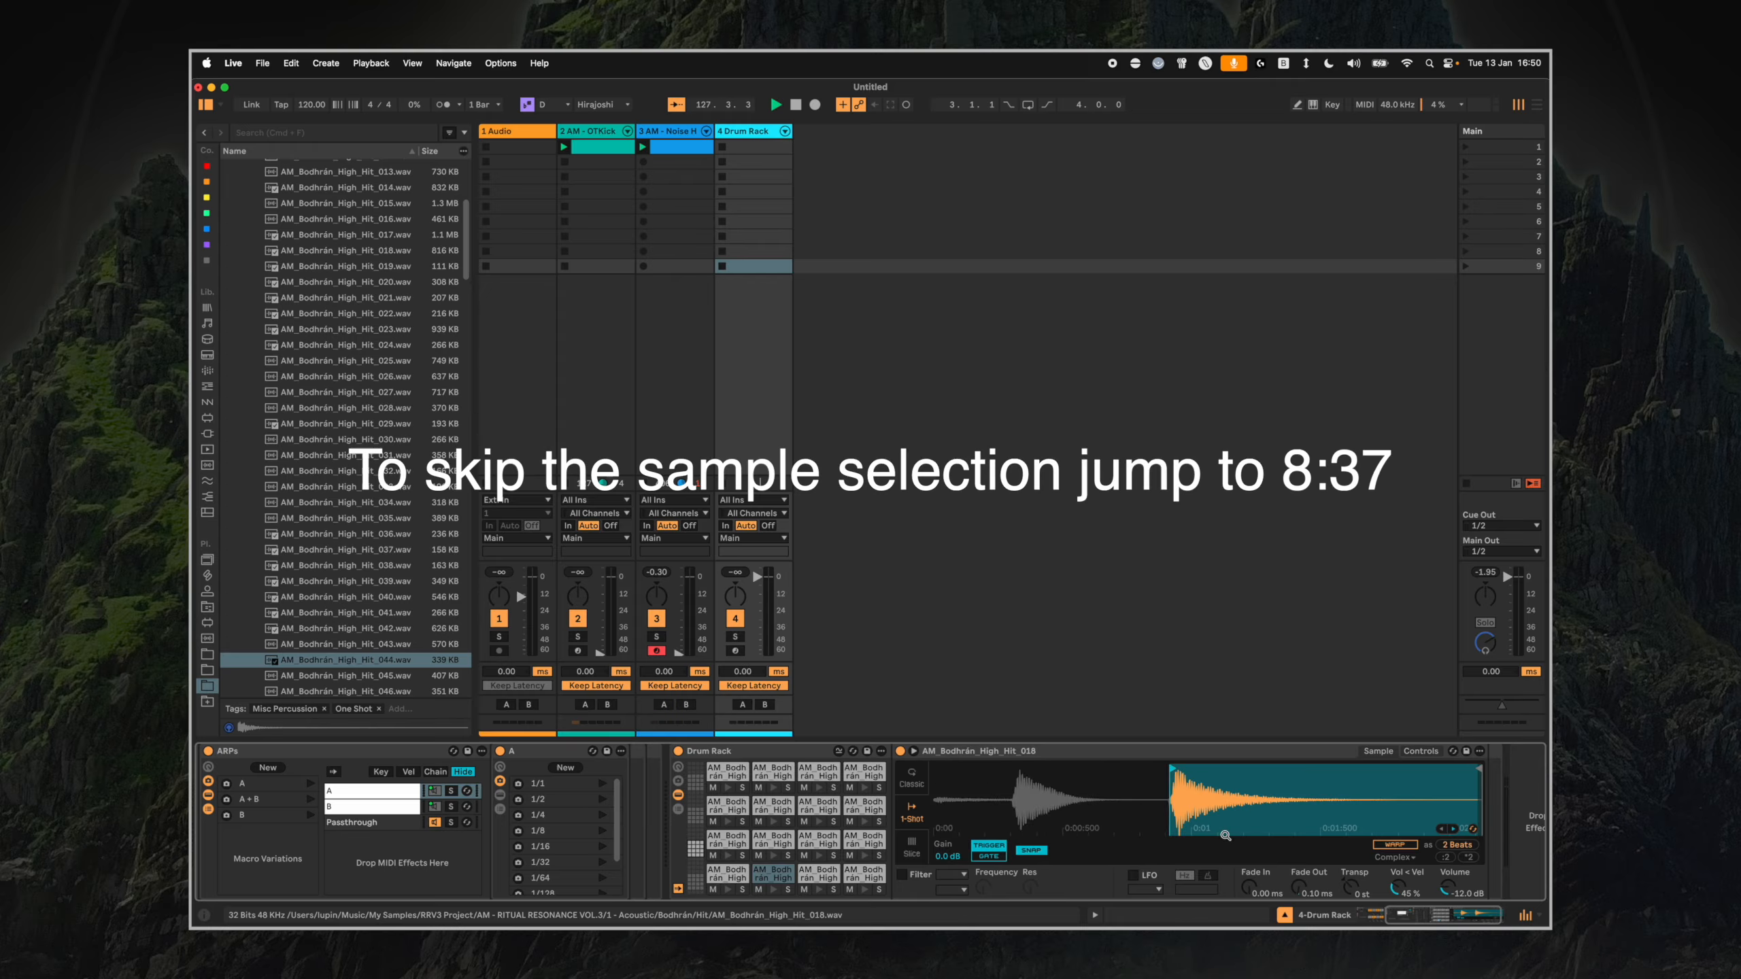
Replace the sample on the C1 pad with AM_Bodhrán_High_Hit_045.wav.
{"action": "left_click", "coordinate": [727, 874]}
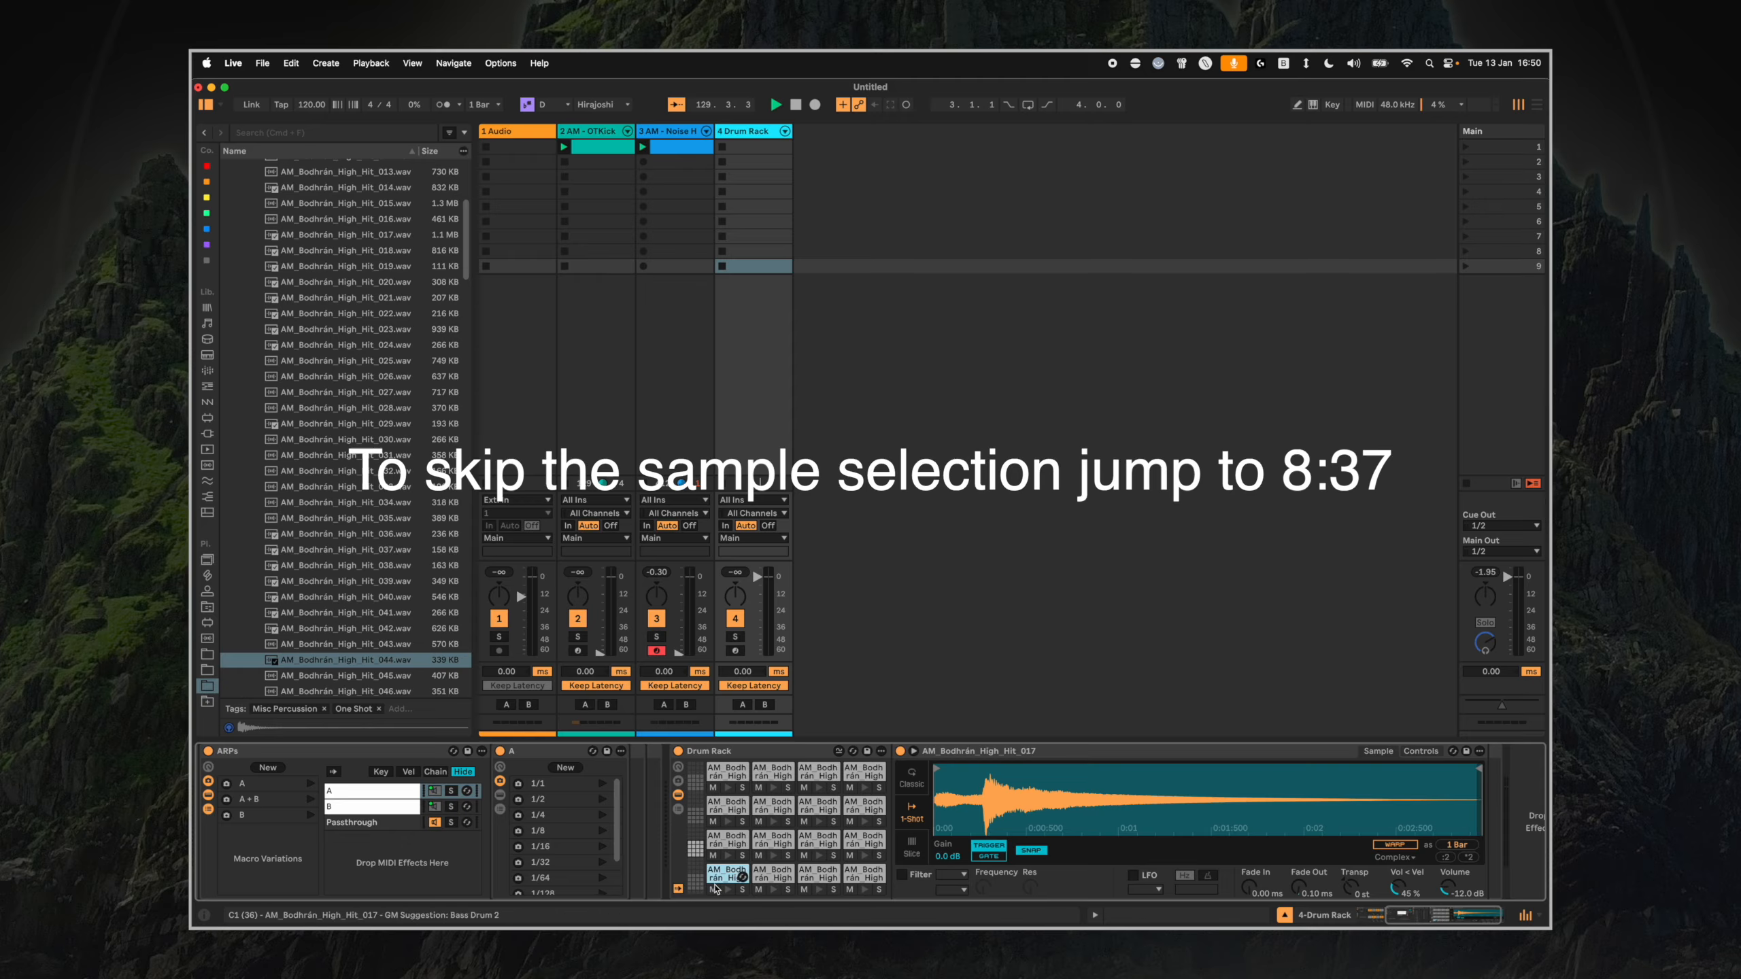
{"action": "left_click", "coordinate": [347, 665]}
{"action": "left_click_drag", "start_coordinate": [350, 673], "coordinate": [721, 879]}
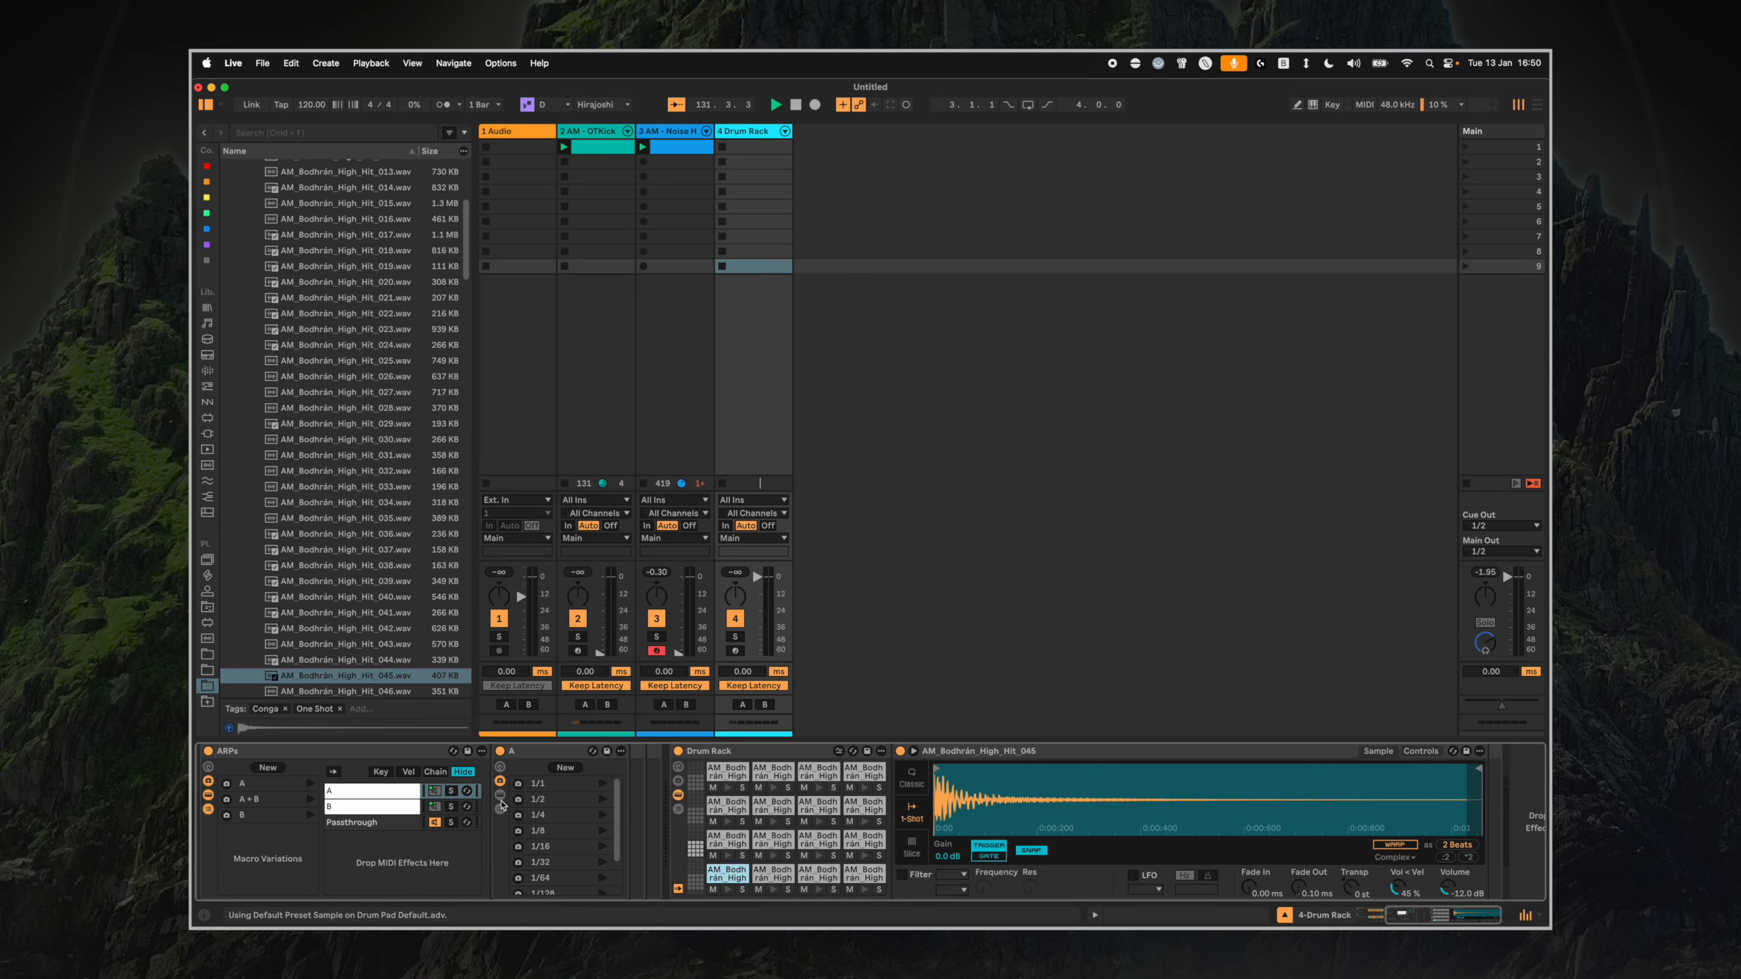
Select chain B in the ARPs rack and recall its 1/16 rate variation.
{"action": "scroll", "coordinate": [727, 790], "scroll_direction": "left", "scroll_amount": 5}
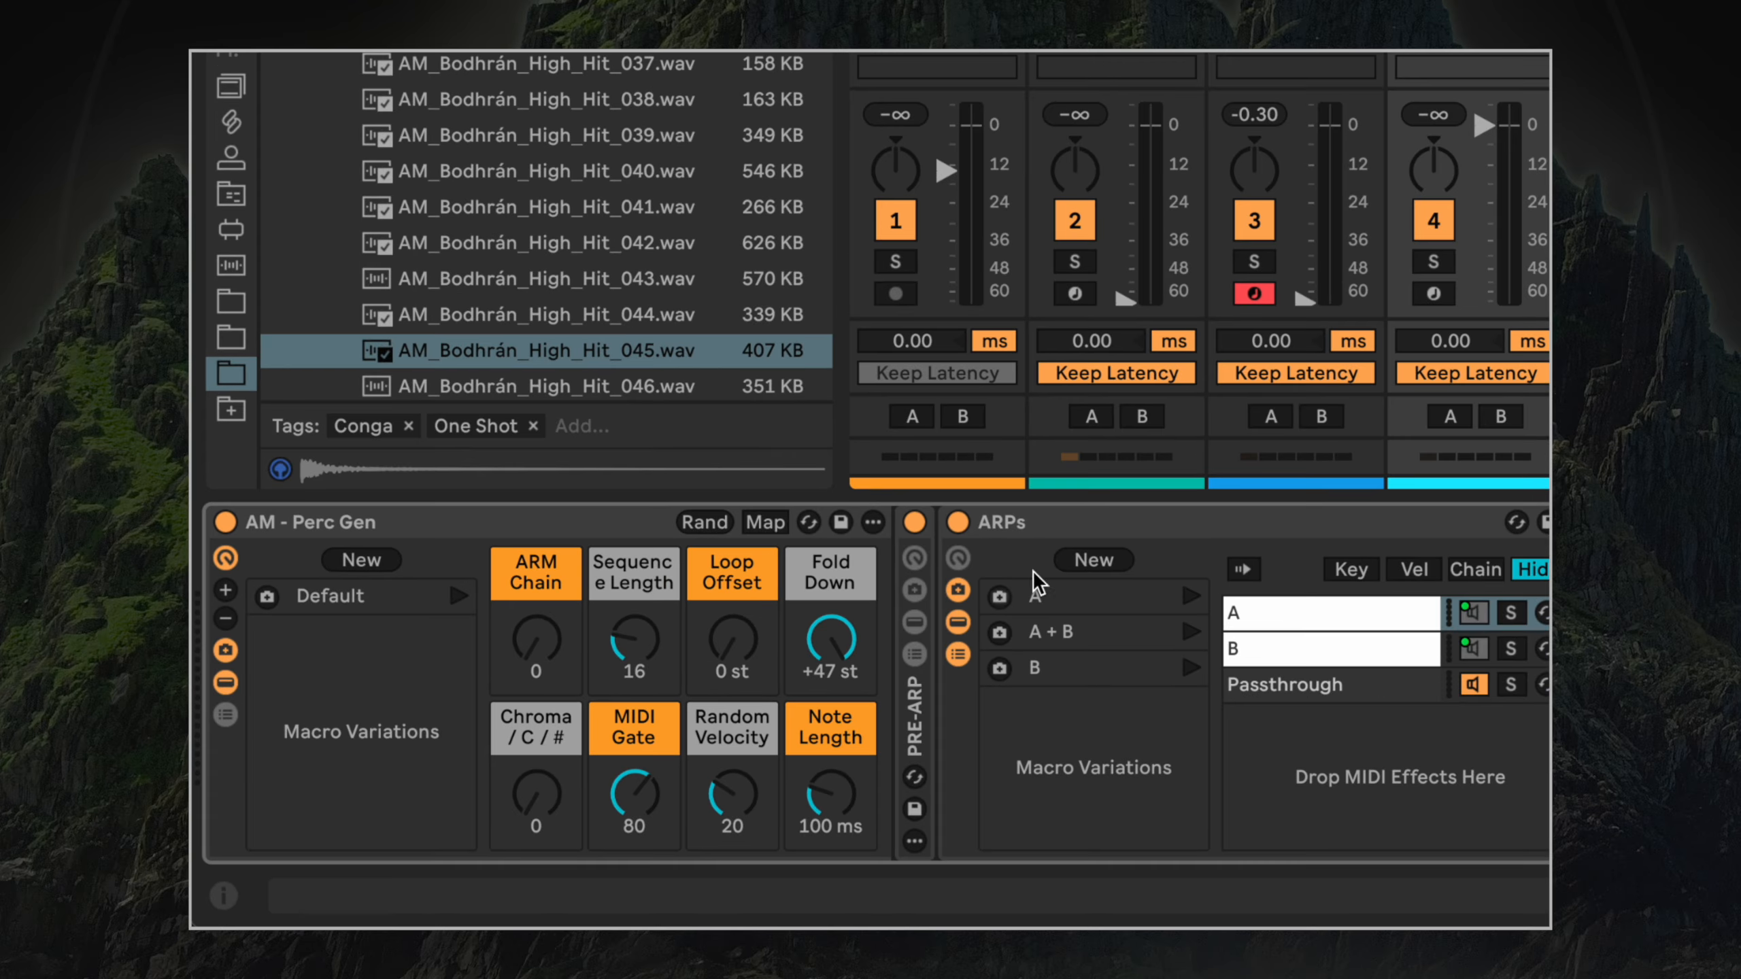
{"action": "left_click", "coordinate": [1064, 535]}
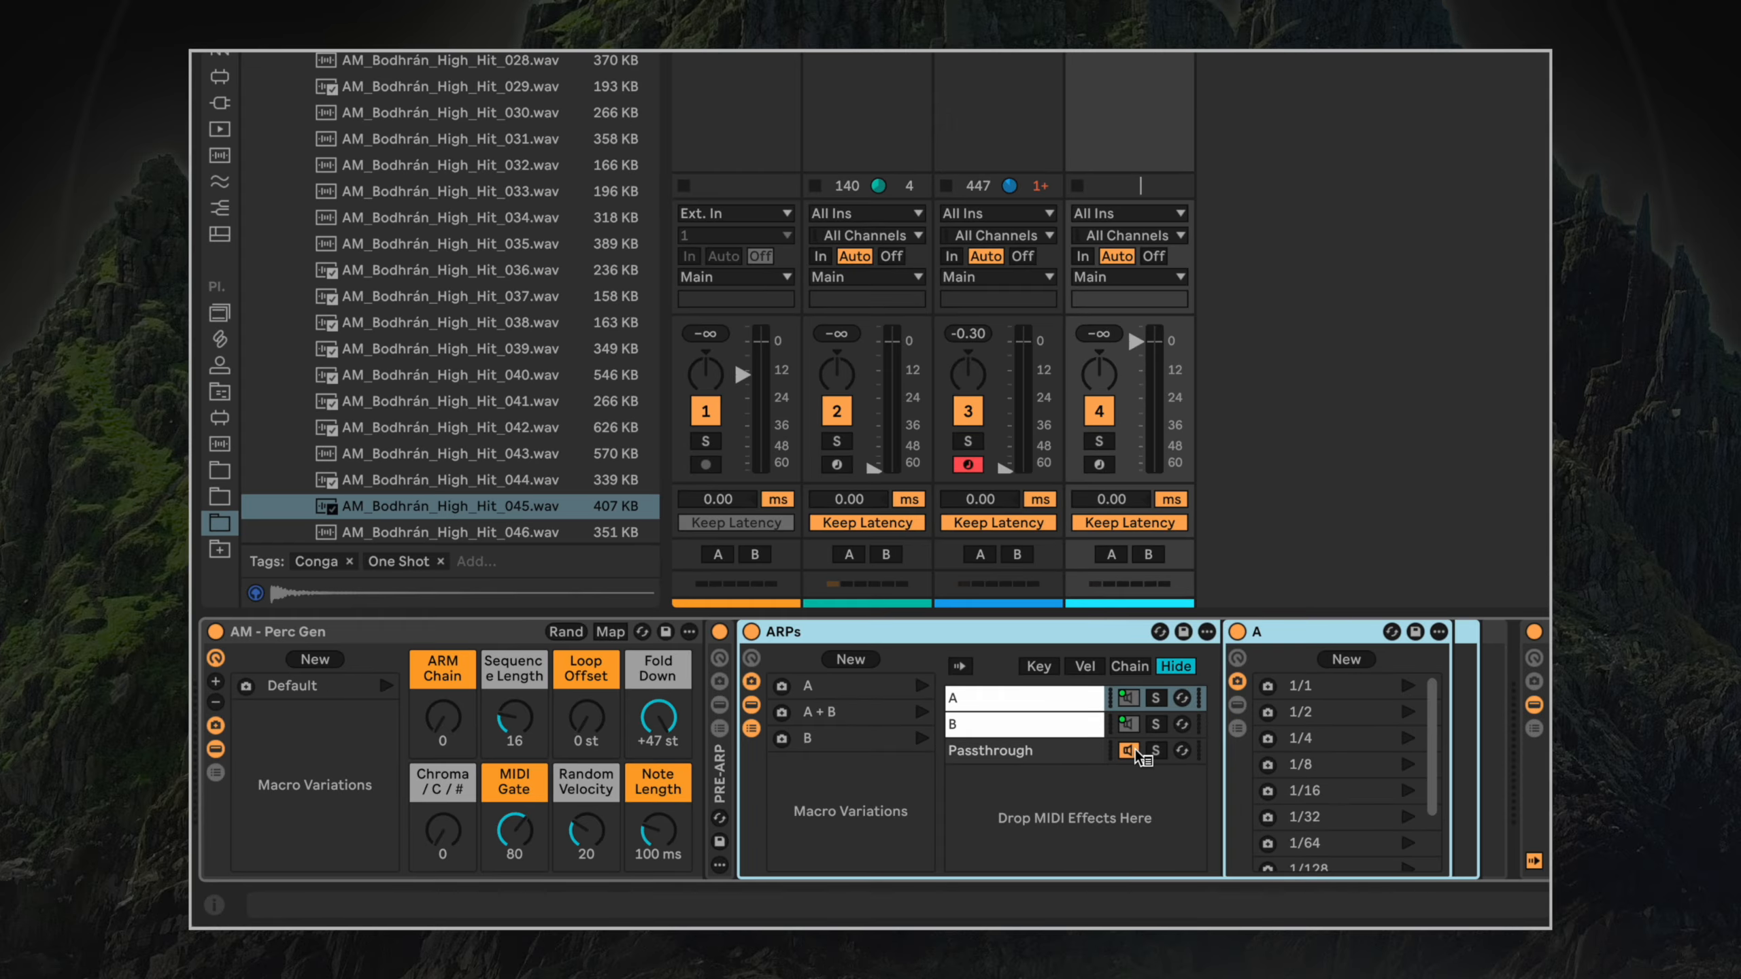
{"action": "left_click", "coordinate": [1117, 704]}
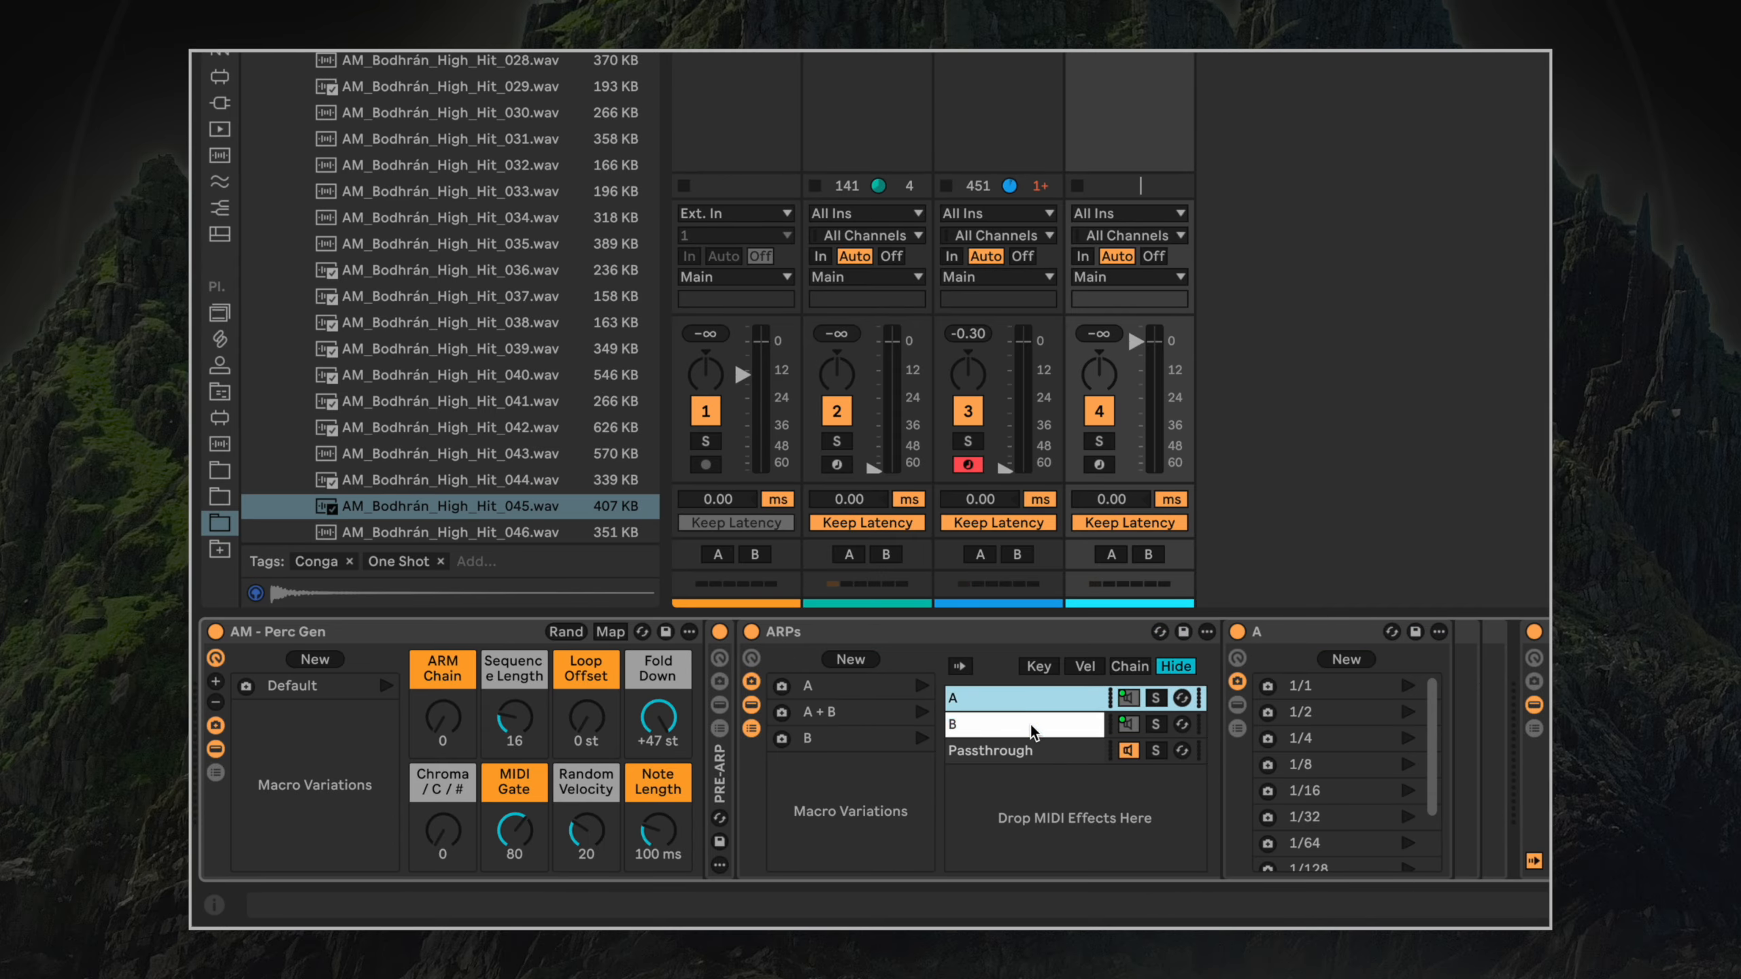
{"action": "scroll", "coordinate": [1360, 754], "scroll_direction": "down", "scroll_amount": 3}
{"action": "left_click", "coordinate": [1336, 740]}
{"action": "left_click", "coordinate": [1336, 732]}
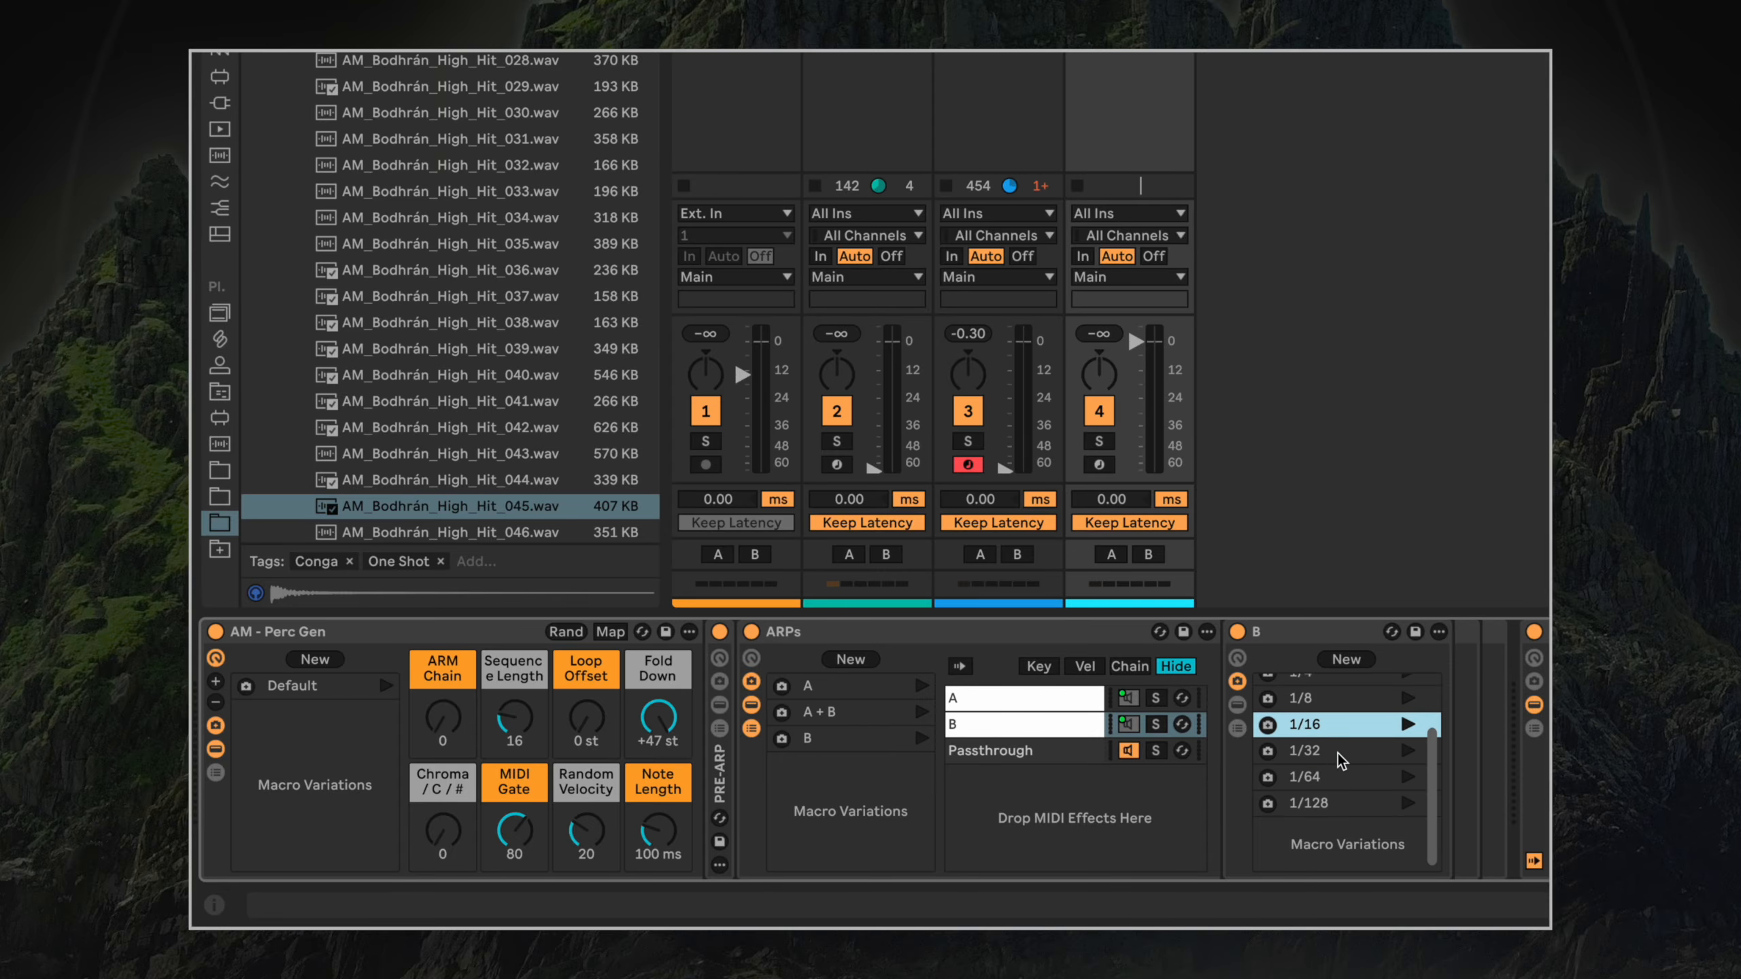
Recall the ARPs rack's variations A, A + B and B in turn, ending on A.
{"action": "key", "text": "ctrl+minus"}
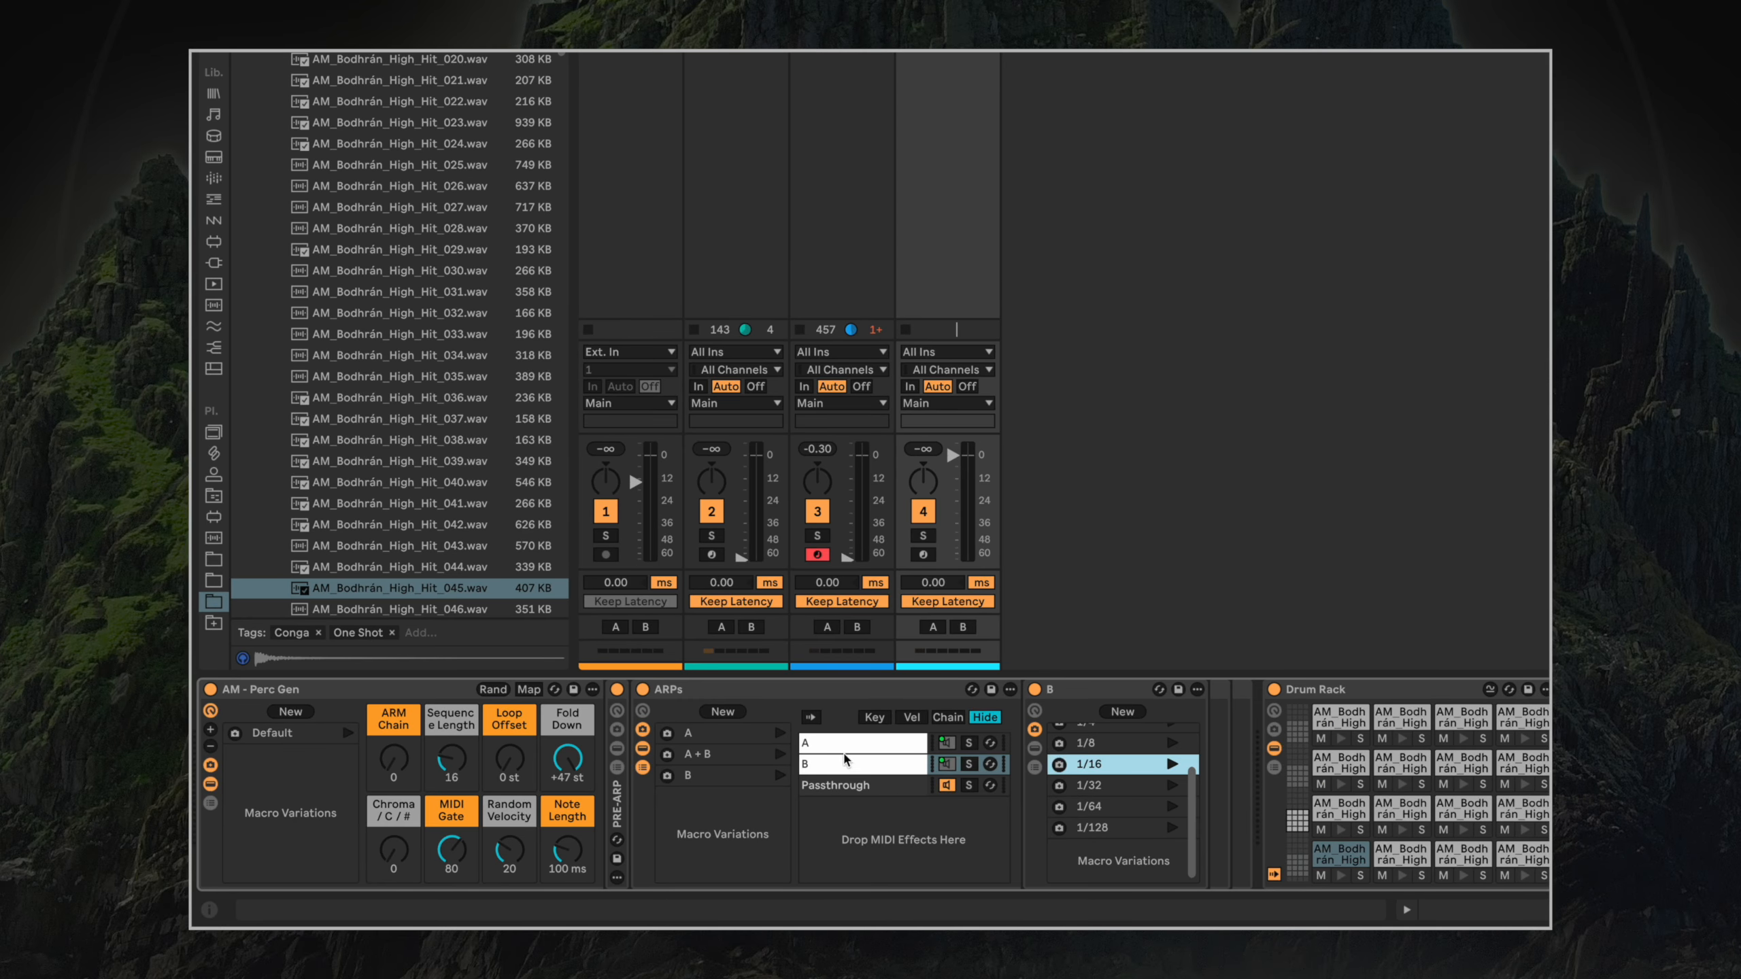
{"action": "key", "text": "ctrl+plus"}
{"action": "left_click", "coordinate": [710, 740]}
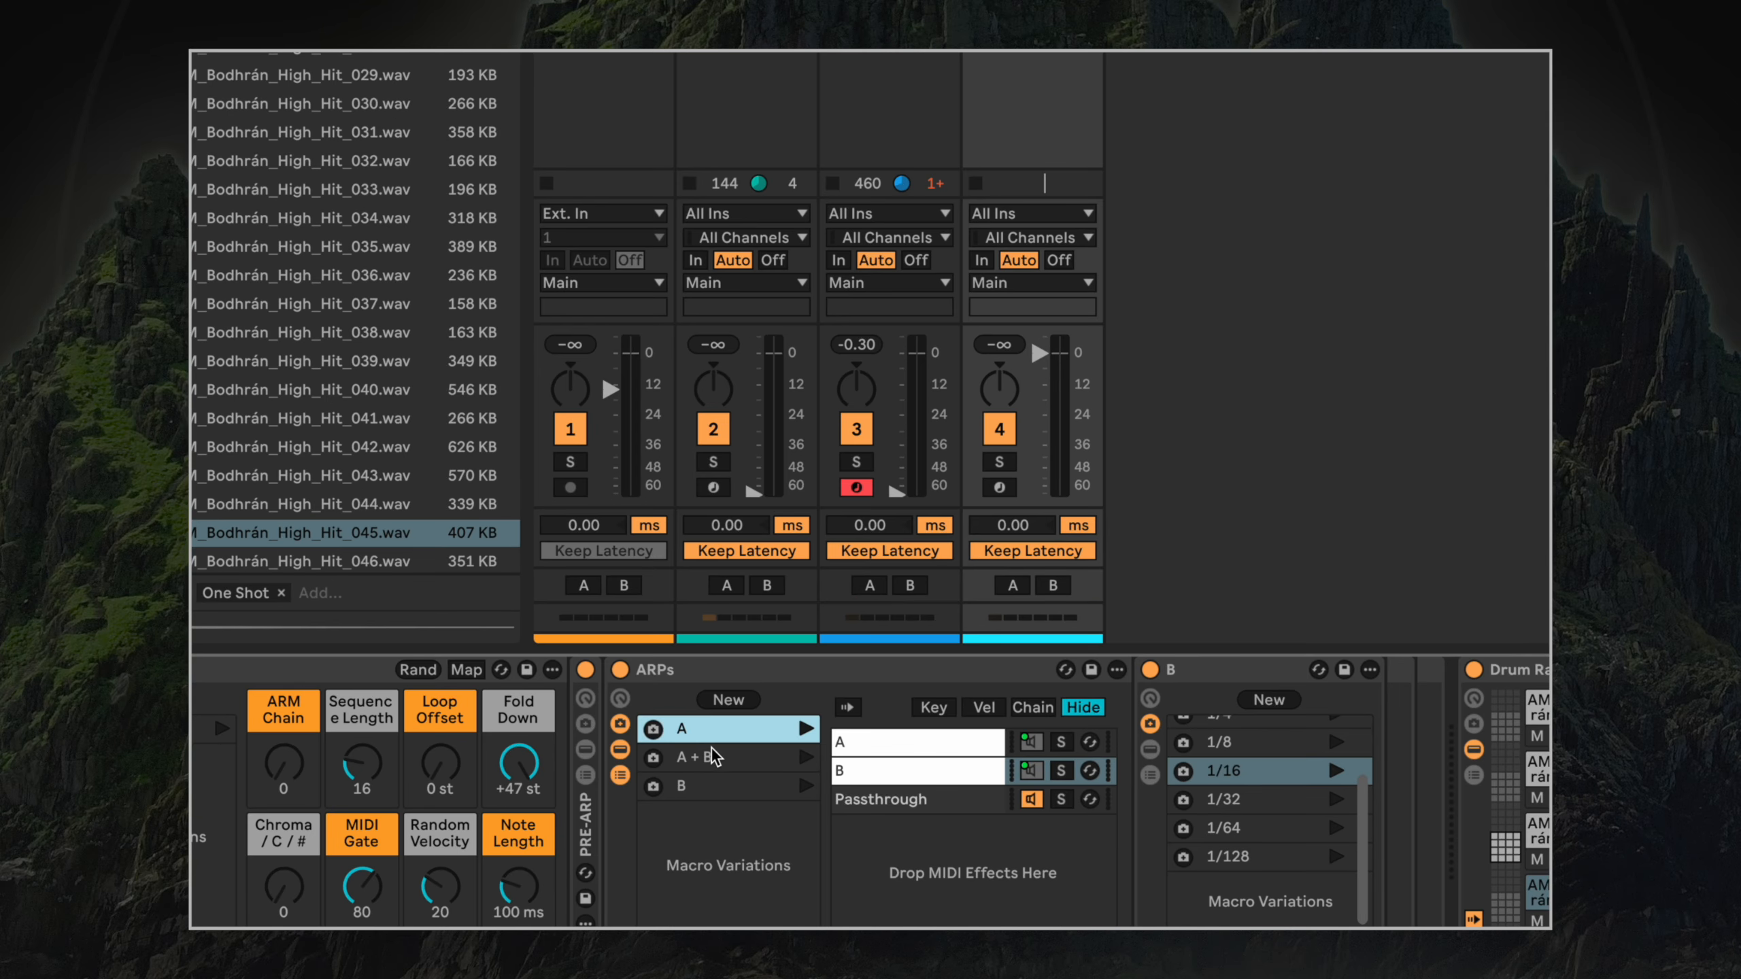
{"action": "key", "text": "ctrl+plus"}
{"action": "left_click", "coordinate": [891, 692]}
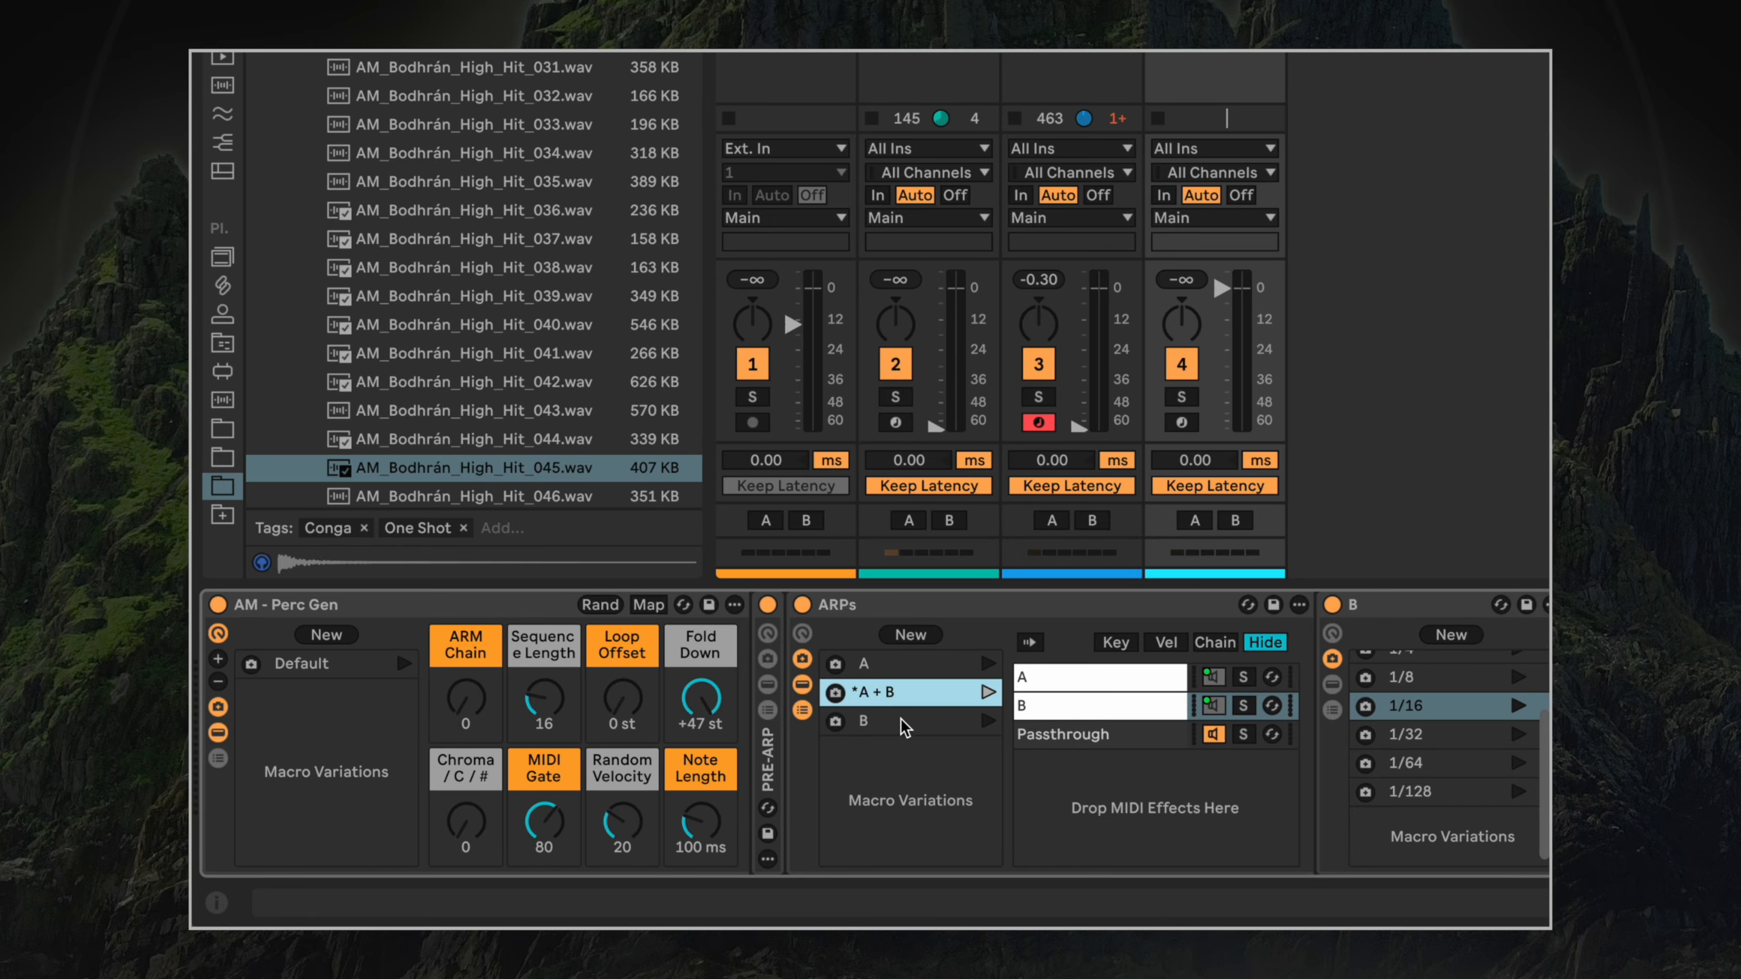
{"action": "left_click", "coordinate": [892, 662]}
{"action": "left_click", "coordinate": [900, 720]}
{"action": "left_click", "coordinate": [892, 695]}
{"action": "key", "text": "ctrl+minus"}
{"action": "left_click", "coordinate": [685, 735]}
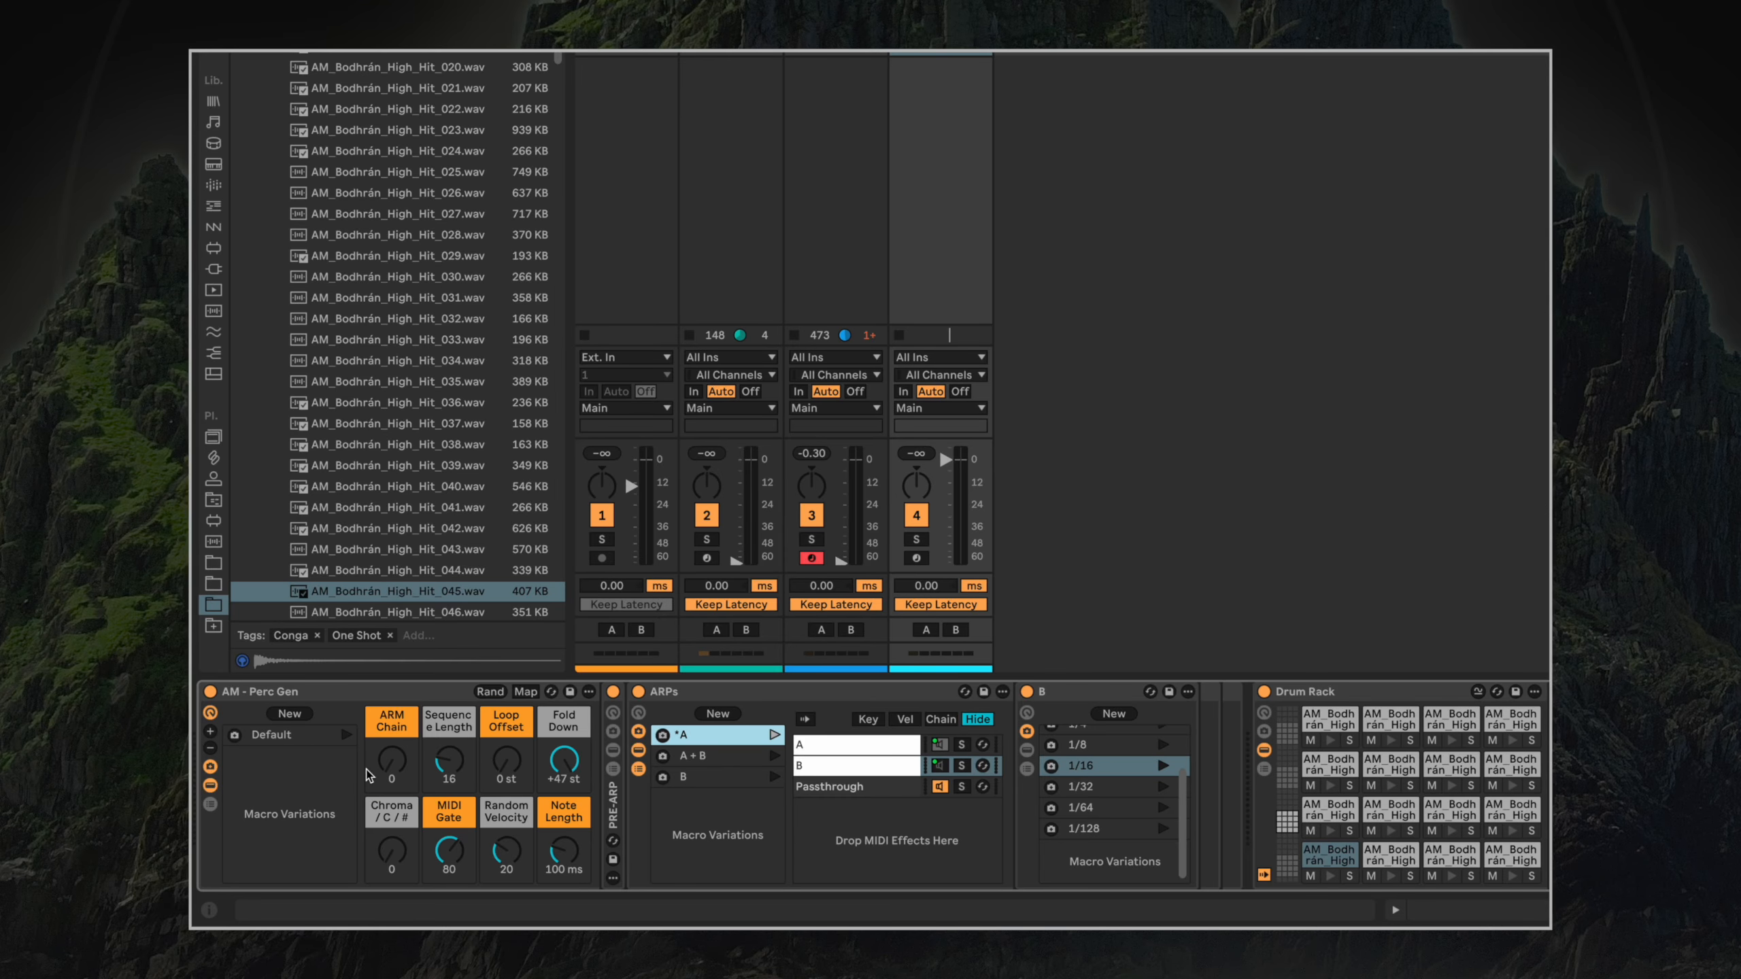
{"action": "left_click", "coordinate": [390, 761]}
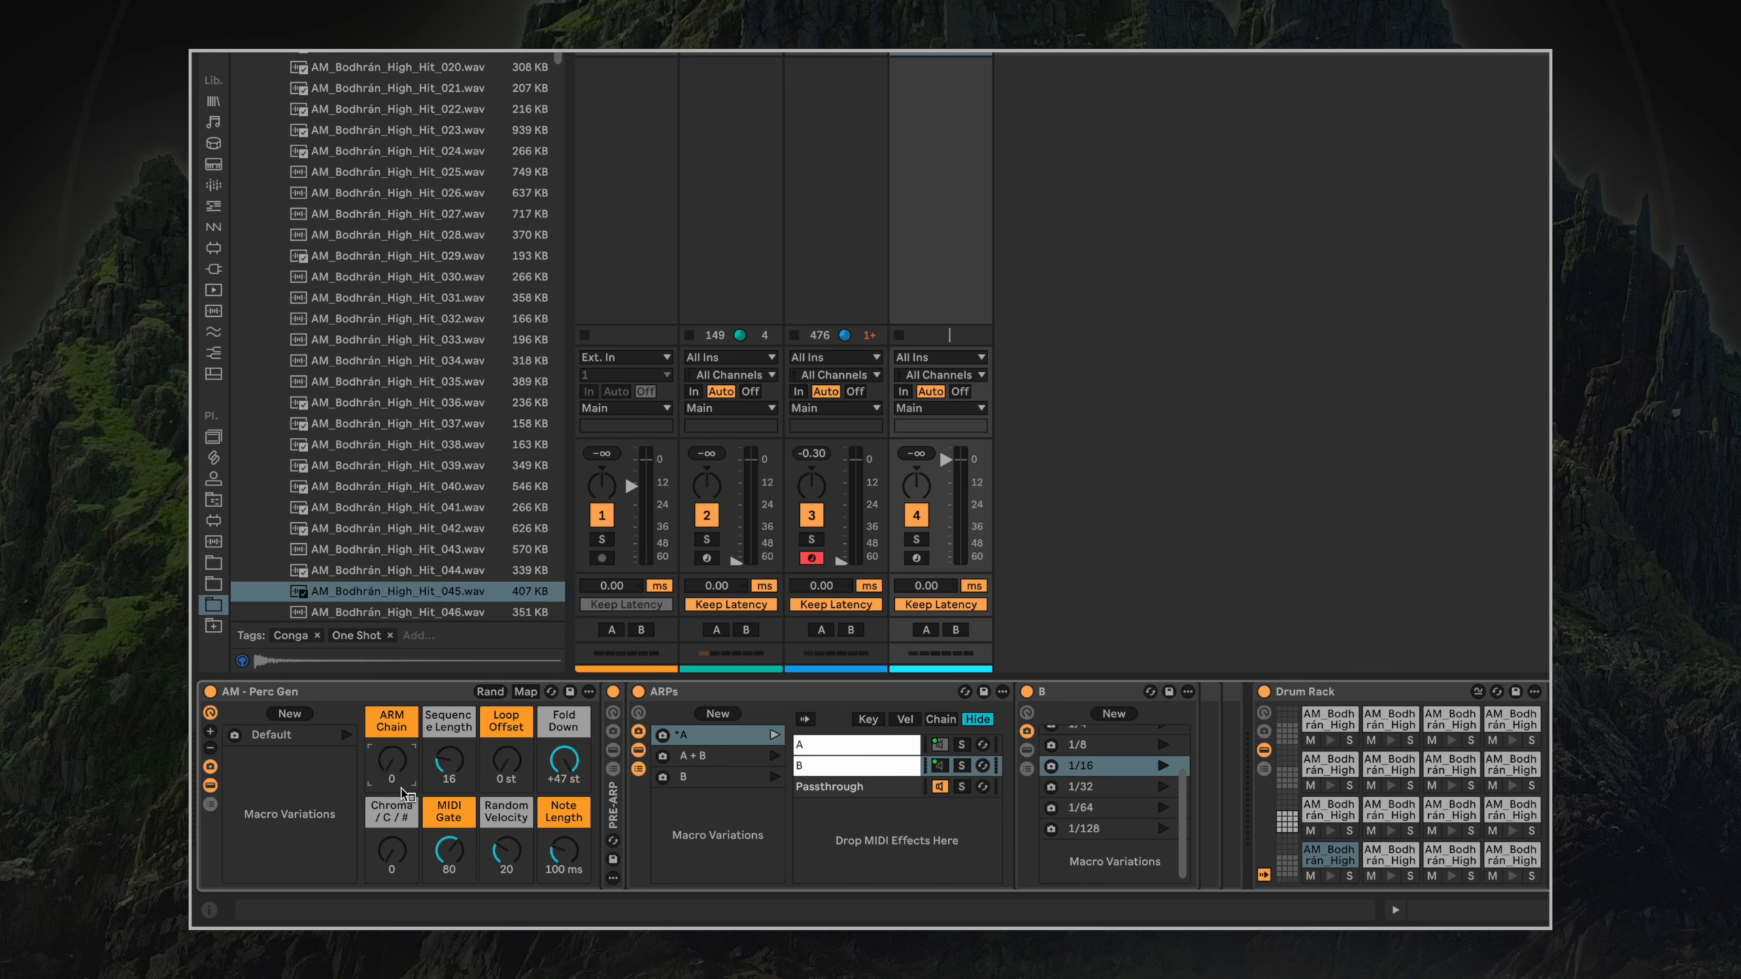
{"action": "left_click_drag", "start_coordinate": [391, 761], "coordinate": [391, 729]}
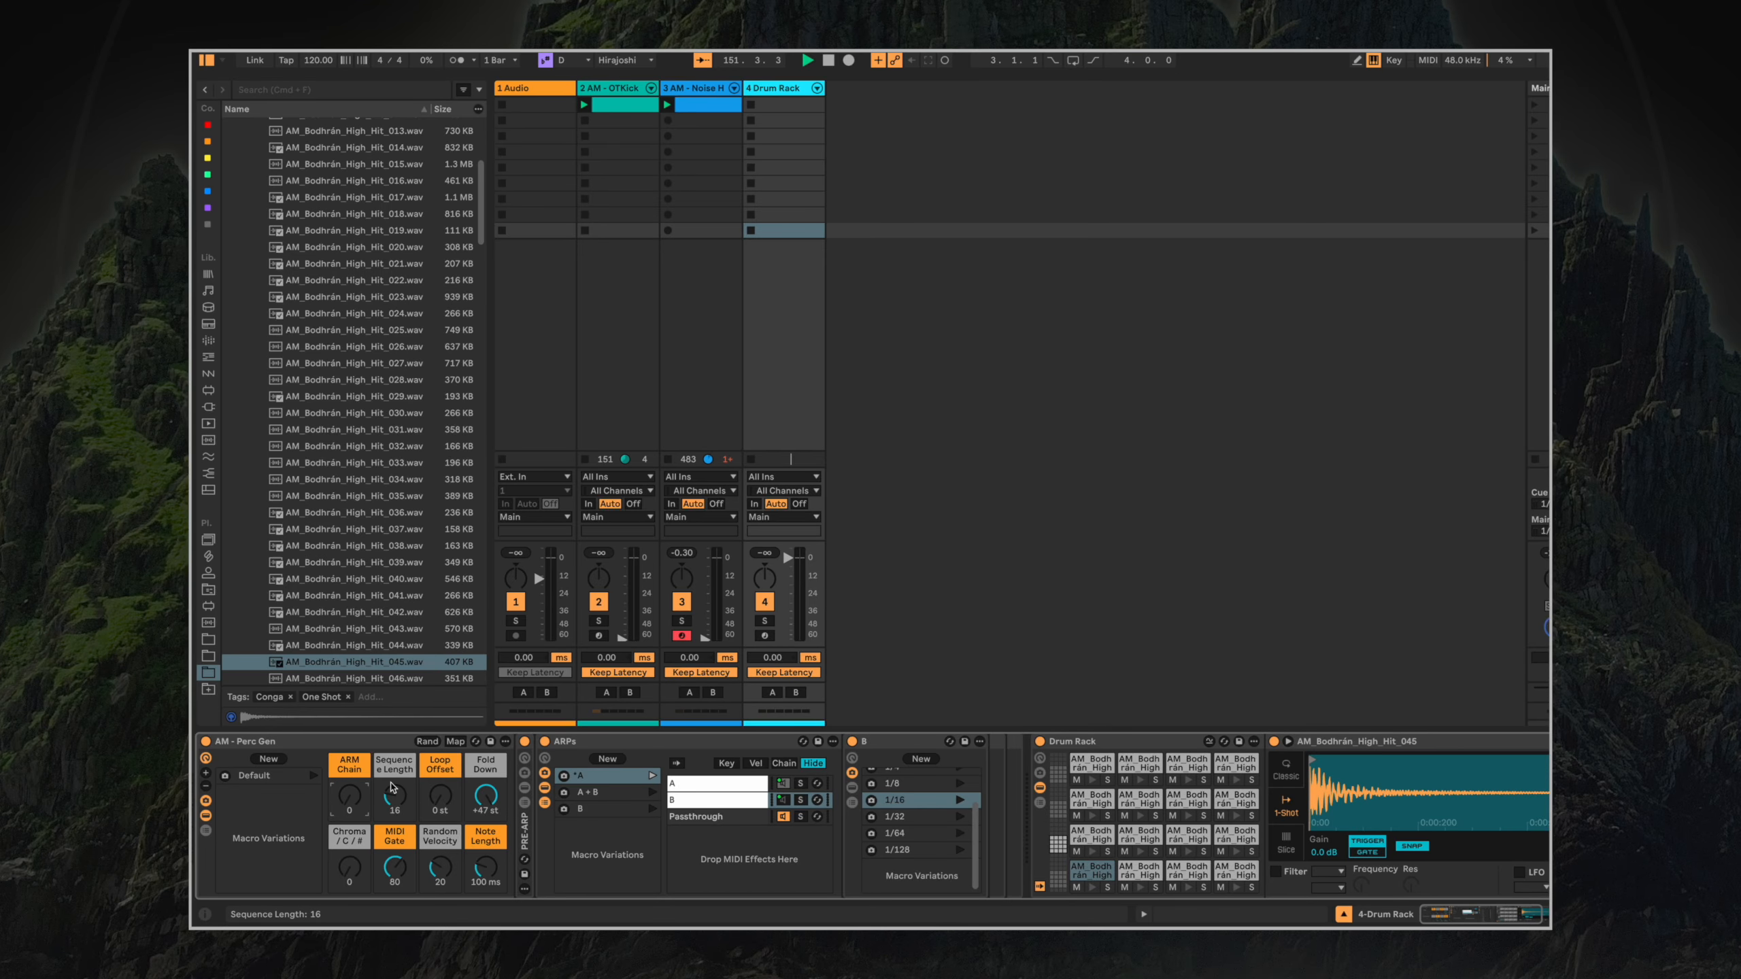
Arm the Drum Rack track and play it from the computer keyboard in octave C1 to D2, lowering its volume slightly.
{"action": "left_click", "coordinate": [765, 636]}
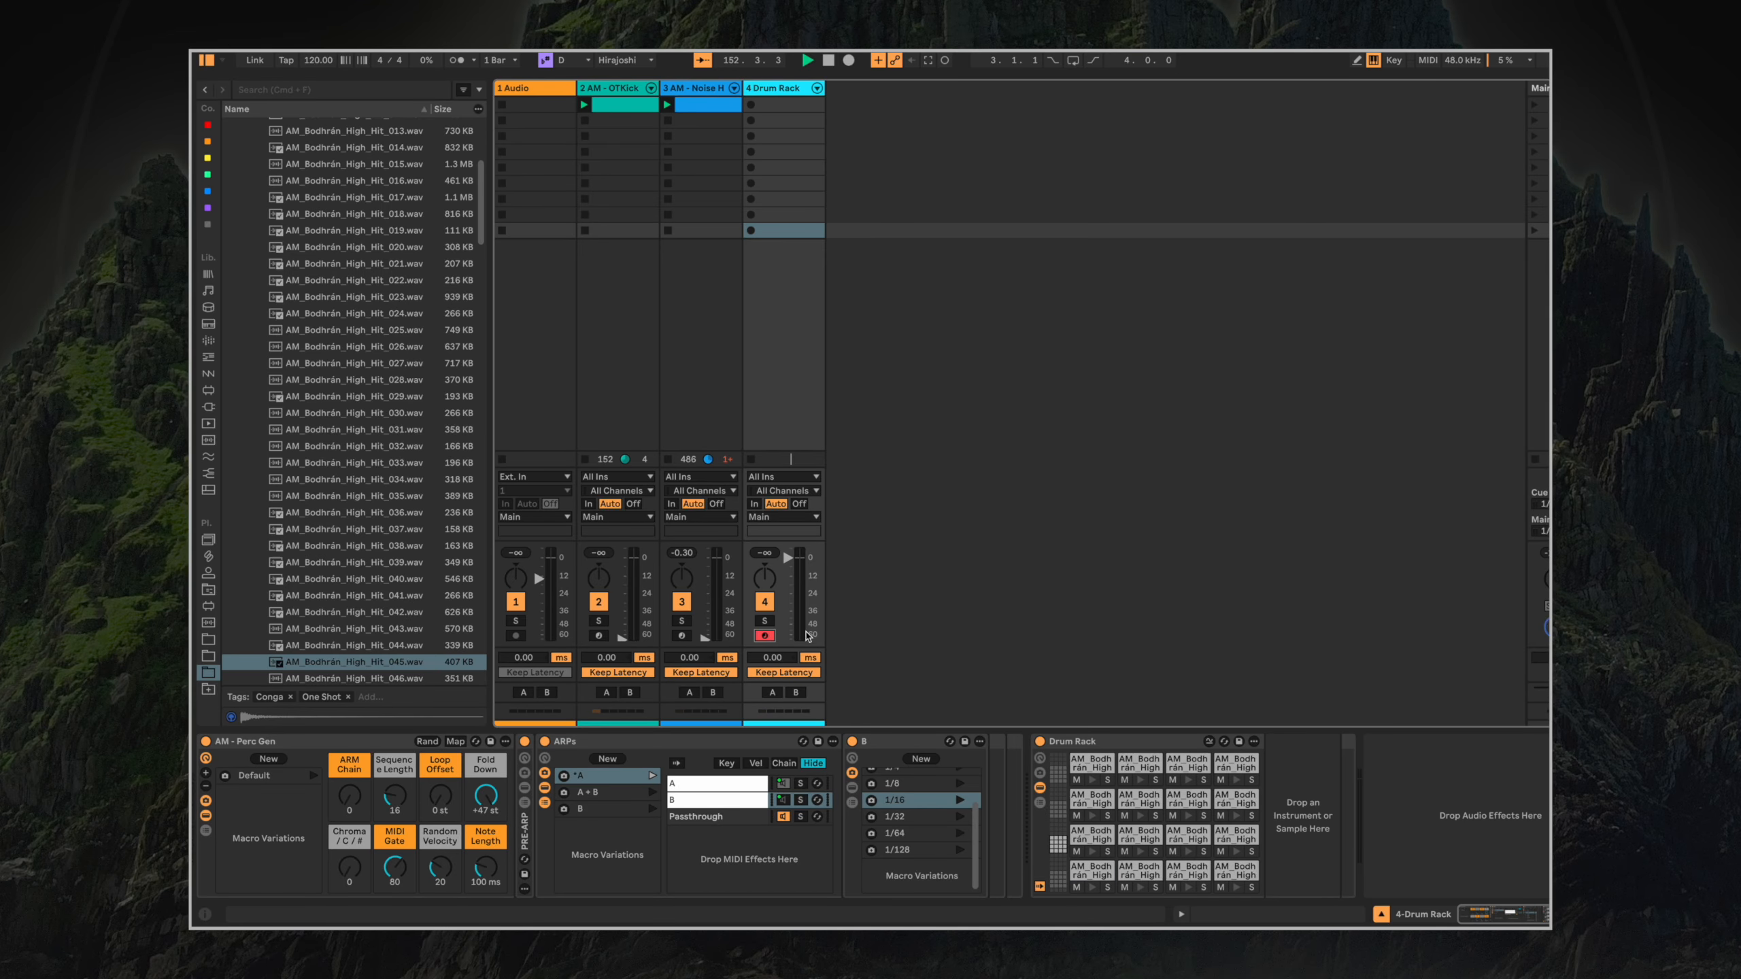
{"action": "key", "text": "z"}
{"action": "key", "text": "z"}
{"action": "key", "text": "a"}
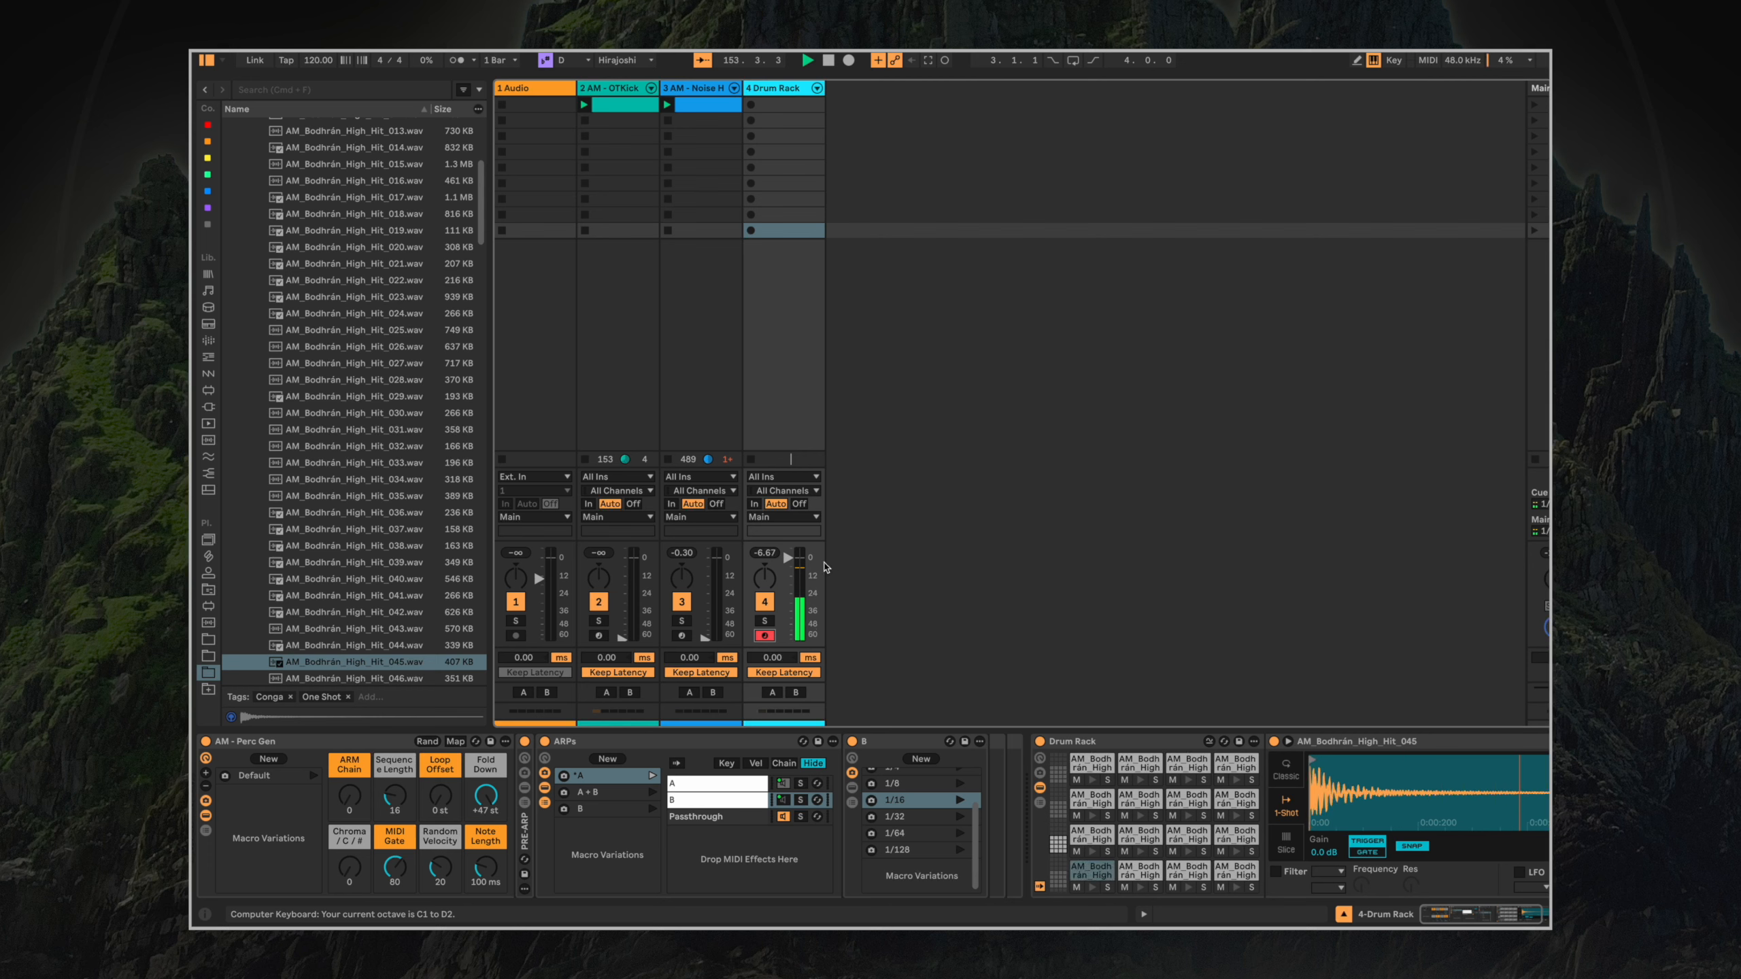
{"action": "mouse_move", "coordinate": [800, 562]}
{"action": "left_mouse_down"}
{"action": "mouse_move", "coordinate": [800, 585]}
{"action": "mouse_move", "coordinate": [803, 565]}
{"action": "left_mouse_up"}
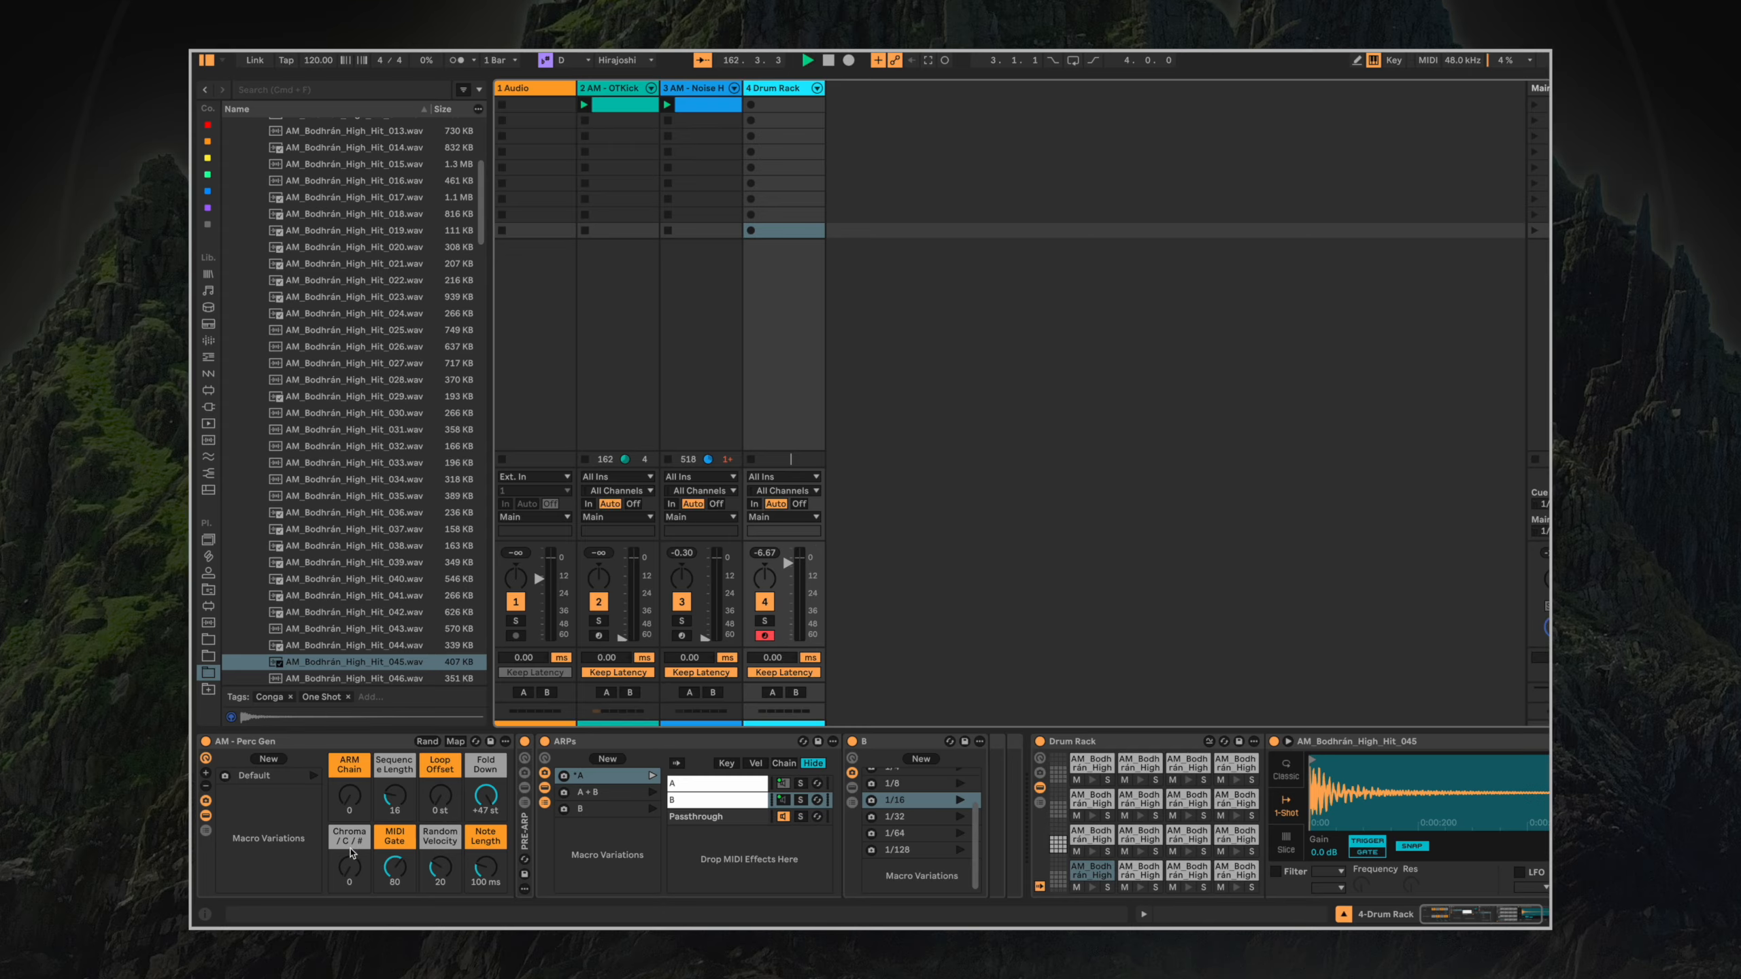
Set Perc Gen's ARM Chain macro to 1 and play the Drum Rack from the computer keyboard in octave C1 to D2.
{"action": "left_click_drag", "start_coordinate": [354, 794], "coordinate": [355, 741]}
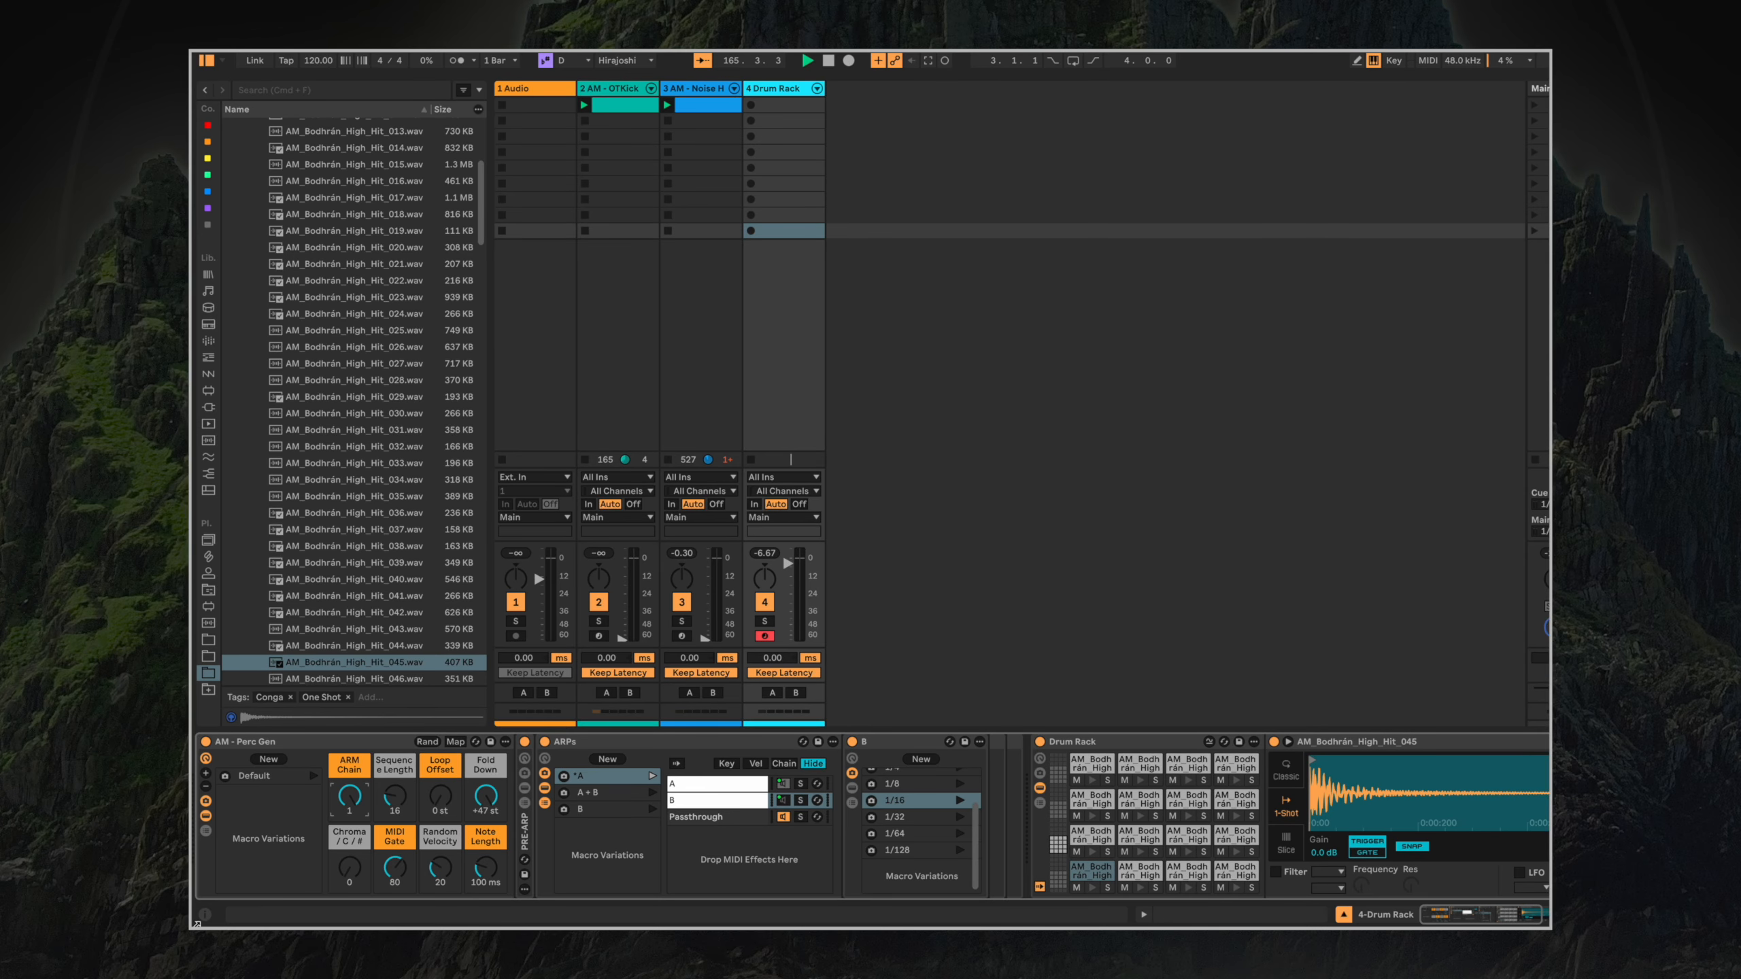
{"action": "left_click_drag", "start_coordinate": [350, 796], "coordinate": [349, 836]}
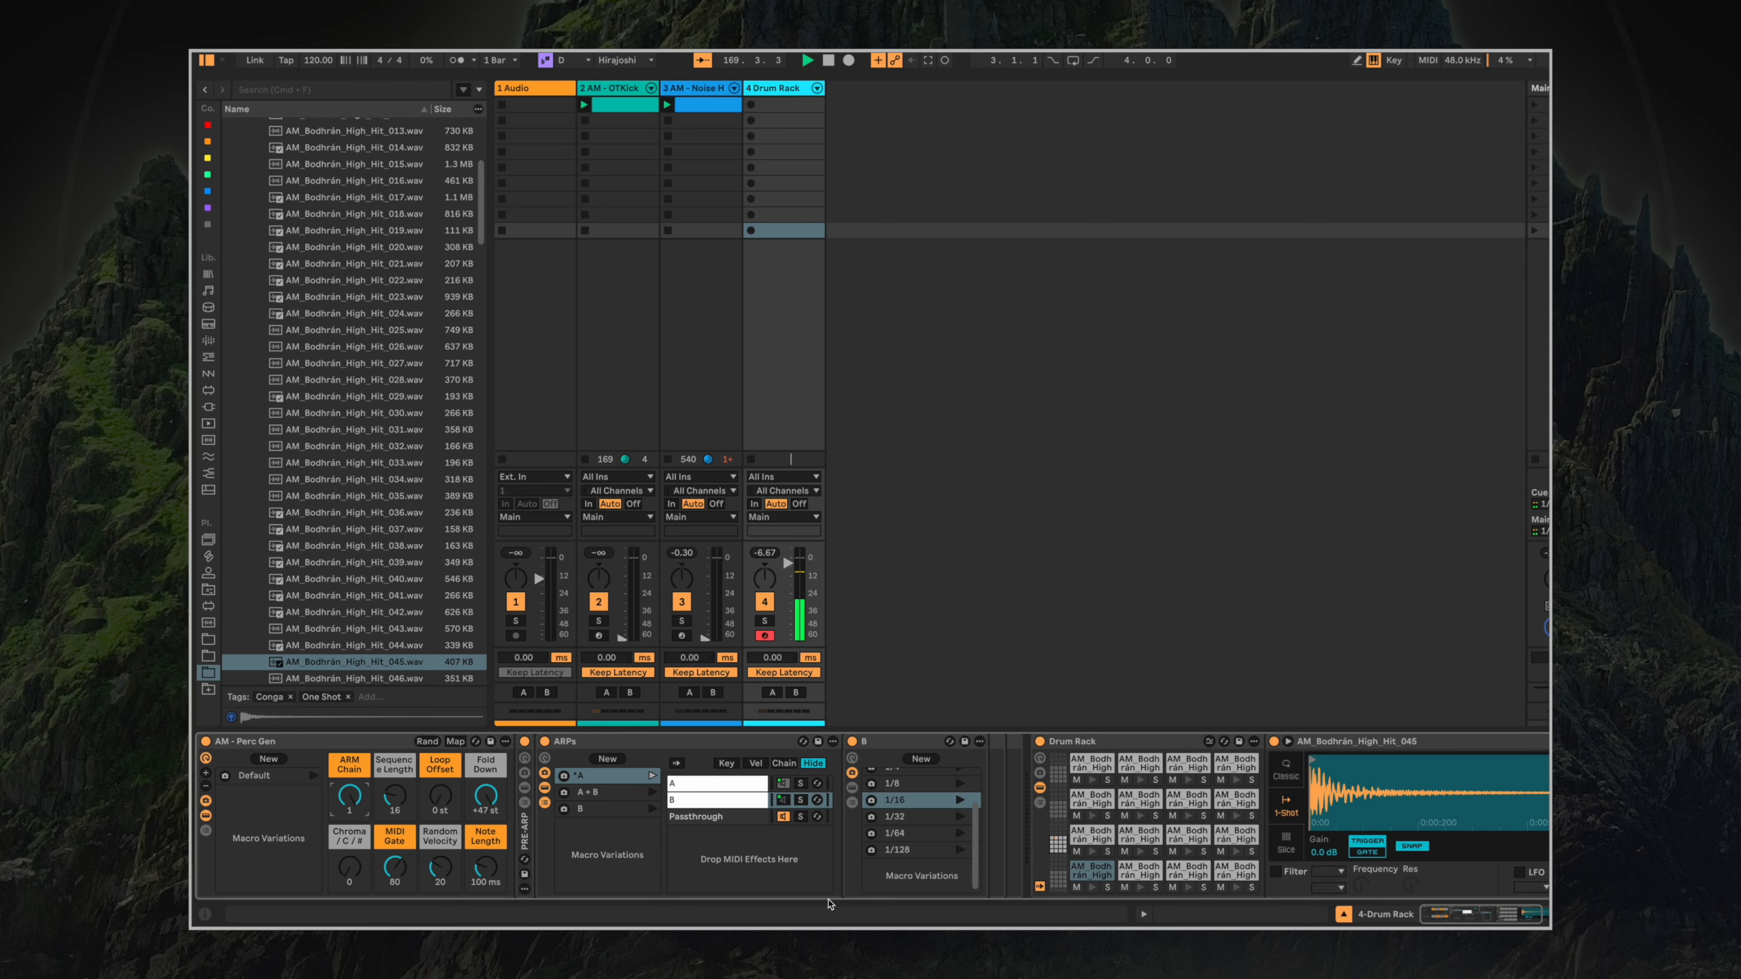
{"action": "key", "text": "z"}
{"action": "key", "text": "a"}
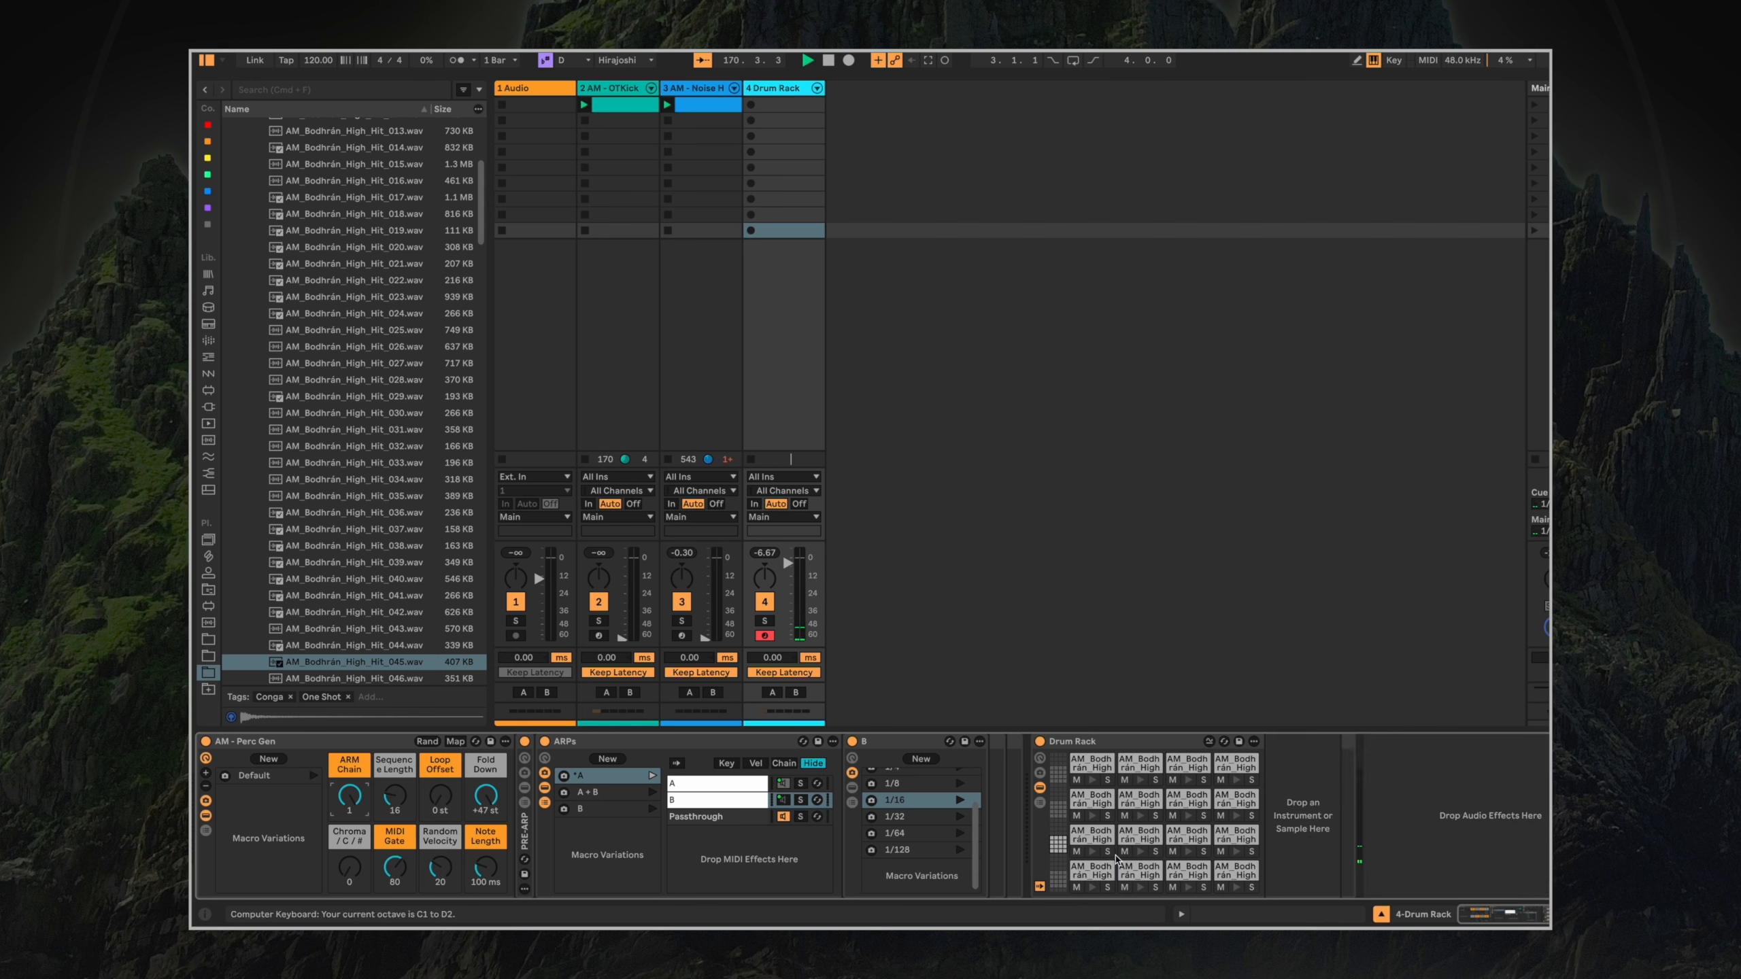
{"action": "key", "text": "x"}
{"action": "key", "text": "a"}
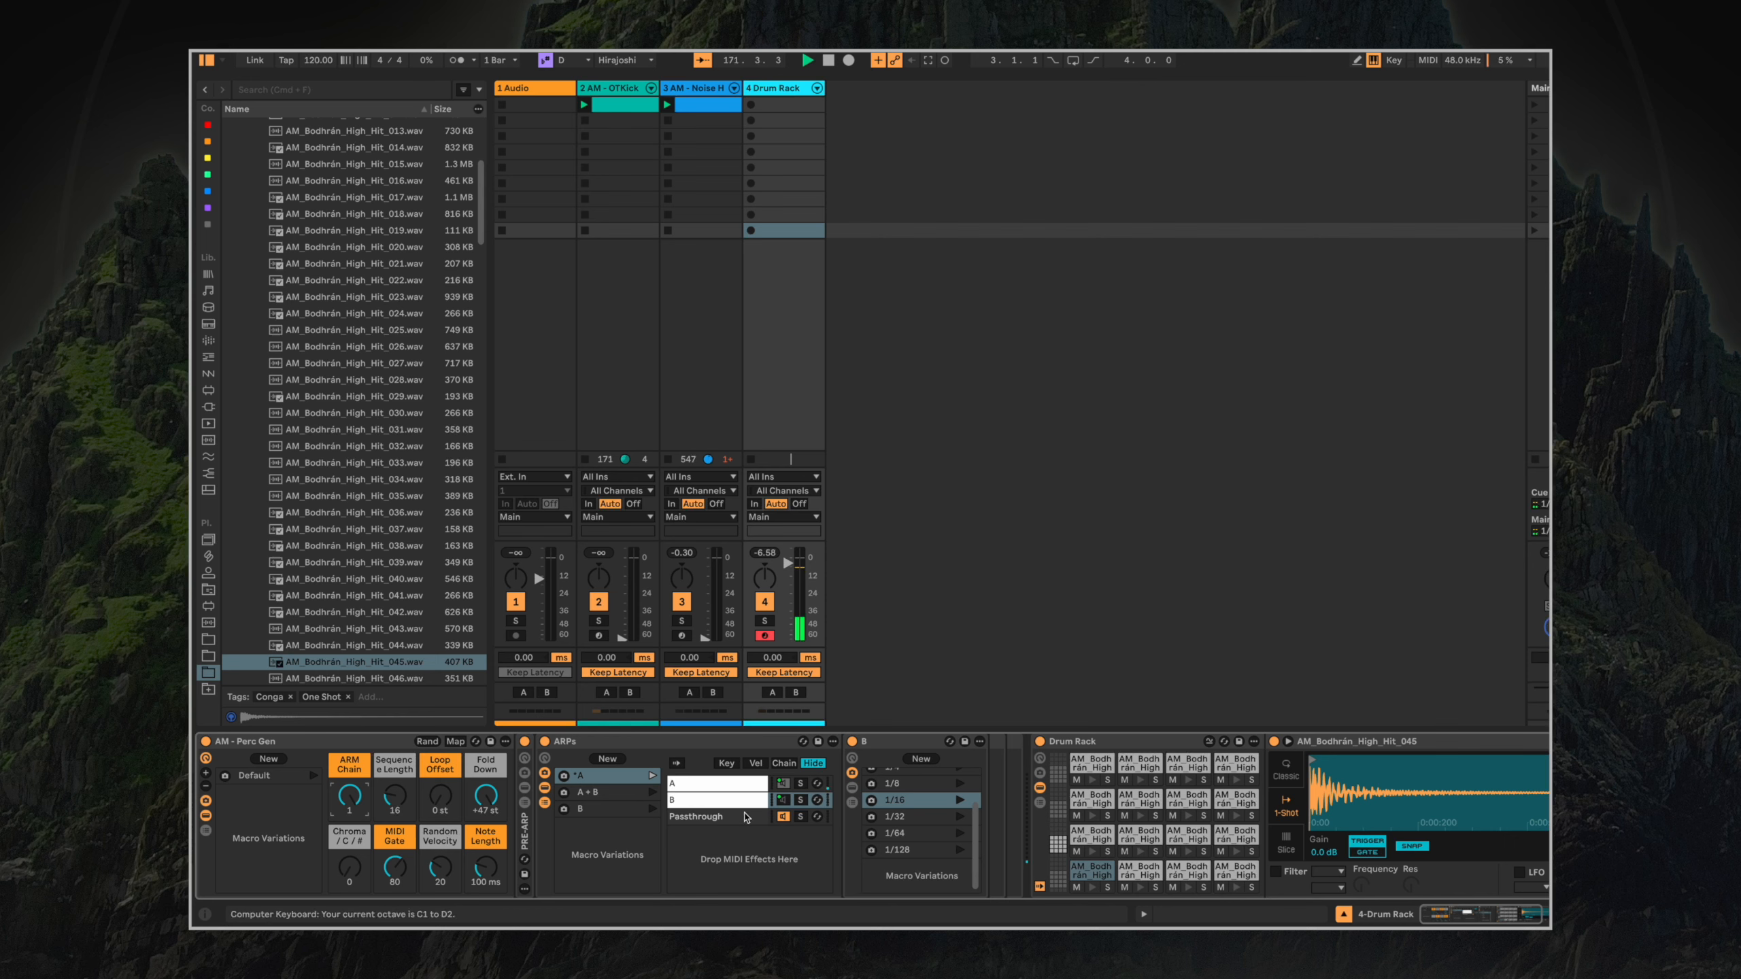
Set chain A of the ARPs rack to its 1/16 variation and alternate between variations A + B and B, ending on B.
{"action": "left_click", "coordinate": [727, 784]}
{"action": "left_click", "coordinate": [914, 841]}
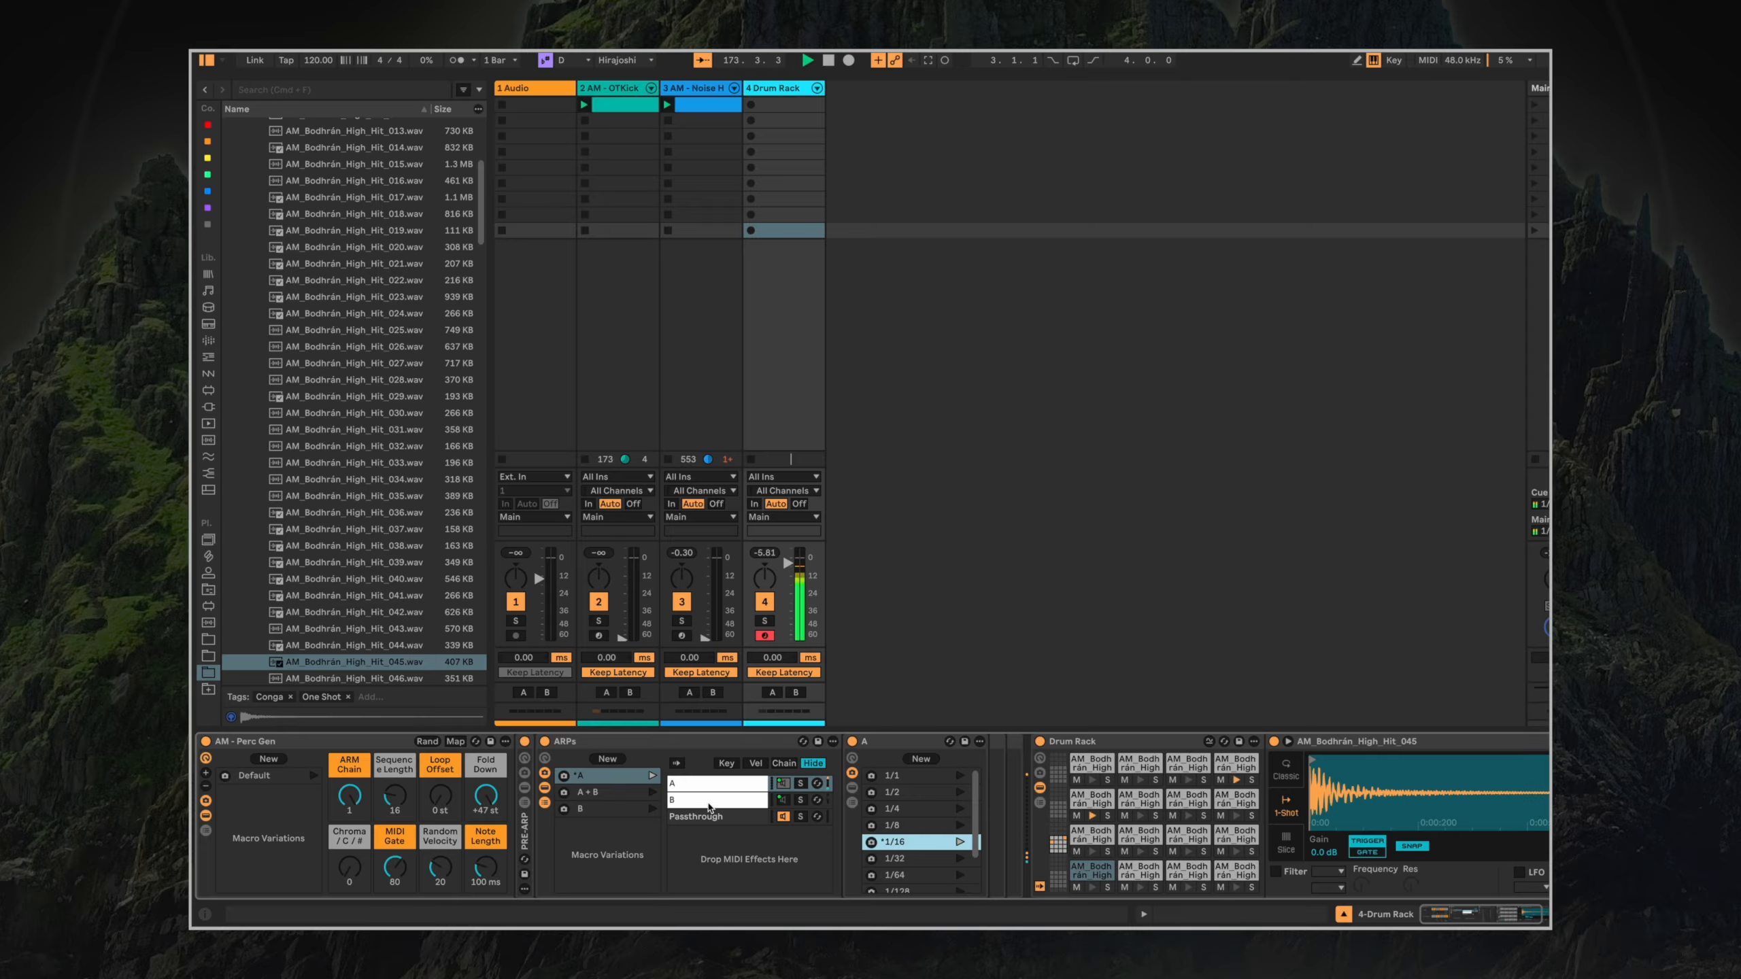
{"action": "left_click", "coordinate": [607, 791]}
{"action": "left_click", "coordinate": [638, 774]}
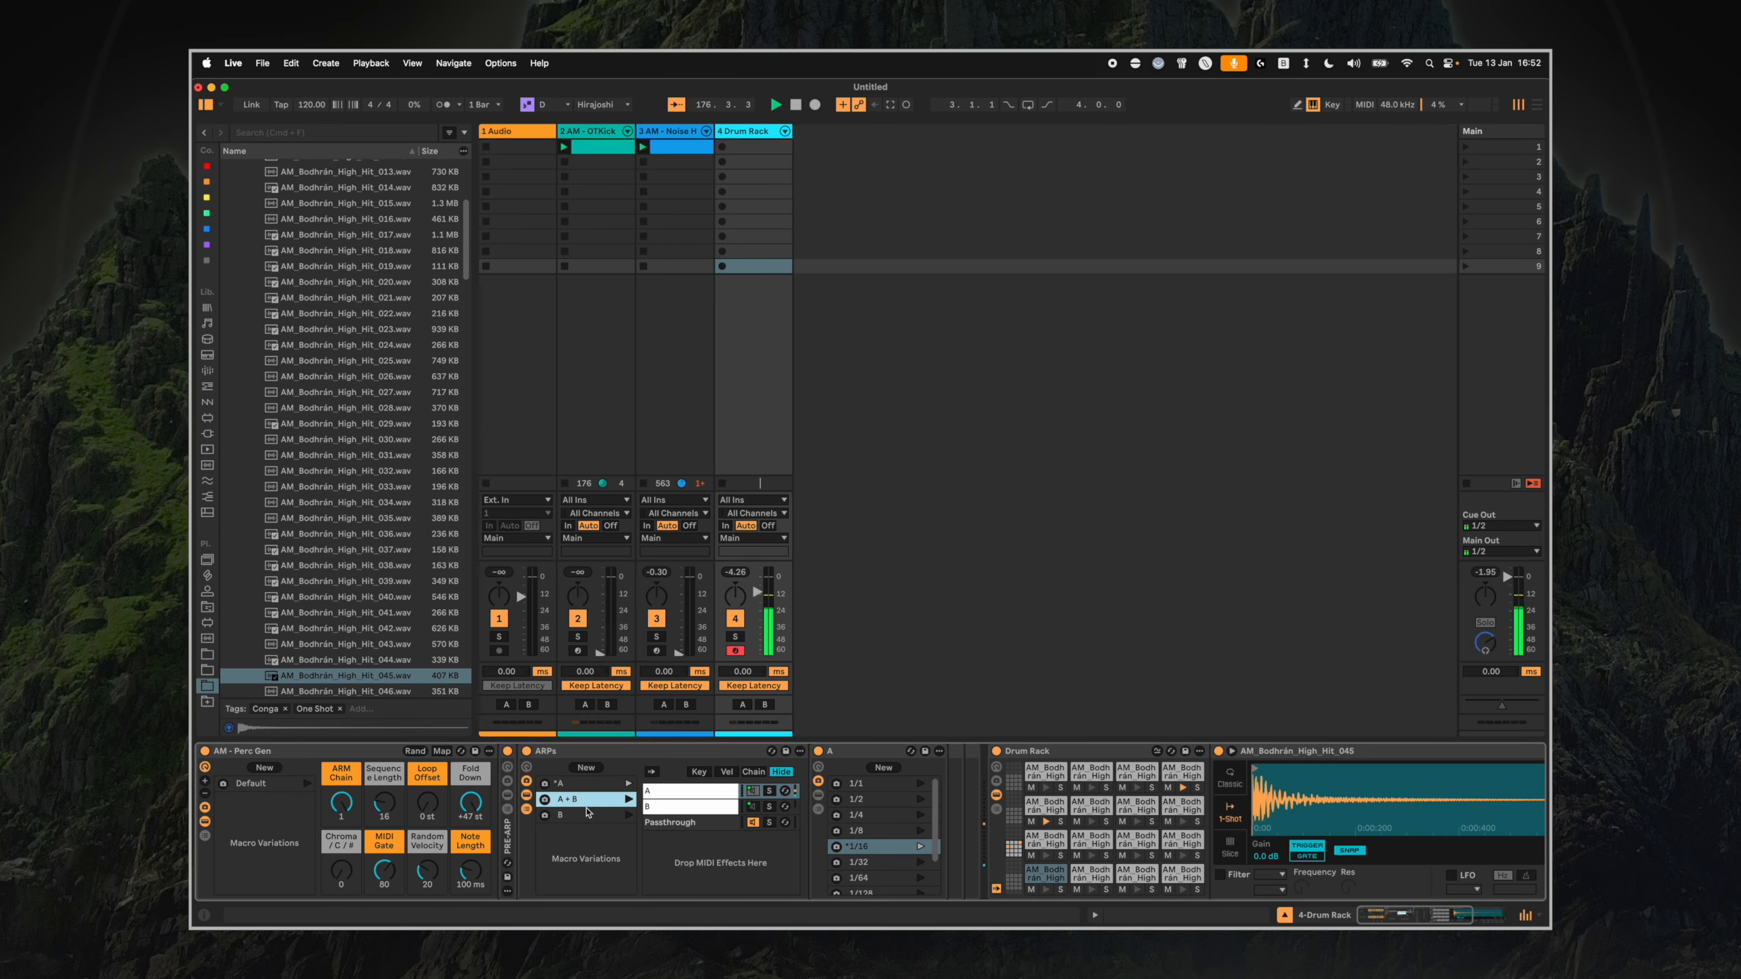
{"action": "left_click", "coordinate": [601, 818]}
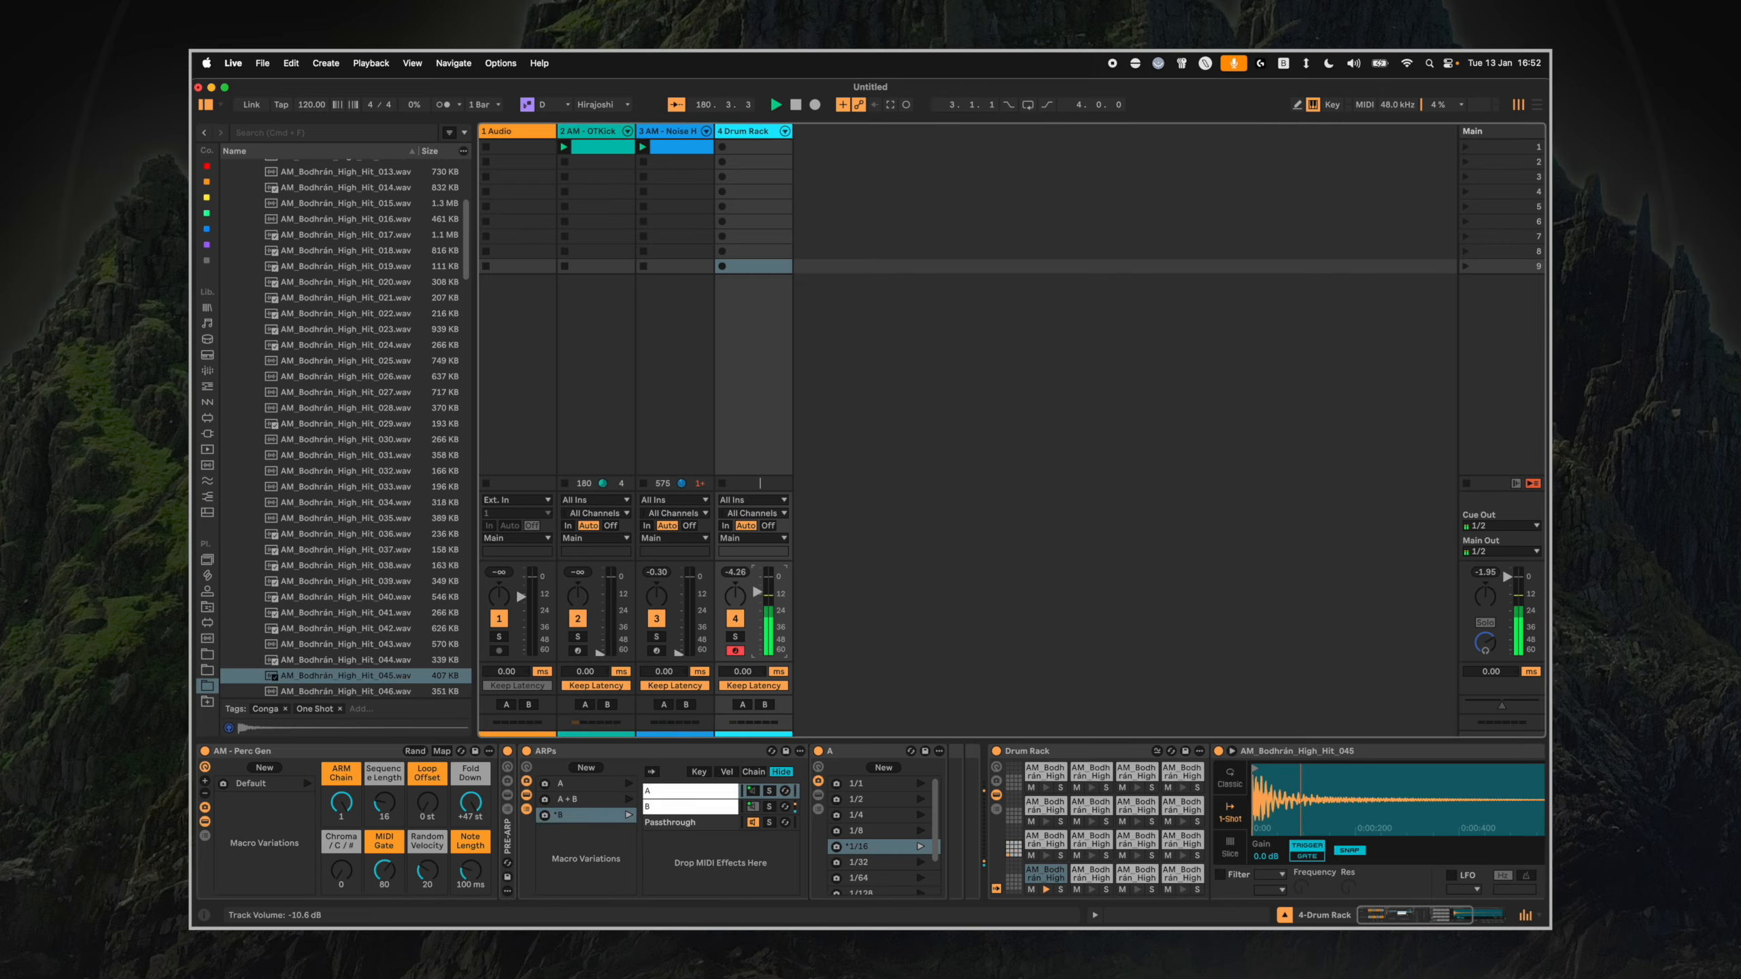
{"action": "left_click", "coordinate": [591, 800]}
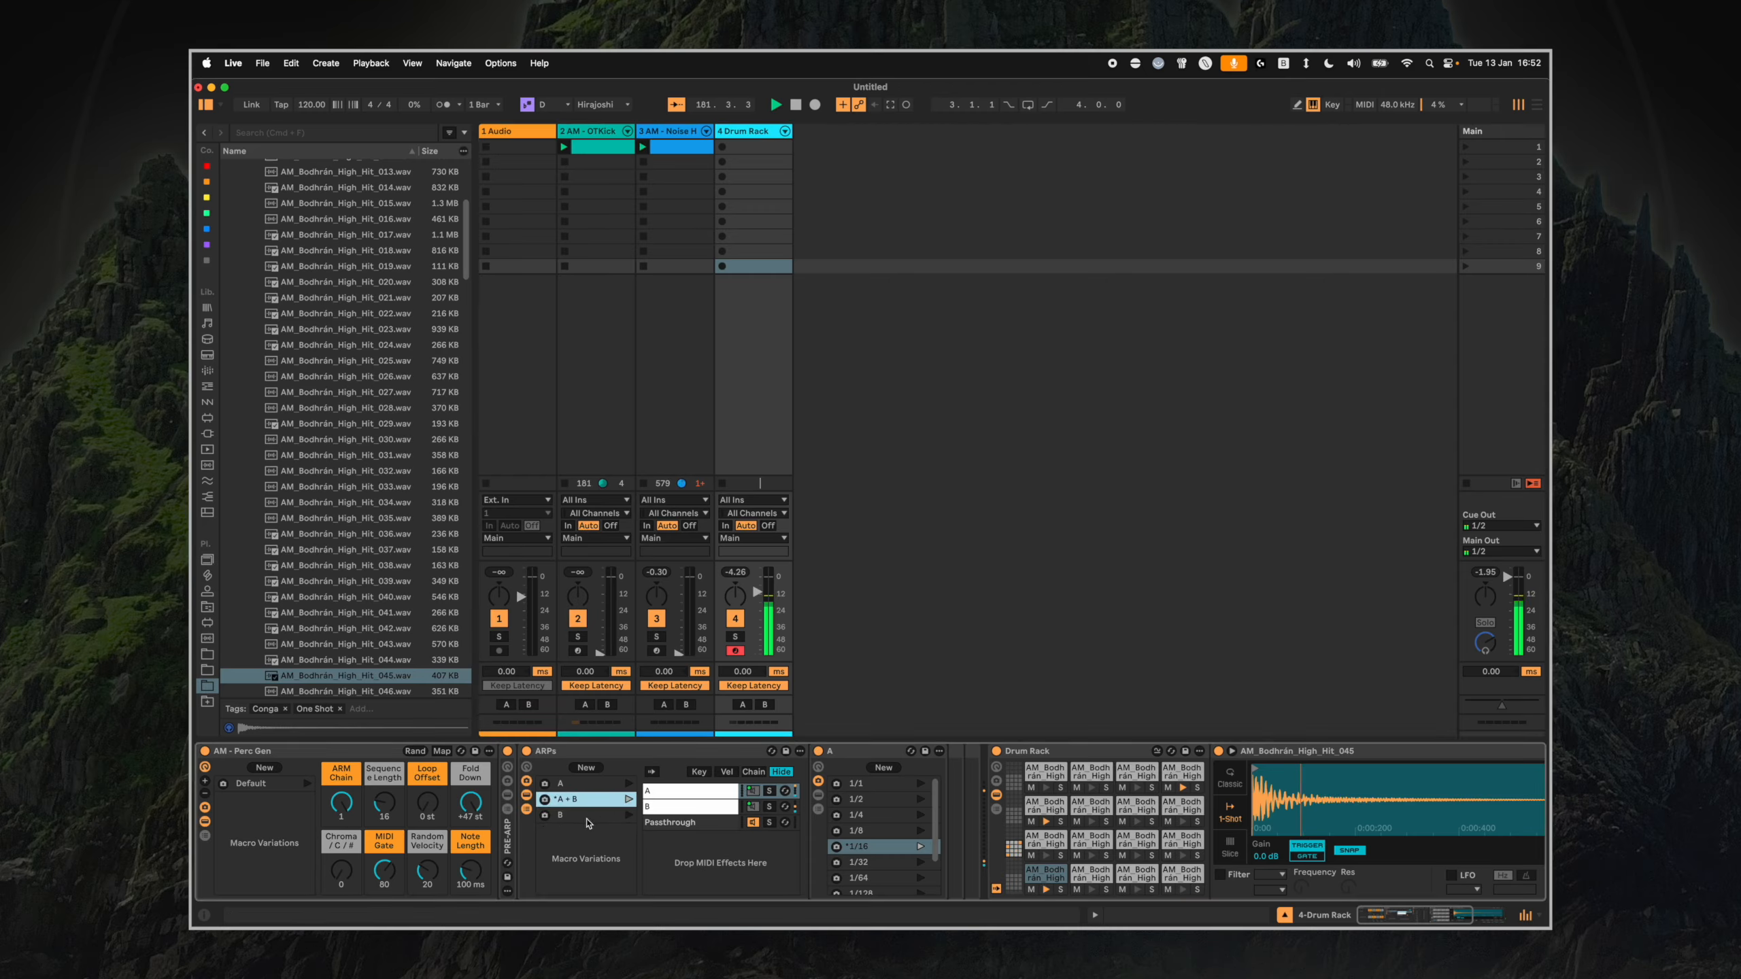
{"action": "left_click", "coordinate": [589, 816]}
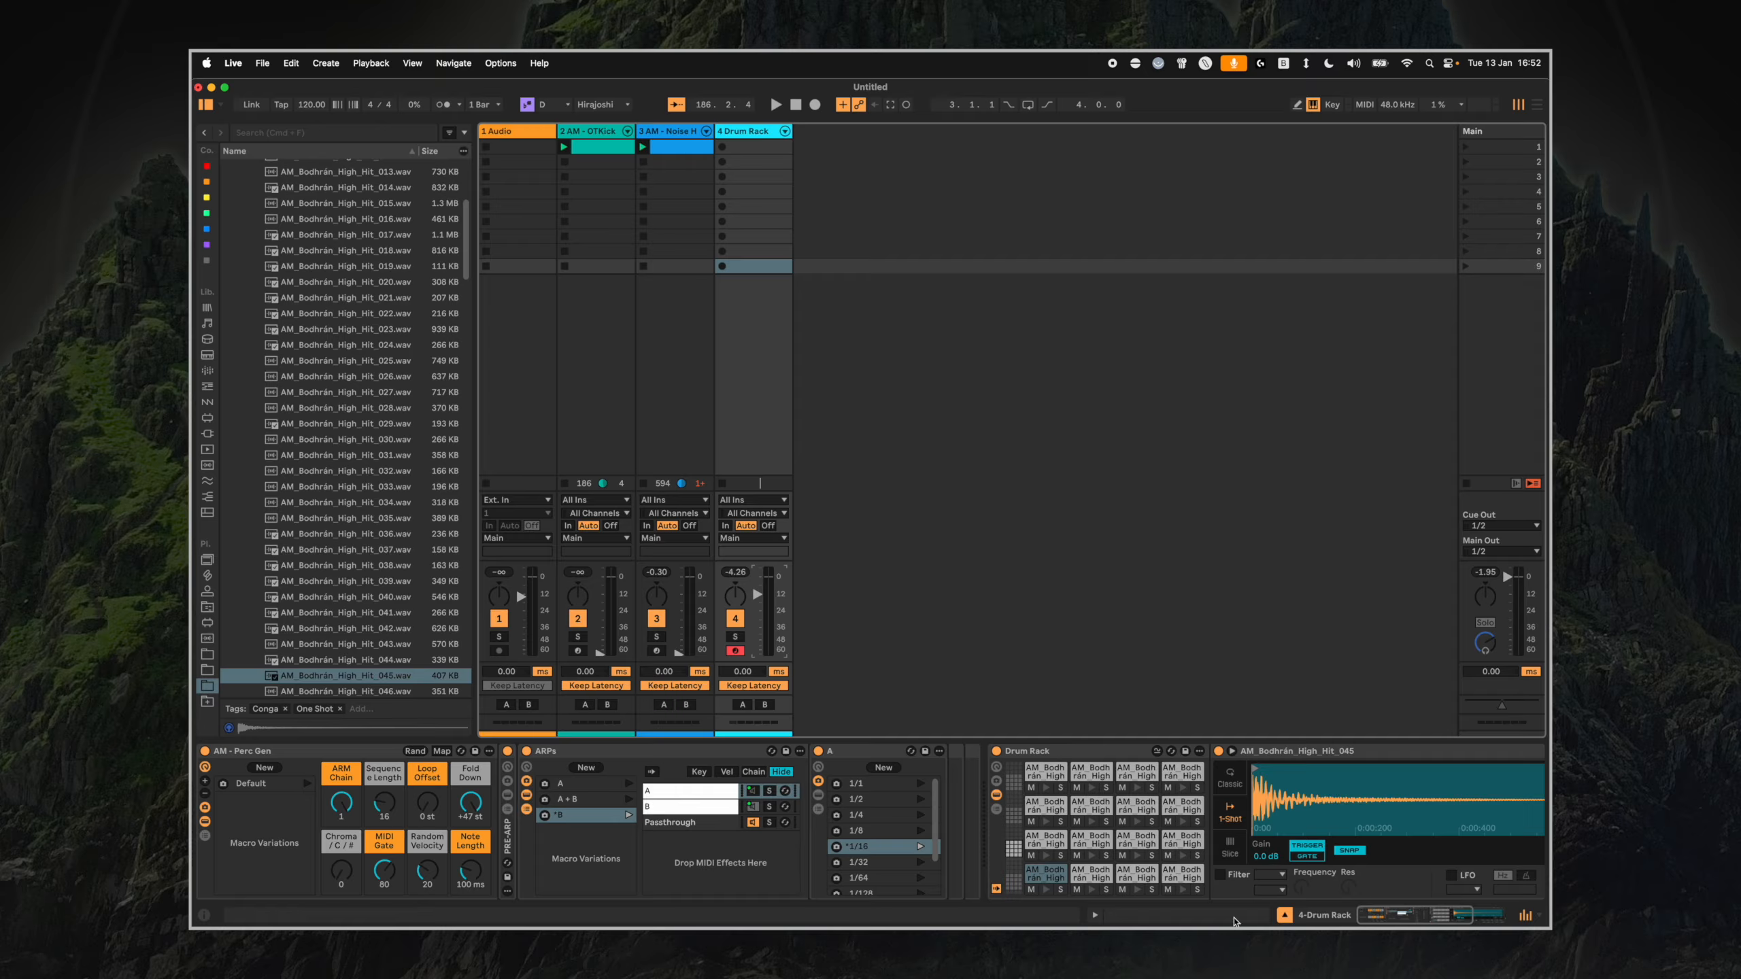
Insert a new MIDI track after the Drum Rack track and set its MIDI input to 4-Drum Rack.
{"action": "right_click", "coordinate": [831, 280]}
{"action": "left_click", "coordinate": [854, 293]}
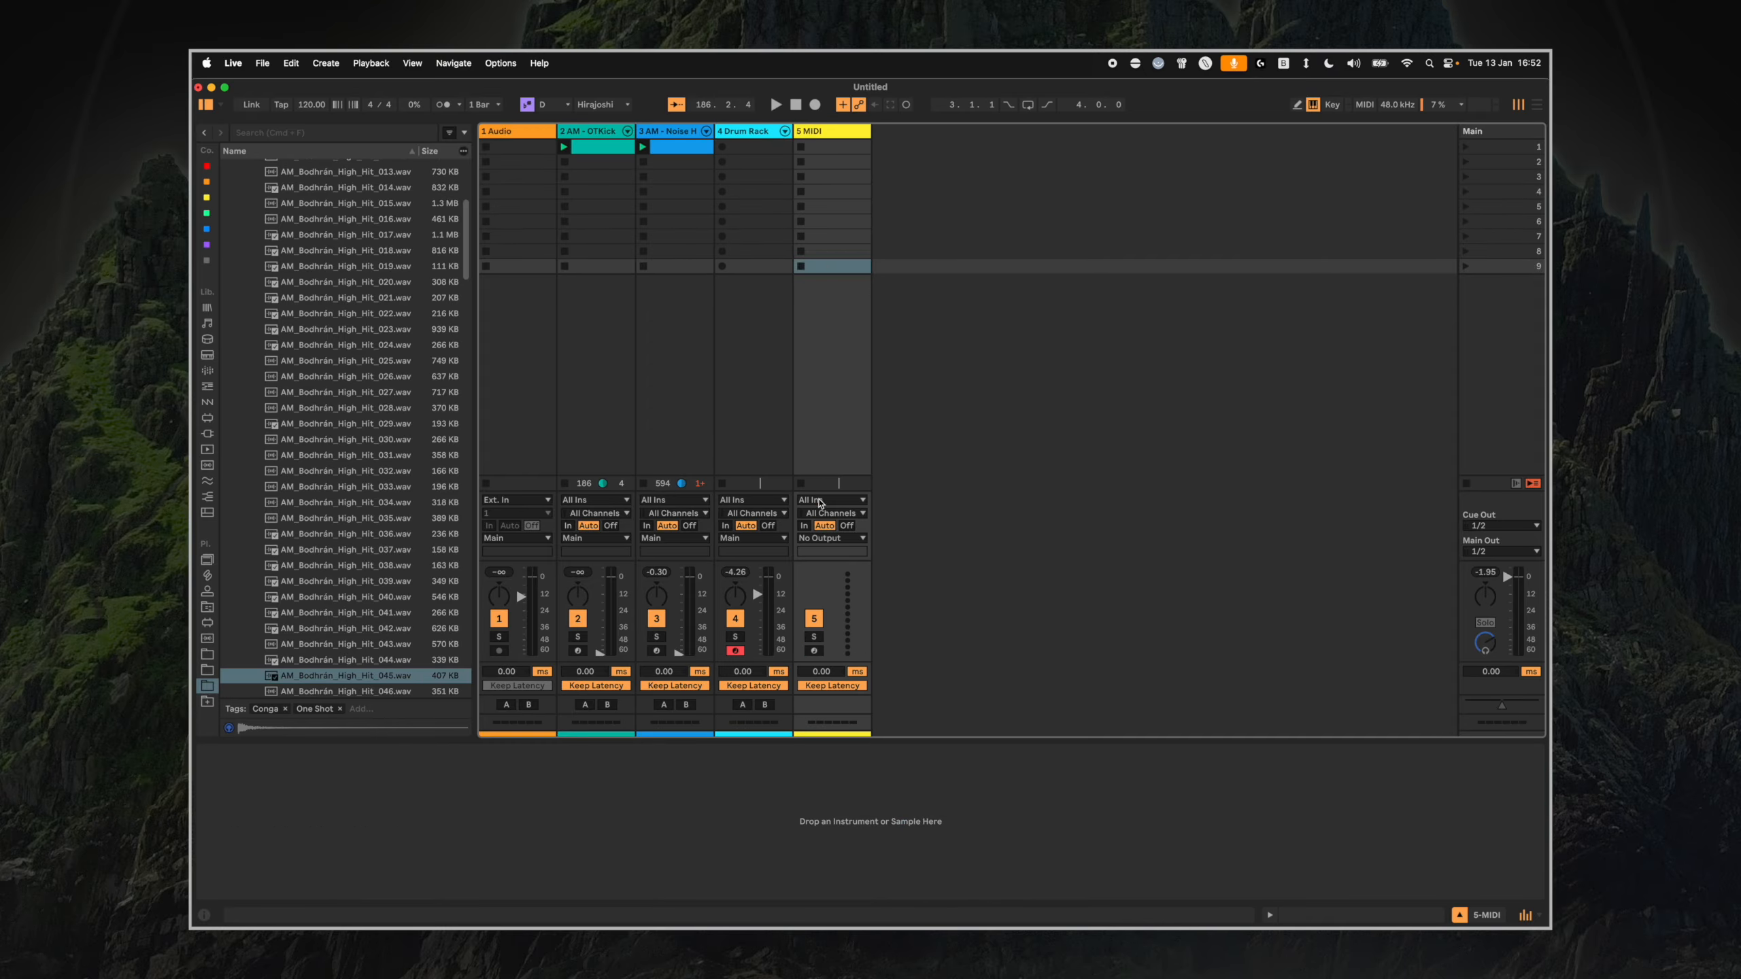
{"action": "left_click", "coordinate": [819, 502]}
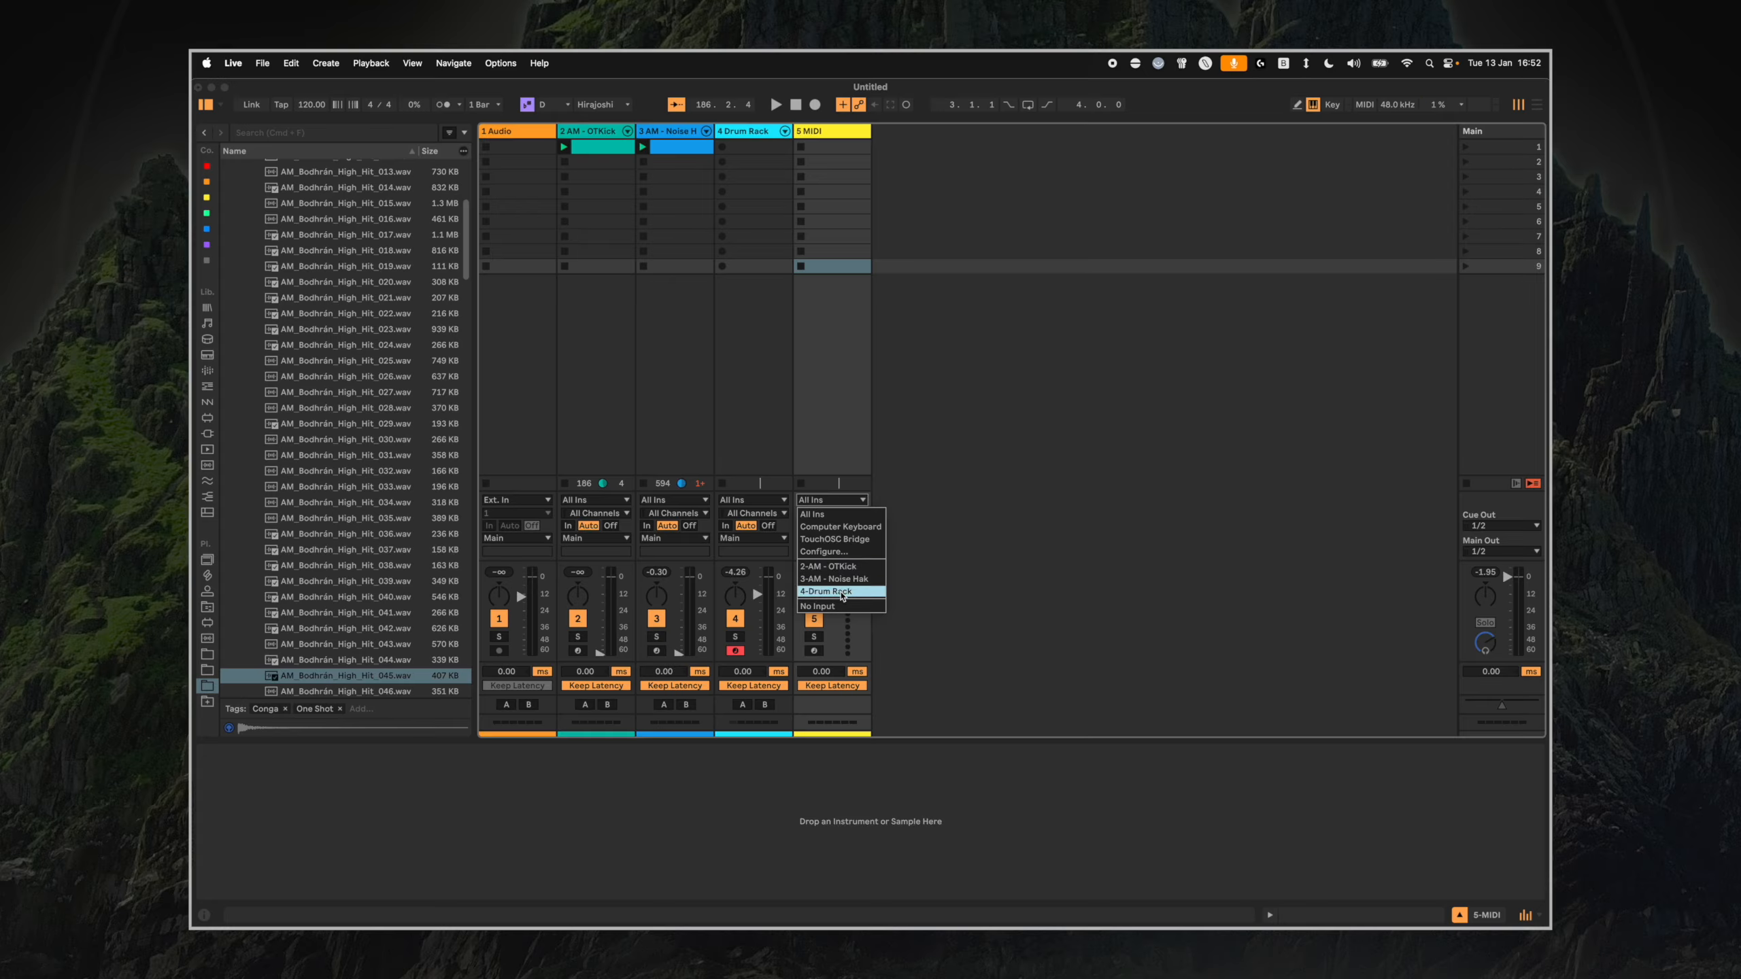
{"action": "left_click", "coordinate": [842, 593]}
Set the new MIDI track's input channel to AM - Perc Gen | PRE-ARP | ARPs | Post Mixer and arm the track.
{"action": "left_click", "coordinate": [820, 517]}
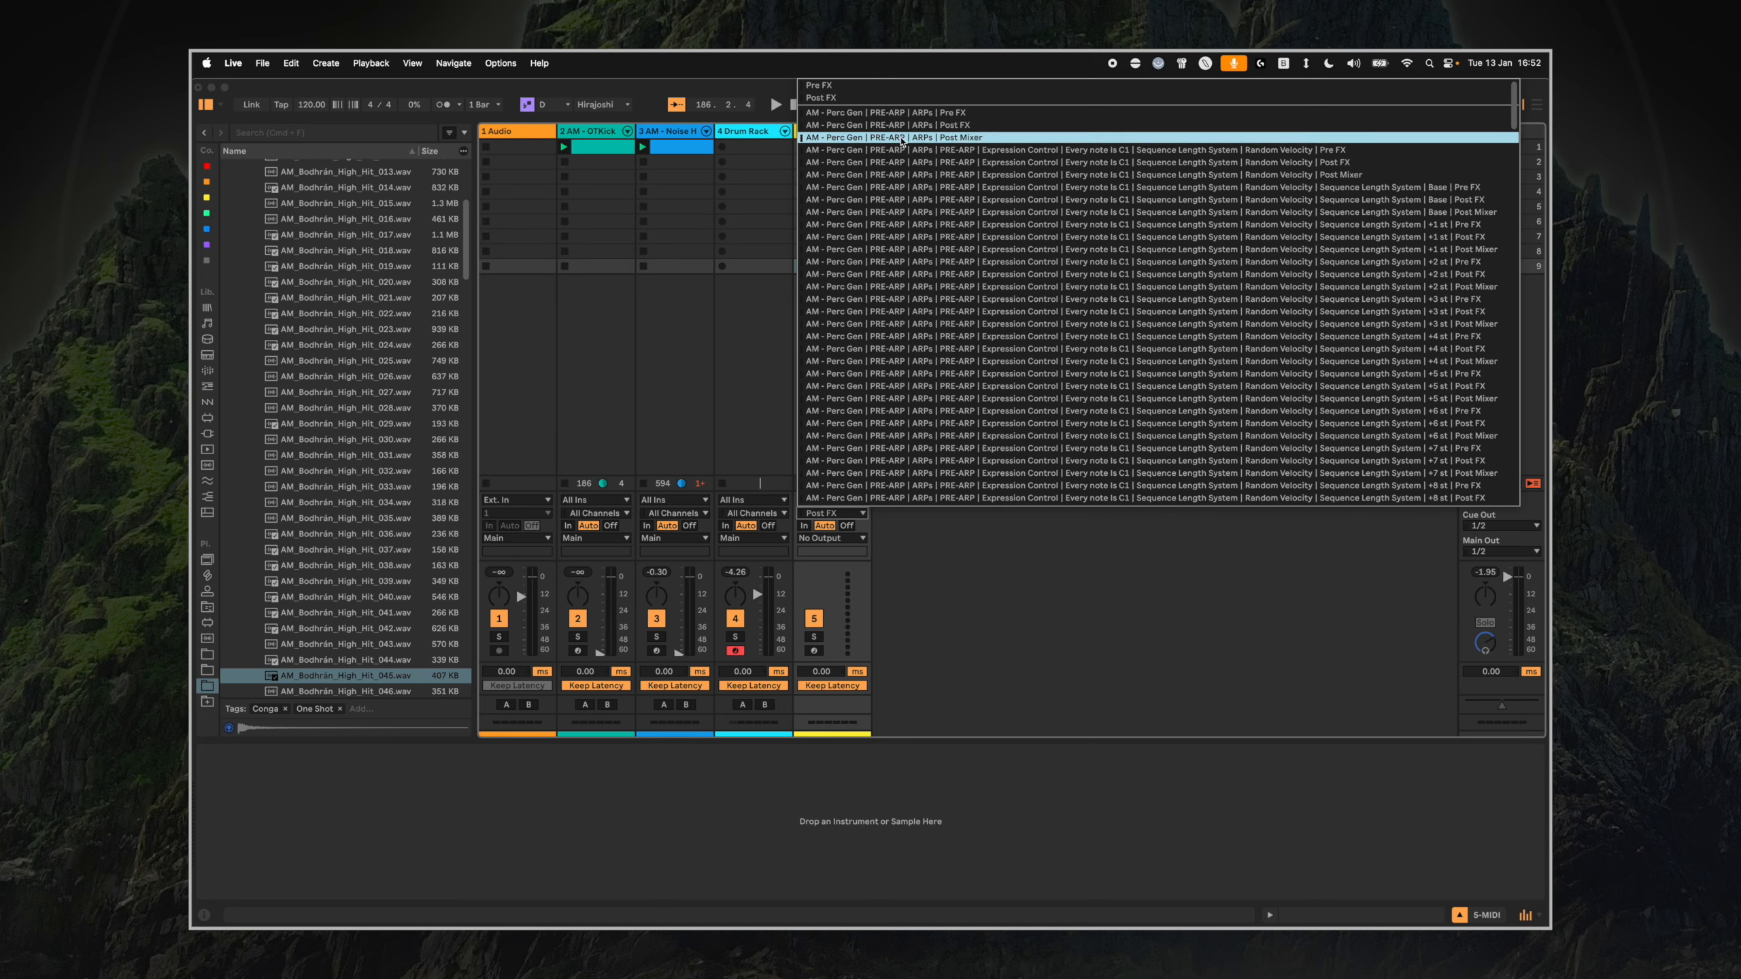
{"action": "left_click", "coordinate": [781, 236]}
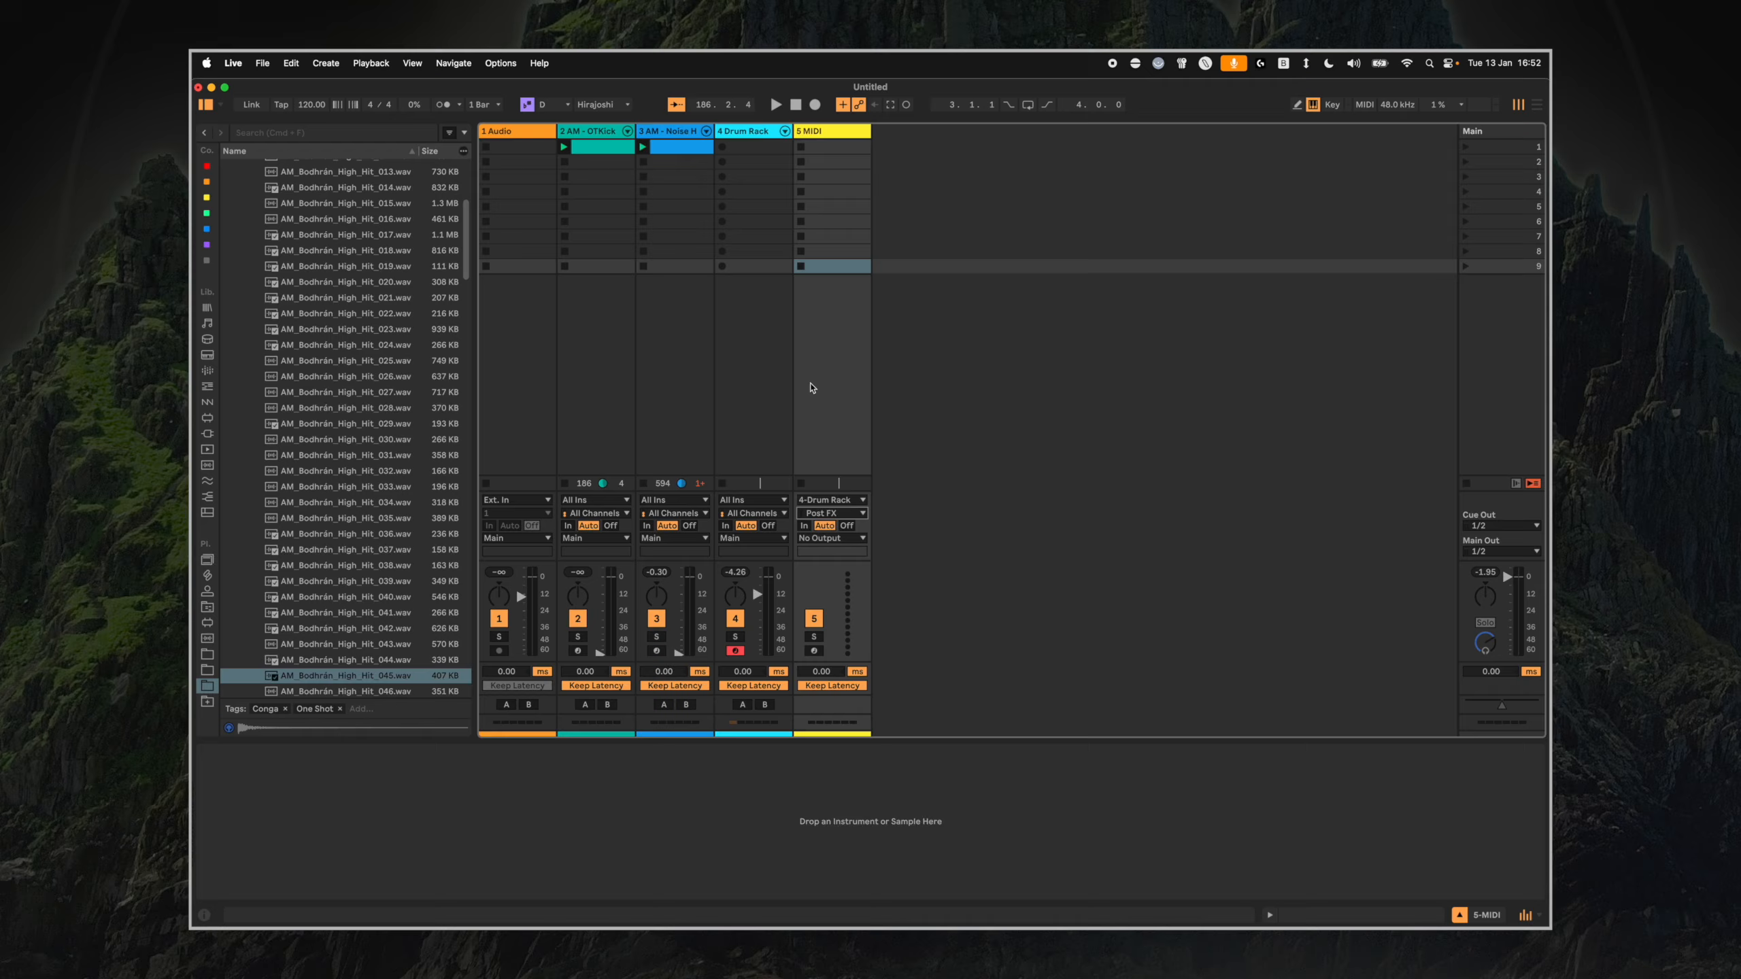
{"action": "left_click", "coordinate": [830, 513]}
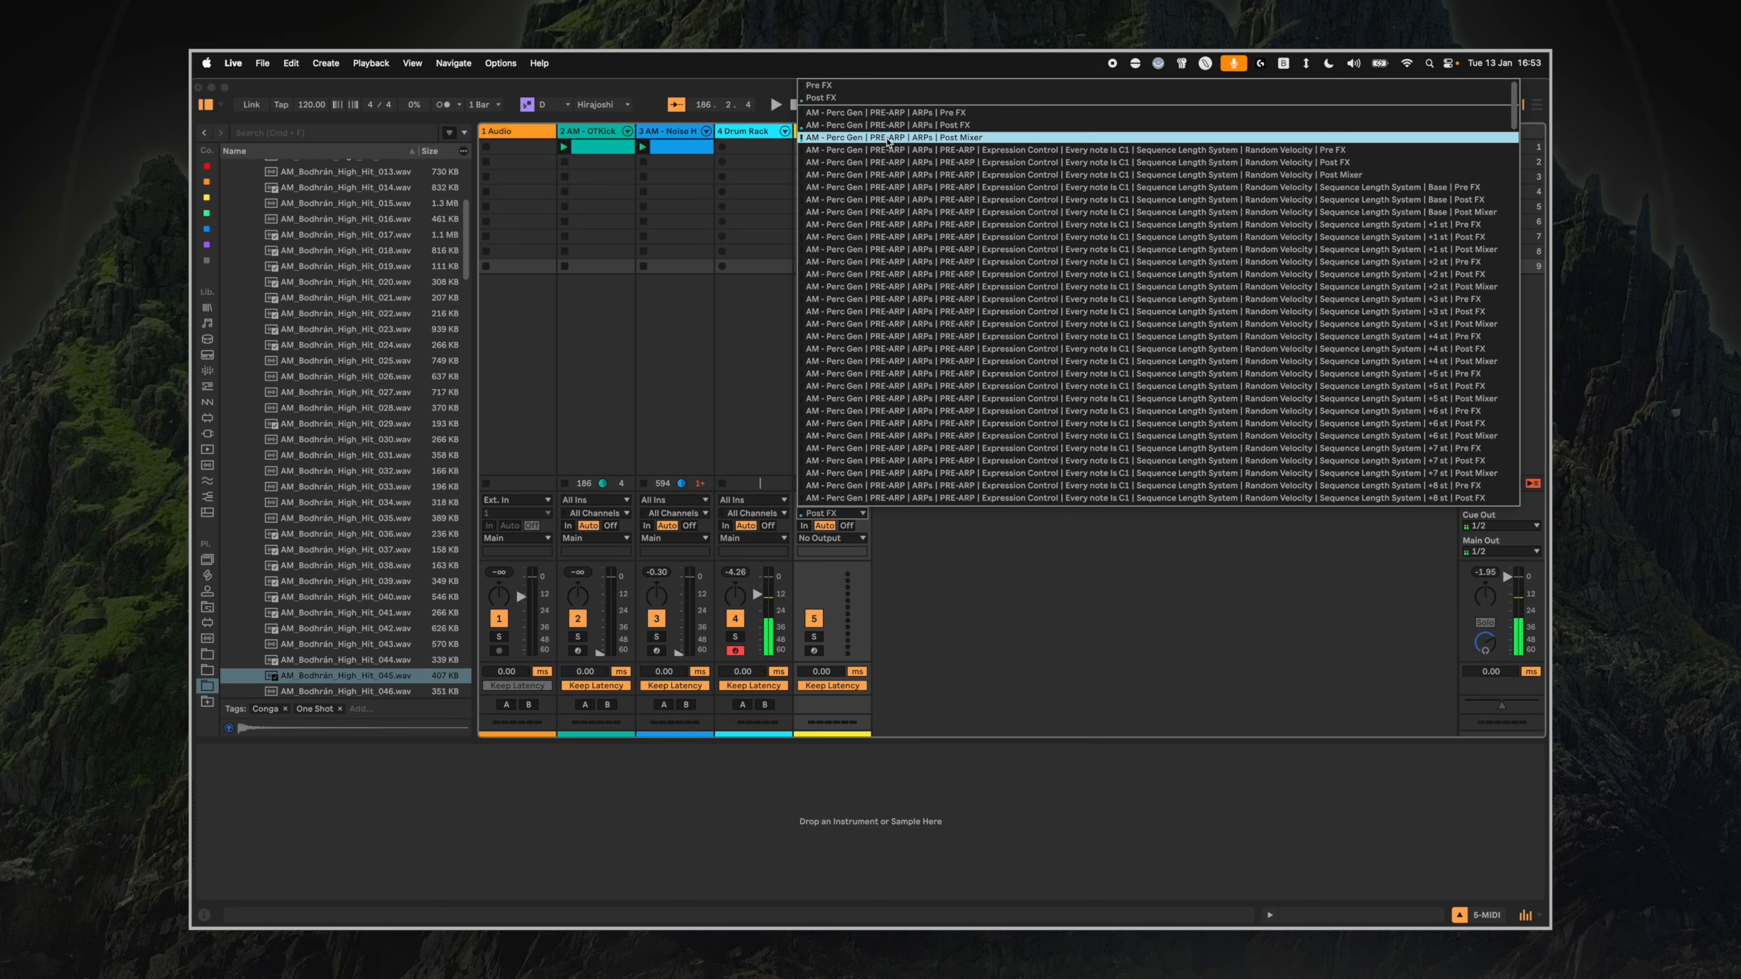
{"action": "left_click", "coordinate": [888, 142]}
{"action": "left_click", "coordinate": [859, 421]}
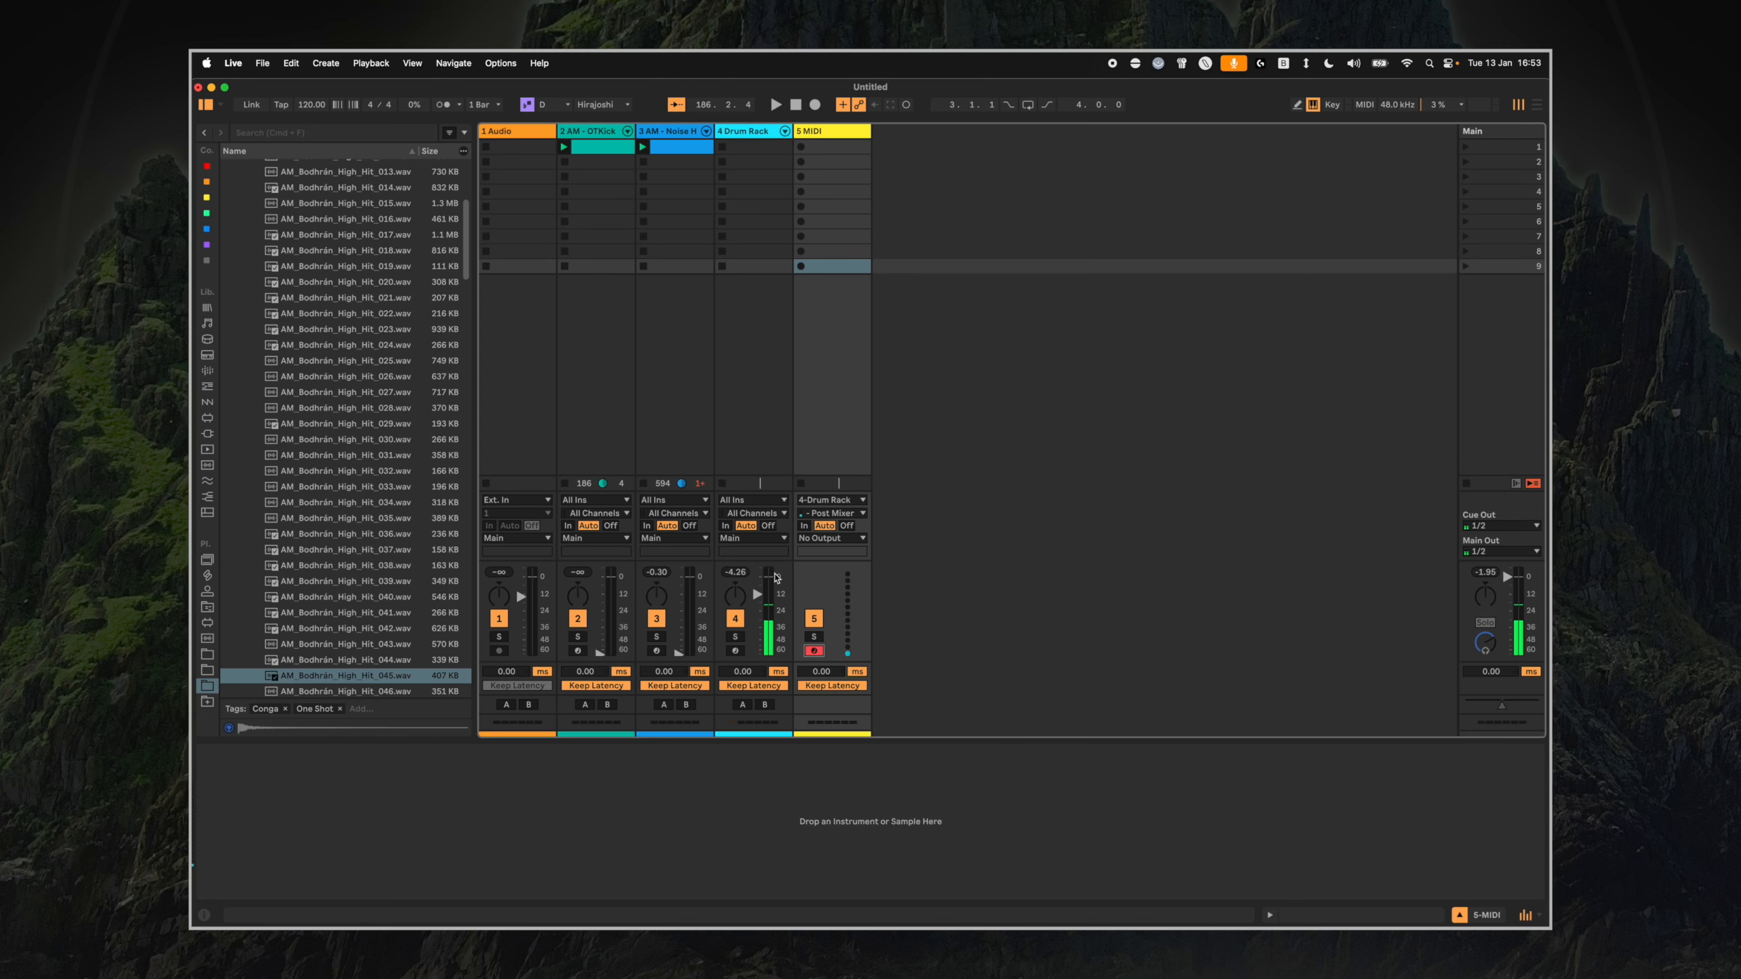
Record the arpeggiated output into the first slot of track 5 and move the clip to the Drum Rack track's first slot.
{"action": "left_click", "coordinate": [801, 147]}
{"action": "double_click", "coordinate": [831, 147]}
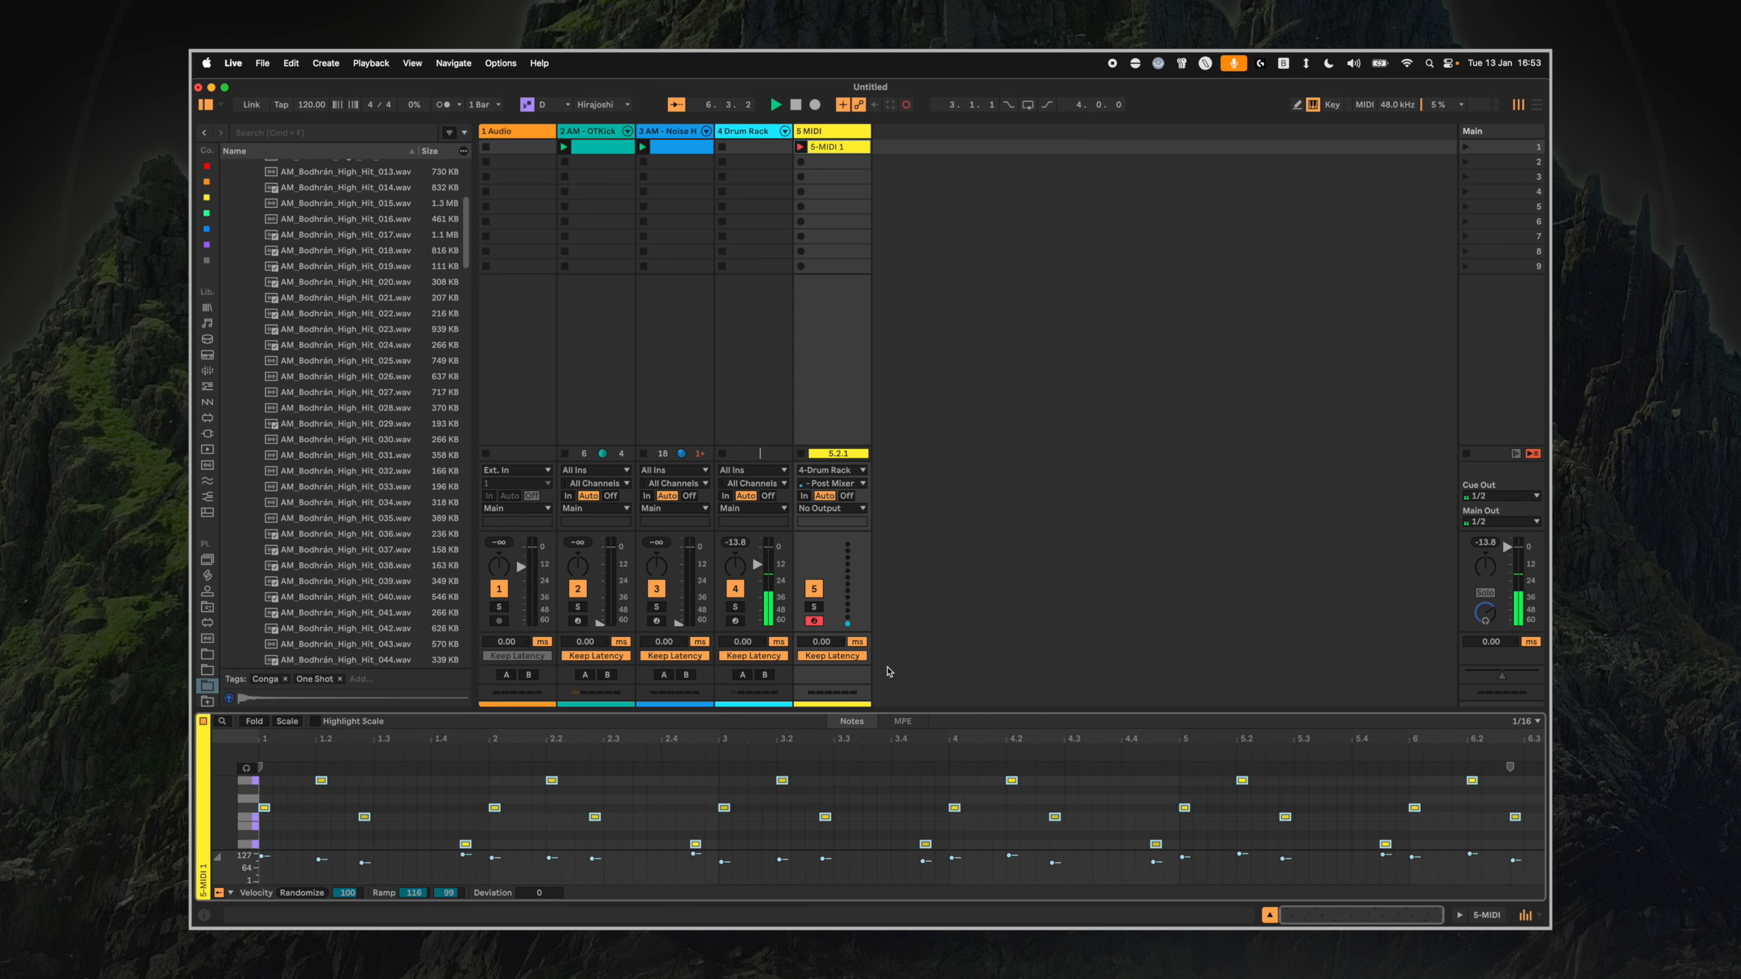
{"action": "key", "text": "space"}
{"action": "left_click", "coordinate": [826, 162]}
{"action": "left_click_drag", "start_coordinate": [828, 148], "coordinate": [770, 147]}
Set the Drum Rack track's ARM Chain macro to 0 and play back the recorded clip.
{"action": "double_click", "coordinate": [741, 132]}
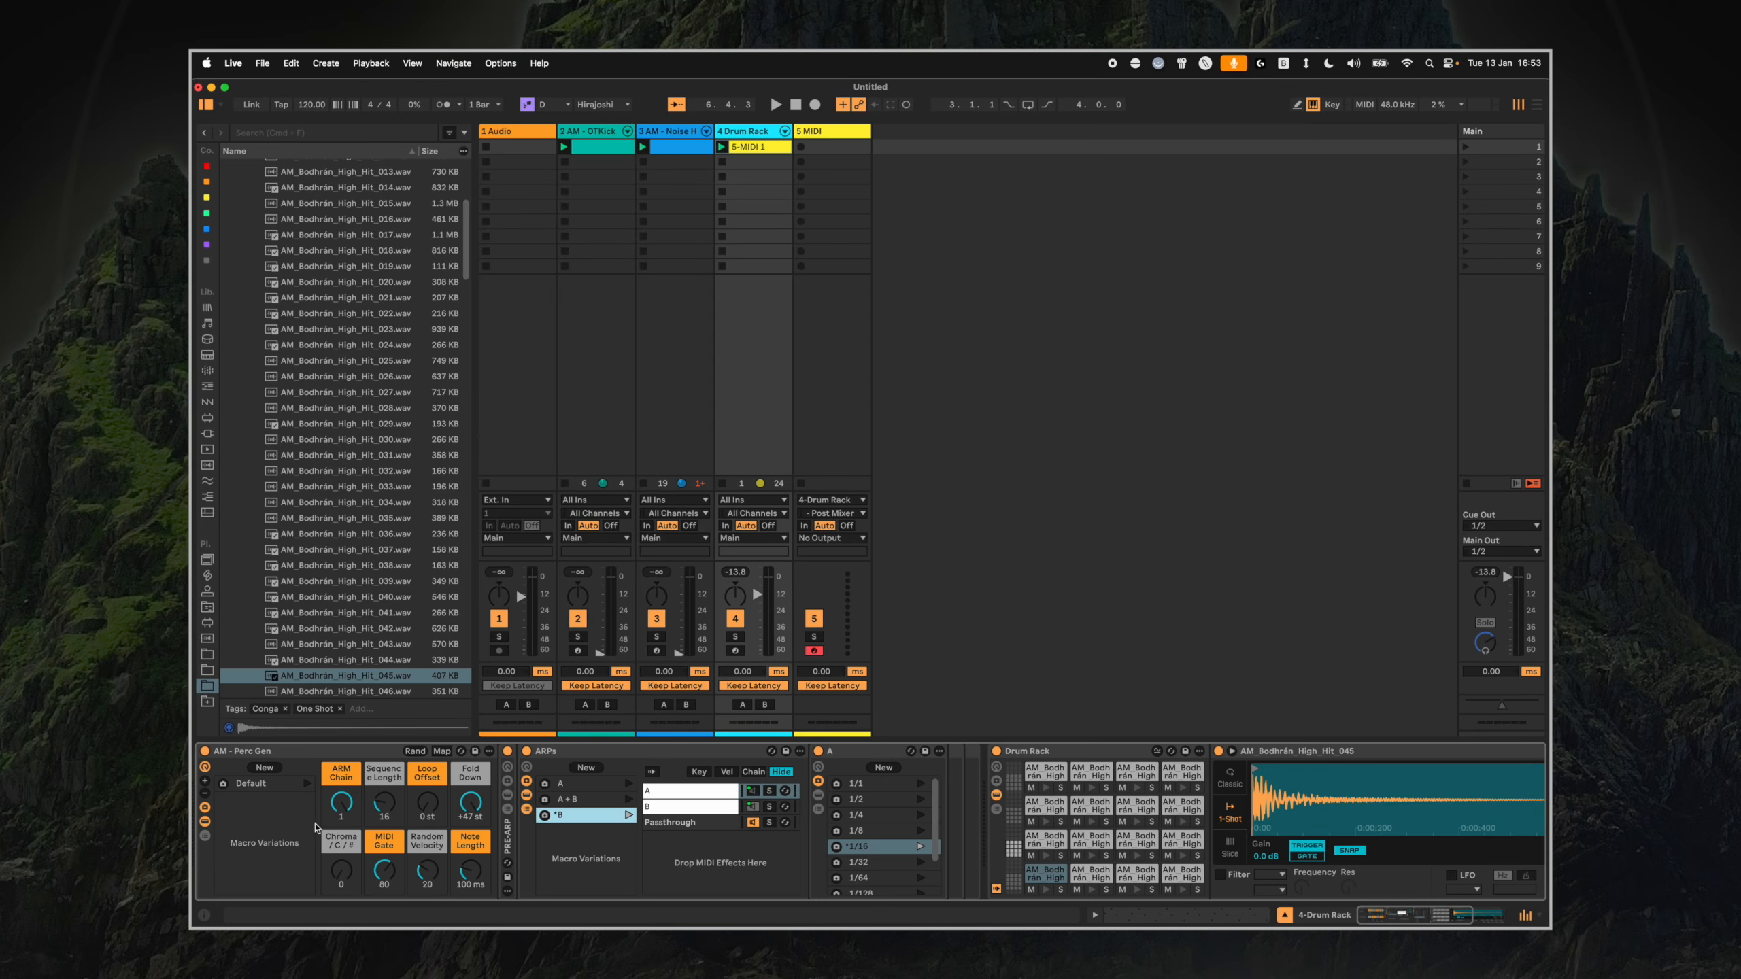
{"action": "left_click_drag", "start_coordinate": [341, 804], "coordinate": [342, 843]}
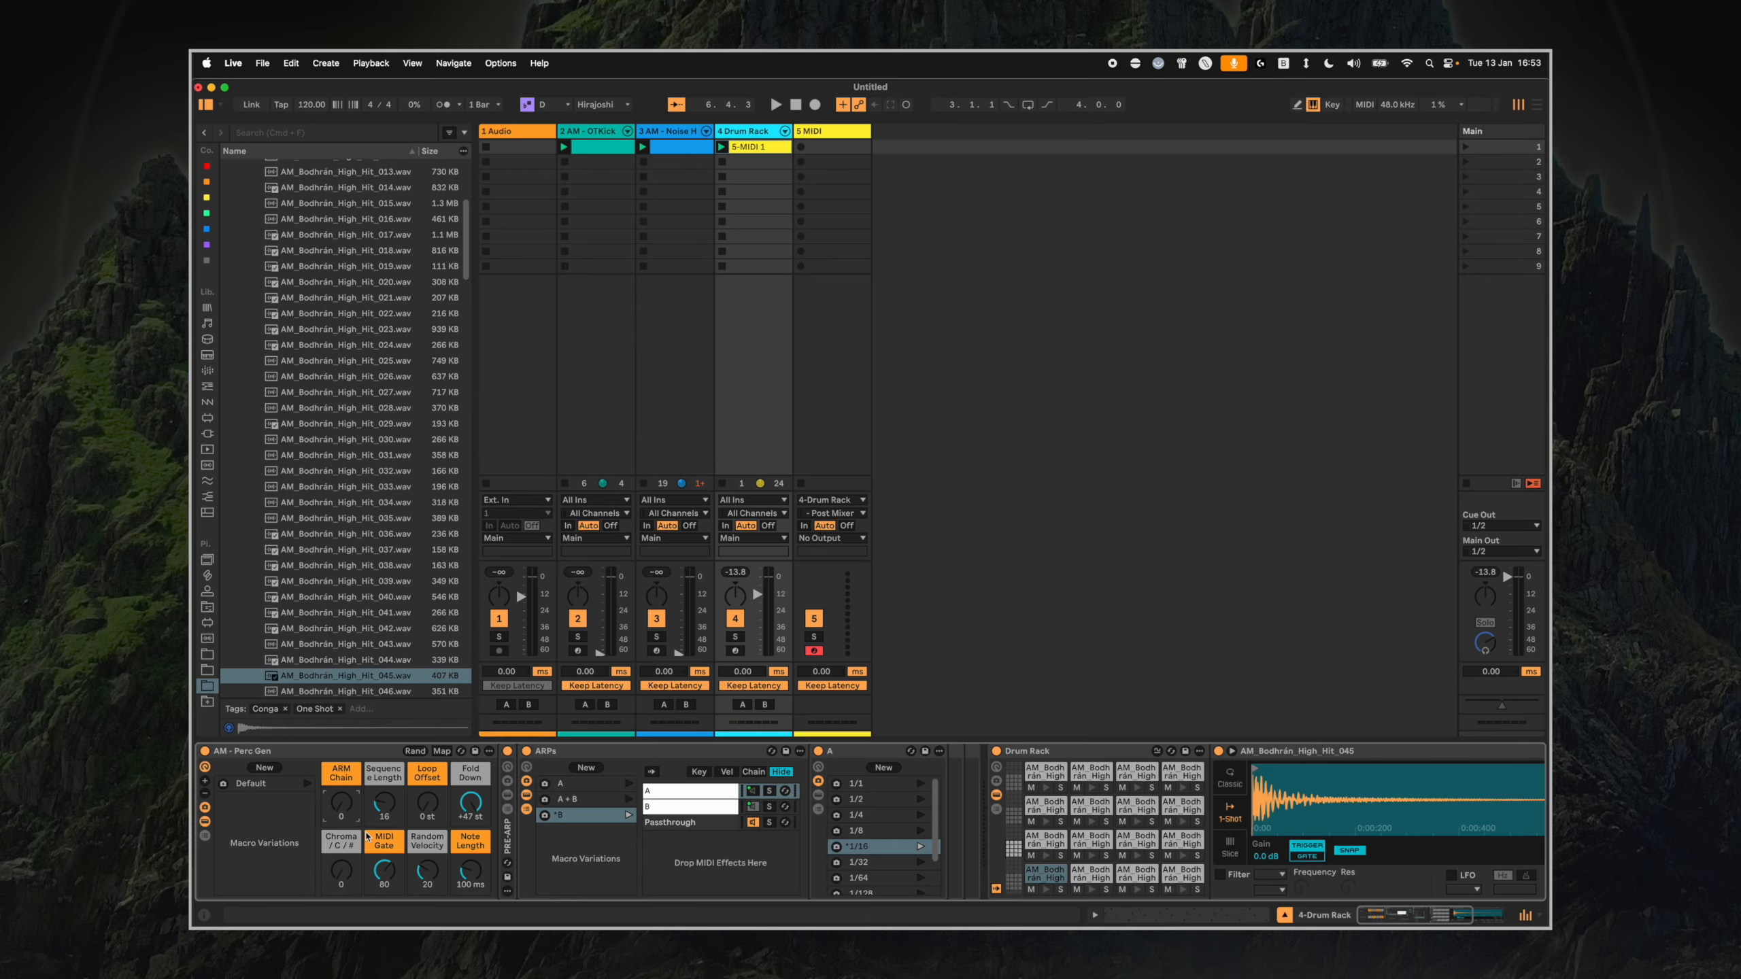
{"action": "key", "text": "space"}
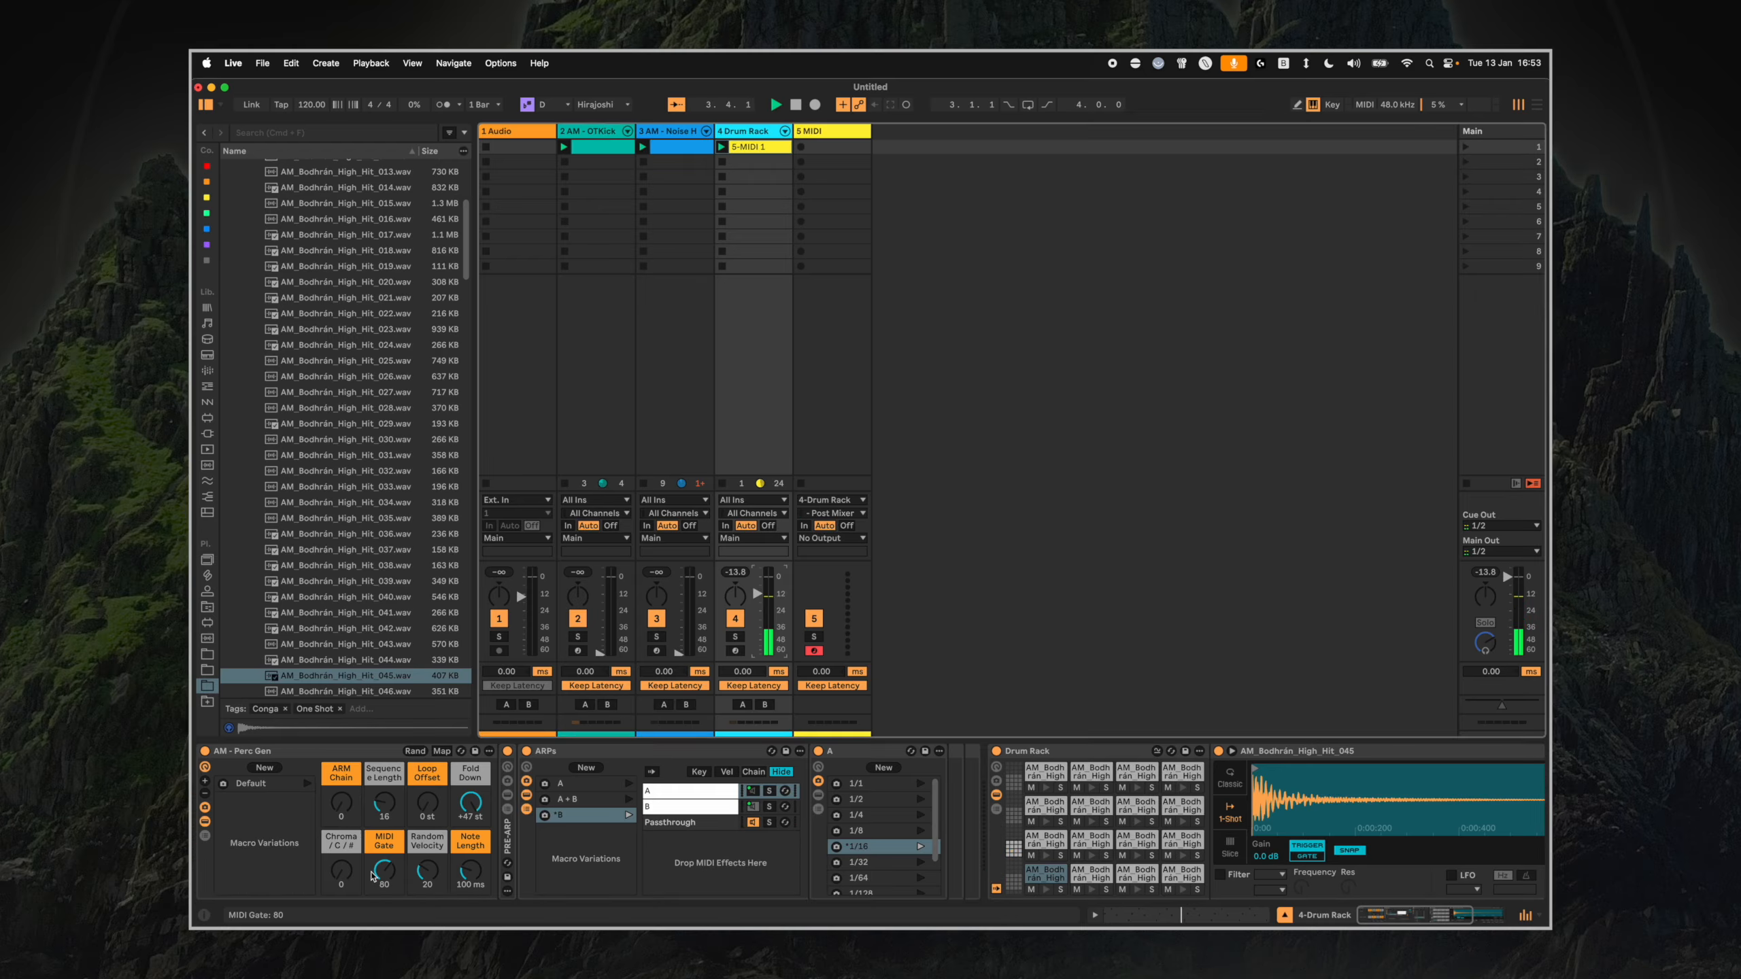
{"action": "key", "text": "space"}
Stop the Drum Rack track's clip and set the ARM Chain macro to 1.
{"action": "left_click", "coordinate": [721, 485]}
{"action": "left_click_drag", "start_coordinate": [334, 807], "coordinate": [336, 797]}
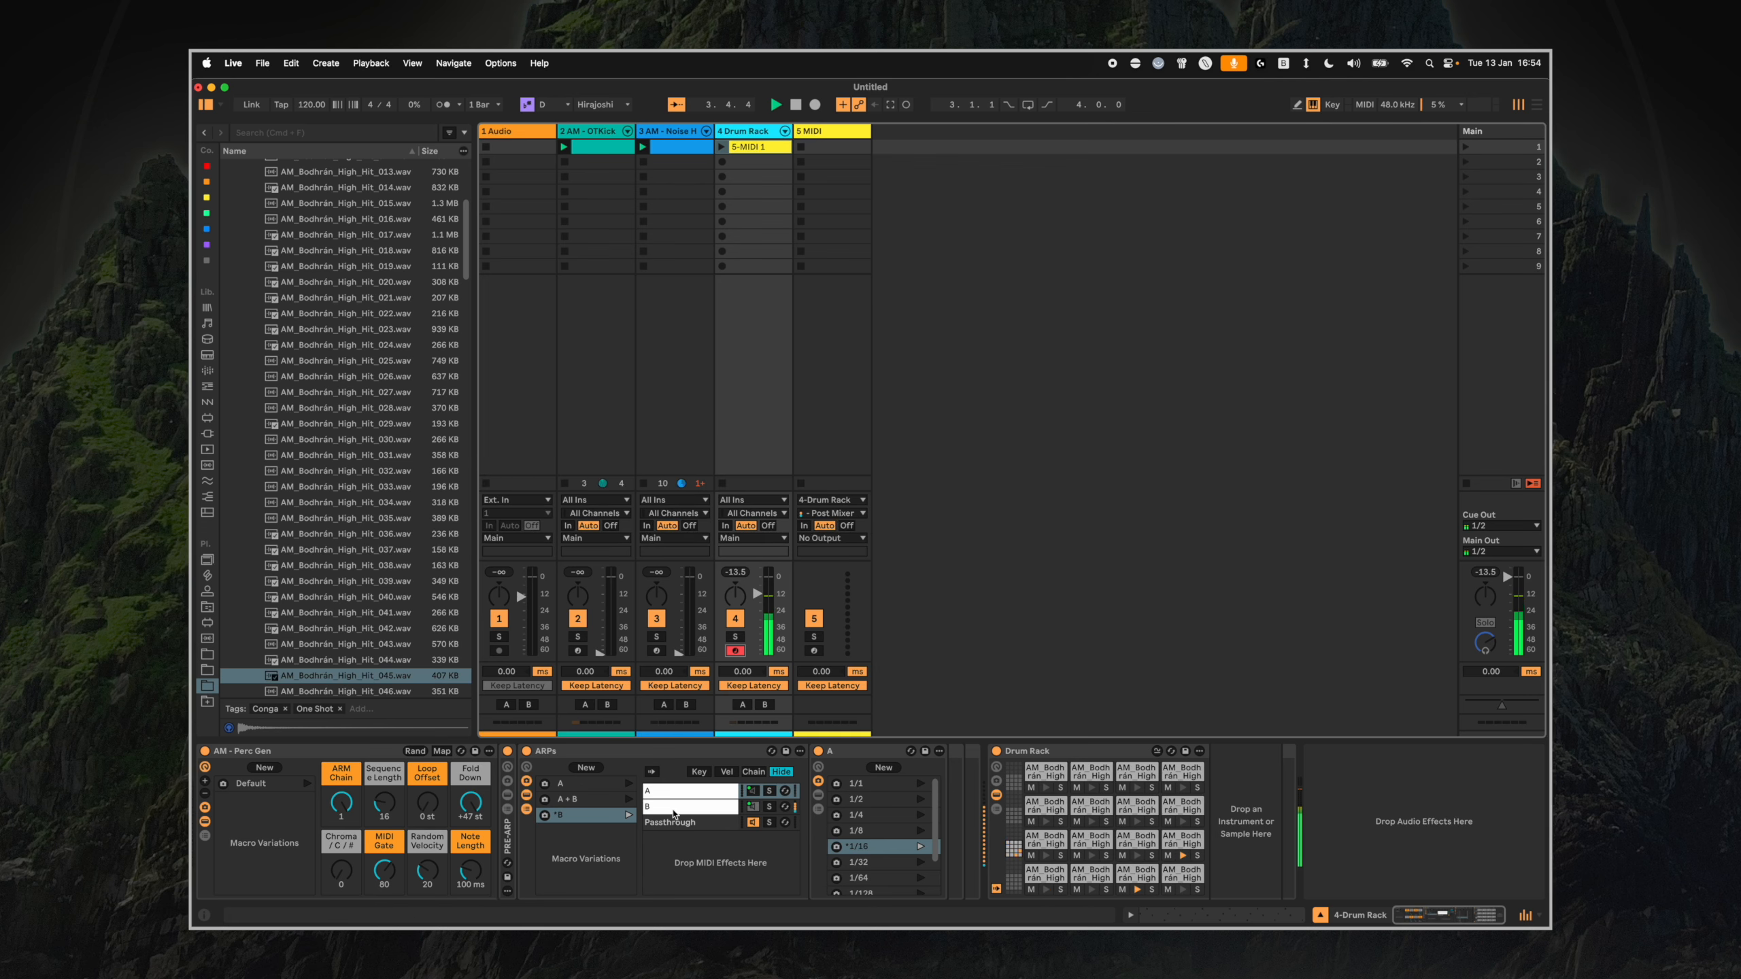
Recall the ARPs rack's A + B variation, setting chain A to 1/4 and chain B to 1/8.
{"action": "left_click", "coordinate": [602, 802]}
{"action": "left_click", "coordinate": [655, 790]}
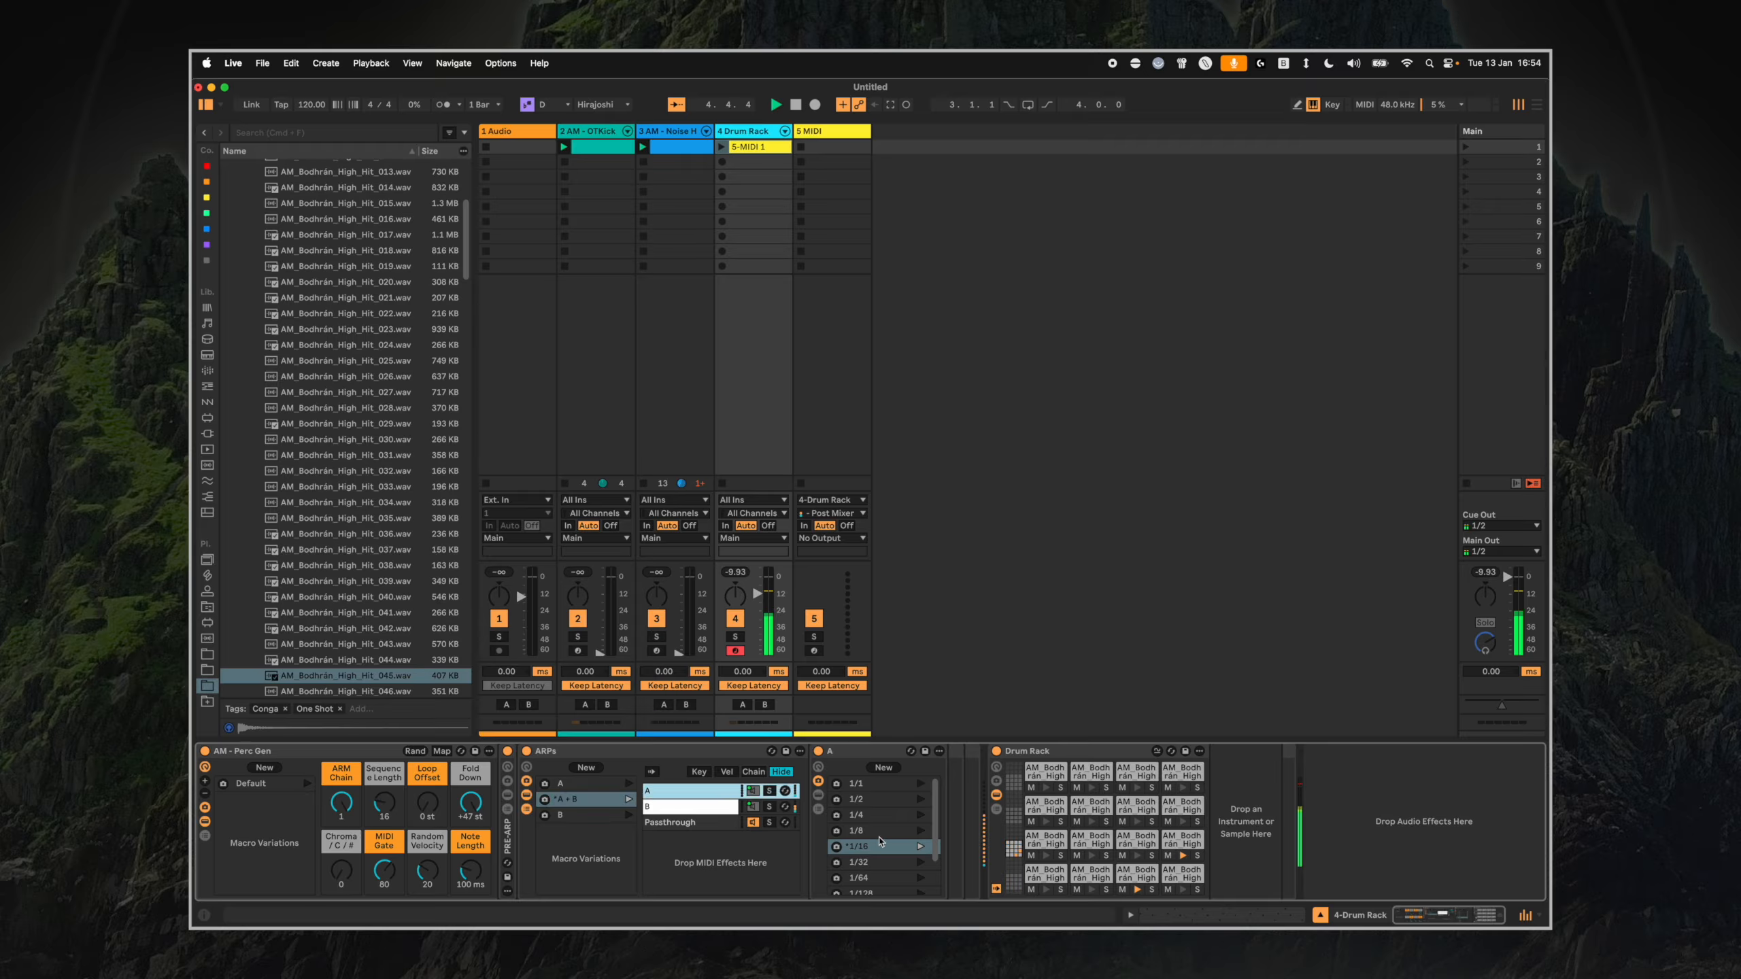
{"action": "left_click", "coordinate": [869, 820]}
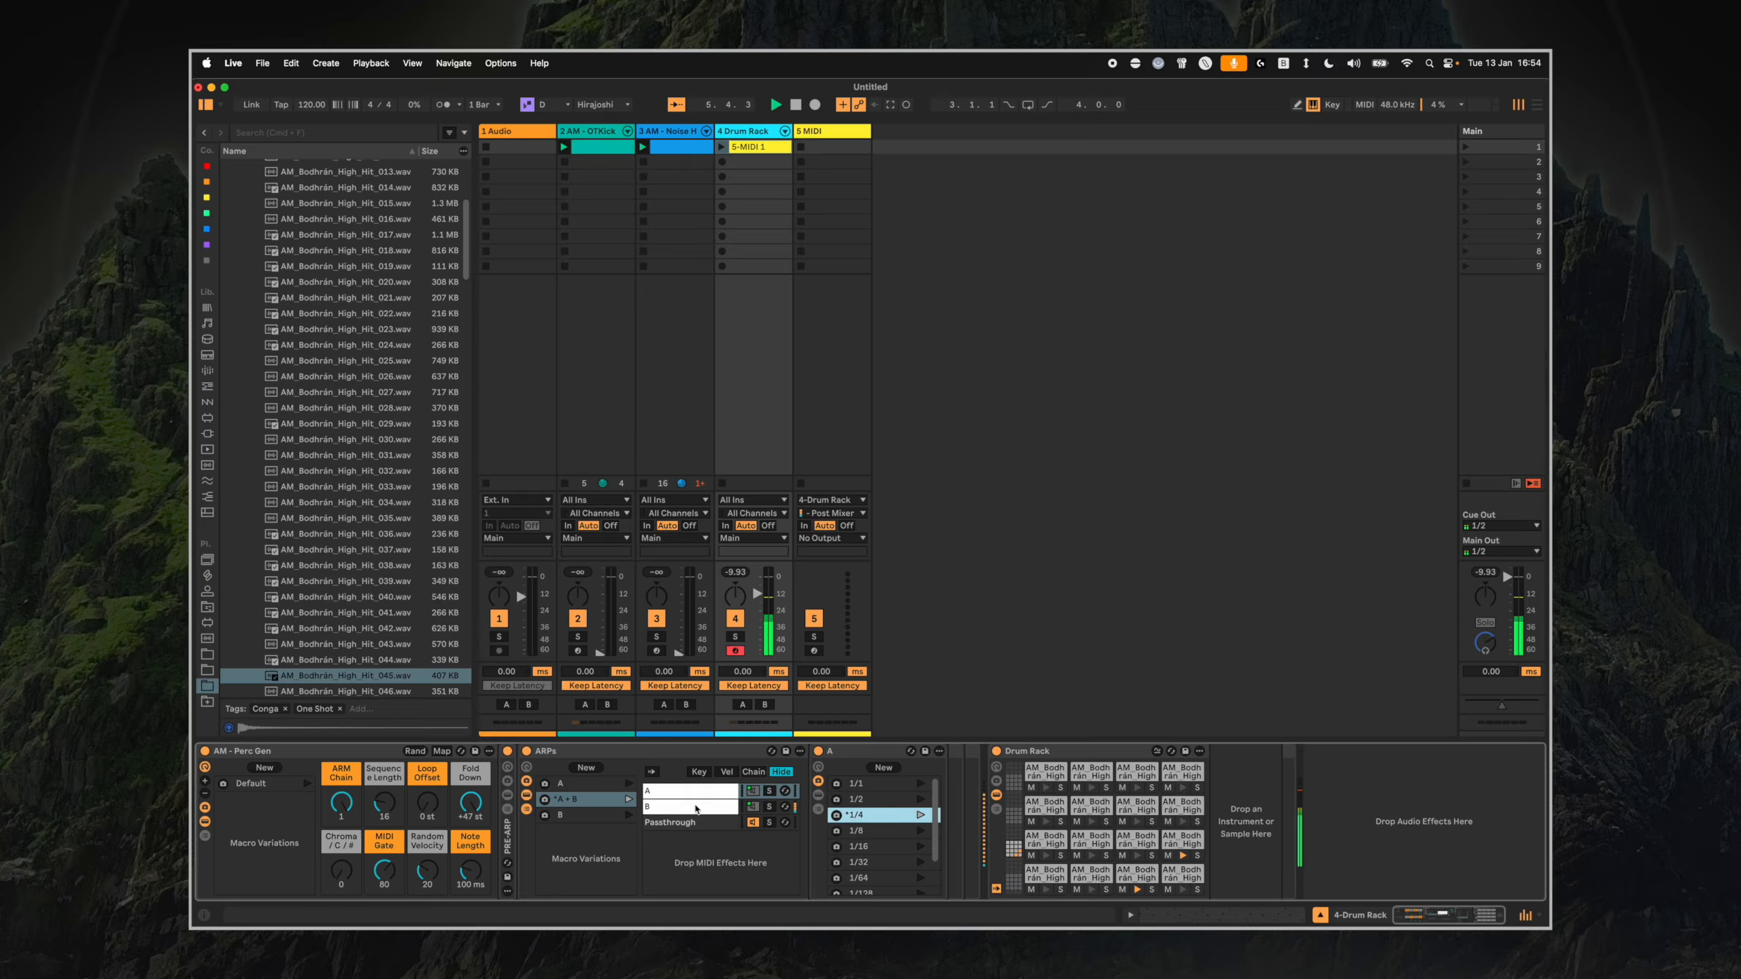
{"action": "left_click", "coordinate": [697, 808]}
{"action": "left_click", "coordinate": [861, 791]}
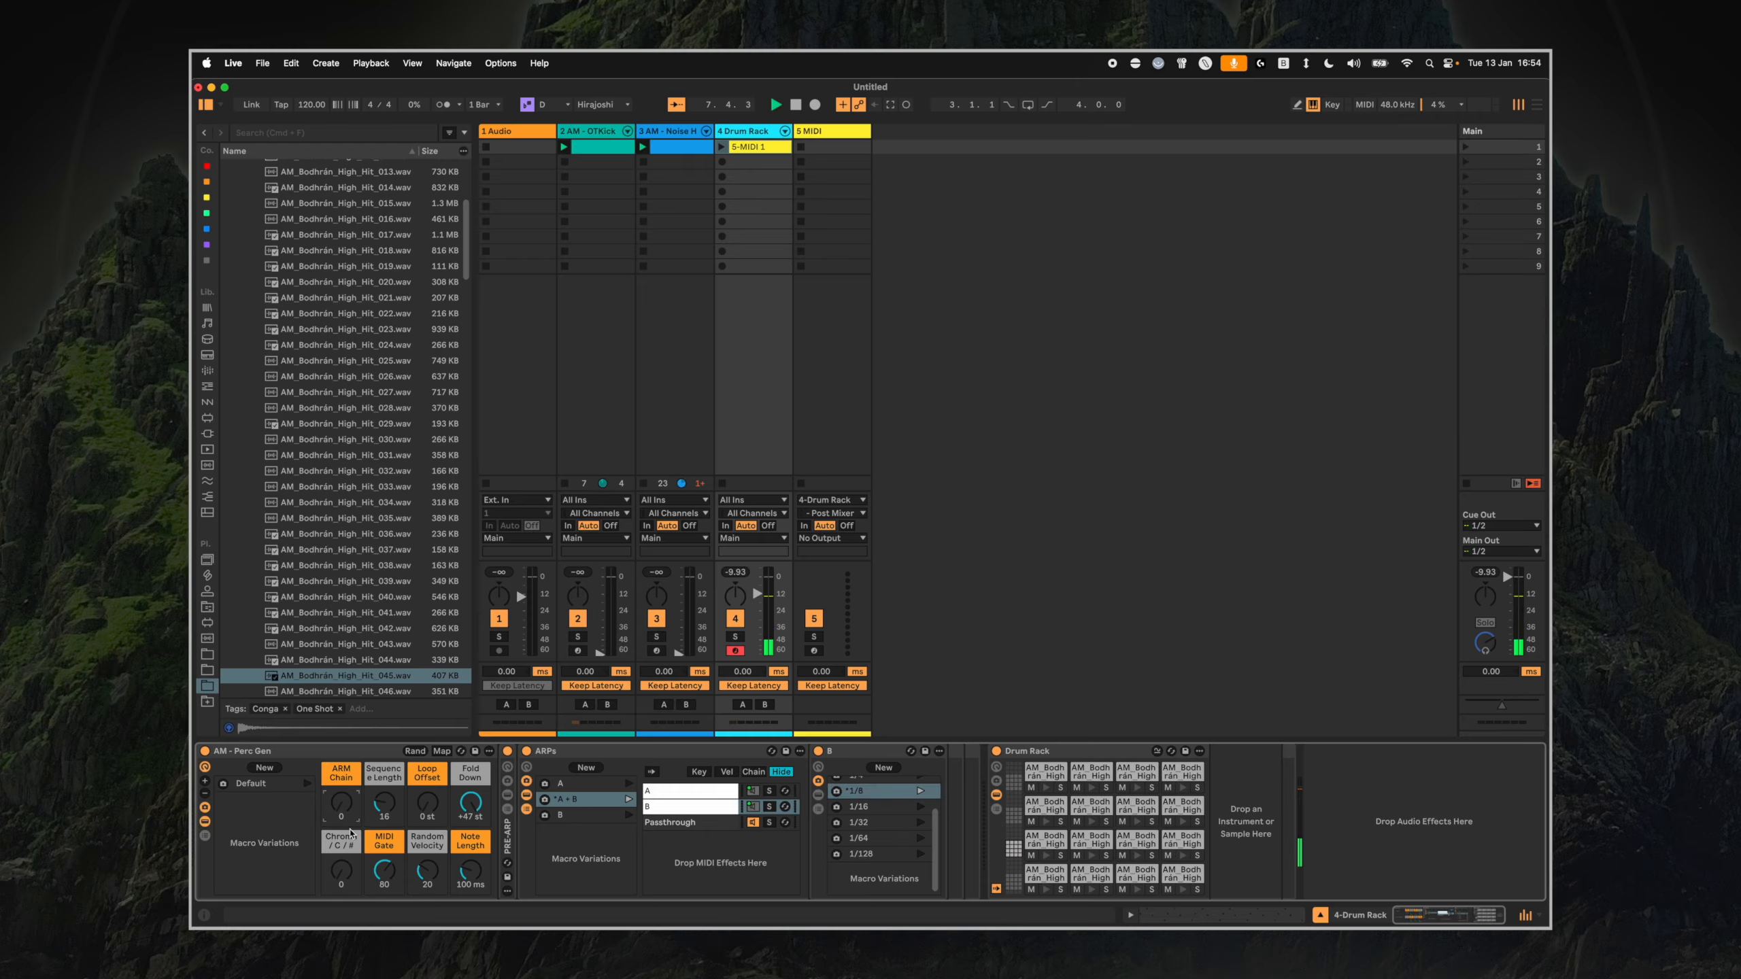
Play the 5-MIDI 1 clip on the Drum Rack track and examine its notes in the enlarged clip editor.
{"action": "key", "text": "z"}
{"action": "key", "text": "x"}
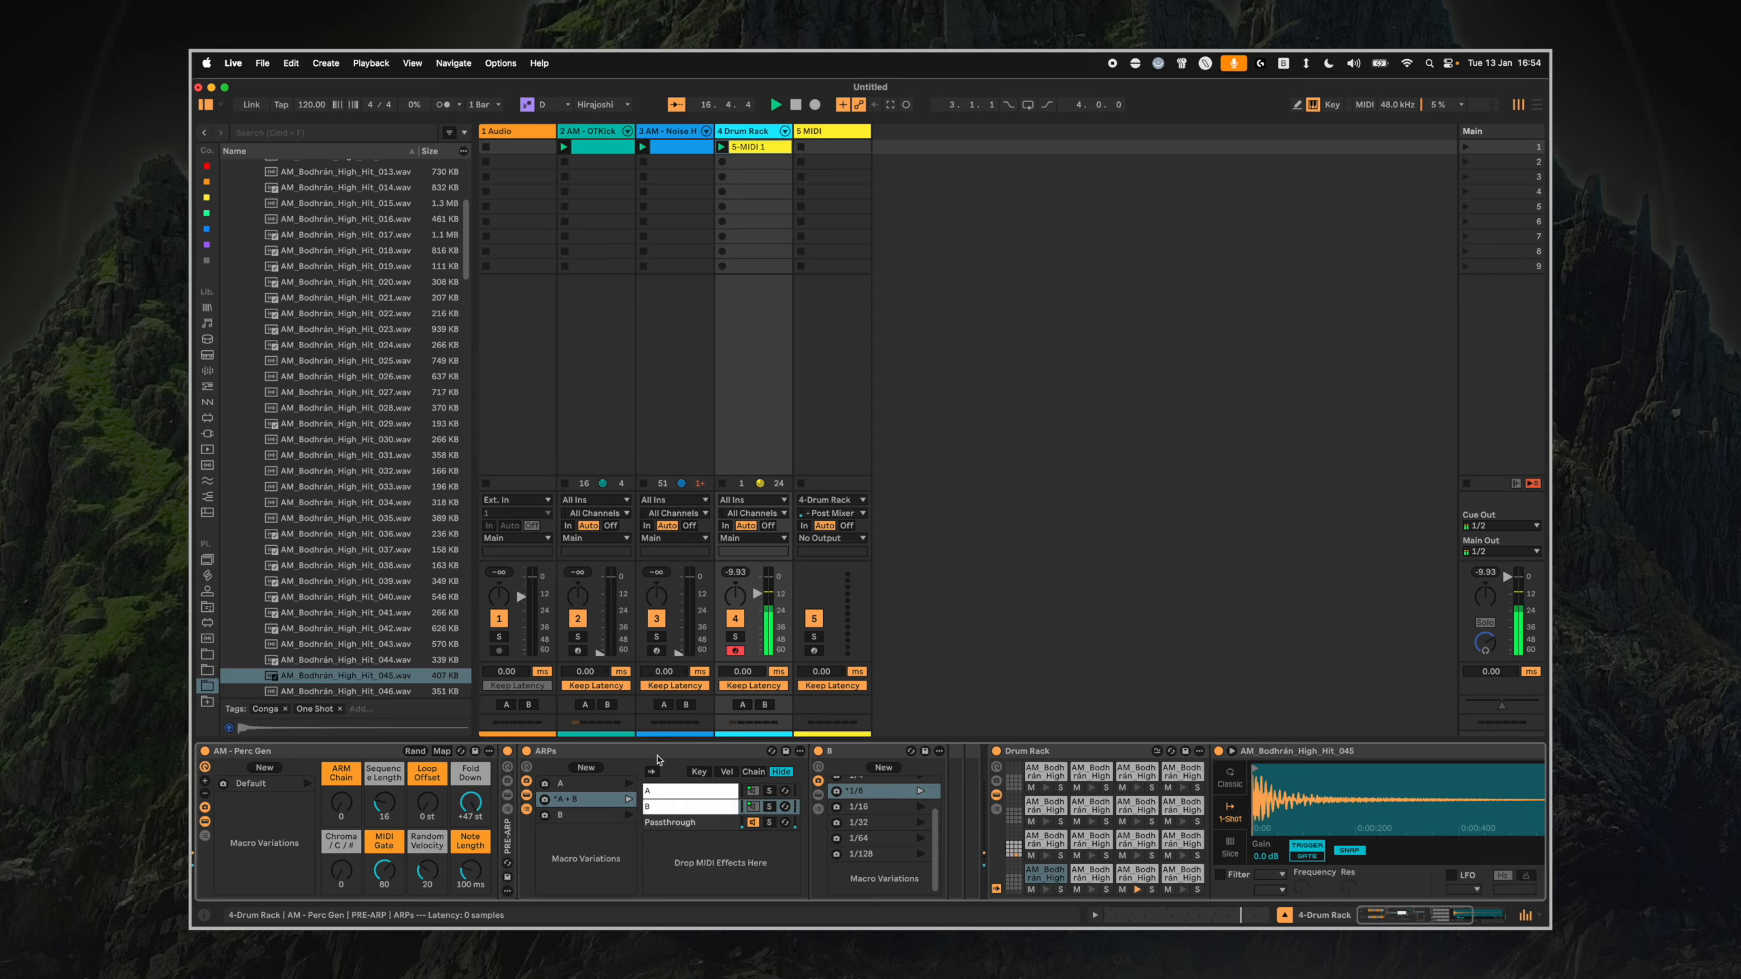
{"action": "left_click", "coordinate": [760, 149]}
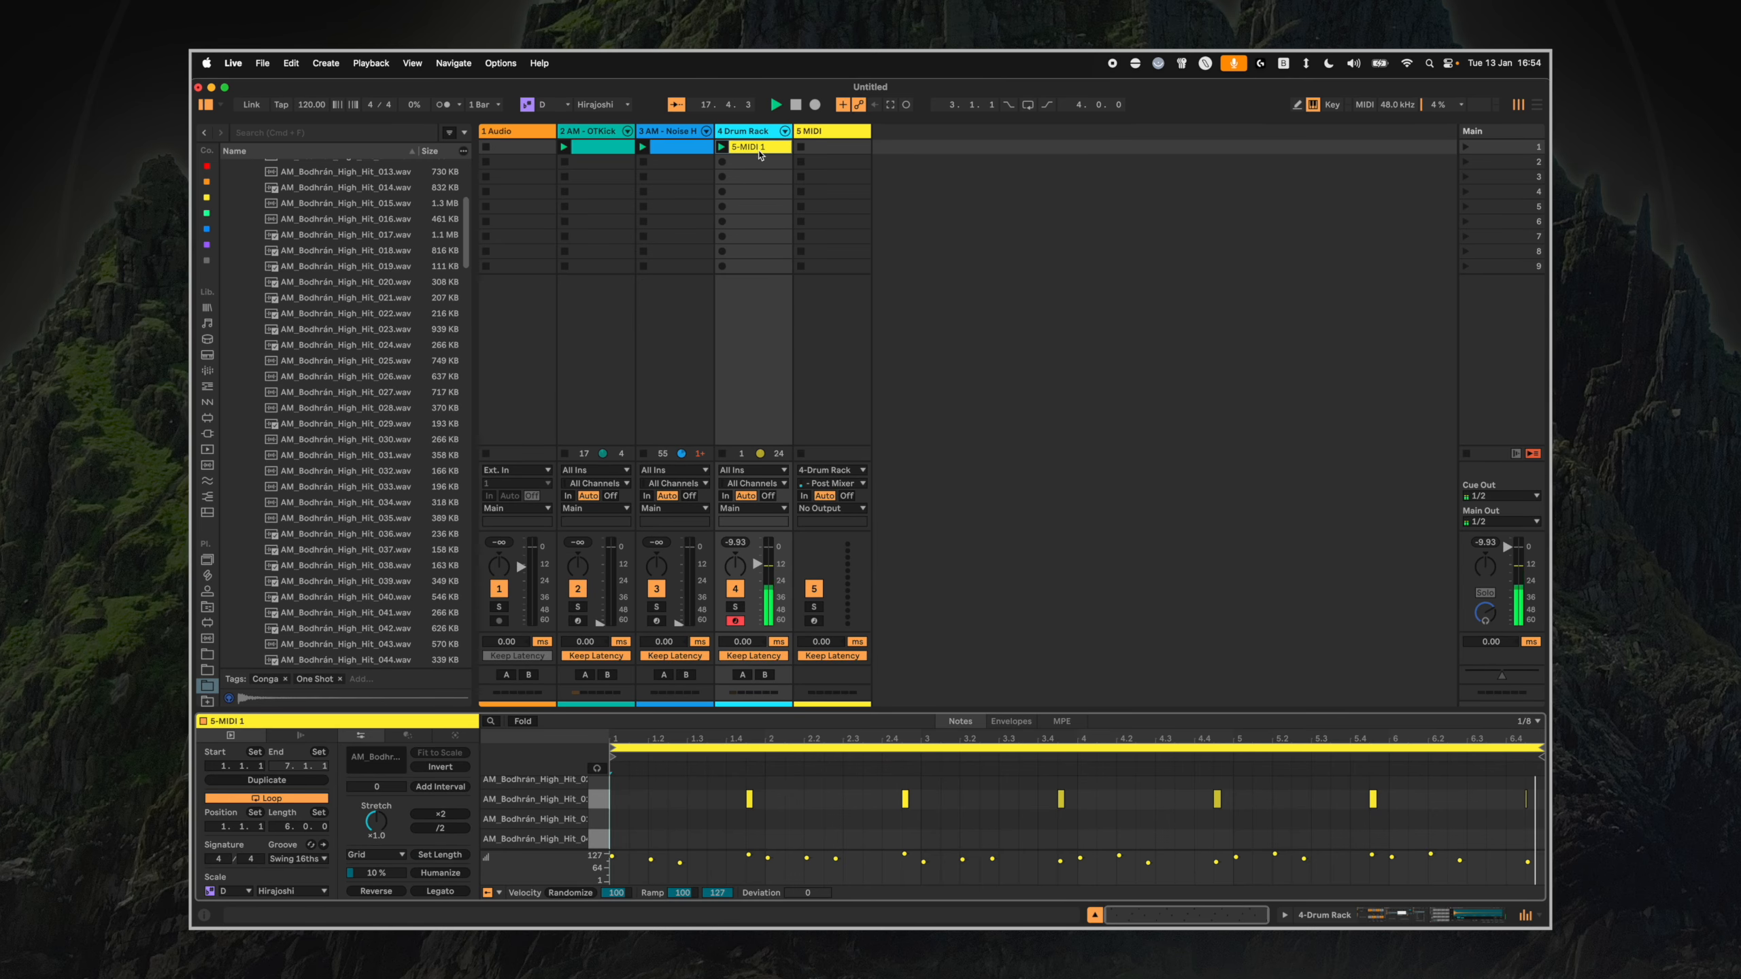
{"action": "left_click_drag", "start_coordinate": [855, 711], "coordinate": [855, 554]}
{"action": "double_click", "coordinate": [762, 131]}
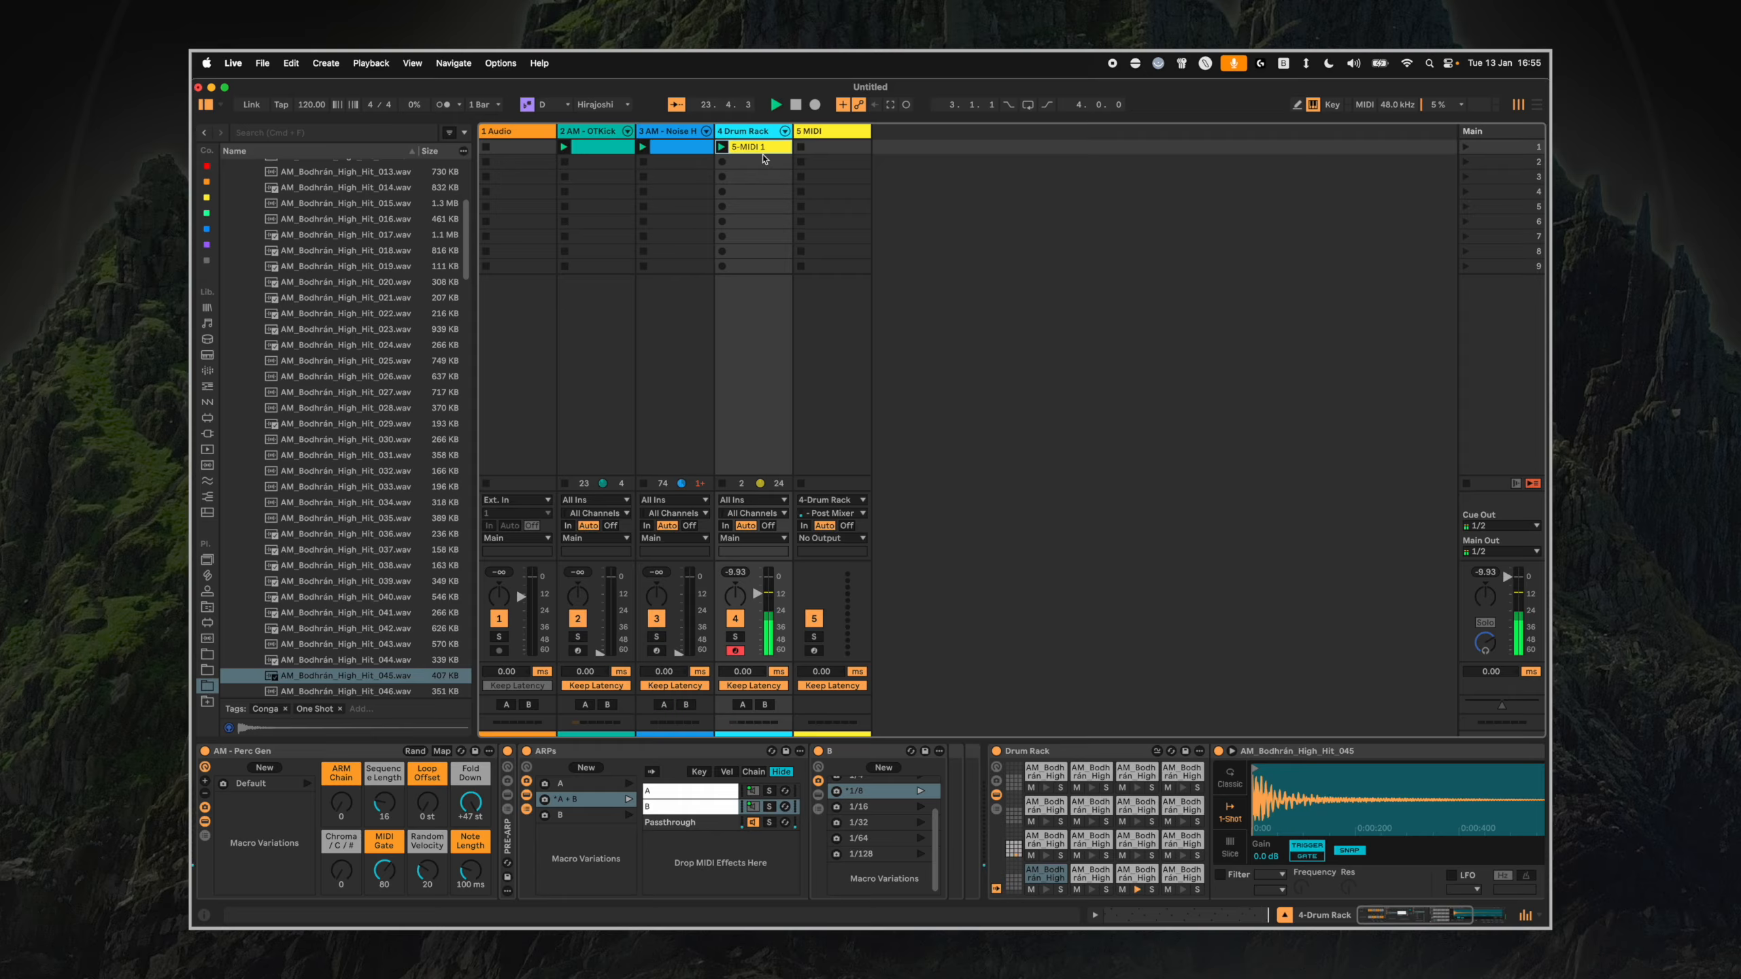
Delete the 5-MIDI 1 clip from the Drum Rack track and raise the track's volume slightly.
{"action": "key", "text": "Delete"}
{"action": "left_click_drag", "start_coordinate": [757, 594], "coordinate": [757, 582]}
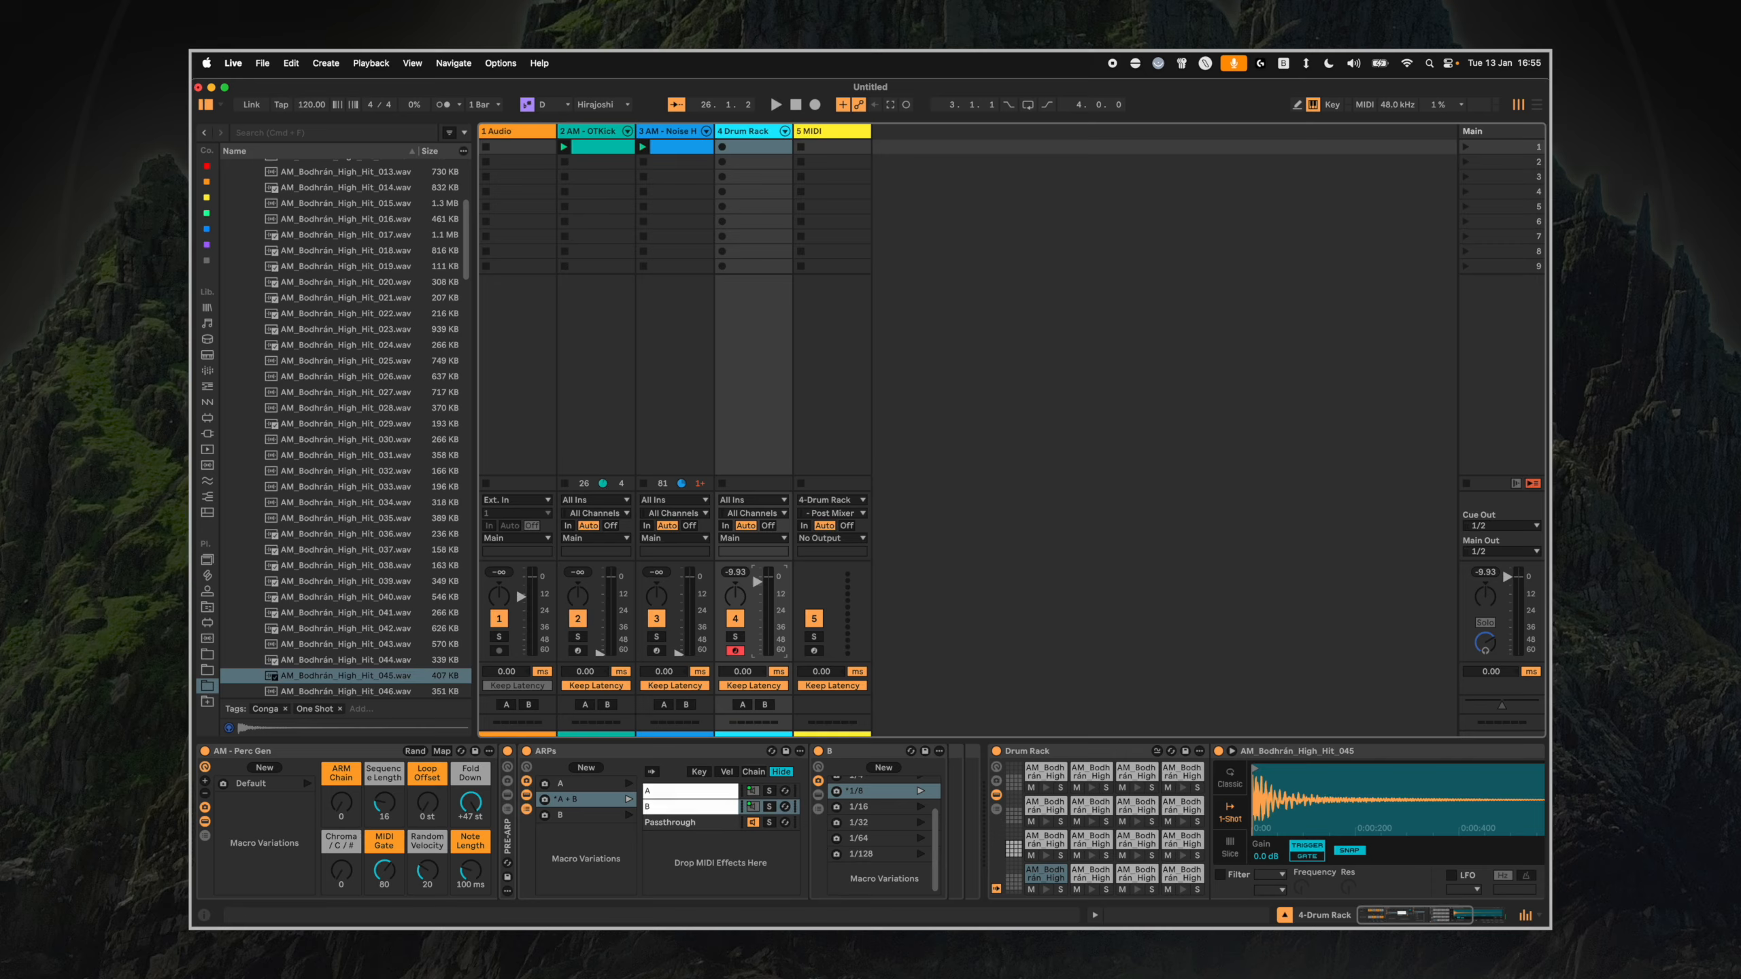
Recall the ARPs rack's variations A, A + B and B in turn, return to A + B, and select A.
{"action": "left_click", "coordinate": [612, 784]}
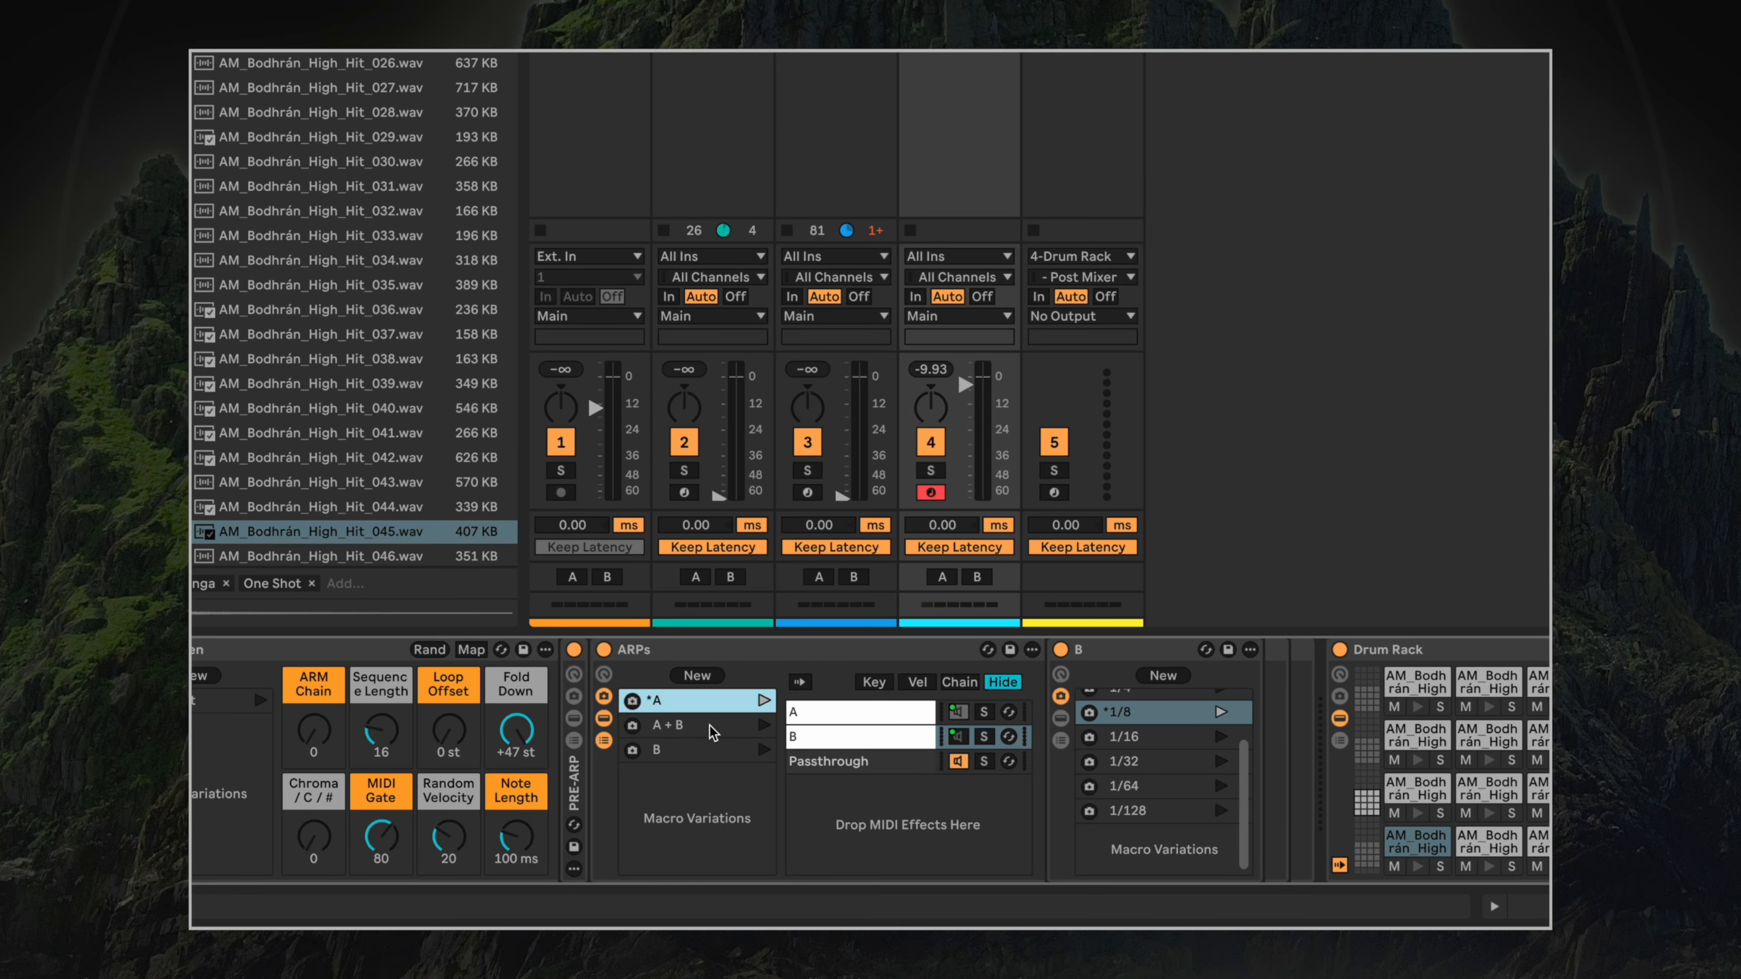
{"action": "left_click", "coordinate": [711, 729]}
{"action": "left_click", "coordinate": [707, 750]}
{"action": "left_click", "coordinate": [691, 727]}
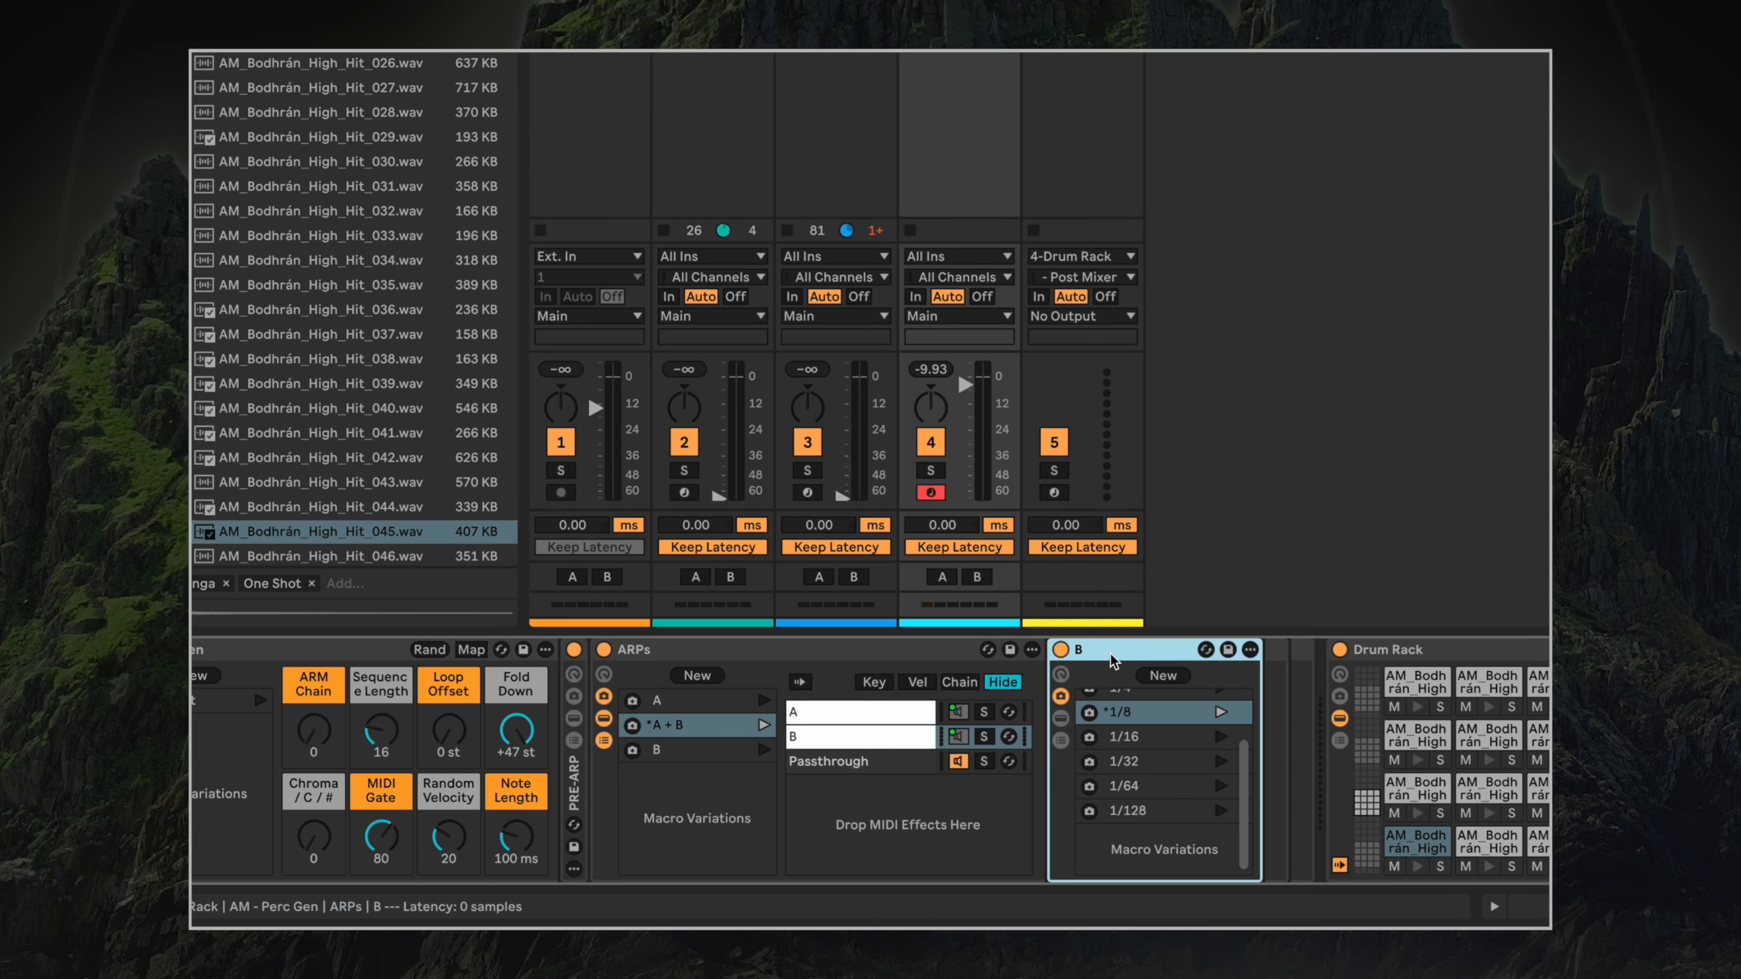
{"action": "left_click", "coordinate": [668, 700]}
Try rates 1/32 and 1/4 on chain A before setting it to 1/8, and set chain B to 1/32.
{"action": "left_click", "coordinate": [881, 713]}
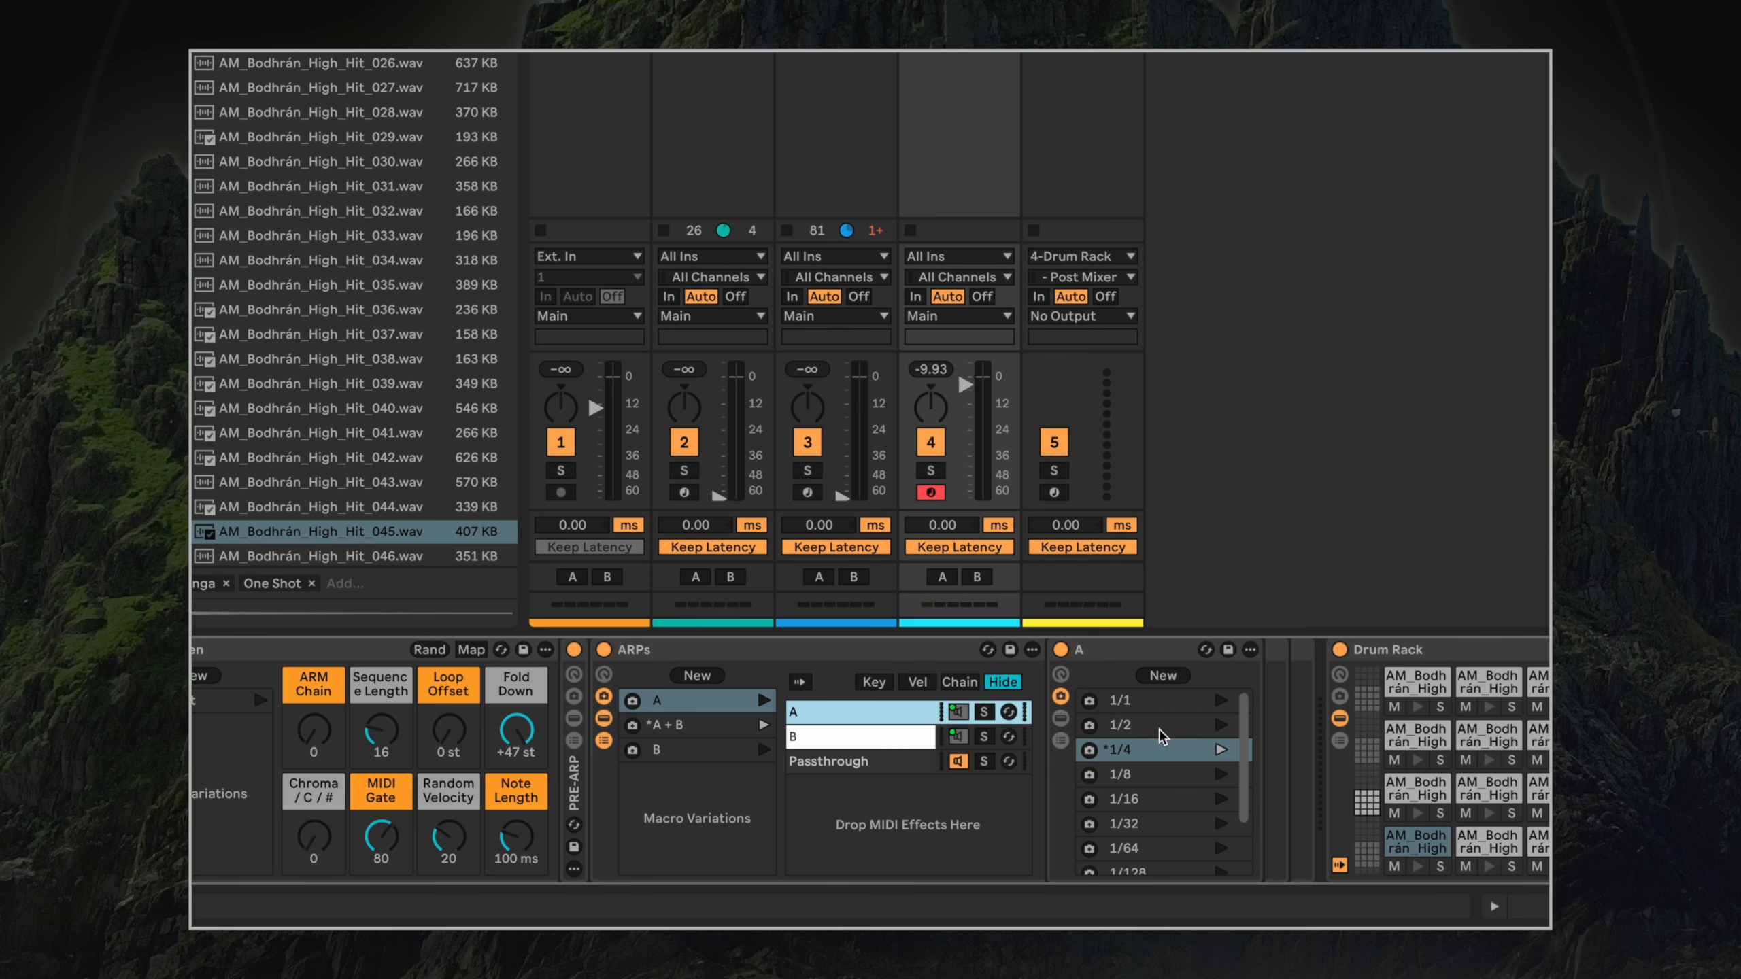
{"action": "scroll", "coordinate": [1168, 809], "scroll_direction": "up", "scroll_amount": 3}
{"action": "left_click", "coordinate": [1163, 820]}
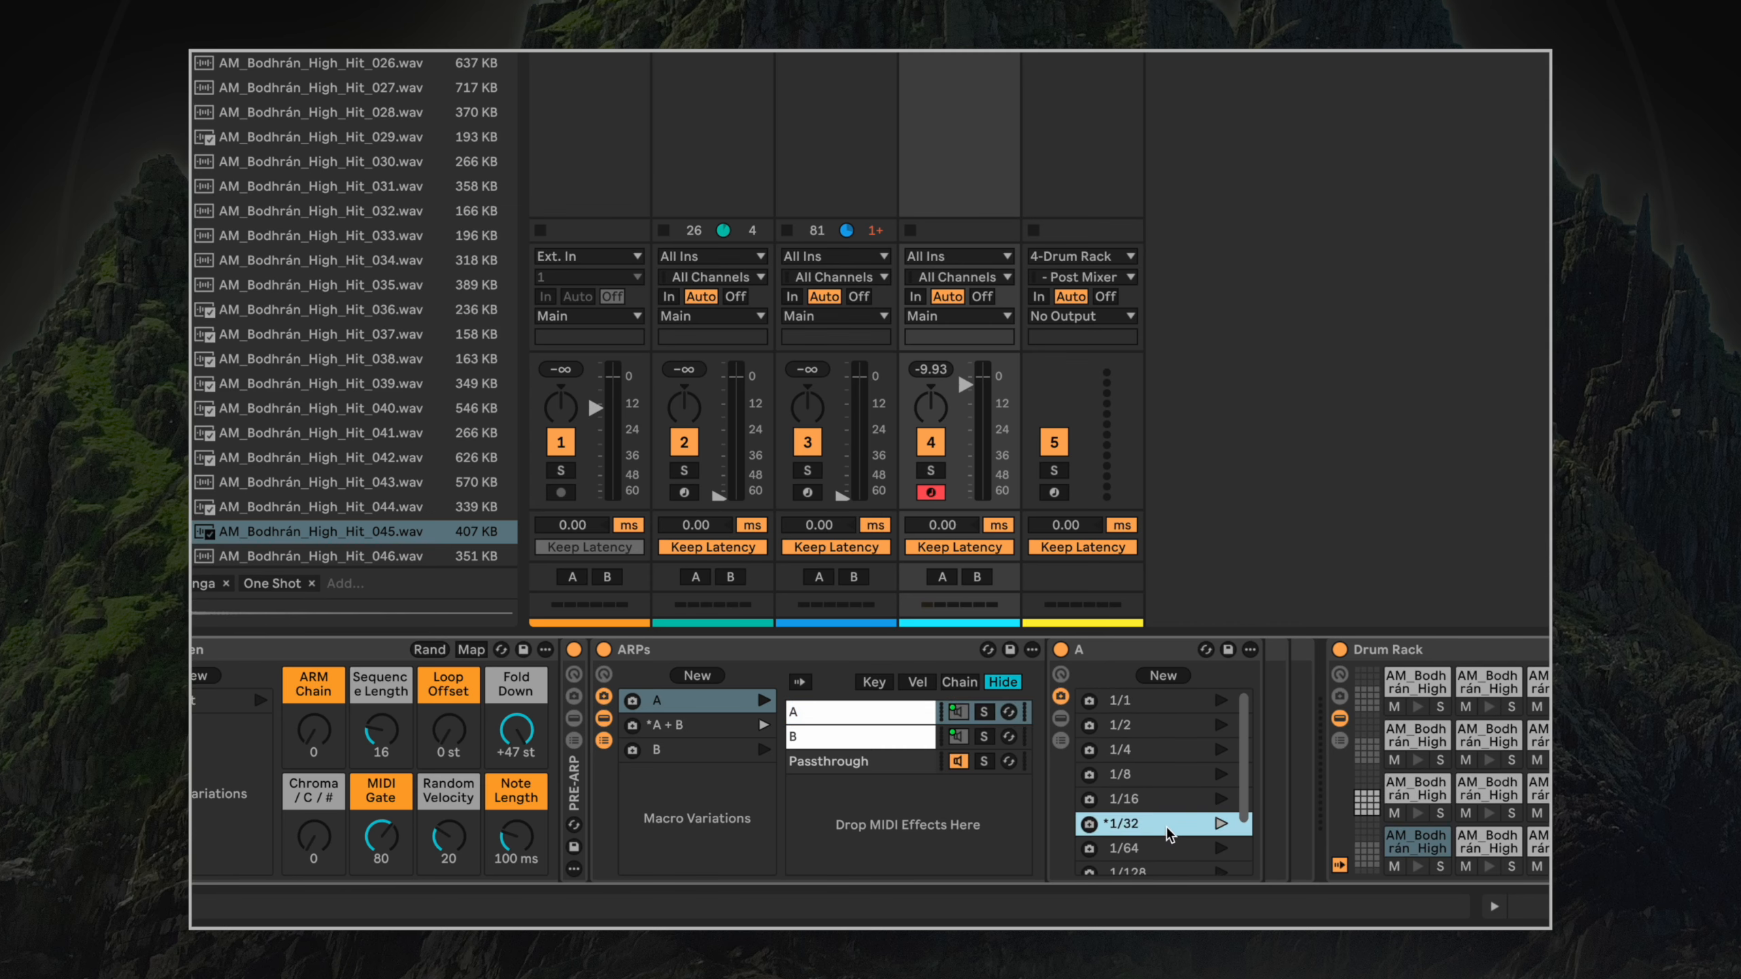
{"action": "left_click", "coordinate": [1157, 747]}
{"action": "left_click", "coordinate": [1158, 773]}
{"action": "left_click", "coordinate": [865, 744]}
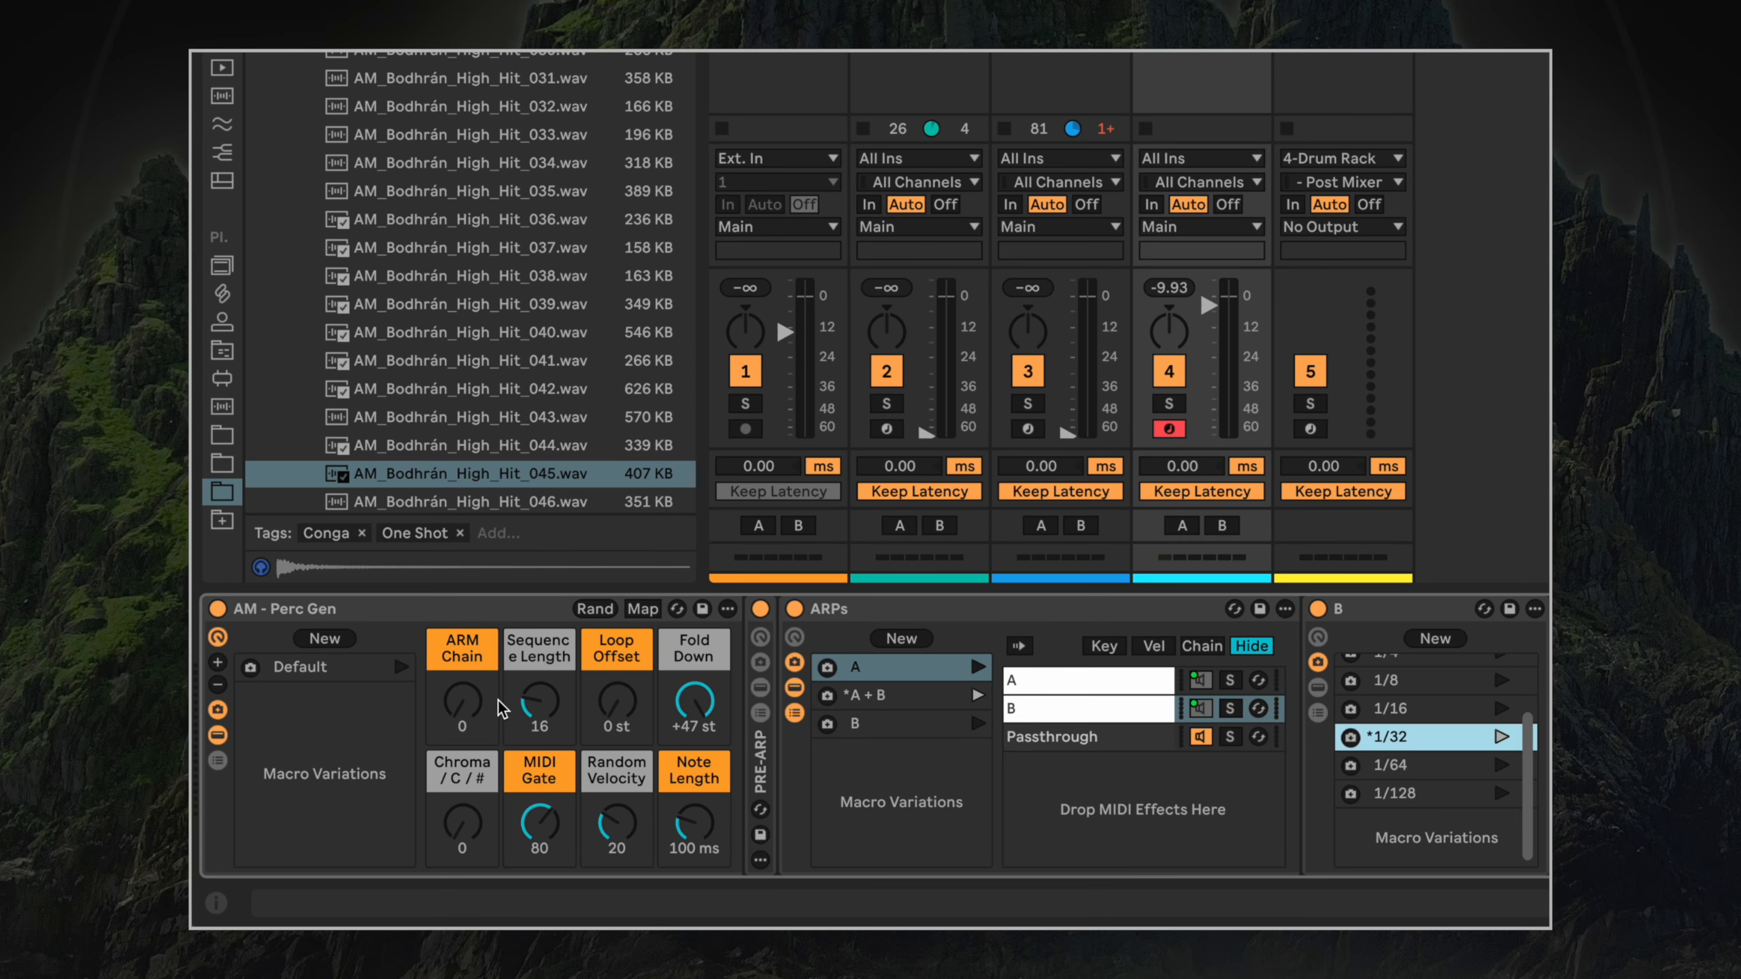
Lower Perc Gen's Sequence Length macro to 10 and return it to 16.
{"action": "left_click_drag", "start_coordinate": [506, 705], "coordinate": [538, 720]}
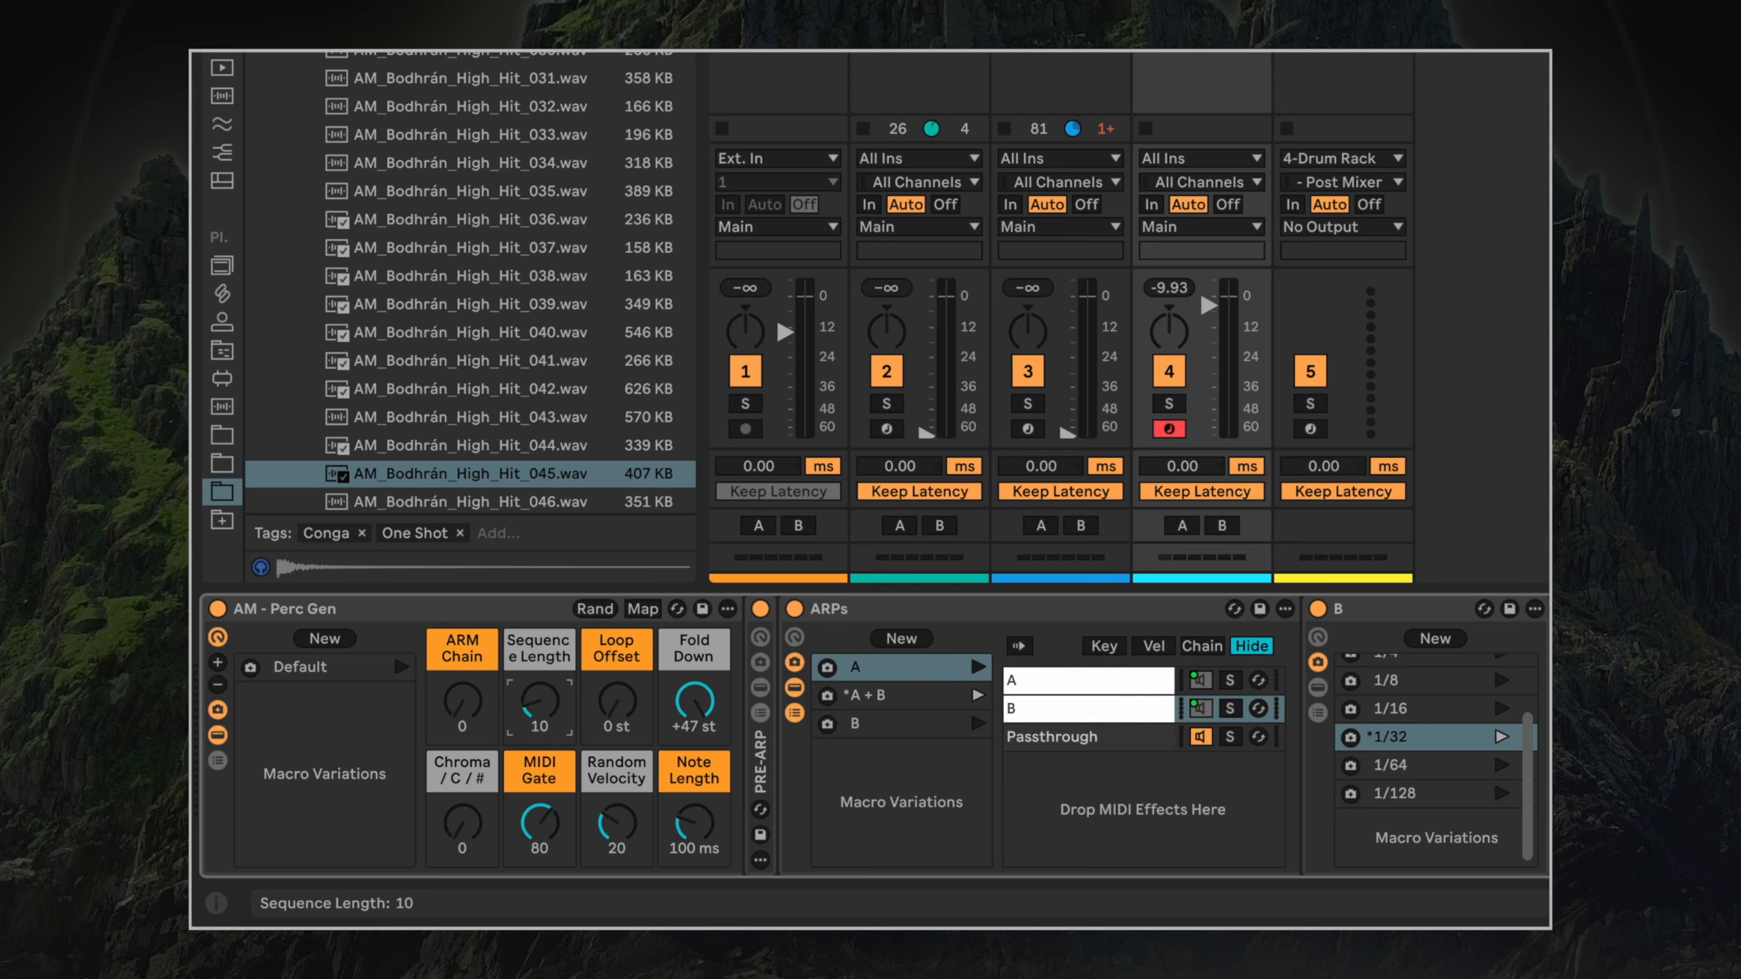
{"action": "mouse_move", "coordinate": [538, 699]}
{"action": "left_mouse_down"}
{"action": "mouse_move", "coordinate": [539, 682]}
{"action": "mouse_move", "coordinate": [539, 710]}
{"action": "left_mouse_up"}
Select chain A in the ARPs rack and recall its 1/16 rate variation.
{"action": "left_click", "coordinate": [1050, 681]}
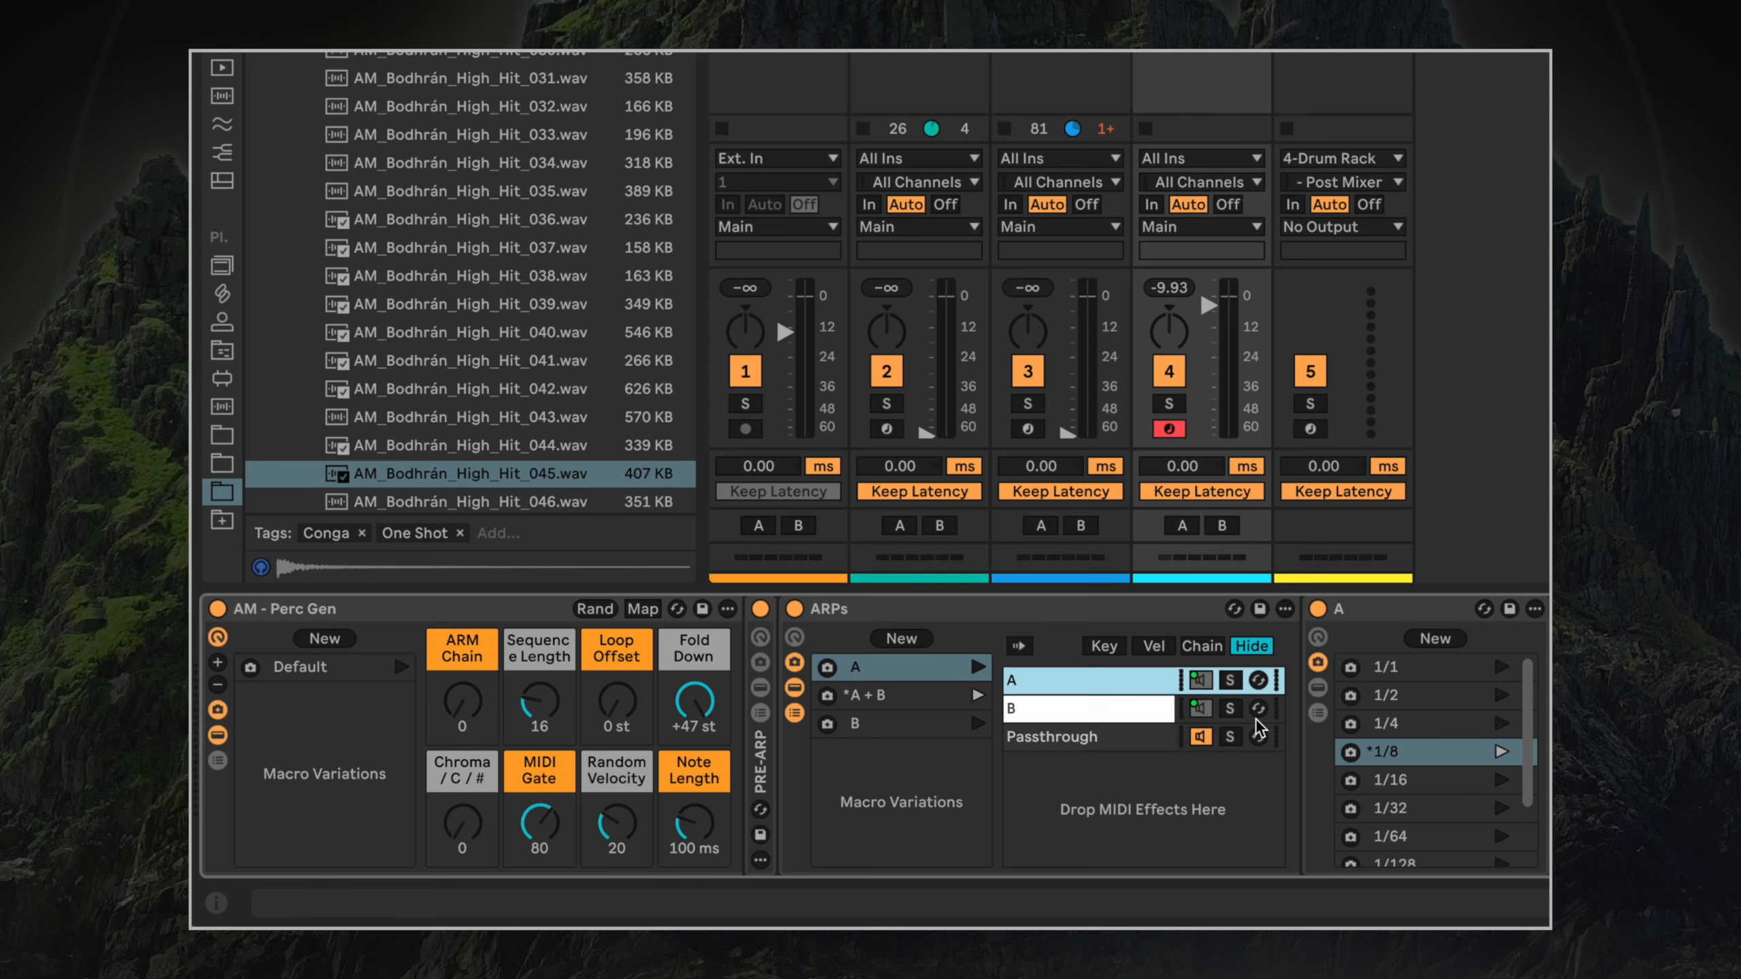
{"action": "left_click", "coordinate": [1403, 784]}
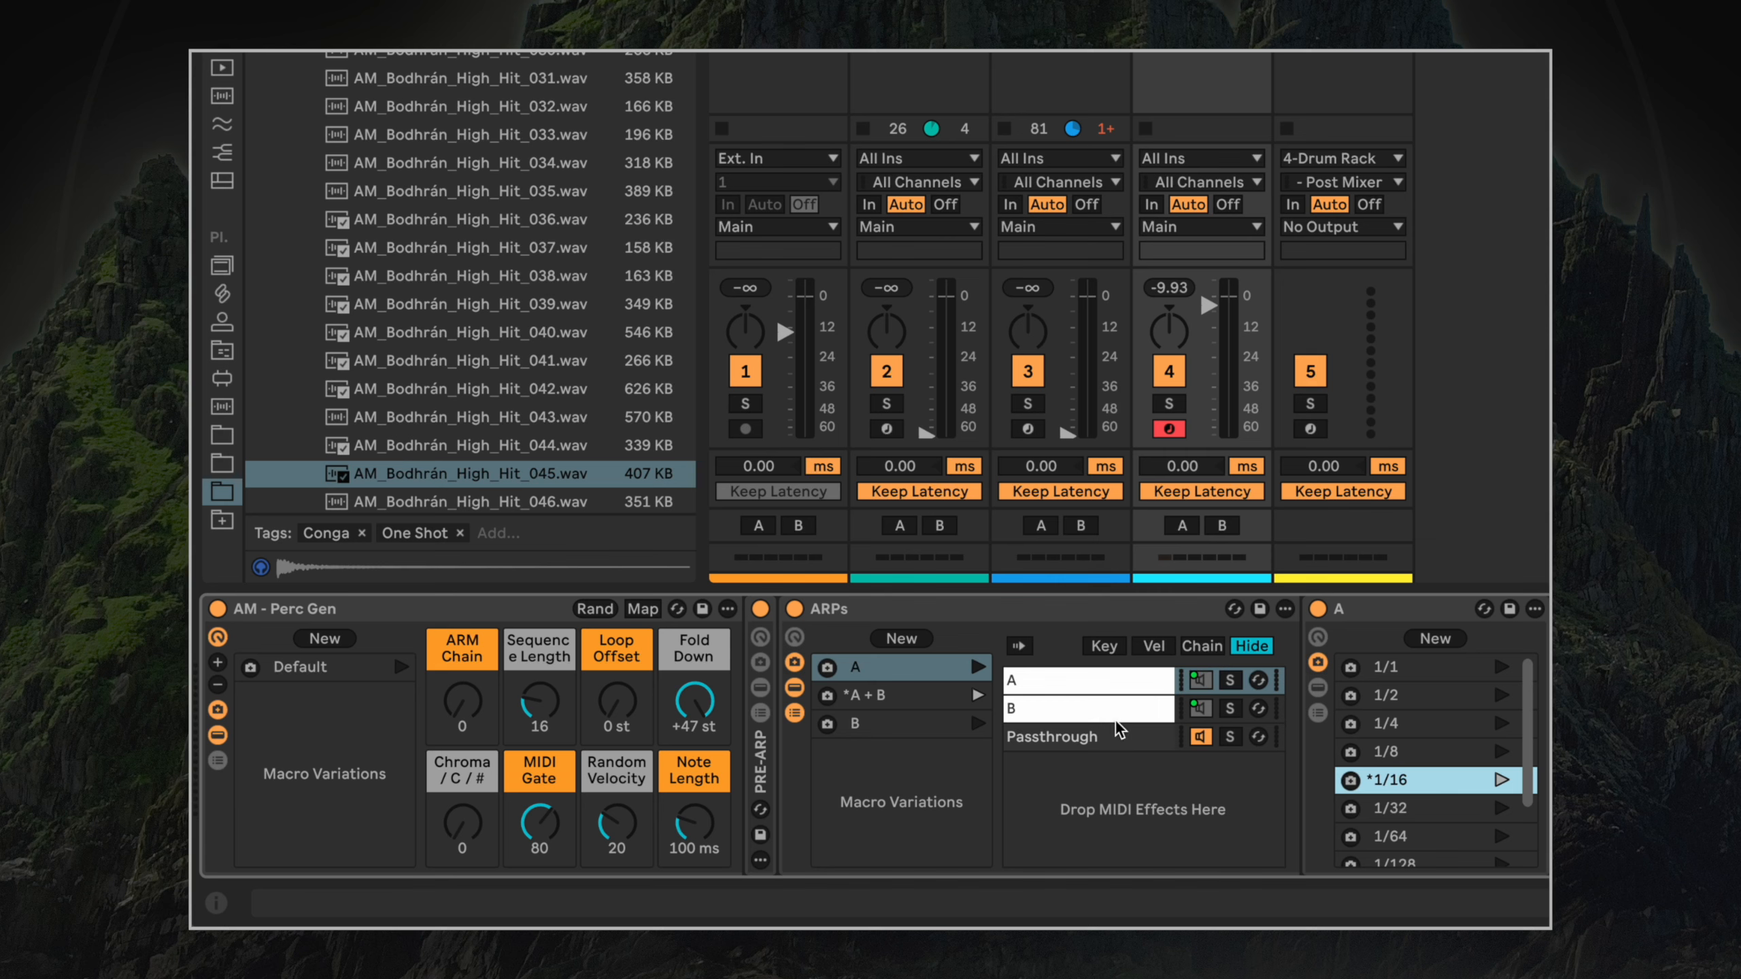
Recall variation A in the ARPs rack, select chain A's 1/16 rate, and change the rate to 1/8.
{"action": "left_click", "coordinate": [890, 666]}
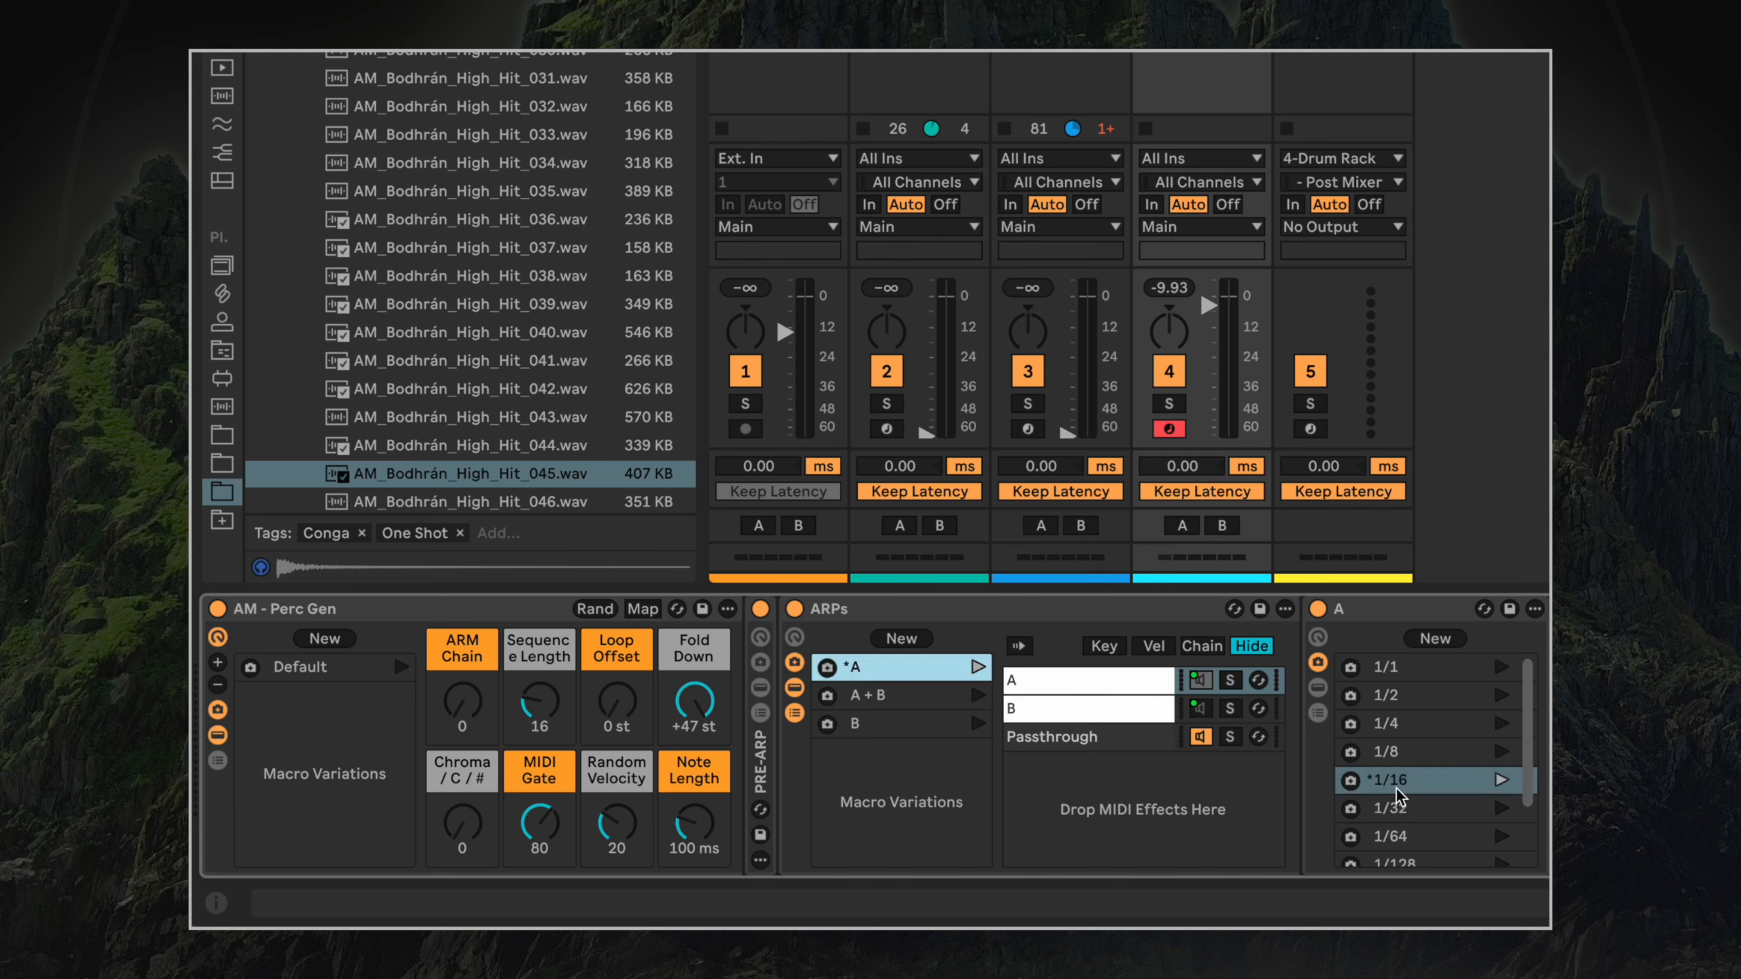
{"action": "left_click", "coordinate": [1370, 782]}
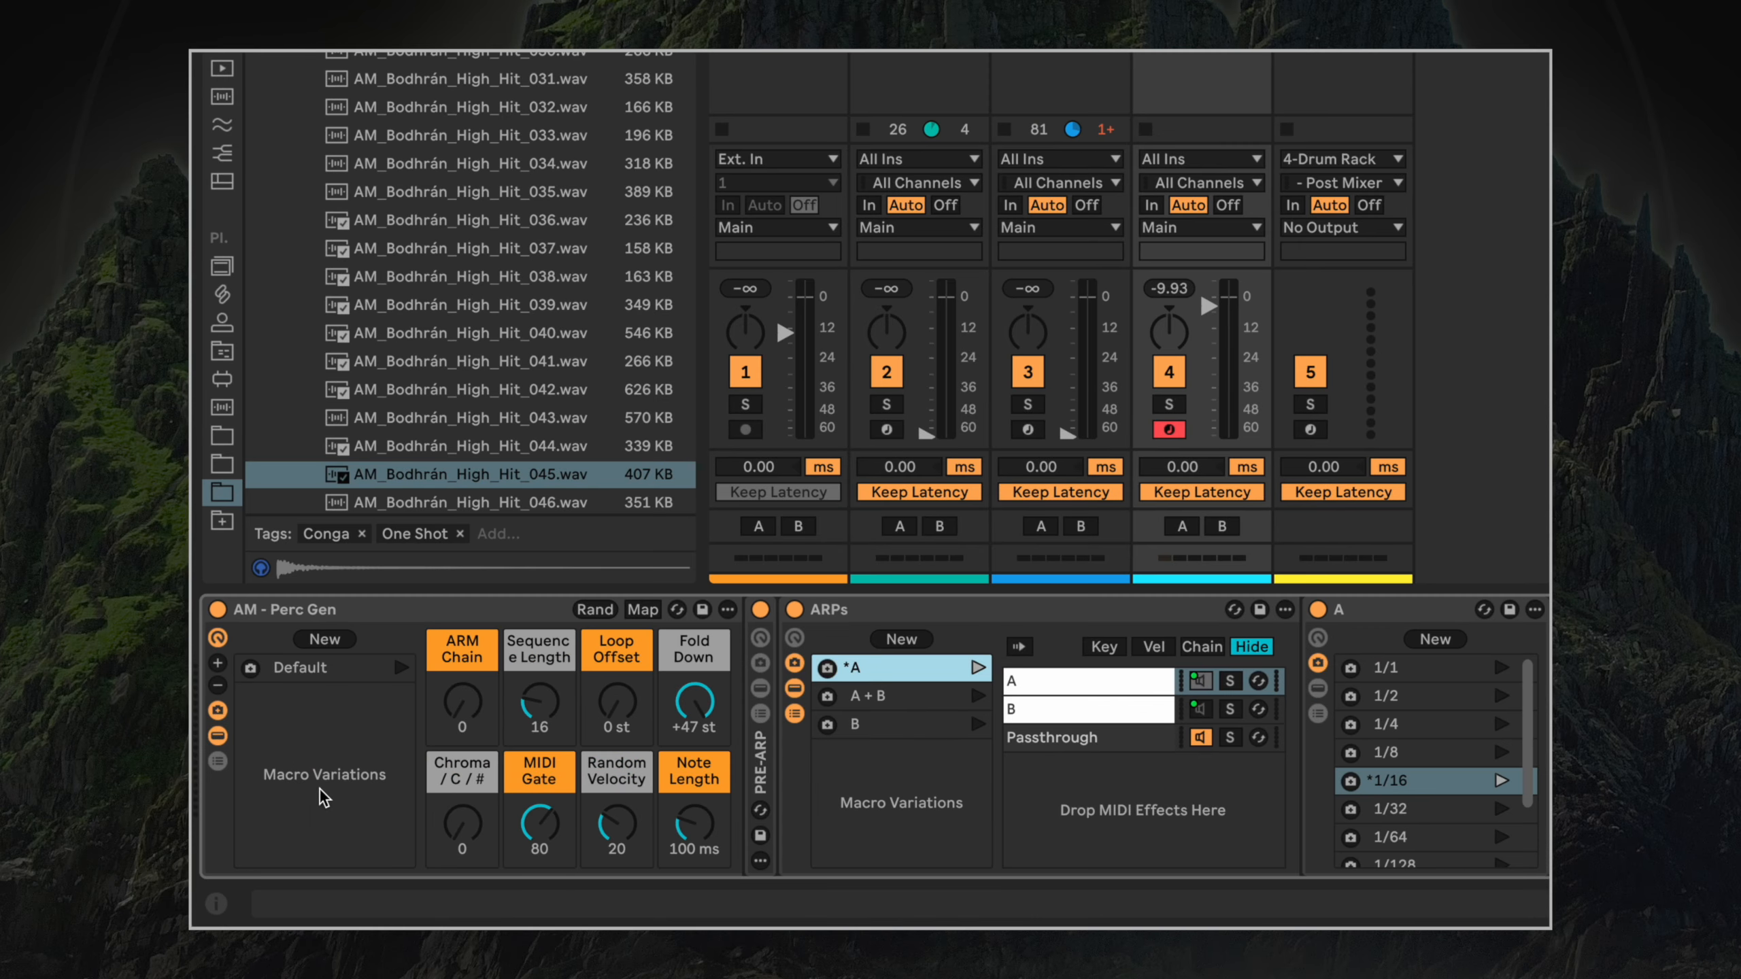
{"action": "left_click", "coordinate": [1422, 728]}
{"action": "left_click", "coordinate": [1425, 757]}
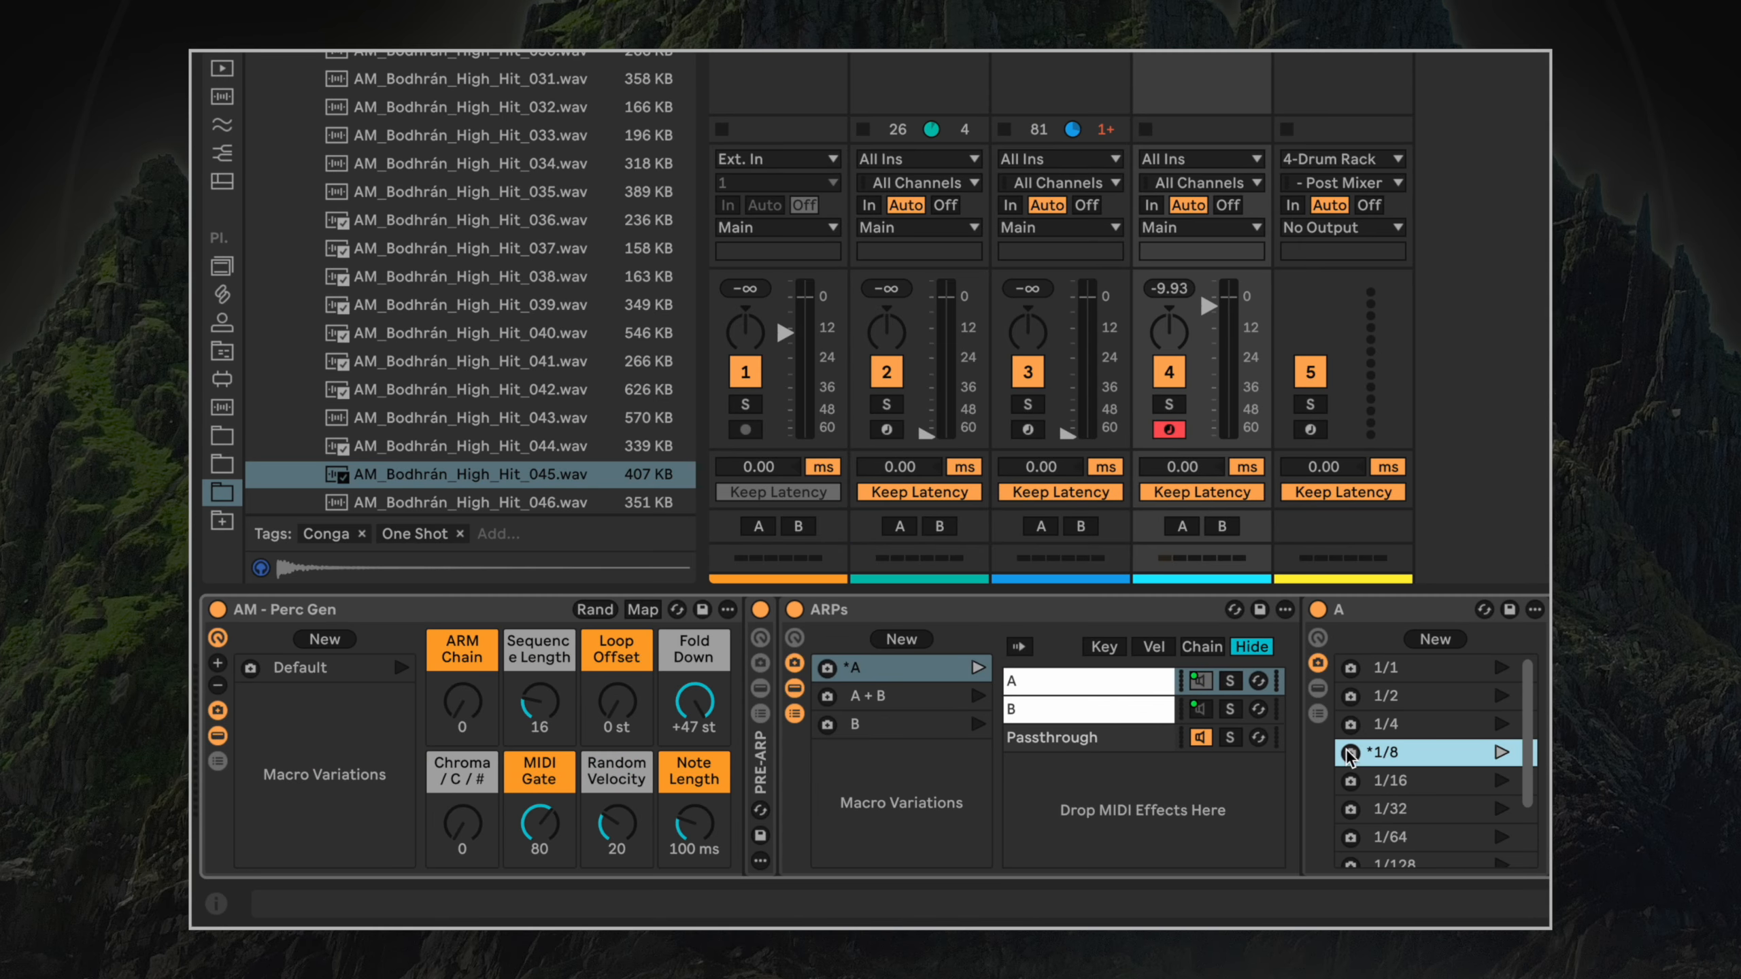
Try Perc Gen's Sequence Length macro at 8 and 16, and set it to 7.
{"action": "left_click_drag", "start_coordinate": [540, 701], "coordinate": [539, 711]}
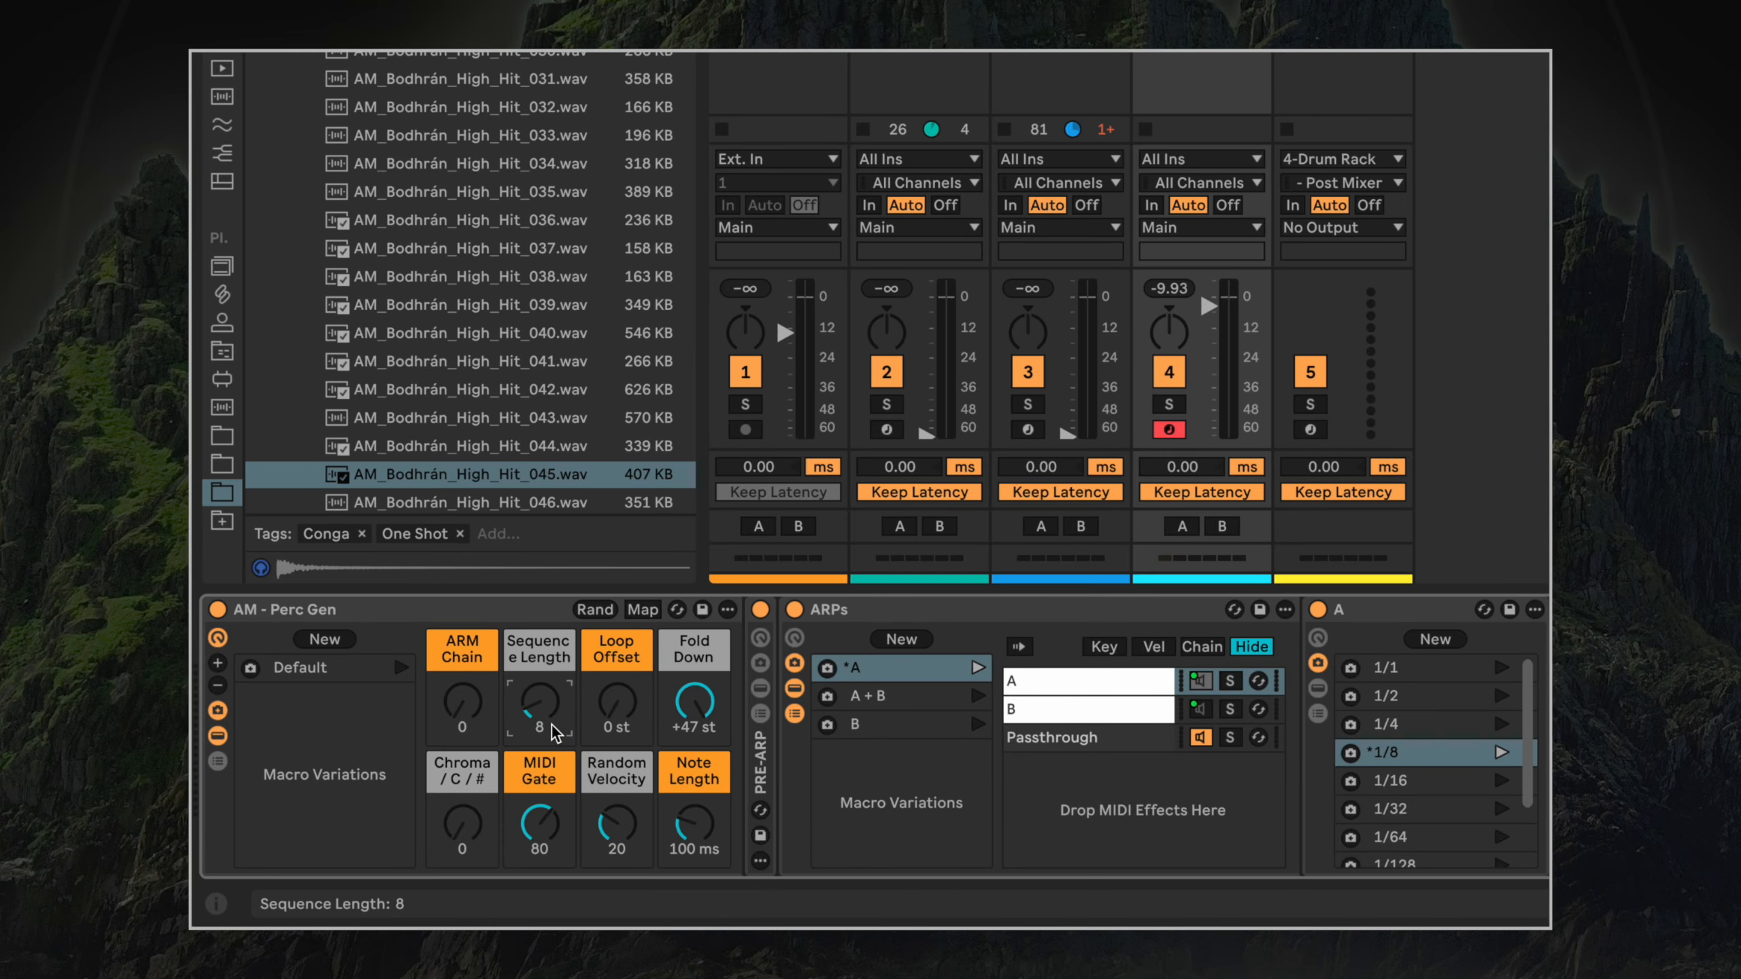
{"action": "left_click_drag", "start_coordinate": [561, 747], "coordinate": [560, 686]}
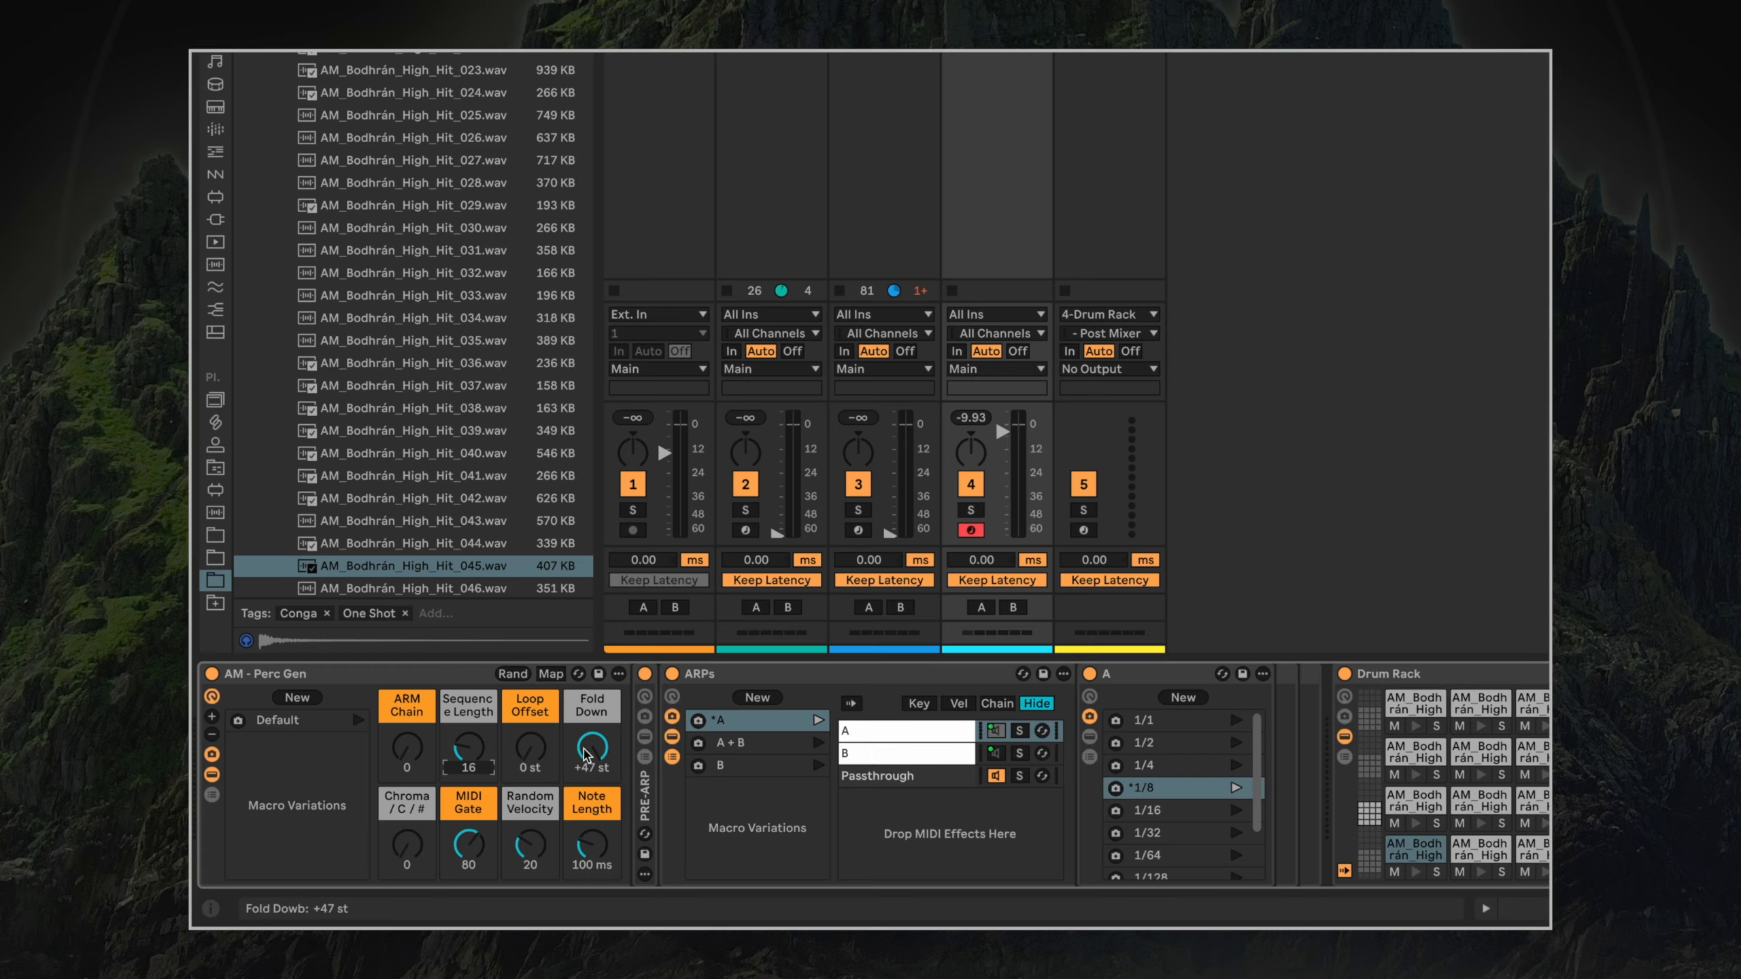
{"action": "left_click_drag", "start_coordinate": [469, 748], "coordinate": [469, 738]}
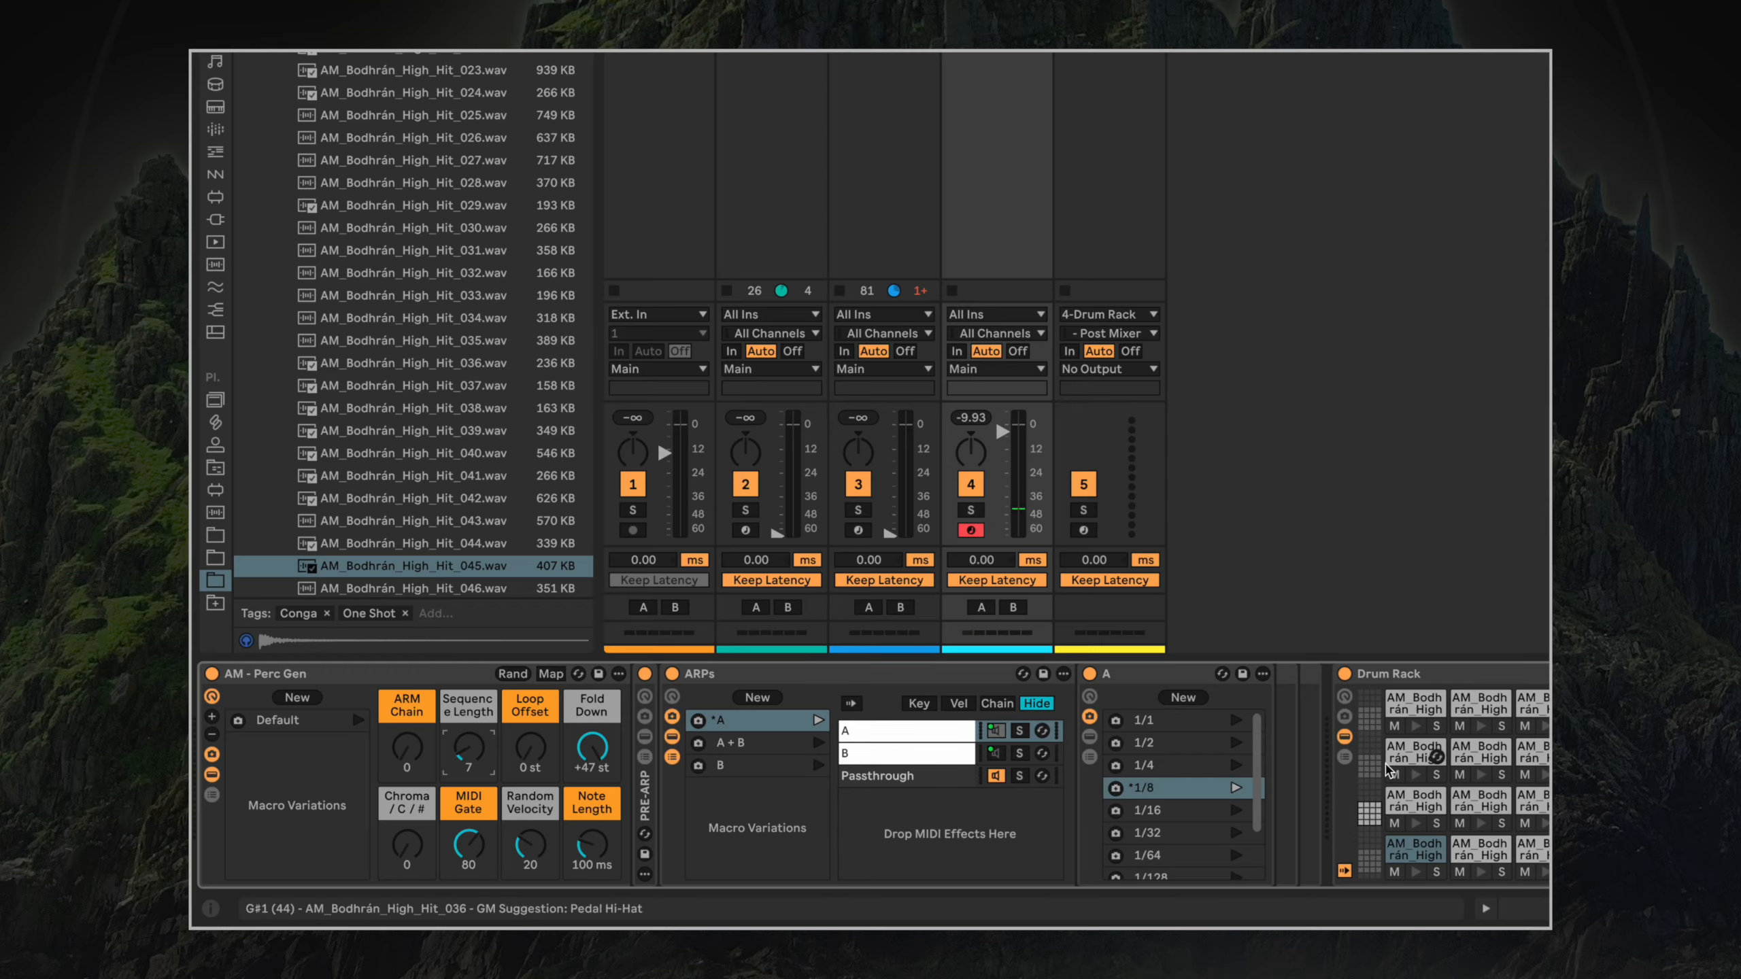
Set Perc Gen's MIDI Gate to 0, Random Velocity to 25 and ARM Chain to 1, and trim track 4's volume slightly while the pattern plays.
{"action": "left_click_drag", "start_coordinate": [468, 844], "coordinate": [468, 905]}
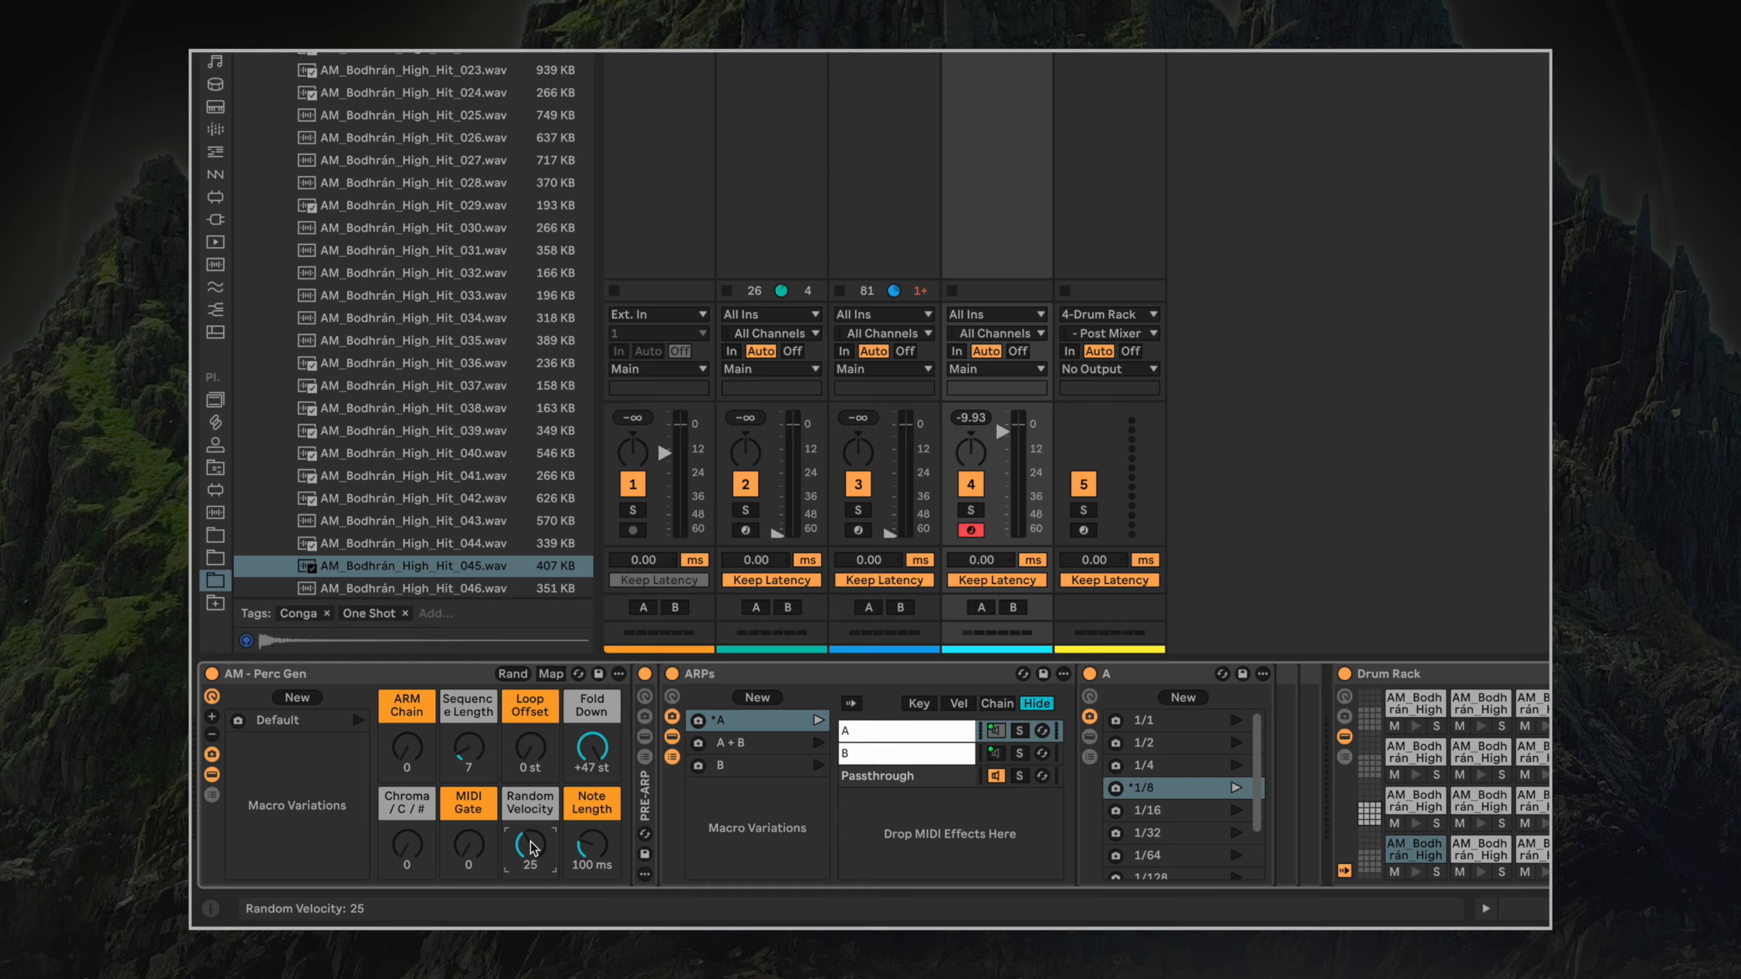
{"action": "key", "text": "z"}
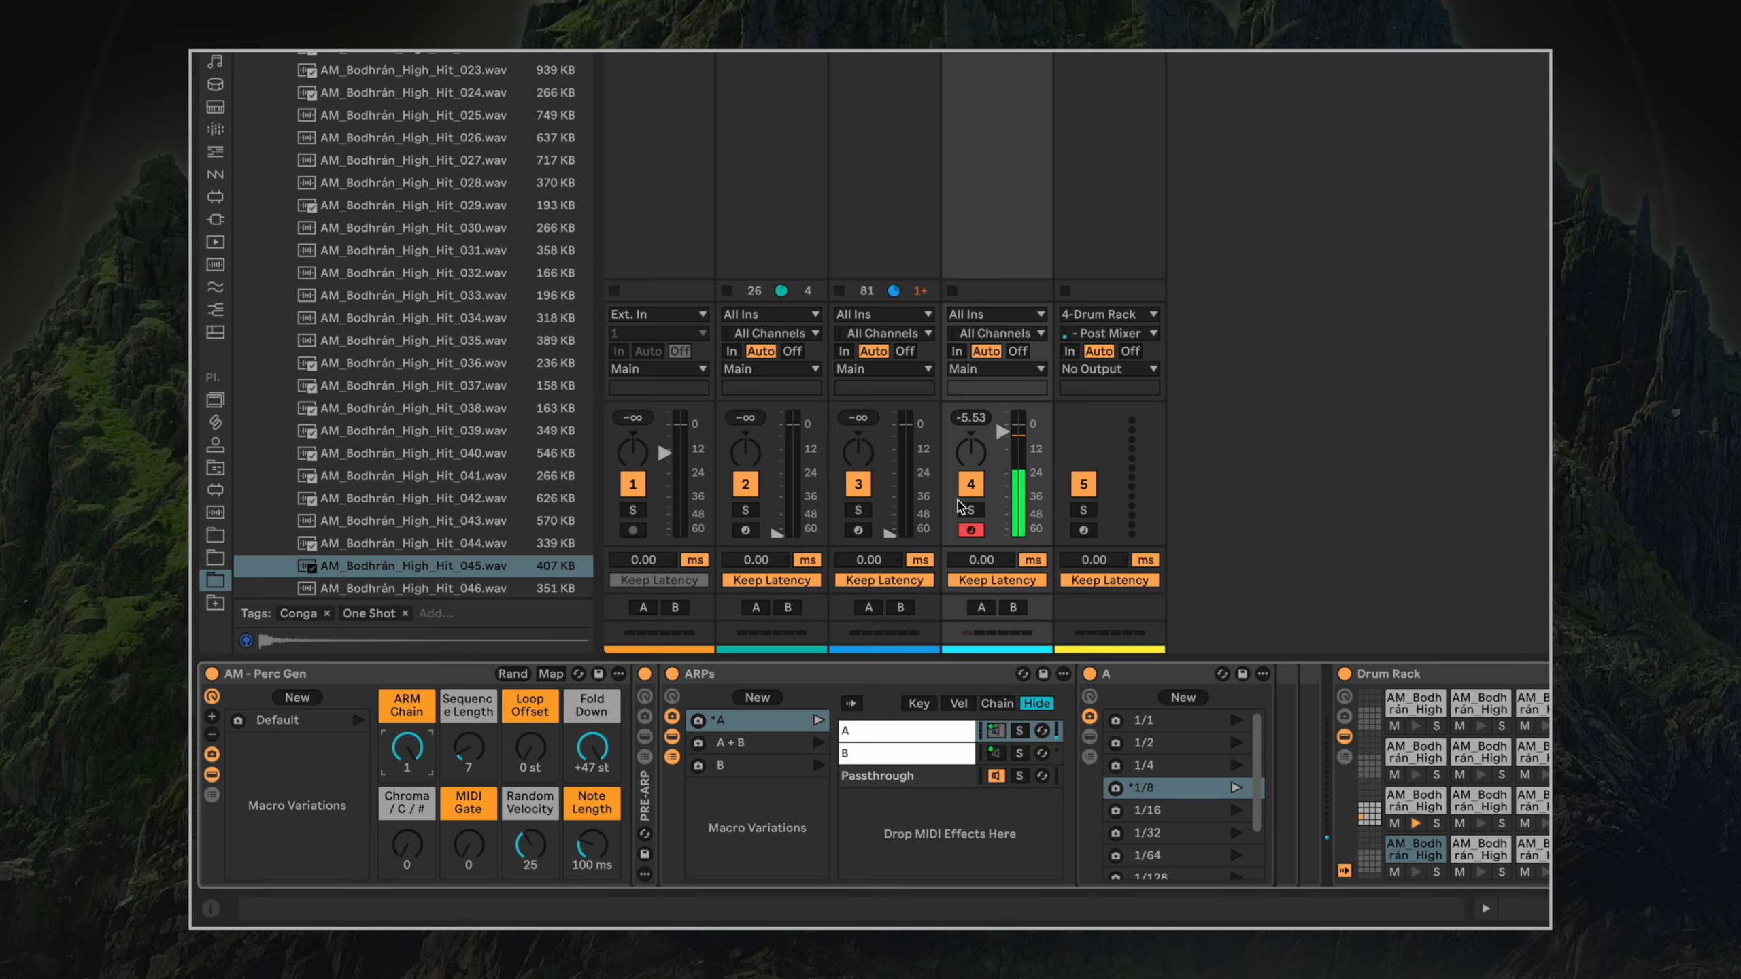
{"action": "left_click_drag", "start_coordinate": [1004, 432], "coordinate": [1004, 434]}
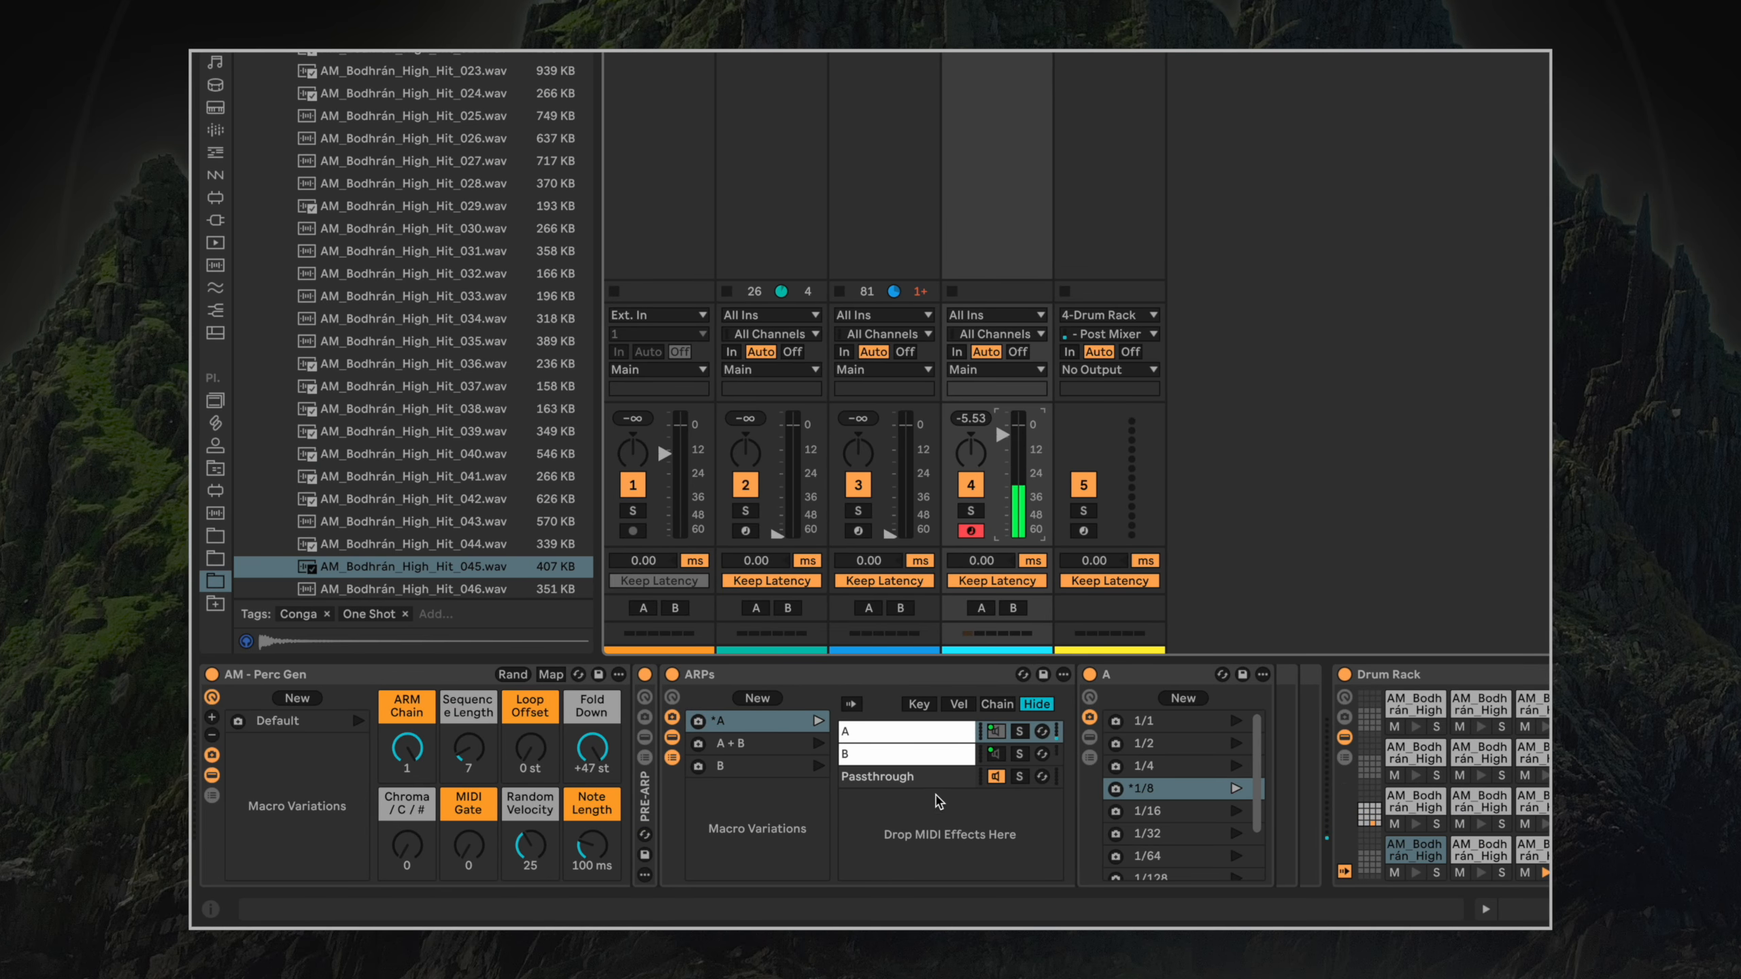
Show the devices inside chain A's rack, unfold ARP A to examine its Random Once style settings, and hide the devices again.
{"action": "left_click", "coordinate": [332, 738]}
{"action": "left_click", "coordinate": [1090, 737]}
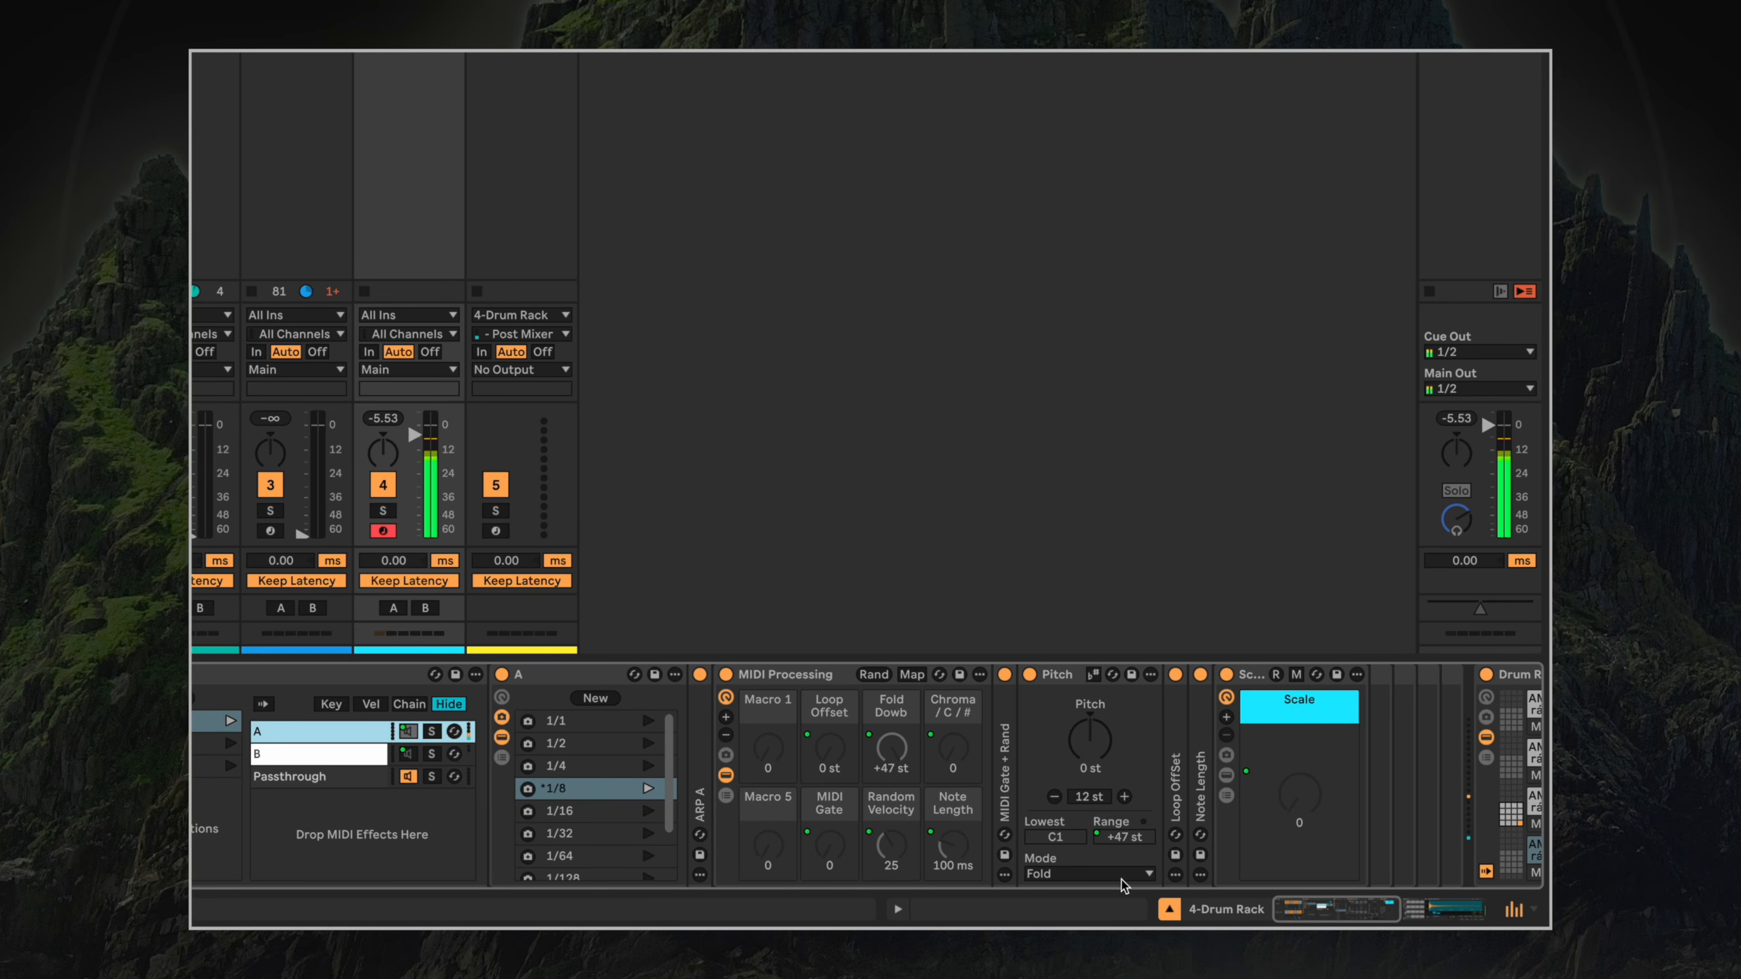
{"action": "double_click", "coordinate": [702, 757]}
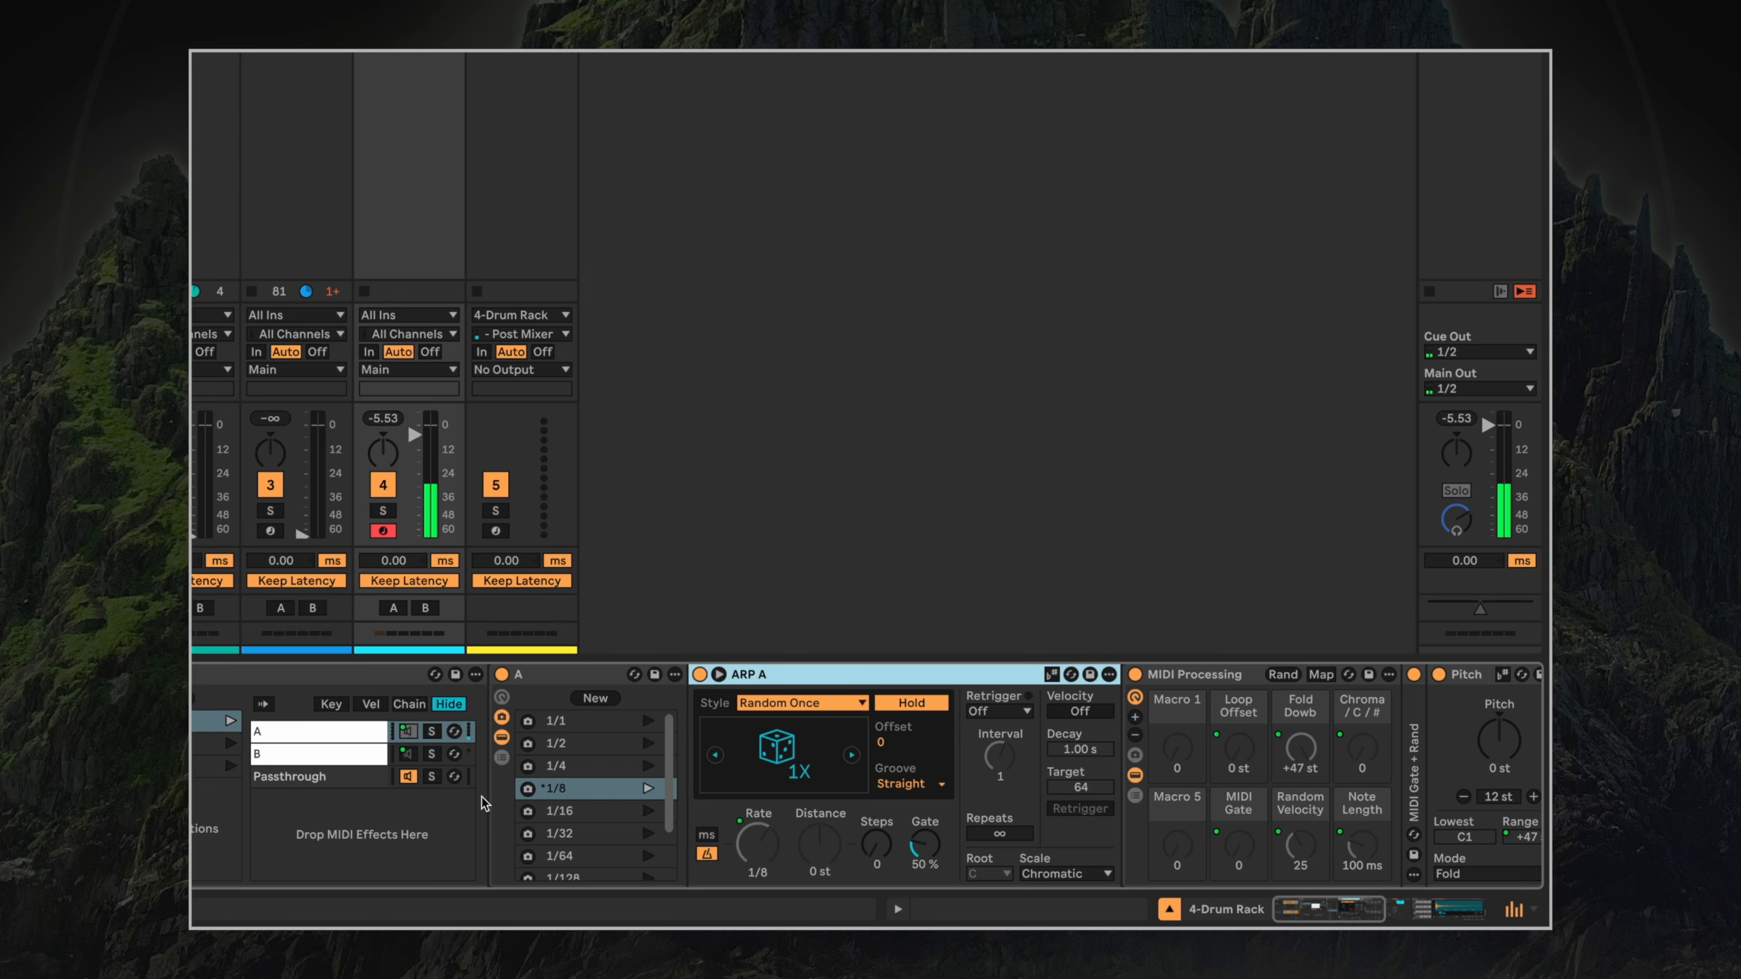
{"action": "left_click", "coordinate": [850, 706]}
{"action": "left_click", "coordinate": [850, 706]}
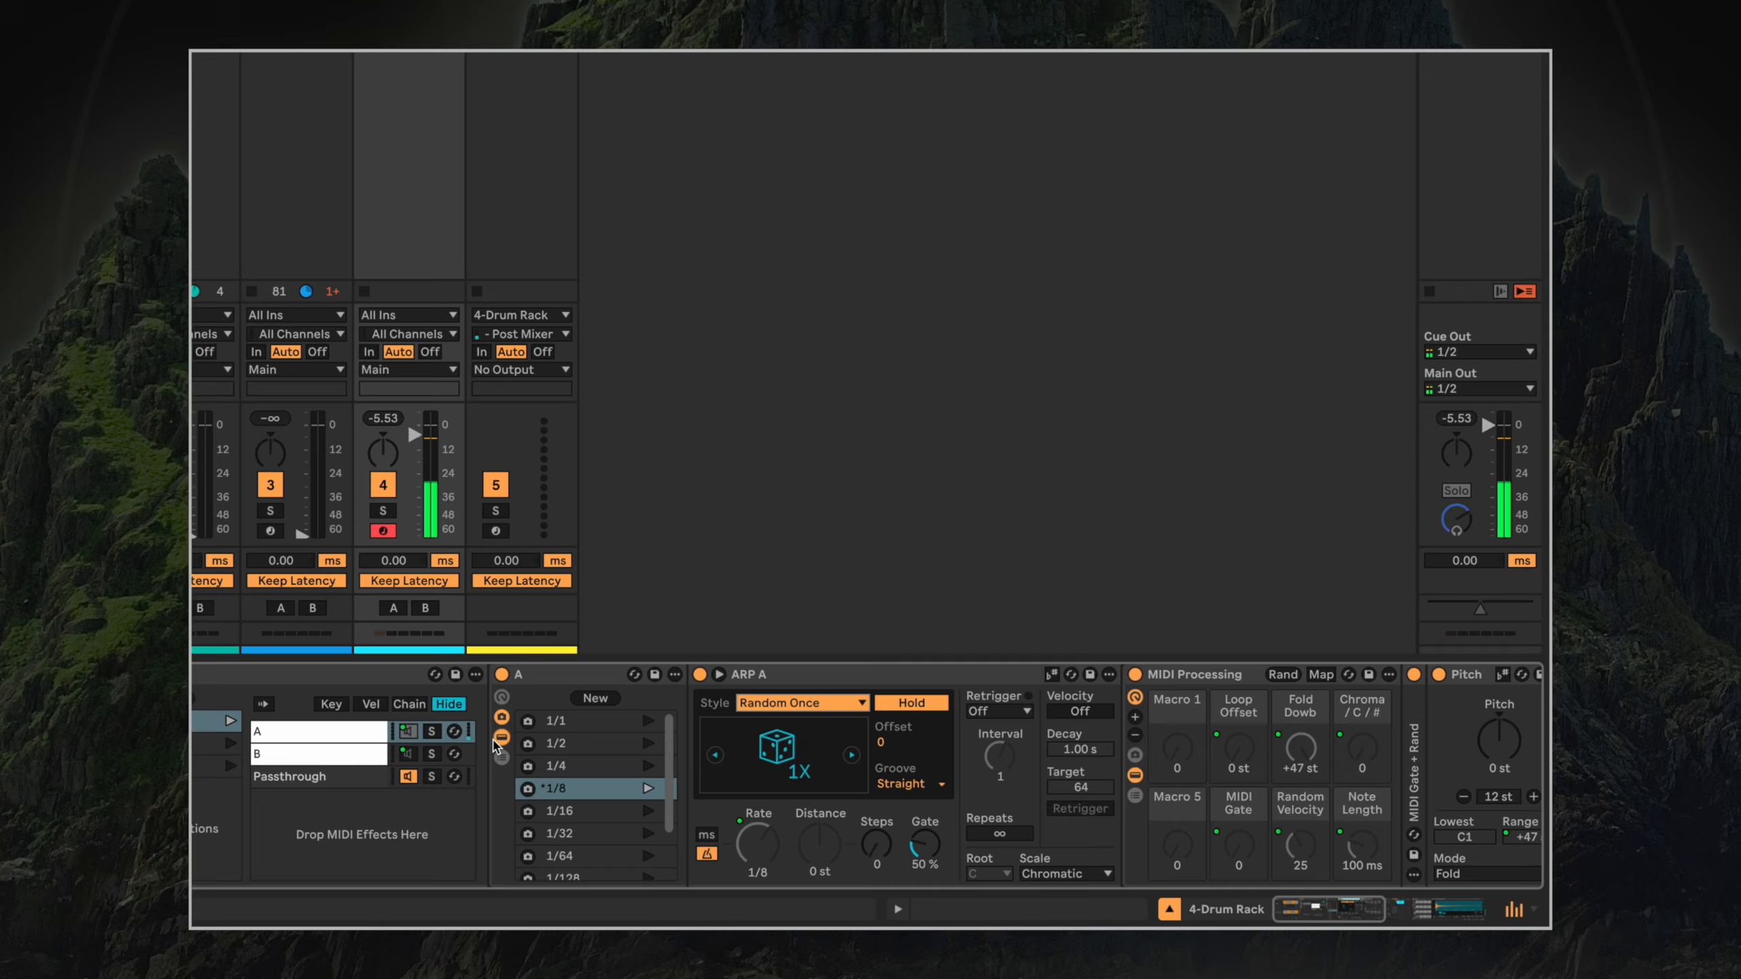
{"action": "left_click", "coordinate": [502, 739]}
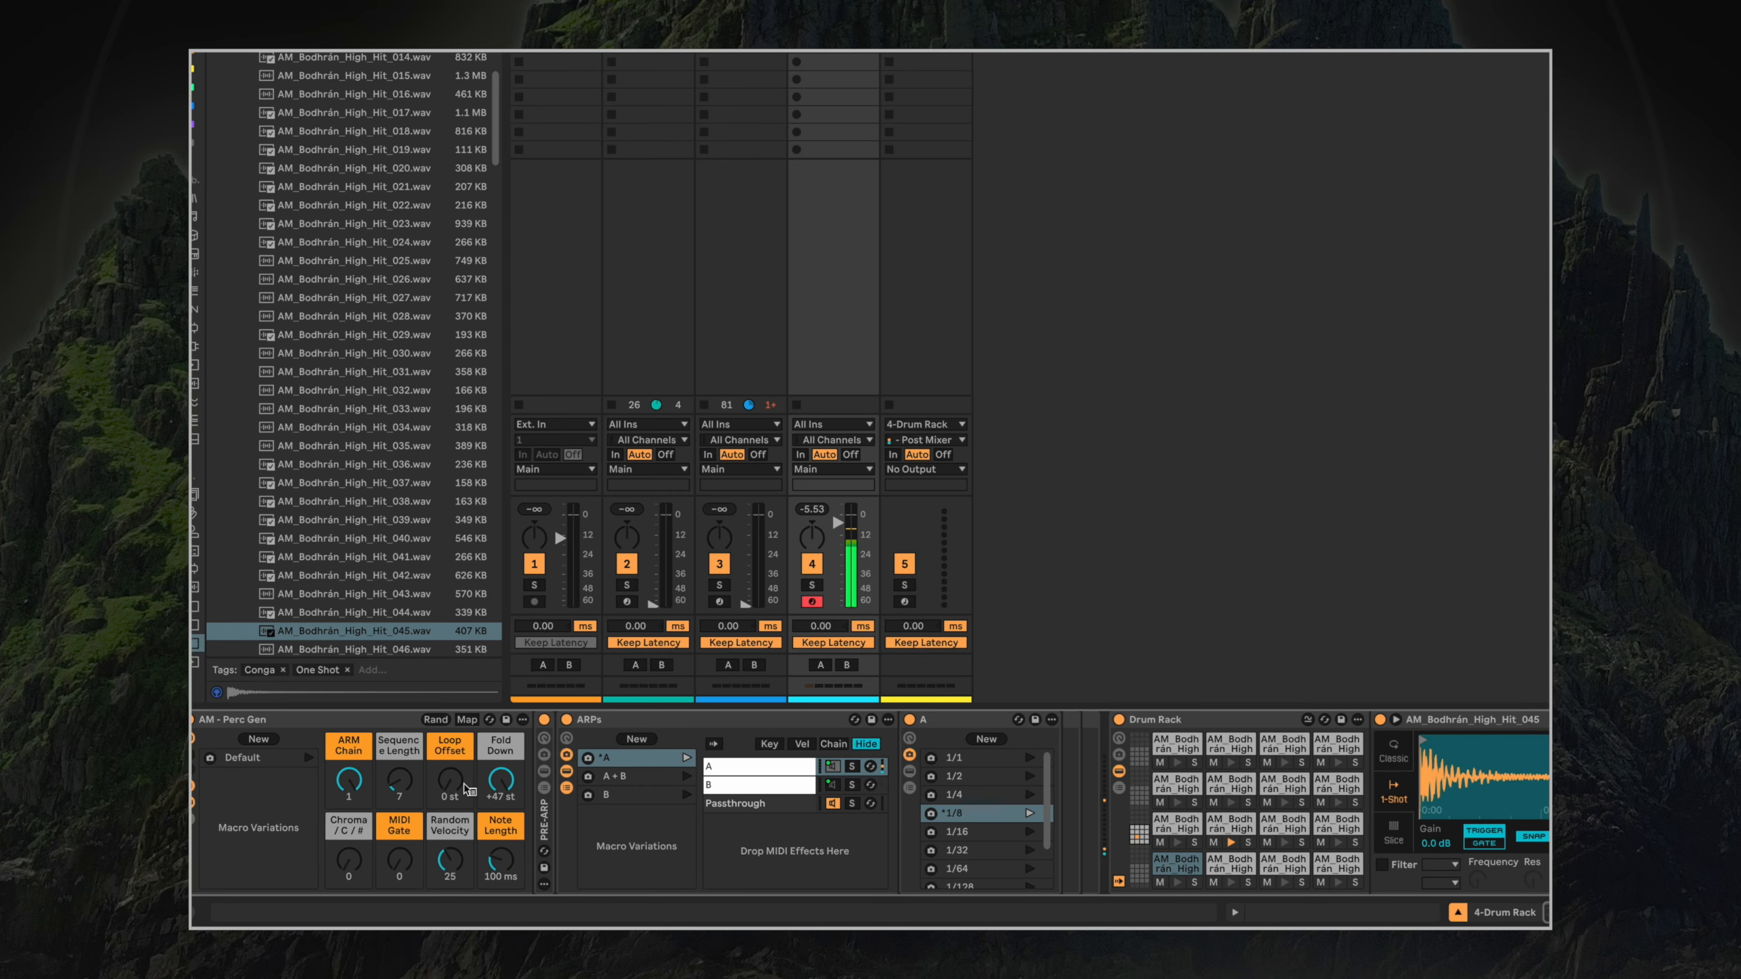
Try Loop Offset at +7 st and 0 st, lower Fold Down to +2 st, and vary Loop Offset again before returning it to 0 st.
{"action": "mouse_move", "coordinate": [468, 790]}
{"action": "left_mouse_down"}
{"action": "mouse_move", "coordinate": [468, 761]}
{"action": "mouse_move", "coordinate": [440, 787]}
{"action": "left_mouse_up"}
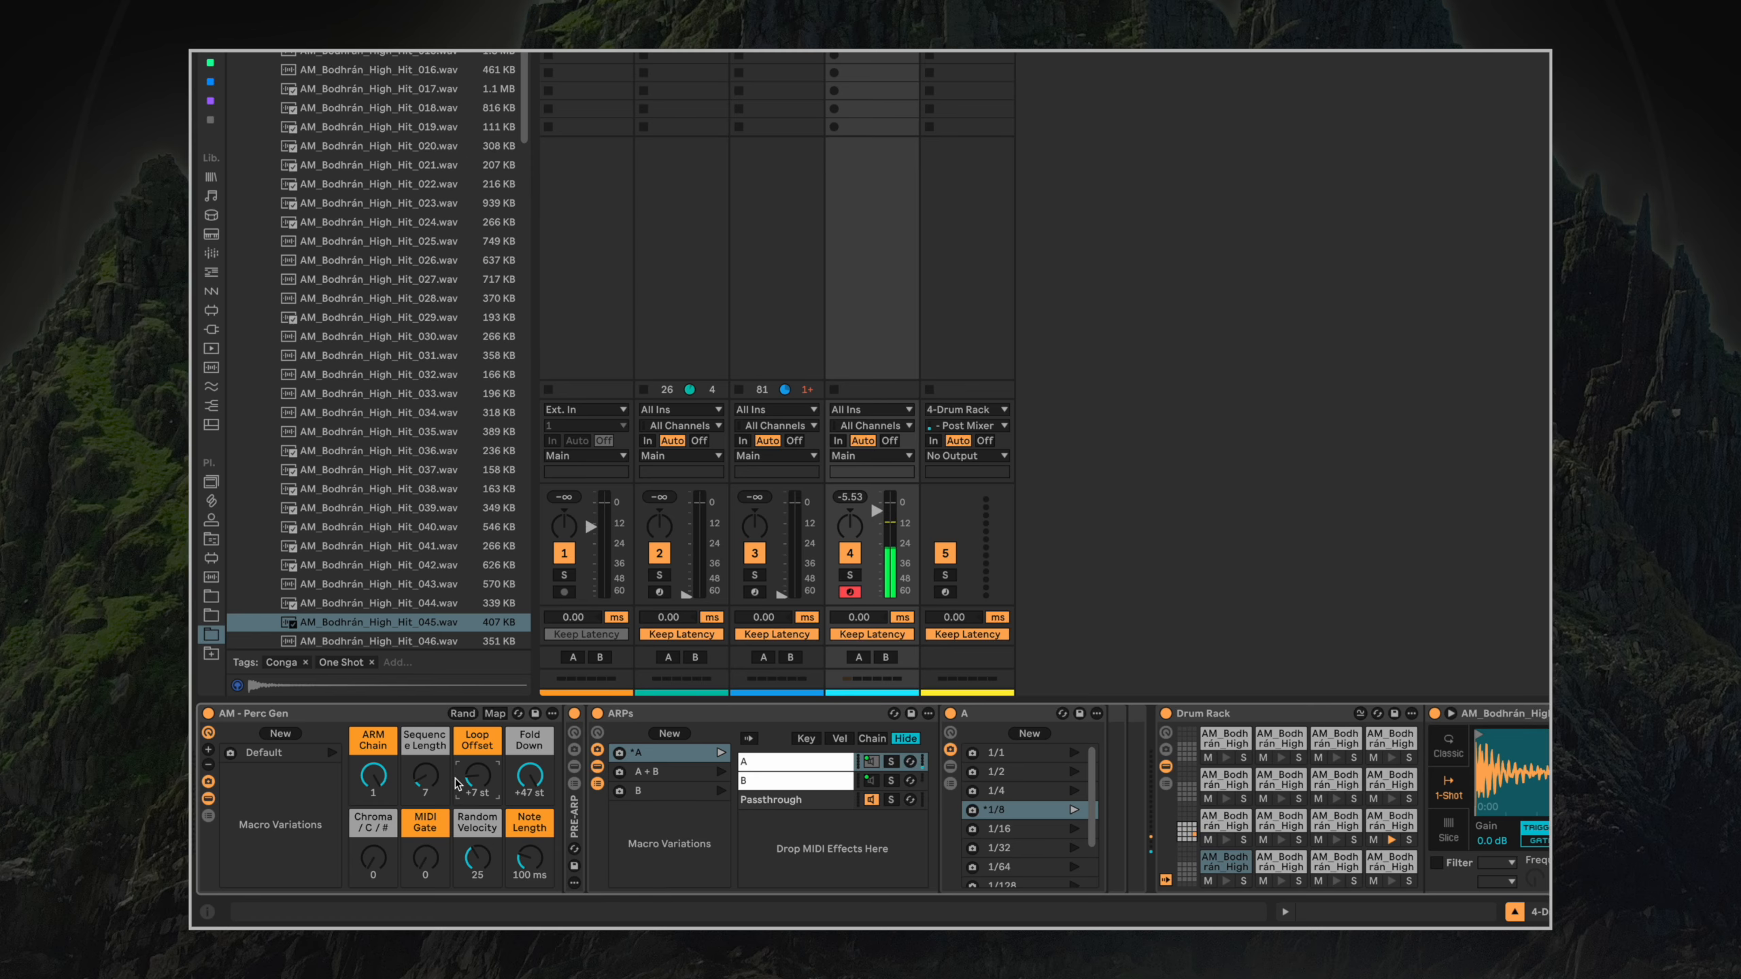
{"action": "left_click_drag", "start_coordinate": [477, 782], "coordinate": [477, 791]}
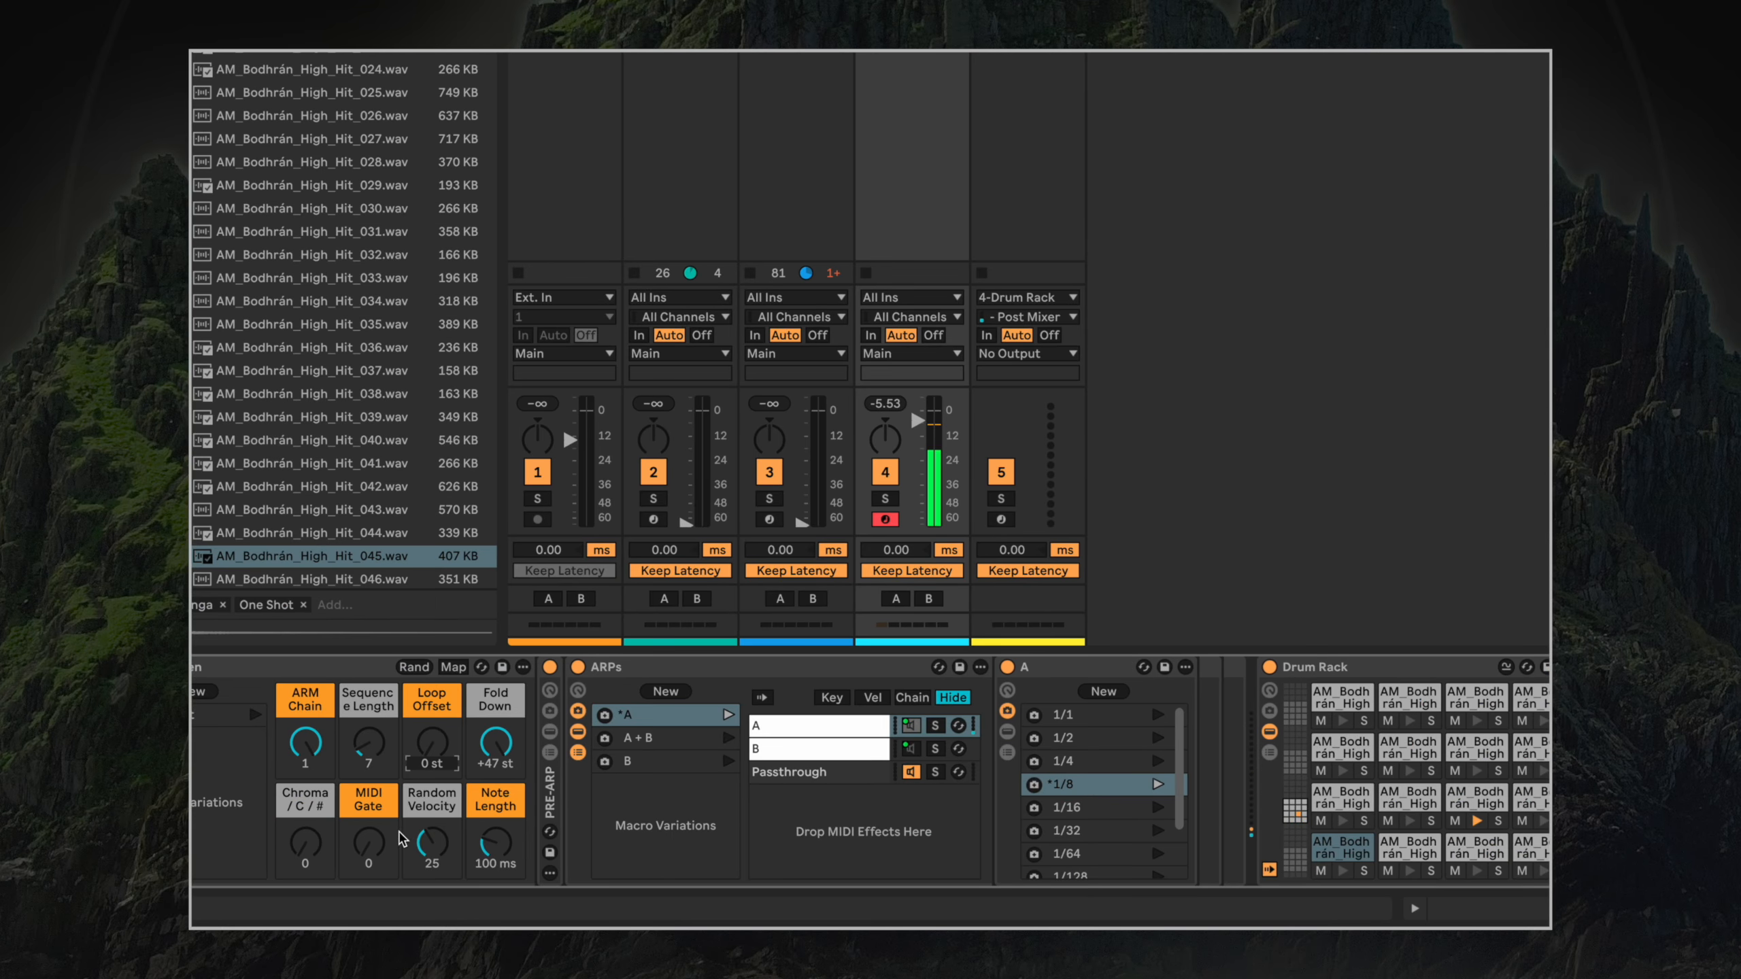
{"action": "left_click_drag", "start_coordinate": [378, 744], "coordinate": [378, 747]}
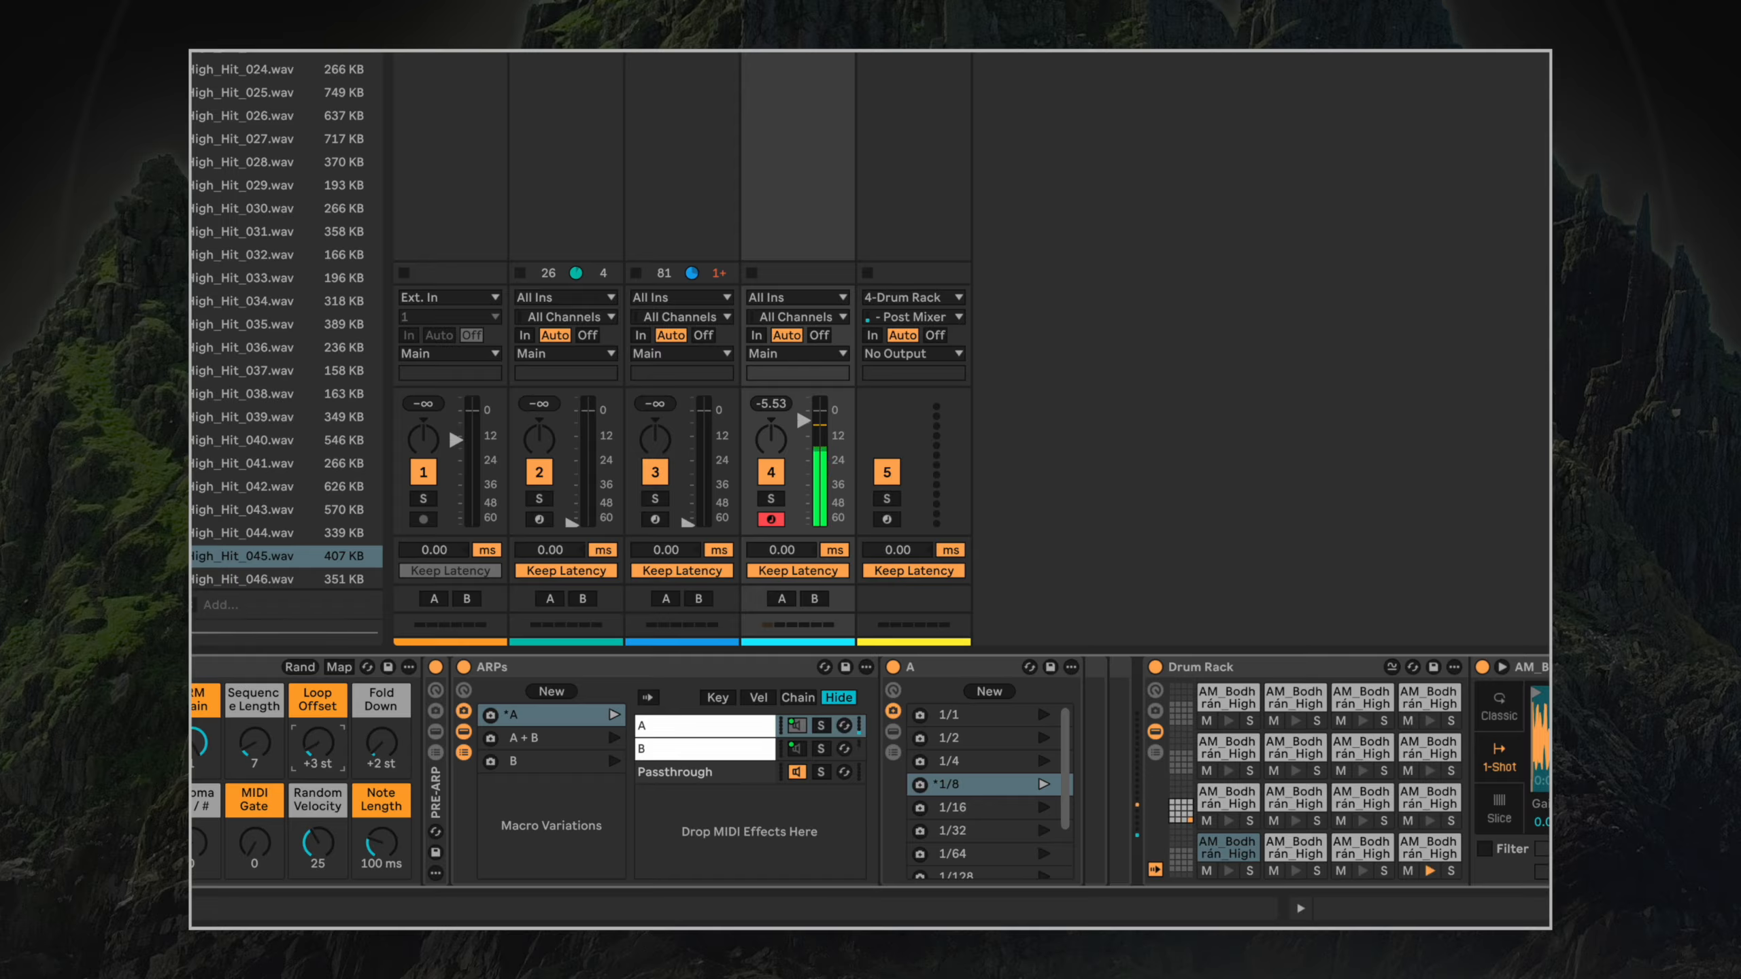
{"action": "left_click_drag", "start_coordinate": [312, 754], "coordinate": [312, 714]}
{"action": "left_click_drag", "start_coordinate": [321, 751], "coordinate": [321, 795]}
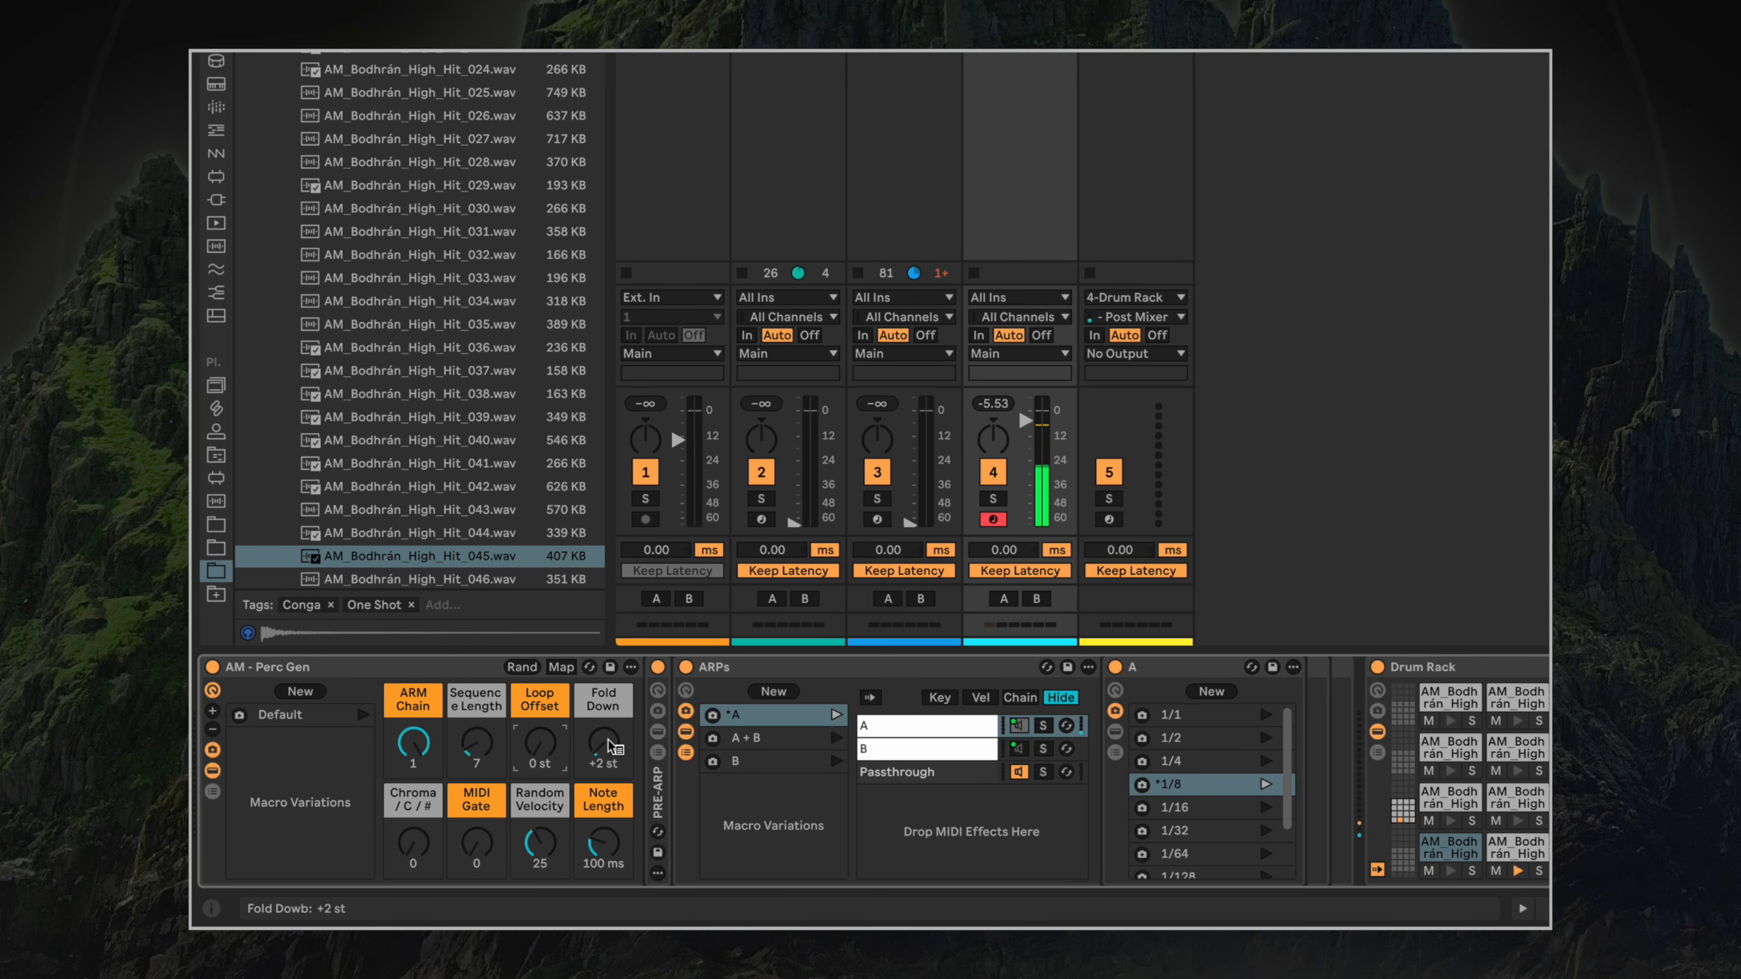
Set Sequence Length to 16 and Loop Offset to +7 st, trying Fold Down at +5 st before raising it to +47 st.
{"action": "mouse_move", "coordinate": [409, 758]}
{"action": "left_mouse_down"}
{"action": "mouse_move", "coordinate": [410, 710]}
{"action": "mouse_move", "coordinate": [409, 732]}
{"action": "left_mouse_up"}
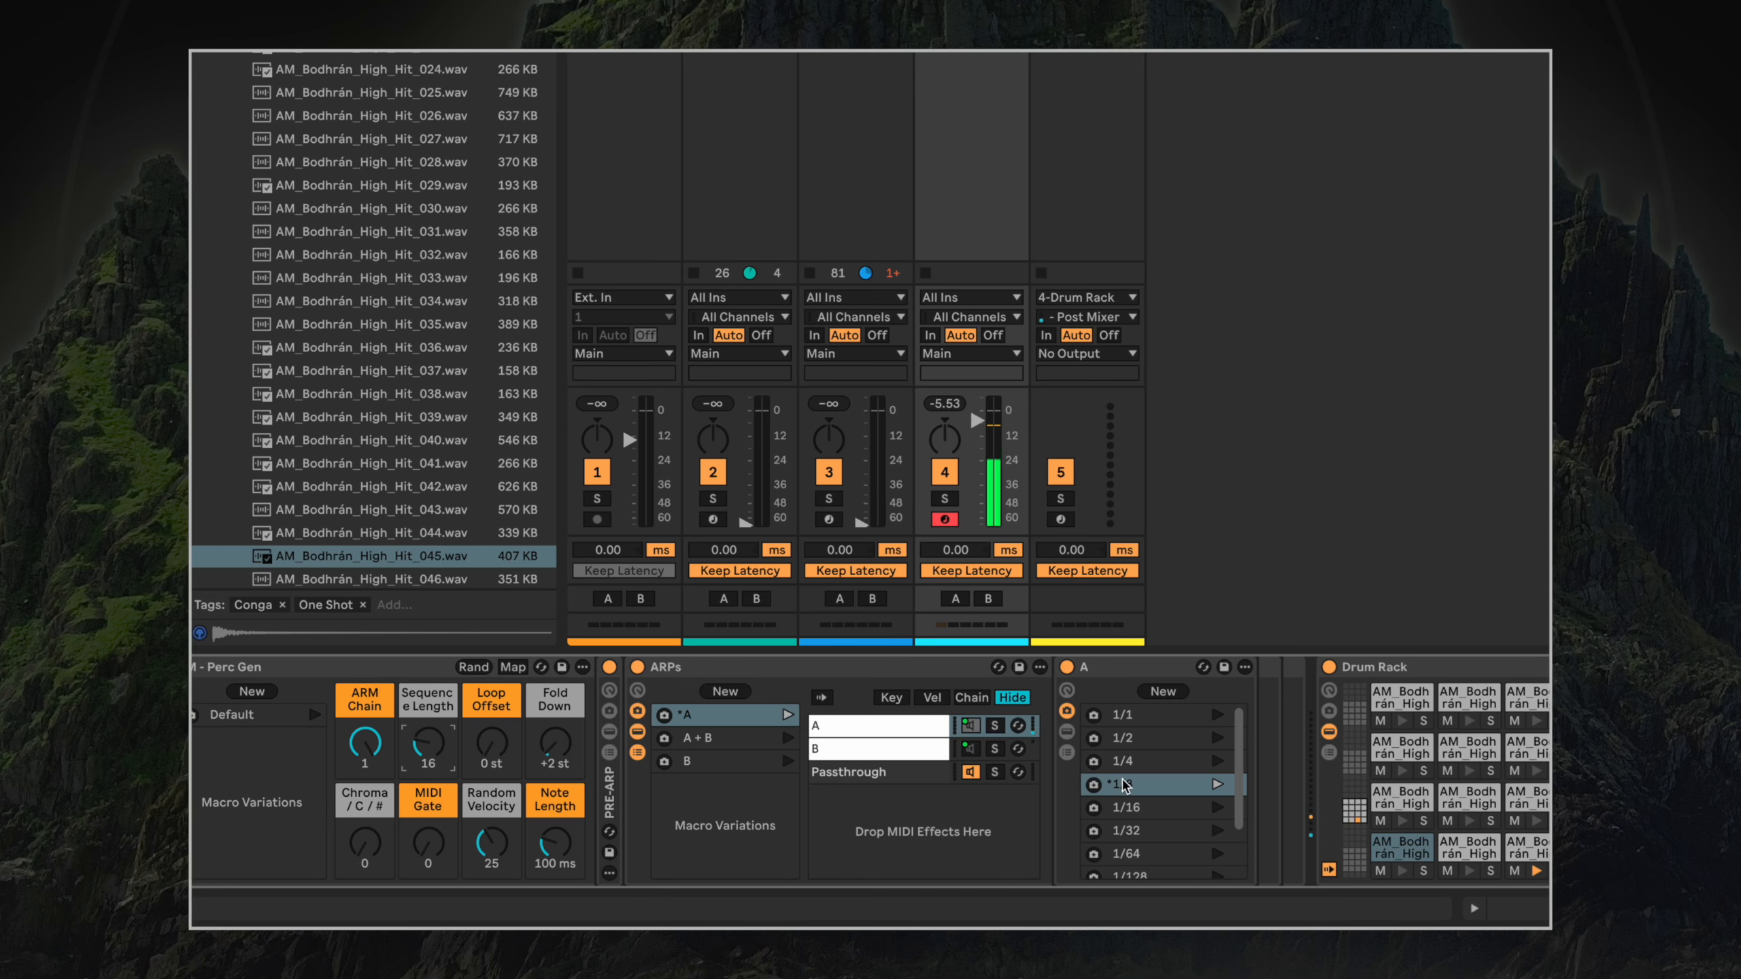
{"action": "left_click_drag", "start_coordinate": [555, 744], "coordinate": [491, 733]}
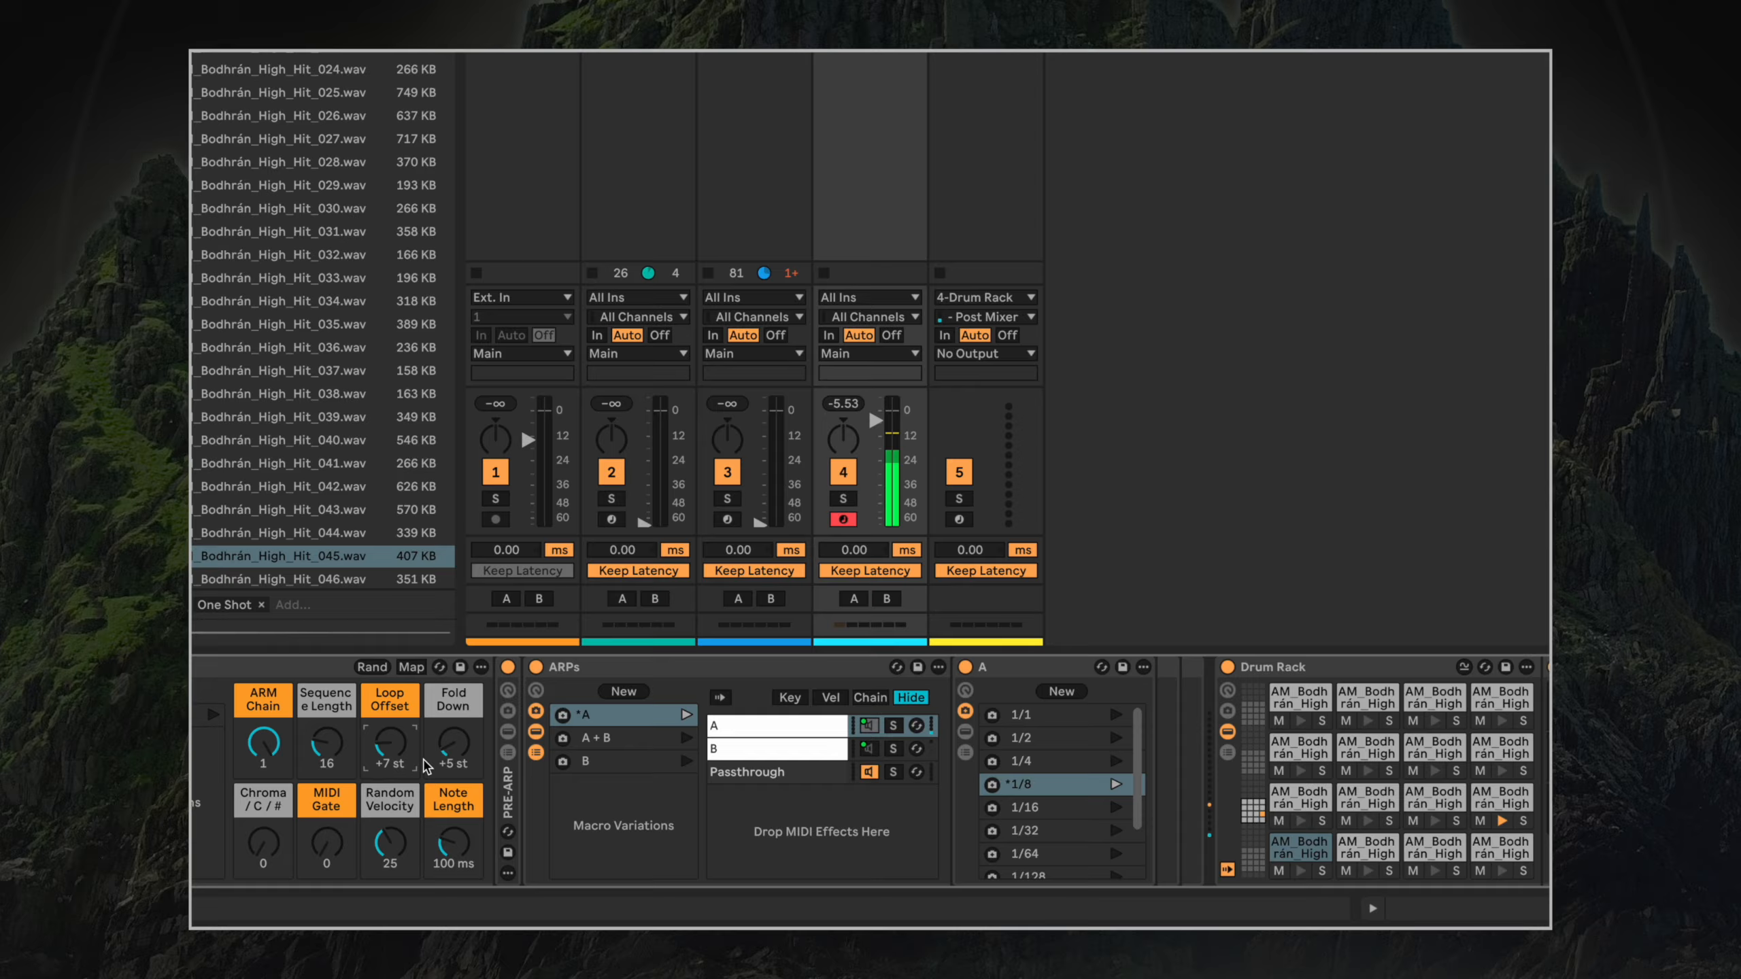
{"action": "left_click_drag", "start_coordinate": [454, 742], "coordinate": [470, 745]}
Set Sequence Length to 64, lower Fold Down to +7 st, and try different Loop Offset amounts on the longer sequence.
{"action": "left_click_drag", "start_coordinate": [332, 751], "coordinate": [332, 720]}
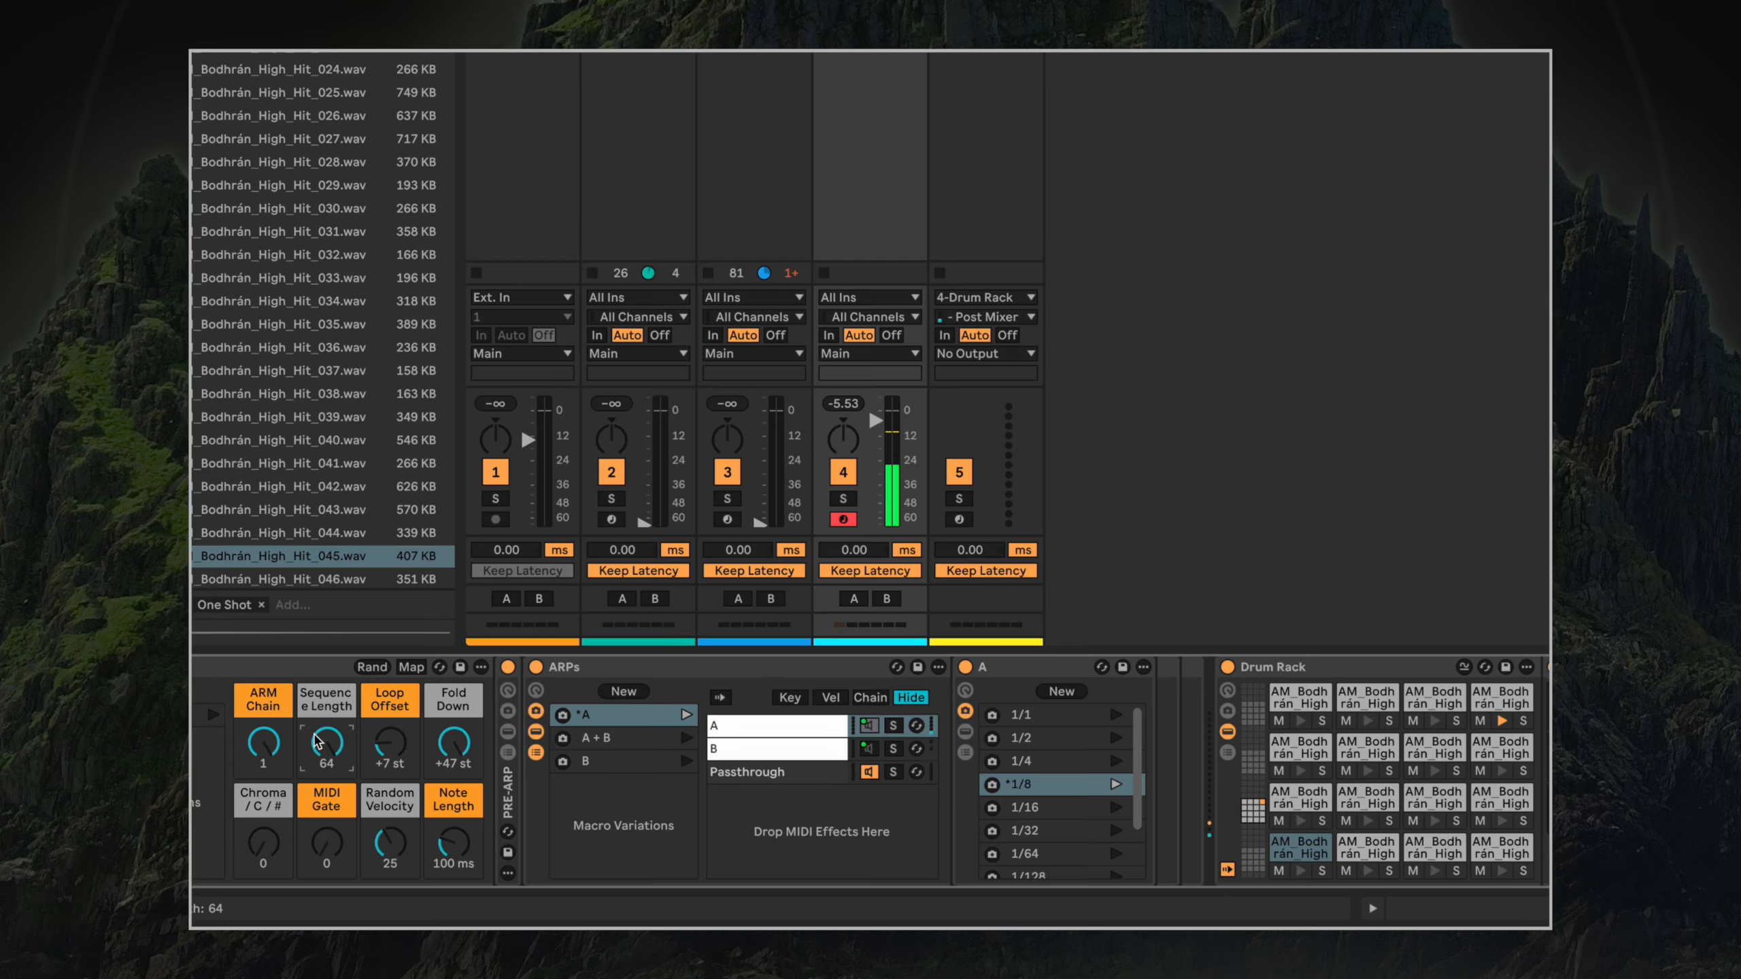
{"action": "left_click_drag", "start_coordinate": [400, 763], "coordinate": [401, 771]}
{"action": "left_click", "coordinate": [444, 765]}
{"action": "left_click_drag", "start_coordinate": [390, 746], "coordinate": [389, 725]}
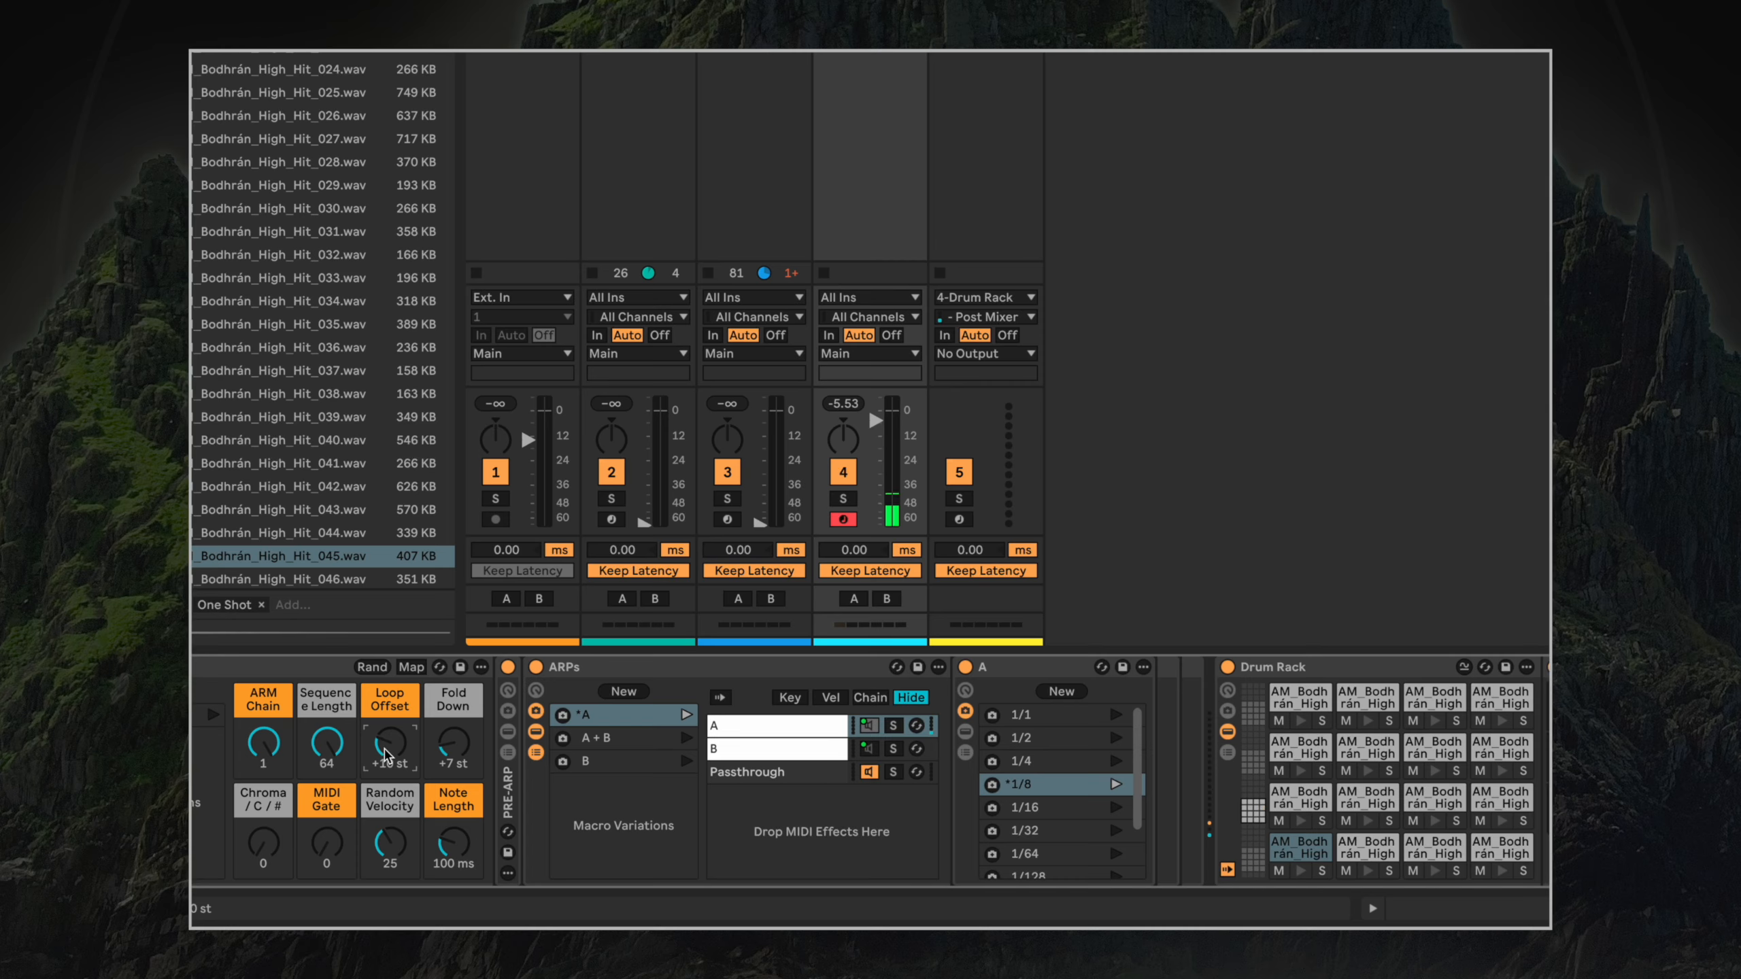
Restore Perc Gen's Loop Offset to 0 st, Fold Down to +47 st and Sequence Length to 16.
{"action": "left_click_drag", "start_coordinate": [385, 751], "coordinate": [449, 679]}
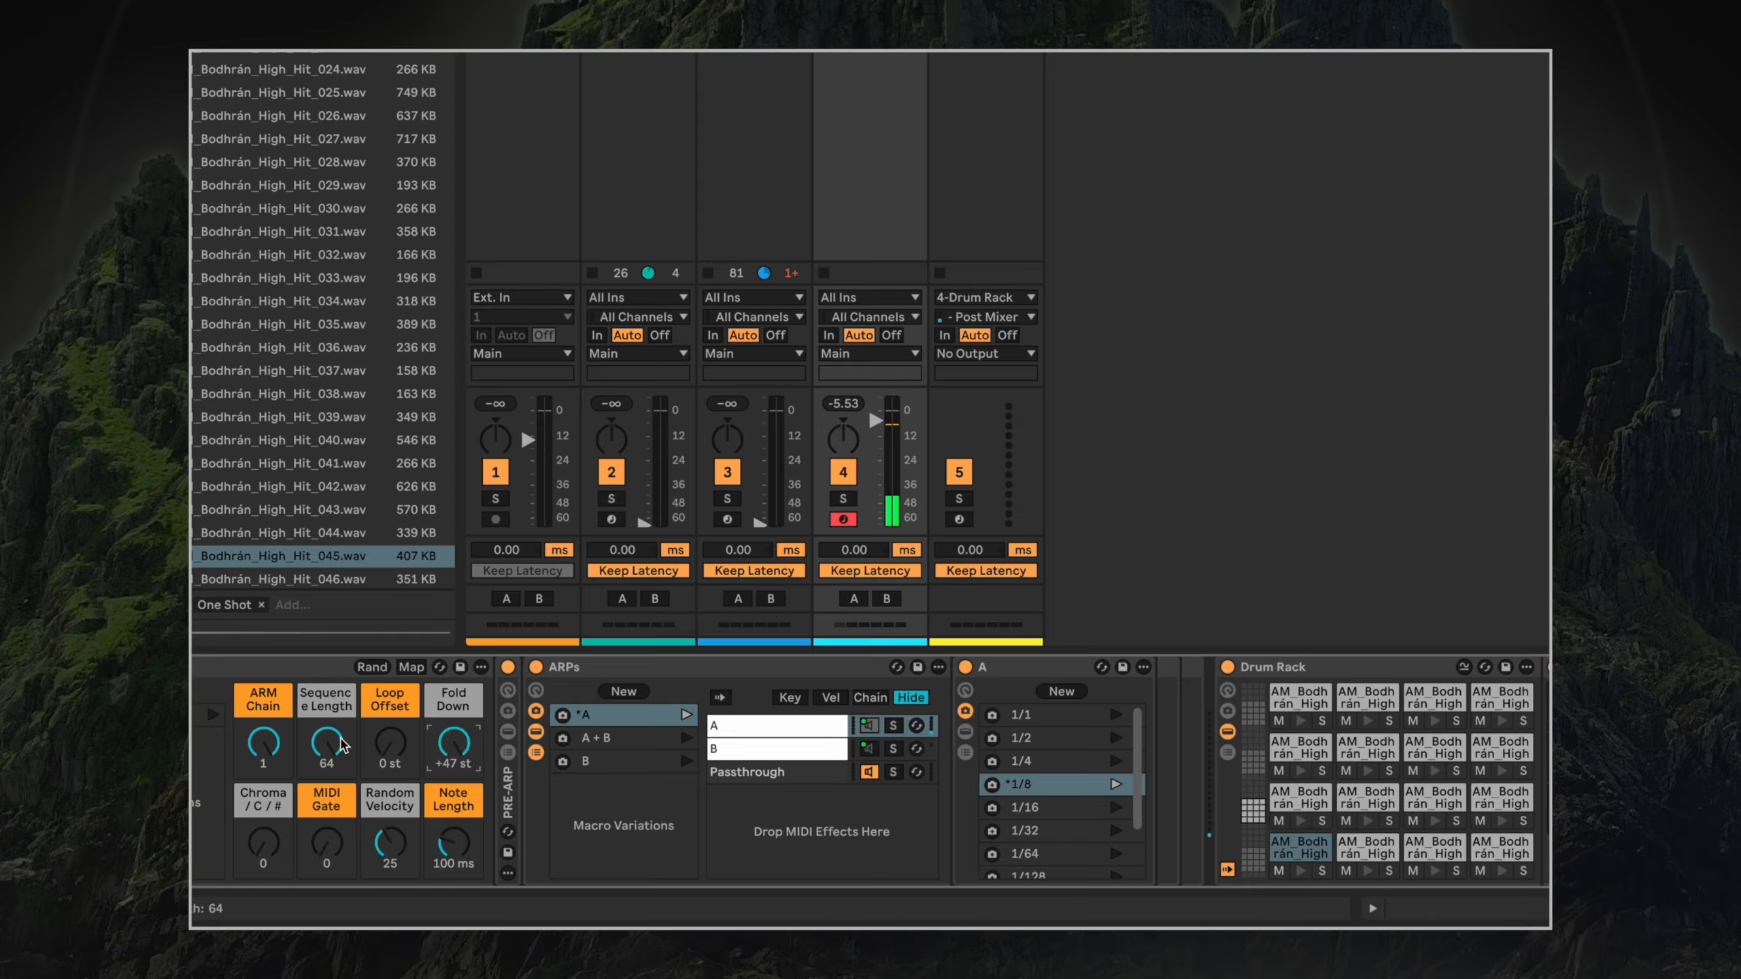
{"action": "mouse_move", "coordinate": [334, 757]}
{"action": "left_mouse_down"}
{"action": "mouse_move", "coordinate": [333, 823]}
{"action": "mouse_move", "coordinate": [333, 741]}
{"action": "left_mouse_up"}
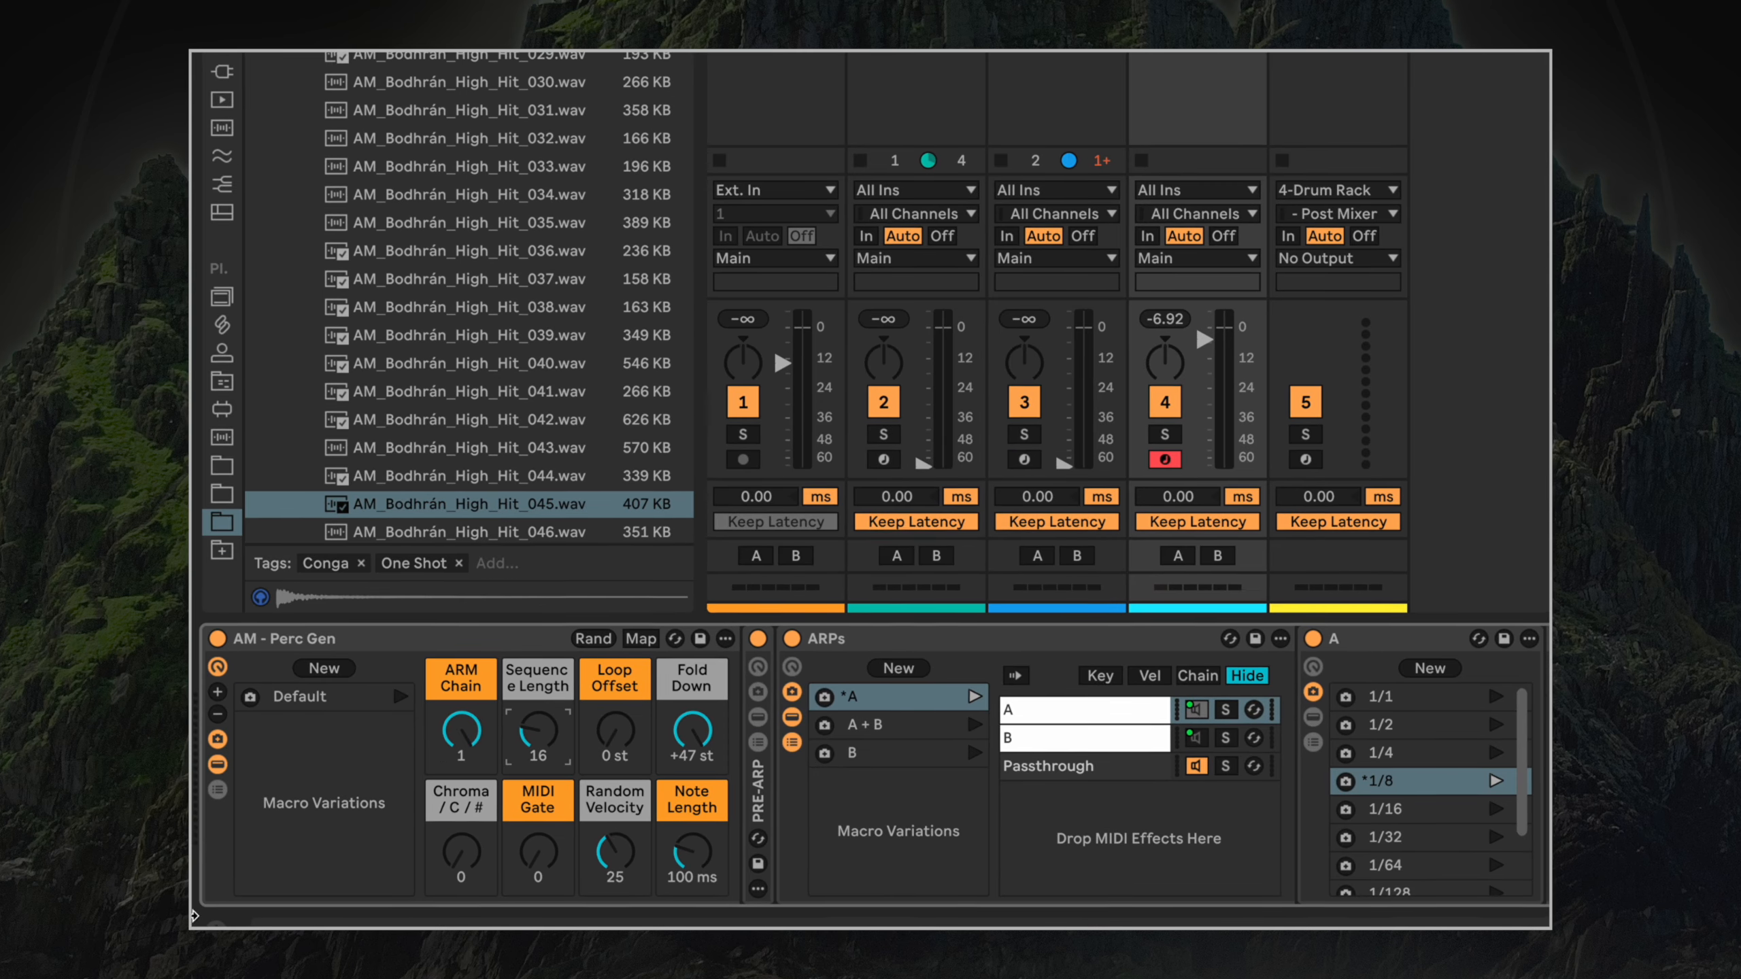
Try the Chroma / C / # macro at 1 and other positions, and return it to 0.
{"action": "left_click_drag", "start_coordinate": [387, 852], "coordinate": [437, 858]}
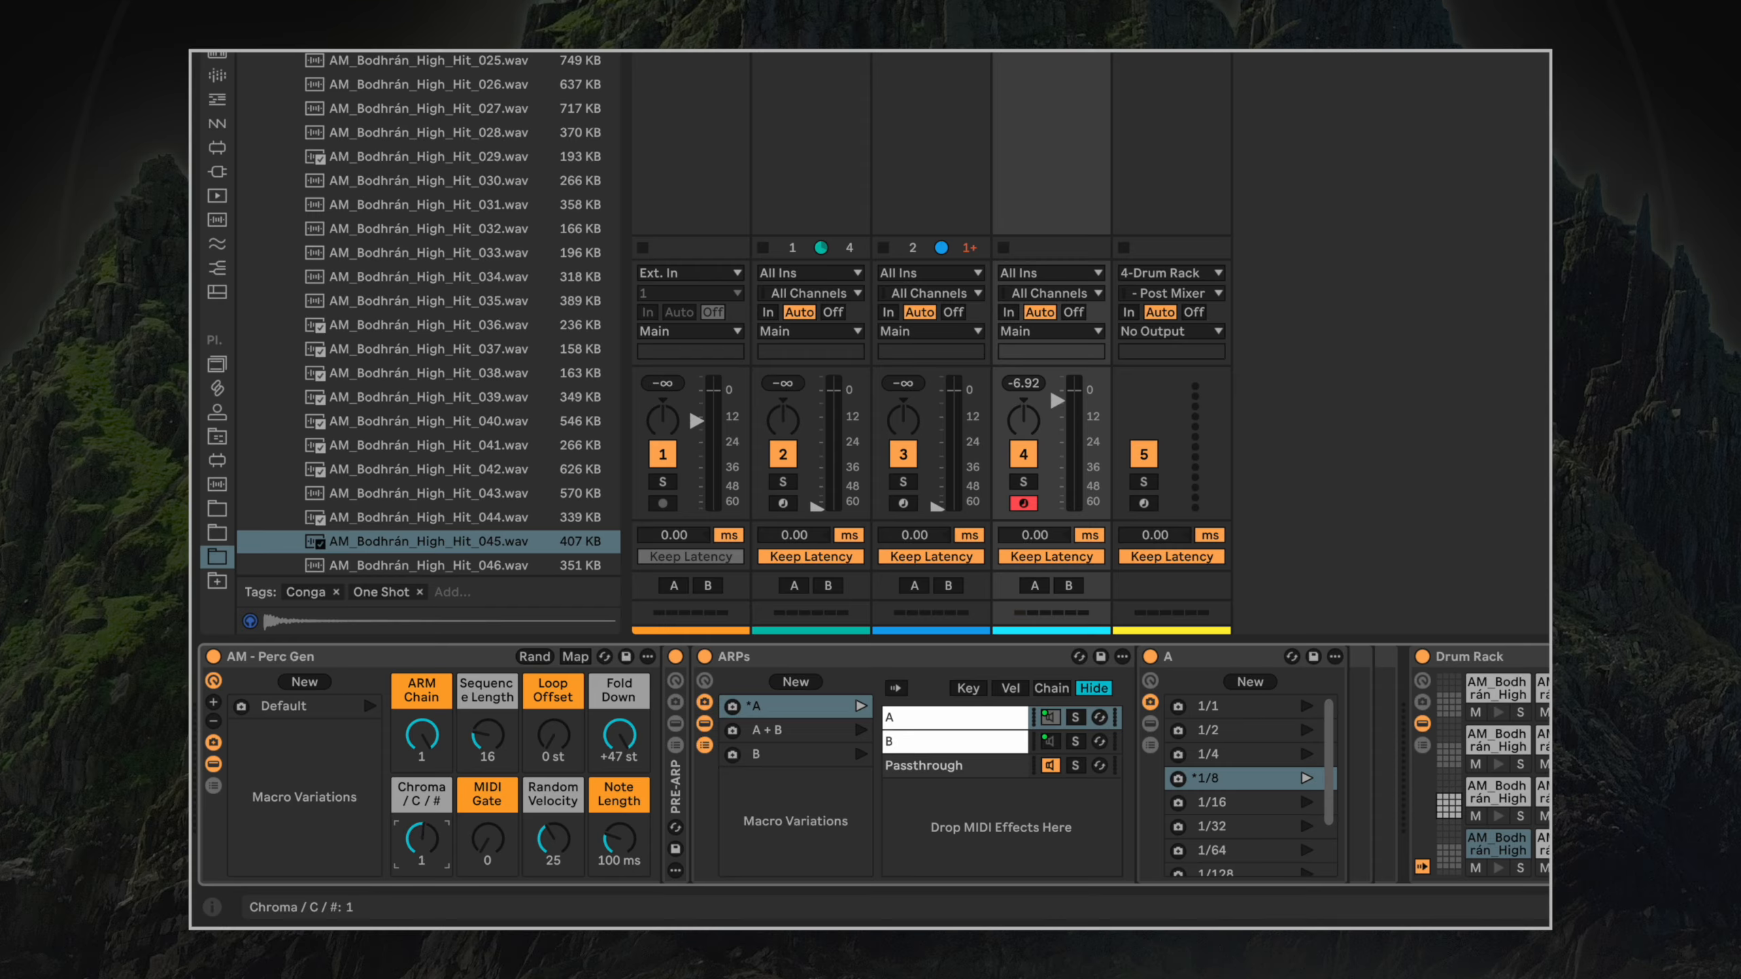
{"action": "left_click_drag", "start_coordinate": [438, 858], "coordinate": [437, 850]}
{"action": "left_click_drag", "start_coordinate": [437, 850], "coordinate": [438, 905]}
{"action": "mouse_move", "coordinate": [431, 842]}
{"action": "left_mouse_down"}
{"action": "mouse_move", "coordinate": [431, 818]}
{"action": "mouse_move", "coordinate": [424, 906]}
{"action": "mouse_move", "coordinate": [430, 847]}
{"action": "left_mouse_up"}
{"action": "mouse_move", "coordinate": [412, 844]}
{"action": "left_mouse_down"}
{"action": "mouse_move", "coordinate": [412, 782]}
{"action": "mouse_move", "coordinate": [412, 845]}
{"action": "left_mouse_up"}
{"action": "left_click_drag", "start_coordinate": [412, 782], "coordinate": [412, 845]}
Raise Perc Gen's MIDI Gate macro to 80.
{"action": "left_click_drag", "start_coordinate": [508, 848], "coordinate": [489, 861]}
{"action": "mouse_move", "coordinate": [498, 837]}
{"action": "left_mouse_down"}
{"action": "mouse_move", "coordinate": [498, 912]}
{"action": "mouse_move", "coordinate": [498, 838]}
{"action": "left_mouse_up"}
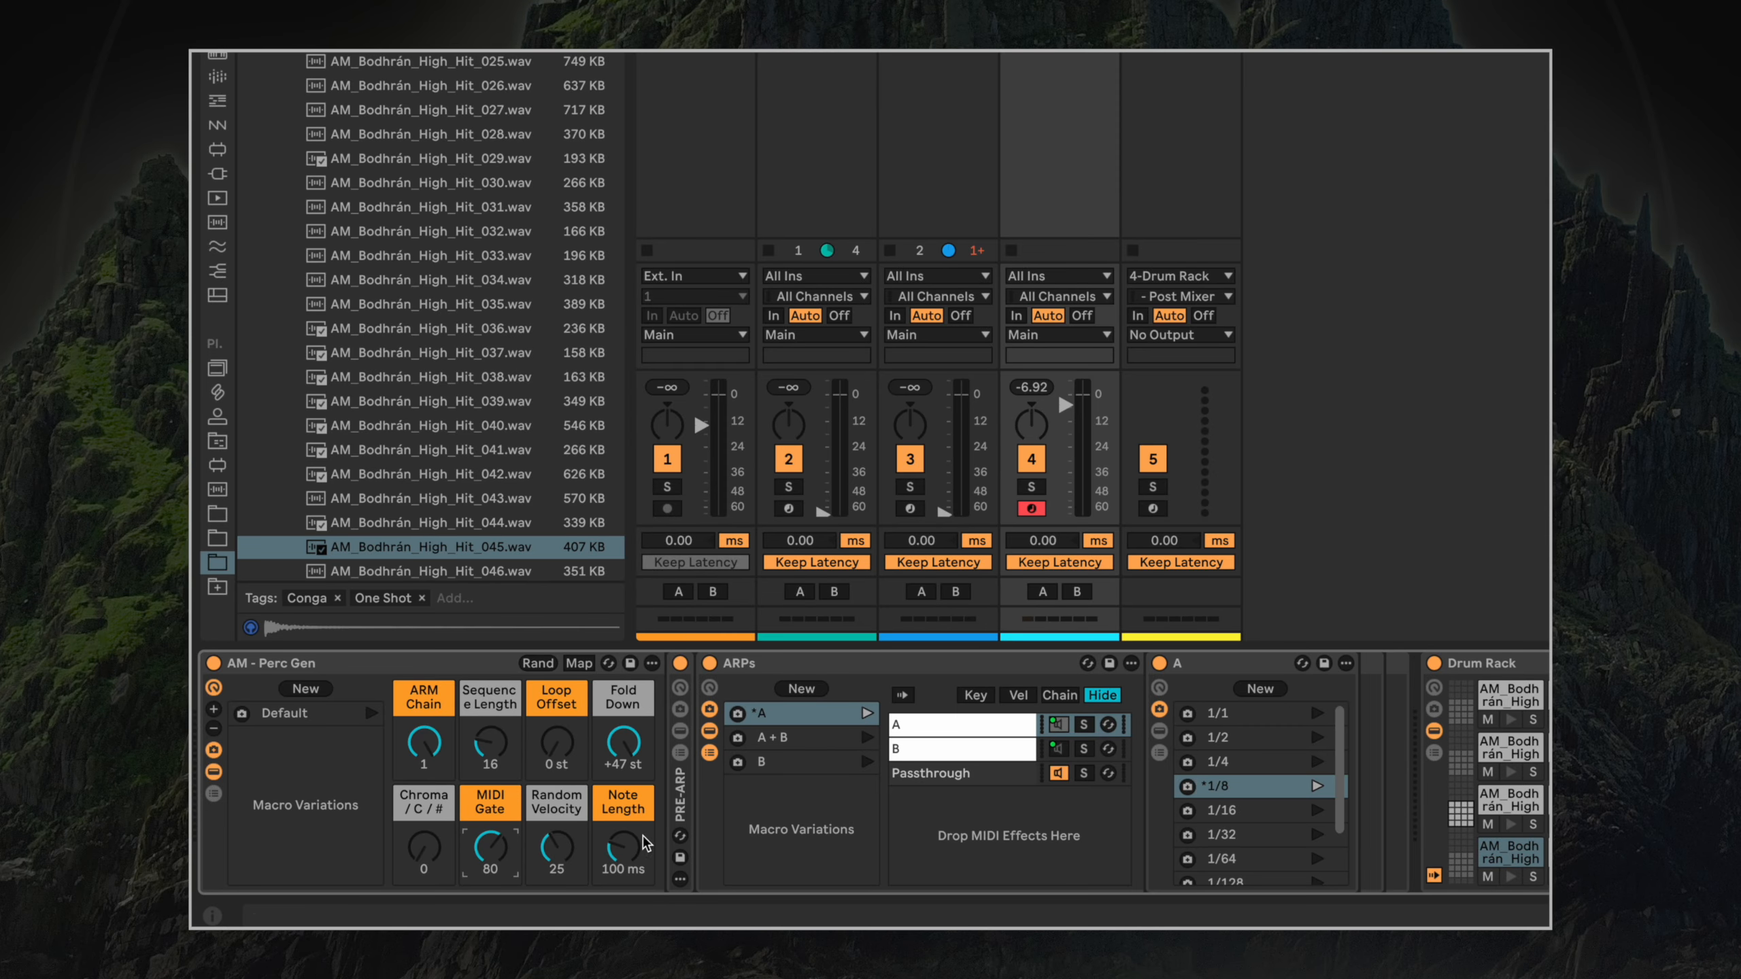
Unfold the PRE-ARP rack and select its Expression Control chain to examine the devices inside.
{"action": "double_click", "coordinate": [680, 796]}
{"action": "left_click", "coordinate": [767, 750]}
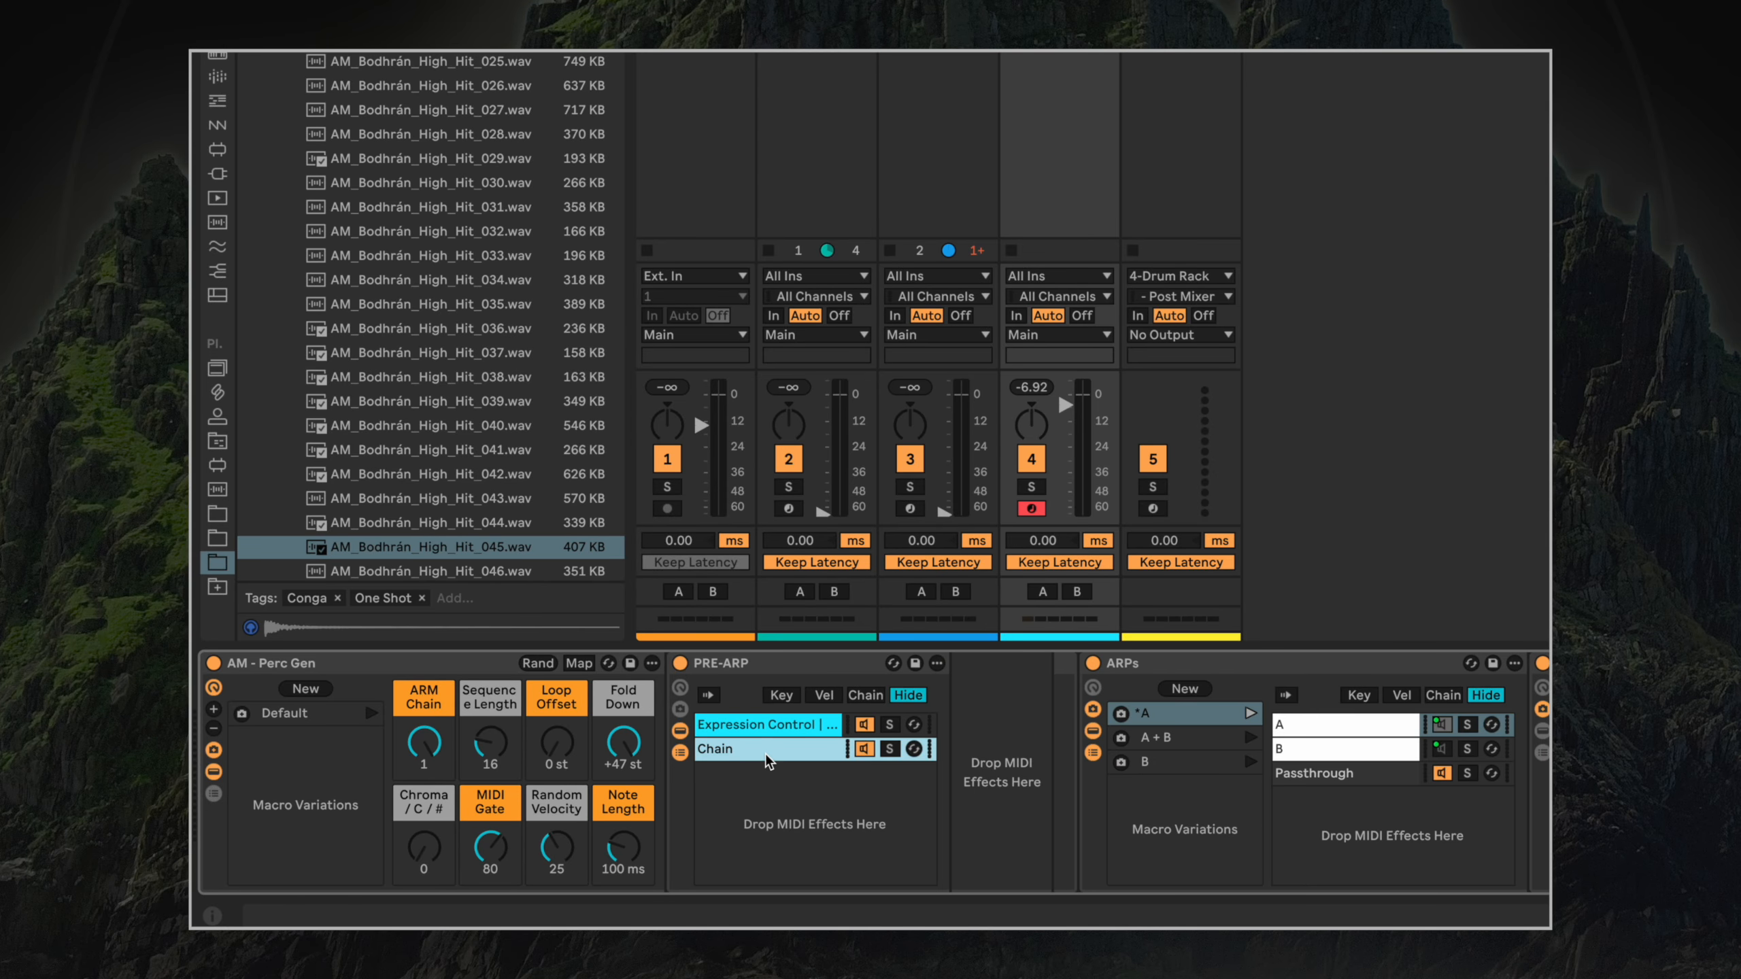
{"action": "left_click", "coordinate": [680, 731]}
{"action": "left_click", "coordinate": [628, 753]}
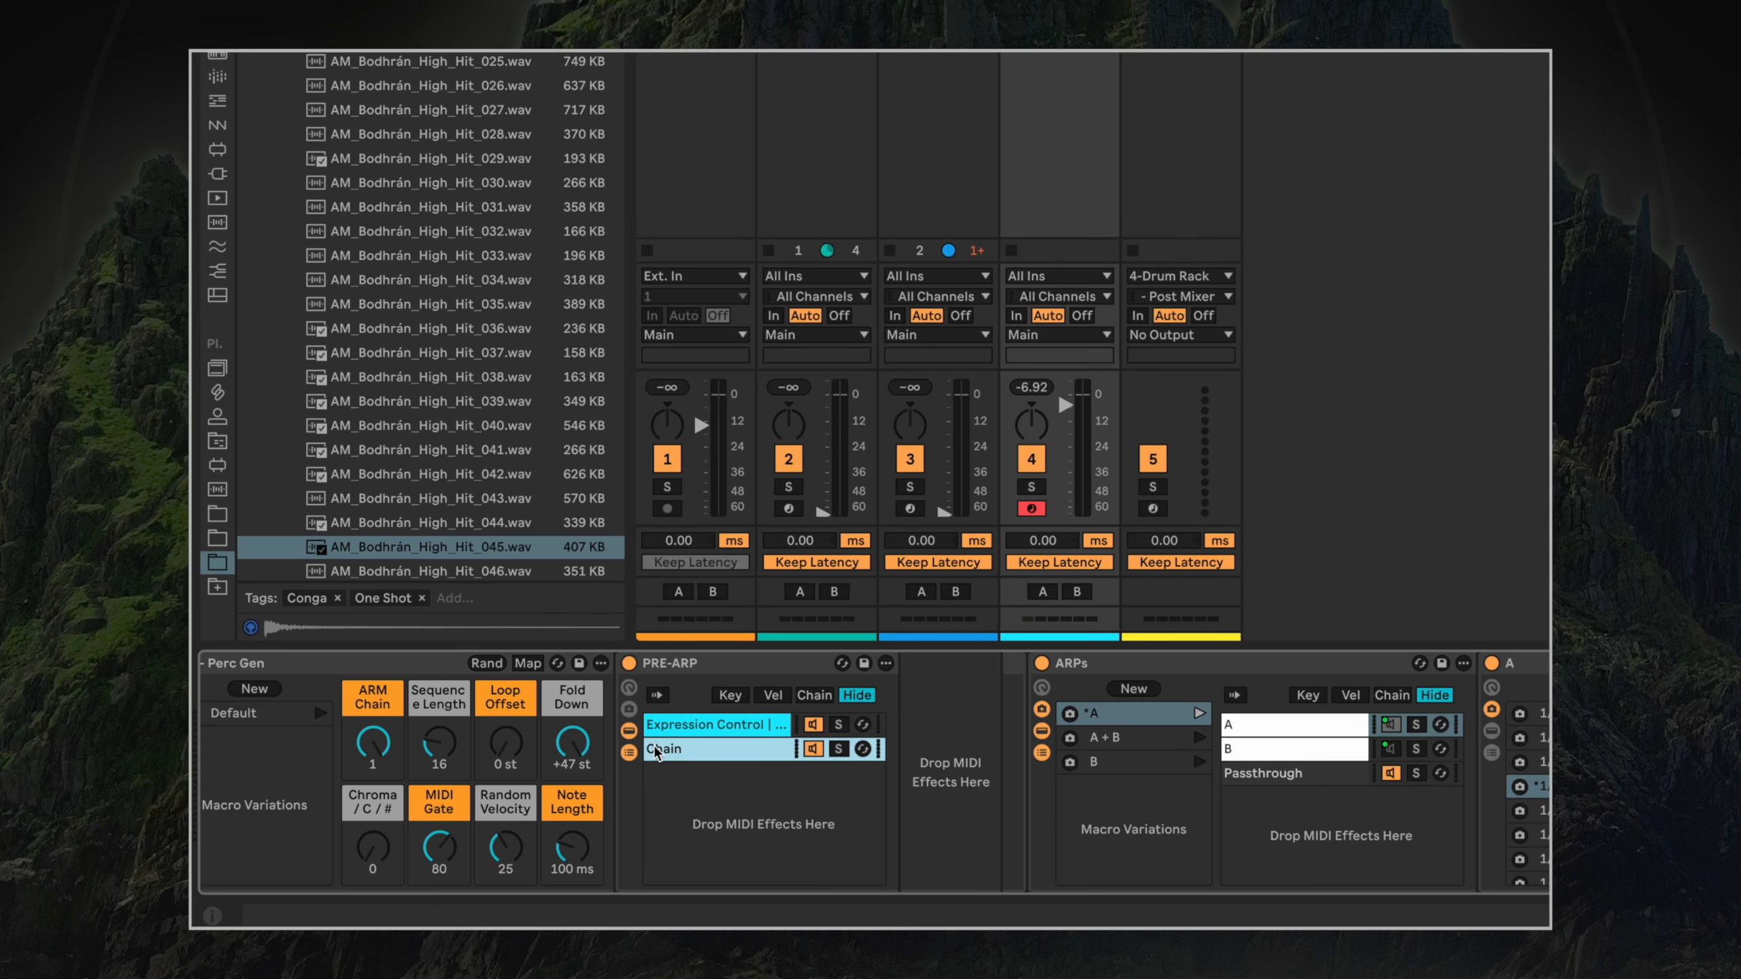
{"action": "left_click", "coordinate": [625, 752]}
{"action": "left_click", "coordinate": [700, 731]}
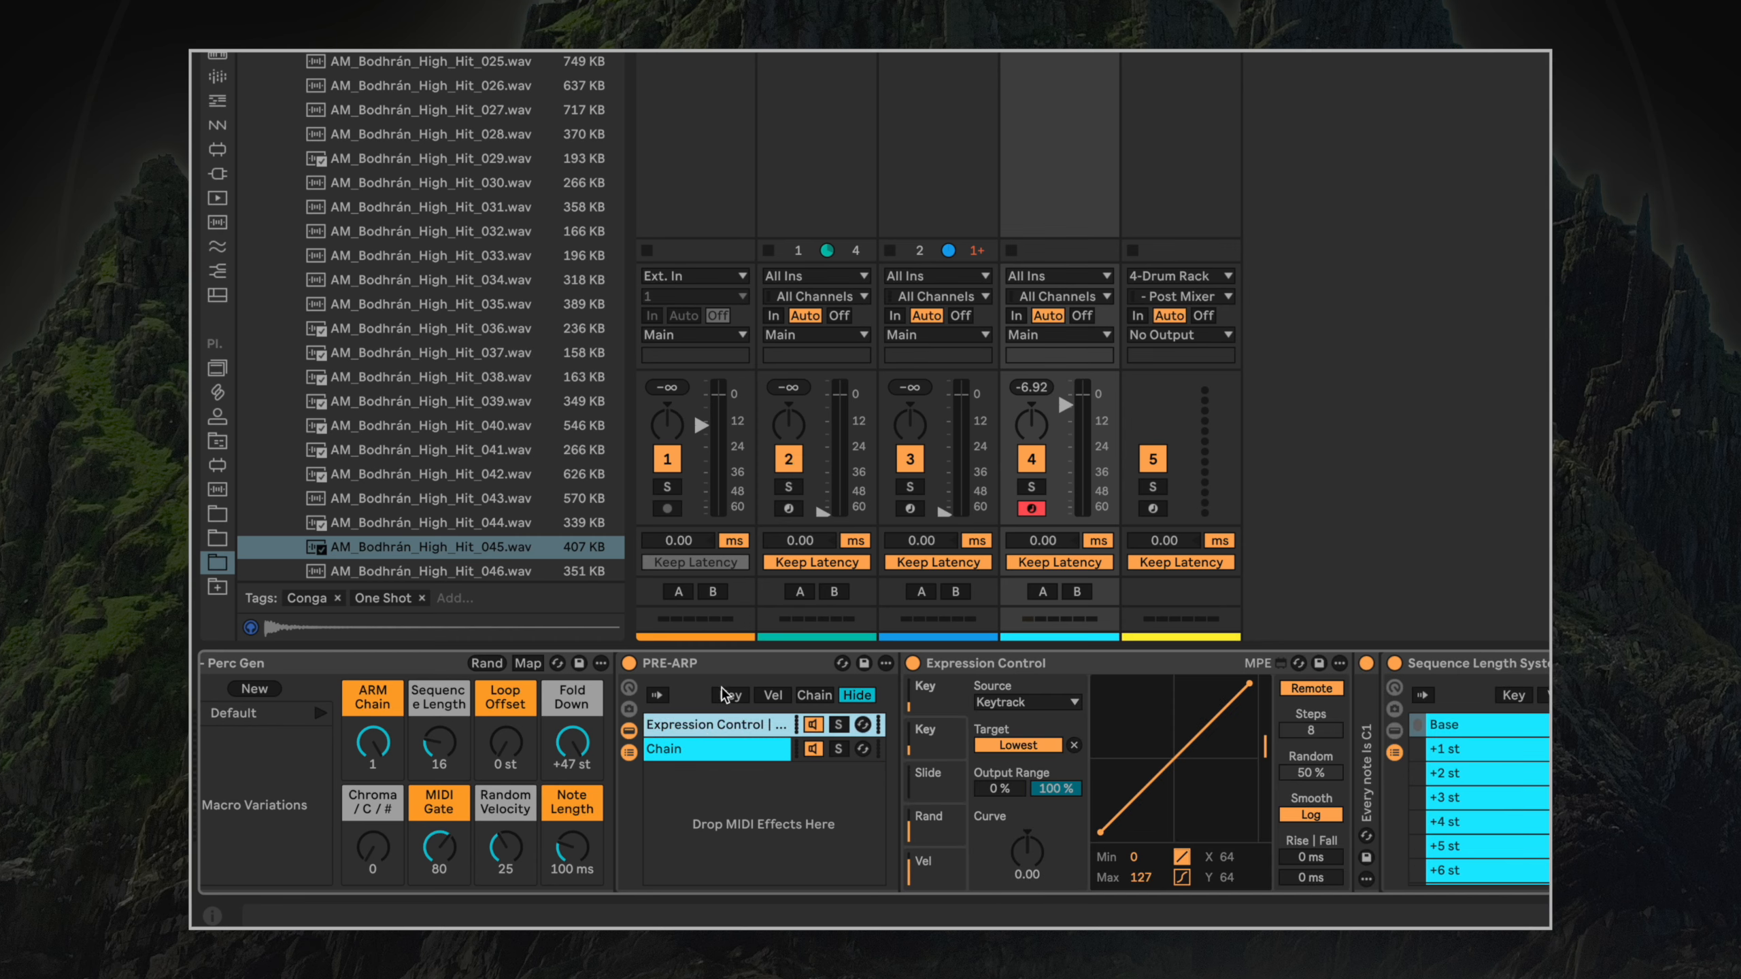
{"action": "scroll", "coordinate": [1034, 679], "scroll_direction": "right", "scroll_amount": 3}
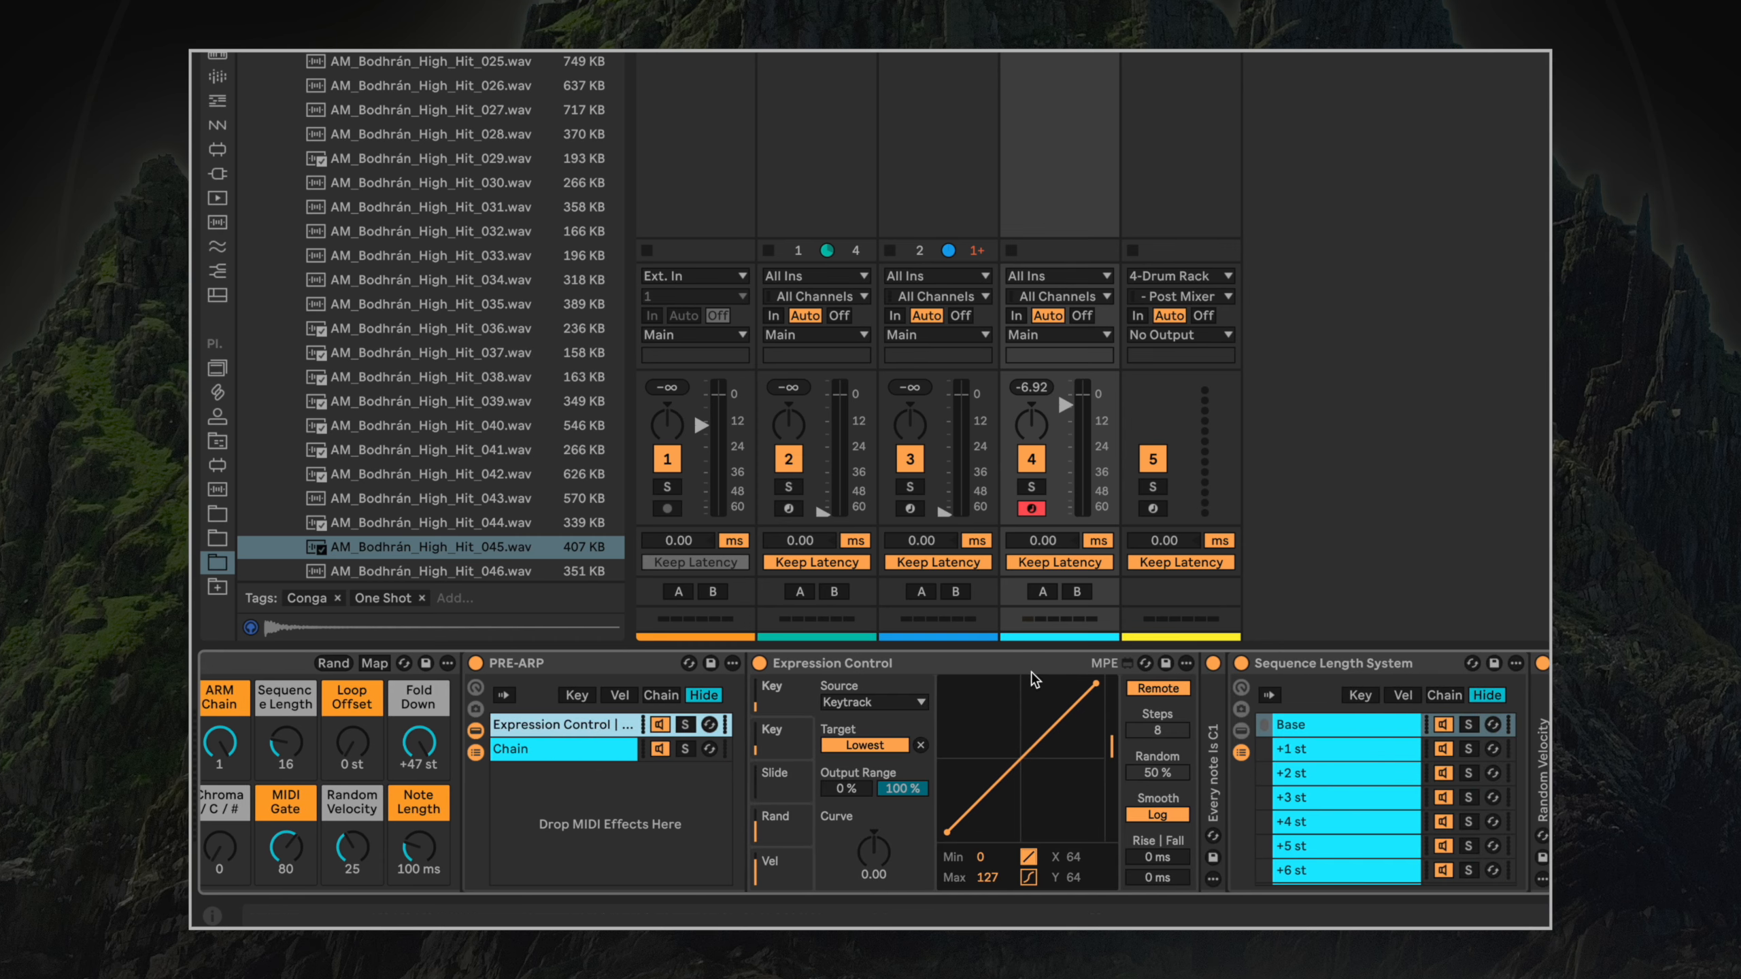
Fold Expression Control and Sequence Length System, and unfold the Random Velocity device in the PRE-ARP chain.
{"action": "double_click", "coordinate": [973, 663]}
{"action": "double_click", "coordinate": [843, 663]}
{"action": "double_click", "coordinate": [843, 727]}
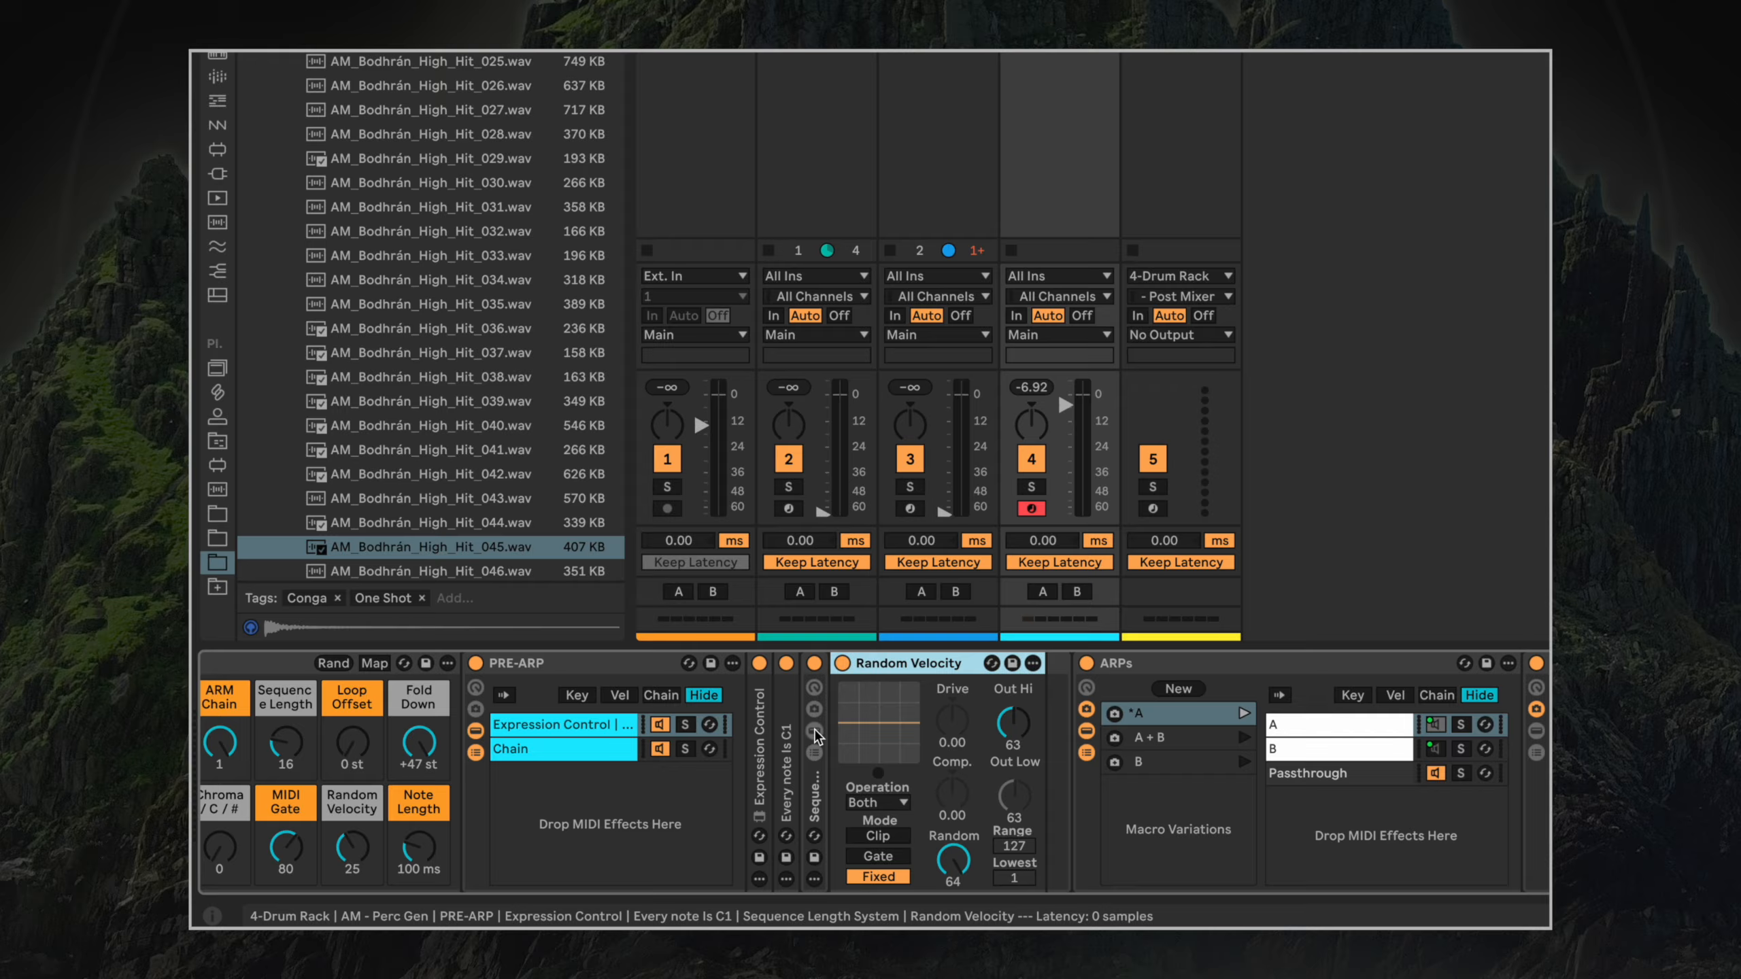
Unfold Sequence Length System, look through its semitone chains from Base to +22 st, and fold it again.
{"action": "double_click", "coordinate": [817, 738]}
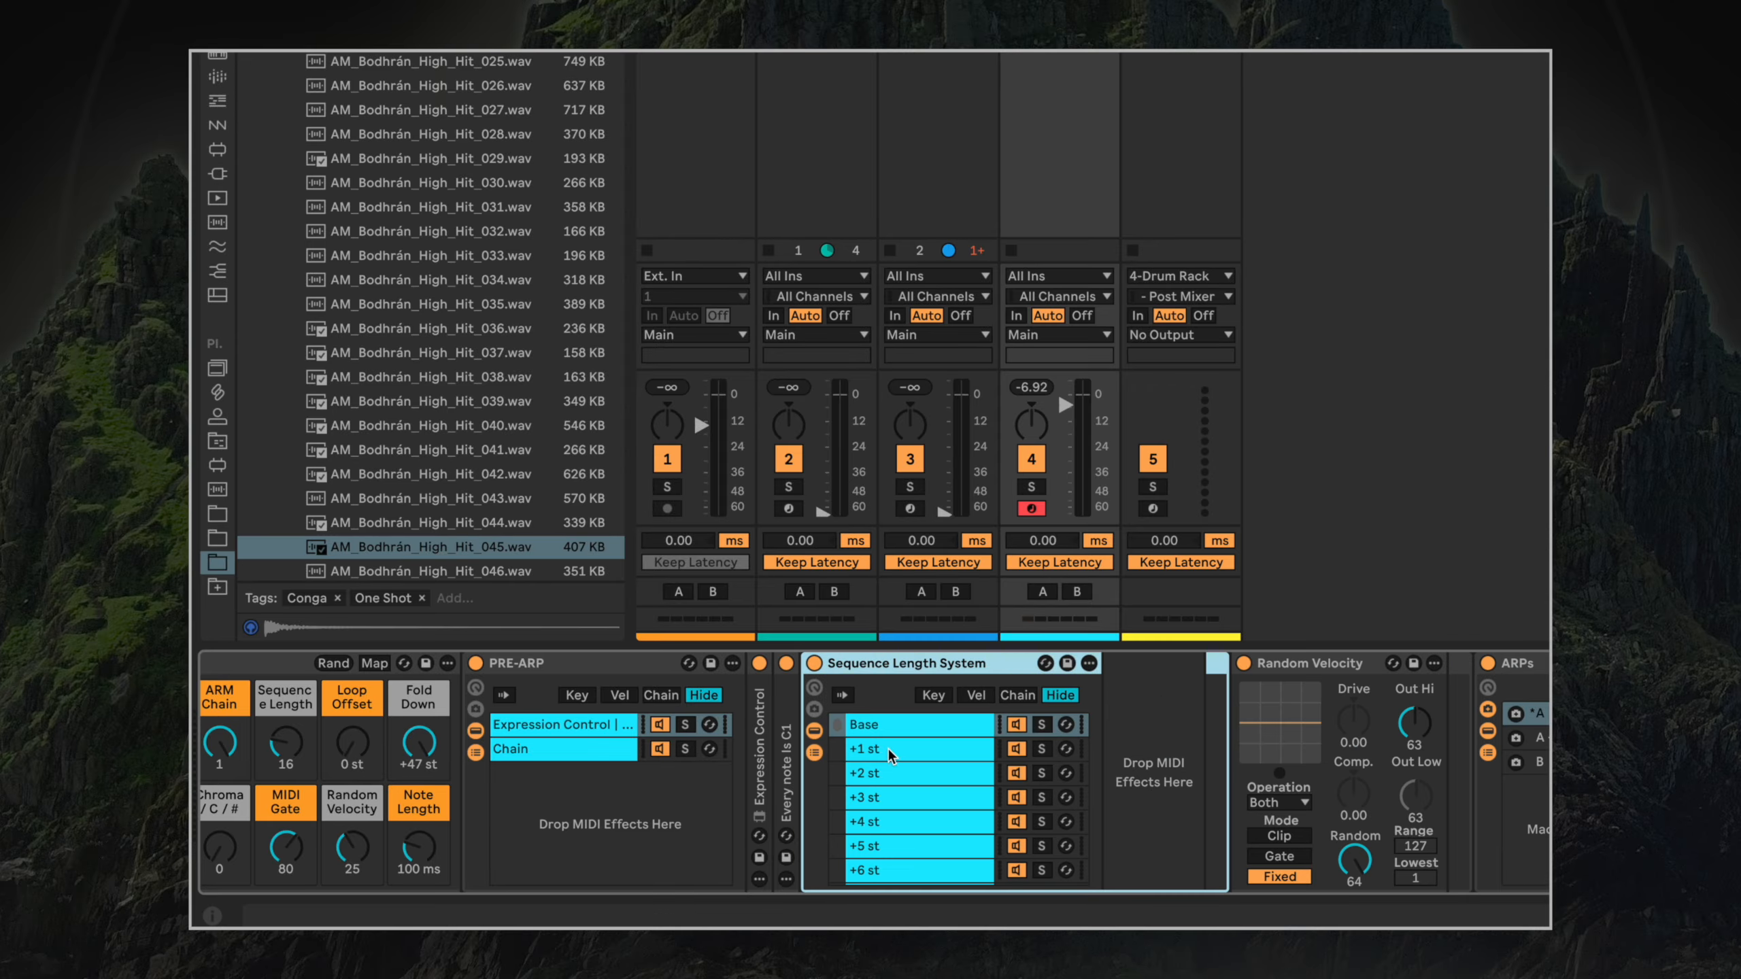
{"action": "scroll", "coordinate": [901, 790], "scroll_direction": "down", "scroll_amount": 14}
{"action": "scroll", "coordinate": [903, 802], "scroll_direction": "down", "scroll_amount": 5}
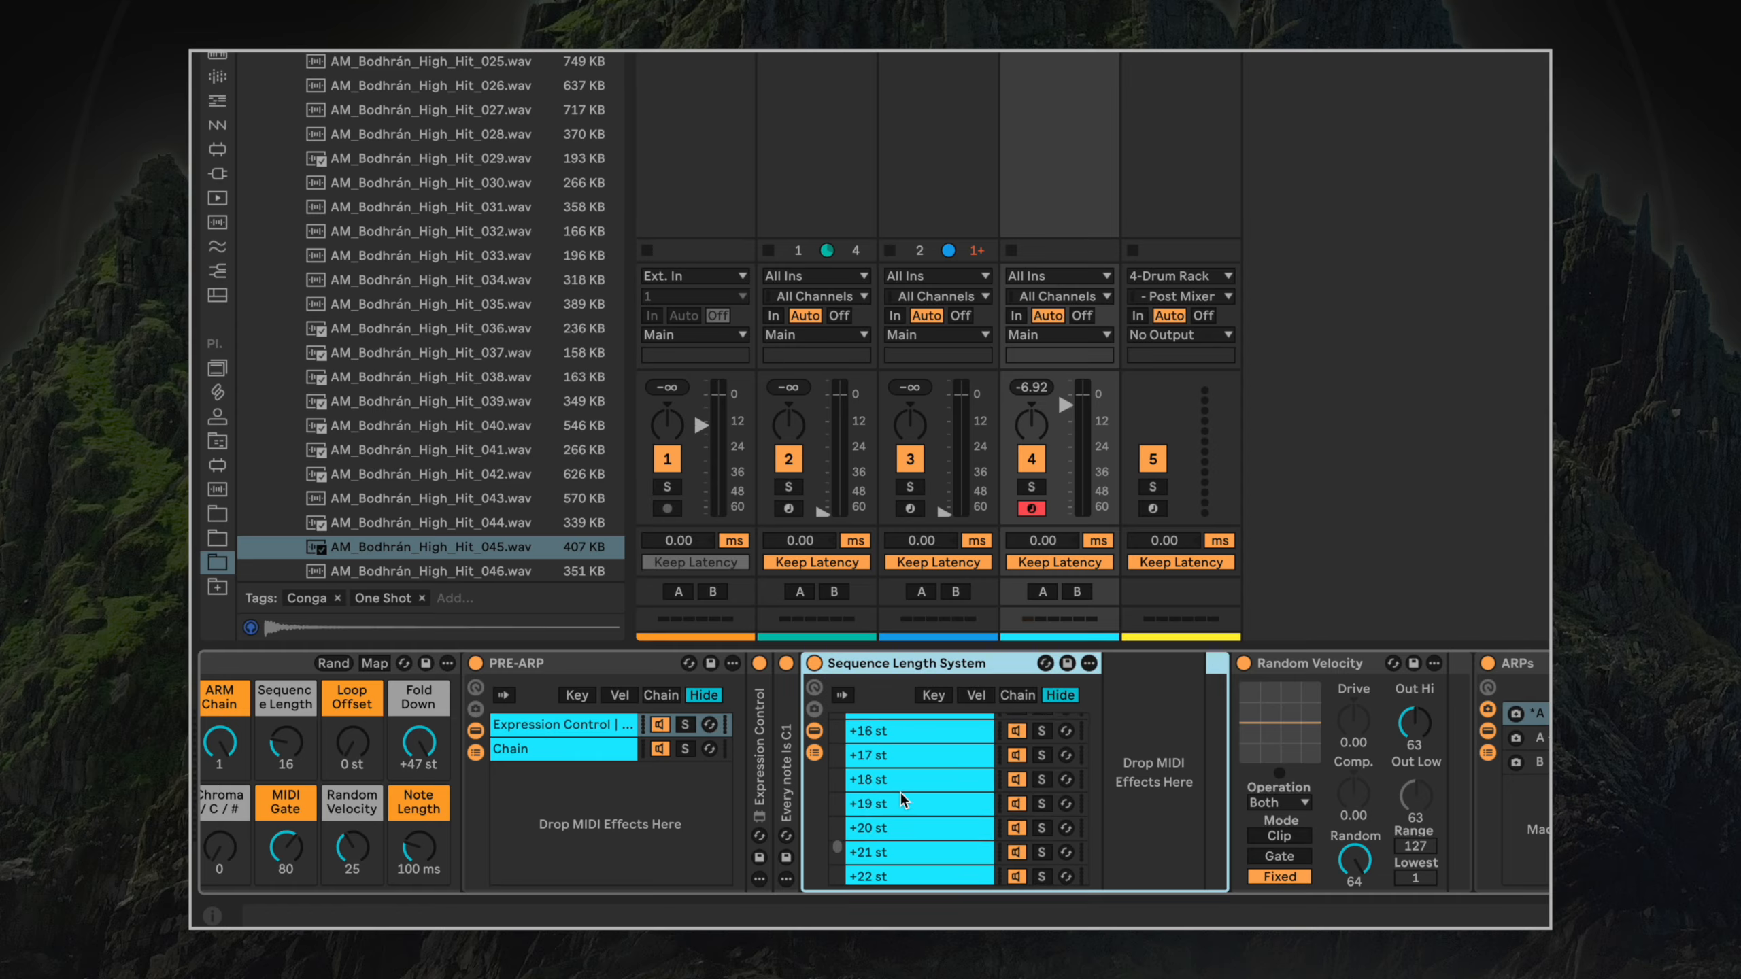
{"action": "double_click", "coordinate": [887, 663]}
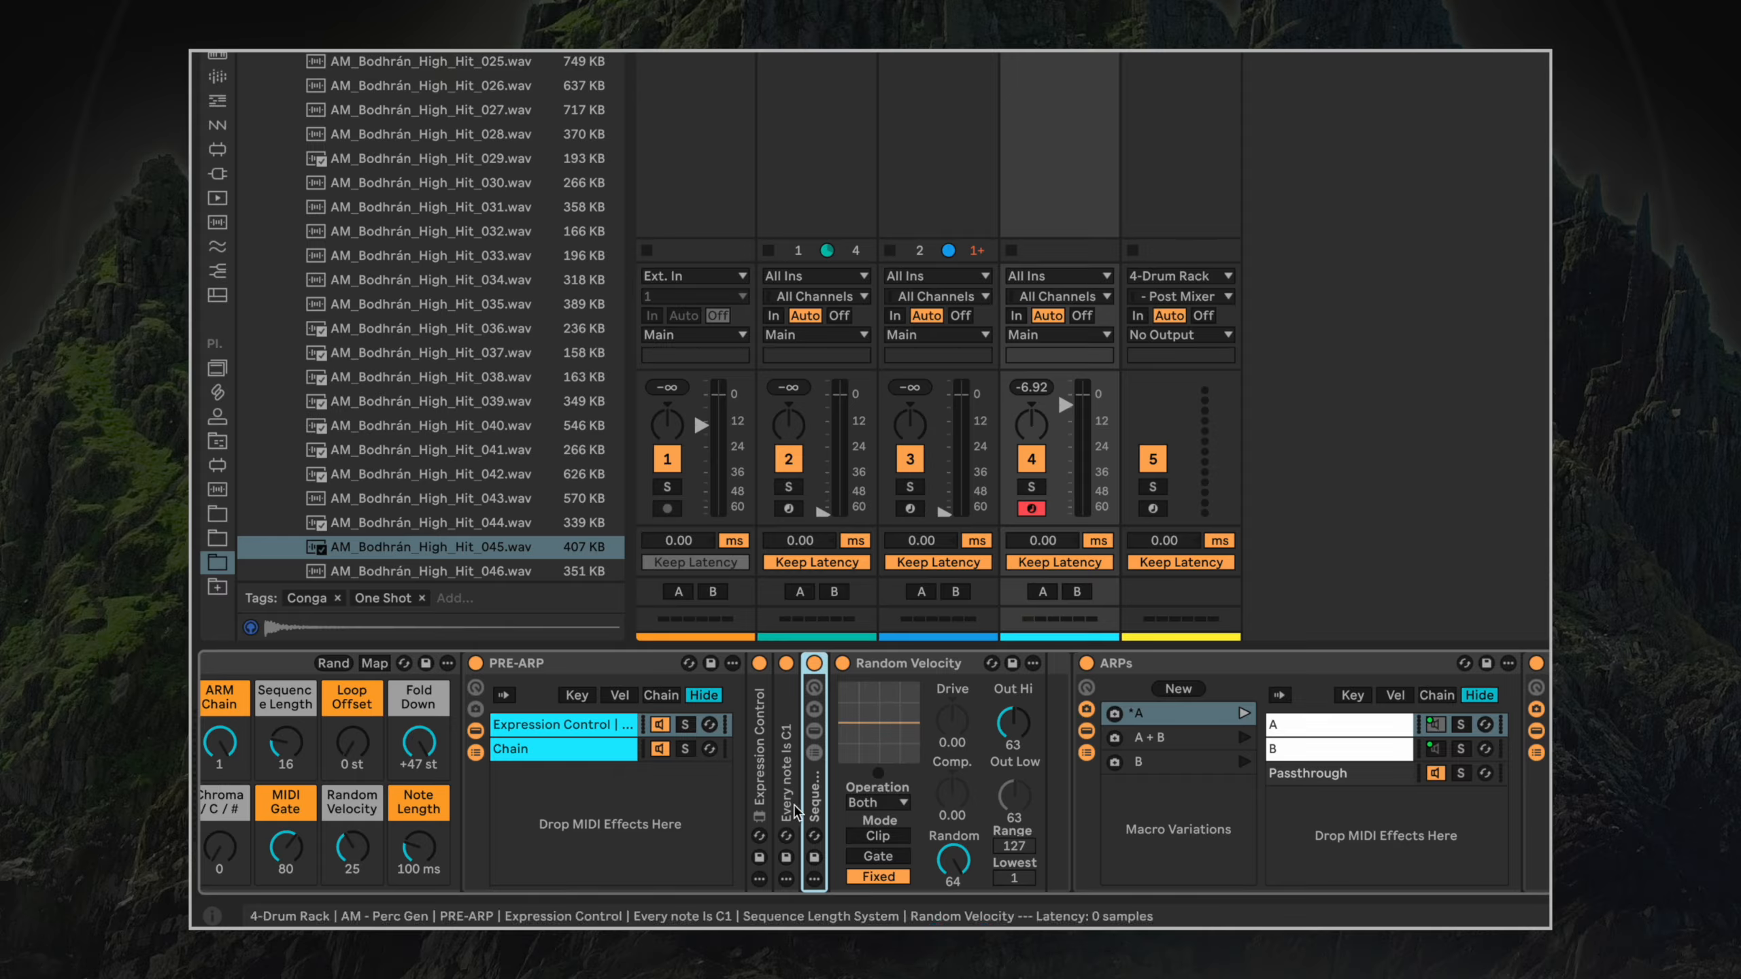
Inspect the Random Velocity device's settings, fold the PRE-ARP rack, and return to Perc Gen's macros.
{"action": "left_click", "coordinate": [858, 670]}
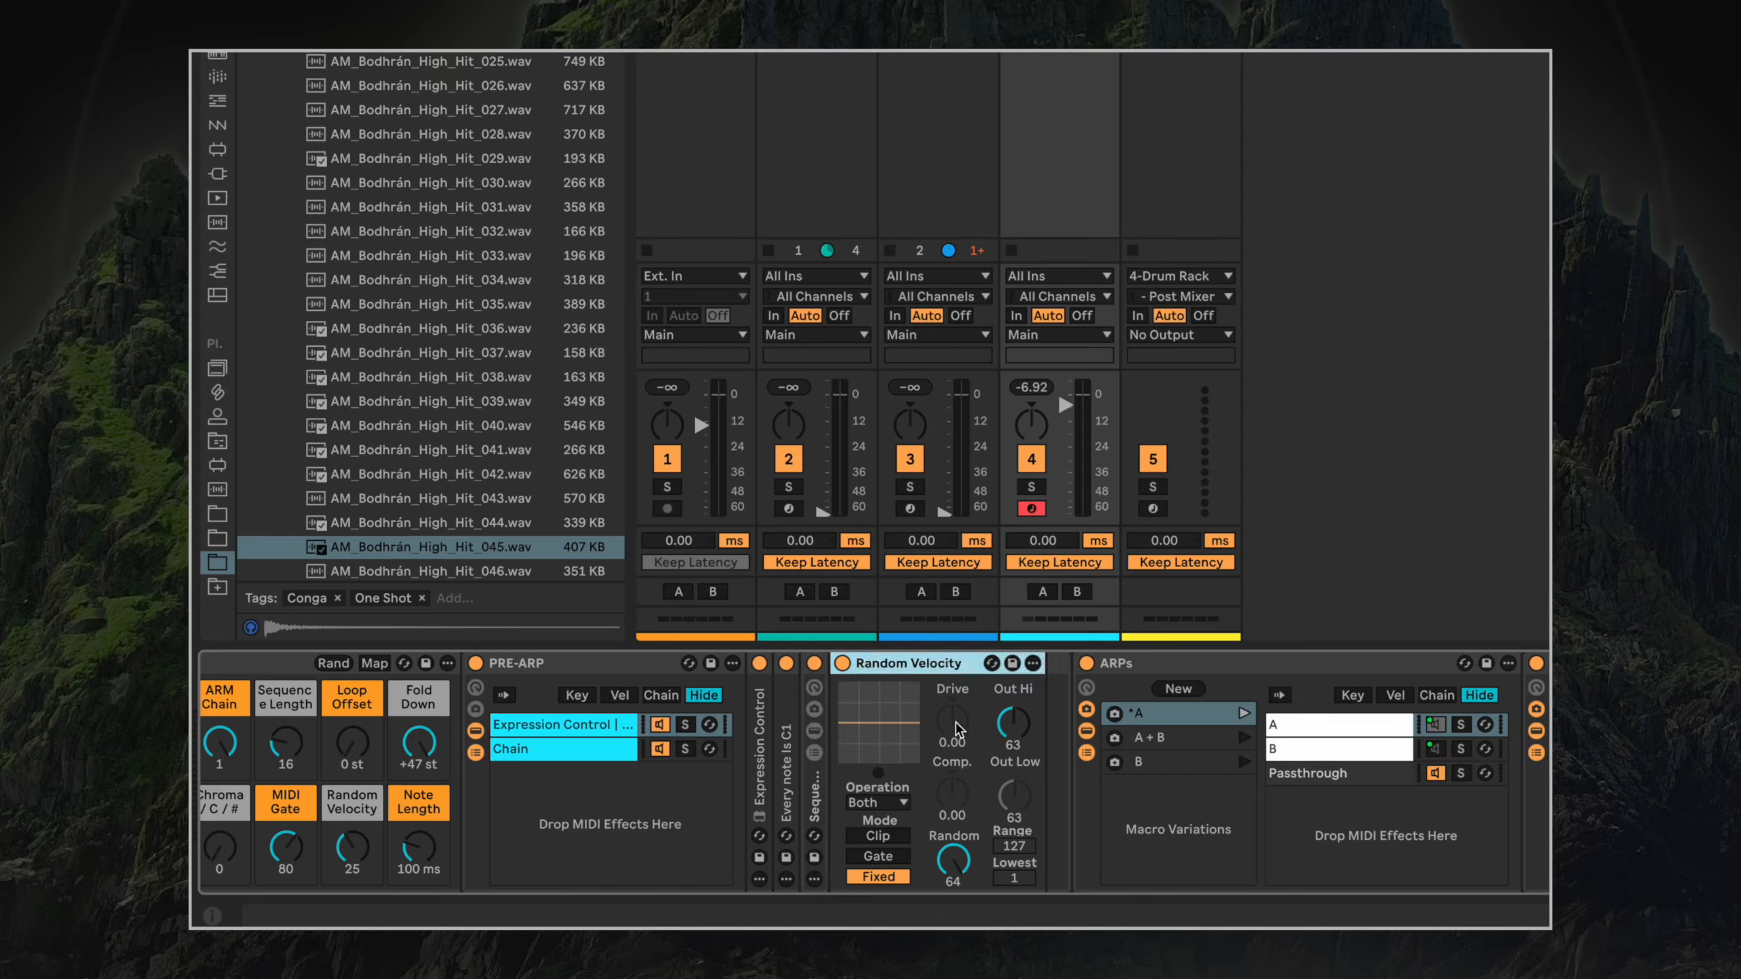
{"action": "double_click", "coordinate": [529, 664]}
{"action": "scroll", "coordinate": [478, 805], "scroll_direction": "left", "scroll_amount": 1}
{"action": "scroll", "coordinate": [478, 802], "scroll_direction": "left", "scroll_amount": 2}
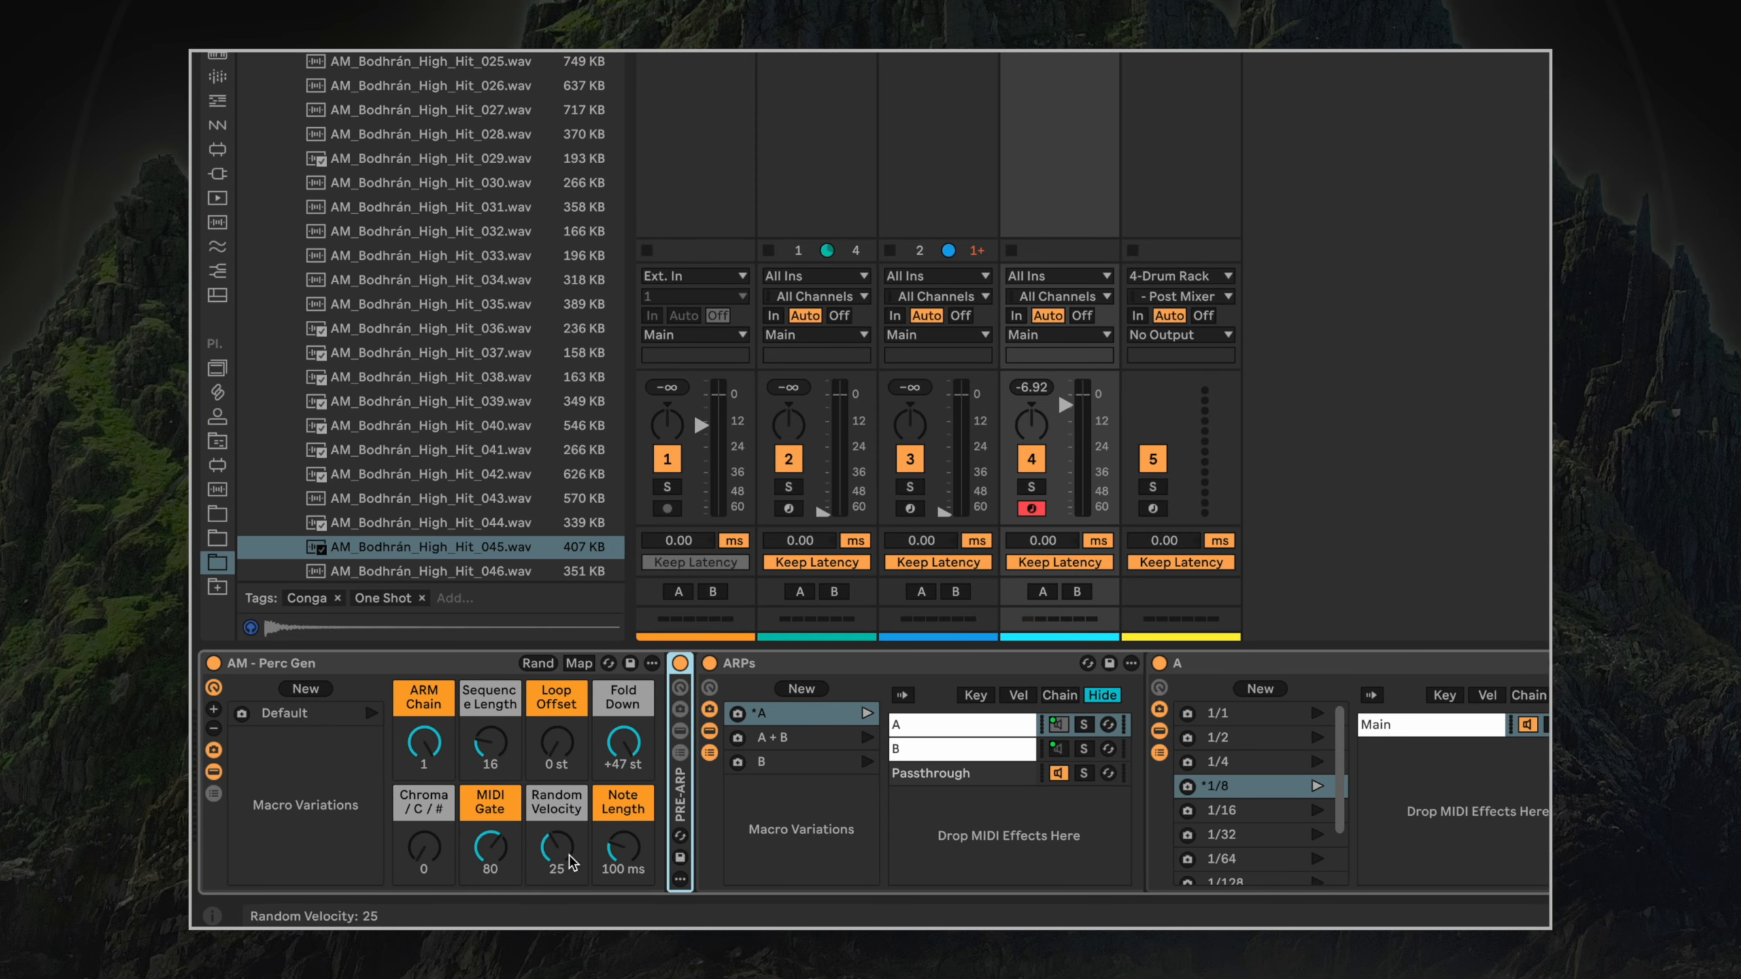
Try Perc Gen's MIDI Gate macro between 0 and 74, select chain B in ARPs, and set the gate to 25.
{"action": "left_click_drag", "start_coordinate": [490, 847], "coordinate": [490, 836]}
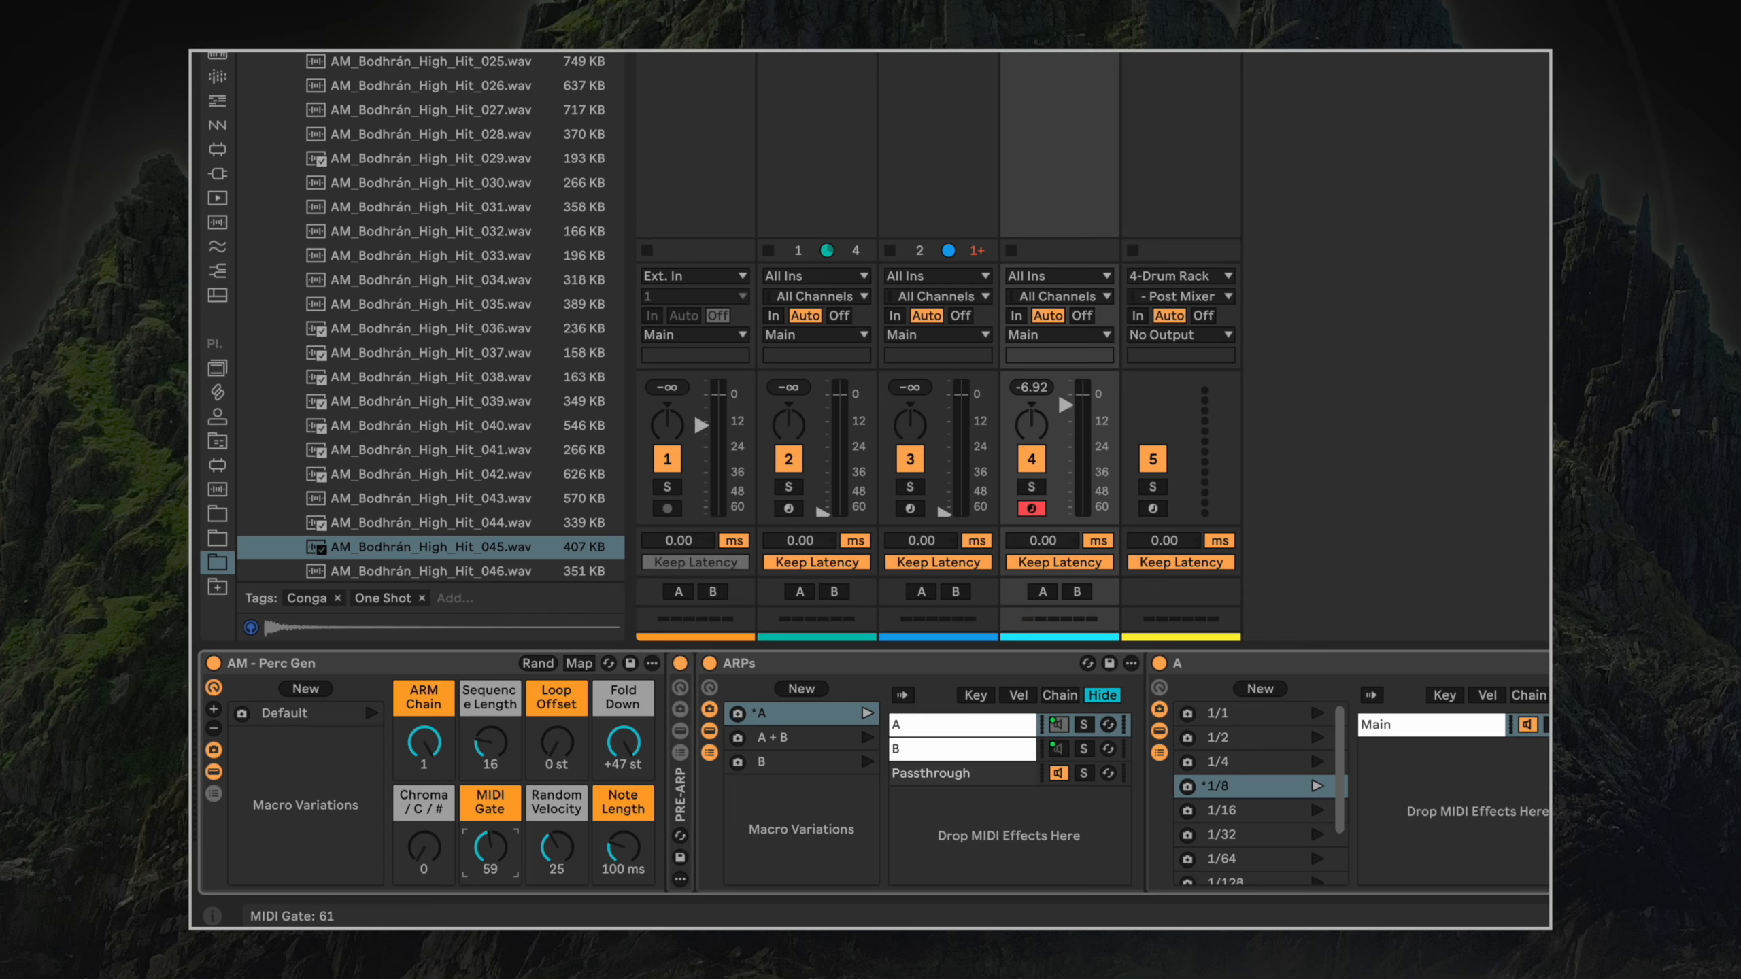
{"action": "left_click_drag", "start_coordinate": [490, 847], "coordinate": [490, 832]}
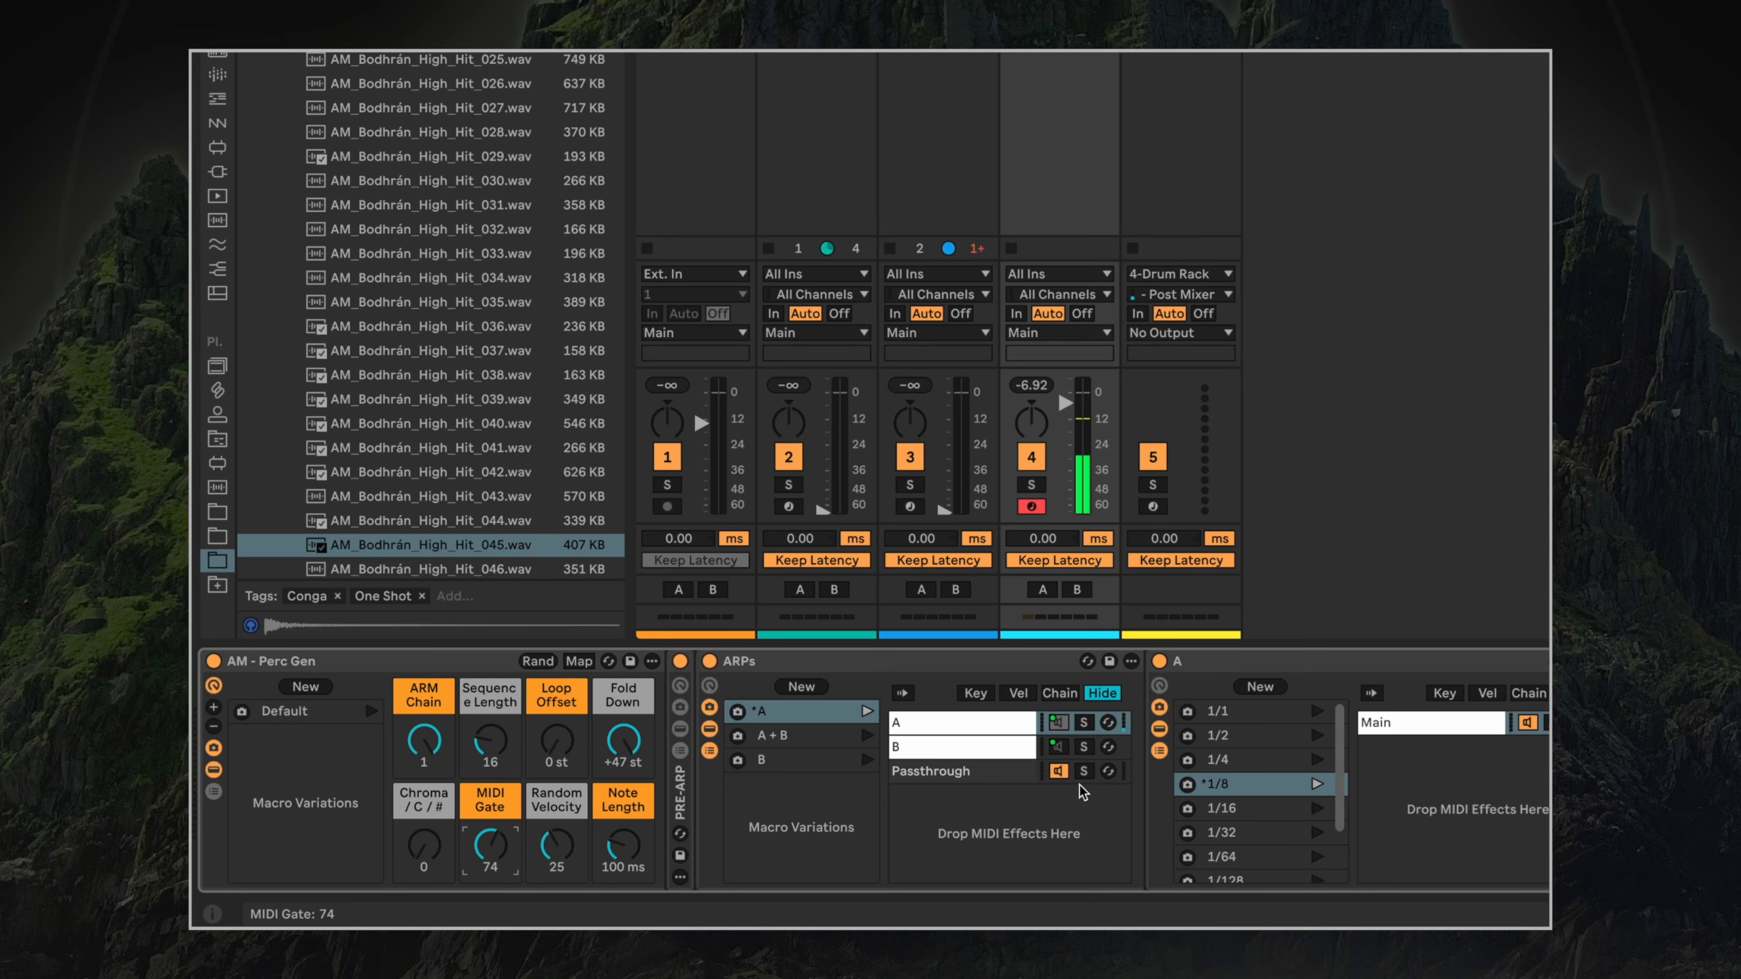
{"action": "left_click", "coordinate": [956, 747]}
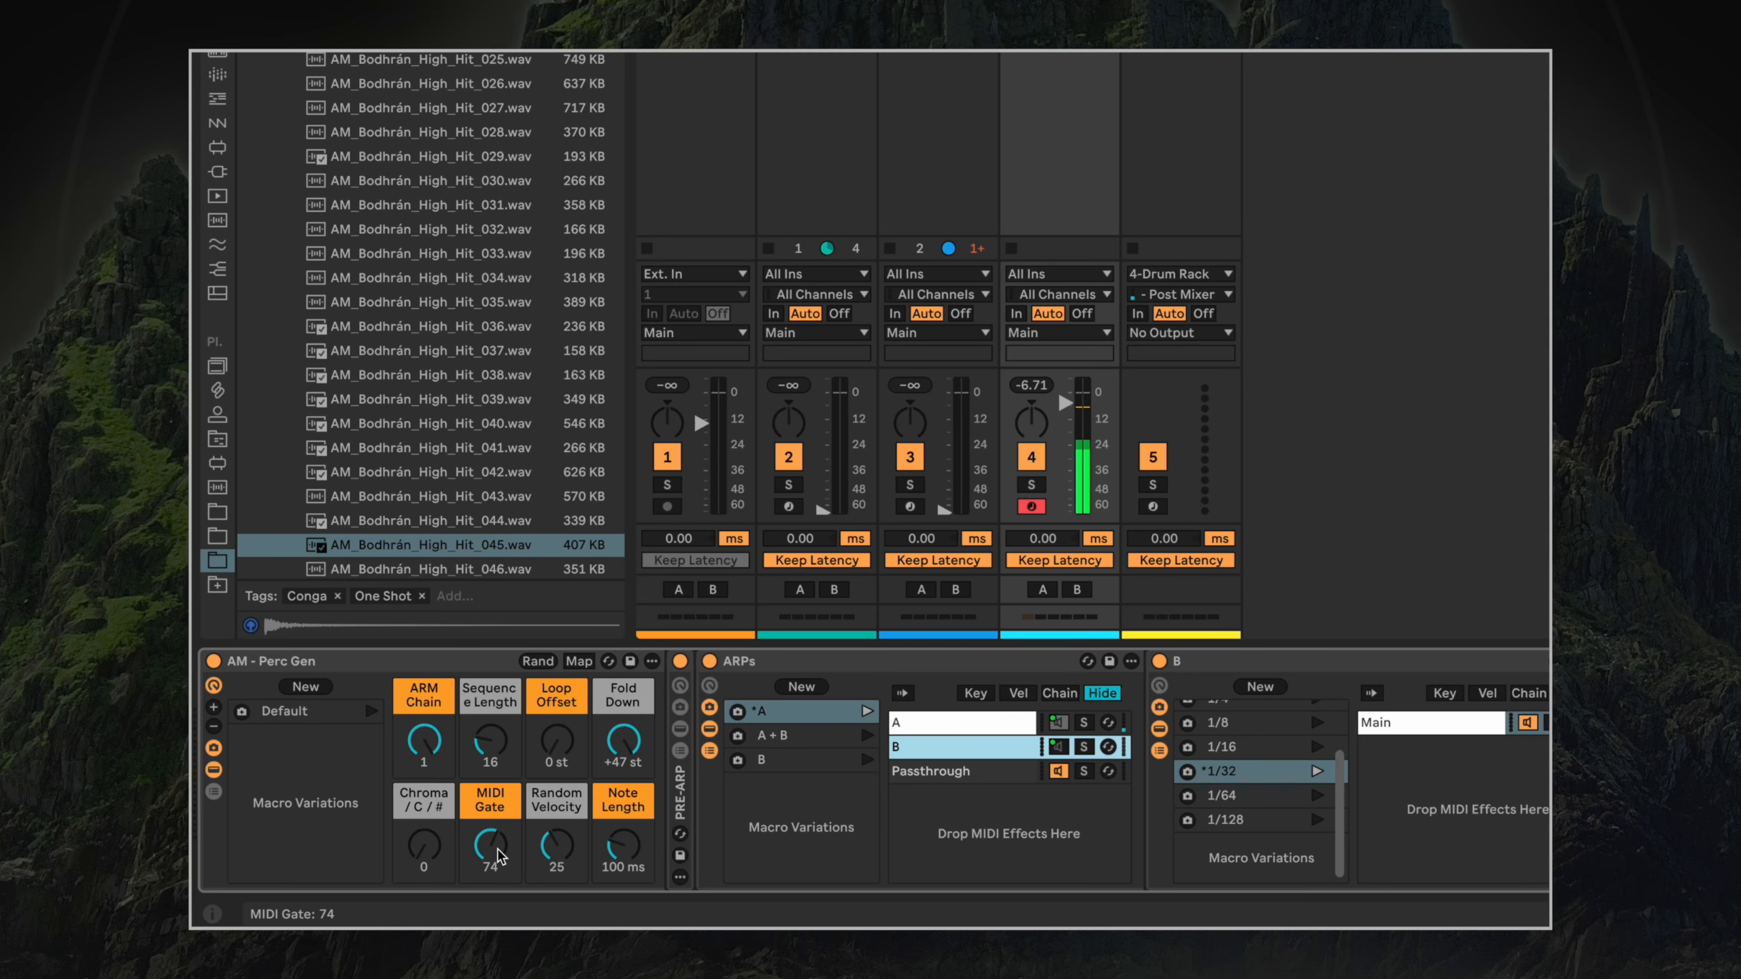
{"action": "left_click_drag", "start_coordinate": [501, 850], "coordinate": [502, 922]}
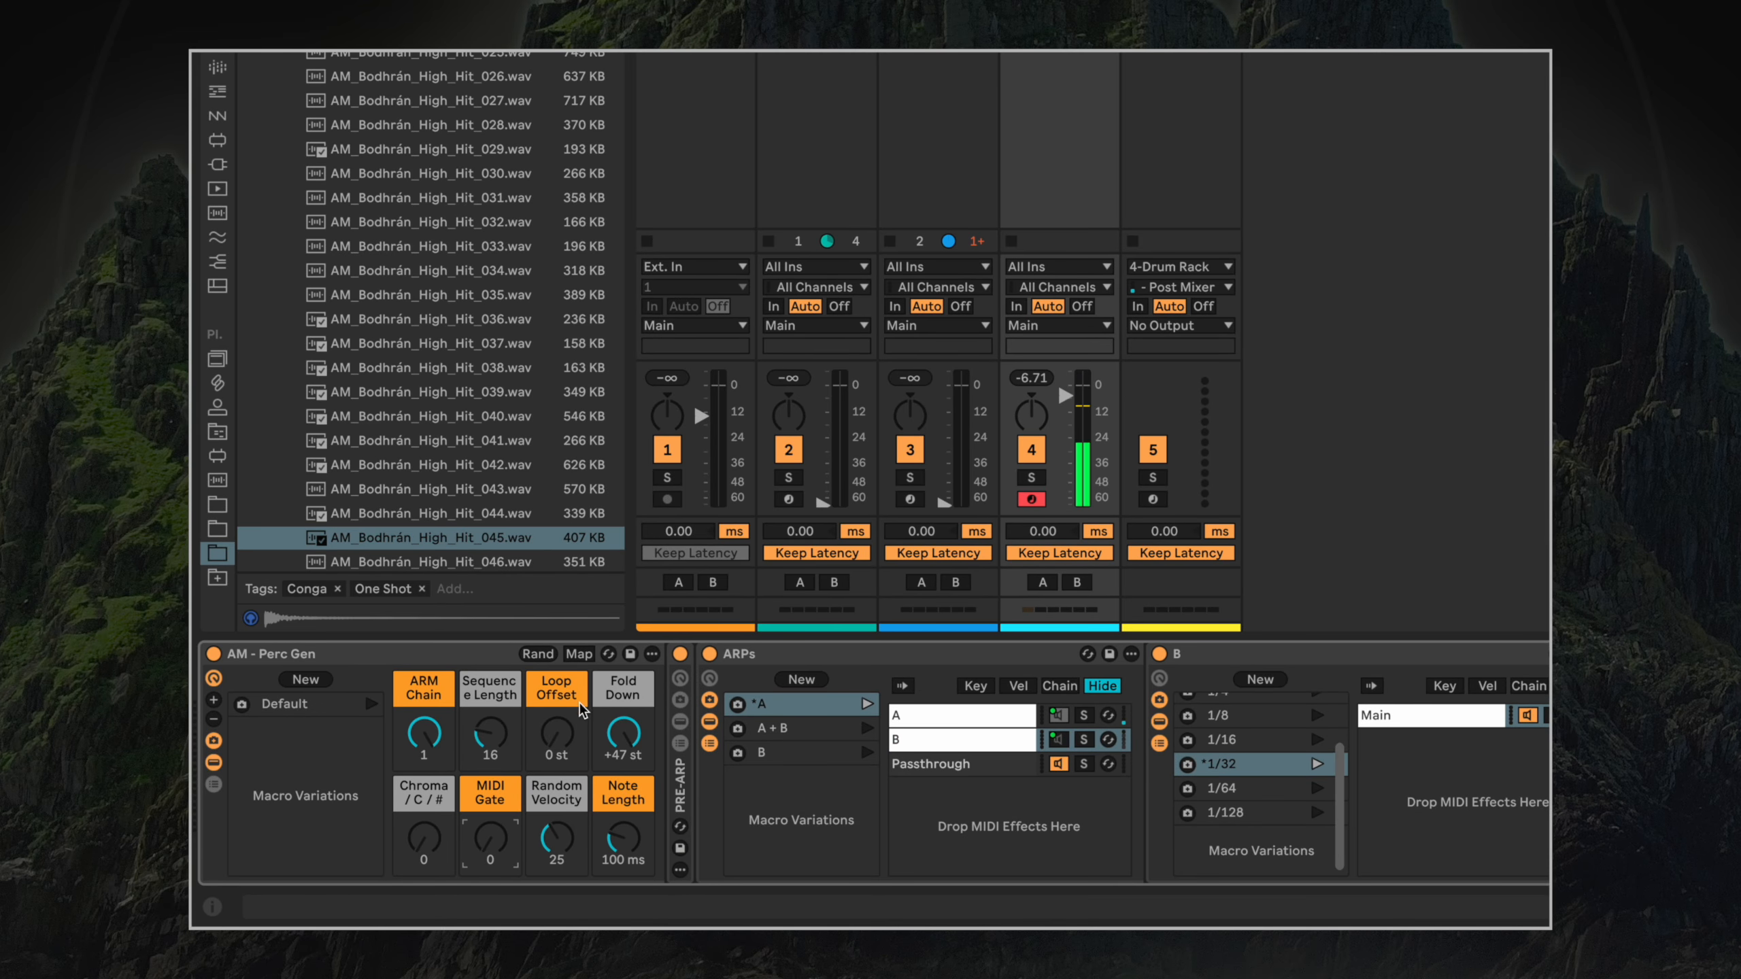
{"action": "left_click_drag", "start_coordinate": [490, 860], "coordinate": [491, 850]}
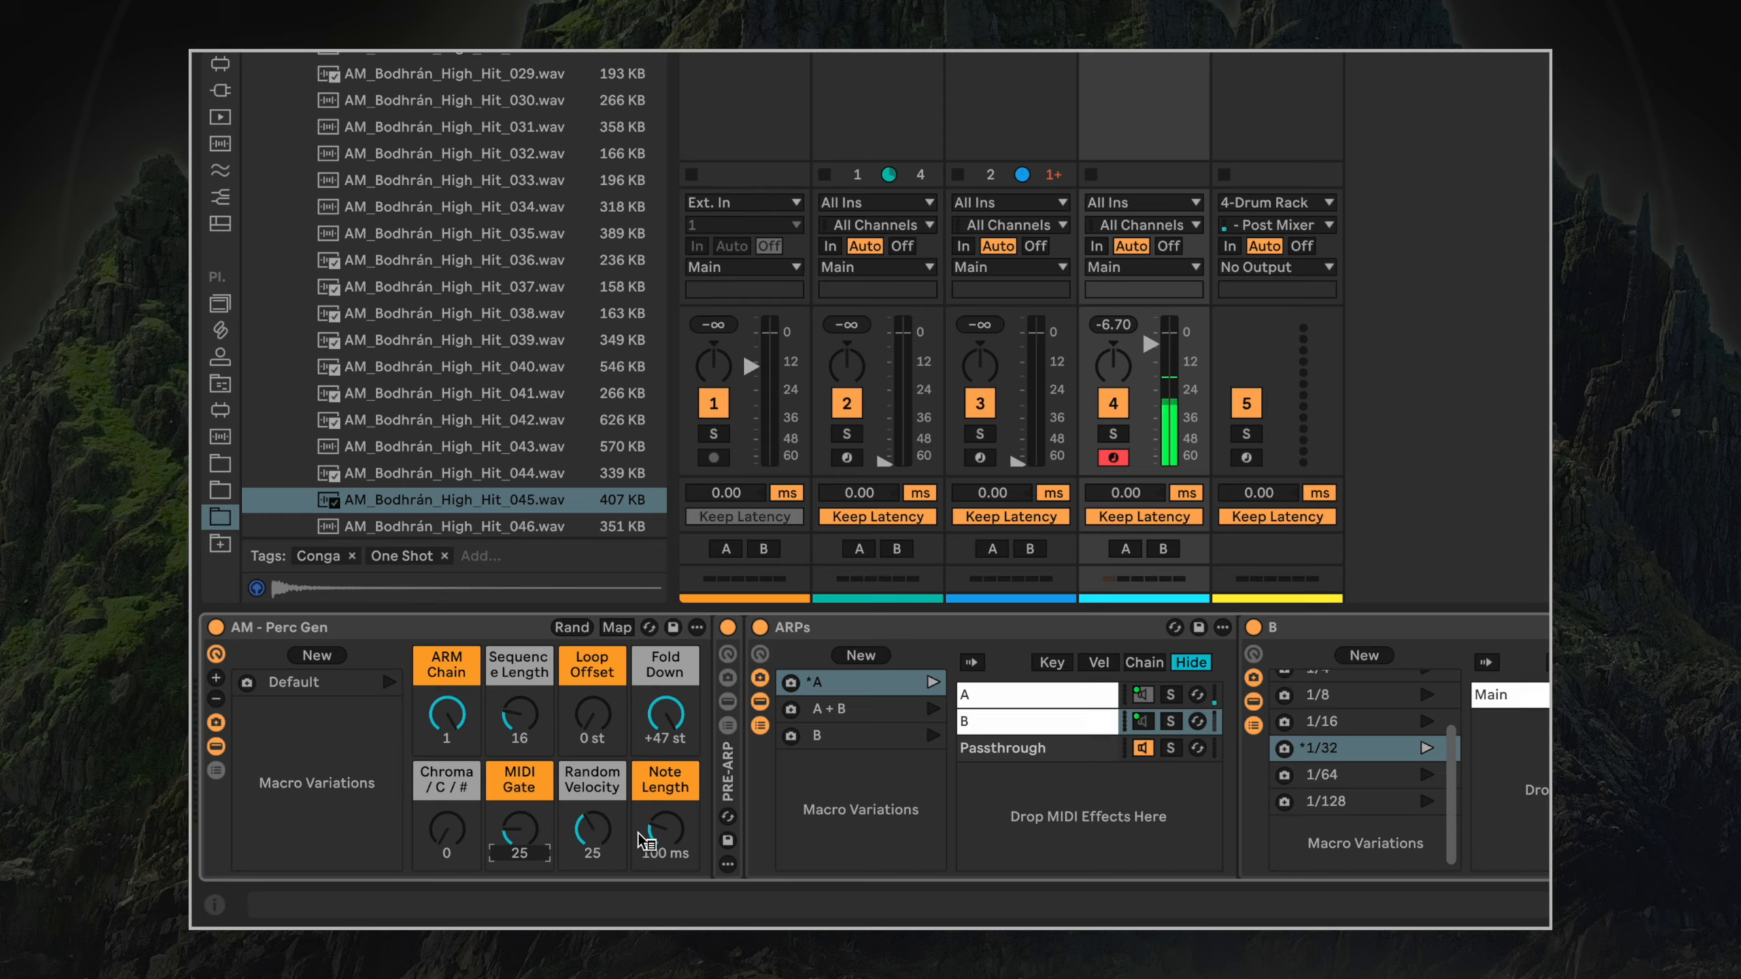
Sweep Perc Gen's Random Velocity macro and set it to 17.
{"action": "left_click_drag", "start_coordinate": [593, 831], "coordinate": [615, 777]}
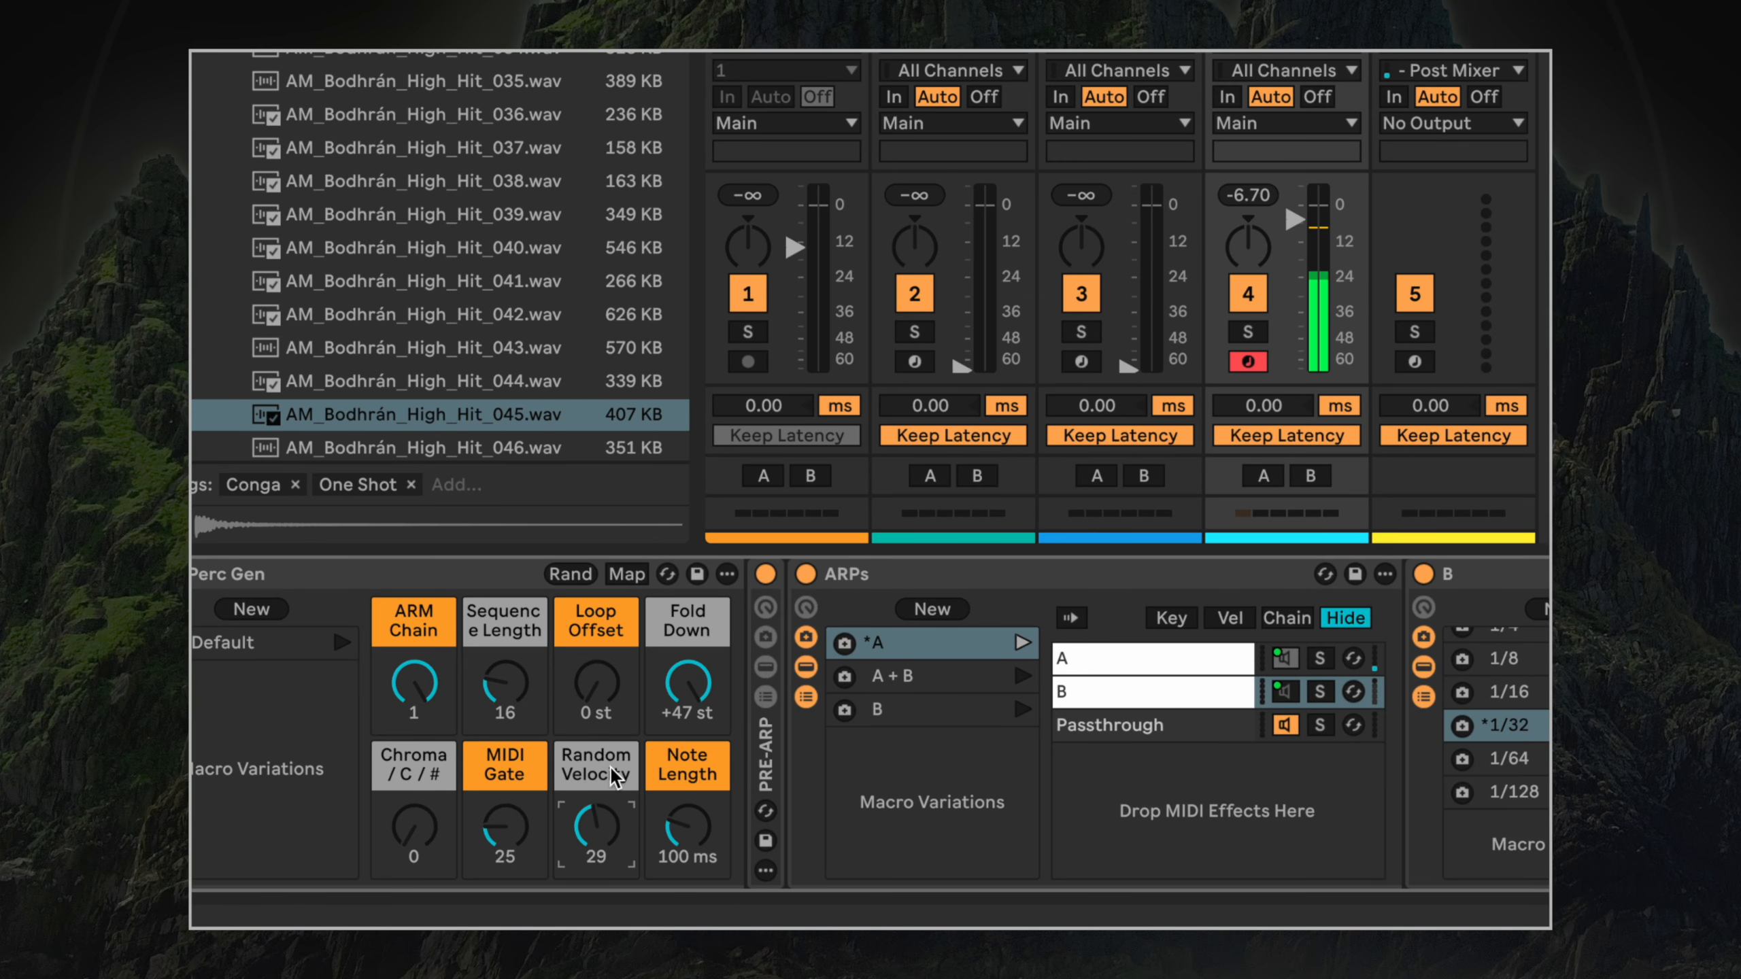
{"action": "left_click_drag", "start_coordinate": [578, 844], "coordinate": [578, 861]}
{"action": "left_click_drag", "start_coordinate": [610, 839], "coordinate": [571, 812]}
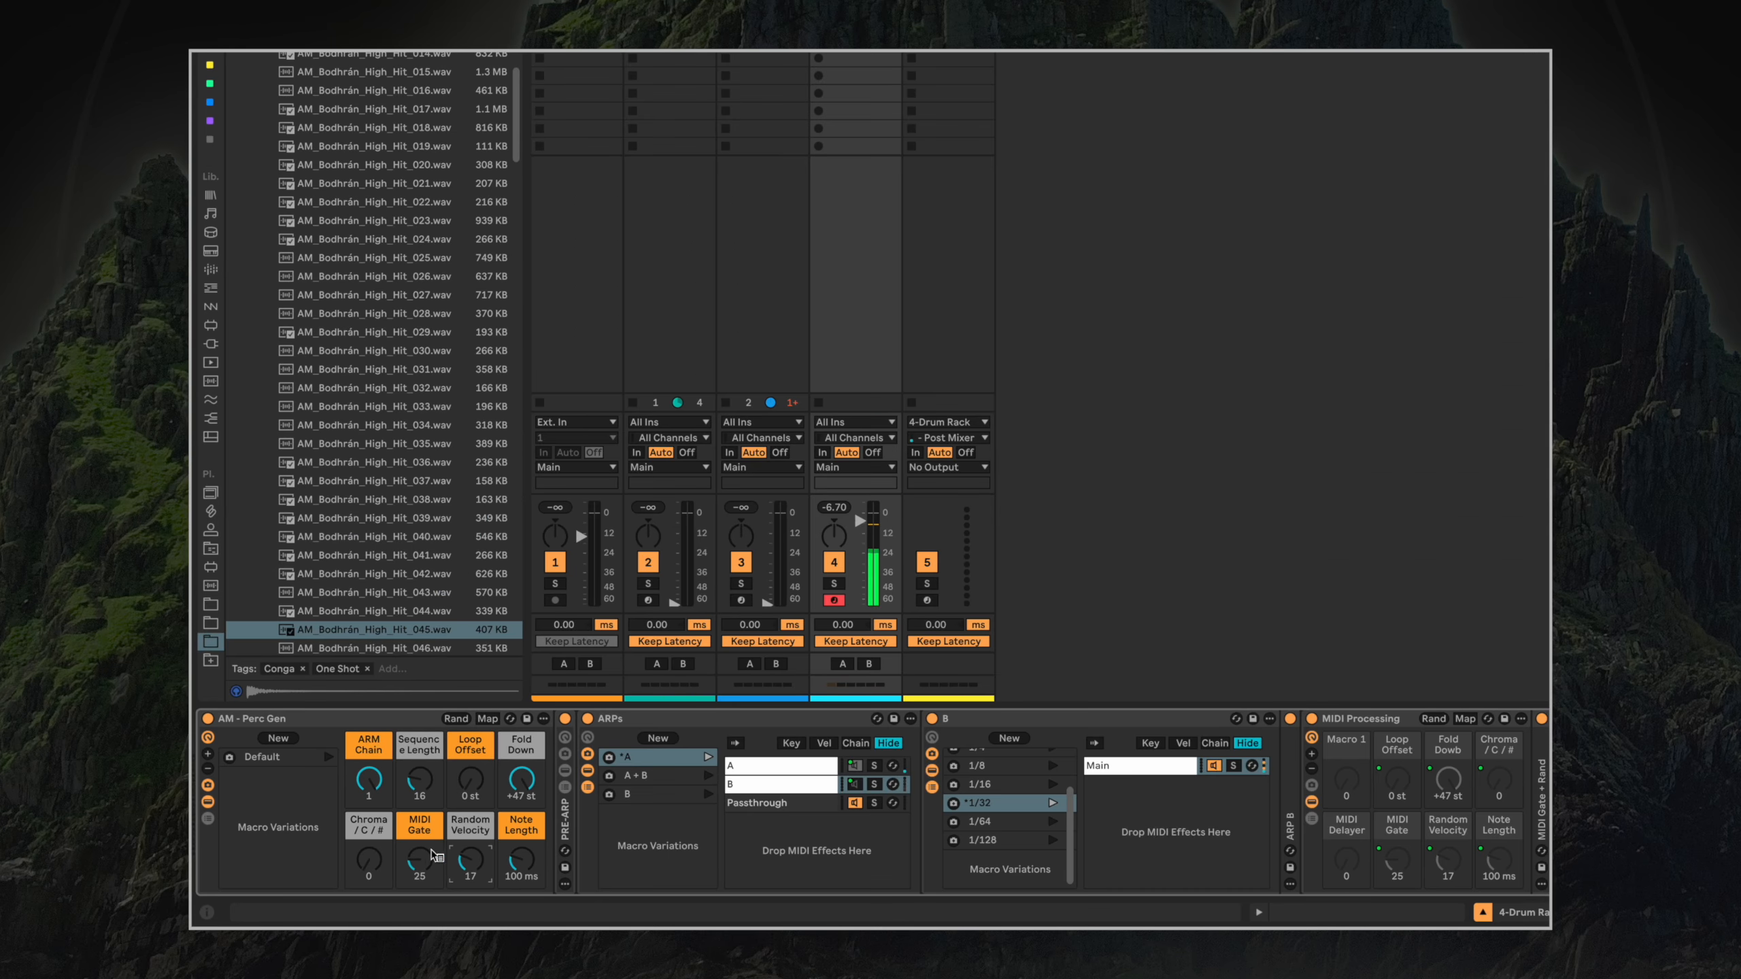
Search the browser for "DEL" and load the Delay audio effect after the Drum Rack.
{"action": "key", "text": "super+f"}
{"action": "type", "text": "DEL"}
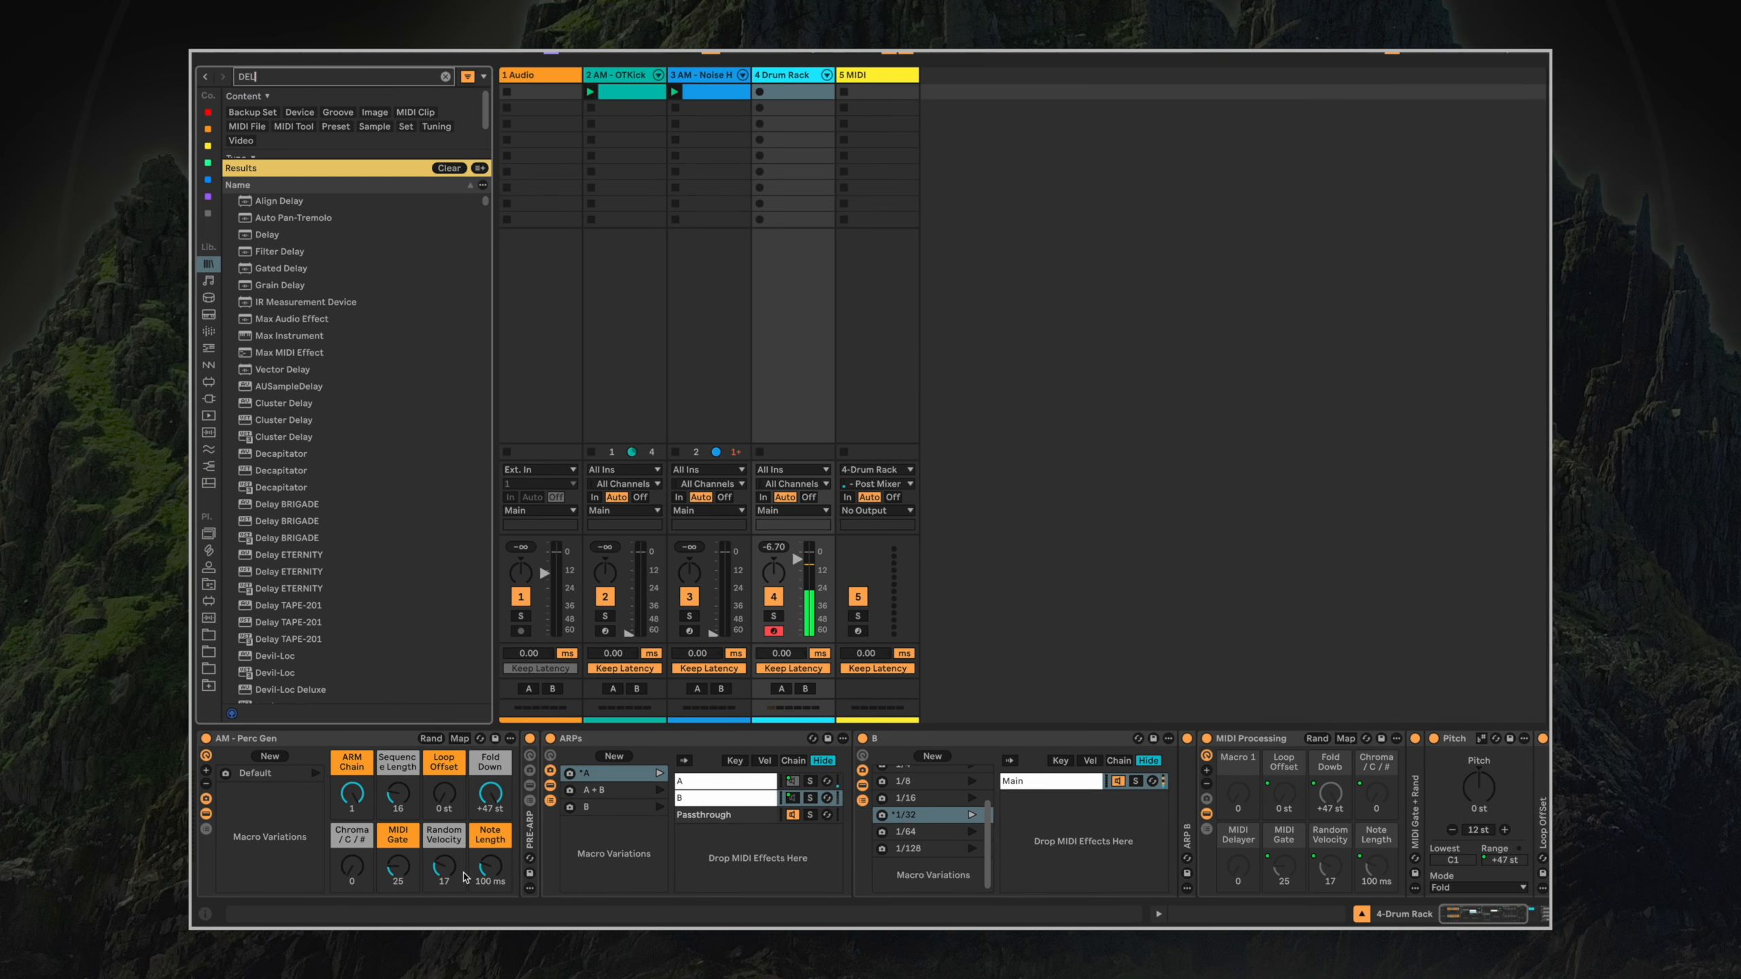
{"action": "key", "text": "Down"}
{"action": "key", "text": "Down"}
{"action": "key", "text": "Return"}
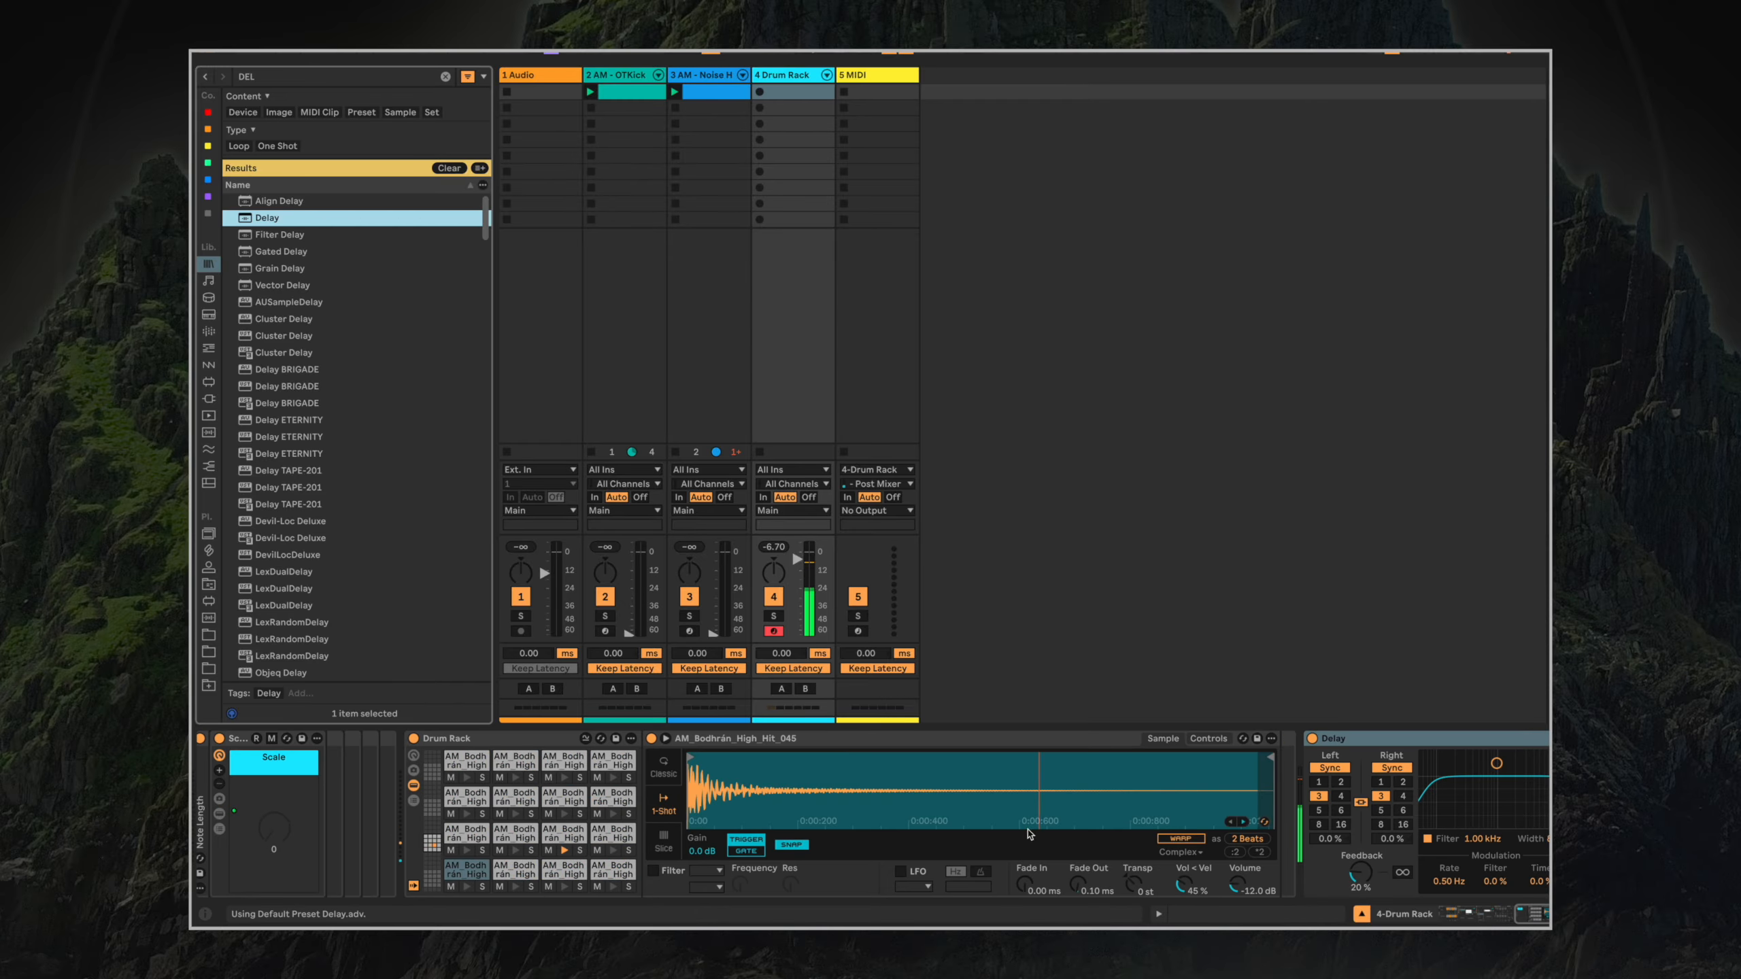
Set the Delay's Dry/Wet to 20 %, and try Ping Pong before switching it off again.
{"action": "left_click_drag", "start_coordinate": [1460, 876], "coordinate": [1462, 882]}
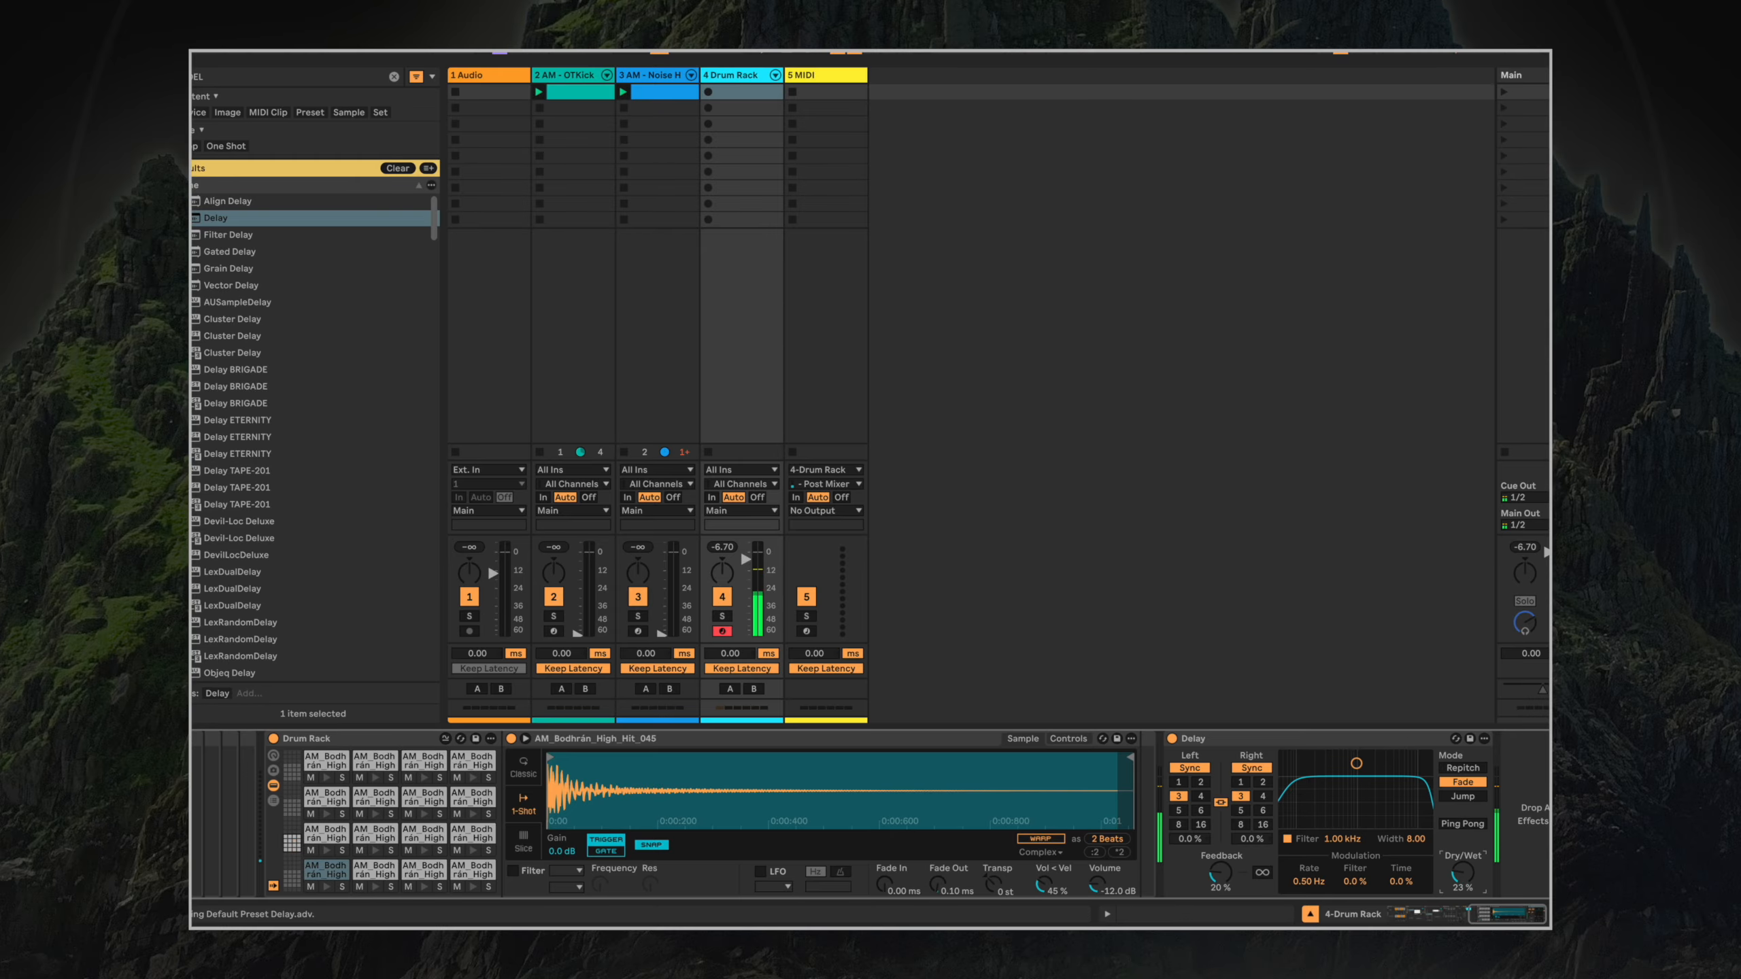
{"action": "left_click", "coordinate": [1461, 822]}
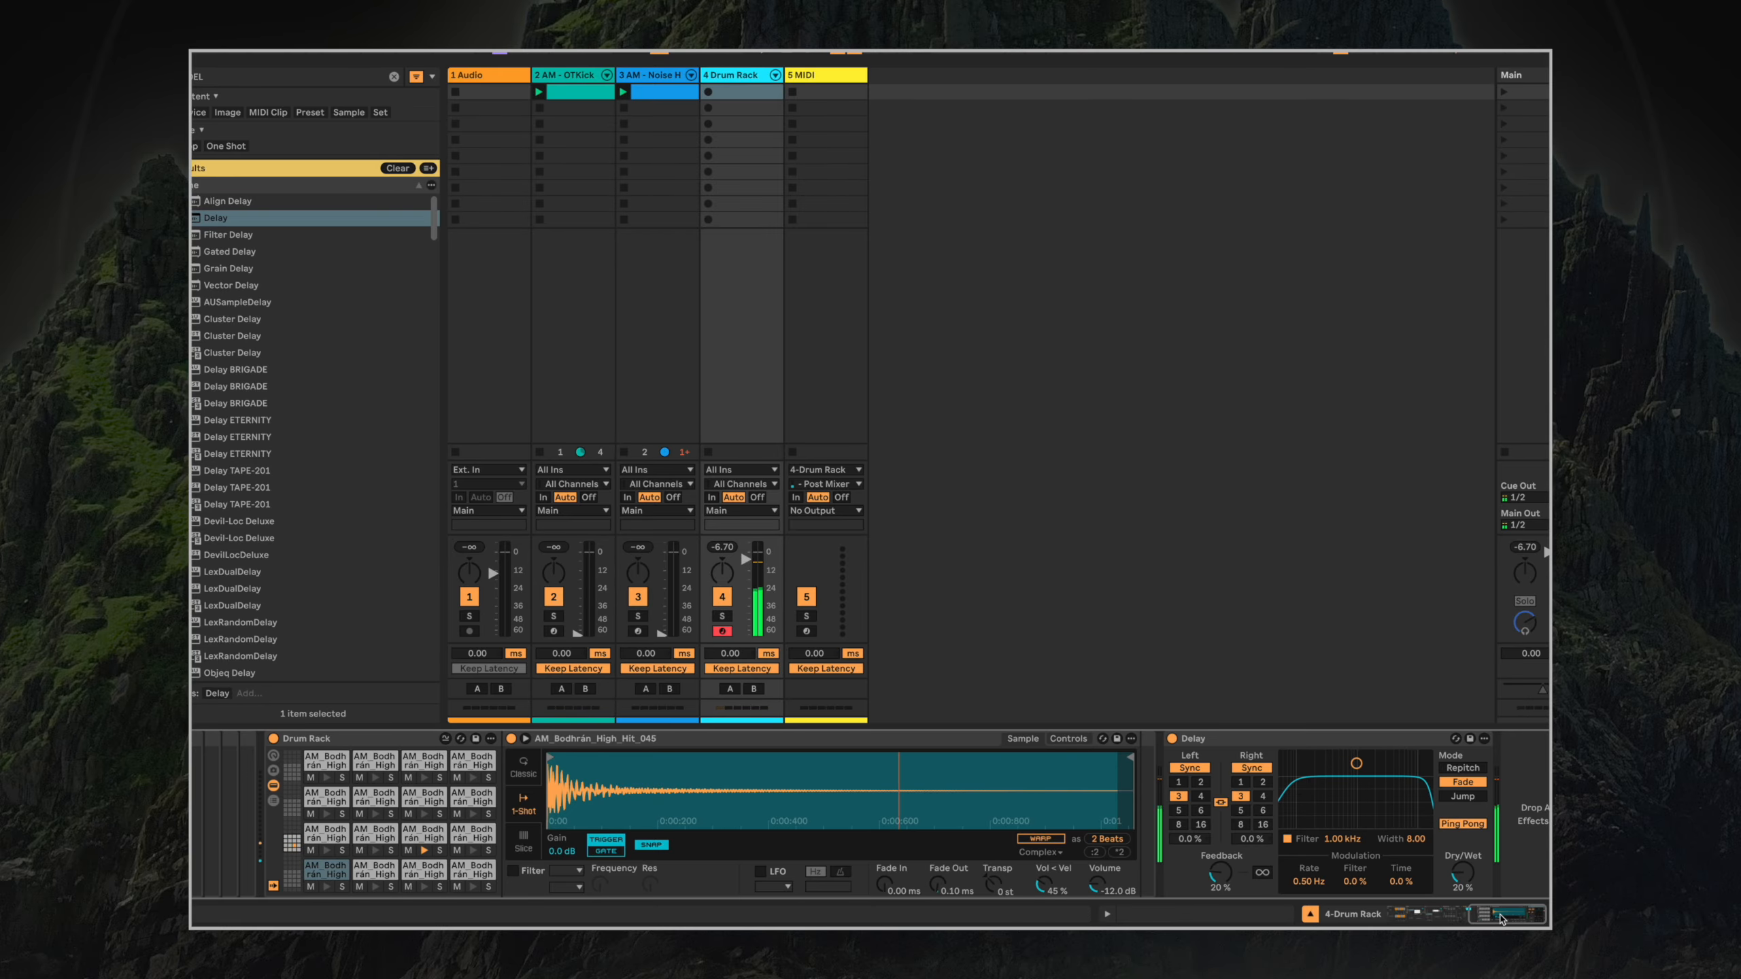
{"action": "left_click", "coordinate": [1470, 825]}
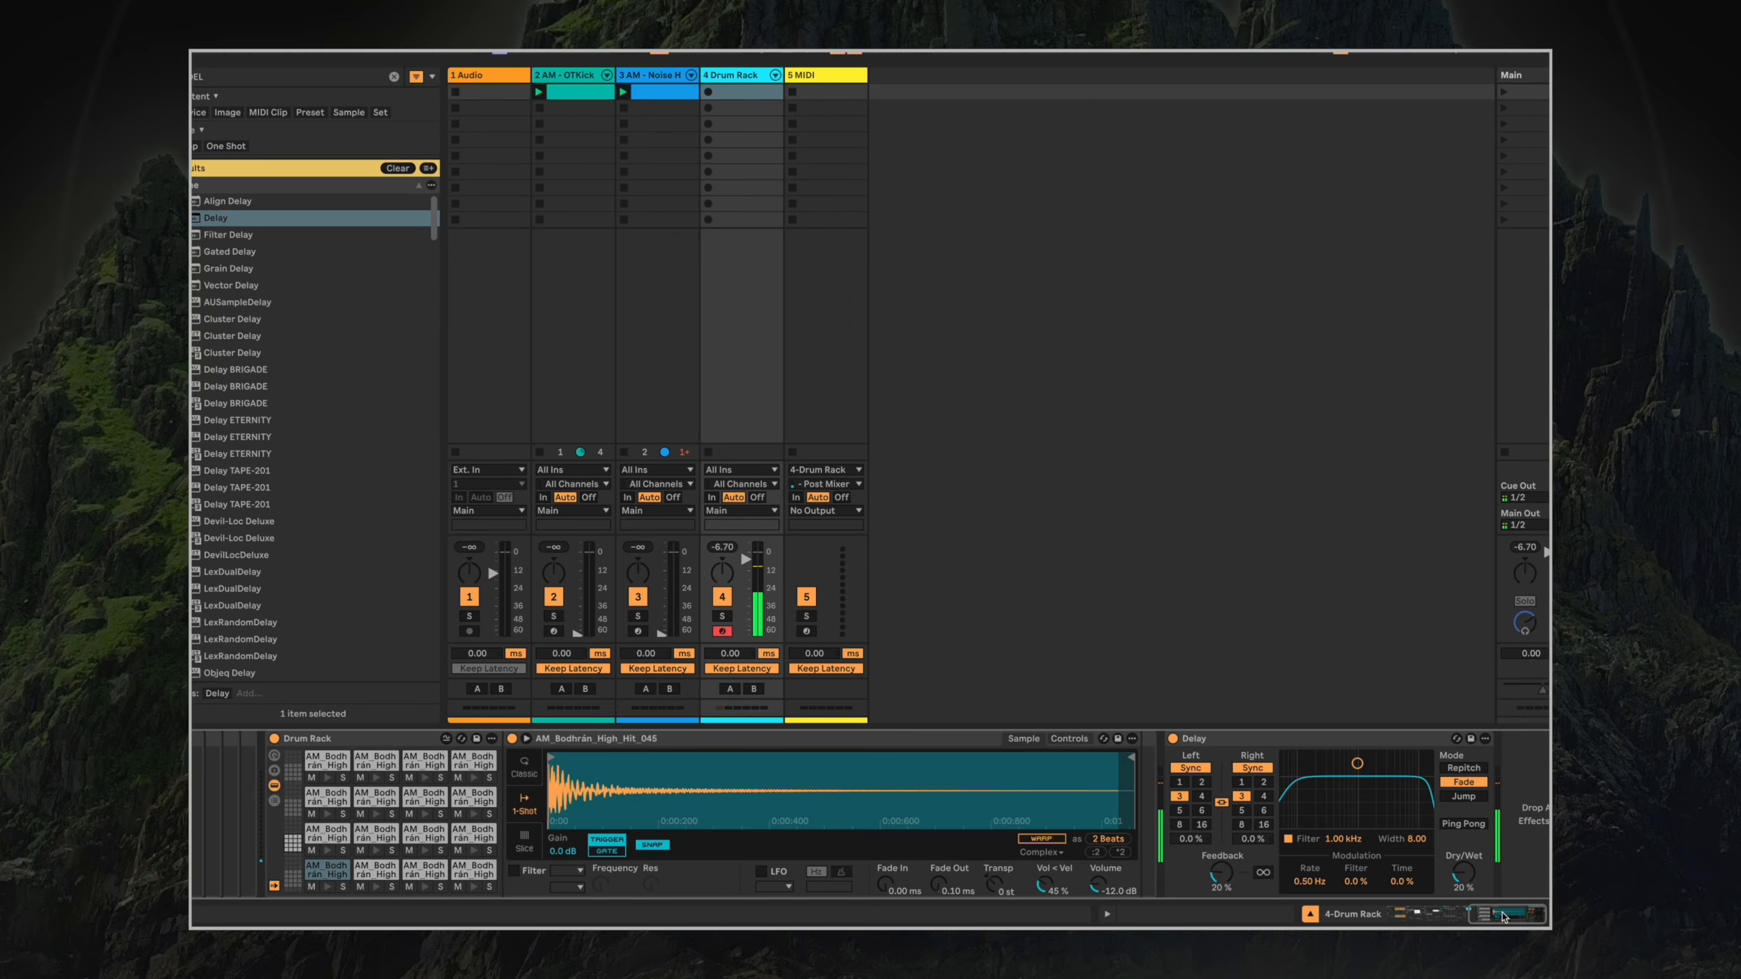
Set Perc Gen's Loop Offset to +5 st, Fold Down to +3 st, Chroma / C / # to 1 and MIDI Gate to 47.
{"action": "left_click_drag", "start_coordinate": [1501, 914], "coordinate": [1457, 919]}
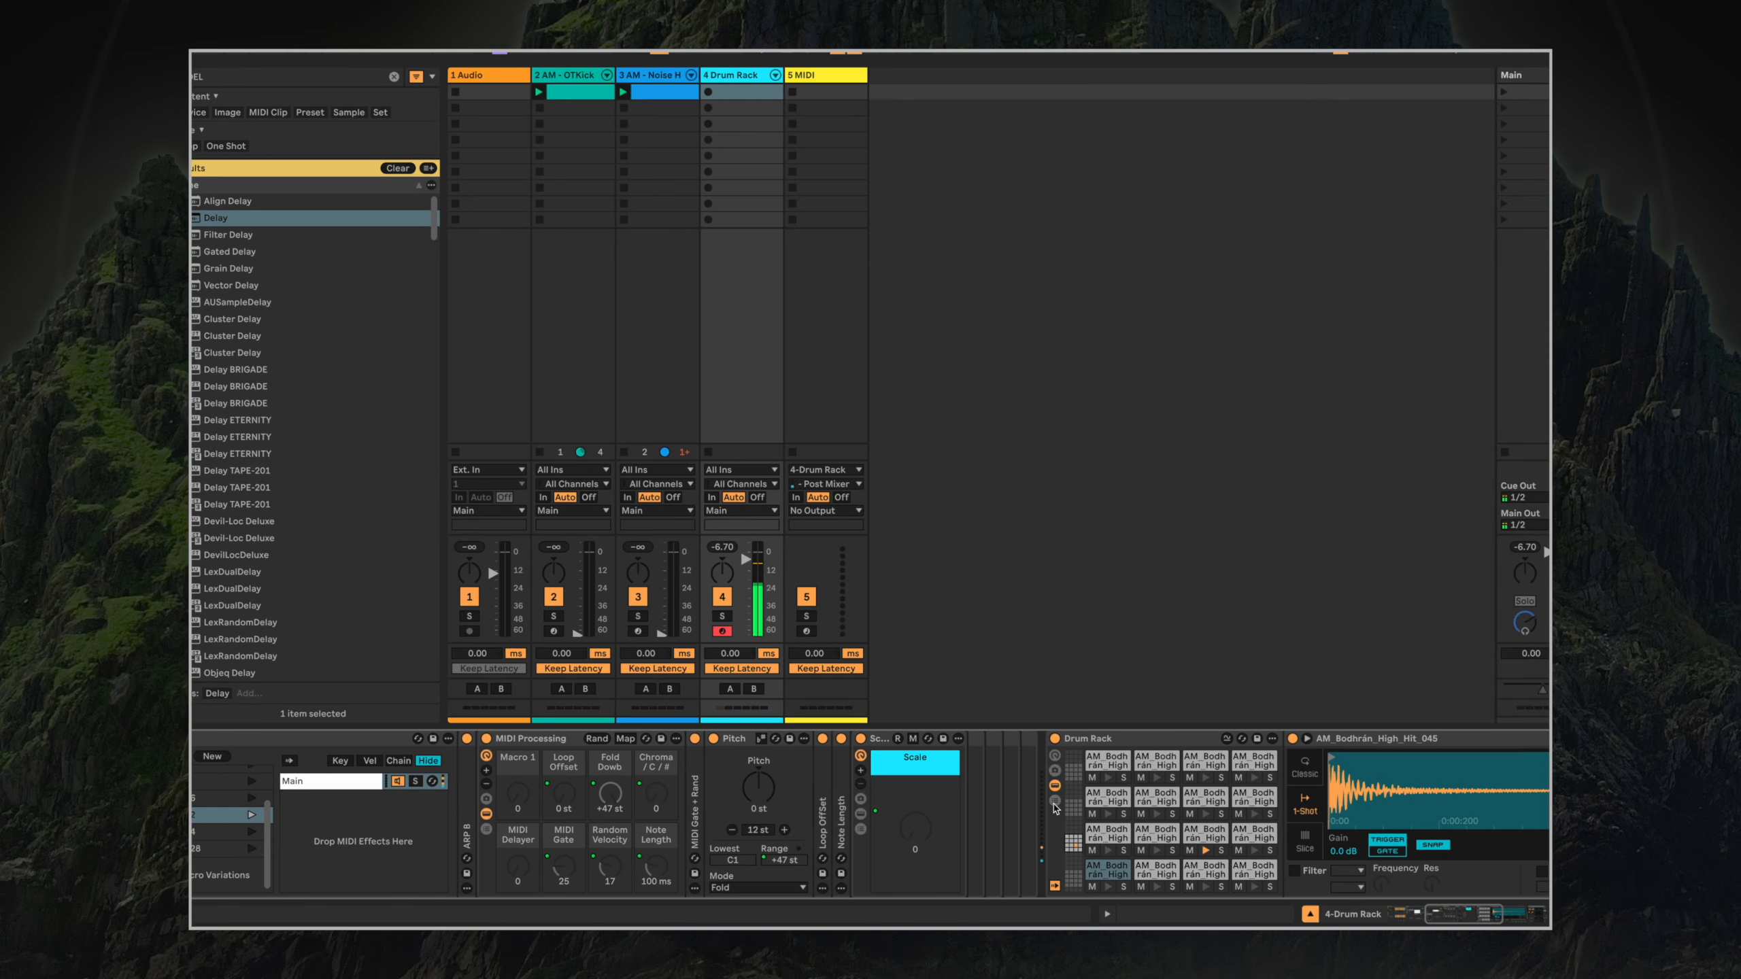
{"action": "scroll", "coordinate": [662, 888], "scroll_direction": "left", "scroll_amount": 10}
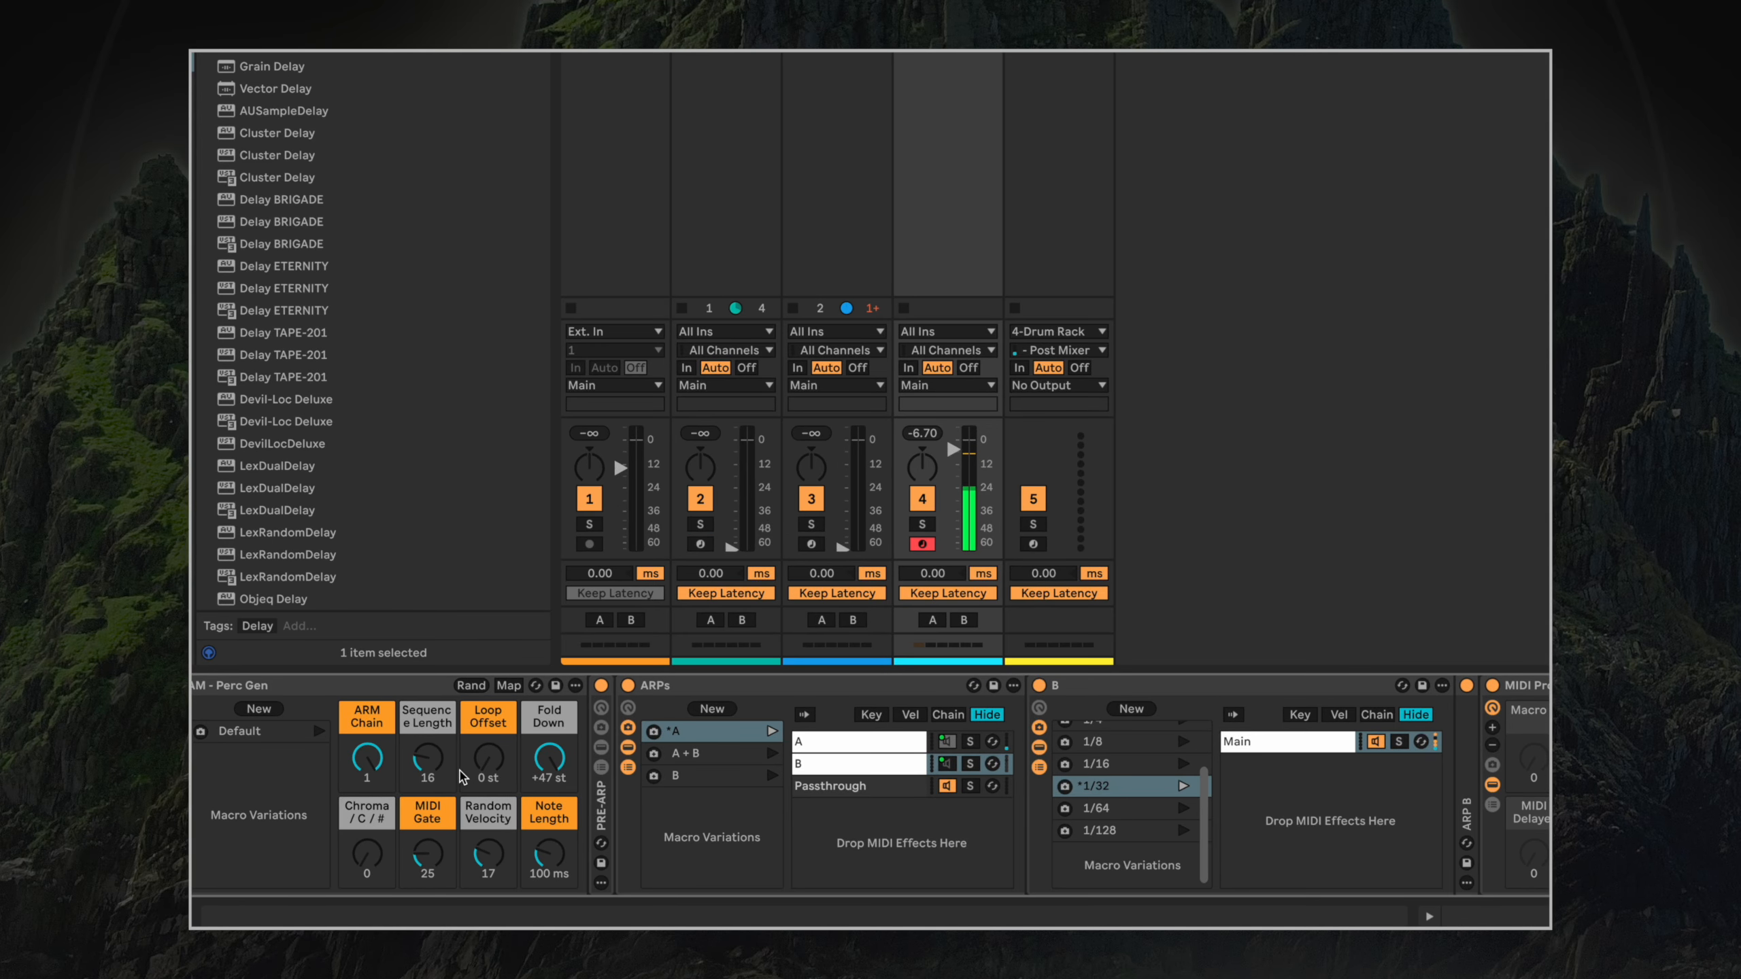
{"action": "left_click_drag", "start_coordinate": [485, 760], "coordinate": [547, 878]}
{"action": "mouse_move", "coordinate": [548, 759]}
{"action": "left_mouse_down"}
{"action": "mouse_move", "coordinate": [548, 740]}
{"action": "mouse_move", "coordinate": [548, 789]}
{"action": "left_mouse_up"}
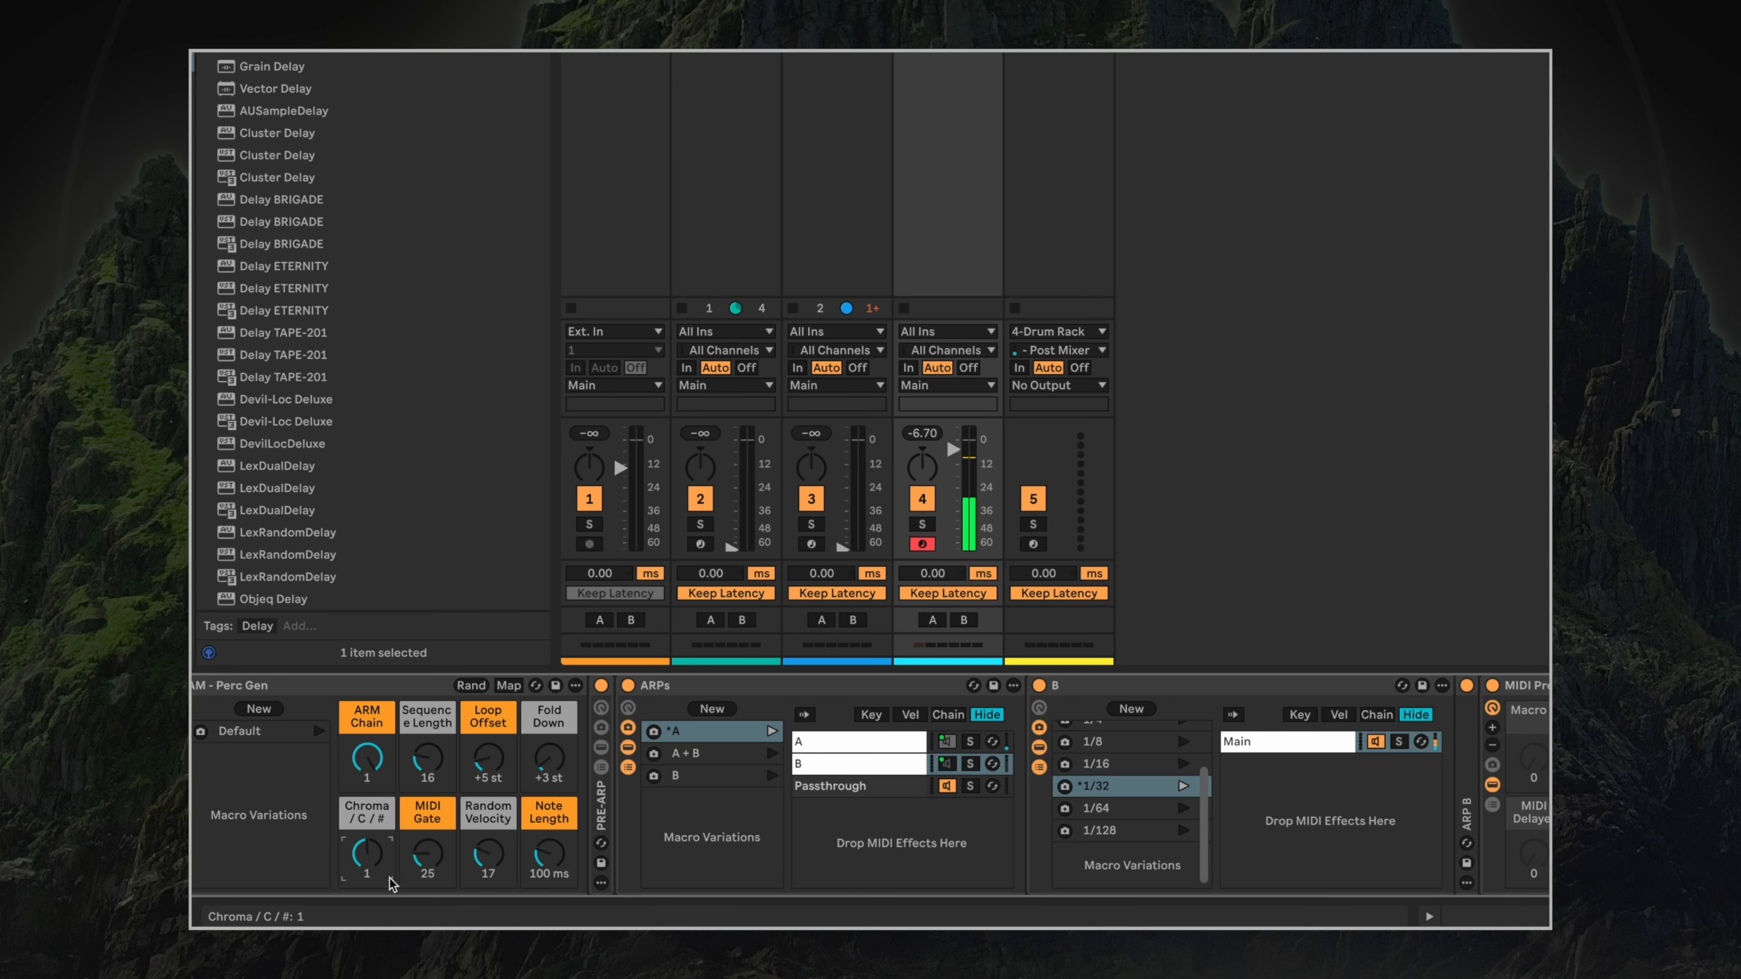
{"action": "left_click_drag", "start_coordinate": [427, 854], "coordinate": [427, 847]}
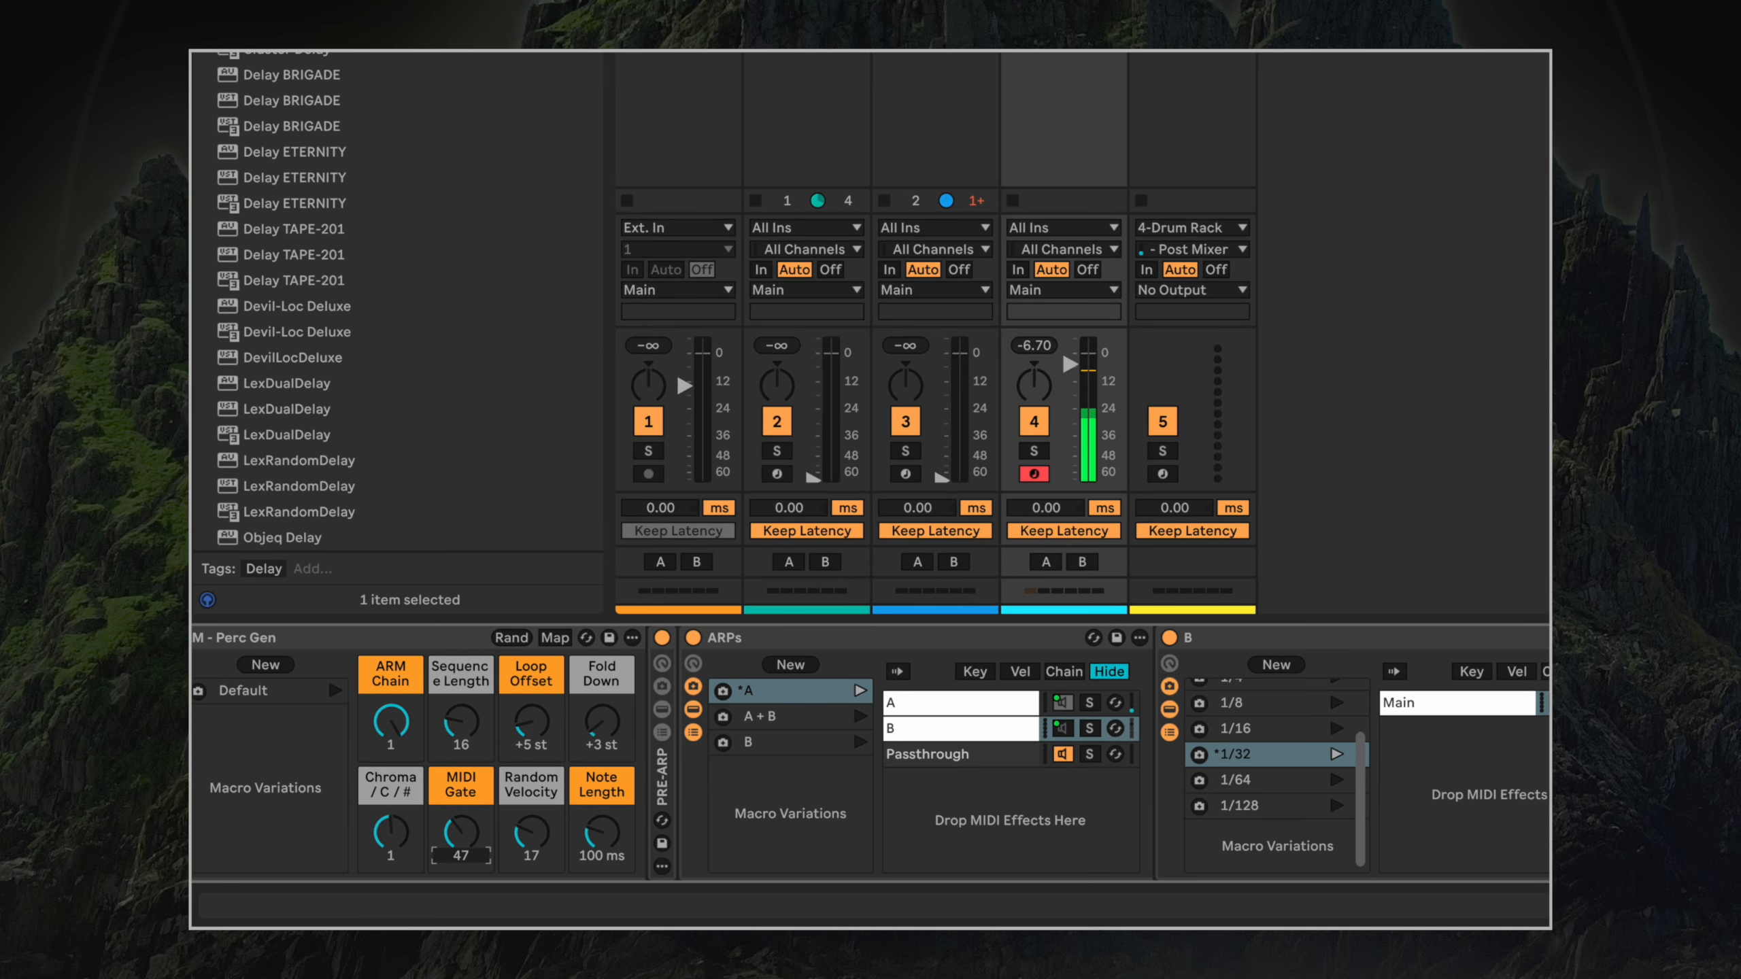
Vary Perc Gen's Note Length macro and return it to 100 ms.
{"action": "left_click_drag", "start_coordinate": [603, 837], "coordinate": [652, 847]}
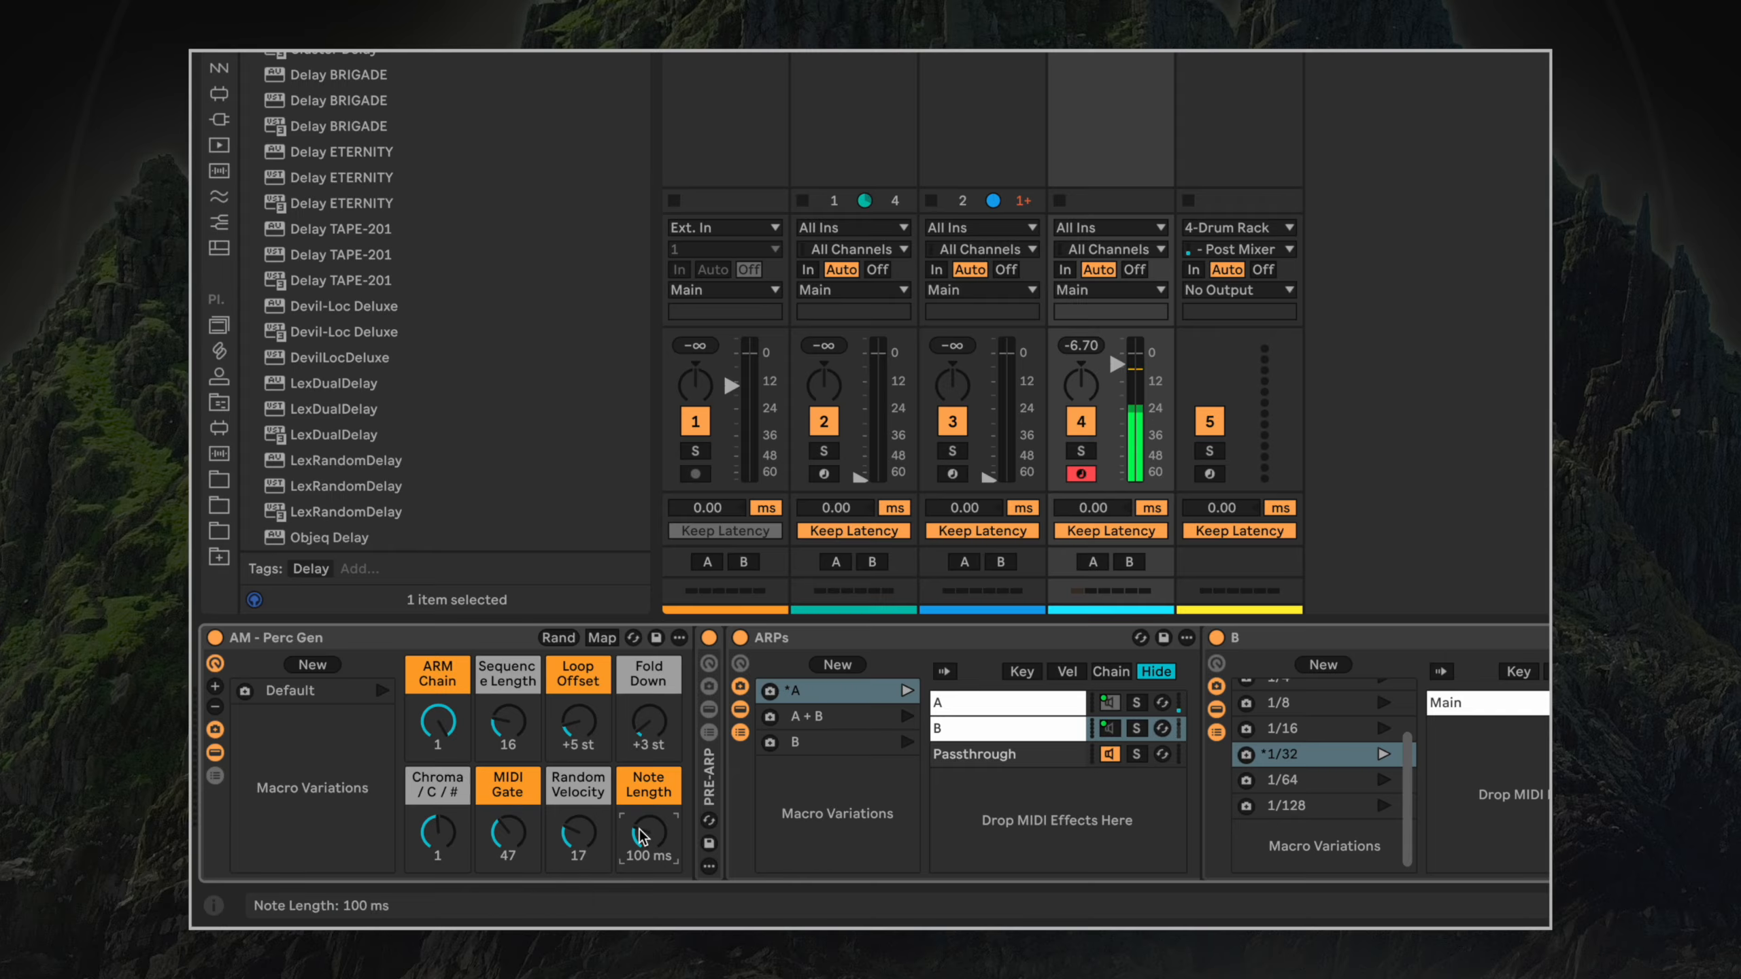
{"action": "left_click_drag", "start_coordinate": [648, 833], "coordinate": [648, 789]}
{"action": "left_click_drag", "start_coordinate": [644, 856], "coordinate": [644, 809]}
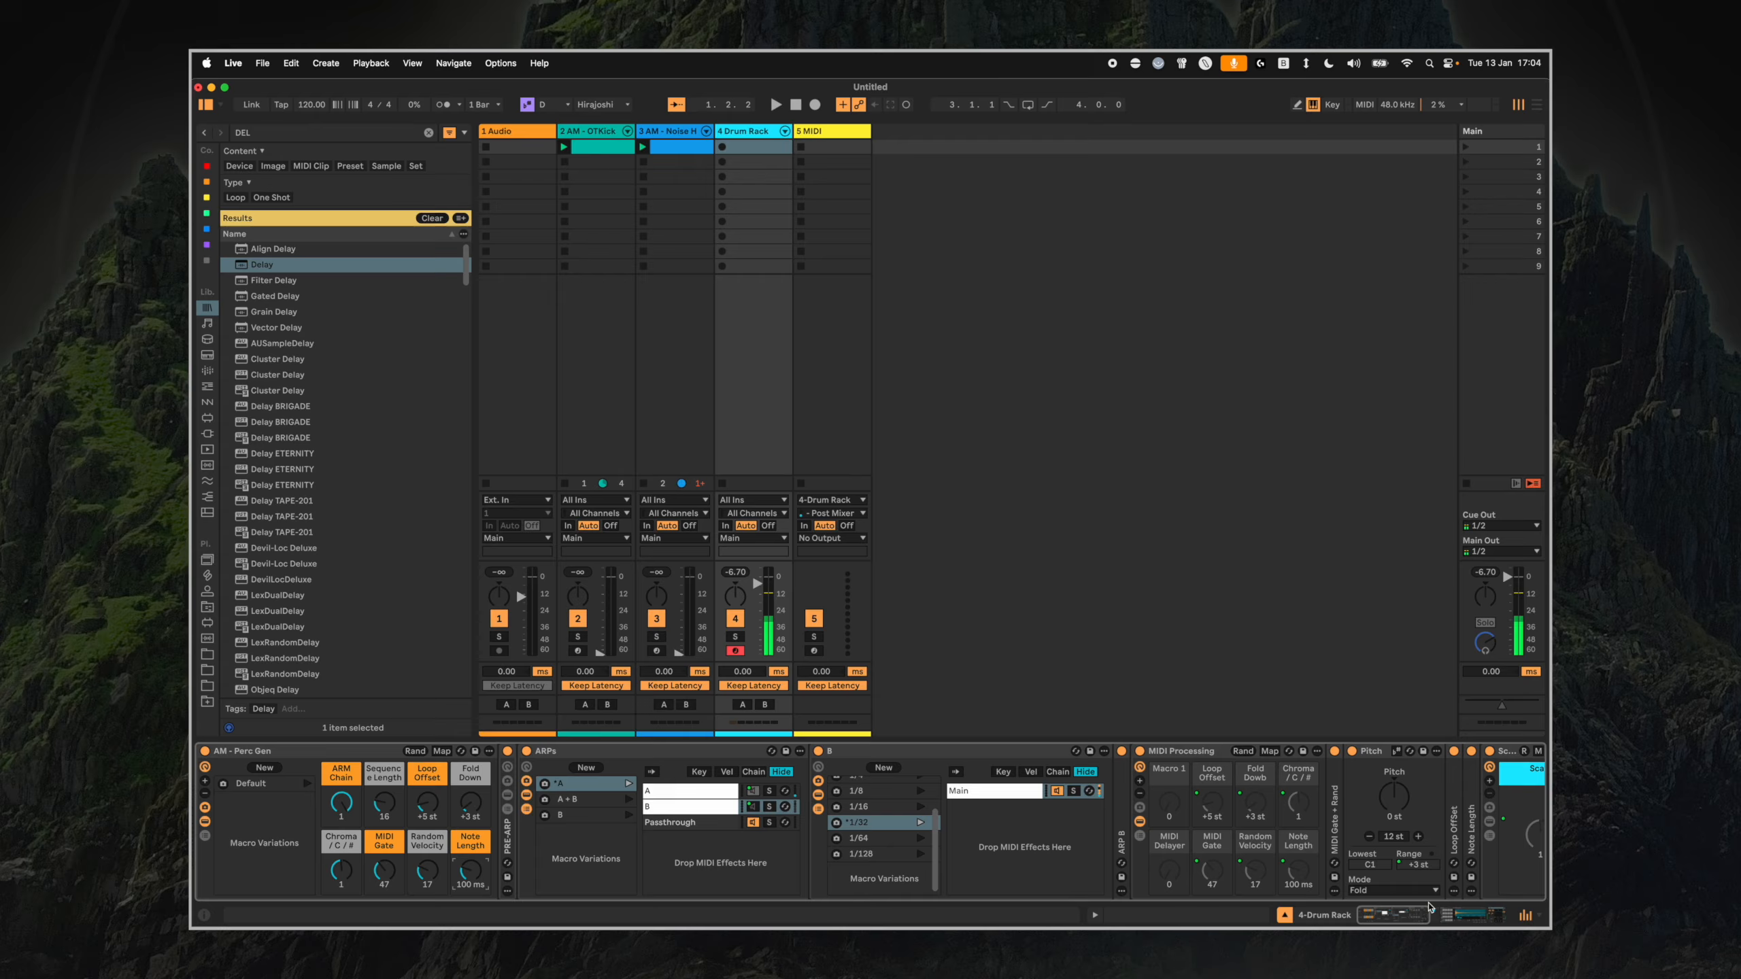
Hide the ARPs rack's chains and devices, sweep Perc Gen's Note Length up to 4.44 s, and reset it to 100 ms.
{"action": "left_click", "coordinate": [527, 795]}
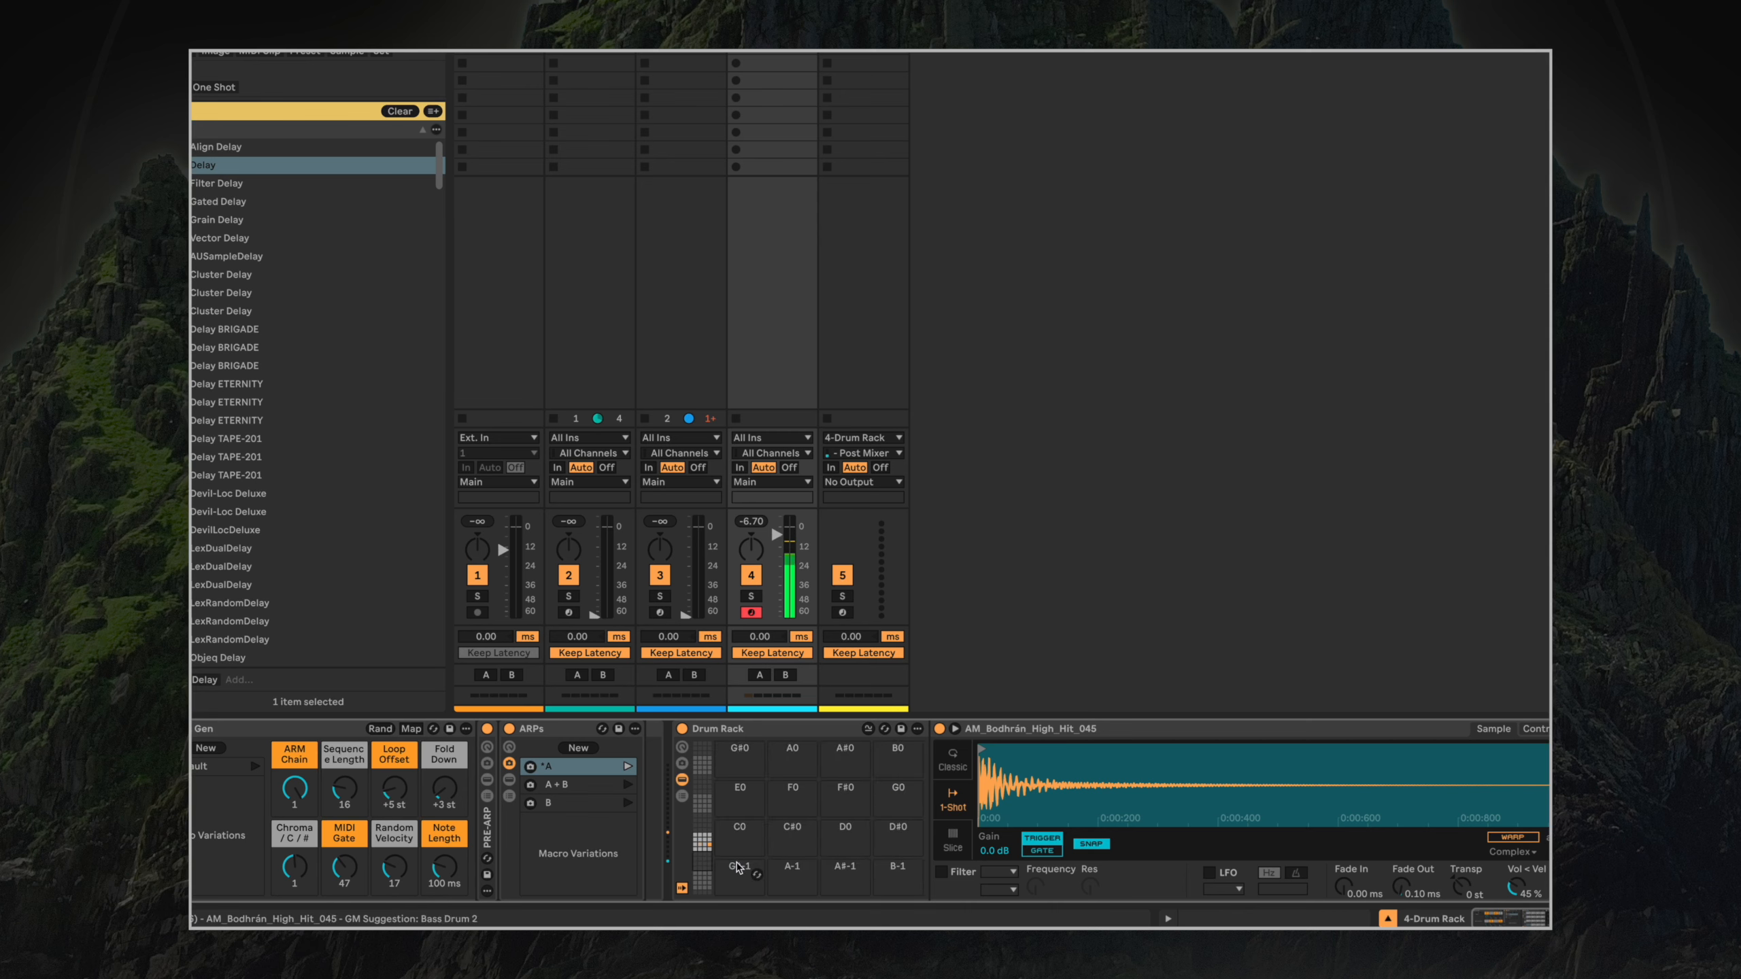
{"action": "left_click", "coordinate": [755, 876]}
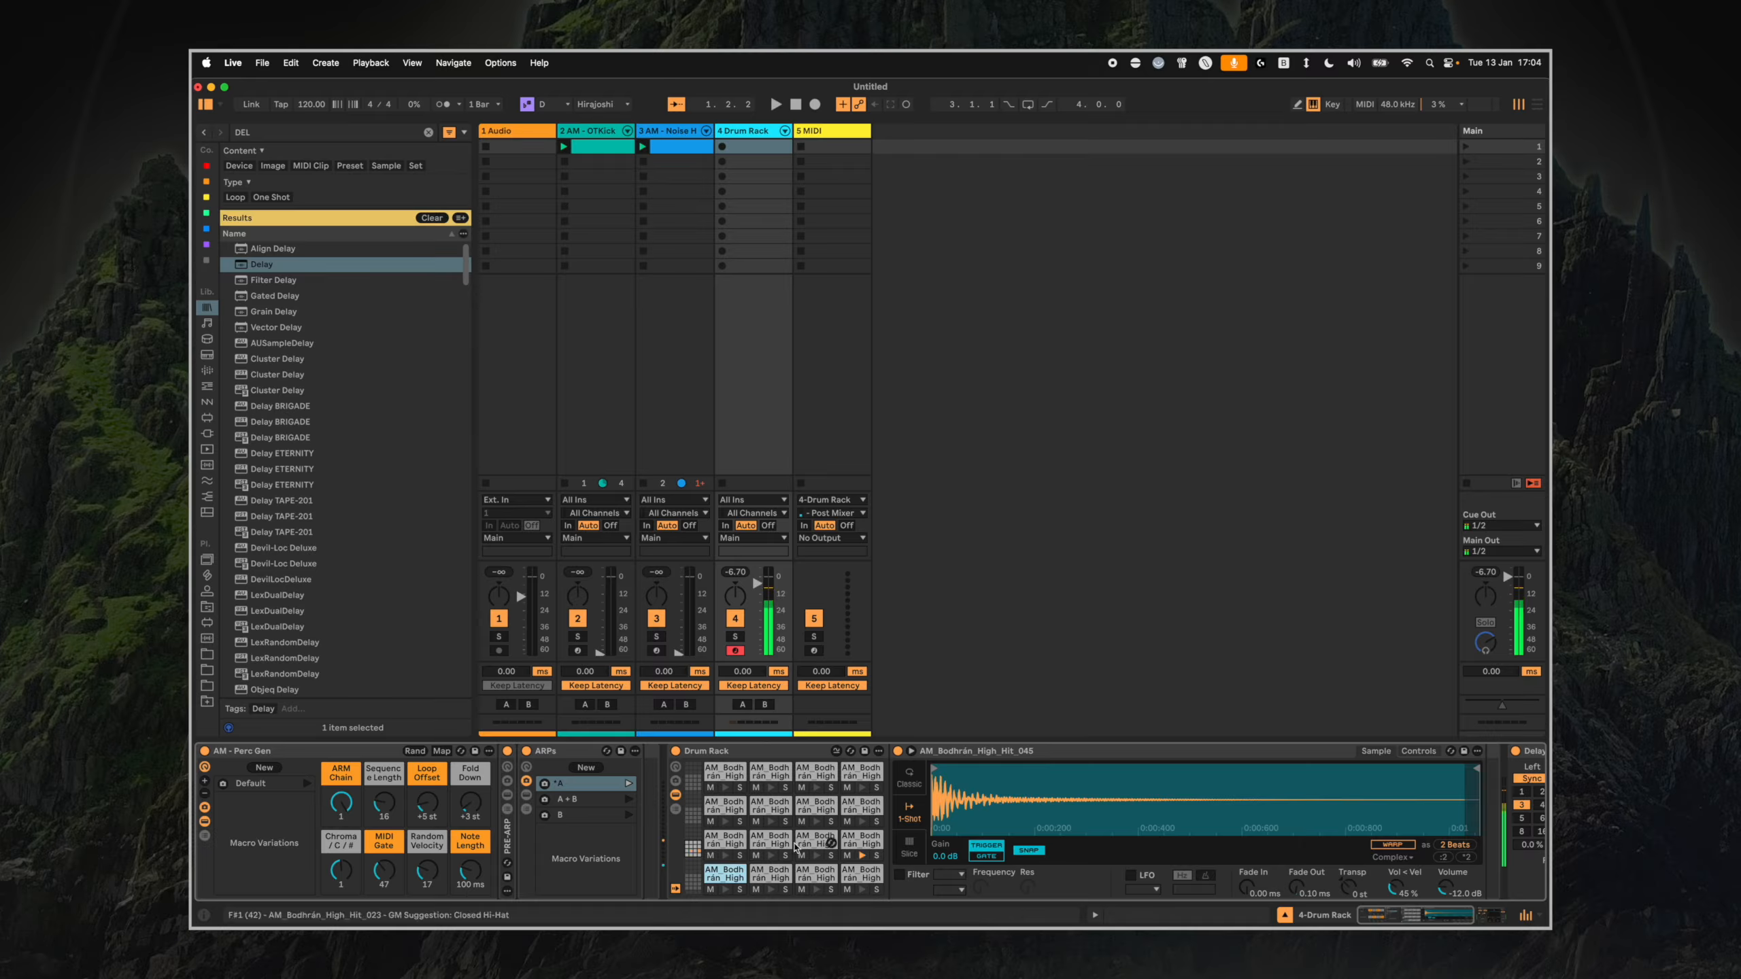
{"action": "left_click_drag", "start_coordinate": [462, 871], "coordinate": [463, 802]}
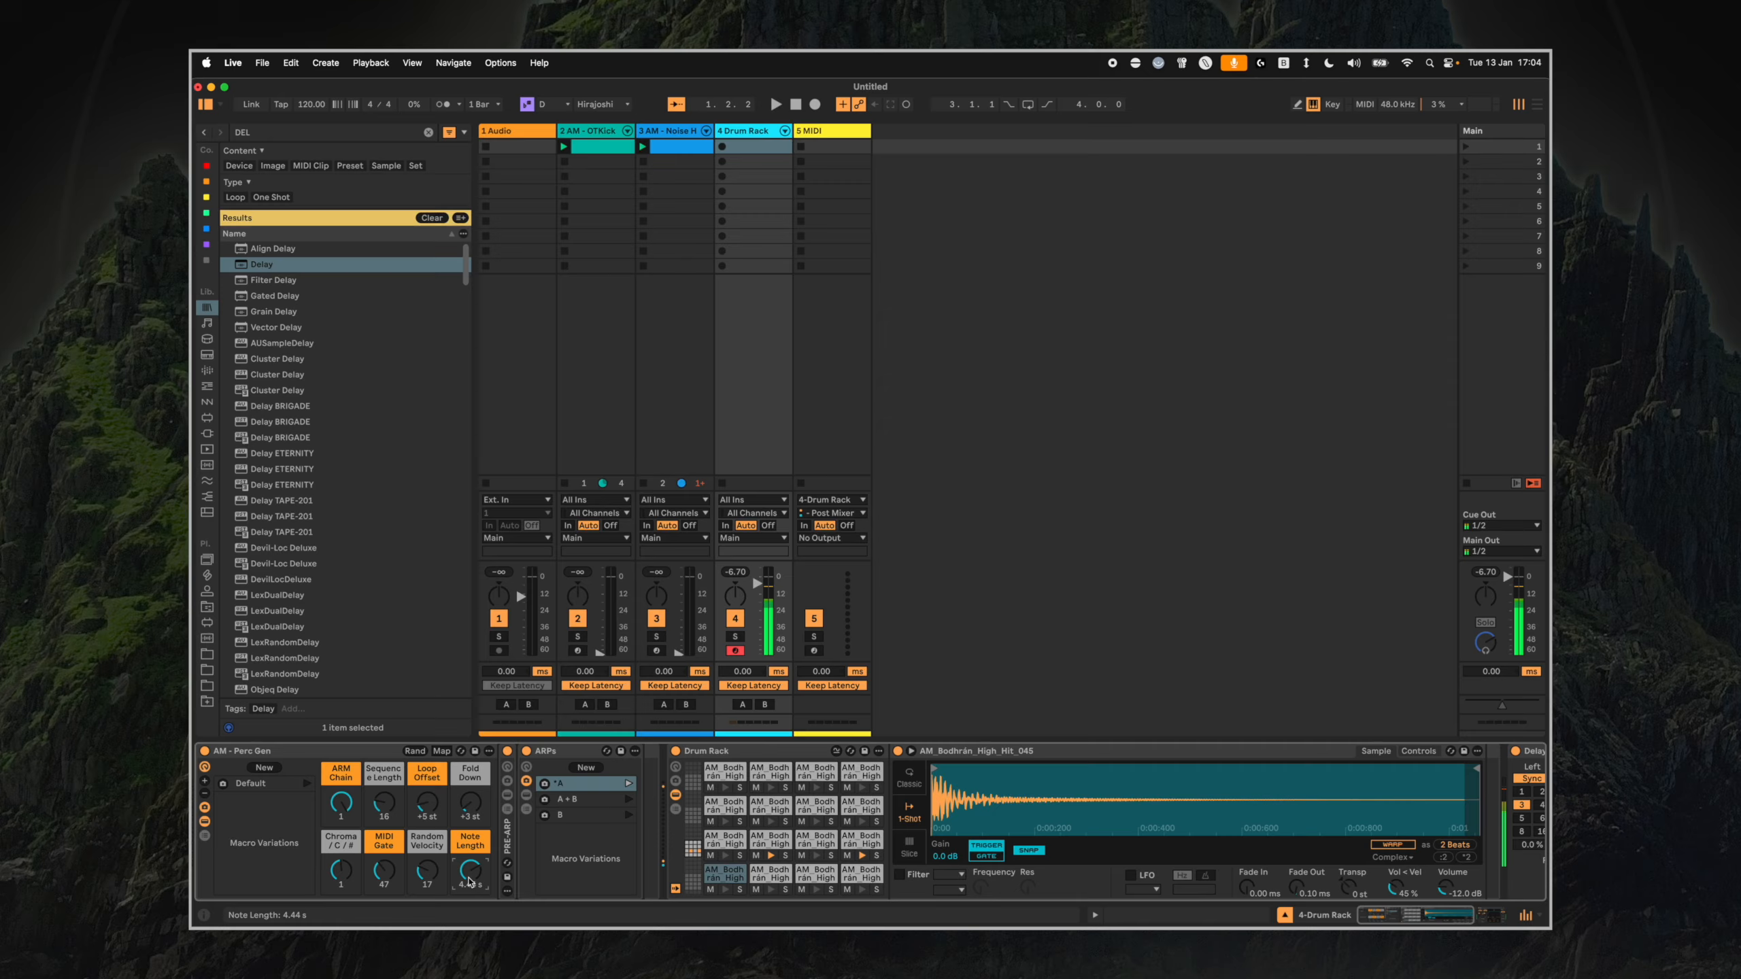
{"action": "mouse_move", "coordinate": [470, 872]}
{"action": "left_mouse_down"}
{"action": "mouse_move", "coordinate": [470, 912]}
{"action": "mouse_move", "coordinate": [470, 875]}
{"action": "left_mouse_up"}
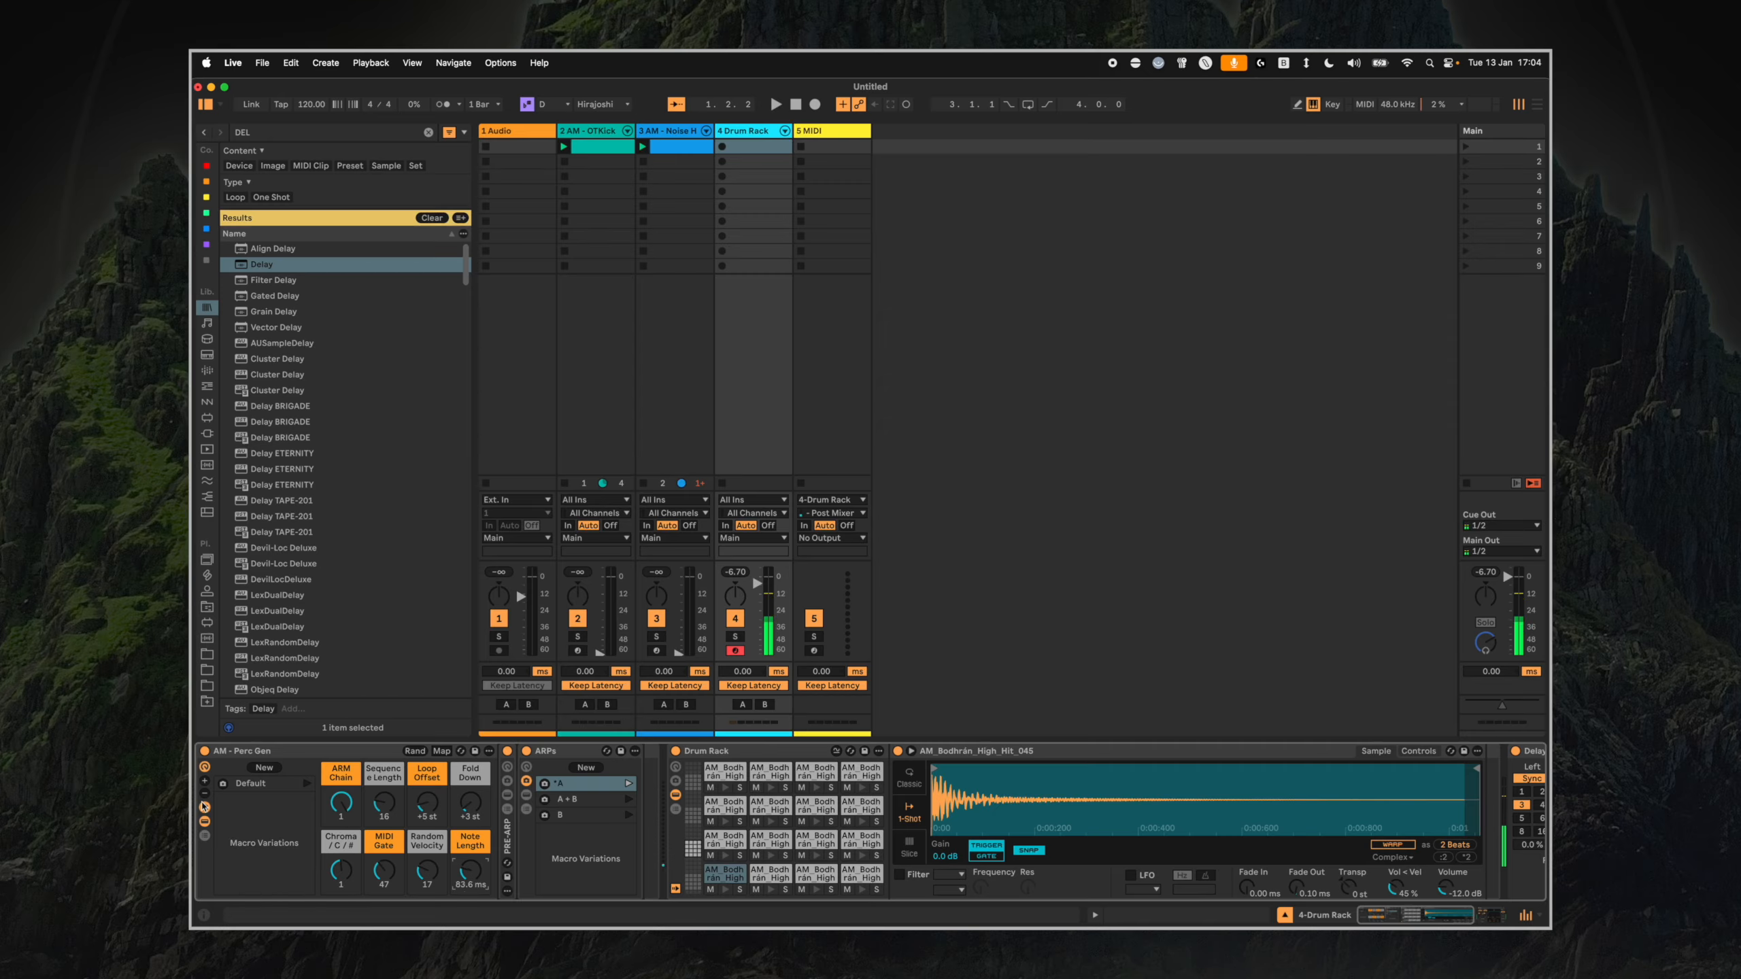
{"action": "double_click", "coordinate": [478, 888]}
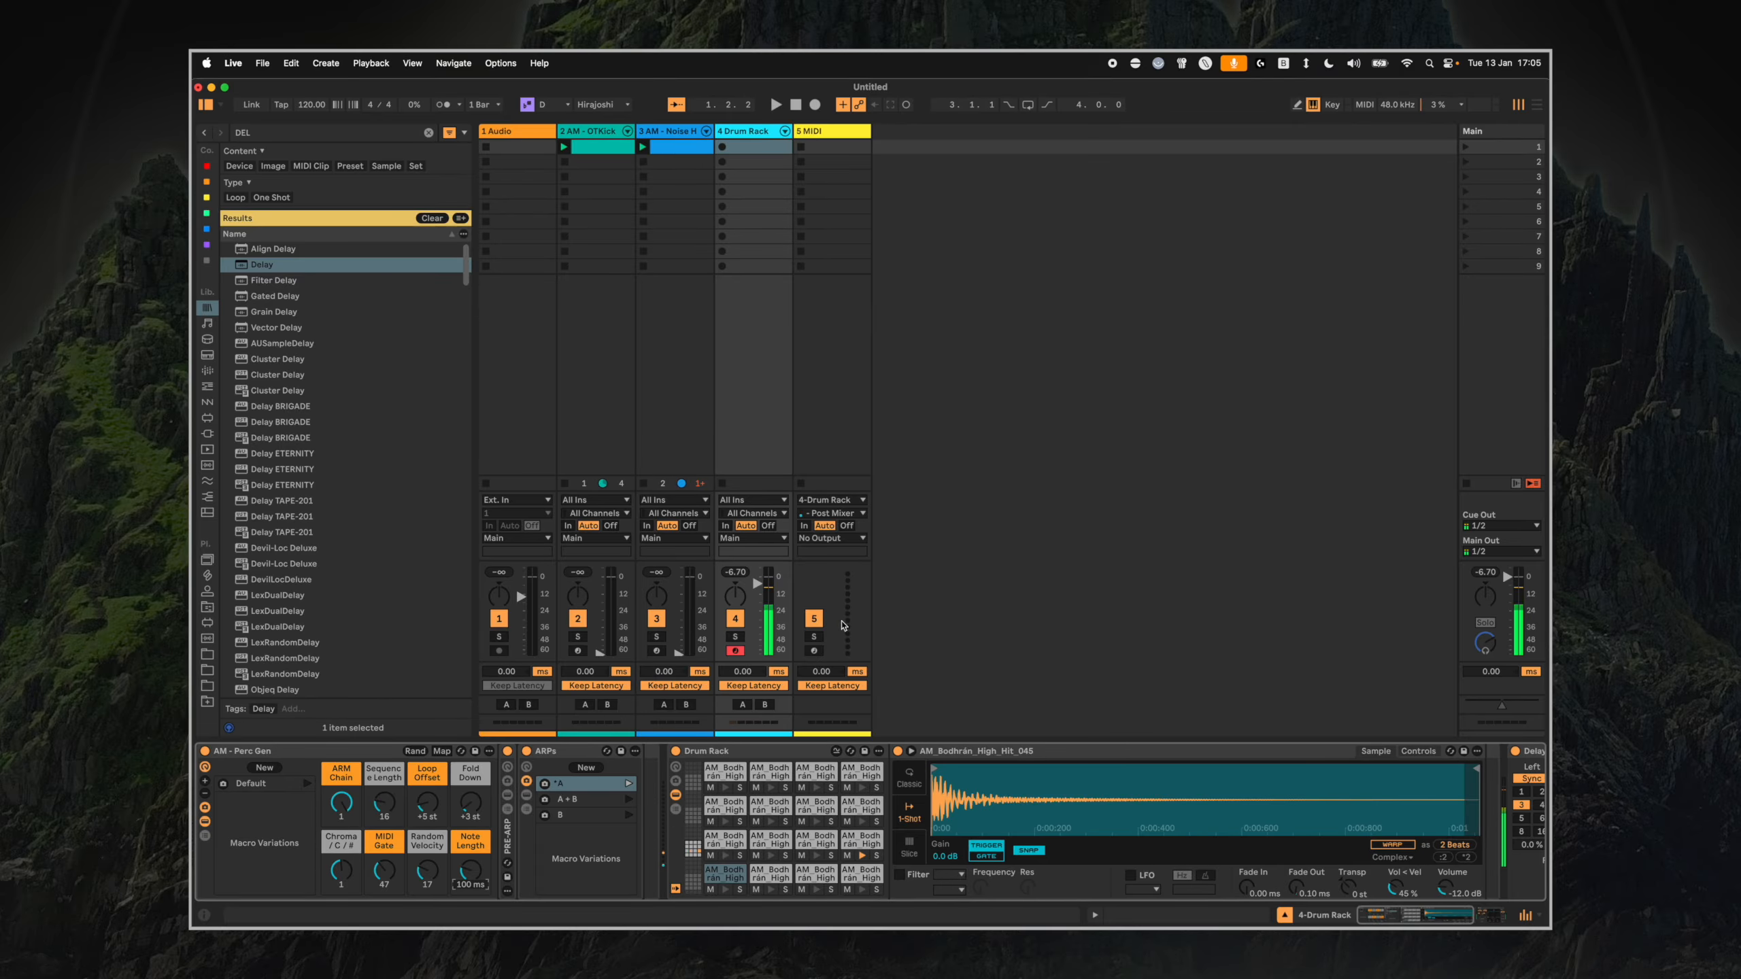
Arm the 5 MIDI track, record the Drum Rack's generated notes into its first clip slot, and stop the recording.
{"action": "left_click", "coordinate": [812, 651]}
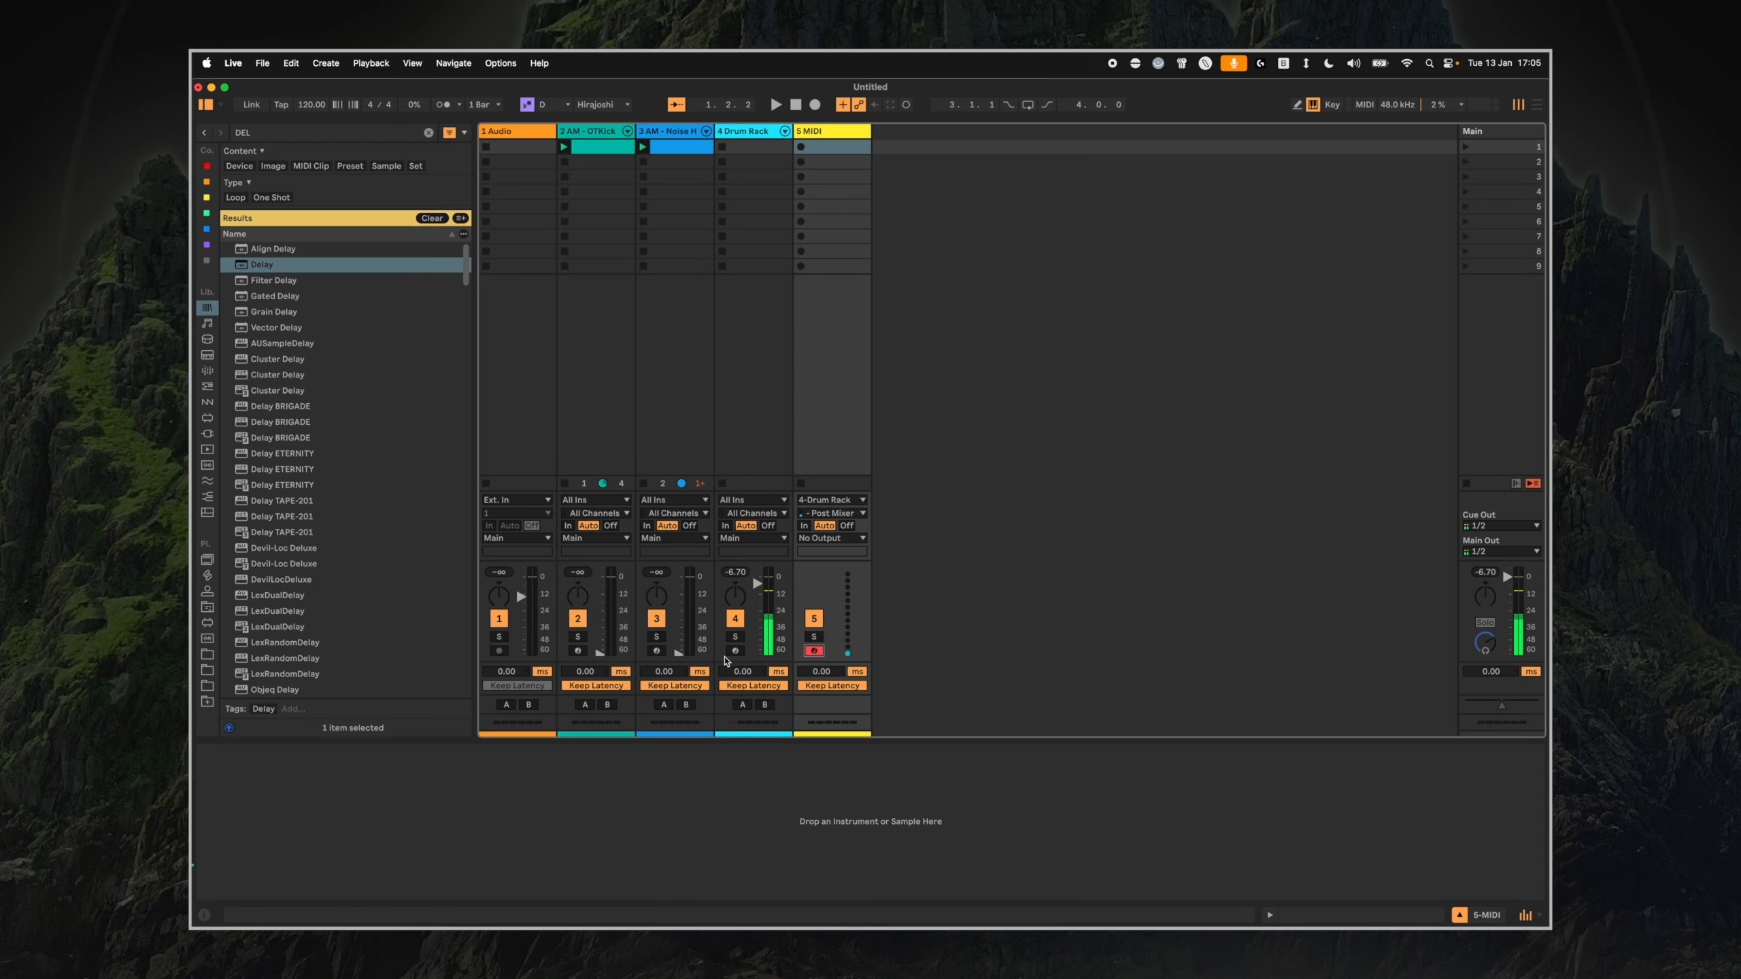
{"action": "left_click", "coordinate": [845, 149]}
{"action": "left_click", "coordinate": [800, 148]}
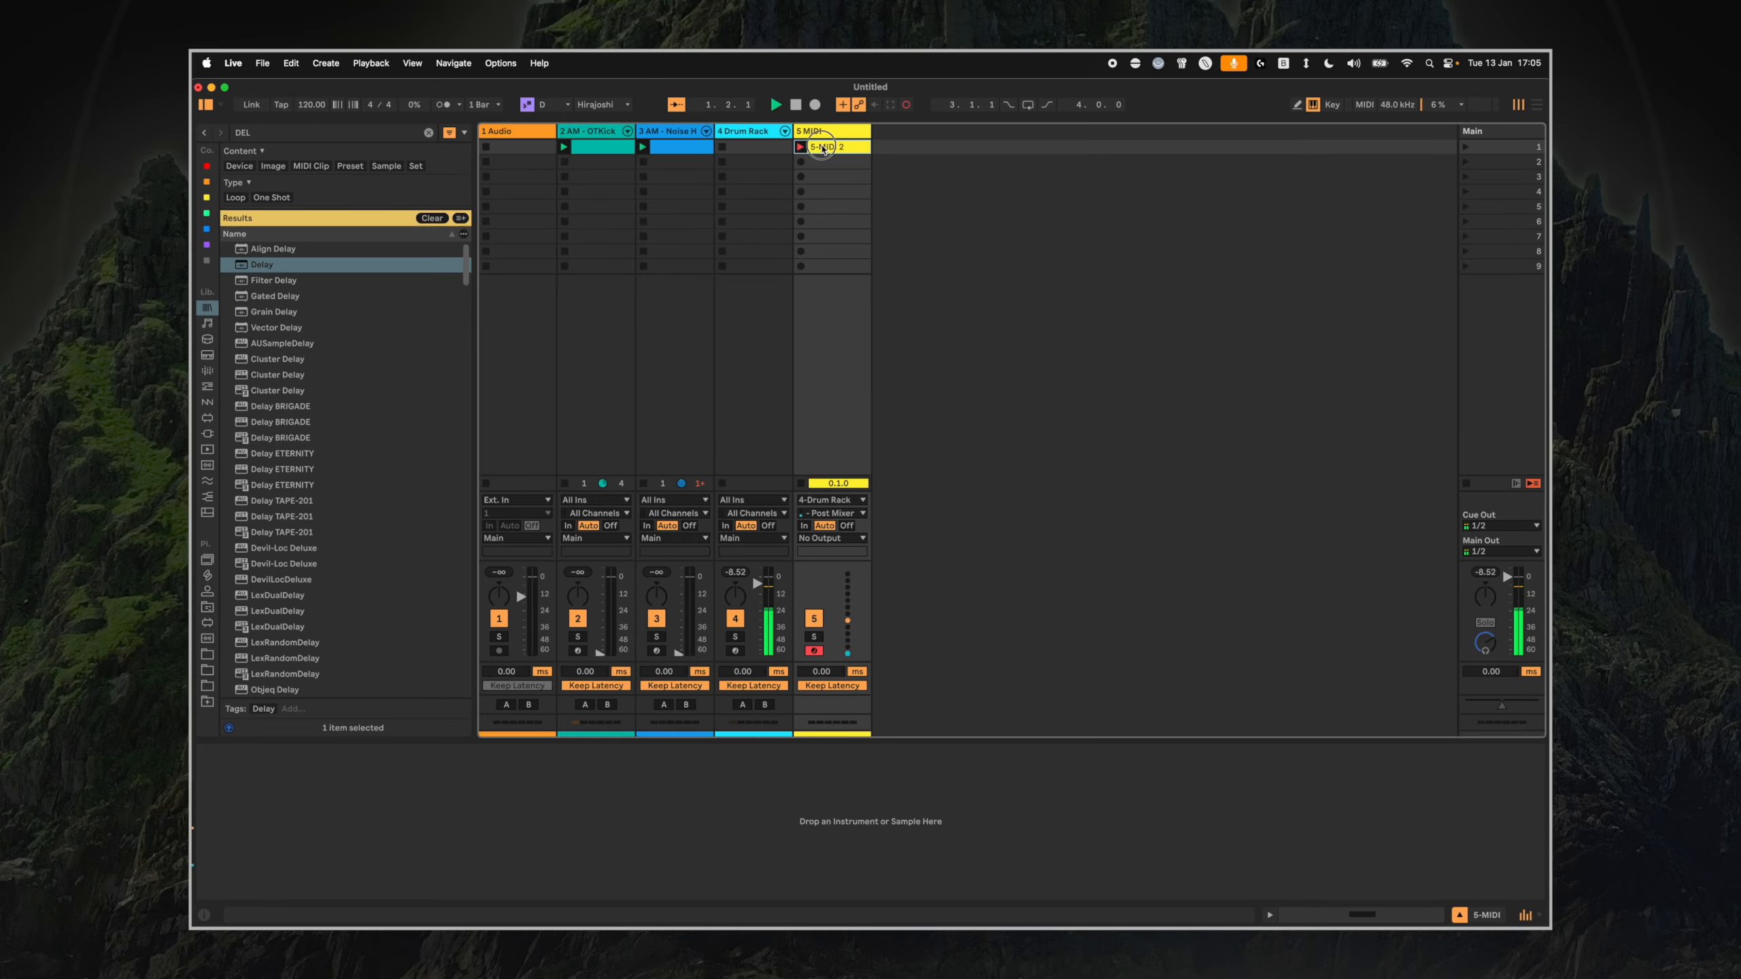
{"action": "double_click", "coordinate": [824, 148]}
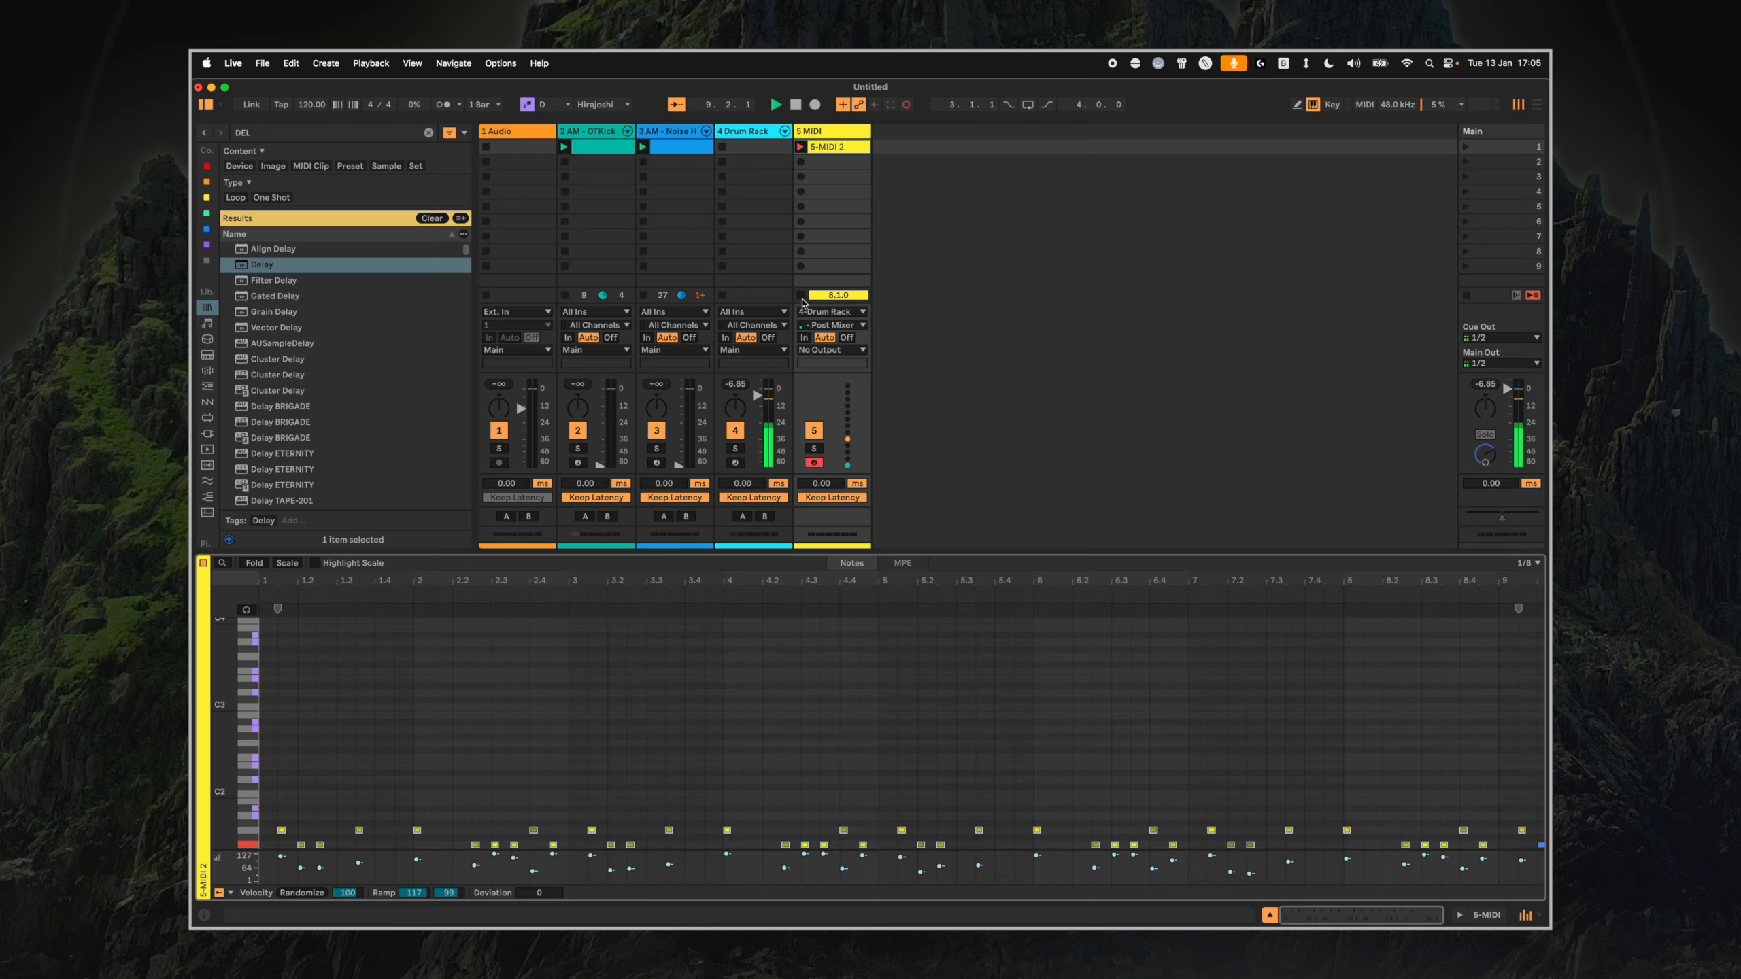
{"action": "left_click", "coordinate": [802, 297]}
{"action": "left_click", "coordinate": [837, 148]}
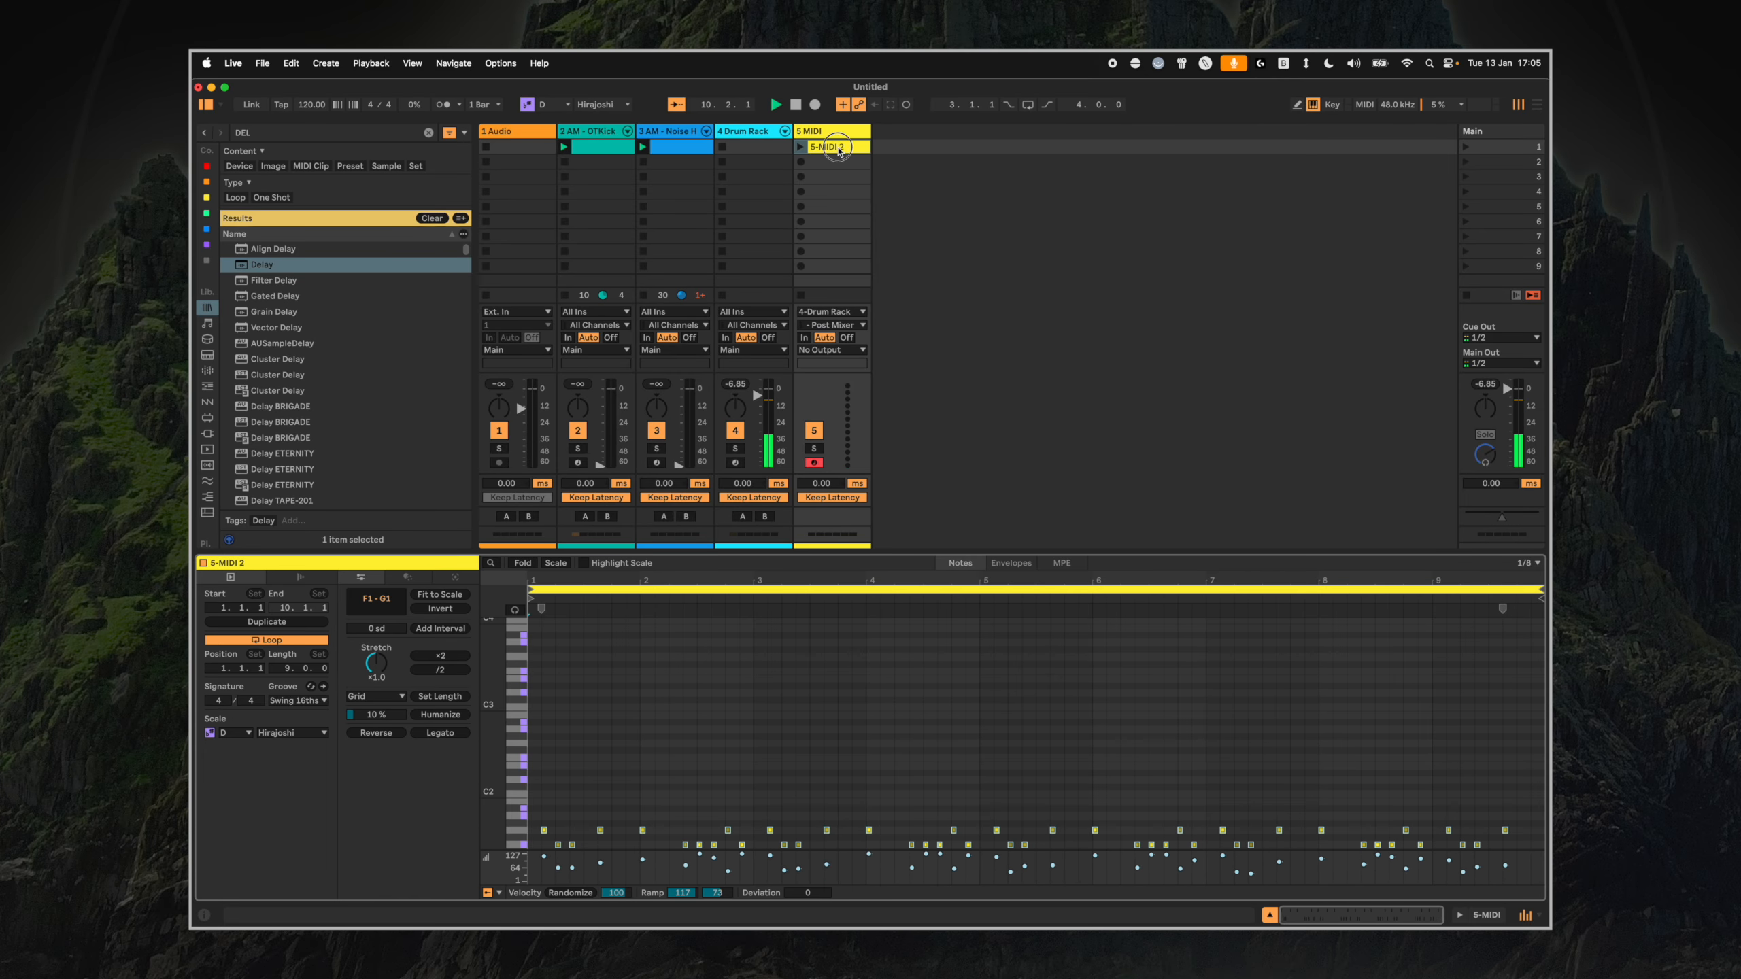
Move the recorded 5-MIDI 2 clip to the Drum Rack track, set Perc Gen's ARM Chain to 0, and launch the clip.
{"action": "left_click_drag", "start_coordinate": [837, 148], "coordinate": [757, 147]}
{"action": "left_click", "coordinate": [722, 435]}
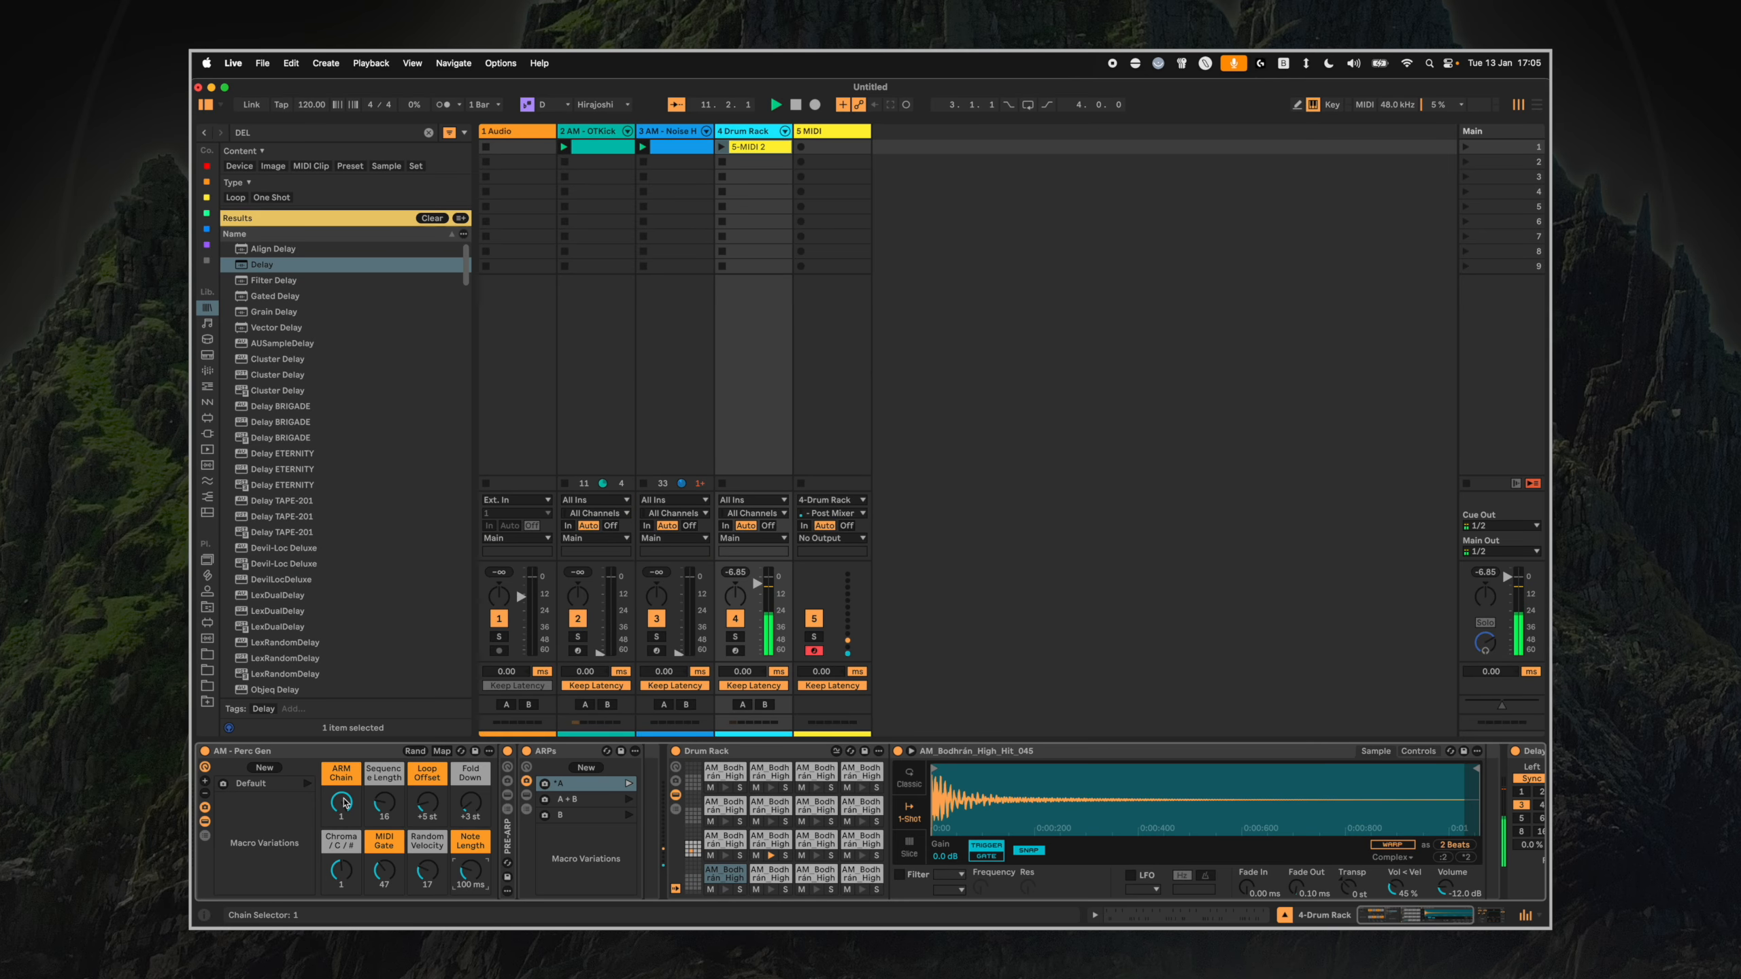
{"action": "left_click_drag", "start_coordinate": [345, 805], "coordinate": [396, 837]}
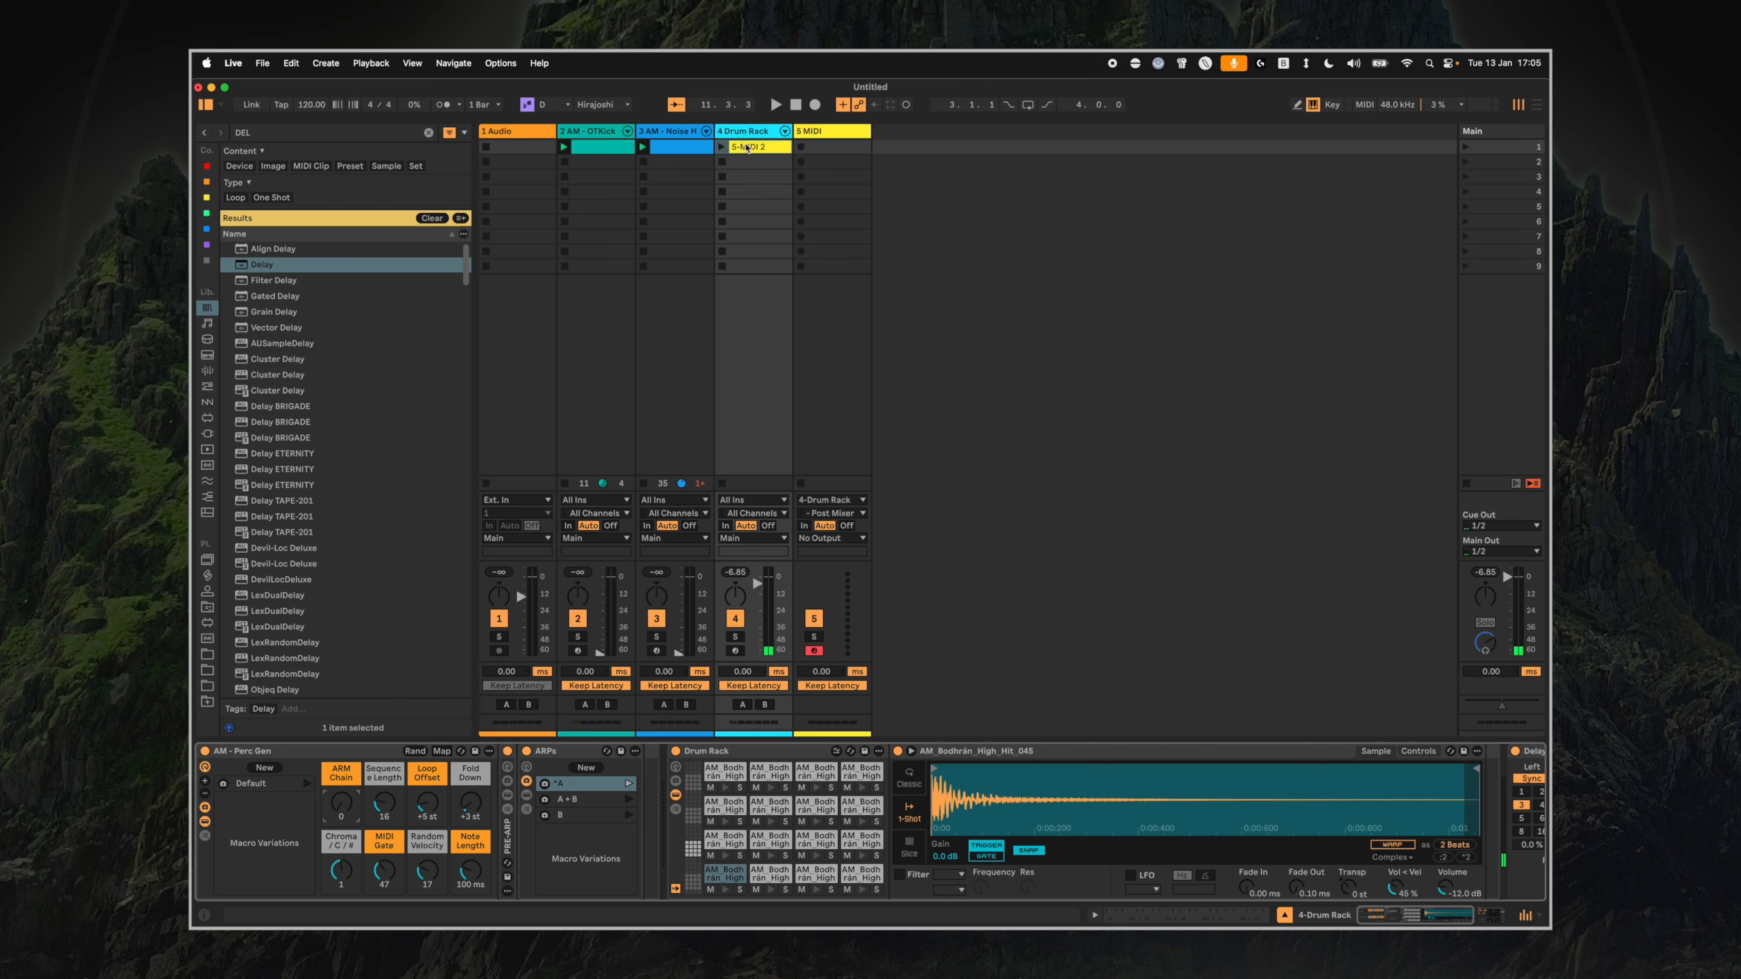
{"action": "left_click", "coordinate": [723, 147]}
Set Perc Gen's Loop Offset to +11 st and its ARM Chain to 1 while the clip plays.
{"action": "left_click_drag", "start_coordinate": [341, 802], "coordinate": [340, 804]}
{"action": "left_click_drag", "start_coordinate": [445, 820], "coordinate": [445, 806]}
{"action": "left_click_drag", "start_coordinate": [341, 804], "coordinate": [341, 796]}
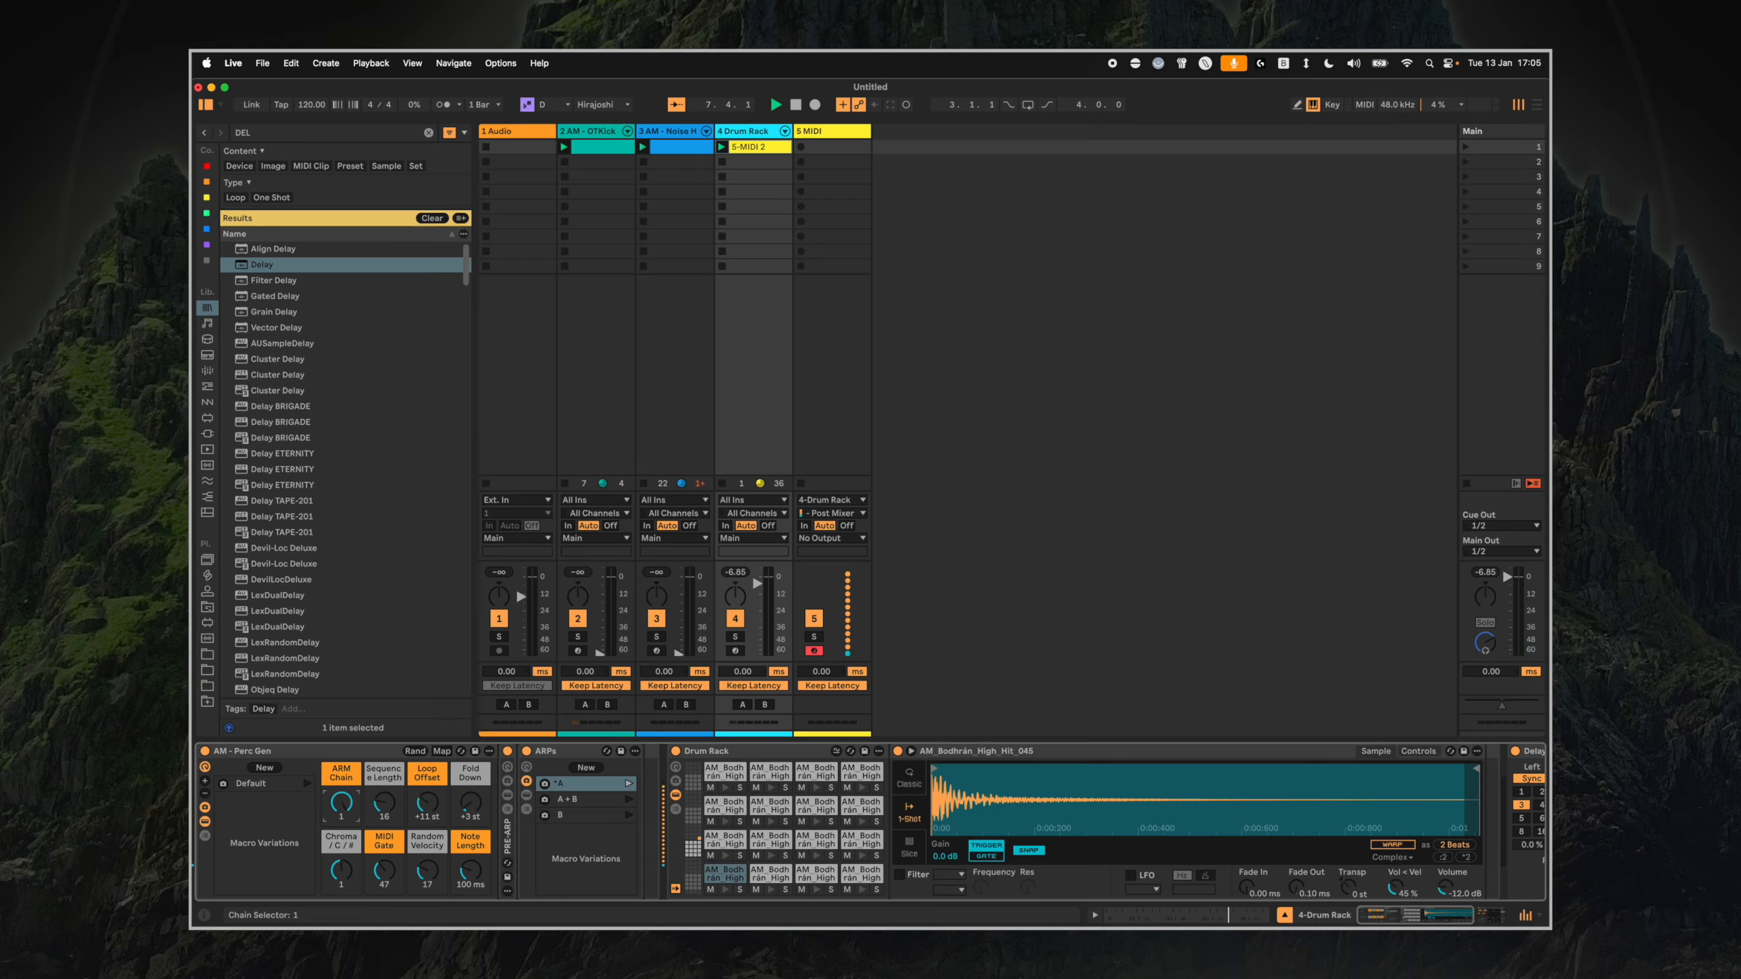
Arm the Drum Rack track and lower the computer keyboard's octave range for playing notes.
{"action": "key", "text": "z"}
{"action": "left_click", "coordinate": [739, 651]}
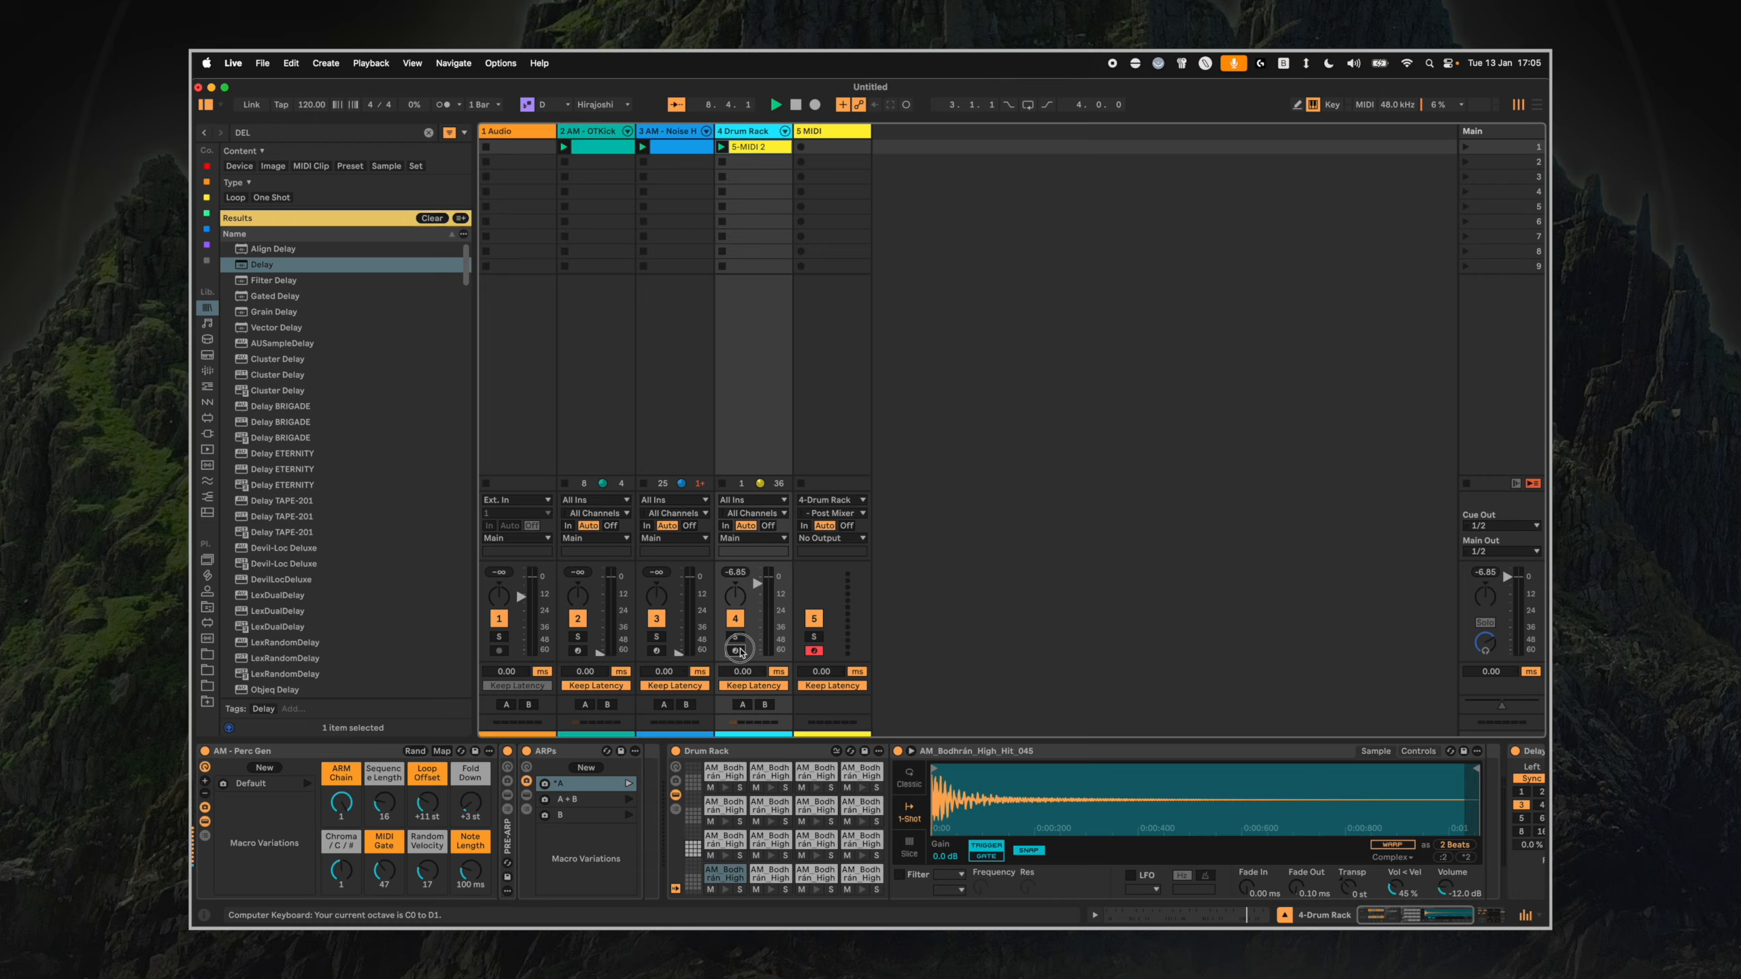
{"action": "key", "text": "z"}
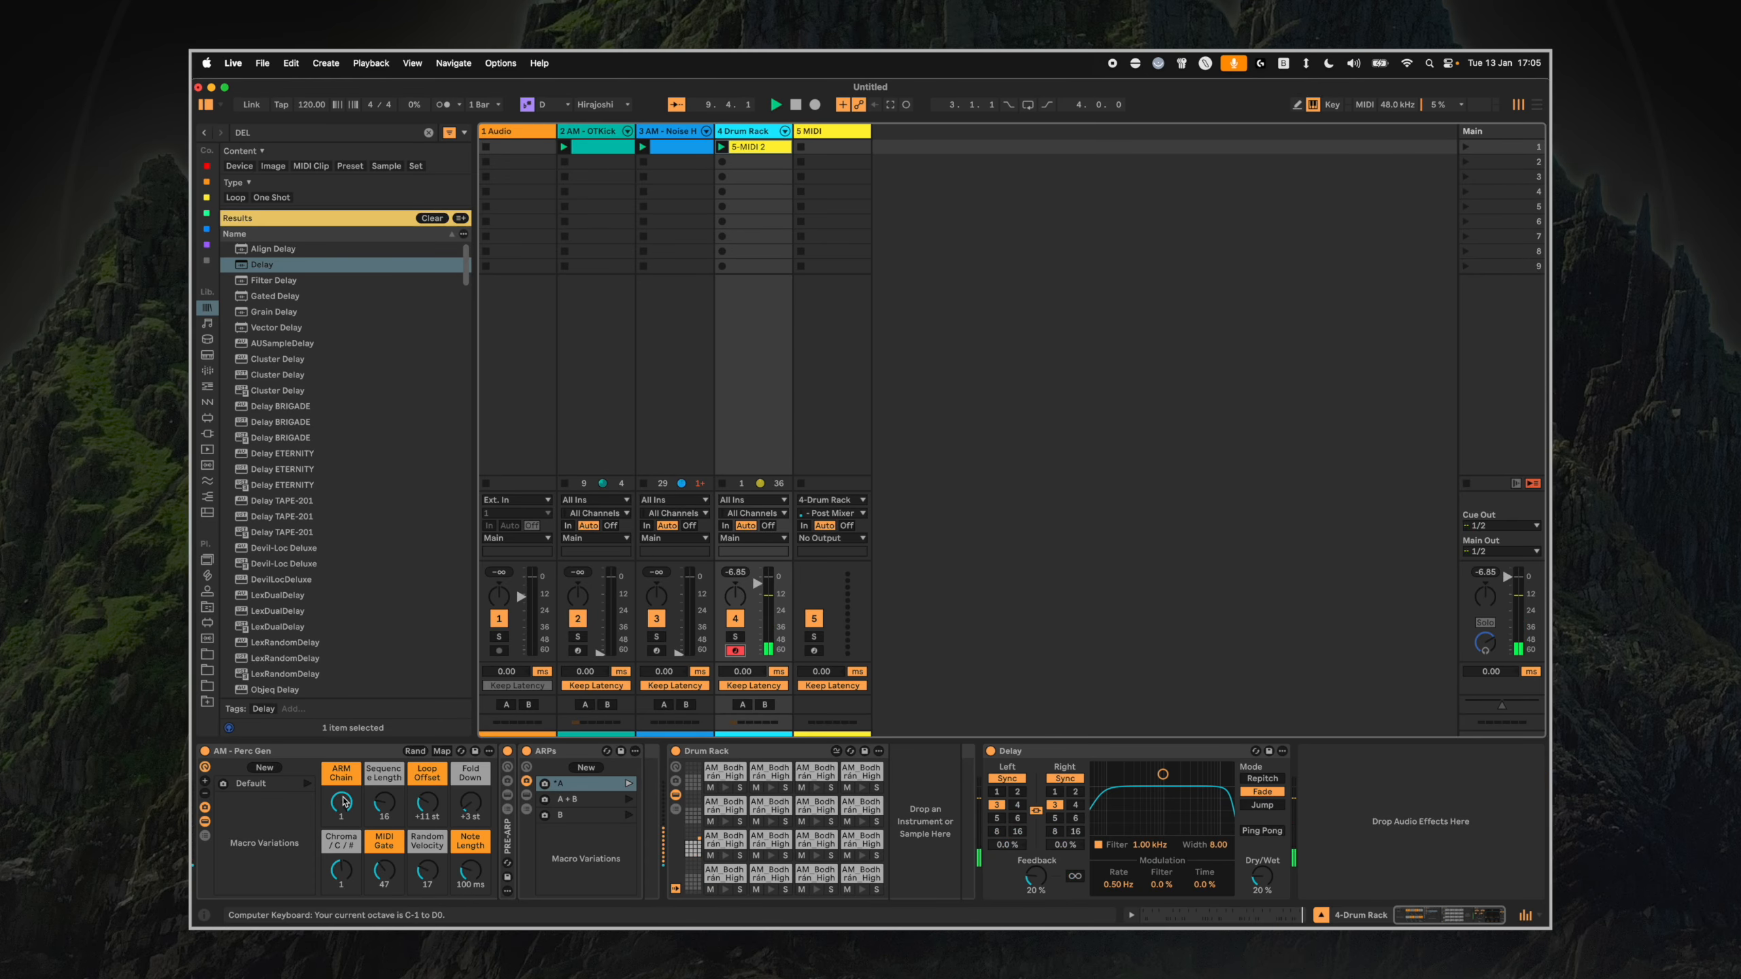
{"action": "key", "text": "x"}
Set Perc Gen's Loop Offset to +4 st and Fold Down to +10 st.
{"action": "double_click", "coordinate": [470, 804]}
{"action": "double_click", "coordinate": [427, 803]}
{"action": "left_click_drag", "start_coordinate": [427, 803], "coordinate": [469, 780]}
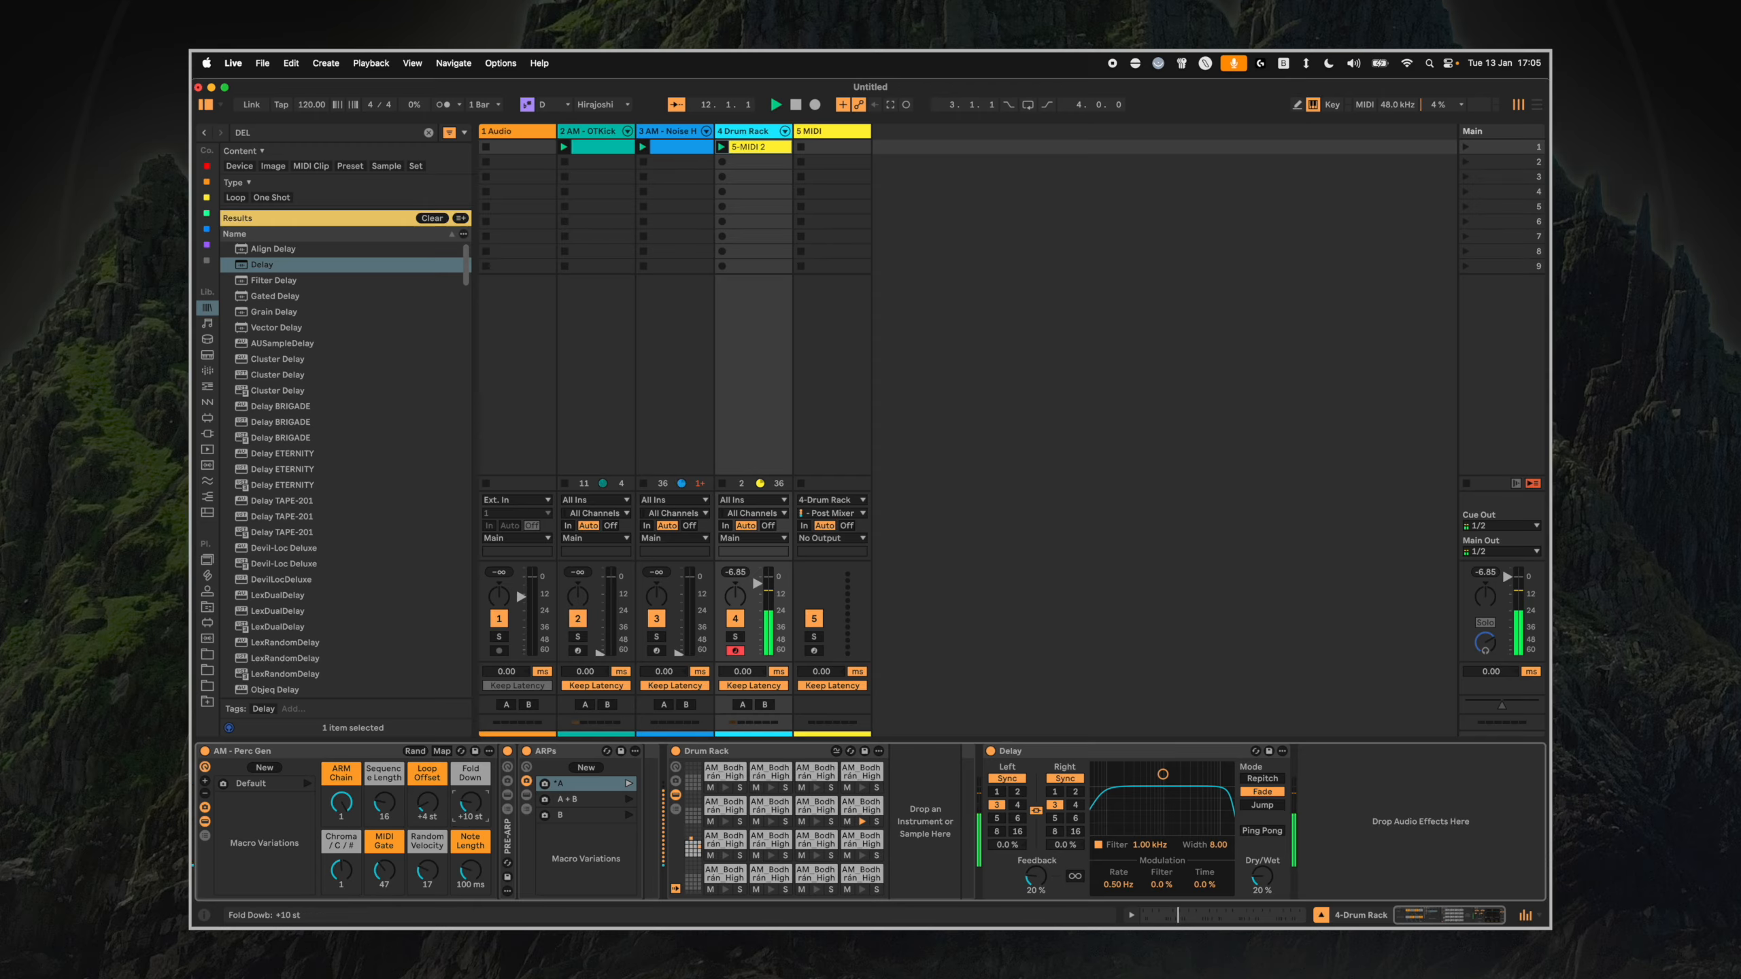
Set Perc Gen's ARM Chain to 0 and slightly lower the Drum Rack track's volume.
{"action": "double_click", "coordinate": [341, 804]}
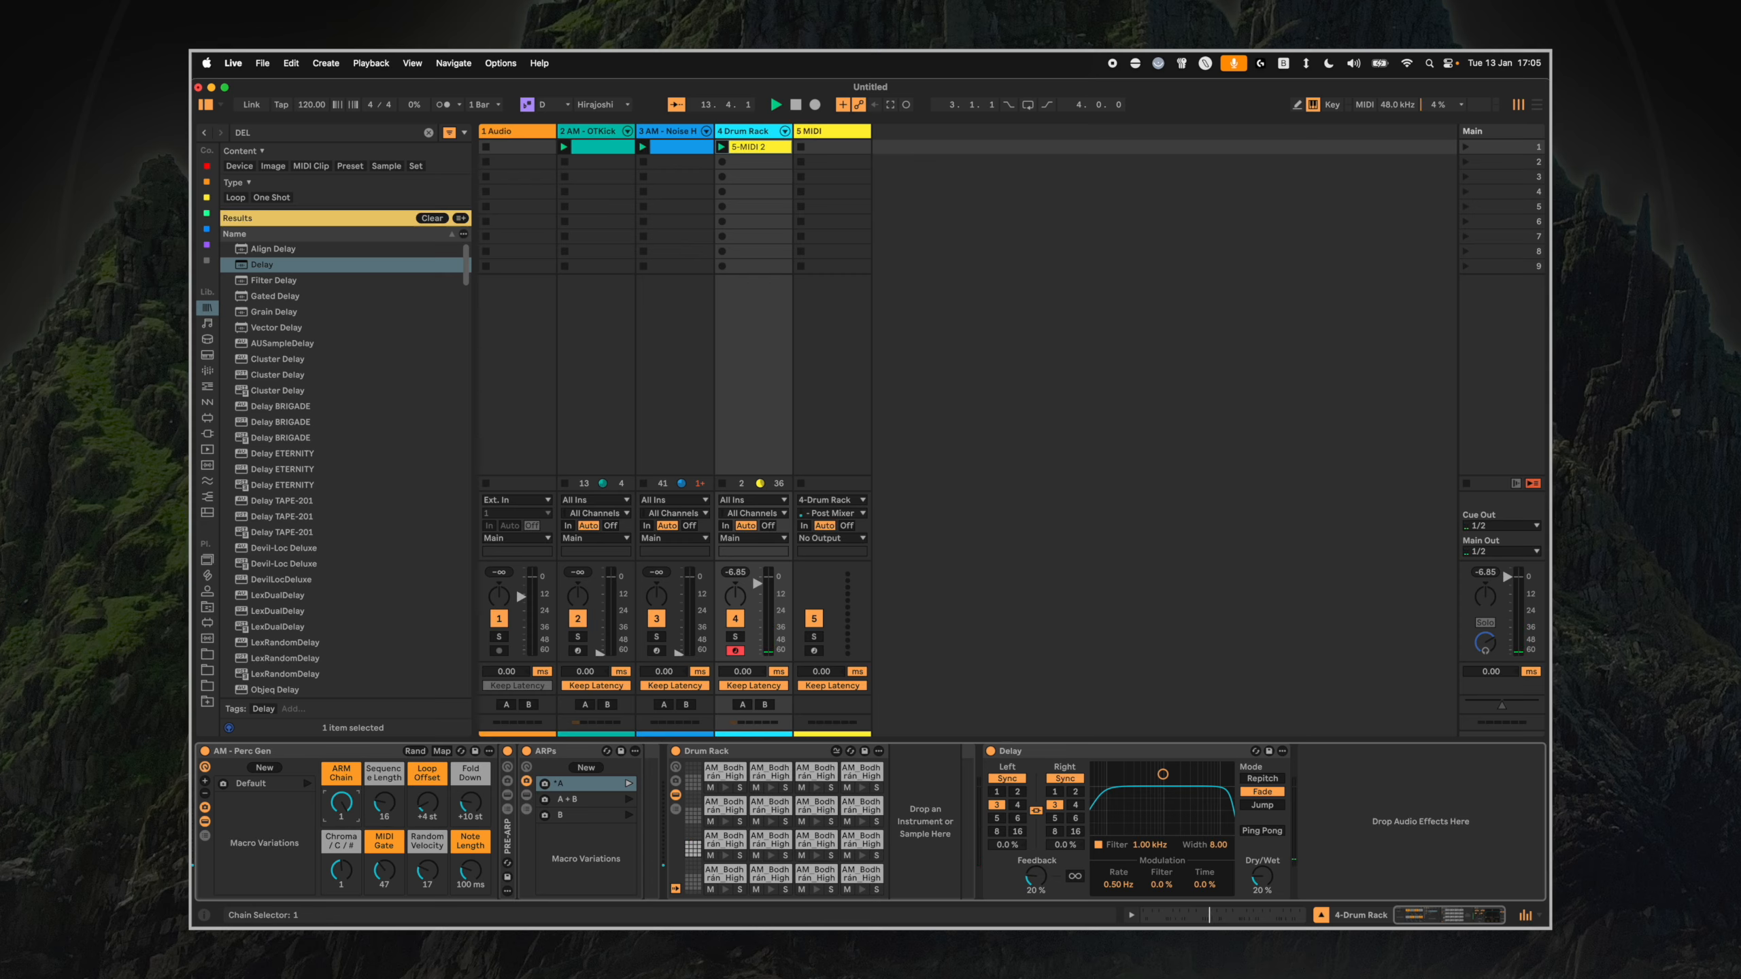
{"action": "left_click_drag", "start_coordinate": [758, 584], "coordinate": [757, 604]}
{"action": "key", "text": "super+z"}
{"action": "left_click", "coordinate": [743, 395]}
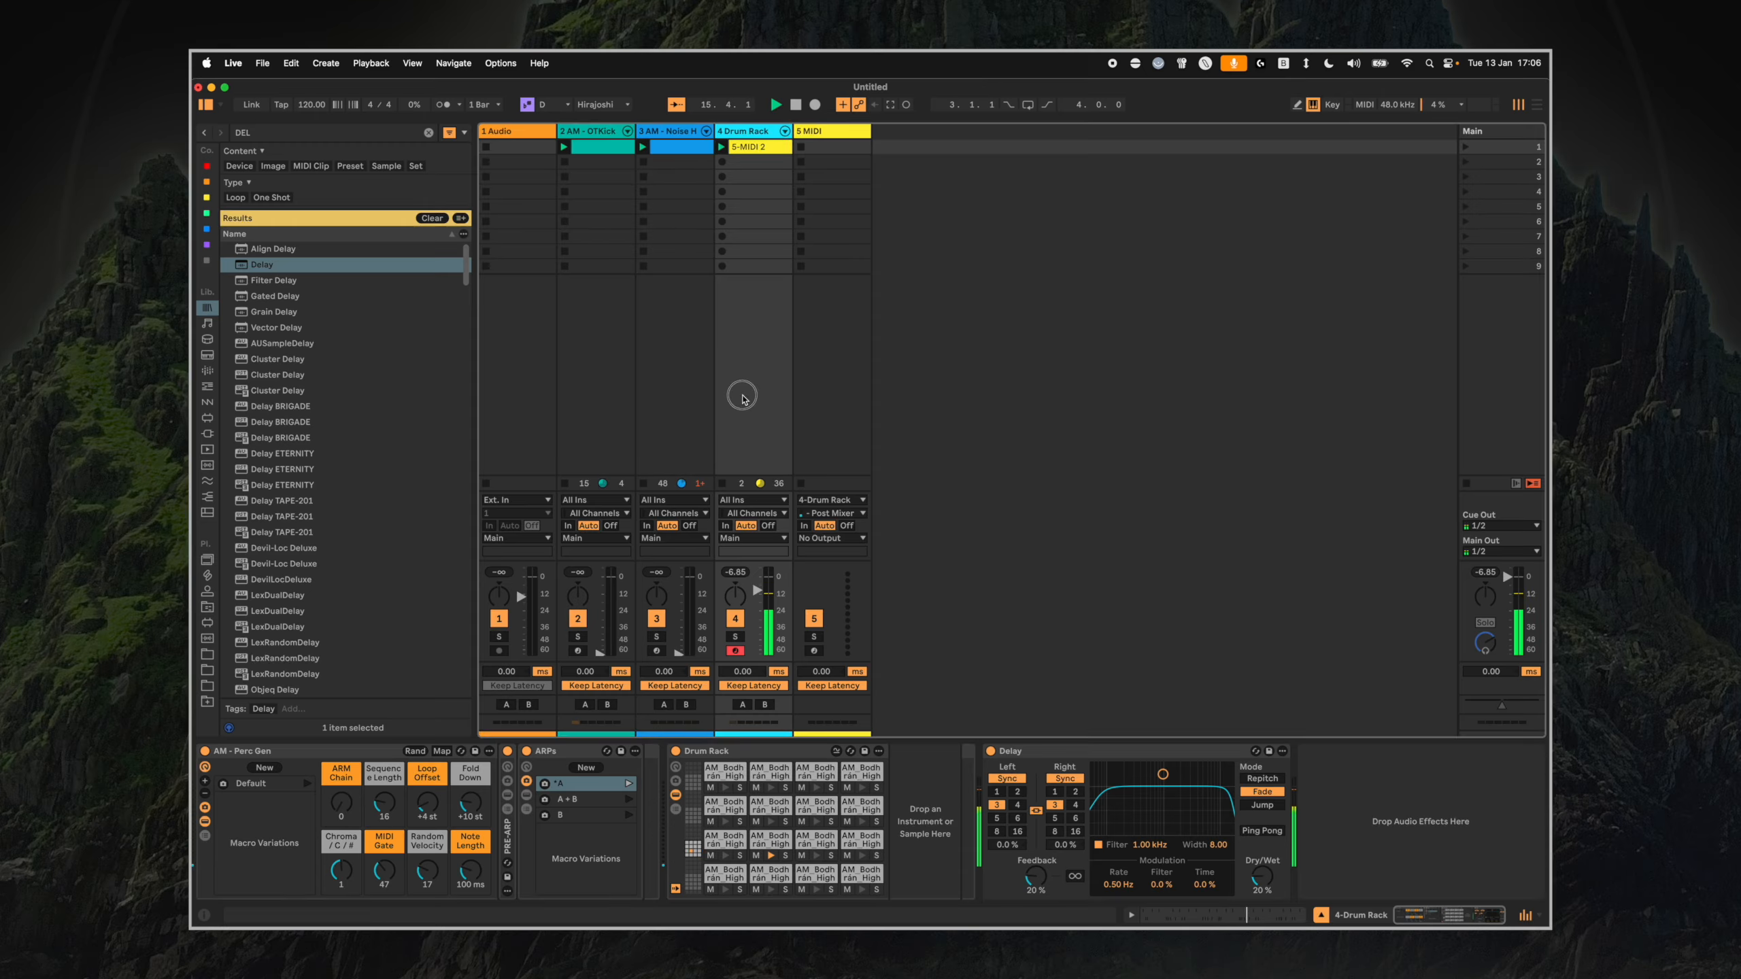
Stop playback, leave the Delay search for the sample pack folder and expand its 0 - Ableton Live Racks folder.
{"action": "key", "text": "space"}
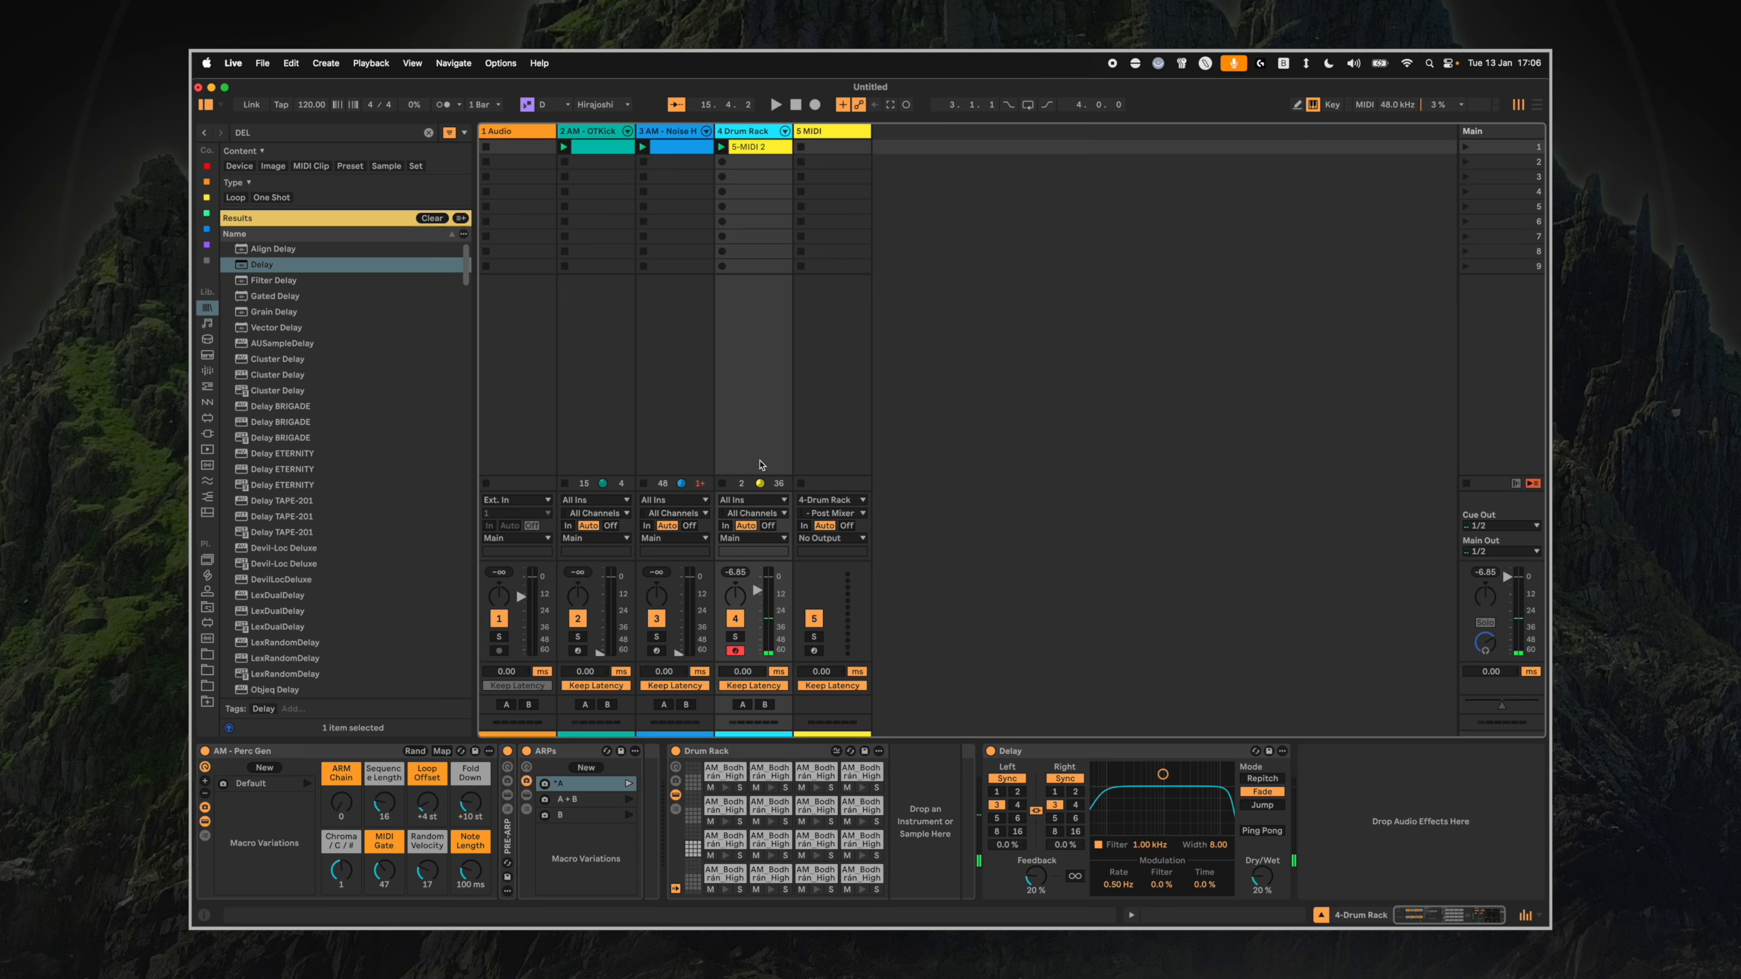
{"action": "left_click", "coordinate": [206, 685]}
{"action": "left_click", "coordinate": [449, 151]}
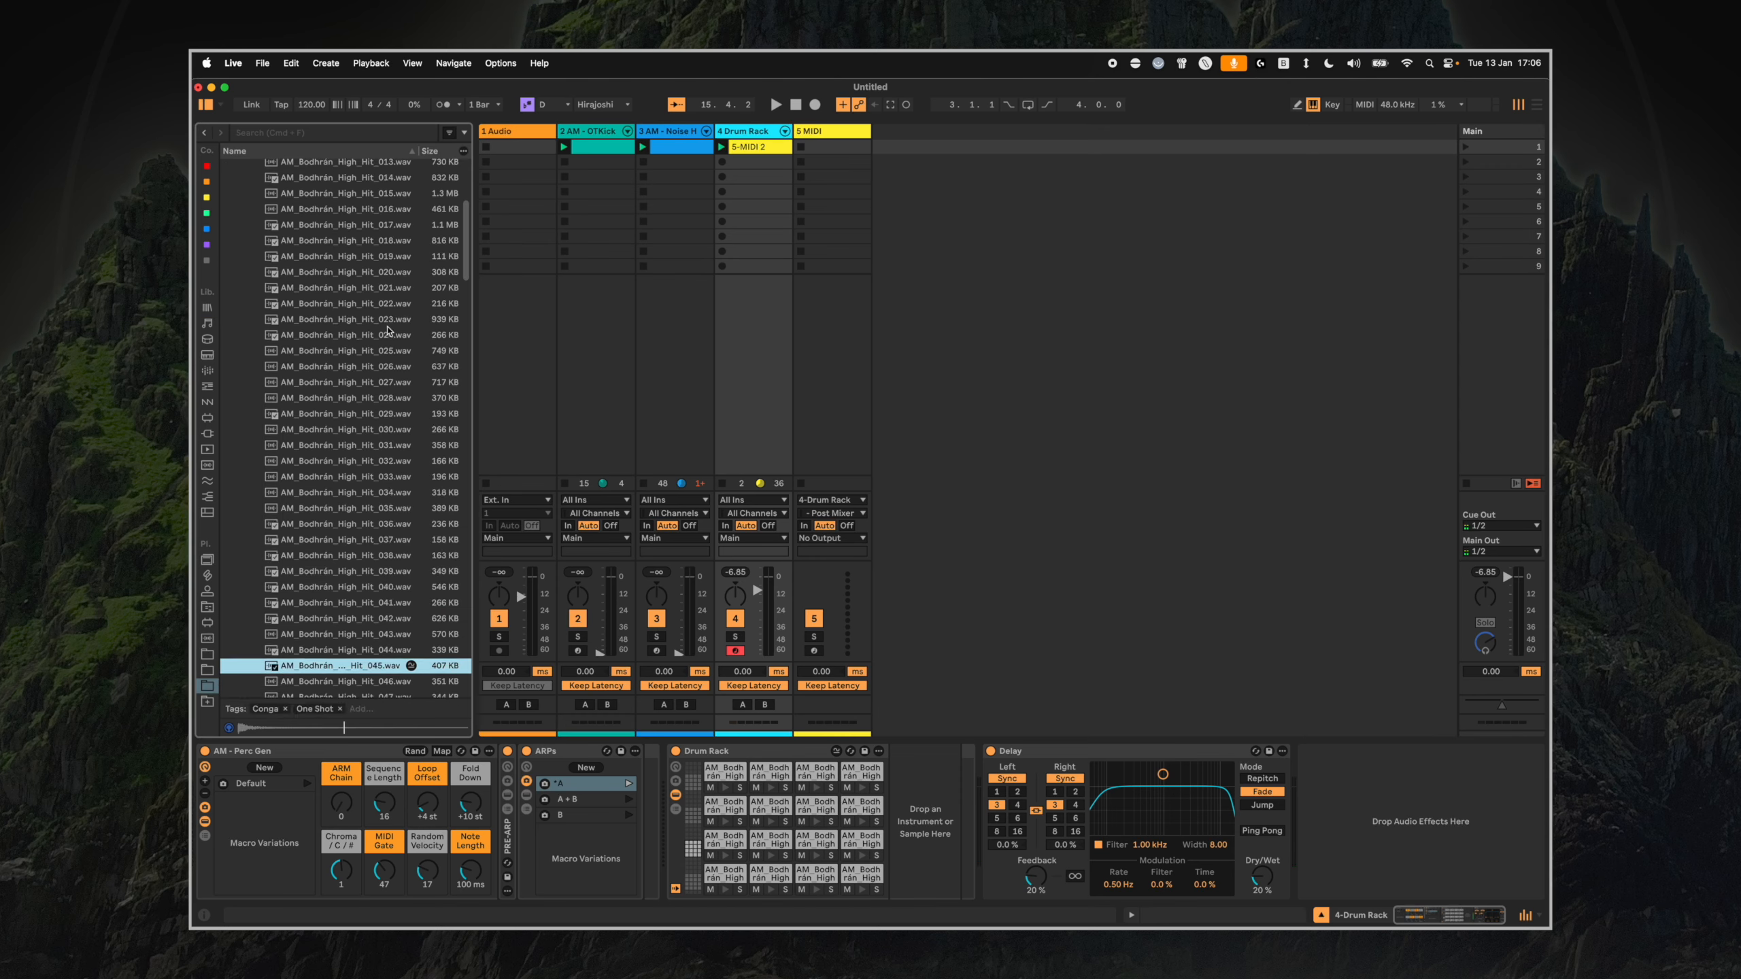
{"action": "key", "text": "Left"}
{"action": "key", "text": "Left"}
{"action": "key", "text": "Left"}
{"action": "key", "text": "Left"}
{"action": "key", "text": "Left"}
{"action": "key", "text": "Left"}
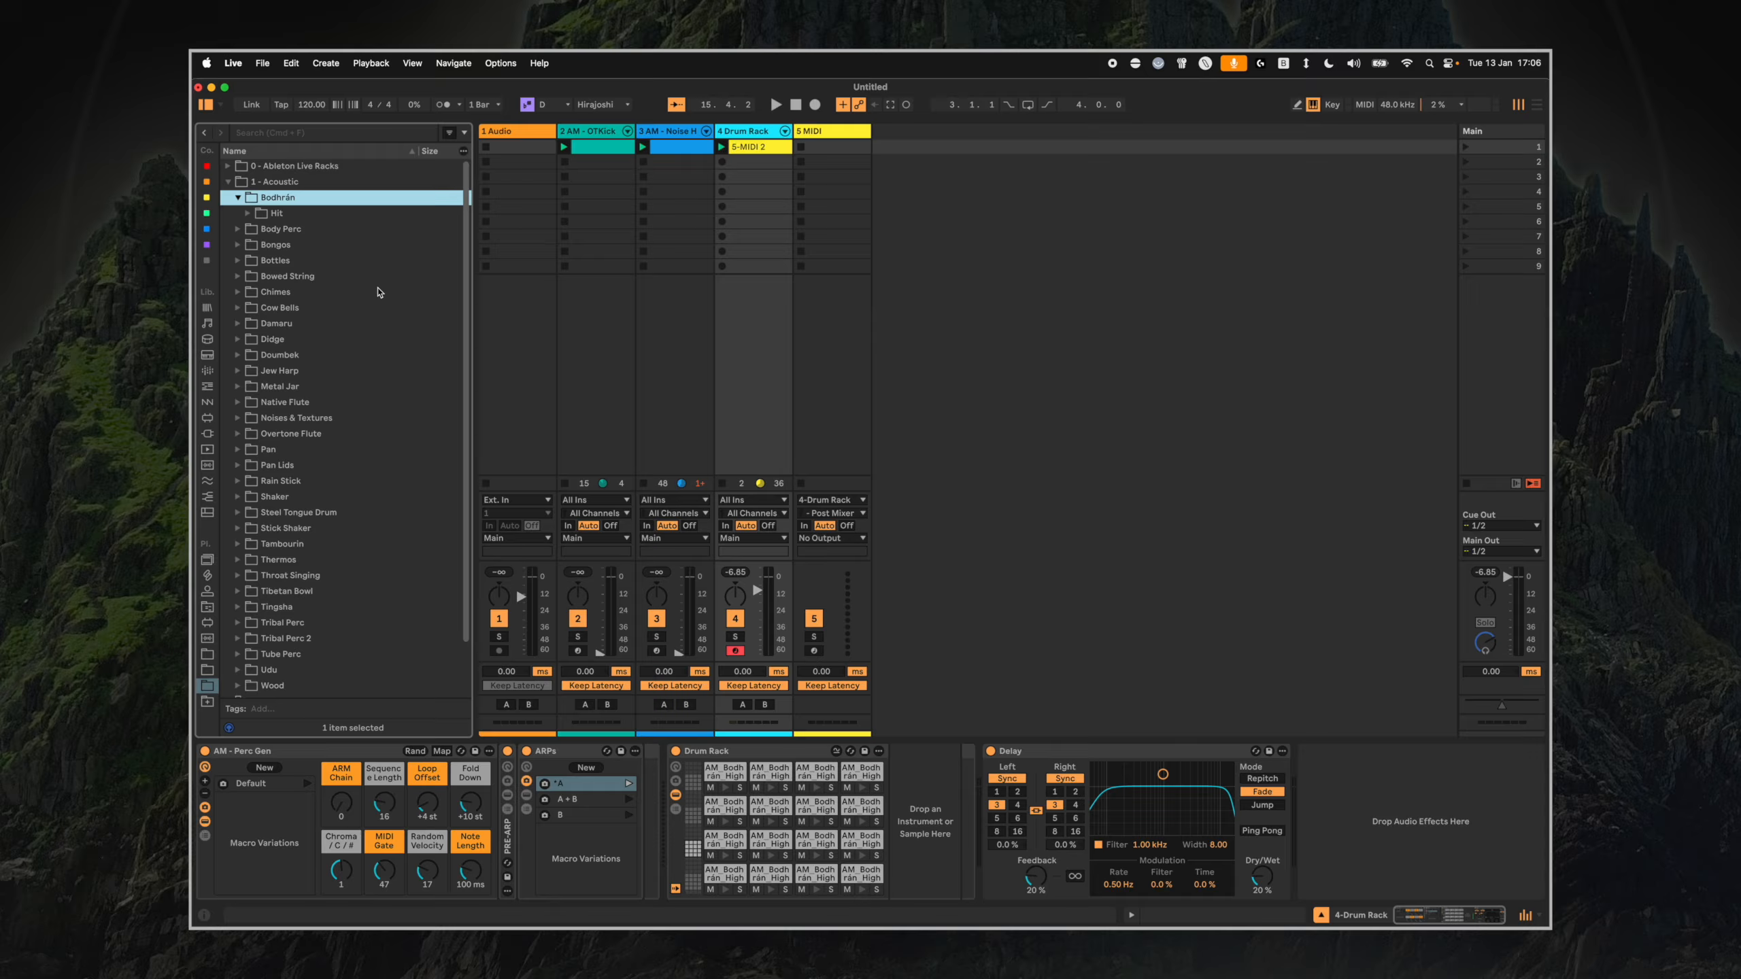
{"action": "key", "text": "Up"}
{"action": "key", "text": "Right"}
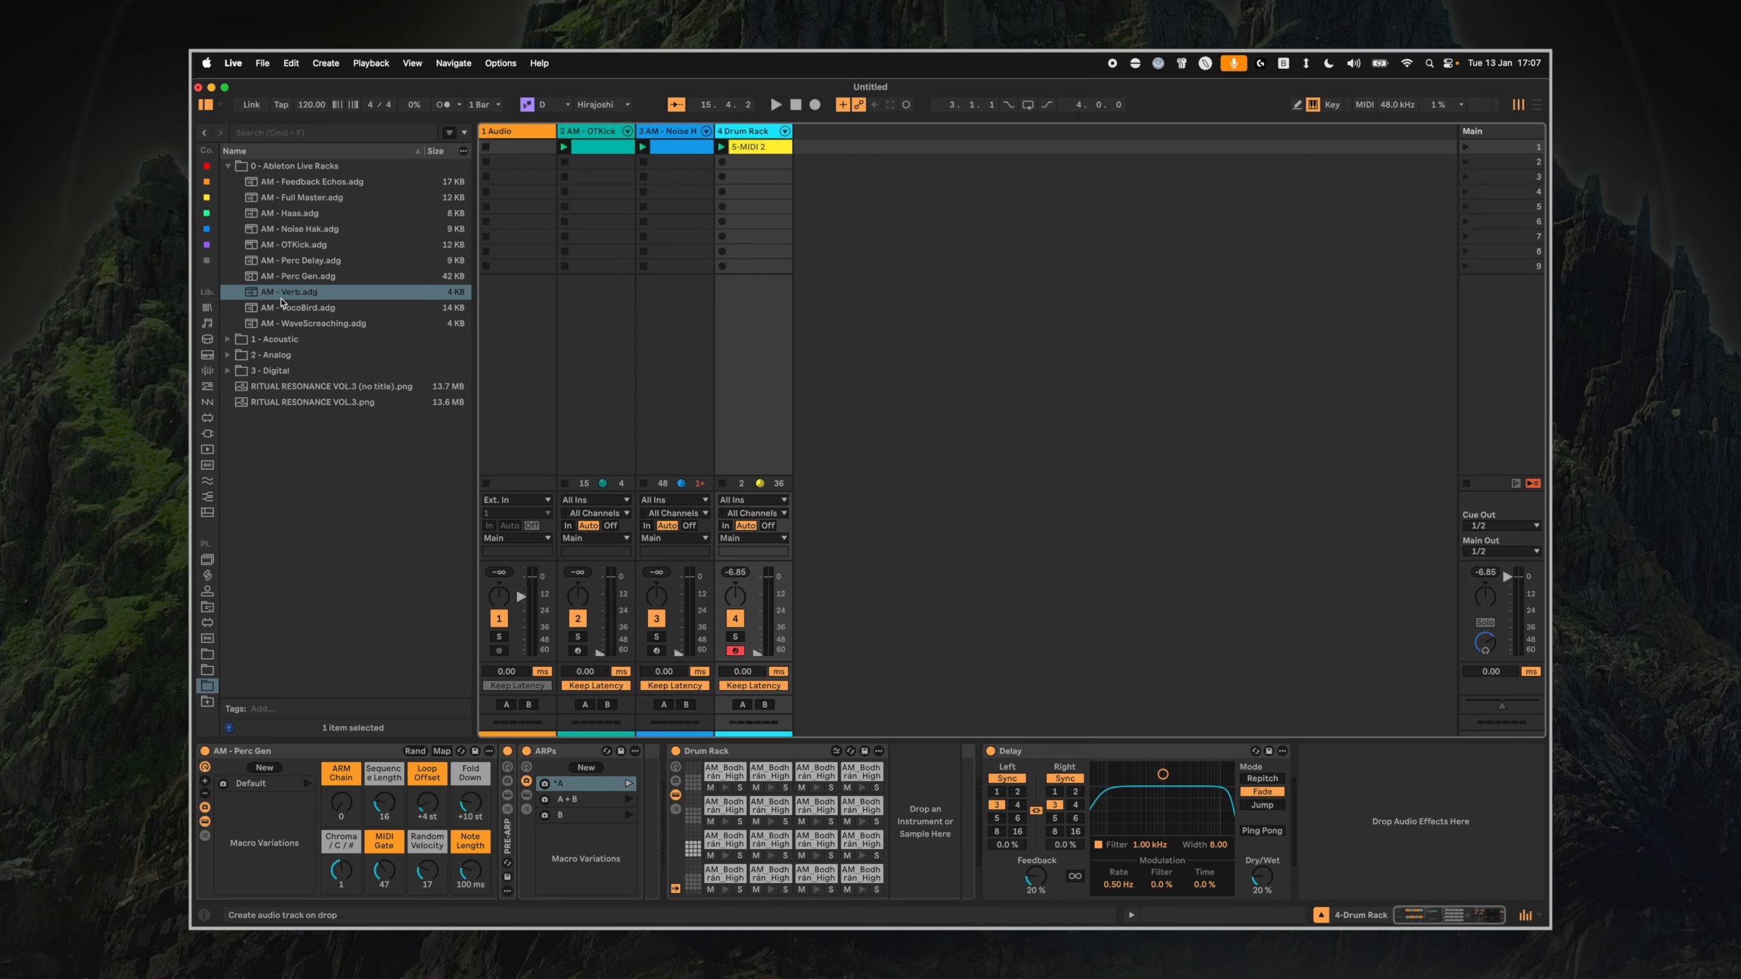
Insert a return track and load AM - Verb.adg onto it.
{"action": "right_click", "coordinate": [1073, 236]}
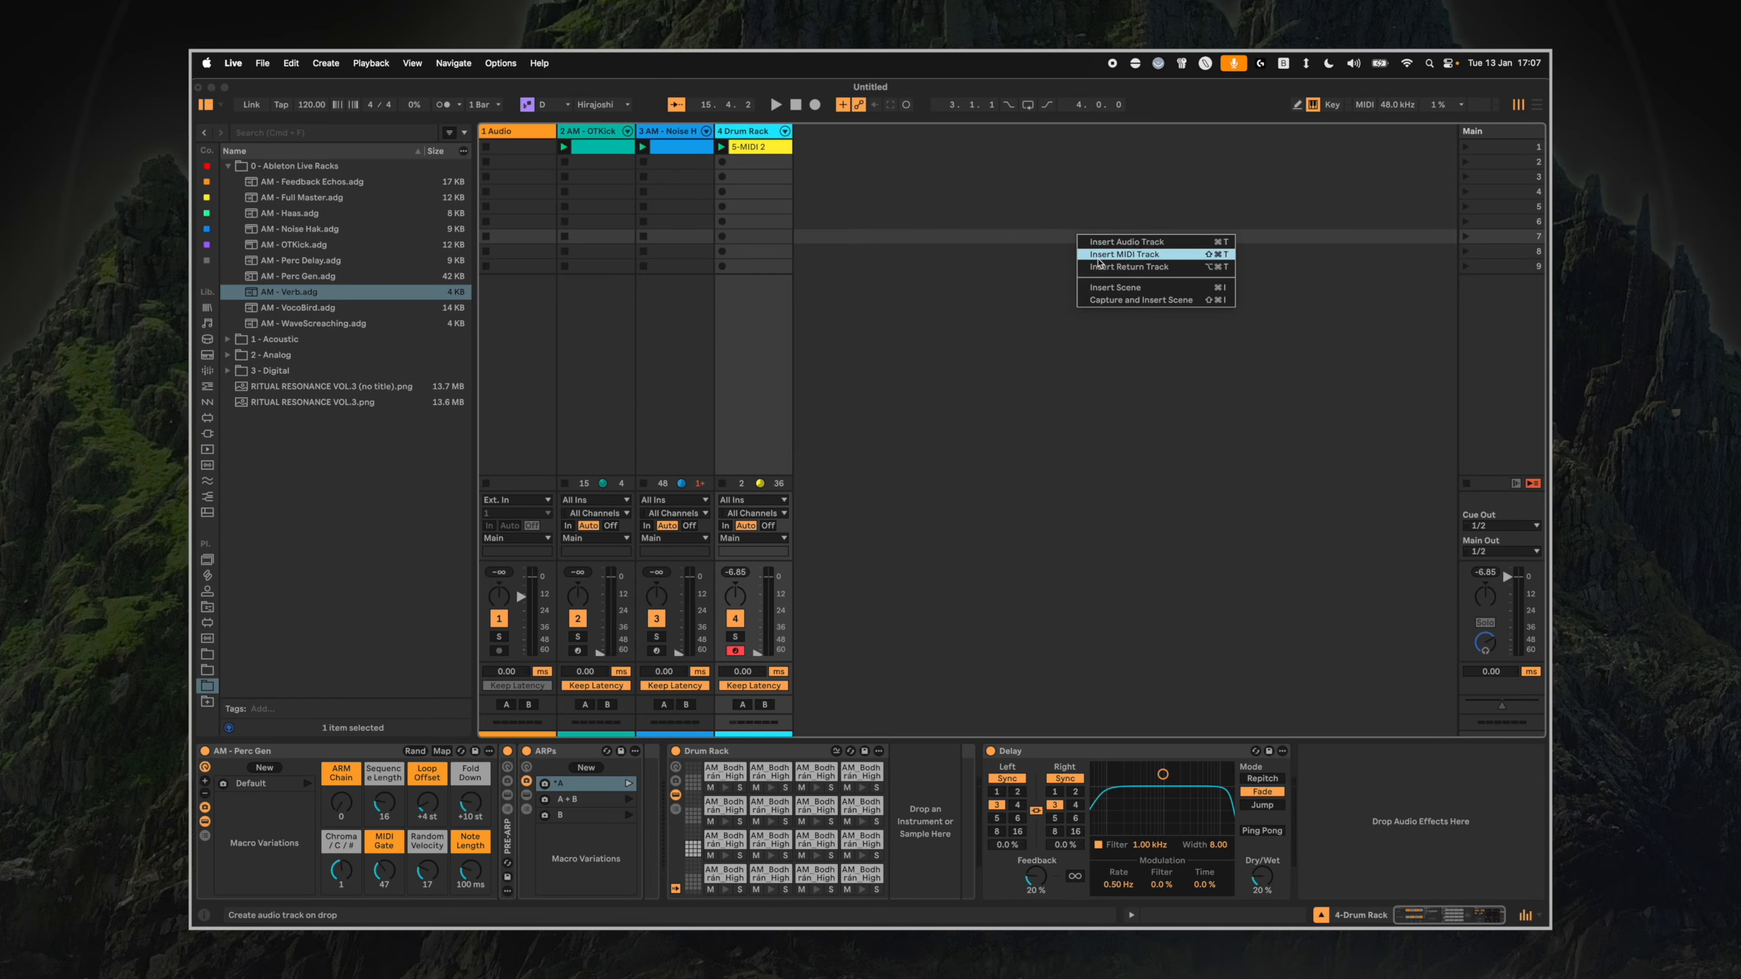
{"action": "left_click", "coordinate": [1110, 268]}
{"action": "left_click_drag", "start_coordinate": [290, 301], "coordinate": [763, 836]}
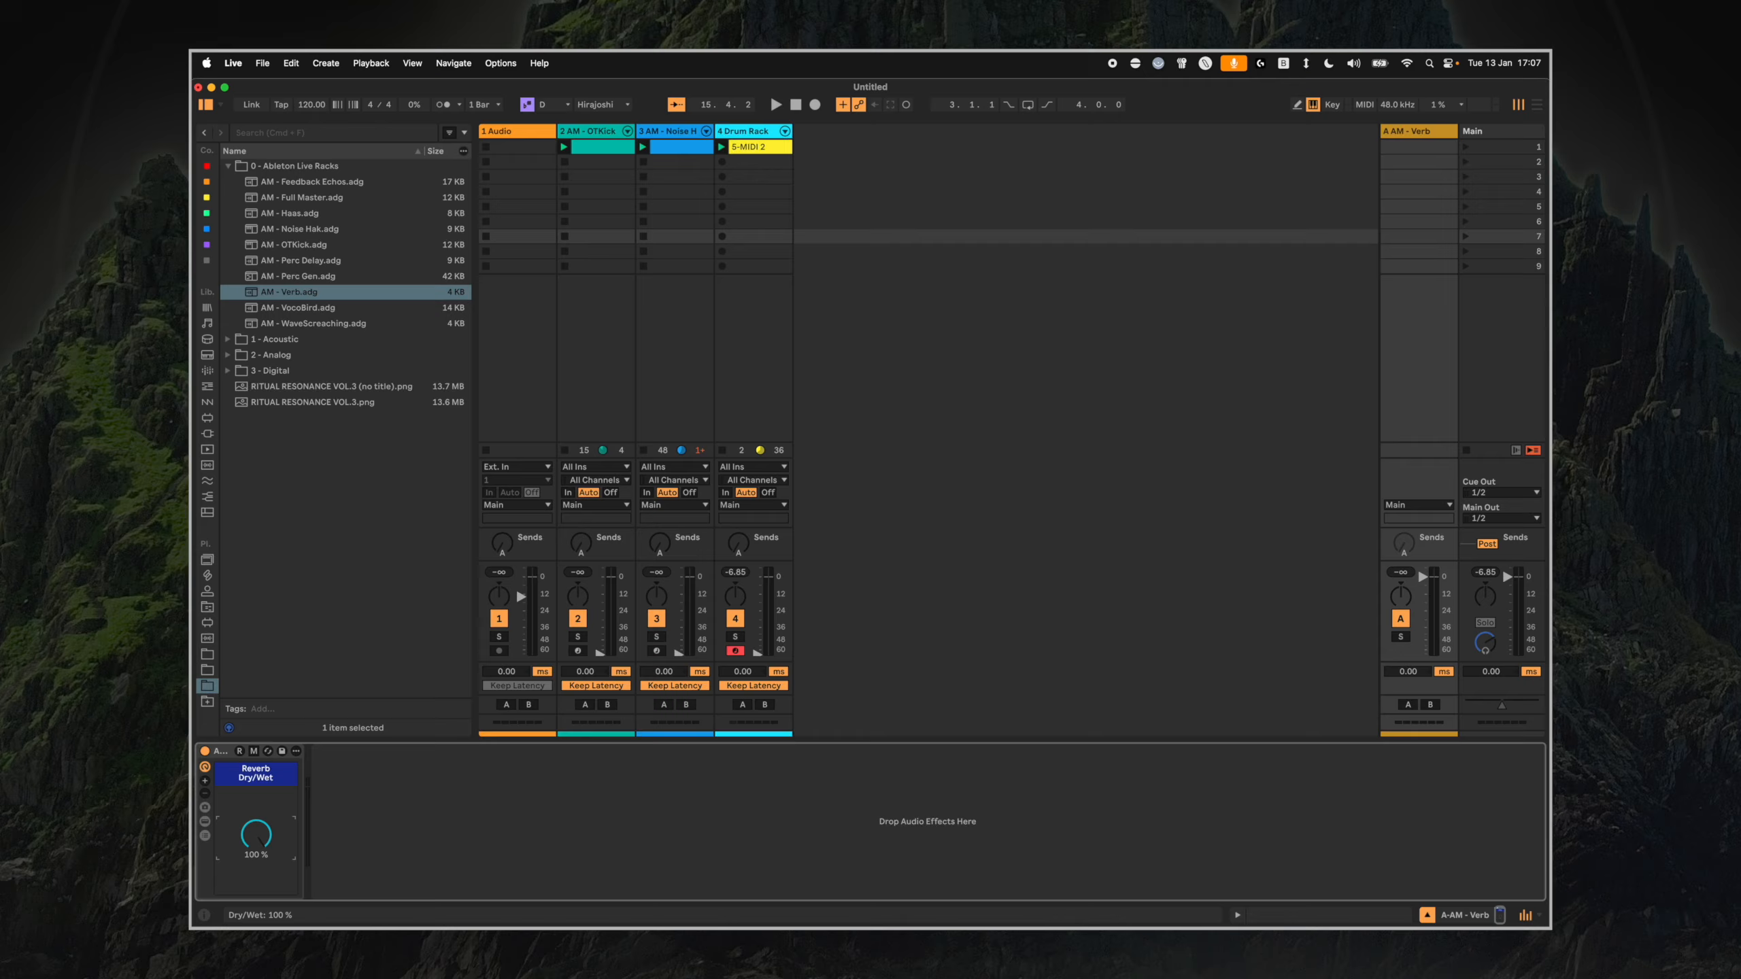
{"action": "left_click", "coordinate": [214, 750]}
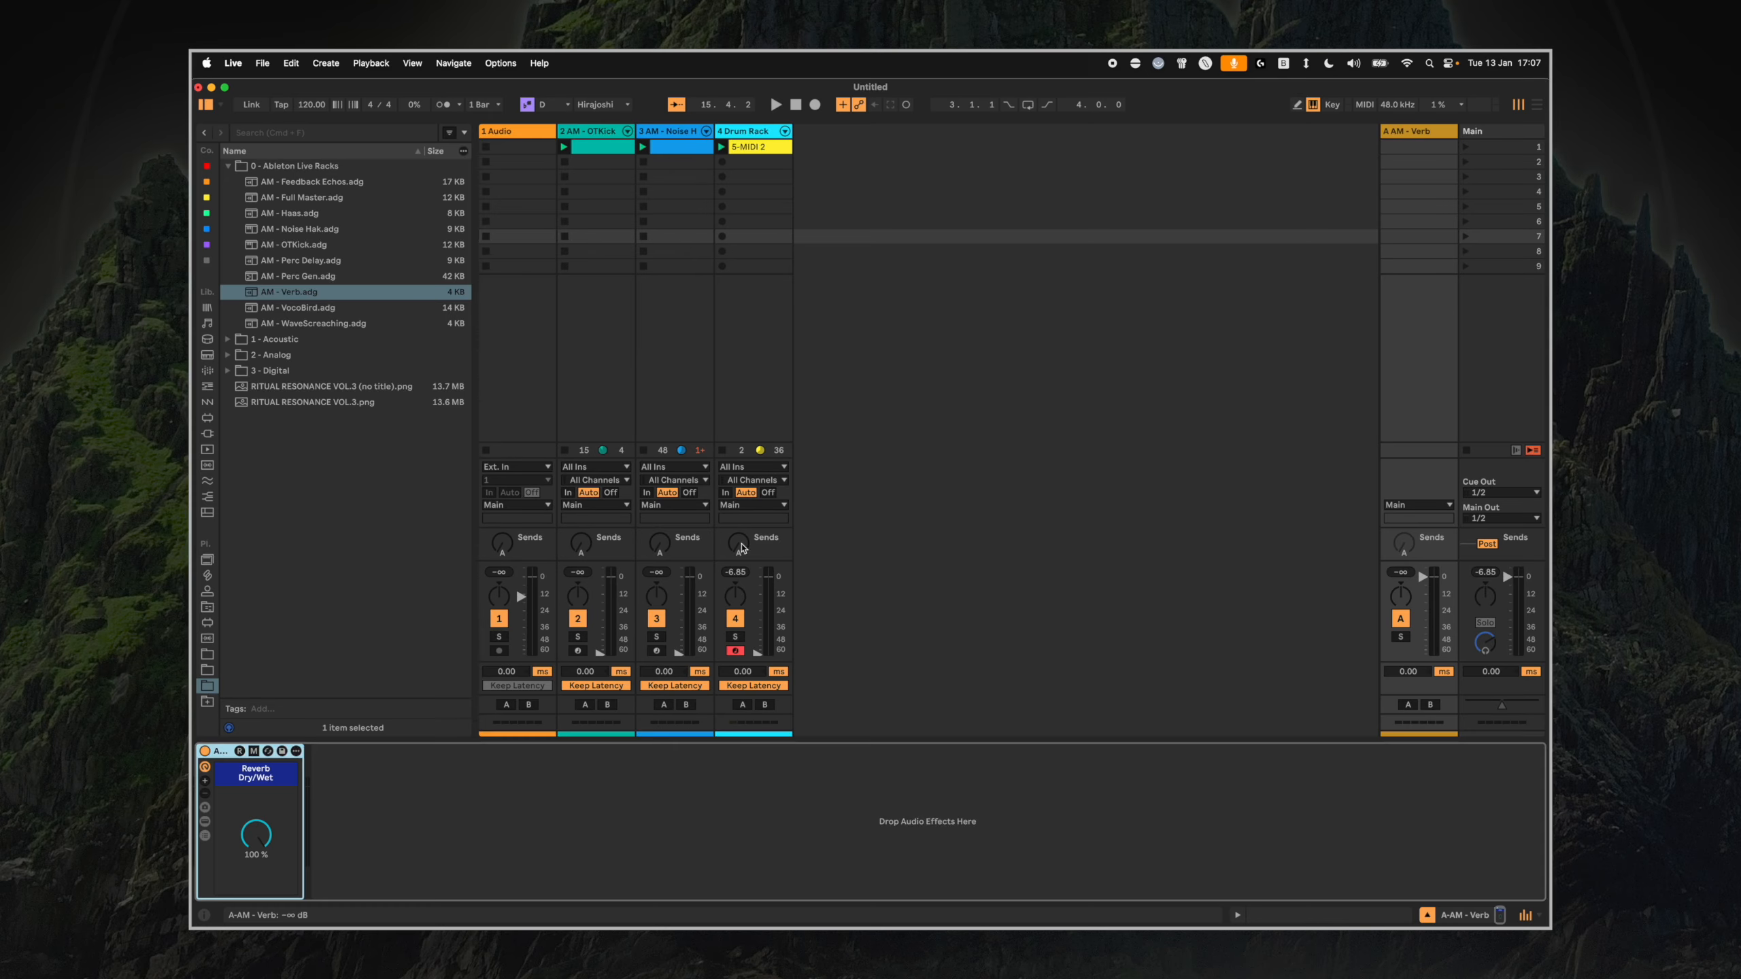
Turn up the Drum Rack track's send A to the reverb and raise the track's volume to -26 dB.
{"action": "left_click_drag", "start_coordinate": [744, 549], "coordinate": [744, 532]}
{"action": "left_click_drag", "start_coordinate": [758, 651], "coordinate": [757, 614]}
{"action": "left_click", "coordinate": [778, 332]}
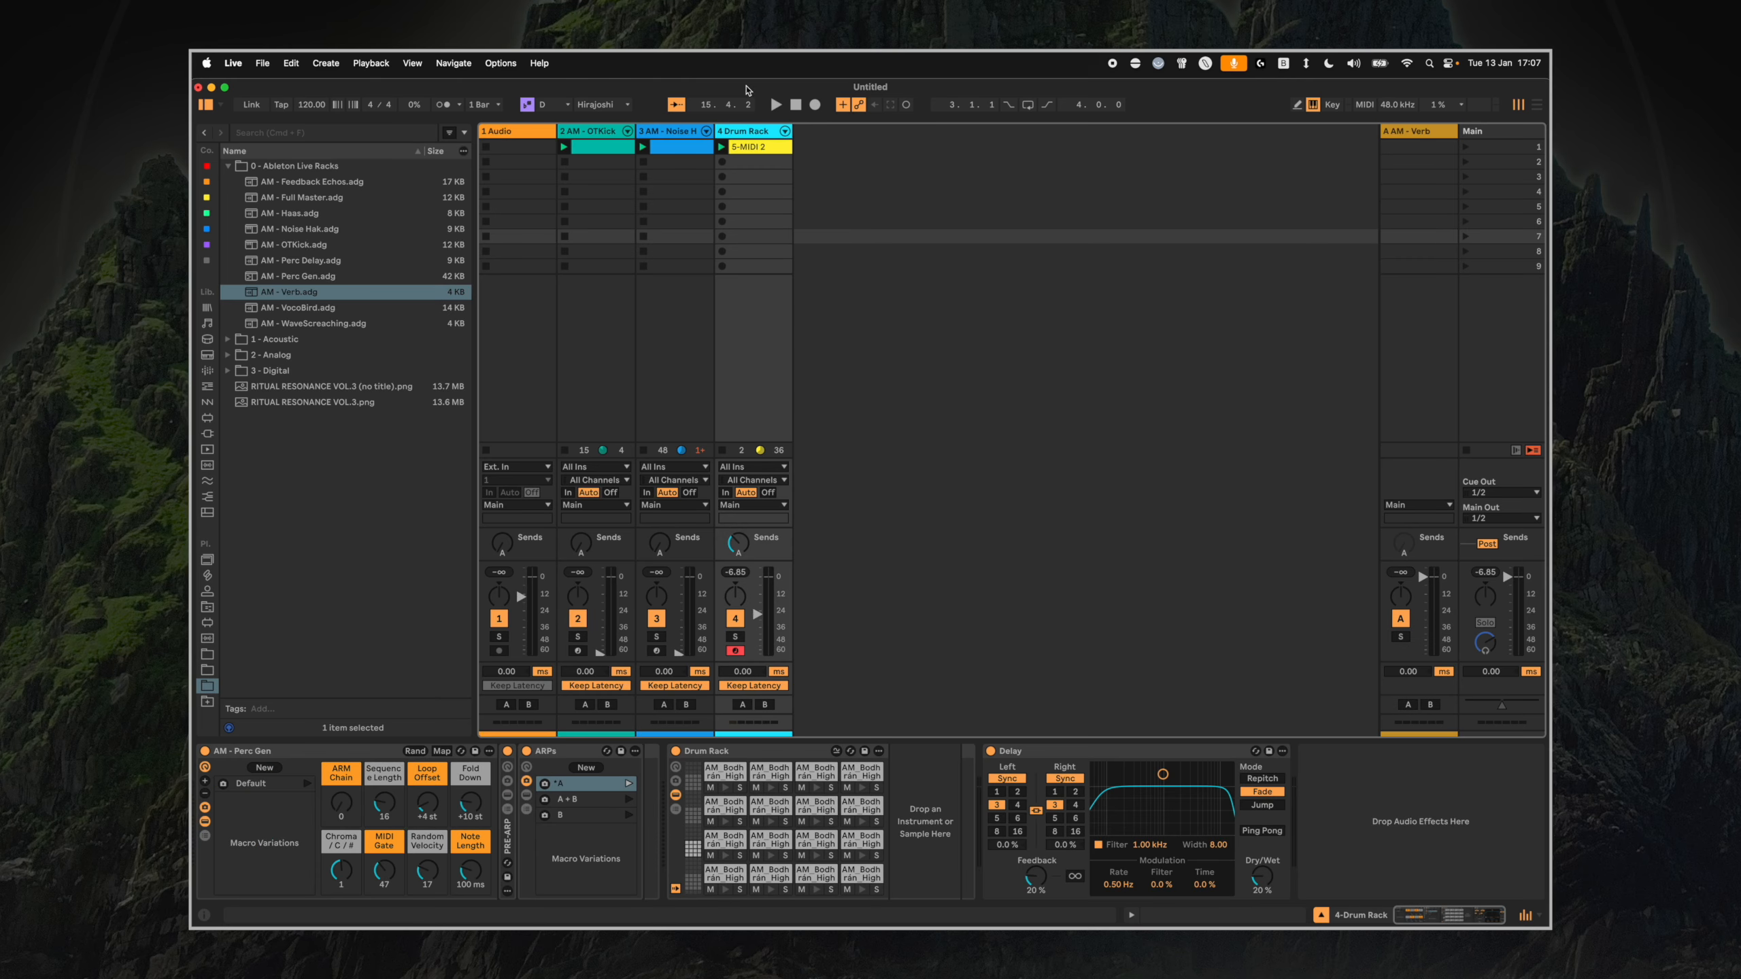
Inspect the AM - Verb rack on the return track, including its Reverb Dry/Wet macro, and return to the Drum Rack track.
{"action": "double_click", "coordinate": [1396, 132]}
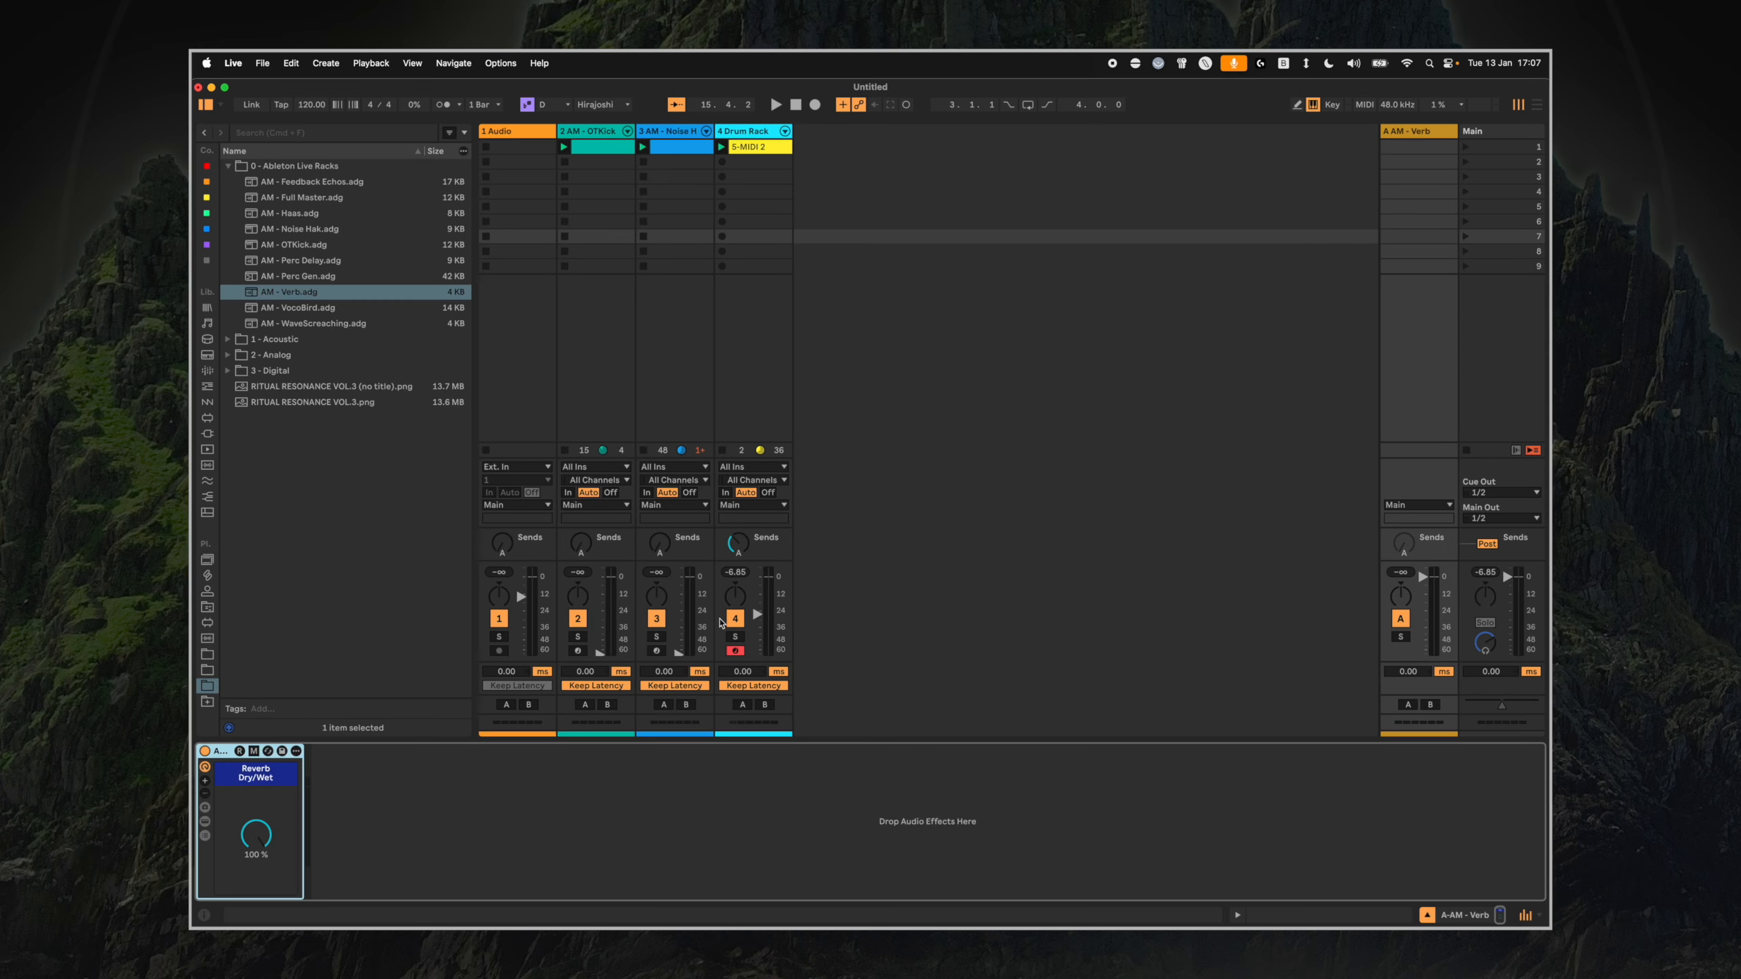
{"action": "left_click", "coordinate": [205, 812]}
{"action": "left_click", "coordinate": [206, 815]}
{"action": "left_click_drag", "start_coordinate": [249, 830], "coordinate": [249, 832]}
{"action": "left_click", "coordinate": [738, 327]}
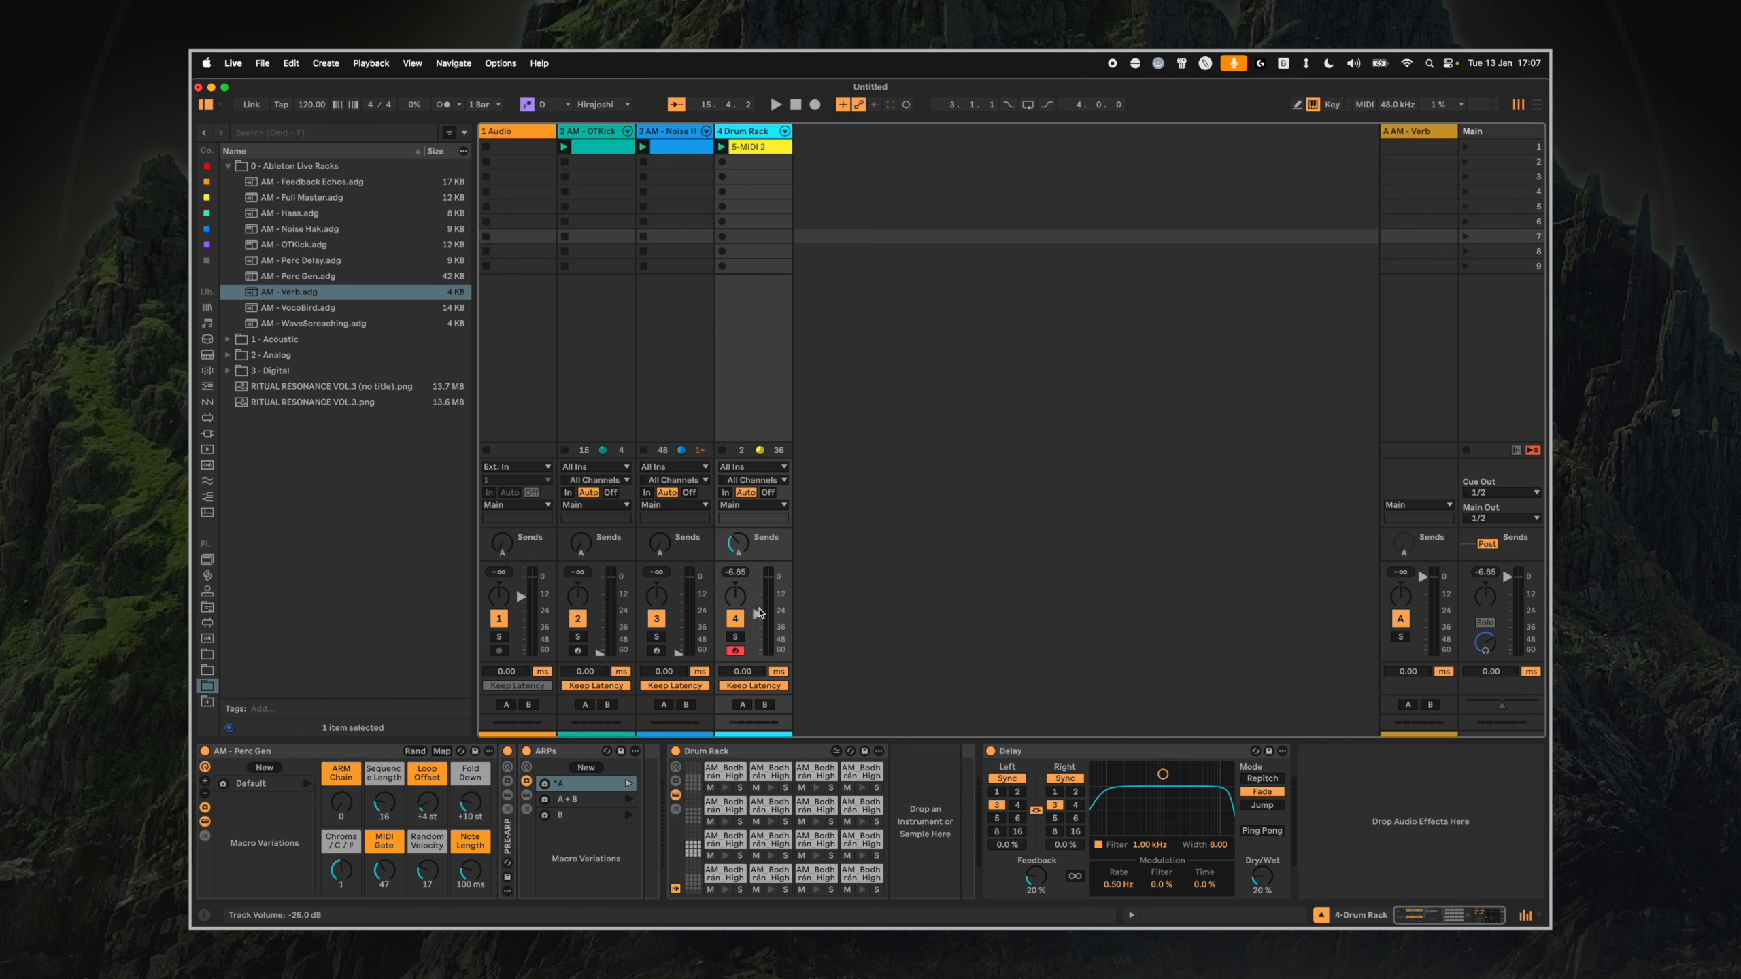
Solo the Drum Rack track, set its reverb send to -24 dB and start playback.
{"action": "left_click", "coordinate": [734, 637]}
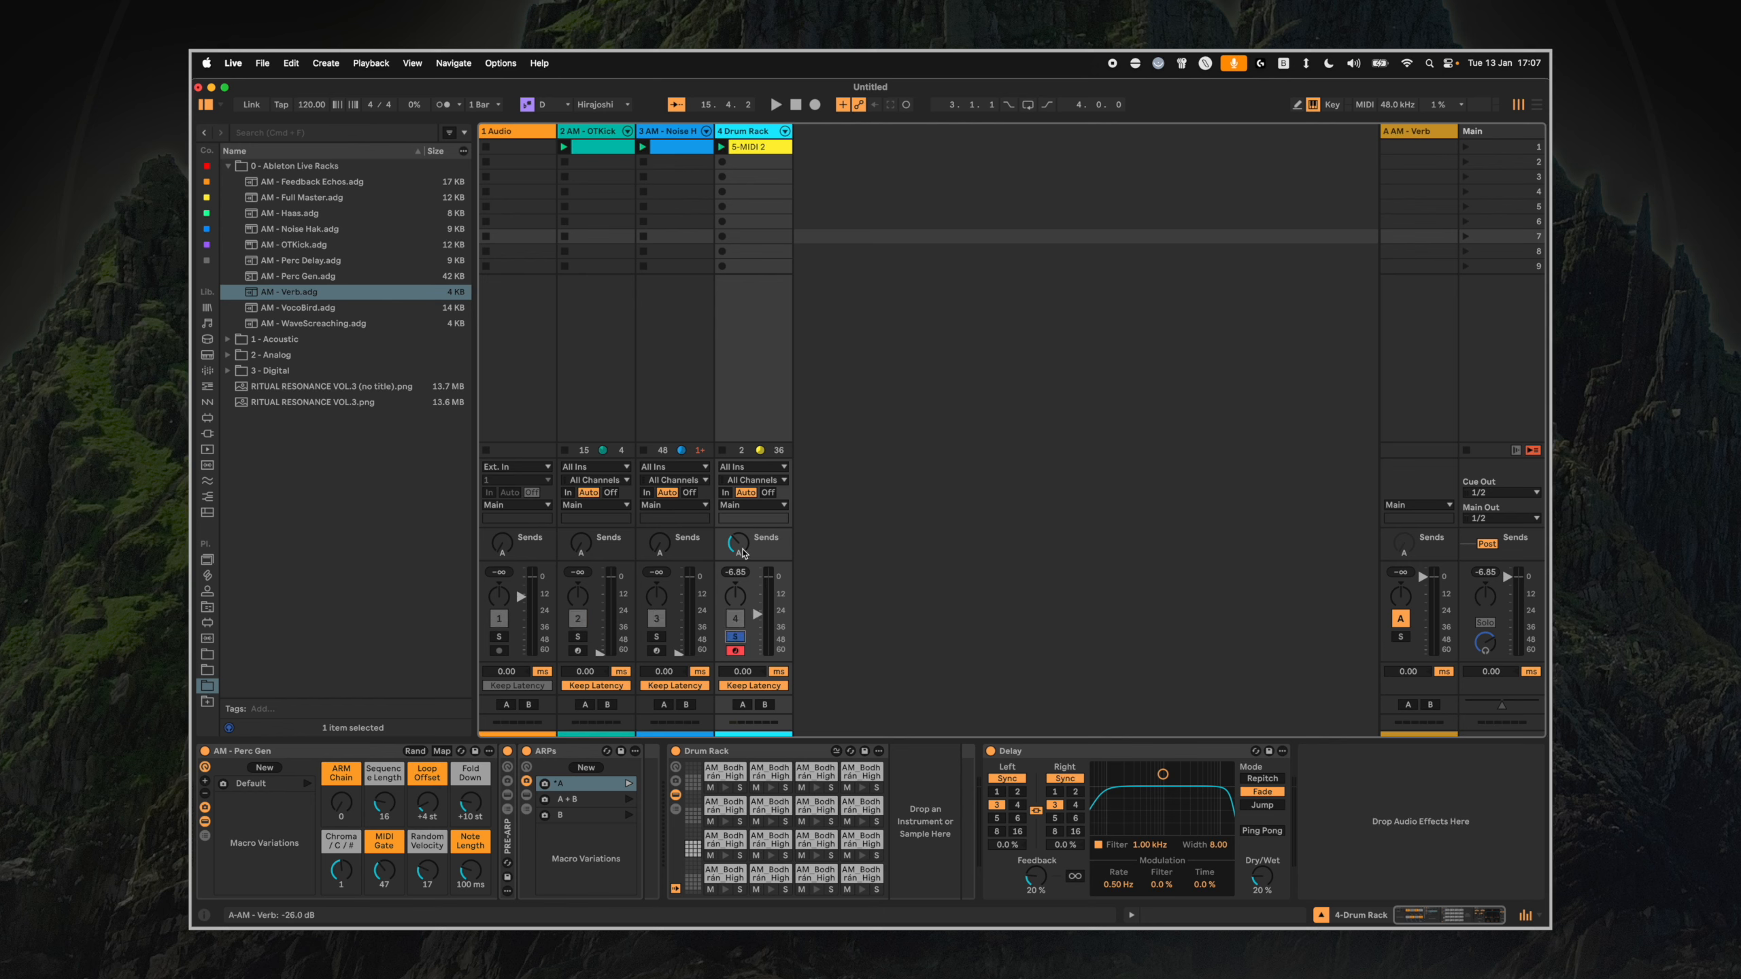
{"action": "left_click_drag", "start_coordinate": [743, 553], "coordinate": [743, 550]}
{"action": "key", "text": "space"}
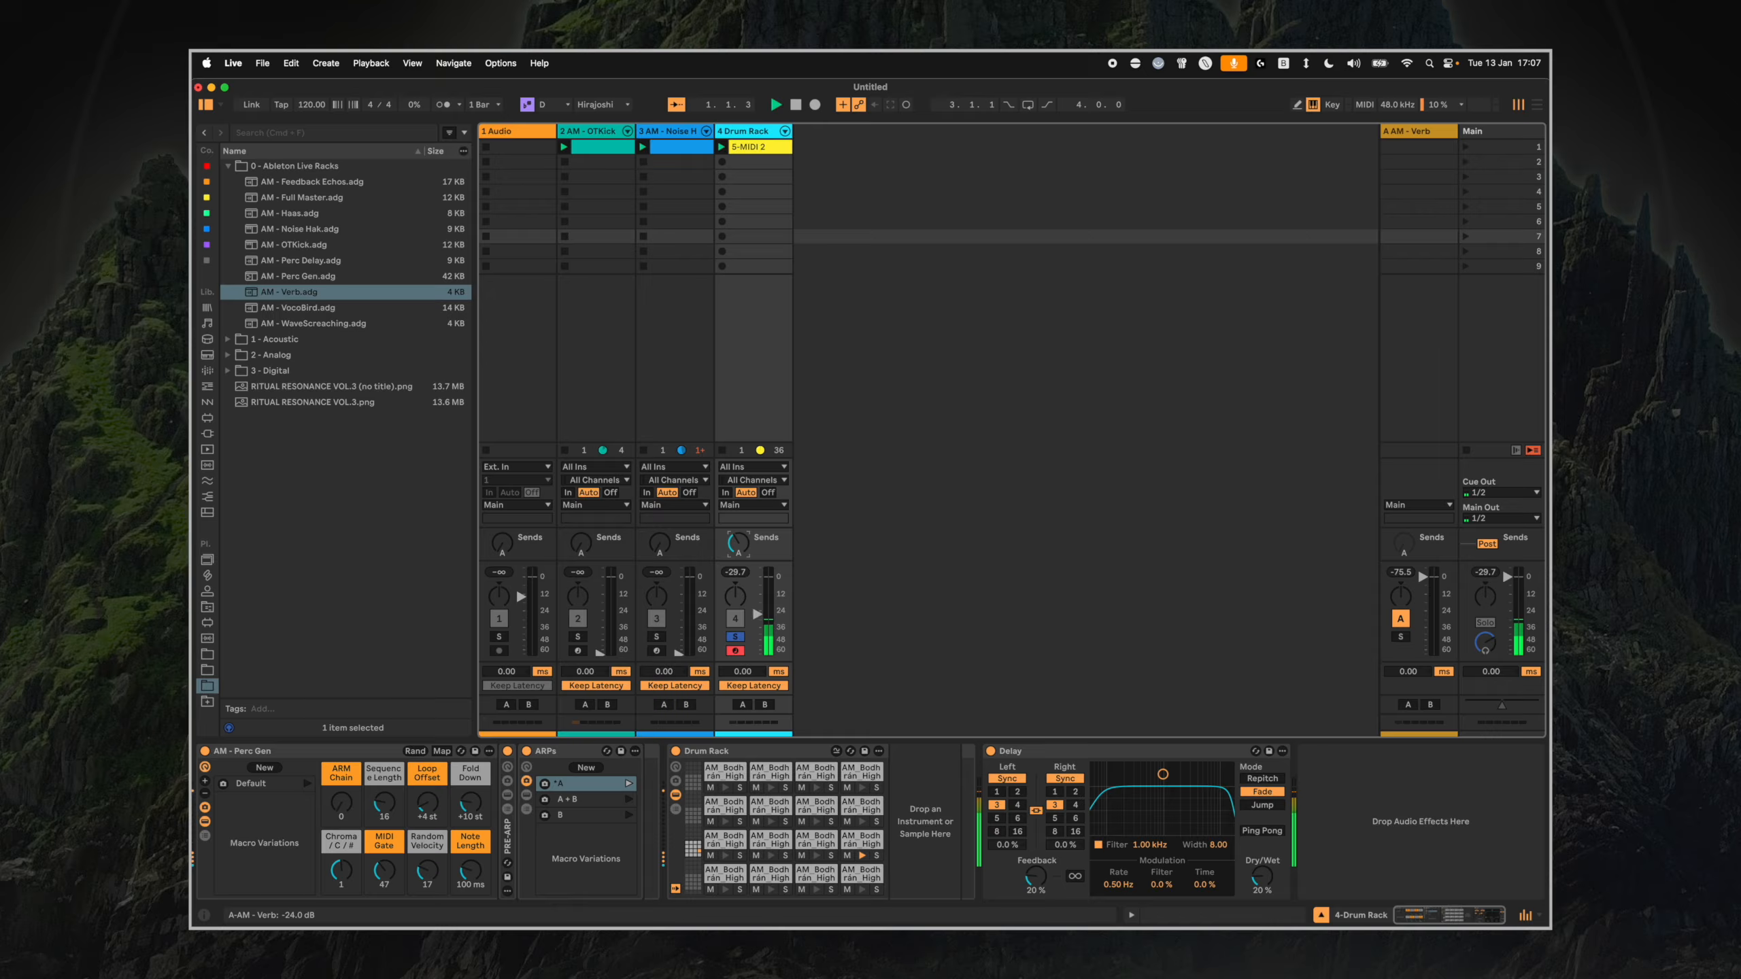
Raise the soloed Drum Rack track's volume, compare reverb send amounts while playing and end the solo.
{"action": "left_click_drag", "start_coordinate": [757, 614], "coordinate": [757, 579]}
{"action": "left_click", "coordinate": [756, 590]}
{"action": "left_click", "coordinate": [737, 543]}
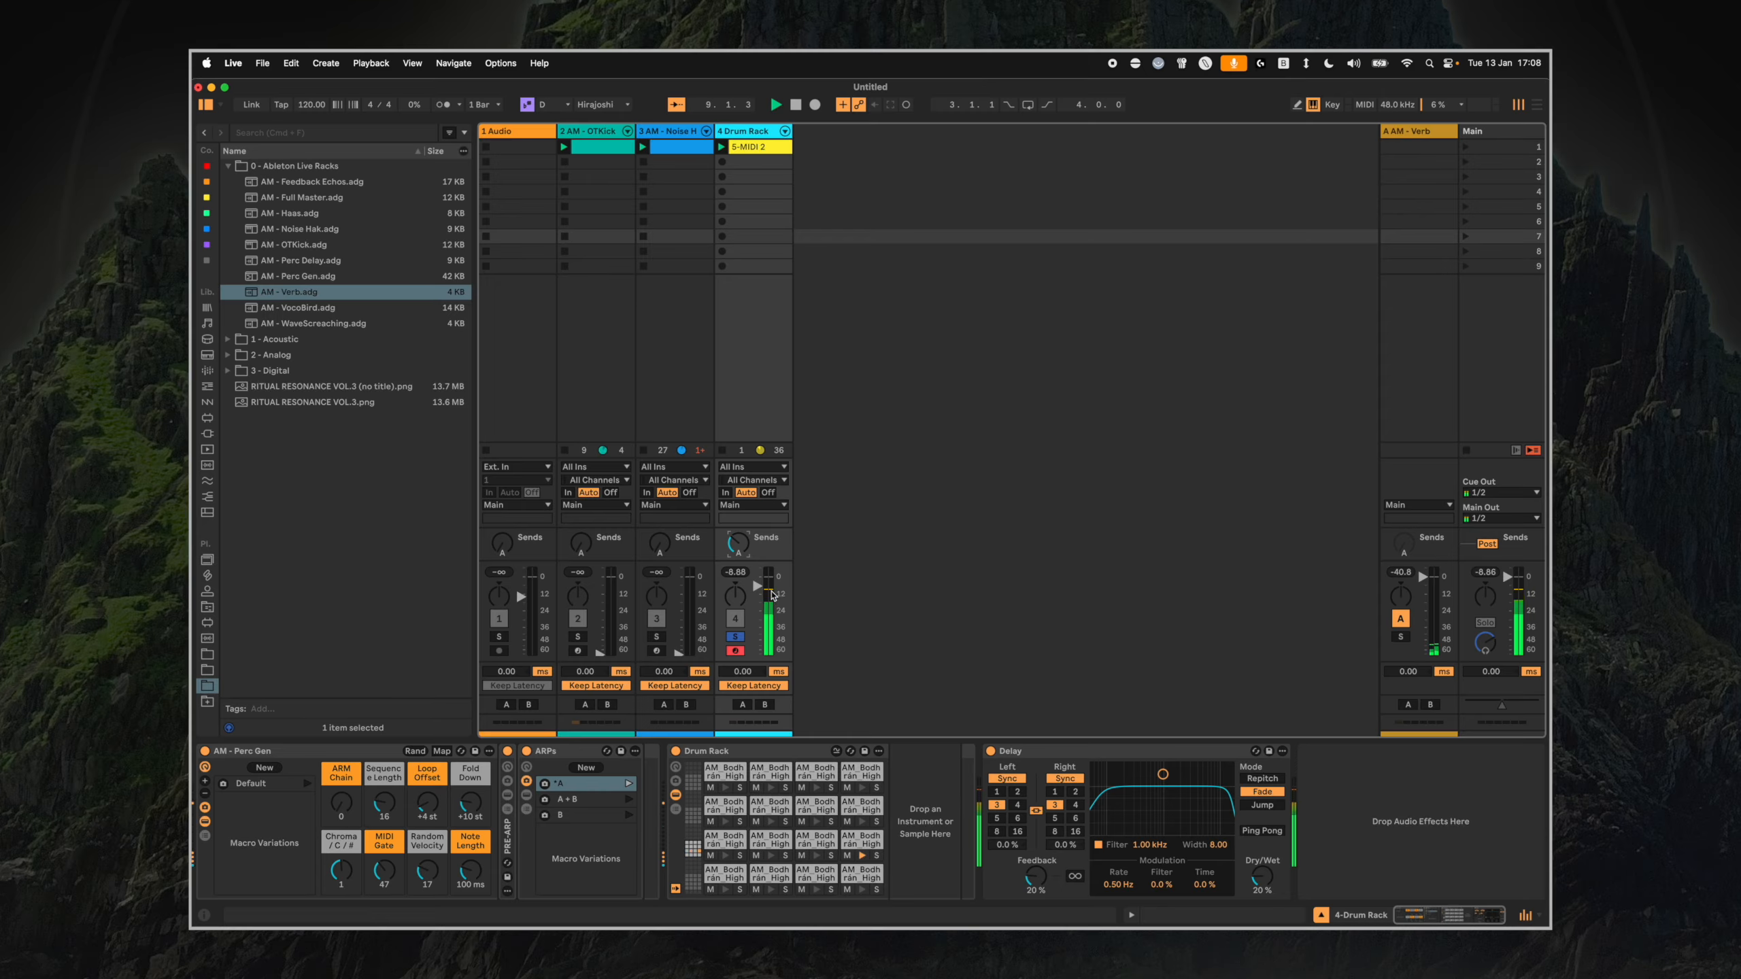
{"action": "left_click_drag", "start_coordinate": [741, 544], "coordinate": [740, 604]}
{"action": "mouse_move", "coordinate": [738, 544]}
{"action": "left_mouse_down"}
{"action": "mouse_move", "coordinate": [738, 521]}
{"action": "mouse_move", "coordinate": [752, 571]}
{"action": "left_mouse_up"}
{"action": "left_click", "coordinate": [741, 637]}
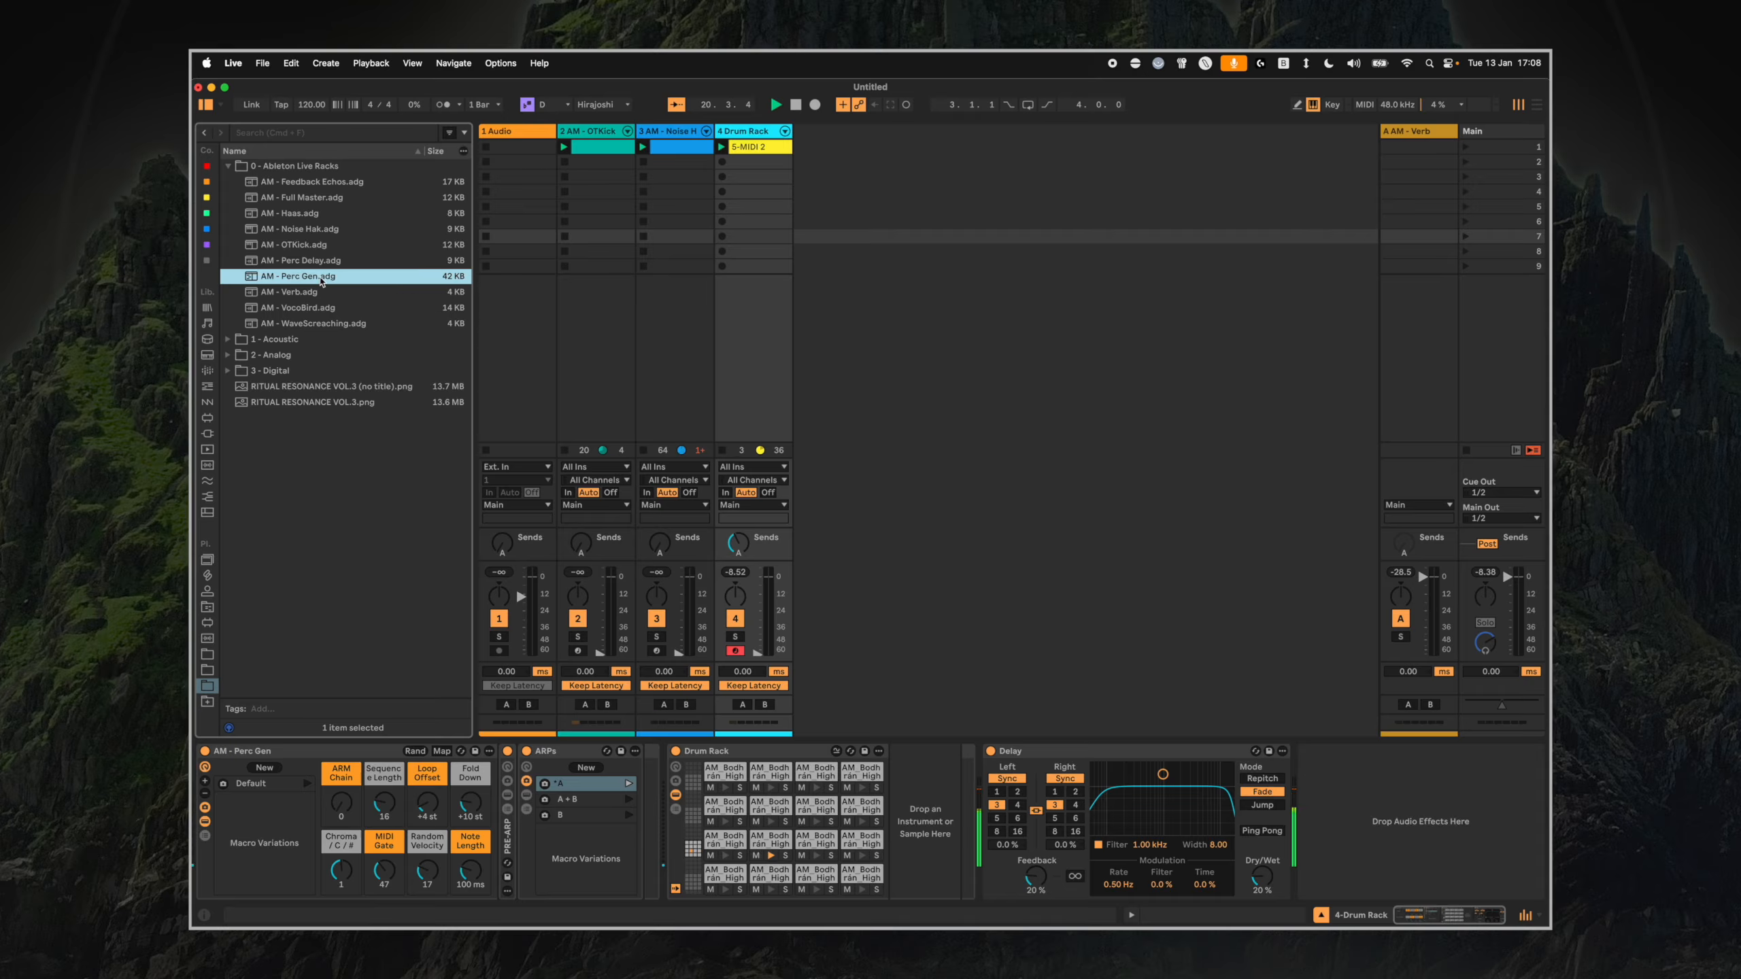
Load AM - Perc Delay.adg onto a new audio track fed by 4-Drum Rack at Post FX, with monitoring set to In.
{"action": "left_click_drag", "start_coordinate": [303, 264], "coordinate": [933, 237]}
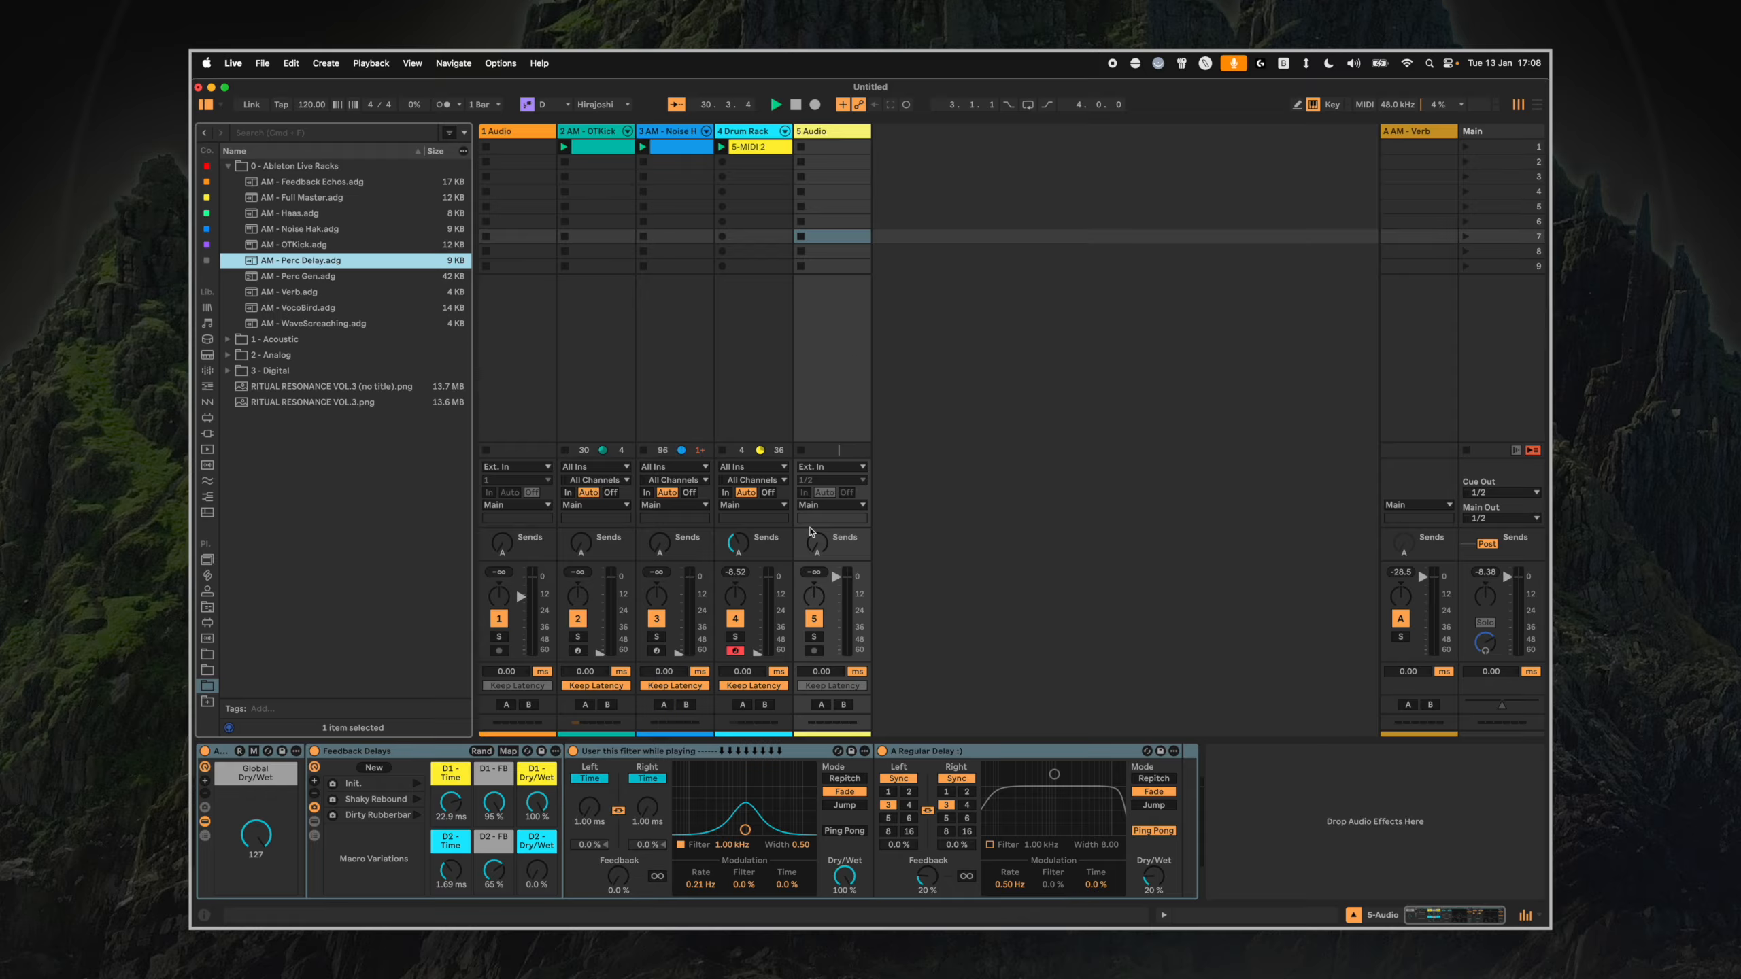
{"action": "left_click", "coordinate": [819, 466]}
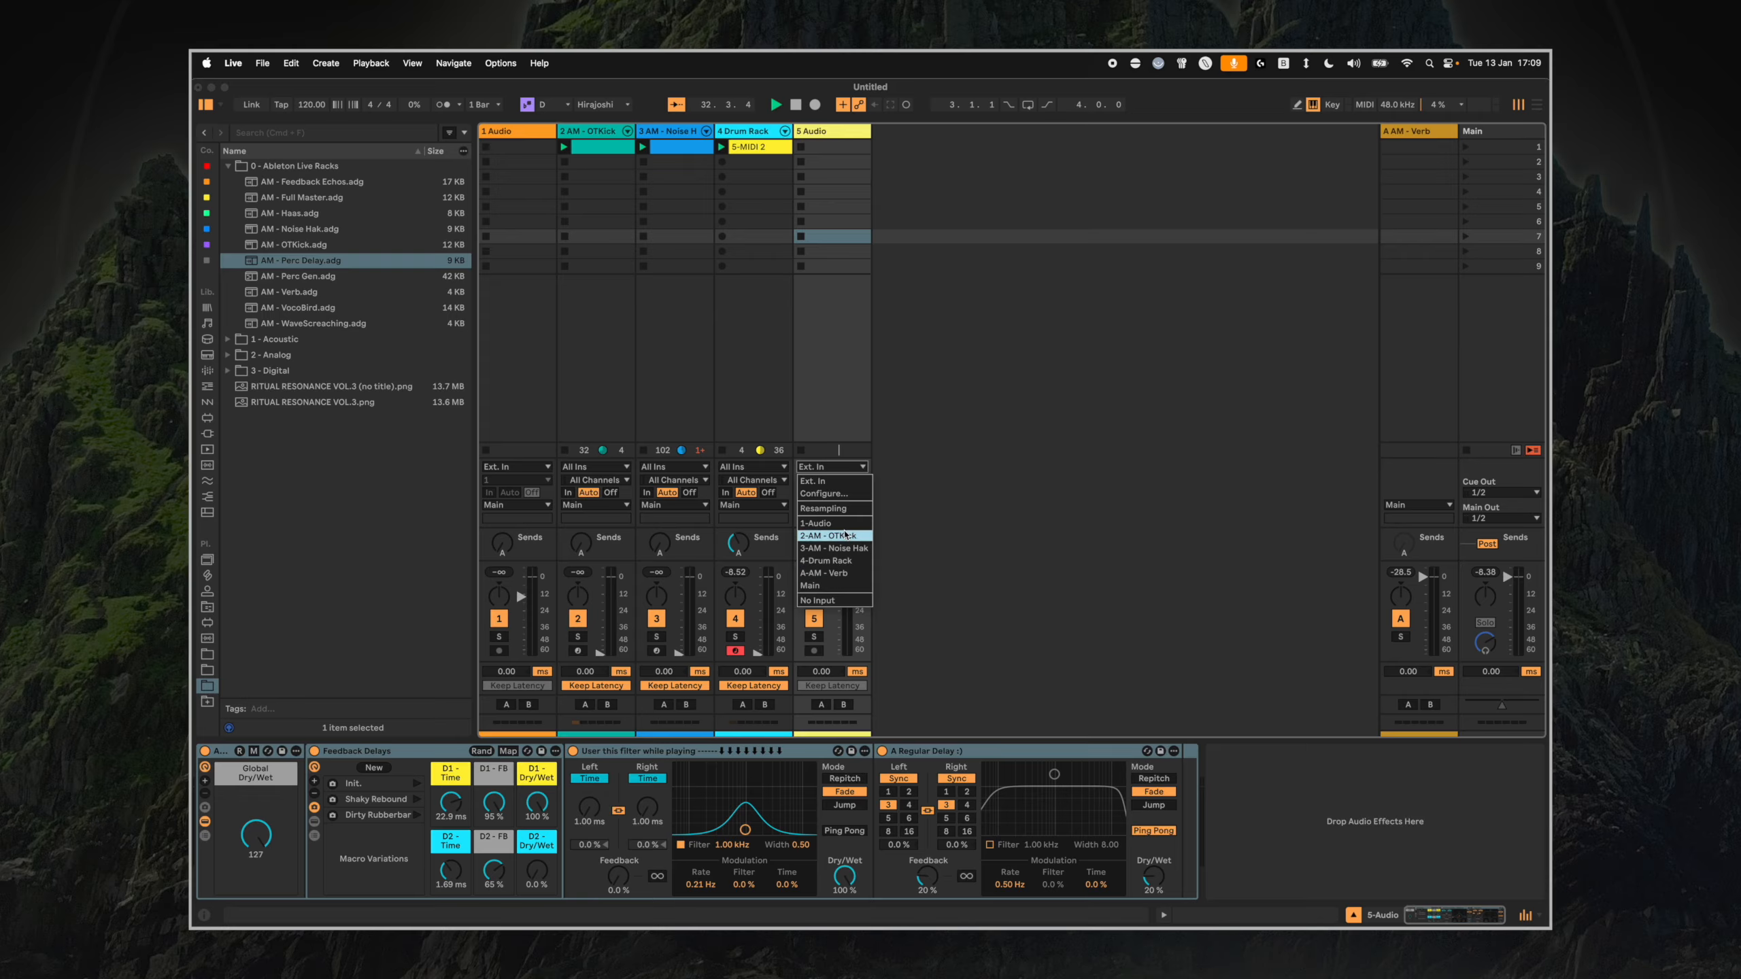
{"action": "left_click", "coordinate": [823, 567]}
{"action": "left_click", "coordinate": [826, 480]}
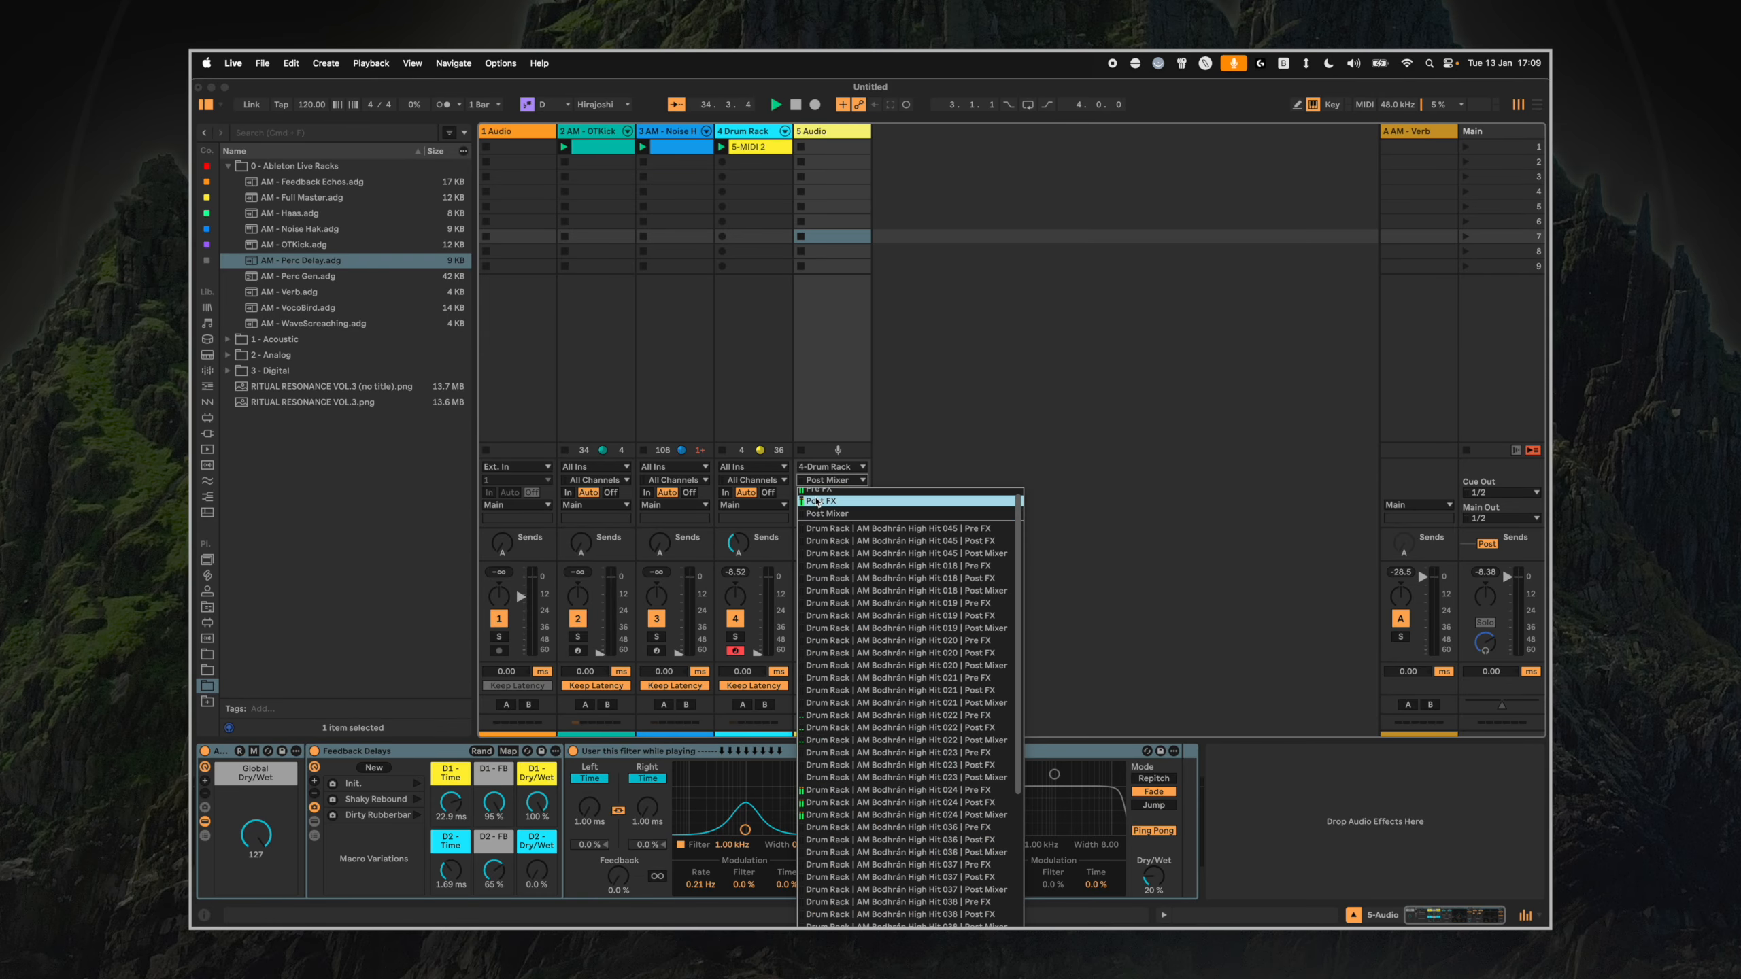
{"action": "left_click", "coordinate": [817, 502]}
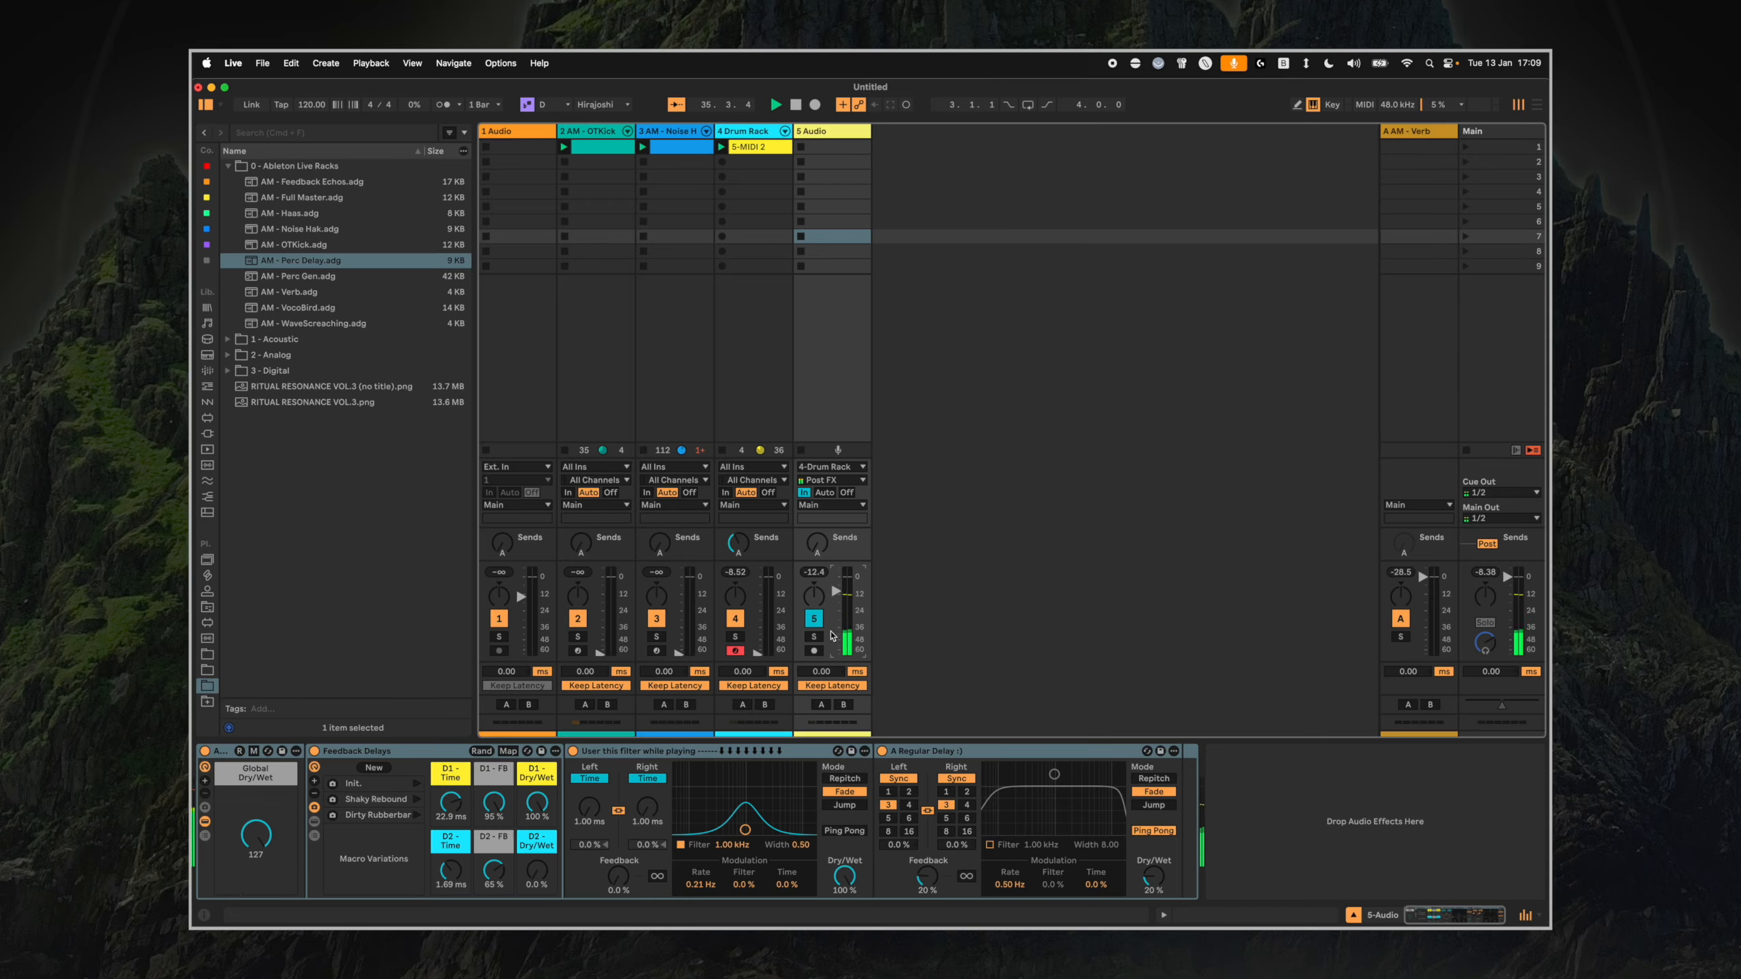
Set the Perc Delay track's volume to -11 dB, its reverb send to maximum and the rack's delay filter to 18.0 kHz.
{"action": "left_click_drag", "start_coordinate": [835, 586], "coordinate": [835, 608]}
{"action": "left_click_drag", "start_coordinate": [839, 615], "coordinate": [839, 655]}
{"action": "left_click_drag", "start_coordinate": [825, 539], "coordinate": [824, 453]}
{"action": "left_click_drag", "start_coordinate": [837, 653], "coordinate": [837, 593]}
{"action": "left_click_drag", "start_coordinate": [746, 830], "coordinate": [811, 830]}
{"action": "left_click_drag", "start_coordinate": [836, 599], "coordinate": [836, 599]}
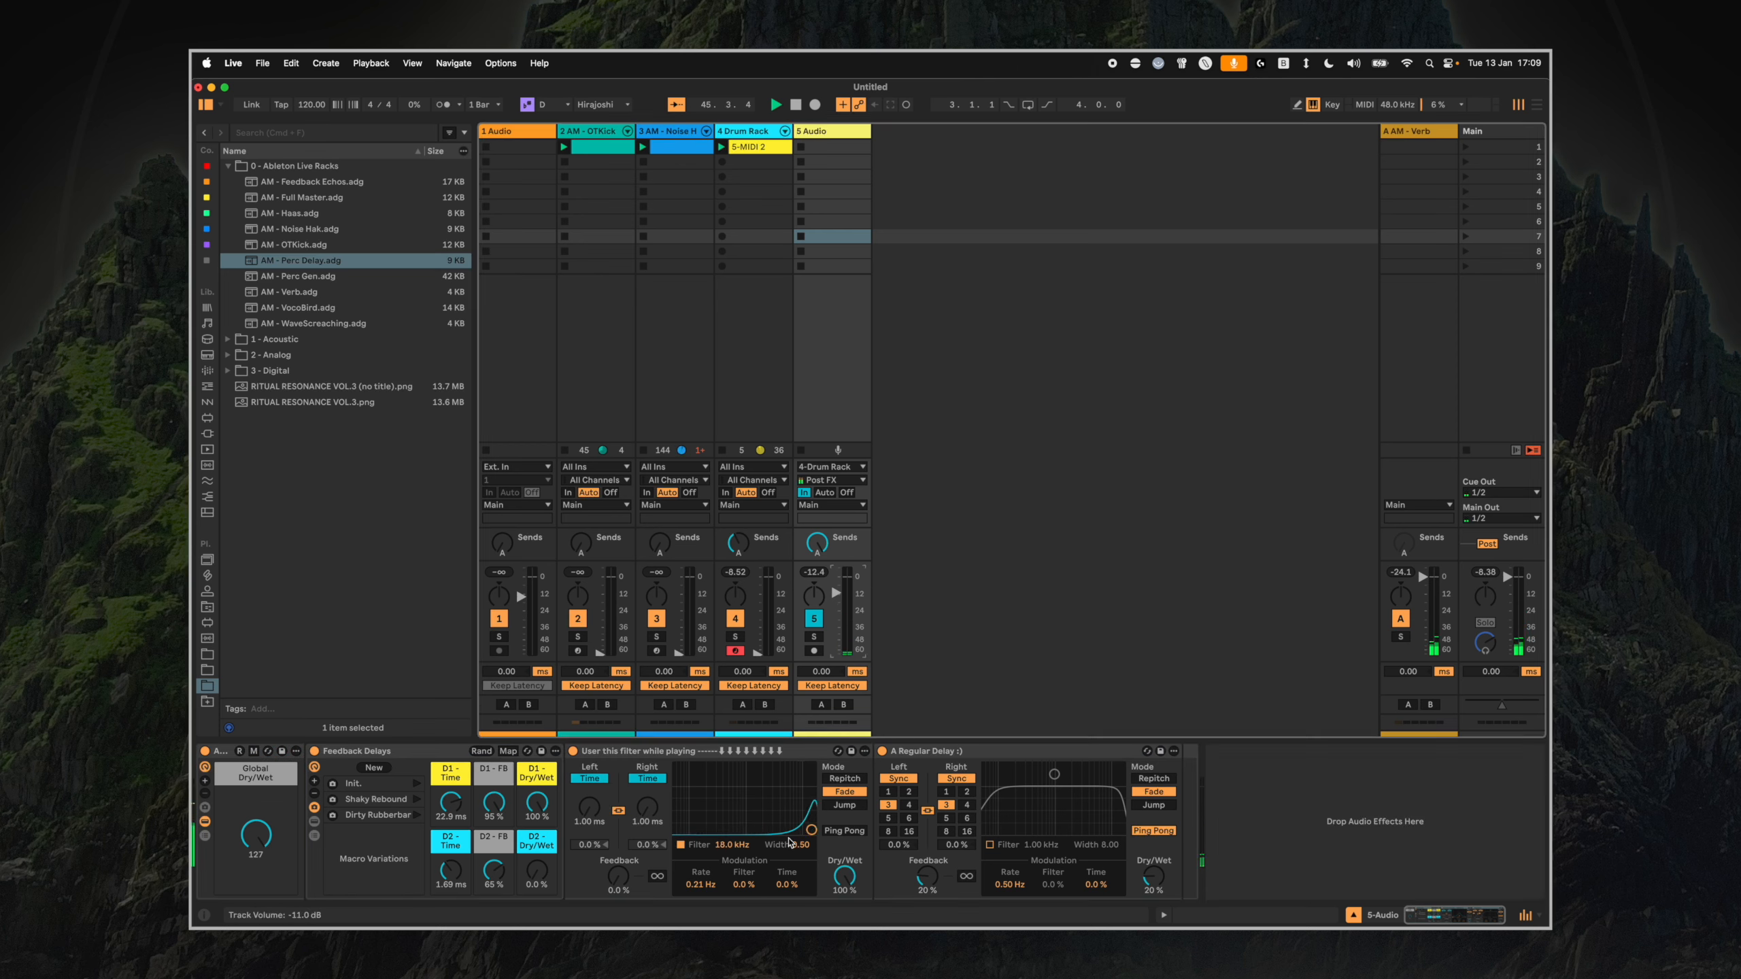
Mute the Perc Delay track and go through the rack's Global Dry/Wet, Feedback Delays and filter devices, leaving the filter at 18.0 kHz.
{"action": "left_click", "coordinate": [814, 619]}
{"action": "mouse_move", "coordinate": [259, 826]}
{"action": "left_mouse_down"}
{"action": "mouse_move", "coordinate": [259, 916]}
{"action": "mouse_move", "coordinate": [260, 818]}
{"action": "left_mouse_up"}
{"action": "left_click", "coordinate": [353, 752]}
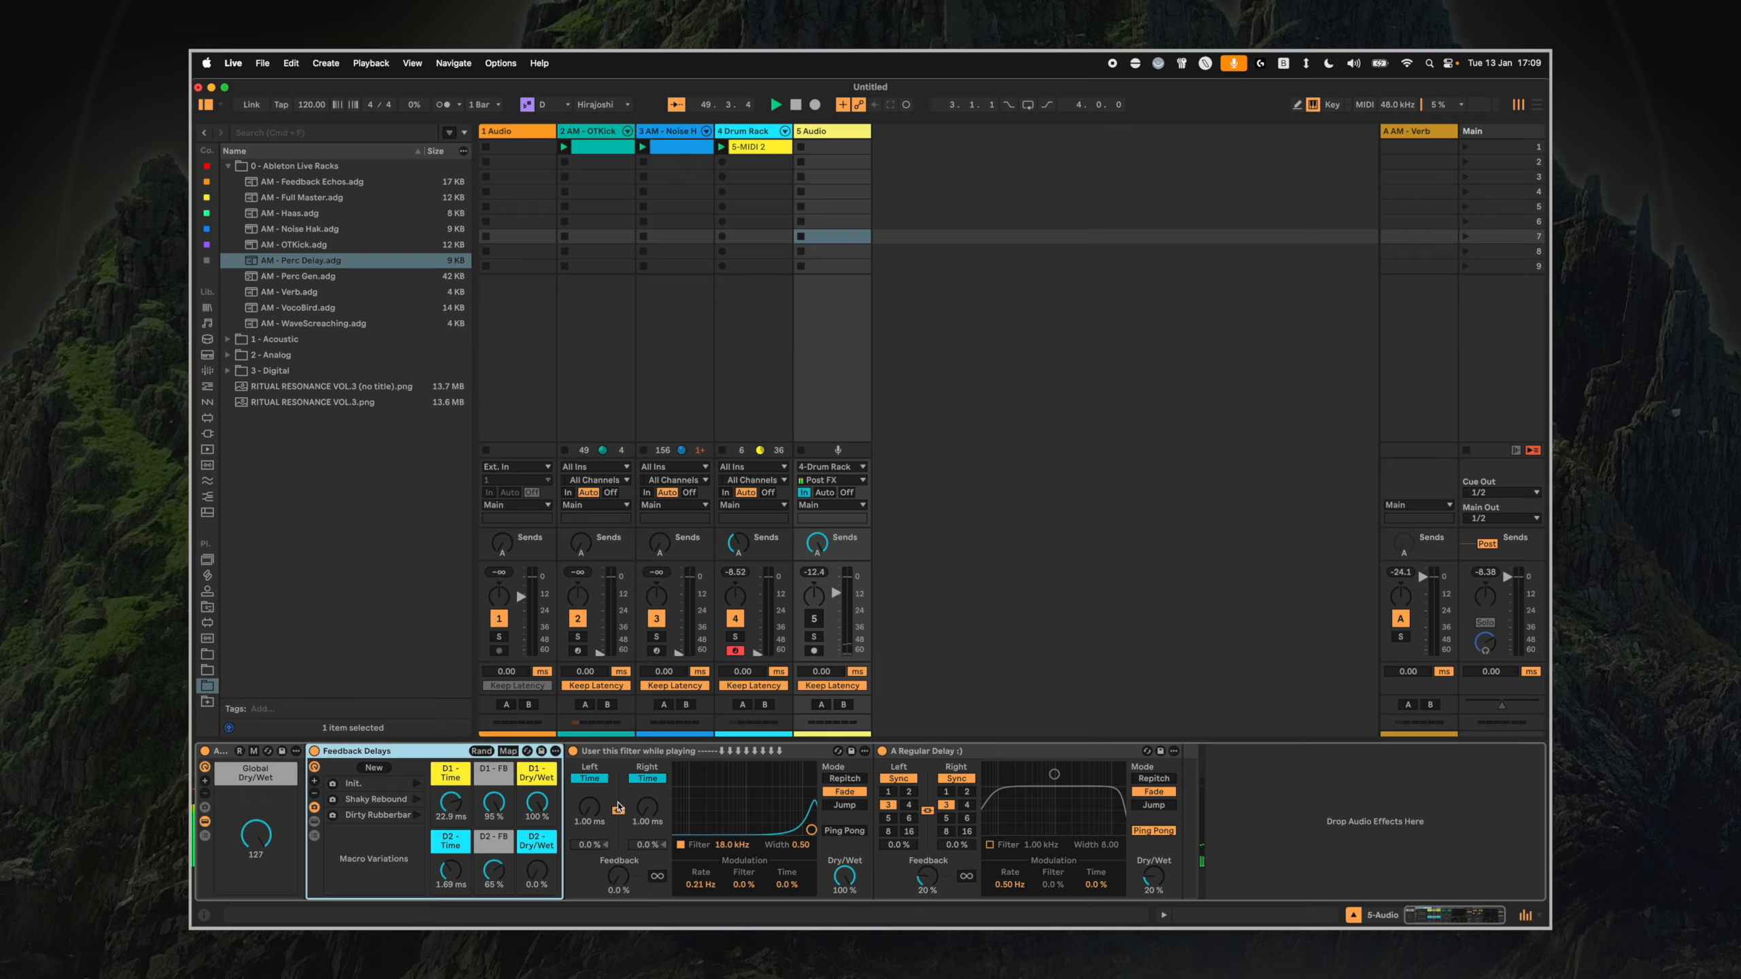
{"action": "left_click", "coordinate": [674, 779]}
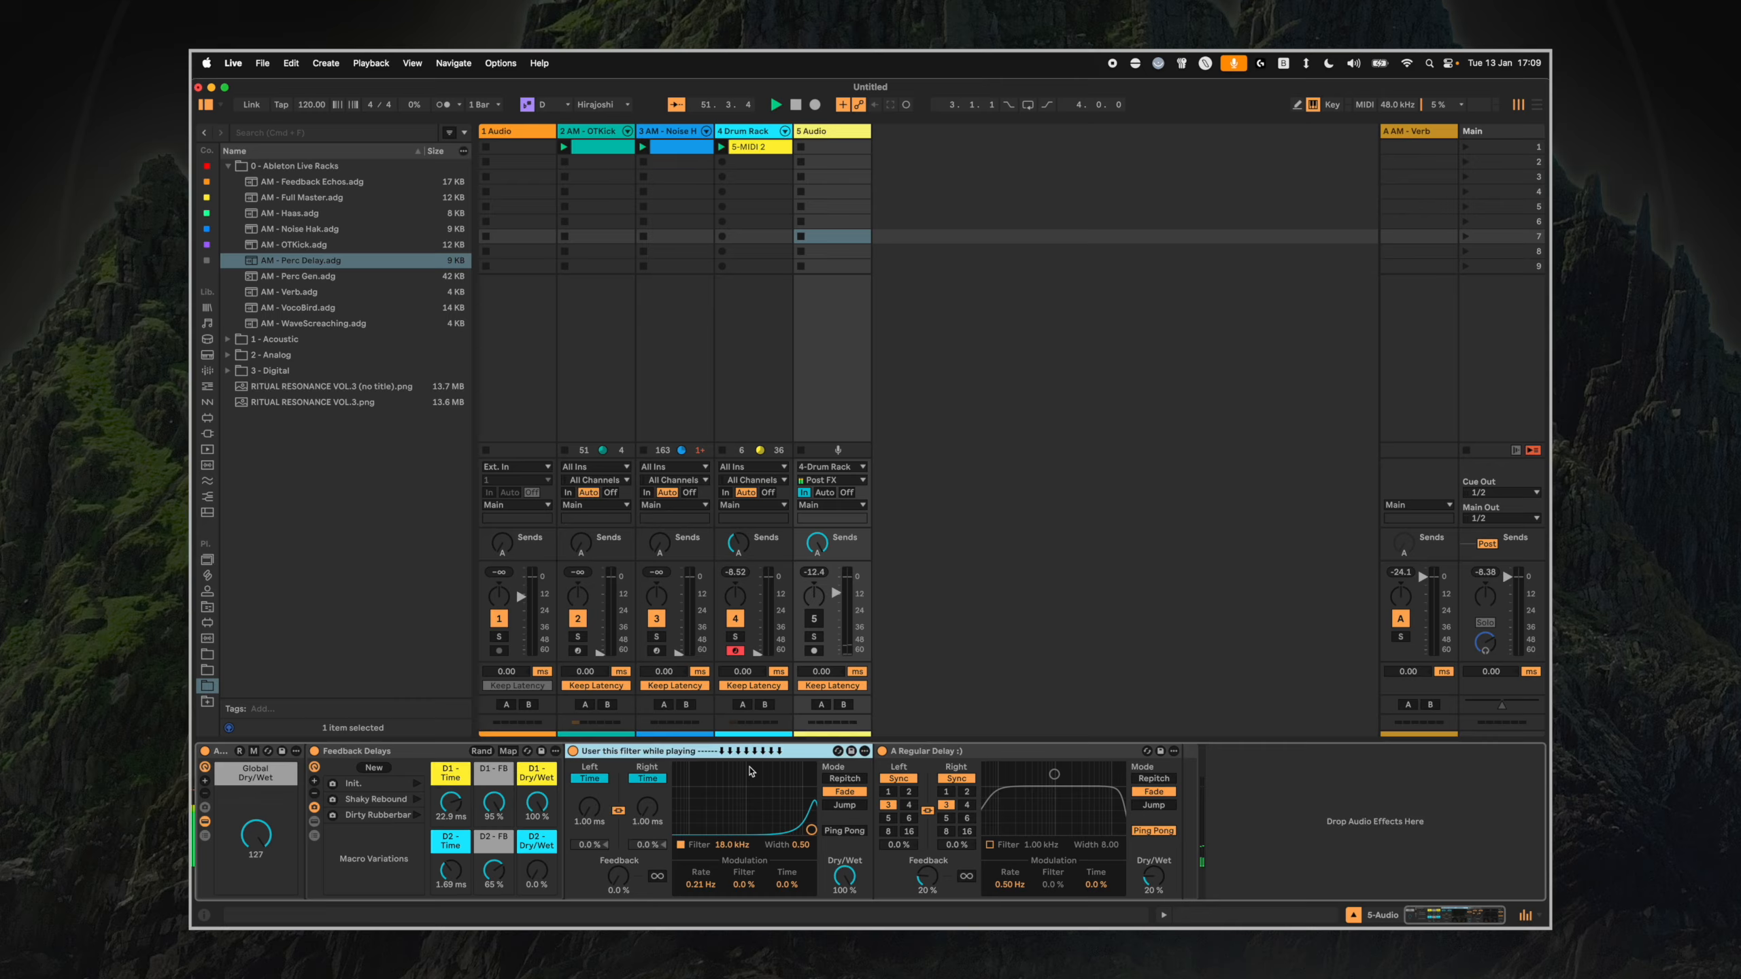
{"action": "mouse_move", "coordinate": [782, 830]}
{"action": "left_mouse_down"}
{"action": "mouse_move", "coordinate": [692, 818]}
{"action": "mouse_move", "coordinate": [715, 792]}
{"action": "mouse_move", "coordinate": [747, 819]}
{"action": "mouse_move", "coordinate": [728, 831]}
{"action": "mouse_move", "coordinate": [697, 805]}
{"action": "mouse_move", "coordinate": [813, 831]}
{"action": "left_mouse_up"}
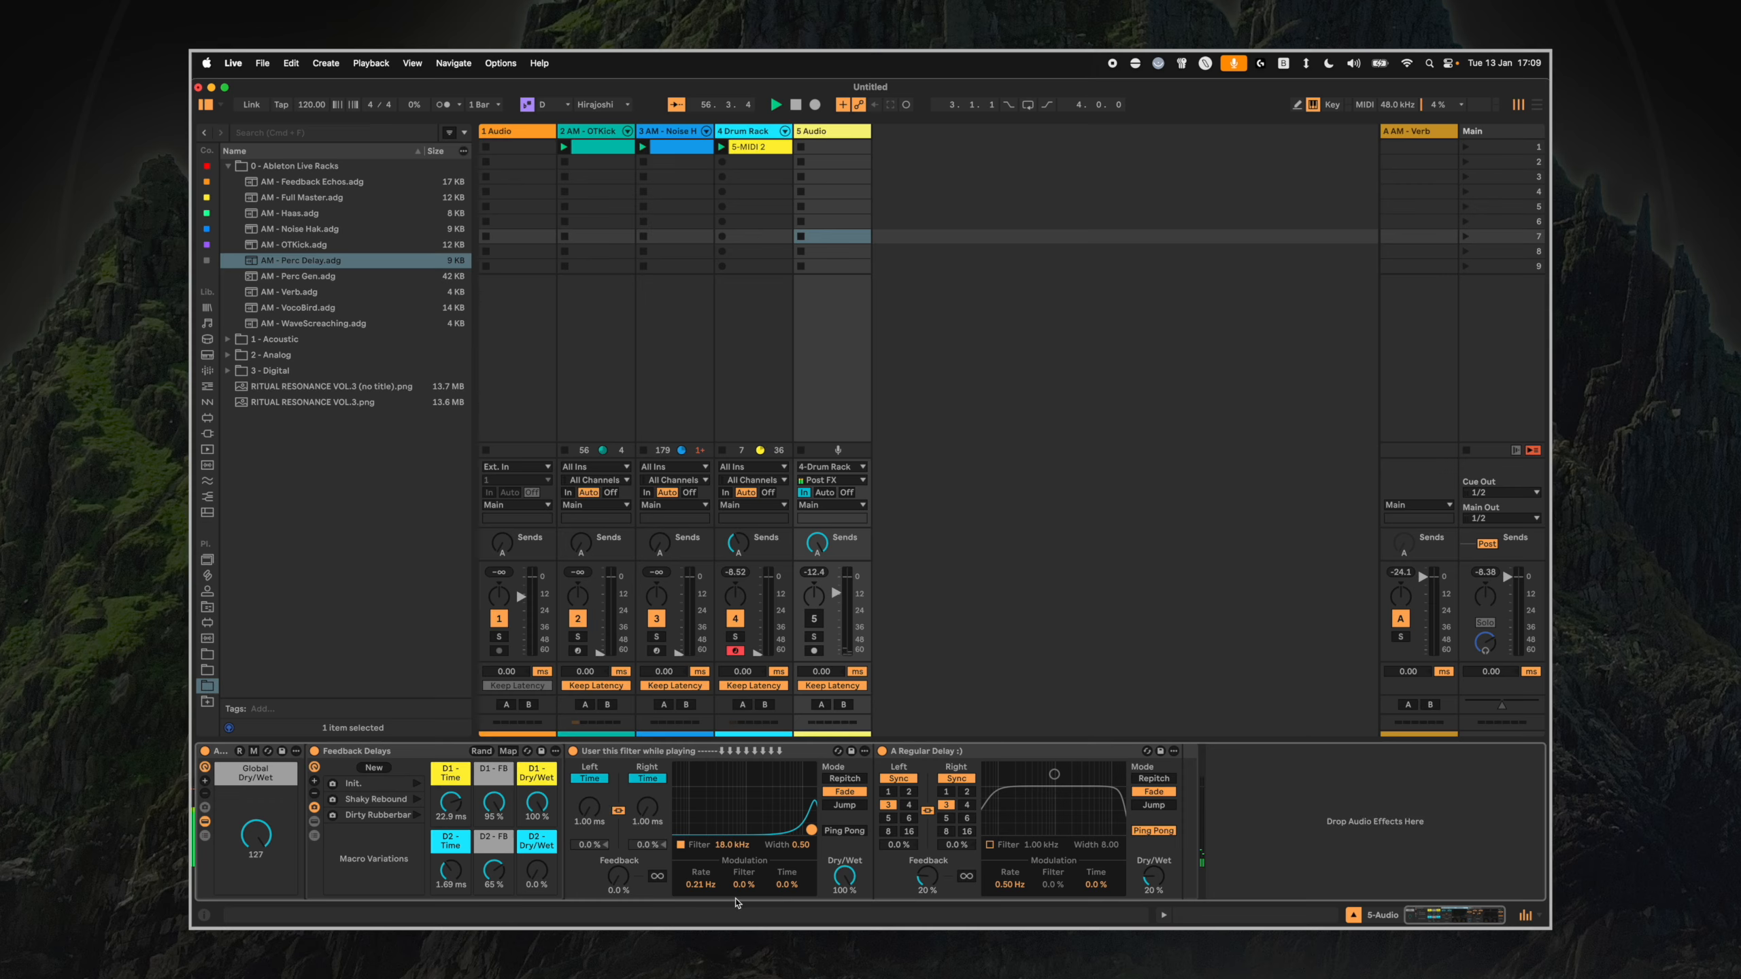
{"action": "mouse_move", "coordinate": [814, 831]}
{"action": "left_mouse_down"}
{"action": "mouse_move", "coordinate": [777, 828]}
{"action": "mouse_move", "coordinate": [812, 831]}
{"action": "left_mouse_up"}
Take the A Regular Delay device out of the Perc Delay rack and place it directly after the rack.
{"action": "left_click", "coordinate": [984, 761]}
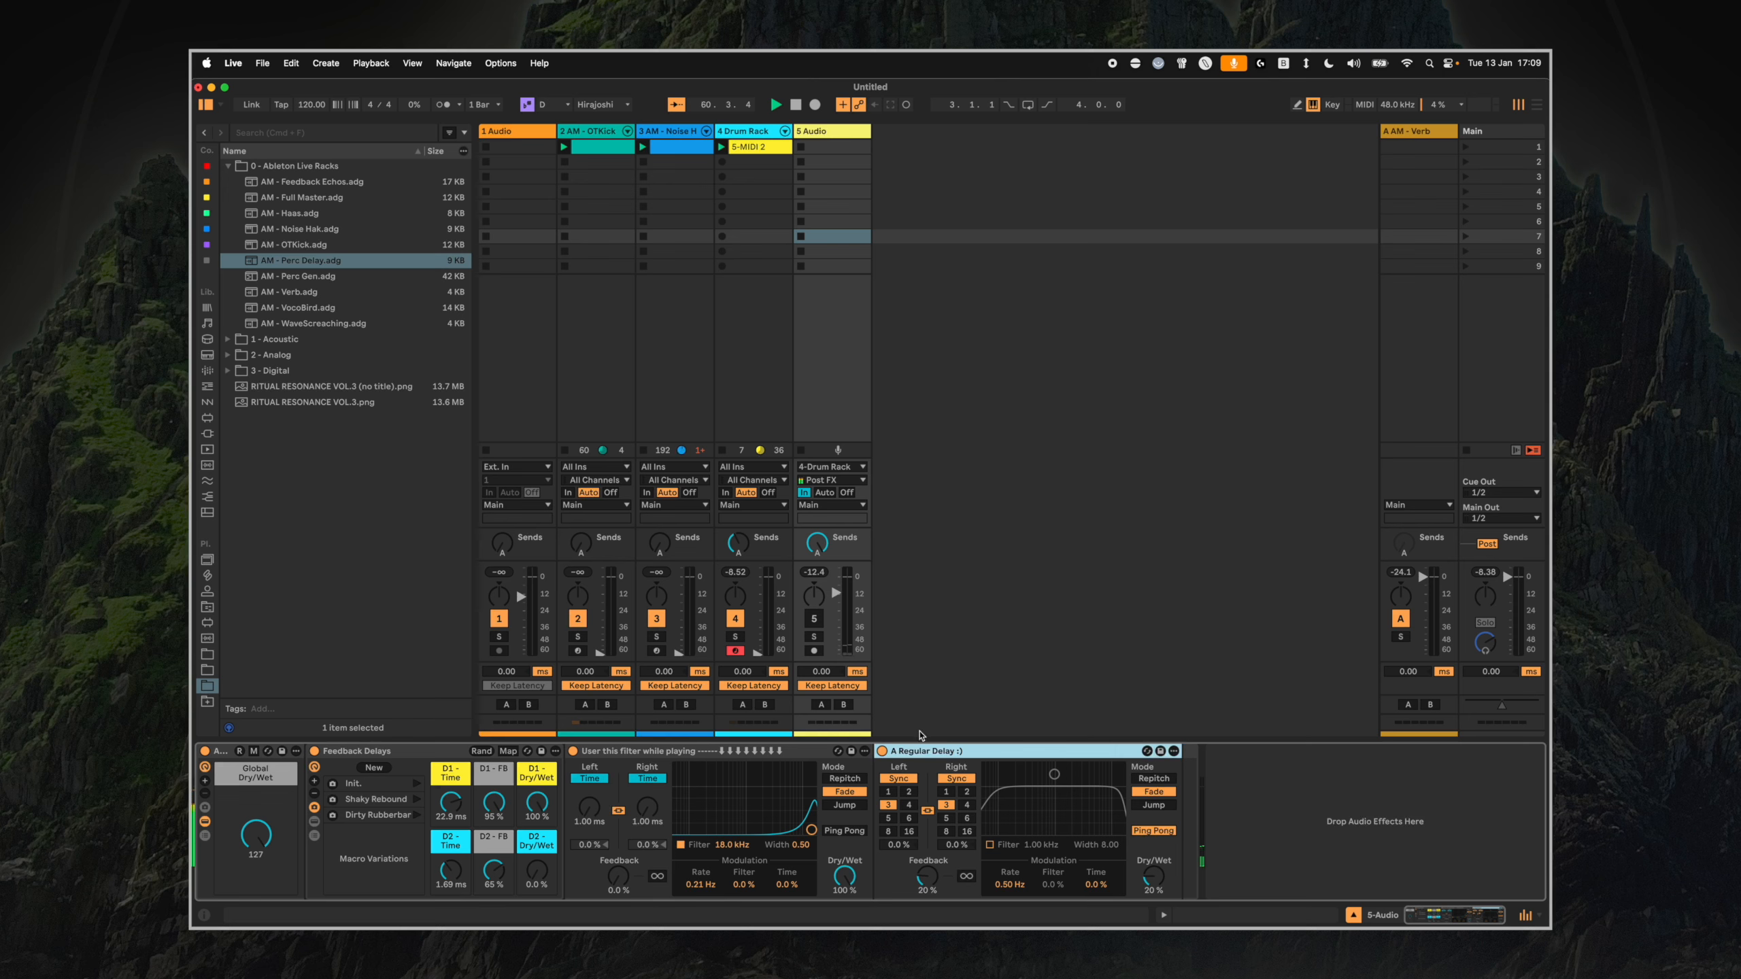
{"action": "key", "text": "Delete"}
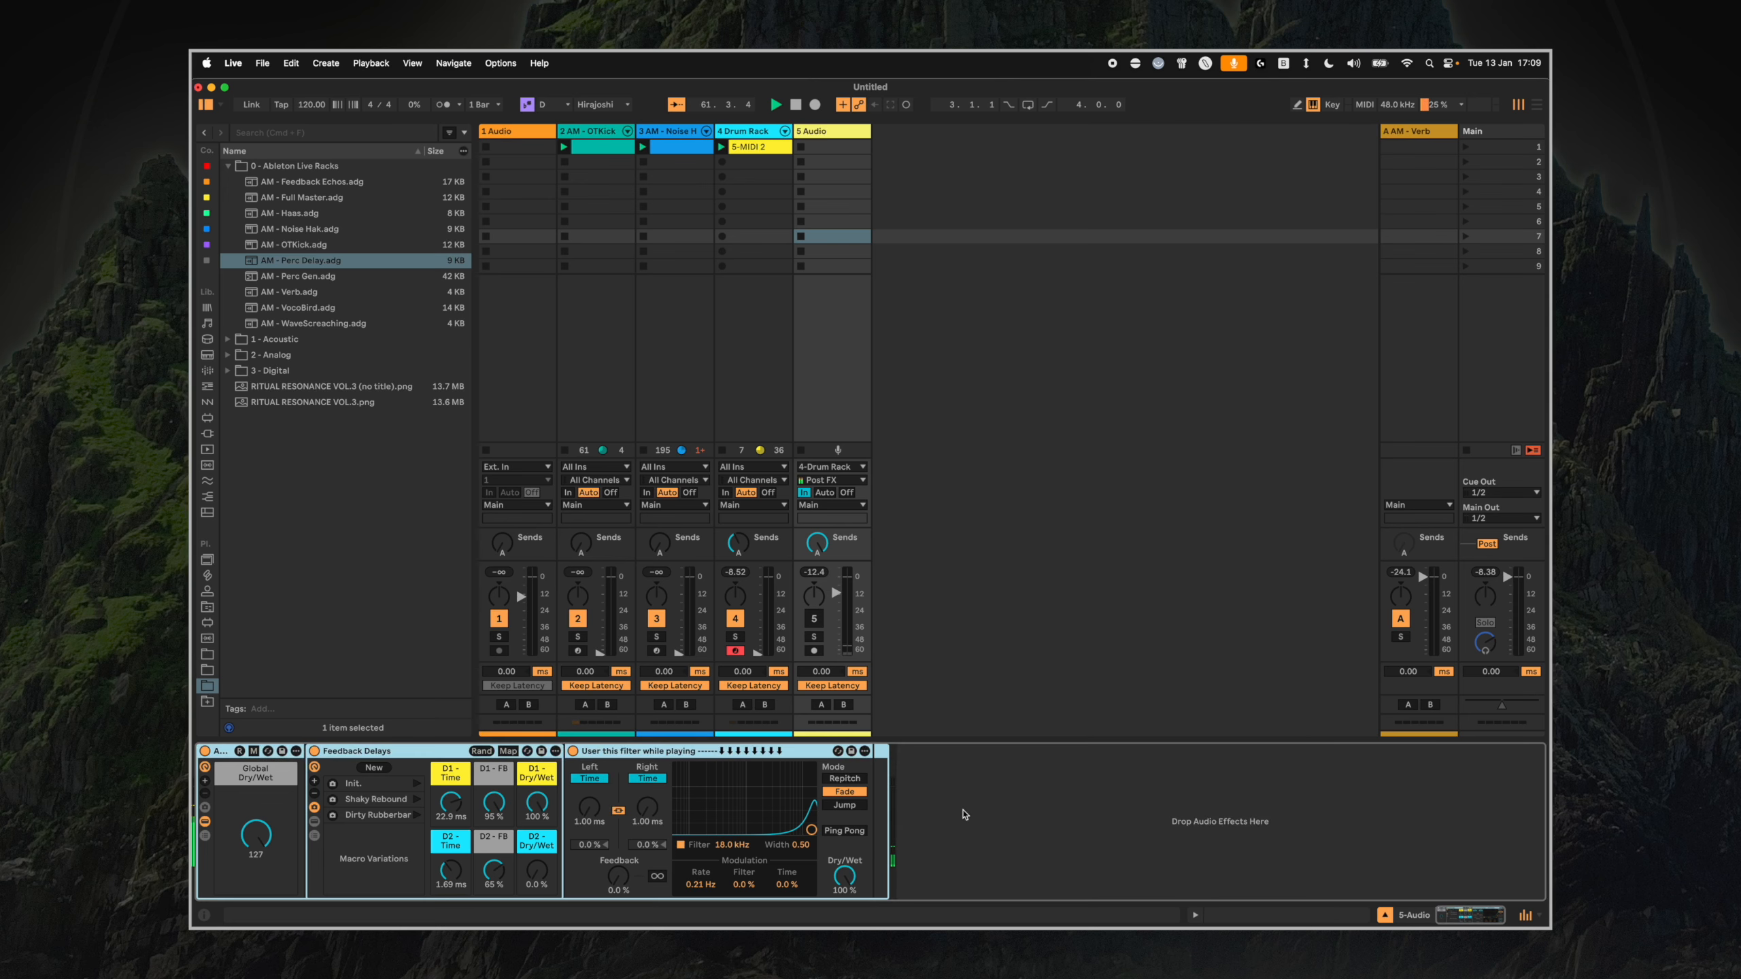
{"action": "left_click", "coordinate": [1028, 806]}
{"action": "key", "text": "super+z"}
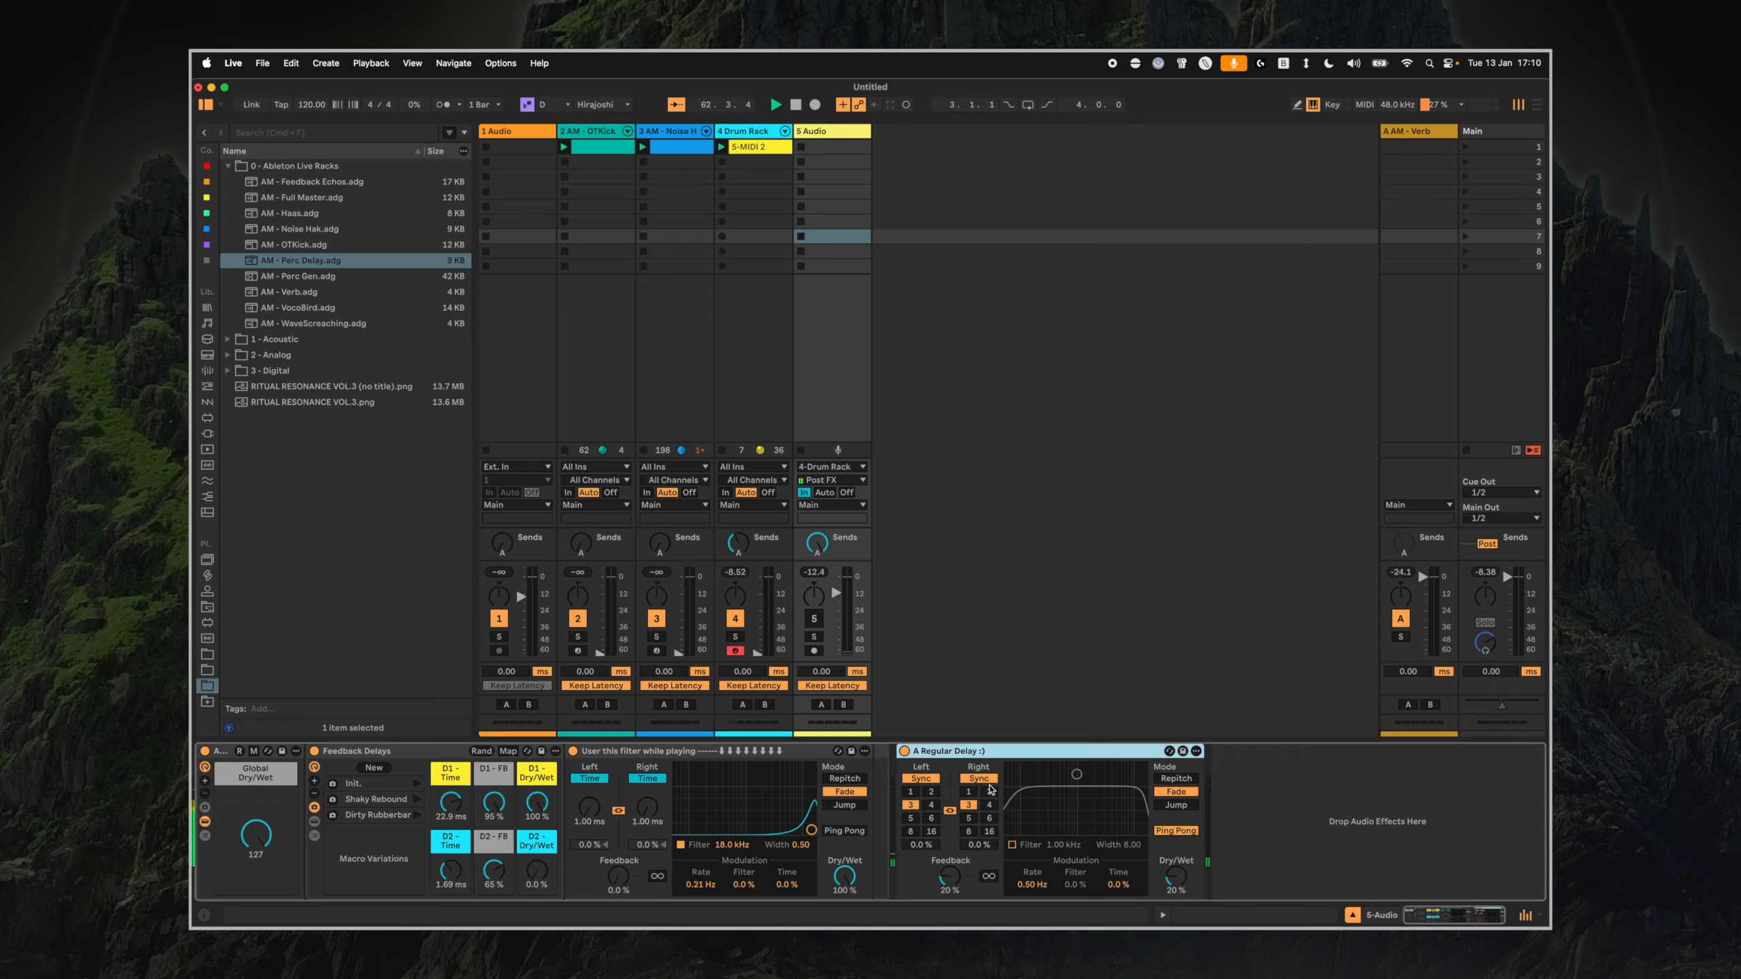
{"action": "left_click", "coordinate": [1014, 808]}
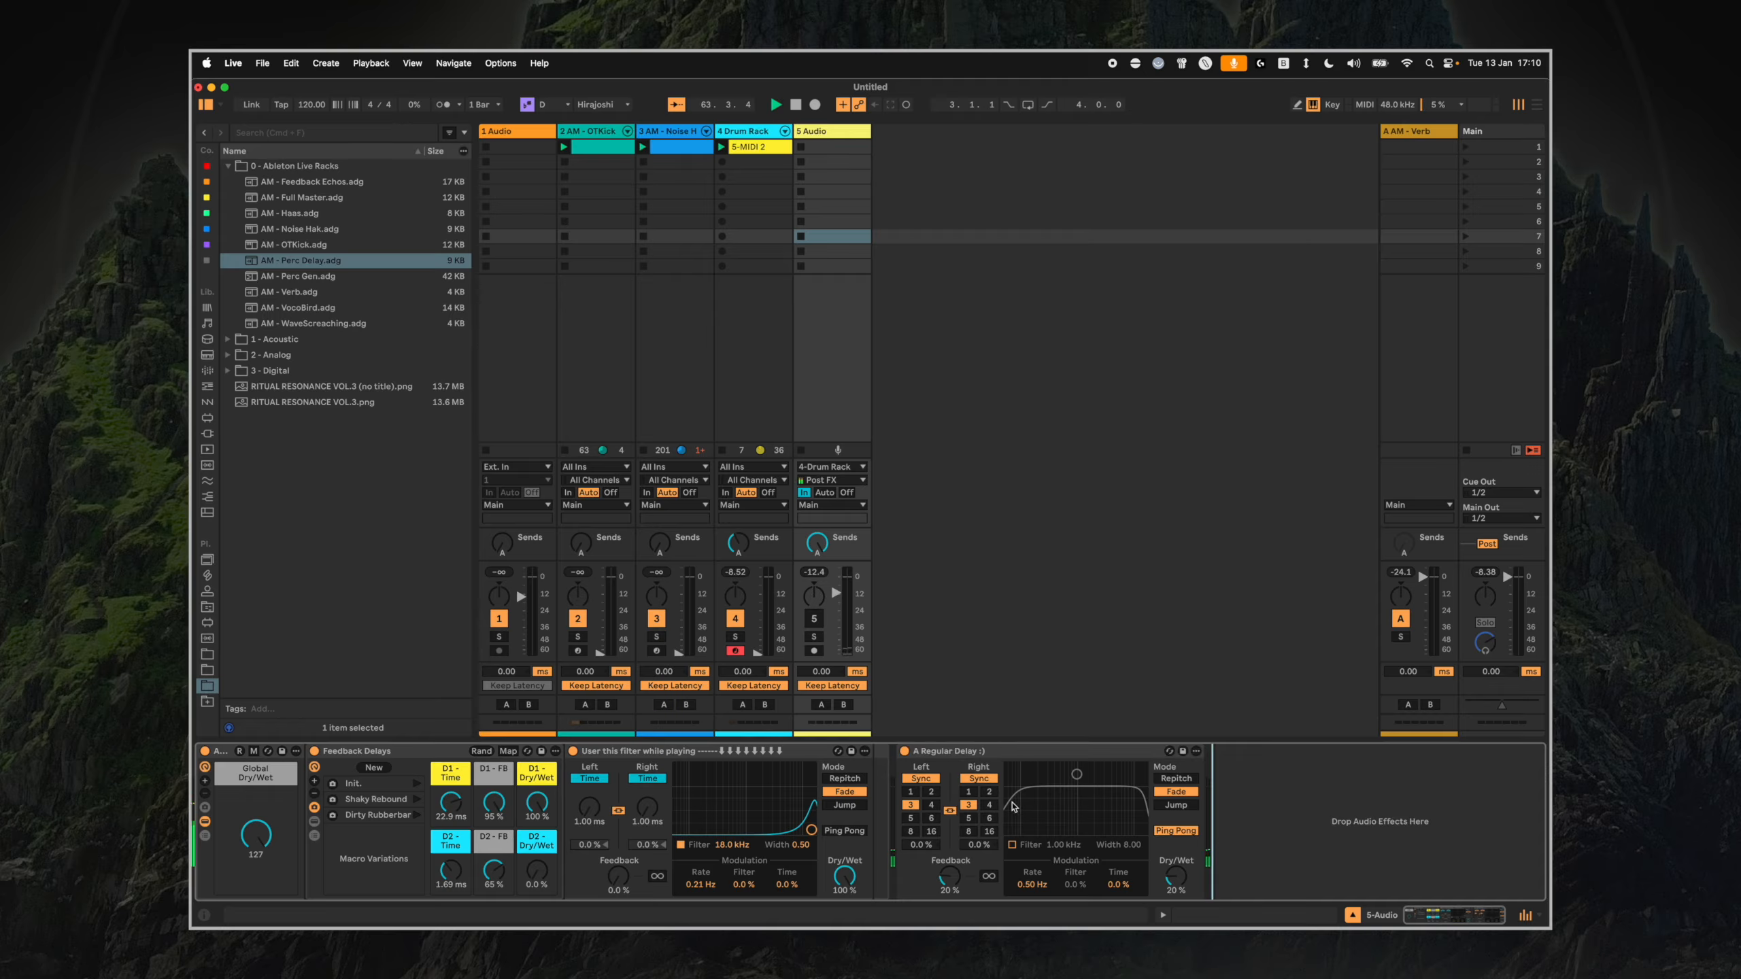
Examine the Feedback Delays rack's Dry and Wet chains and the two Delay devices inside the Wet chain.
{"action": "left_click_drag", "start_coordinate": [812, 830], "coordinate": [1066, 878]}
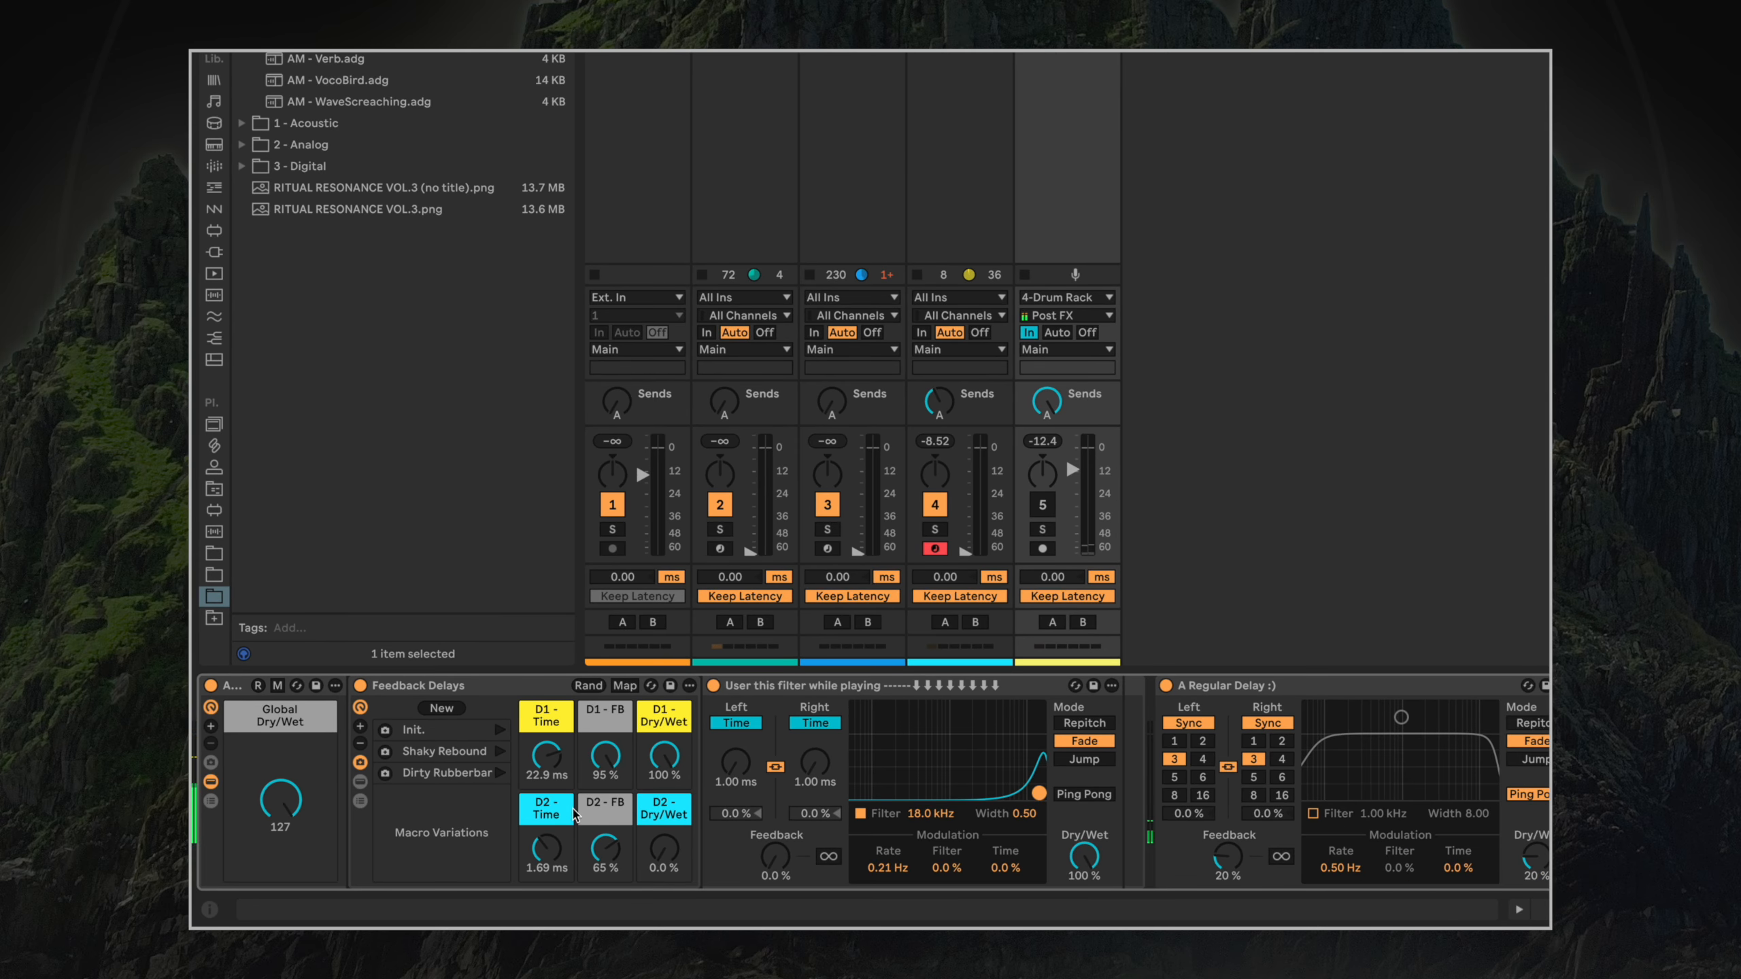
{"action": "left_click", "coordinate": [361, 782]}
{"action": "left_click", "coordinate": [746, 763]}
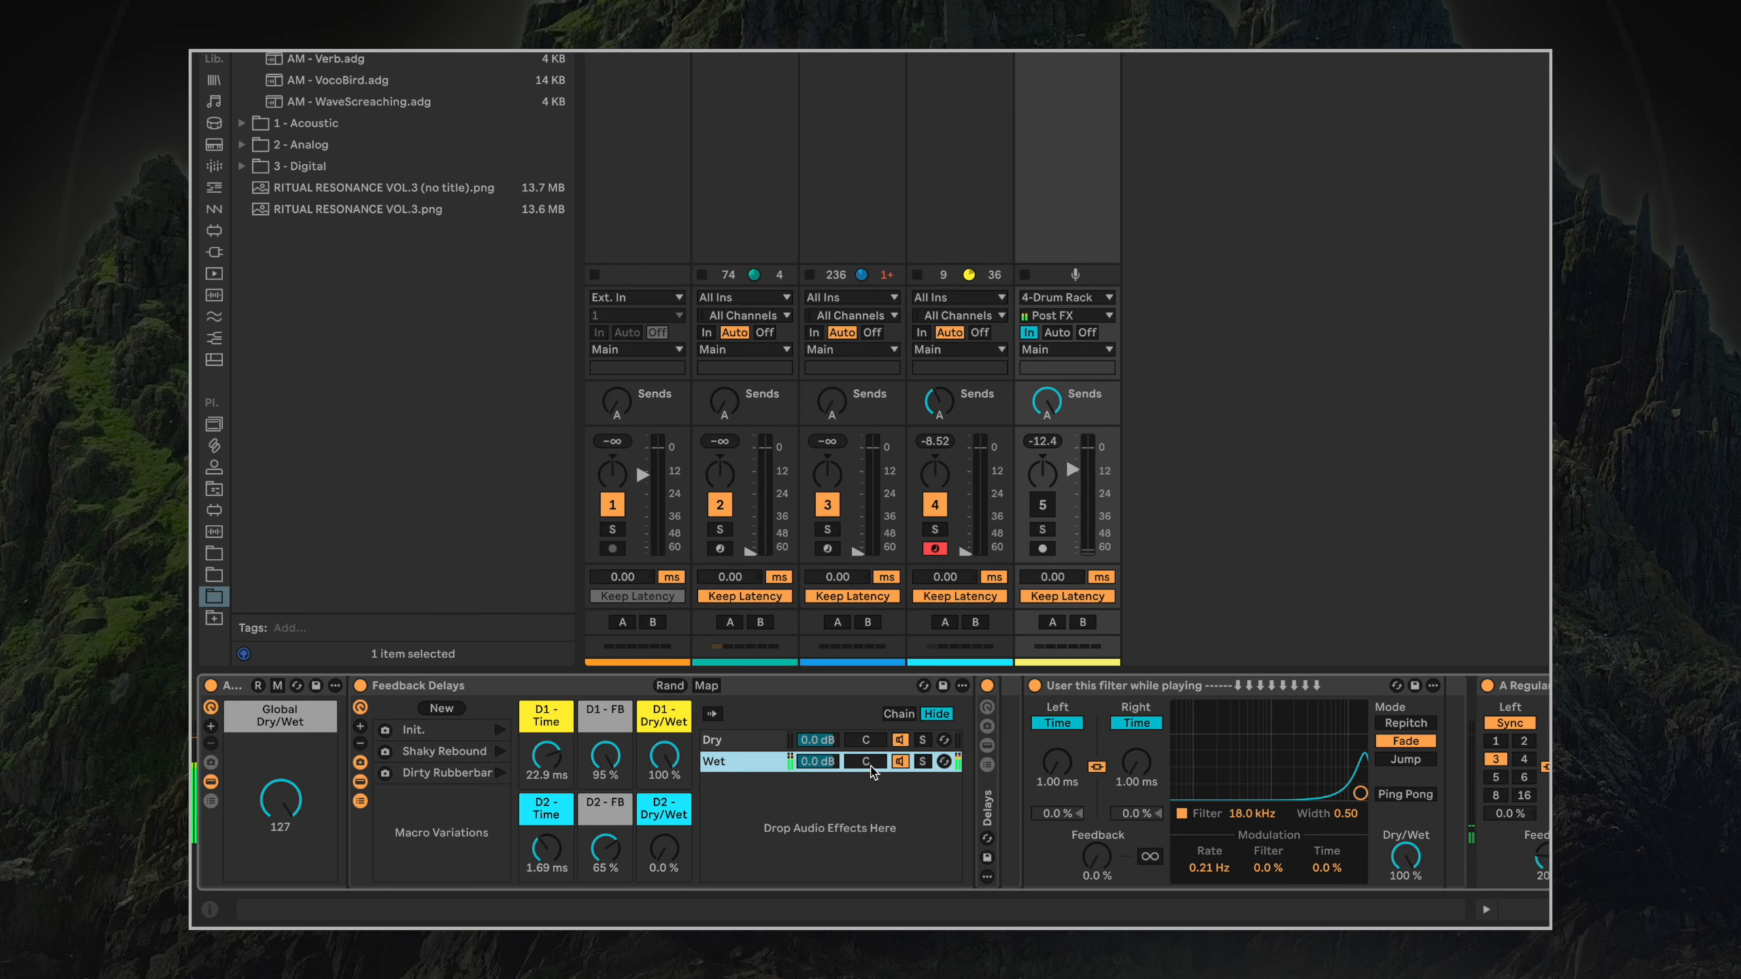
{"action": "left_click", "coordinate": [987, 745]}
{"action": "left_click", "coordinate": [987, 746]}
{"action": "left_click", "coordinate": [988, 746]}
{"action": "left_click", "coordinate": [986, 746]}
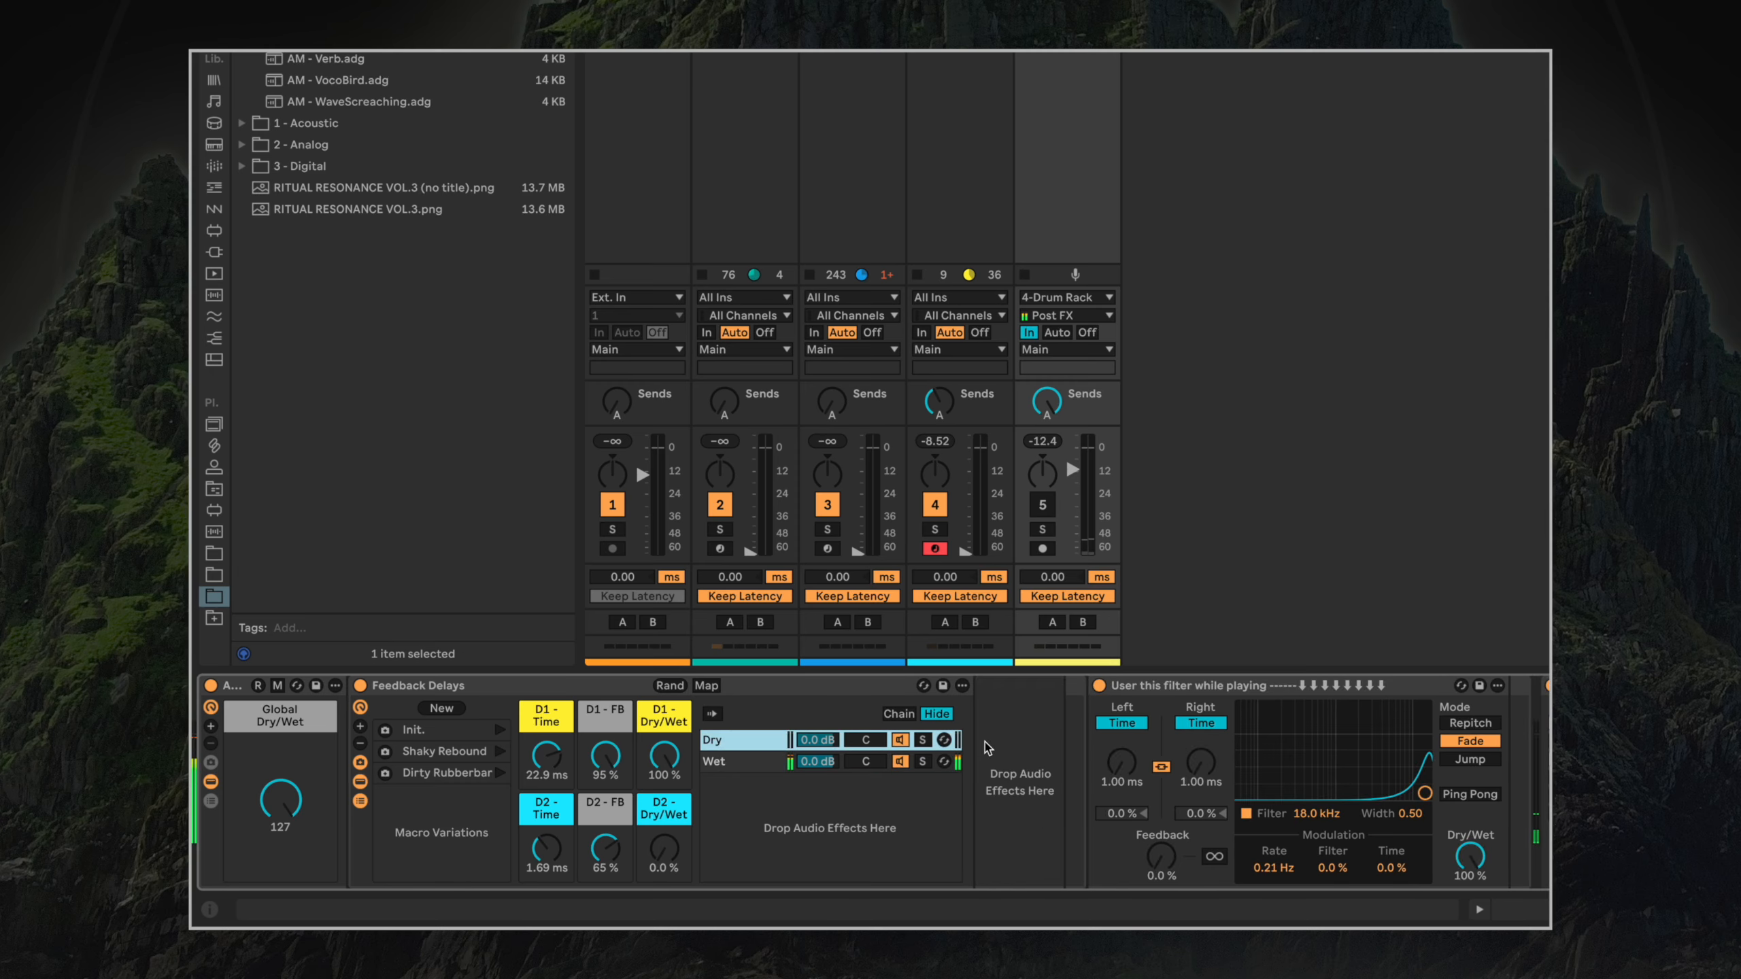
{"action": "left_click", "coordinate": [987, 746]}
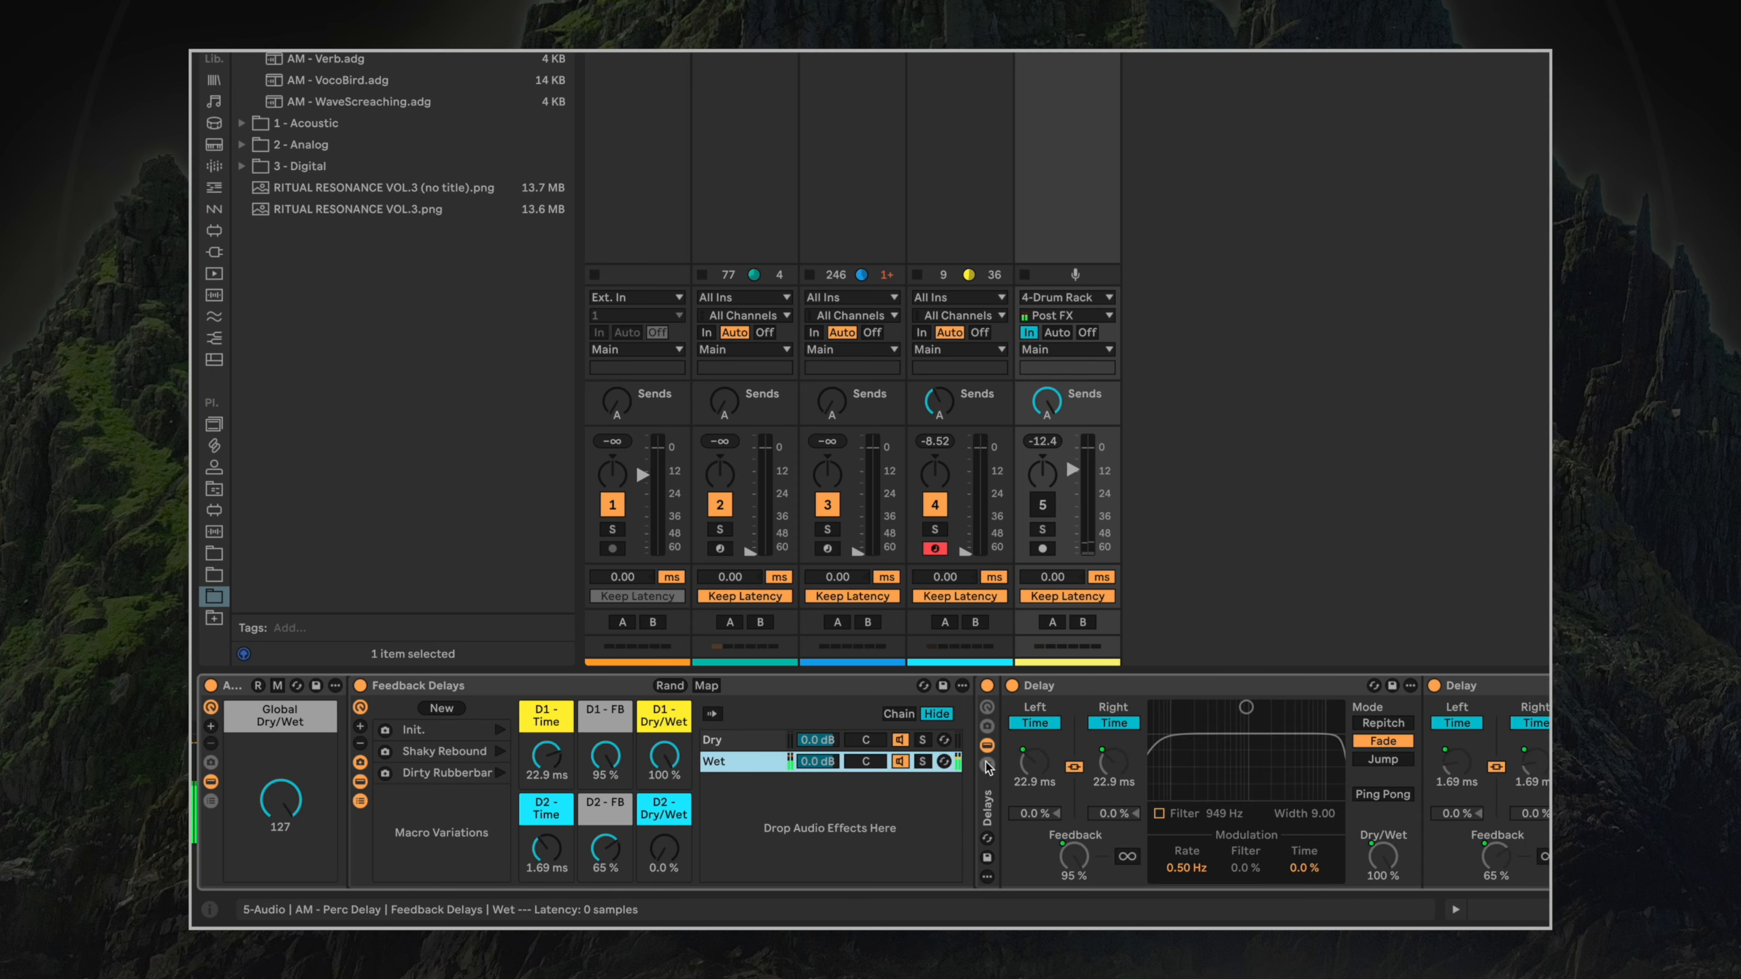
{"action": "scroll", "coordinate": [993, 762], "scroll_direction": "right", "scroll_amount": 5}
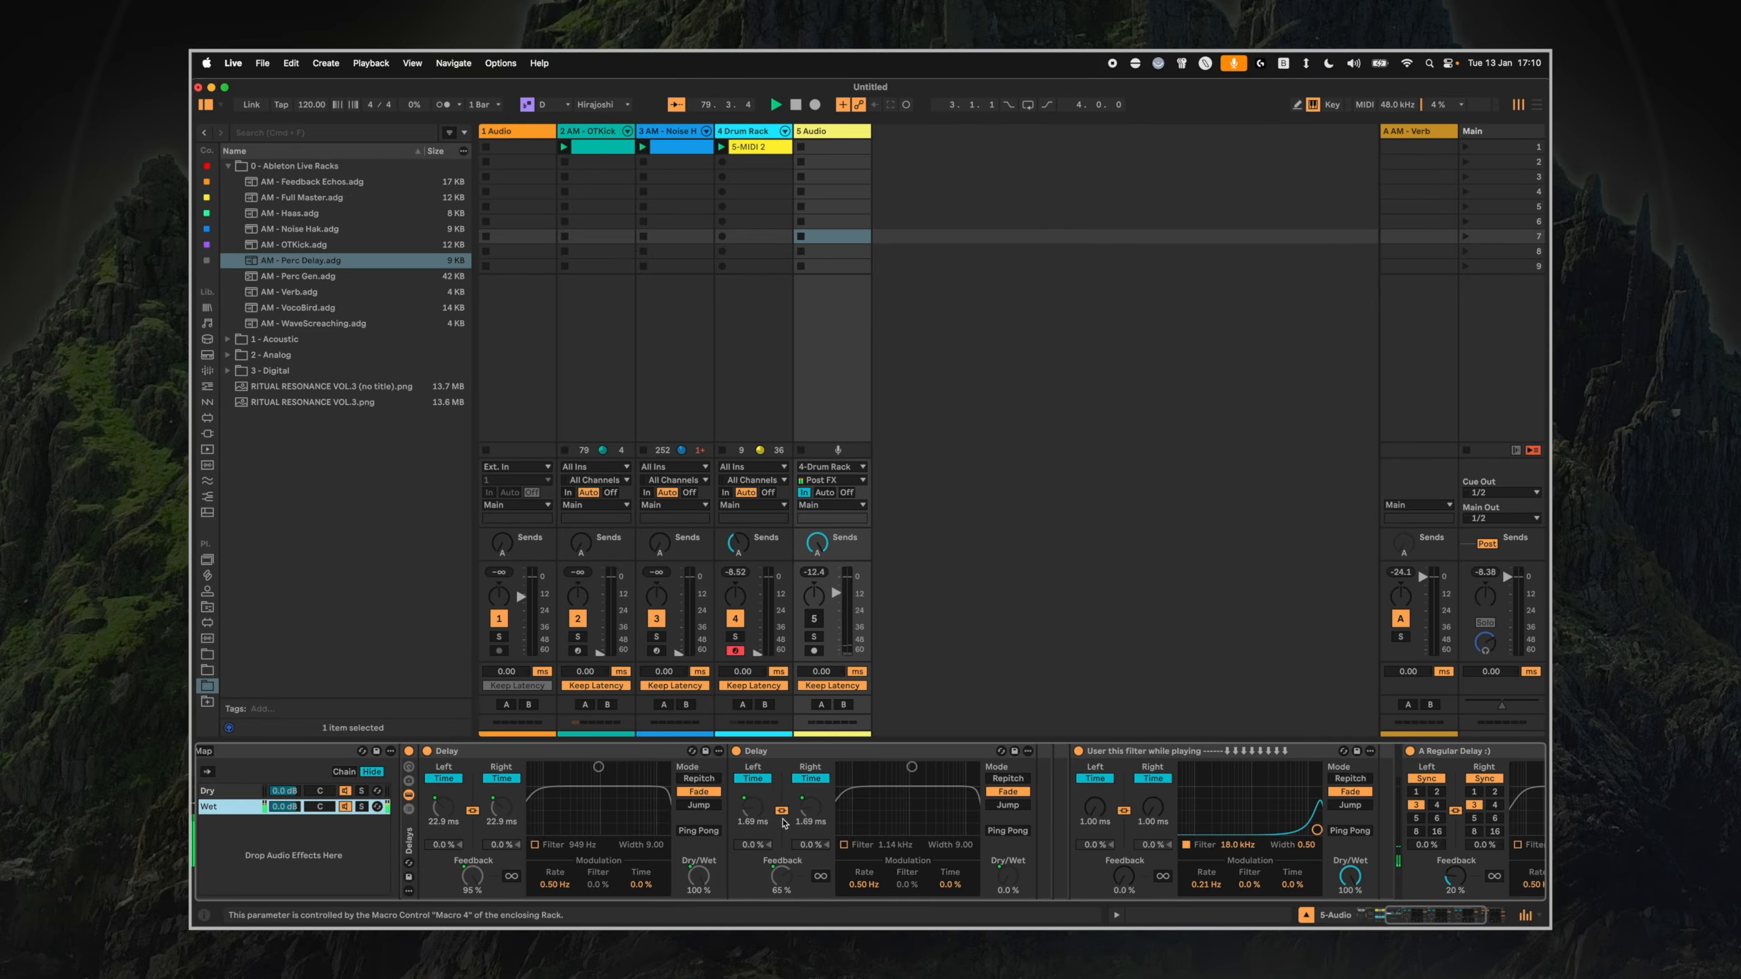
{"action": "scroll", "coordinate": [280, 807], "scroll_direction": "left", "scroll_amount": 3}
{"action": "scroll", "coordinate": [363, 814], "scroll_direction": "left", "scroll_amount": 1}
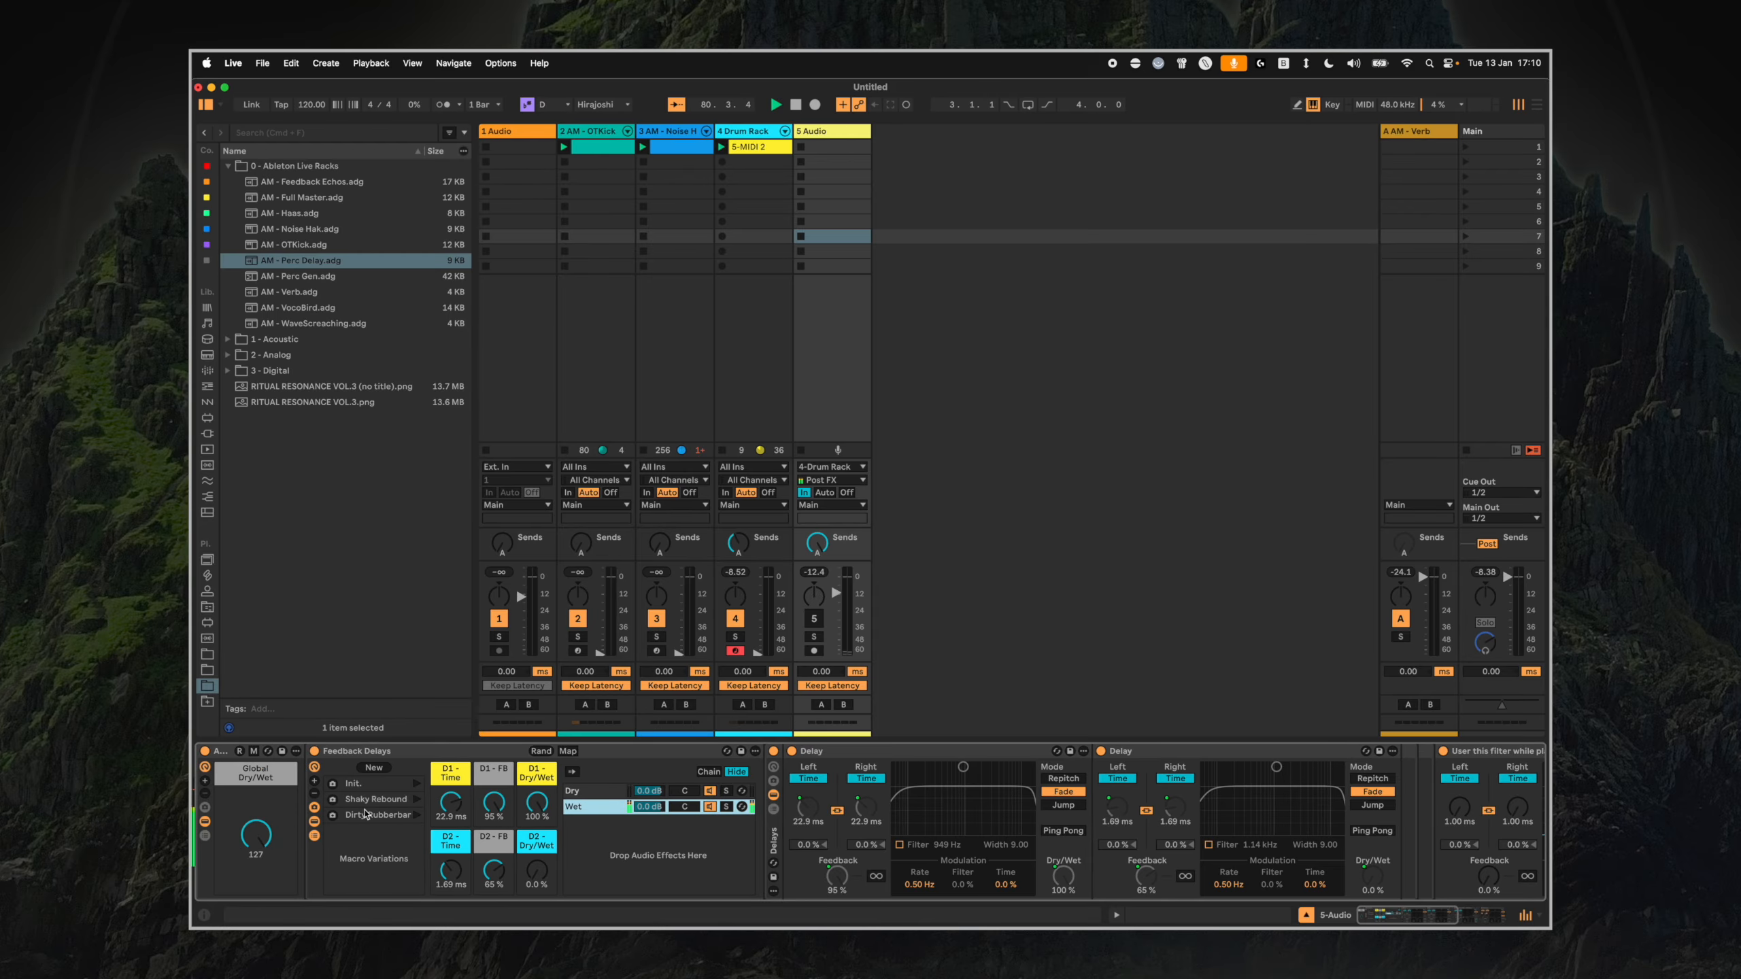
{"action": "left_click", "coordinate": [773, 795]}
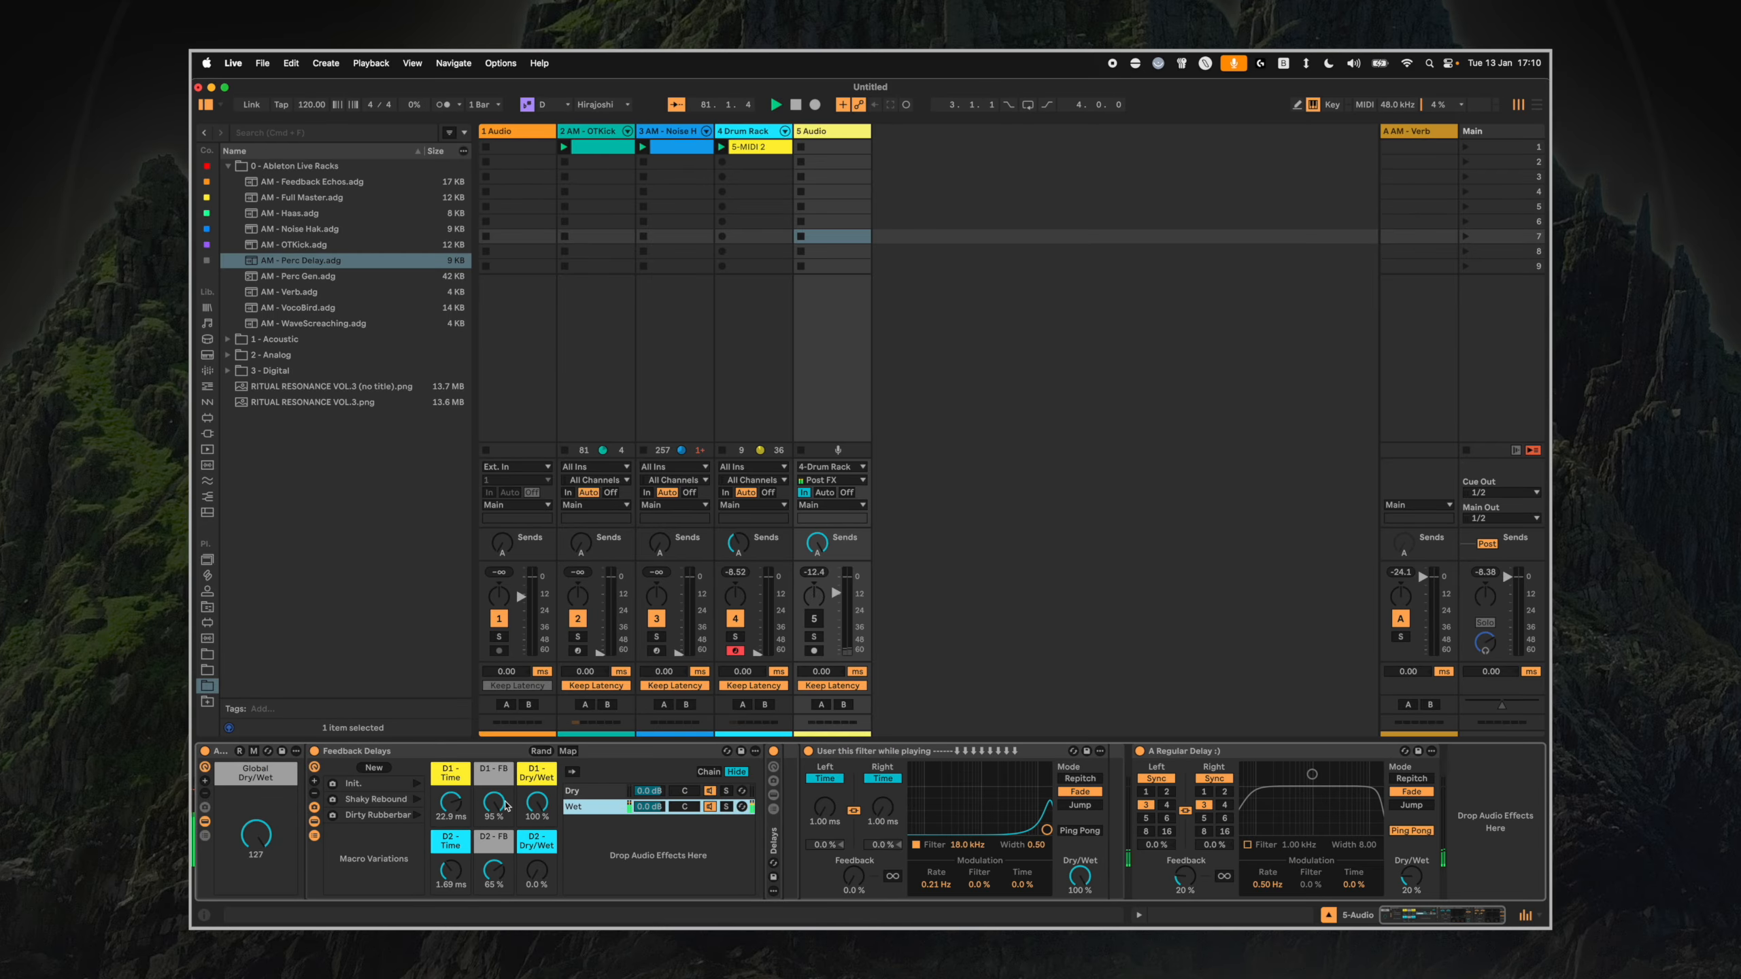
{"action": "left_click", "coordinate": [314, 822]}
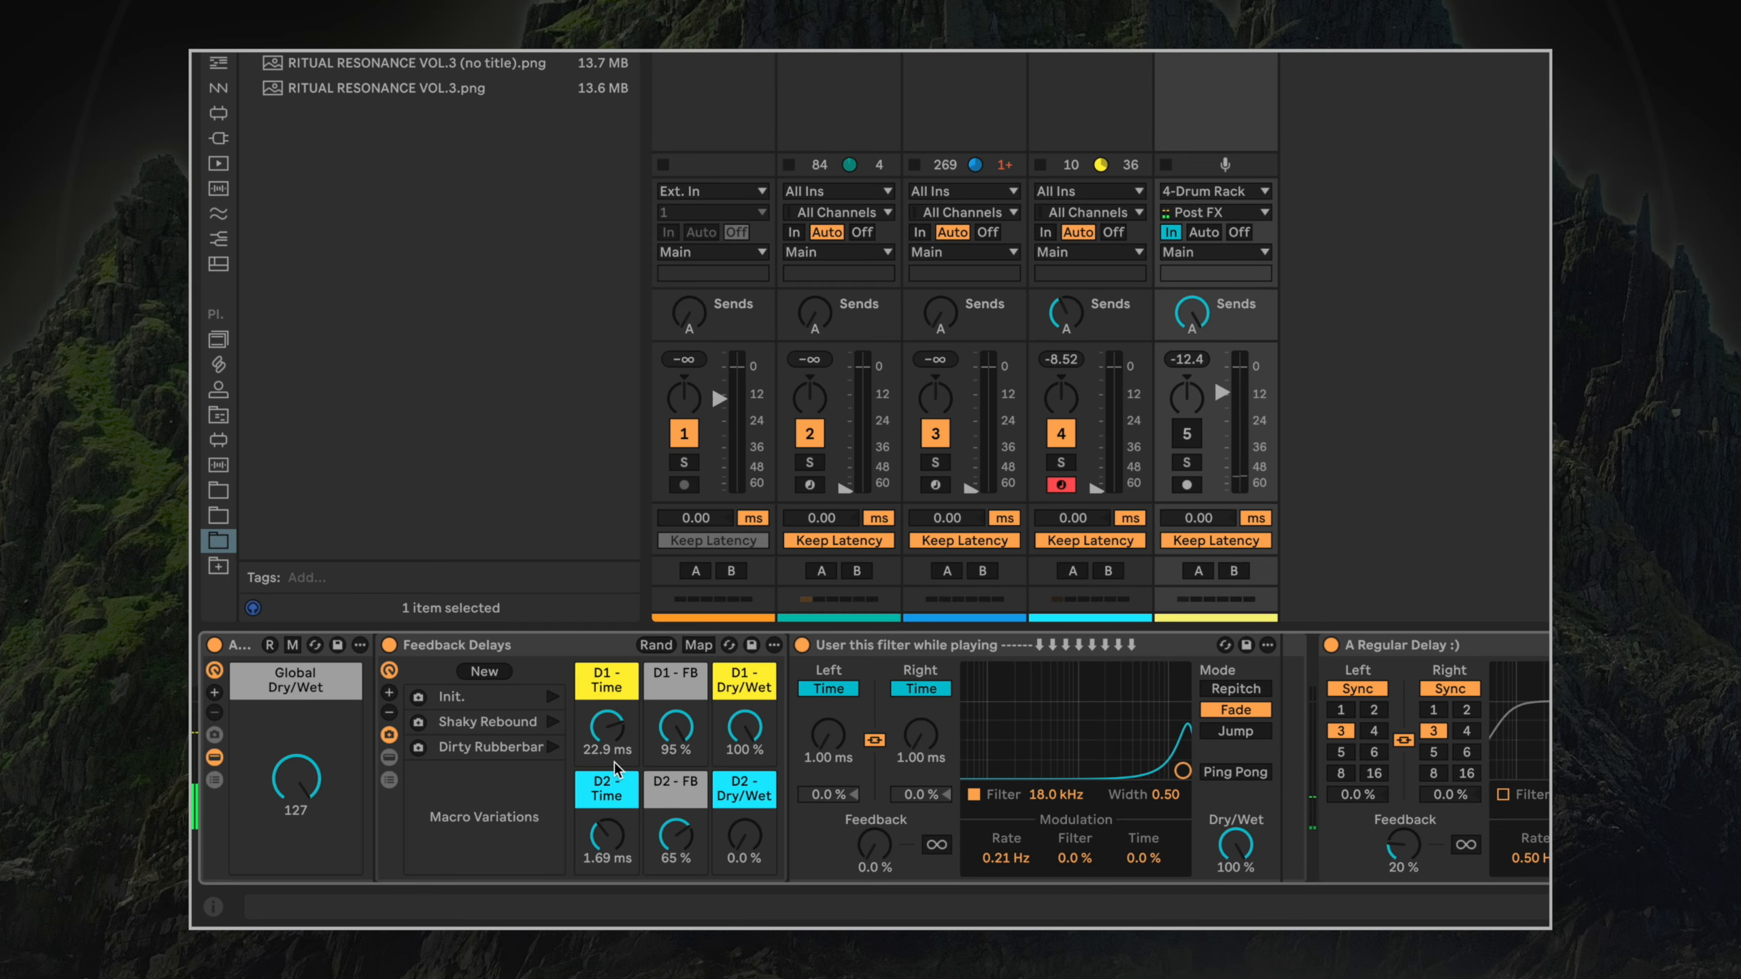
Set the Feedback Delays macros D1 Time to 28.1 ms, D2 Time to 47.1 ms and D2 FB to 95 %.
{"action": "left_click_drag", "start_coordinate": [450, 801], "coordinate": [451, 819]}
{"action": "left_click_drag", "start_coordinate": [606, 727], "coordinate": [606, 703]}
{"action": "left_click_drag", "start_coordinate": [624, 817], "coordinate": [675, 816]}
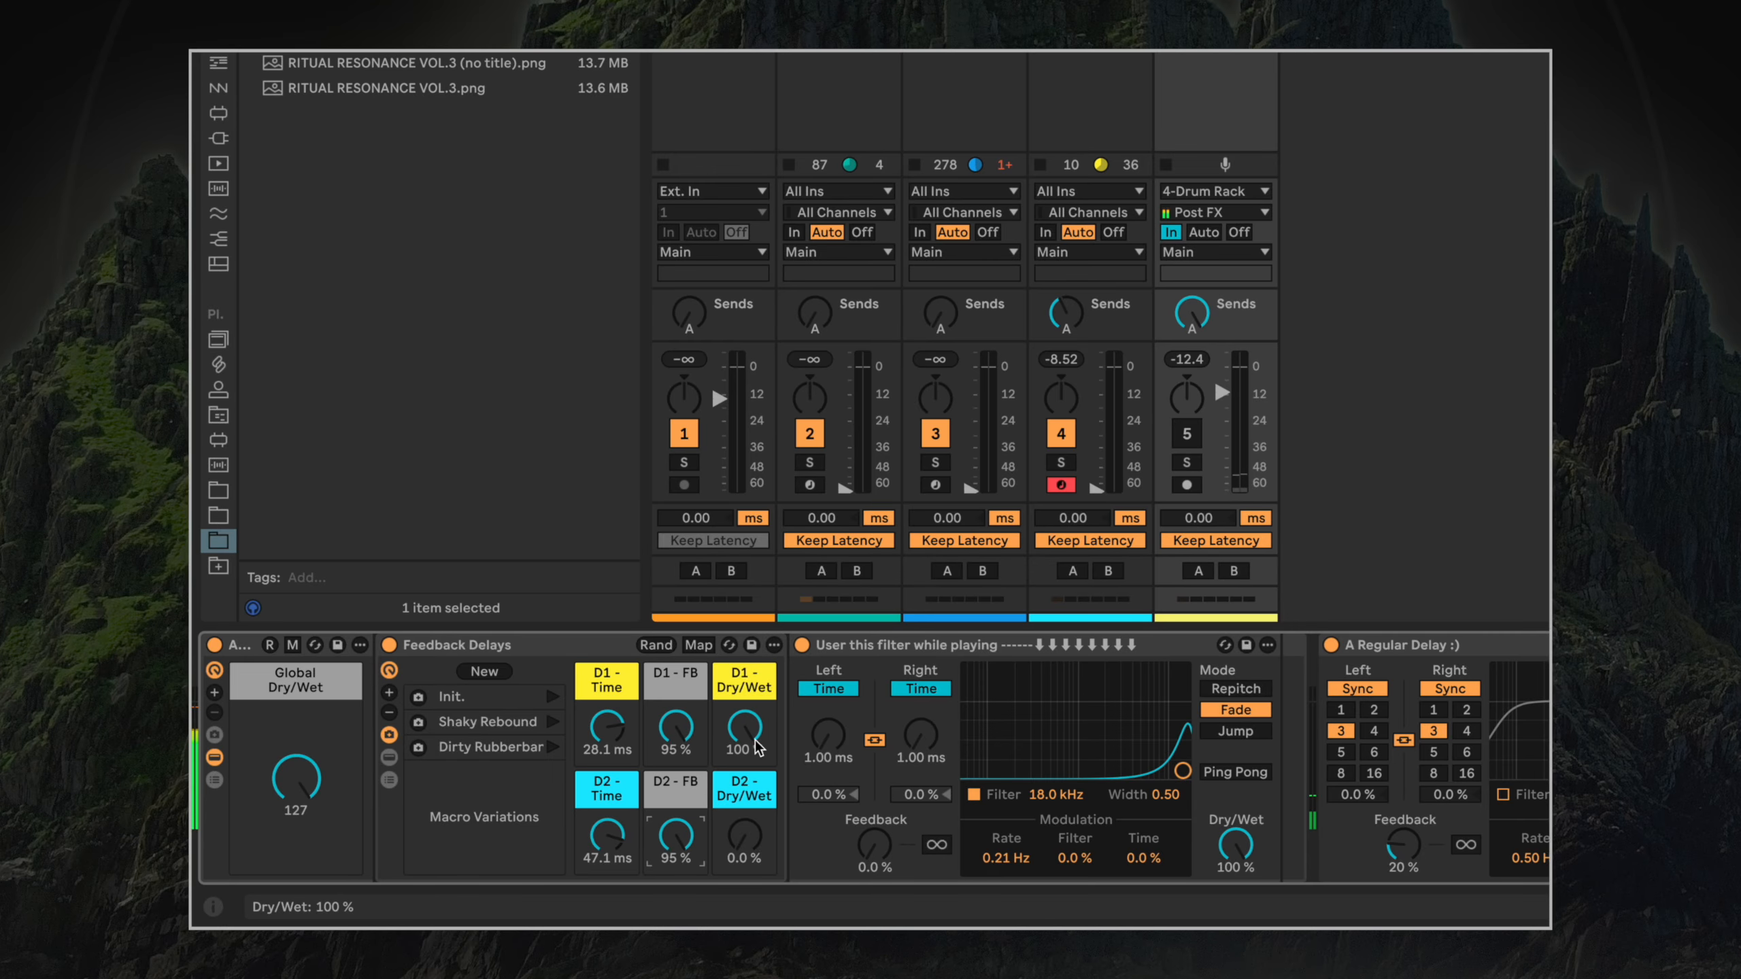
Set the Feedback Delays macros D1 - Dry/Wet to 100 %, D2 - FB to 65 % and D1 - Time to 29.5 ms.
{"action": "left_click_drag", "start_coordinate": [745, 750], "coordinate": [744, 744]}
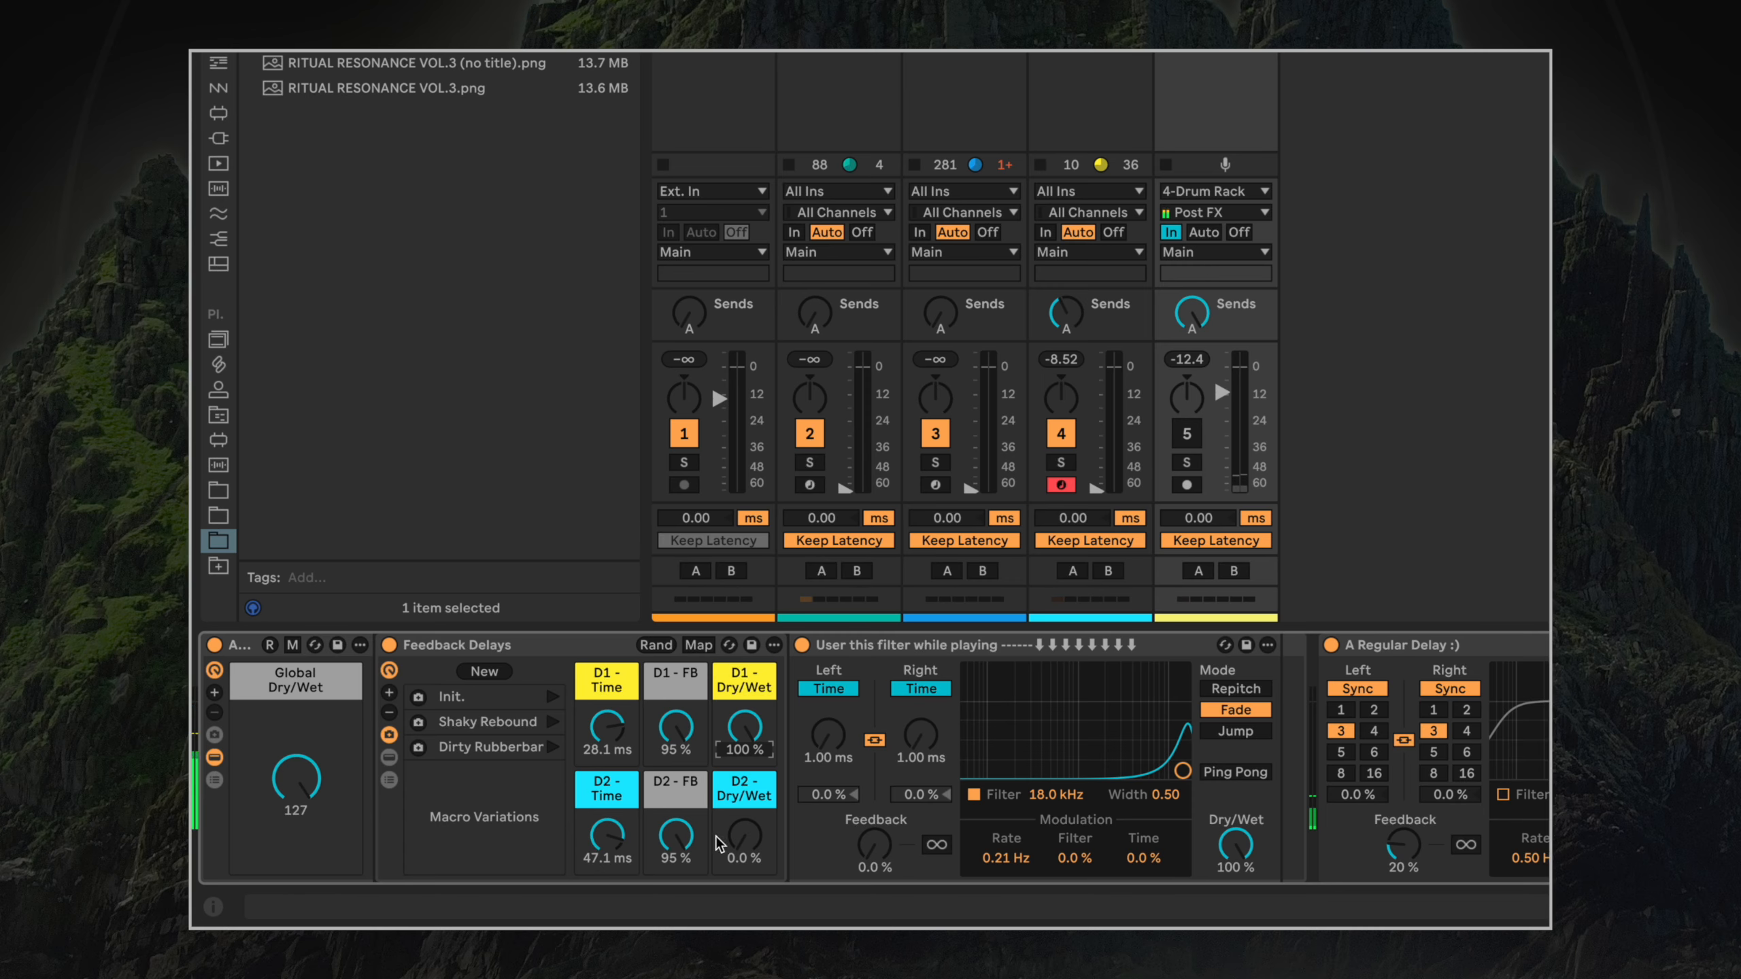
{"action": "left_click_drag", "start_coordinate": [685, 839], "coordinate": [686, 861]}
{"action": "left_click", "coordinate": [631, 851]}
{"action": "left_click", "coordinate": [687, 756]}
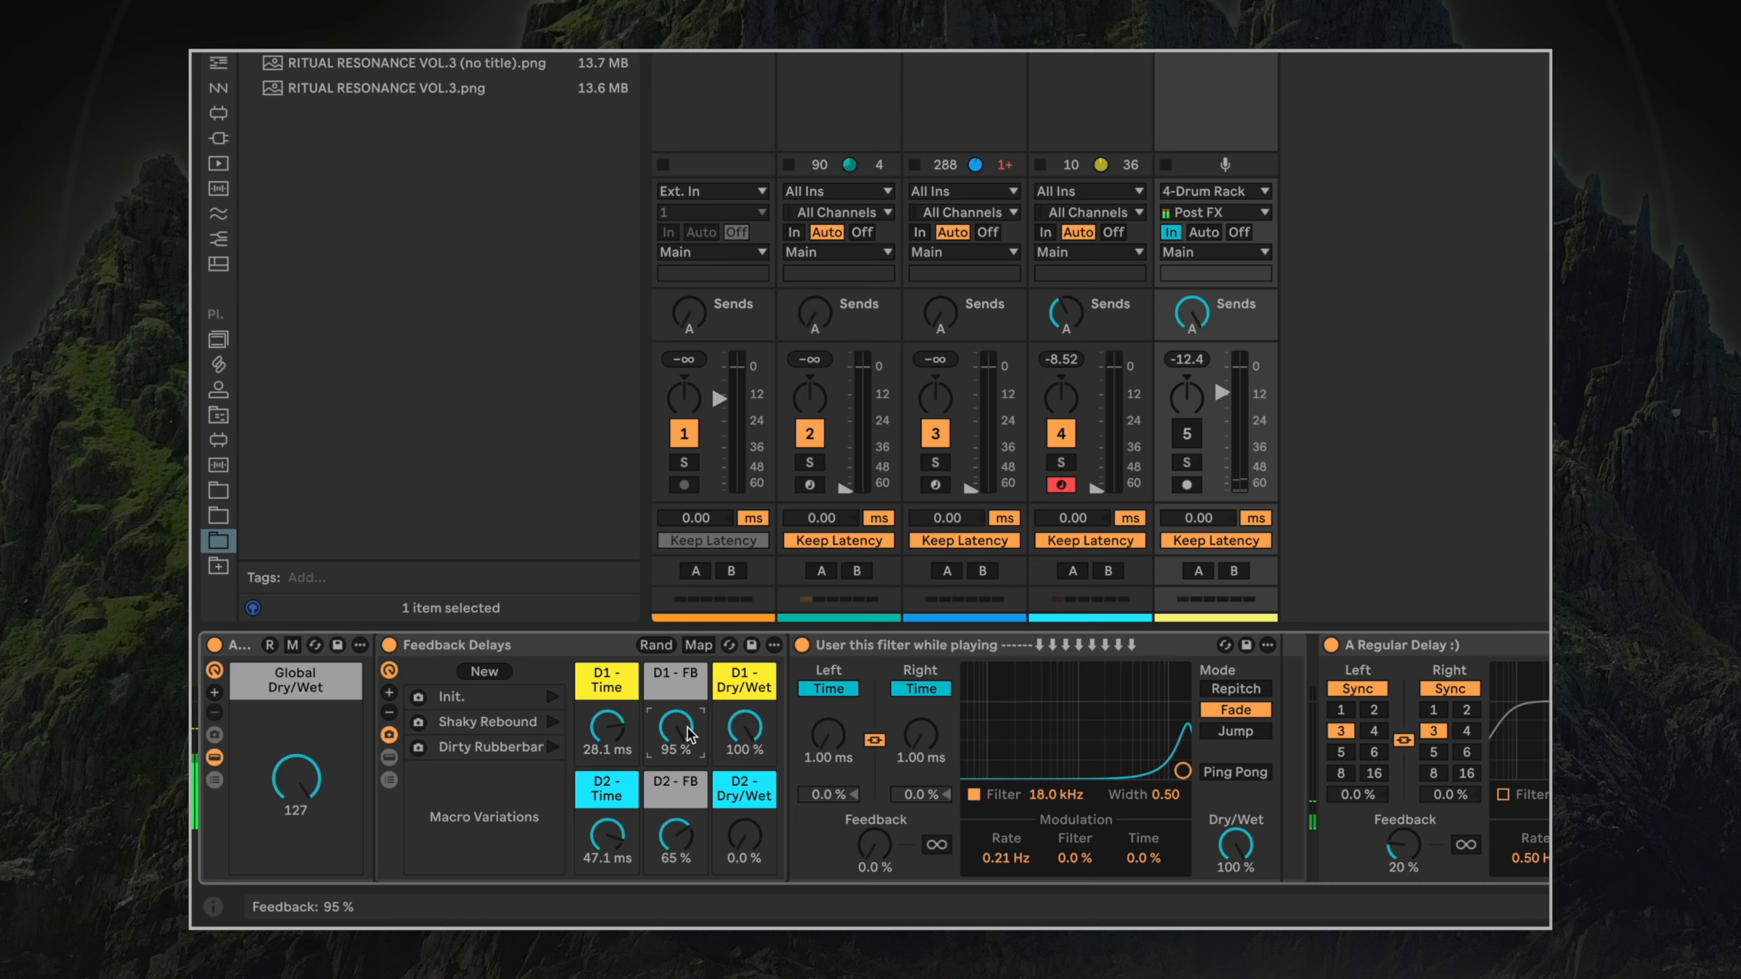
{"action": "left_click_drag", "start_coordinate": [607, 729], "coordinate": [607, 744]}
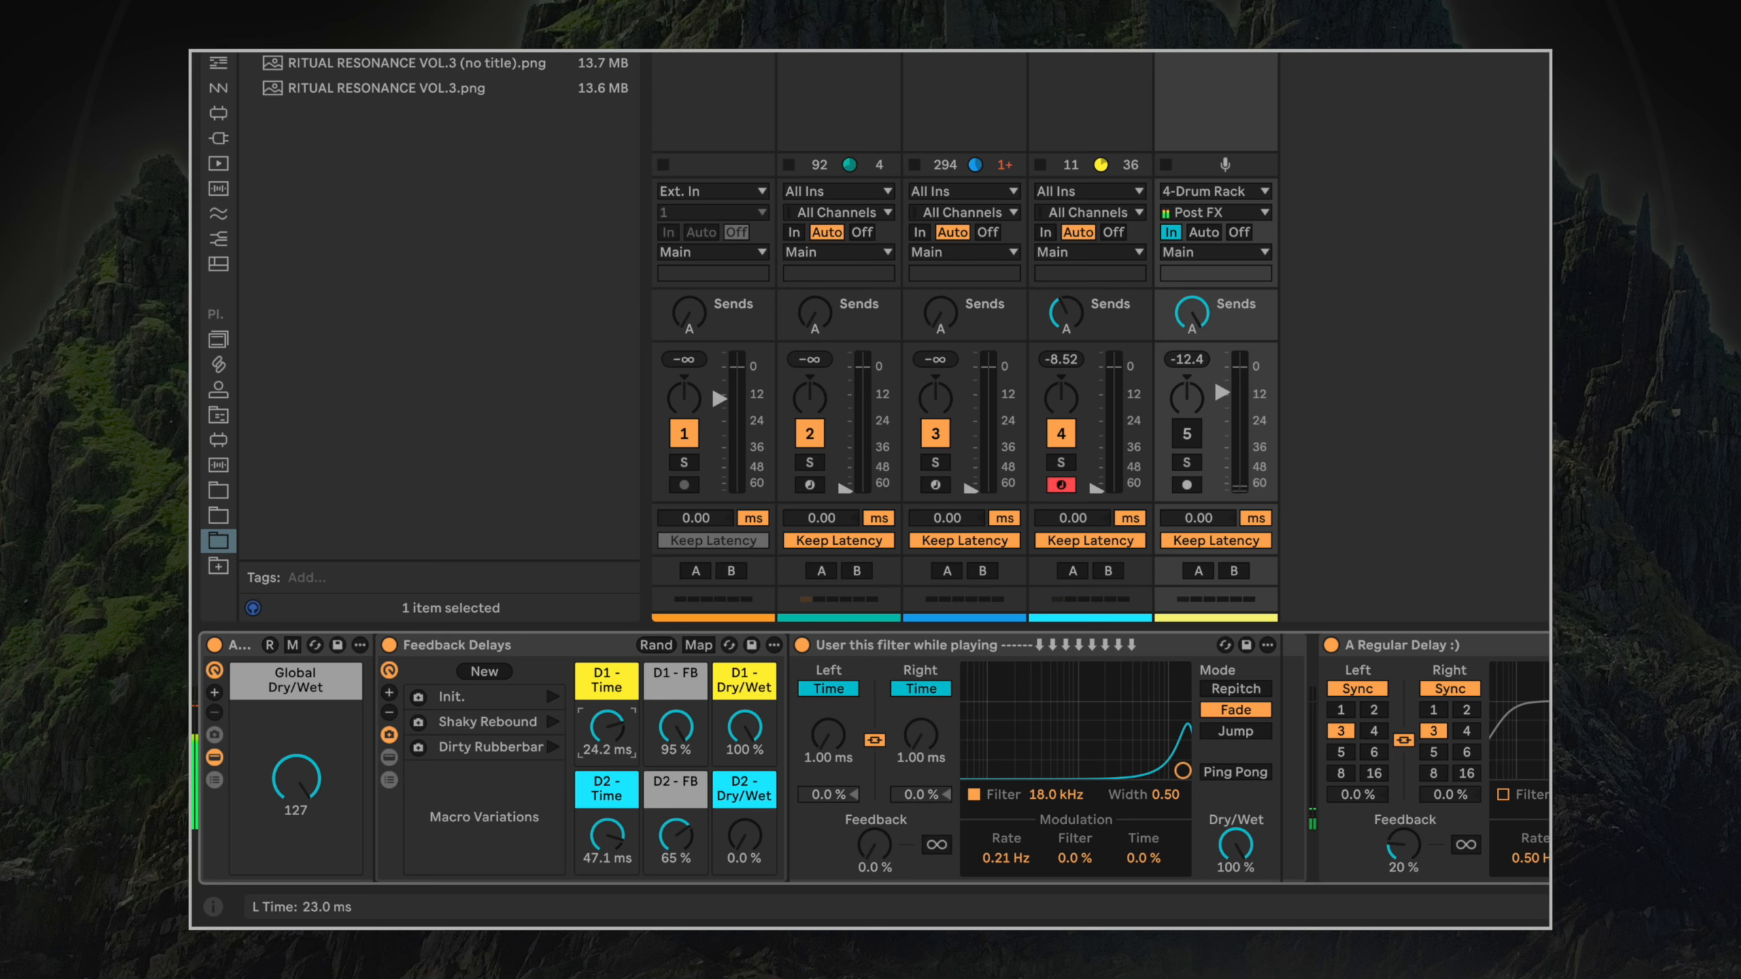
{"action": "left_click_drag", "start_coordinate": [617, 737], "coordinate": [617, 718]}
Set D1 - Dry/Wet to 77 %, D2 - Dry/Wet to 43 %, D2 - Time to 18.7 ms and the rack's Global Dry/Wet to 88.
{"action": "left_click_drag", "start_coordinate": [731, 732], "coordinate": [745, 749]}
{"action": "left_click_drag", "start_coordinate": [744, 839], "coordinate": [744, 803]}
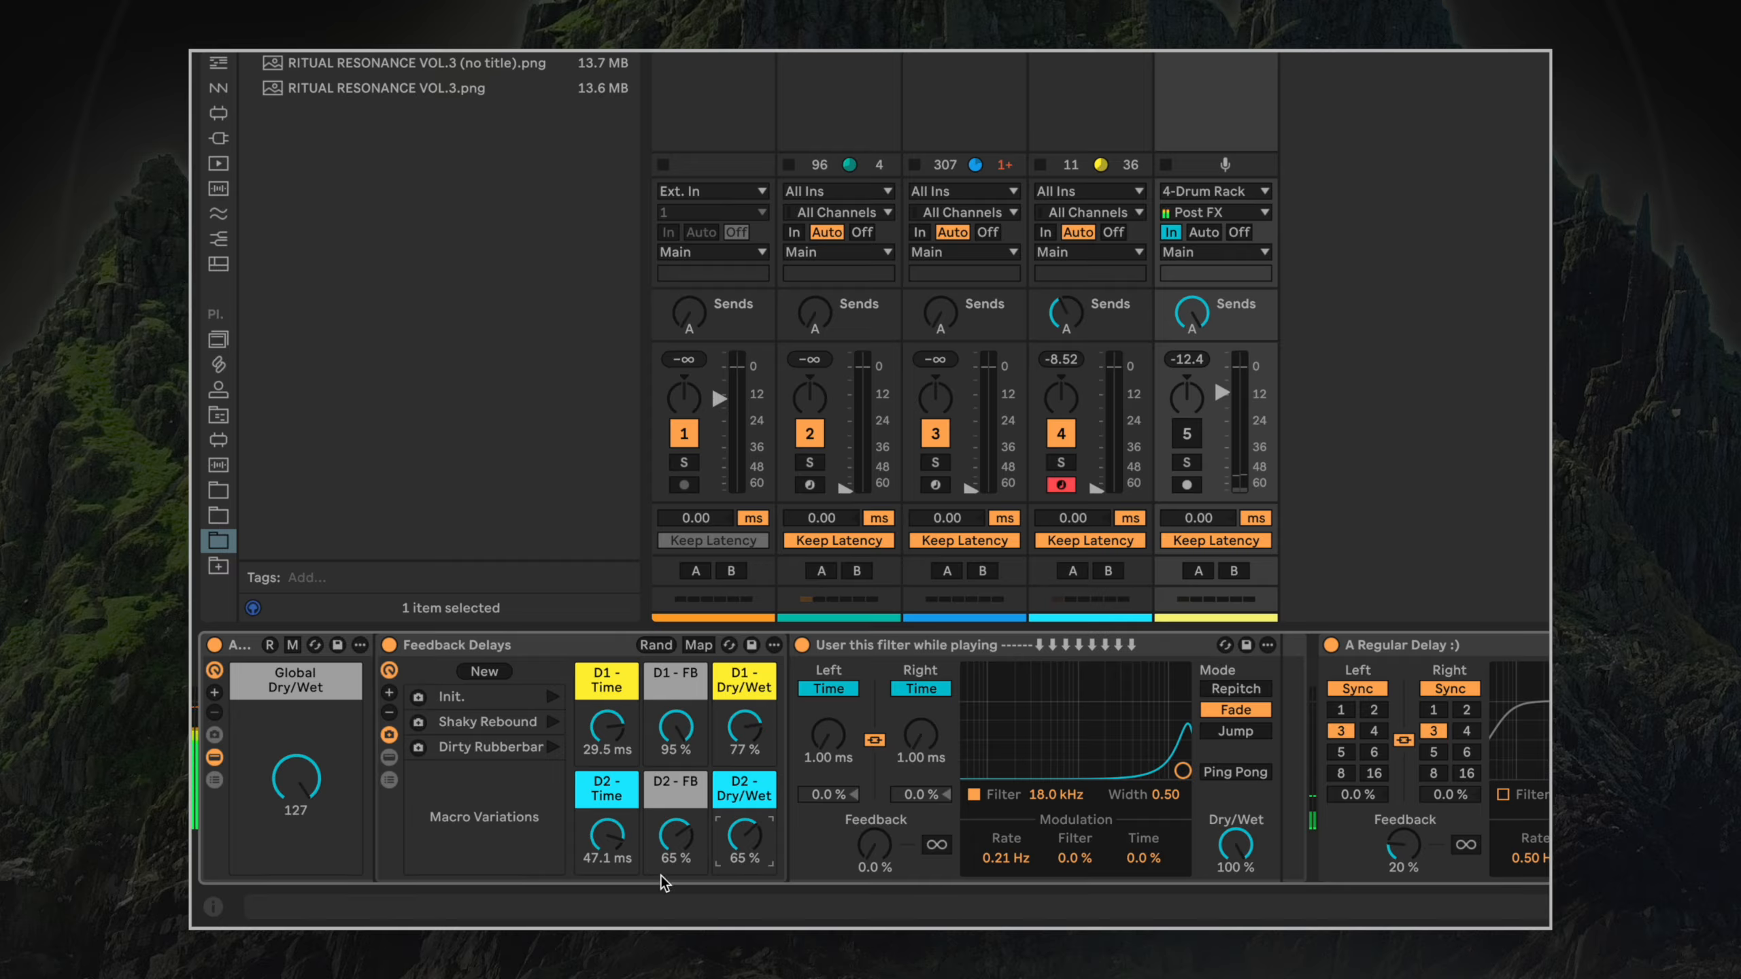
{"action": "mouse_move", "coordinate": [637, 841]}
{"action": "left_mouse_down"}
{"action": "mouse_move", "coordinate": [637, 820]}
{"action": "mouse_move", "coordinate": [607, 844]}
{"action": "left_mouse_up"}
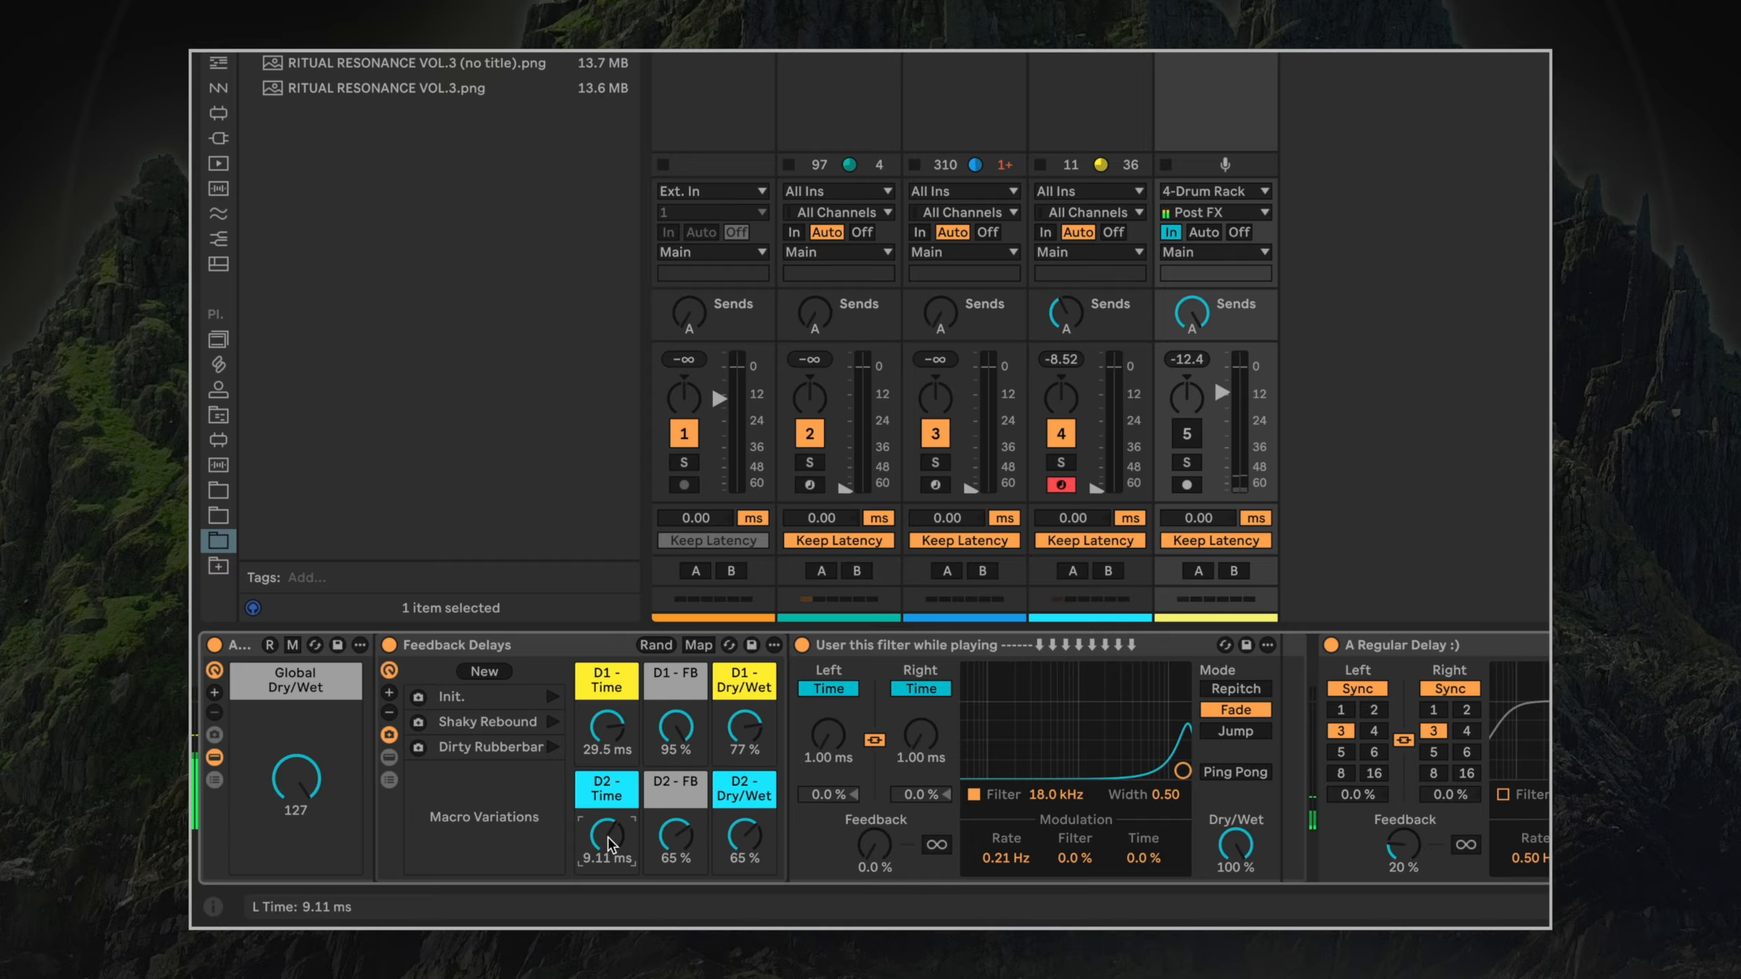
{"action": "mouse_move", "coordinate": [744, 840]}
{"action": "left_mouse_down"}
{"action": "mouse_move", "coordinate": [745, 816]}
{"action": "mouse_move", "coordinate": [744, 855]}
{"action": "left_mouse_up"}
{"action": "left_click_drag", "start_coordinate": [340, 817], "coordinate": [340, 842]}
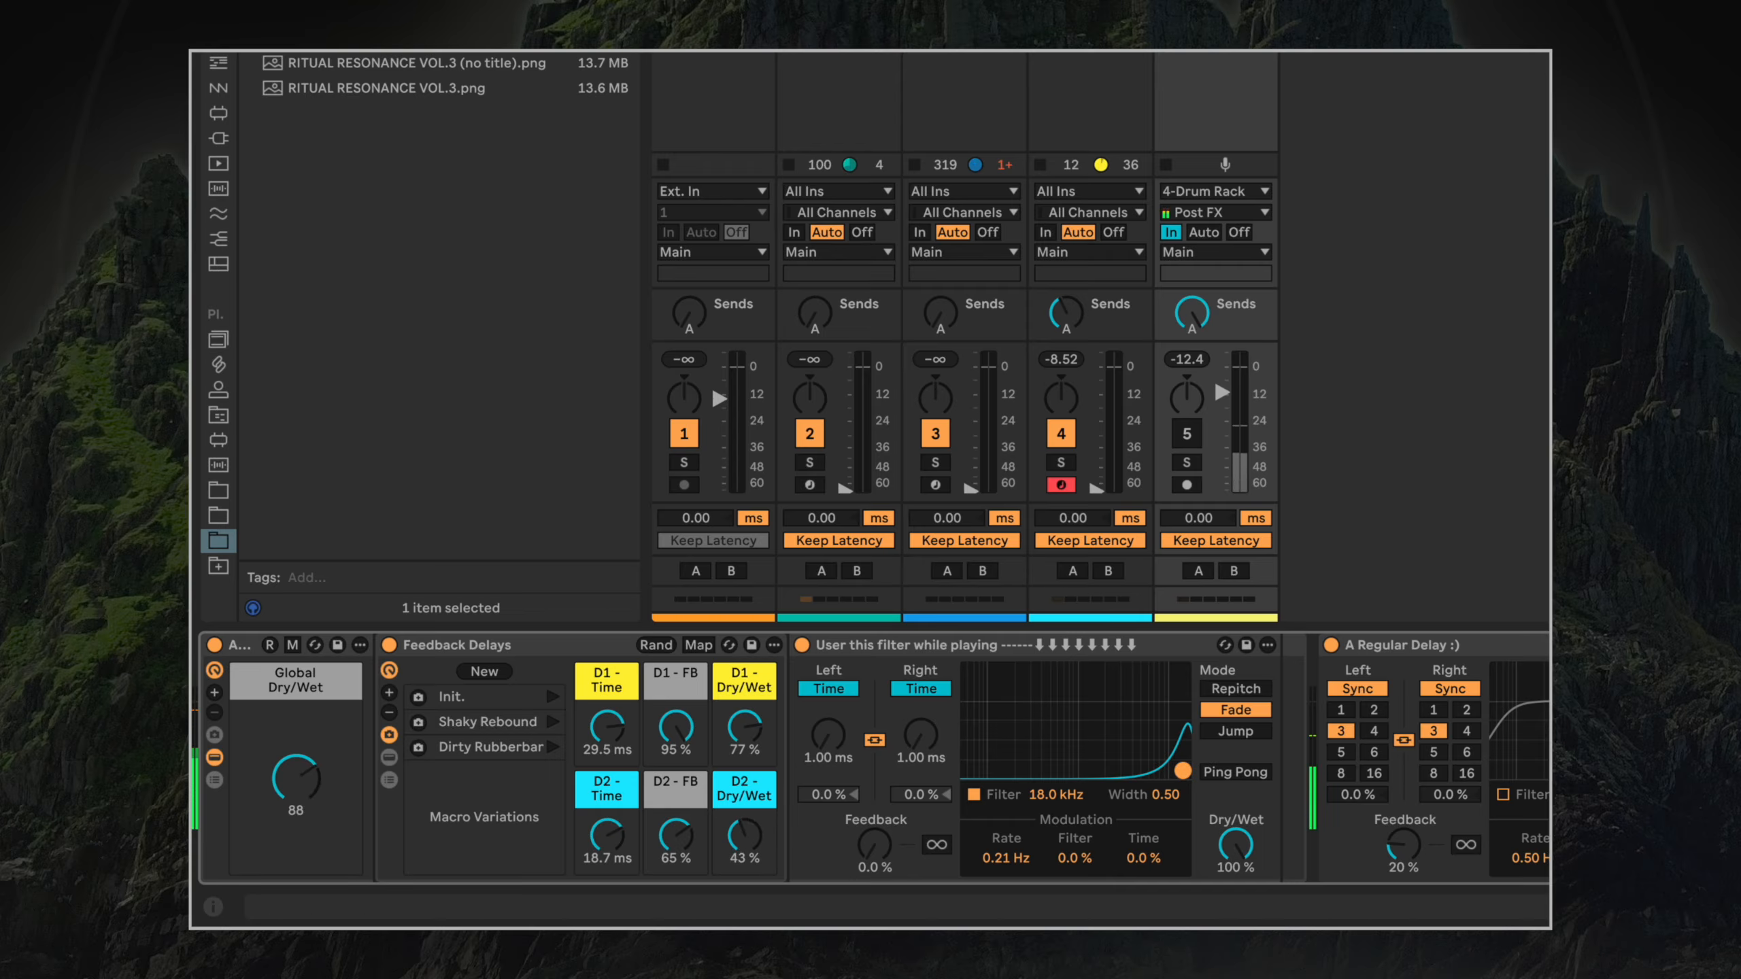
Audition track 5 with a short filter sweep back to 18.0 kHz, muting it in between and leaving it unmuted.
{"action": "key", "text": "ctrl+minus"}
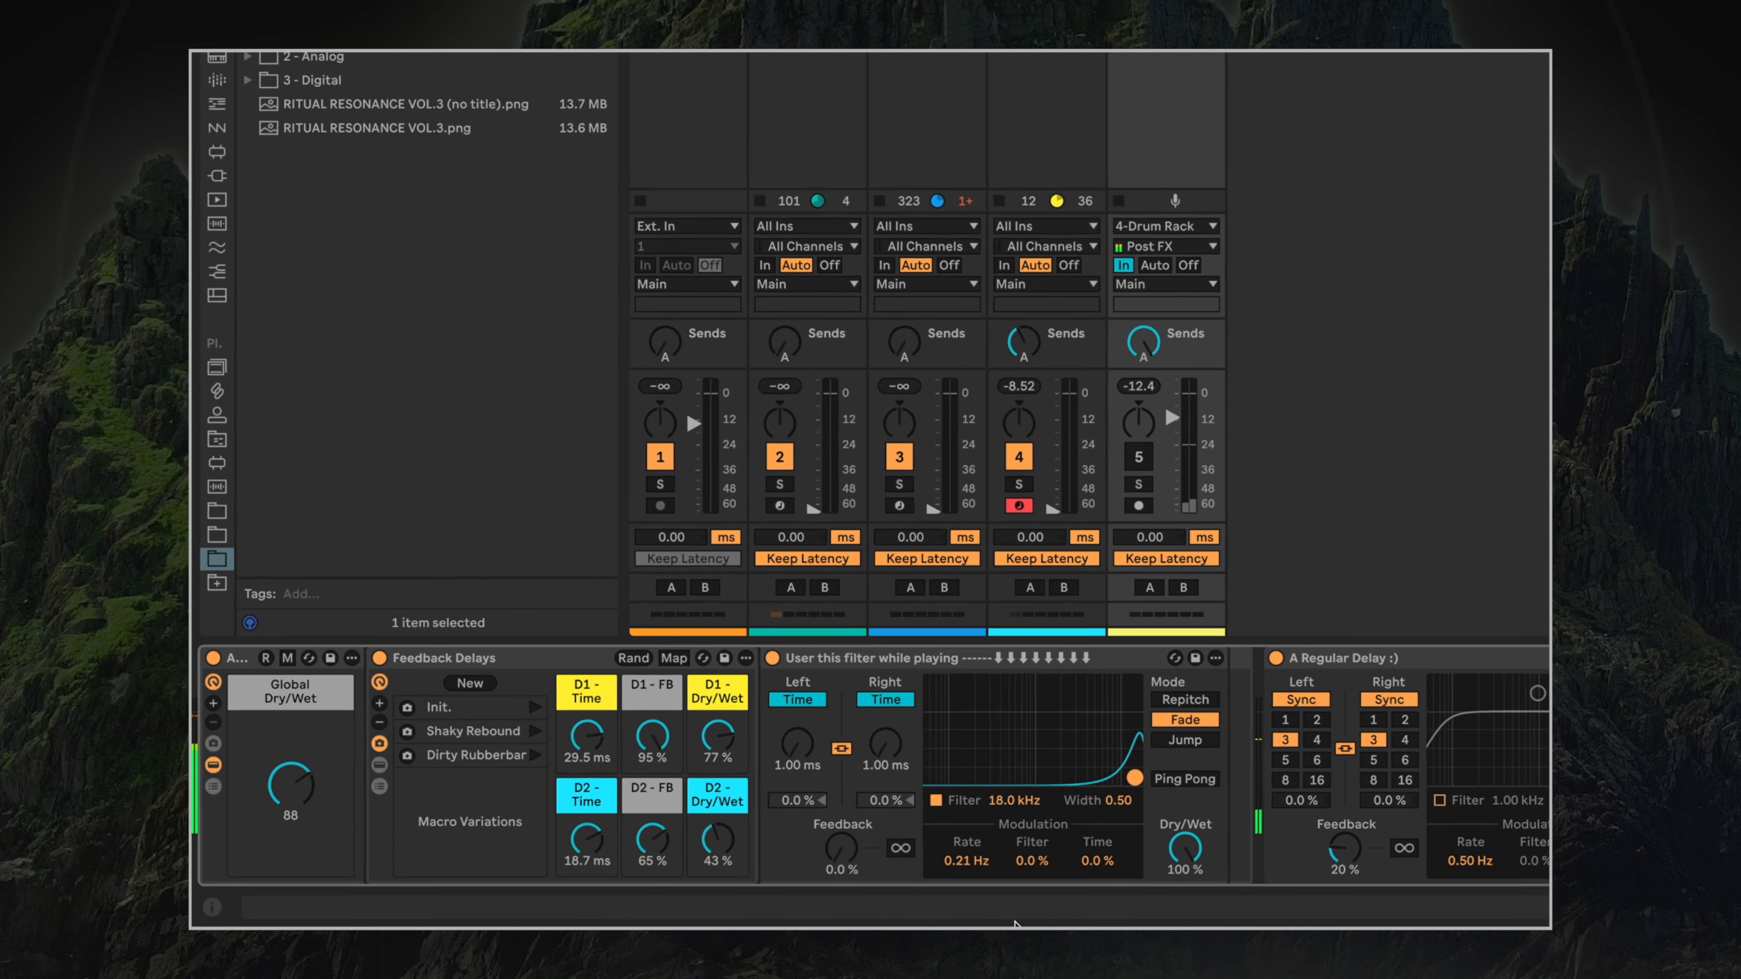
{"action": "key", "text": "ctrl+minus"}
{"action": "key", "text": "ctrl+minus"}
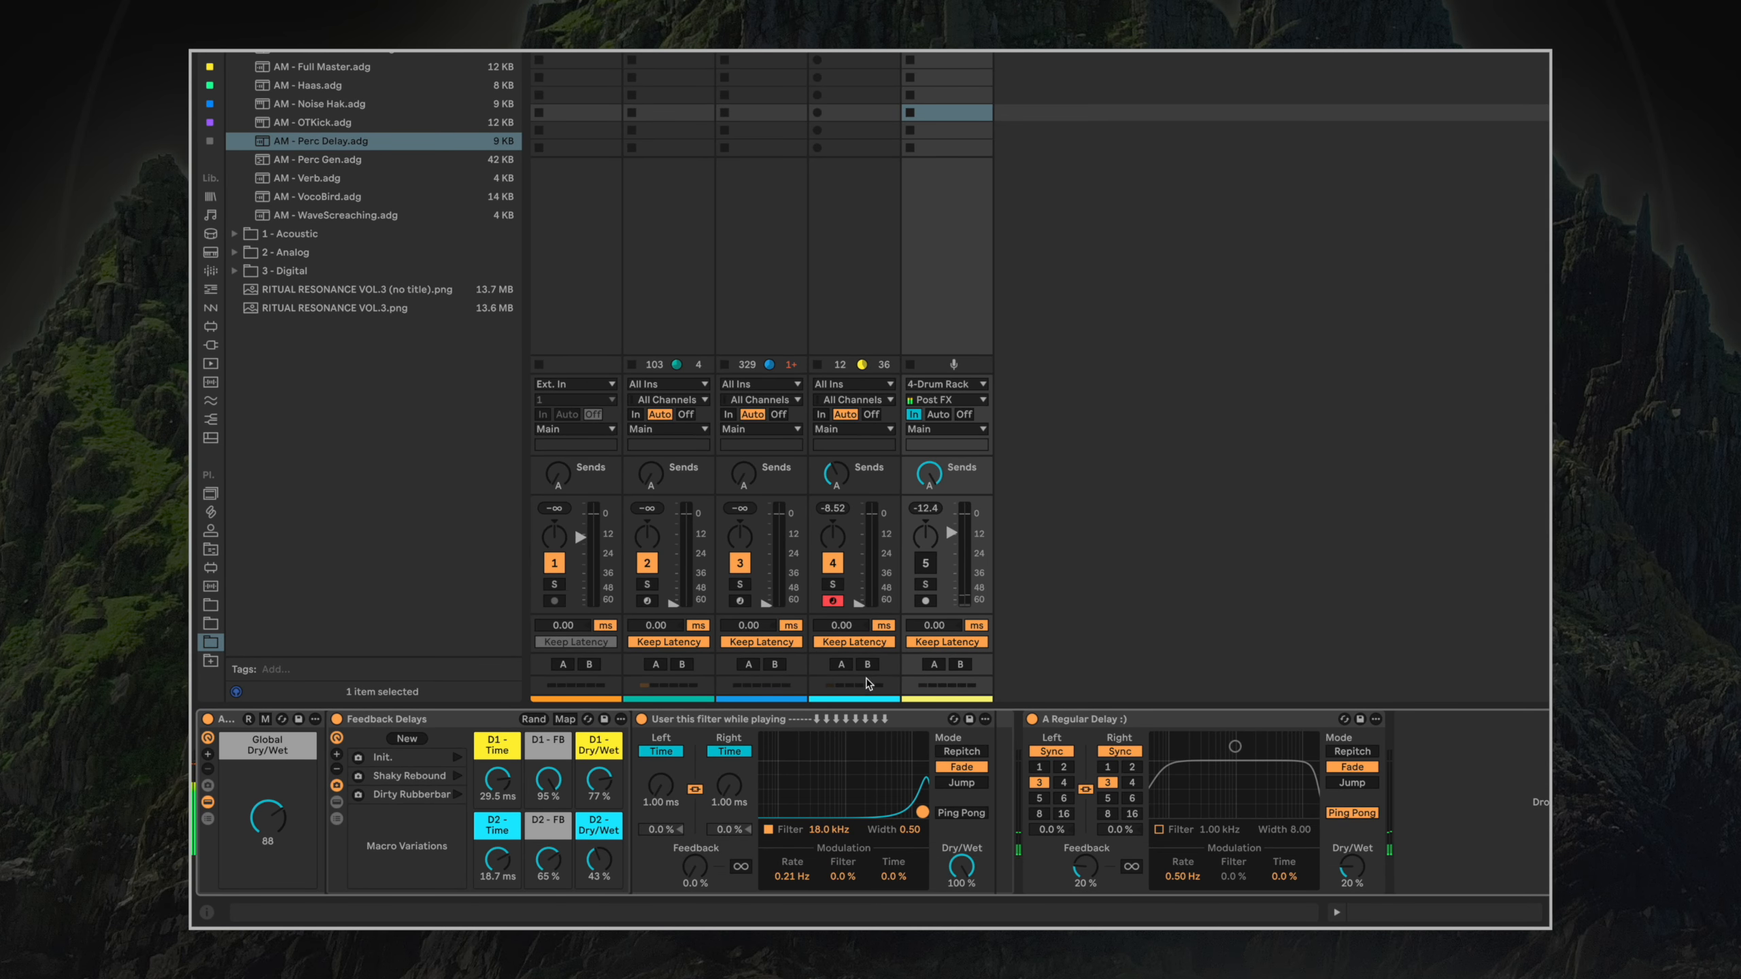
{"action": "left_click", "coordinate": [925, 563]}
{"action": "left_click_drag", "start_coordinate": [922, 812], "coordinate": [909, 850]}
{"action": "left_click", "coordinate": [922, 567]}
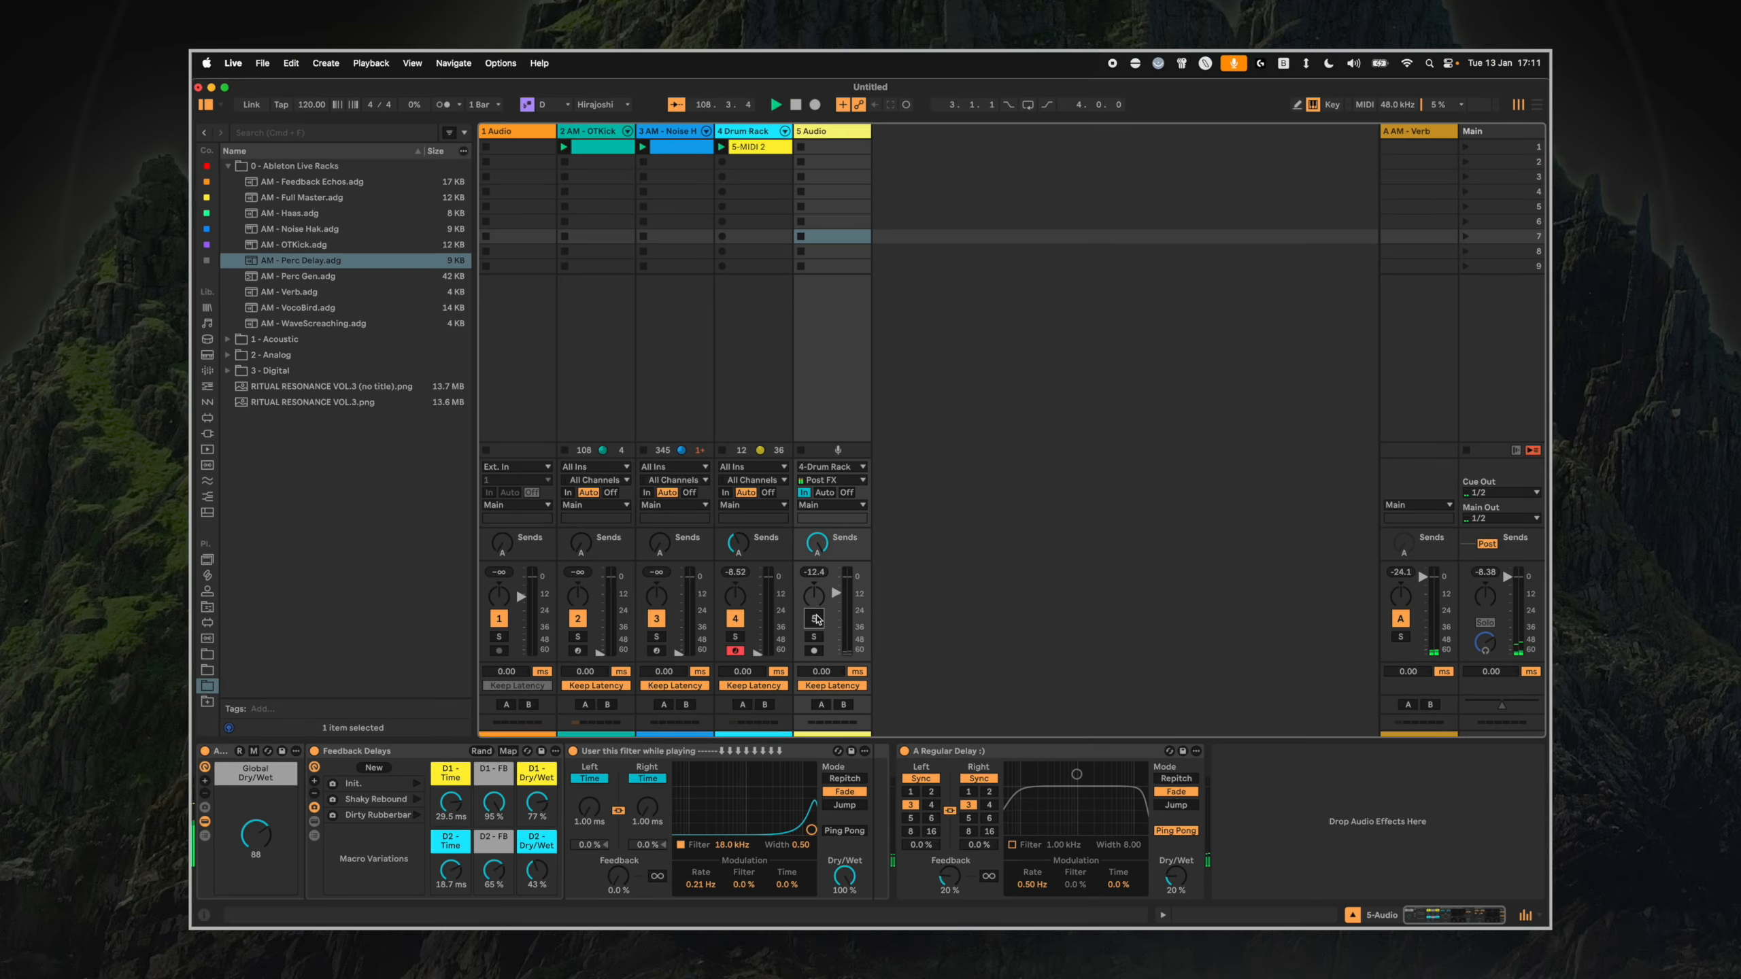
{"action": "left_click", "coordinate": [814, 620]}
Set both Dry/Wet macros to 0.0 % and Global Dry/Wet to 127, sweeping the filter down to 160 Hz.
{"action": "left_click_drag", "start_coordinate": [810, 829], "coordinate": [701, 830]}
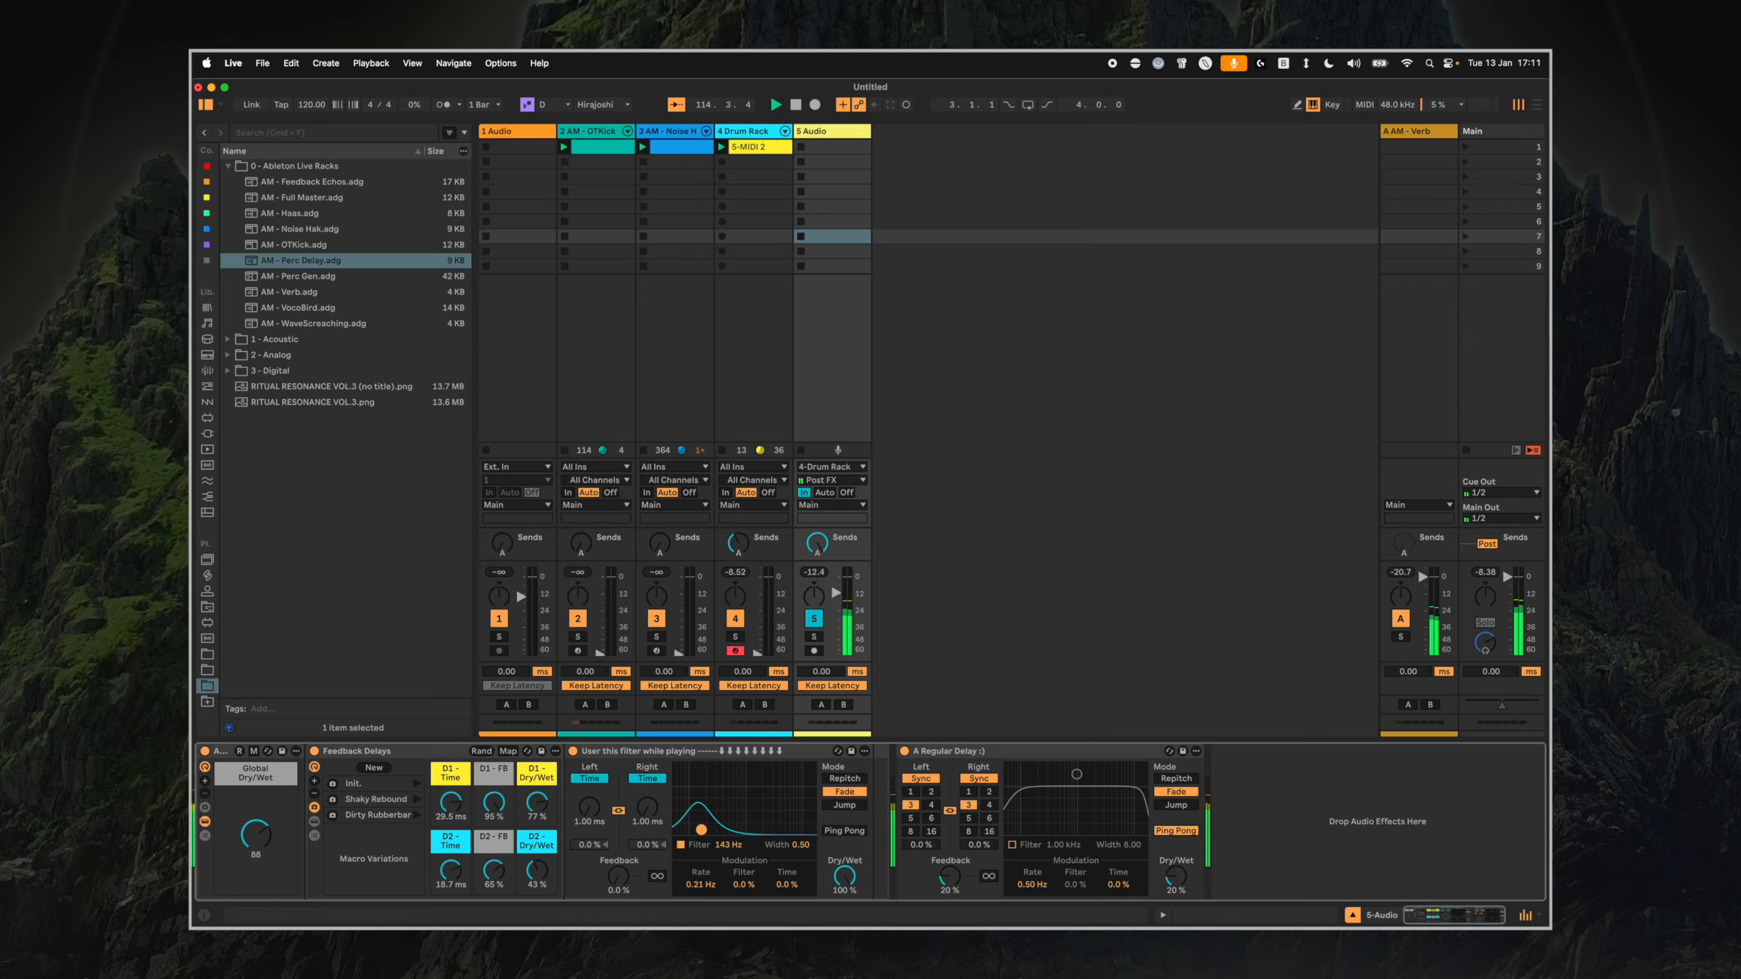
{"action": "left_click_drag", "start_coordinate": [537, 803], "coordinate": [540, 932]}
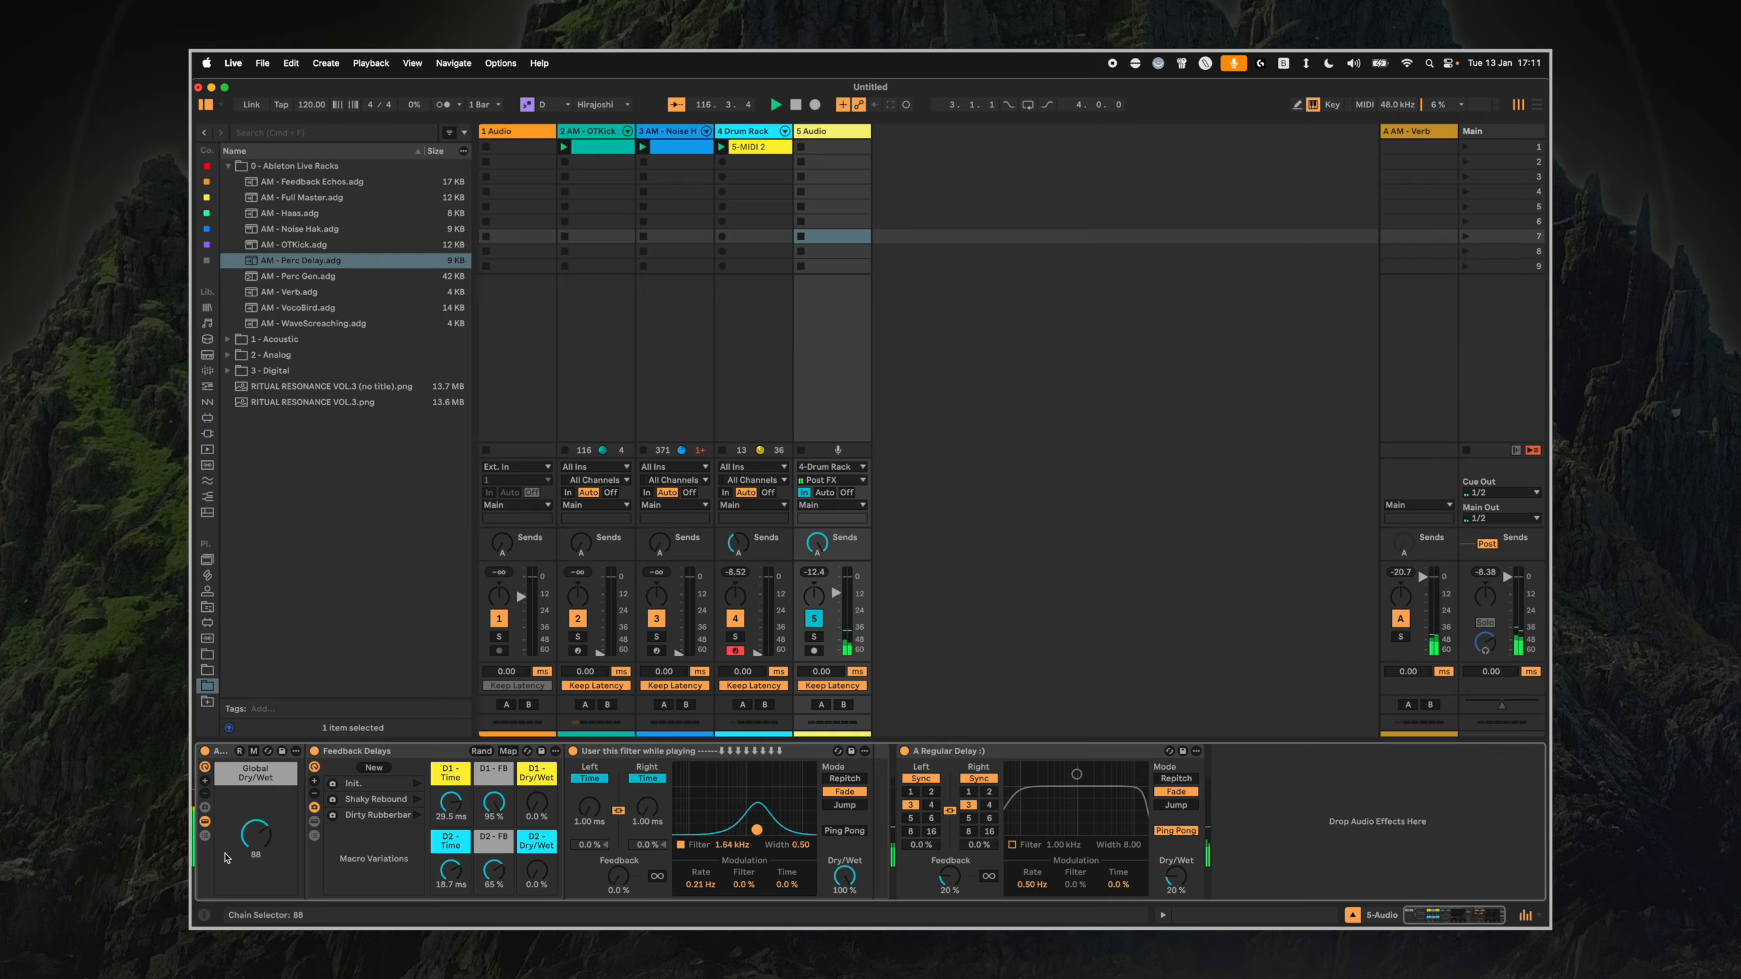
{"action": "left_click_drag", "start_coordinate": [226, 852], "coordinate": [225, 789]}
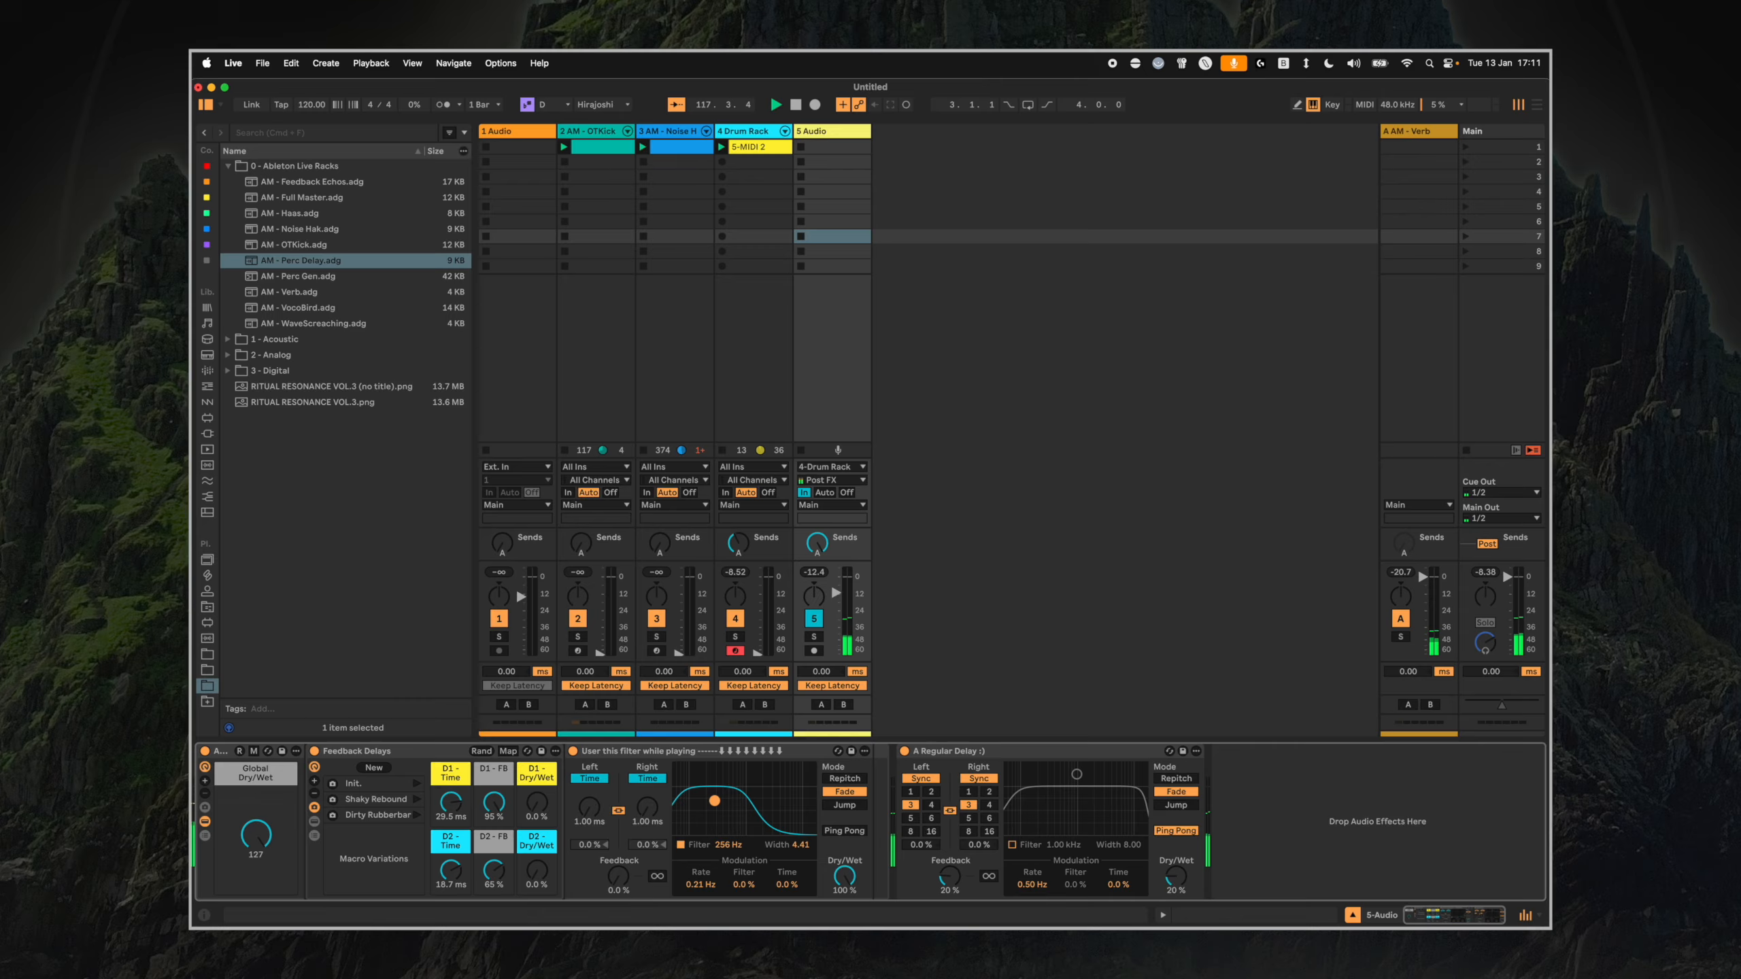
{"action": "mouse_move", "coordinate": [714, 801]}
{"action": "left_mouse_down"}
{"action": "mouse_move", "coordinate": [807, 789]}
{"action": "mouse_move", "coordinate": [754, 814]}
{"action": "mouse_move", "coordinate": [710, 809]}
{"action": "mouse_move", "coordinate": [703, 830]}
{"action": "left_mouse_up"}
Set D1 - Dry/Wet to 100 % and D1 - Time to 19.7 ms, sweeping the filter to 493 Hz with a width of 0.50.
{"action": "left_click_drag", "start_coordinate": [537, 804], "coordinate": [538, 700]}
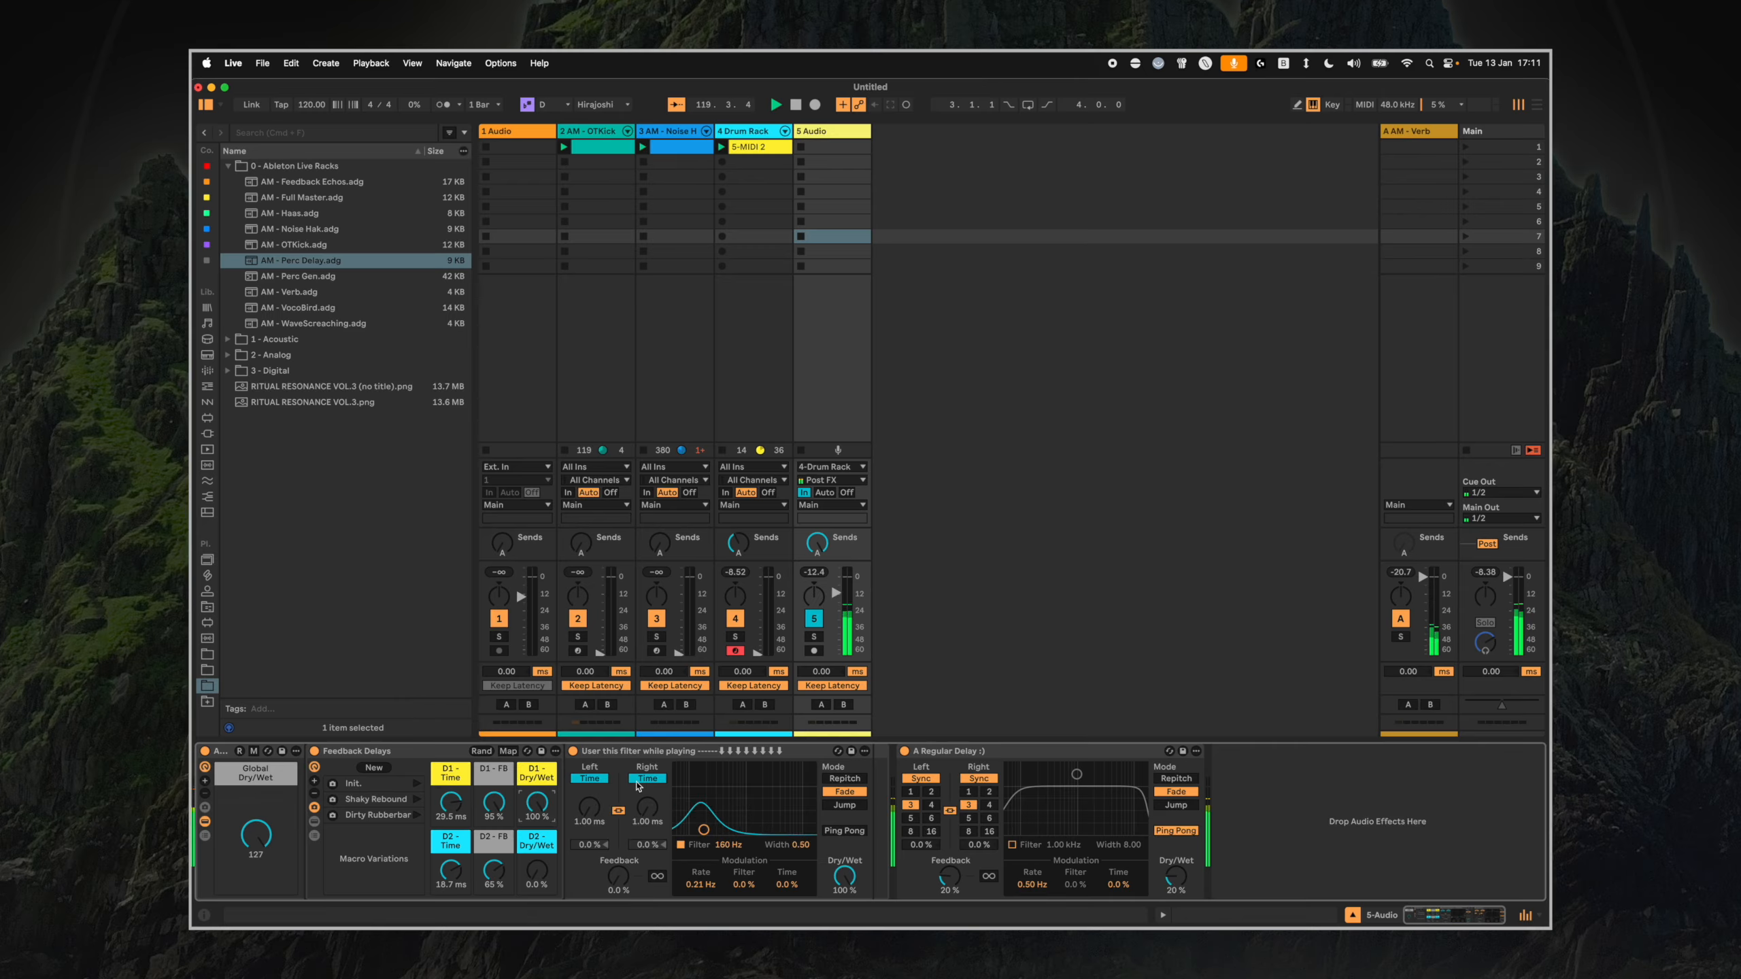
{"action": "mouse_move", "coordinate": [704, 830]}
{"action": "left_mouse_down"}
{"action": "mouse_move", "coordinate": [789, 805]}
{"action": "mouse_move", "coordinate": [689, 831]}
{"action": "mouse_move", "coordinate": [688, 809]}
{"action": "left_mouse_up"}
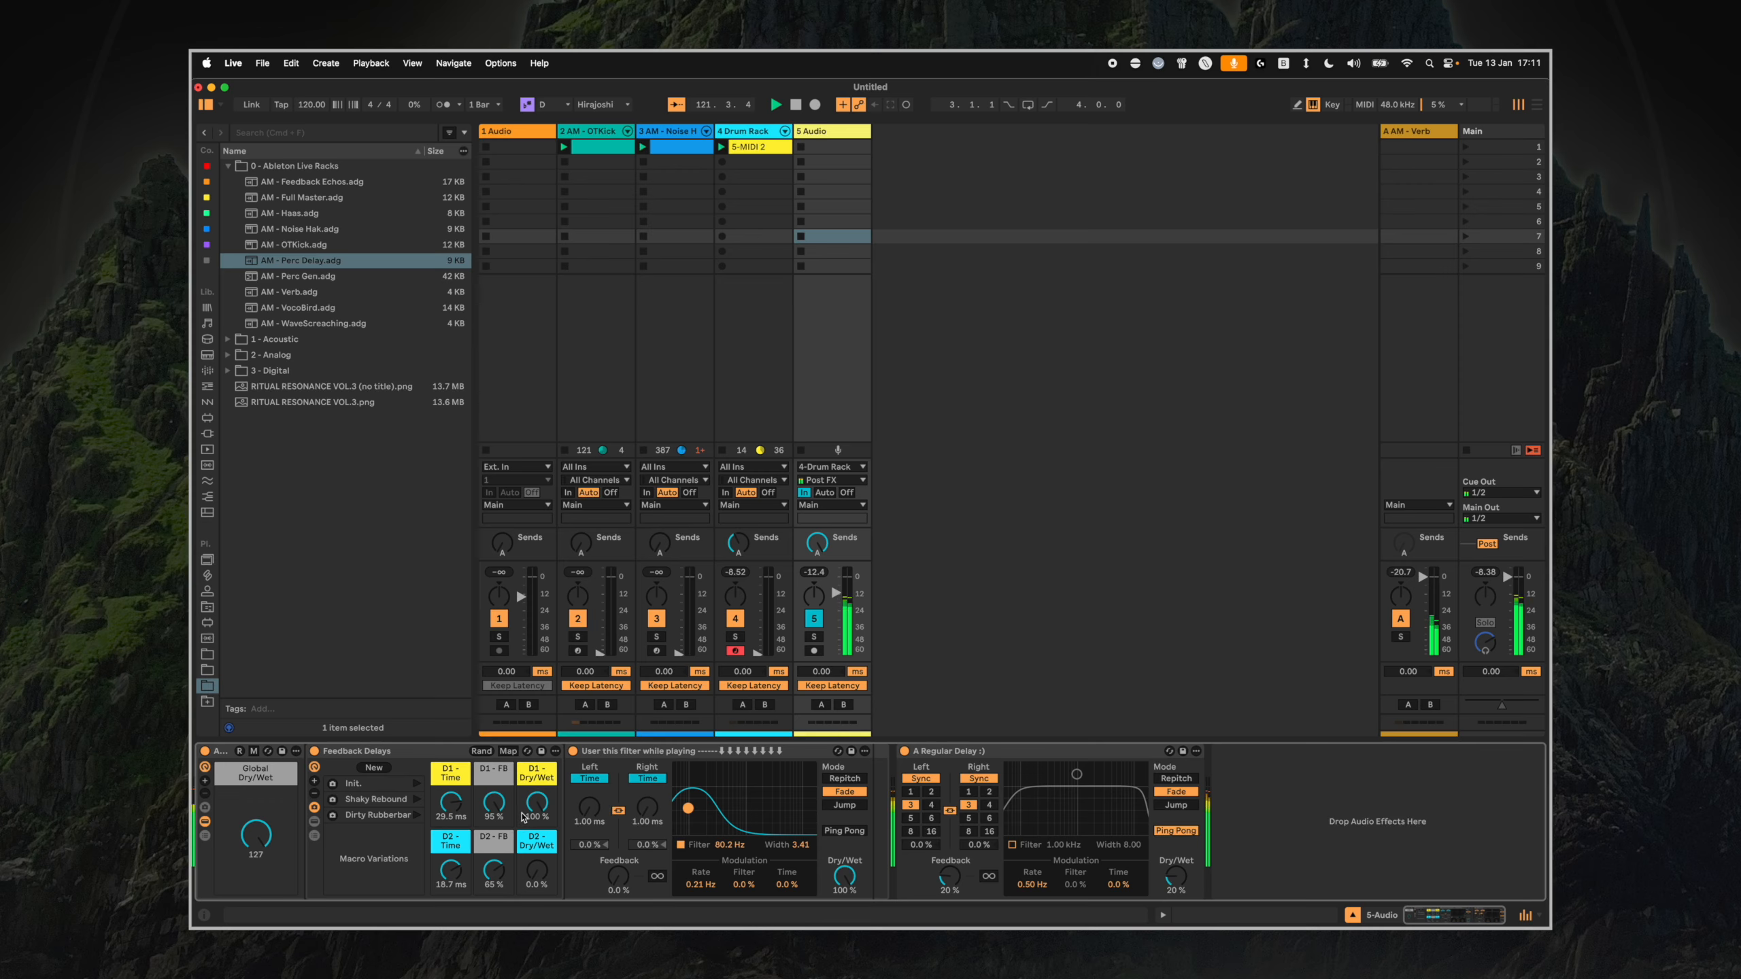
{"action": "left_click_drag", "start_coordinate": [451, 804], "coordinate": [451, 803]}
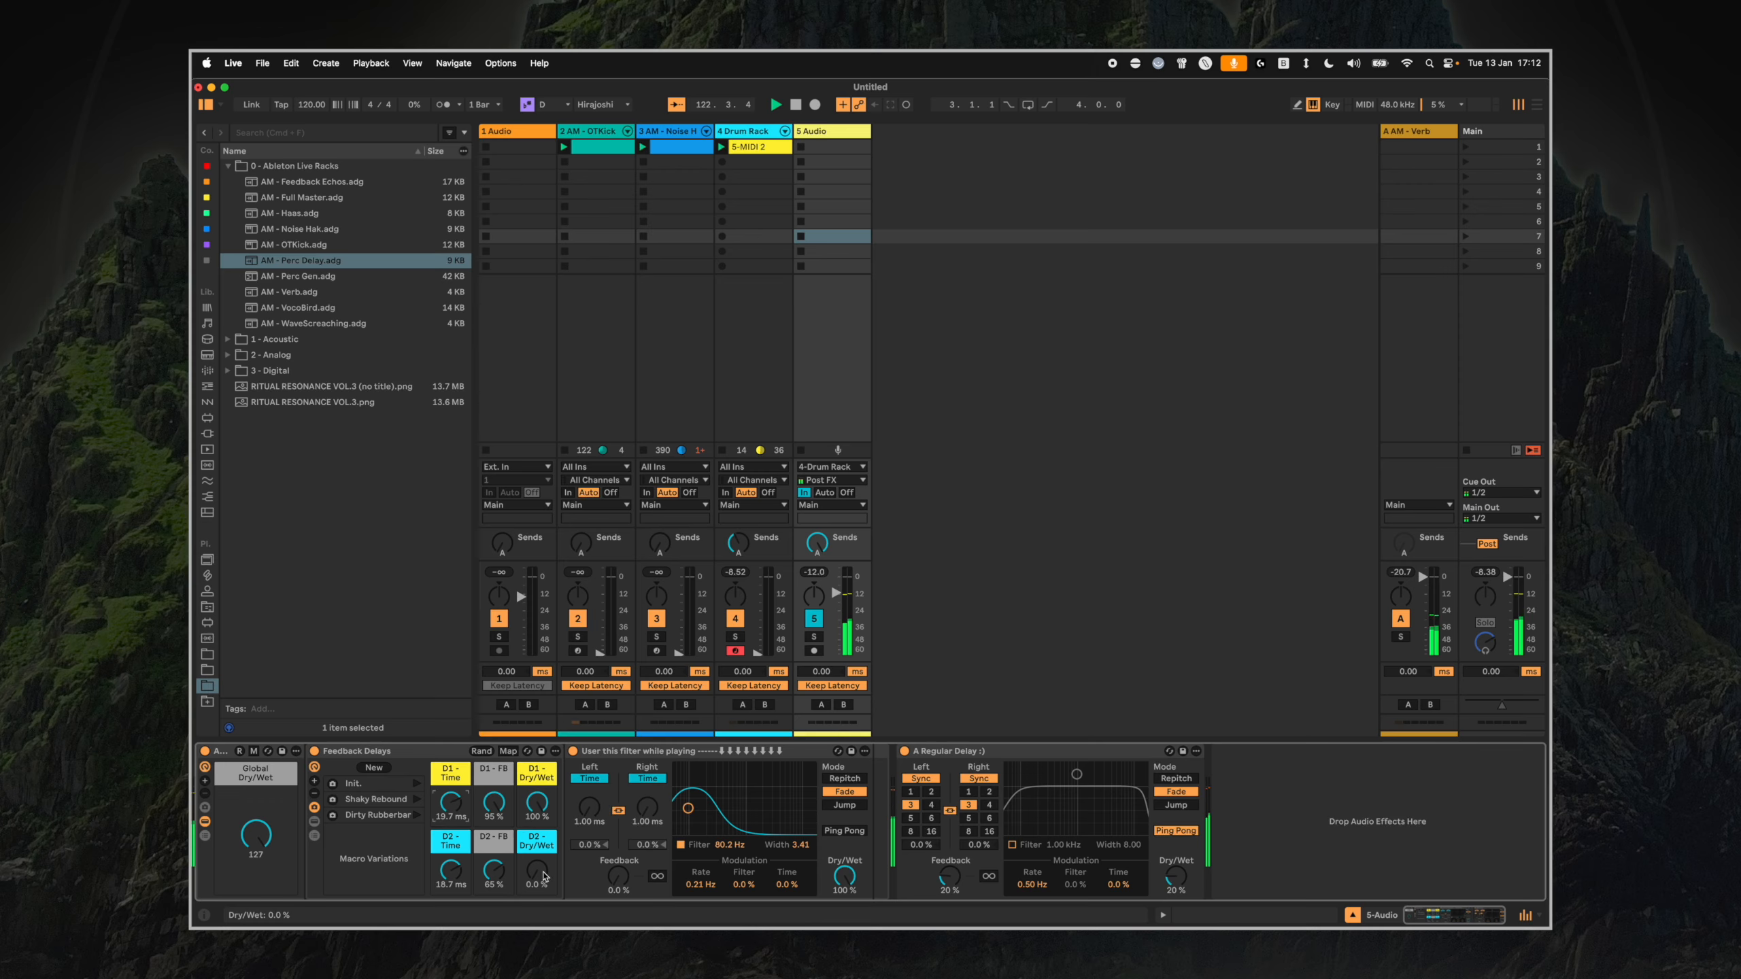
{"action": "left_click_drag", "start_coordinate": [688, 809], "coordinate": [729, 830]}
Set D2 - Dry/Wet to 100 %, D2 - FB to 61 % and D2 - Time to 10.2 ms, moving the filter to 230 Hz.
{"action": "left_click_drag", "start_coordinate": [536, 871], "coordinate": [537, 804]}
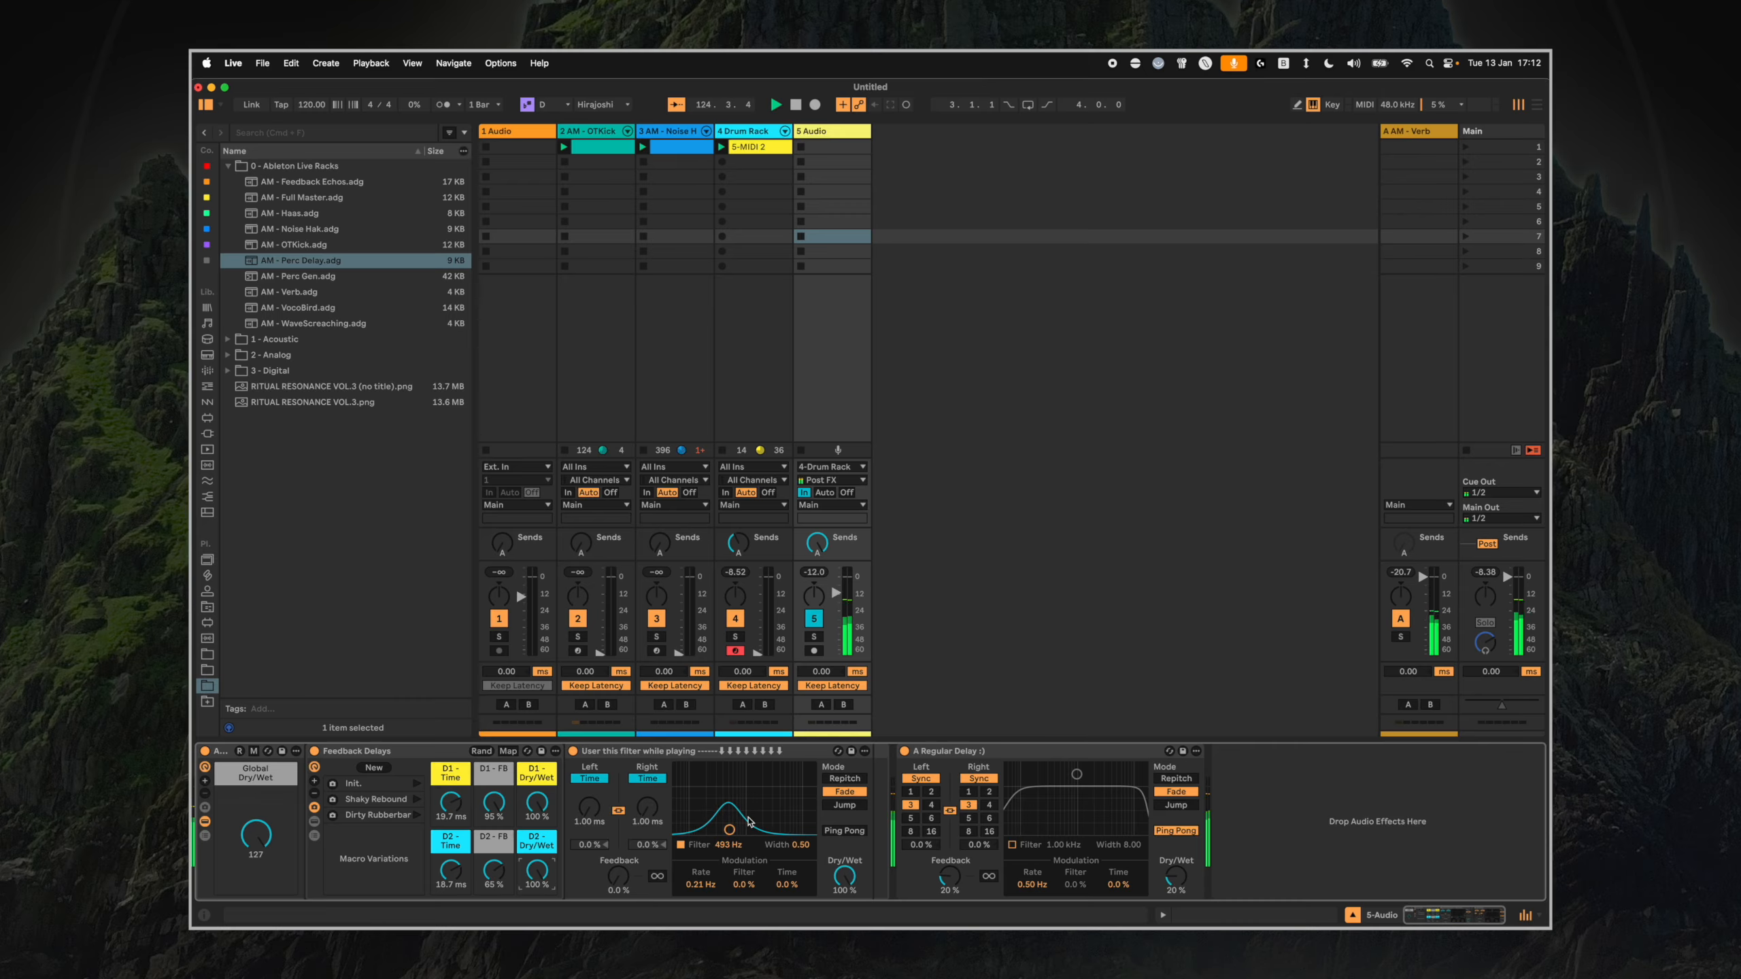
{"action": "left_click_drag", "start_coordinate": [729, 830], "coordinate": [761, 830]}
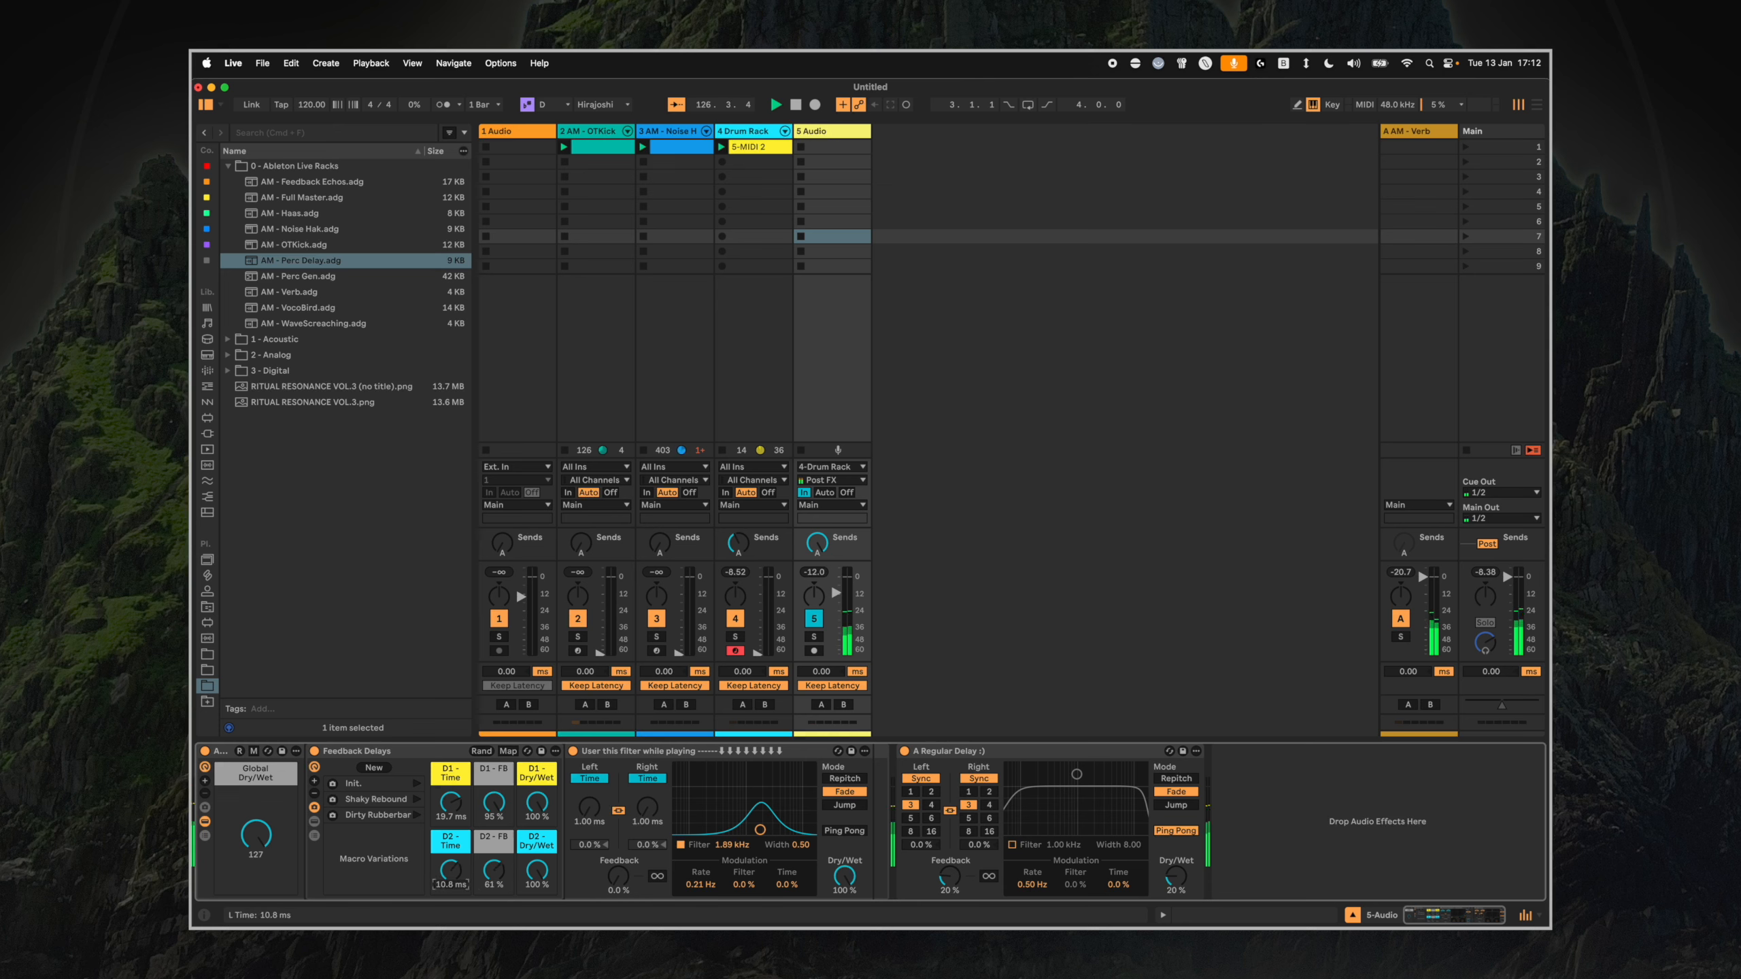
{"action": "left_click_drag", "start_coordinate": [760, 829], "coordinate": [712, 828]}
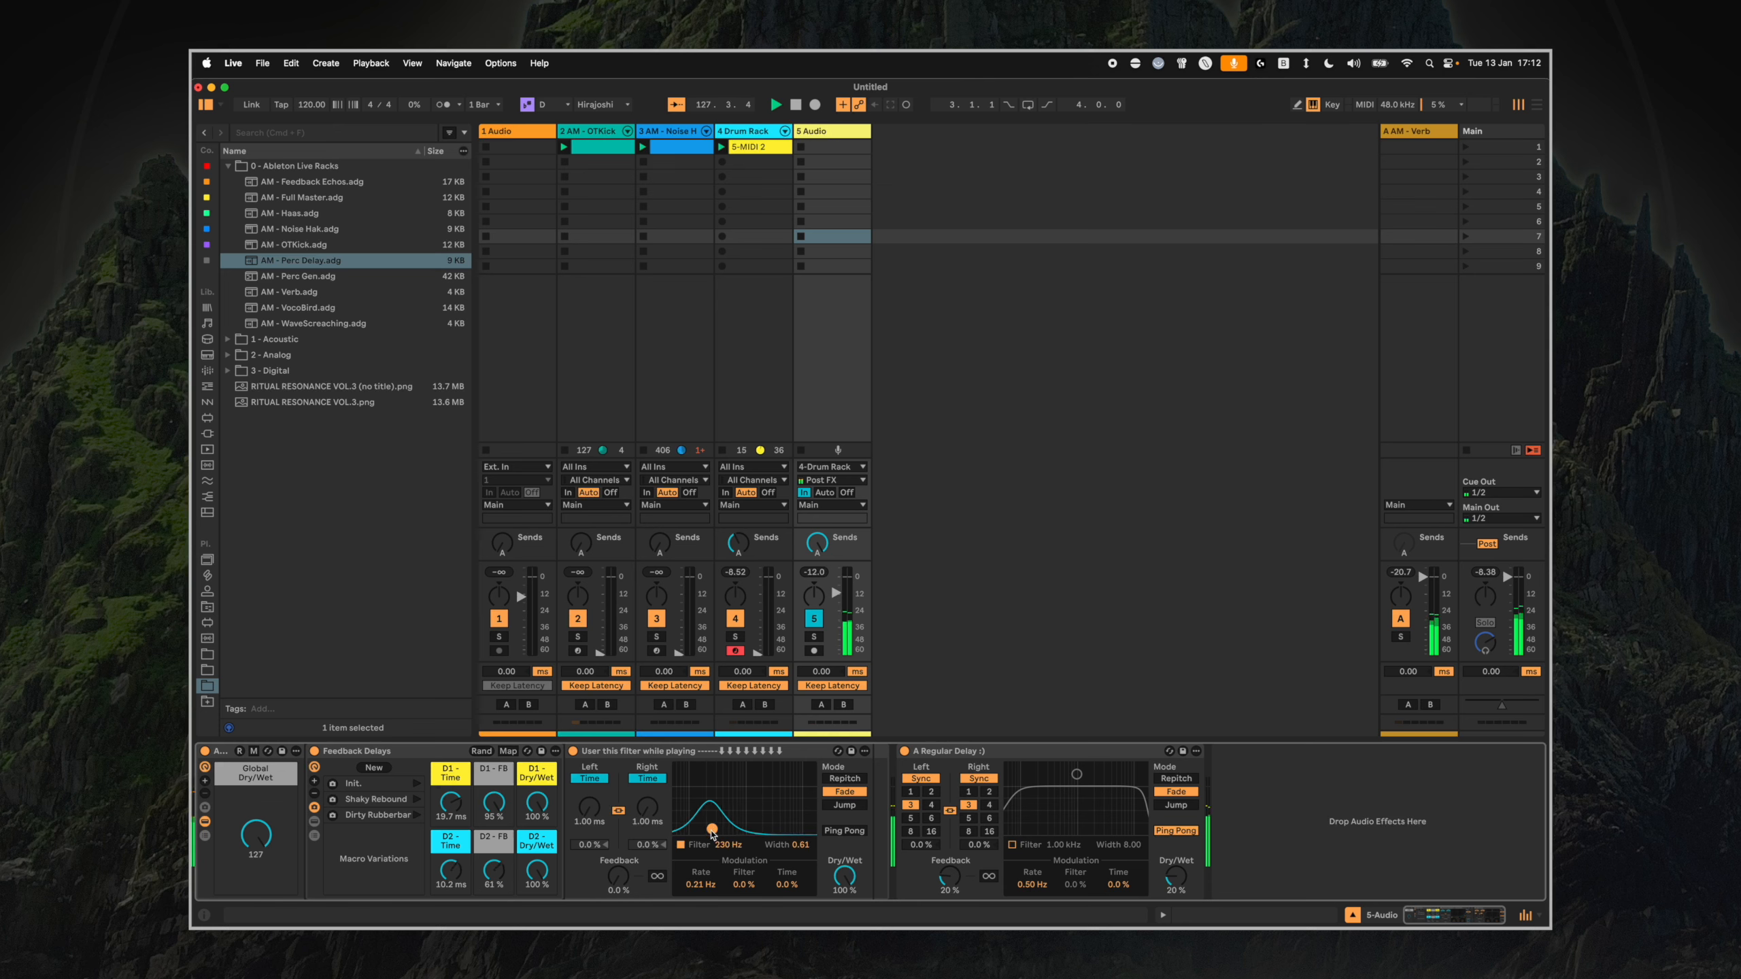
Lower Global Dry/Wet to 22 and sweep the filter through the midrange, ending at 18.0 kHz with a width of 0.50.
{"action": "mouse_move", "coordinate": [255, 834]}
{"action": "left_mouse_down"}
{"action": "mouse_move", "coordinate": [255, 853]}
{"action": "mouse_move", "coordinate": [255, 835]}
{"action": "left_mouse_up"}
{"action": "mouse_move", "coordinate": [712, 829]}
{"action": "left_mouse_down"}
{"action": "mouse_move", "coordinate": [782, 816]}
{"action": "mouse_move", "coordinate": [701, 830]}
{"action": "left_mouse_up"}
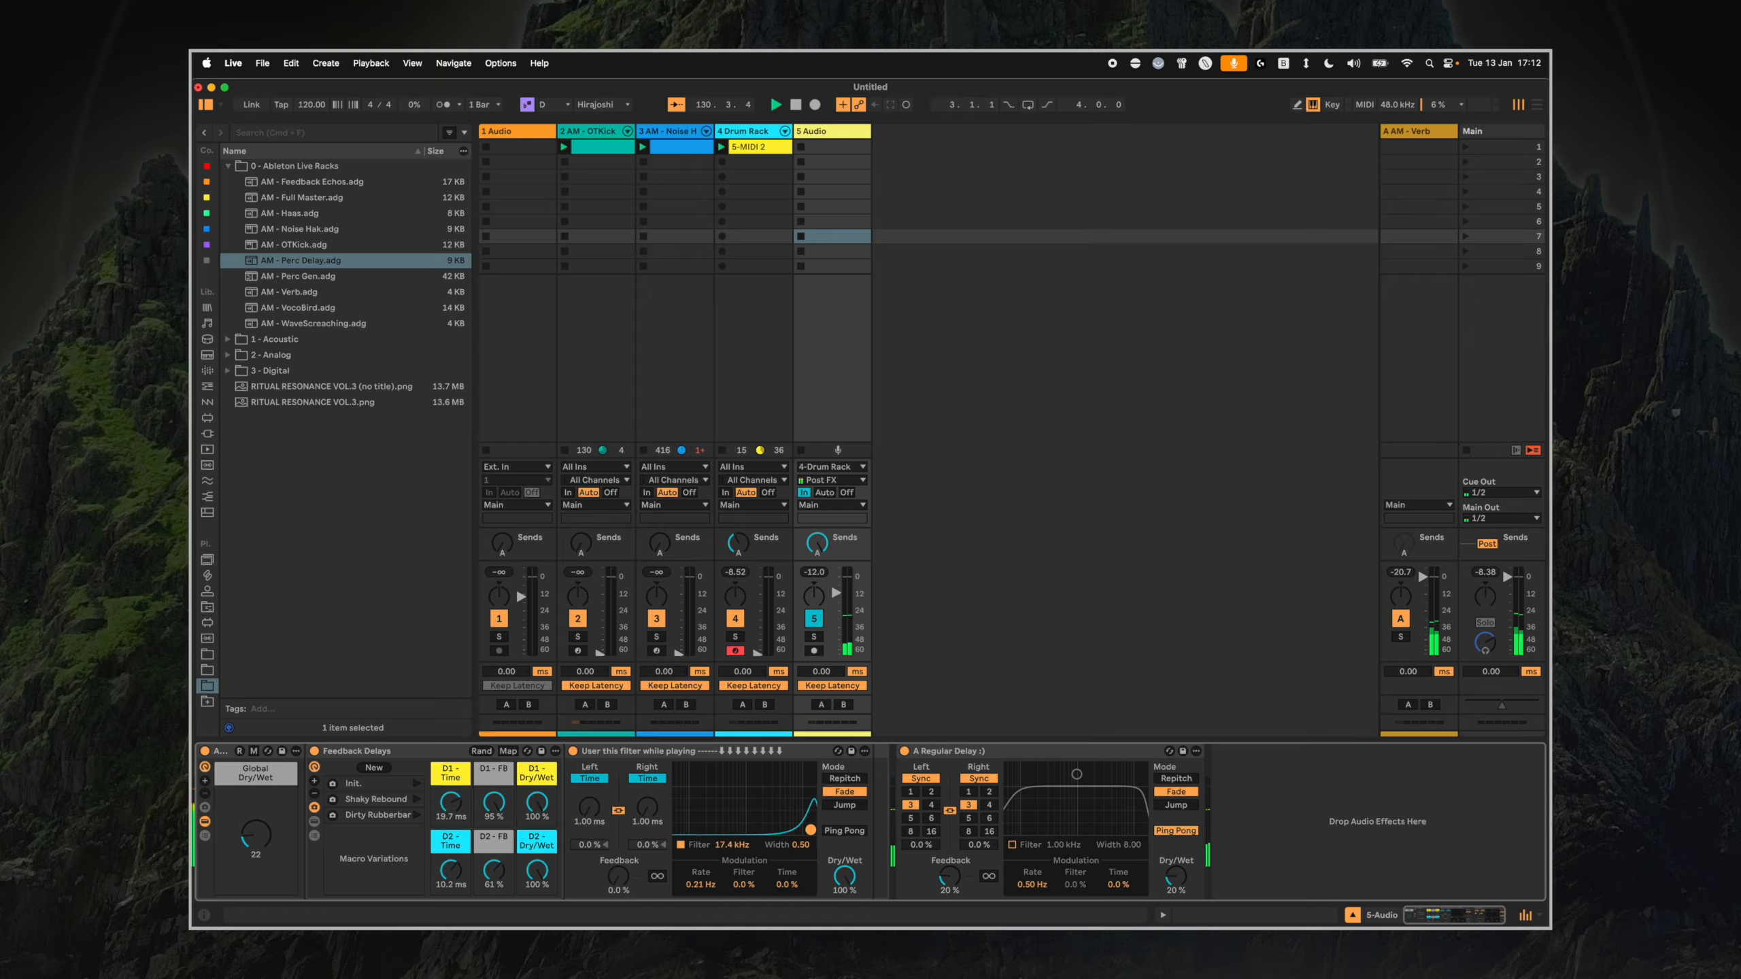
{"action": "left_click_drag", "start_coordinate": [811, 830], "coordinate": [726, 807]}
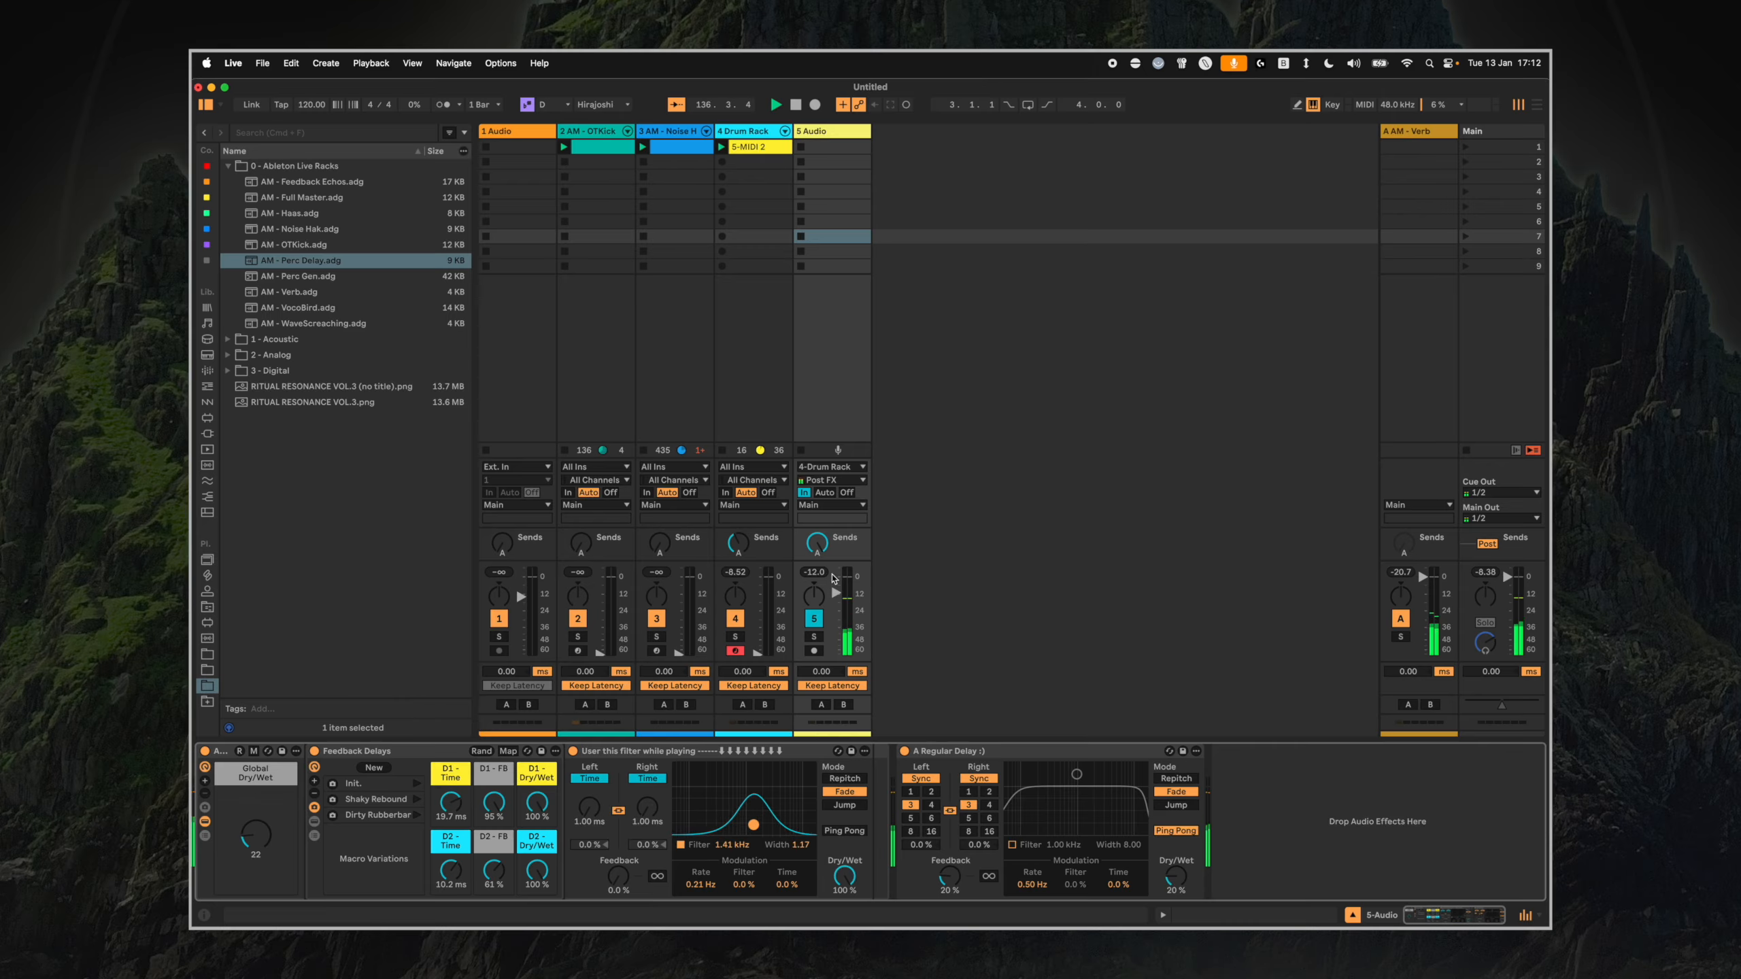
{"action": "left_click_drag", "start_coordinate": [753, 825], "coordinate": [812, 829]}
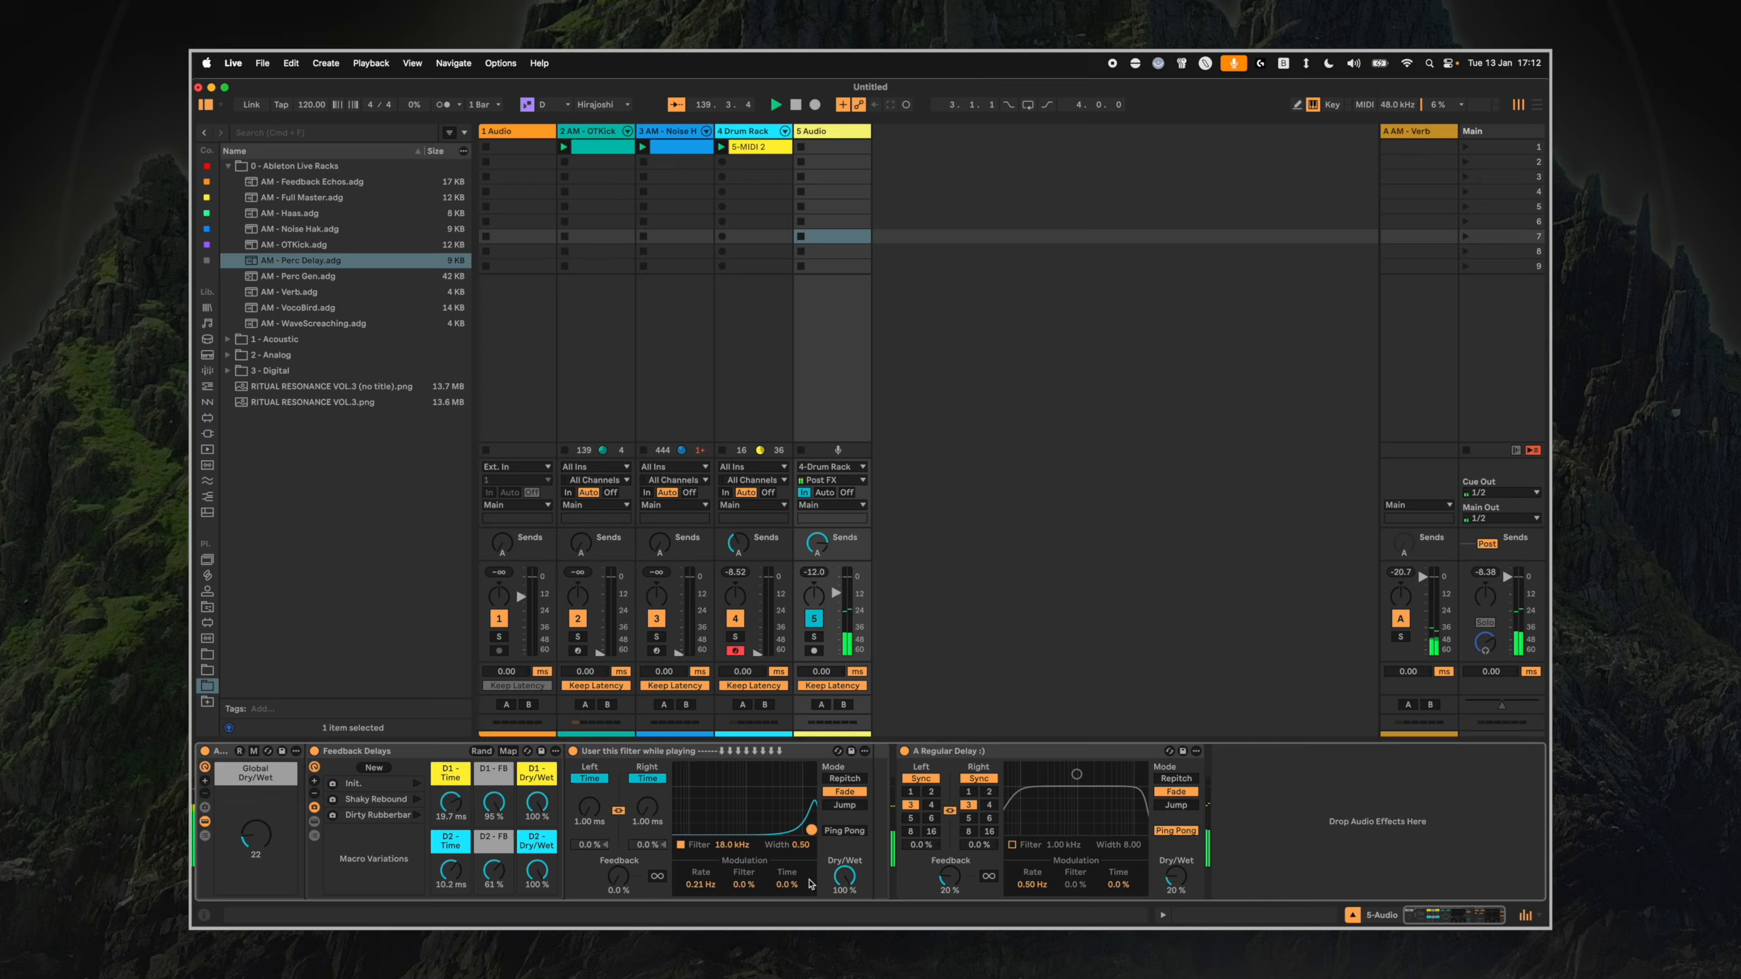
Set Global Dry/Wet to 127, mute track 5, return the filter to 18.0 kHz at 0.50 width and raise the track volume slightly.
{"action": "left_click_drag", "start_coordinate": [252, 832], "coordinate": [255, 771]}
{"action": "mouse_move", "coordinate": [811, 829]}
{"action": "left_mouse_down"}
{"action": "mouse_move", "coordinate": [722, 829]}
{"action": "mouse_move", "coordinate": [812, 827]}
{"action": "left_mouse_up"}
{"action": "left_click", "coordinate": [815, 618]}
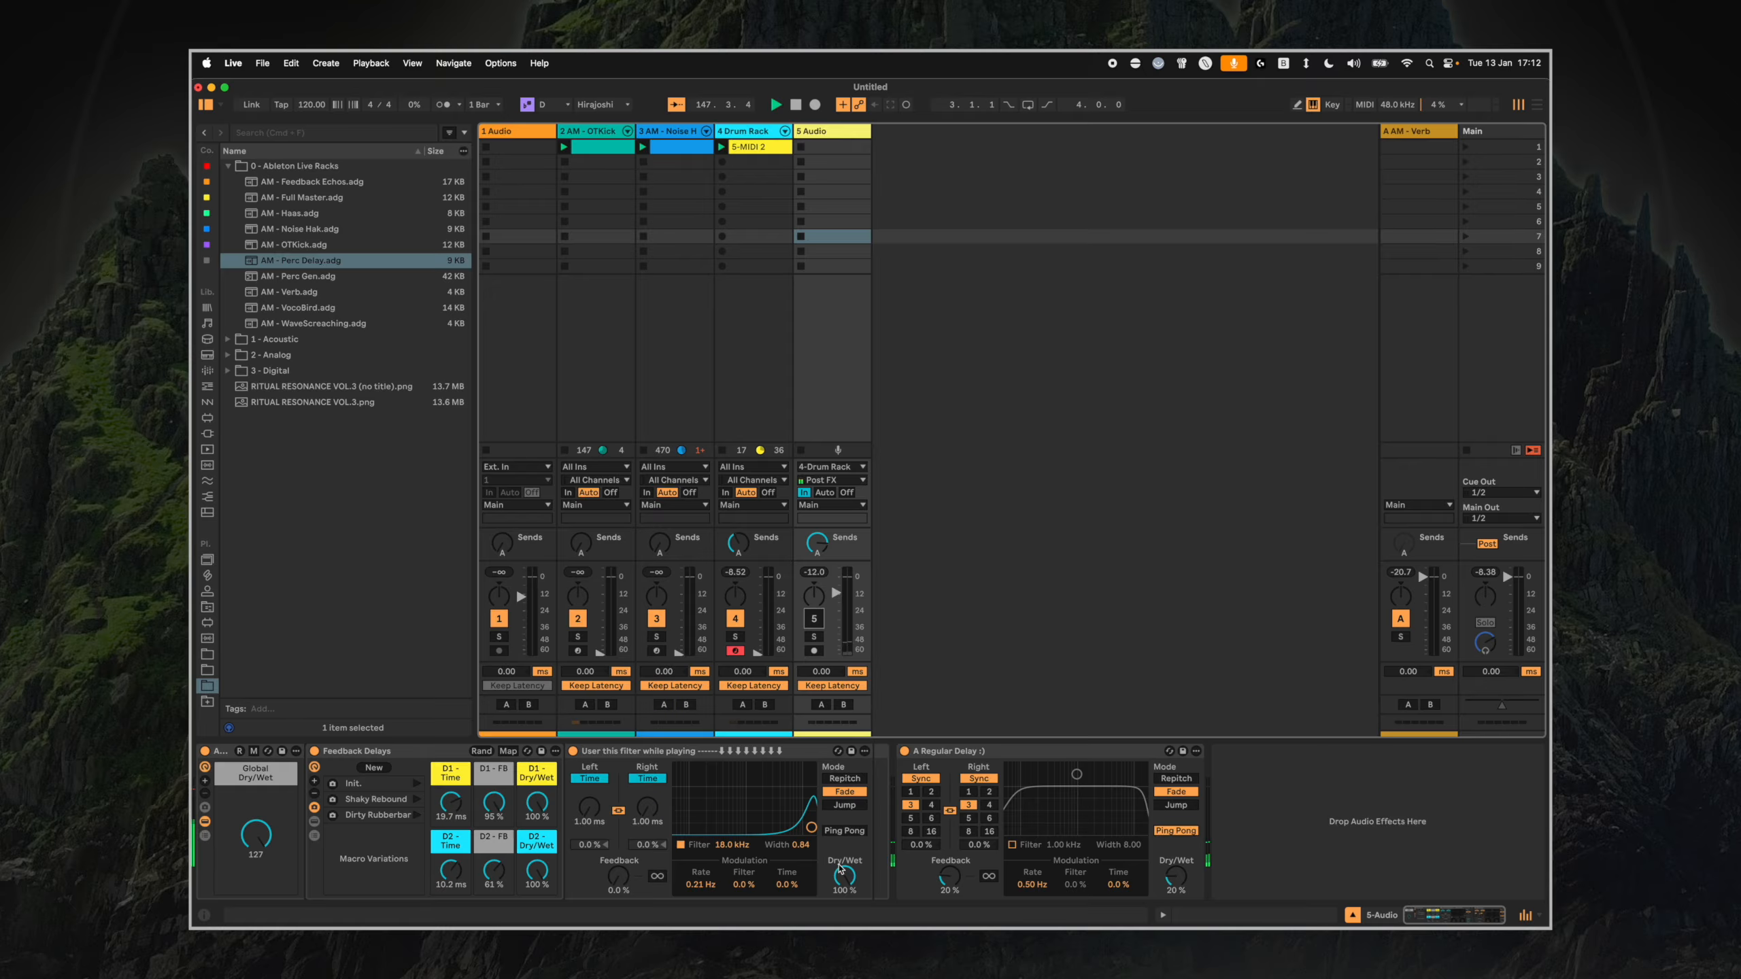
{"action": "mouse_move", "coordinate": [810, 828]}
{"action": "left_mouse_down"}
{"action": "mouse_move", "coordinate": [784, 830]}
{"action": "mouse_move", "coordinate": [812, 829]}
{"action": "left_mouse_up"}
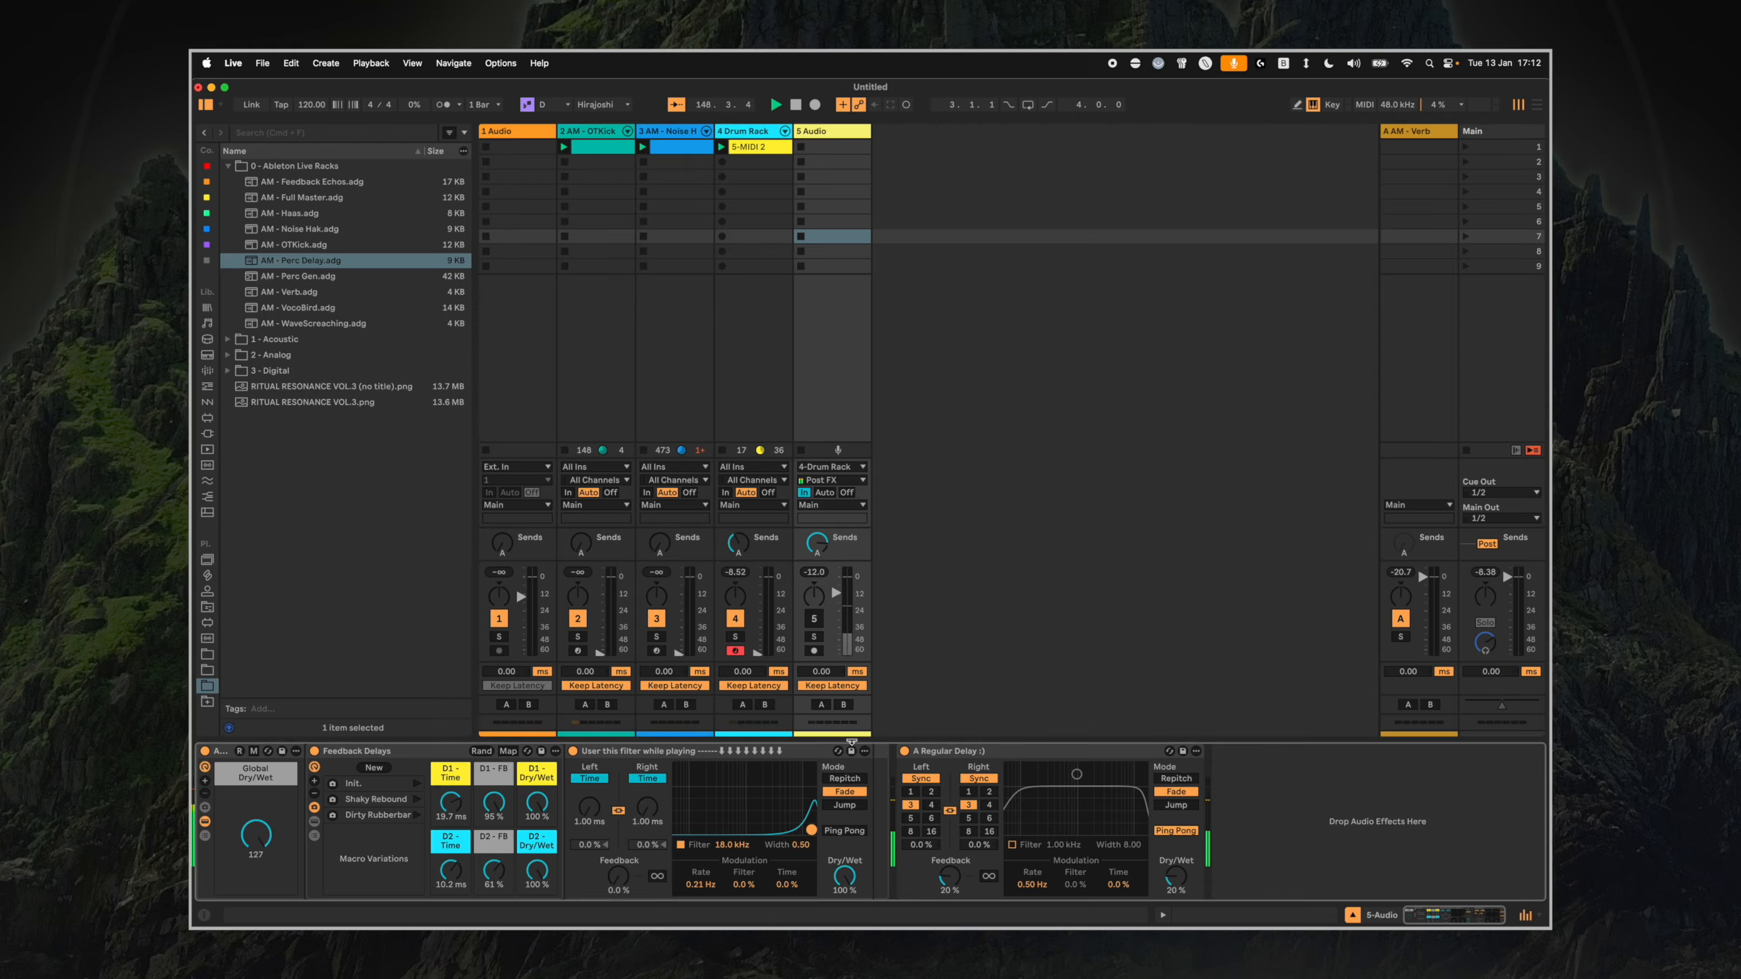
{"action": "left_click_drag", "start_coordinate": [852, 628], "coordinate": [852, 623]}
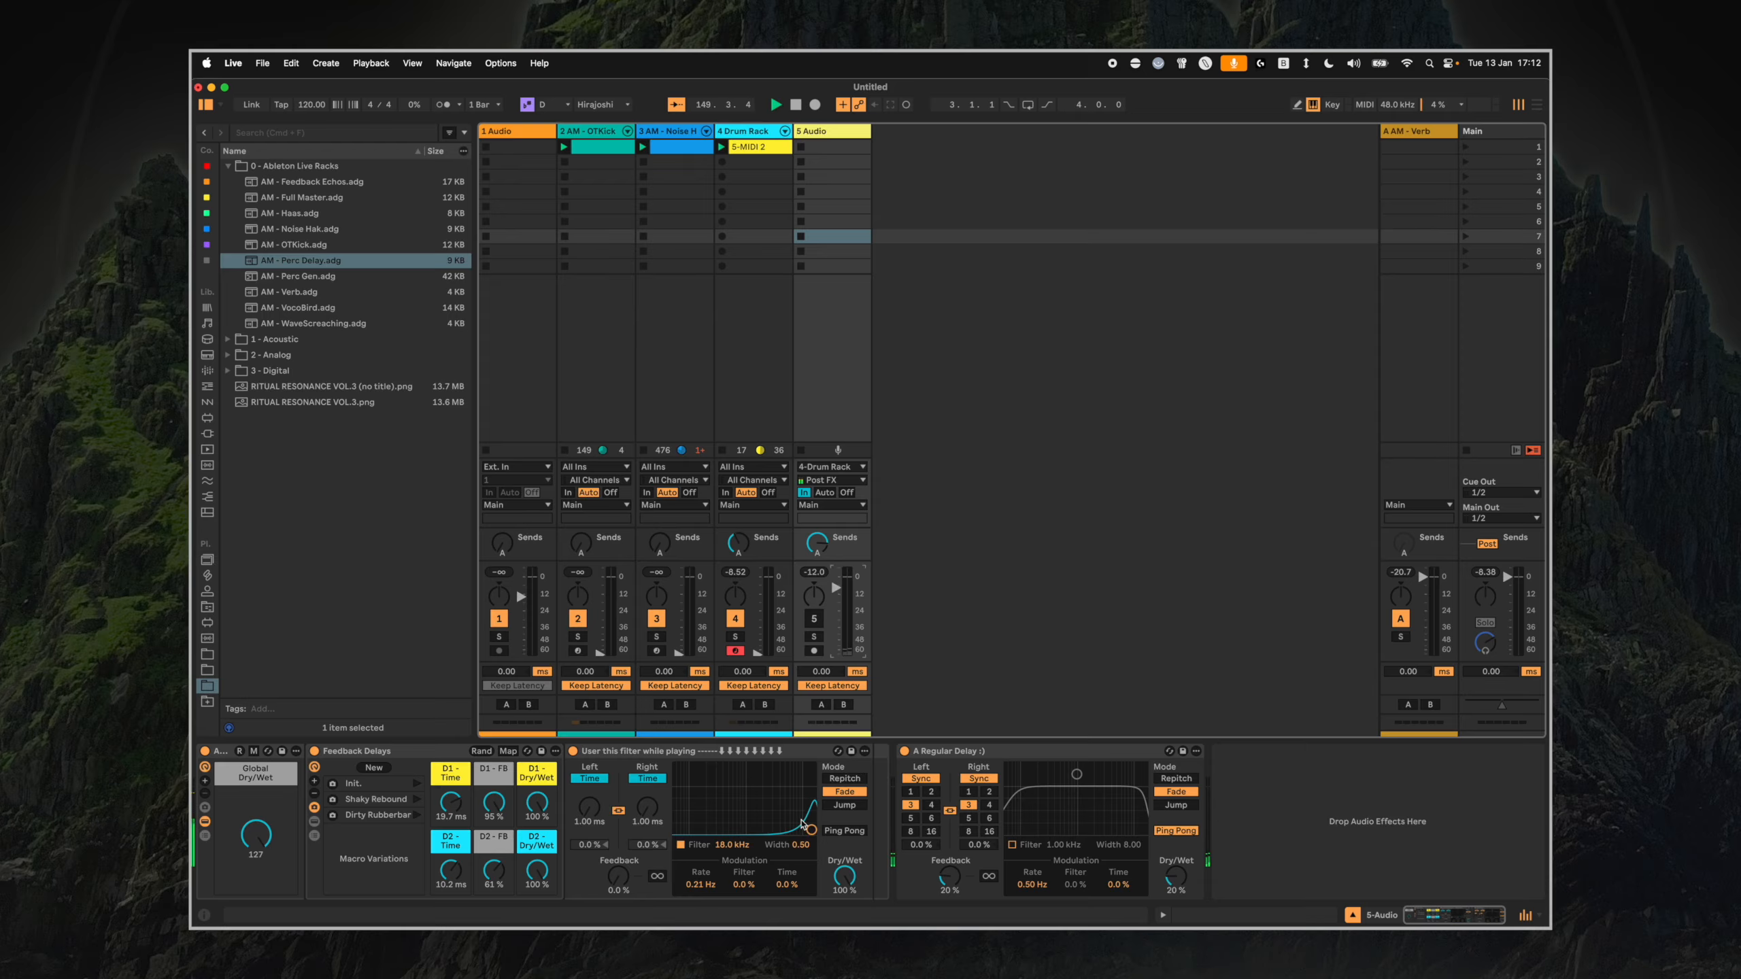
Set the filter to 851 Hz with a width of 0.50 and D1 - Time to 10.8 ms, with track 5 unmuted.
{"action": "left_click_drag", "start_coordinate": [801, 823], "coordinate": [742, 801]}
{"action": "left_click_drag", "start_coordinate": [450, 797], "coordinate": [447, 806]}
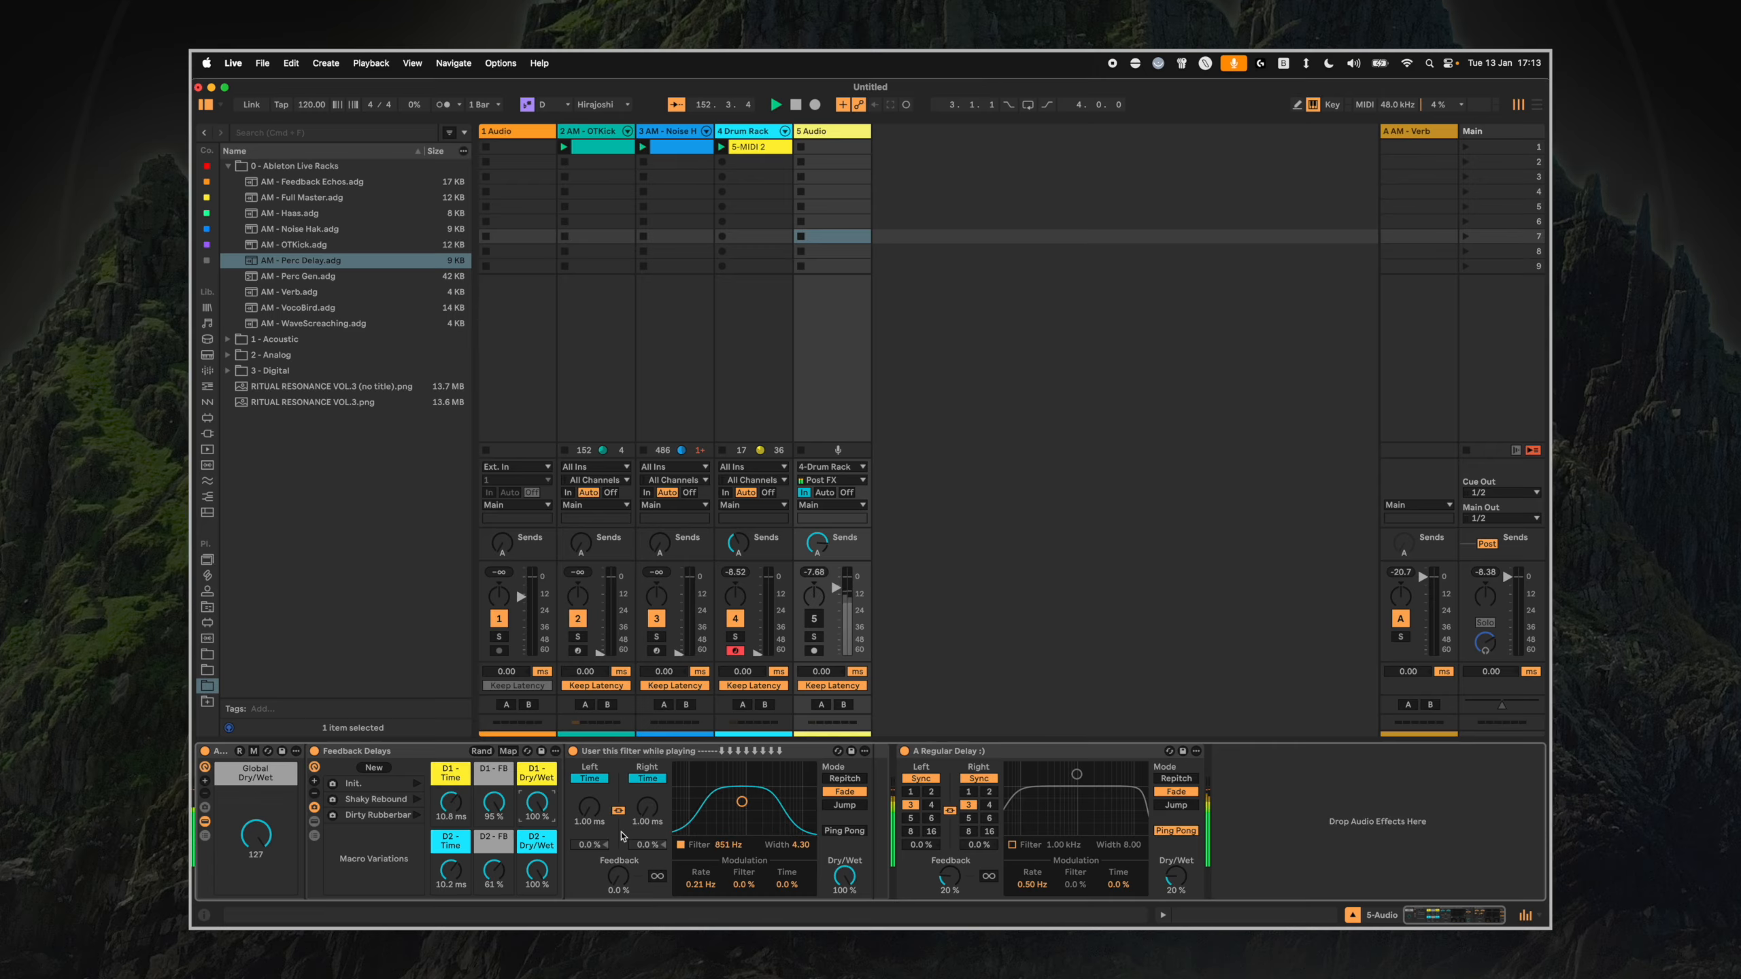
{"action": "mouse_move", "coordinate": [742, 801]}
{"action": "left_mouse_down"}
{"action": "mouse_move", "coordinate": [746, 782]}
{"action": "mouse_move", "coordinate": [751, 822]}
{"action": "mouse_move", "coordinate": [719, 813]}
{"action": "mouse_move", "coordinate": [804, 817]}
{"action": "mouse_move", "coordinate": [742, 829]}
{"action": "left_mouse_up"}
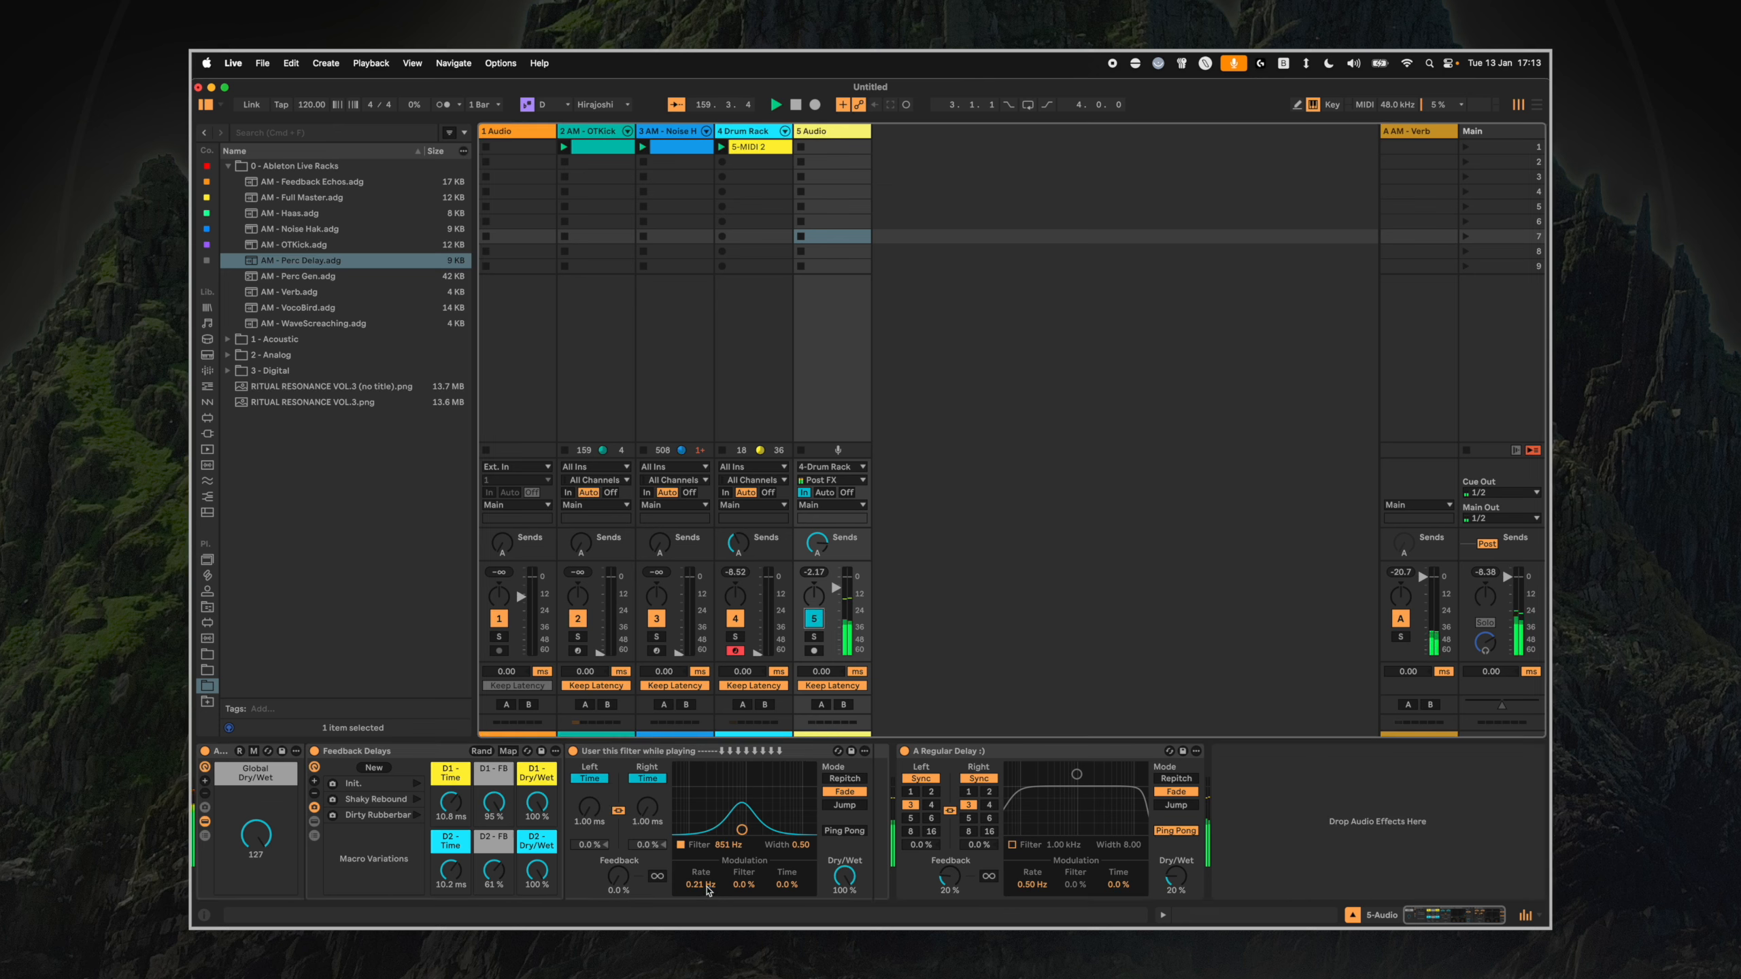
Try the filter delay's built-in modulation with Filter at 100 % and a fast rate, moving the filter to 4.21 kHz.
{"action": "left_click_drag", "start_coordinate": [744, 887], "coordinate": [708, 847]}
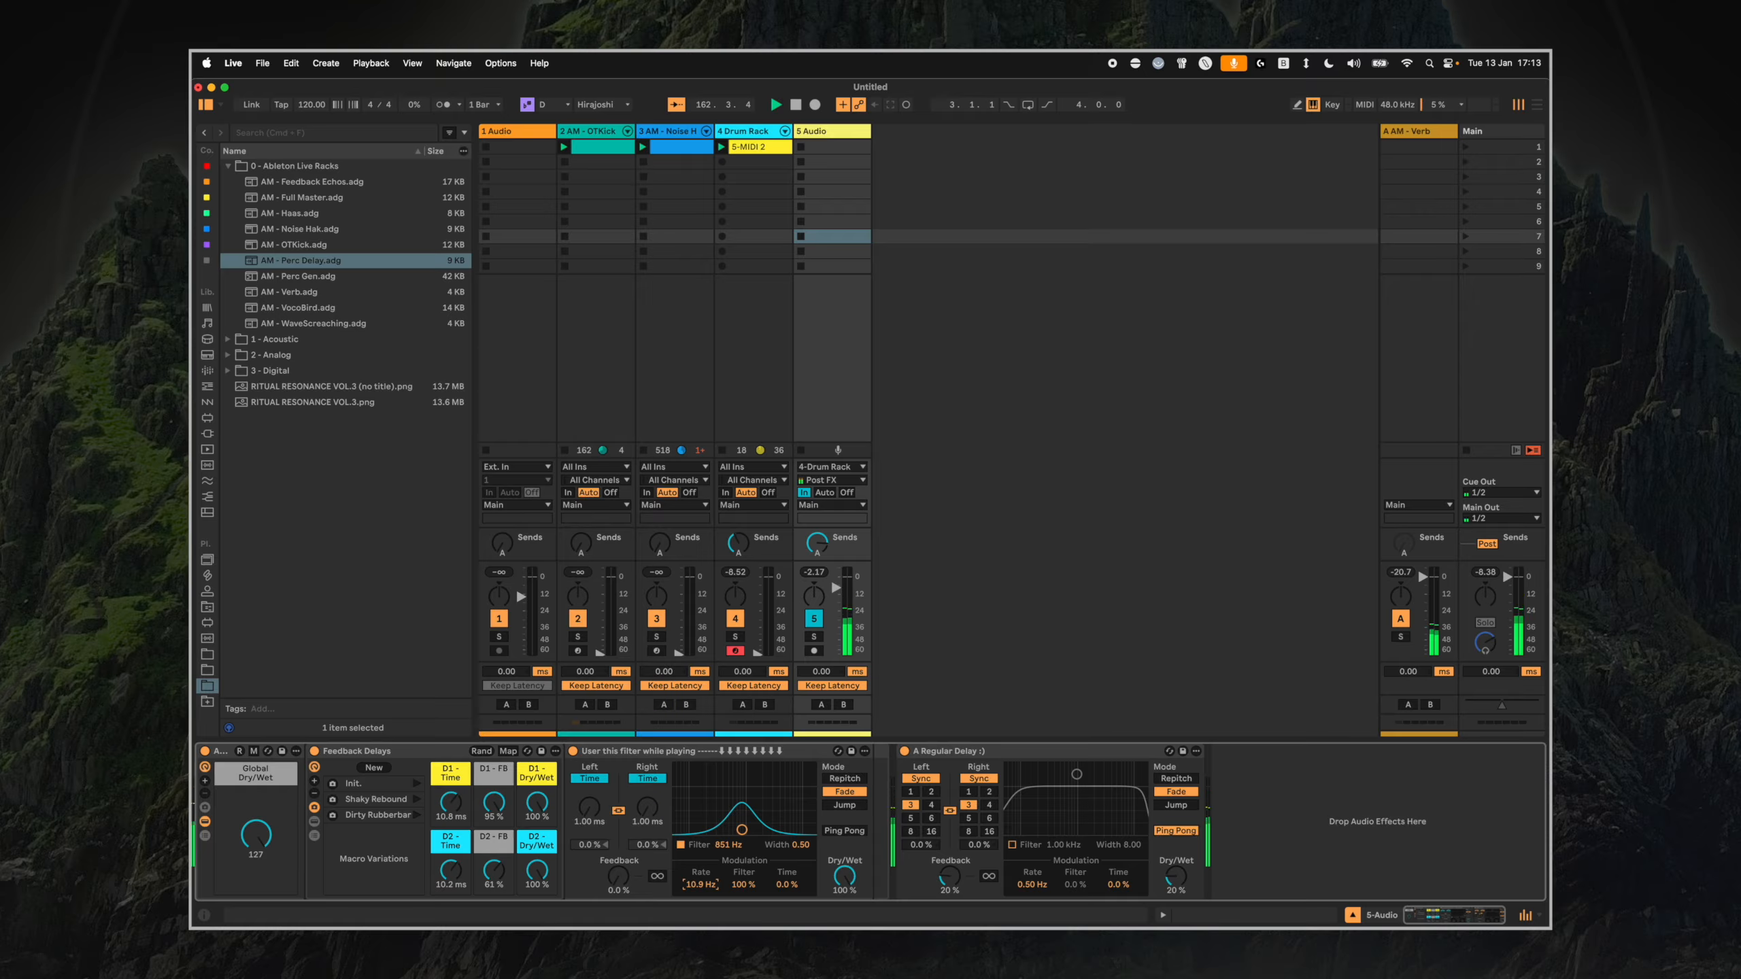
{"action": "left_click_drag", "start_coordinate": [706, 884], "coordinate": [706, 888]}
{"action": "left_click_drag", "start_coordinate": [742, 830], "coordinate": [778, 829]}
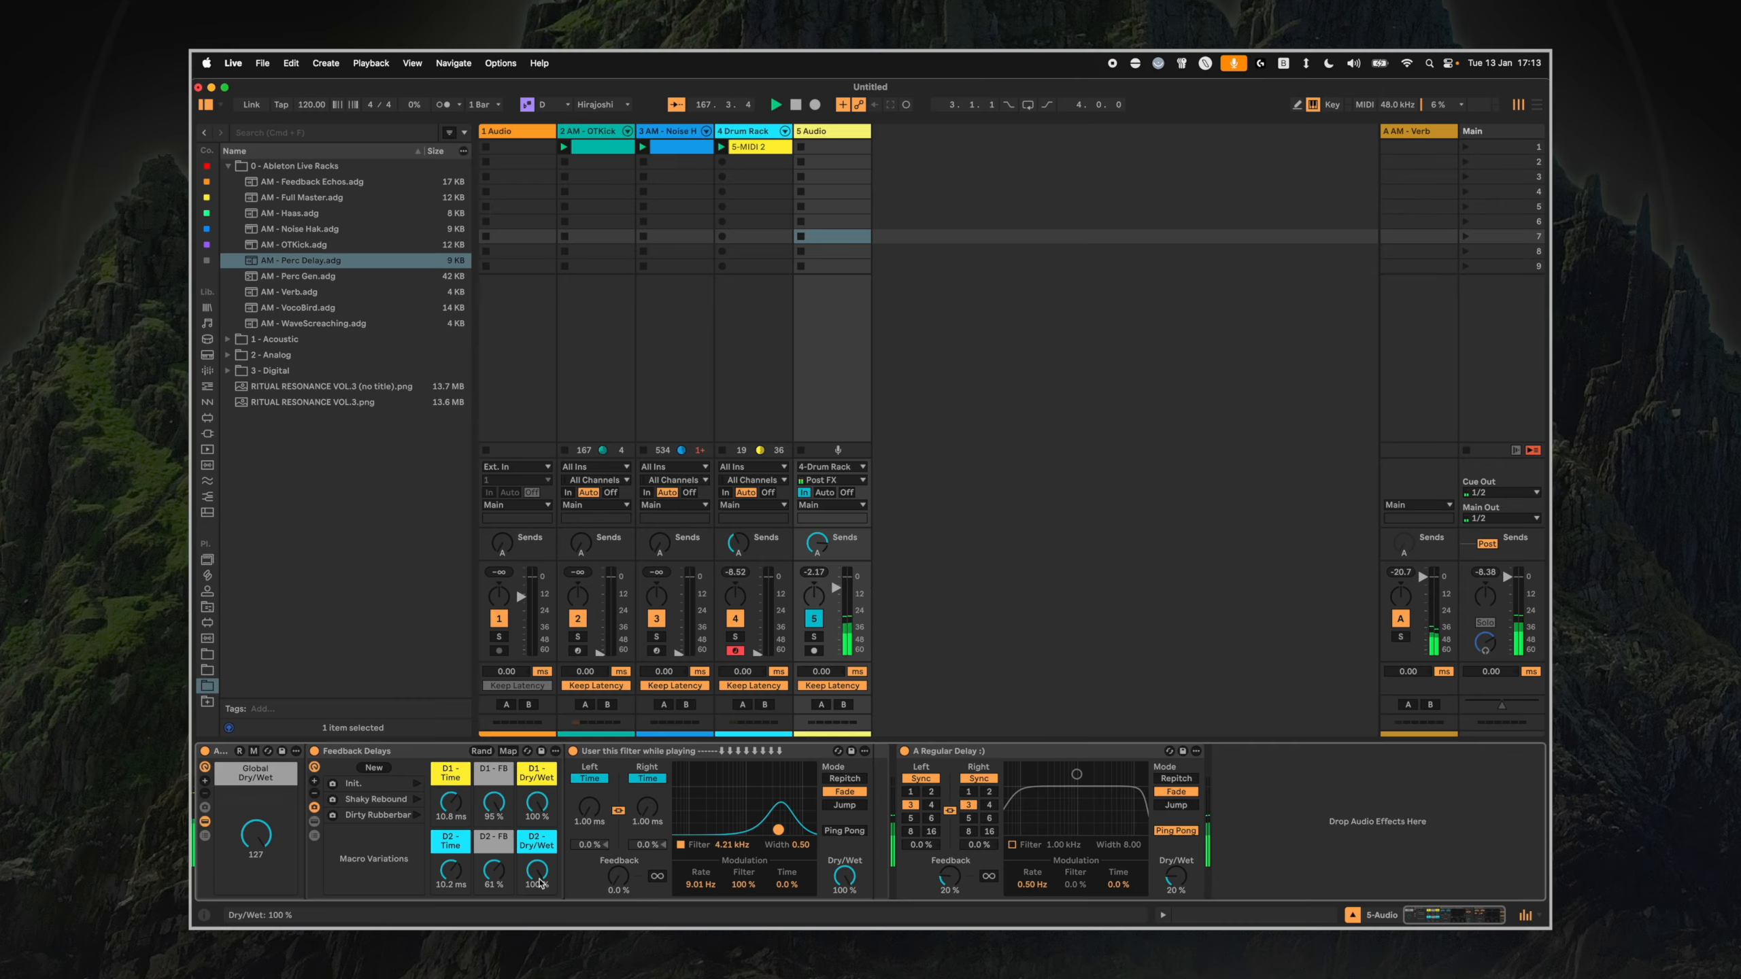
Set D1 - Time to 32.5 ms, D2 - Dry/Wet to 100 %, D2 - FB to 73 % and D2 - Time to 3.75 ms, with the filter at 300 Hz.
{"action": "left_click_drag", "start_coordinate": [536, 870], "coordinate": [536, 918]}
{"action": "mouse_move", "coordinate": [451, 804]}
{"action": "left_mouse_down"}
{"action": "mouse_move", "coordinate": [450, 782]}
{"action": "mouse_move", "coordinate": [450, 801]}
{"action": "left_mouse_up"}
{"action": "left_click_drag", "start_coordinate": [536, 872], "coordinate": [537, 816]}
{"action": "left_click_drag", "start_coordinate": [493, 871], "coordinate": [450, 891]}
Set the filter delay's Filter modulation to 0.0 % and reset its modulation rate to 0.50 Hz.
{"action": "left_click_drag", "start_coordinate": [690, 886], "coordinate": [740, 895]}
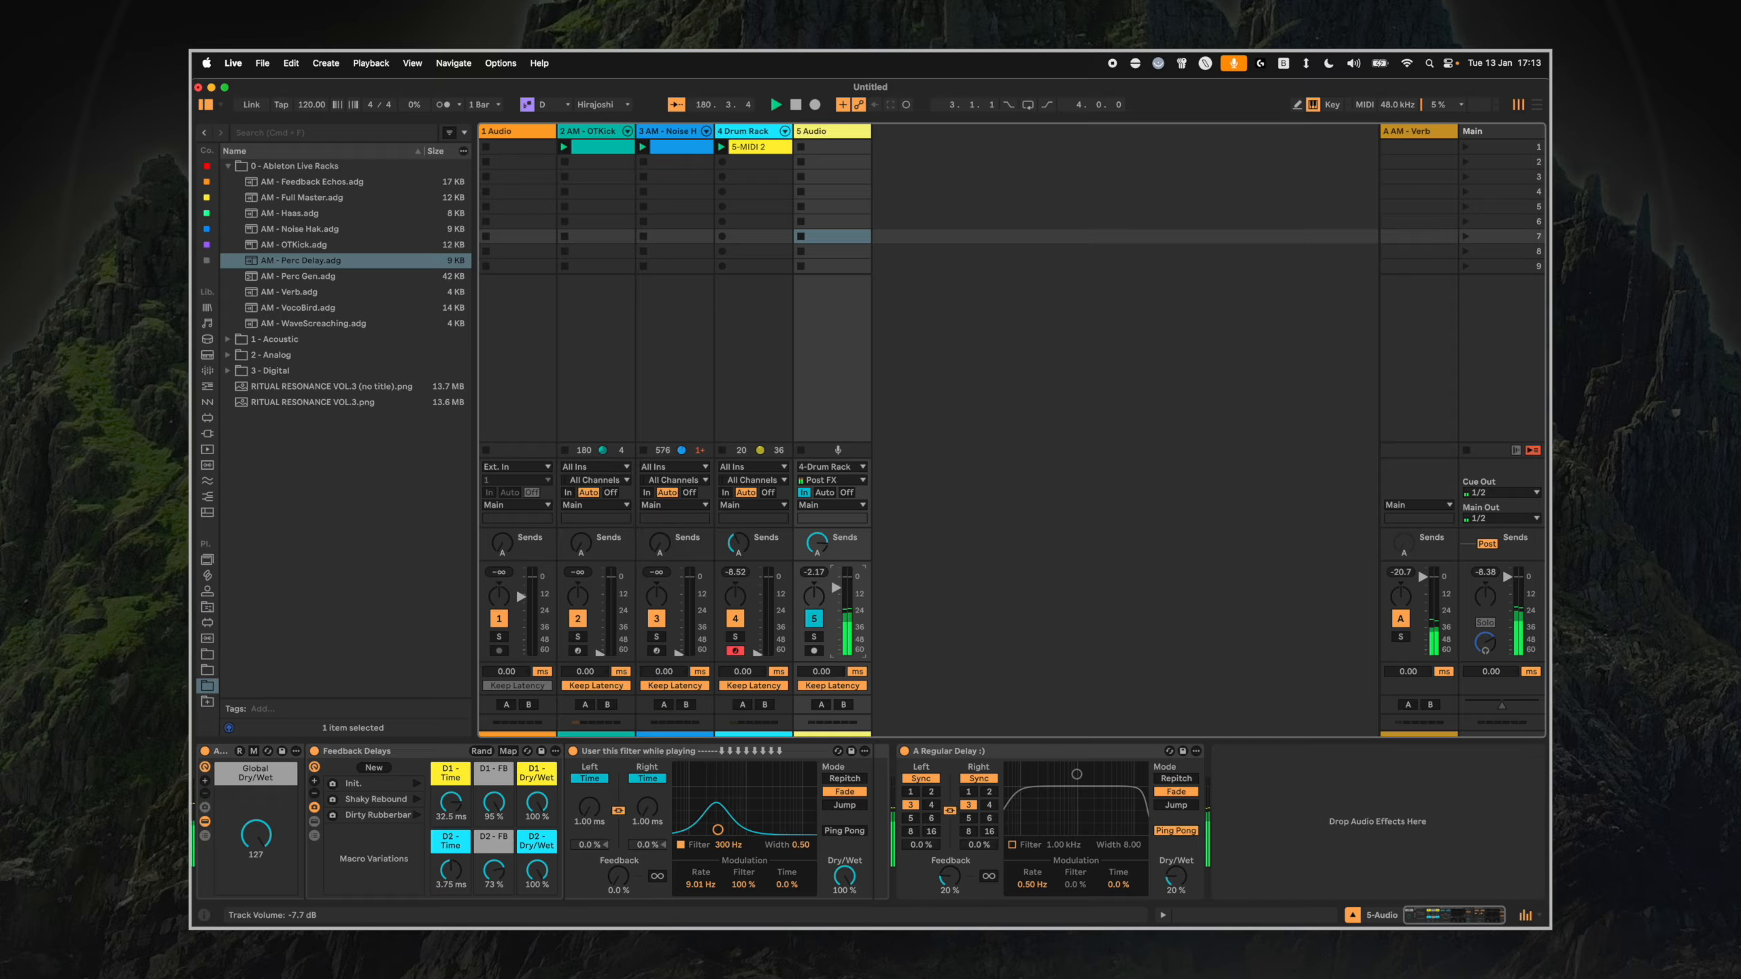
{"action": "left_click_drag", "start_coordinate": [742, 886], "coordinate": [742, 926]}
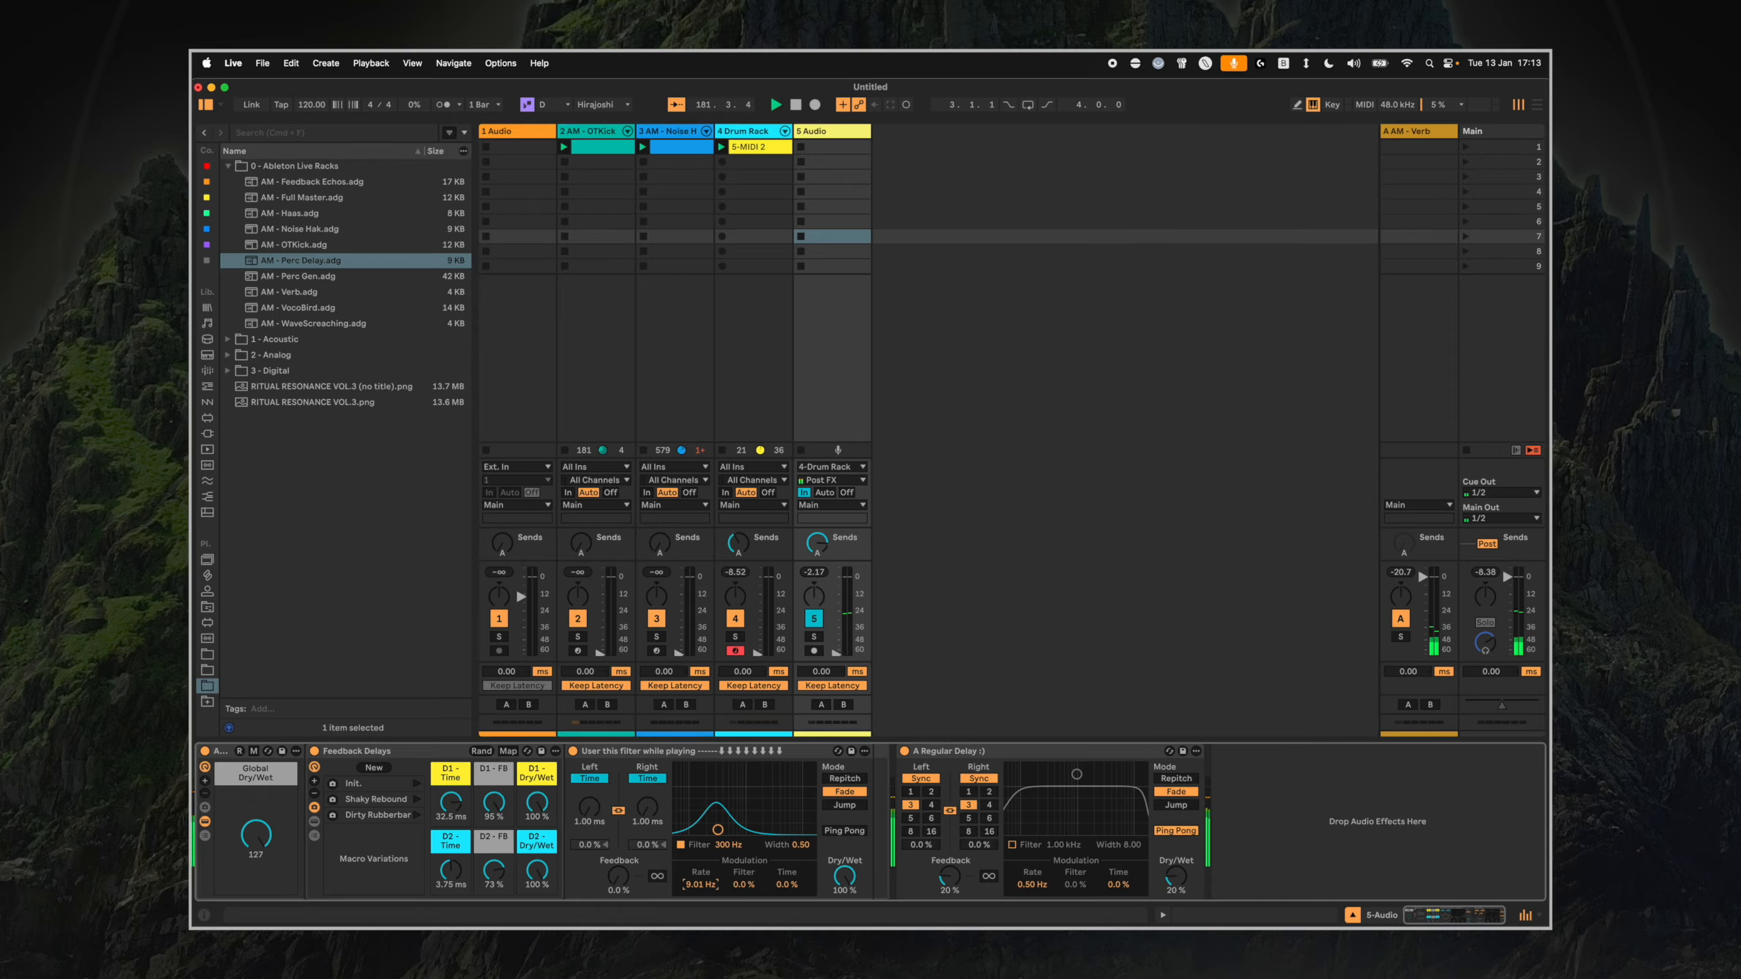
{"action": "double_click", "coordinate": [699, 885]}
Search the browser for "lfo" and select the LFO device.
{"action": "key", "text": "super+f"}
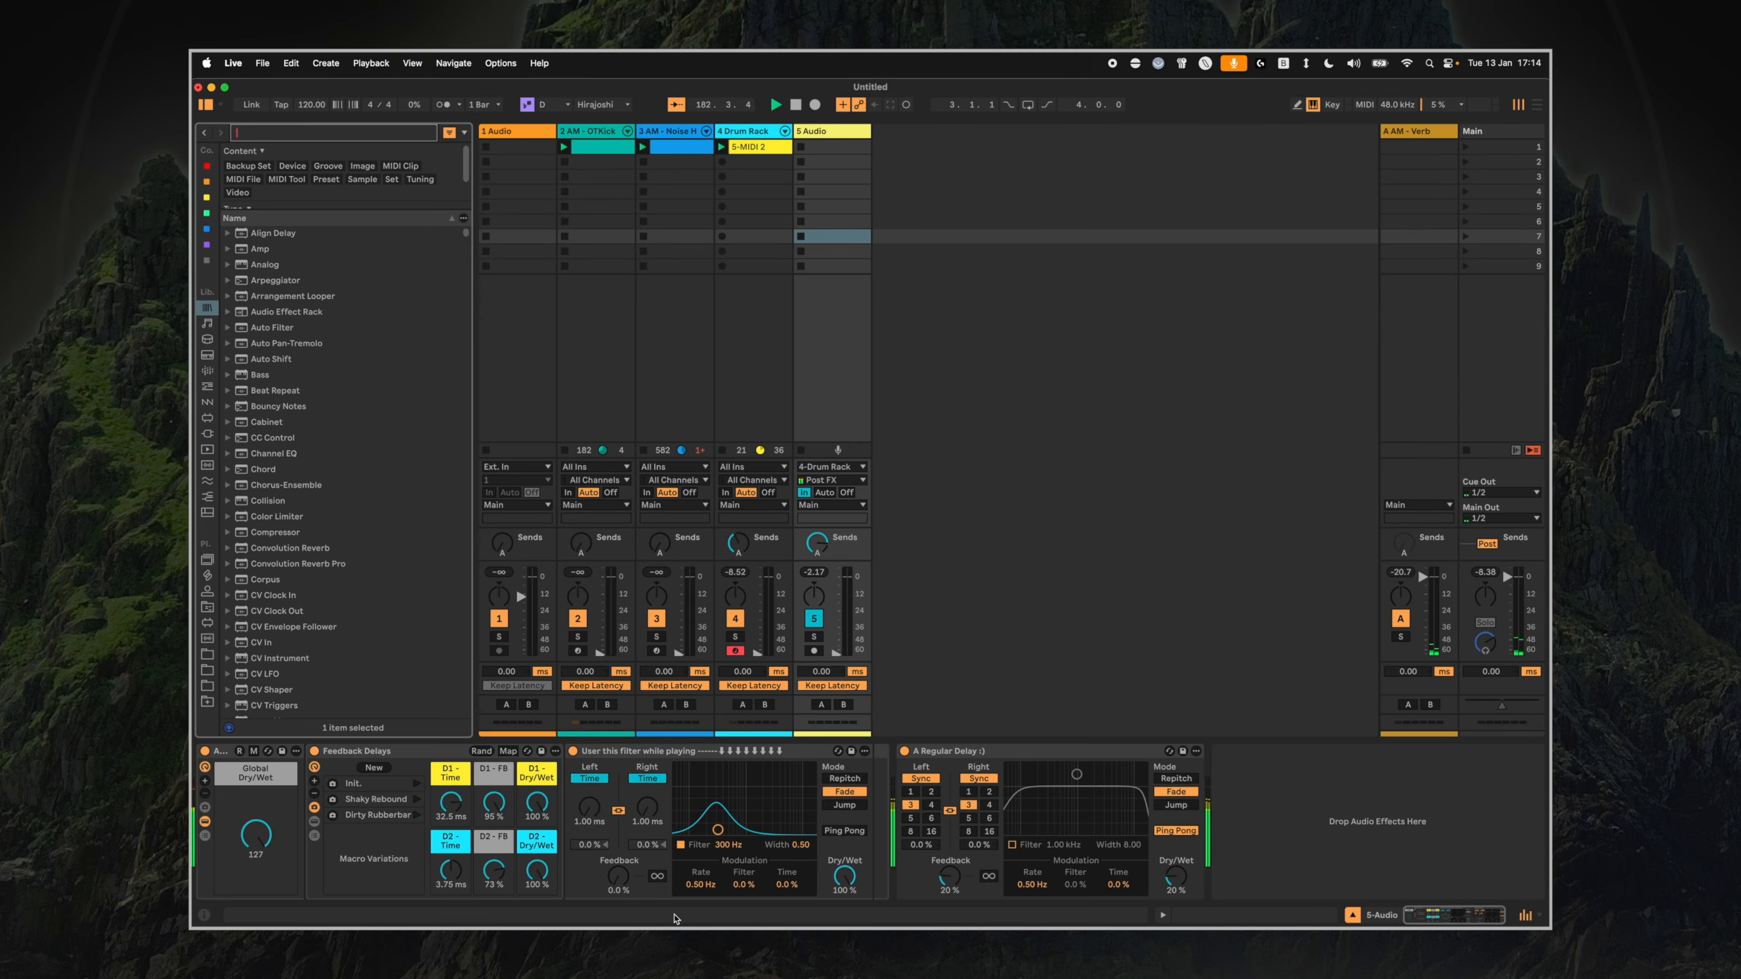
{"action": "type", "text": "lfo"}
{"action": "key", "text": "Down"}
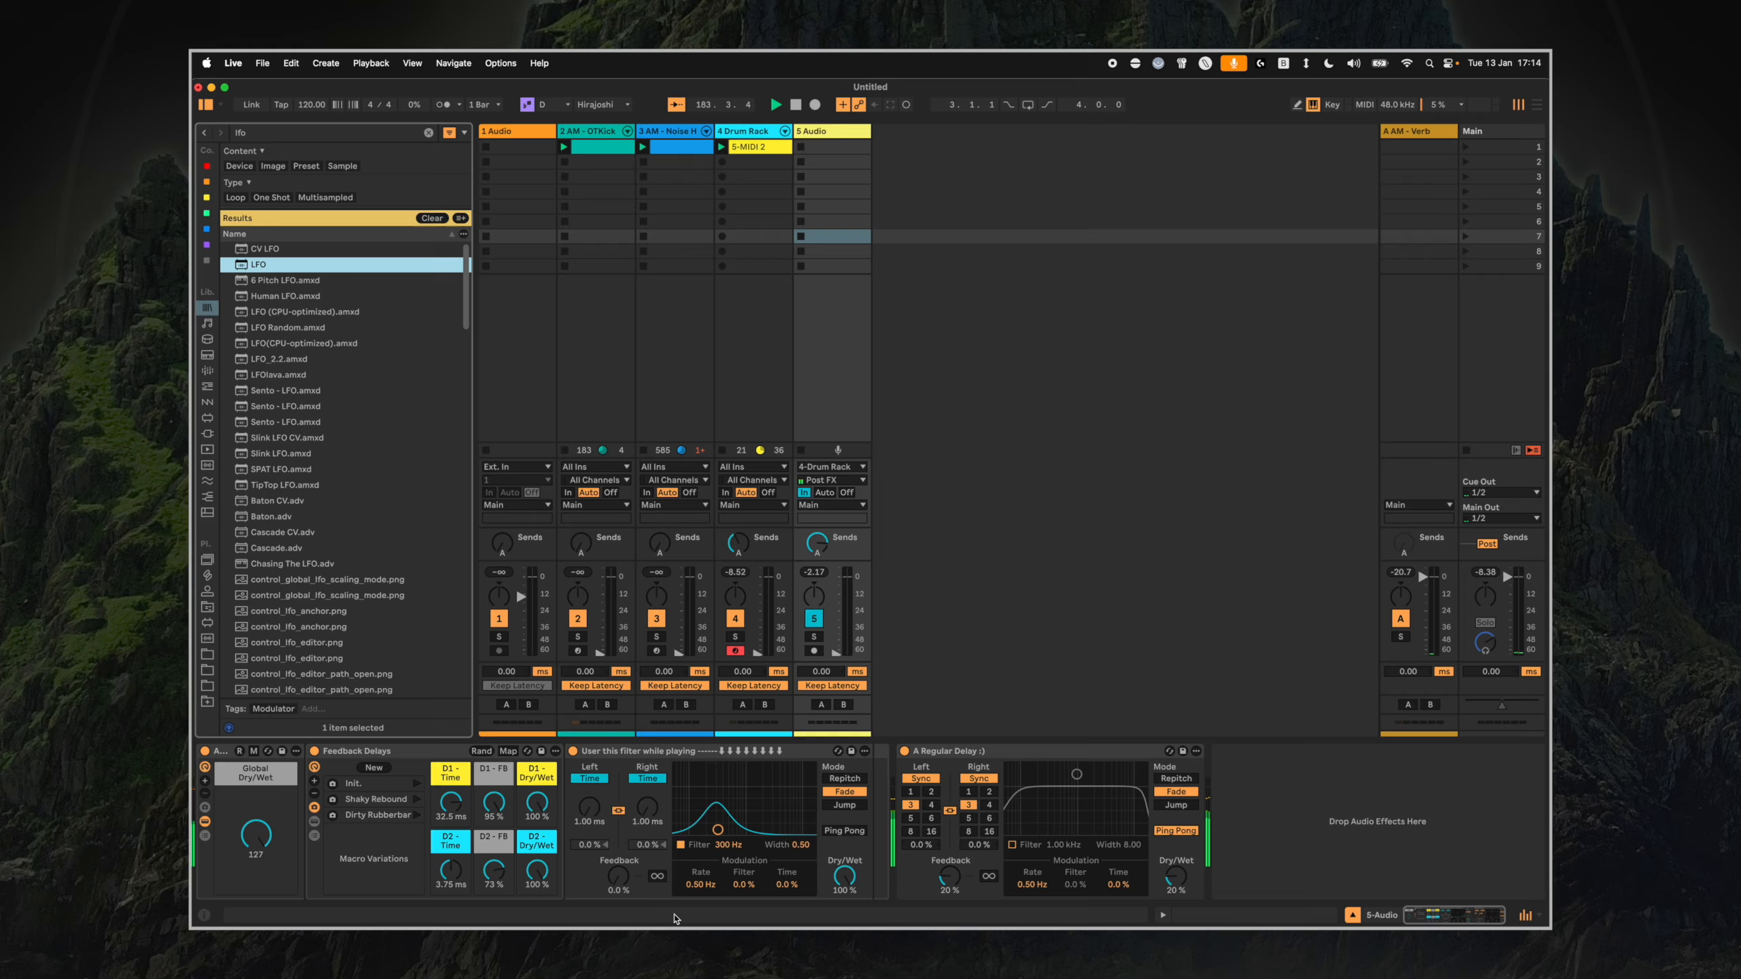
Add the LFO to the 5 Audio track and map it to the filter frequency of the filter delay before A Regular Delay.
{"action": "key", "text": "Return"}
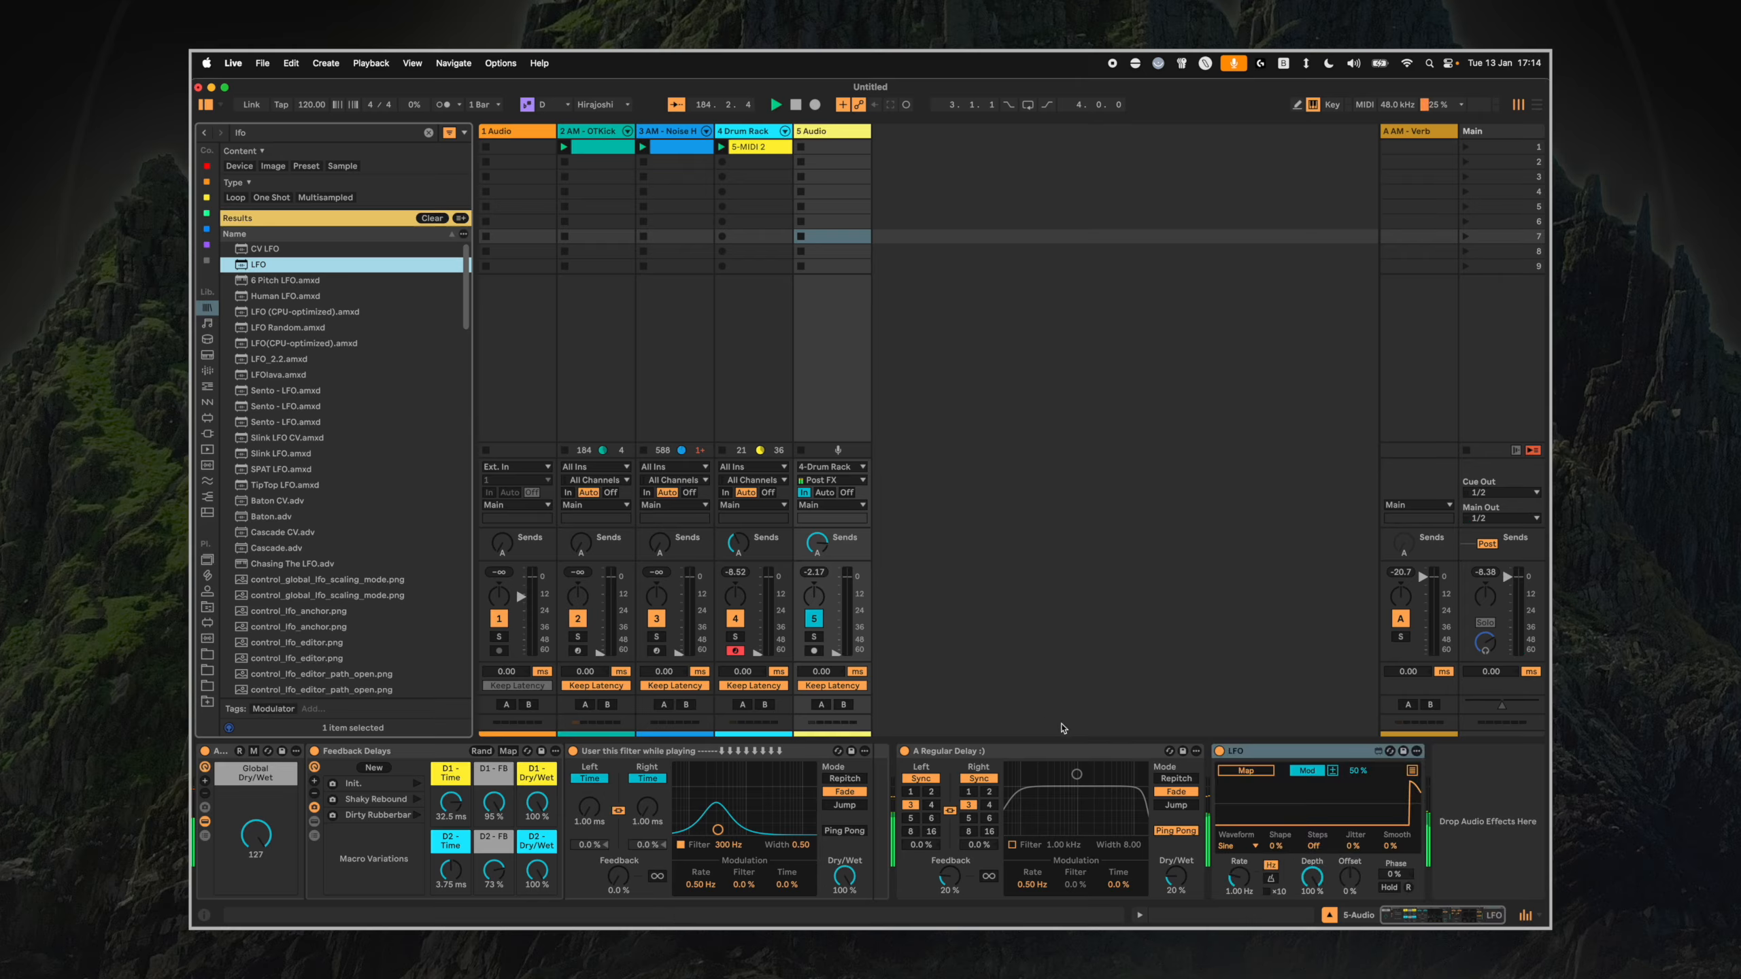
{"action": "left_click", "coordinate": [1225, 752]}
{"action": "left_click", "coordinate": [1225, 752]}
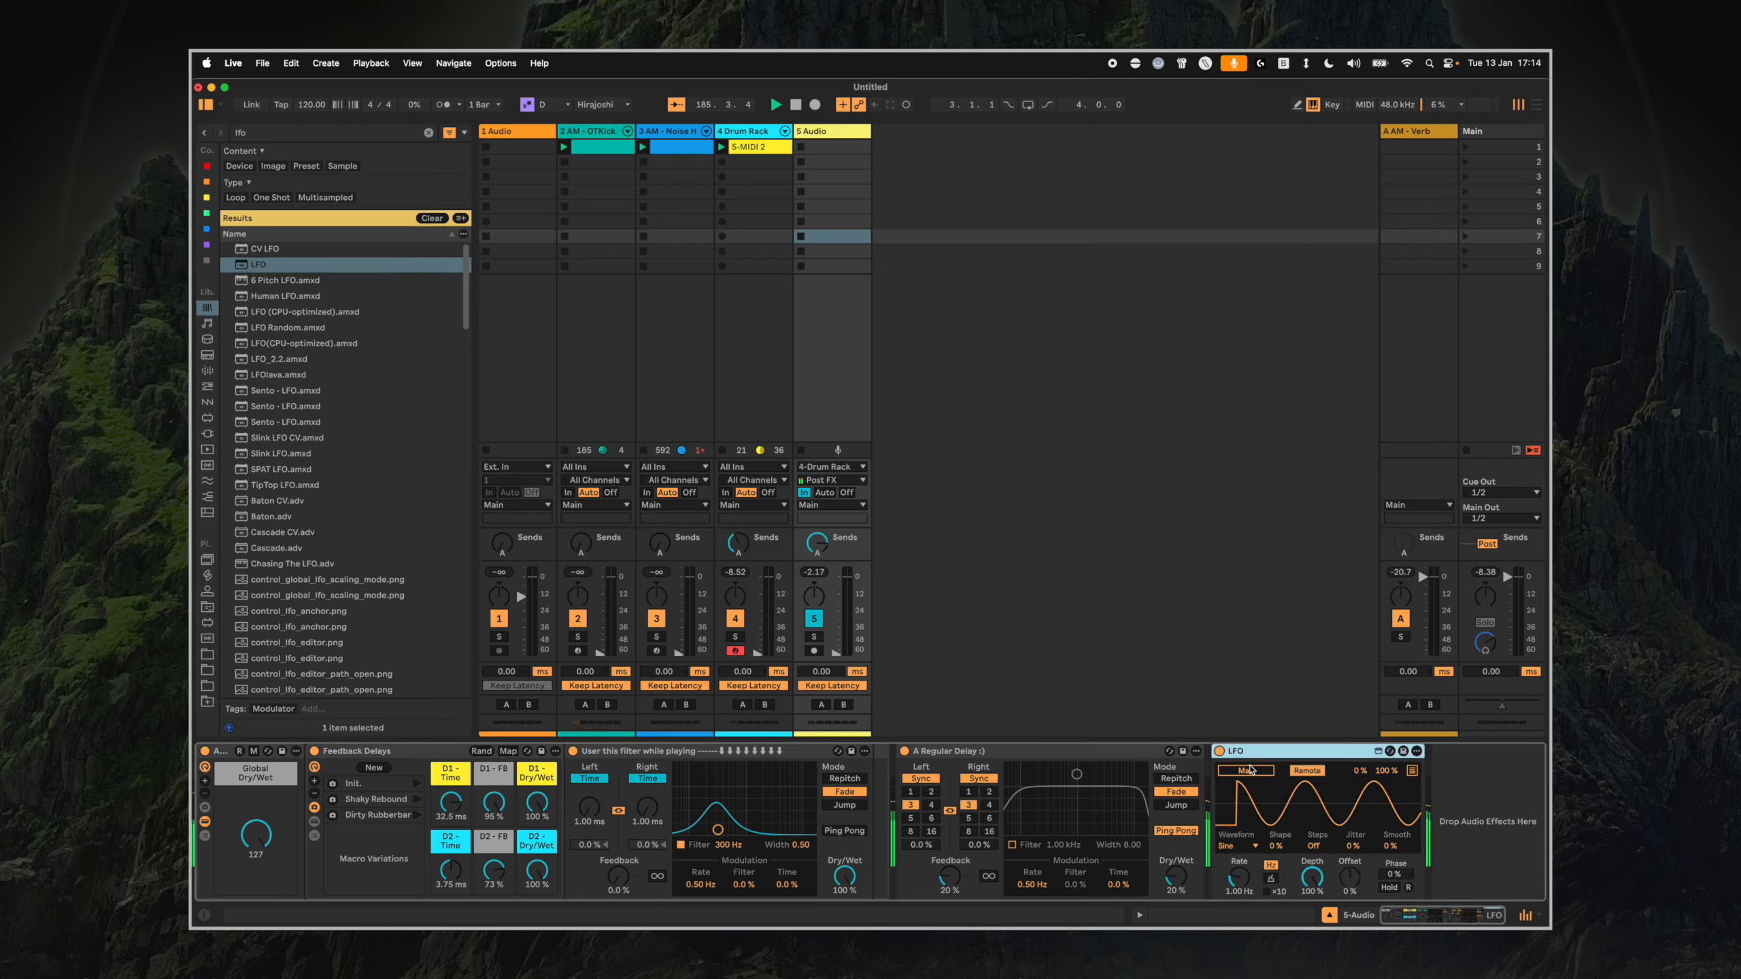
{"action": "left_click", "coordinate": [728, 845]}
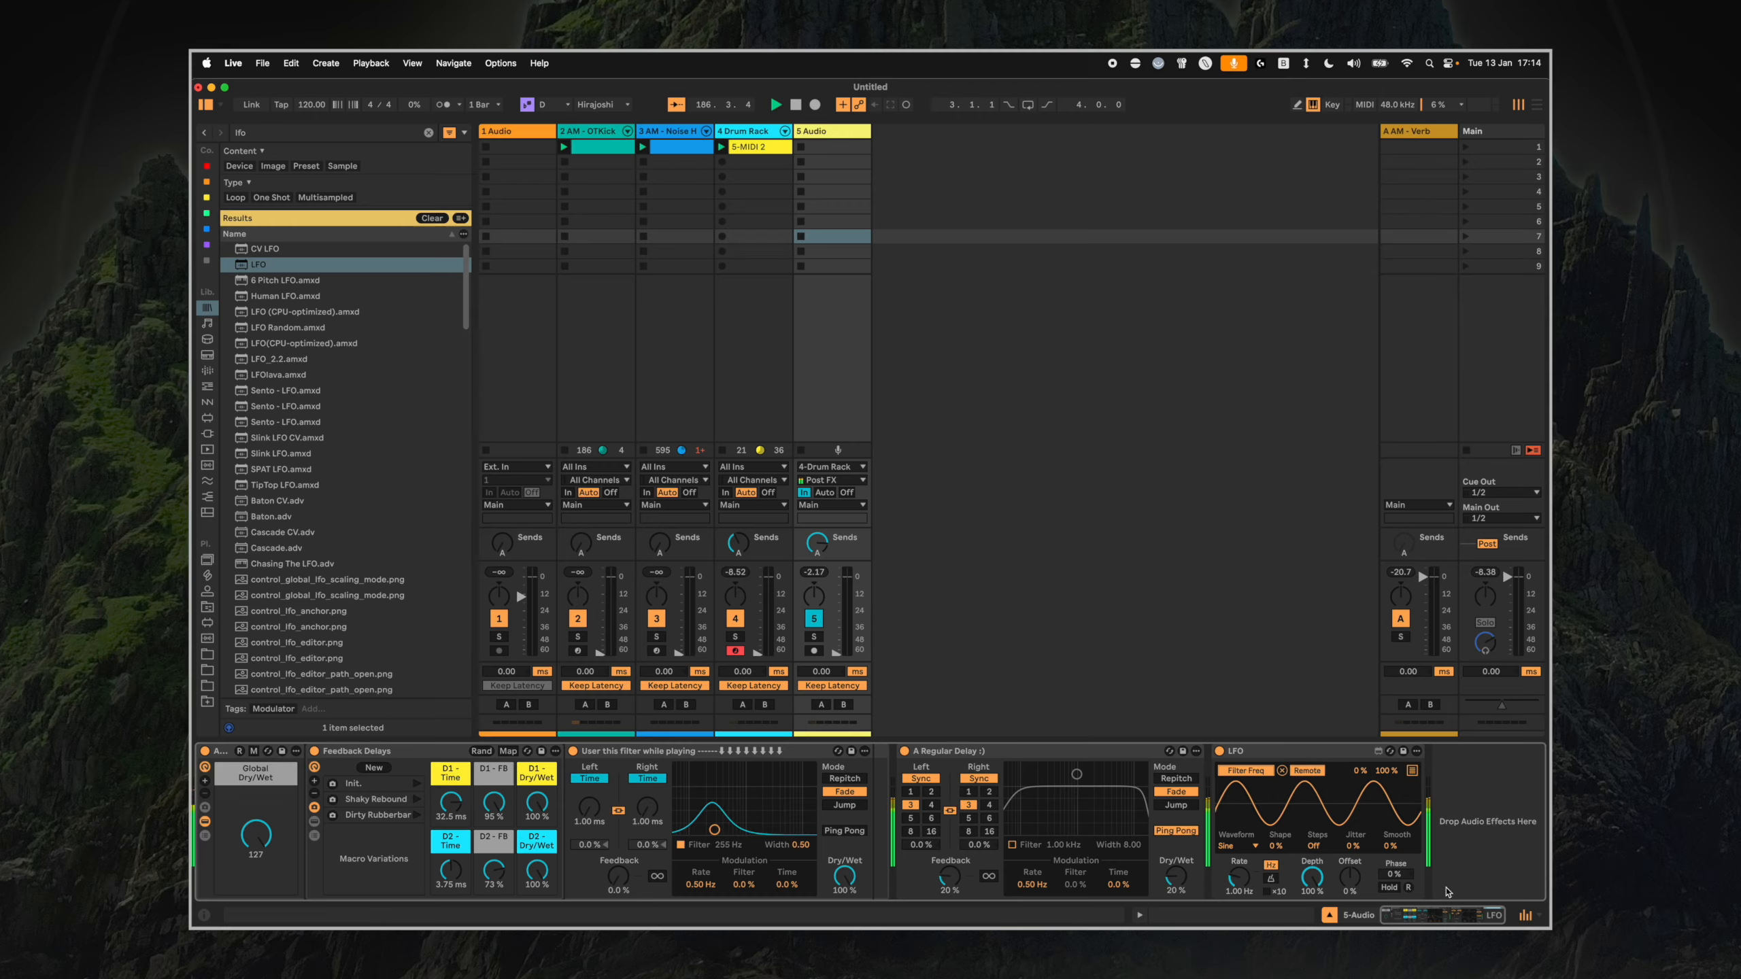
Set the LFO waveform to Random with a rate of about 14 Hz, and bring up the 5 Audio track's volume.
{"action": "left_click_drag", "start_coordinate": [1238, 879], "coordinate": [1238, 810]}
{"action": "left_click_drag", "start_coordinate": [838, 654], "coordinate": [839, 591]}
{"action": "left_click_drag", "start_coordinate": [1237, 877], "coordinate": [1237, 830]}
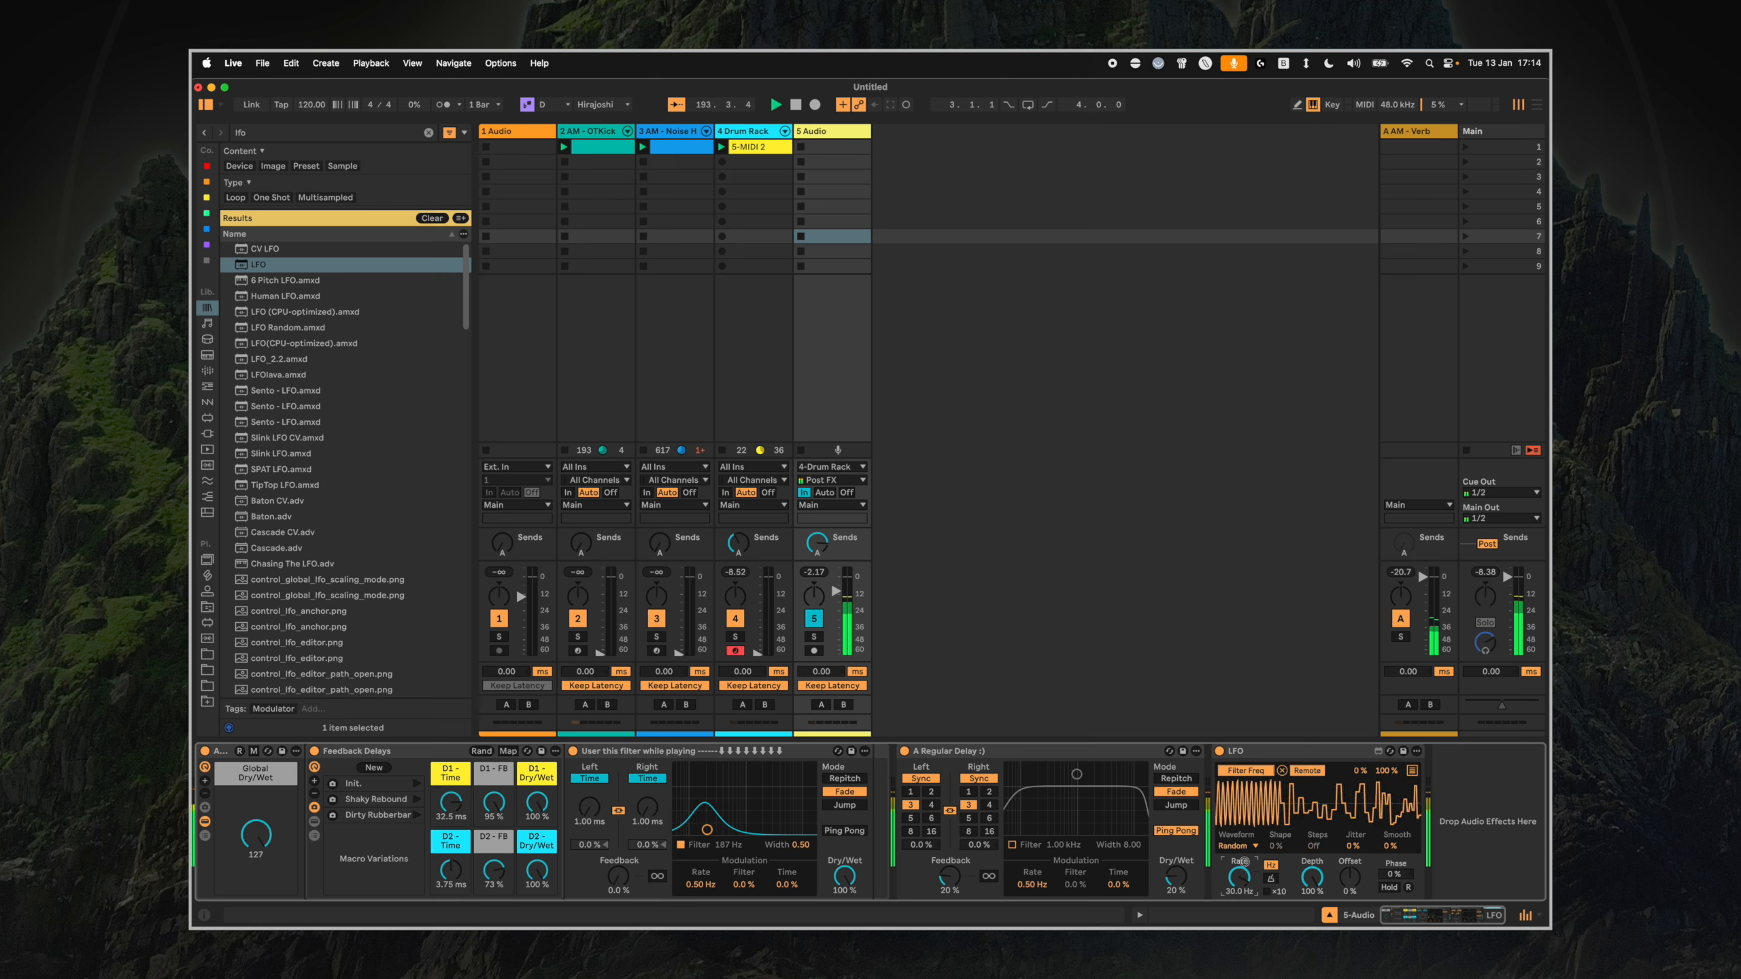
{"action": "left_click_drag", "start_coordinate": [1244, 863], "coordinate": [1246, 848]}
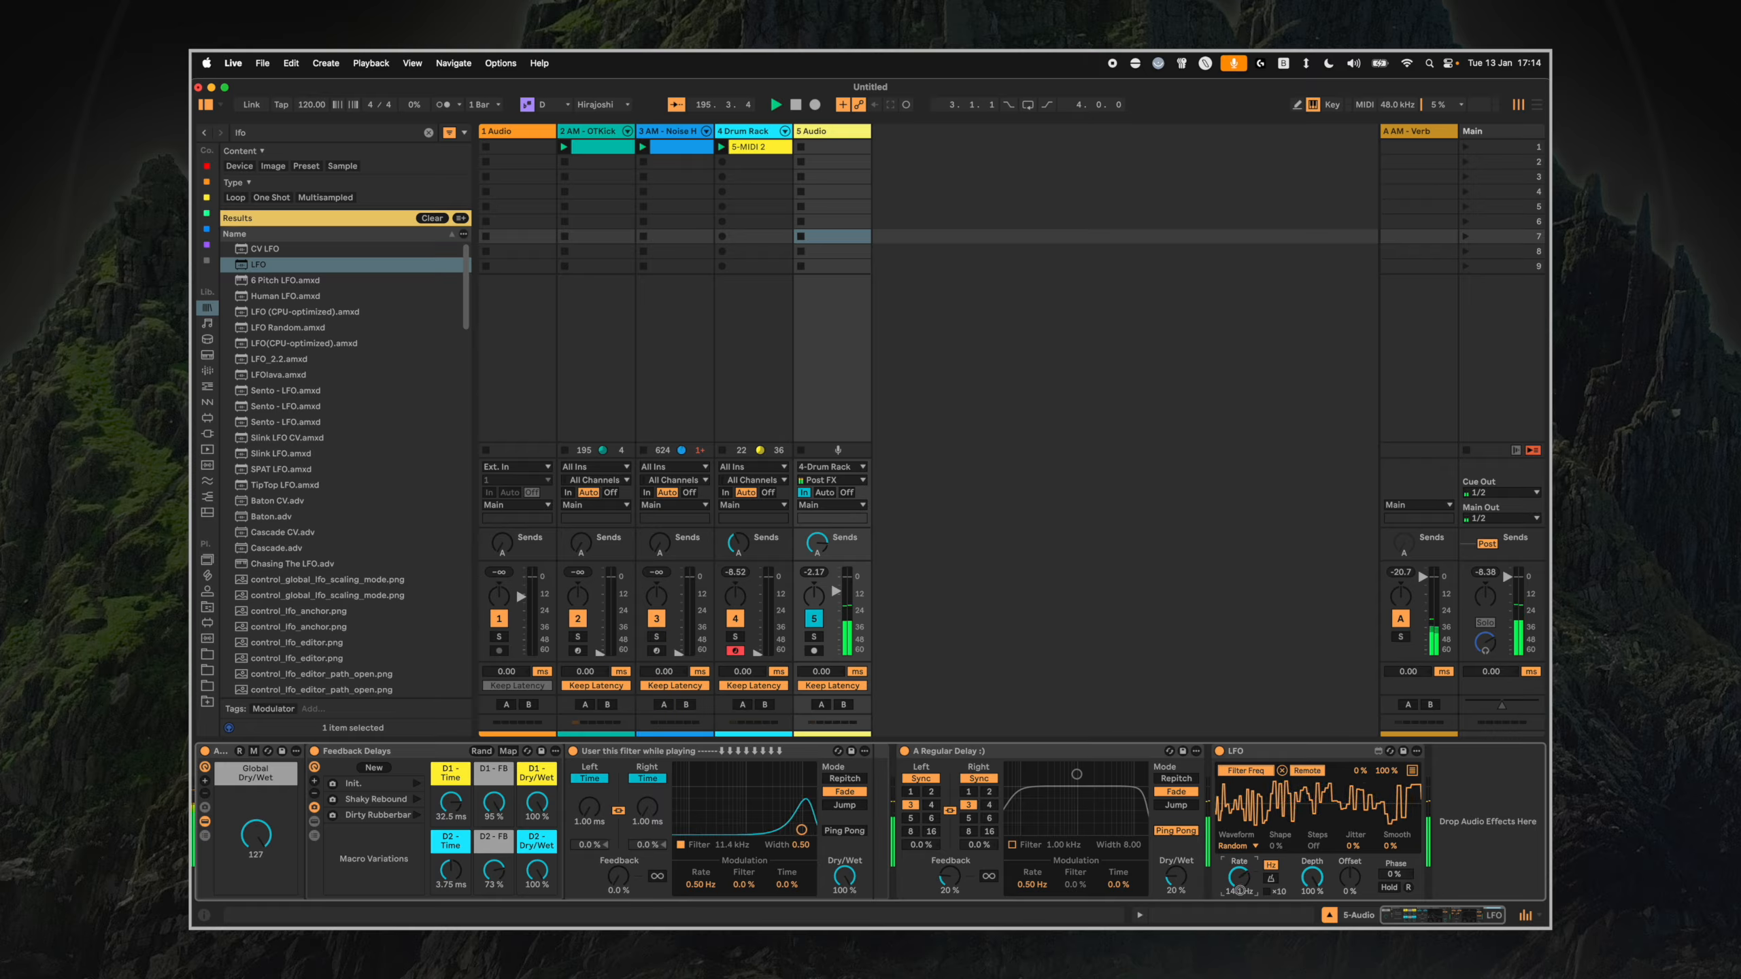
Sync the LFO rate to the tempo at 1/8 and set its Smooth amount to 15%.
{"action": "left_click", "coordinate": [1271, 879]}
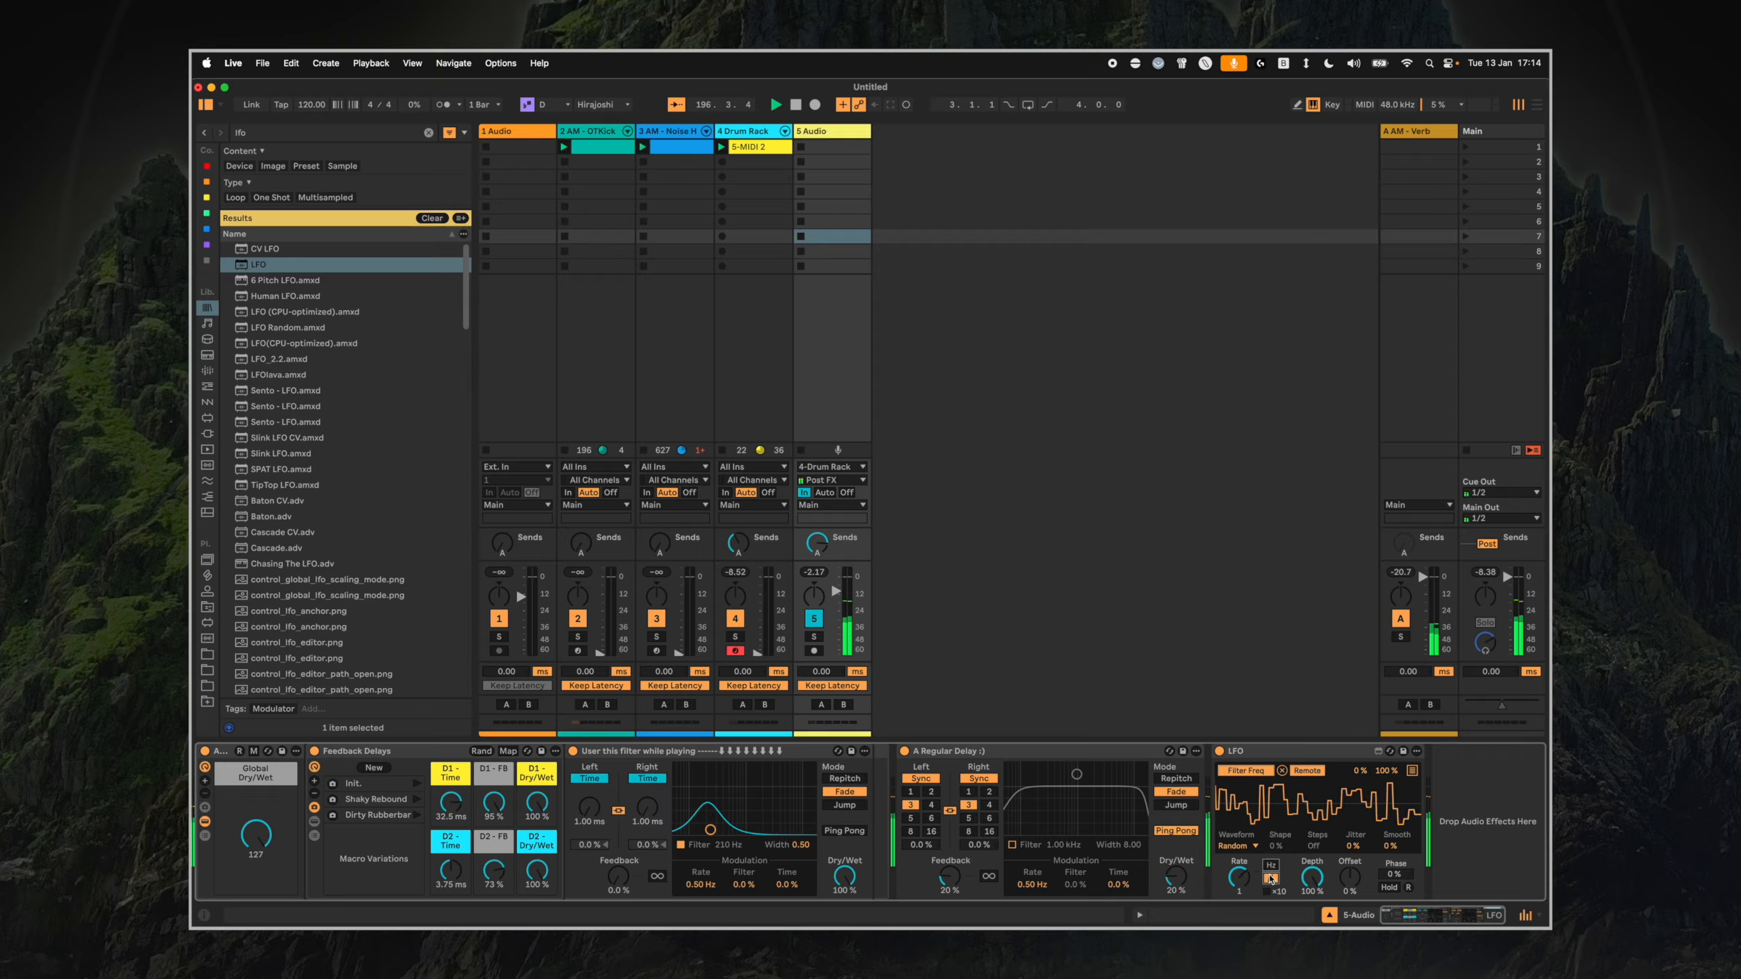
{"action": "left_click_drag", "start_coordinate": [1234, 901], "coordinate": [1238, 934]}
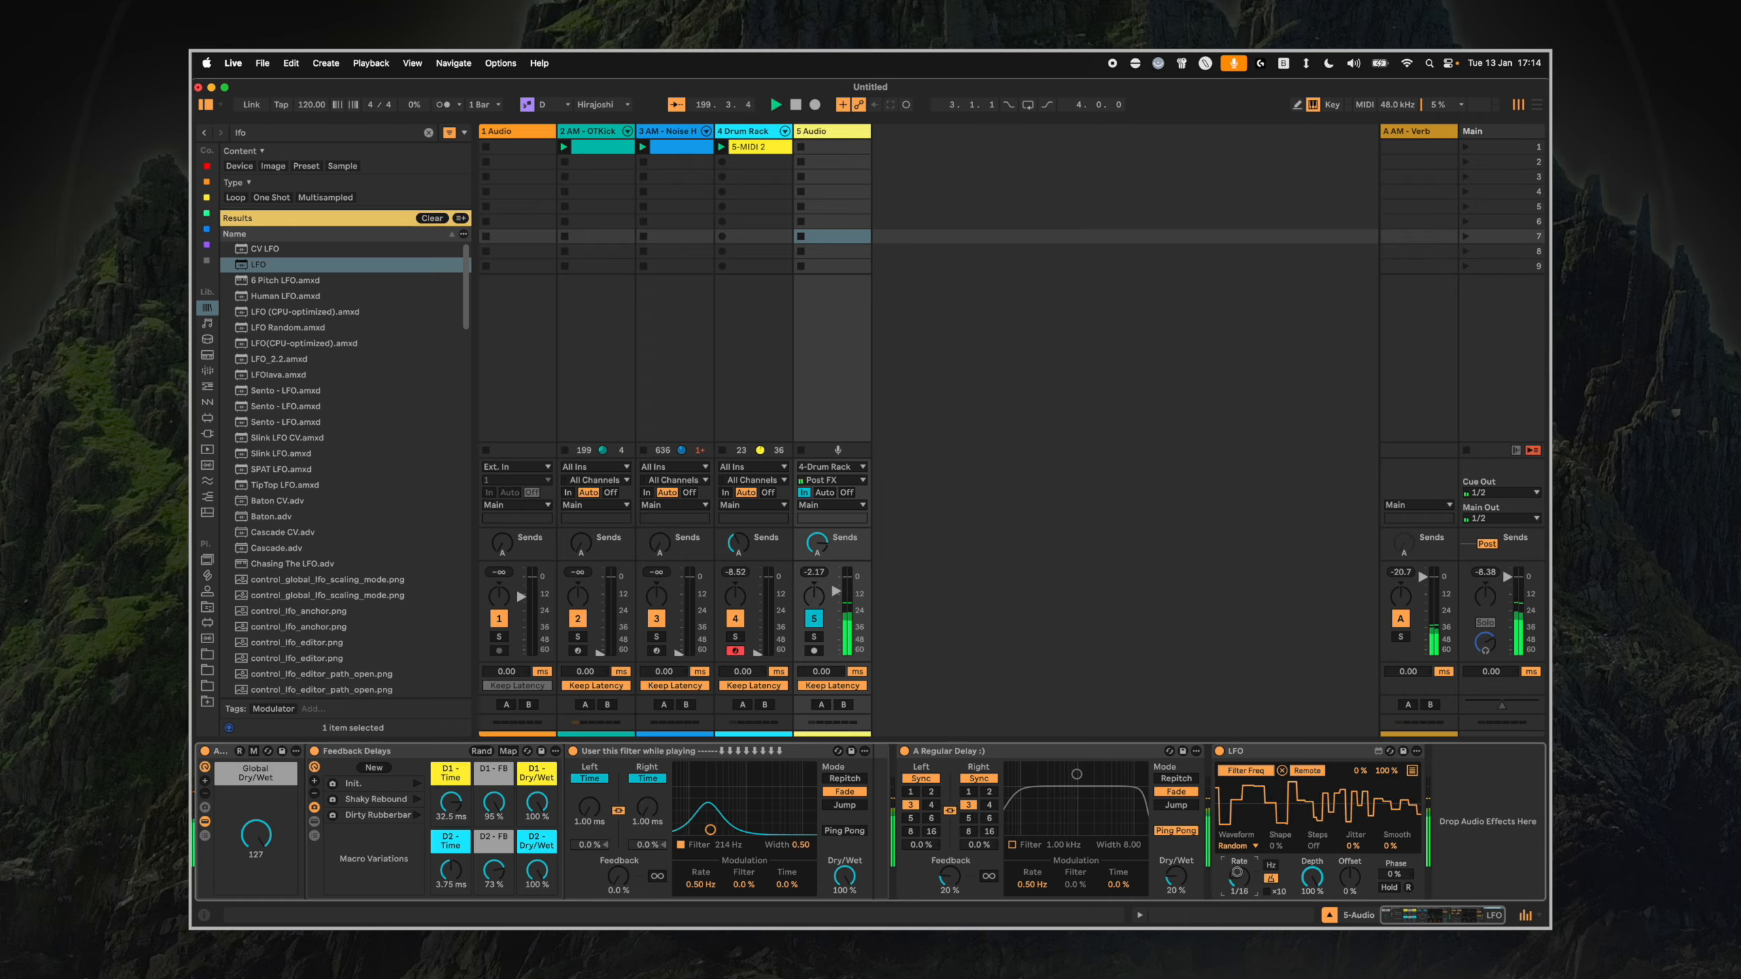
{"action": "left_click_drag", "start_coordinate": [1239, 867], "coordinate": [1237, 863]}
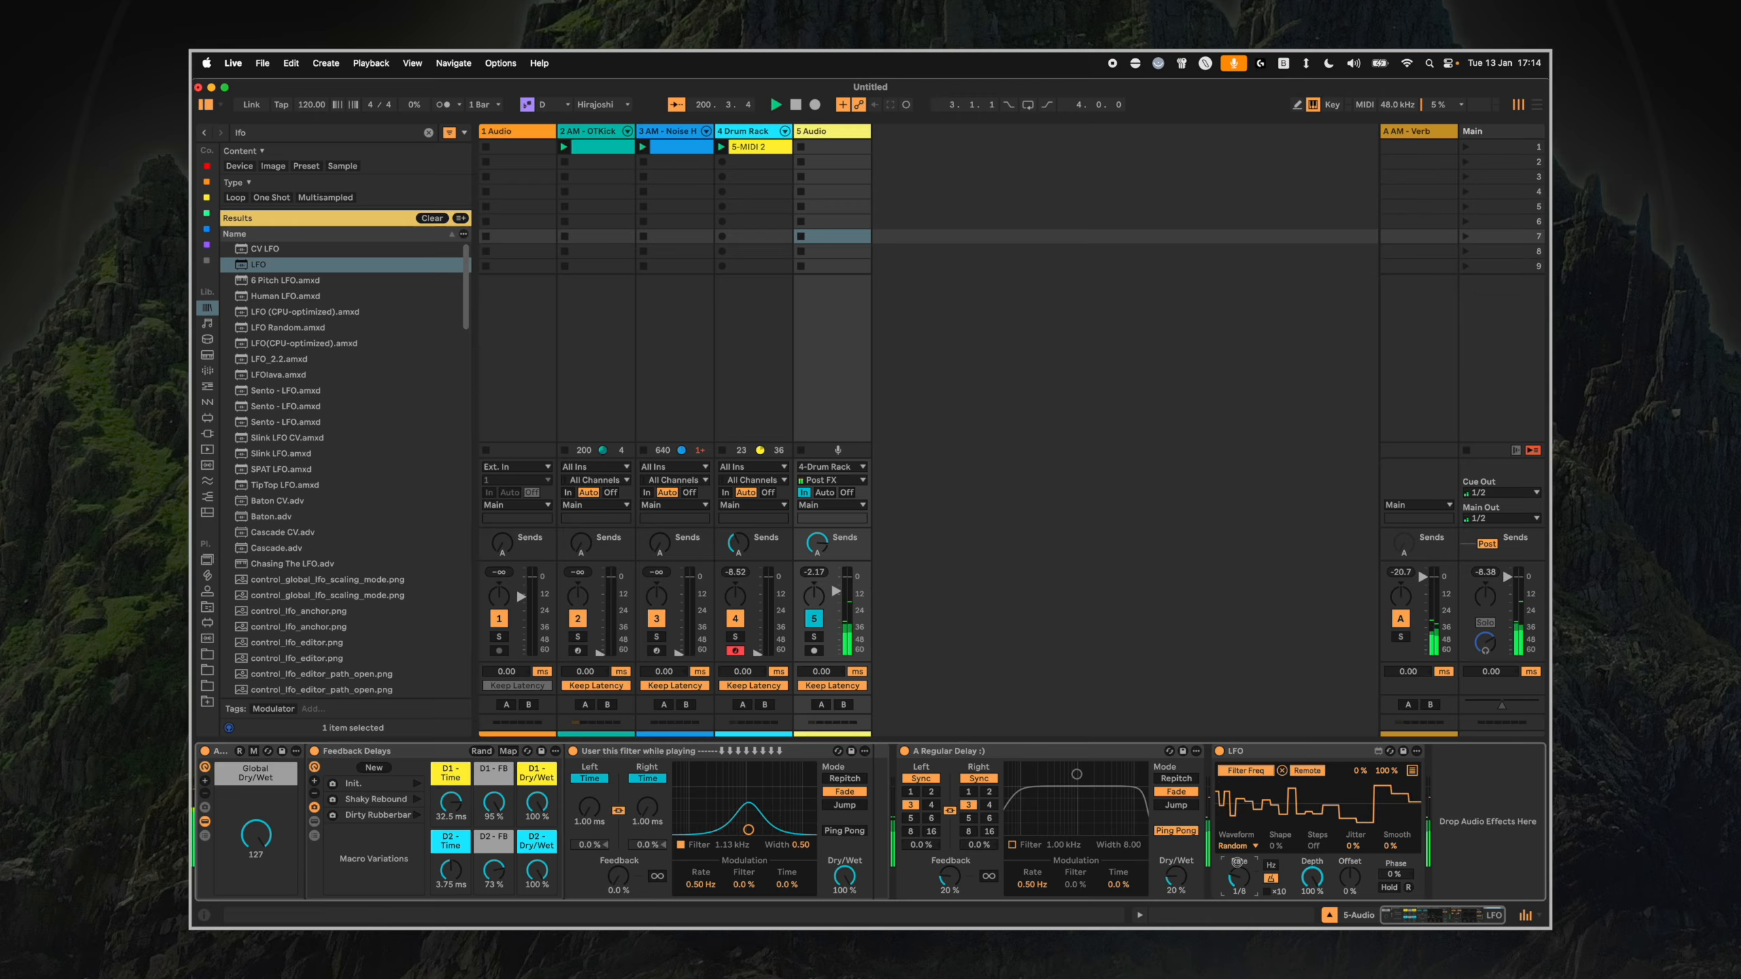
{"action": "left_click_drag", "start_coordinate": [1391, 845], "coordinate": [1395, 834]}
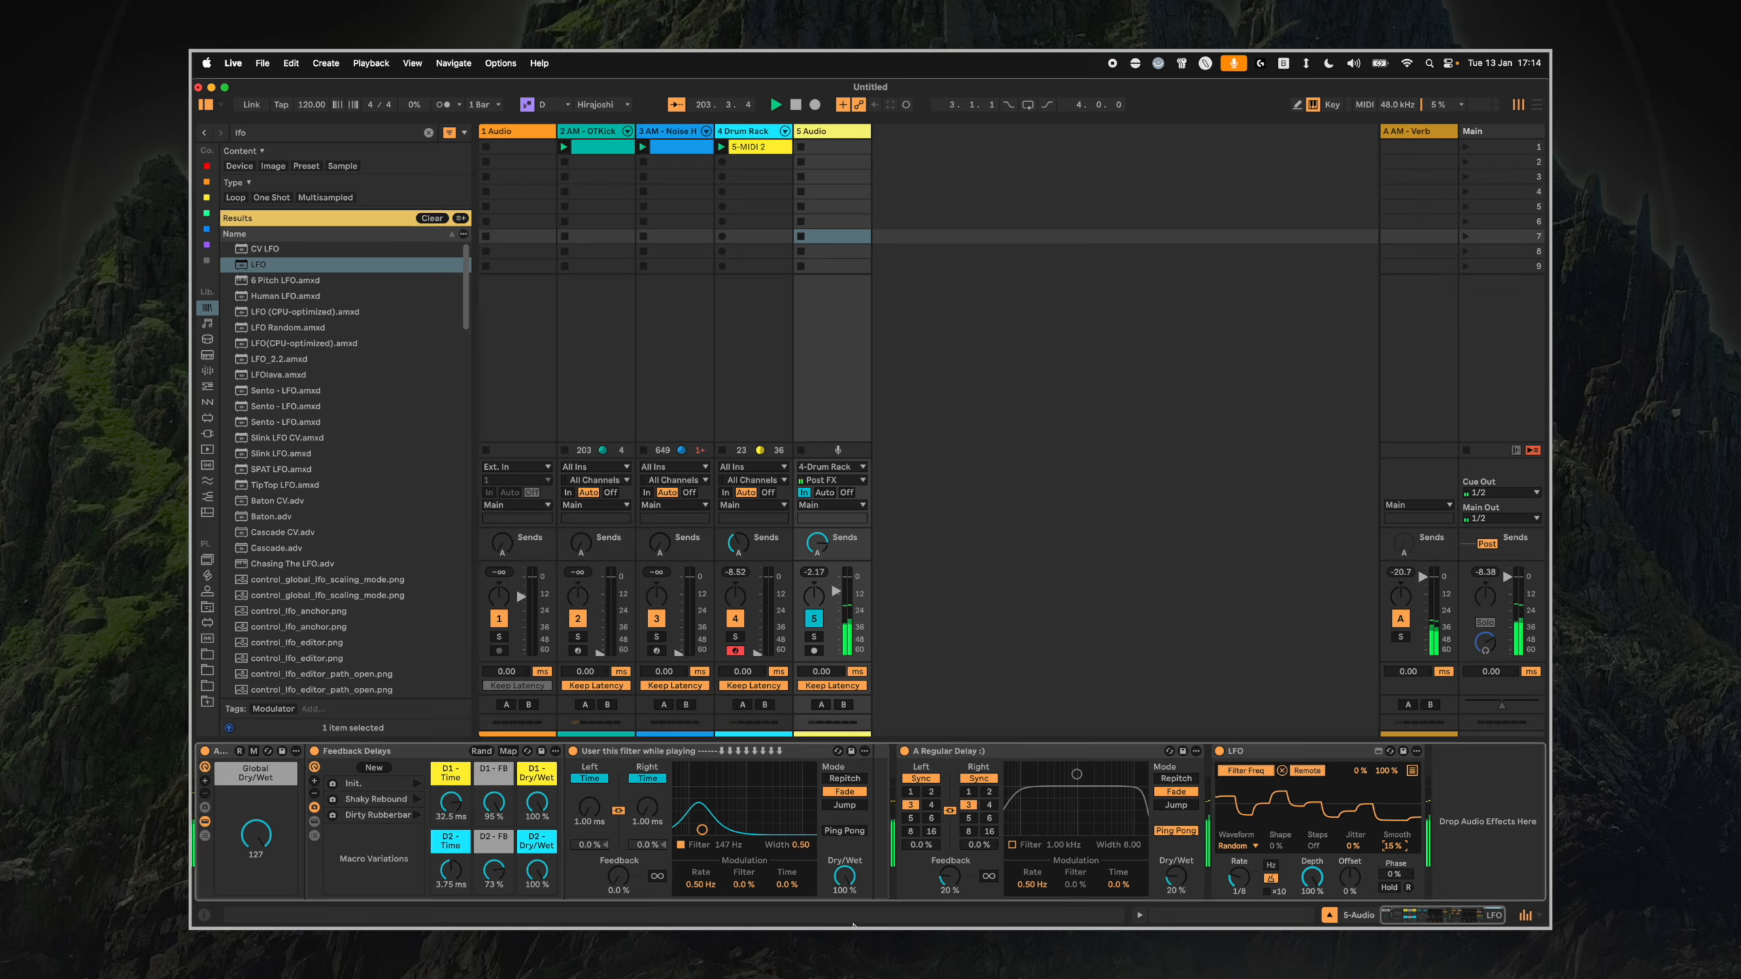
Set the D2 Dry/Wet macro of Feedback Delays to 0% and fade the 5 Audio track down to silence.
{"action": "mouse_move", "coordinate": [806, 848]}
{"action": "left_mouse_down"}
{"action": "mouse_move", "coordinate": [805, 795]}
{"action": "mouse_move", "coordinate": [806, 836]}
{"action": "left_mouse_up"}
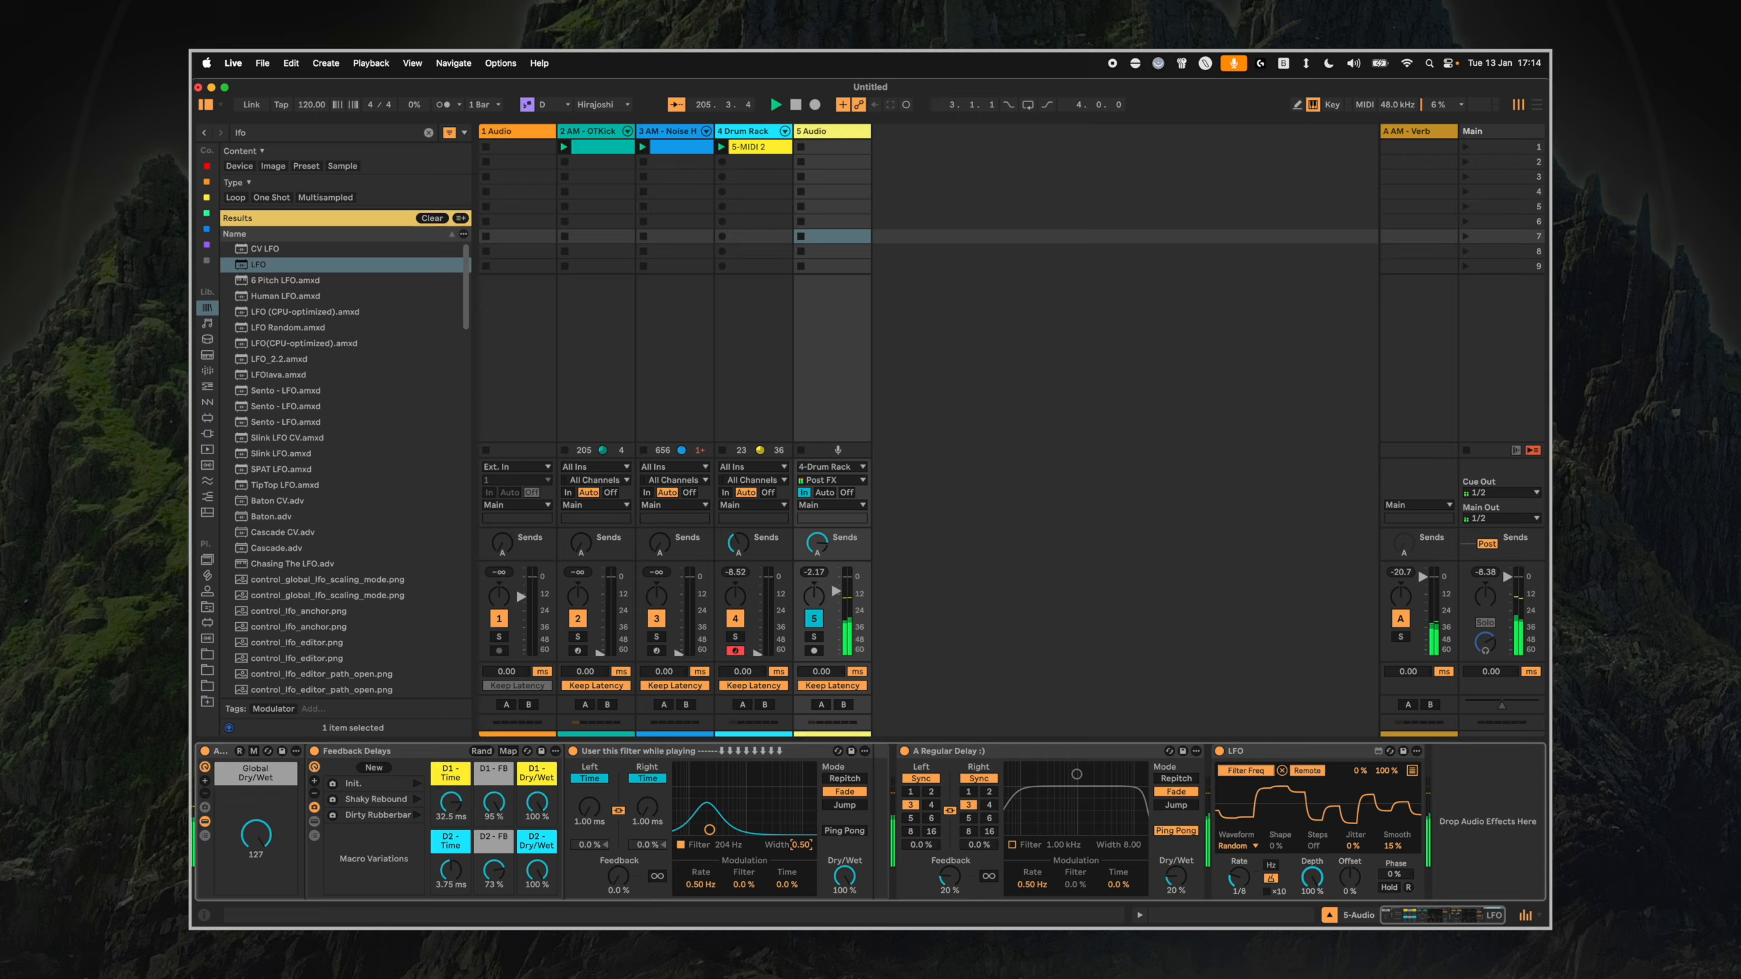
{"action": "double_click", "coordinate": [542, 873]}
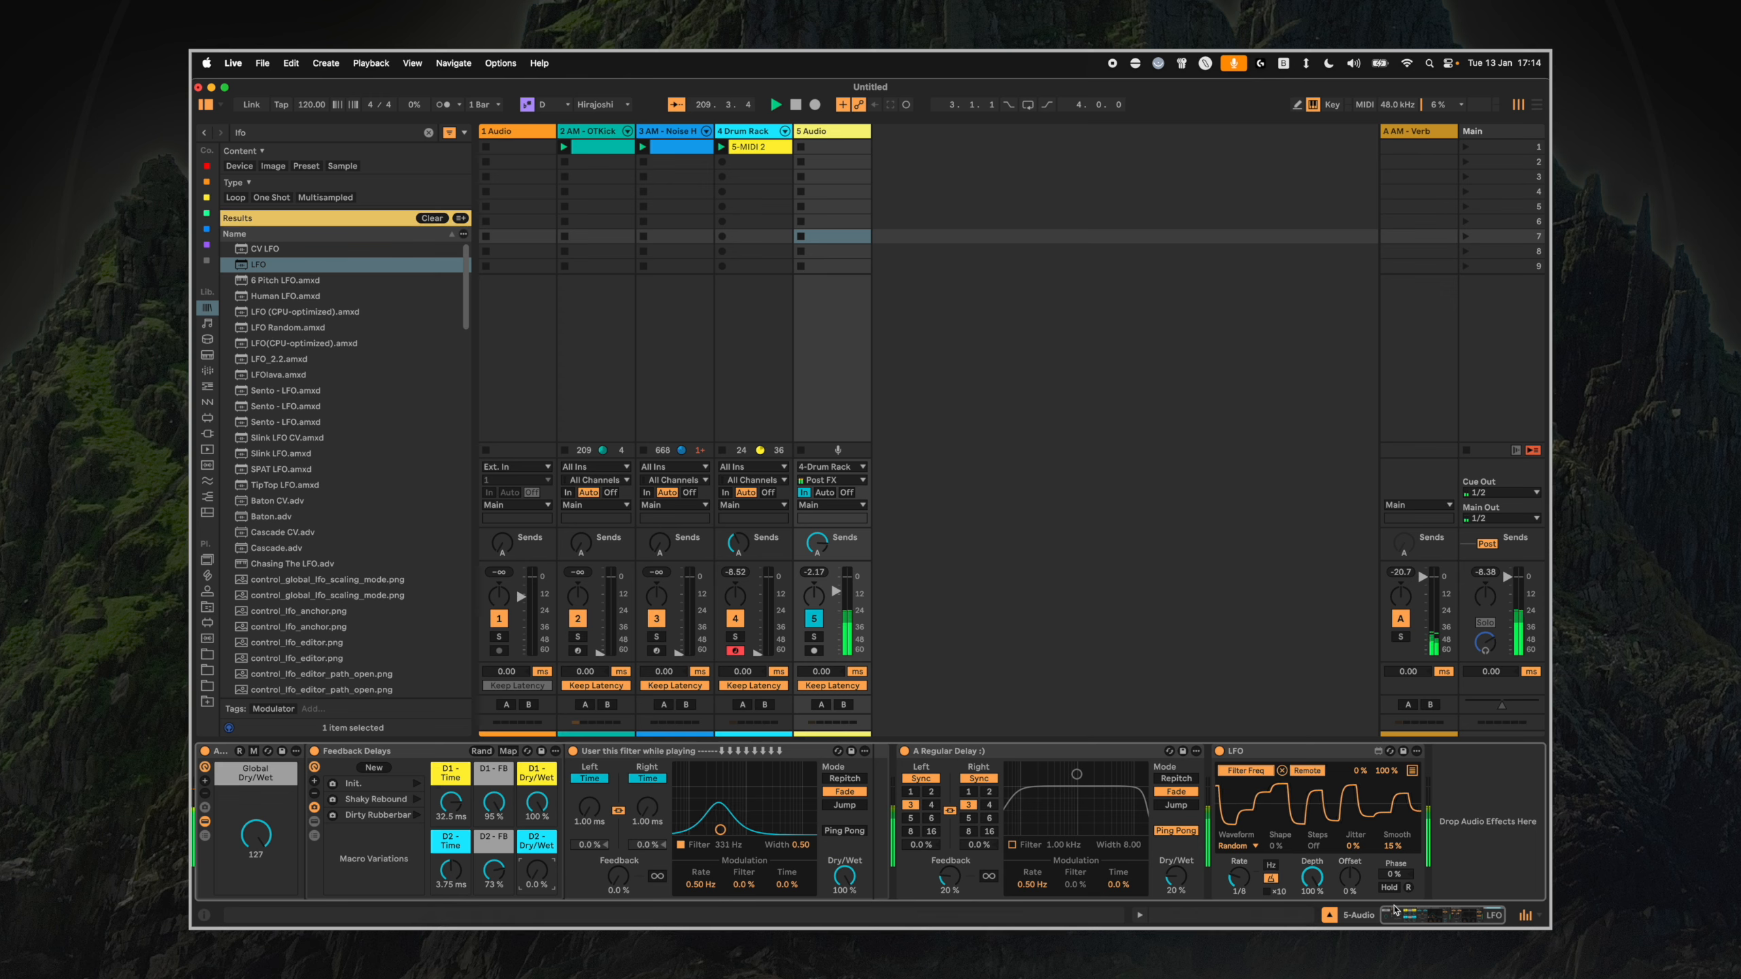
{"action": "left_click_drag", "start_coordinate": [859, 600], "coordinate": [843, 662]}
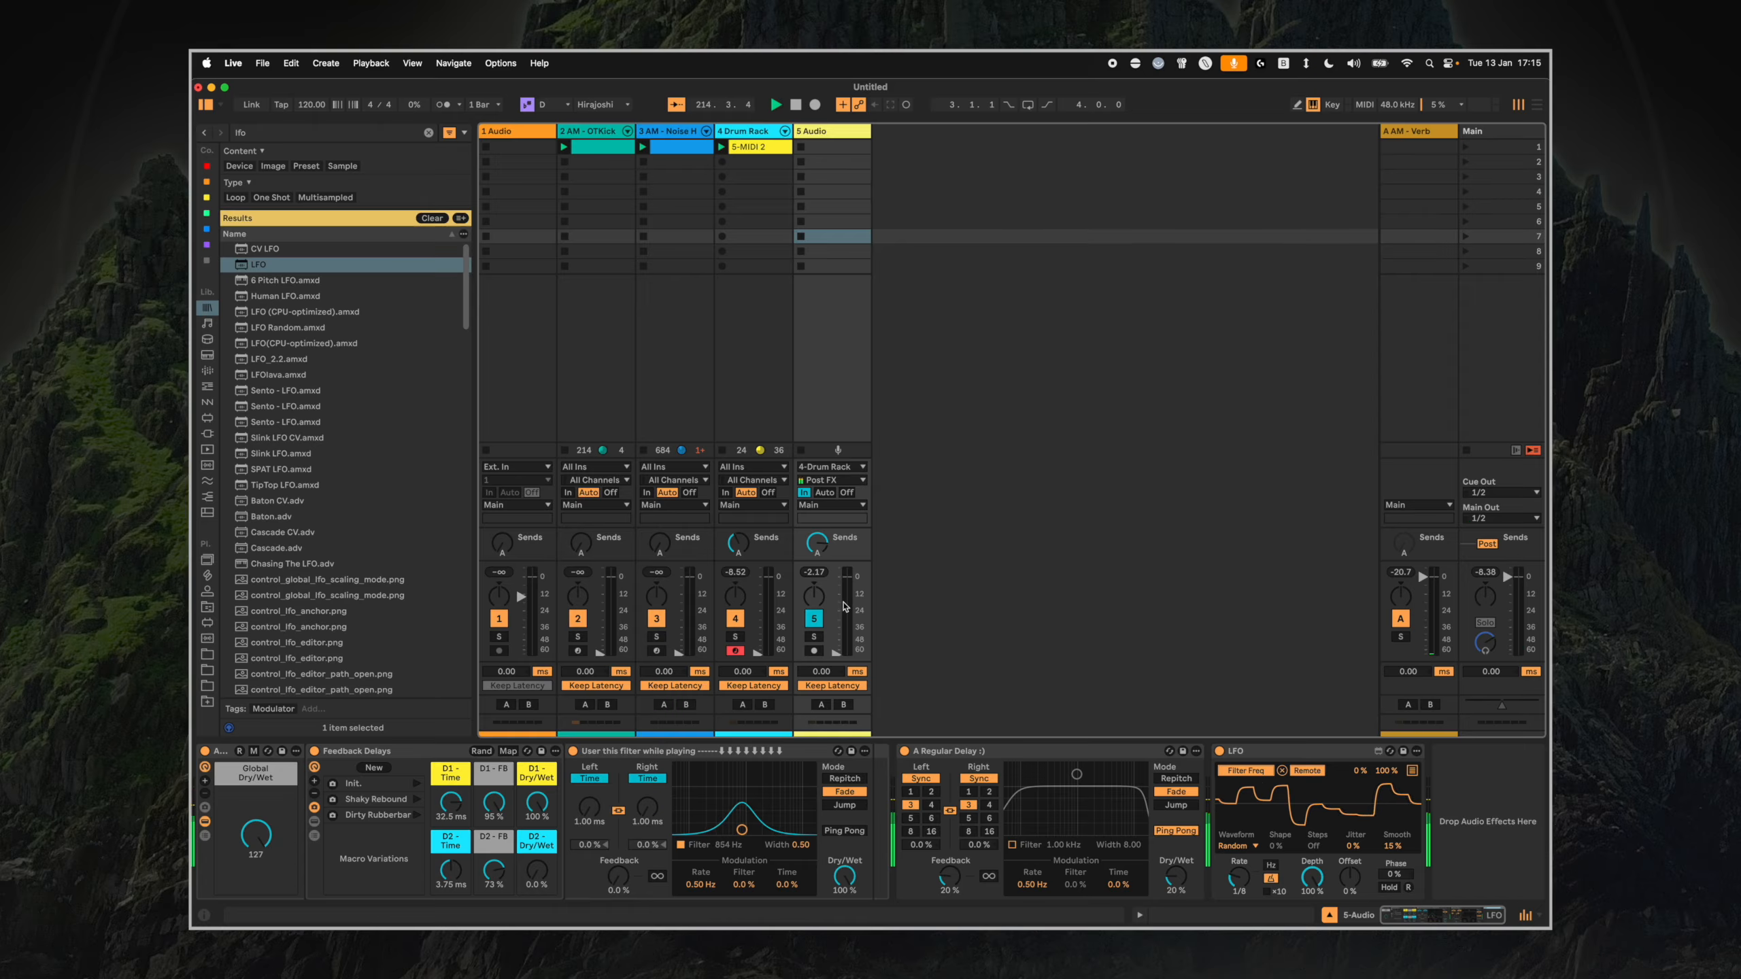
Clear the browser search and load AM - Feedback Echos.adg from the Ableton Live Racks folder onto a new audio track.
{"action": "left_click", "coordinate": [432, 218]}
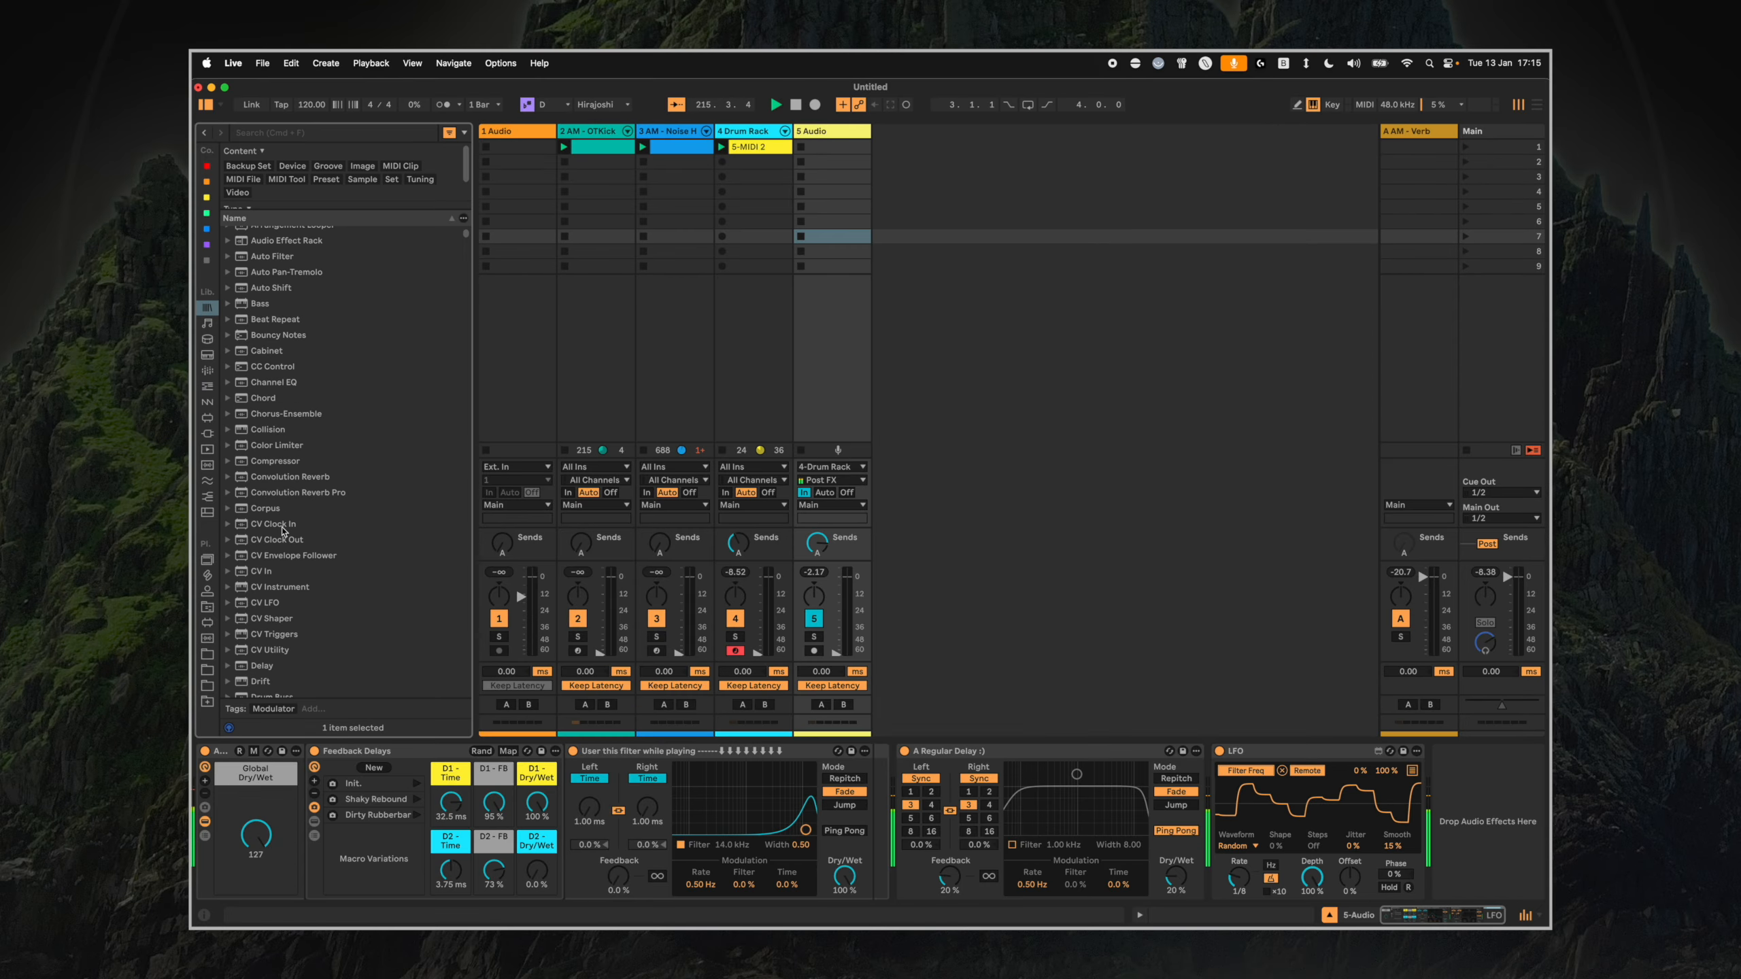
{"action": "left_click", "coordinate": [206, 686]}
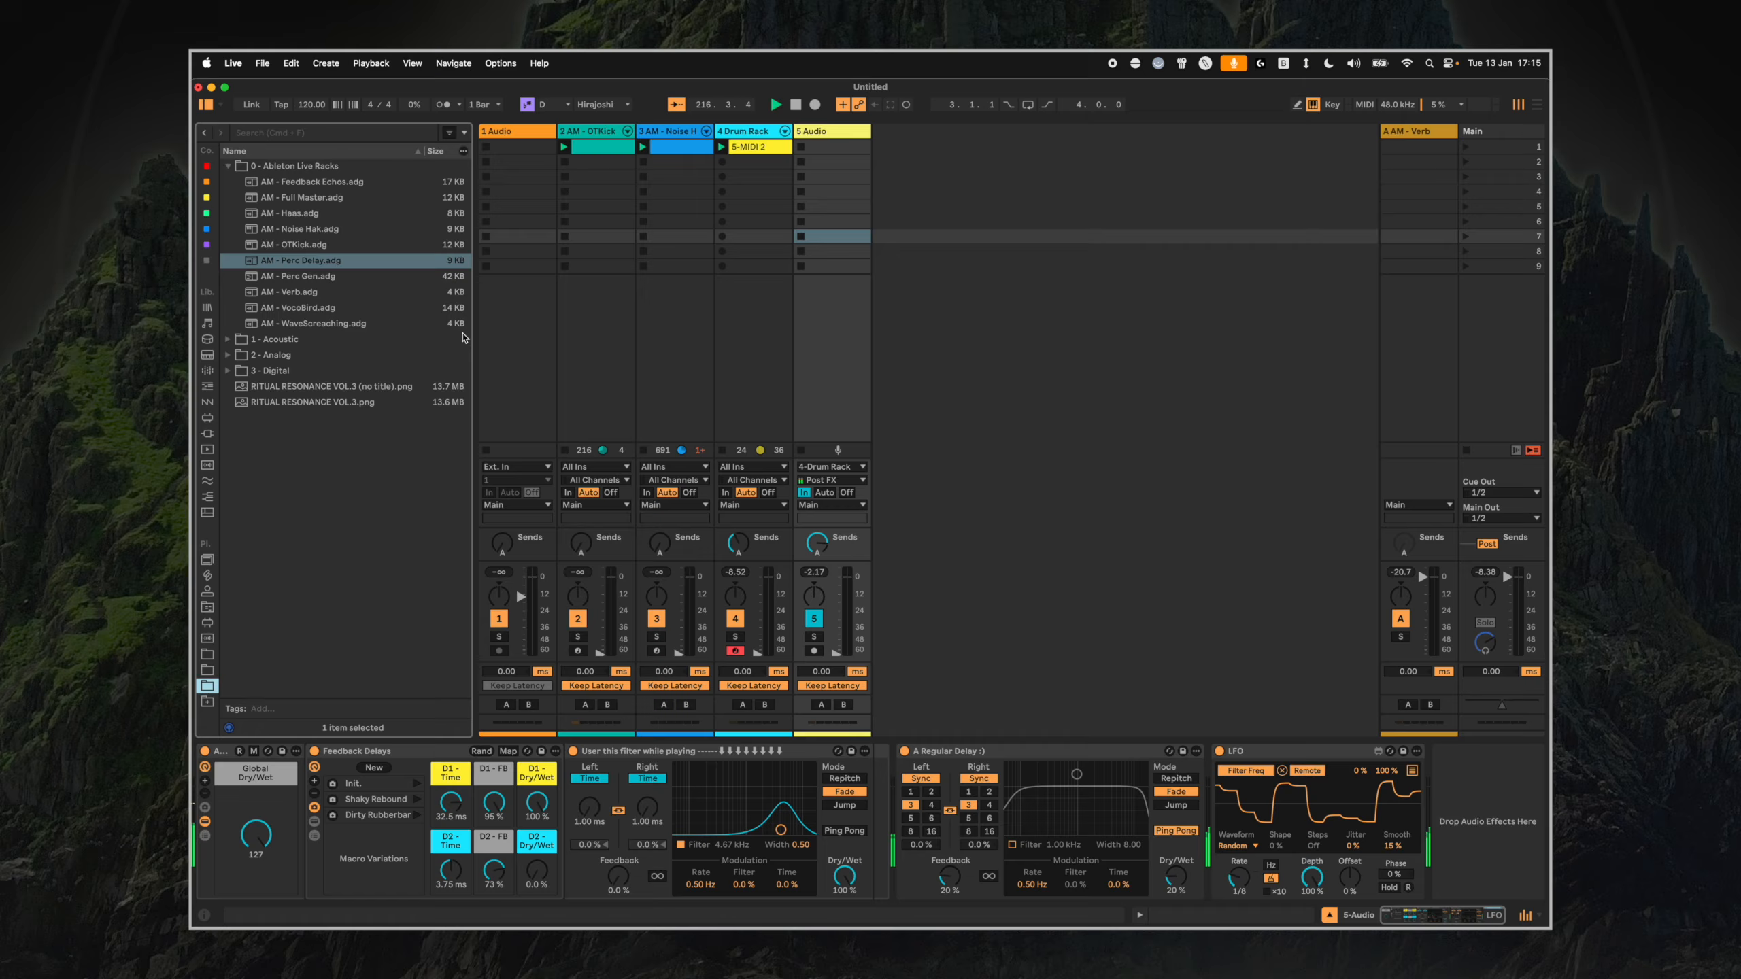
{"action": "left_click", "coordinate": [376, 276]}
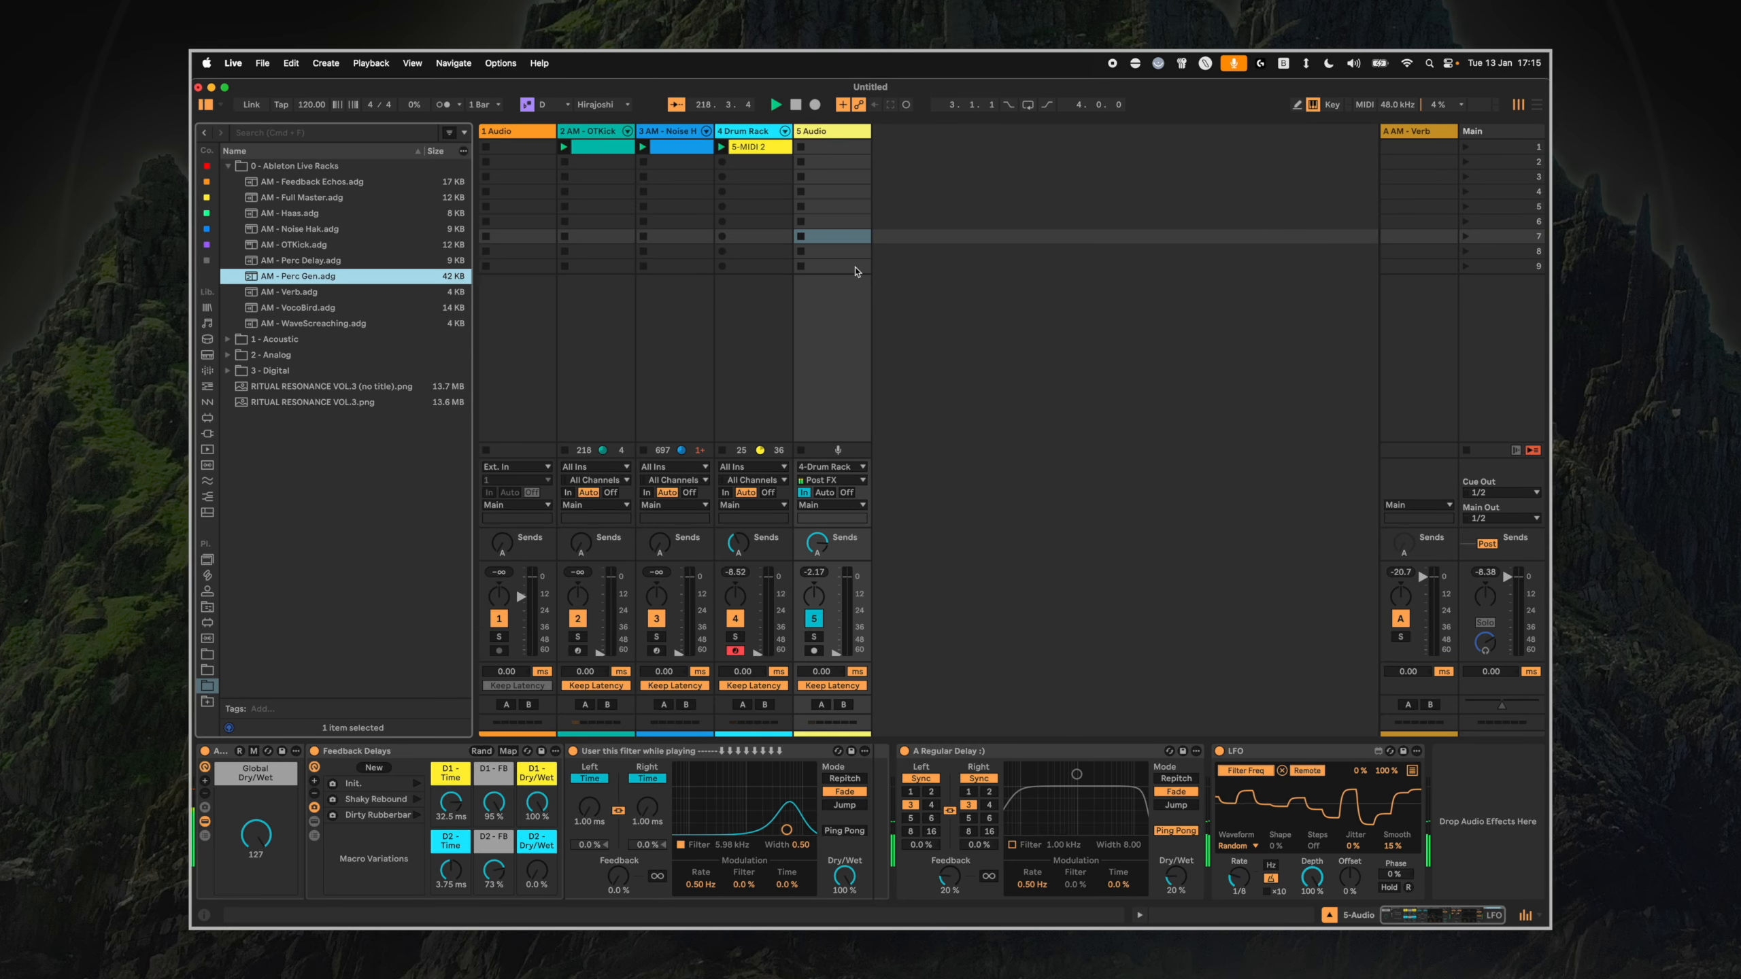
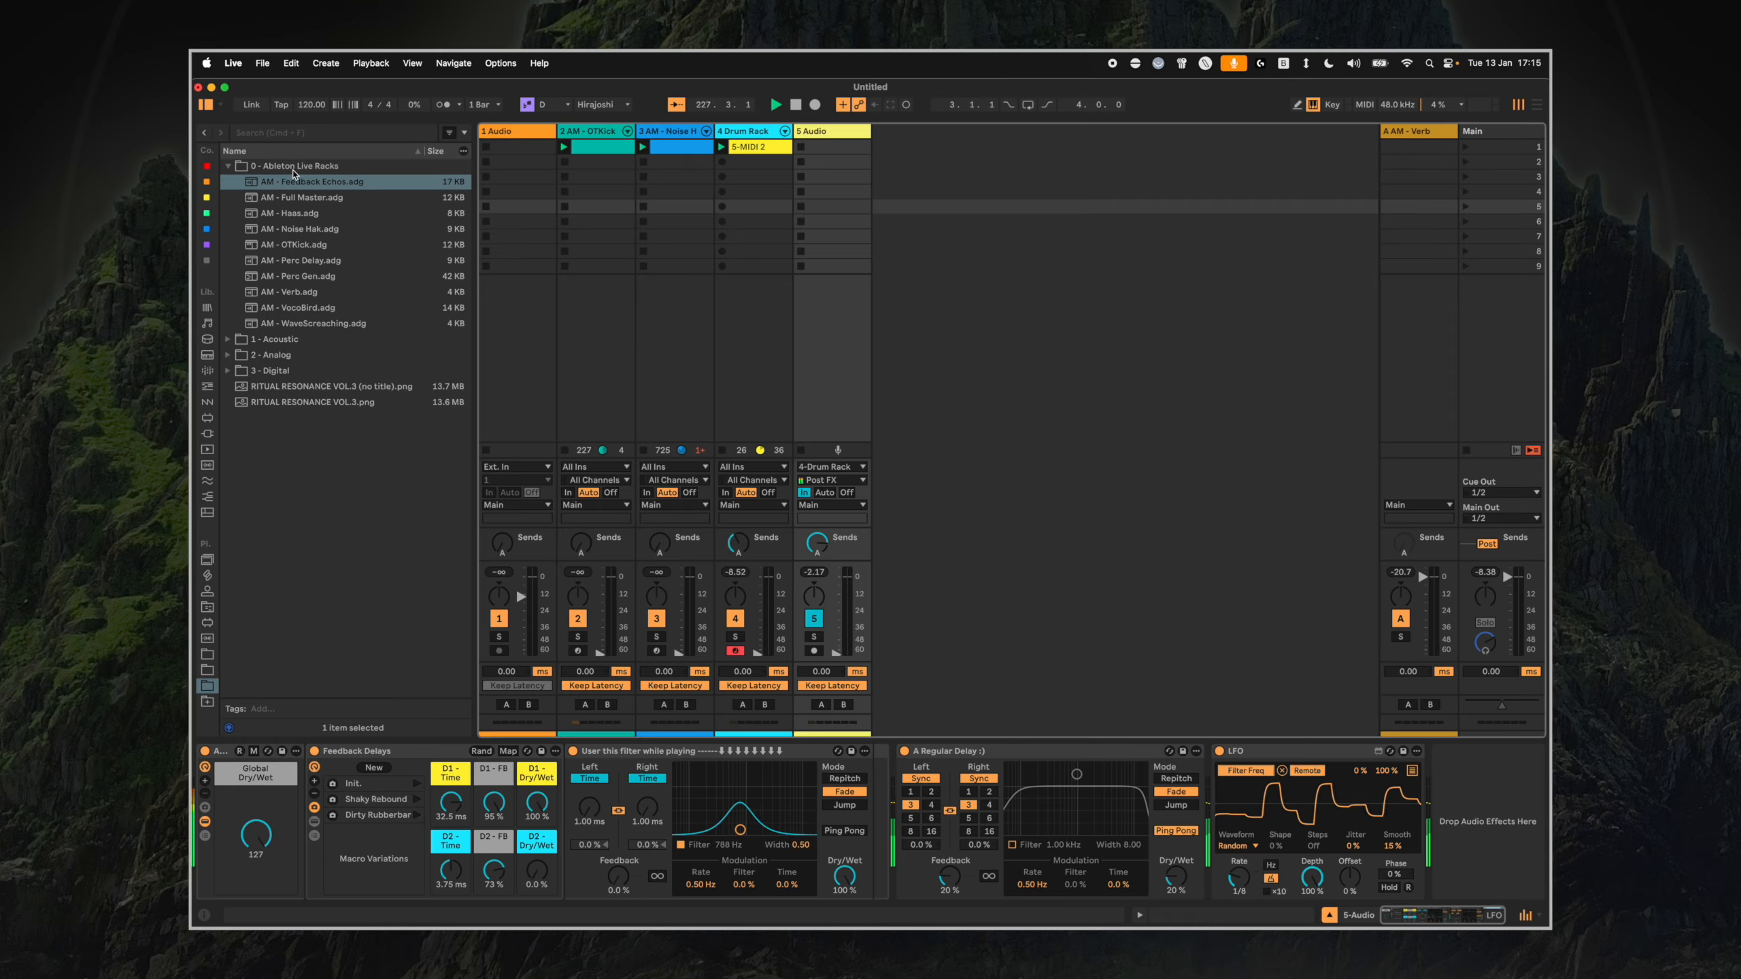
{"action": "left_click_drag", "start_coordinate": [293, 180], "coordinate": [1019, 291]}
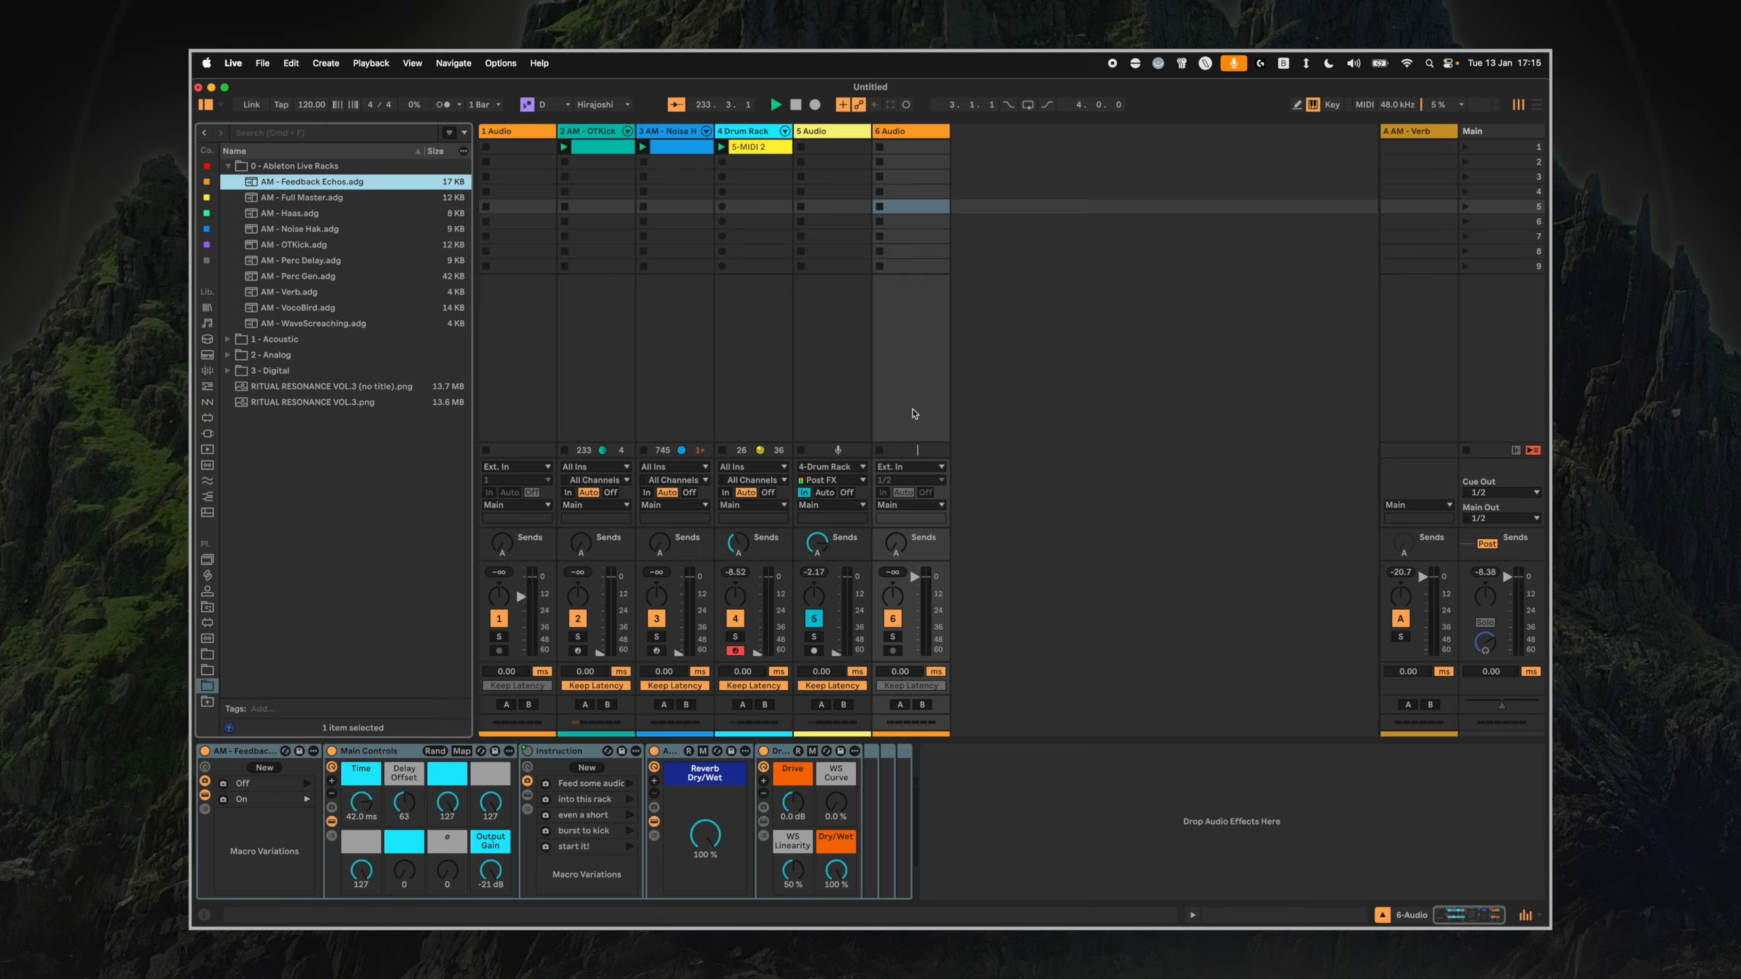
Audition the Drum Rack track by raising its volume briefly, and pull the track volumes back down to silence.
{"action": "left_click", "coordinate": [899, 469]}
{"action": "left_click", "coordinate": [898, 469]}
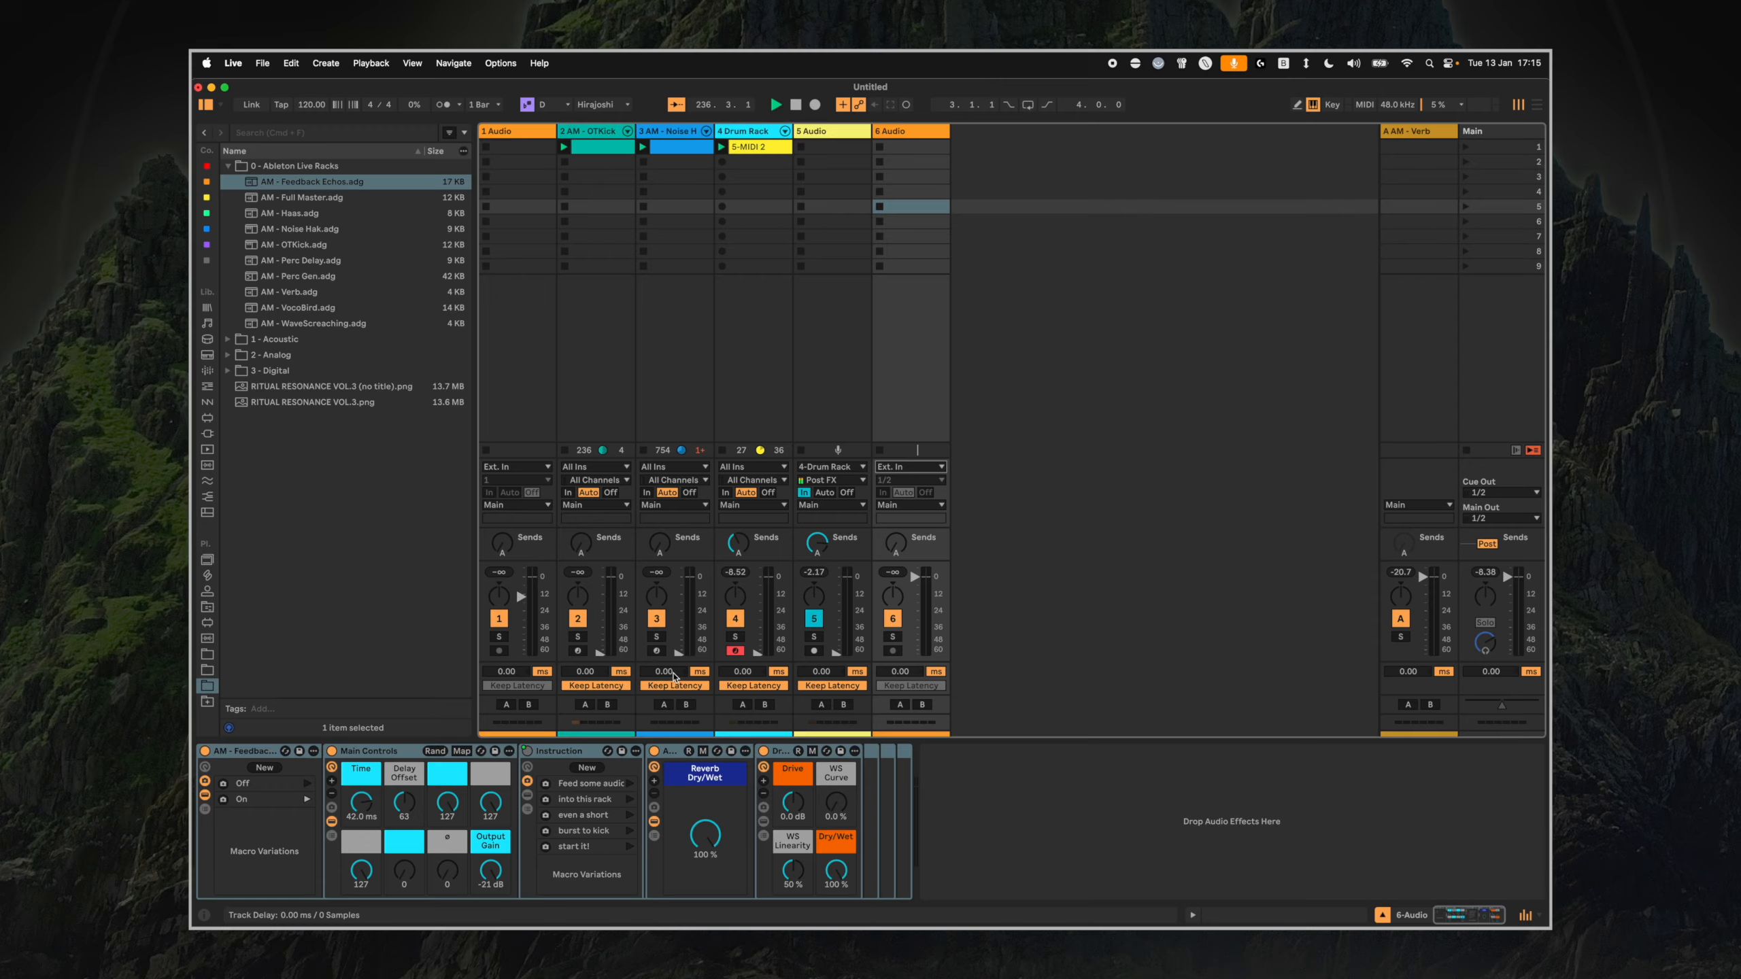
{"action": "left_click_drag", "start_coordinate": [757, 651], "coordinate": [757, 614]}
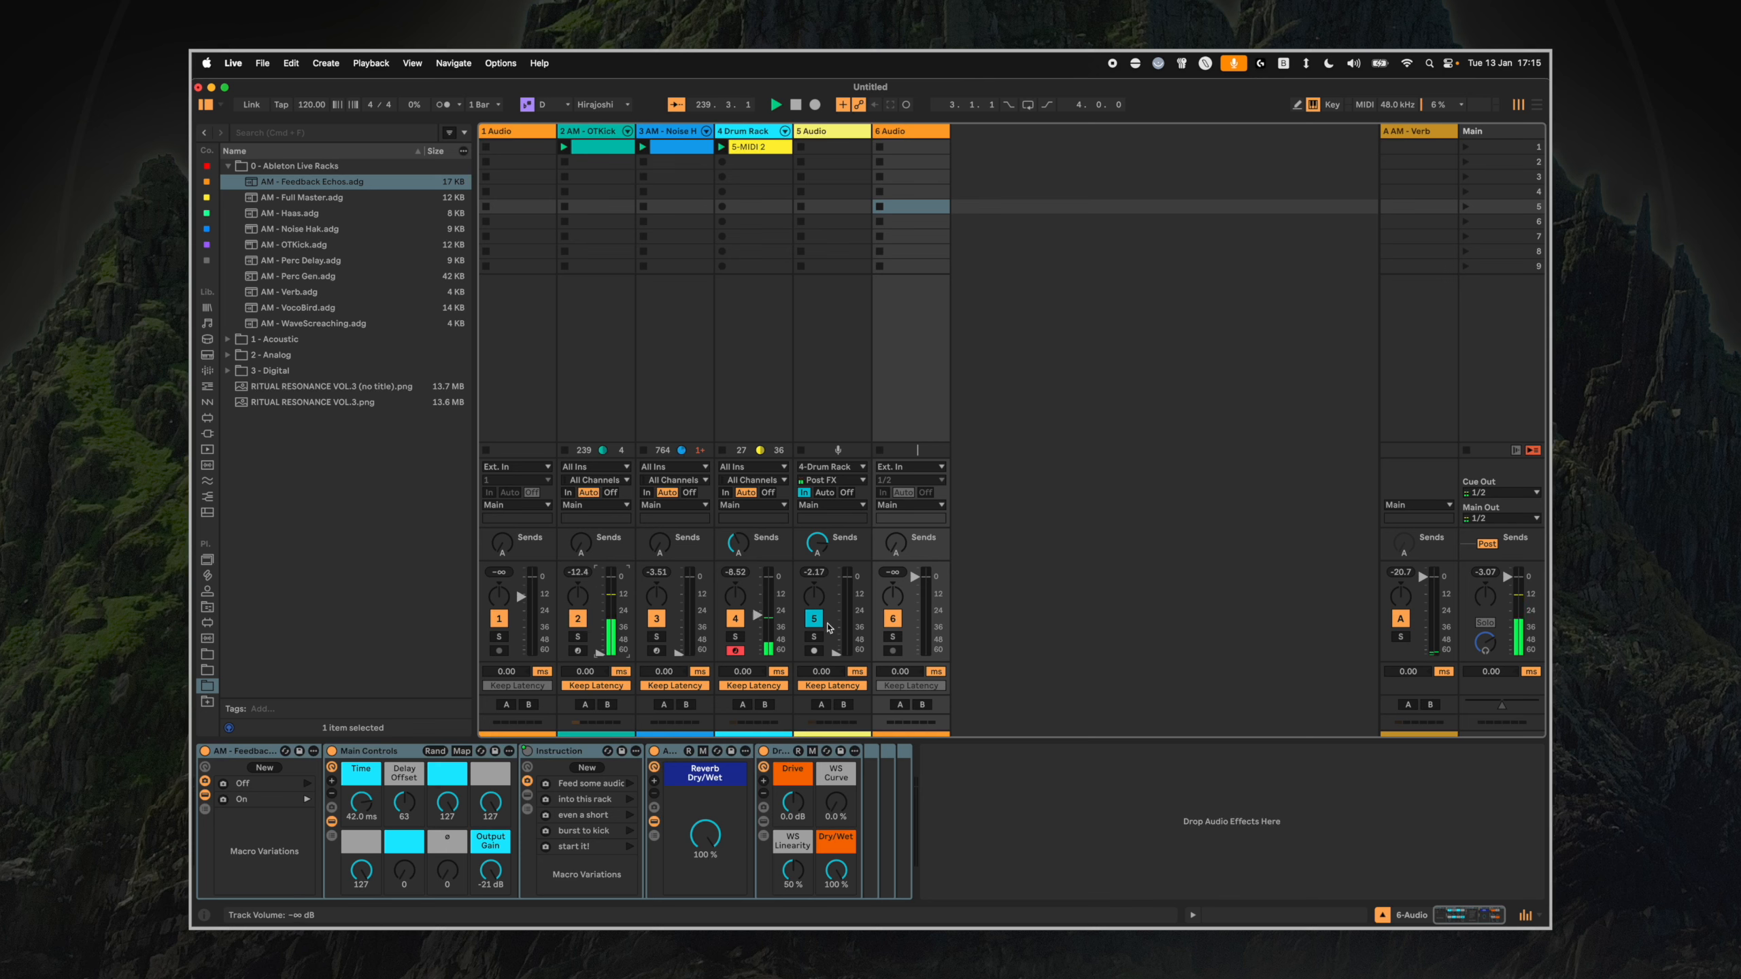
{"action": "left_click_drag", "start_coordinate": [757, 614], "coordinate": [837, 654]}
Set the audio input source of the 6 Audio track to 5-Audio.
{"action": "left_click", "coordinate": [907, 469]}
{"action": "left_click", "coordinate": [906, 471]}
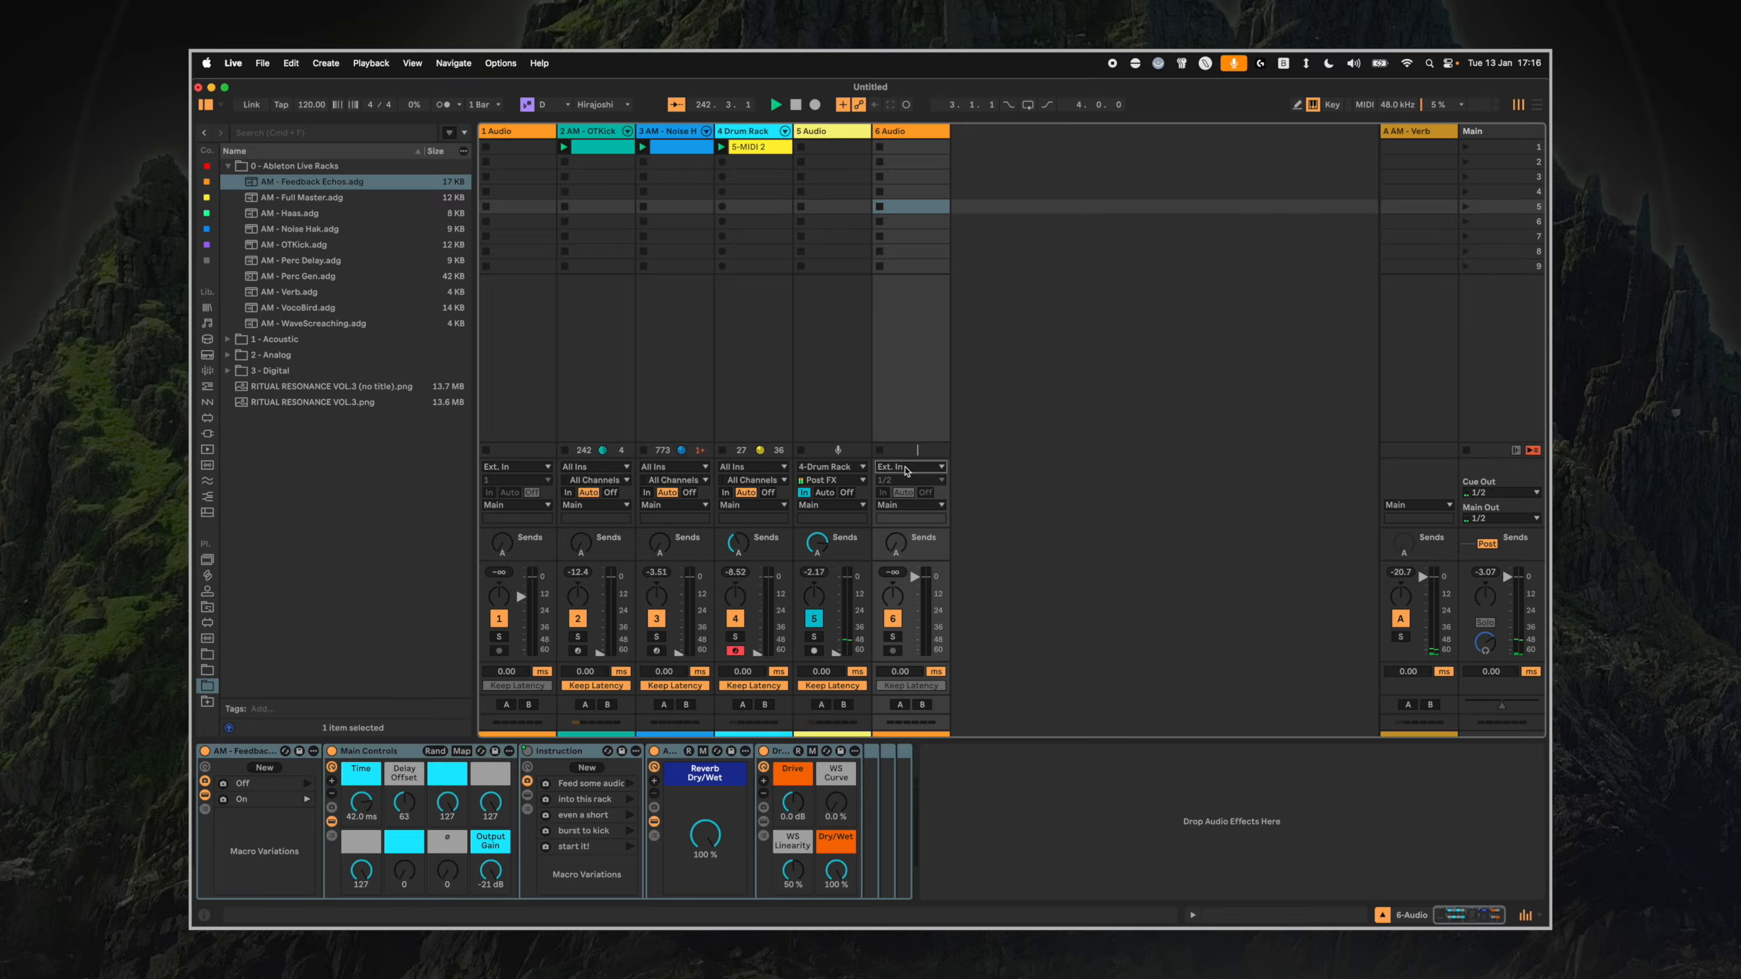
{"action": "left_click", "coordinate": [906, 469]}
{"action": "left_click", "coordinate": [907, 471]}
{"action": "left_click", "coordinate": [904, 470]}
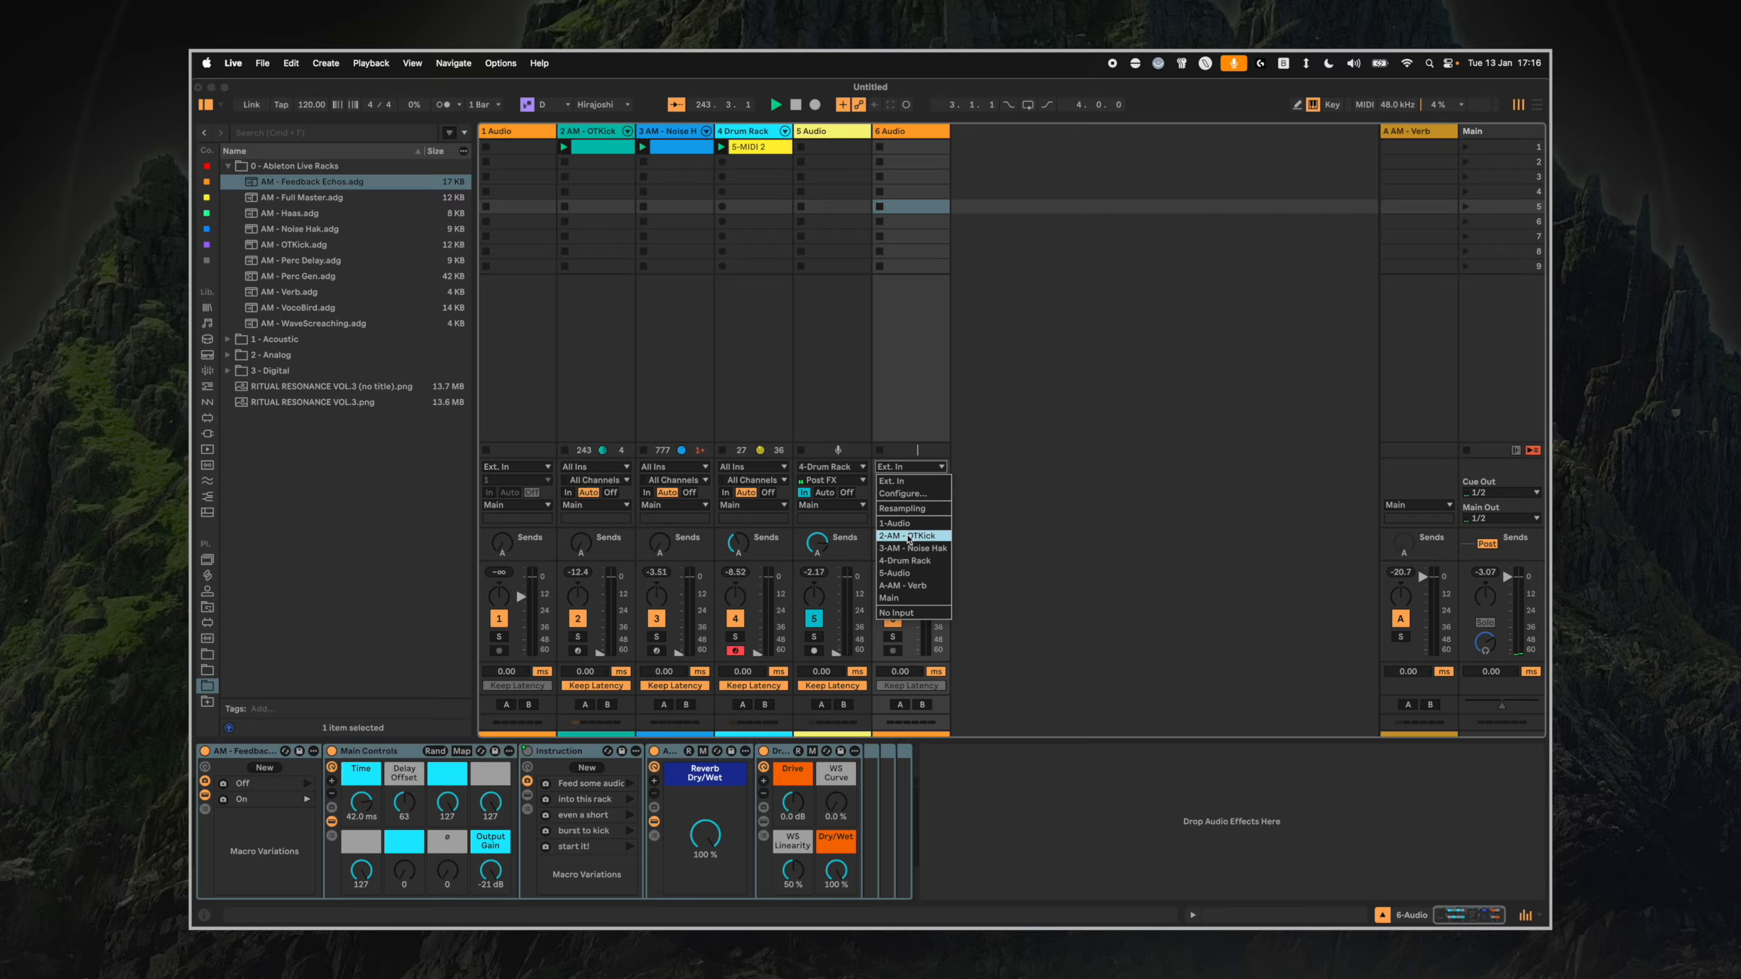
{"action": "left_click", "coordinate": [908, 573]}
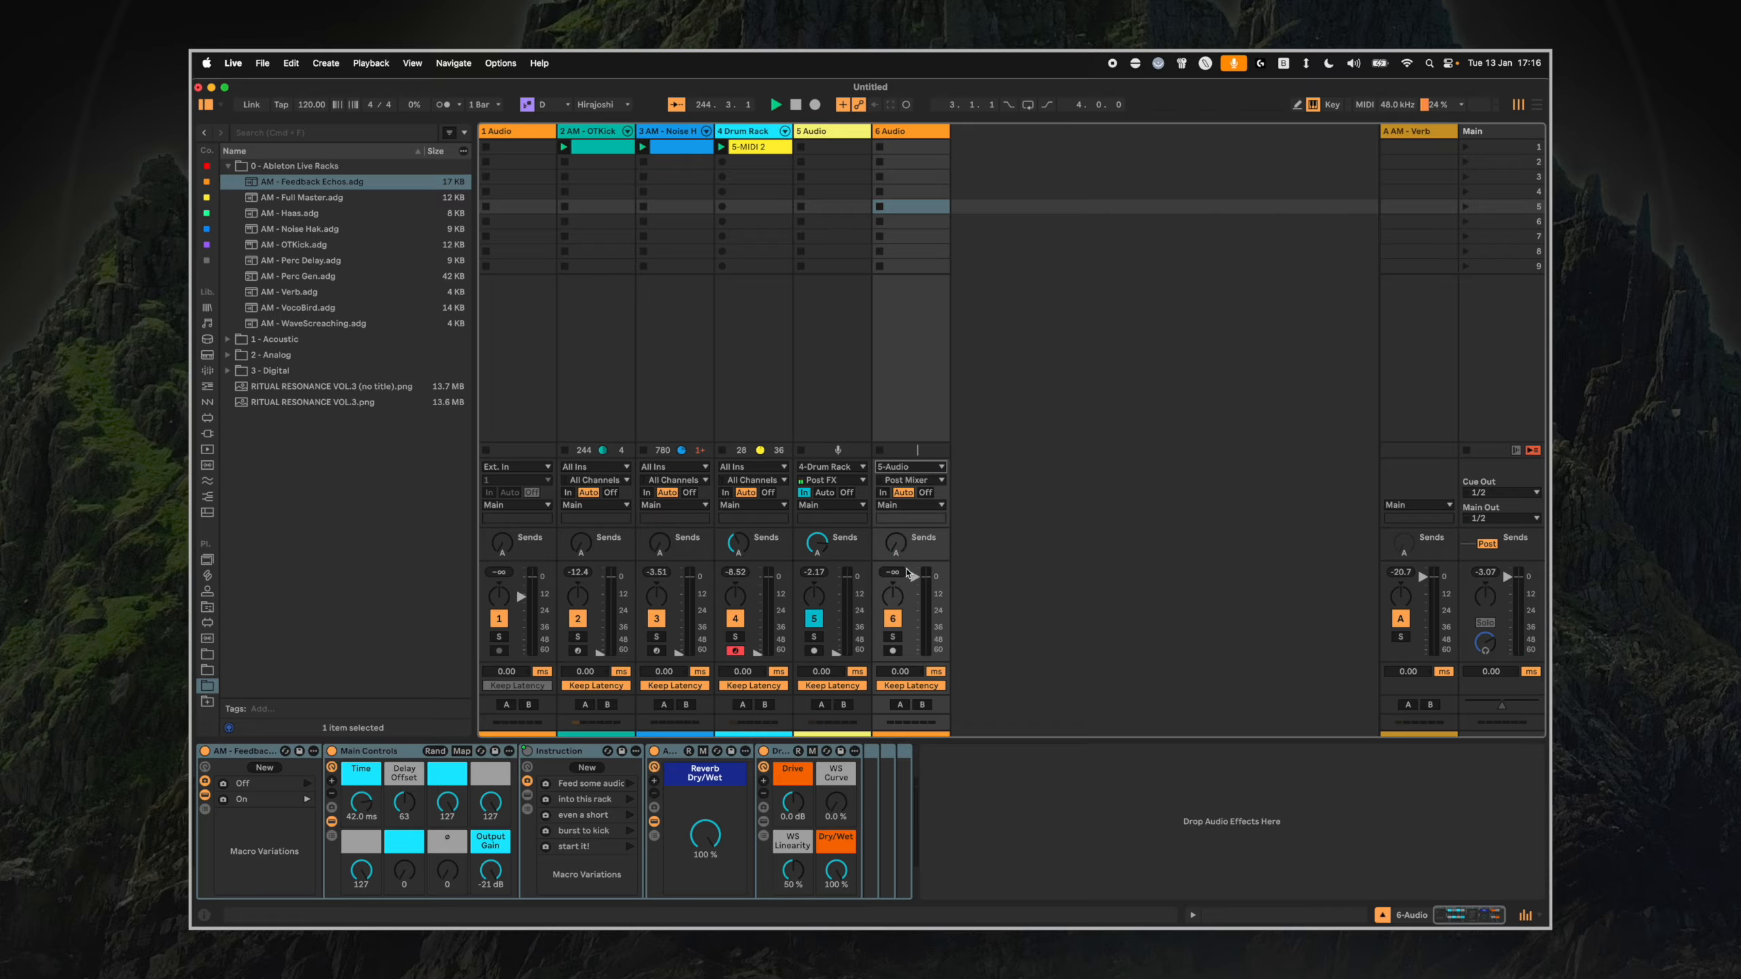
Set 6 Audio's input tap point to Pre FX of the innermost Delay in Feedback Delays' Wet chain, with monitoring set to In.
{"action": "left_click", "coordinate": [902, 482]}
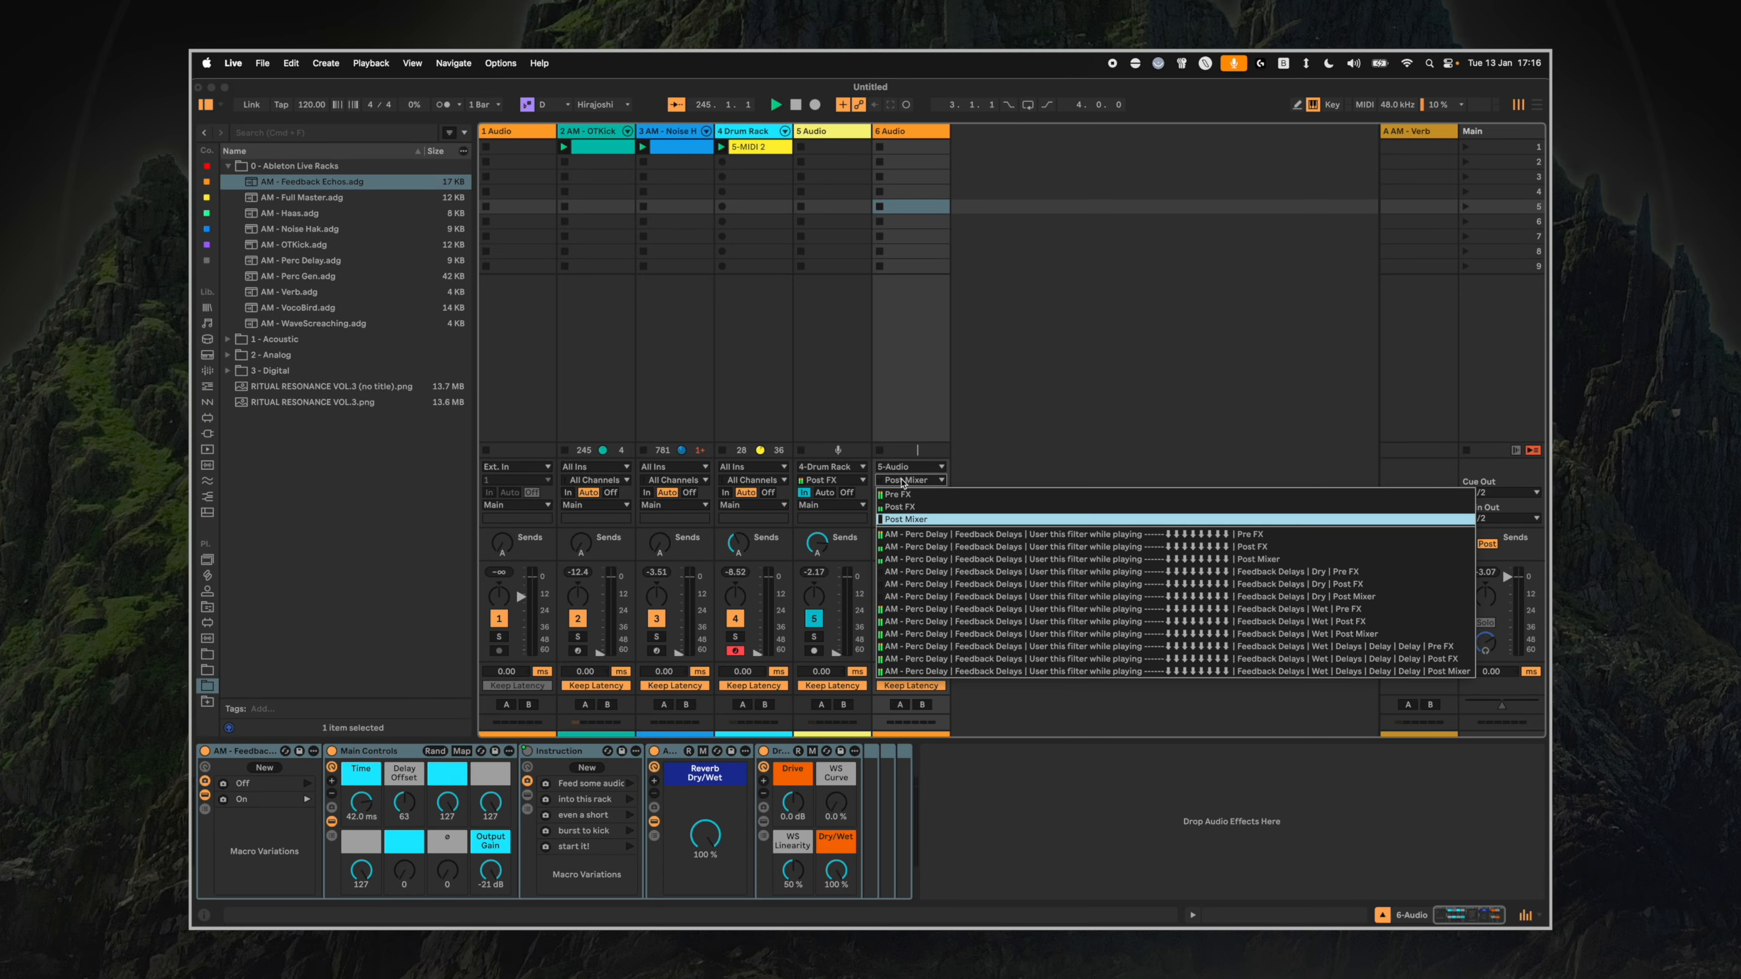
{"action": "left_click", "coordinate": [912, 646]}
{"action": "left_click", "coordinate": [884, 493]}
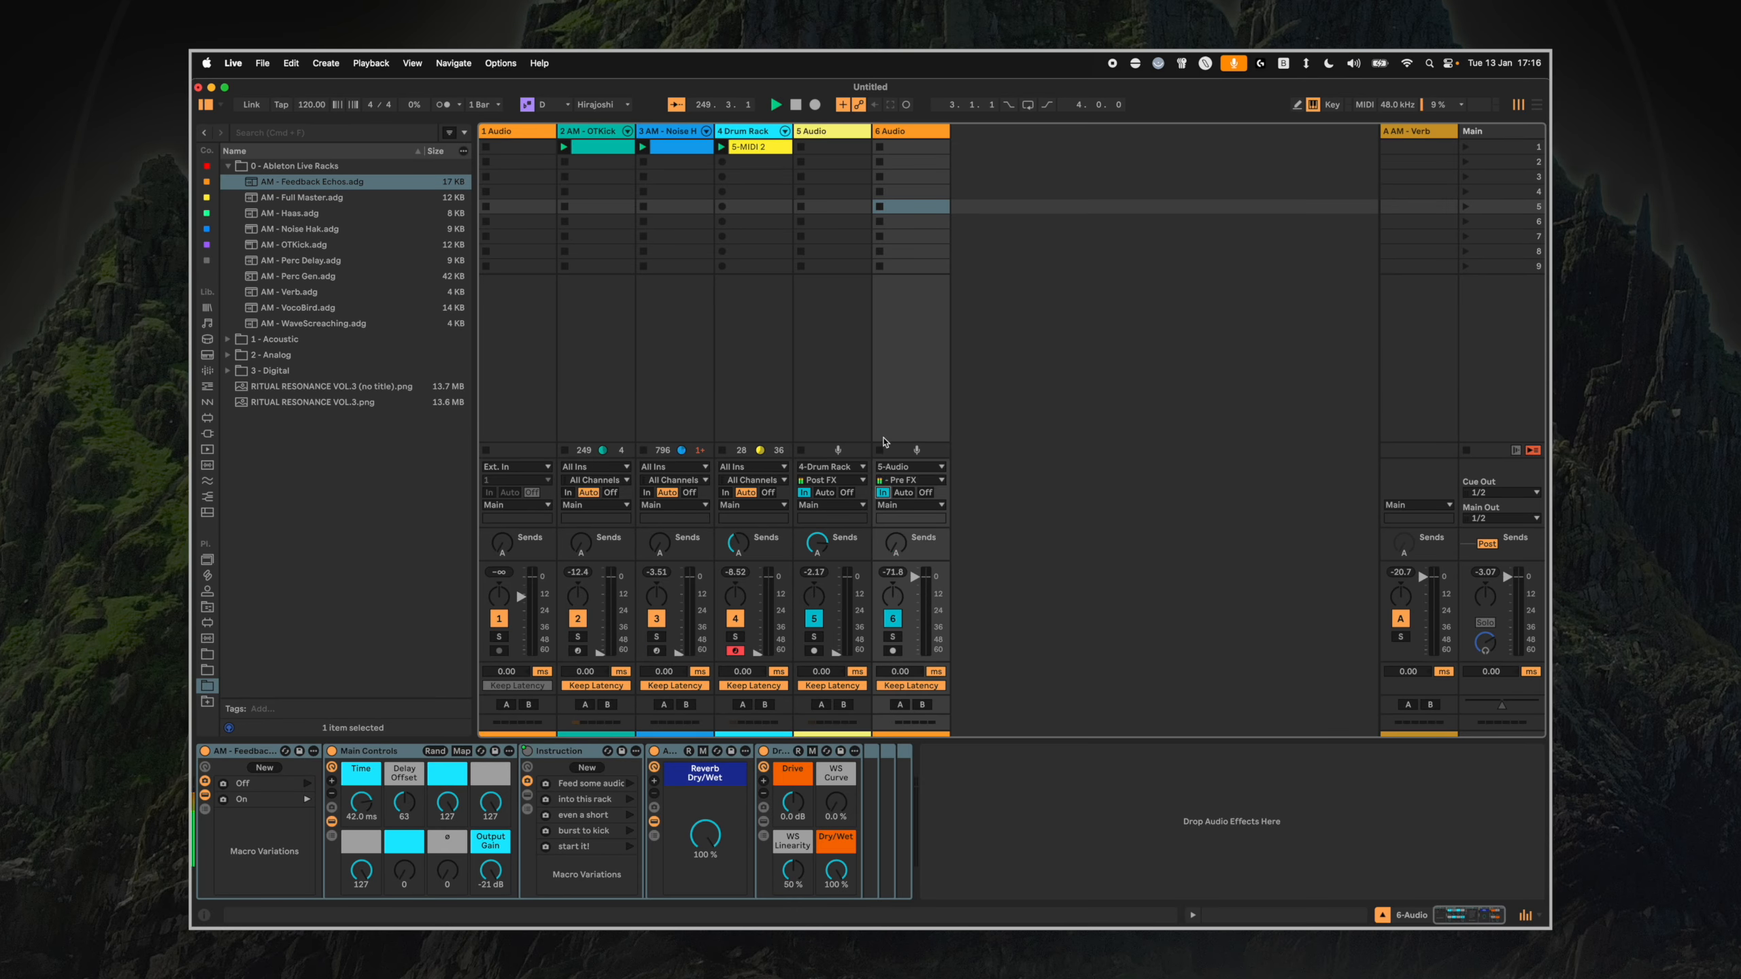
Recall the Off macro variation of the Feedback Echos rack and set the 6 Audio track's volume to 0 dB.
{"action": "left_click_drag", "start_coordinate": [927, 610], "coordinate": [915, 596]}
{"action": "left_click", "coordinate": [282, 784]}
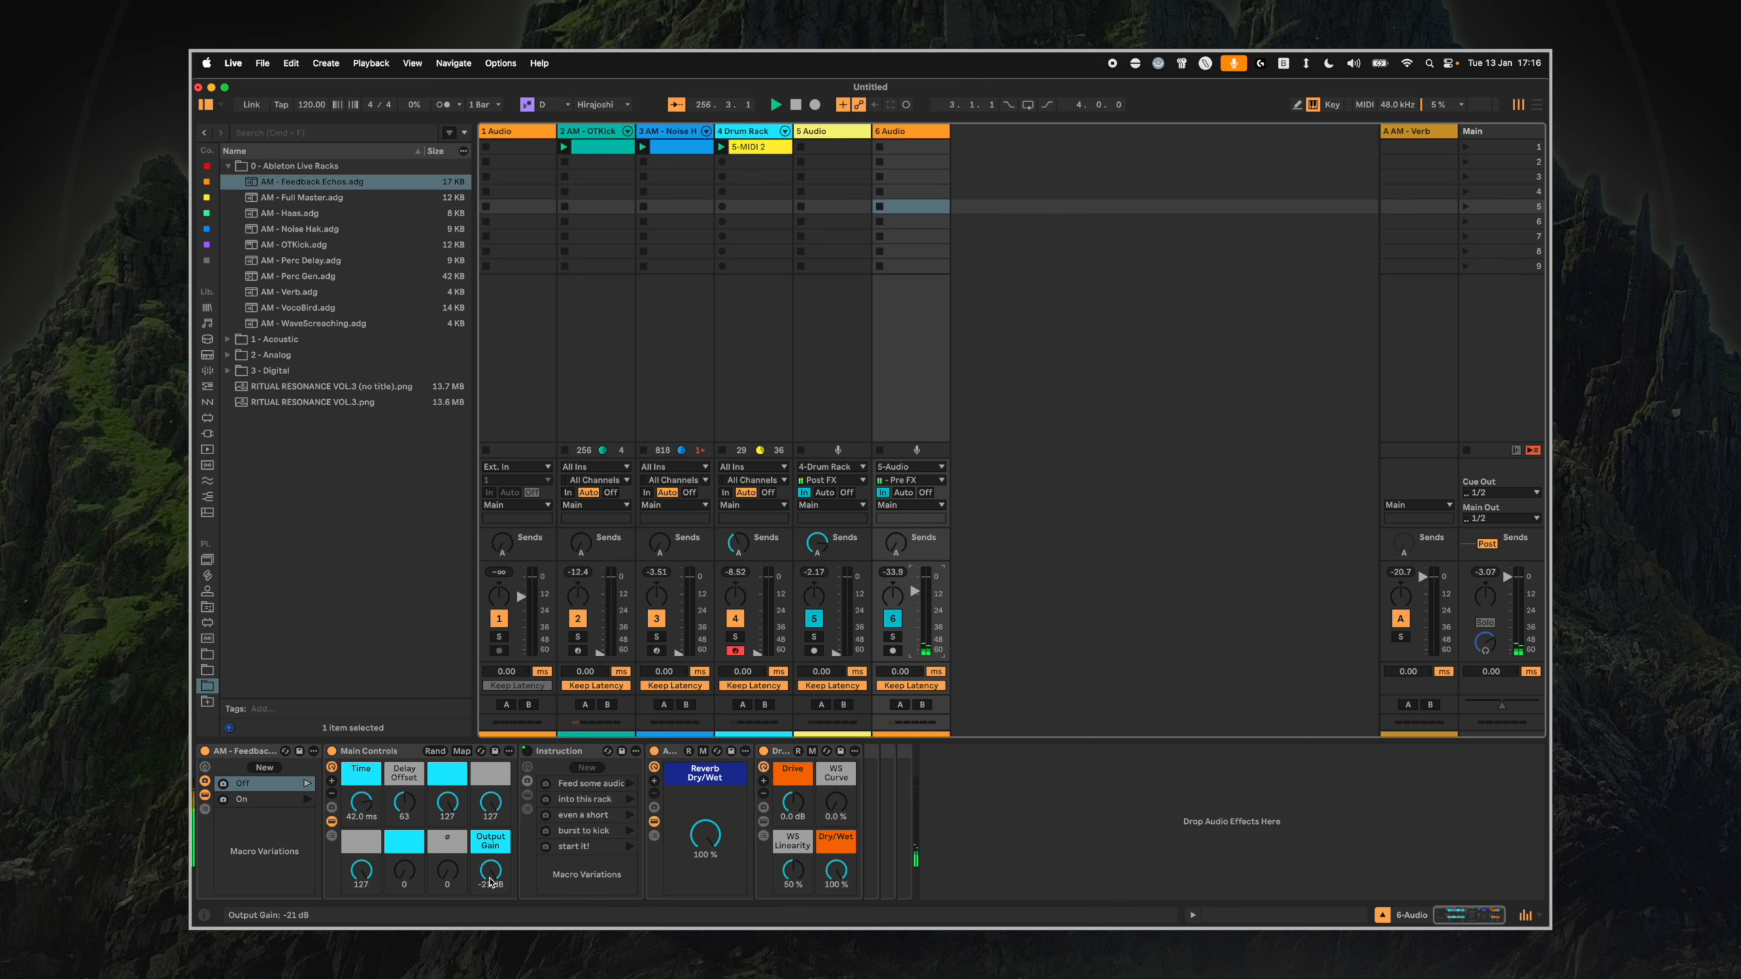
{"action": "left_click", "coordinate": [492, 884]}
{"action": "mouse_move", "coordinate": [492, 874]}
{"action": "left_mouse_down"}
{"action": "mouse_move", "coordinate": [491, 929]}
{"action": "mouse_move", "coordinate": [511, 850]}
{"action": "left_mouse_up"}
{"action": "left_click_drag", "start_coordinate": [945, 592], "coordinate": [925, 583]}
Check the Main track's devices and switch 6 Audio's input tap point to Post FX of the innermost Delay in the Wet chain.
{"action": "left_click", "coordinate": [1486, 130]}
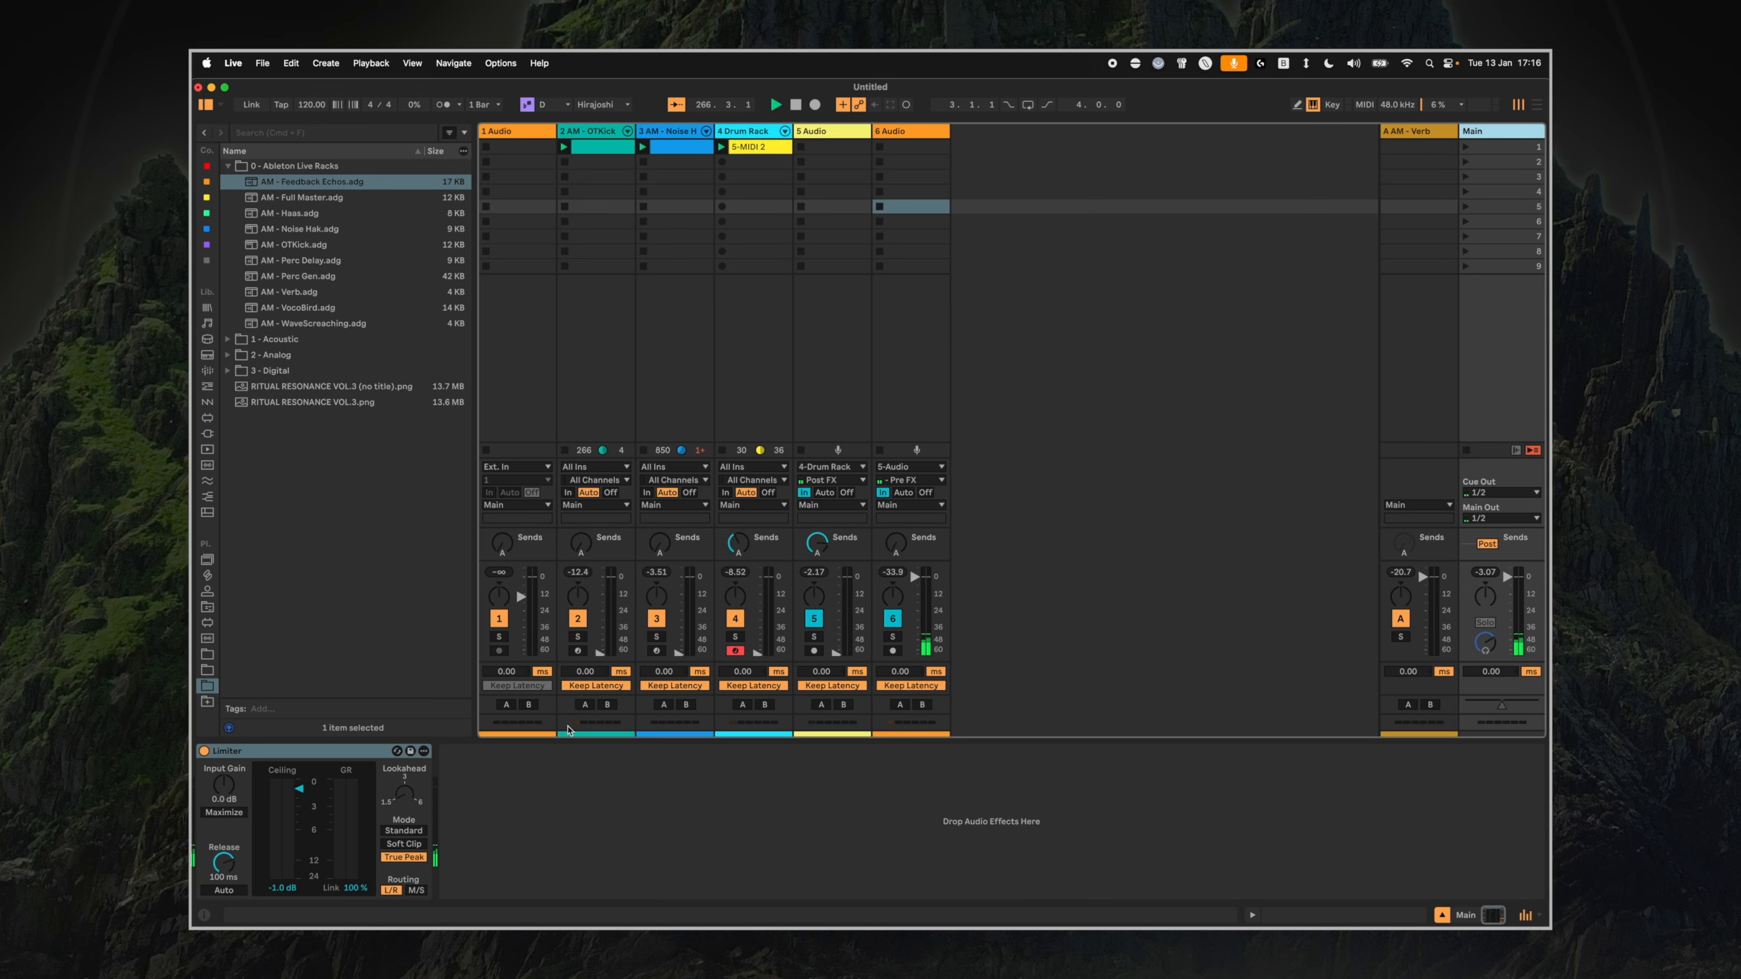
{"action": "left_click", "coordinate": [934, 134]}
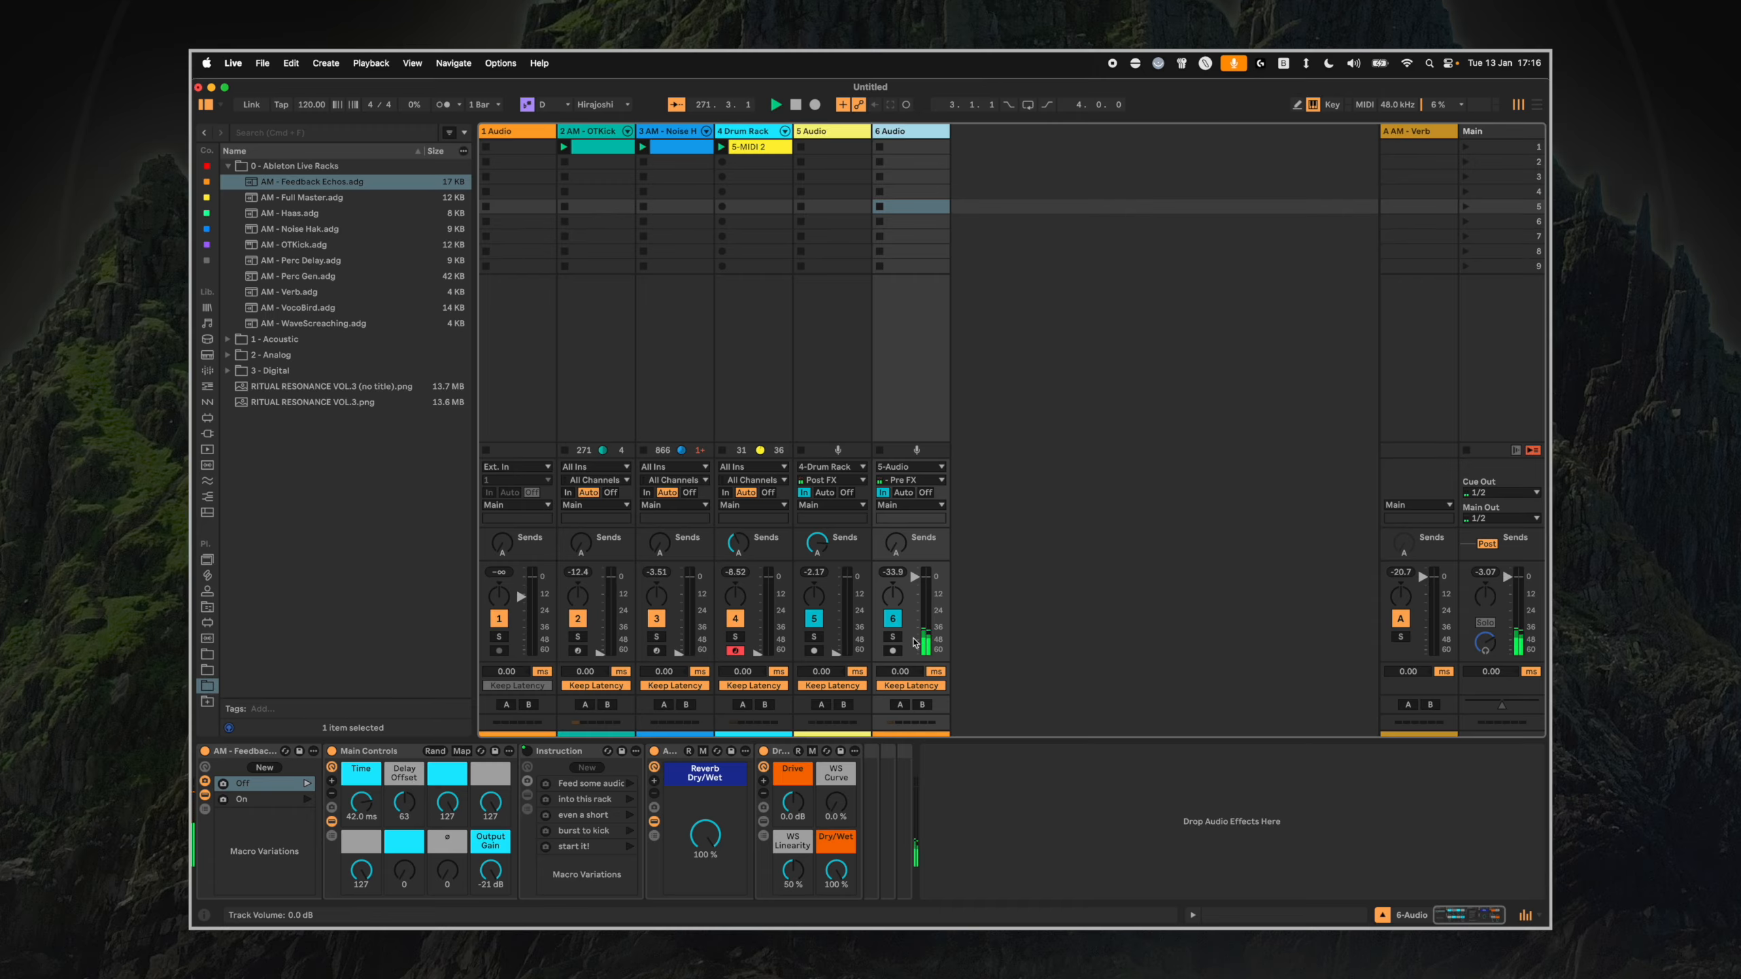
{"action": "left_click", "coordinate": [909, 480]}
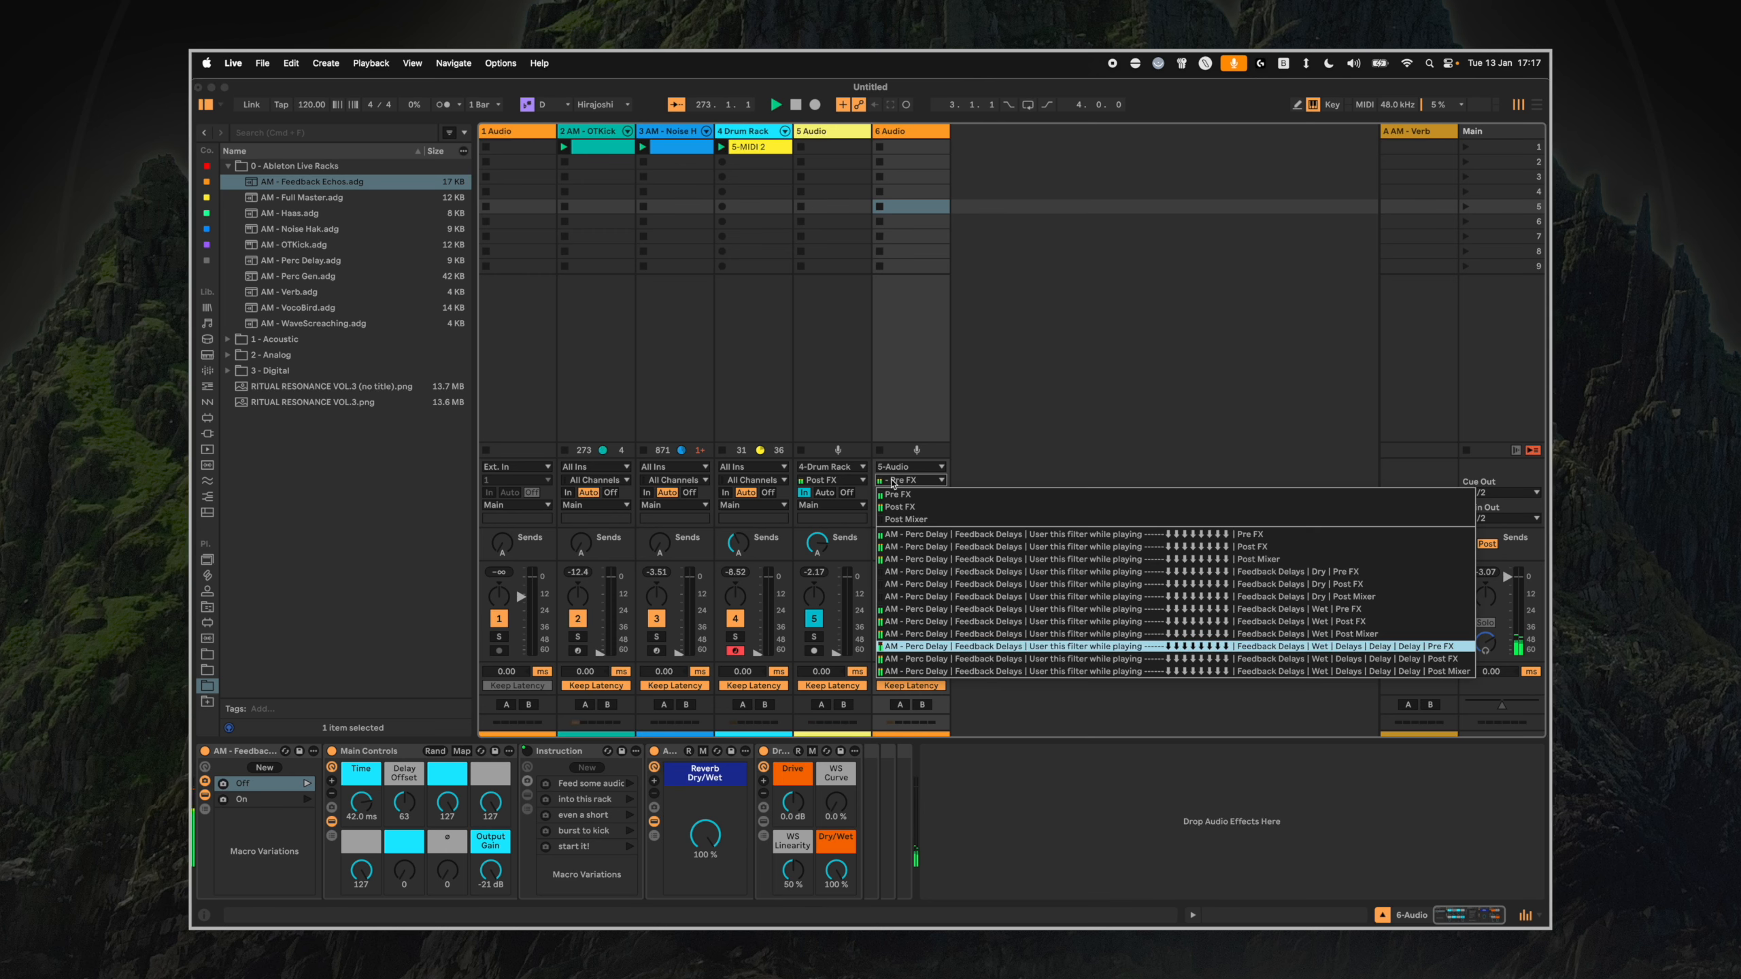
{"action": "left_click", "coordinate": [903, 660]}
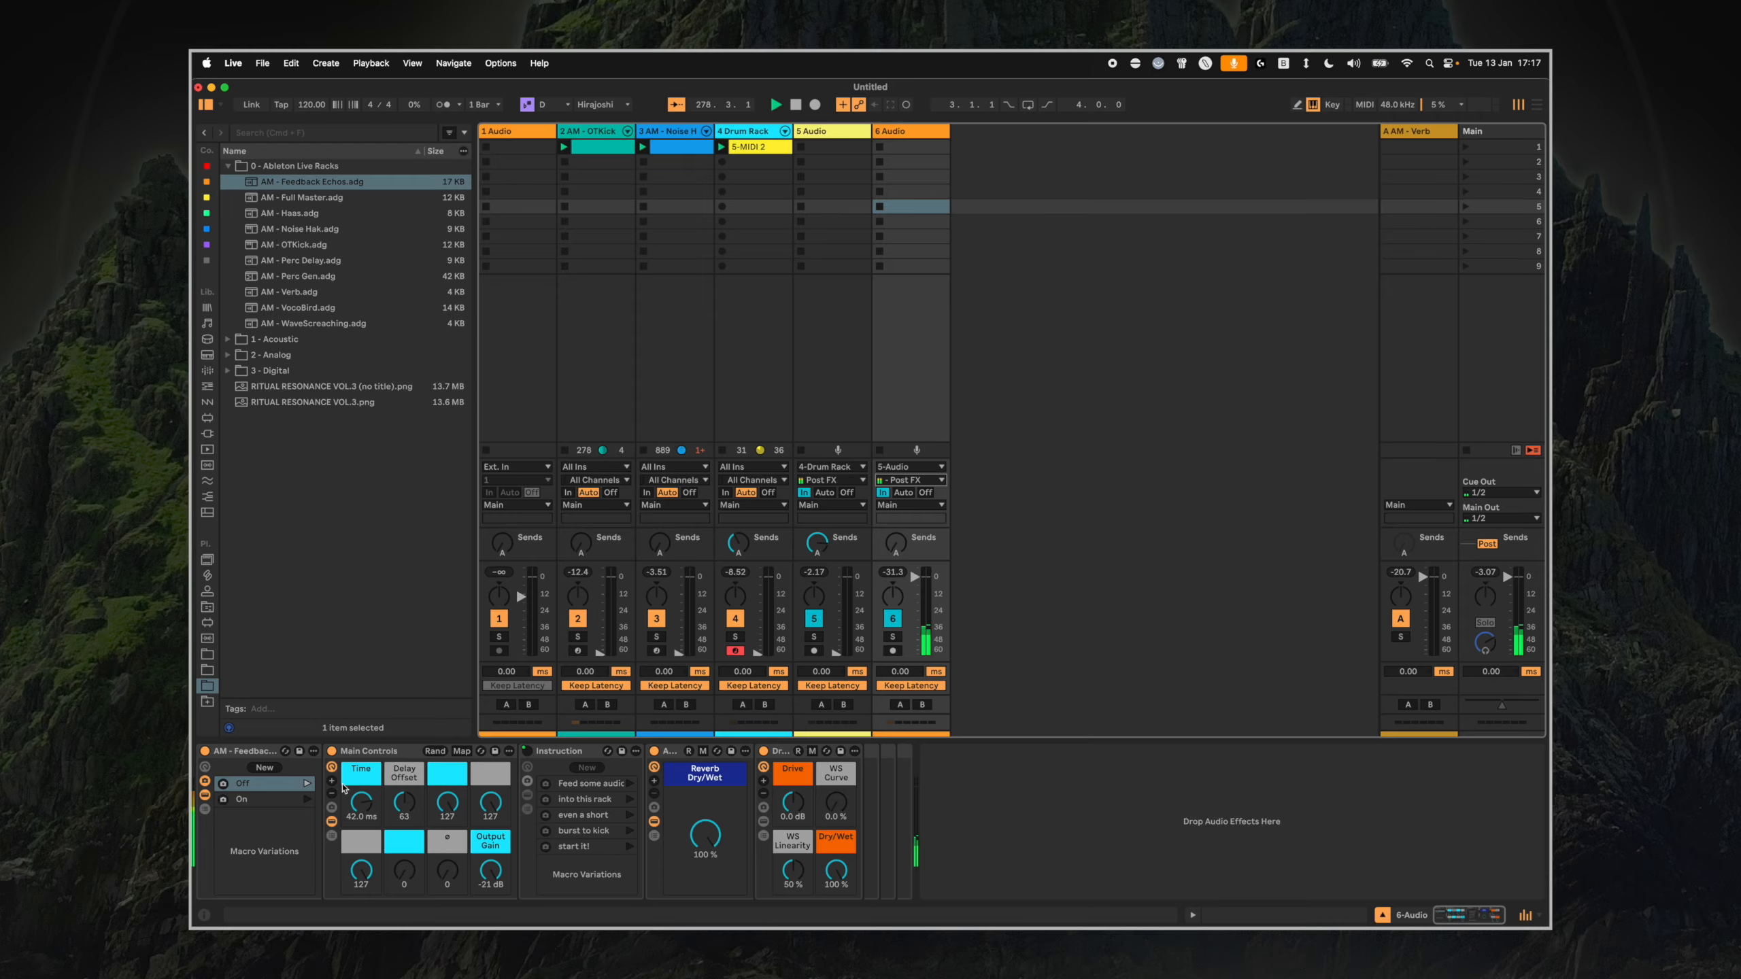
Turn off the reverb and drive racks inside Feedback Echos and lower the 6 Audio track to about -16 dB.
{"action": "left_click", "coordinate": [655, 752]}
{"action": "left_click", "coordinate": [764, 751]}
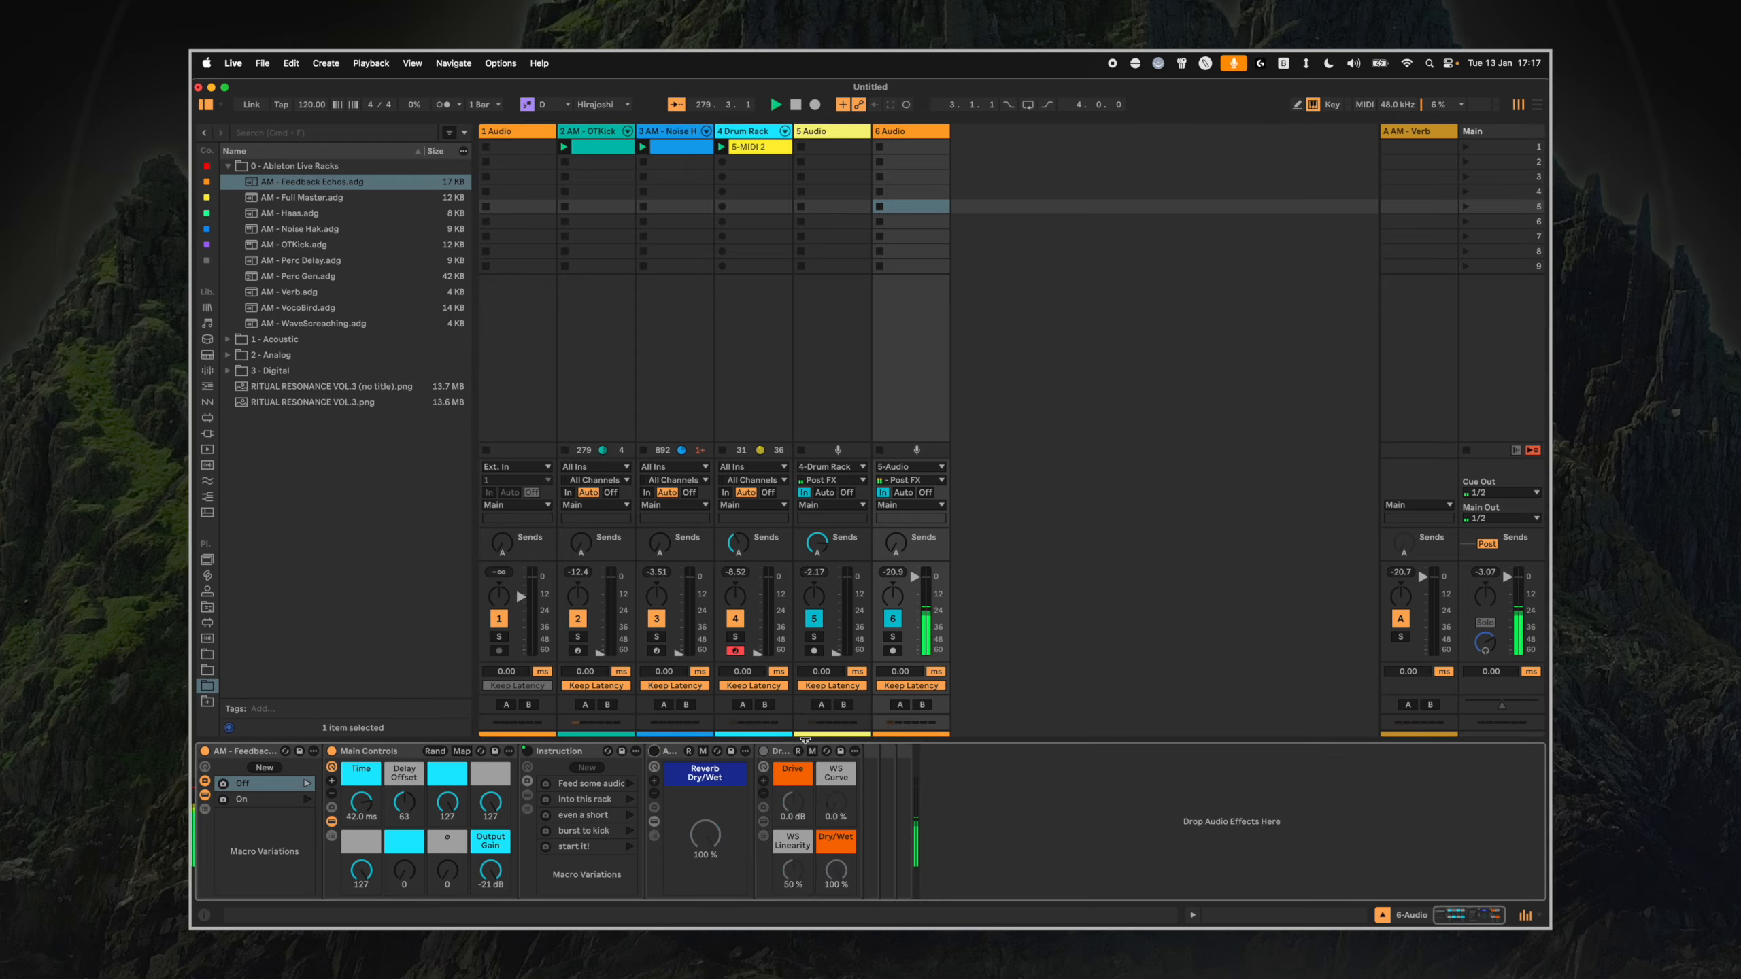
{"action": "left_click_drag", "start_coordinate": [917, 633], "coordinate": [917, 648]}
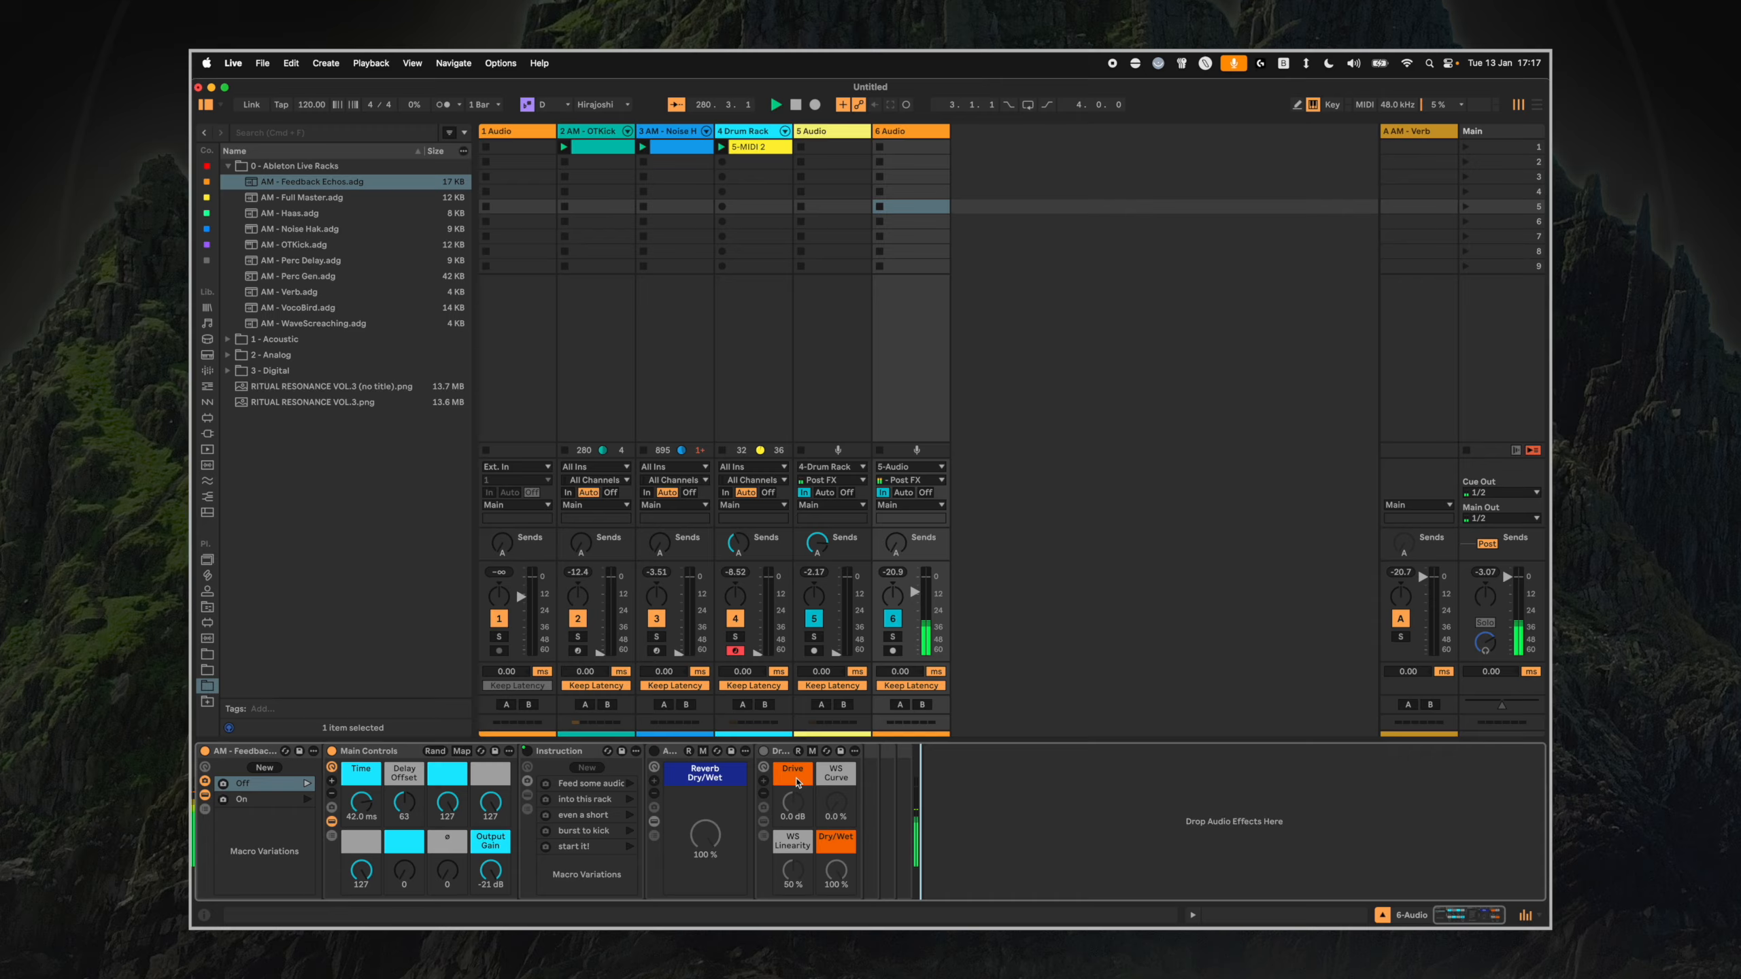
{"action": "left_click", "coordinate": [781, 751]}
{"action": "left_click", "coordinate": [673, 752], "text": "shift"}
{"action": "left_click_drag", "start_coordinate": [916, 594], "coordinate": [936, 647]}
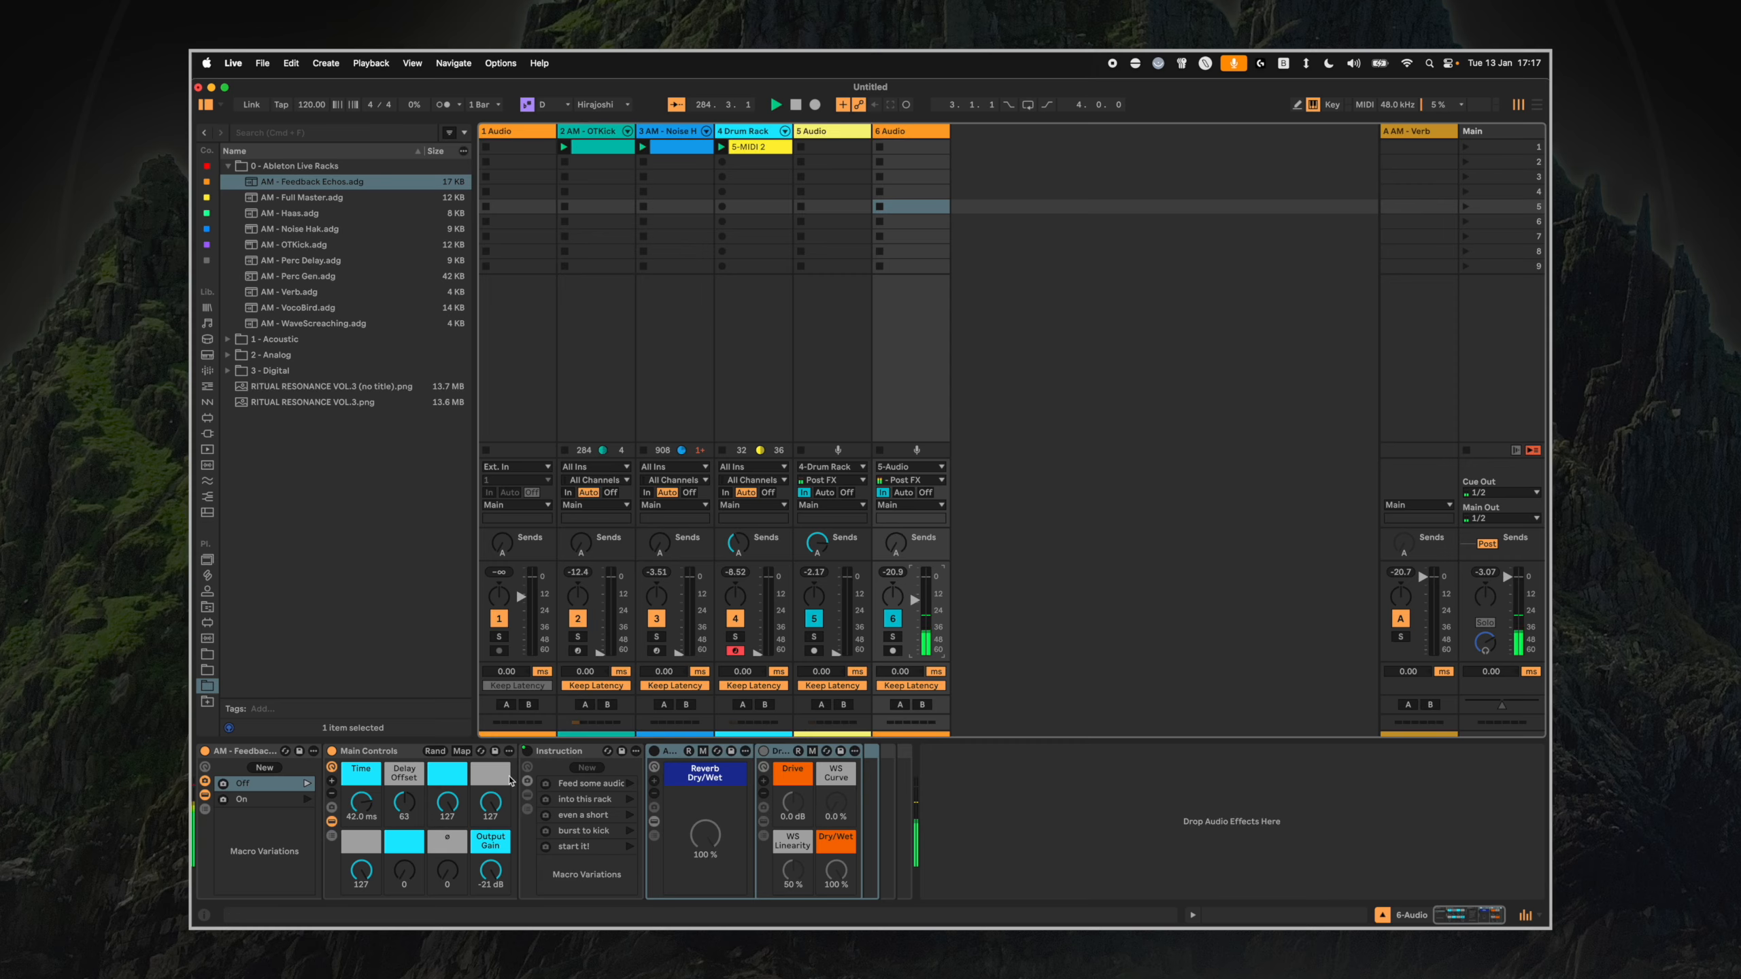
Recall the On macro variation of the Feedback Echos rack and lower the 6 Audio track's volume further.
{"action": "left_click", "coordinate": [246, 801]}
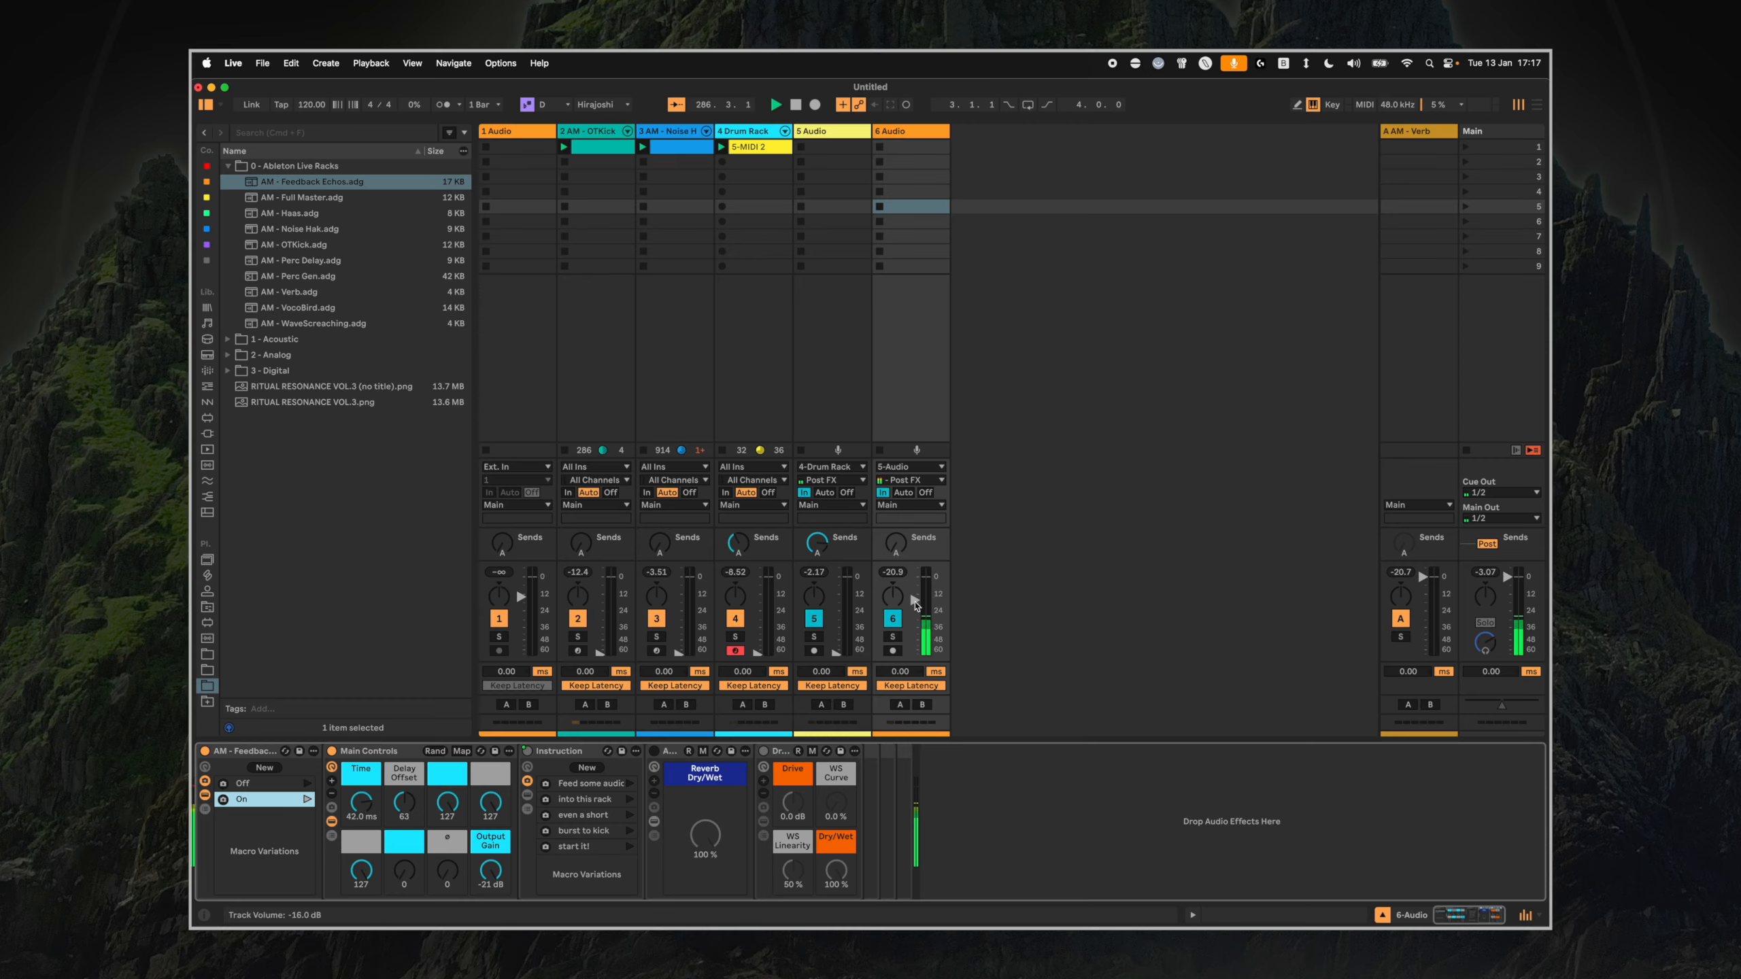
{"action": "left_click_drag", "start_coordinate": [914, 601], "coordinate": [915, 613]}
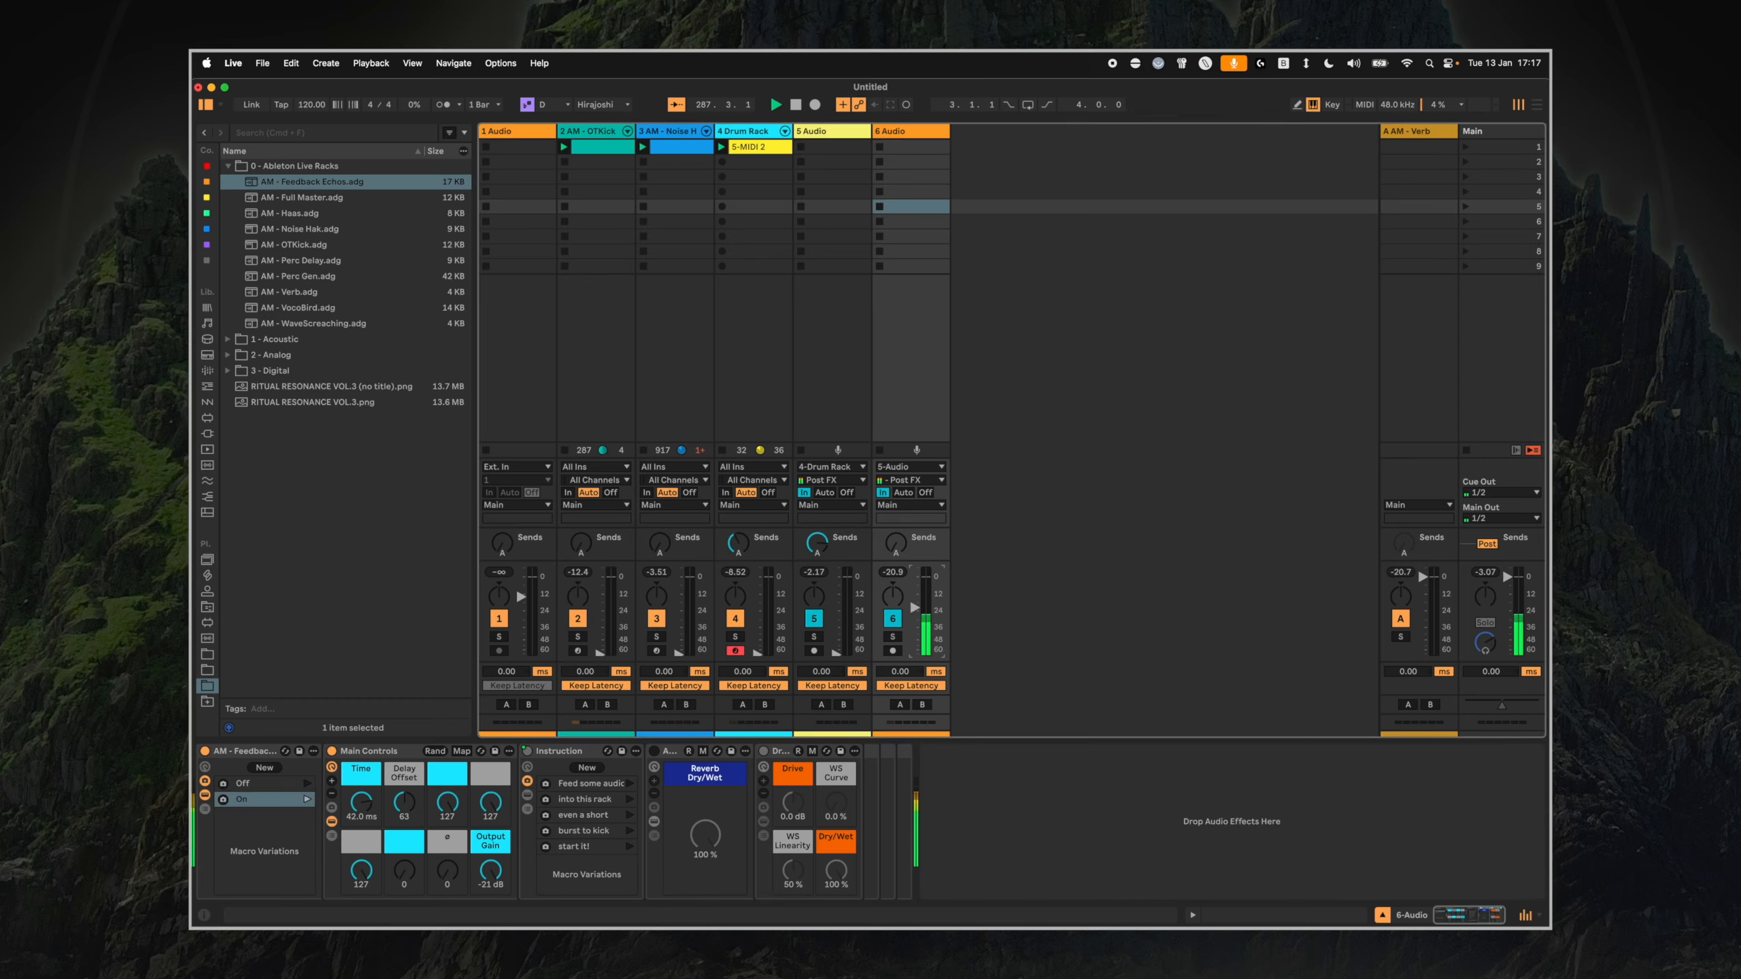
{"action": "left_click_drag", "start_coordinate": [915, 609], "coordinate": [915, 620]}
Lower the Time macro in Main Controls to about 17.4 ms.
{"action": "left_click_drag", "start_coordinate": [363, 801], "coordinate": [363, 820]}
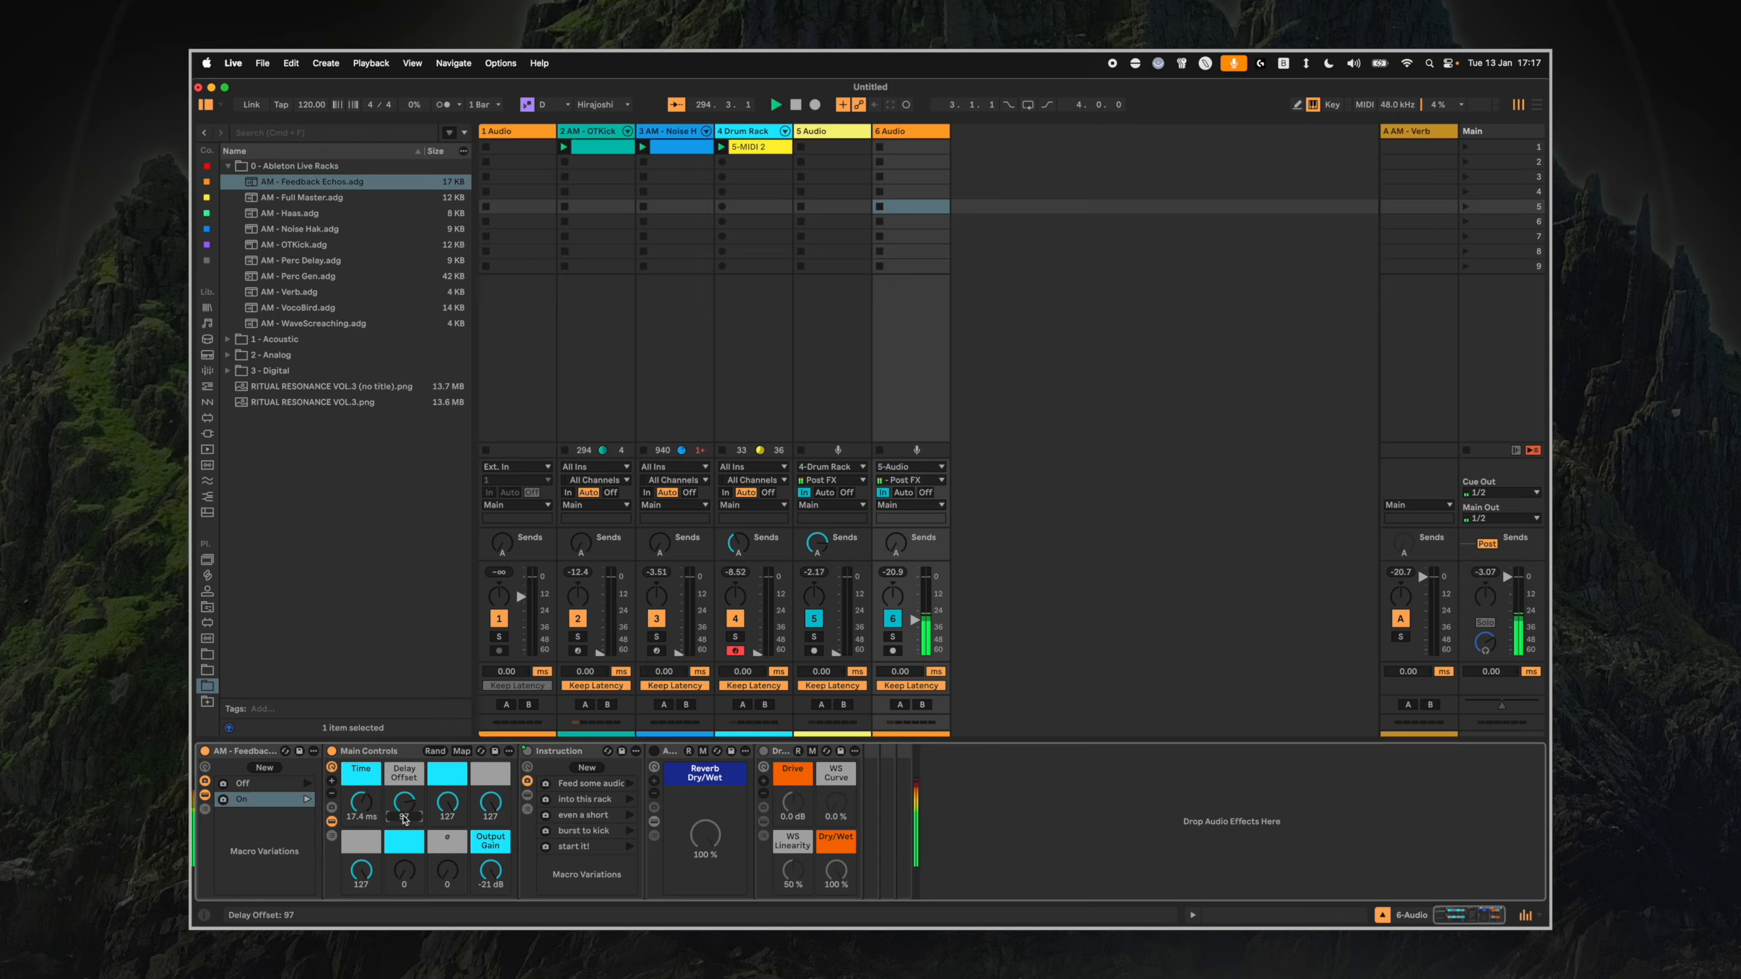
Set the Delay Offset macro in Main Controls to 63 and the four macros following it to about 94, 85, 57 and 62.
{"action": "left_click_drag", "start_coordinate": [405, 821], "coordinate": [491, 838]}
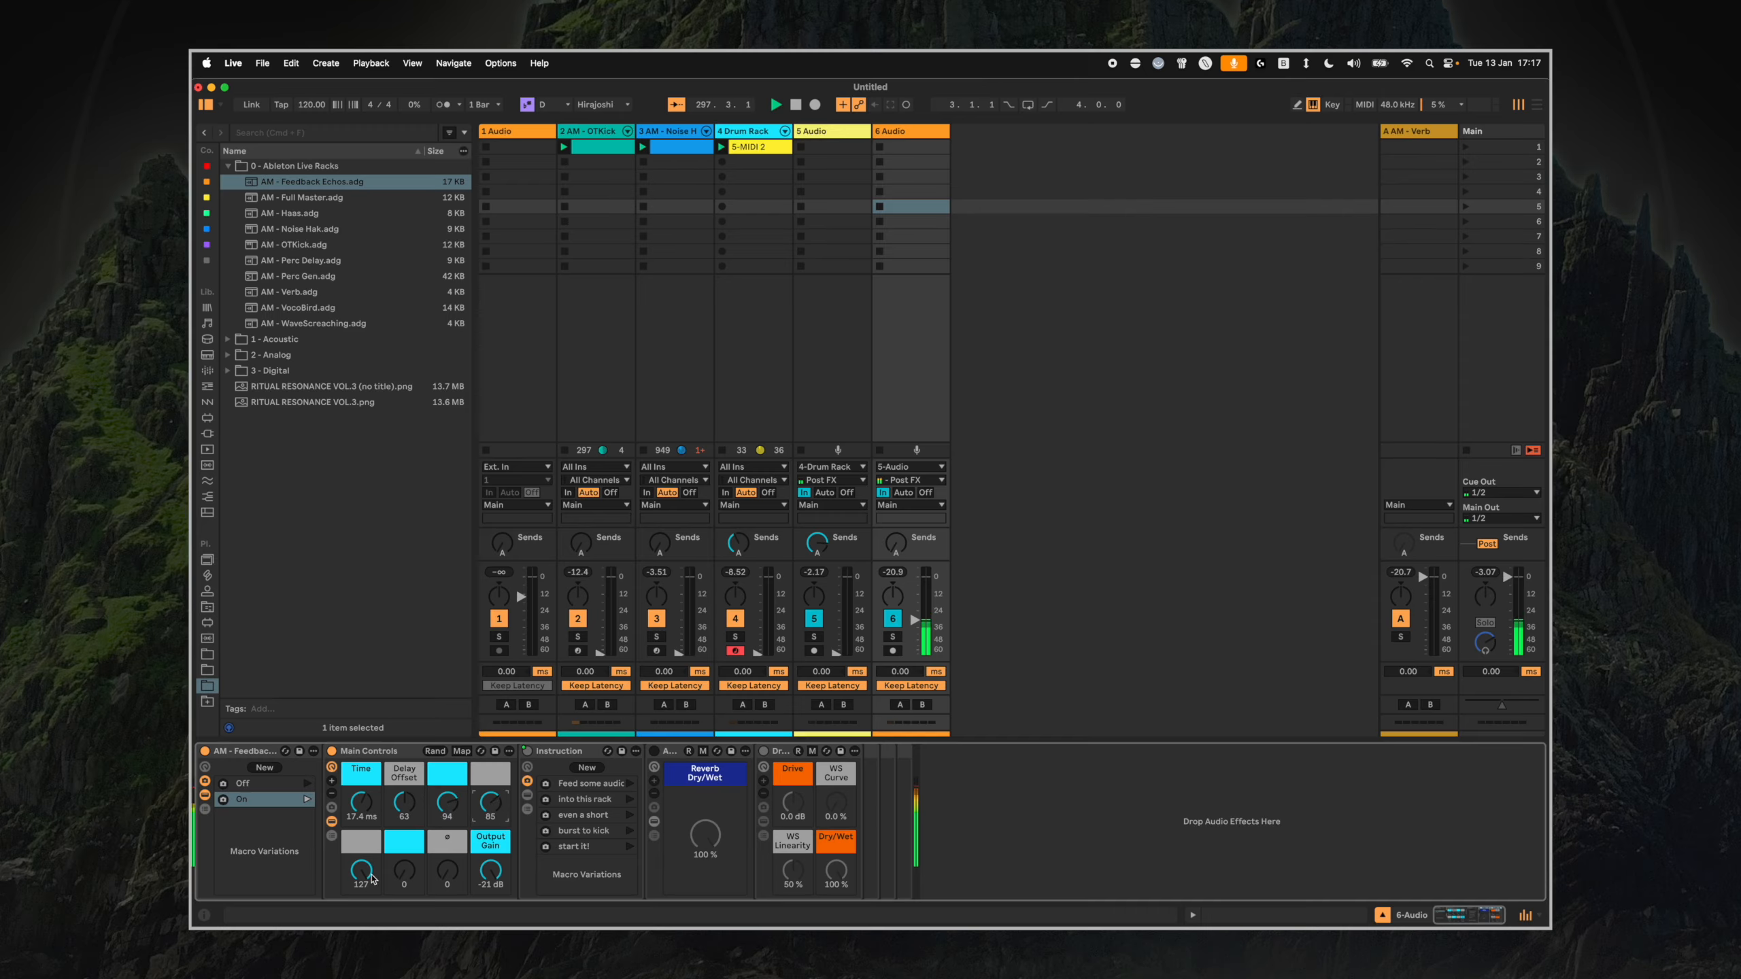
{"action": "left_click_drag", "start_coordinate": [370, 876], "coordinate": [407, 819]}
{"action": "left_click_drag", "start_coordinate": [424, 883], "coordinate": [453, 798]}
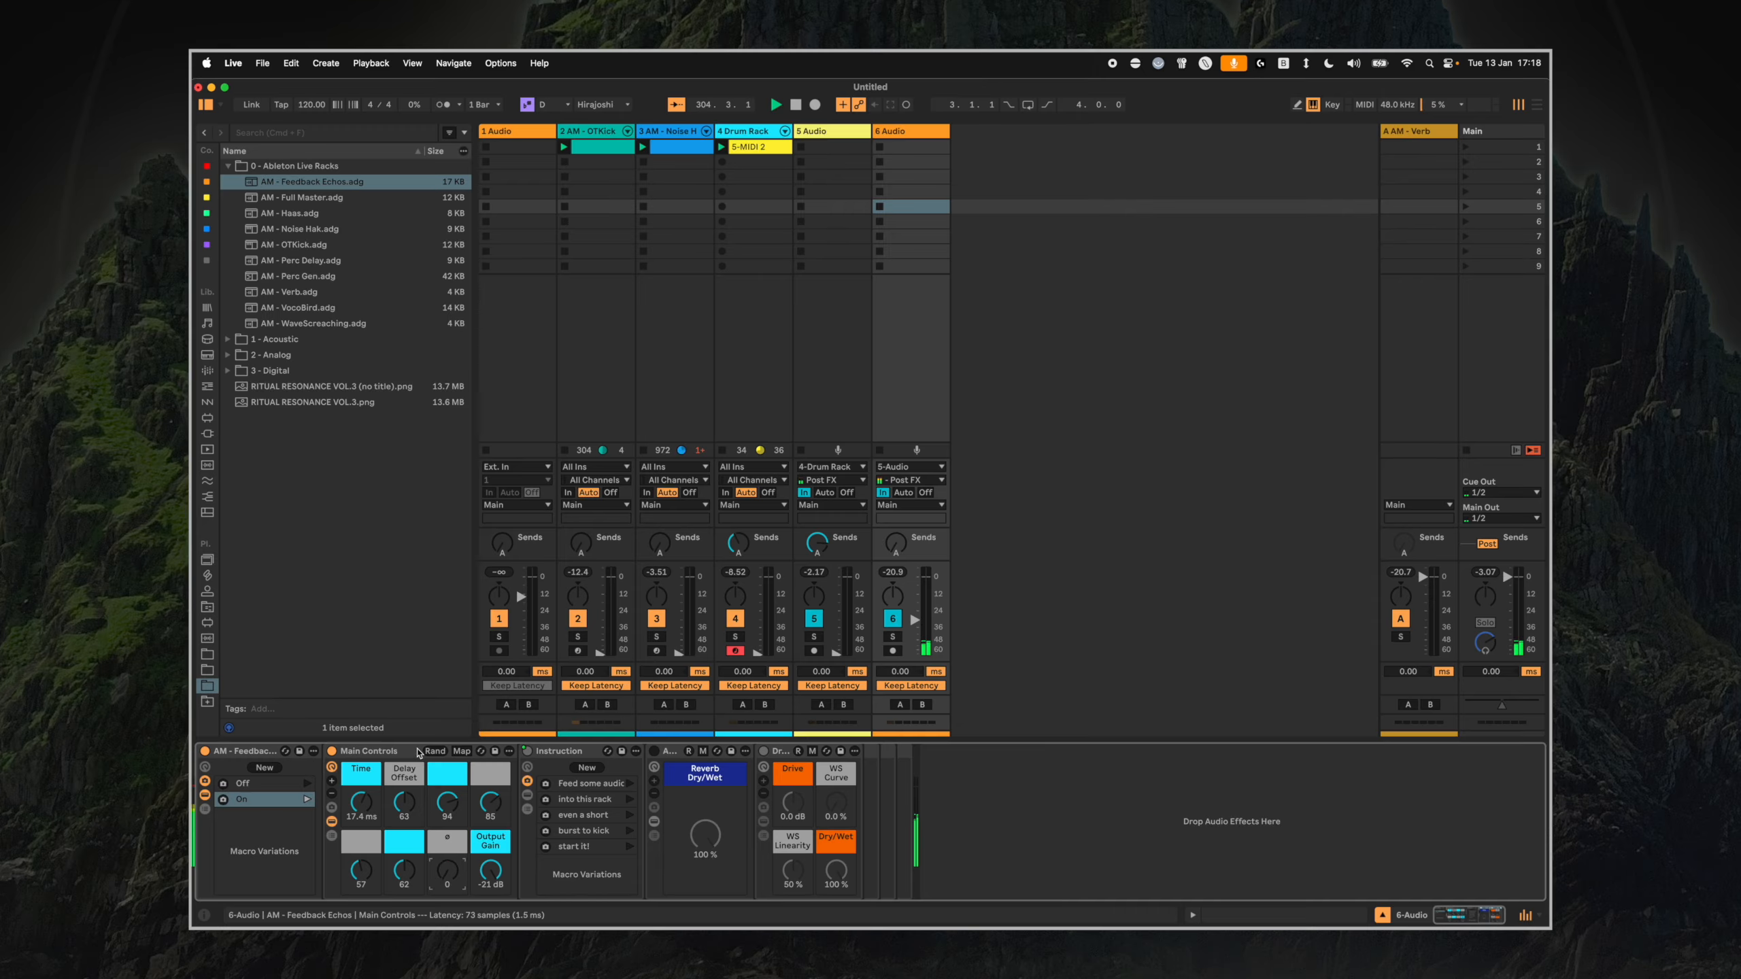
Randomize the Main Controls macros several times, then fine-tune the third to sixth macros to about 62, 113, 106 and 105.
{"action": "left_click", "coordinate": [428, 752]}
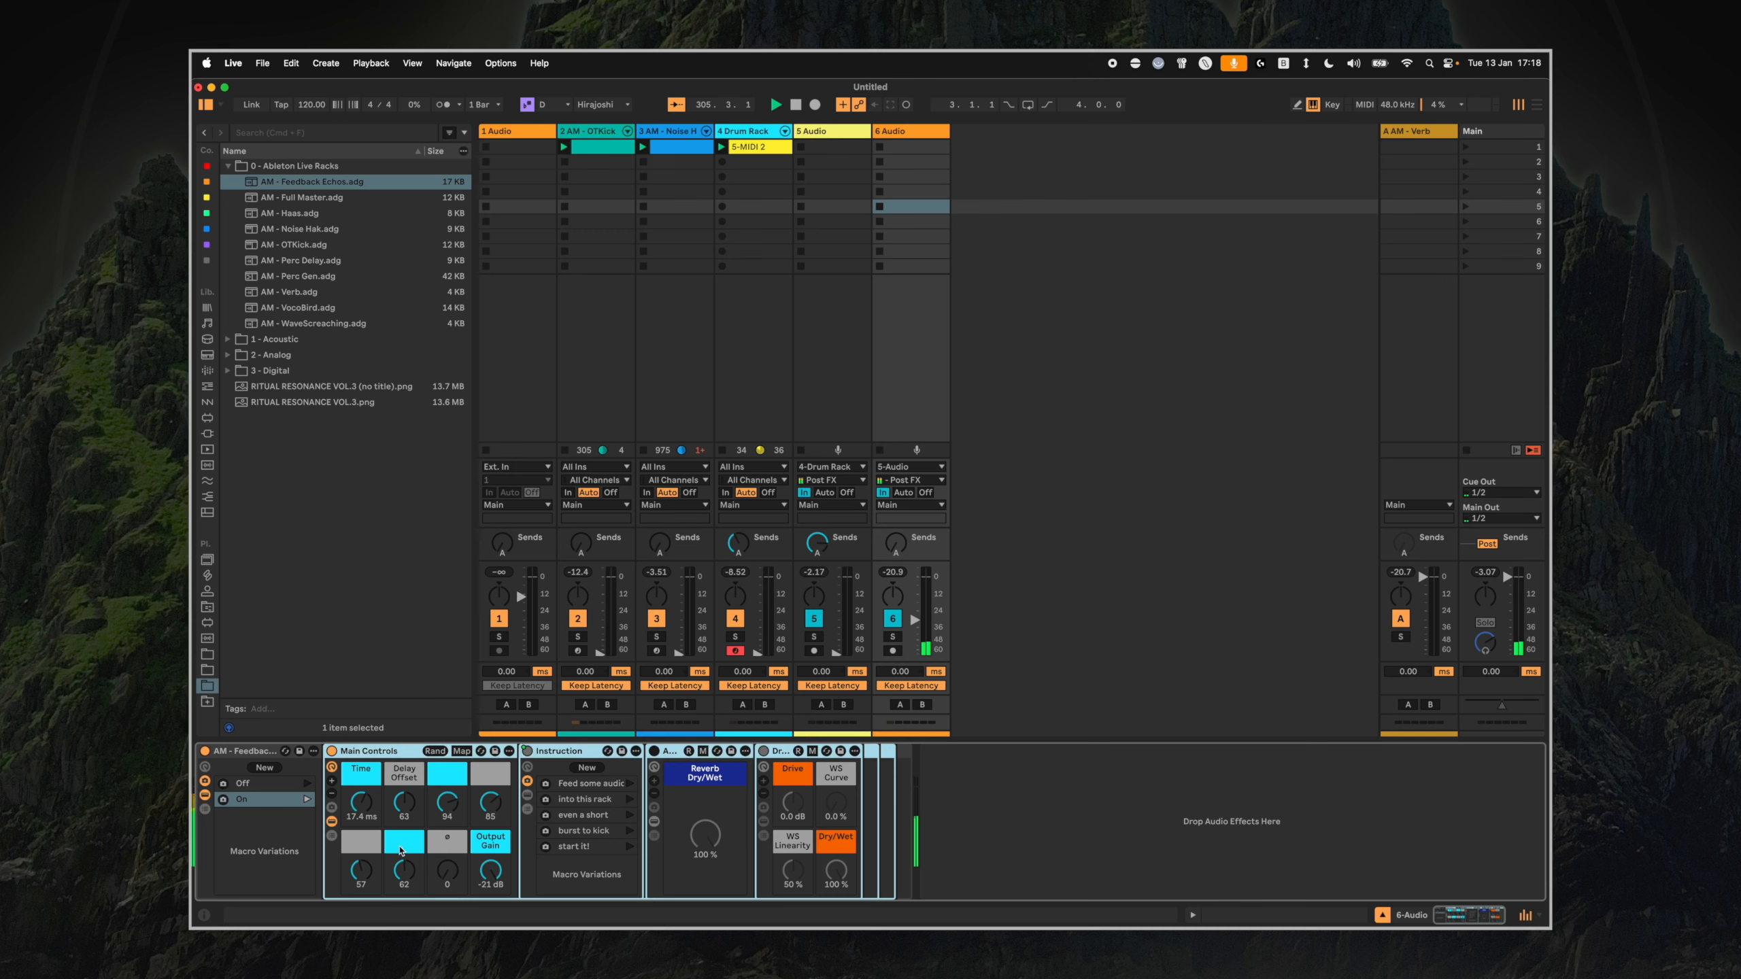
{"action": "left_click", "coordinate": [441, 752]}
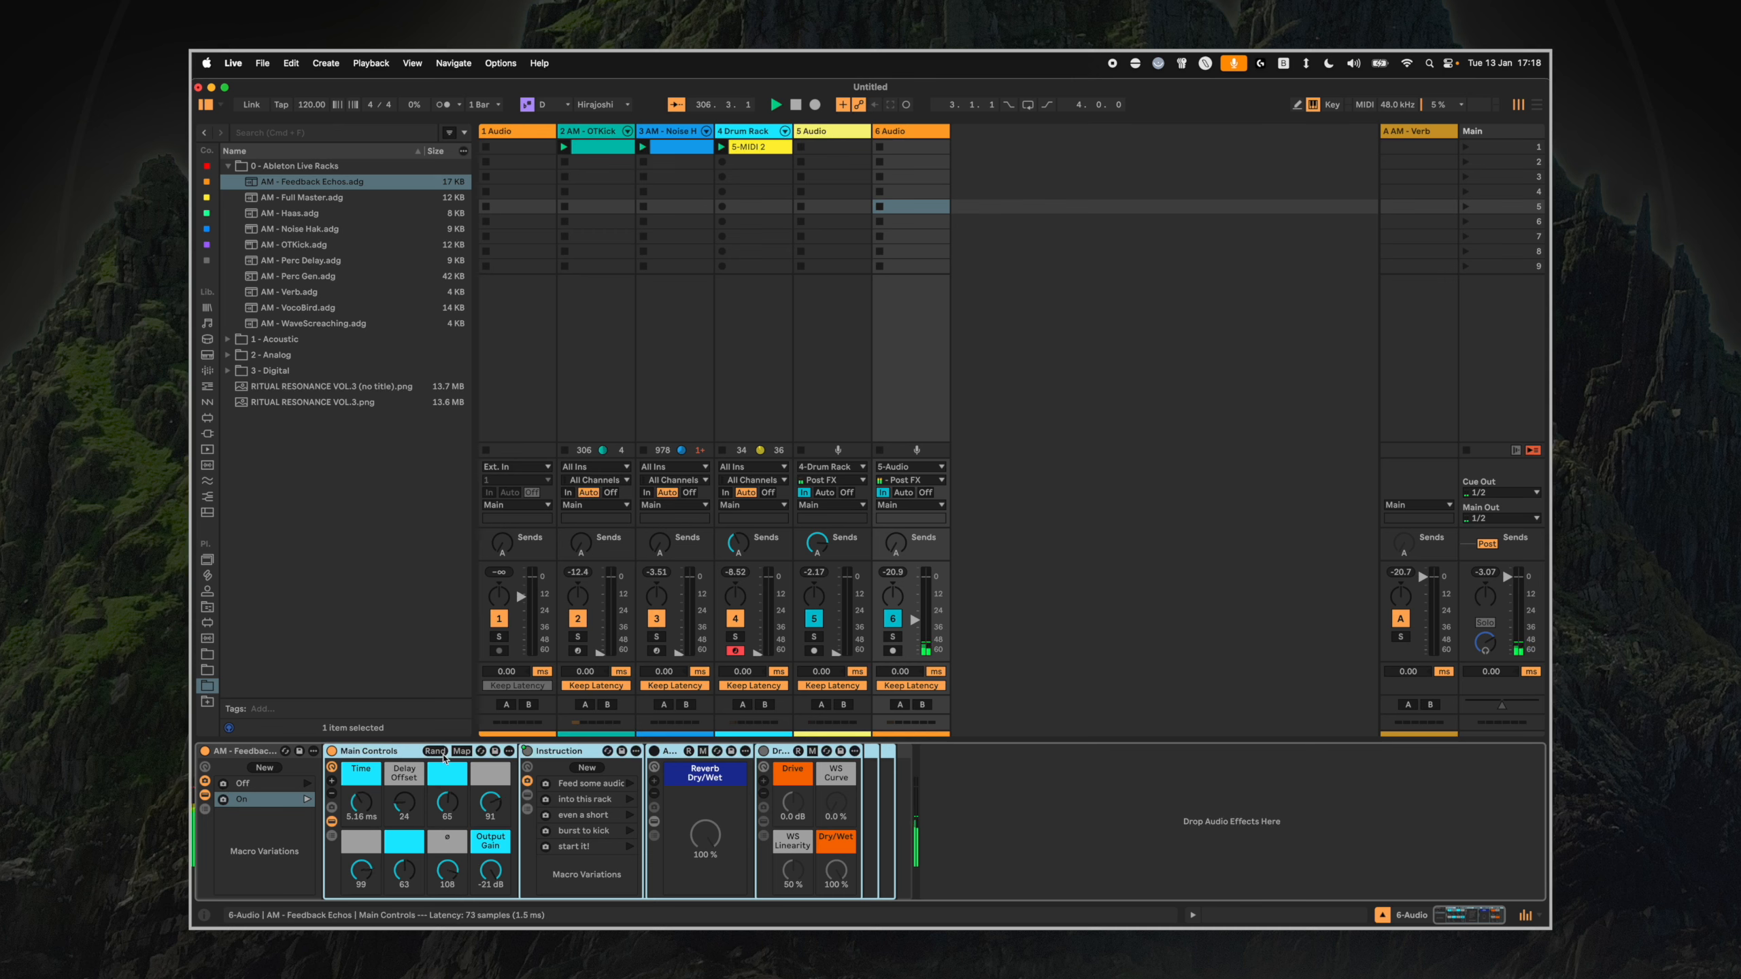
{"action": "left_click", "coordinate": [442, 752]}
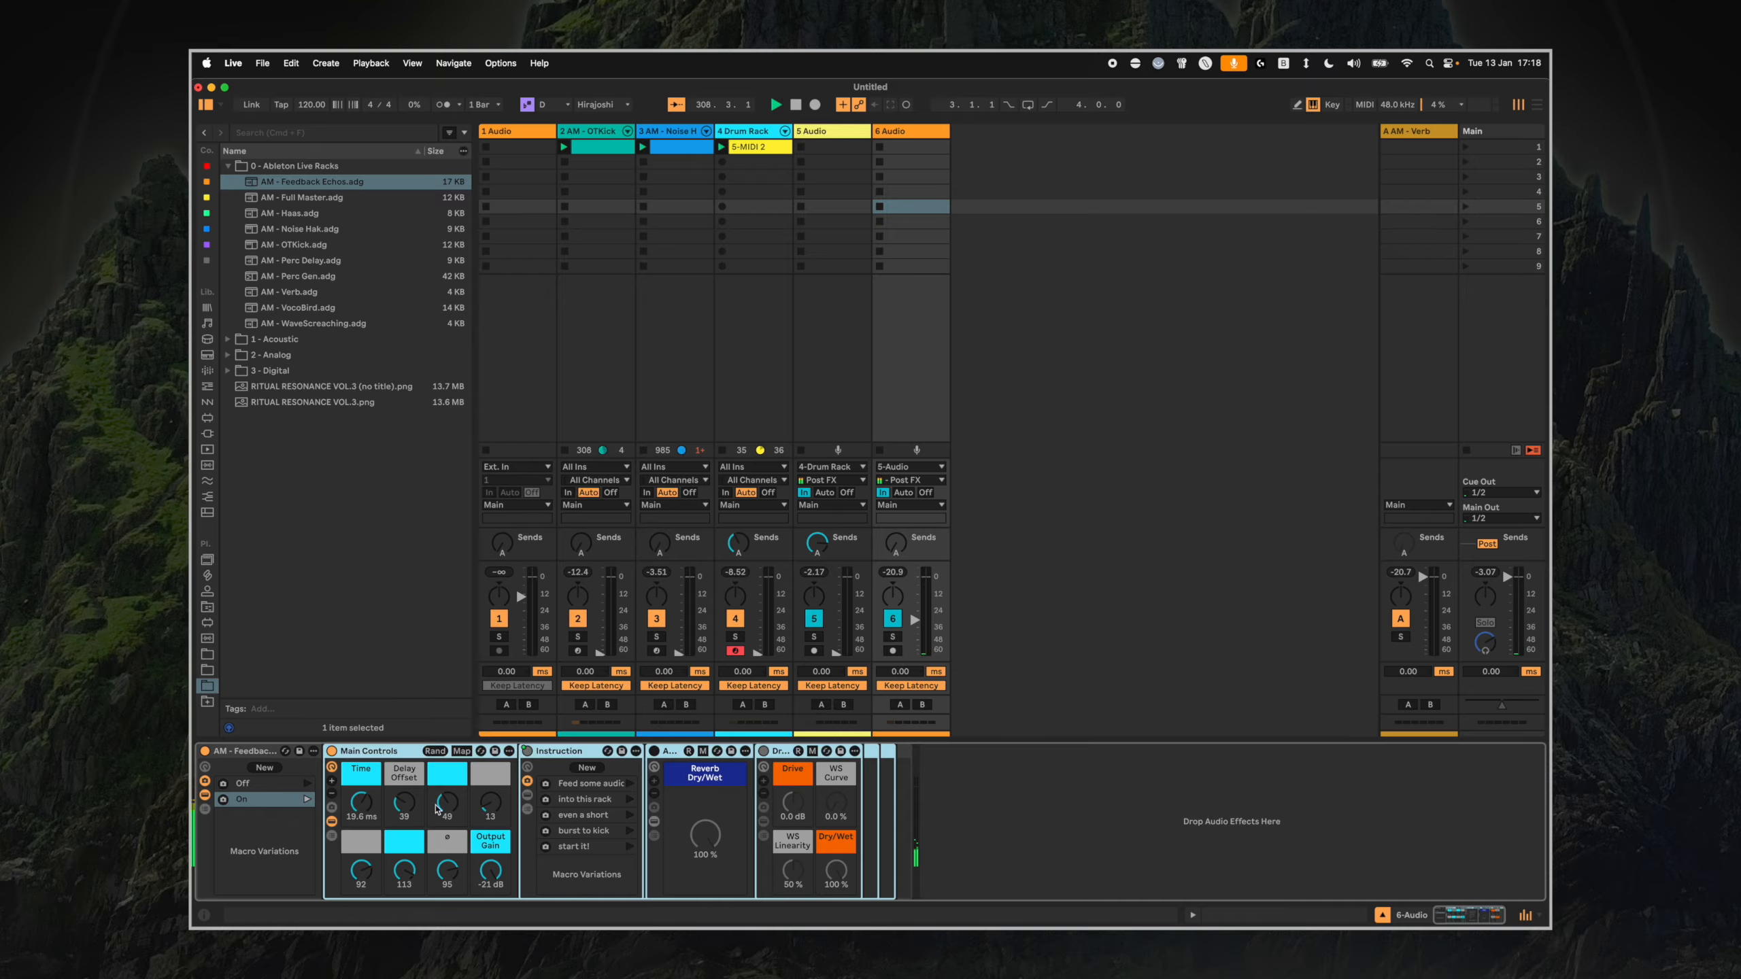
{"action": "left_click", "coordinate": [435, 752]}
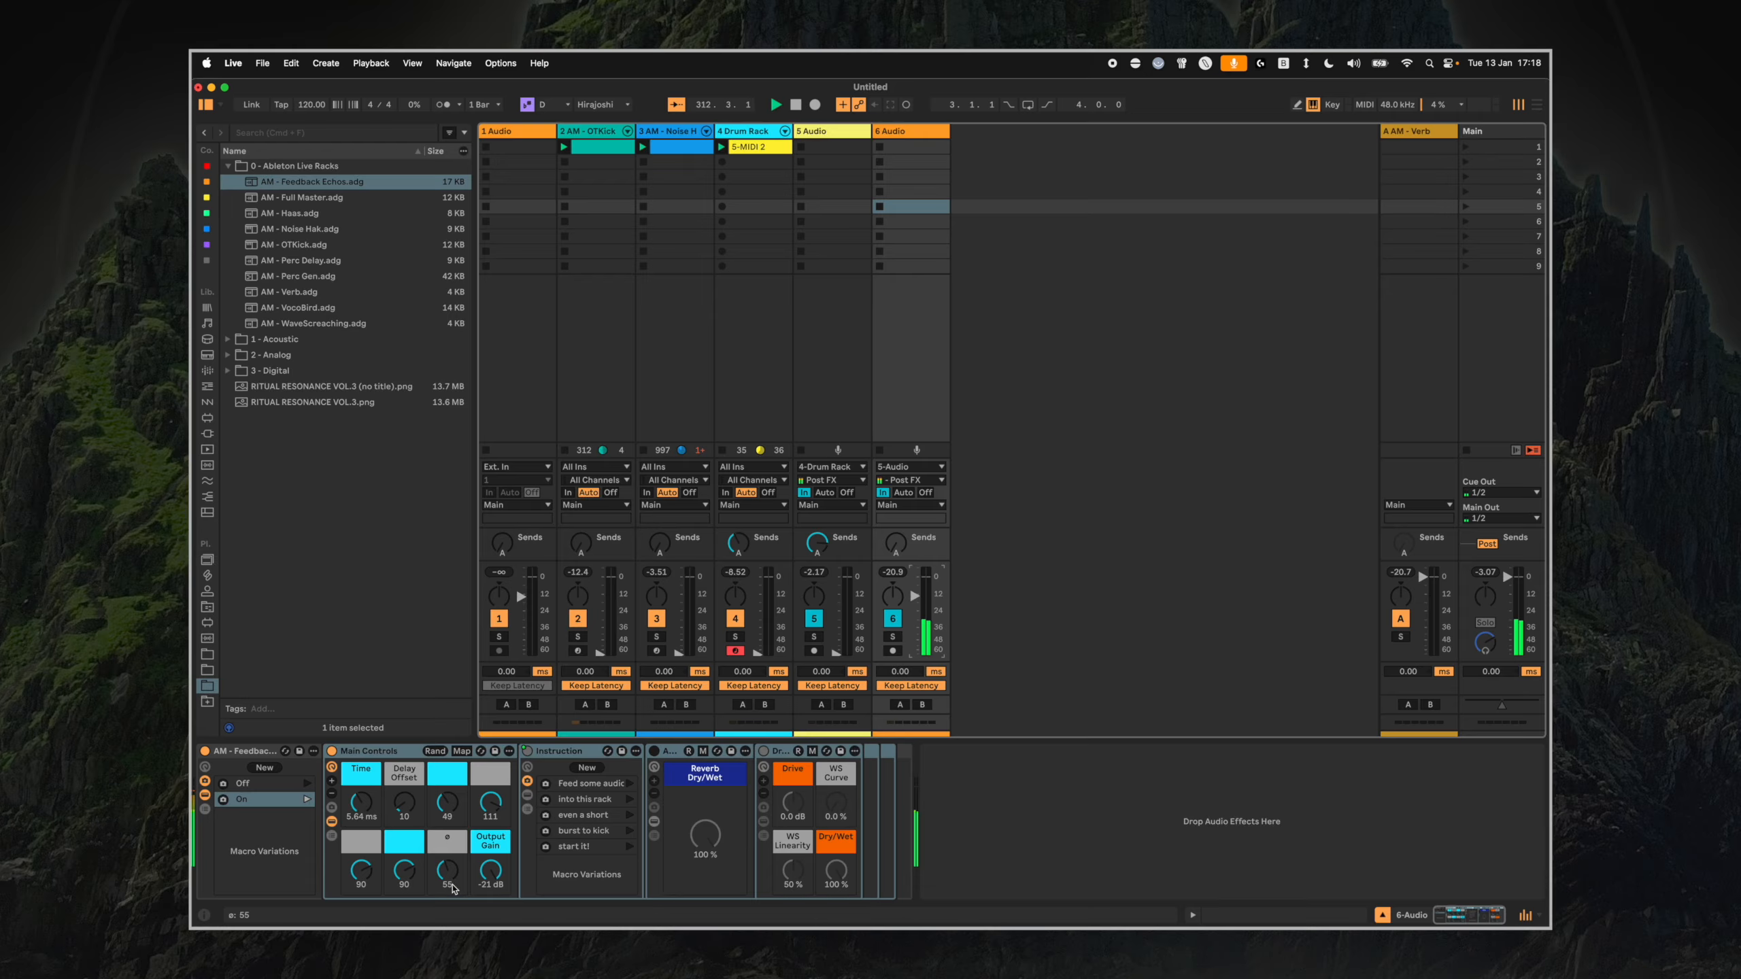
{"action": "left_click_drag", "start_coordinate": [361, 871], "coordinate": [405, 863]}
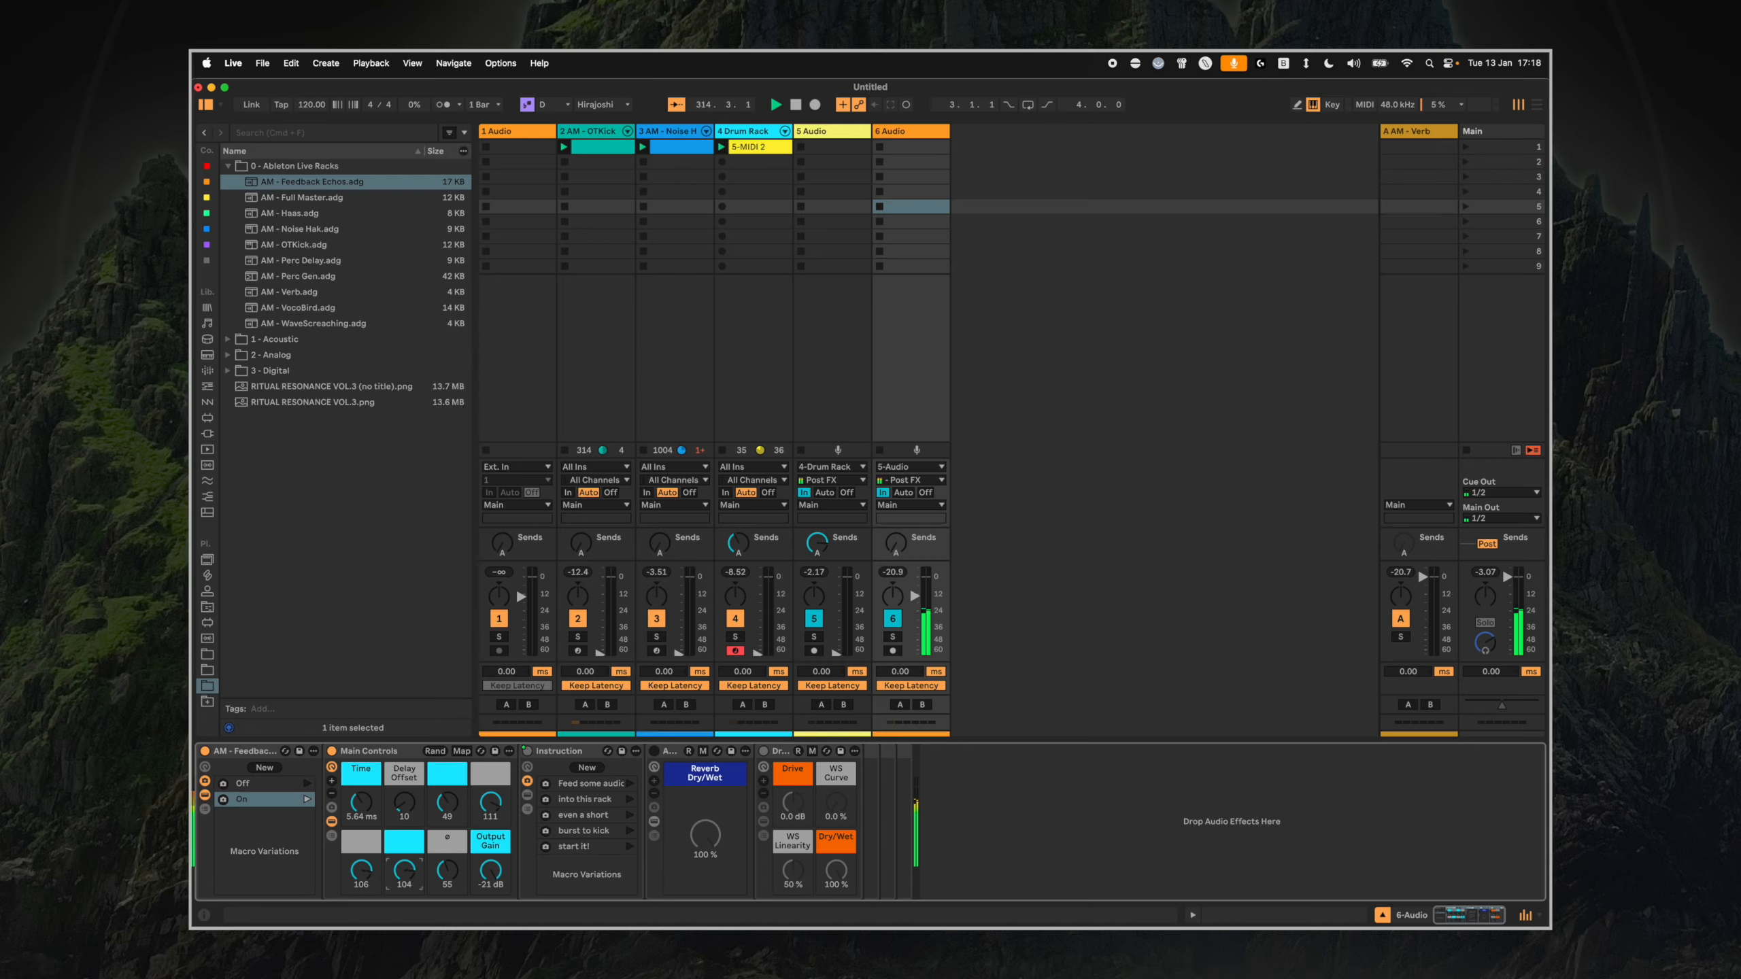
{"action": "left_click_drag", "start_coordinate": [447, 804], "coordinate": [490, 802]}
Turn on the reverb and drive racks inside Feedback Echos and set Reverb Dry/Wet to about 61%.
{"action": "left_click", "coordinate": [657, 751]}
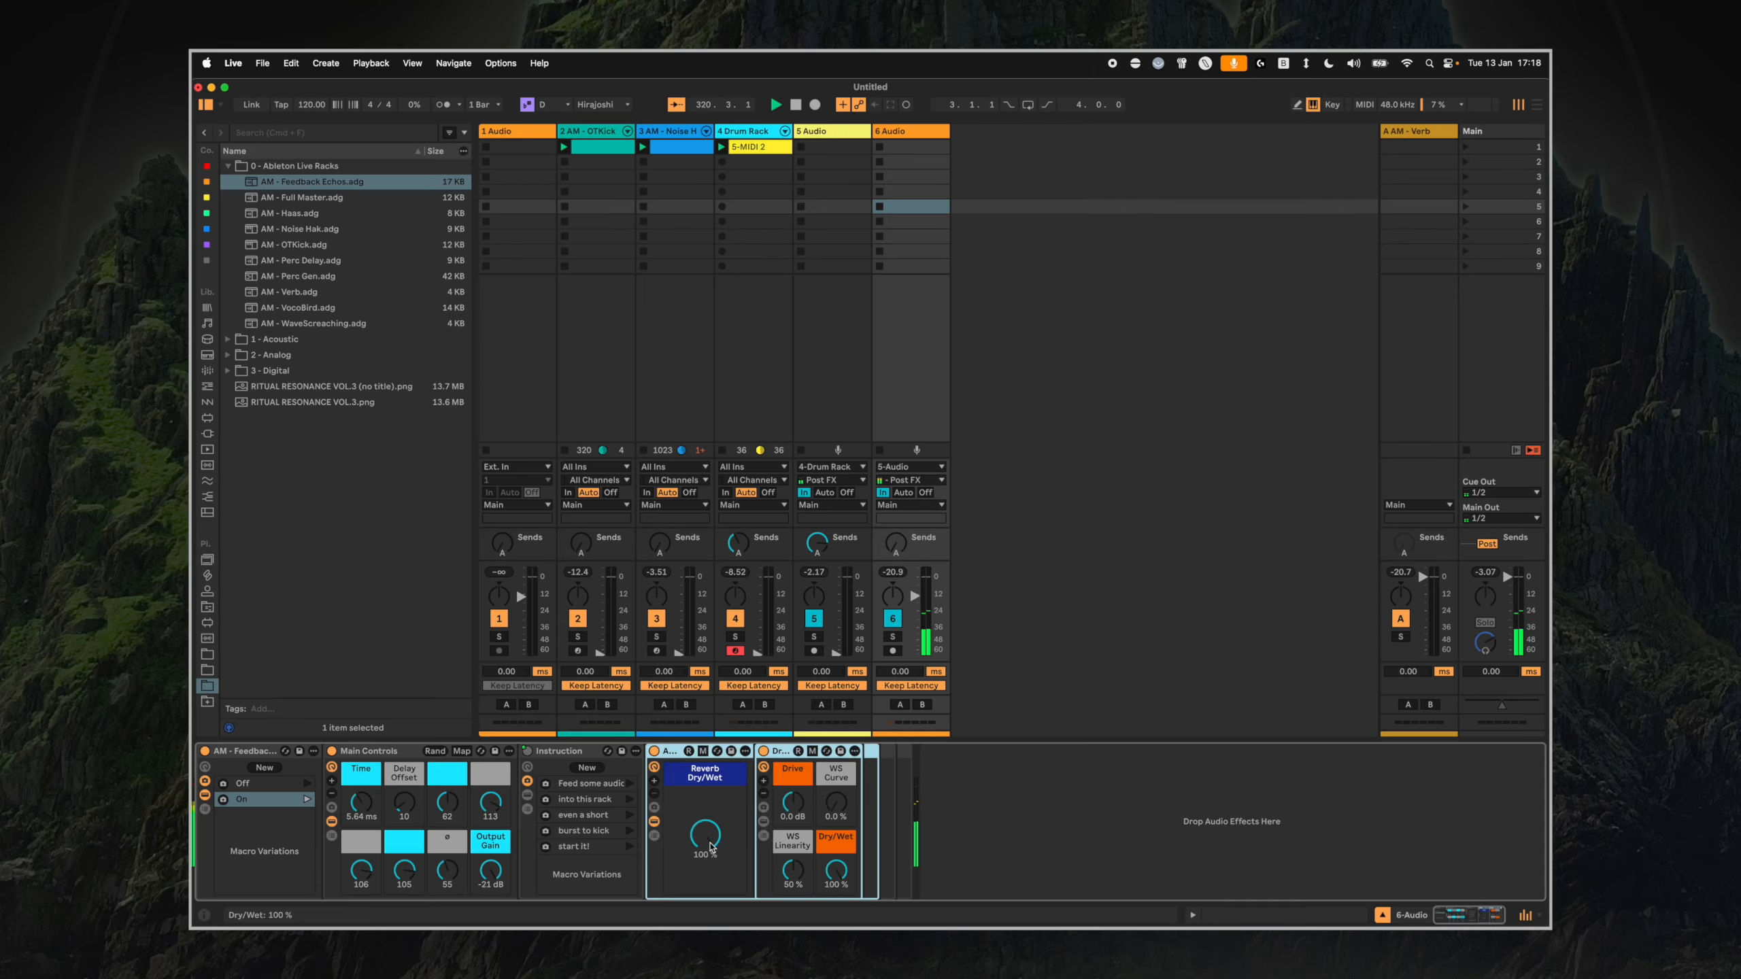
{"action": "left_click_drag", "start_coordinate": [710, 848], "coordinate": [710, 869]}
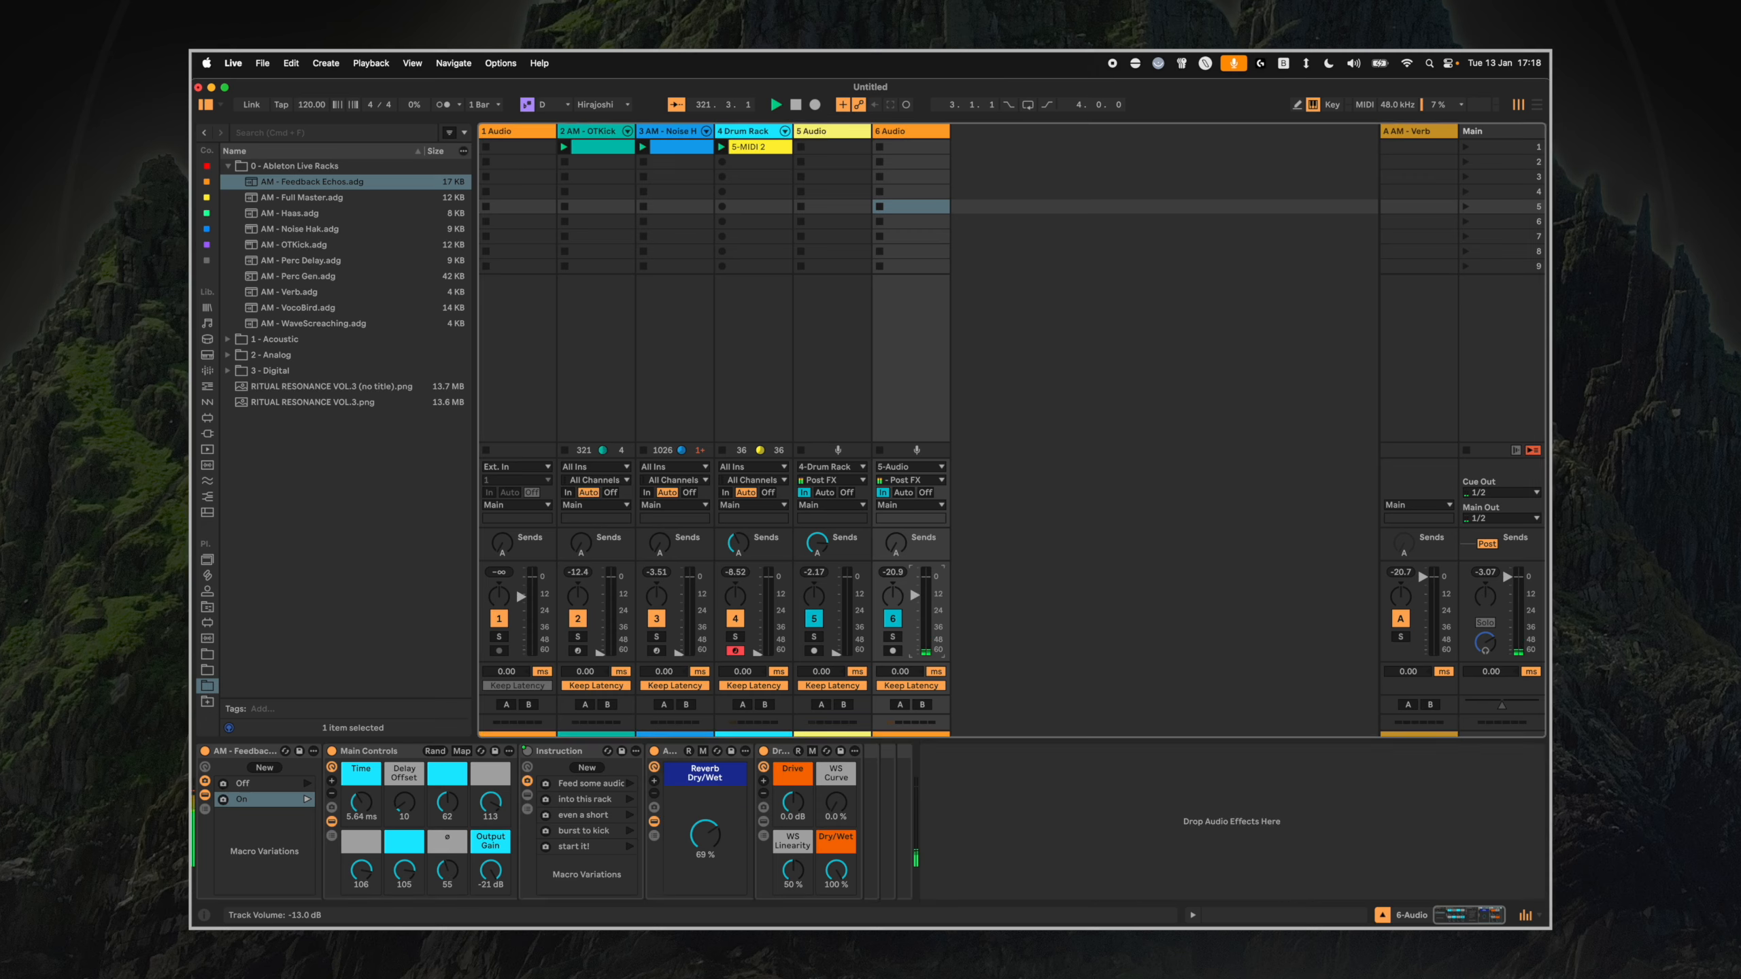
{"action": "left_click", "coordinate": [1388, 313]}
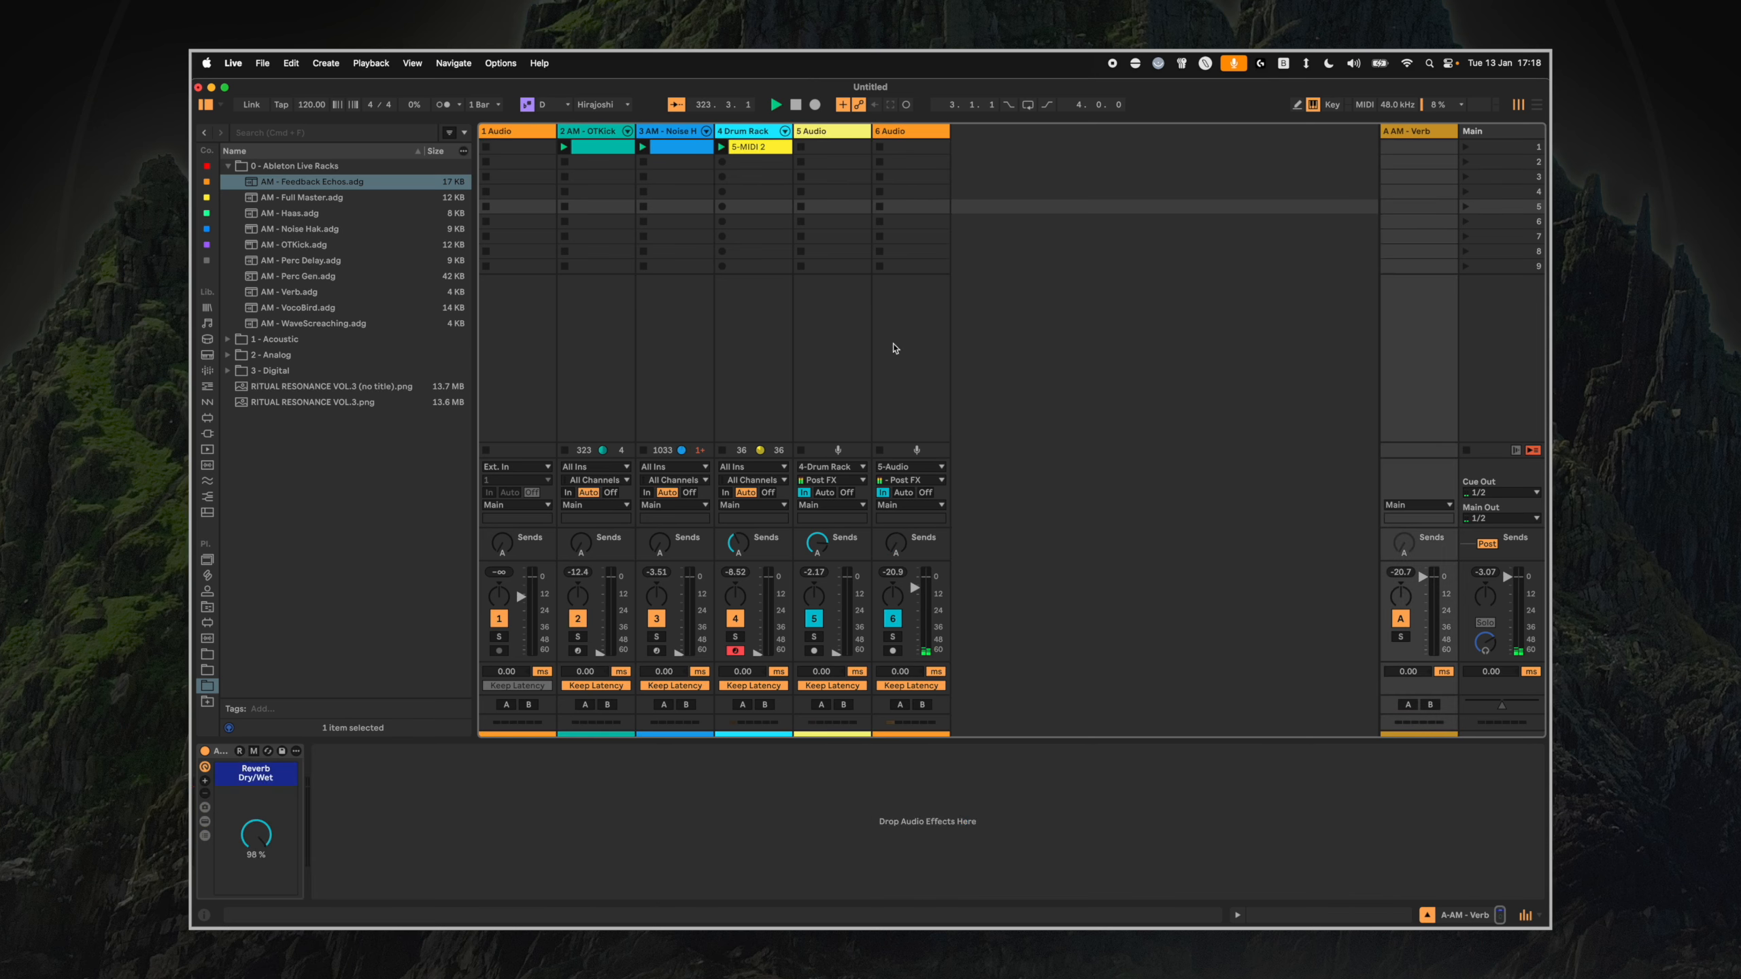
{"action": "left_click", "coordinate": [893, 344]}
{"action": "left_click_drag", "start_coordinate": [705, 835], "coordinate": [704, 842]}
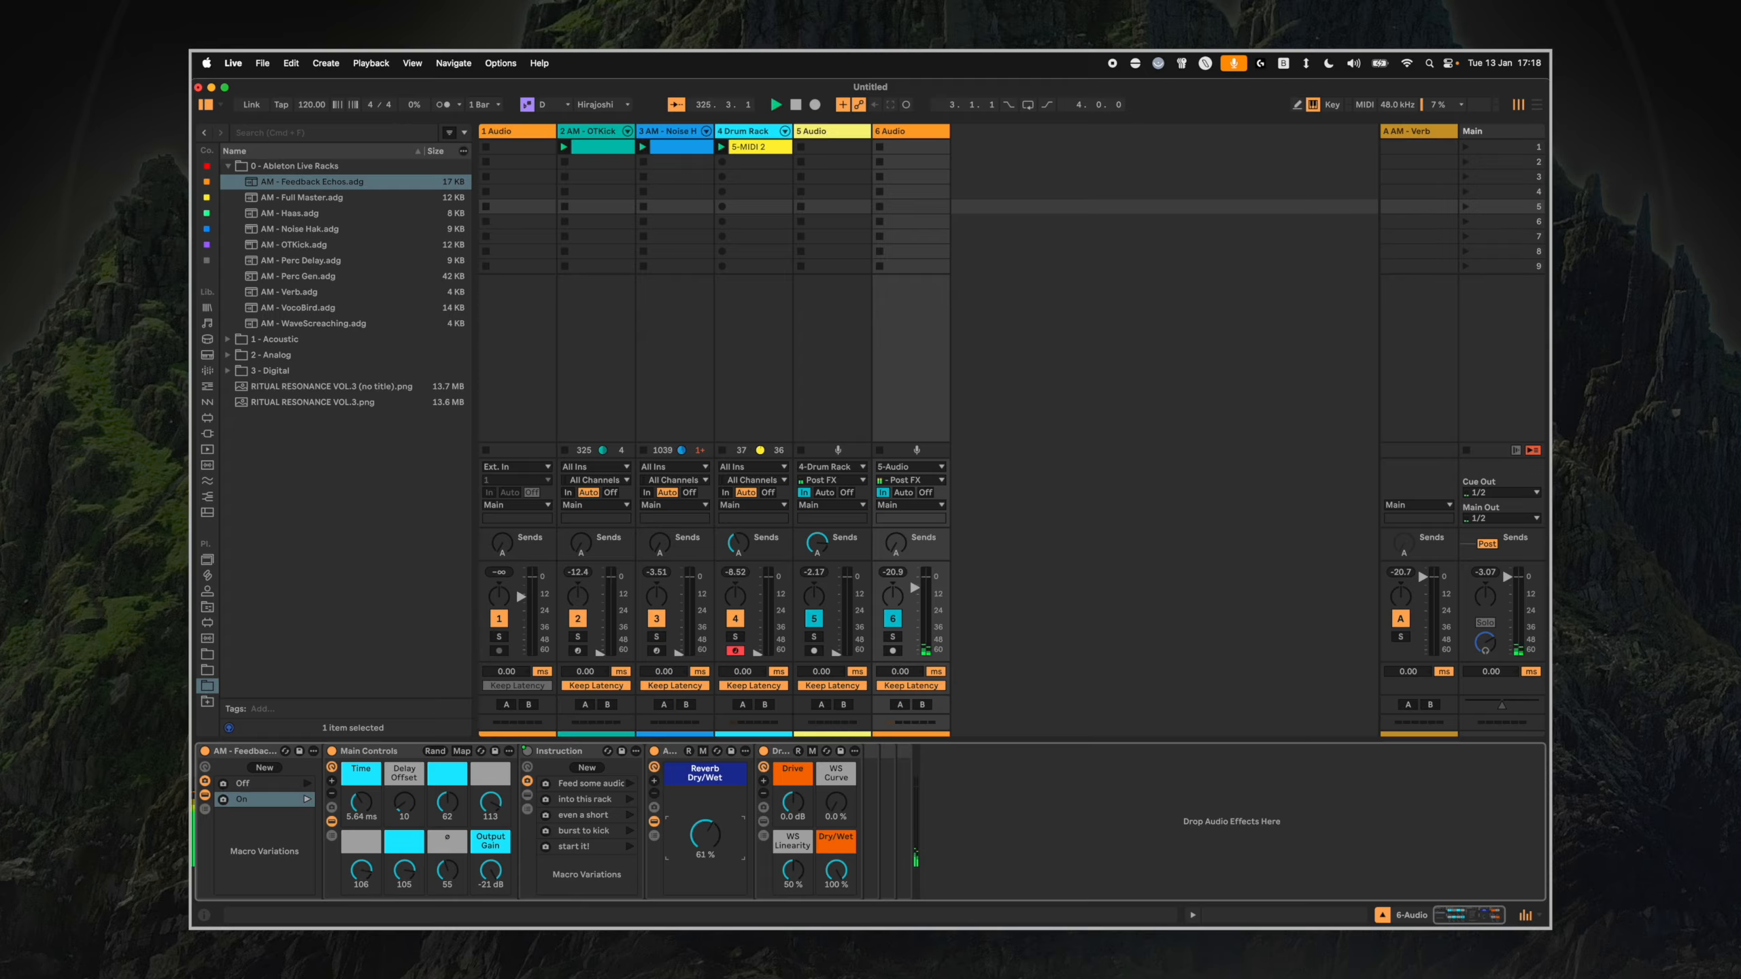
Try out the drive rack's macros and reset Drive, WS Curve, WS Linearity and Dry/Wet to their defaults.
{"action": "left_click_drag", "start_coordinate": [793, 801], "coordinate": [836, 874]}
{"action": "left_click", "coordinate": [799, 815]}
{"action": "double_click", "coordinate": [803, 796]}
{"action": "double_click", "coordinate": [833, 806]}
{"action": "double_click", "coordinate": [800, 872]}
{"action": "left_click", "coordinate": [836, 872]}
{"action": "double_click", "coordinate": [836, 871]}
Randomize the Main Controls macros once more and adjust Time to about 9.15 ms.
{"action": "left_click", "coordinate": [434, 751]}
{"action": "left_click_drag", "start_coordinate": [361, 802], "coordinate": [361, 831]}
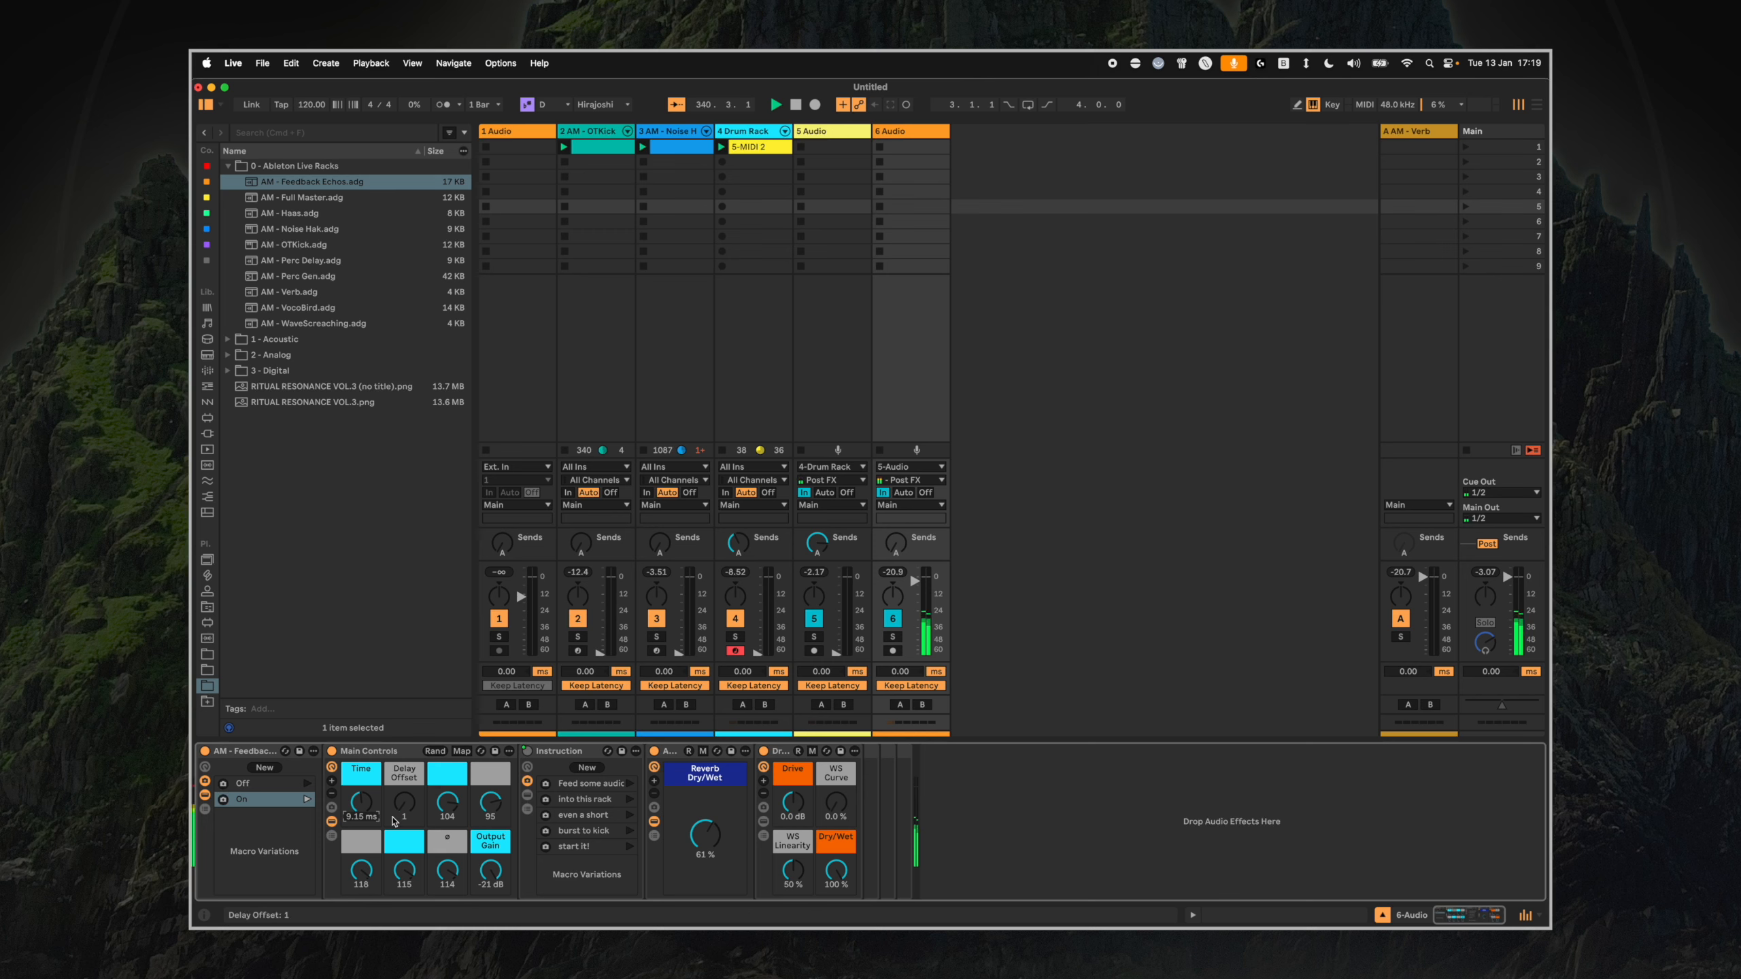
Set Reverb Dry/Wet to about 66%, and in the drive rack set Drive to 7.7 dB and WS Linearity to 19%.
{"action": "left_click_drag", "start_coordinate": [706, 834], "coordinate": [705, 833]}
{"action": "left_click_drag", "start_coordinate": [836, 870], "coordinate": [793, 929]}
{"action": "mouse_move", "coordinate": [836, 802]}
{"action": "left_mouse_down"}
{"action": "mouse_move", "coordinate": [835, 779]}
{"action": "mouse_move", "coordinate": [836, 806]}
{"action": "left_mouse_up"}
{"action": "left_click", "coordinate": [792, 816]}
Raise every Main Controls macro except Time, Delay Offset and Output Gain to 127, and set Time to about 18.9 ms.
{"action": "left_click_drag", "start_coordinate": [448, 872], "coordinate": [447, 940]}
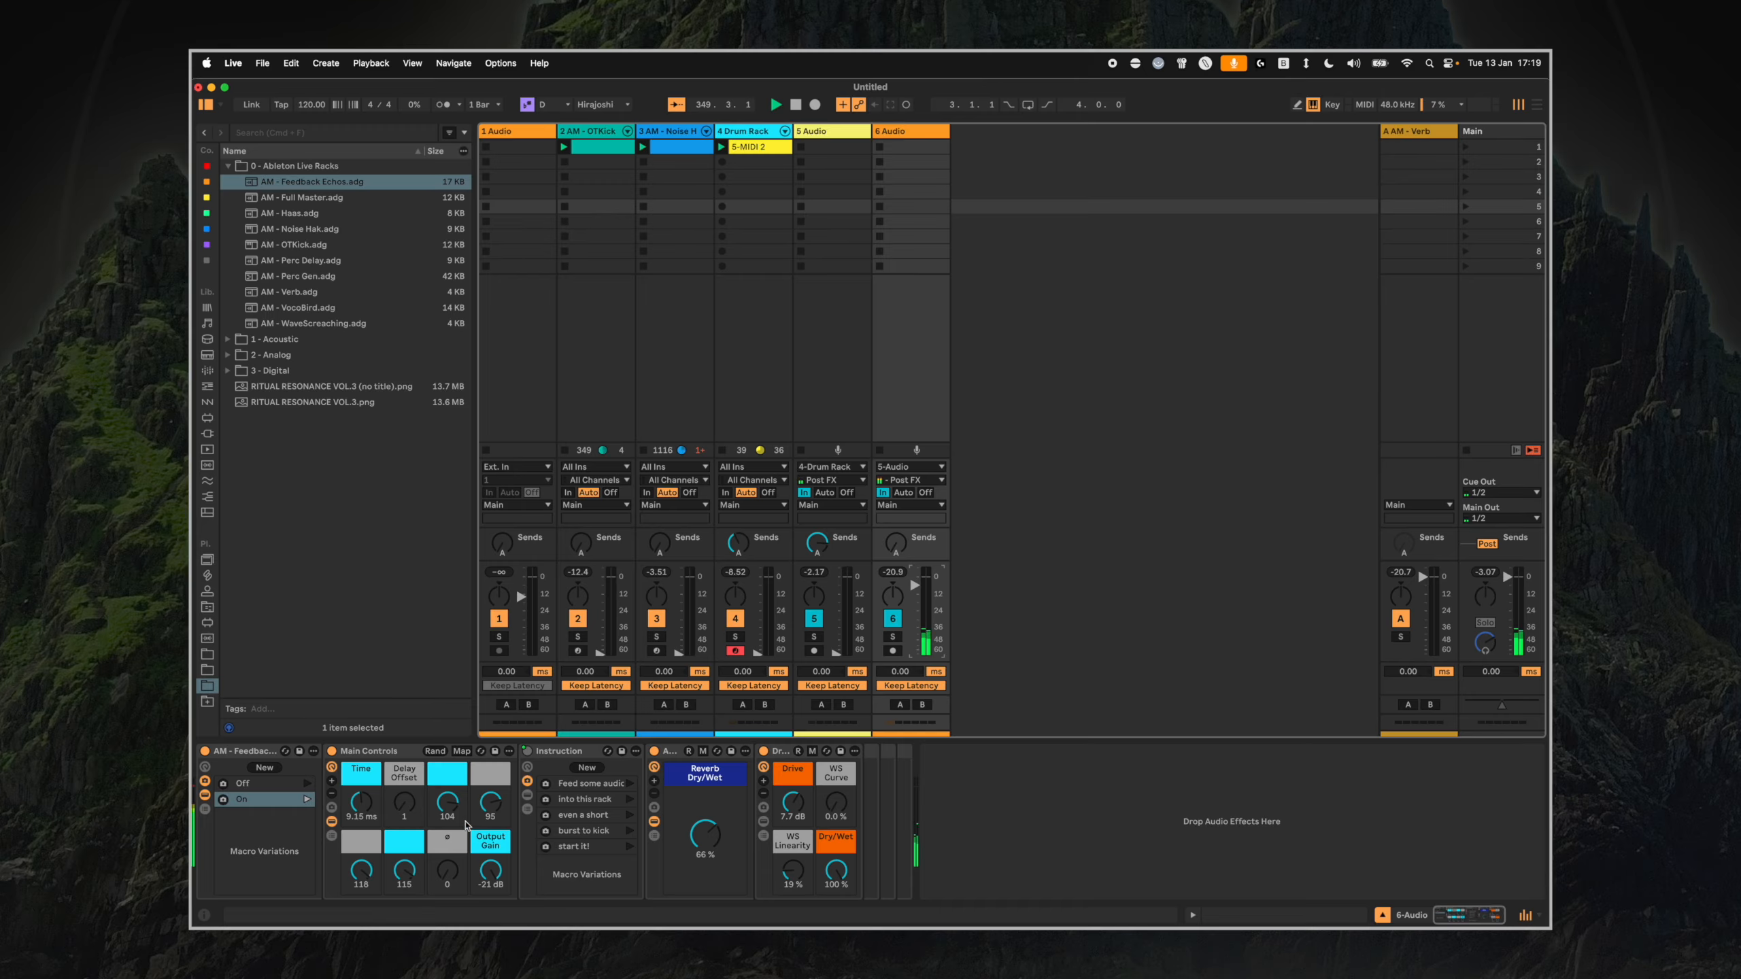
{"action": "mouse_move", "coordinate": [361, 871]}
{"action": "left_mouse_down"}
{"action": "mouse_move", "coordinate": [405, 884]}
{"action": "mouse_move", "coordinate": [361, 871]}
{"action": "left_mouse_up"}
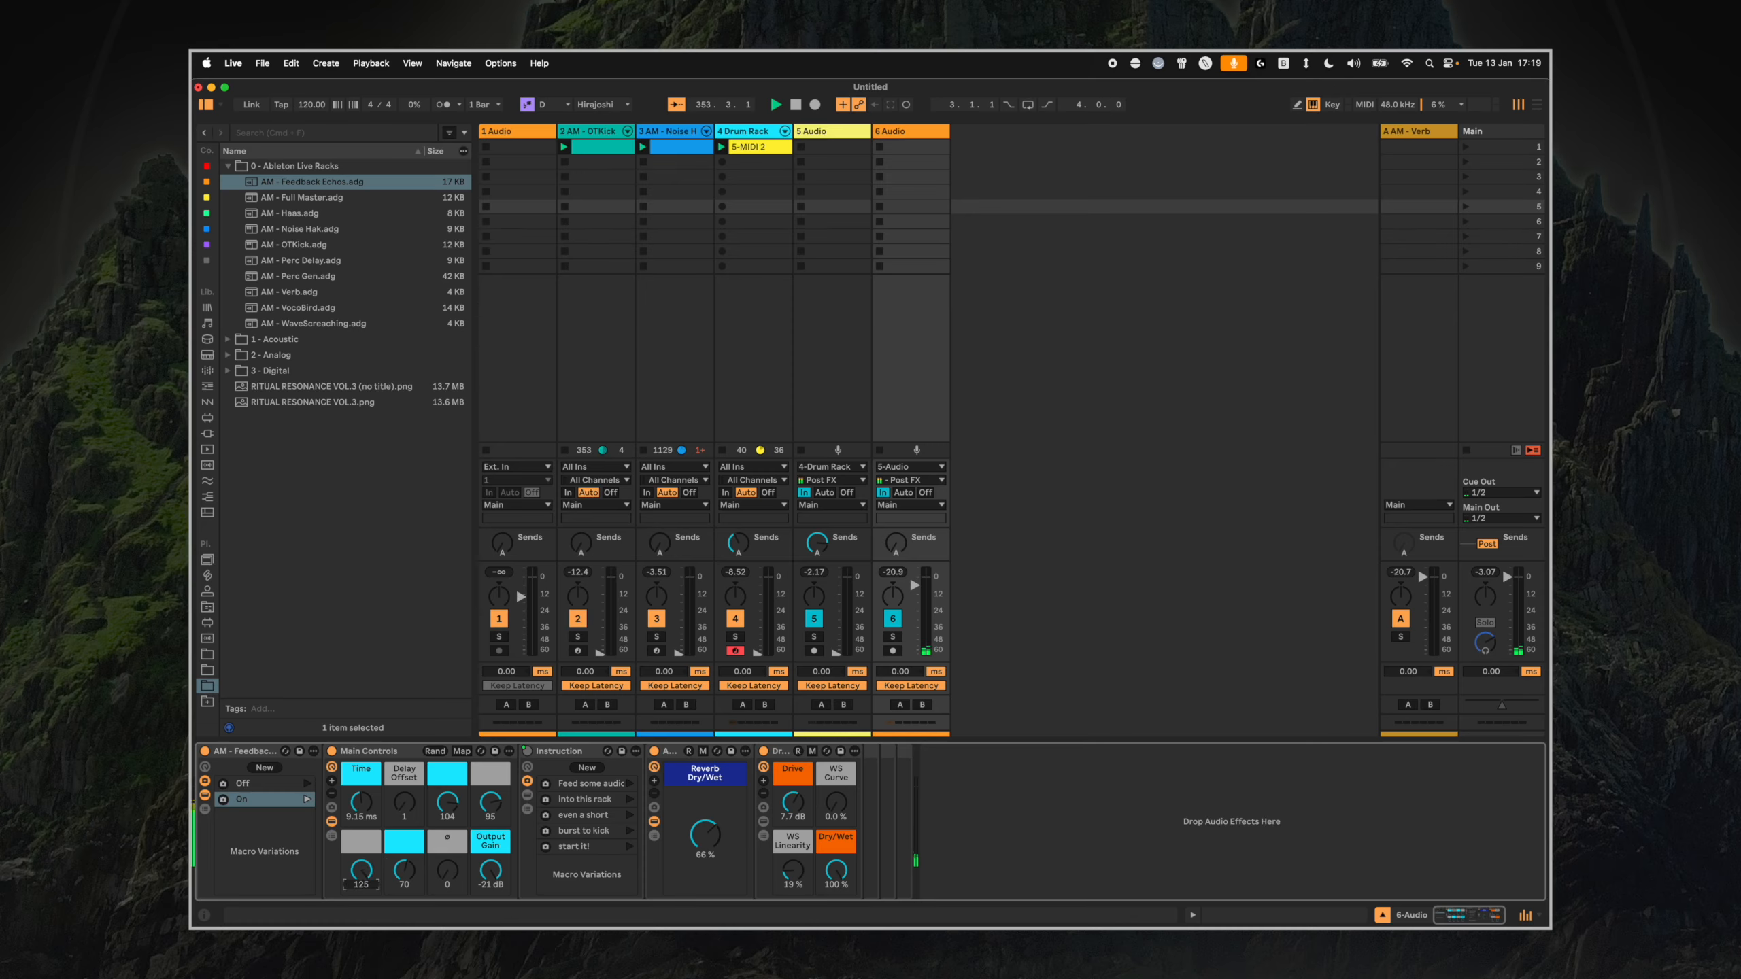
{"action": "left_click_drag", "start_coordinate": [446, 802], "coordinate": [447, 792]}
{"action": "left_click_drag", "start_coordinate": [405, 871], "coordinate": [405, 860]}
{"action": "left_click_drag", "start_coordinate": [447, 871], "coordinate": [447, 840]}
{"action": "left_click_drag", "start_coordinate": [361, 801], "coordinate": [361, 796]}
{"action": "left_click", "coordinate": [399, 884]}
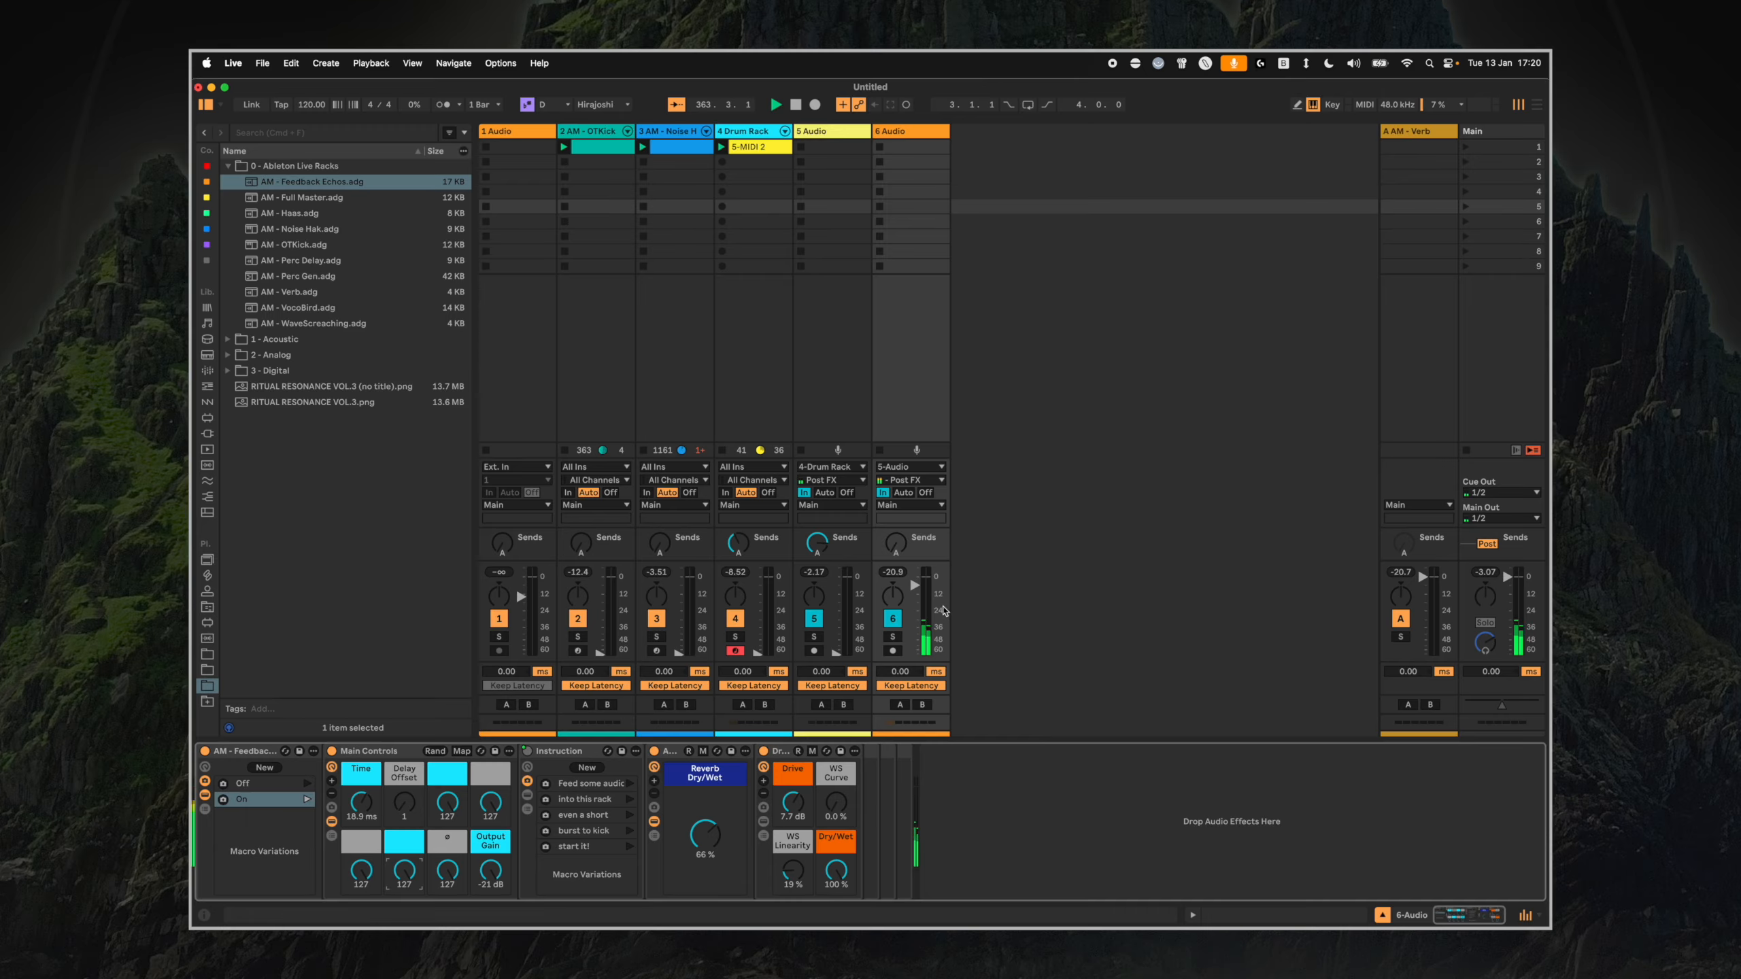
Lower 6 Audio's volume to about -9.4 dB and set the fifth and sixth Main Controls macros to 120 and 60 and WS Linearity to 14%.
{"action": "left_click_drag", "start_coordinate": [937, 615], "coordinate": [937, 619]}
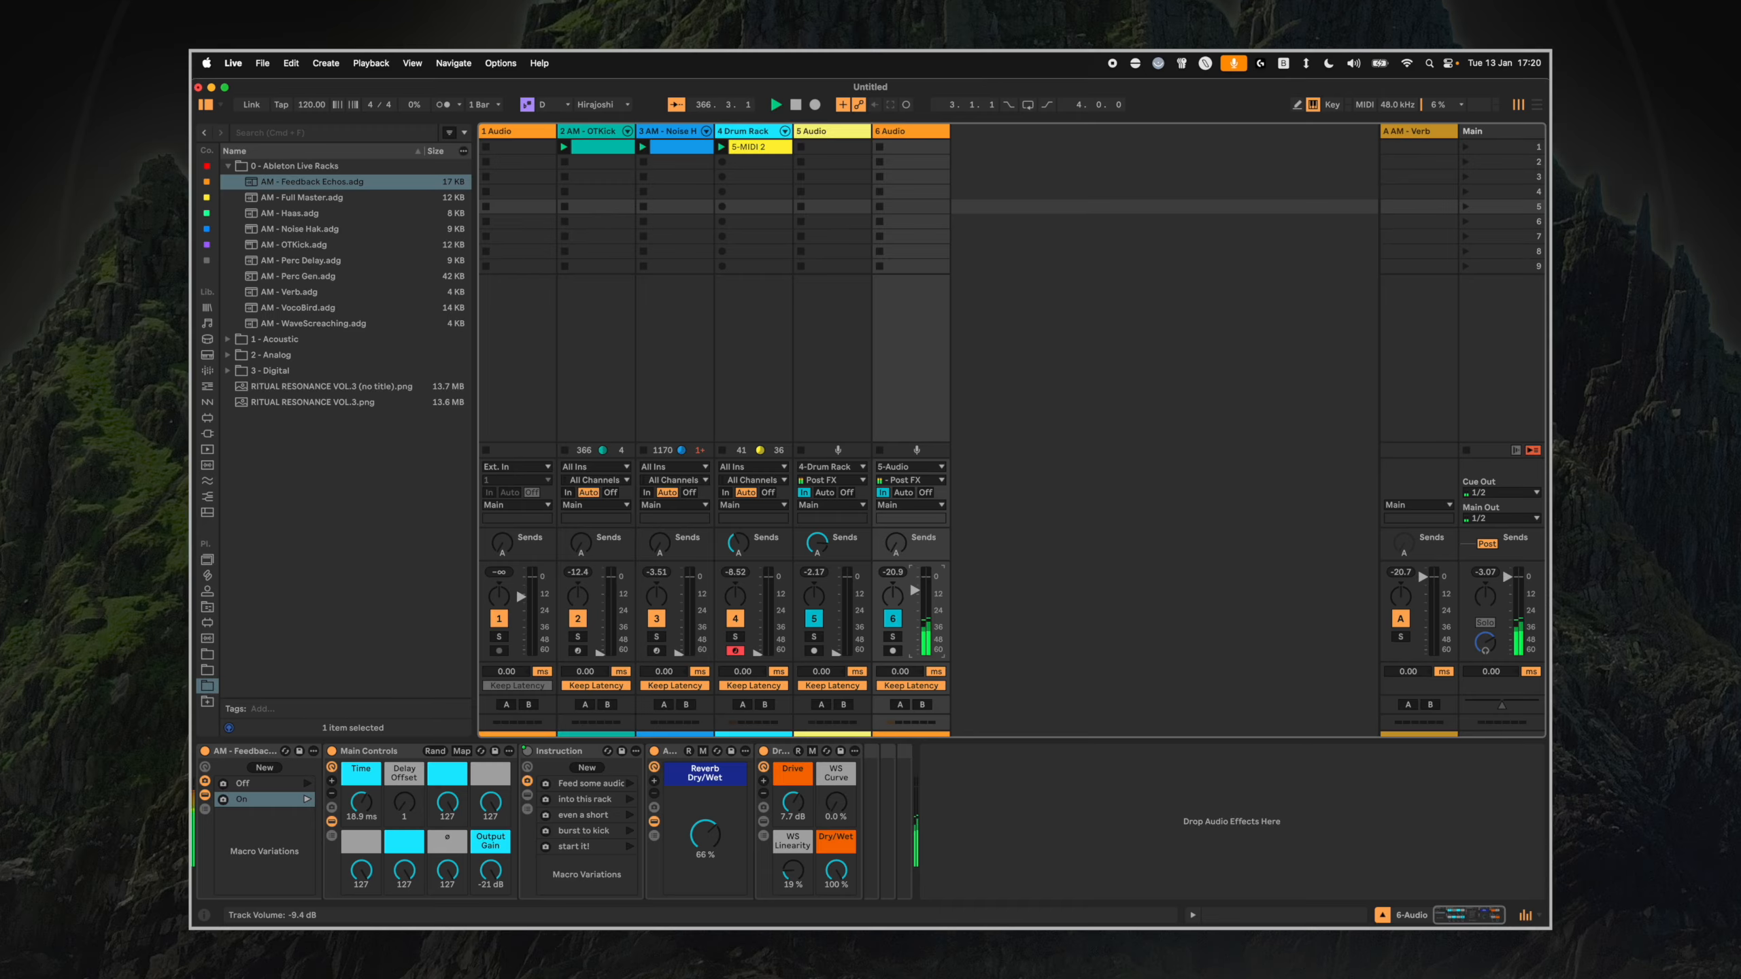
{"action": "mouse_move", "coordinate": [404, 871]}
{"action": "left_mouse_down"}
{"action": "mouse_move", "coordinate": [405, 905]}
{"action": "mouse_move", "coordinate": [405, 874]}
{"action": "mouse_move", "coordinate": [363, 878]}
{"action": "mouse_move", "coordinate": [403, 882]}
{"action": "left_mouse_up"}
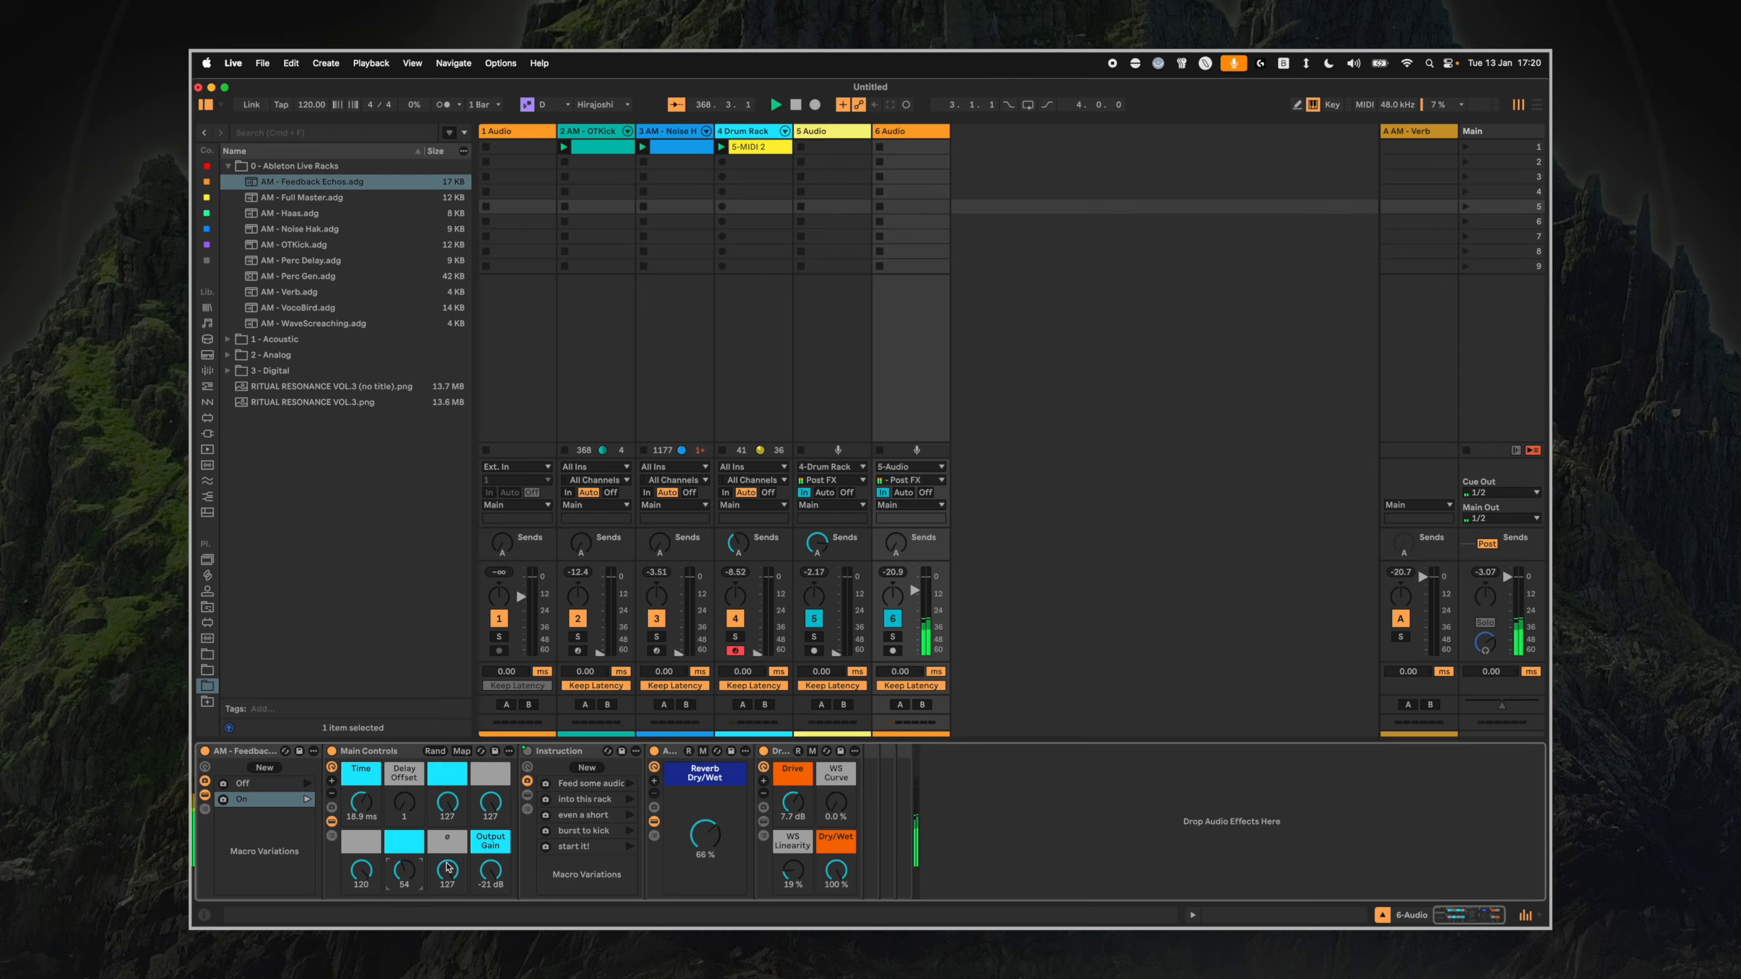
{"action": "left_click_drag", "start_coordinate": [836, 870], "coordinate": [793, 872]}
{"action": "left_click_drag", "start_coordinate": [405, 872], "coordinate": [405, 866]}
Turn 6 Audio's reverb send fully up and lower the track's volume to compensate.
{"action": "left_click_drag", "start_coordinate": [915, 591], "coordinate": [923, 606]}
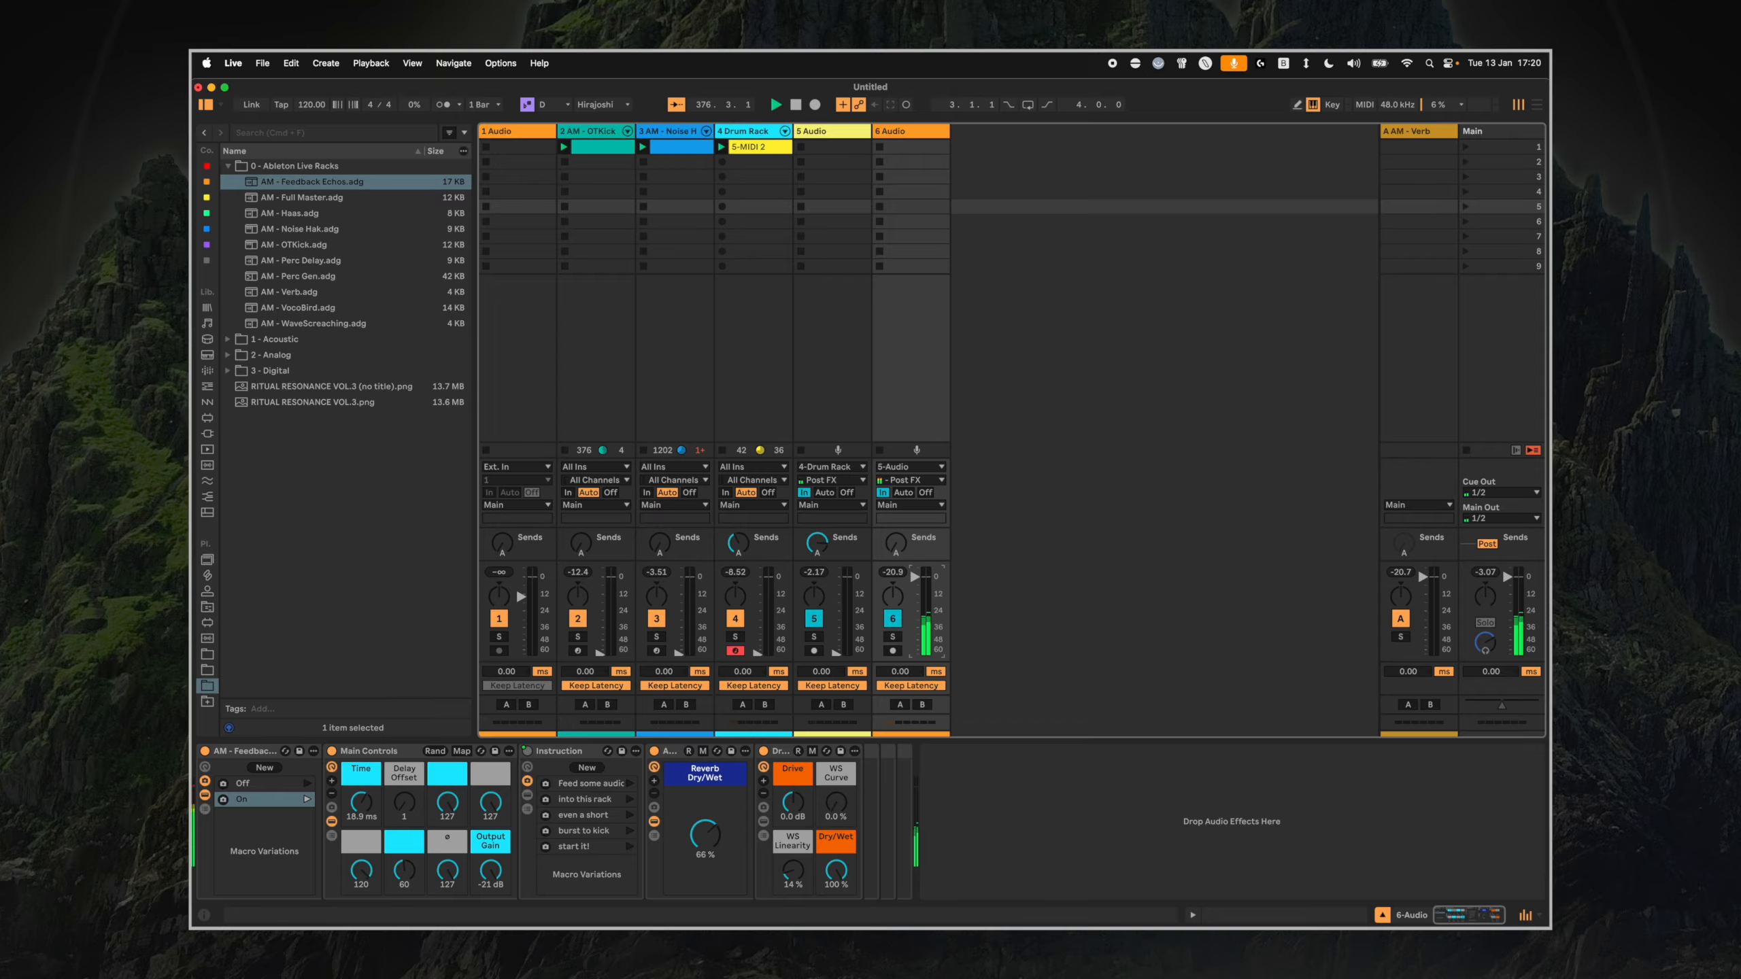
{"action": "left_click_drag", "start_coordinate": [897, 546], "coordinate": [897, 467]}
{"action": "left_click_drag", "start_coordinate": [916, 595], "coordinate": [915, 576]}
{"action": "left_click_drag", "start_coordinate": [927, 582], "coordinate": [927, 609]}
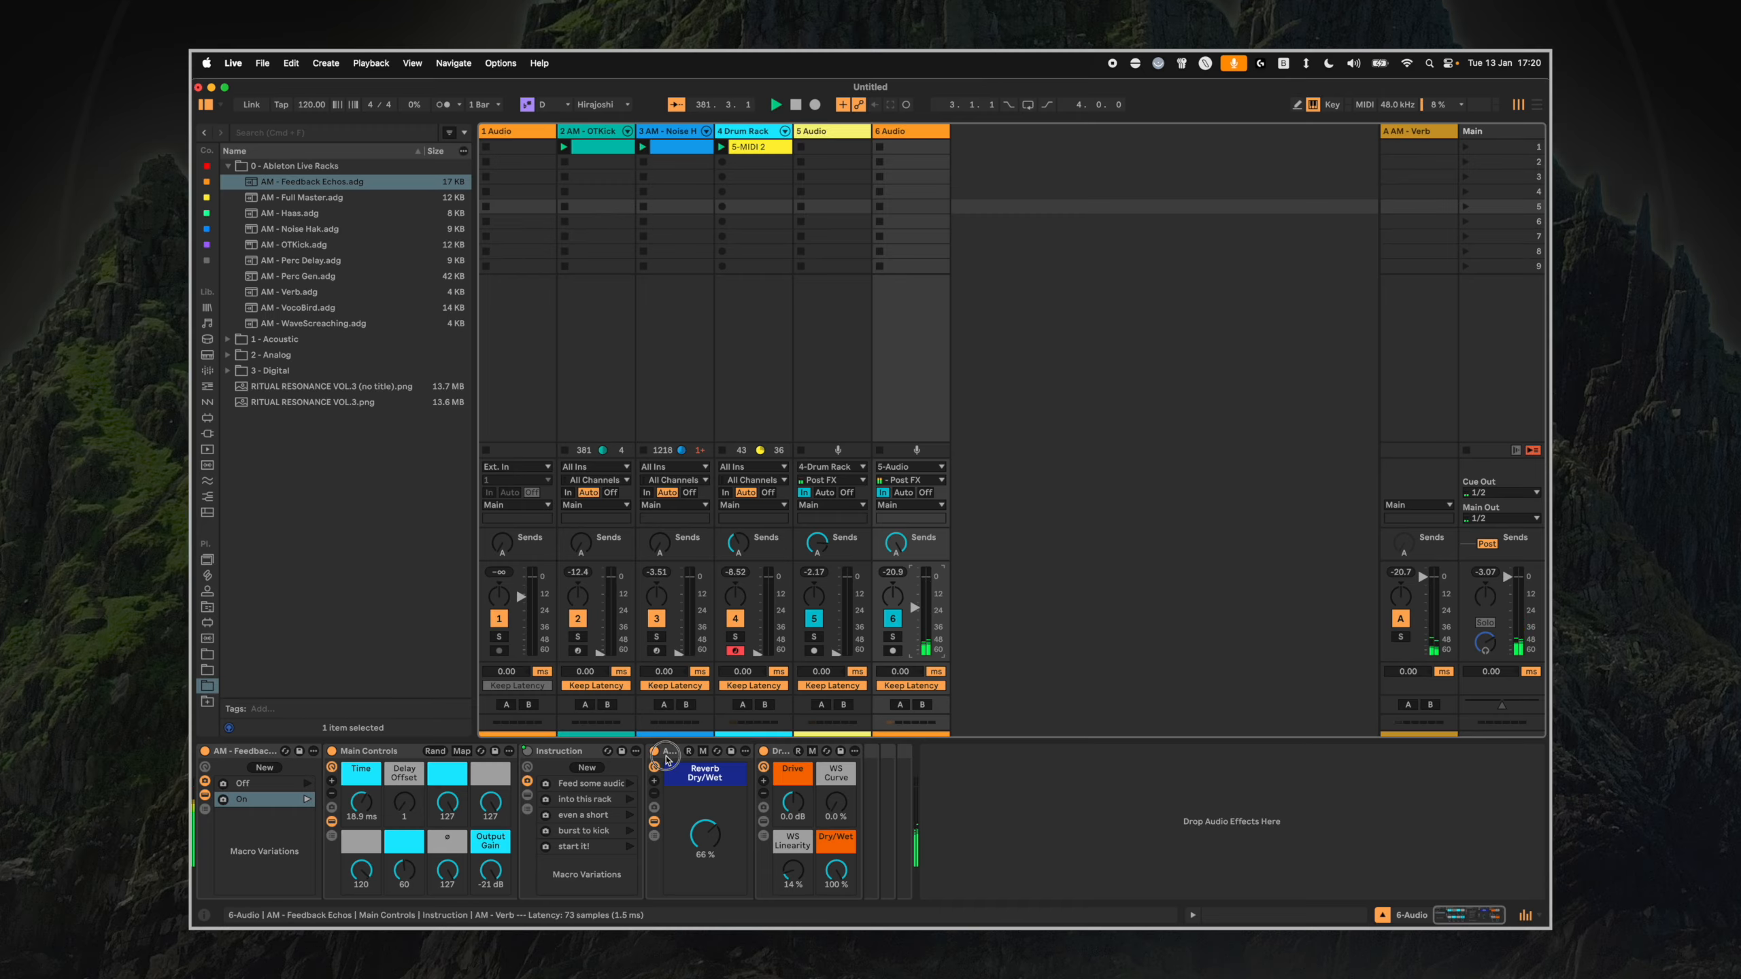
Examine the chain of the AM - Verb rack and the drive rack nested inside Feedback Echos.
{"action": "left_click", "coordinate": [705, 831]}
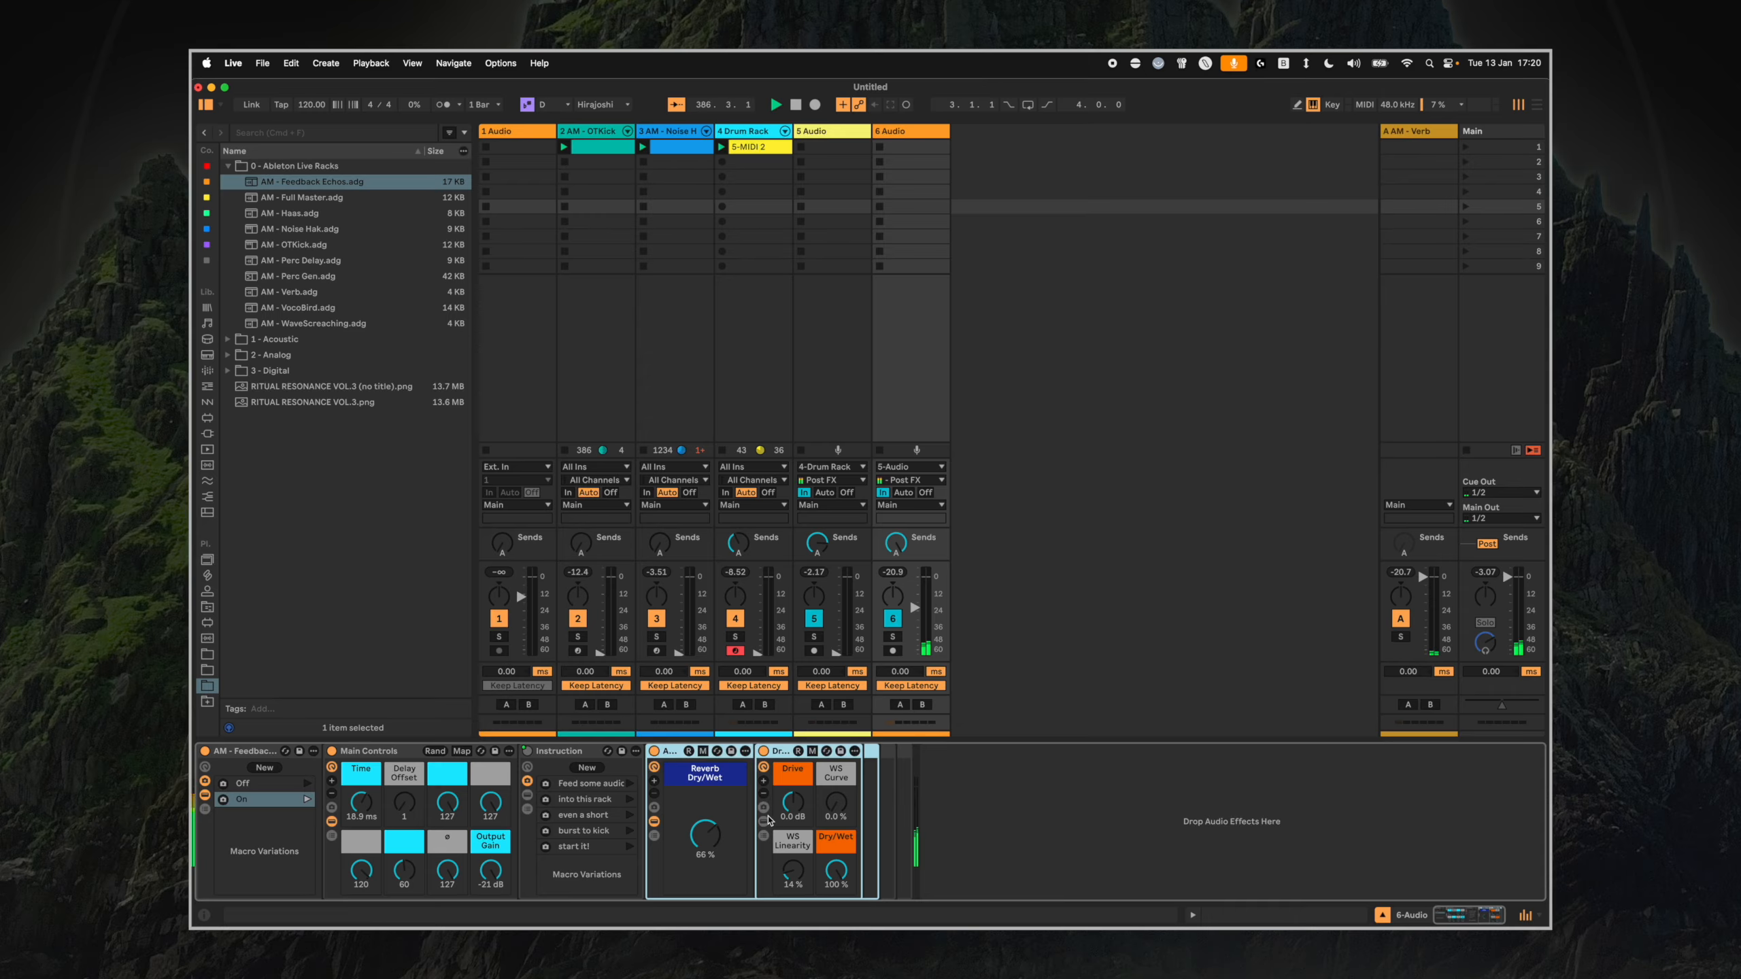
{"action": "left_click", "coordinate": [781, 823]}
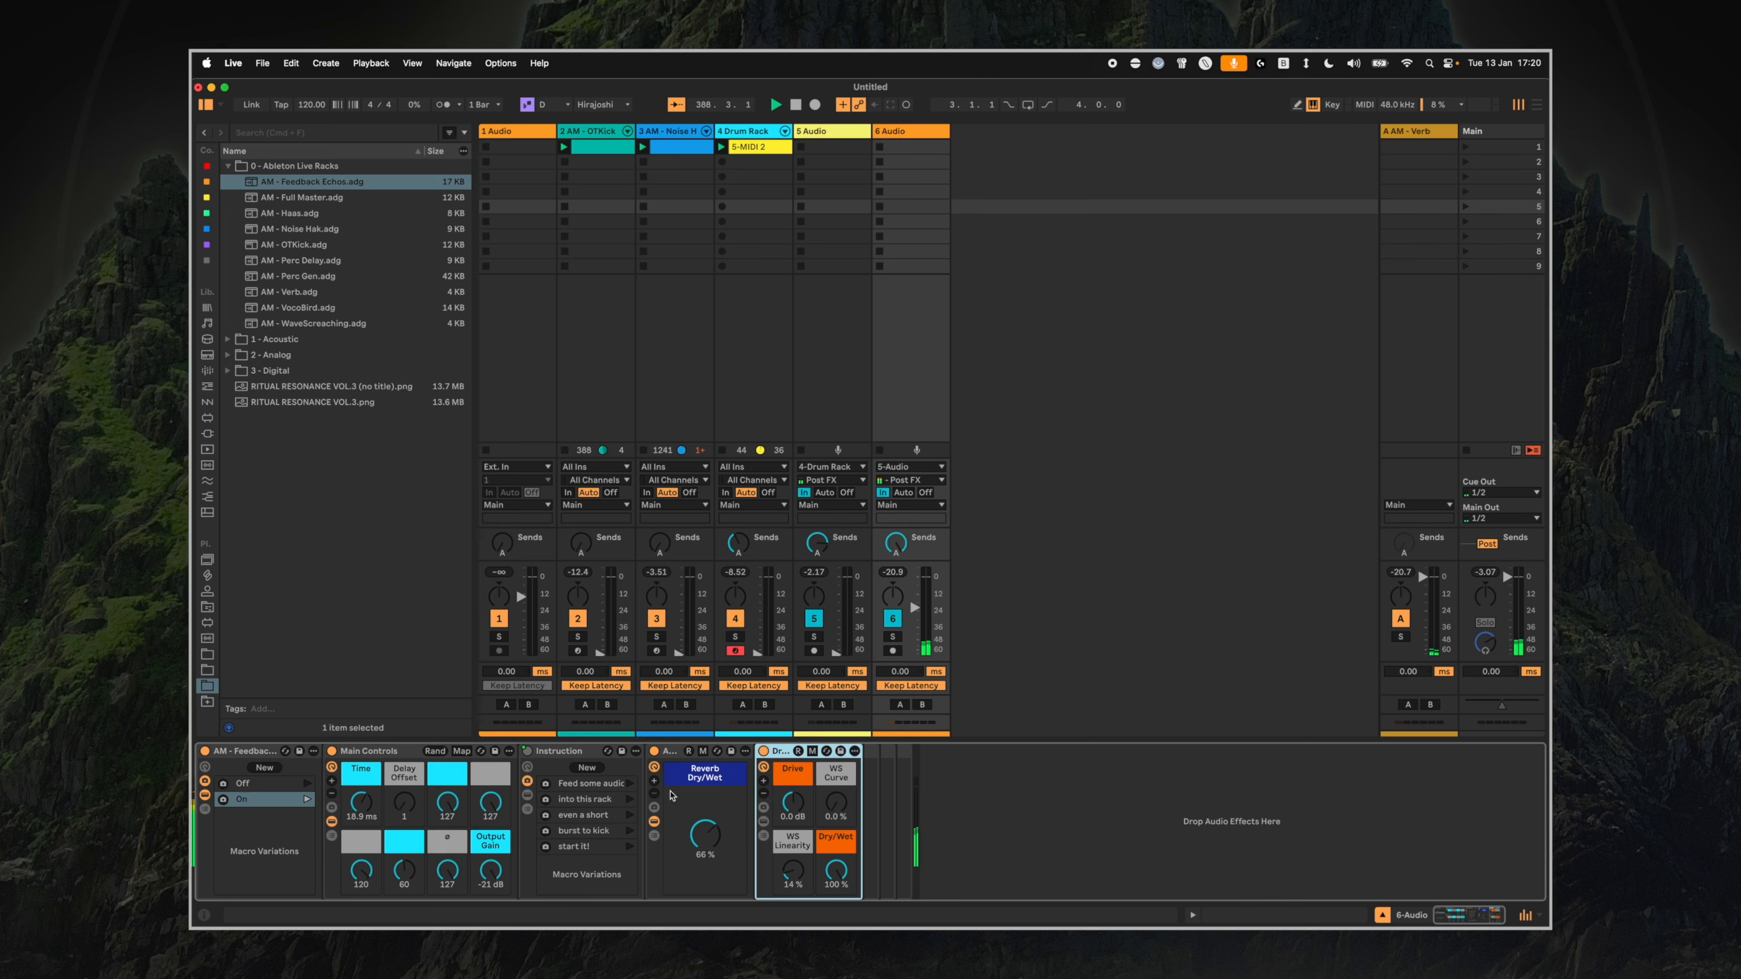
{"action": "left_click", "coordinate": [657, 848], "text": "shift"}
{"action": "left_click", "coordinate": [655, 838]}
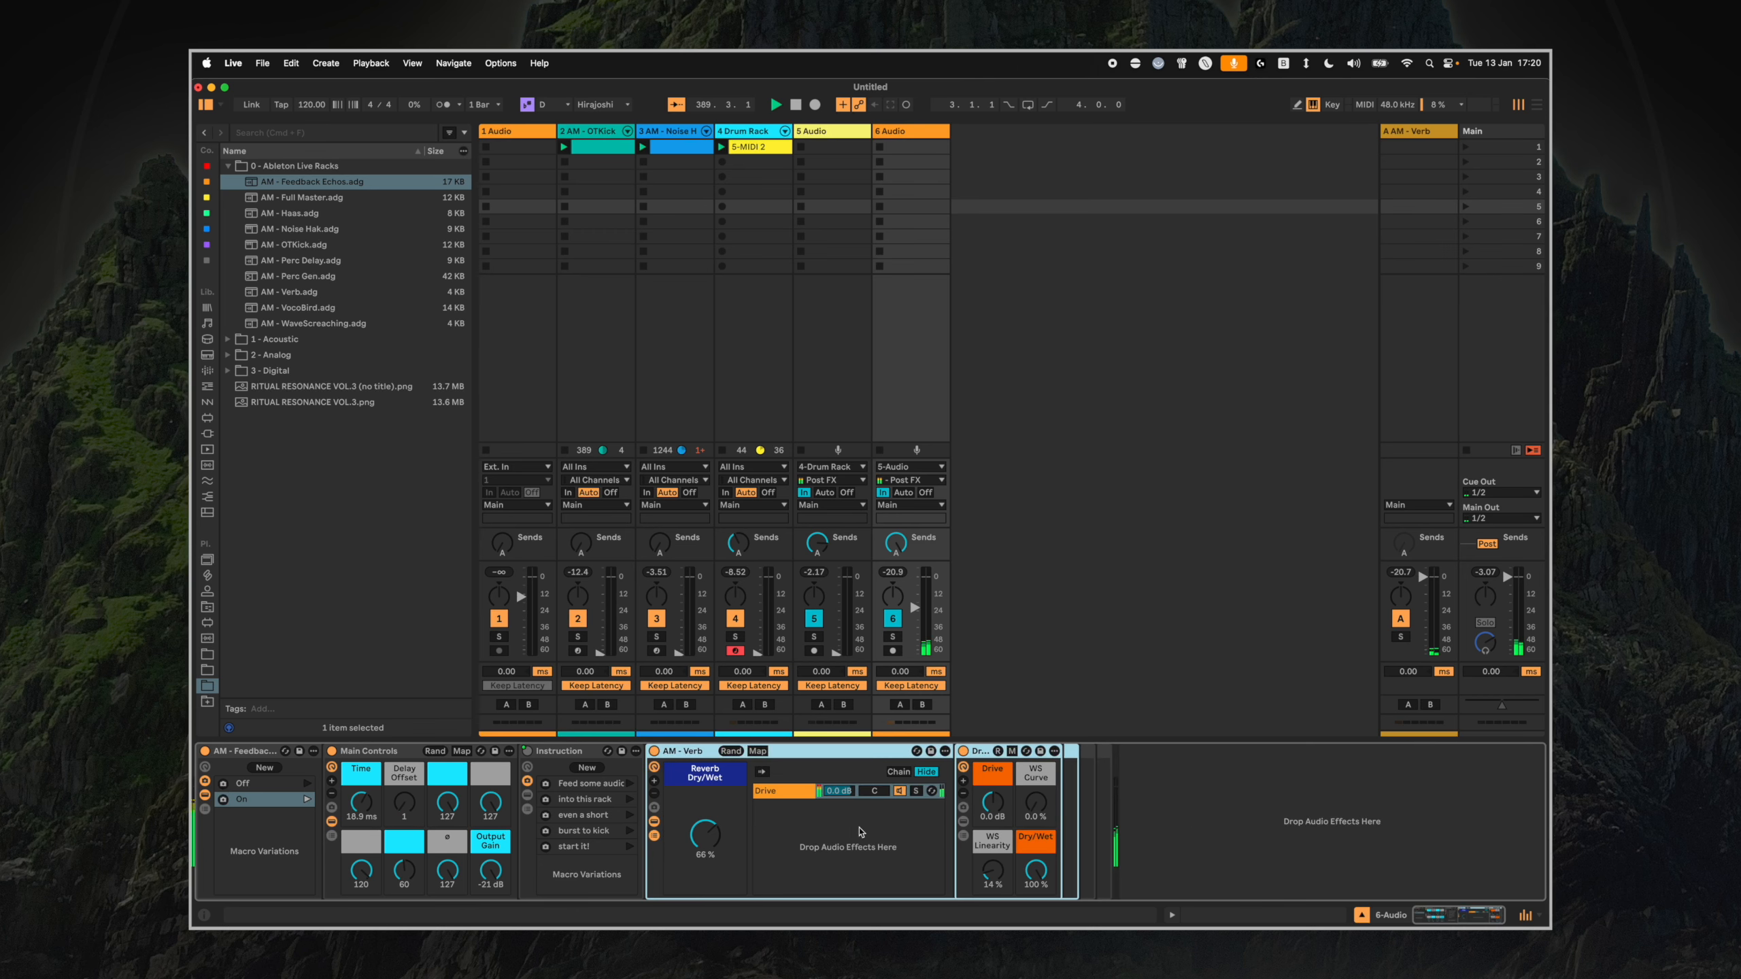
{"action": "left_click", "coordinate": [785, 789]}
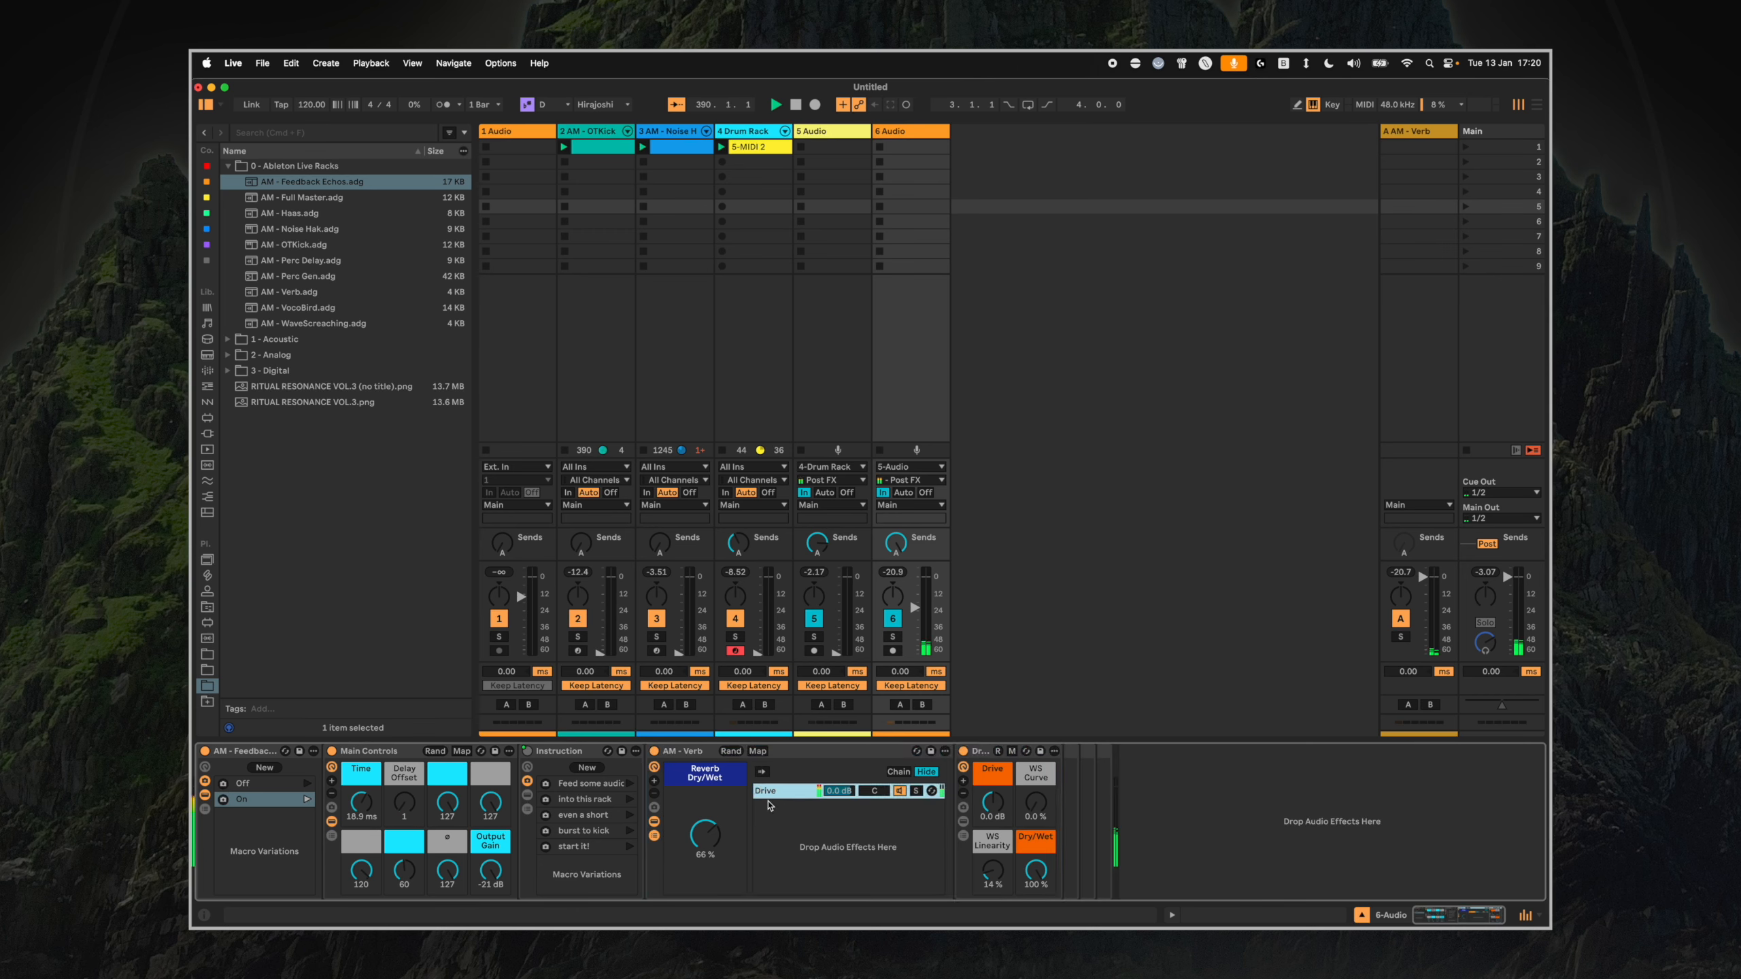
{"action": "left_click", "coordinate": [655, 837]}
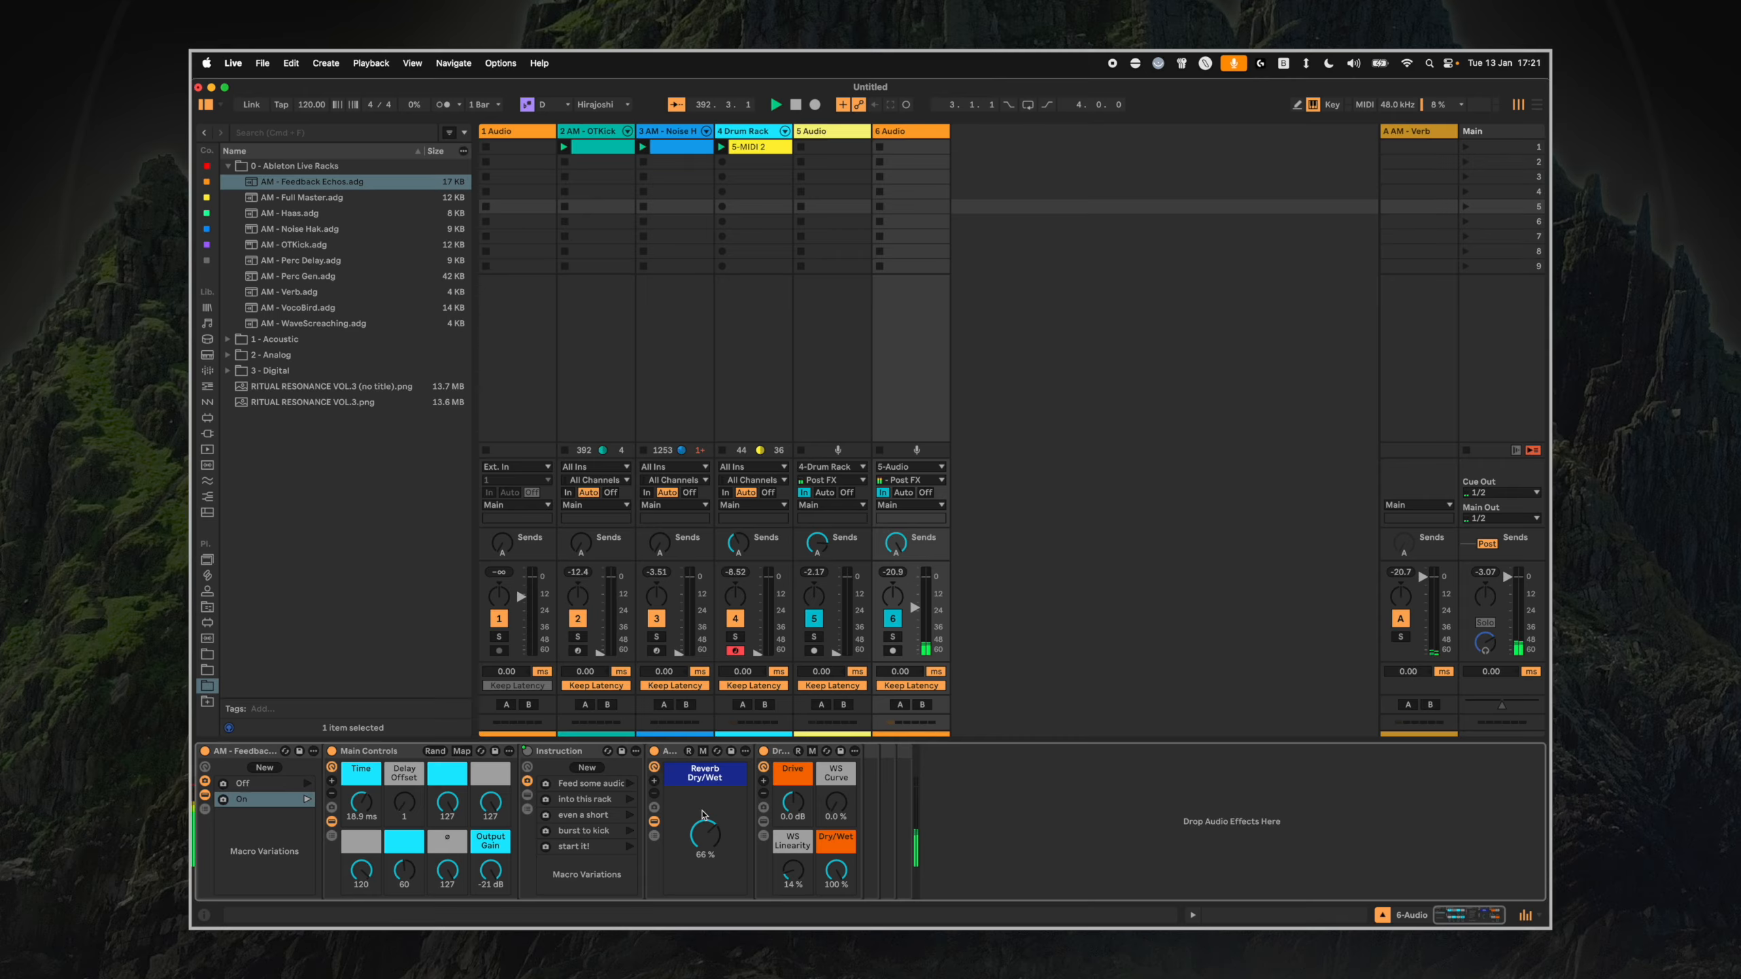
{"action": "left_click", "coordinate": [782, 752]}
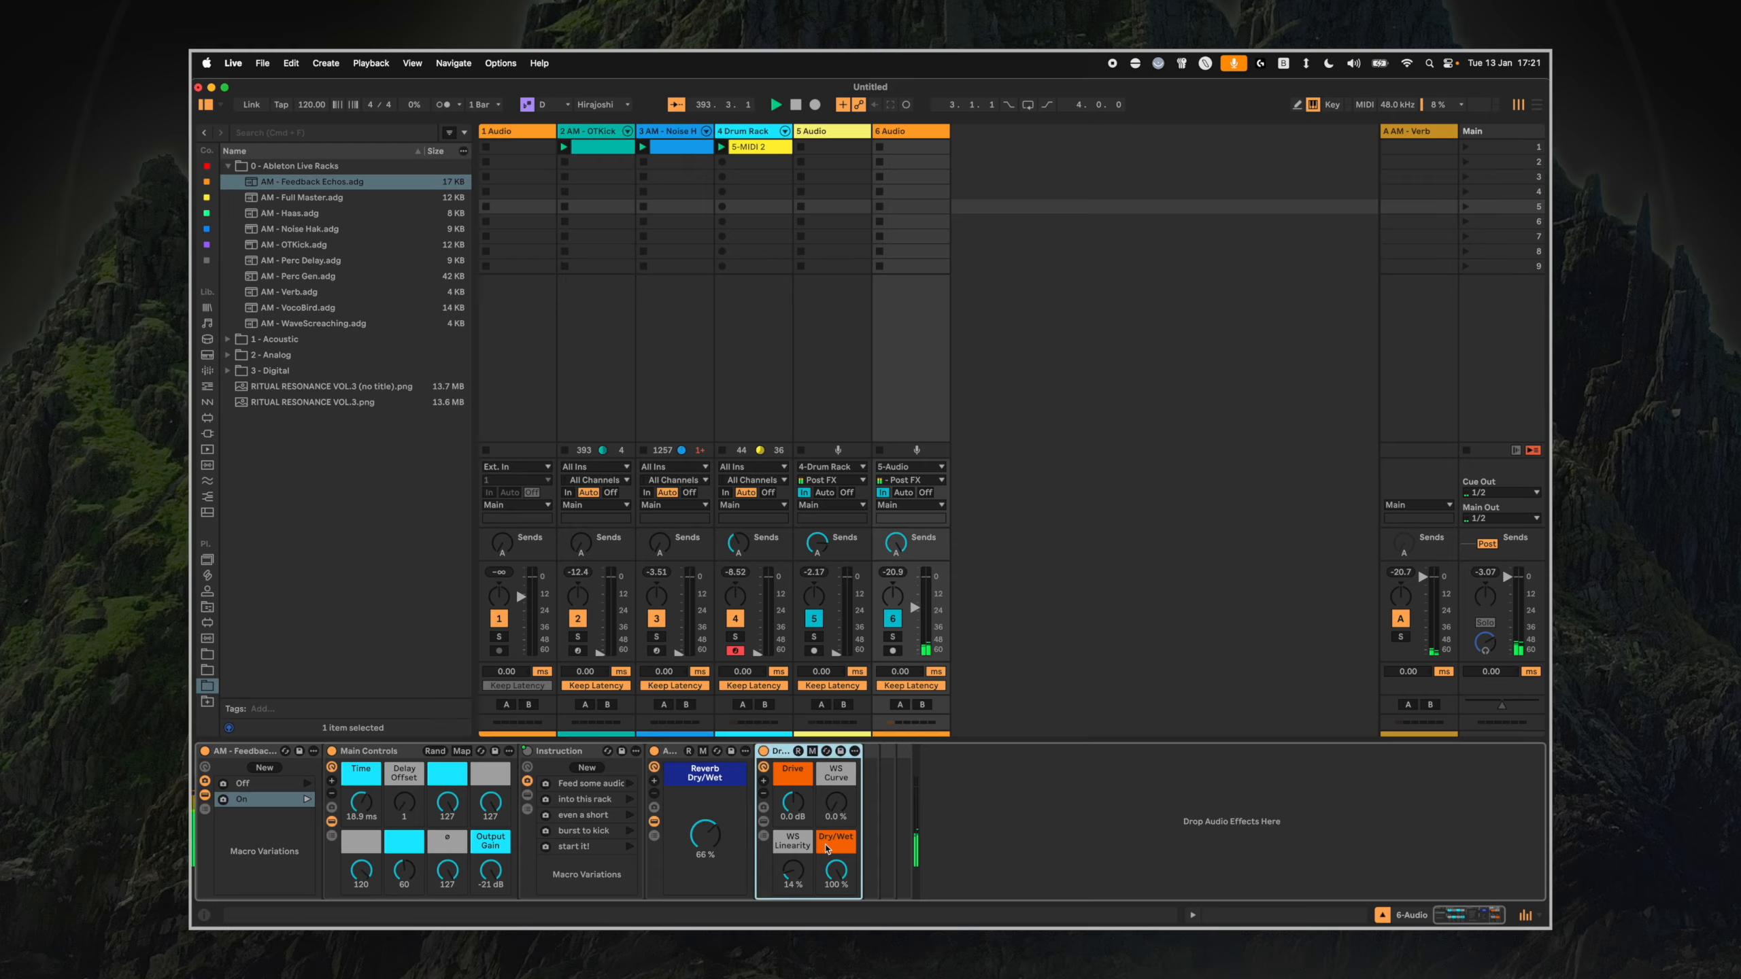
Rebalance 6 Audio's volume by raising it to about -3 dB and bringing it partway back down.
{"action": "left_click_drag", "start_coordinate": [915, 607], "coordinate": [915, 587]}
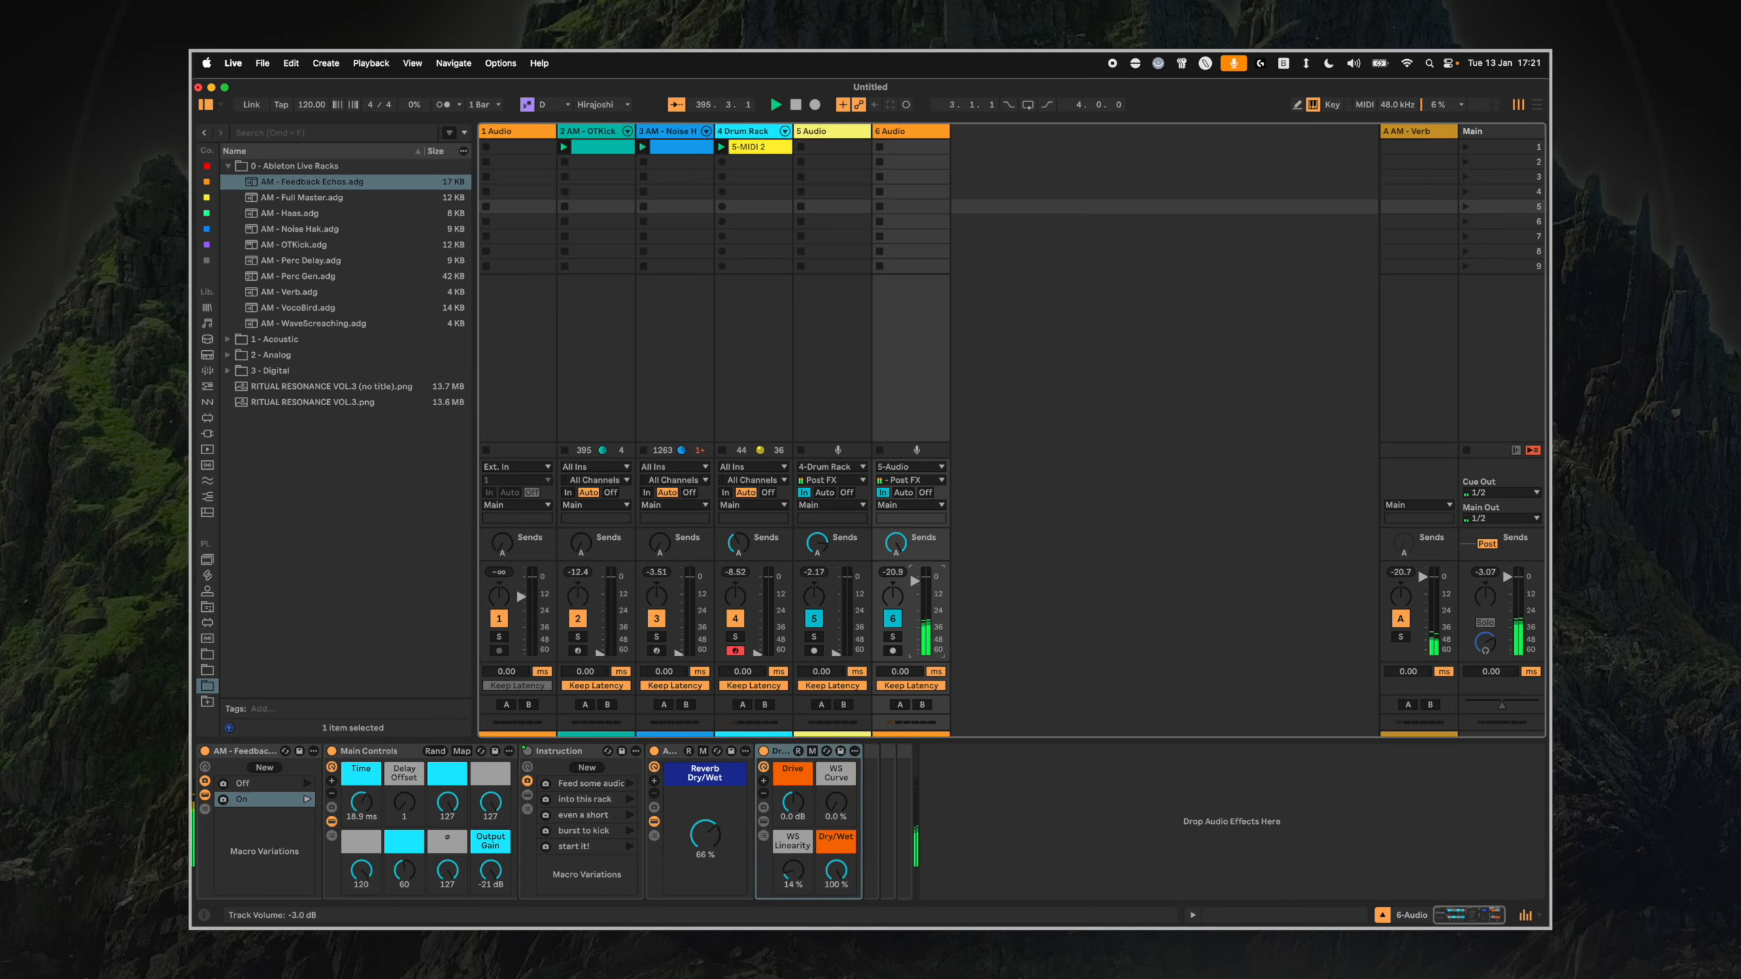
{"action": "left_click_drag", "start_coordinate": [914, 584], "coordinate": [916, 603]}
Insert a new audio track and take its input from 6-Audio at the Post FX tap point.
{"action": "right_click", "coordinate": [1013, 253]}
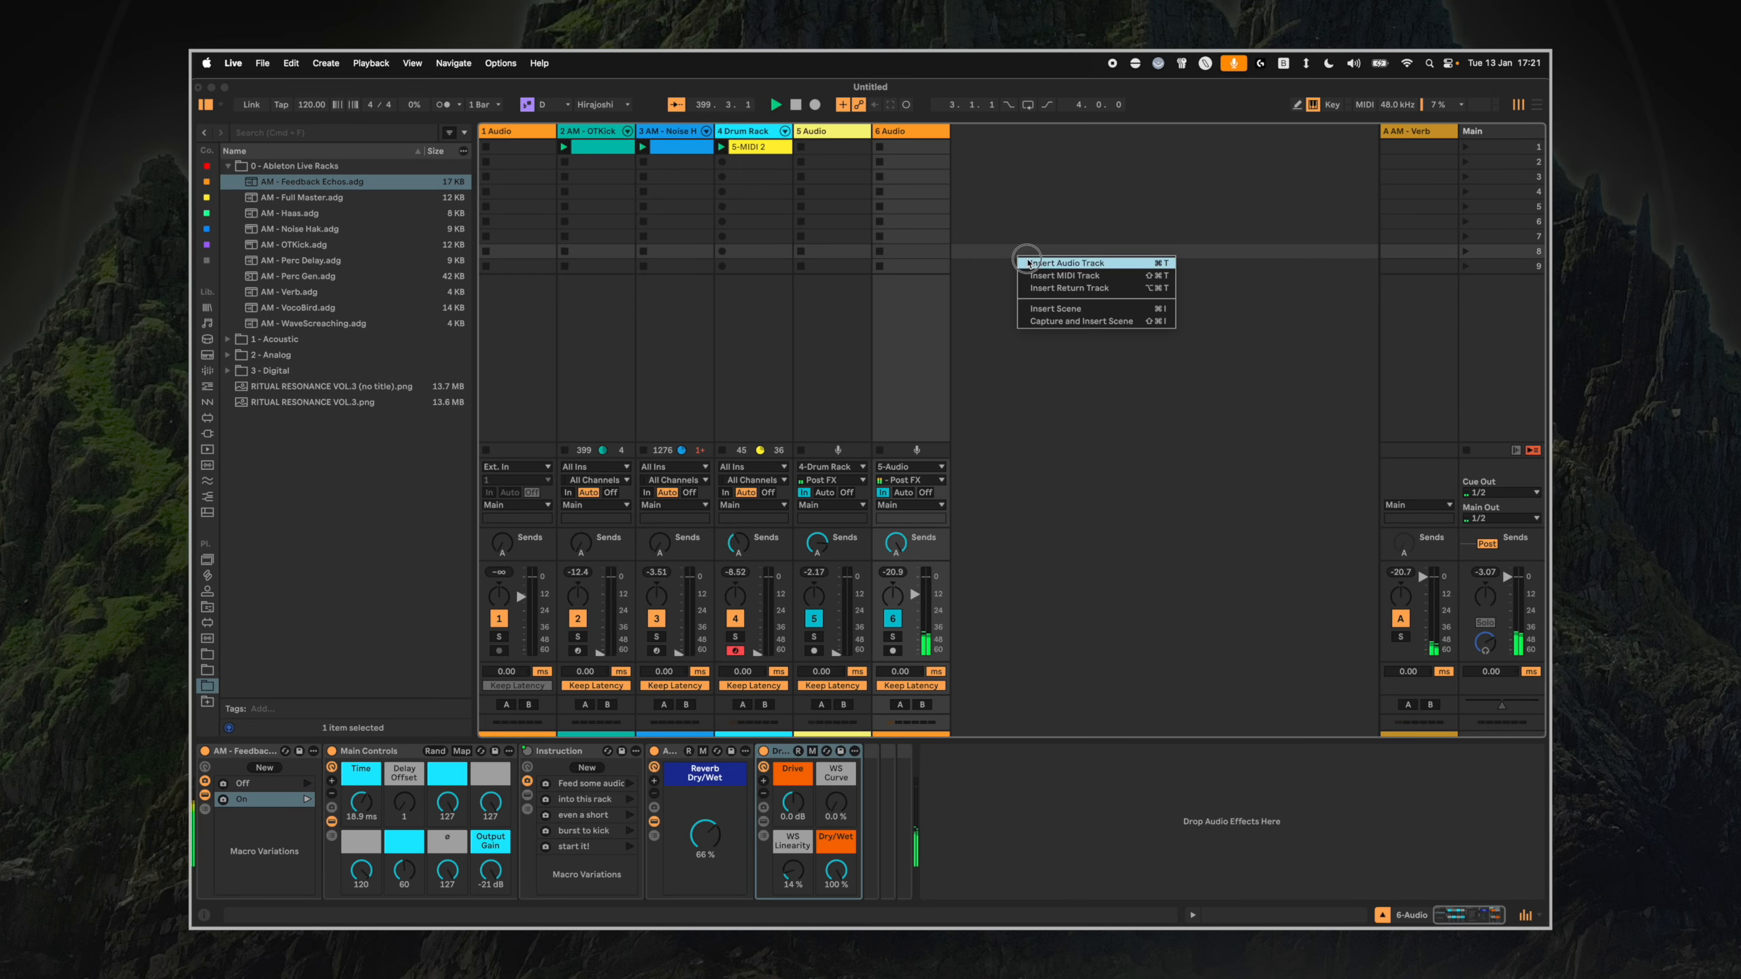
{"action": "left_click", "coordinate": [1028, 257]}
{"action": "left_click", "coordinate": [986, 467]}
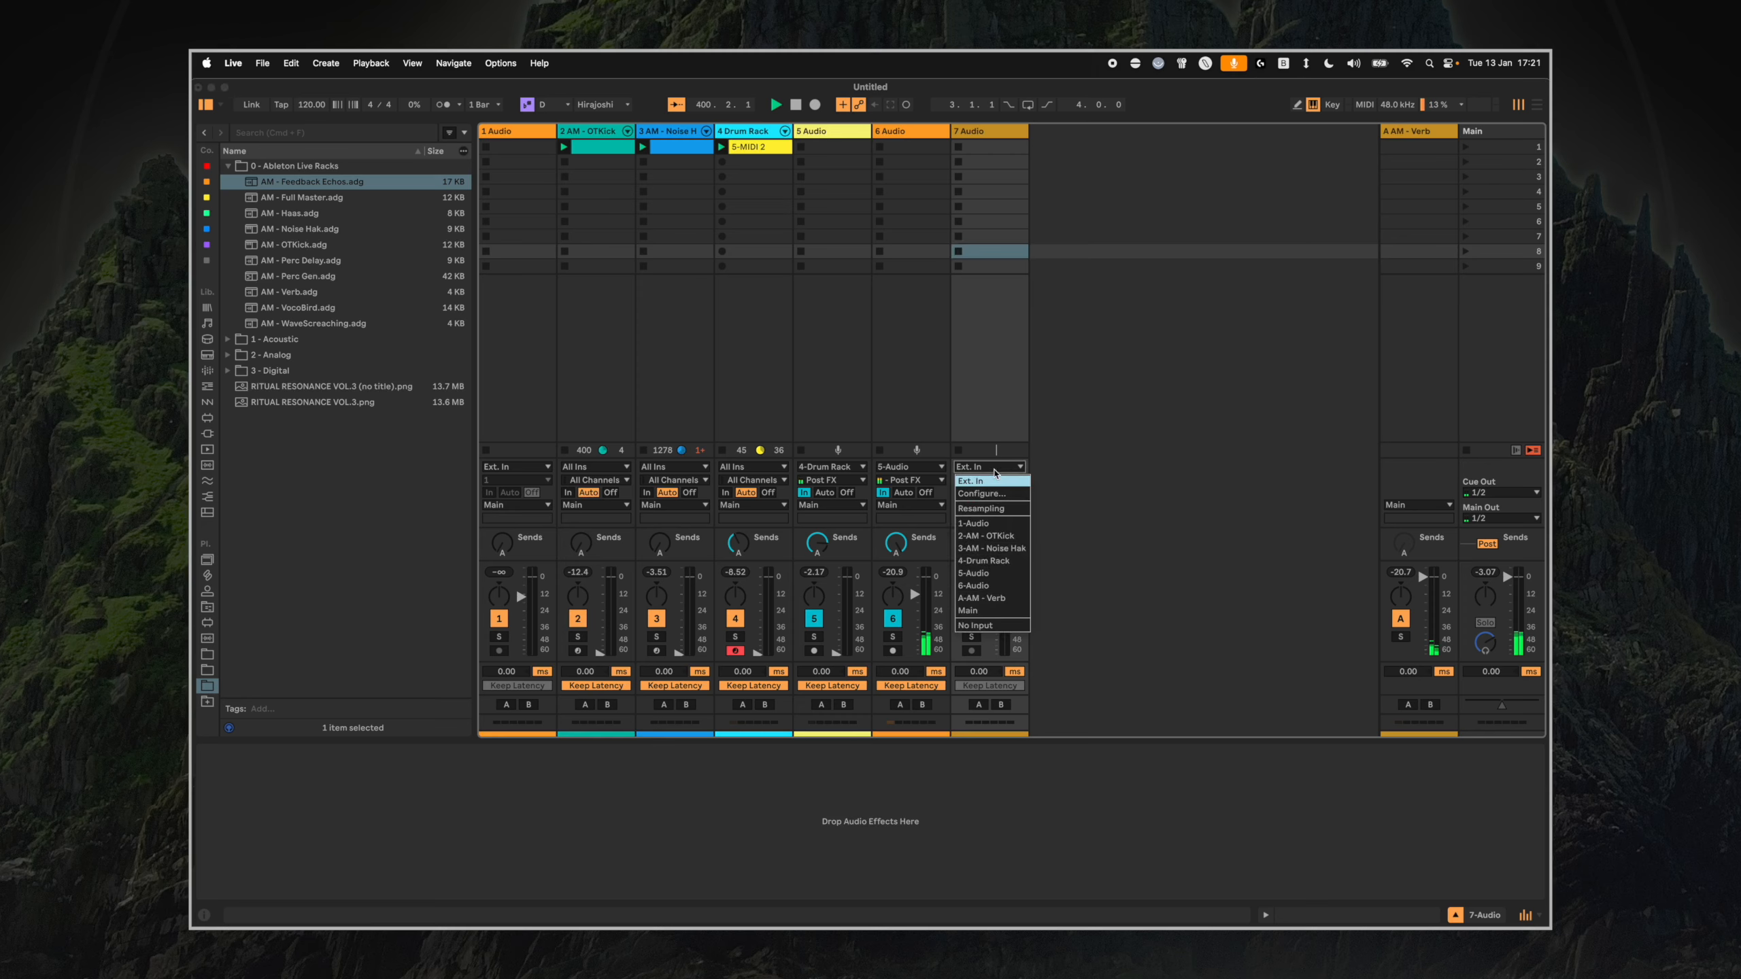
{"action": "left_click", "coordinate": [981, 508]}
{"action": "left_click", "coordinate": [984, 467]}
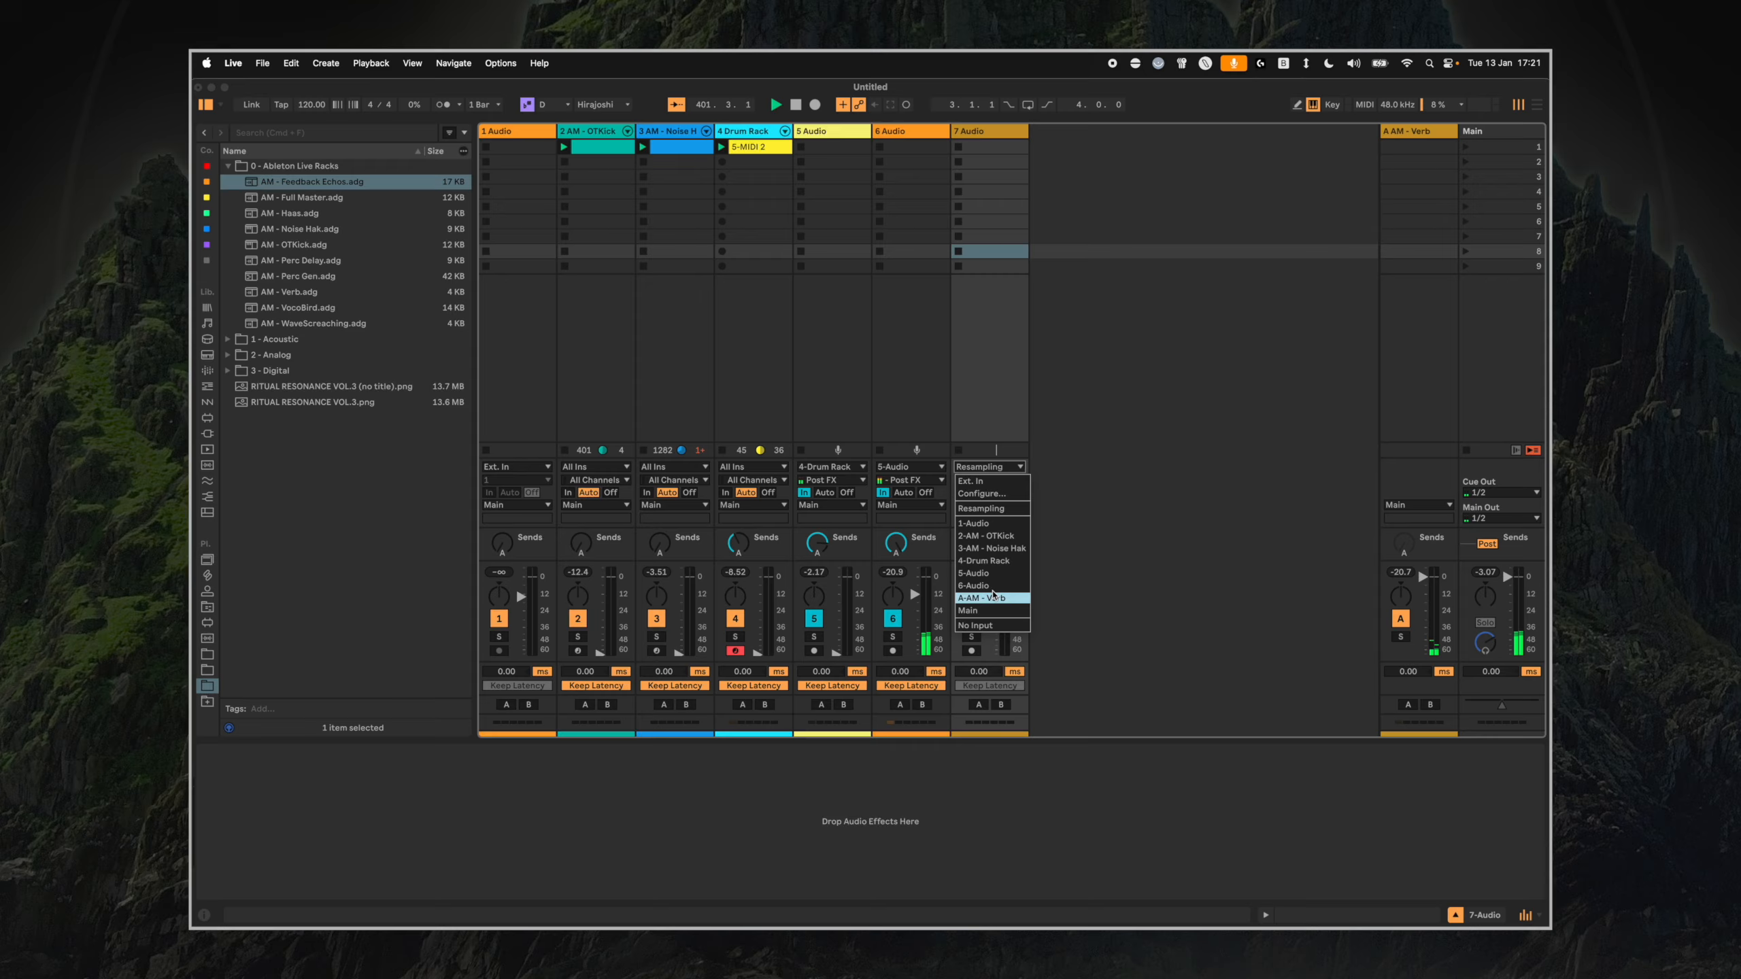
{"action": "left_click", "coordinate": [987, 585]}
{"action": "left_click", "coordinate": [982, 483]}
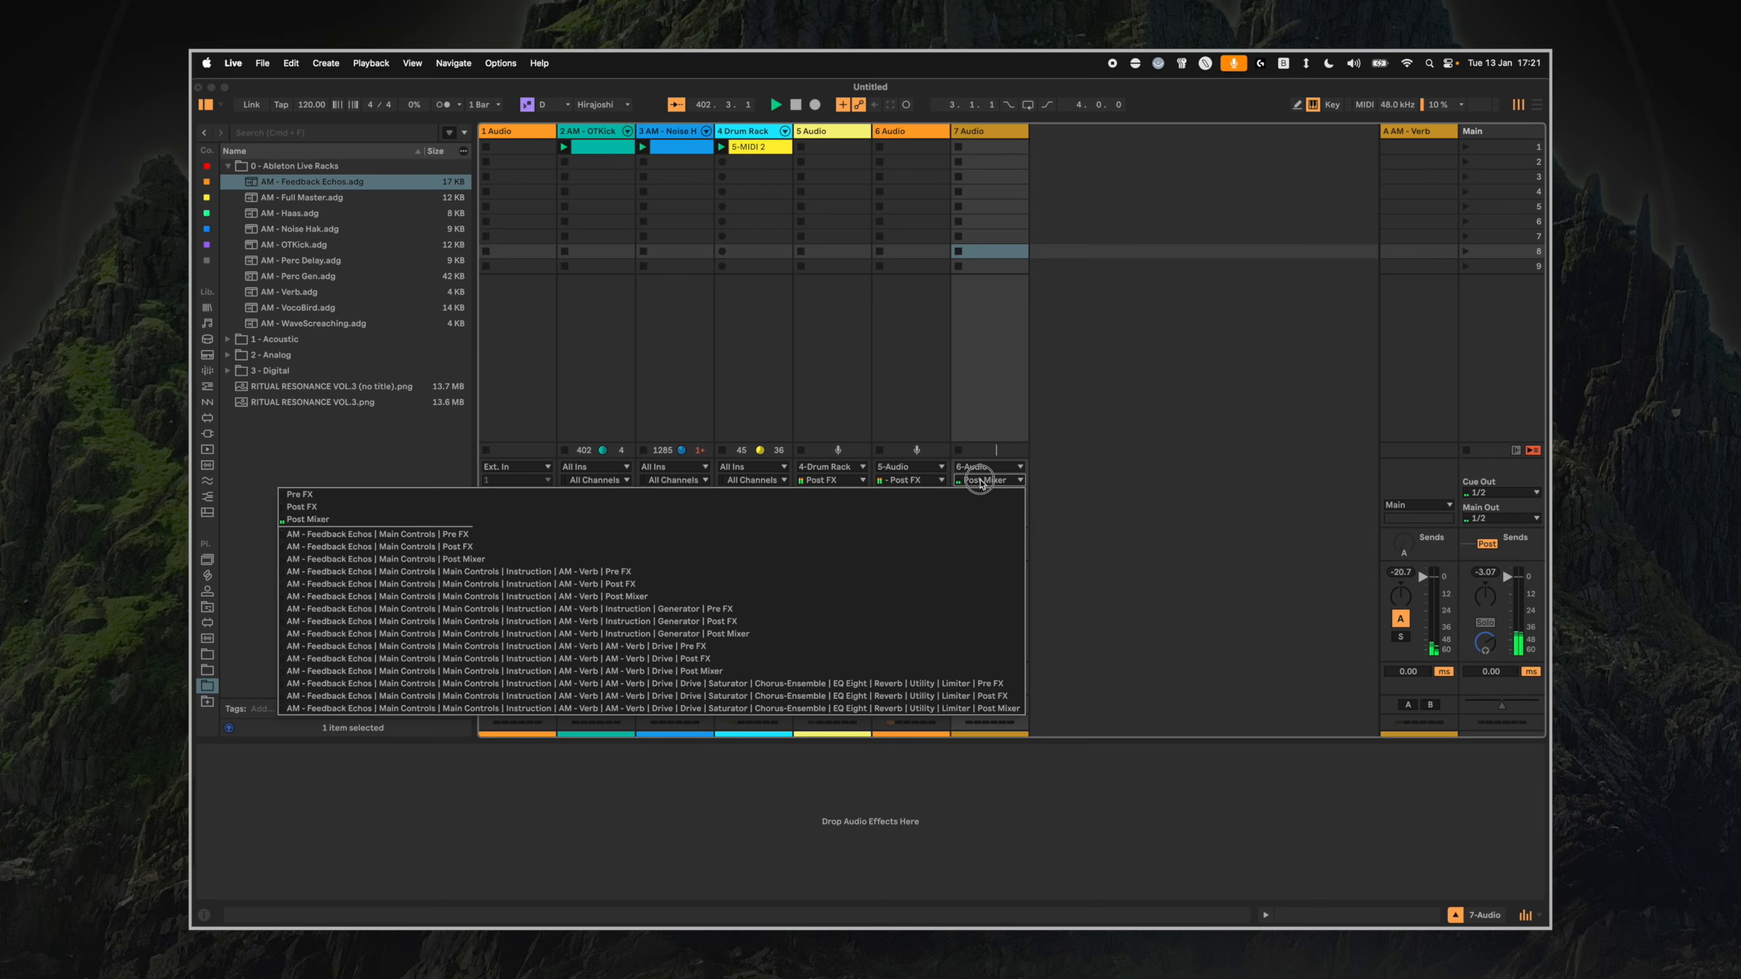
{"action": "left_click", "coordinate": [971, 500]}
Arm 7 Audio, lower its volume slightly, and record the feedback output into its first clip slot until the clip loops.
{"action": "left_click", "coordinate": [971, 650]}
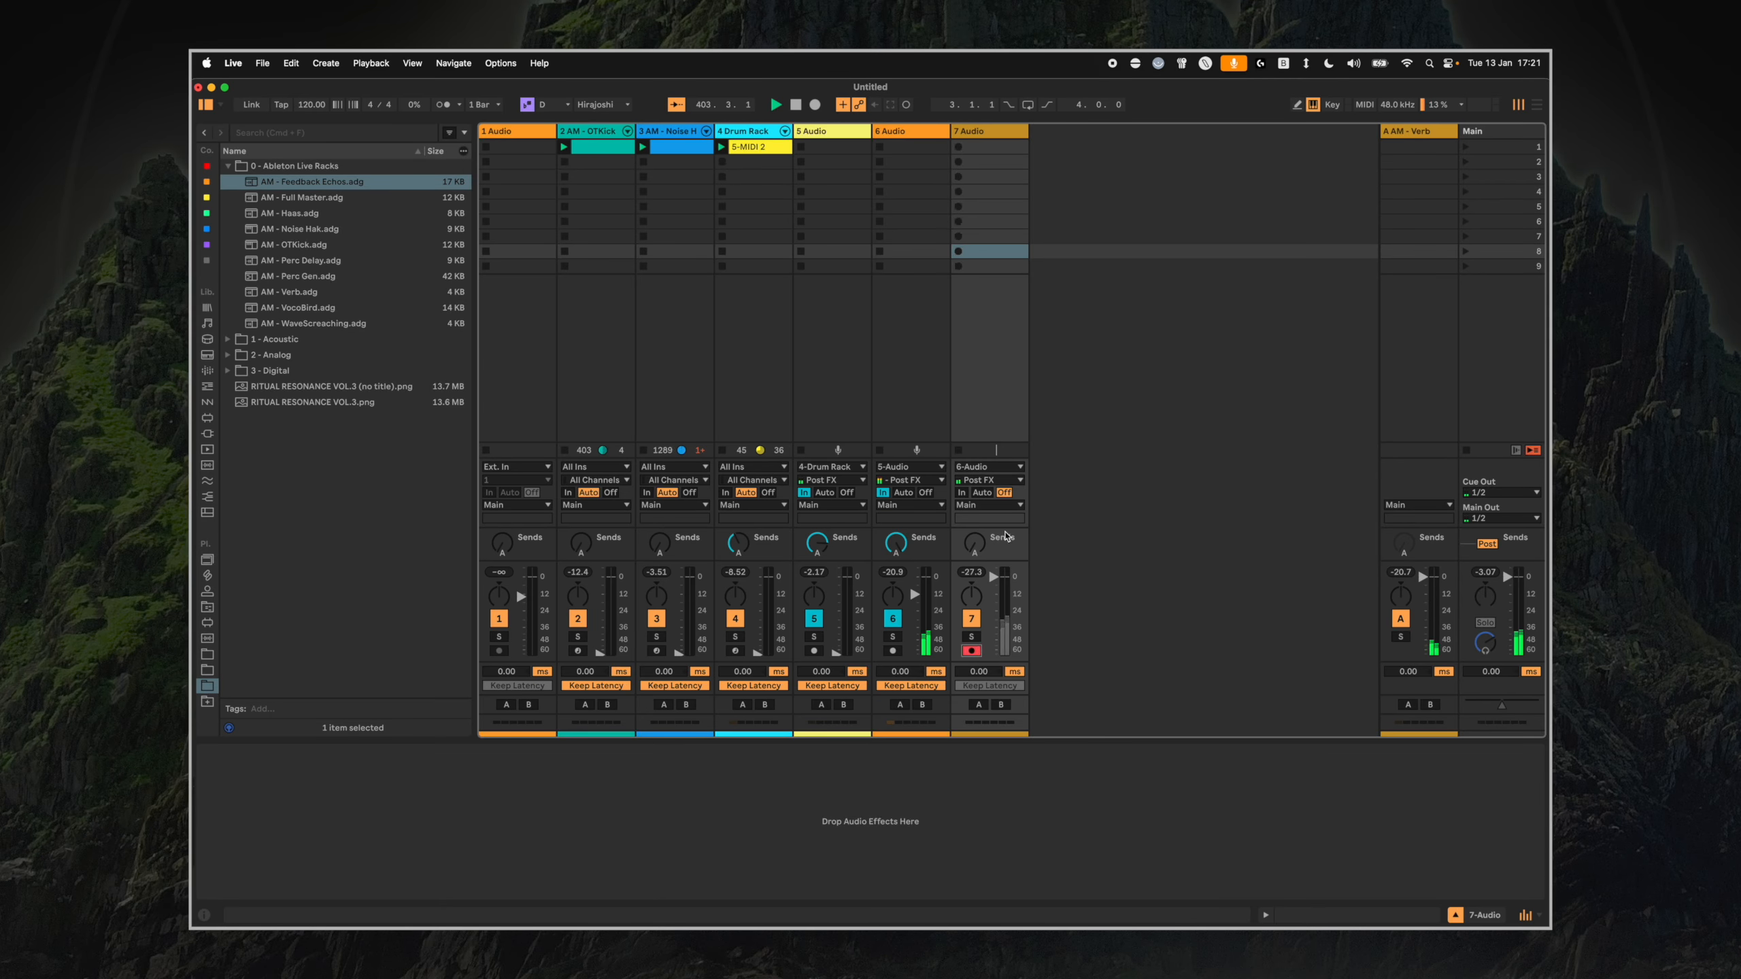
{"action": "left_click_drag", "start_coordinate": [1005, 573], "coordinate": [1004, 585]}
{"action": "left_click", "coordinate": [958, 146]}
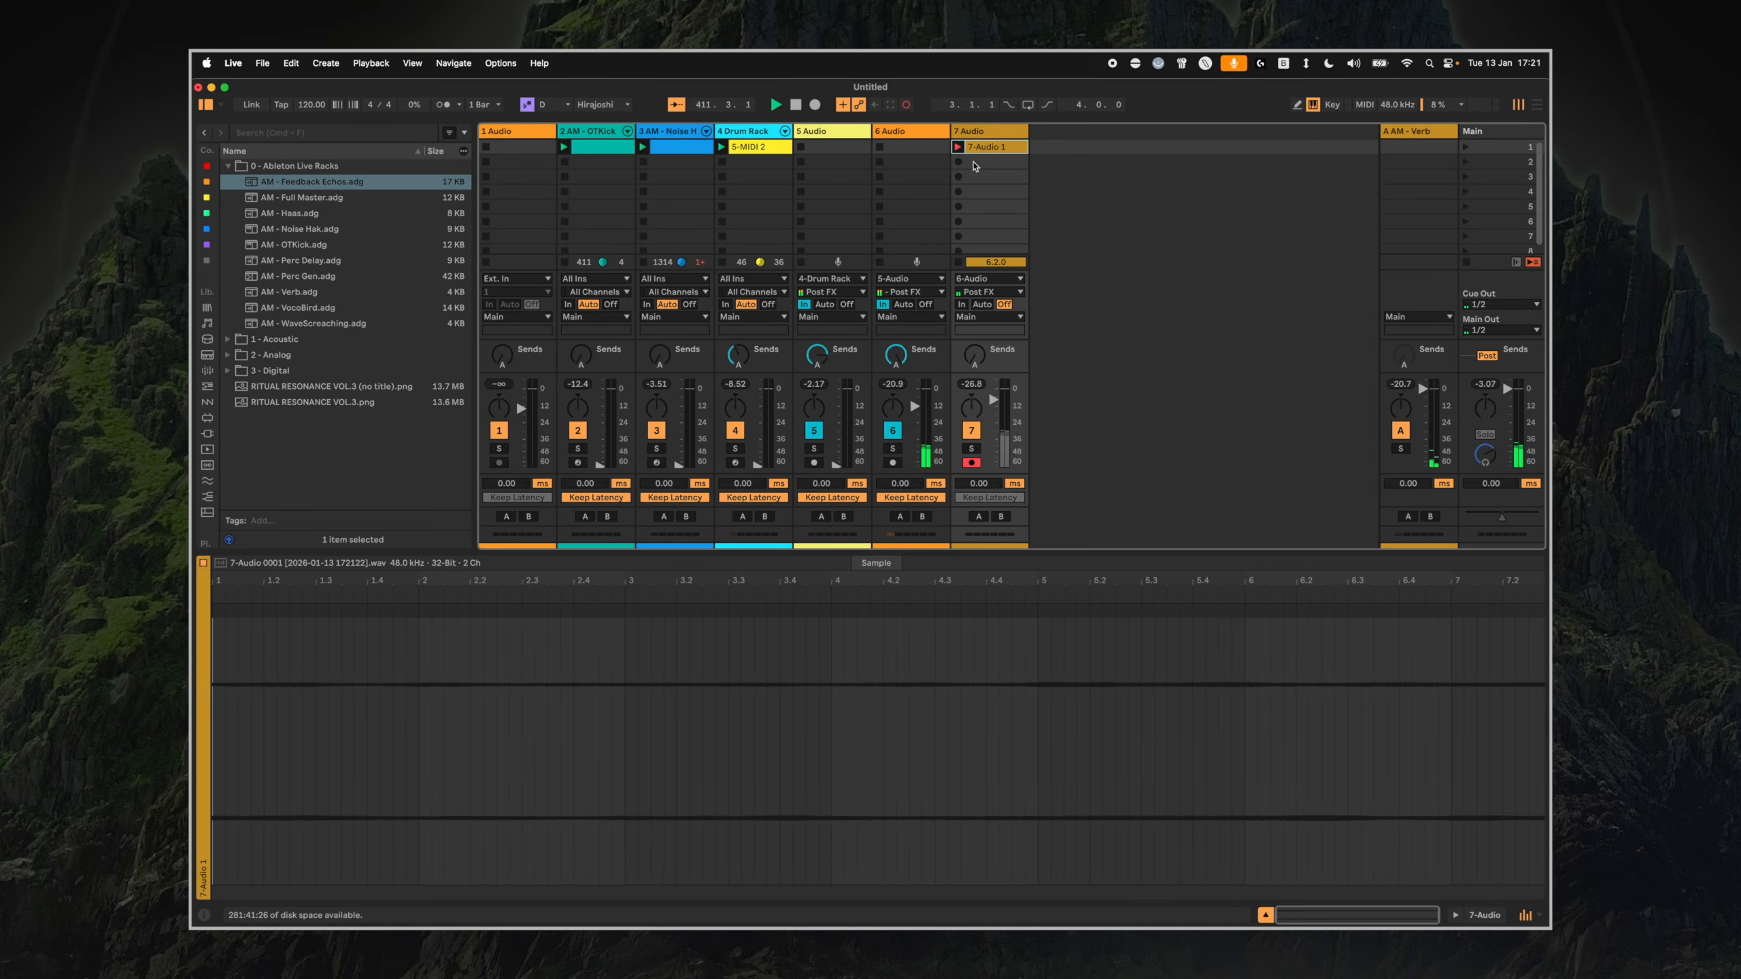
{"action": "double_click", "coordinate": [983, 131]}
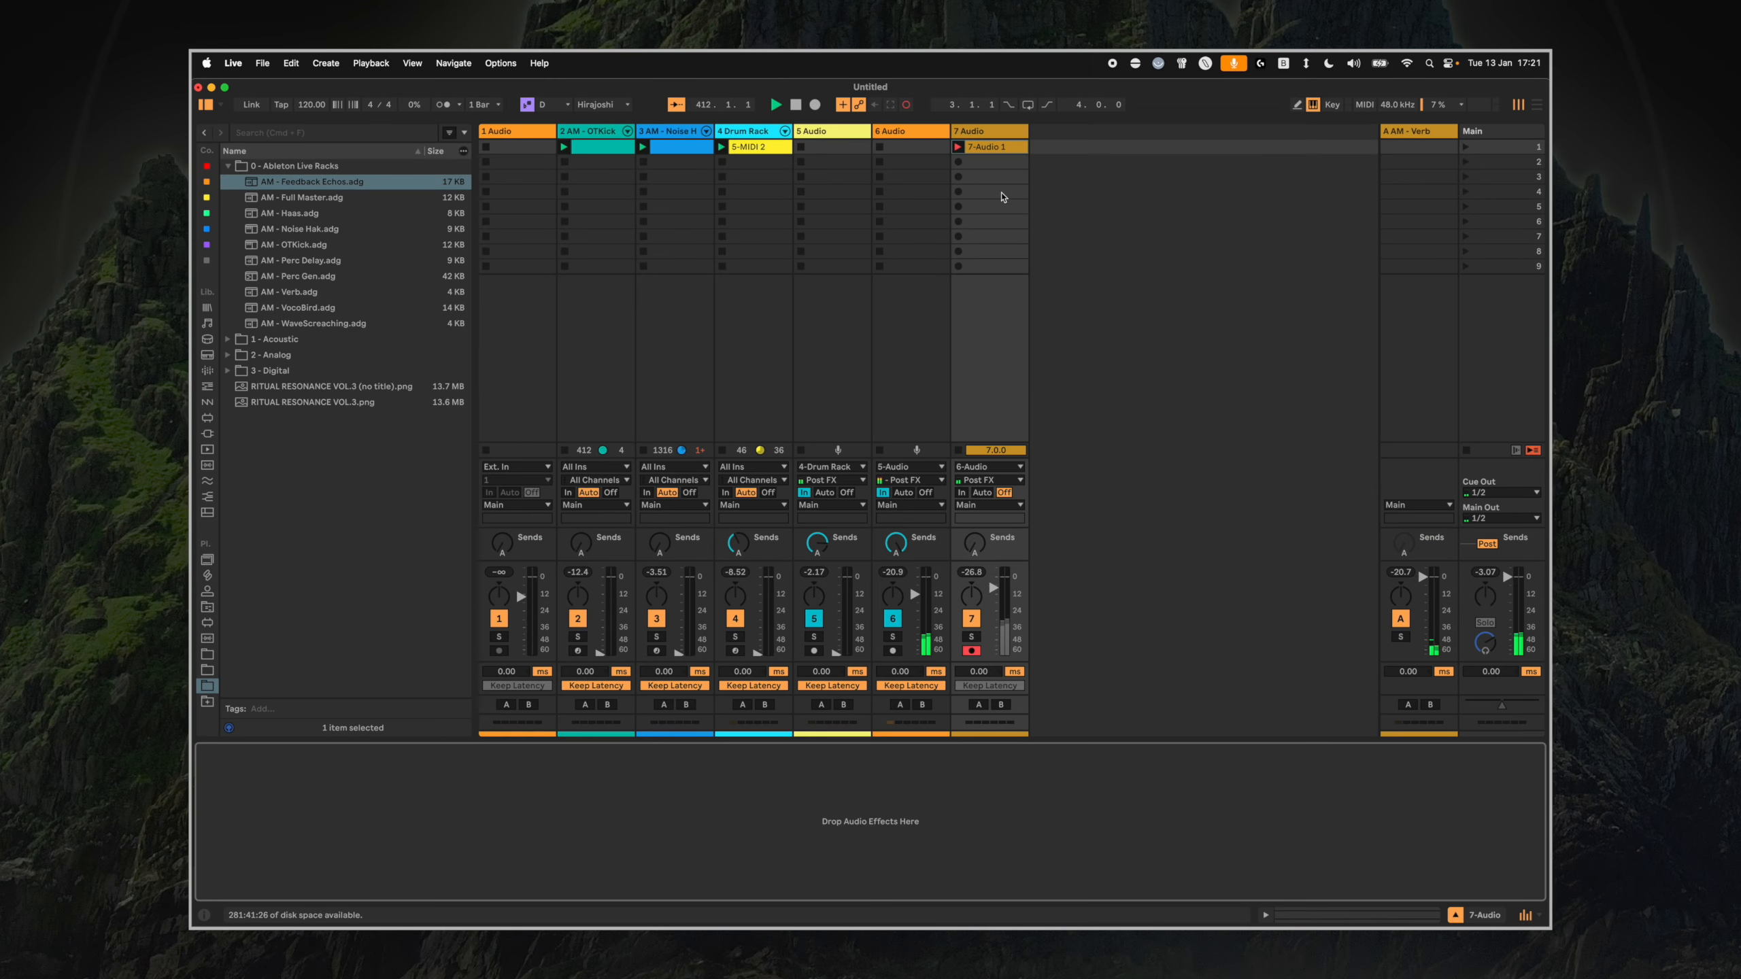
{"action": "left_click", "coordinate": [958, 147]}
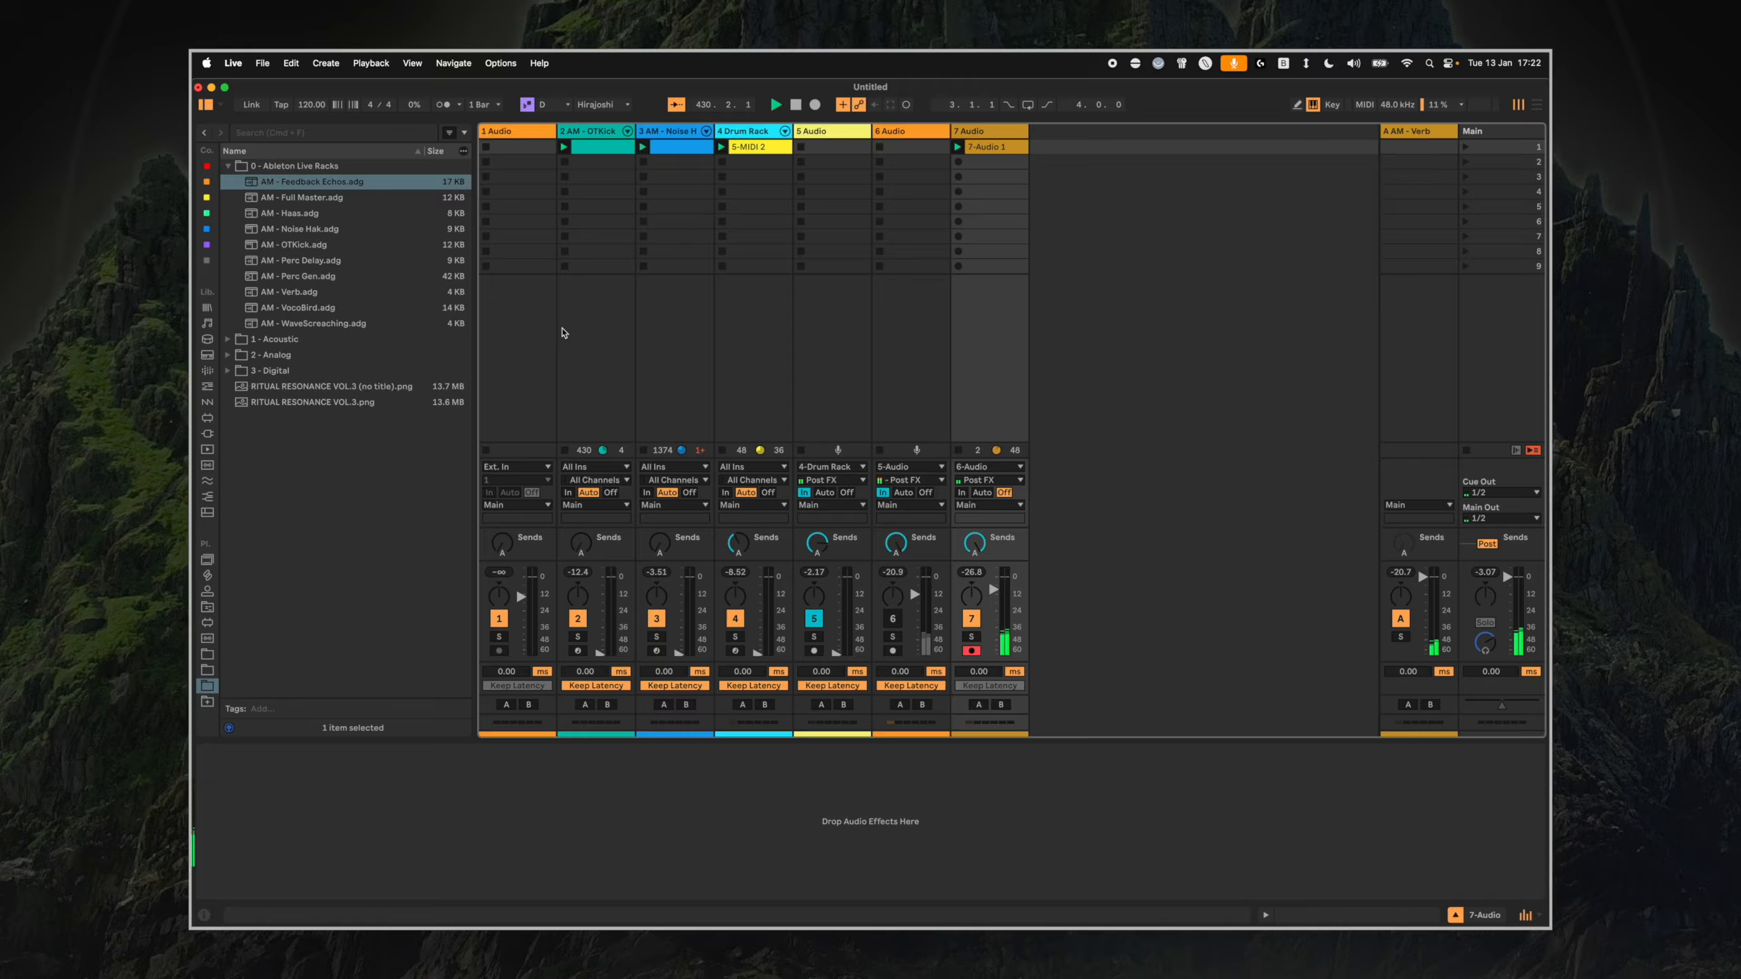
Load the AM - WaveScreaching rack onto the 7 Audio track.
{"action": "double_click", "coordinate": [363, 324]}
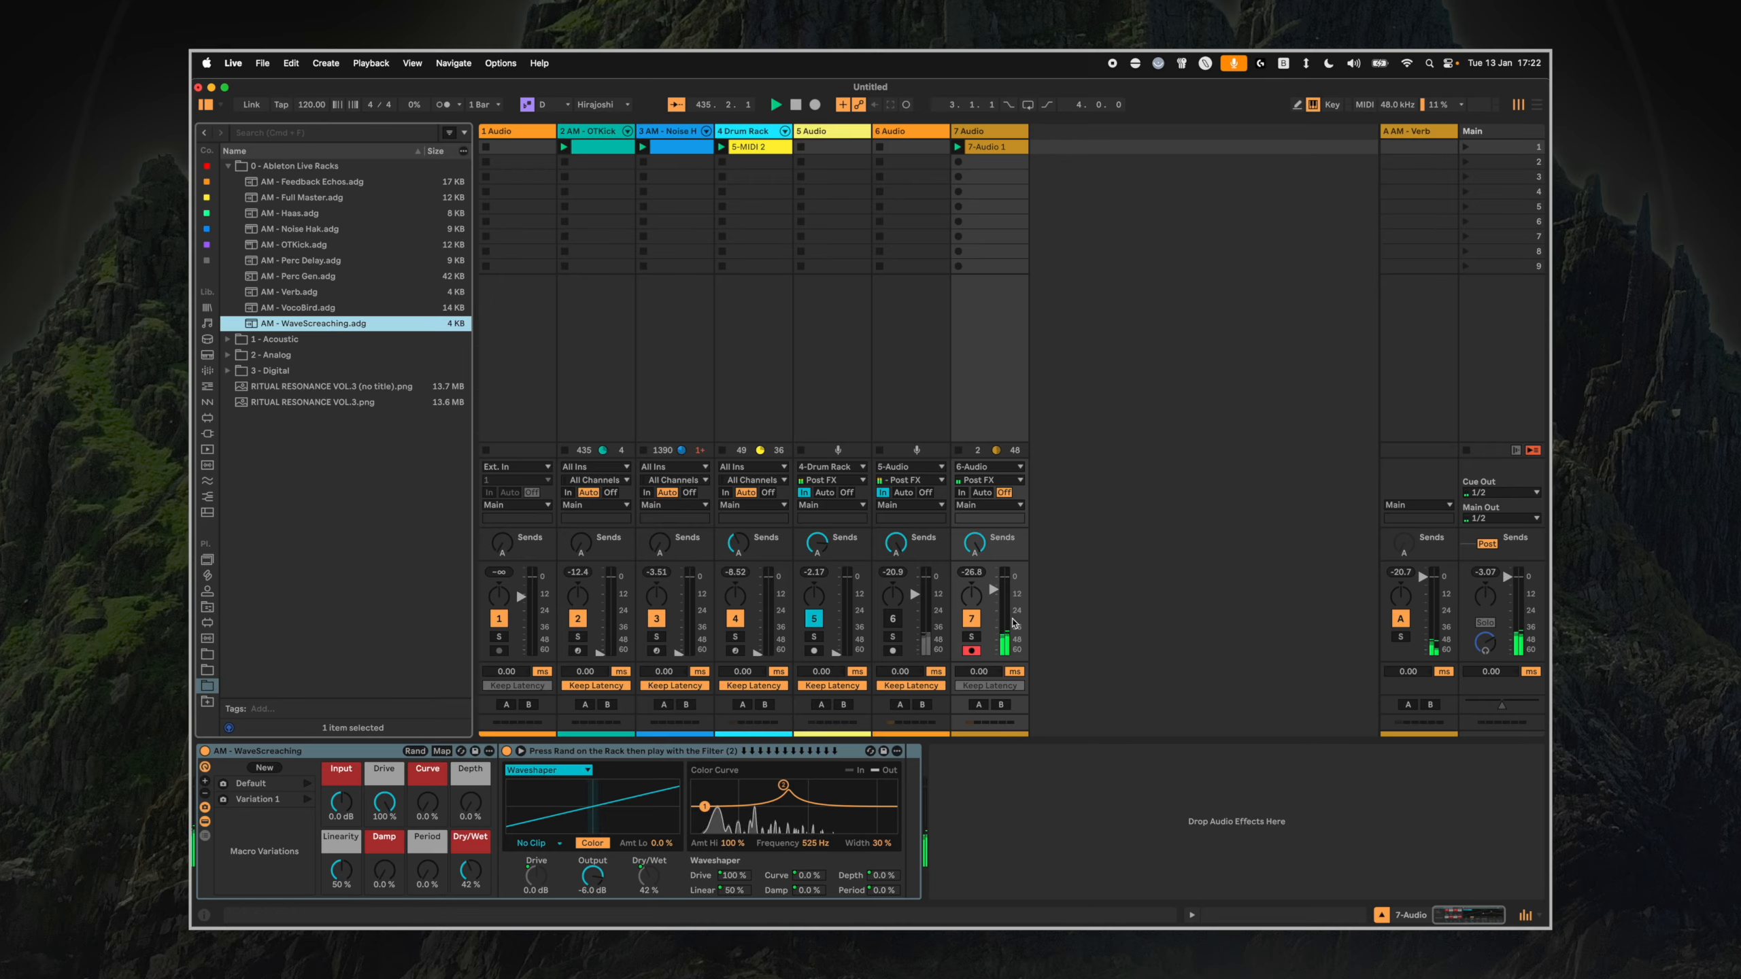
Sweep the WaveScreaching rack's Color Curve filter up to 1.87 kHz and adjust 7 Audio's volume to match.
{"action": "left_click", "coordinate": [992, 588]}
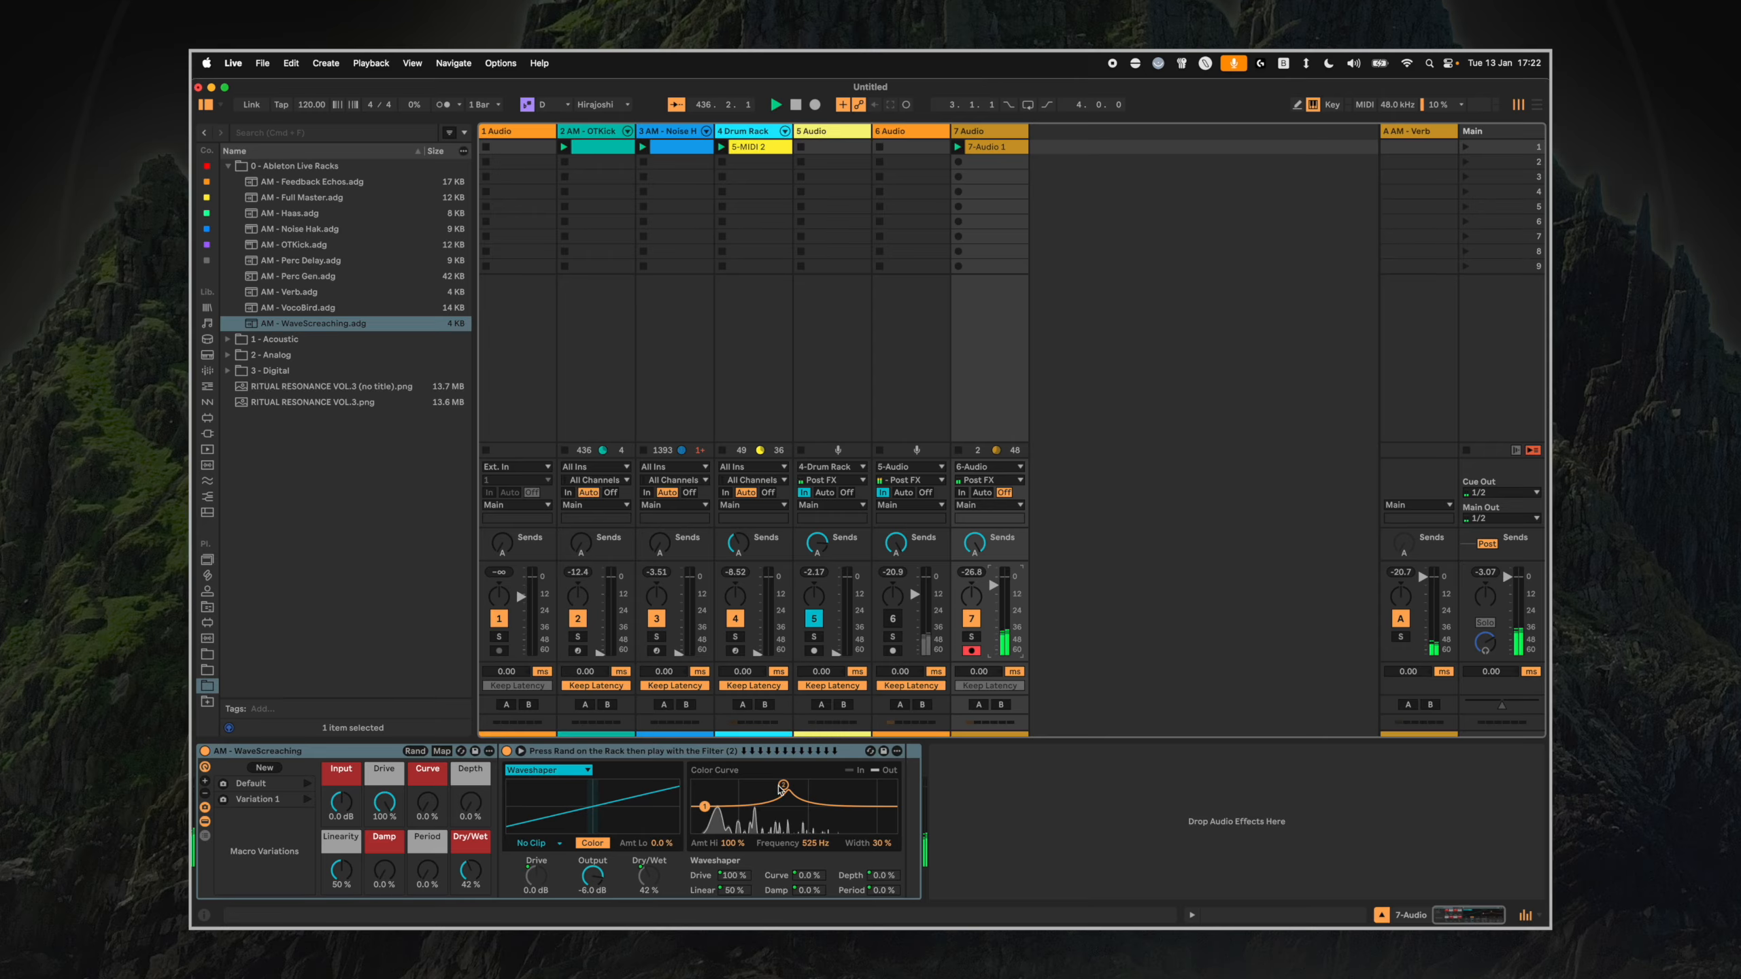
{"action": "mouse_move", "coordinate": [780, 790]}
{"action": "left_mouse_down"}
{"action": "mouse_move", "coordinate": [725, 786]}
{"action": "mouse_move", "coordinate": [786, 785]}
{"action": "left_mouse_up"}
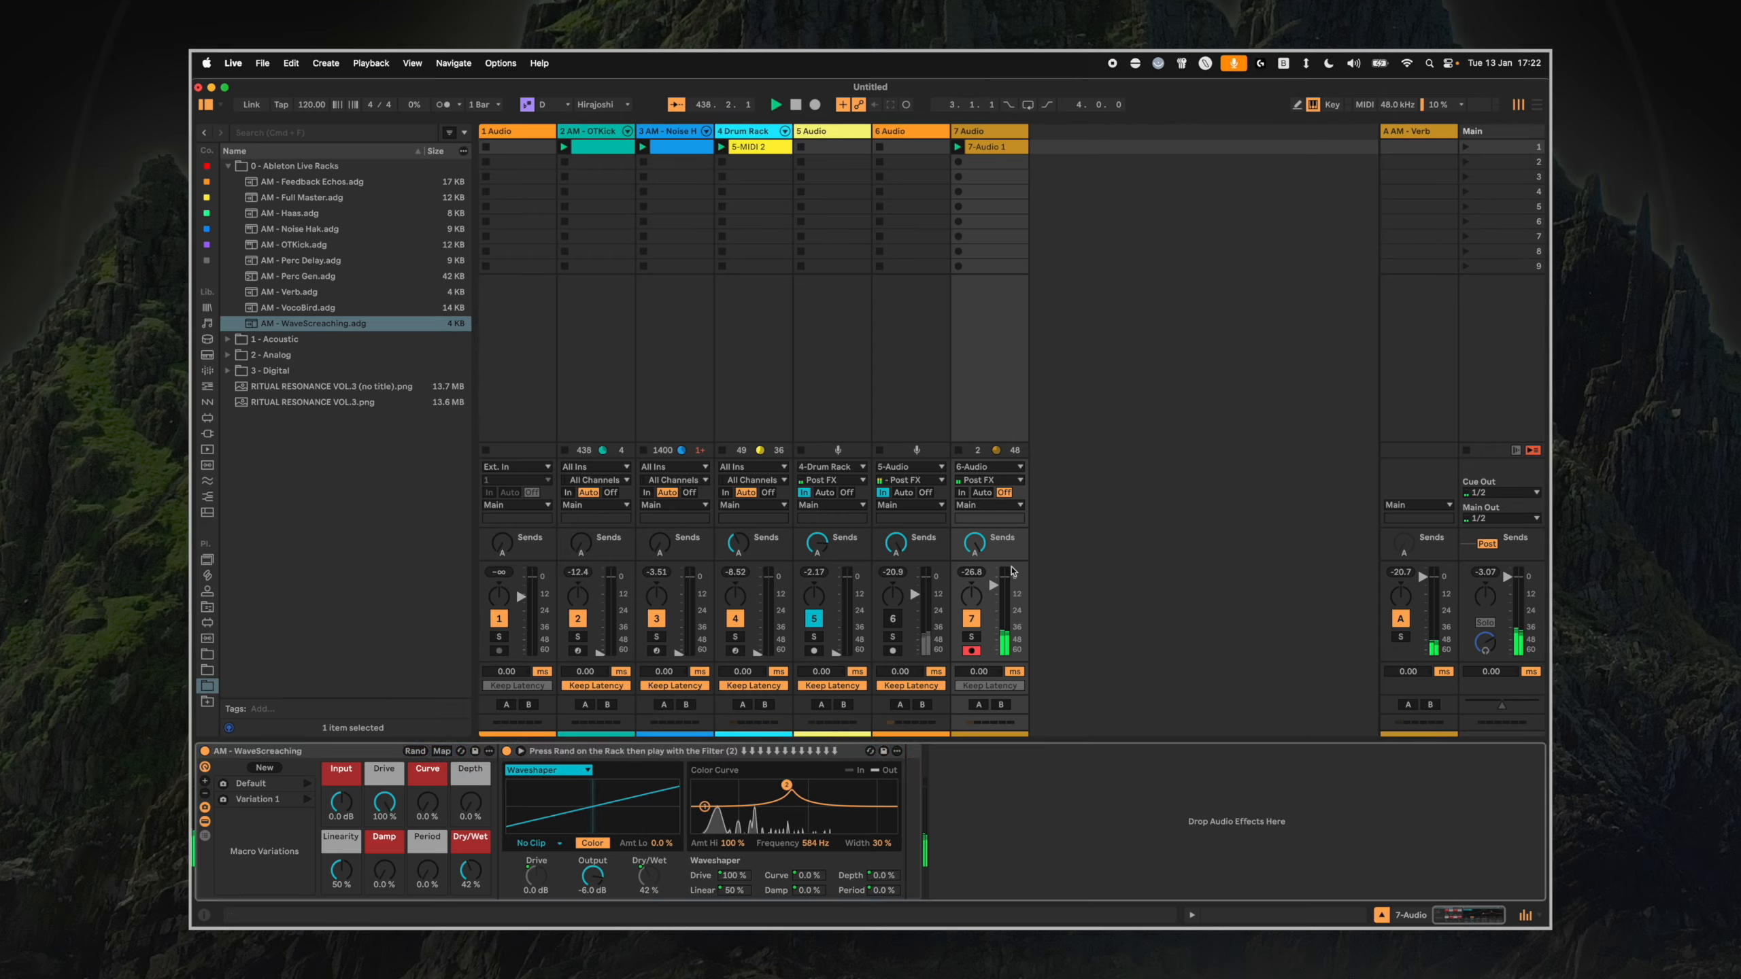
{"action": "left_click_drag", "start_coordinate": [995, 585], "coordinate": [1003, 590]}
{"action": "left_click_drag", "start_coordinate": [769, 789], "coordinate": [828, 793]}
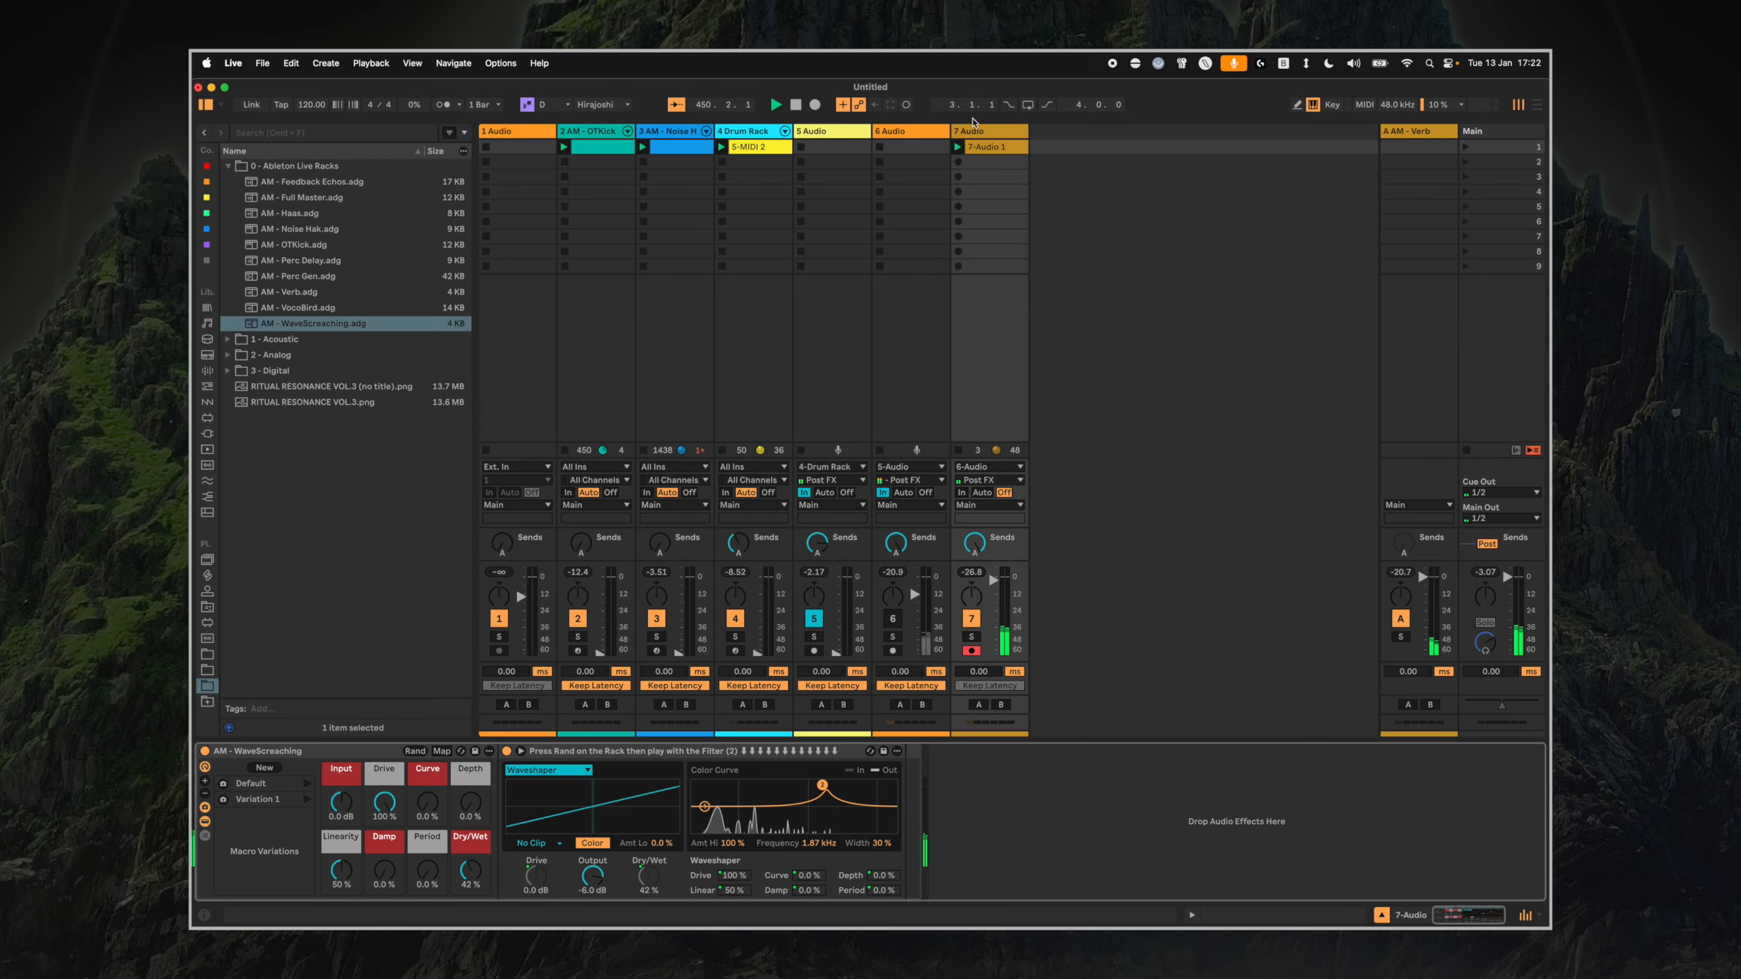
{"action": "left_click", "coordinate": [985, 147]}
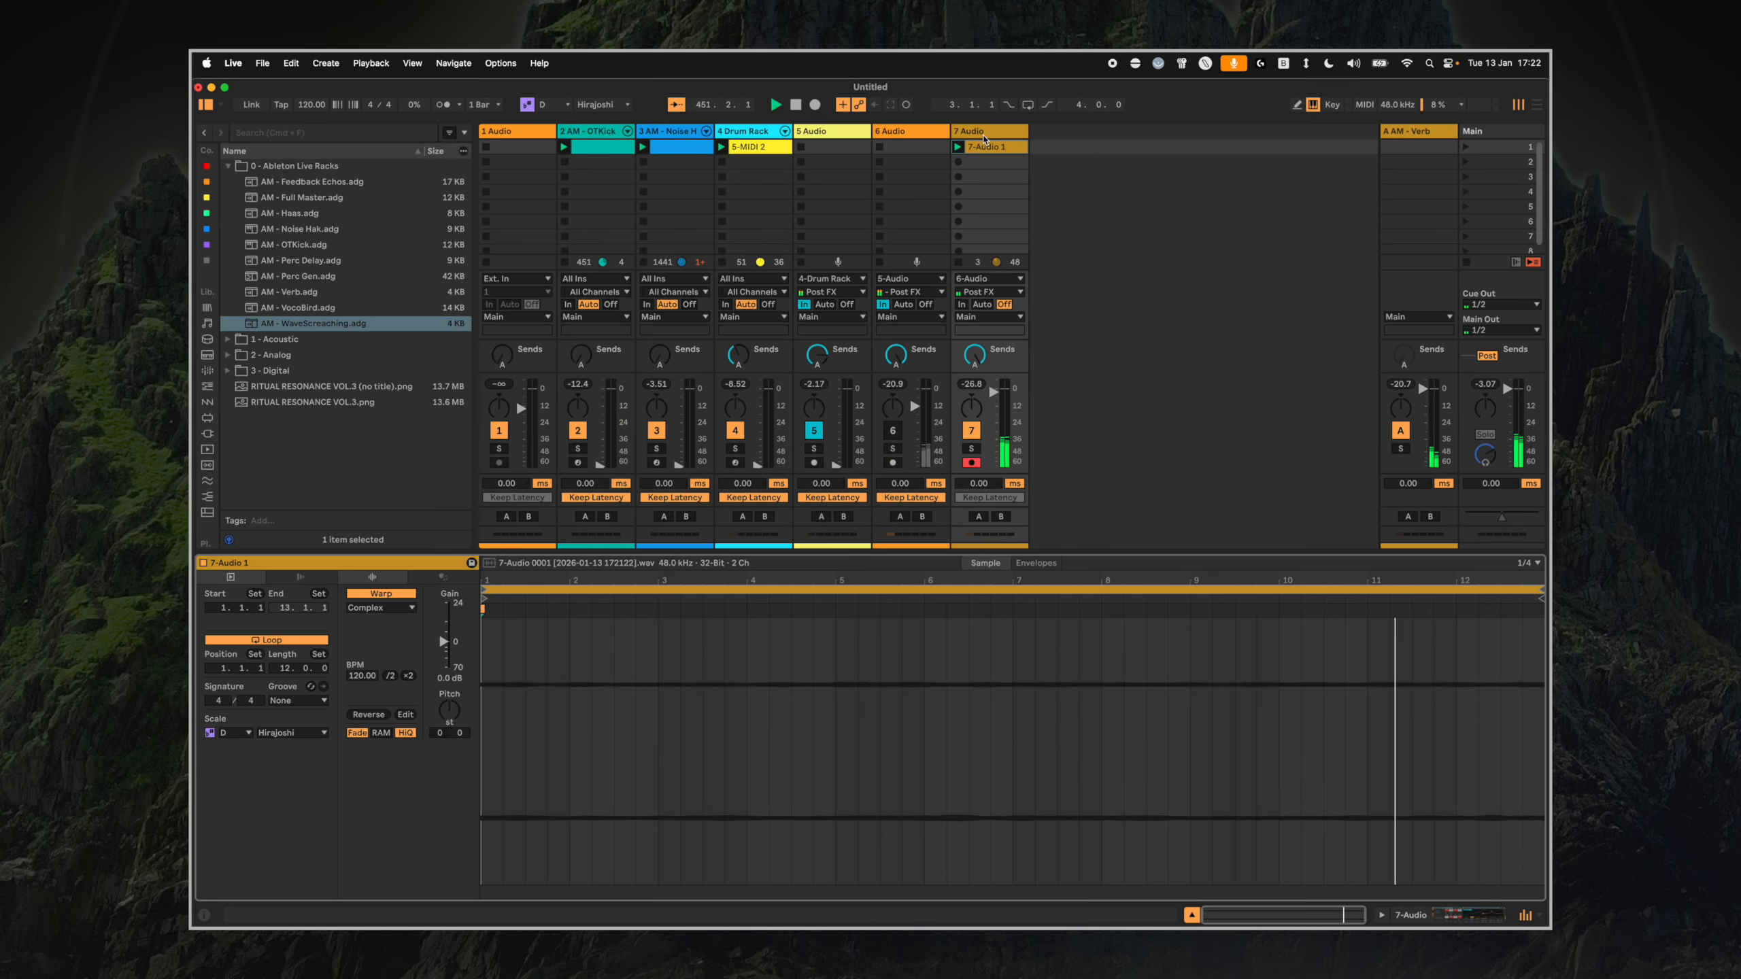
{"action": "left_click", "coordinate": [985, 135]}
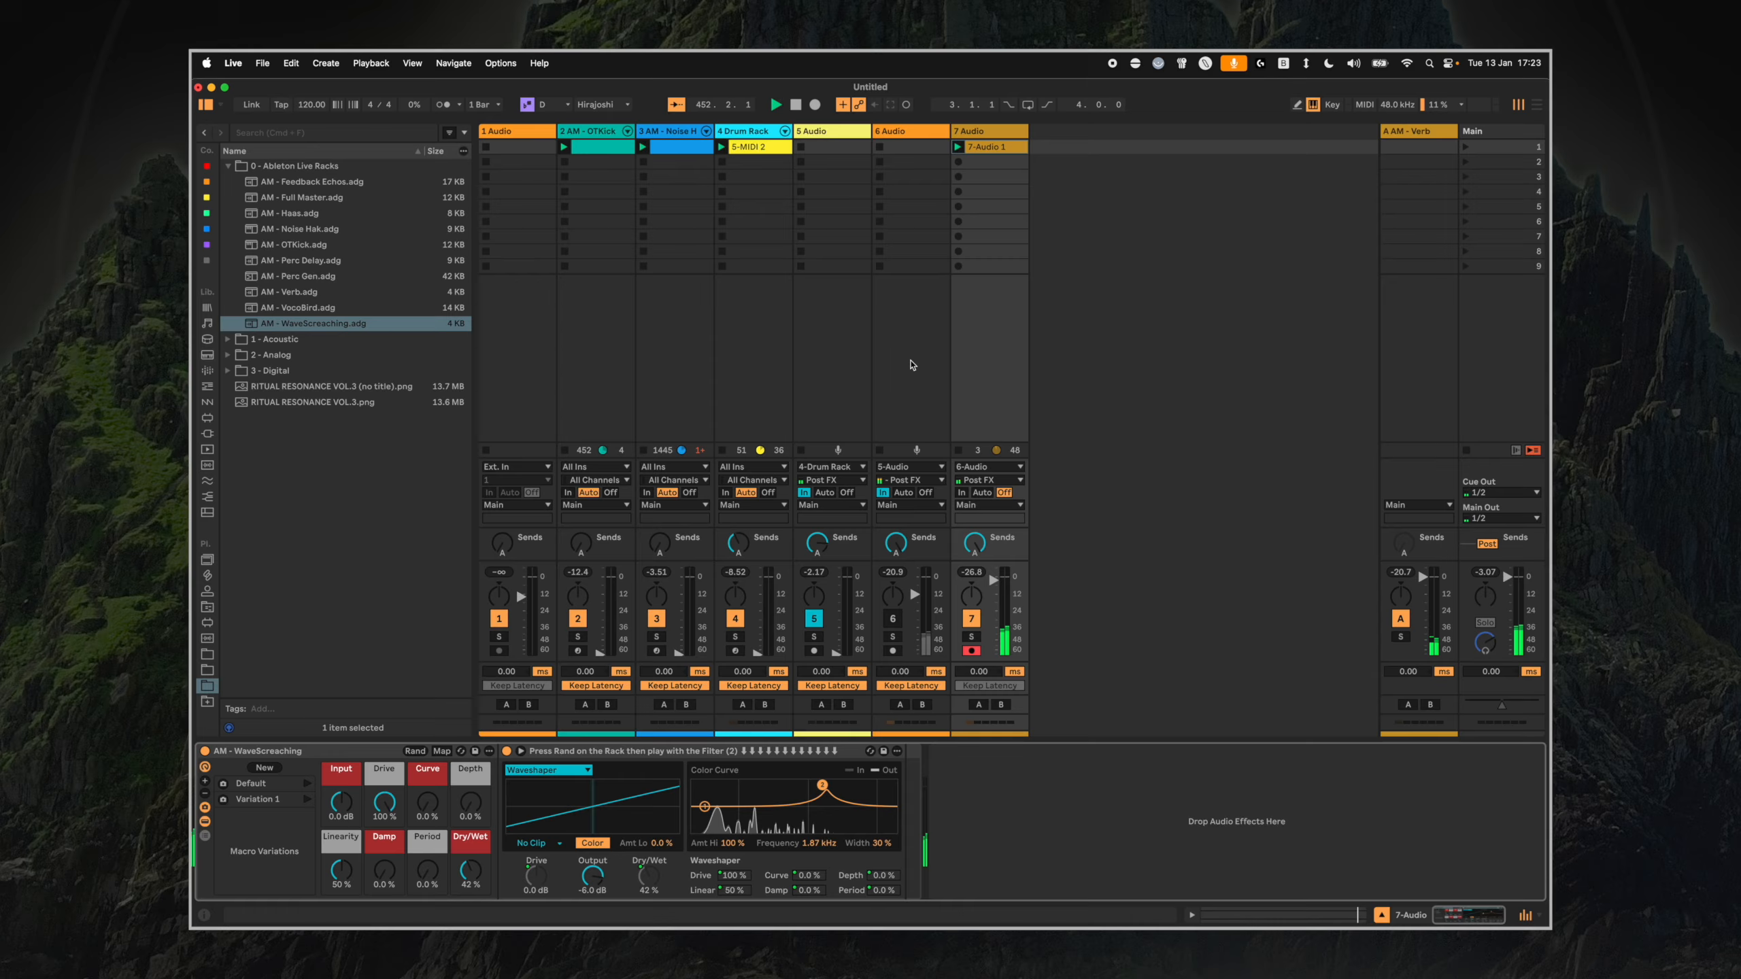
{"action": "left_click", "coordinate": [880, 484]}
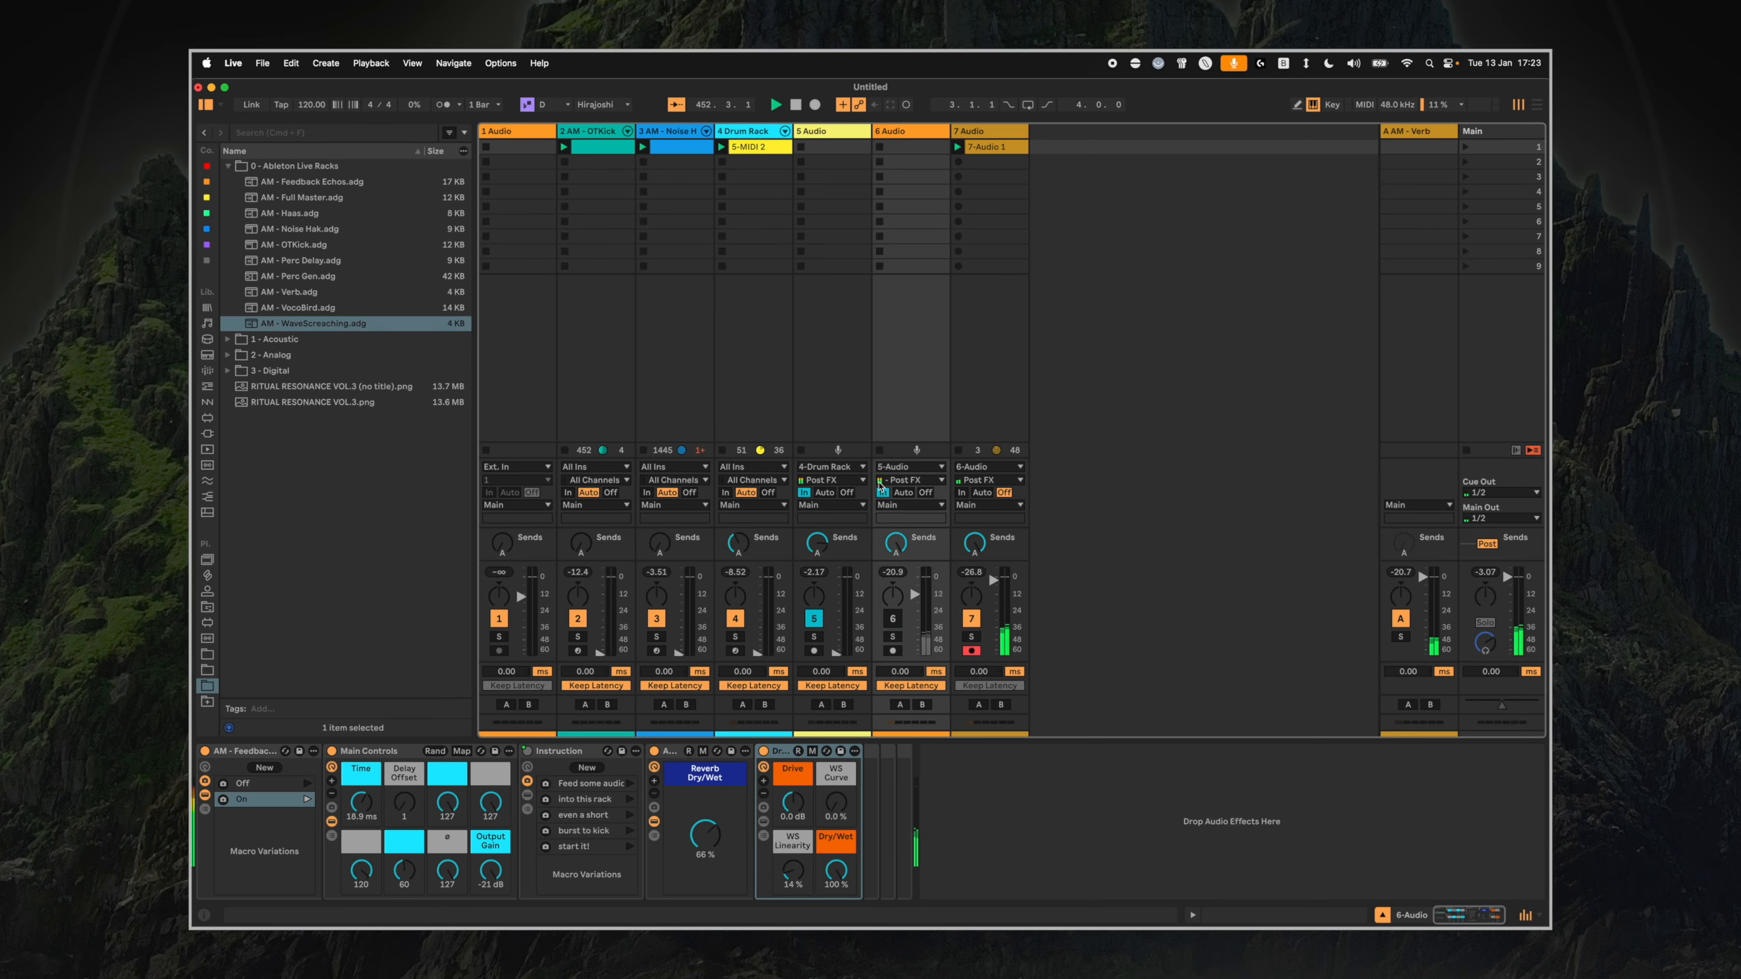
{"action": "left_click", "coordinate": [990, 401]}
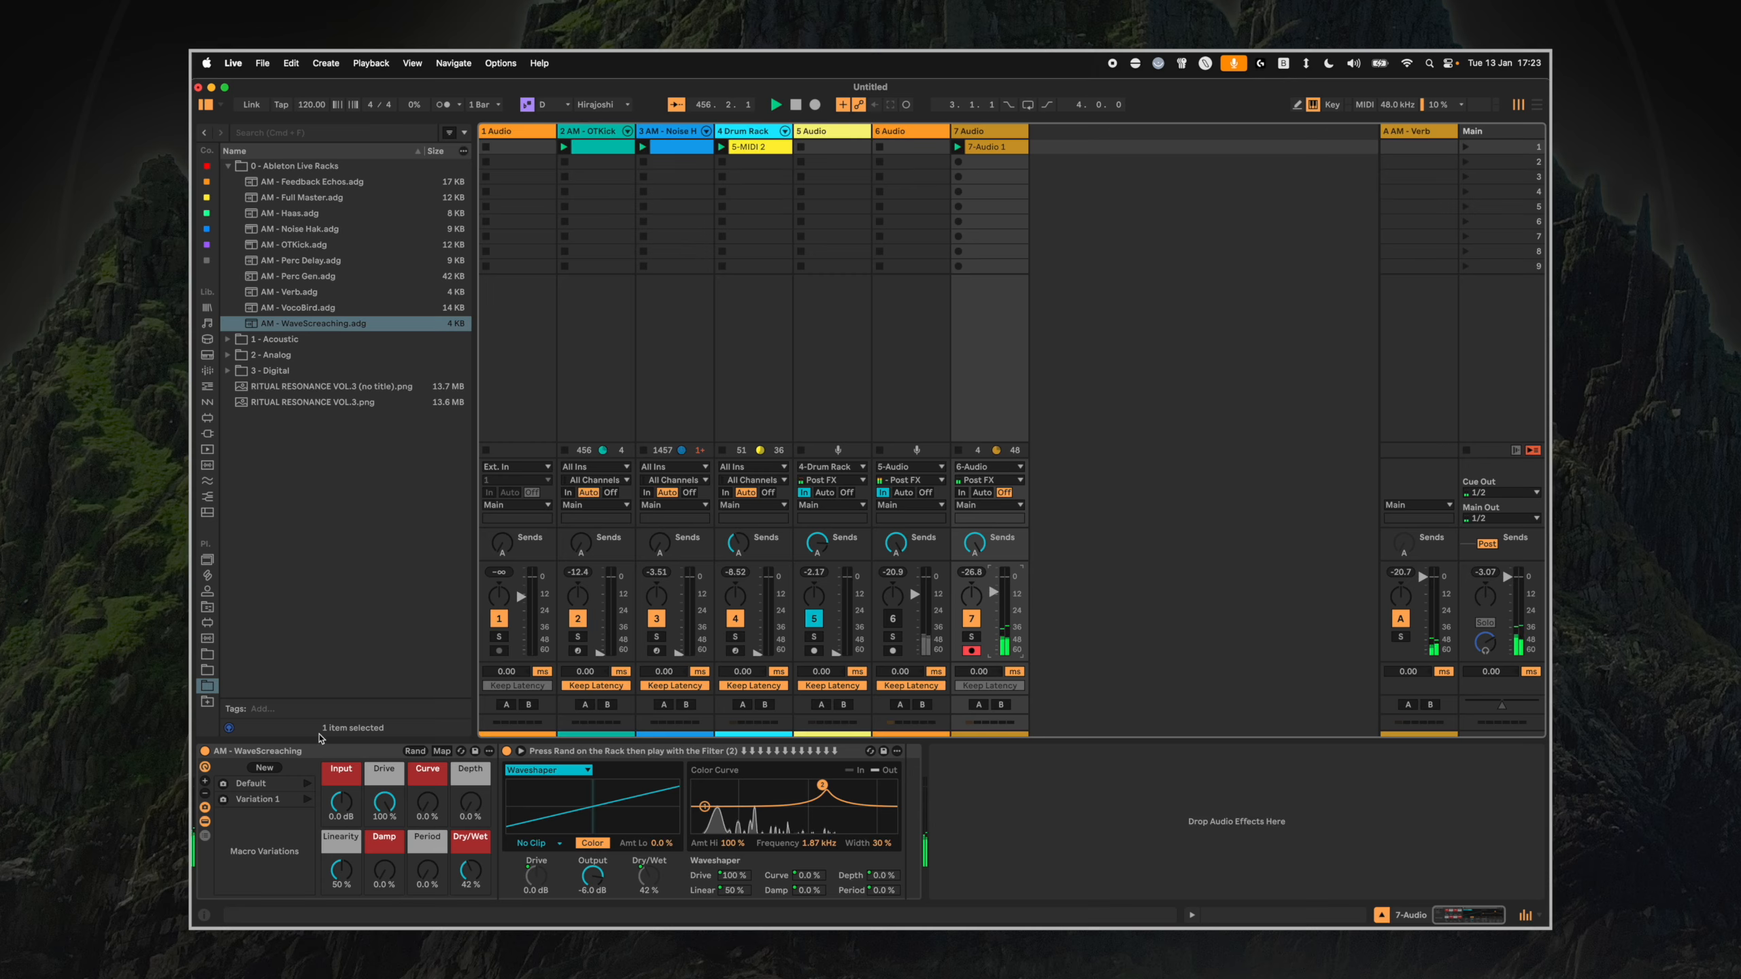
Randomize the WaveScreaching rack's macros twice, raise its Input macro to 16 dB, and rebalance 7 Audio's volume.
{"action": "left_click", "coordinate": [415, 751]}
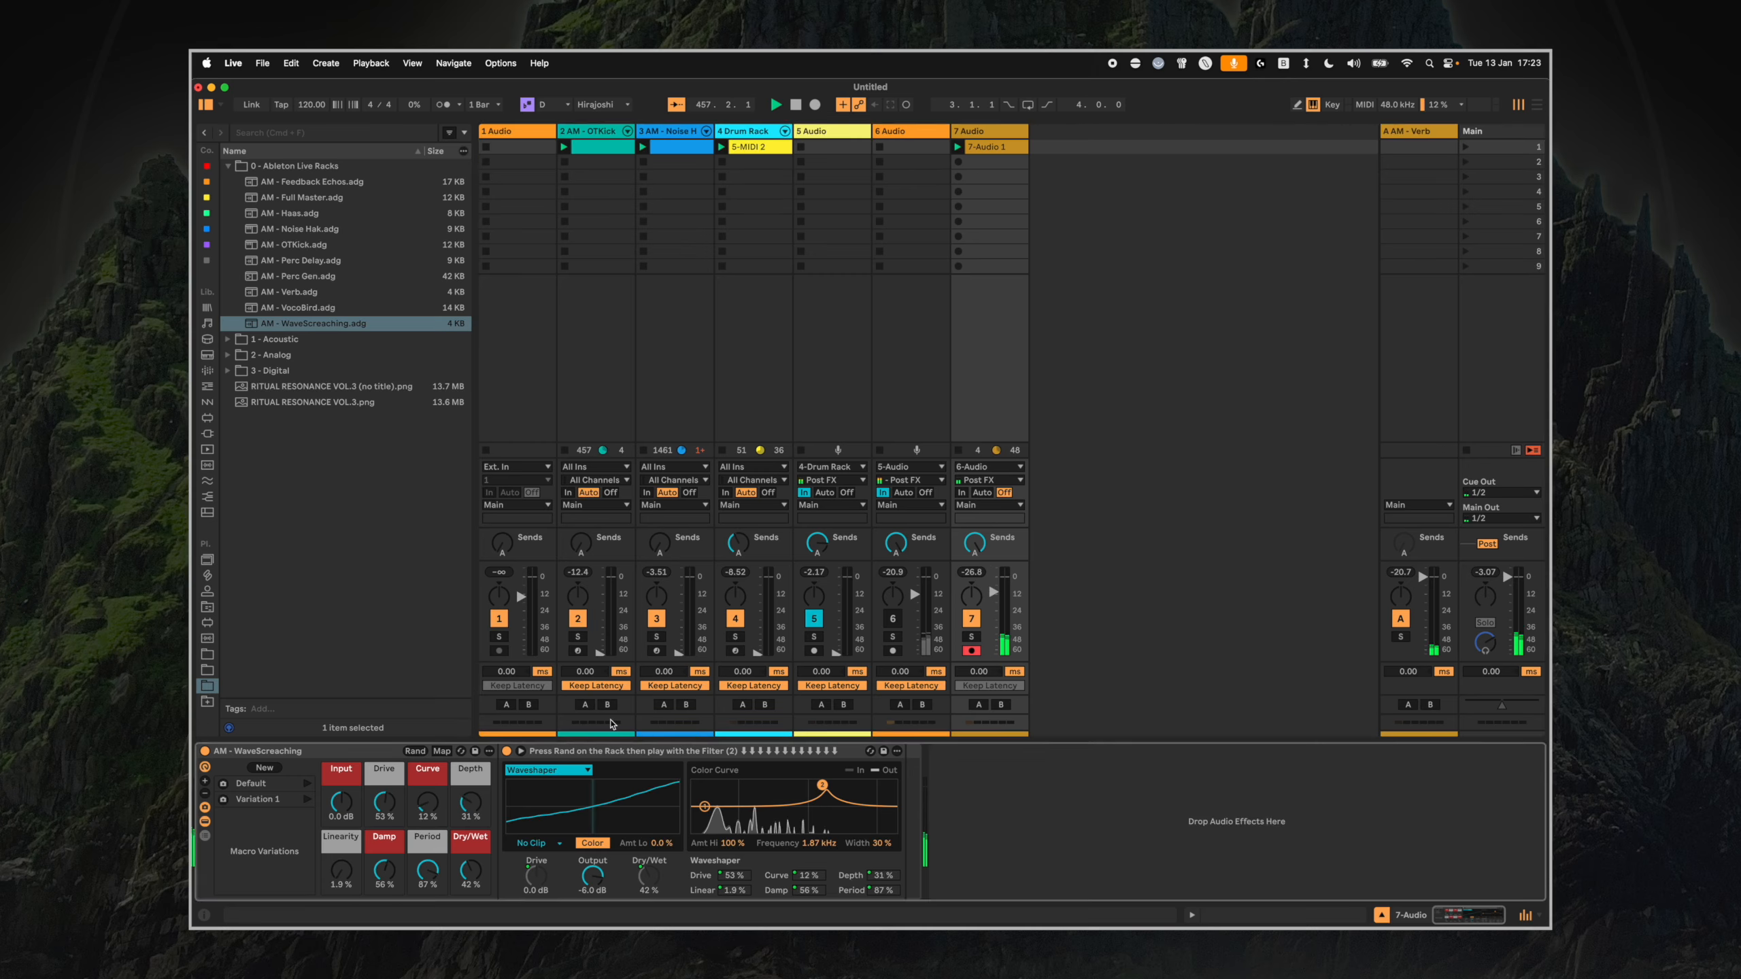
{"action": "left_click", "coordinate": [415, 755]}
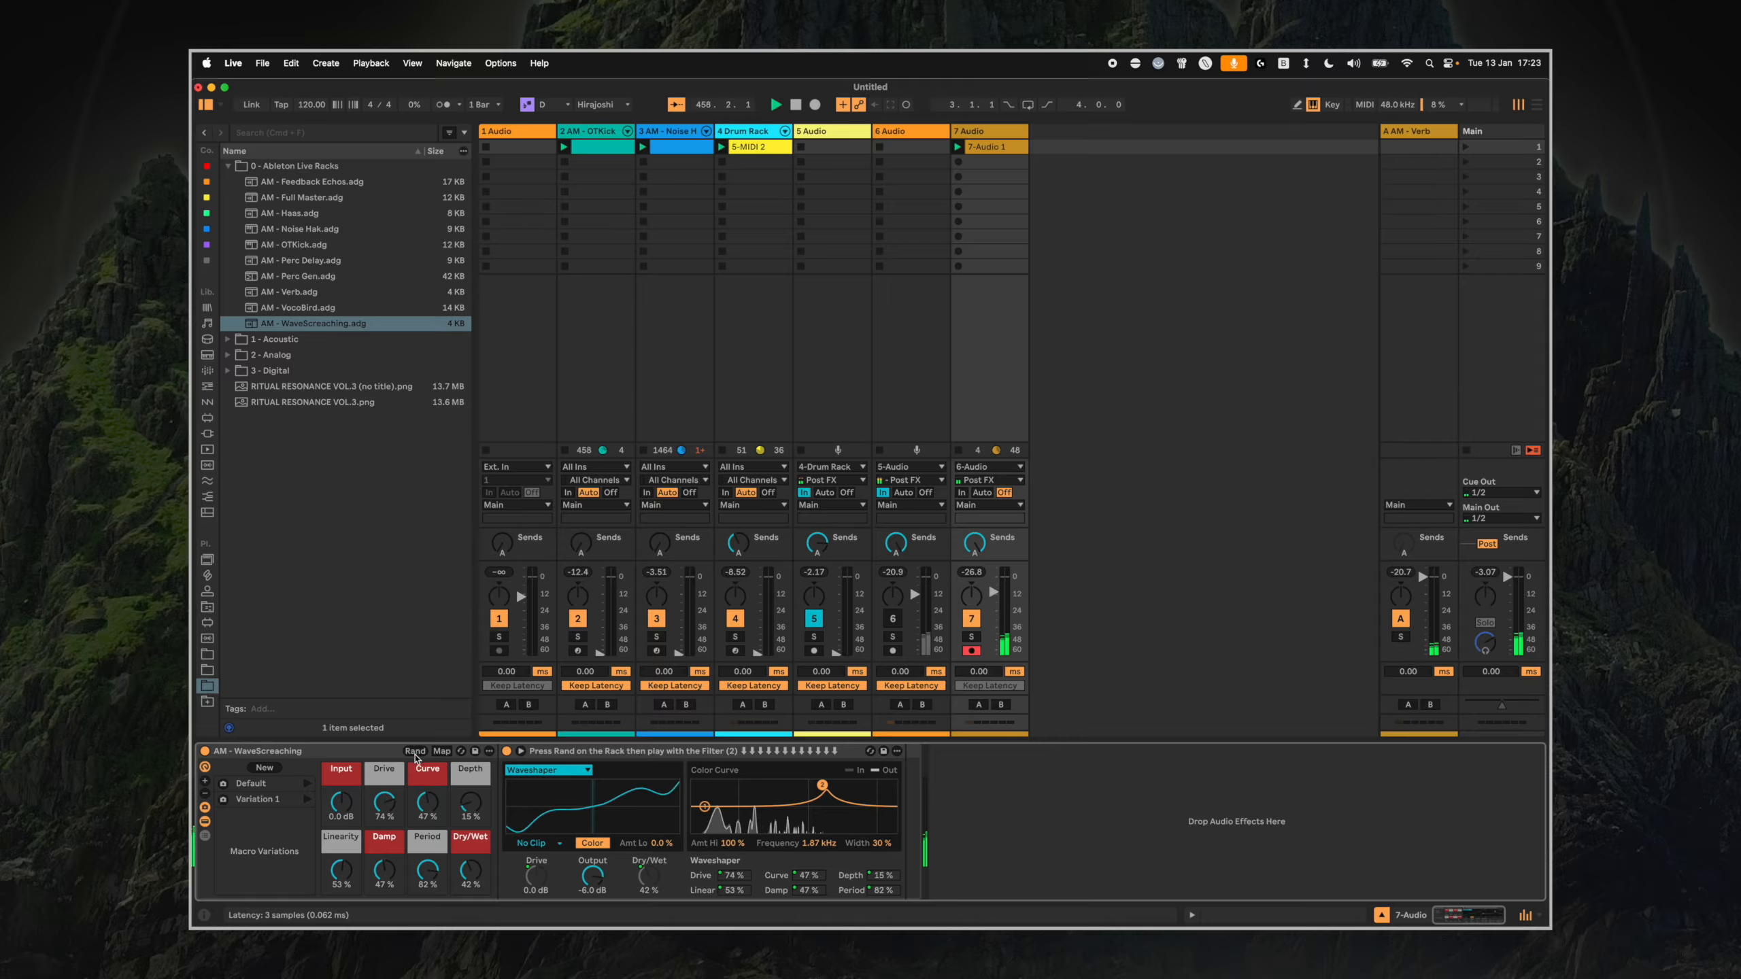
{"action": "left_click_drag", "start_coordinate": [341, 801], "coordinate": [341, 761]}
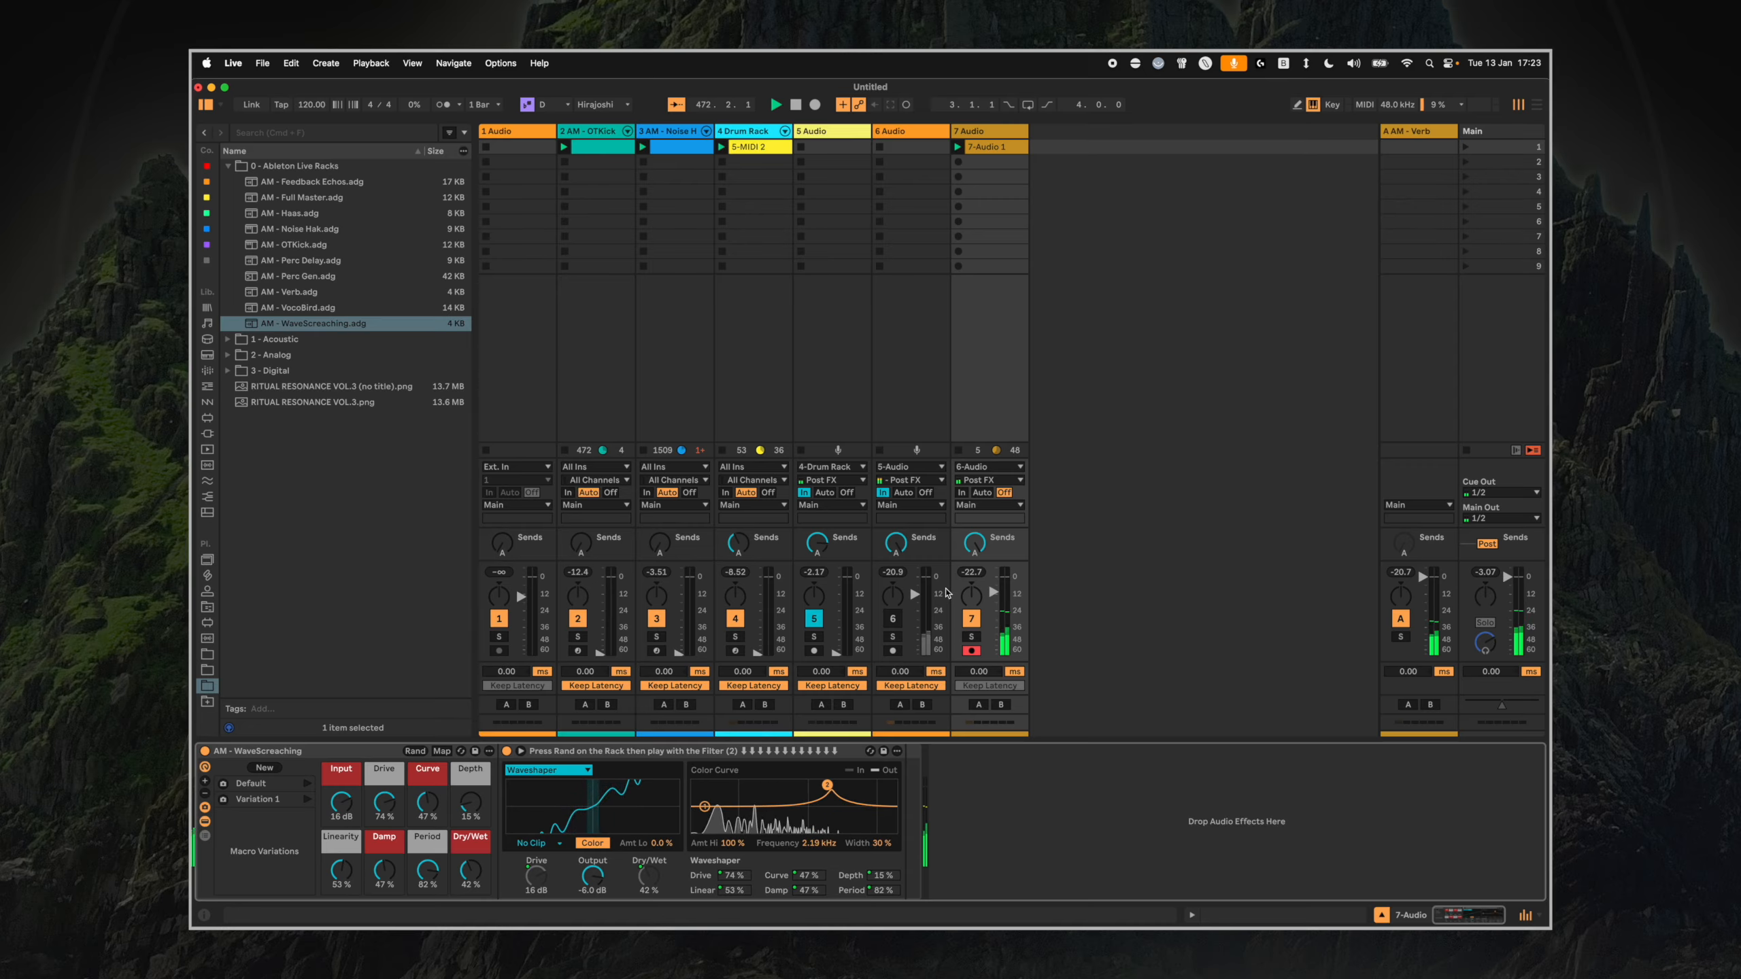
{"action": "left_click_drag", "start_coordinate": [994, 597], "coordinate": [989, 604]}
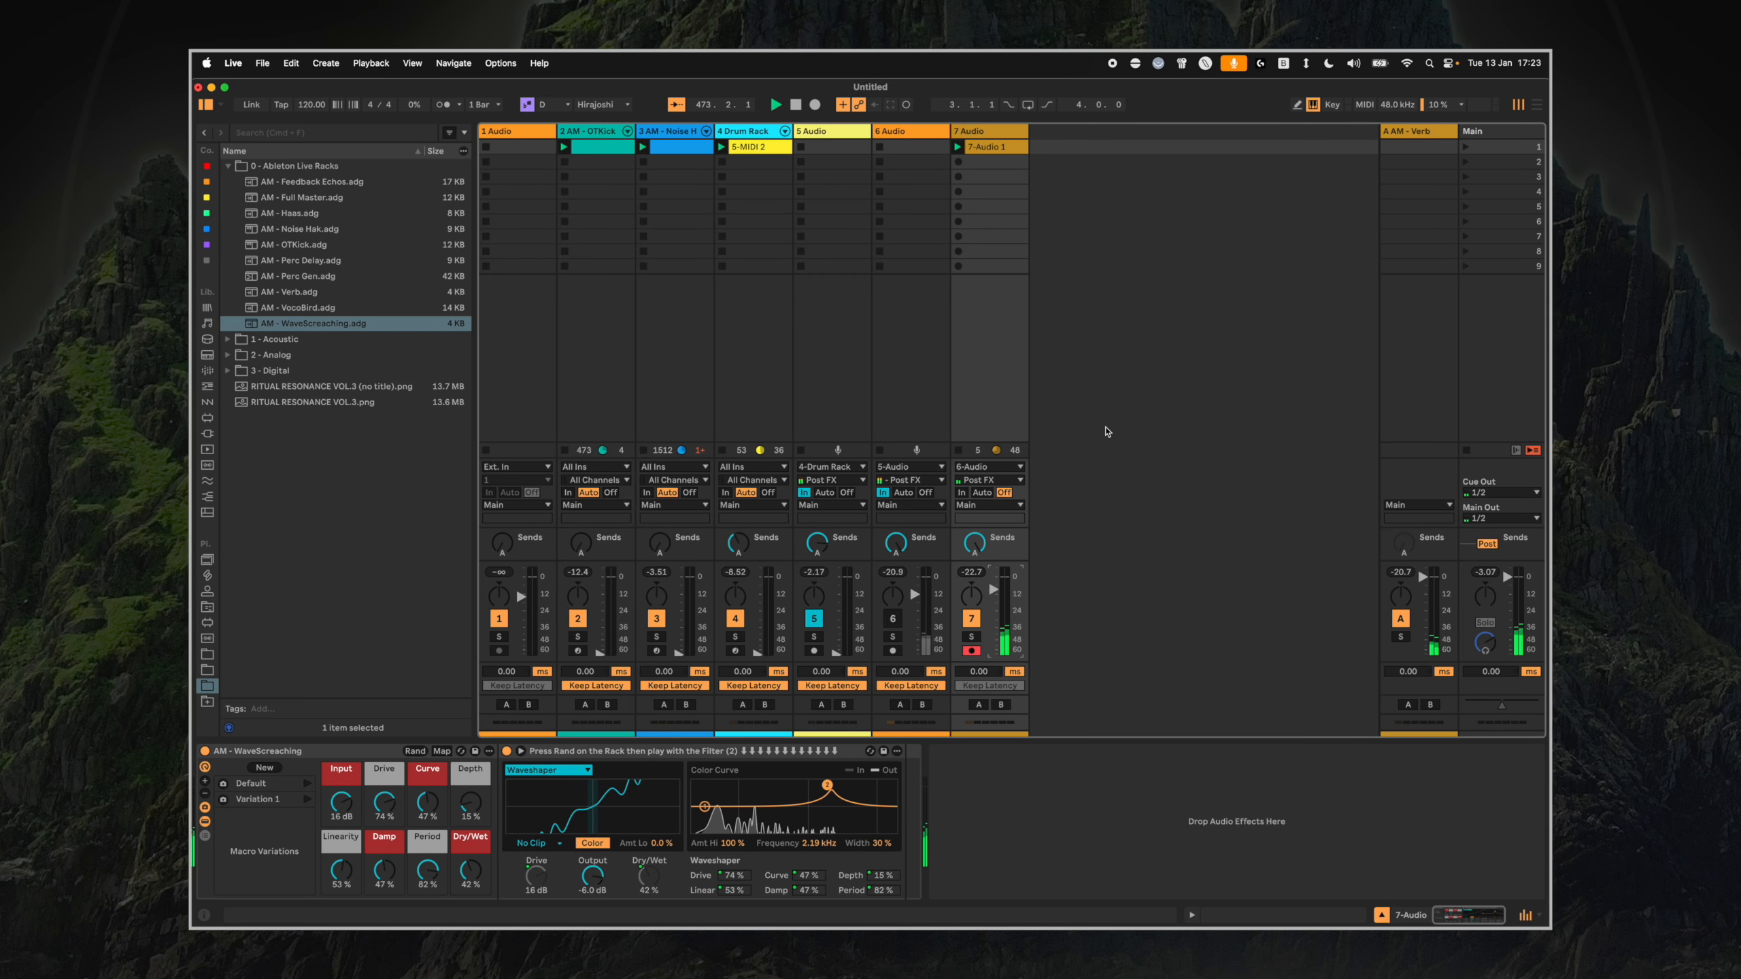
Insert a new audio track and, in the arrangement, take its input from 7-Audio at the Post FX tap point.
{"action": "right_click", "coordinate": [1081, 236]}
{"action": "left_click", "coordinate": [1101, 248]}
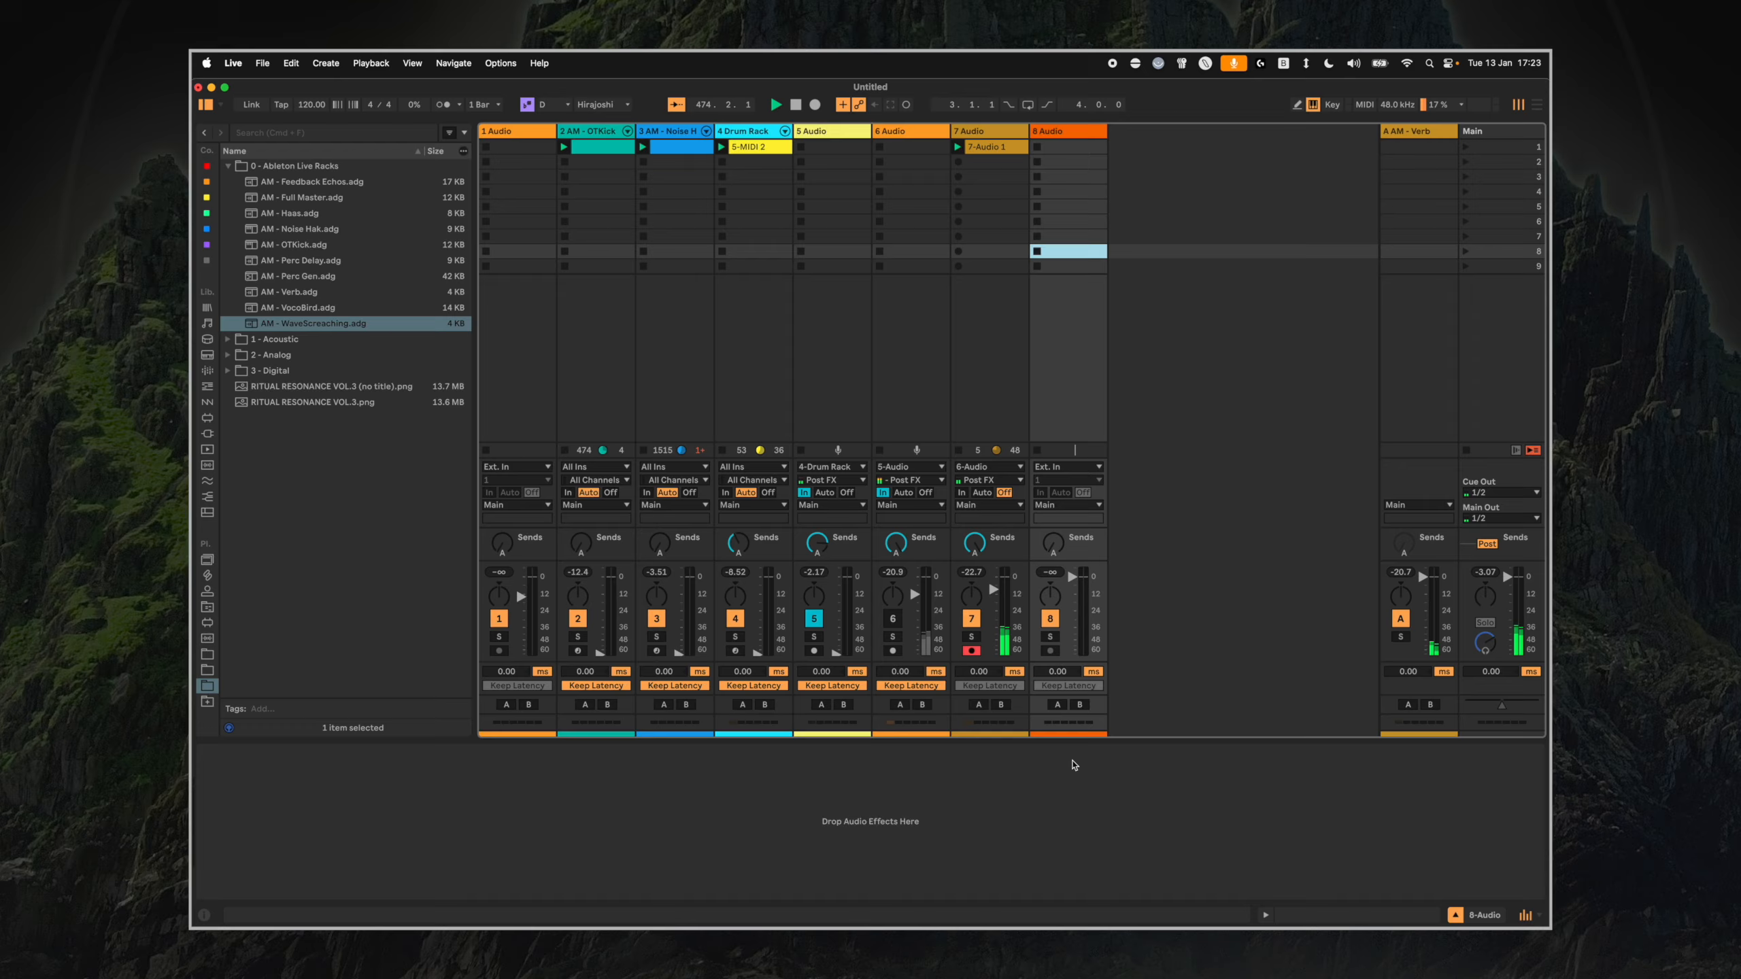
{"action": "key", "text": "Tab"}
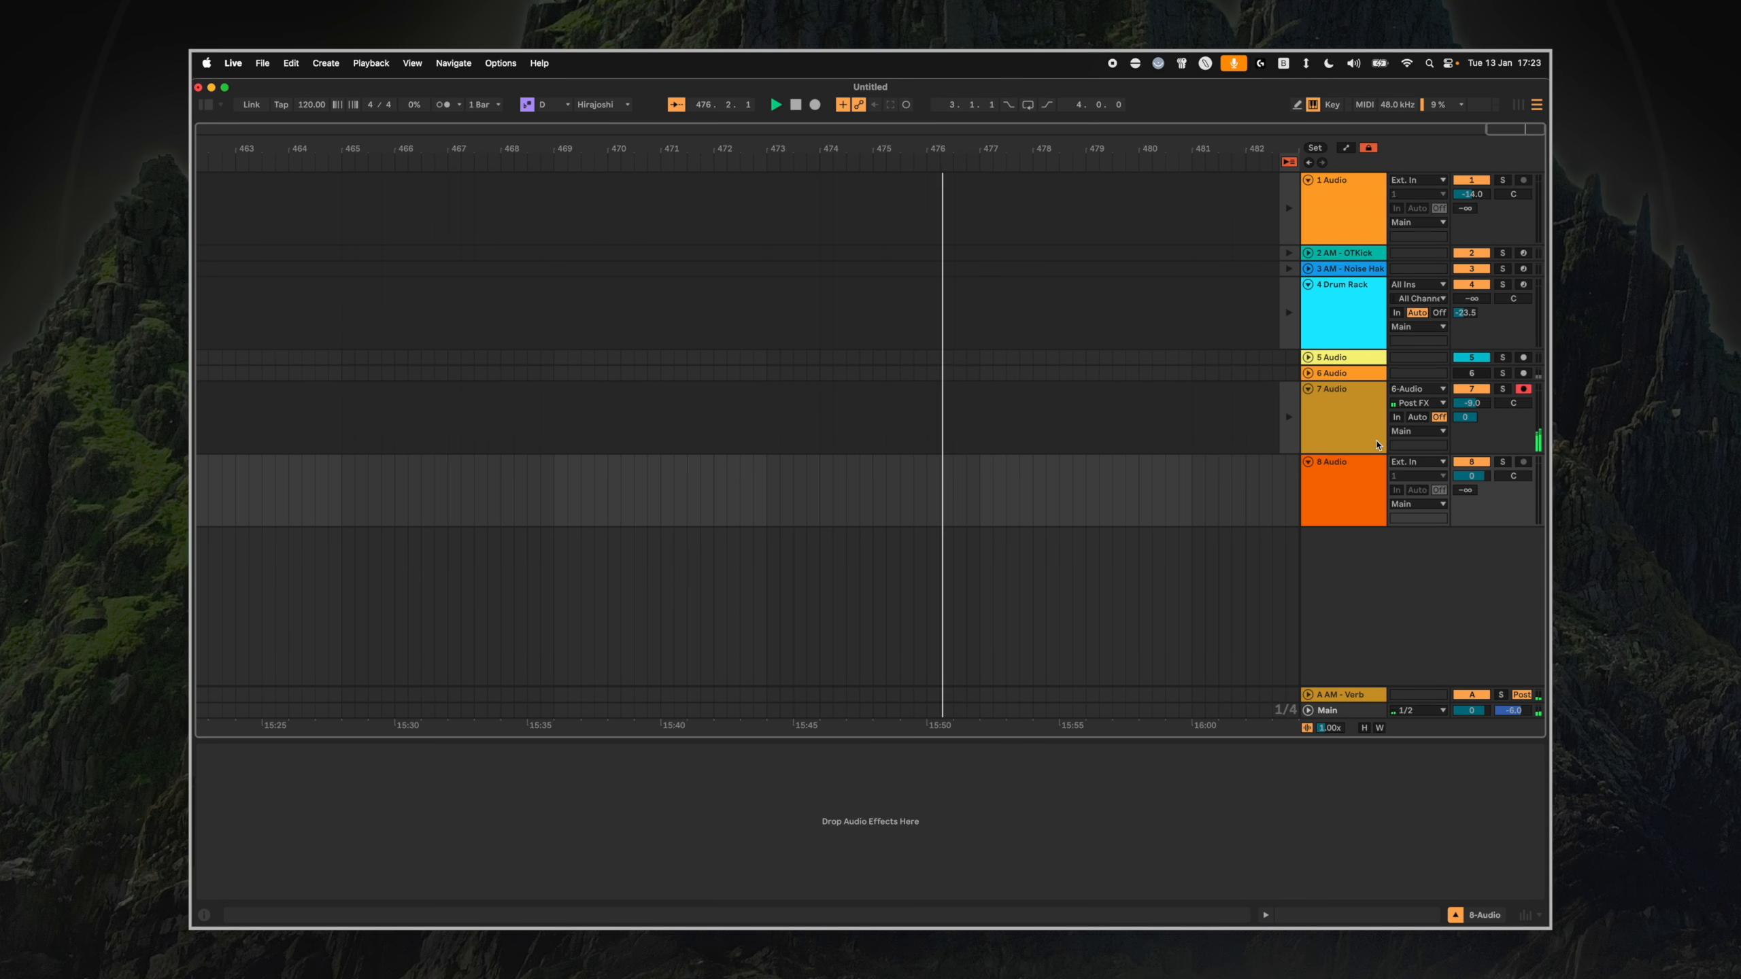
{"action": "double_click", "coordinate": [1345, 423]}
{"action": "left_click", "coordinate": [1412, 462]}
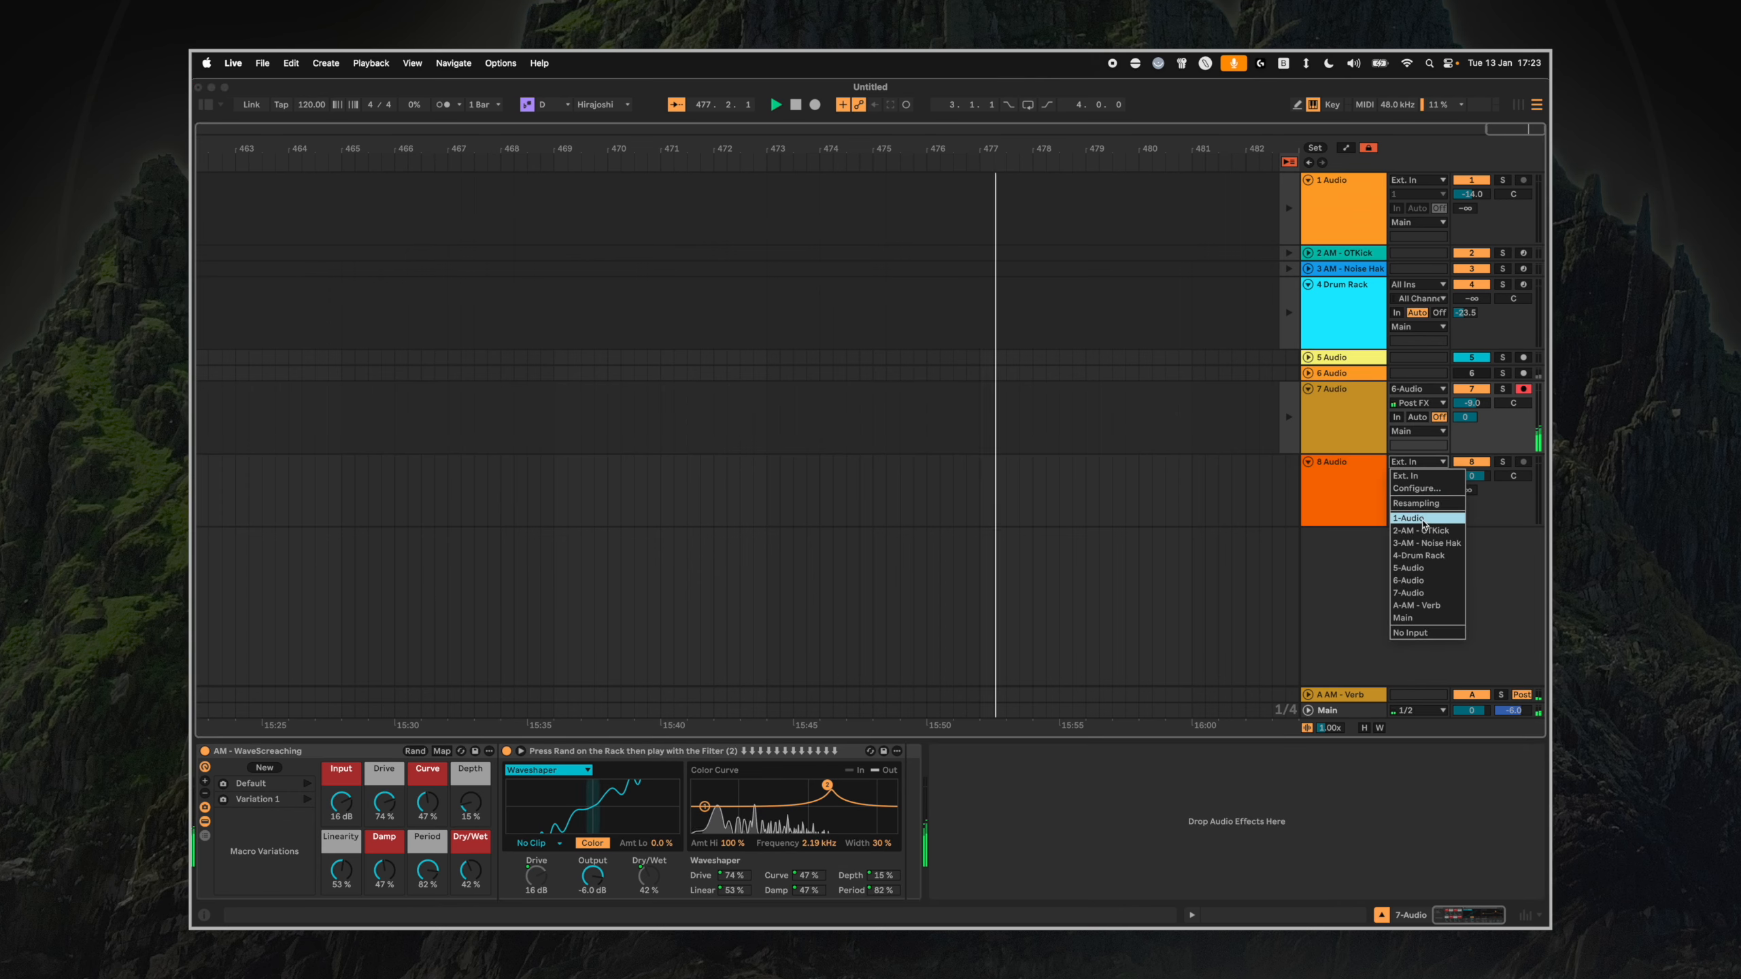
{"action": "left_click", "coordinate": [1419, 598]}
{"action": "left_click", "coordinate": [1364, 493]}
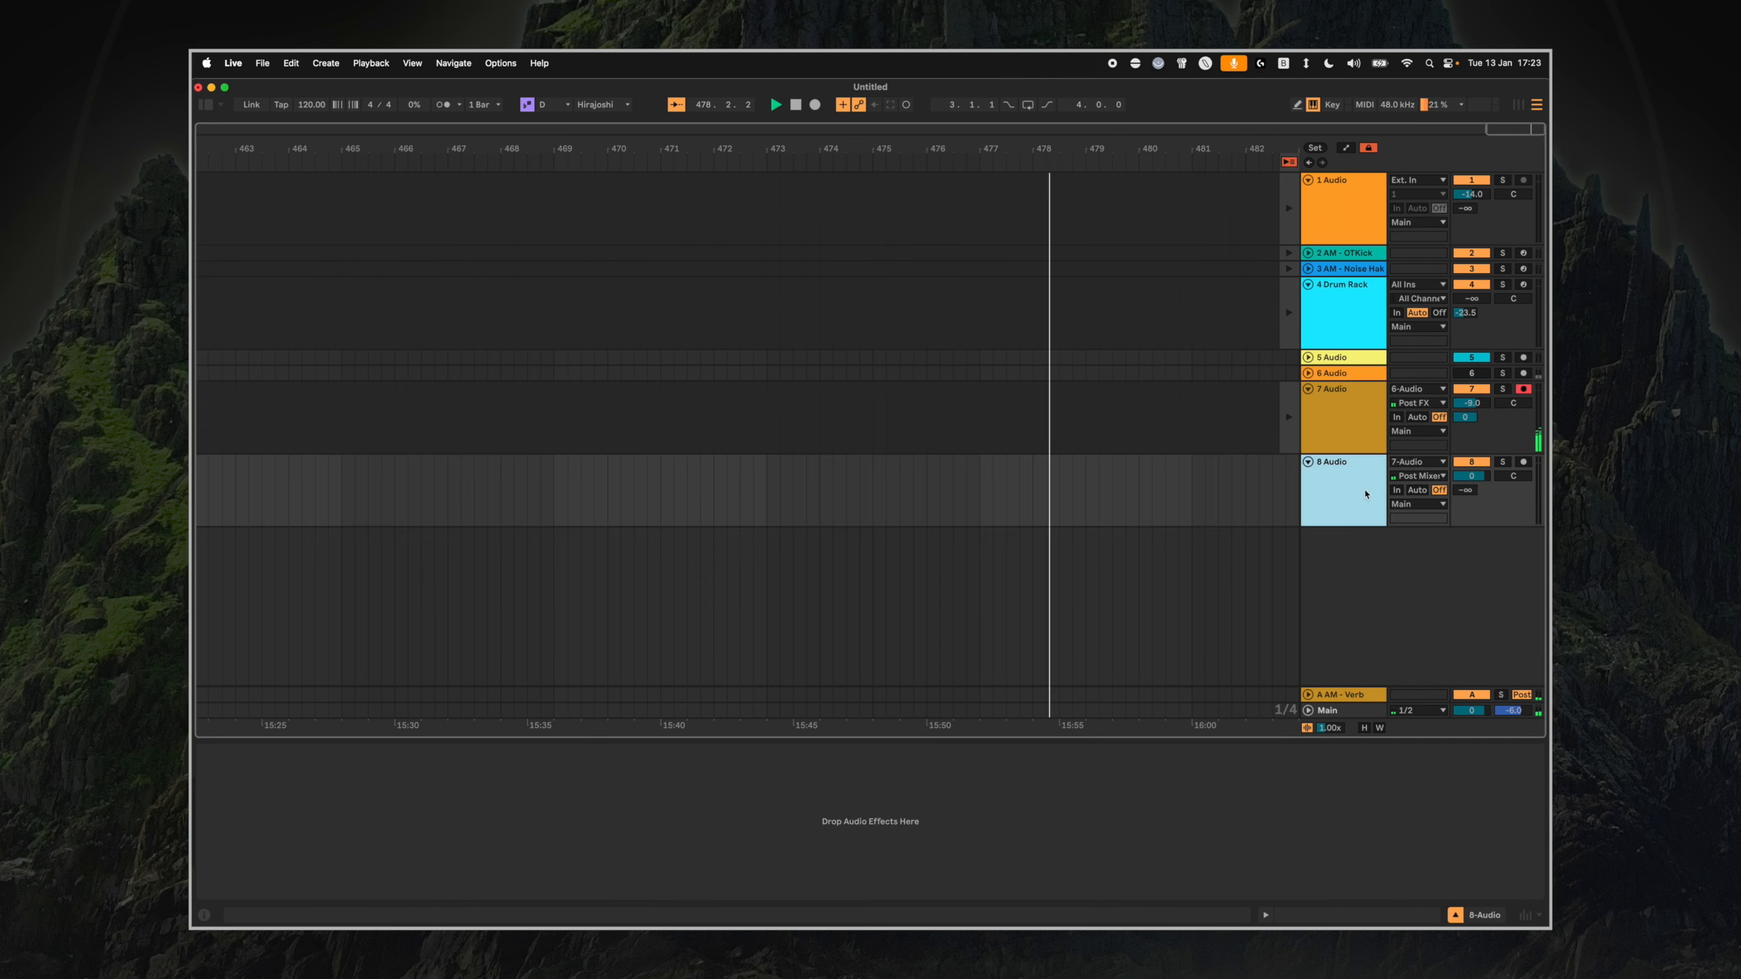
{"action": "left_click", "coordinate": [1413, 476]}
{"action": "left_click", "coordinate": [1373, 501]}
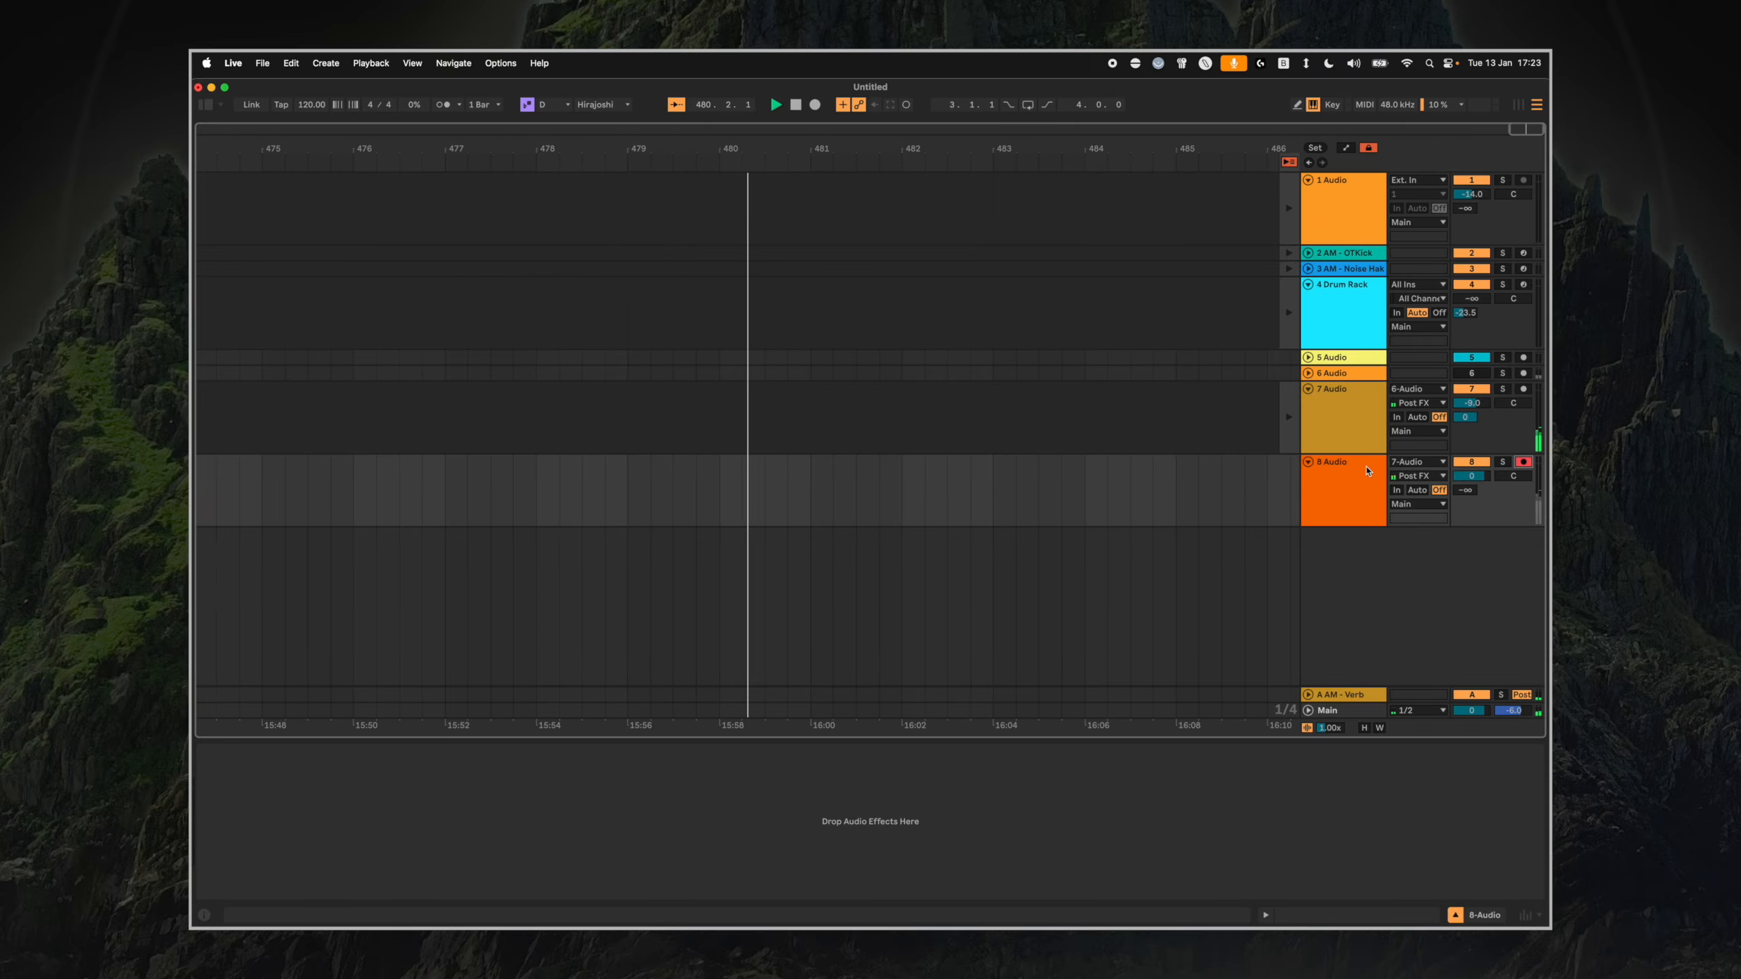
Record 7 Audio's output onto 8 Audio in the arrangement while sweeping the WaveScreaching filter frequency to 3.76 kHz.
{"action": "left_click", "coordinate": [1363, 433]}
{"action": "left_click", "coordinate": [812, 106]}
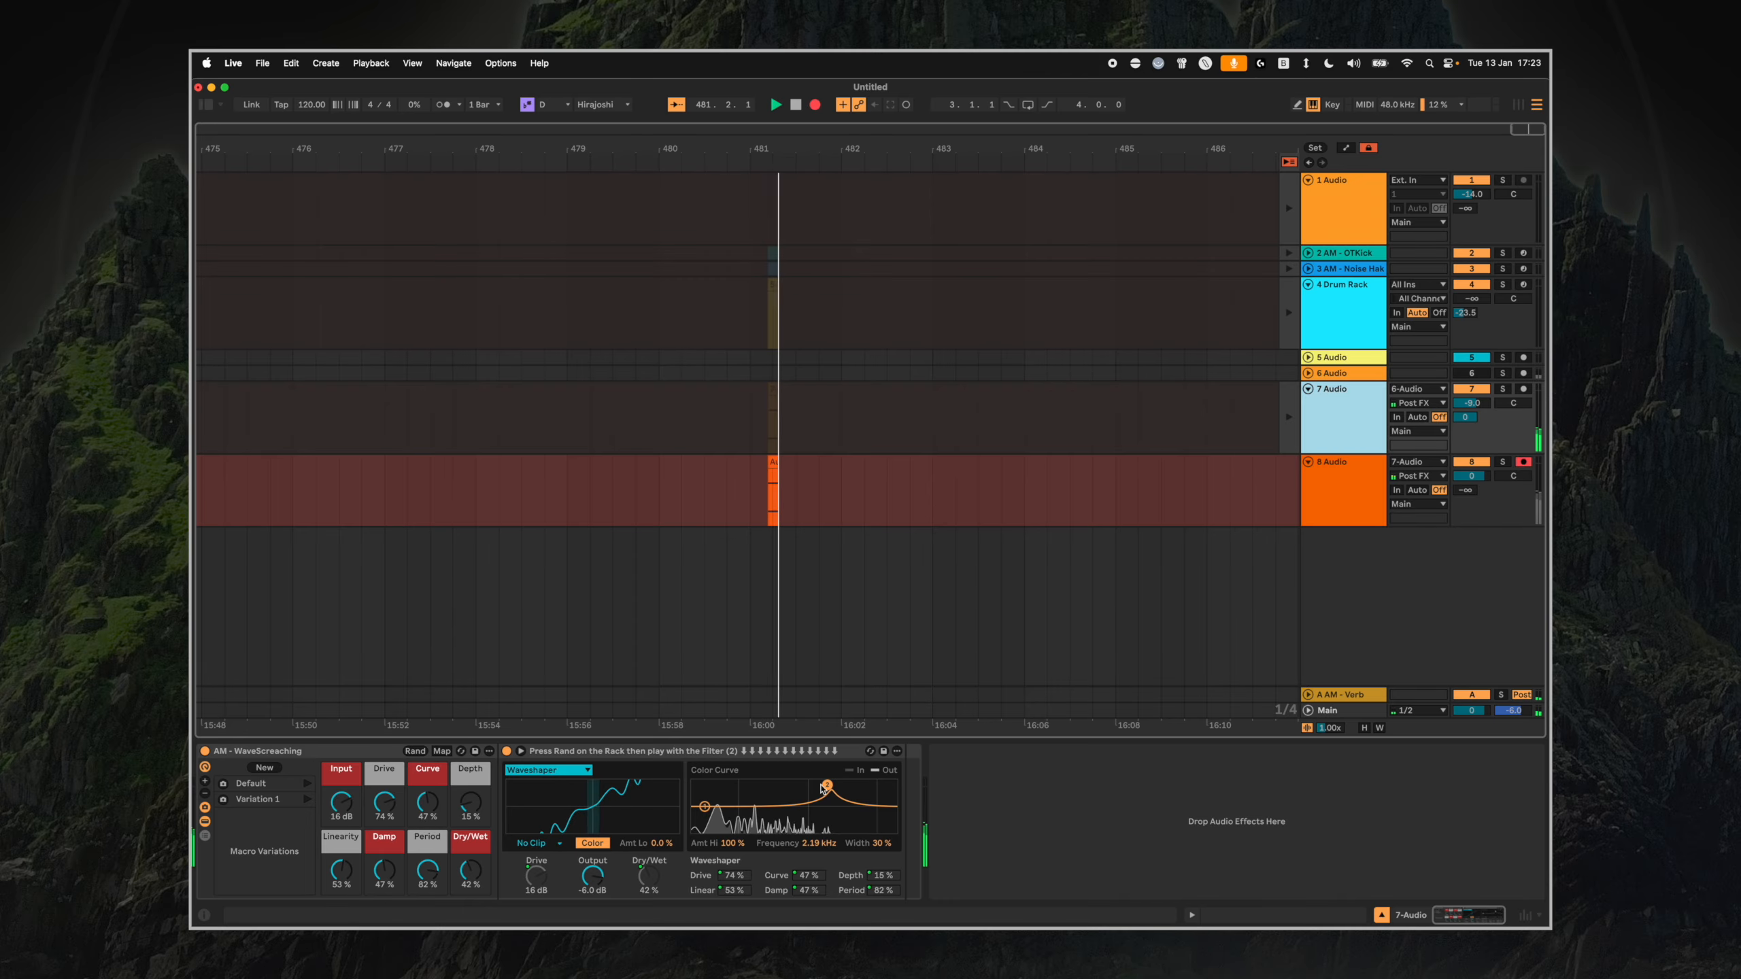
{"action": "left_click_drag", "start_coordinate": [785, 785], "coordinate": [842, 785]}
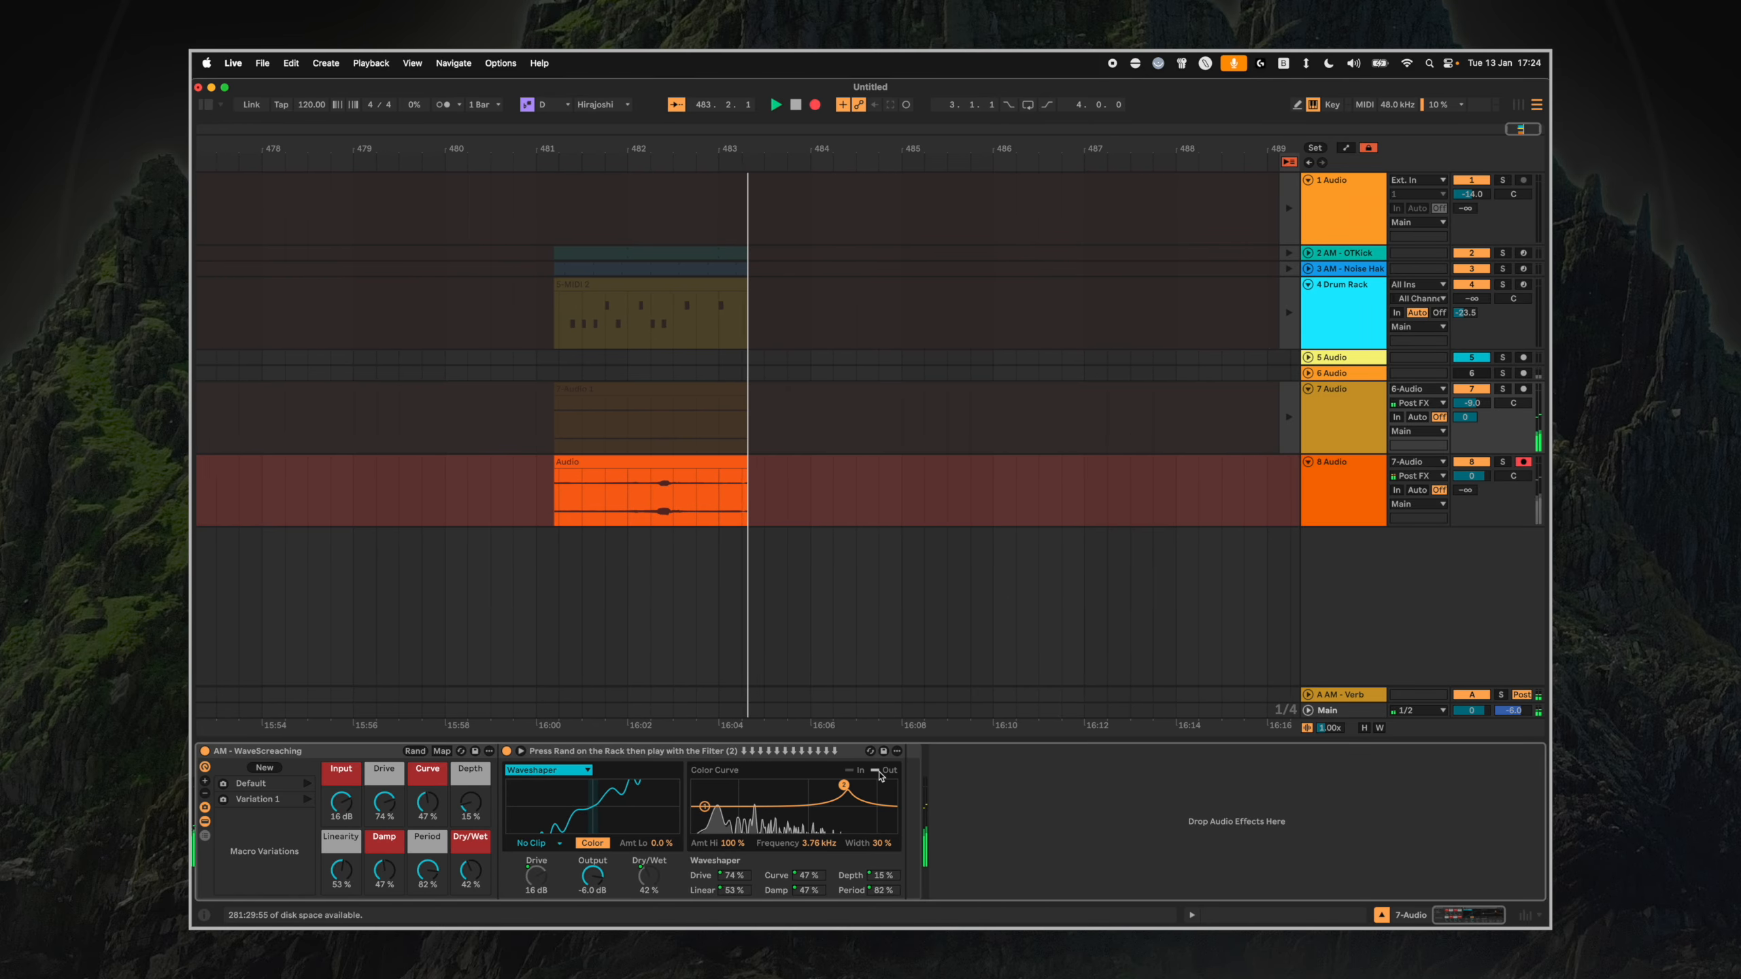
{"action": "key", "text": "space"}
Enlarge the 8 Audio track's height in the arrangement and solo the track.
{"action": "left_click", "coordinate": [1363, 518]}
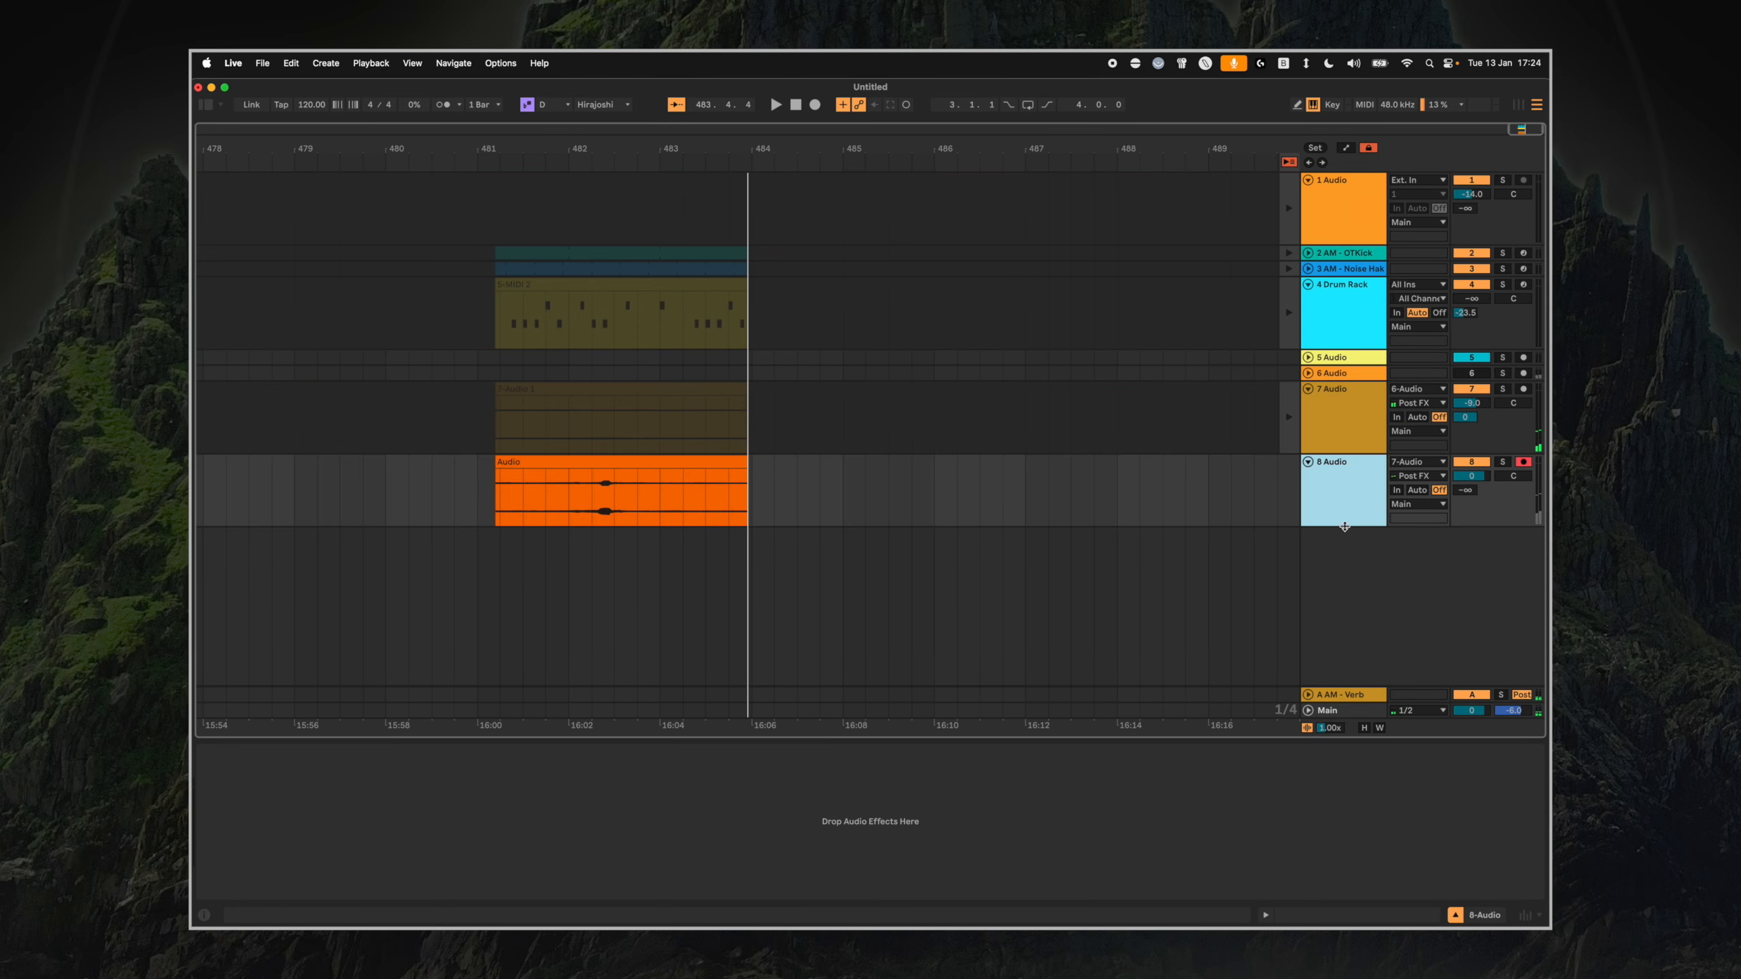
{"action": "left_click_drag", "start_coordinate": [1343, 526], "coordinate": [1343, 624]}
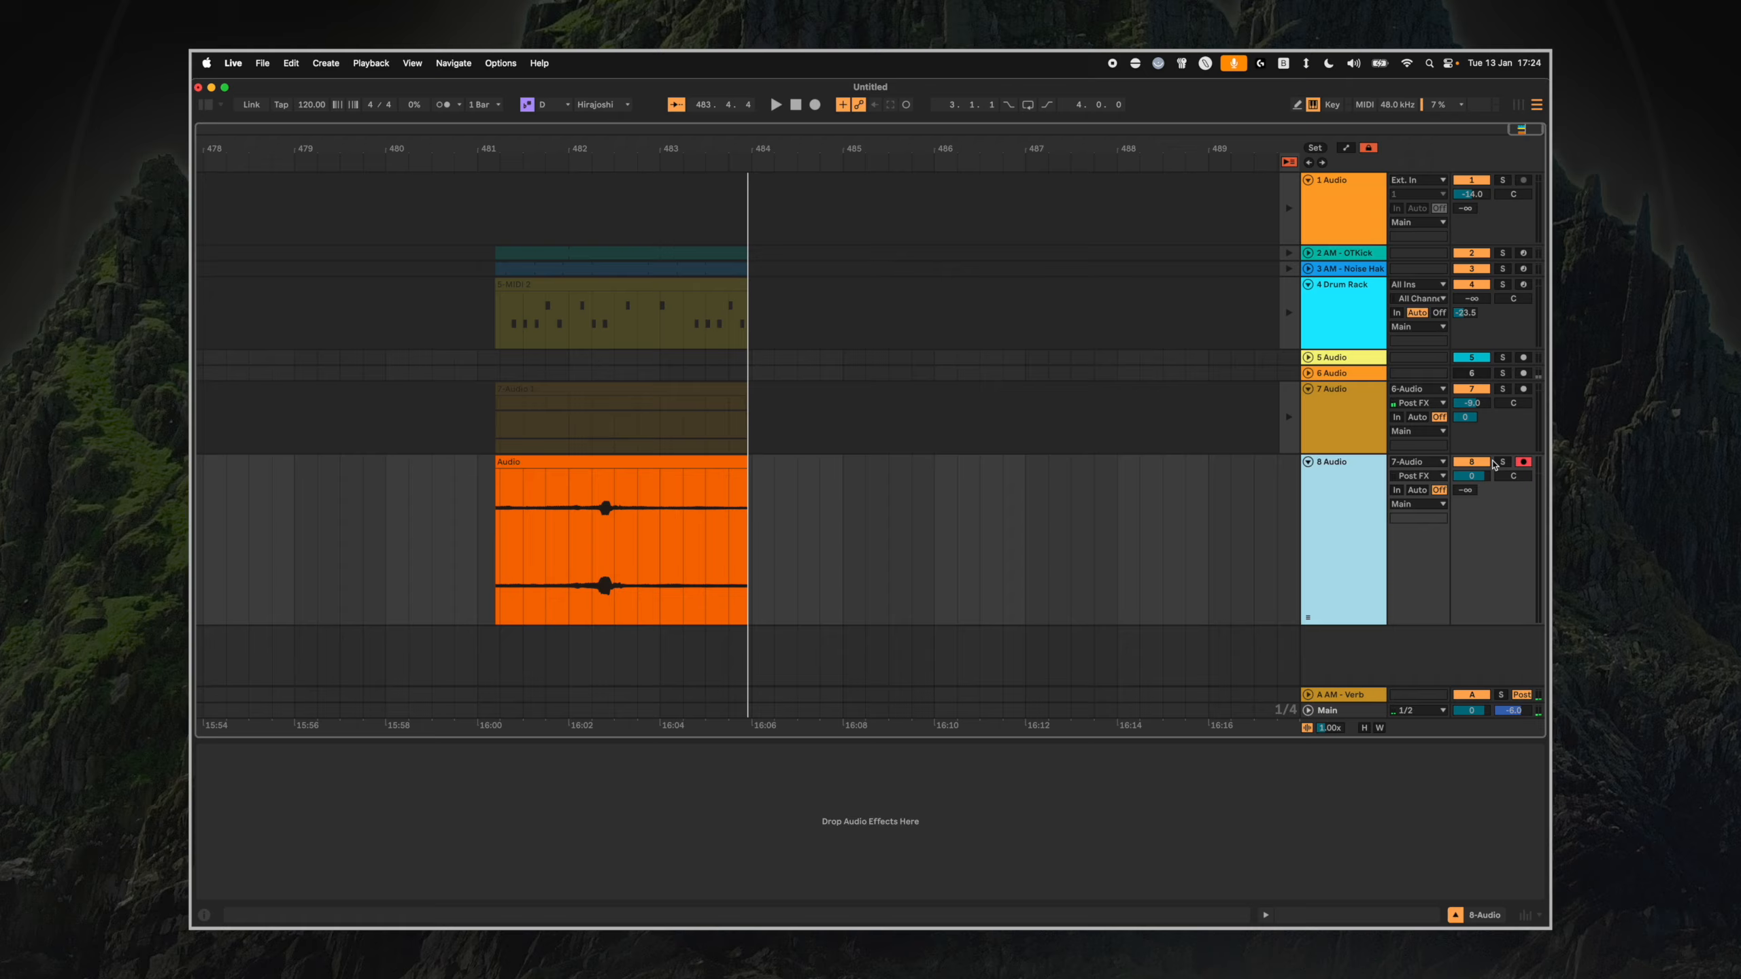
{"action": "left_click", "coordinate": [1501, 461]}
Trim the 8 Audio recording down to the loud burst by deleting the audio before and after it, and audition it.
{"action": "left_click", "coordinate": [614, 499]}
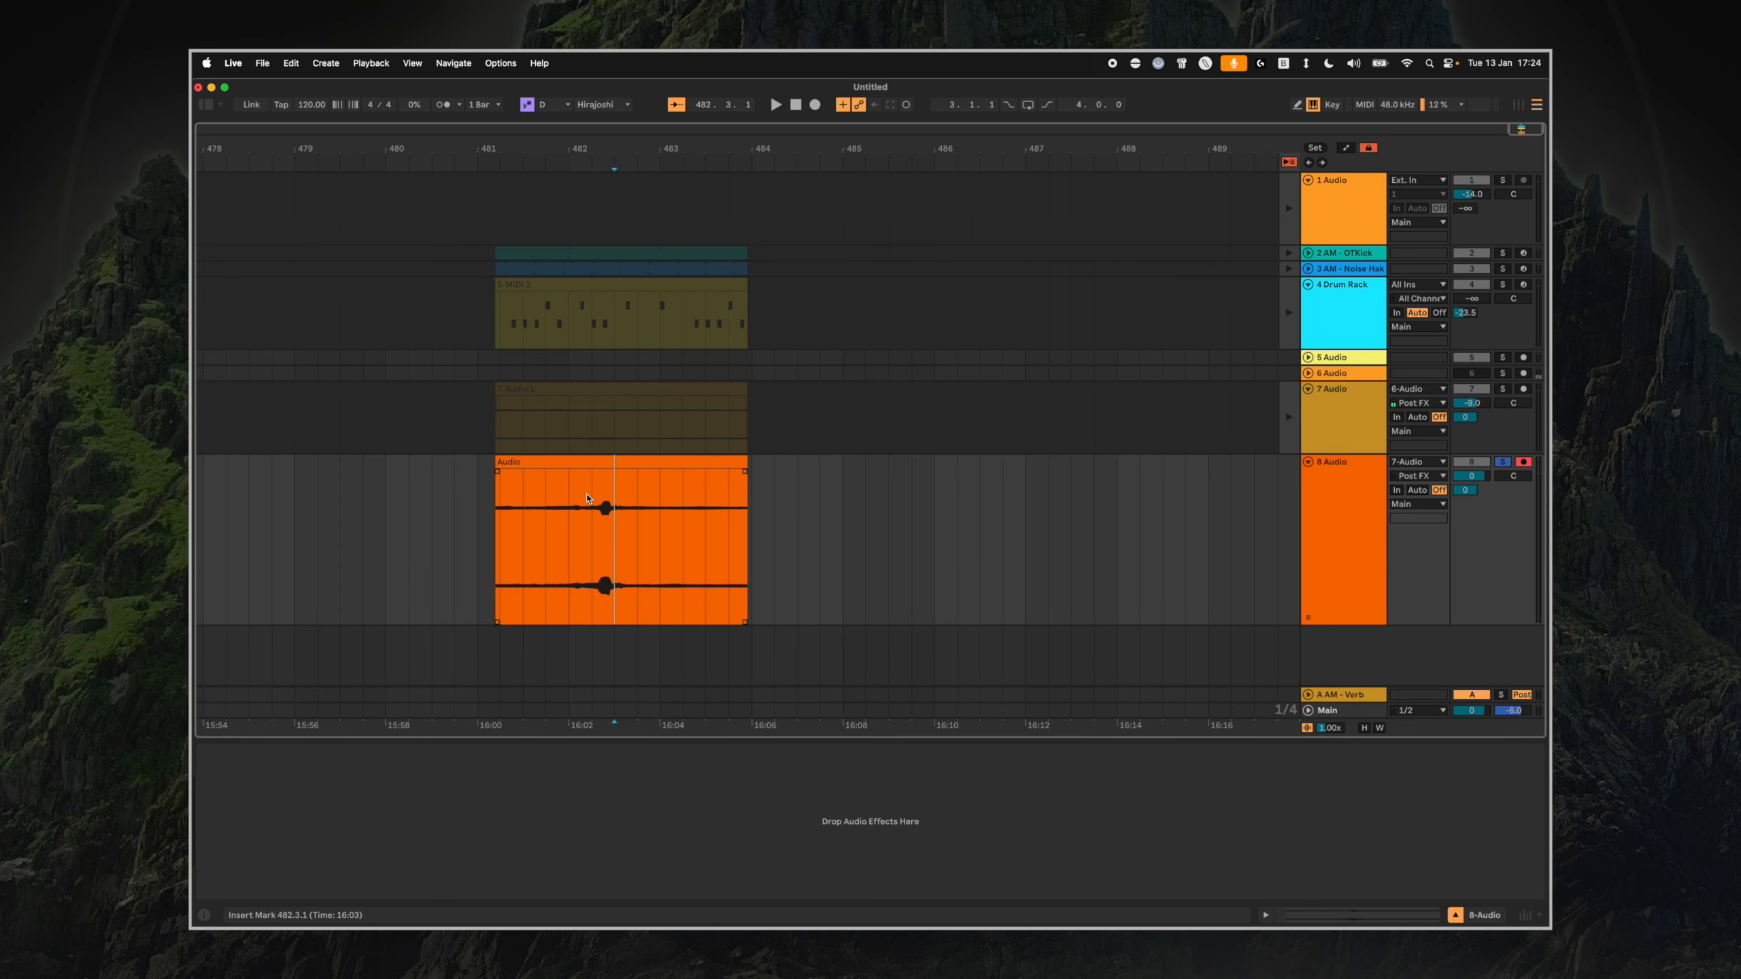
{"action": "scroll", "coordinate": [587, 498], "scroll_direction": "up", "scroll_amount": 5}
{"action": "left_click_drag", "start_coordinate": [609, 511], "coordinate": [222, 508]}
{"action": "key", "text": "Delete"}
{"action": "left_click_drag", "start_coordinate": [695, 514], "coordinate": [1251, 514]}
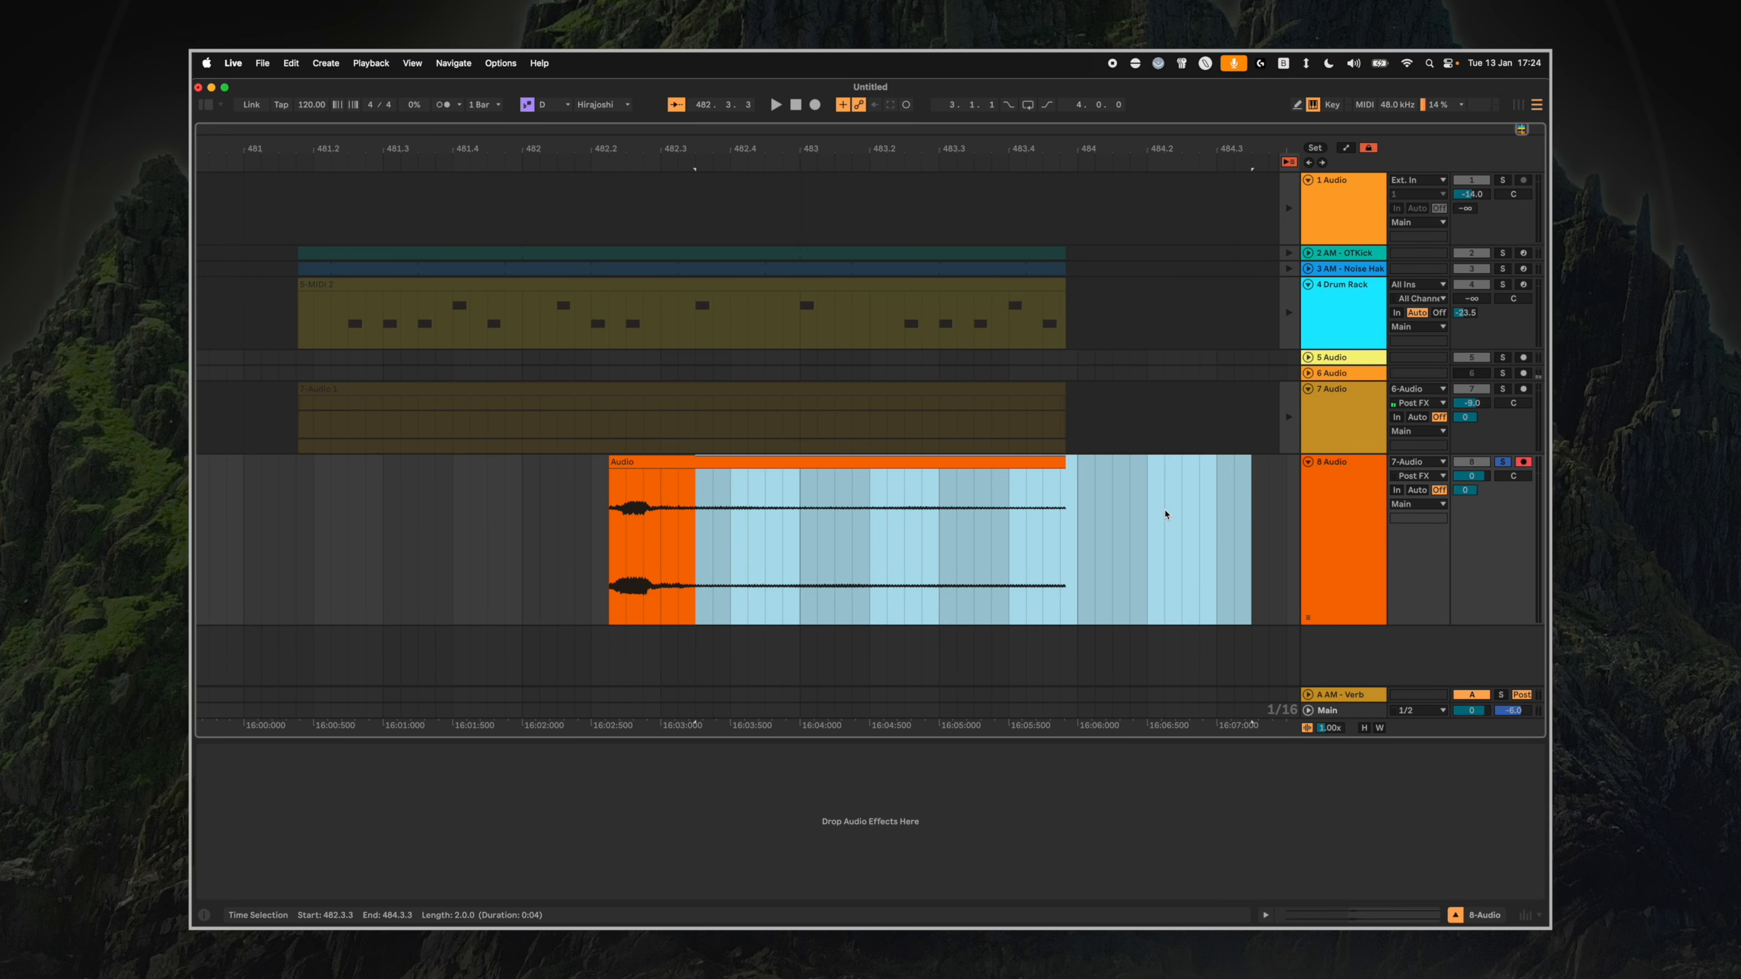
{"action": "key", "text": "Delete"}
{"action": "scroll", "coordinate": [609, 471], "scroll_direction": "up", "scroll_amount": 5}
{"action": "left_click", "coordinate": [637, 464]}
{"action": "key", "text": "space"}
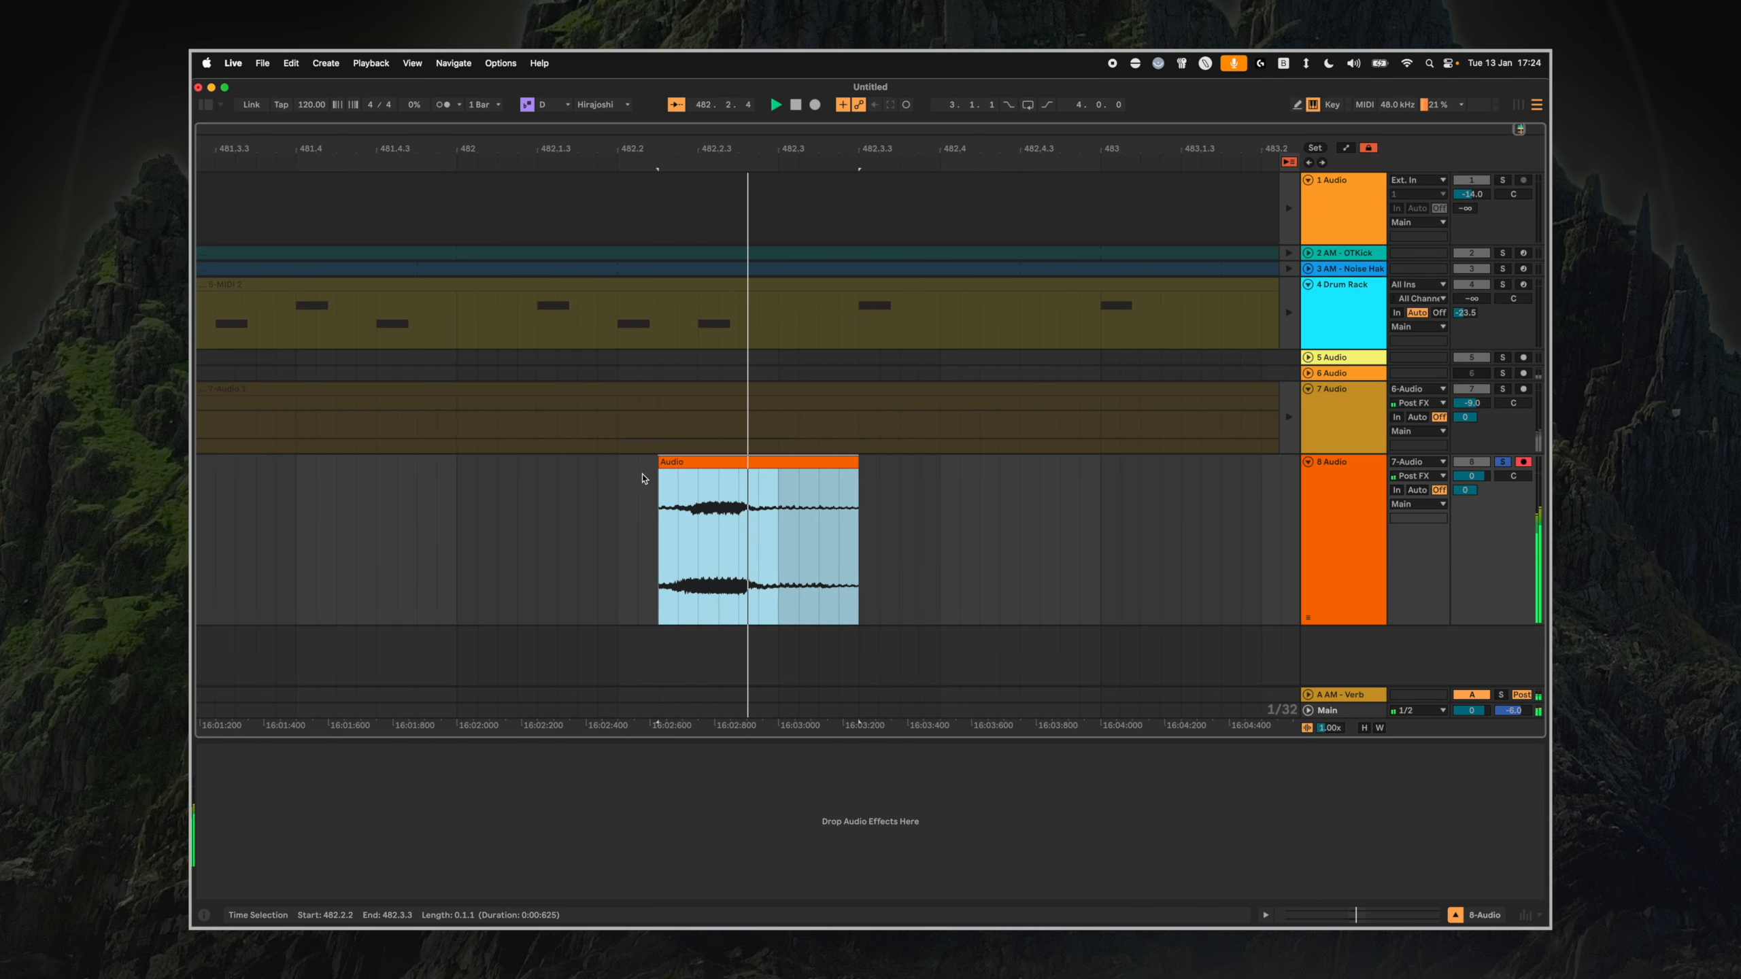
Add a long fade-out to the trimmed clip, set 8 Audio's volume to -10 dB, and audition the result.
{"action": "left_click_drag", "start_coordinate": [1471, 476], "coordinate": [1472, 477]}
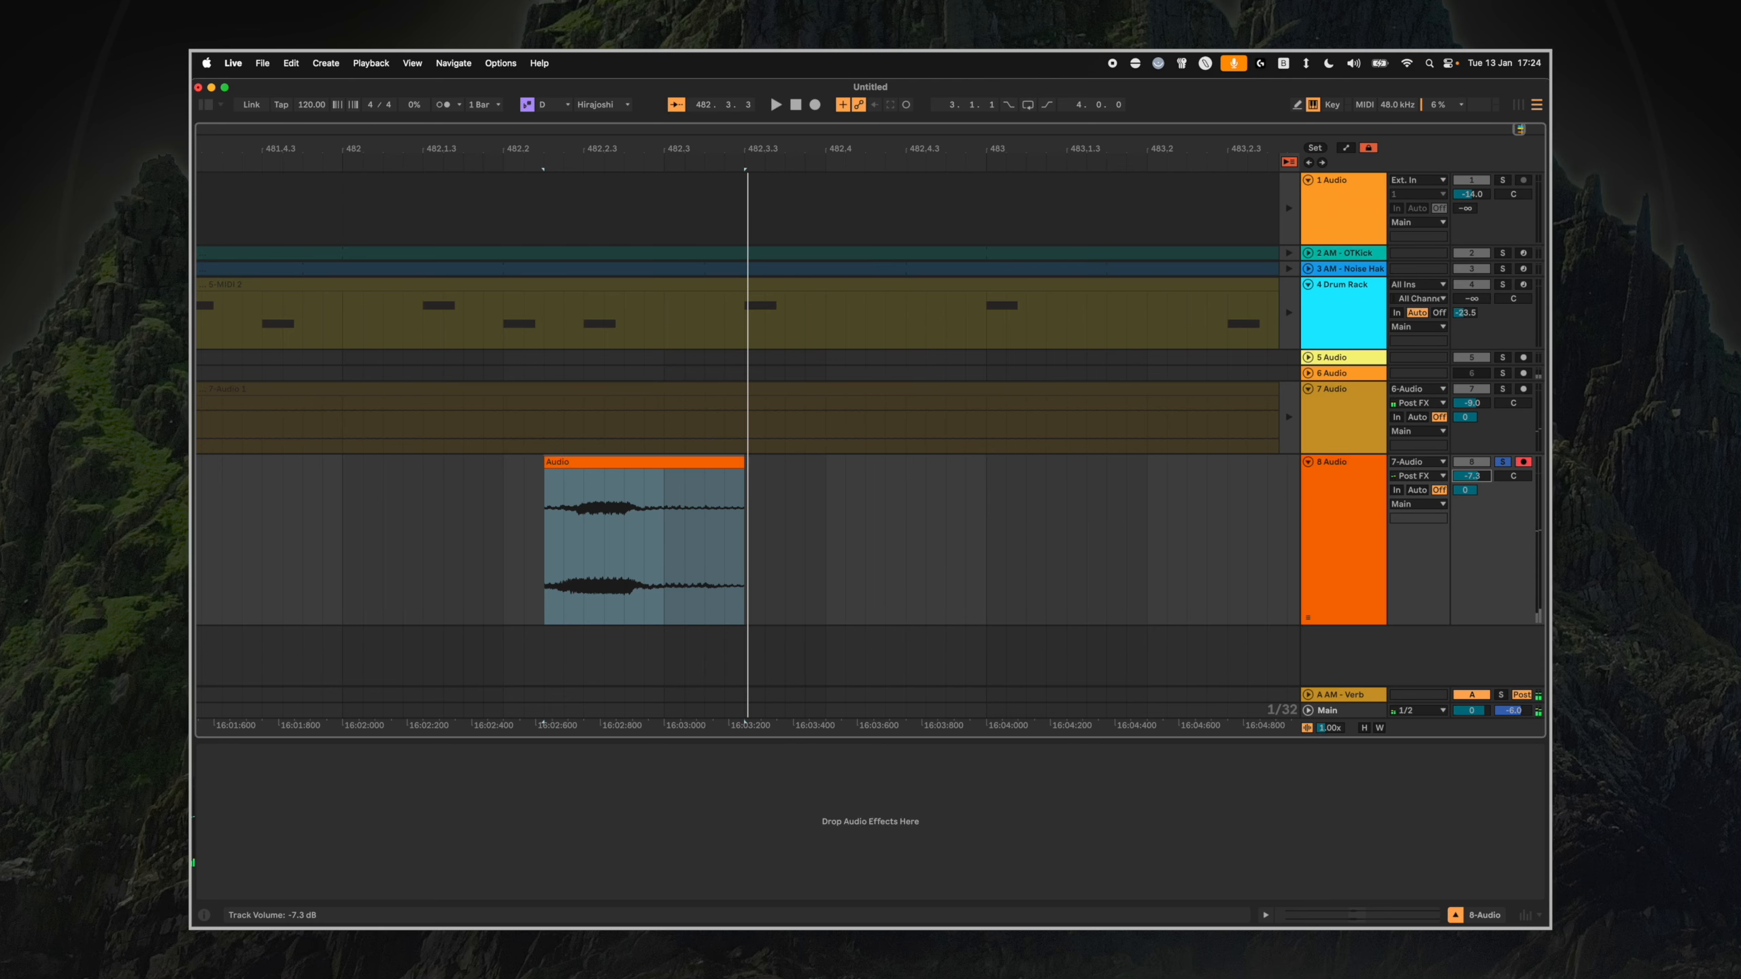
{"action": "left_click", "coordinate": [593, 478]}
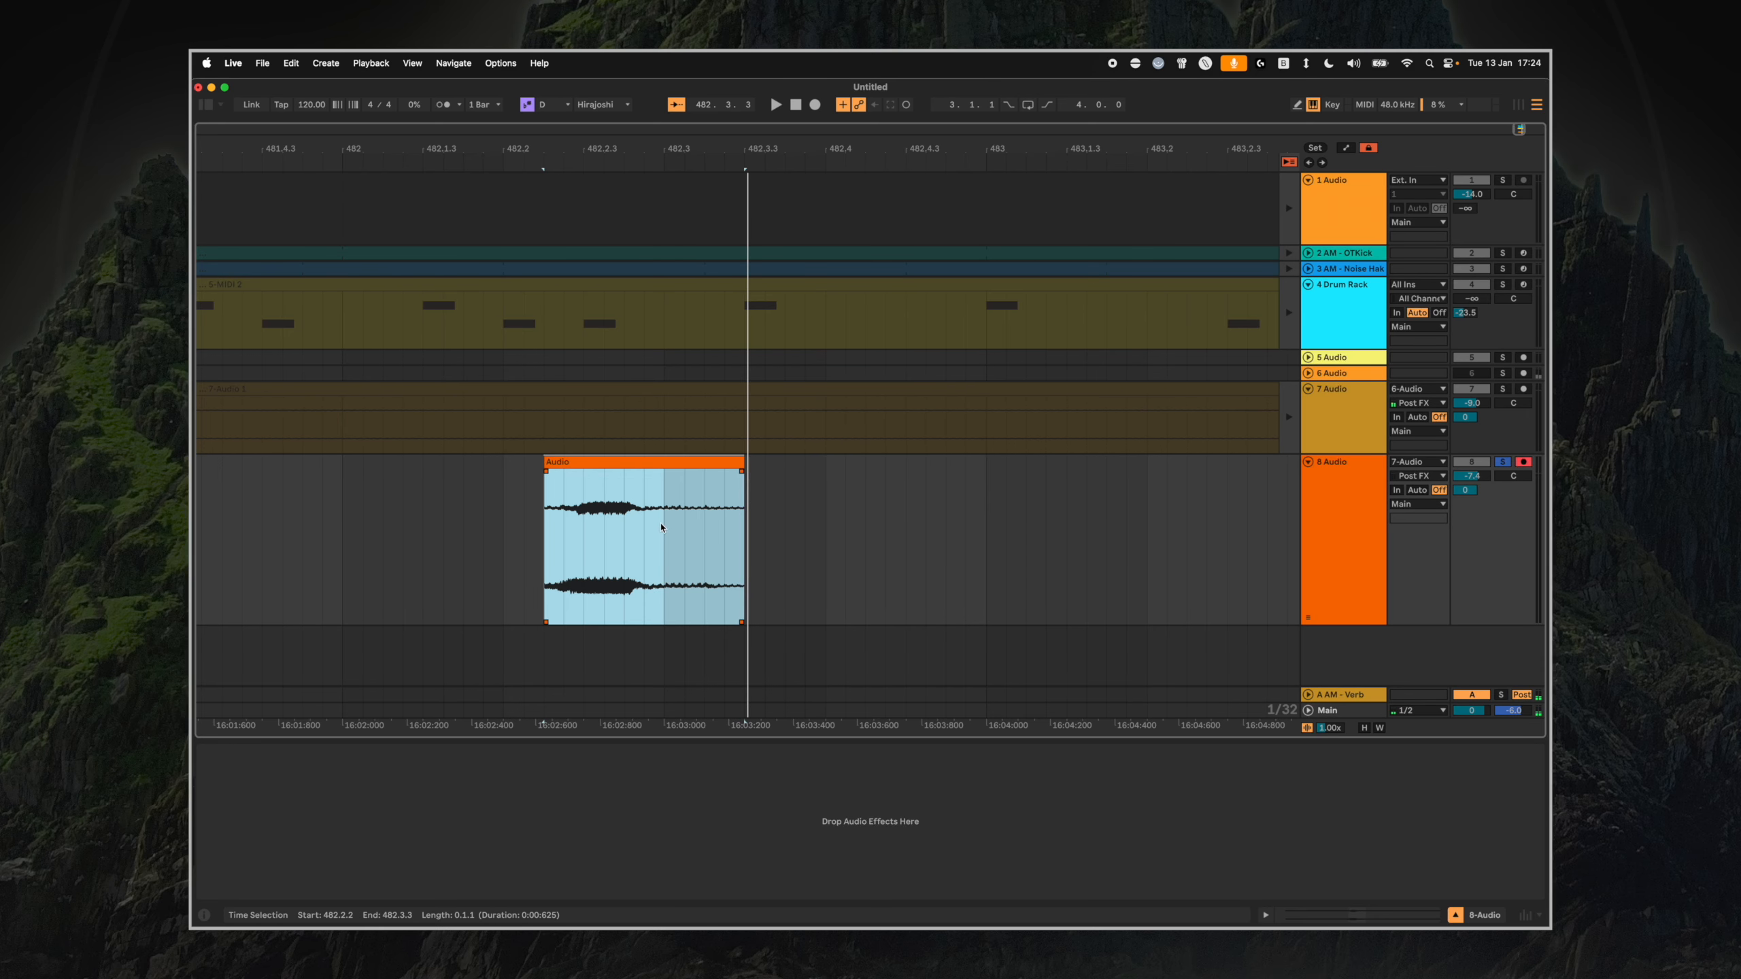
{"action": "left_click_drag", "start_coordinate": [737, 476], "coordinate": [643, 472]}
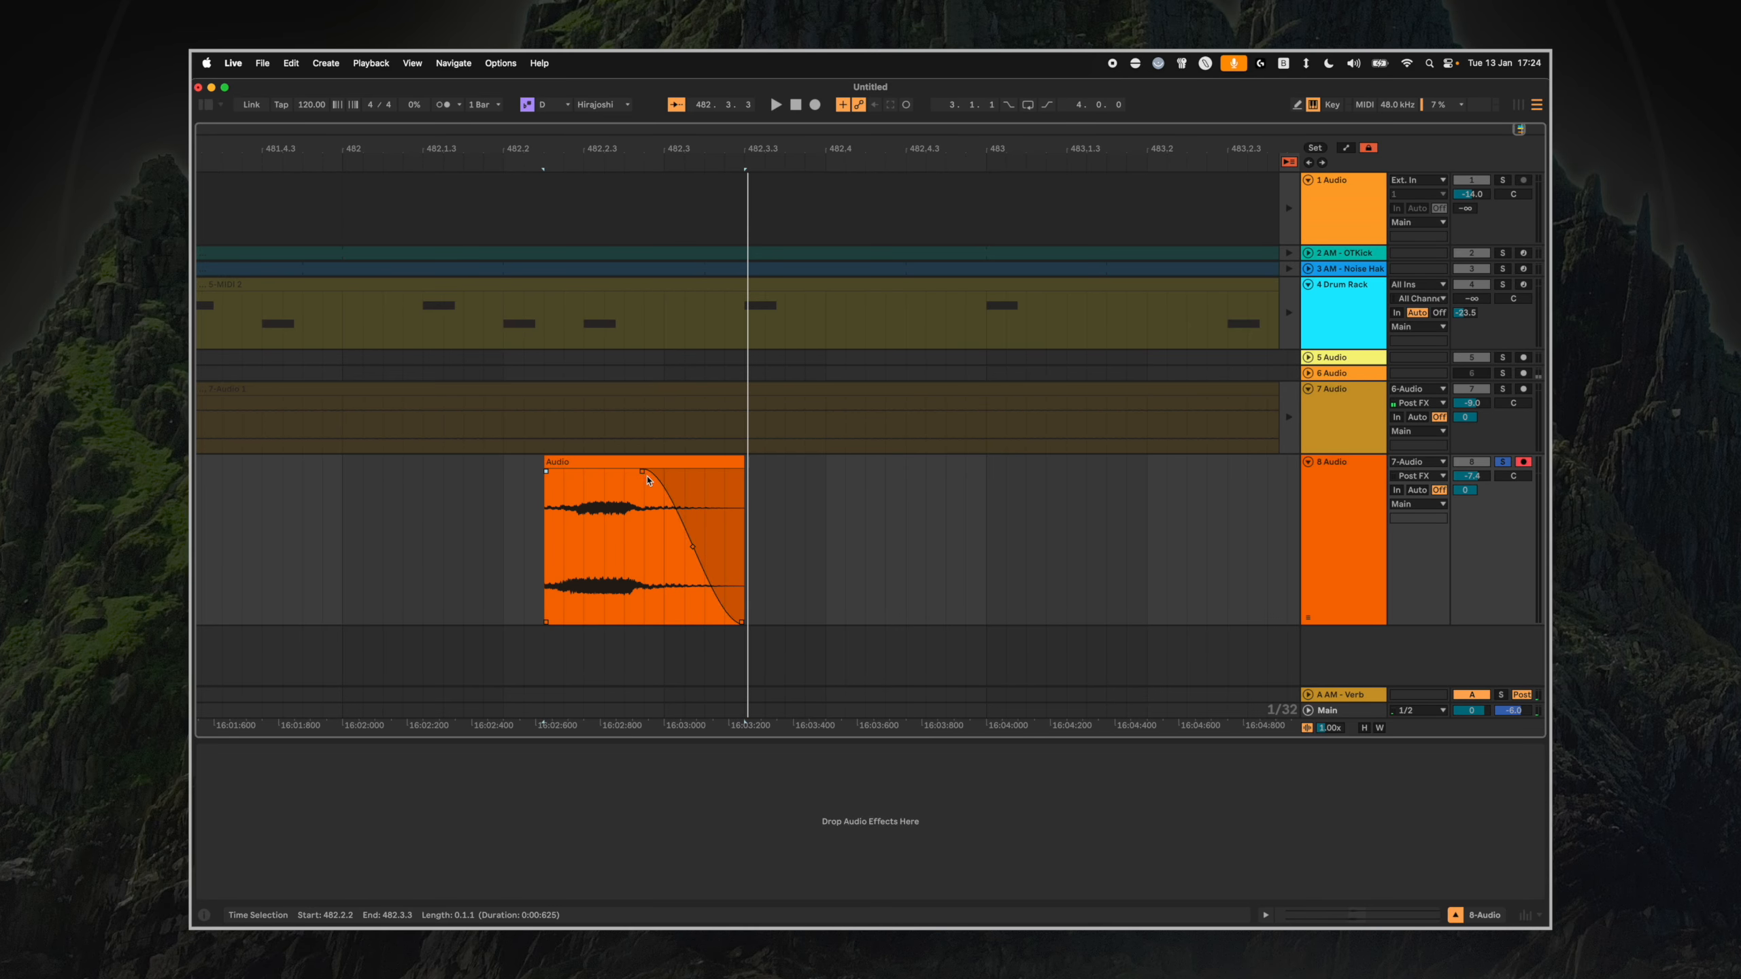
{"action": "scroll", "coordinate": [551, 476], "scroll_direction": "up", "scroll_amount": 5}
{"action": "left_click", "coordinate": [684, 494]}
{"action": "left_click_drag", "start_coordinate": [1485, 476], "coordinate": [1485, 488]}
{"action": "key", "text": "space"}
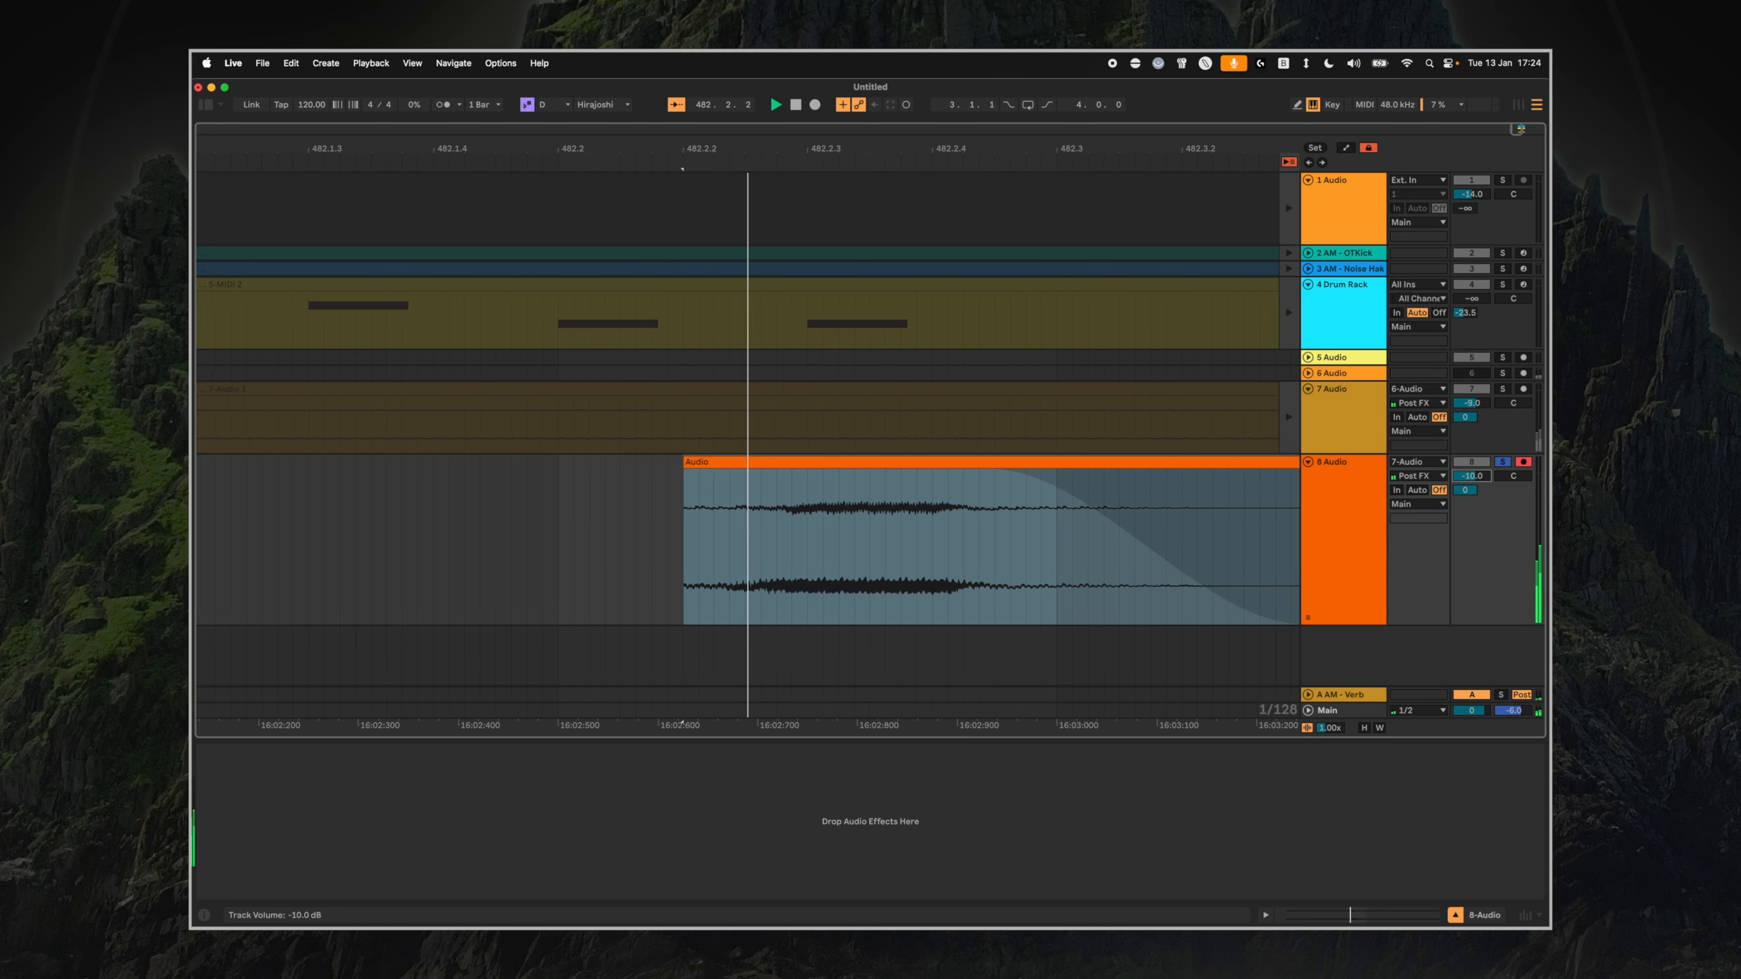
{"action": "key", "text": "space"}
Trim a little off the start of the burst clip and open its sample details.
{"action": "left_click_drag", "start_coordinate": [410, 463], "coordinate": [458, 473]}
{"action": "left_click", "coordinate": [452, 463]}
{"action": "left_click", "coordinate": [469, 482]}
{"action": "double_click", "coordinate": [711, 459]}
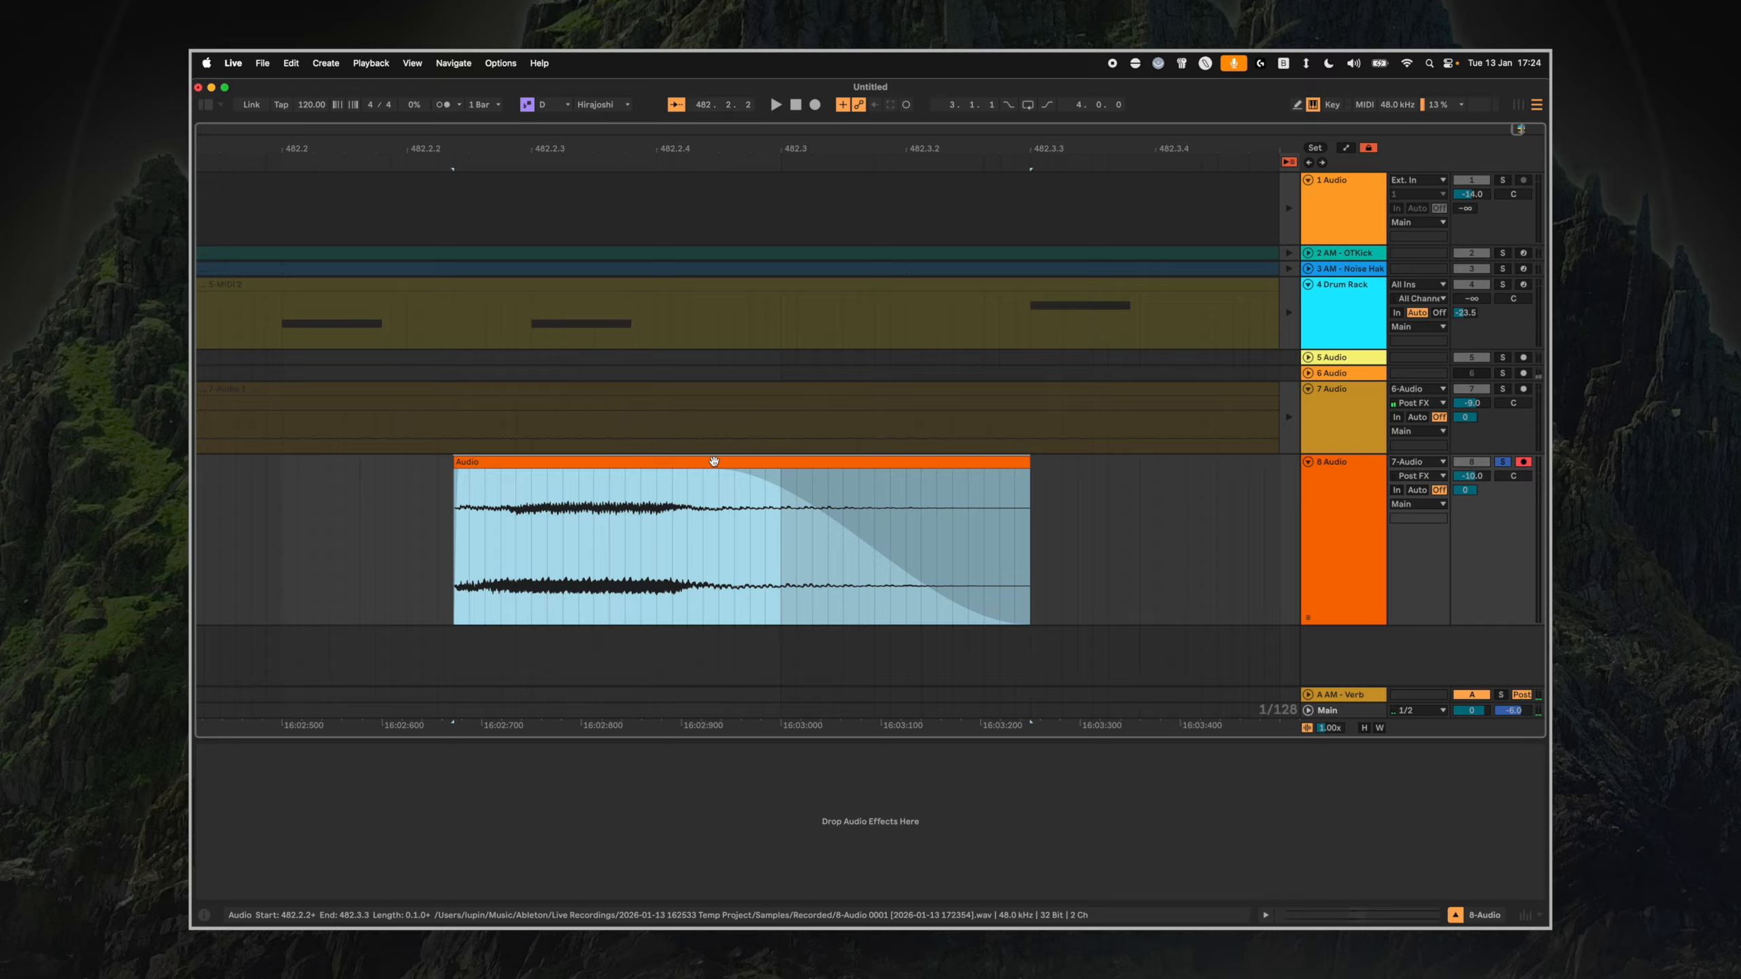
Bend the burst clip's fade-out curve into a steeper decay and audition it.
{"action": "scroll", "coordinate": [1307, 543], "scroll_direction": "up", "scroll_amount": 5}
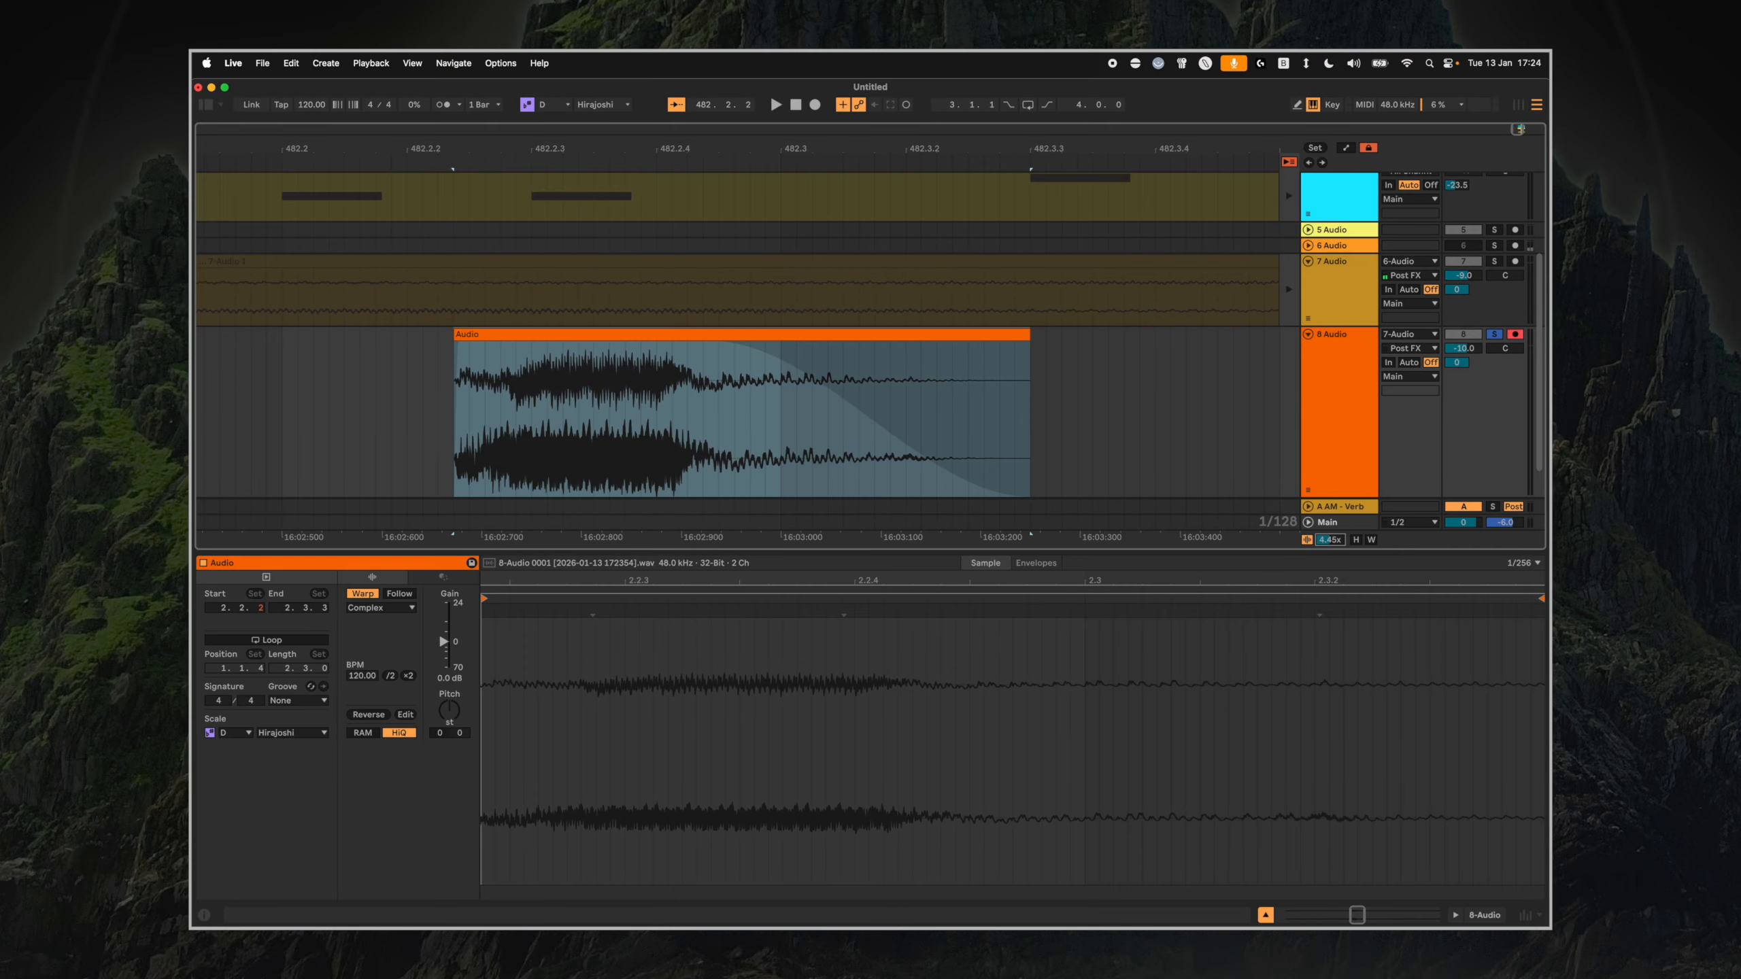
{"action": "left_click", "coordinate": [740, 362]}
{"action": "scroll", "coordinate": [741, 362], "scroll_direction": "down", "scroll_amount": 1}
{"action": "left_click_drag", "start_coordinate": [826, 343], "coordinate": [860, 302]}
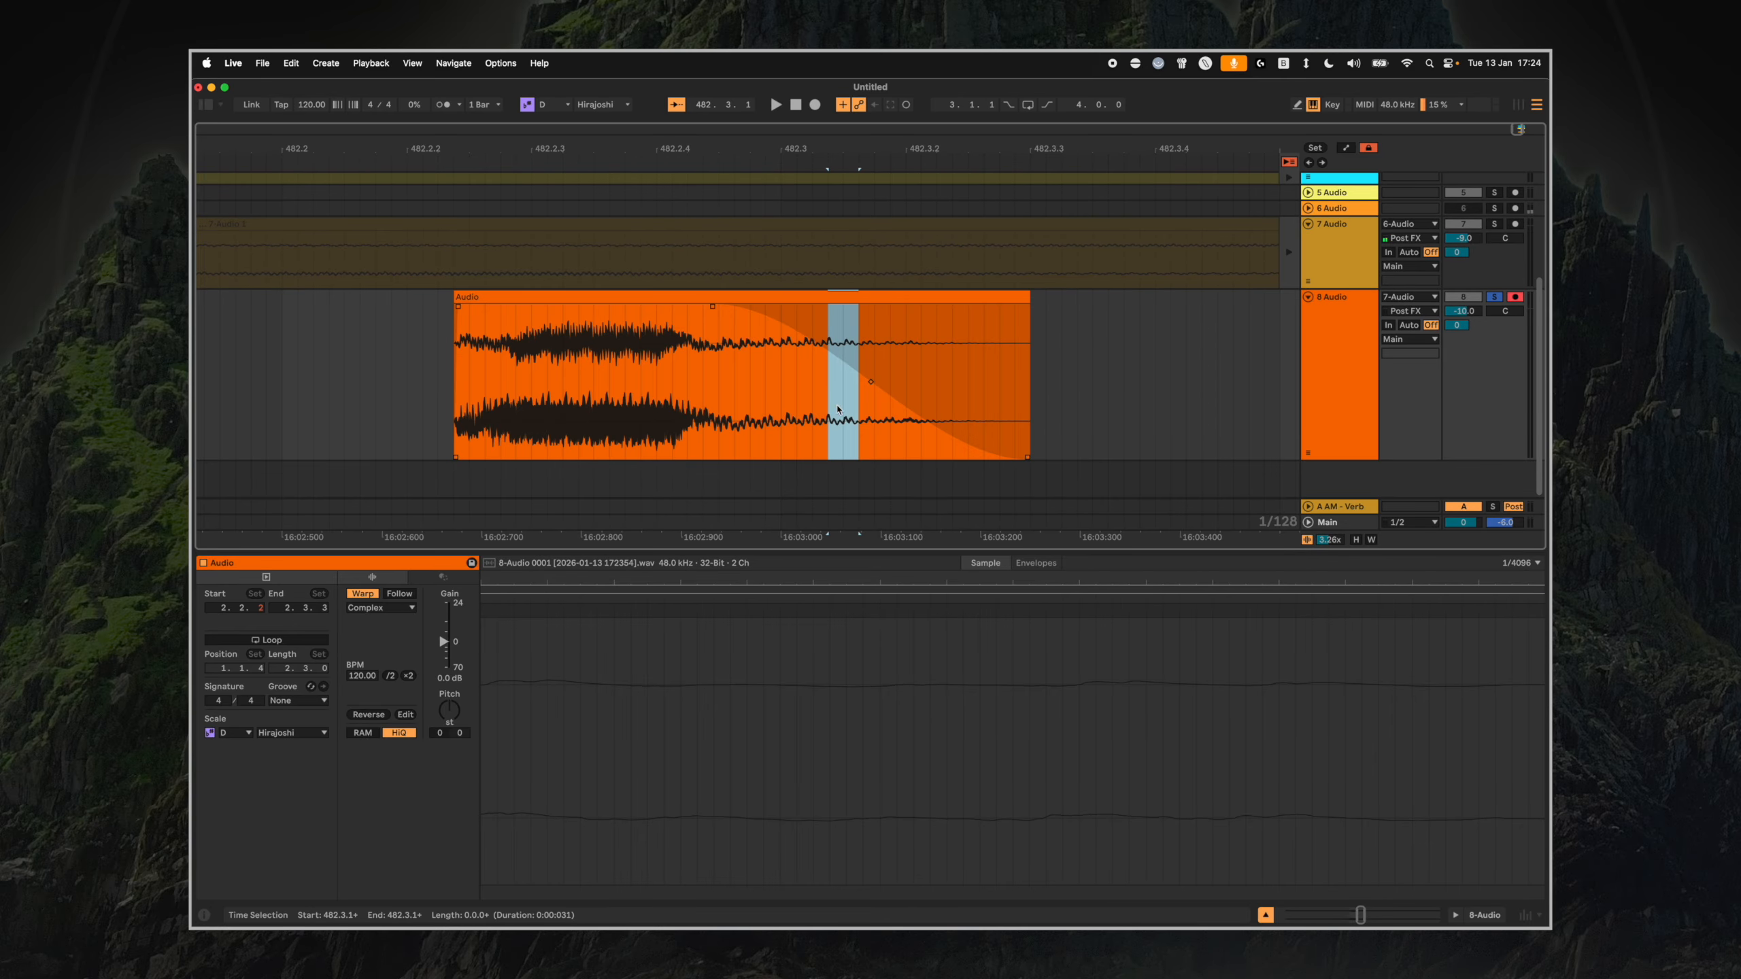
{"action": "left_click", "coordinate": [859, 299]}
{"action": "key", "text": "minus"}
{"action": "key", "text": "minus"}
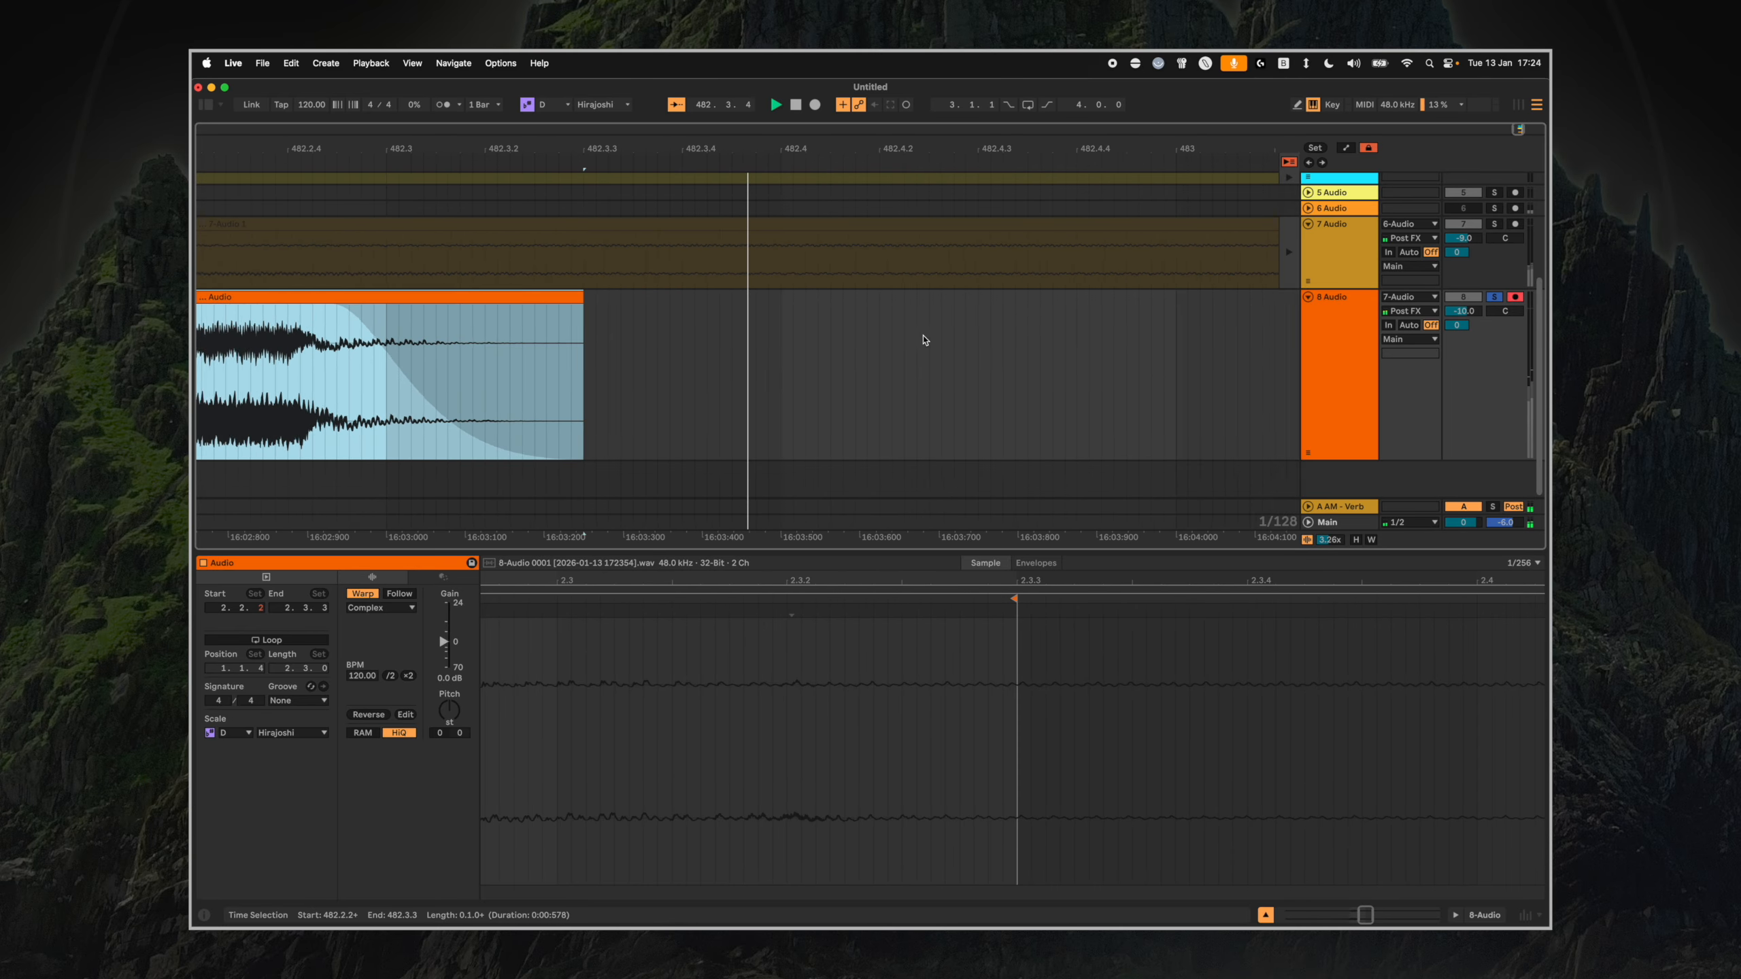
{"action": "left_click", "coordinate": [1350, 352]}
Set the burst clip's warp mode to Complex Pro and audition it transposed to +12 and -12 semitones.
{"action": "left_click", "coordinate": [396, 701]}
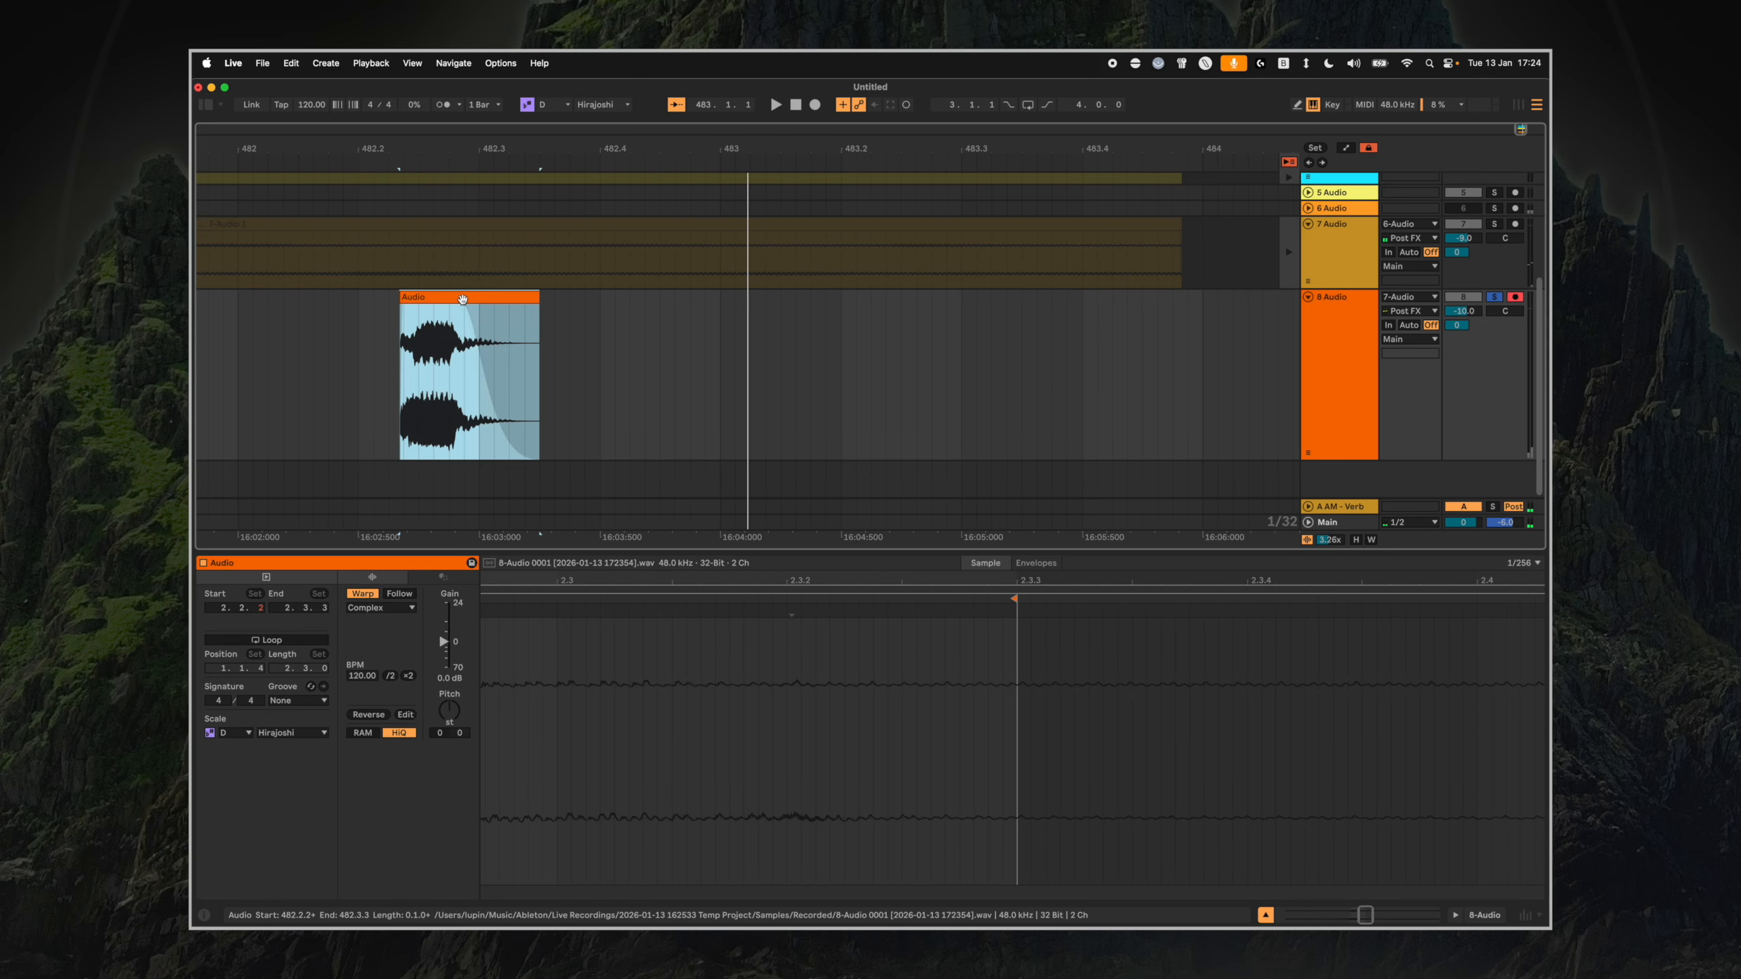
{"action": "left_click", "coordinate": [387, 610]}
{"action": "left_click", "coordinate": [383, 686]}
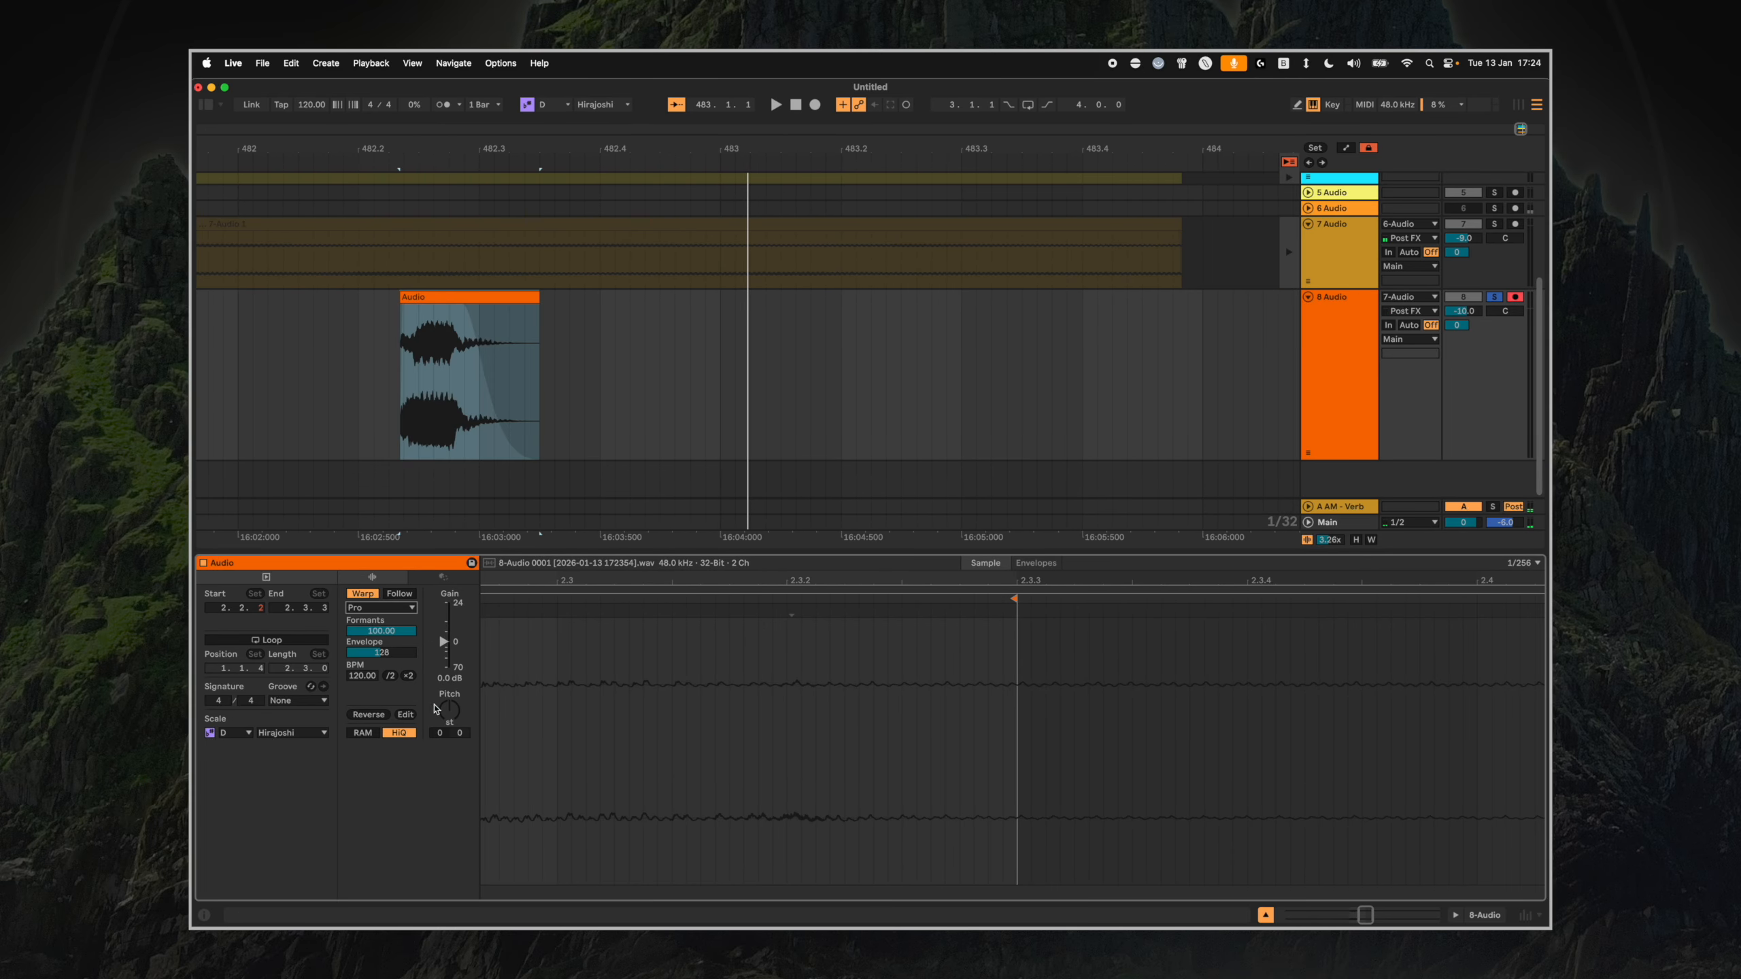
{"action": "left_click_drag", "start_coordinate": [449, 714], "coordinate": [449, 679]}
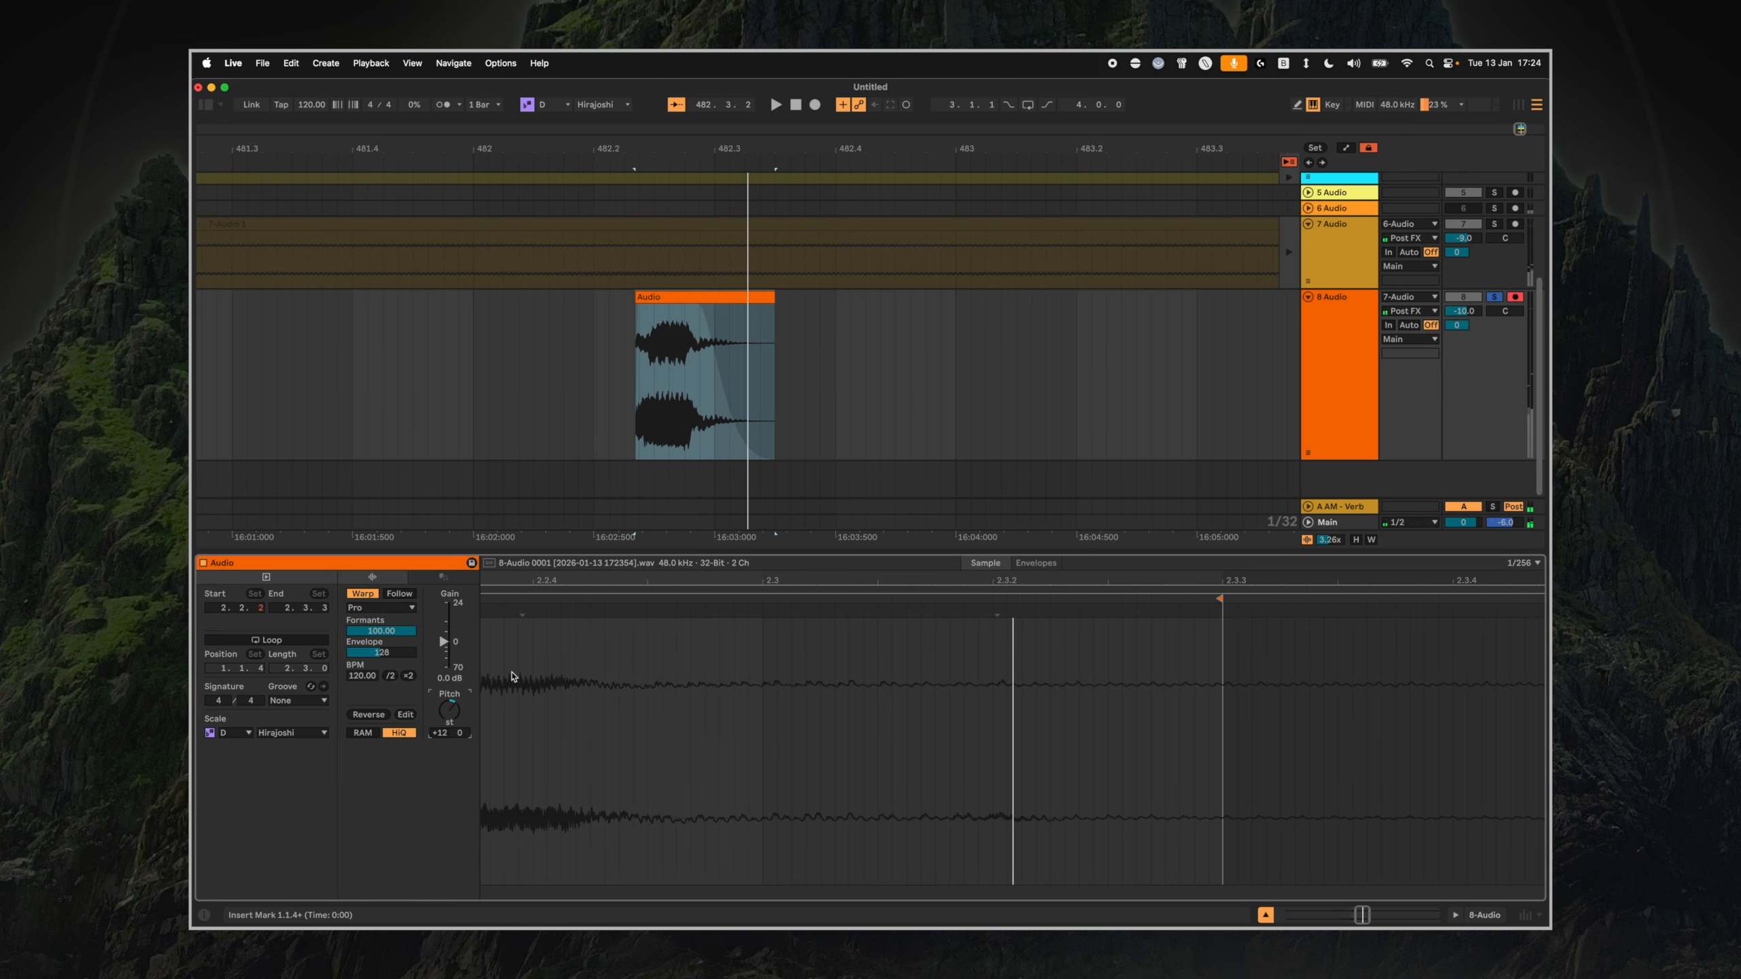
{"action": "key", "text": "space"}
{"action": "key", "text": "space"}
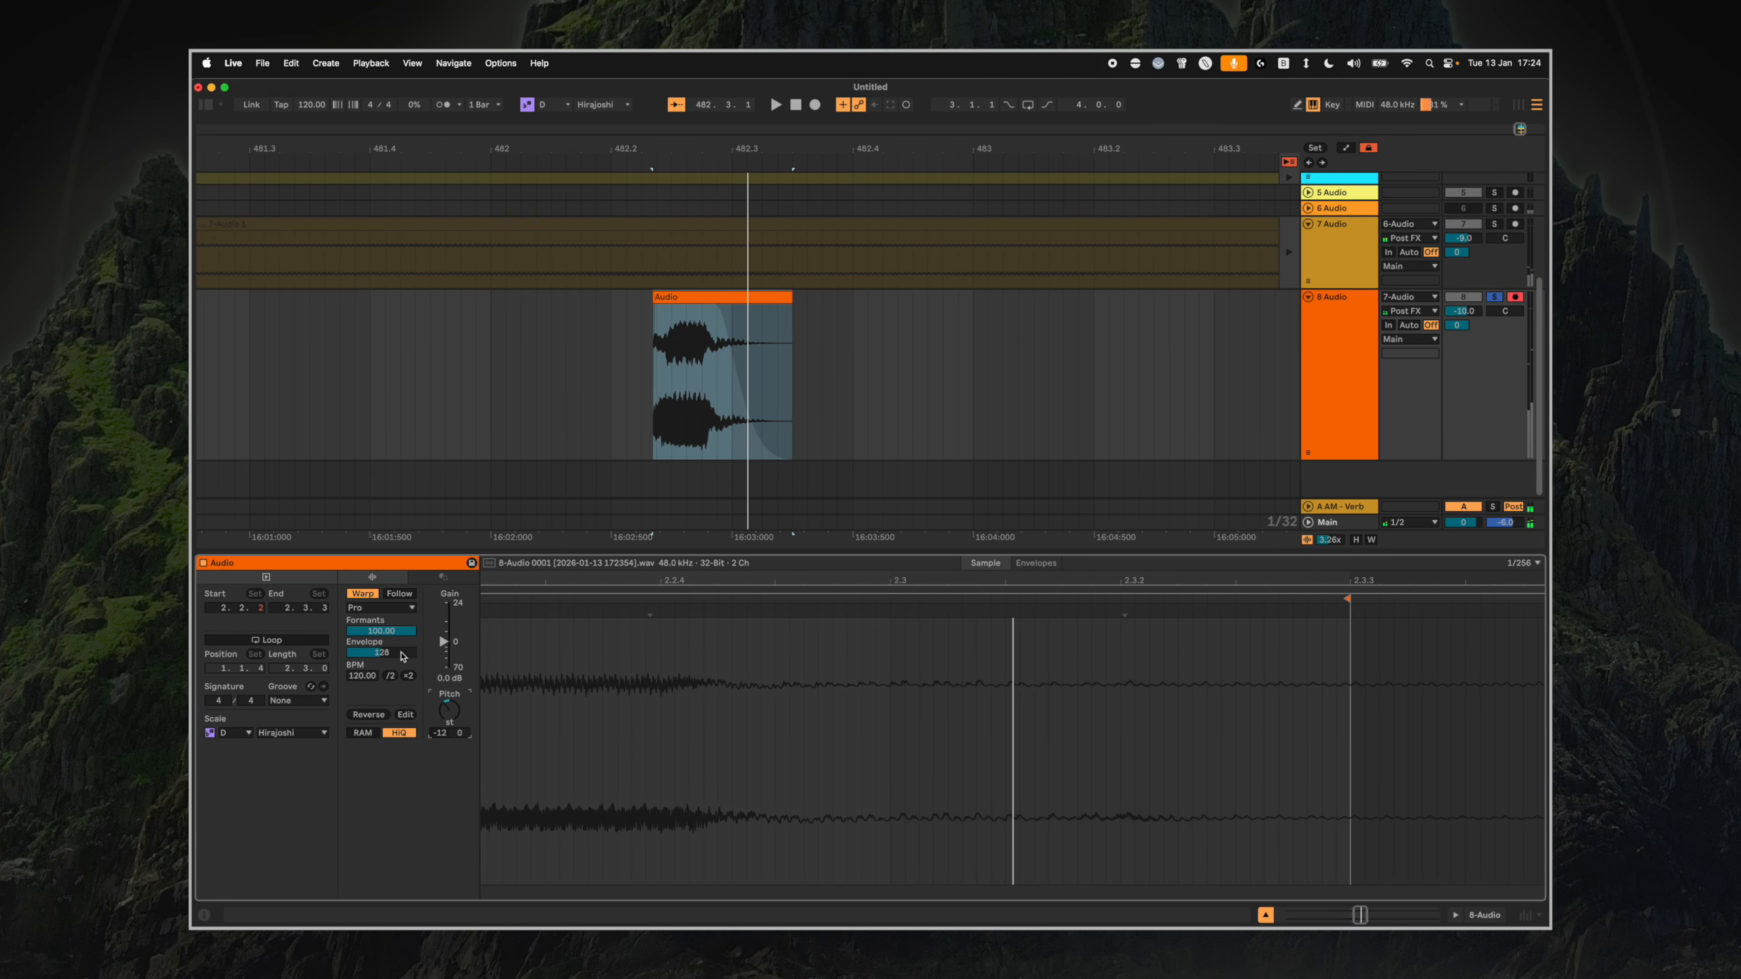
Lower the burst clip's Complex Pro Formants to 34.38, raise Envelope to 215, and audition the result.
{"action": "mouse_move", "coordinate": [396, 632]}
{"action": "left_mouse_down"}
{"action": "mouse_move", "coordinate": [395, 658]}
{"action": "mouse_move", "coordinate": [384, 603]}
{"action": "mouse_move", "coordinate": [384, 628]}
{"action": "left_mouse_up"}
{"action": "key", "text": "space"}
{"action": "key", "text": "space"}
{"action": "key", "text": "space"}
{"action": "key", "text": "space"}
{"action": "key", "text": "space"}
{"action": "key", "text": "space"}
In Session View, open 7 Audio's WaveScreaching rack, randomize its macros, and shift the color filter peak to about 152 Hz during playback.
{"action": "left_click", "coordinate": [1390, 343]}
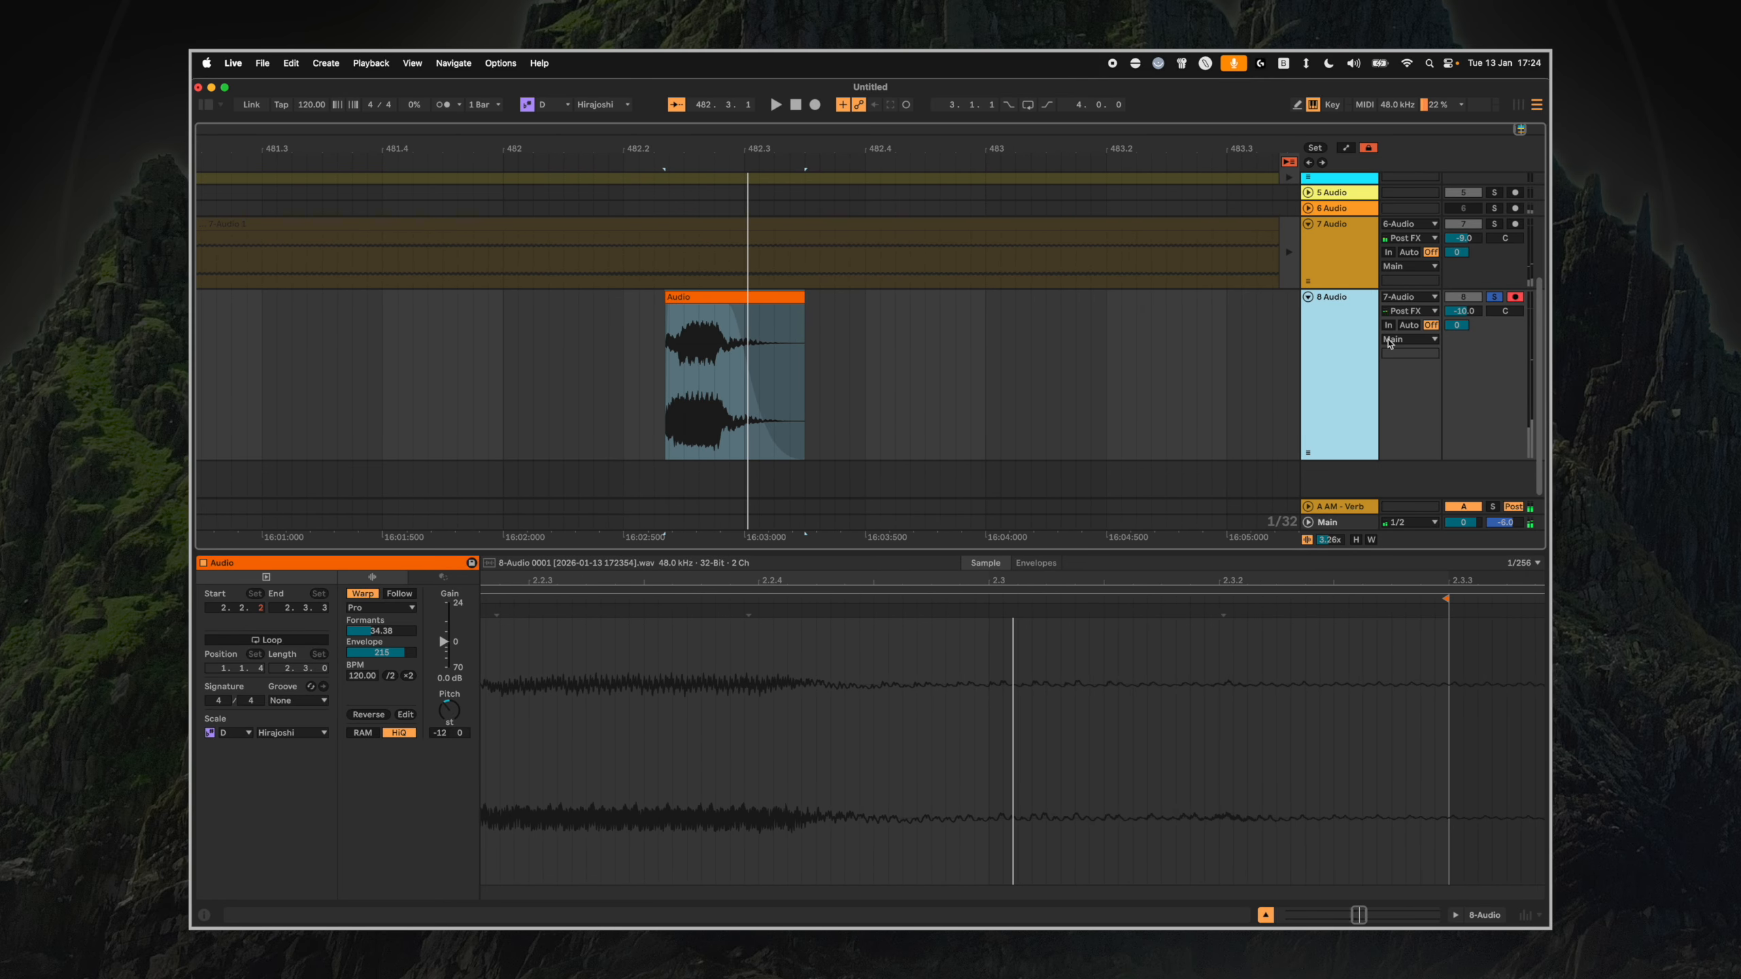
{"action": "key", "text": "Tab"}
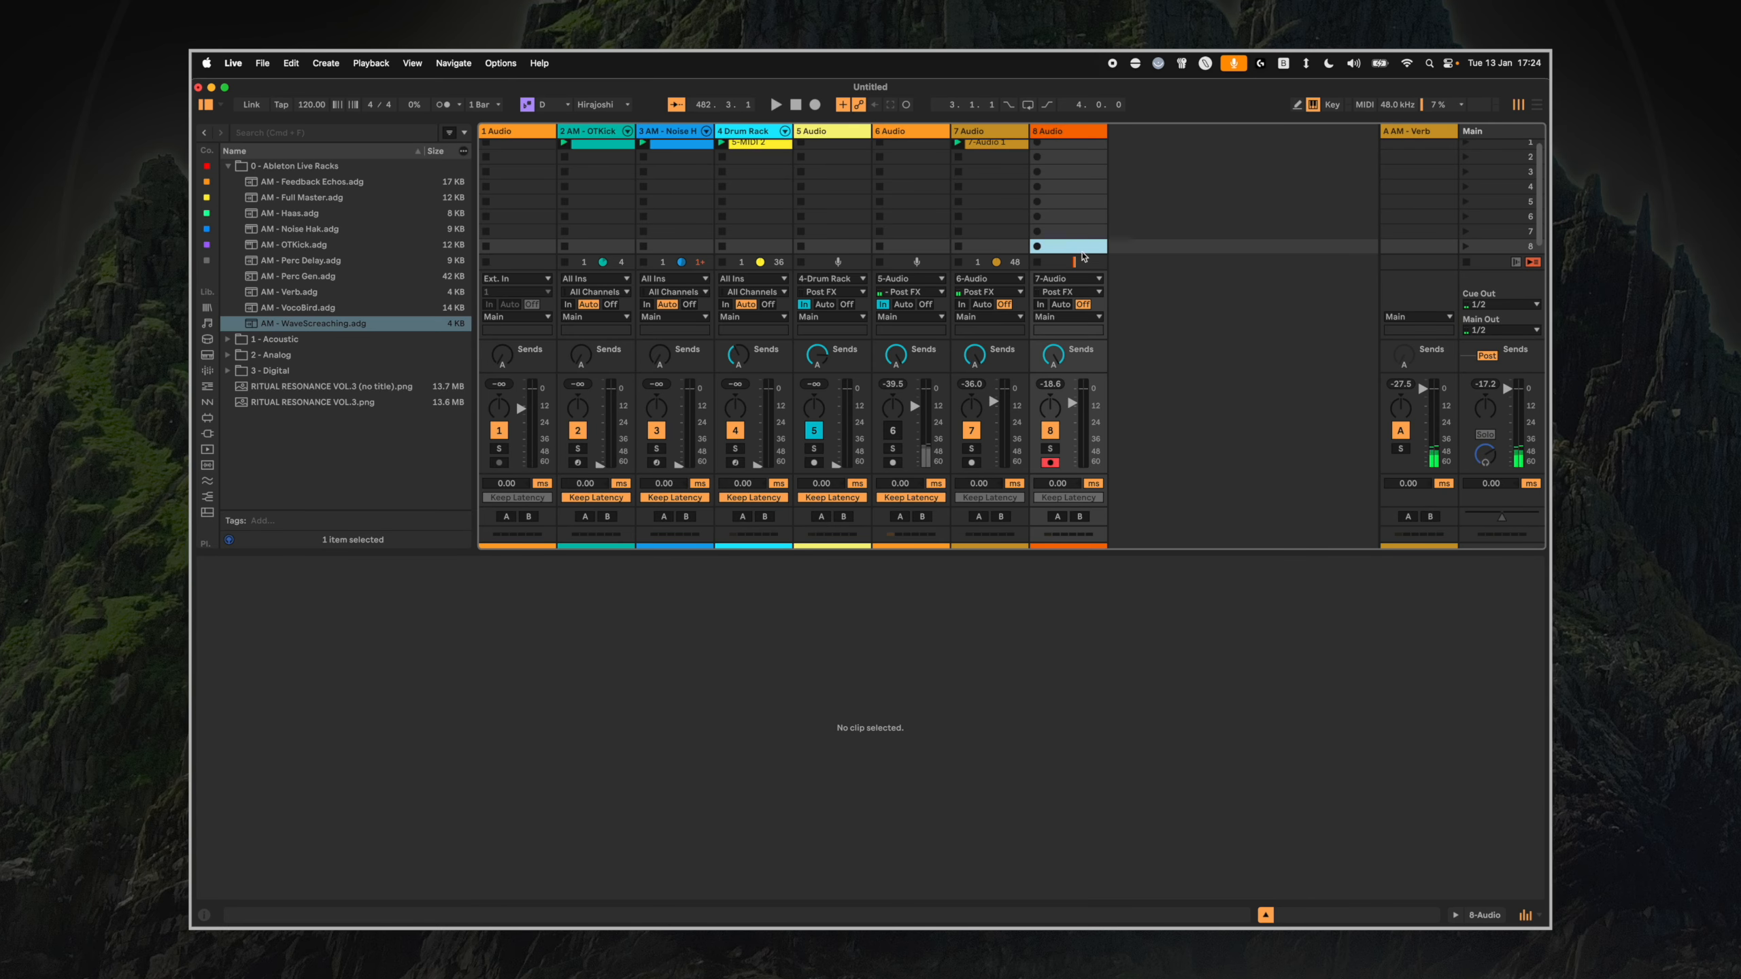
{"action": "left_click", "coordinate": [1055, 431]}
{"action": "left_click", "coordinate": [967, 128]}
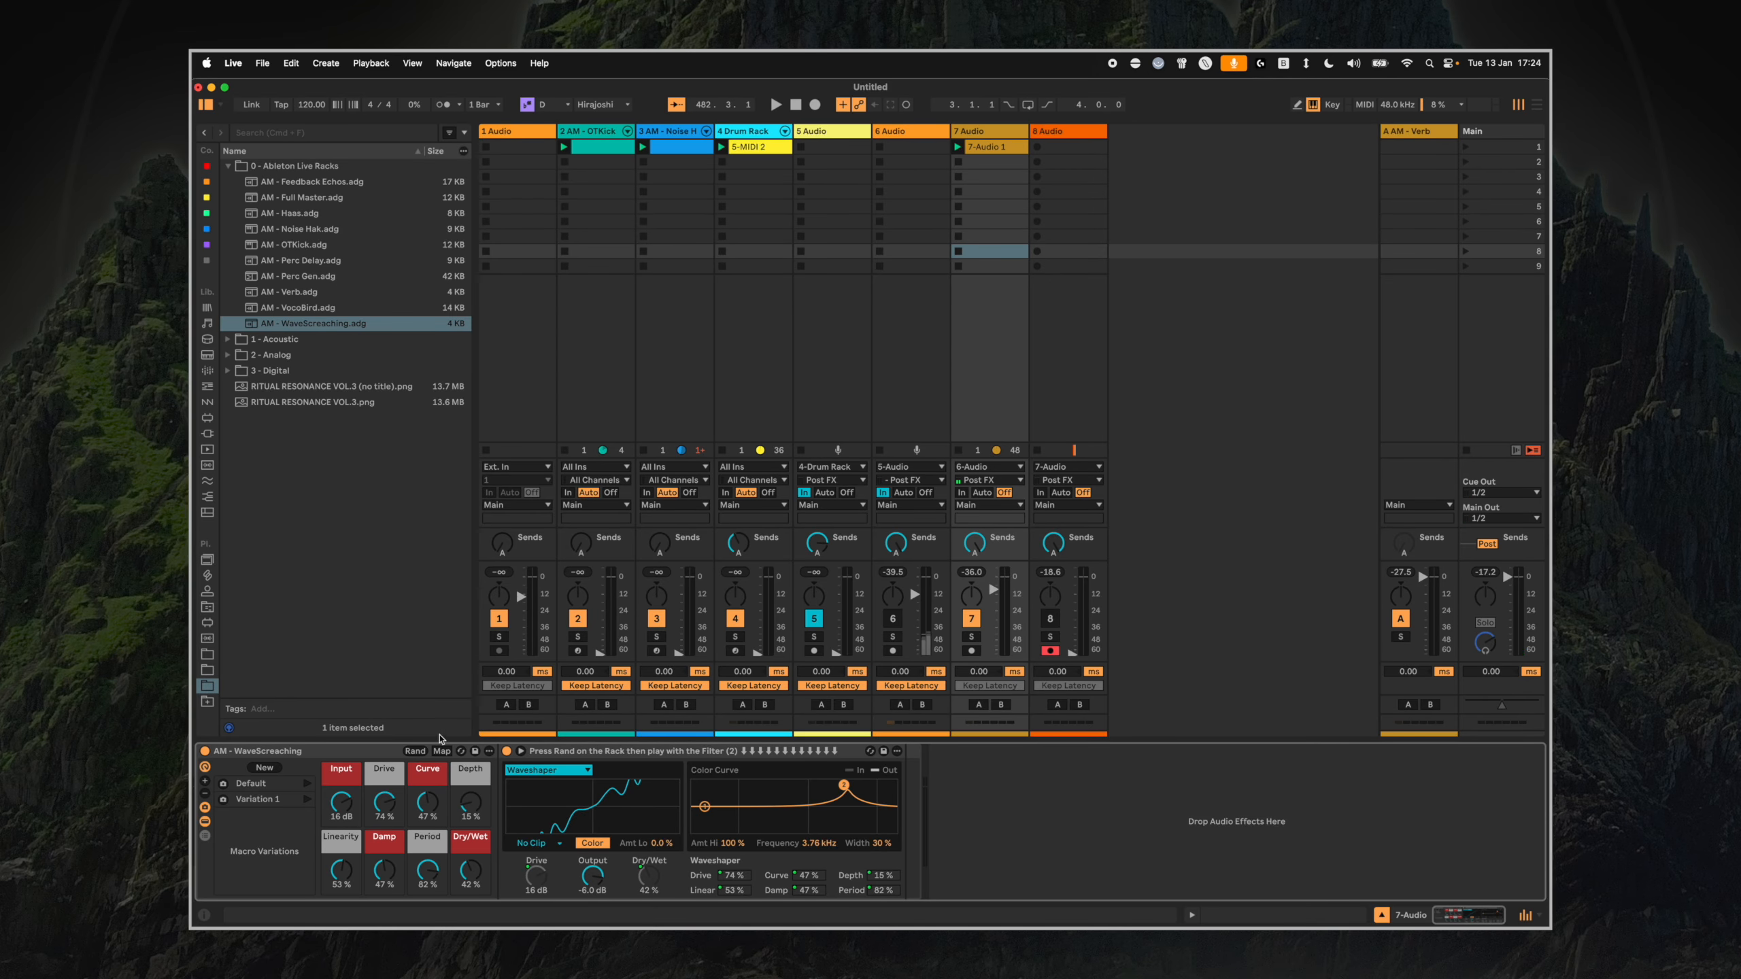
{"action": "left_click", "coordinate": [415, 751]}
{"action": "left_click", "coordinate": [415, 751]}
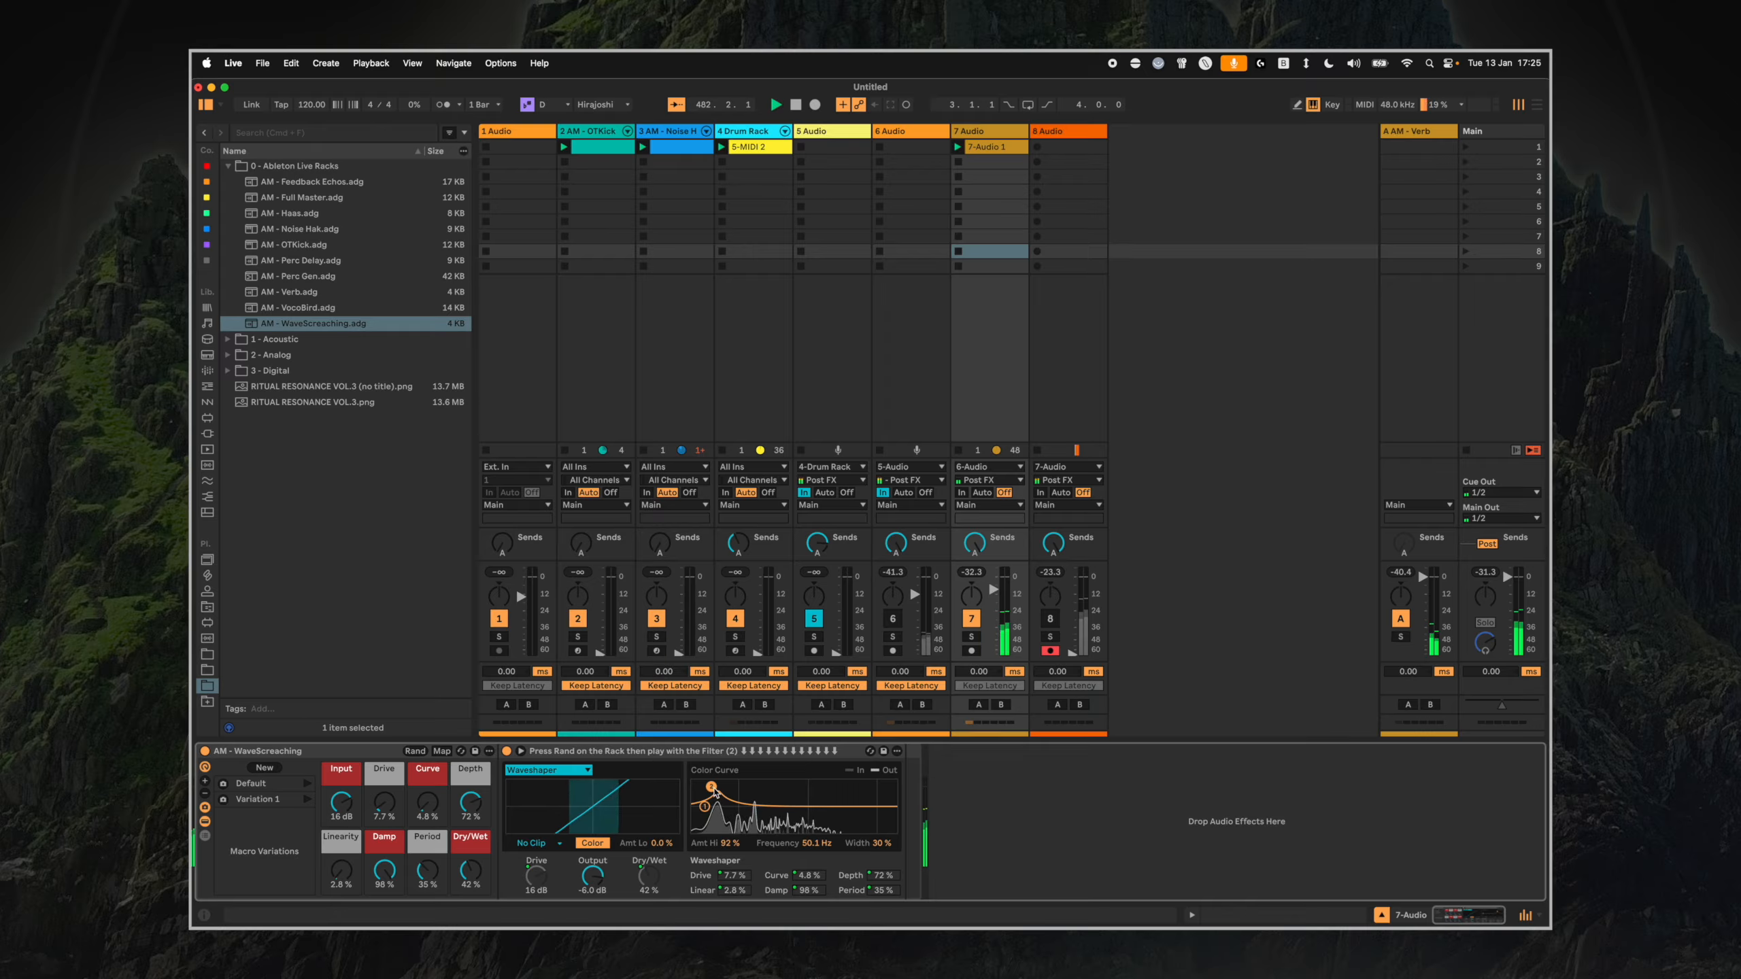
{"action": "mouse_move", "coordinate": [713, 789]}
{"action": "left_mouse_down"}
{"action": "mouse_move", "coordinate": [772, 789]}
{"action": "mouse_move", "coordinate": [746, 787]}
{"action": "left_mouse_up"}
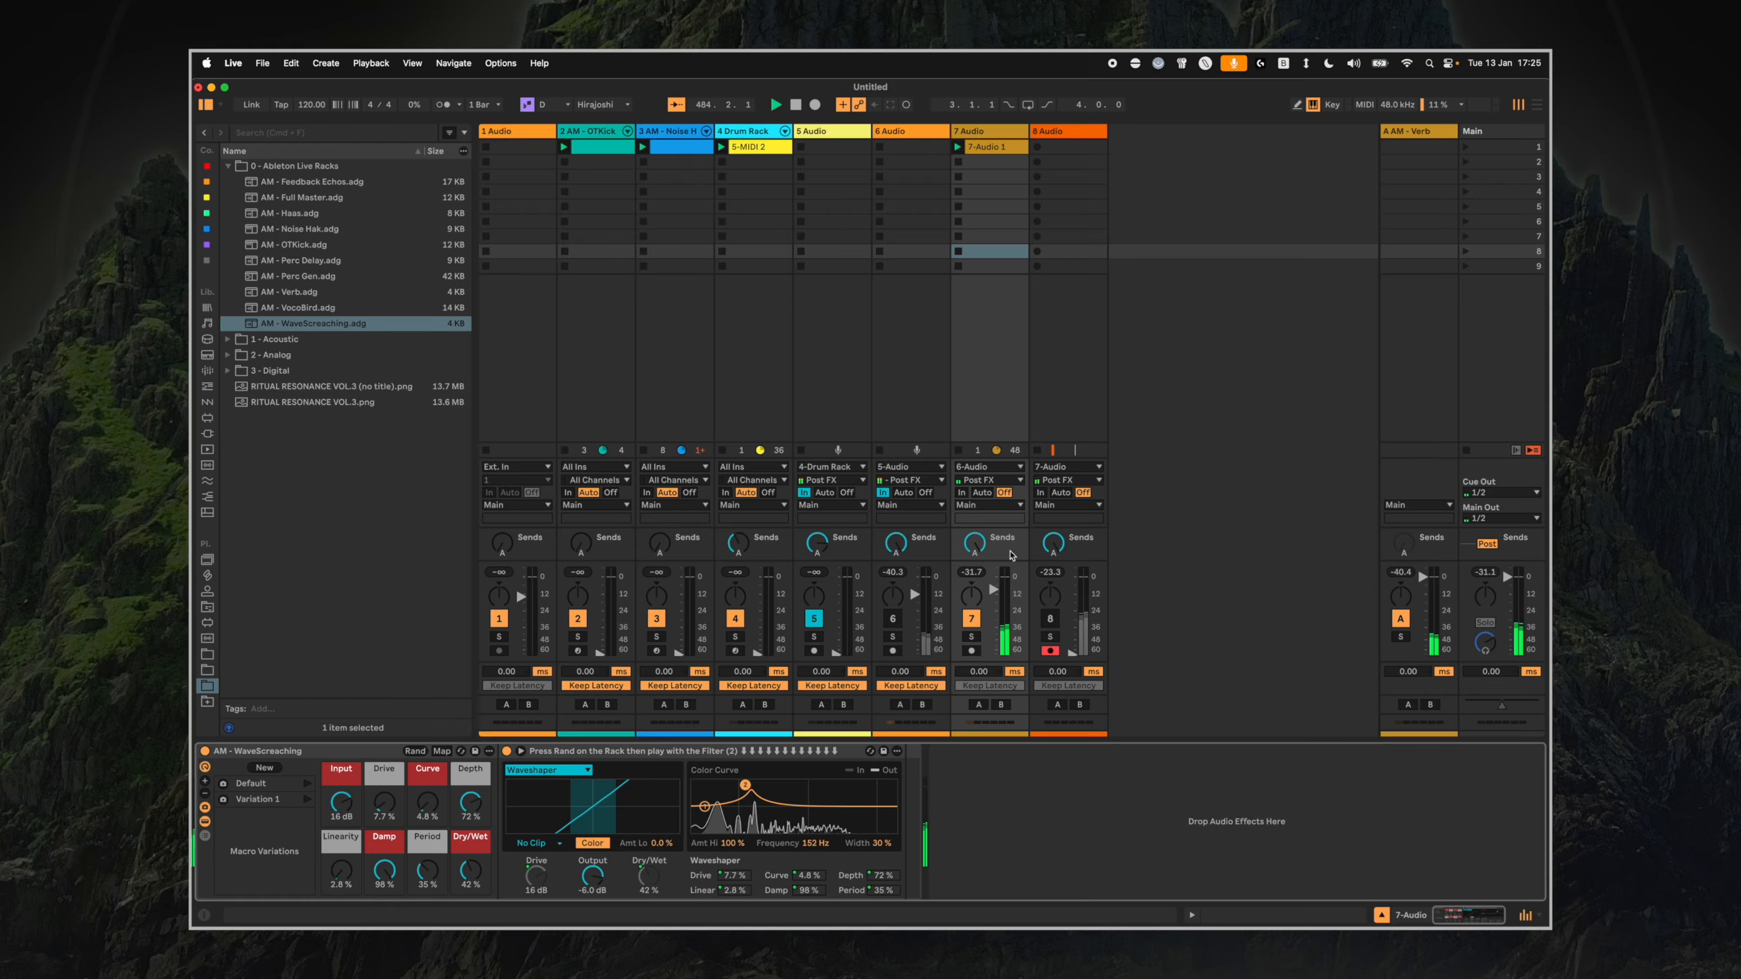
Randomize the WaveScreaching macros again, then set Input to 8.2 dB, Dry/Wet to 69%, and the filter frequency to 400 Hz.
{"action": "left_click", "coordinate": [708, 831]}
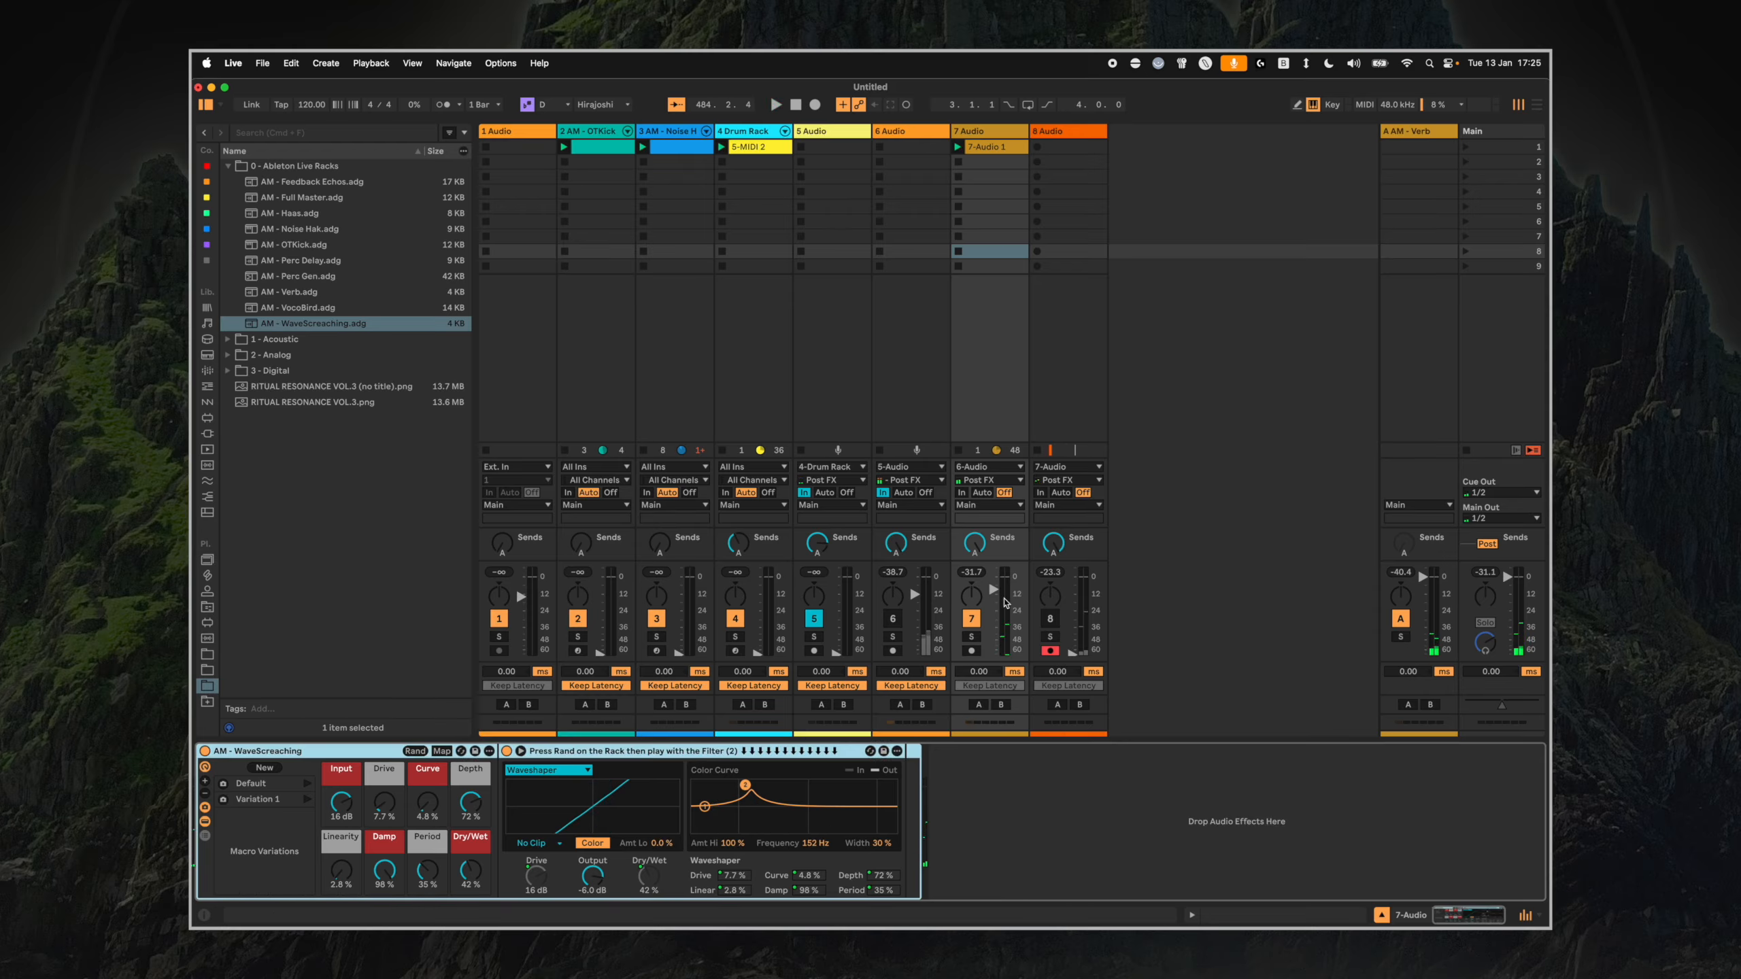
{"action": "left_click_drag", "start_coordinate": [1005, 603], "coordinate": [1006, 601]}
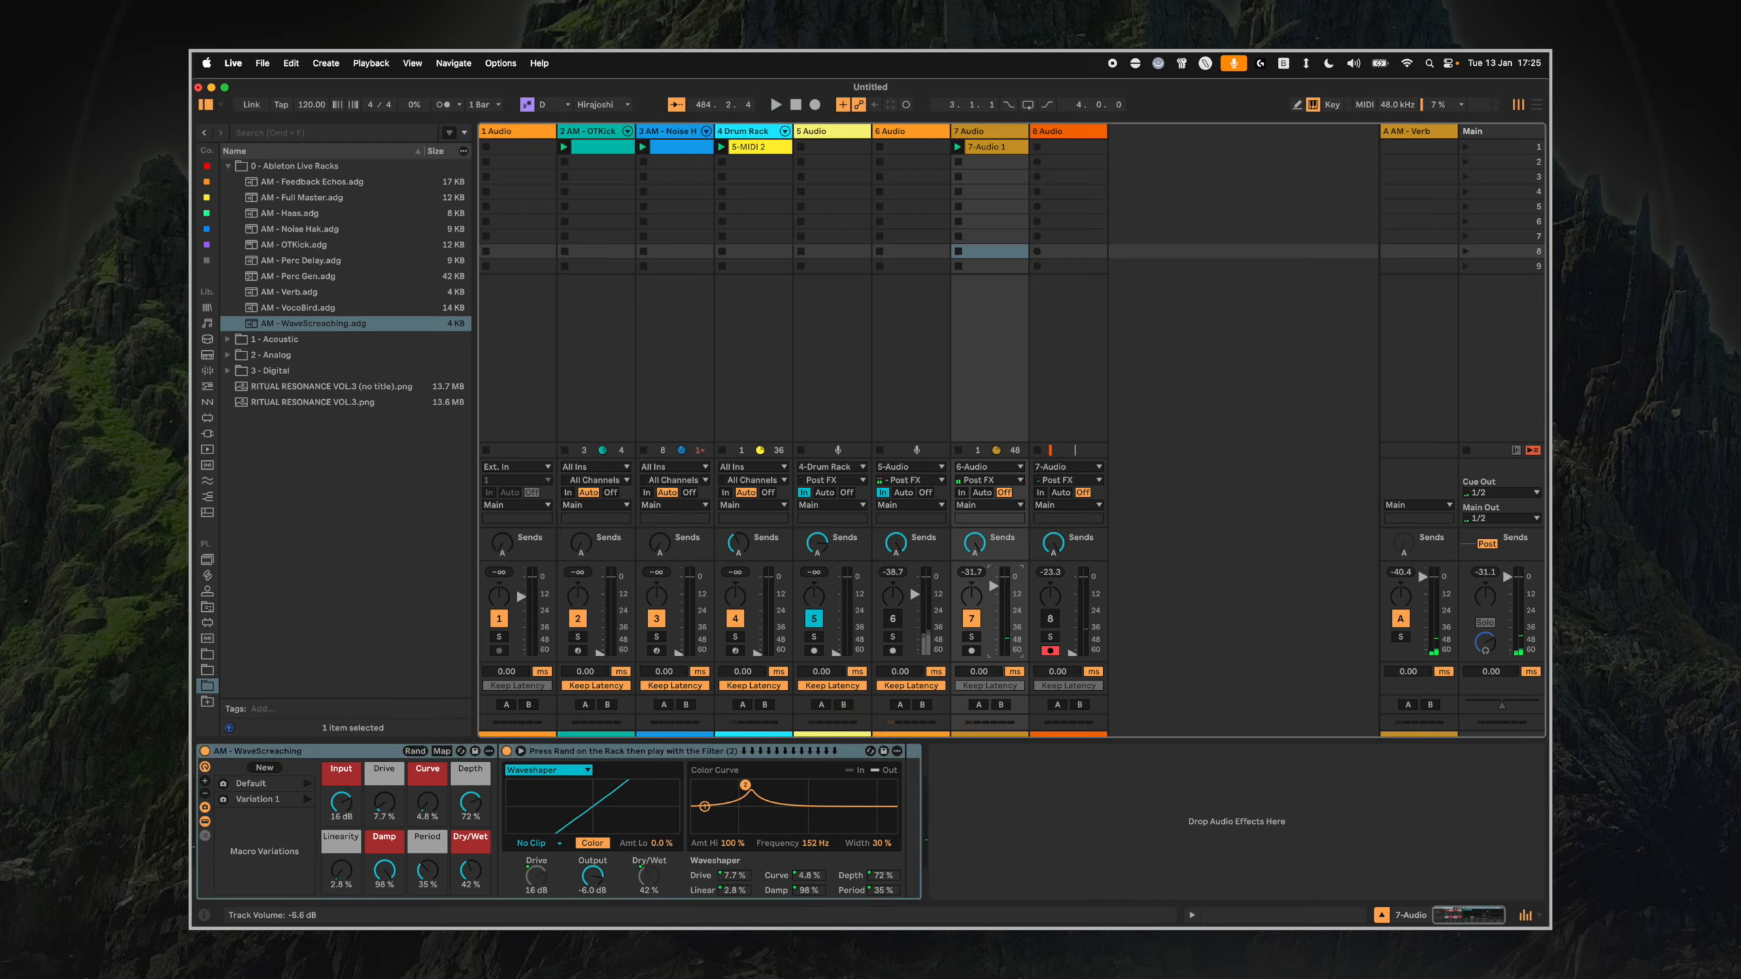
{"action": "left_click", "coordinate": [361, 750]}
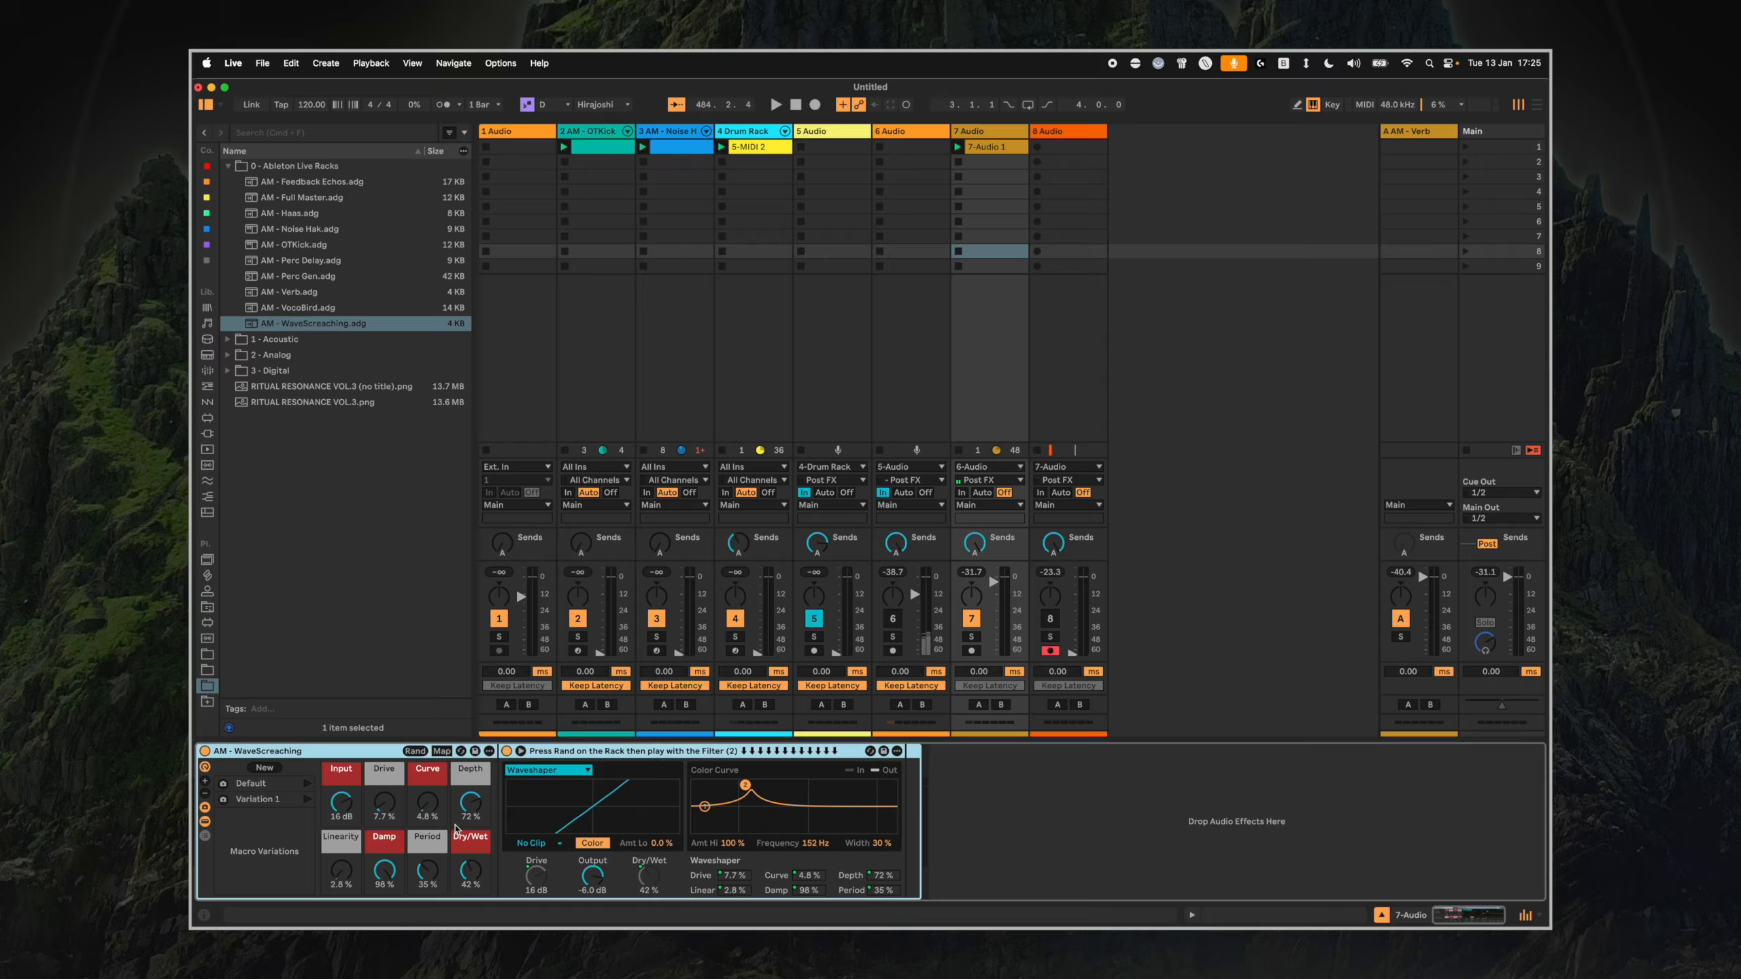
{"action": "left_click", "coordinate": [416, 750]}
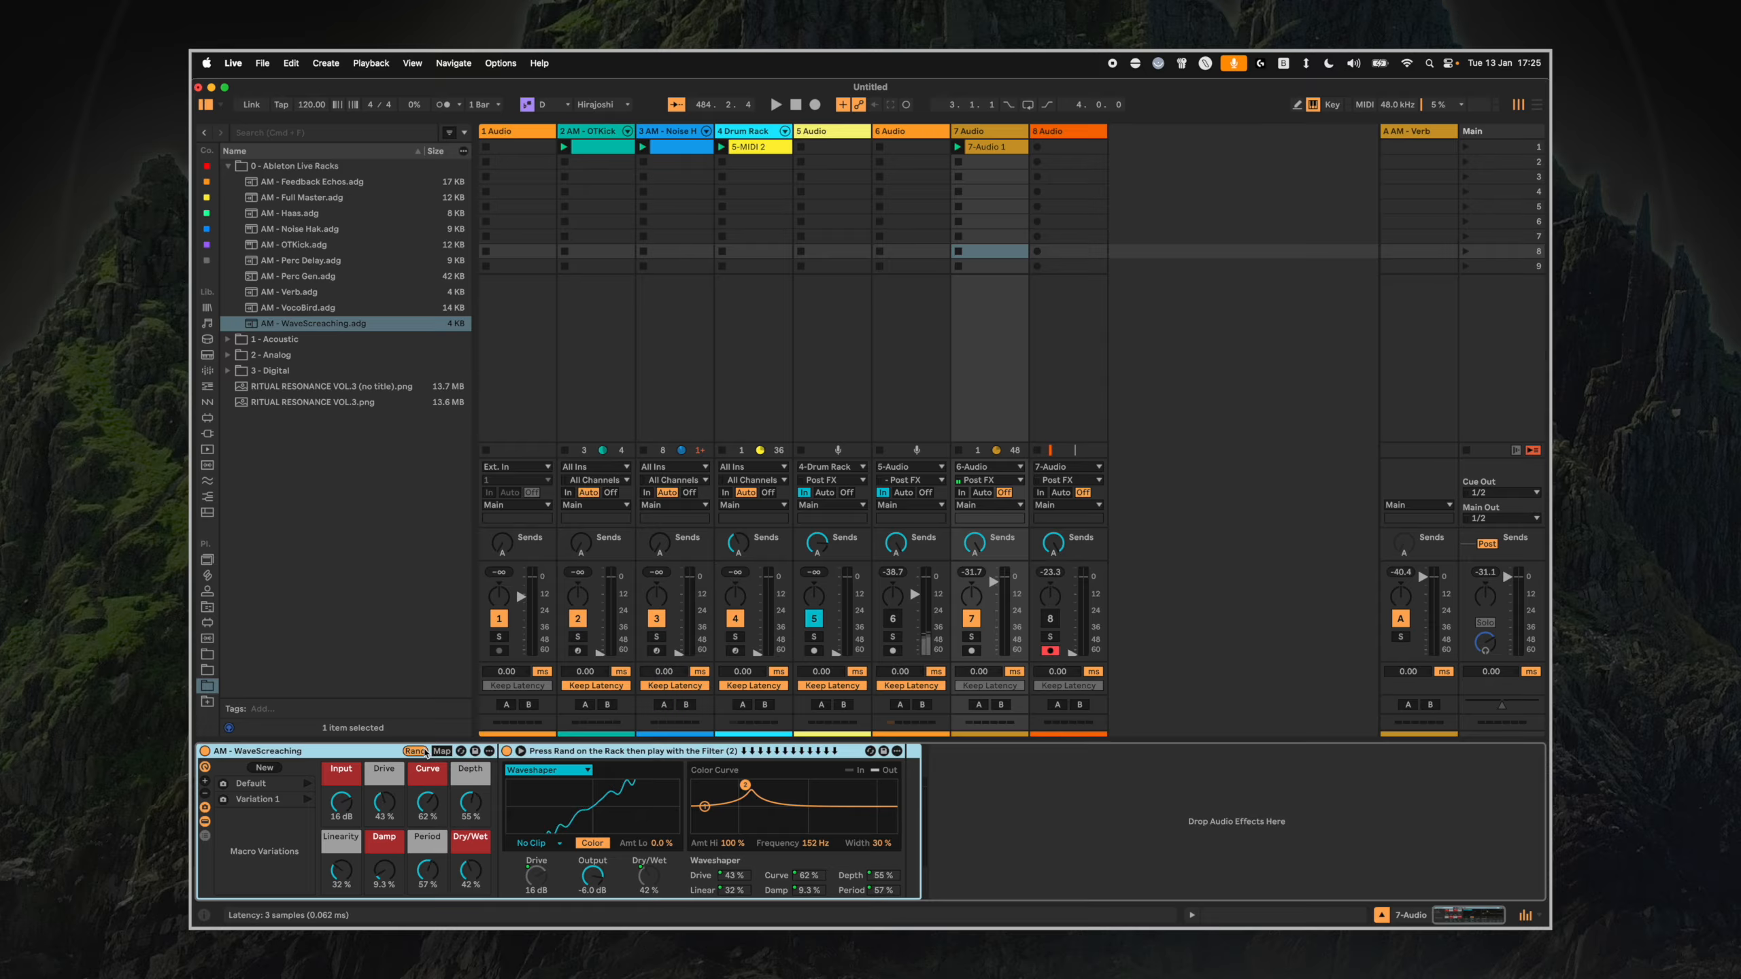
{"action": "left_click", "coordinate": [420, 752]}
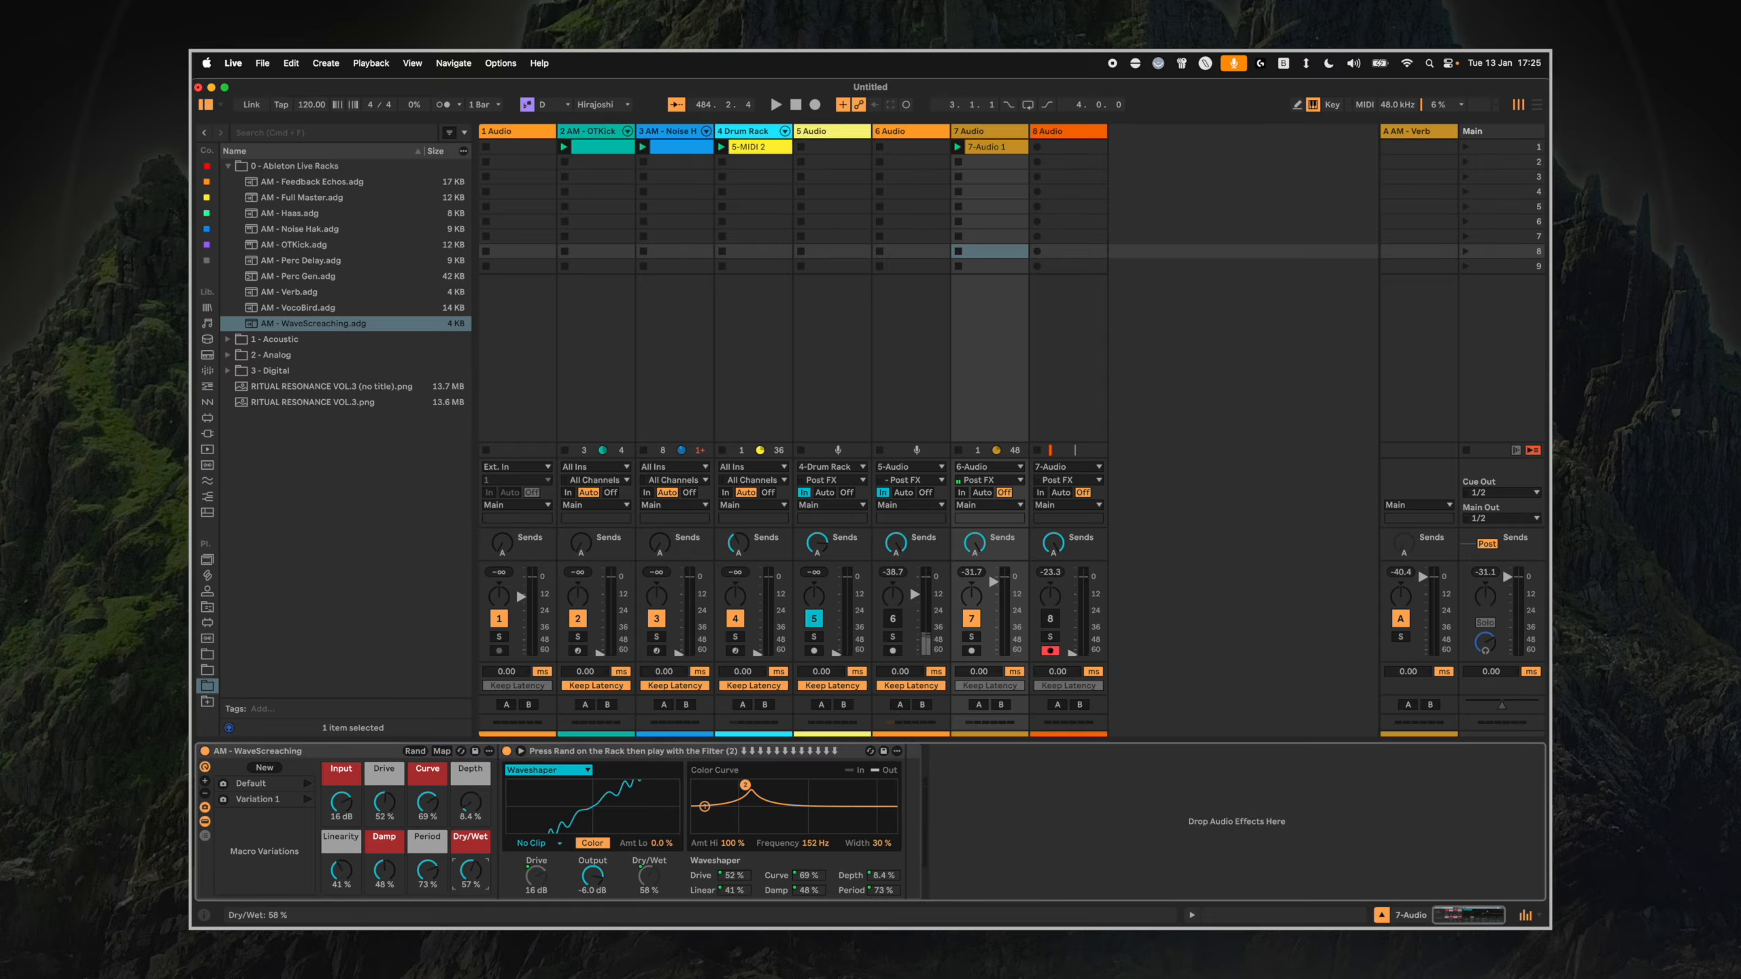
{"action": "left_click_drag", "start_coordinate": [344, 814], "coordinate": [344, 833]}
{"action": "left_click_drag", "start_coordinate": [749, 786], "coordinate": [763, 799]}
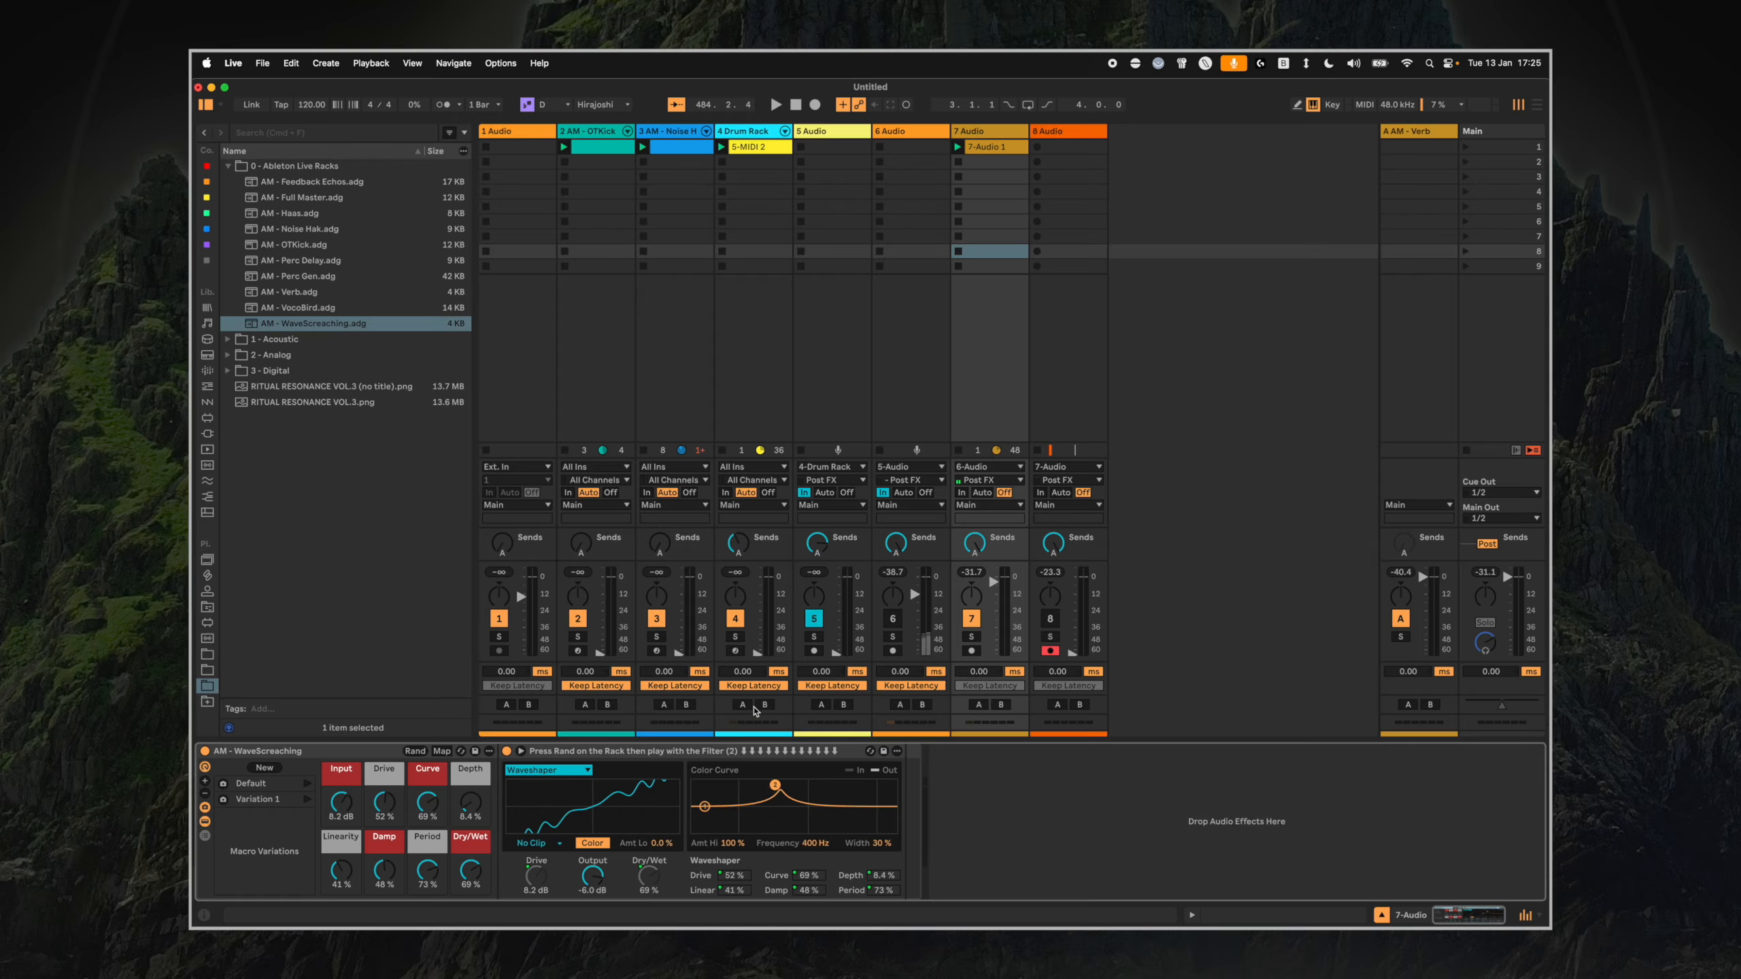
{"action": "left_click", "coordinate": [349, 754]}
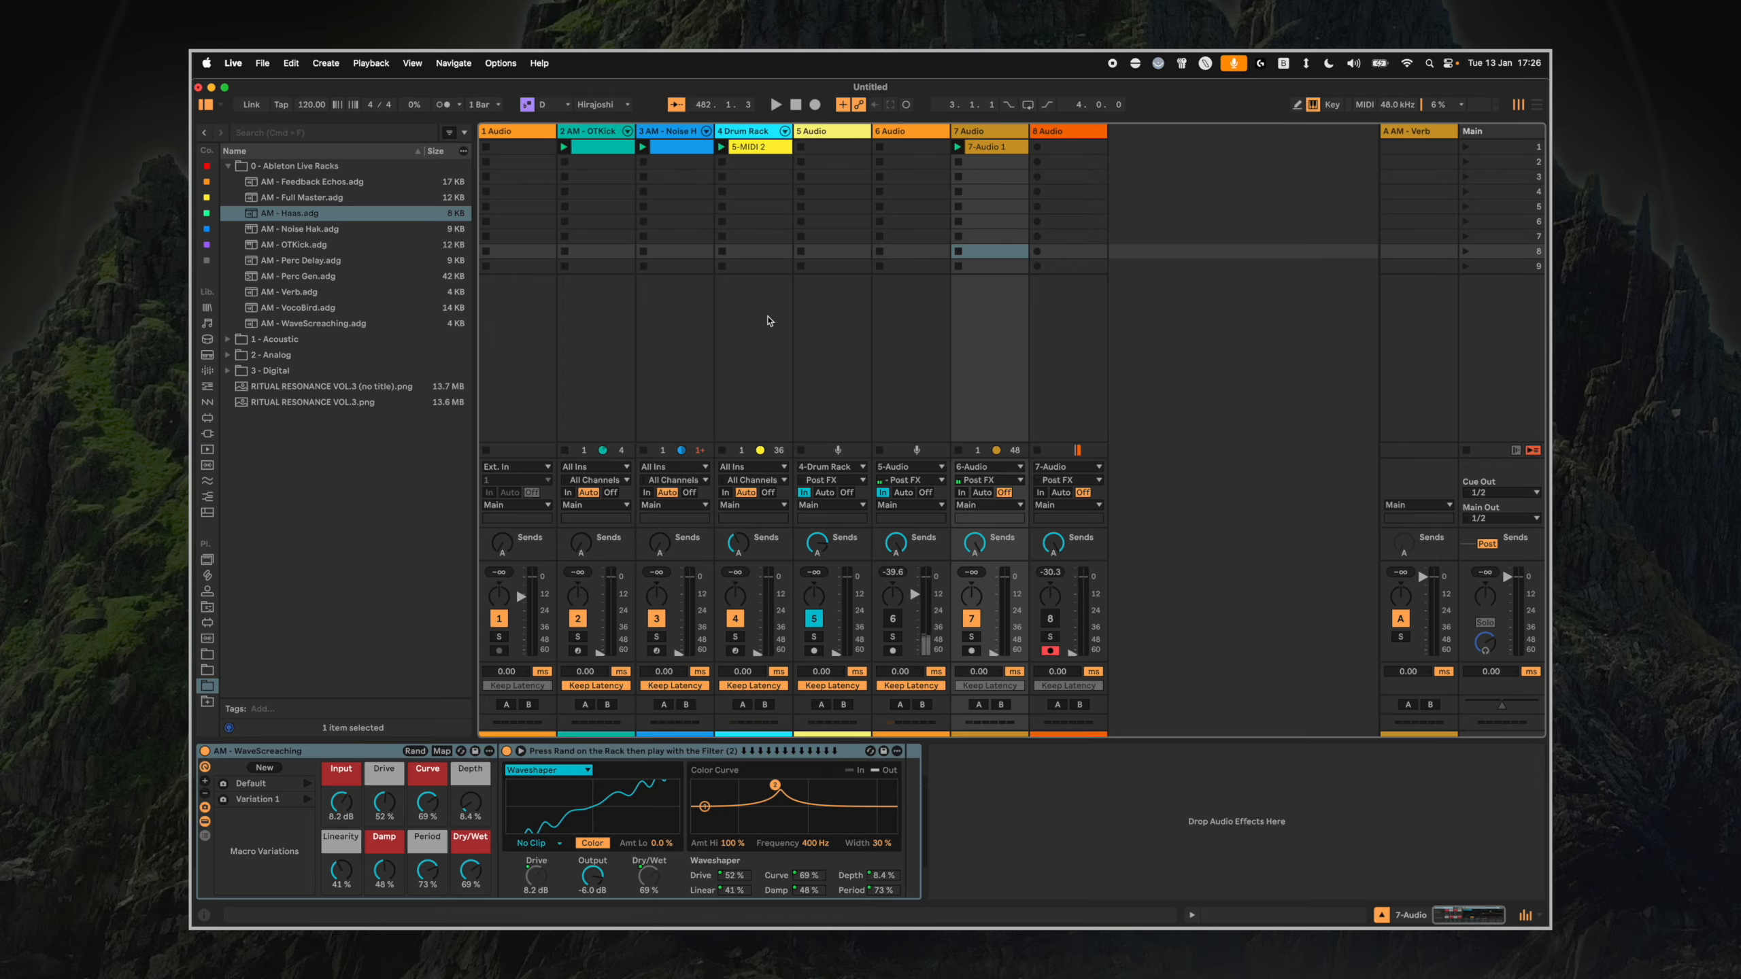
Open 5 Audio's Feedback Delays chain, solo the track, and raise its volume while auditioning the echoes.
{"action": "left_click", "coordinate": [735, 388]}
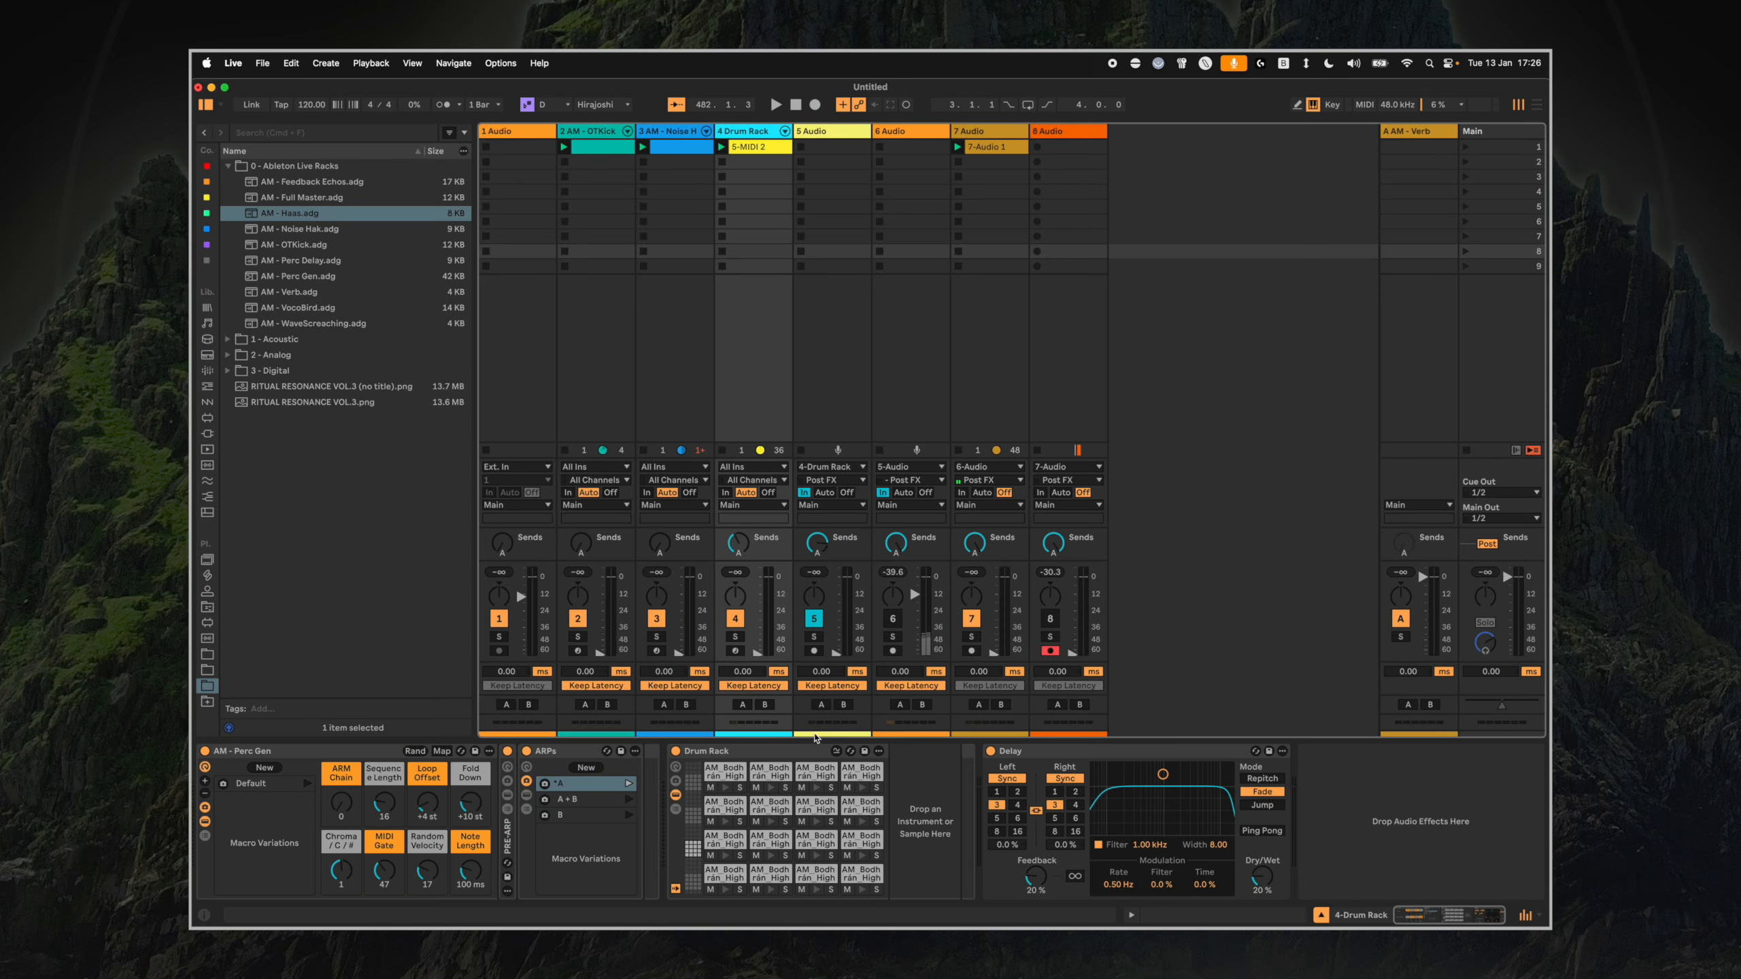
{"action": "left_click", "coordinate": [832, 467]}
{"action": "left_click", "coordinate": [833, 376]}
{"action": "left_click", "coordinate": [832, 377]}
{"action": "left_click_drag", "start_coordinate": [836, 653], "coordinate": [836, 605]}
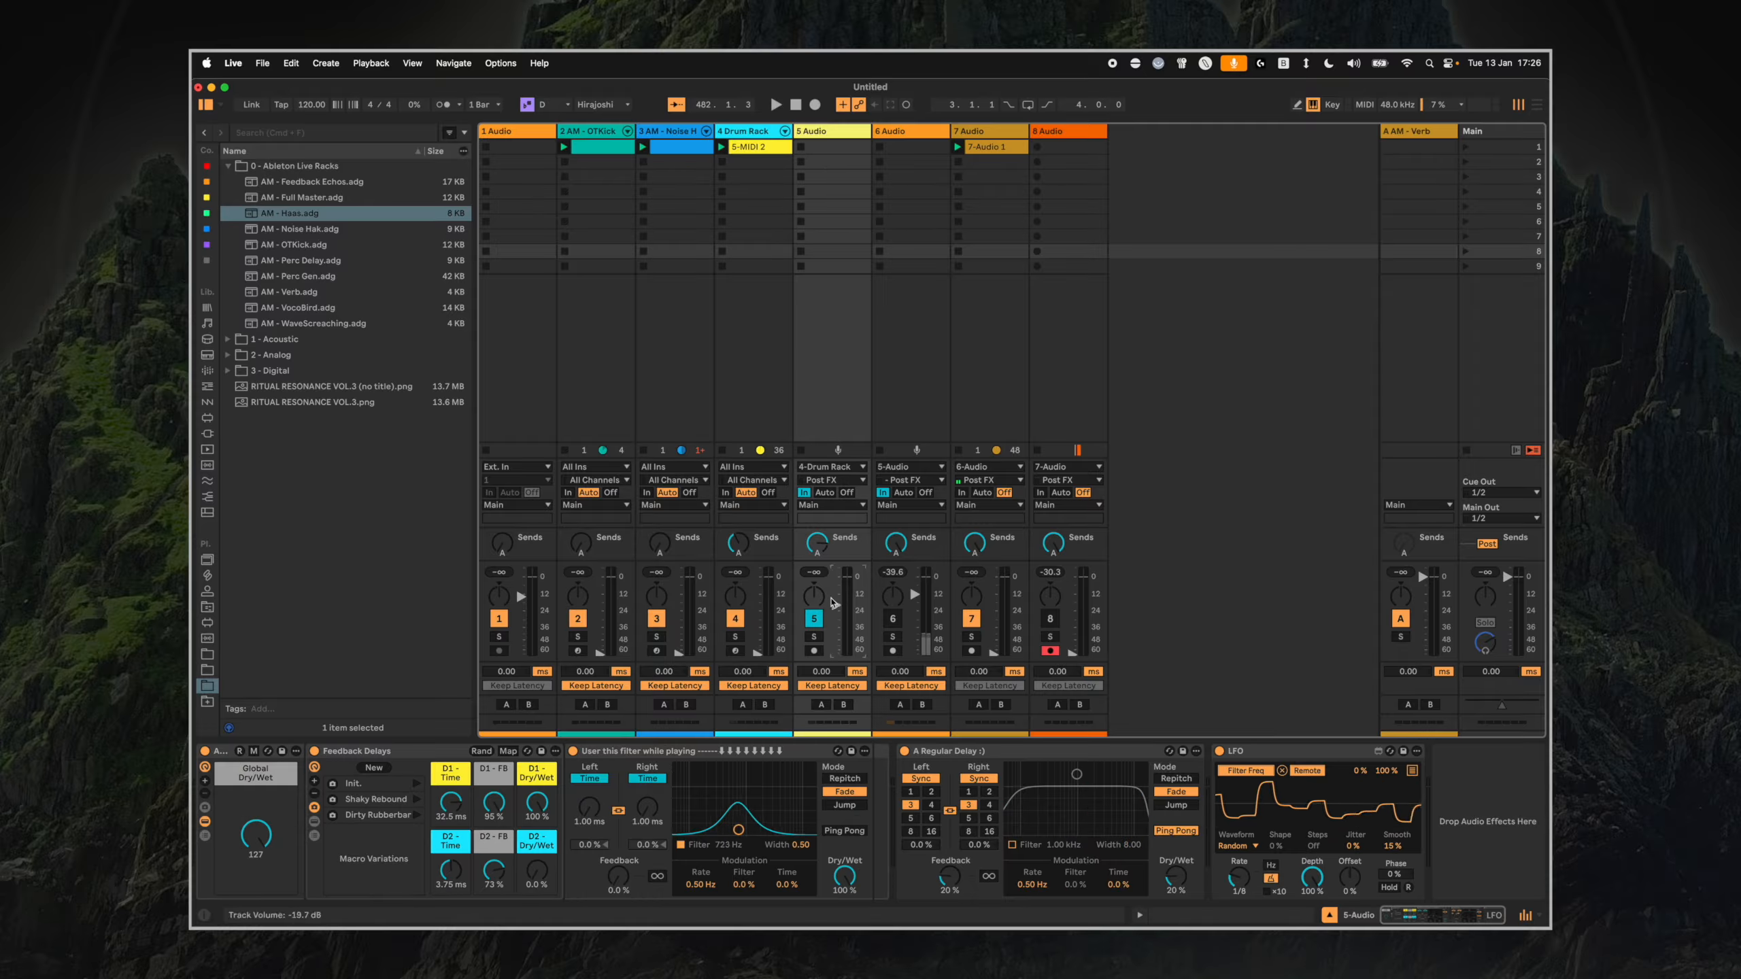
{"action": "left_click", "coordinate": [813, 637]}
{"action": "key", "text": "space"}
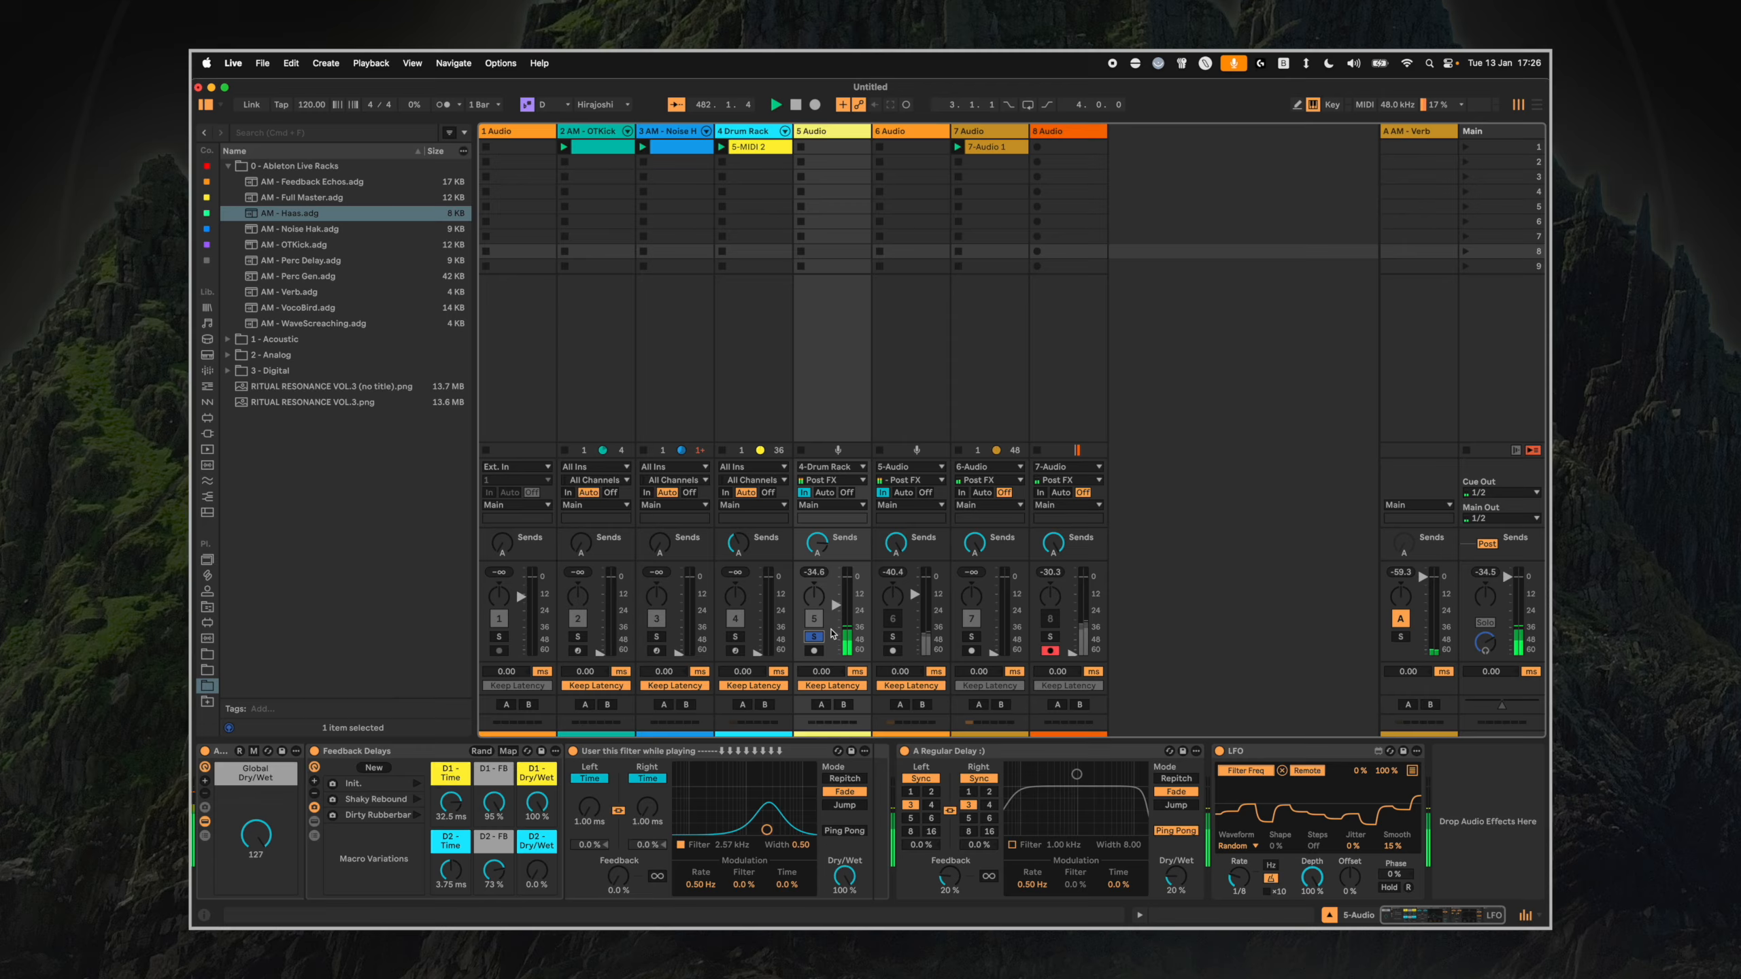
{"action": "left_click_drag", "start_coordinate": [836, 605], "coordinate": [836, 588]}
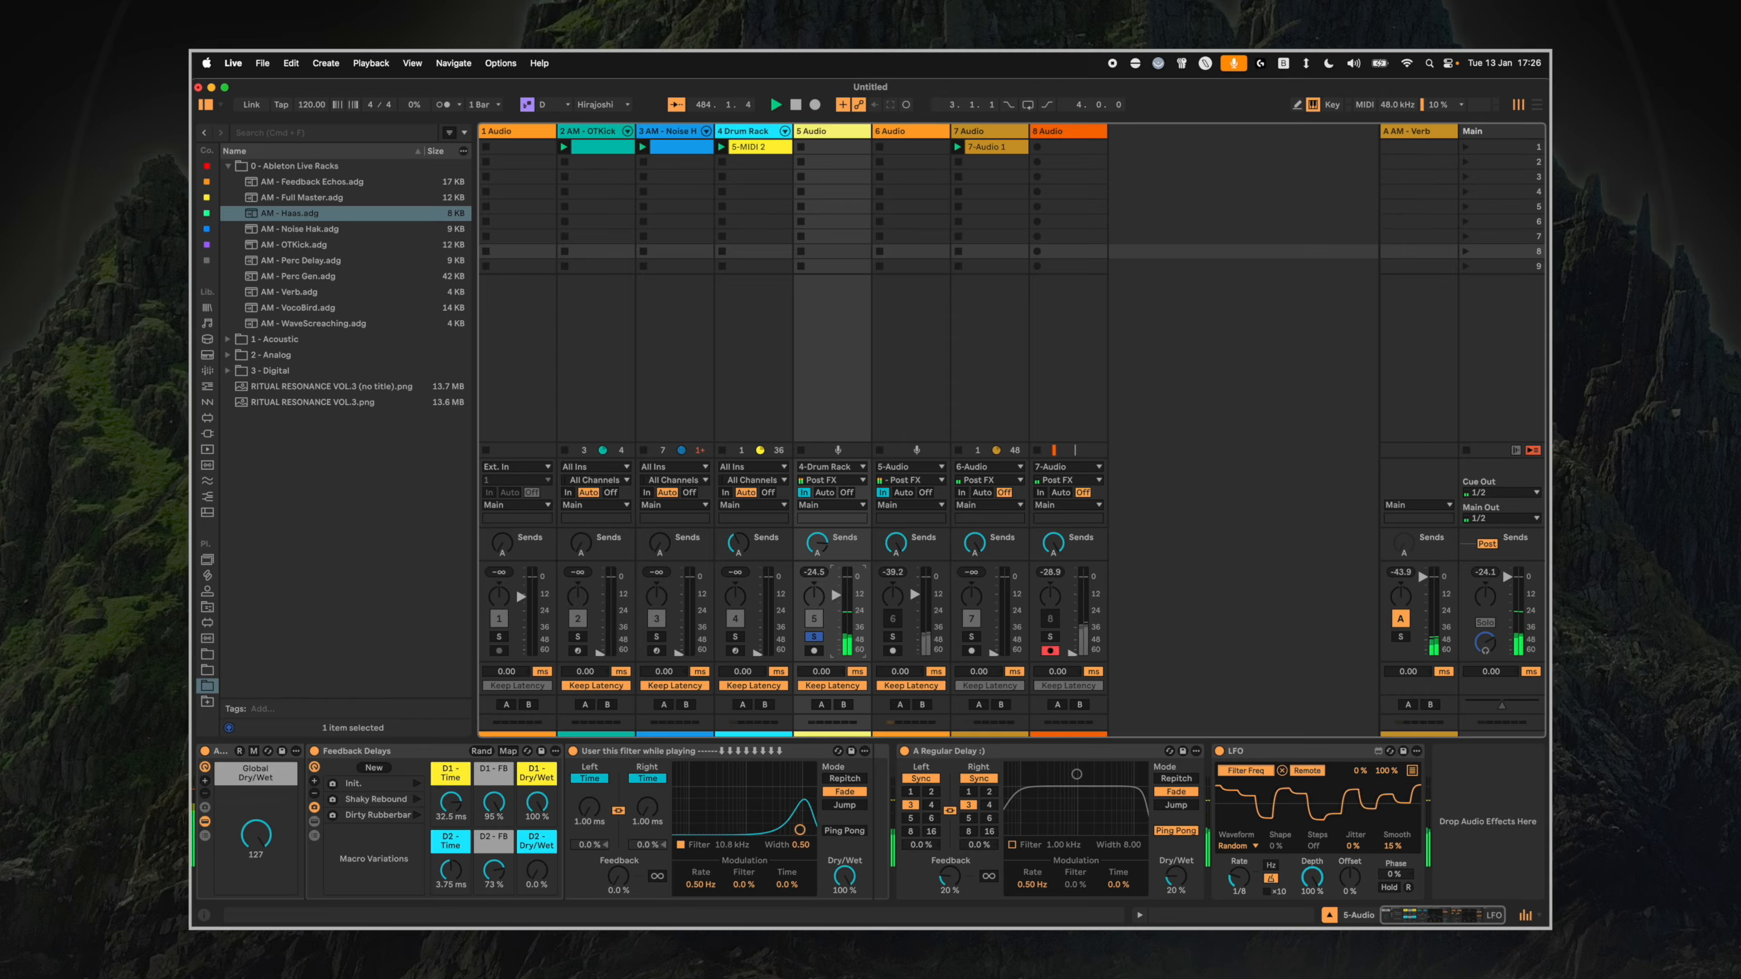
Insert the AM - Haas rack between Feedback Delays and A Regular Delay on 5 Audio, and raise the track's volume further.
{"action": "left_click", "coordinate": [1277, 755]}
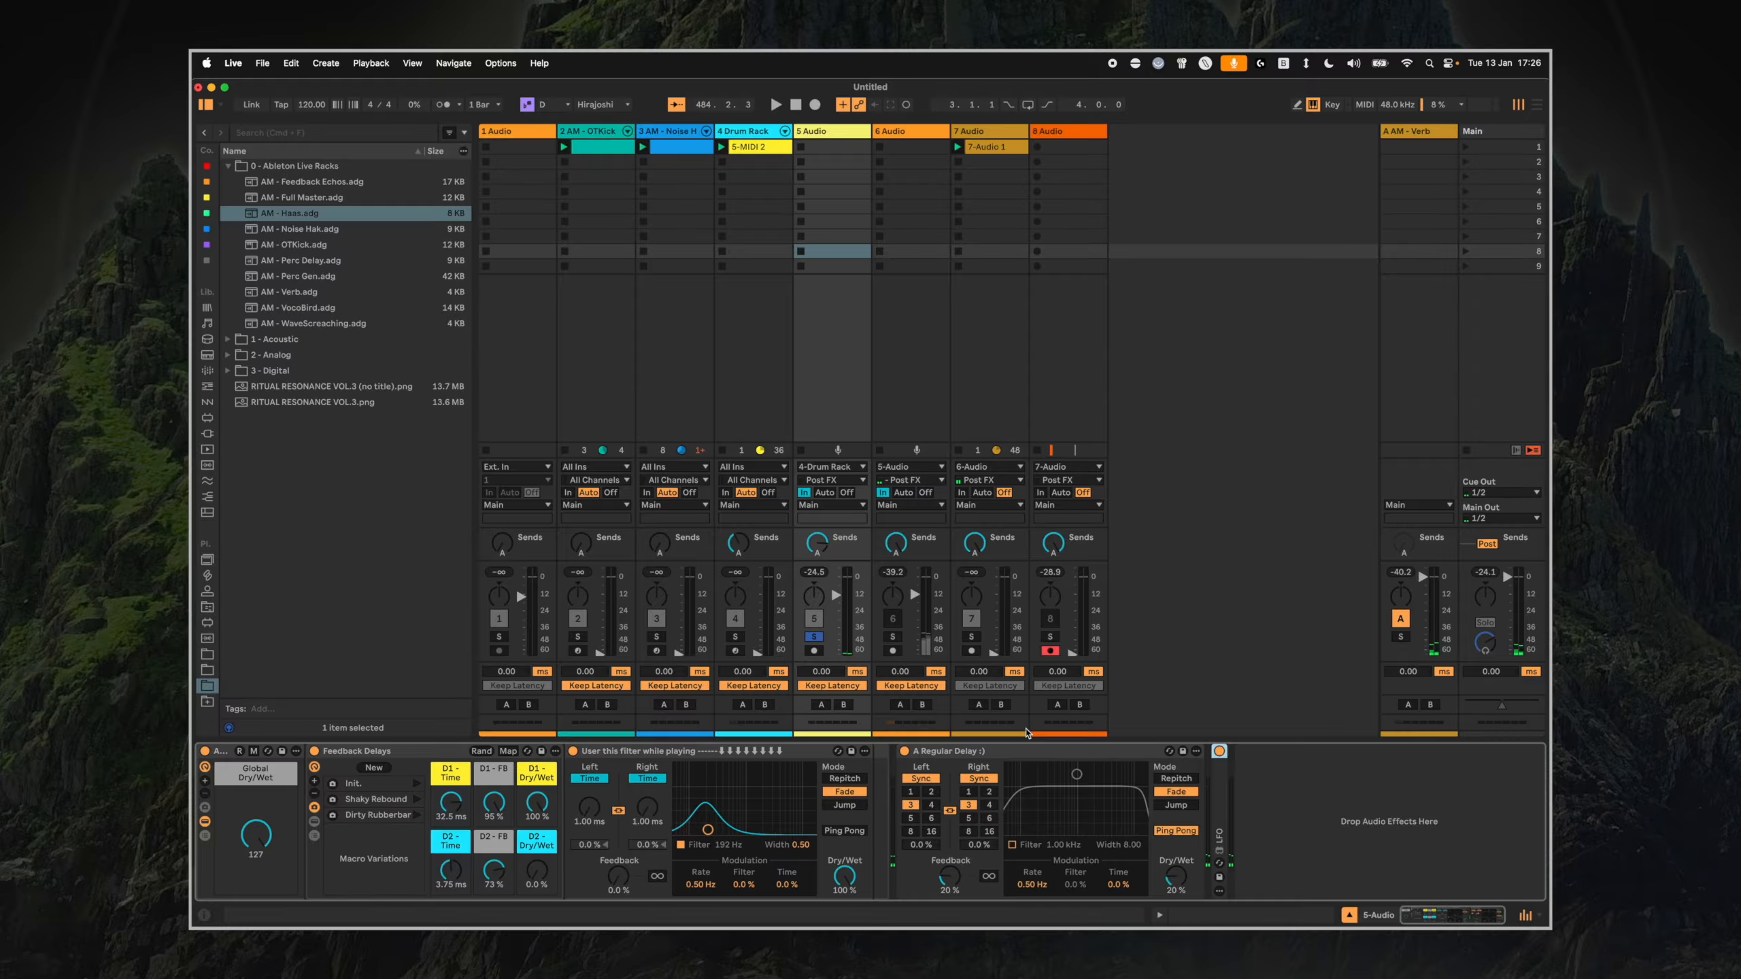
{"action": "left_click", "coordinate": [310, 217]}
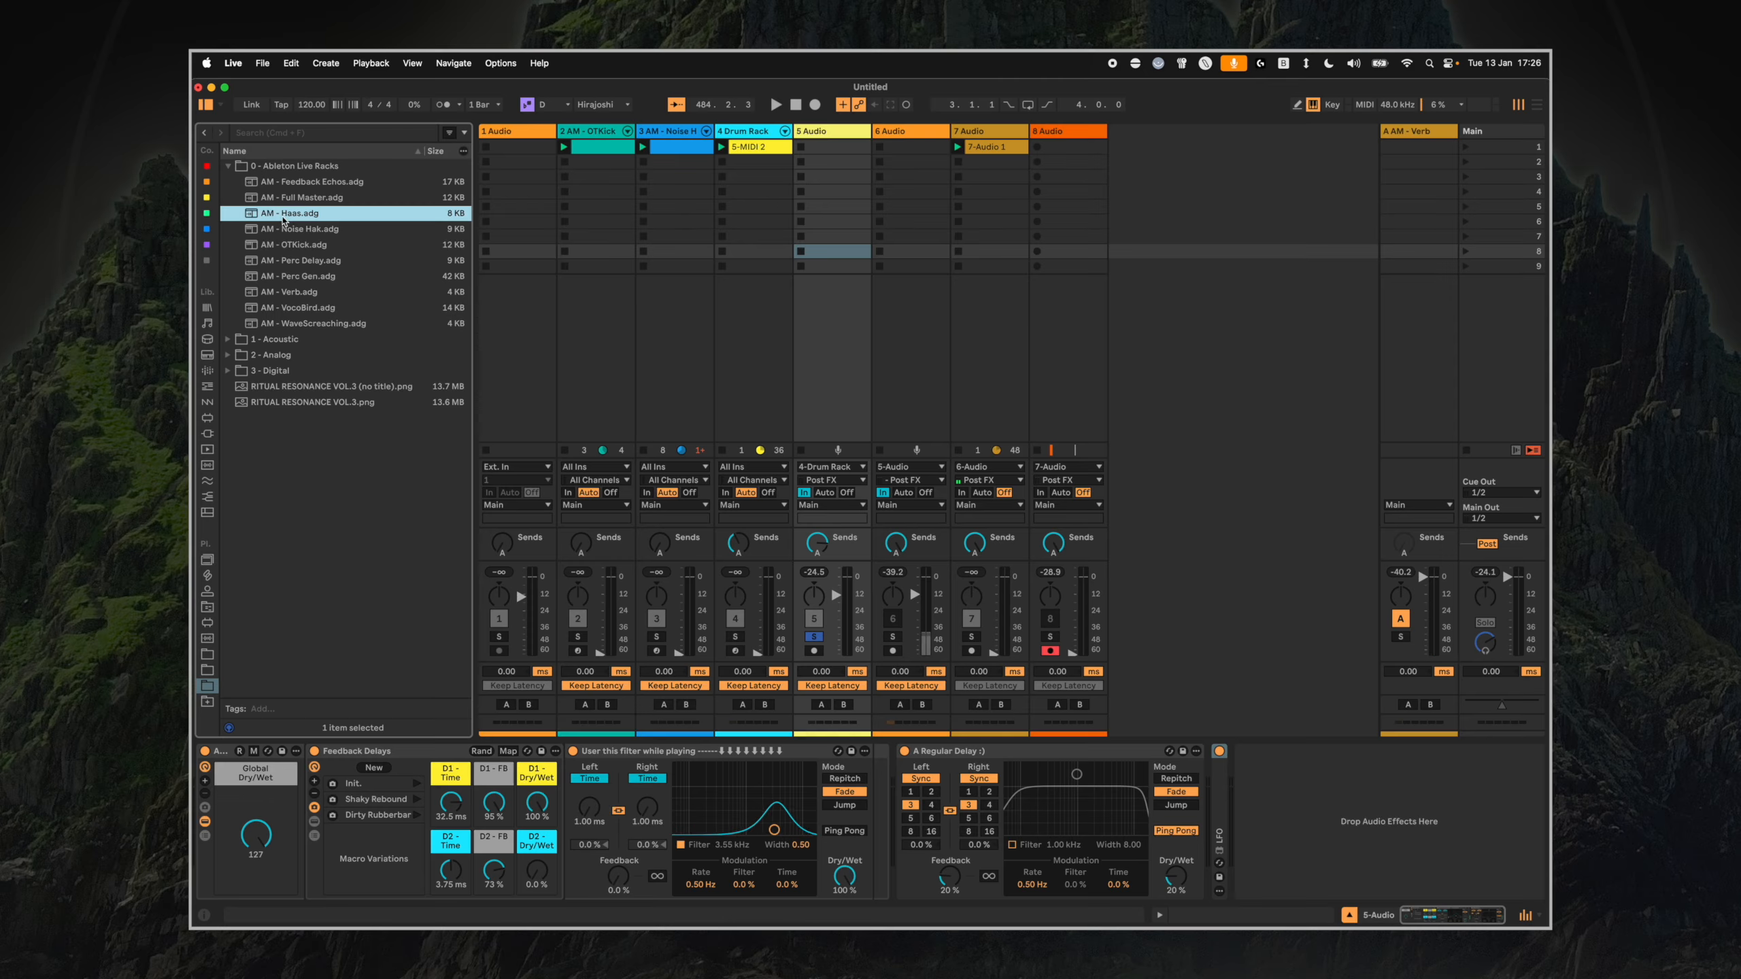
{"action": "left_click_drag", "start_coordinate": [283, 221], "coordinate": [904, 875]}
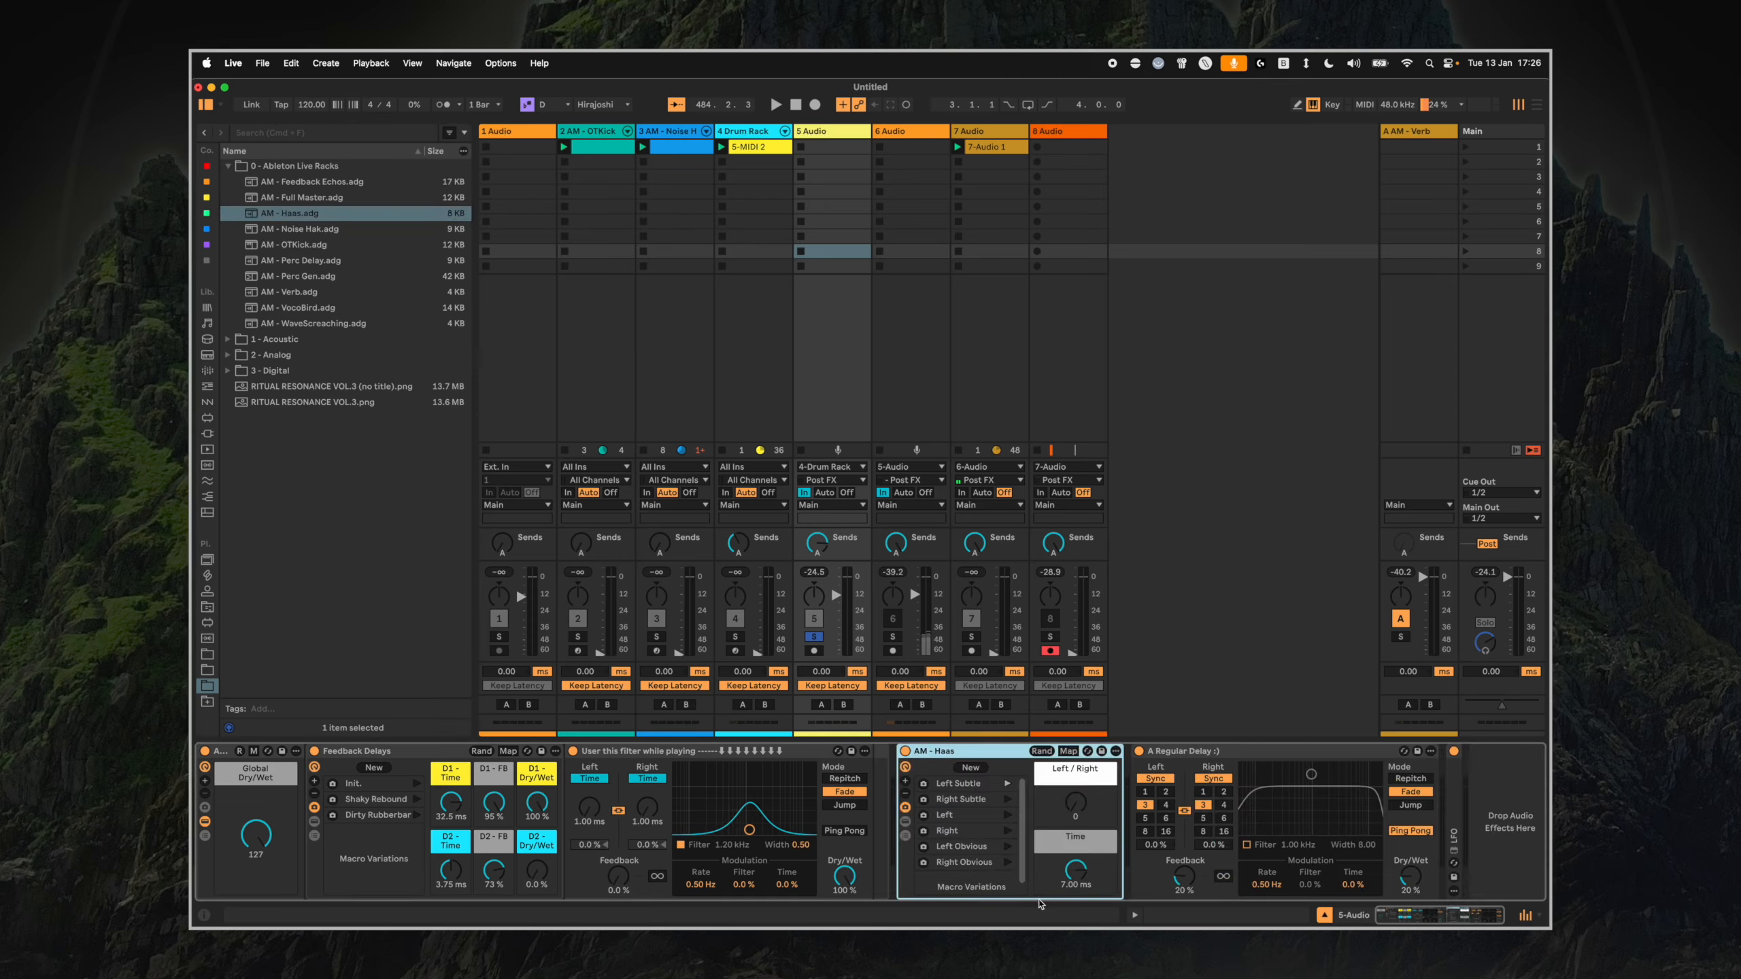
{"action": "left_click", "coordinate": [834, 608]}
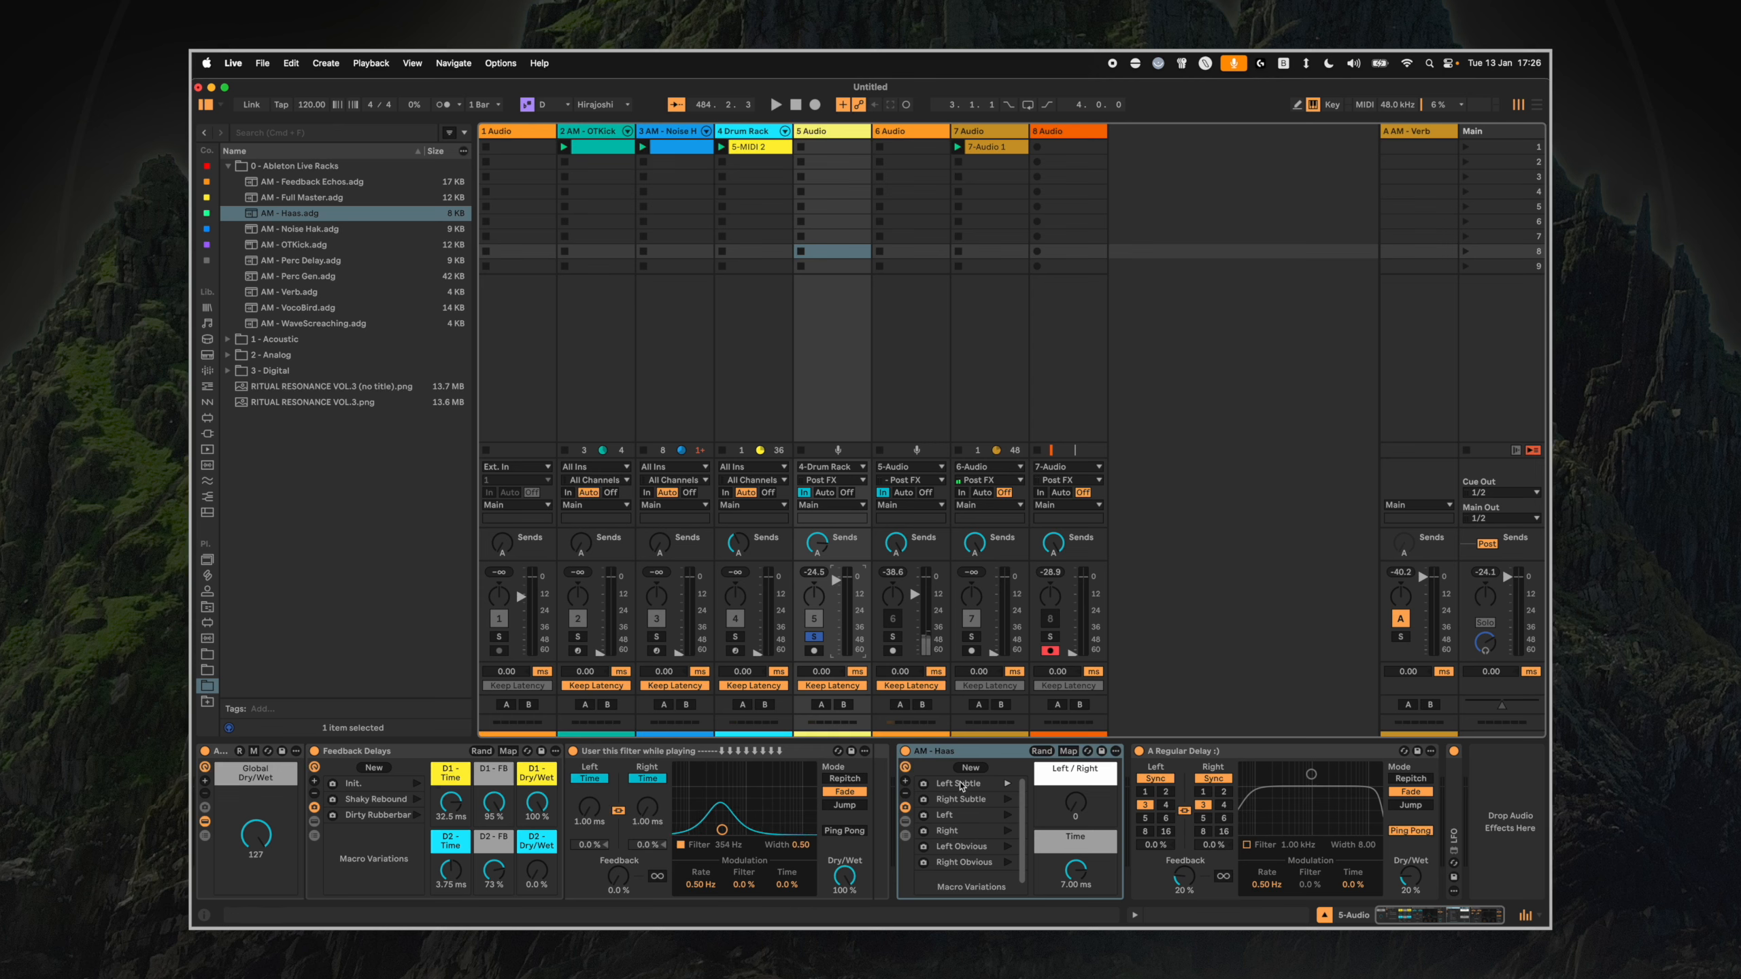
{"action": "left_click", "coordinate": [961, 750]}
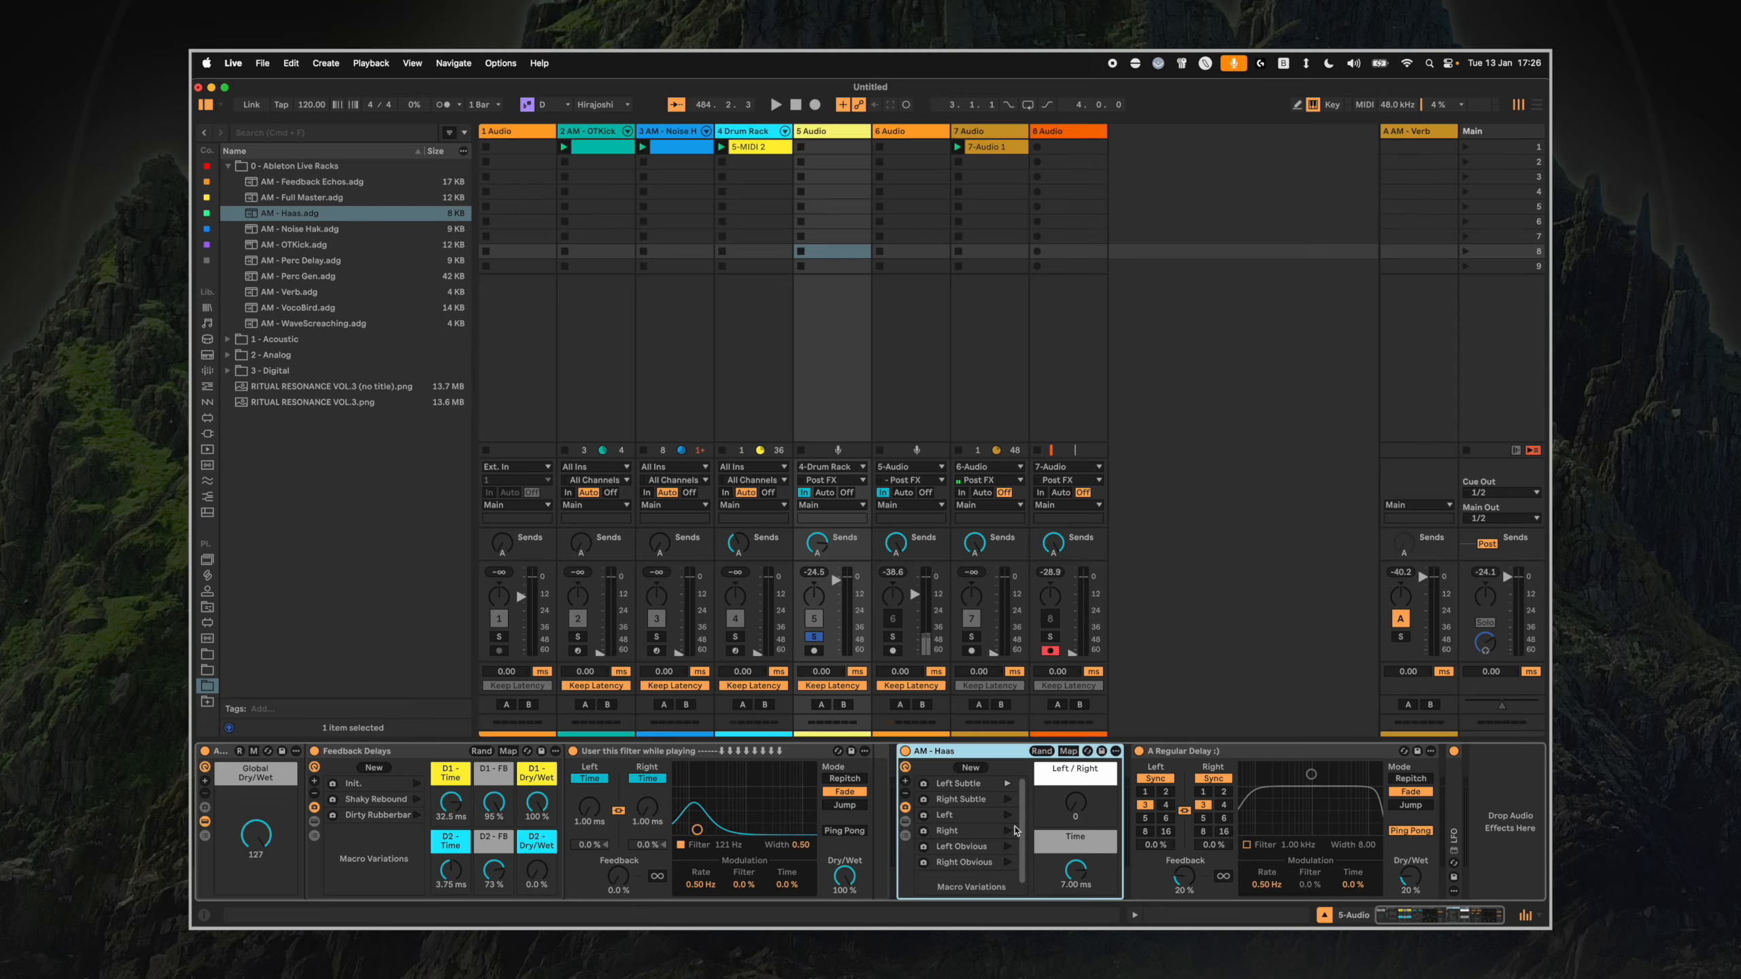
Set the Haas rack's Left/Right macro to 1, then cycle through its macro variations and recall Right Subtle.
{"action": "left_click_drag", "start_coordinate": [1074, 803], "coordinate": [1074, 799]}
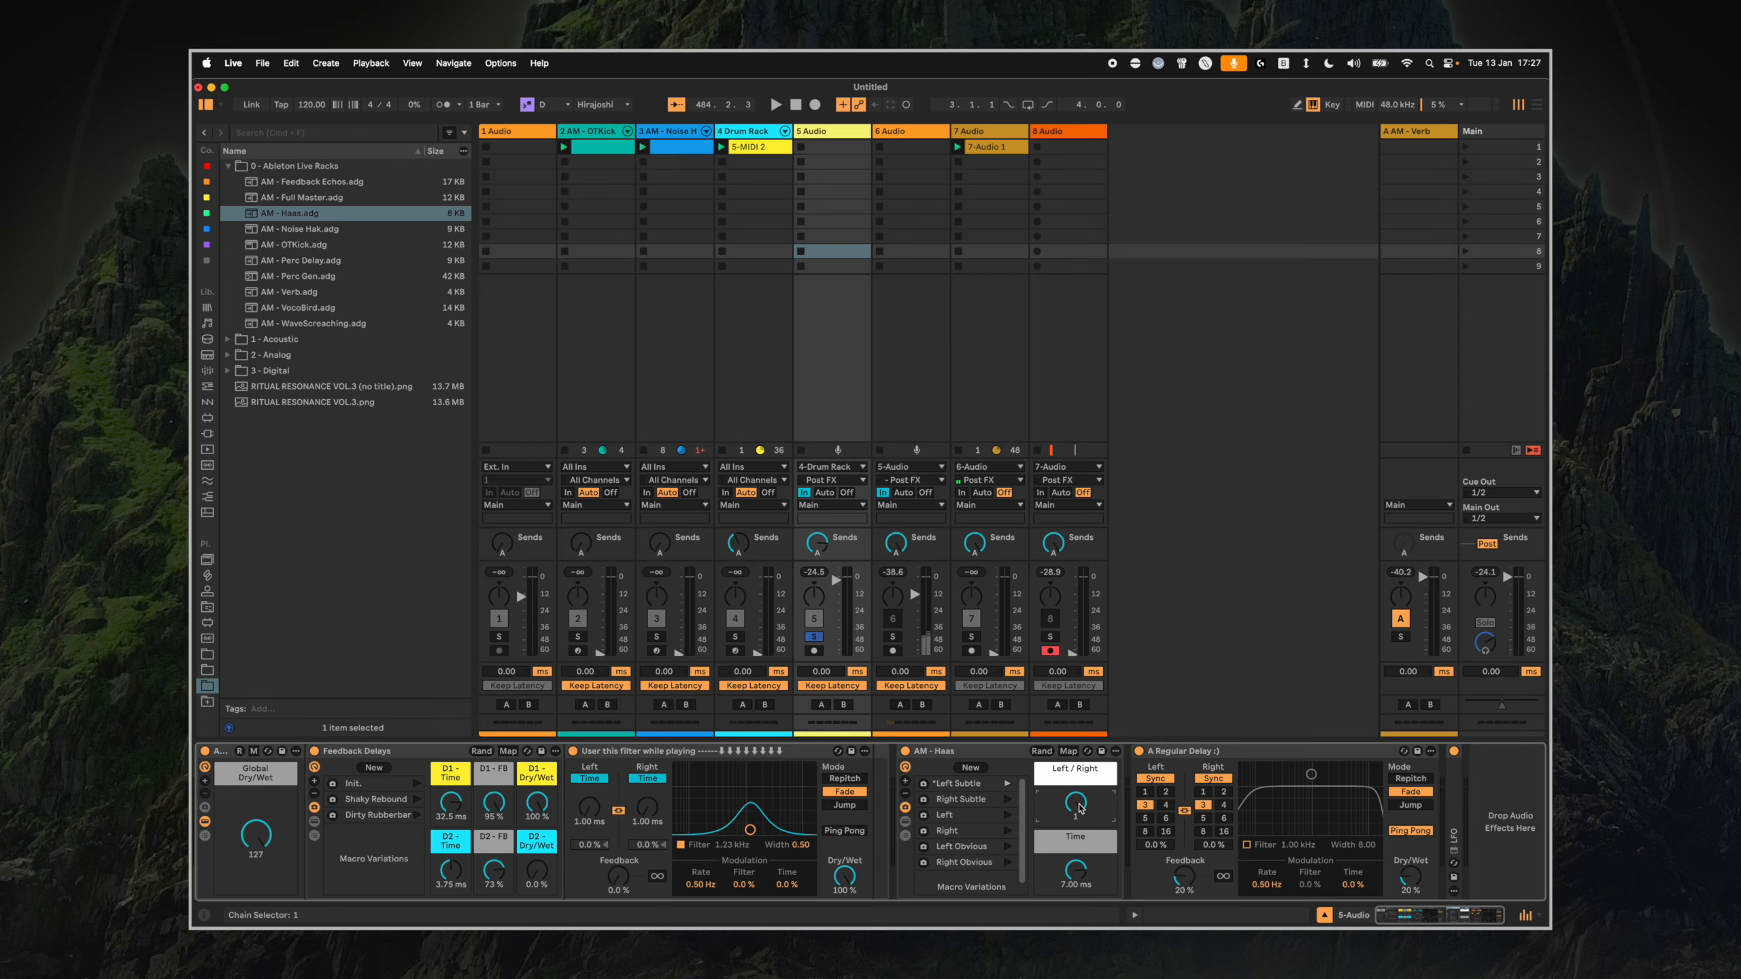
{"action": "left_click_drag", "start_coordinate": [1075, 891], "coordinate": [1075, 871]}
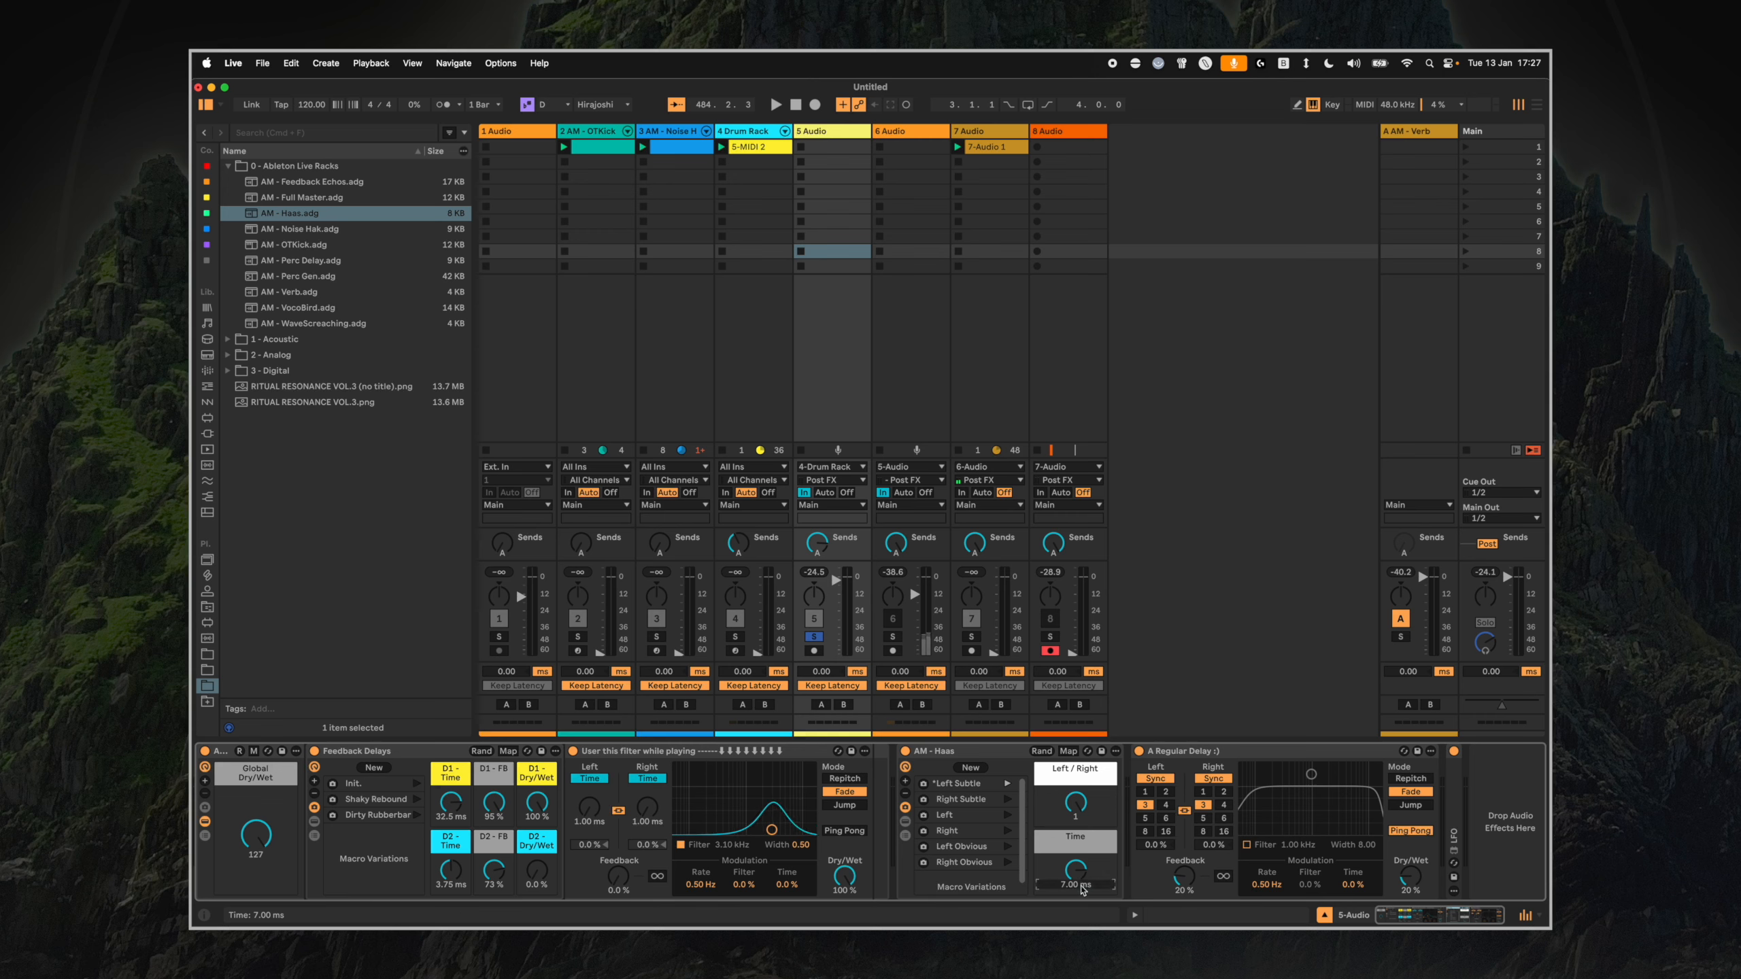
{"action": "left_click", "coordinate": [942, 815]}
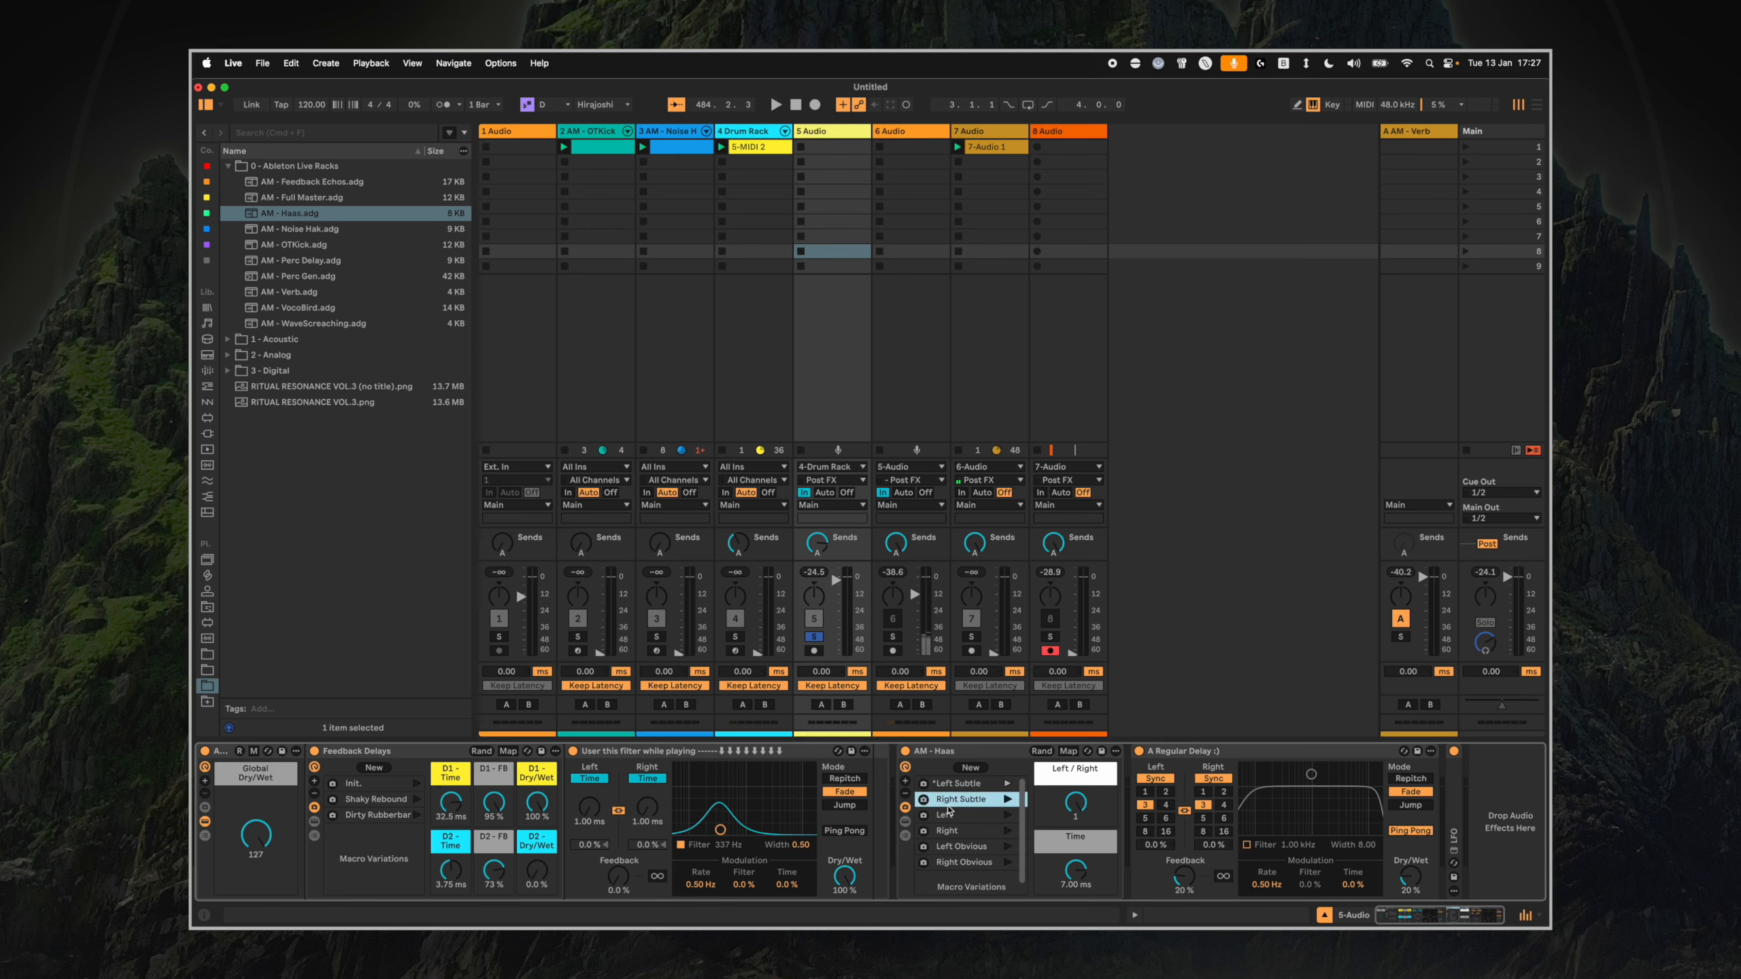
{"action": "left_click", "coordinate": [958, 830]}
{"action": "double_click", "coordinate": [966, 850]}
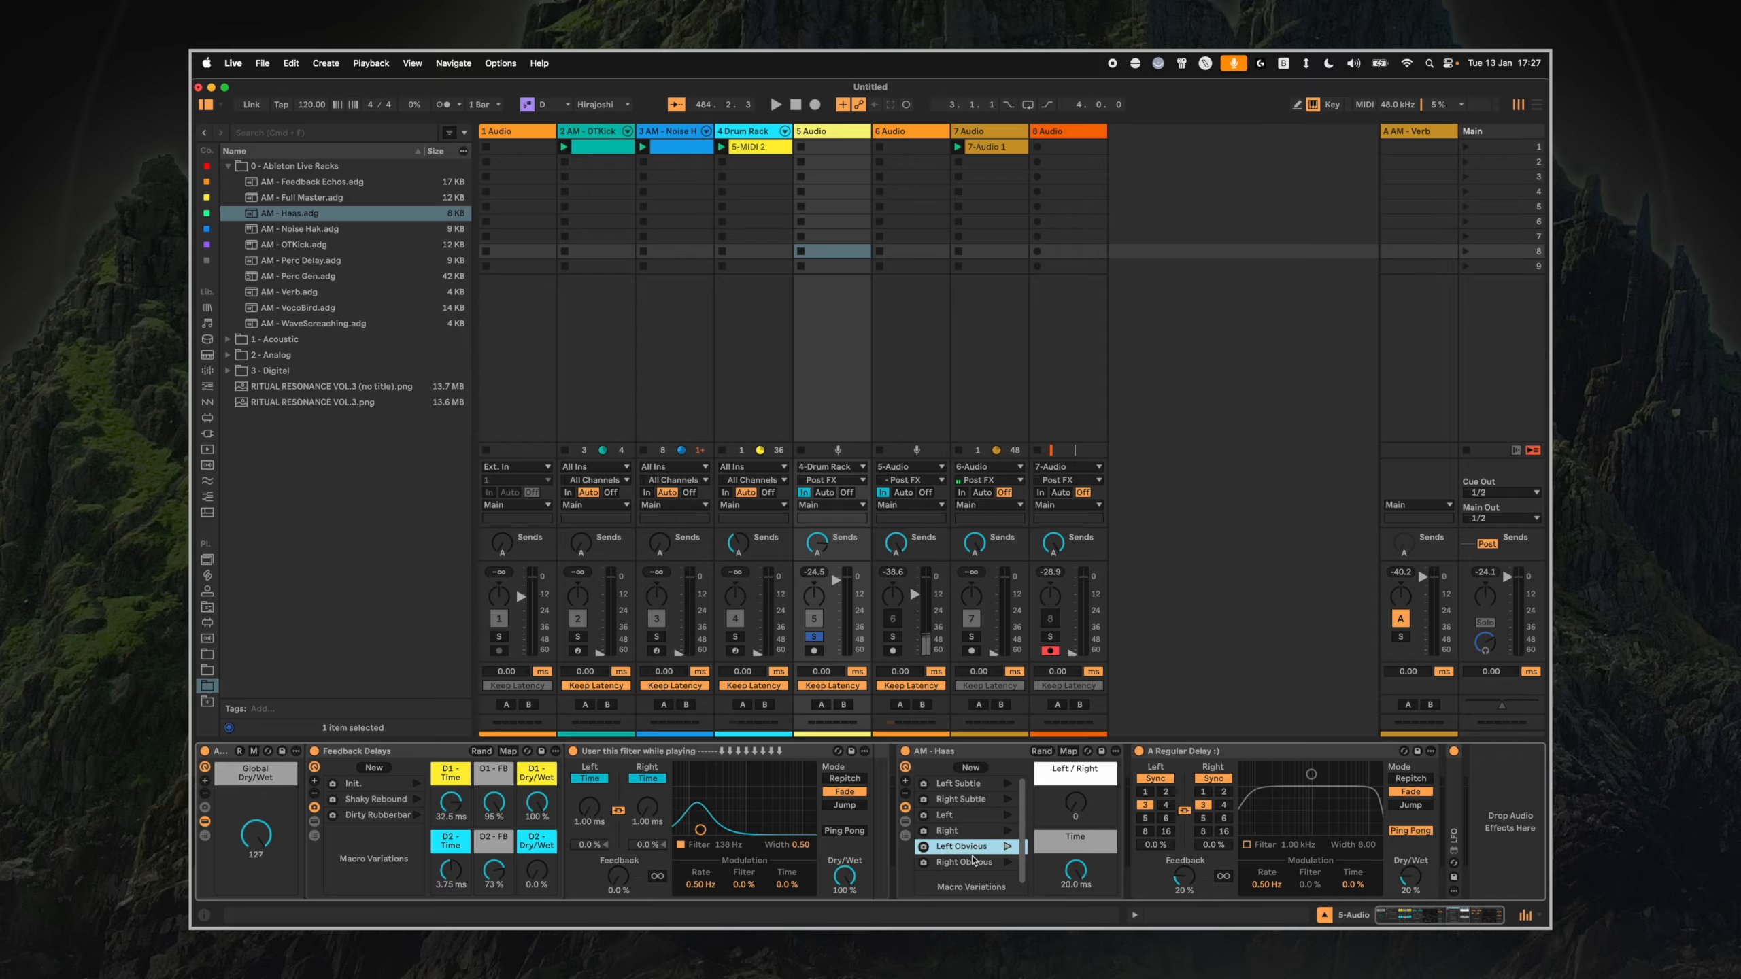
{"action": "double_click", "coordinate": [969, 863]}
{"action": "double_click", "coordinate": [955, 816]}
{"action": "left_click", "coordinate": [964, 832]}
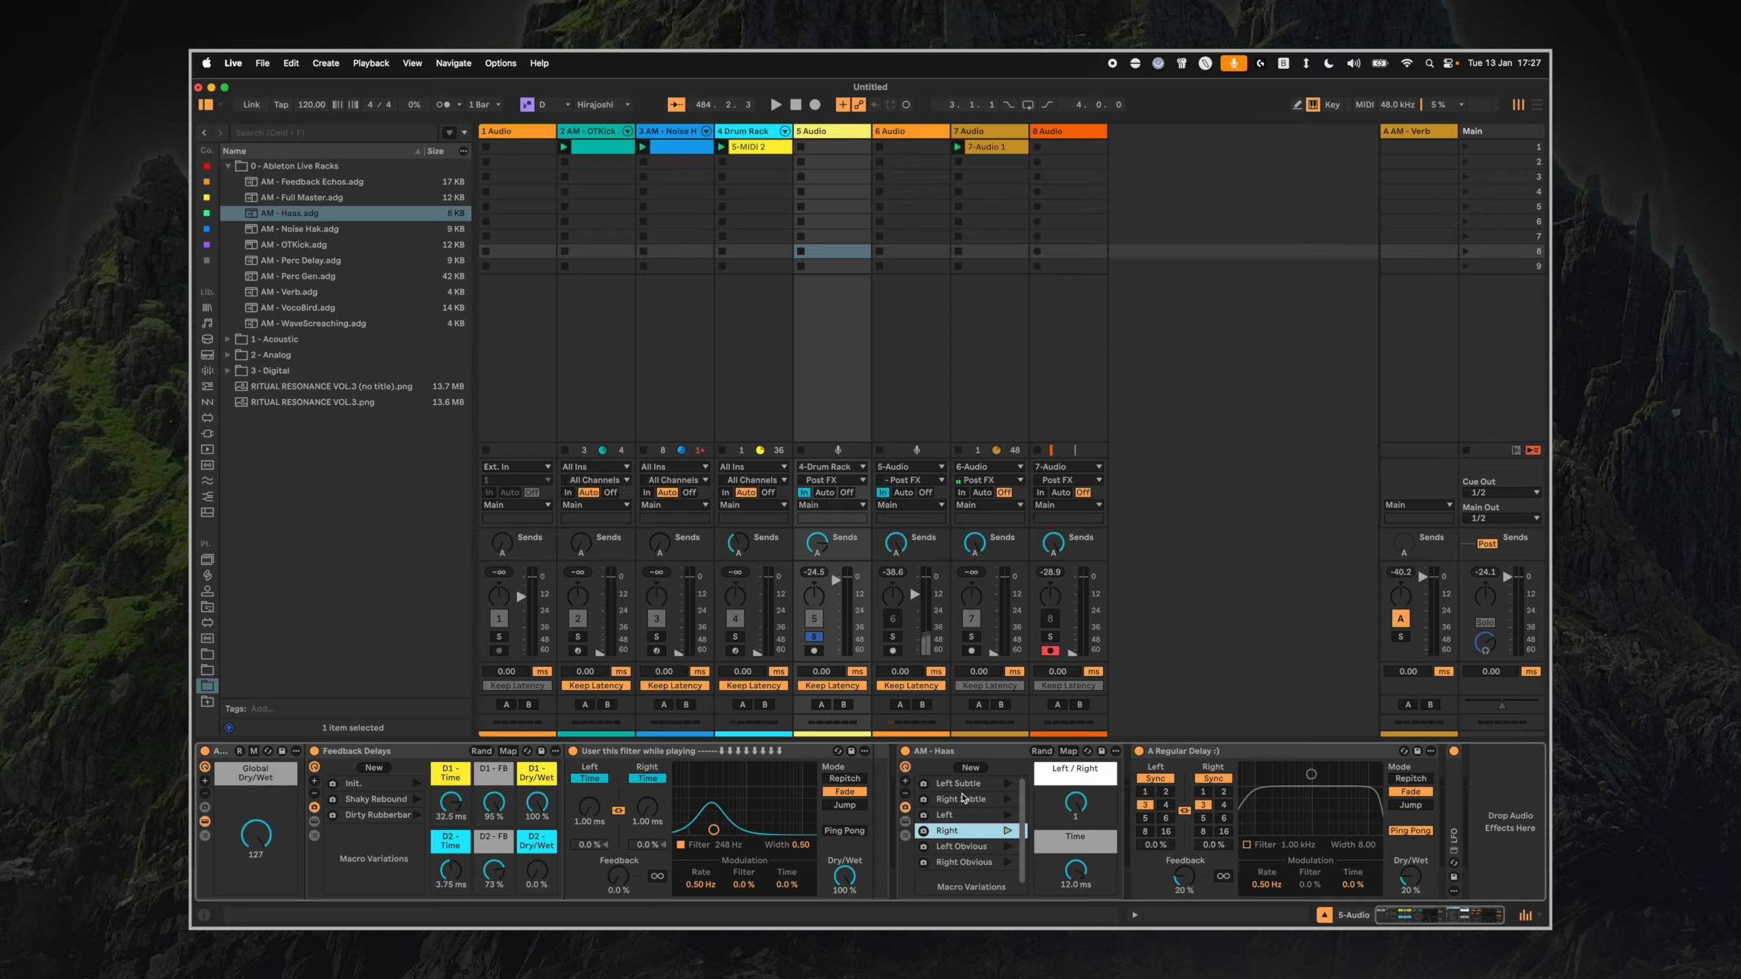
{"action": "left_click", "coordinate": [963, 799]}
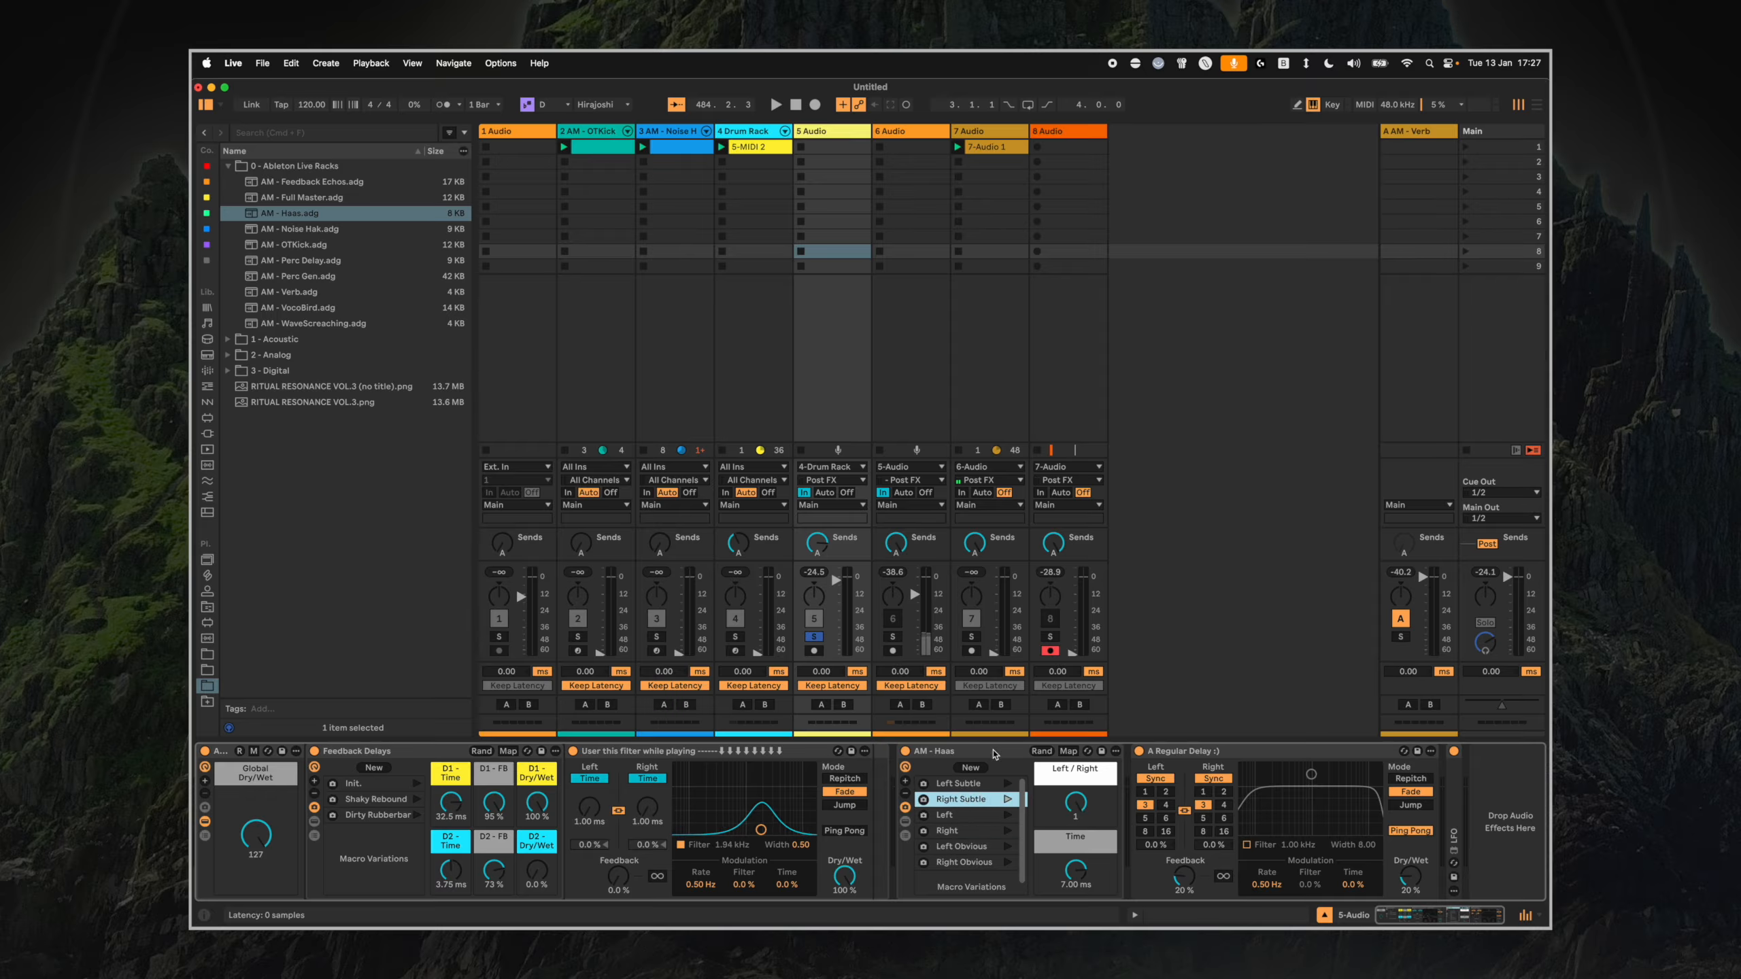
Play the soloed 5 Audio track and compare its sound with the Haas rack bypassed and re-enabled.
{"action": "key", "text": "space"}
{"action": "left_click", "coordinate": [938, 766]}
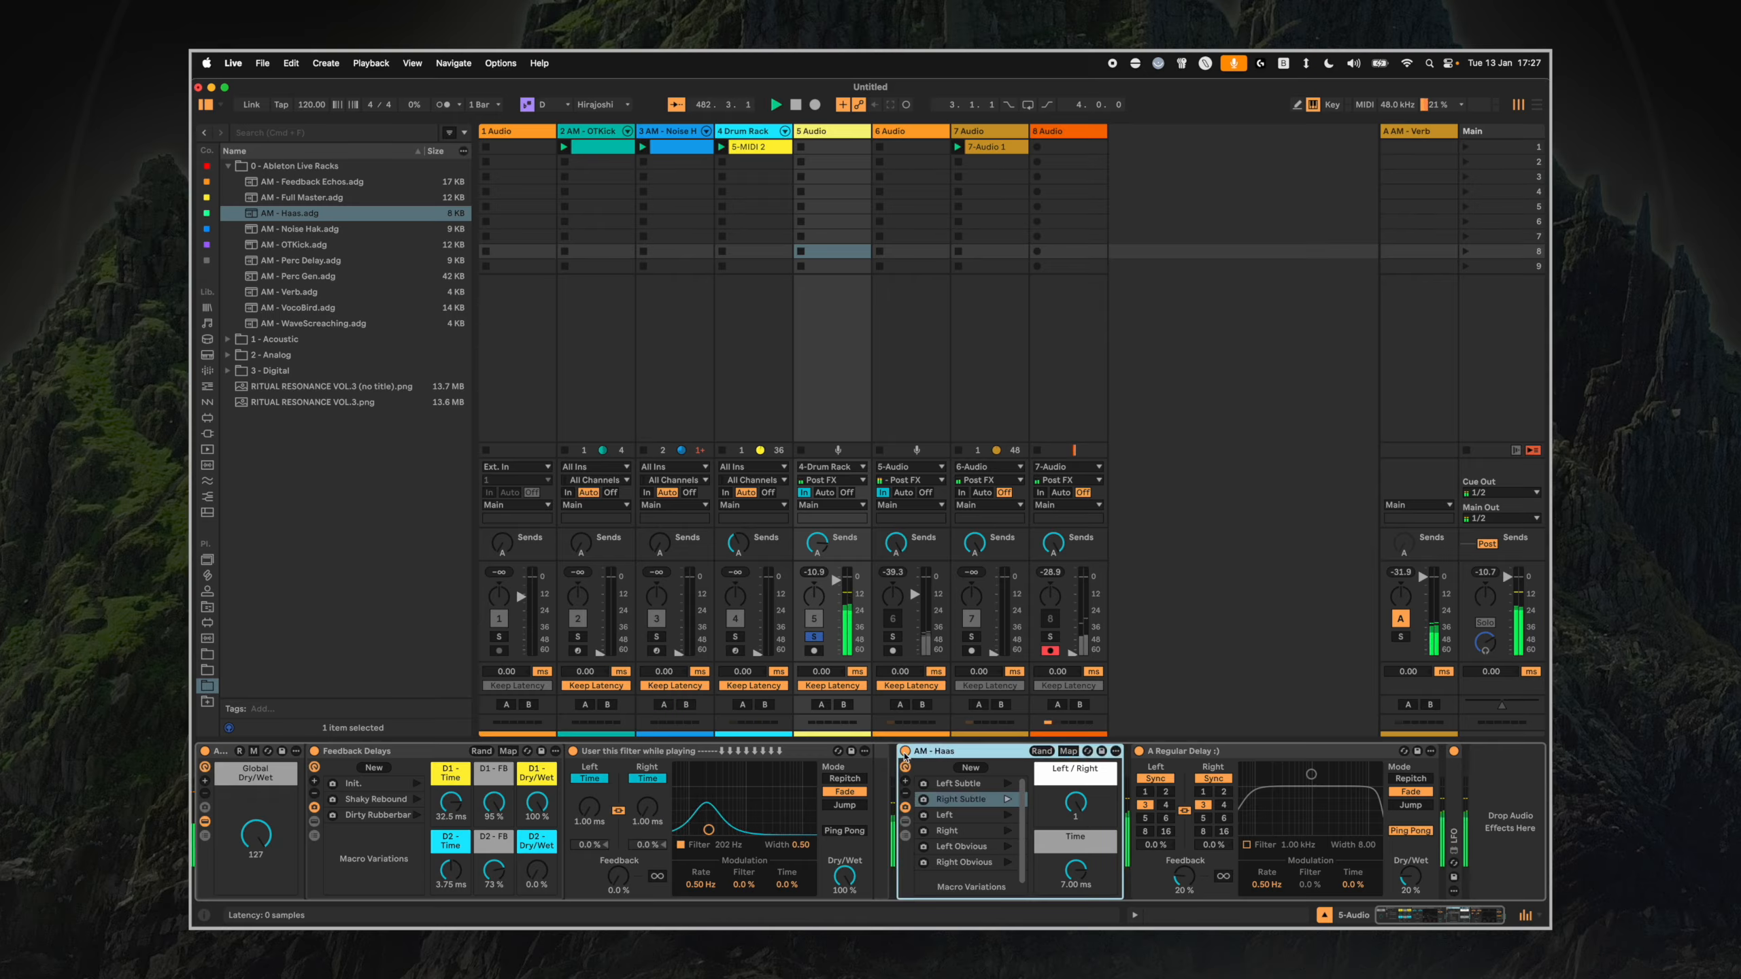
{"action": "key", "text": "0"}
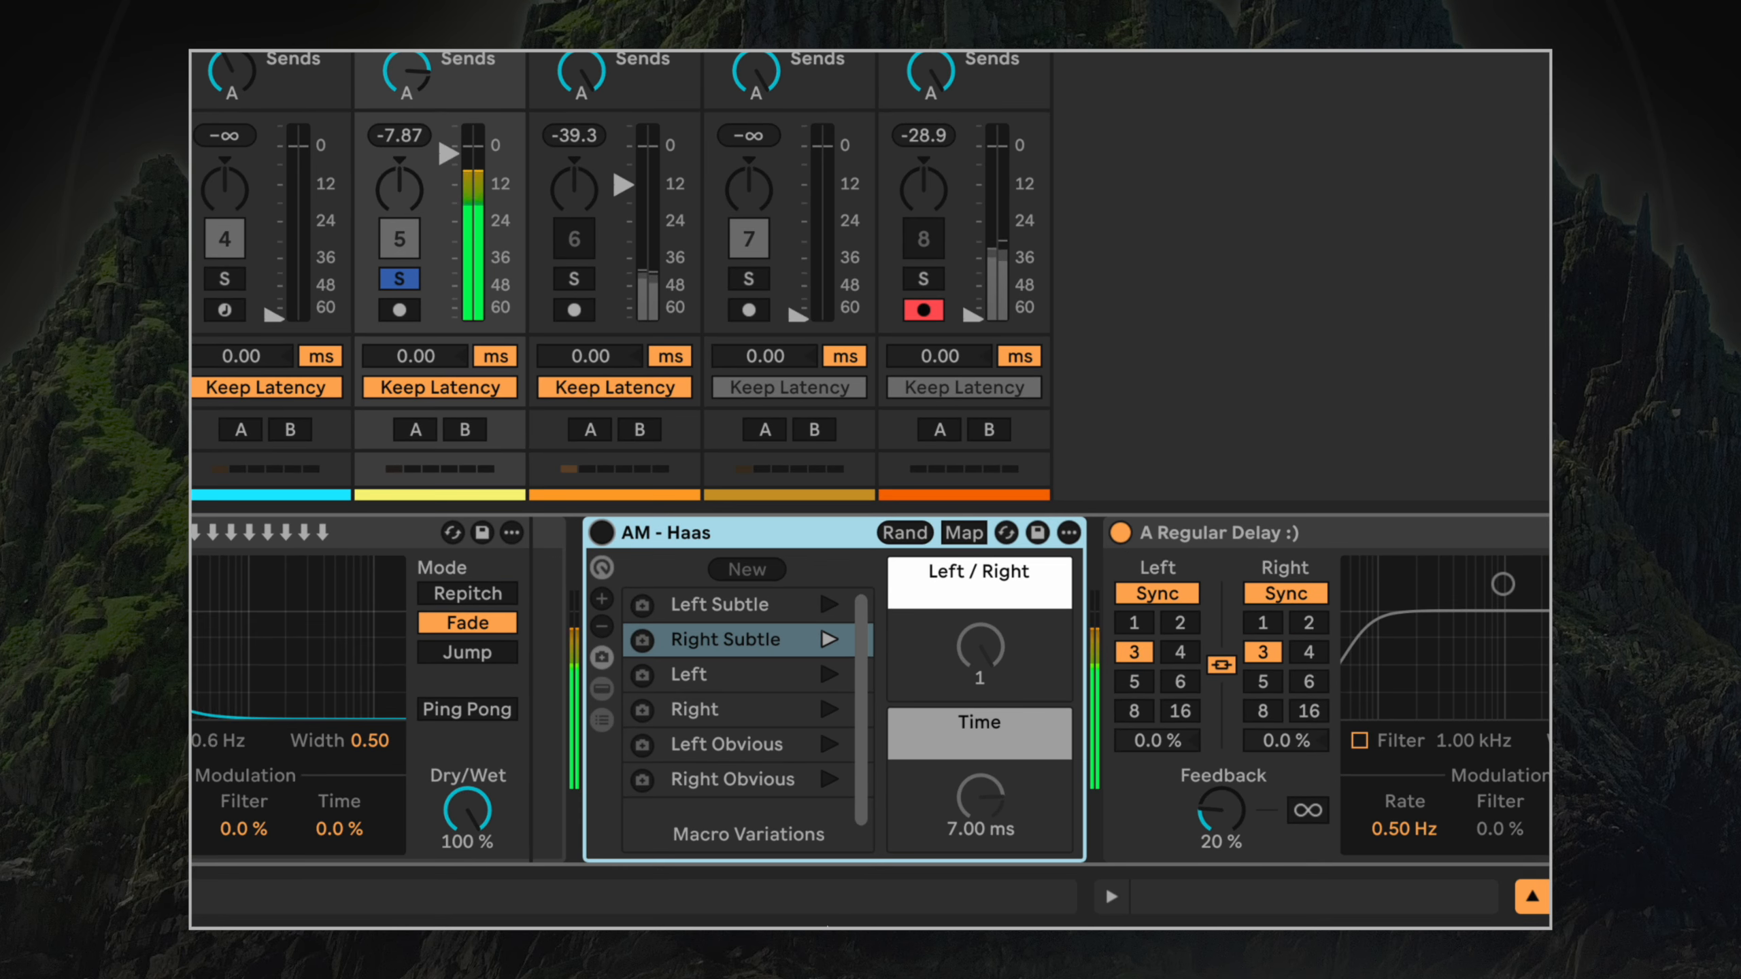
{"action": "left_click", "coordinate": [601, 532]}
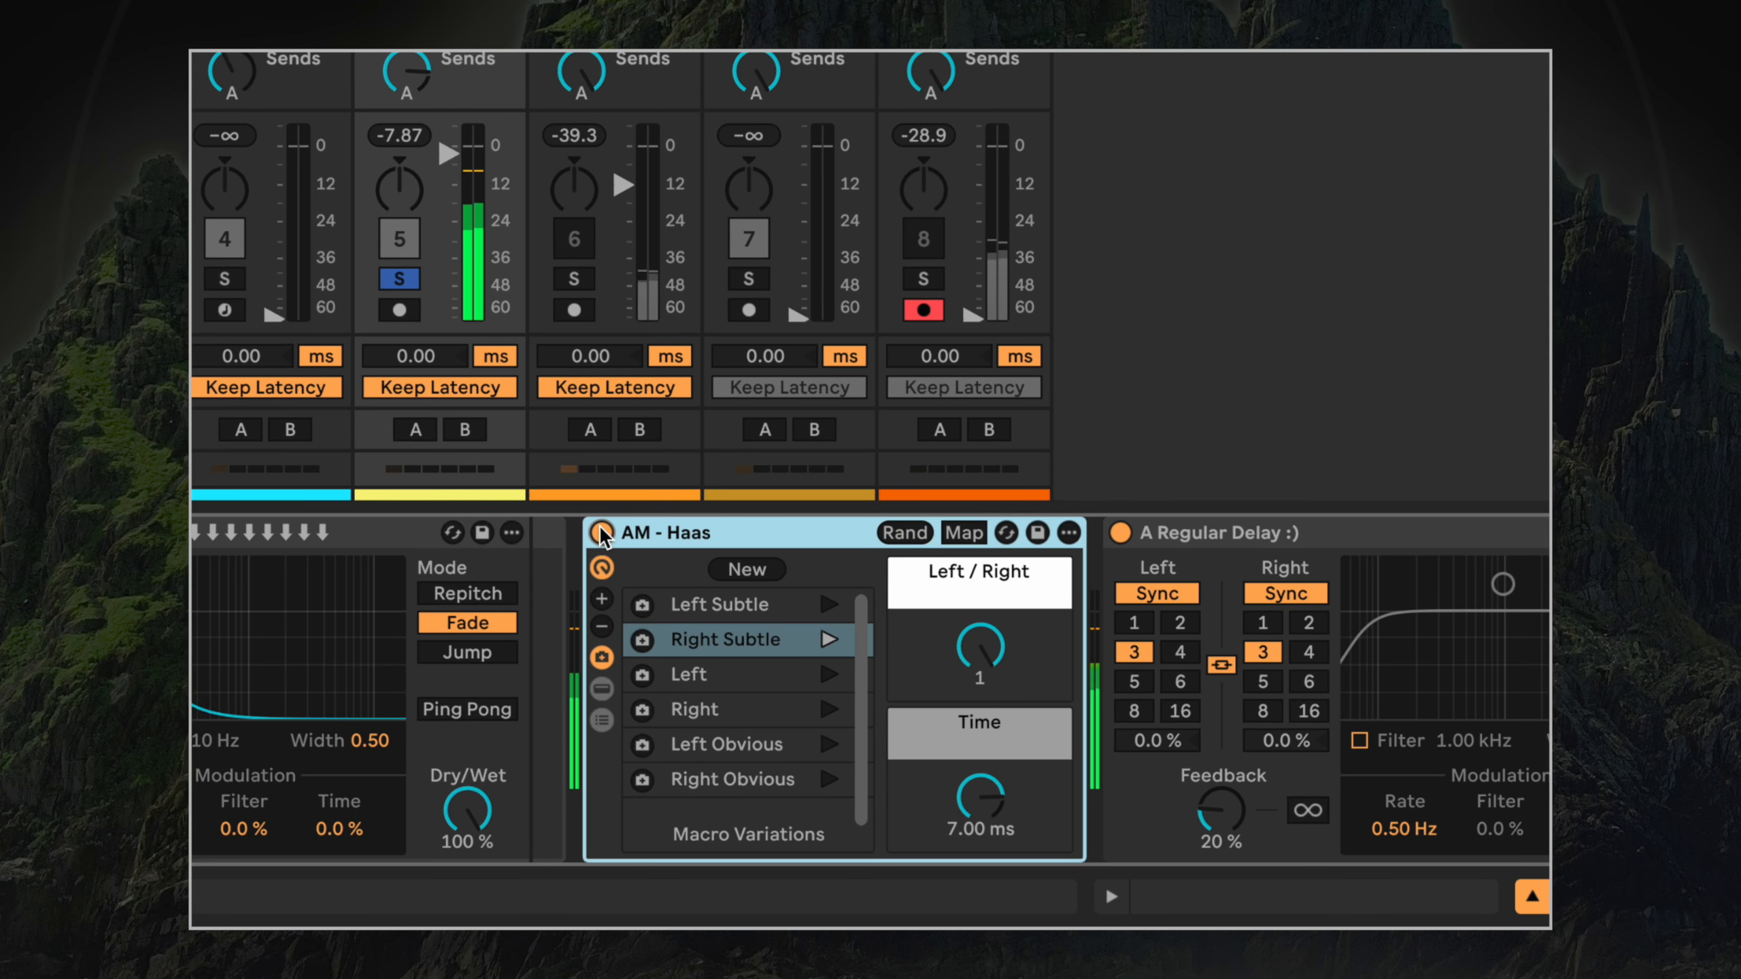
Audition the Haas rack's Left, Right, Left Obvious and Right Obvious variations during playback, ending on Right.
{"action": "left_click", "coordinate": [739, 674]}
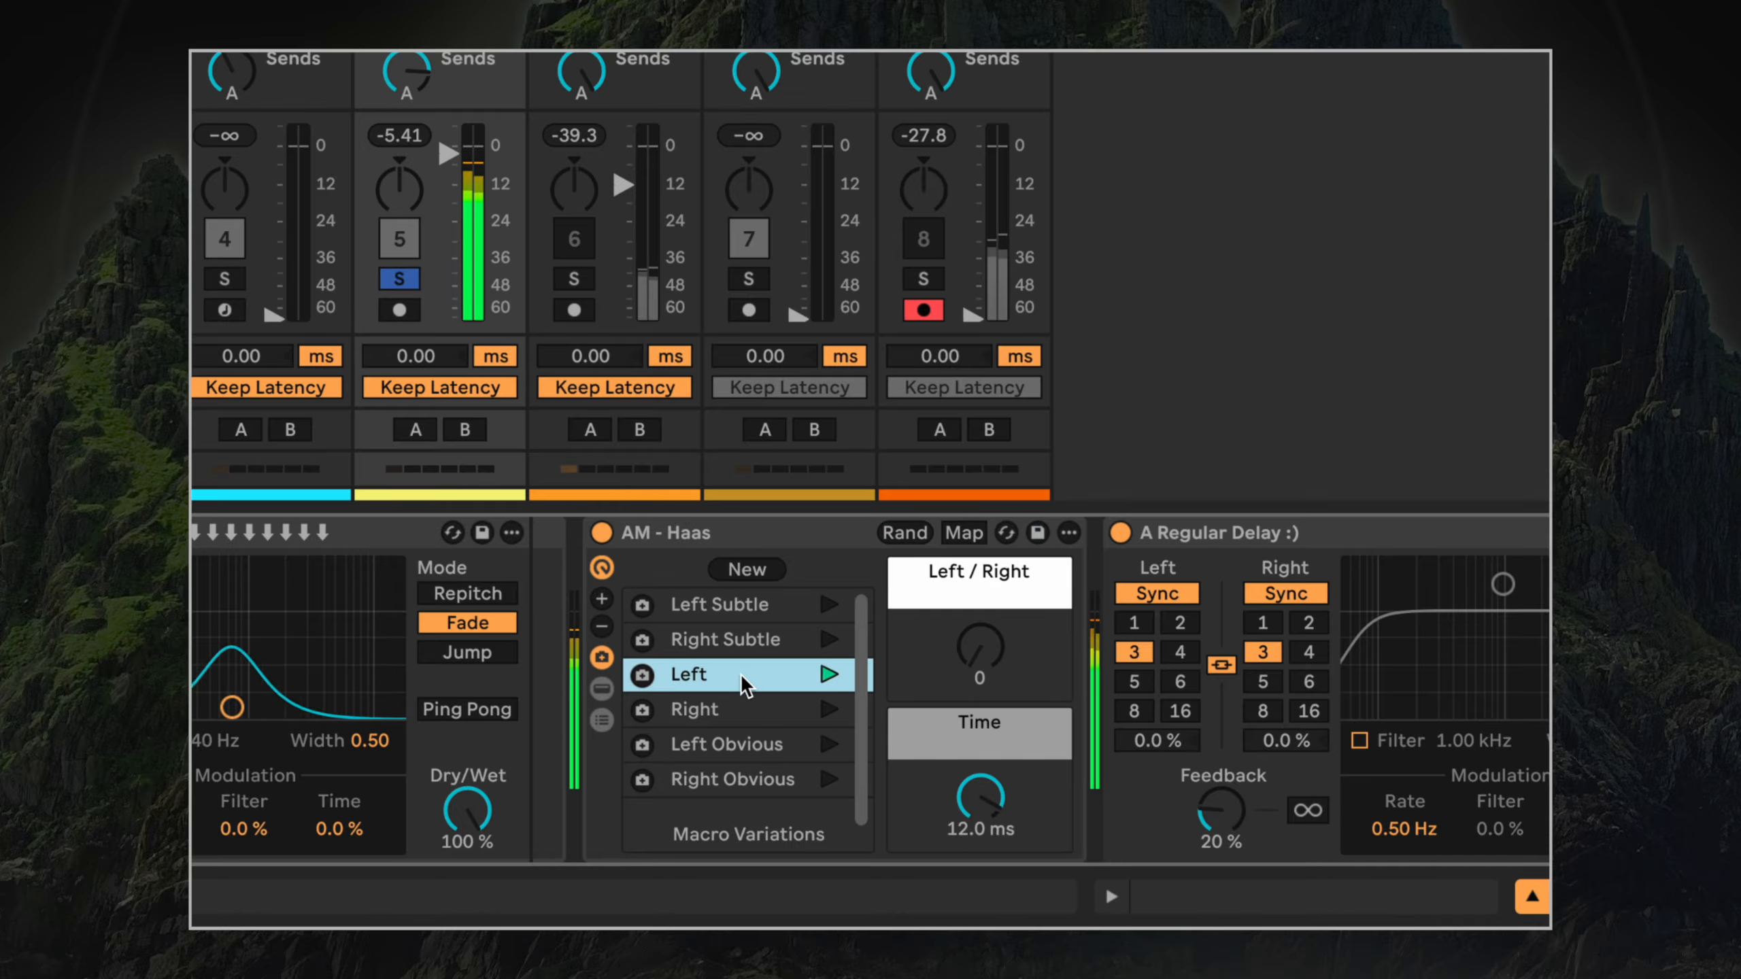
{"action": "left_click", "coordinate": [754, 713]}
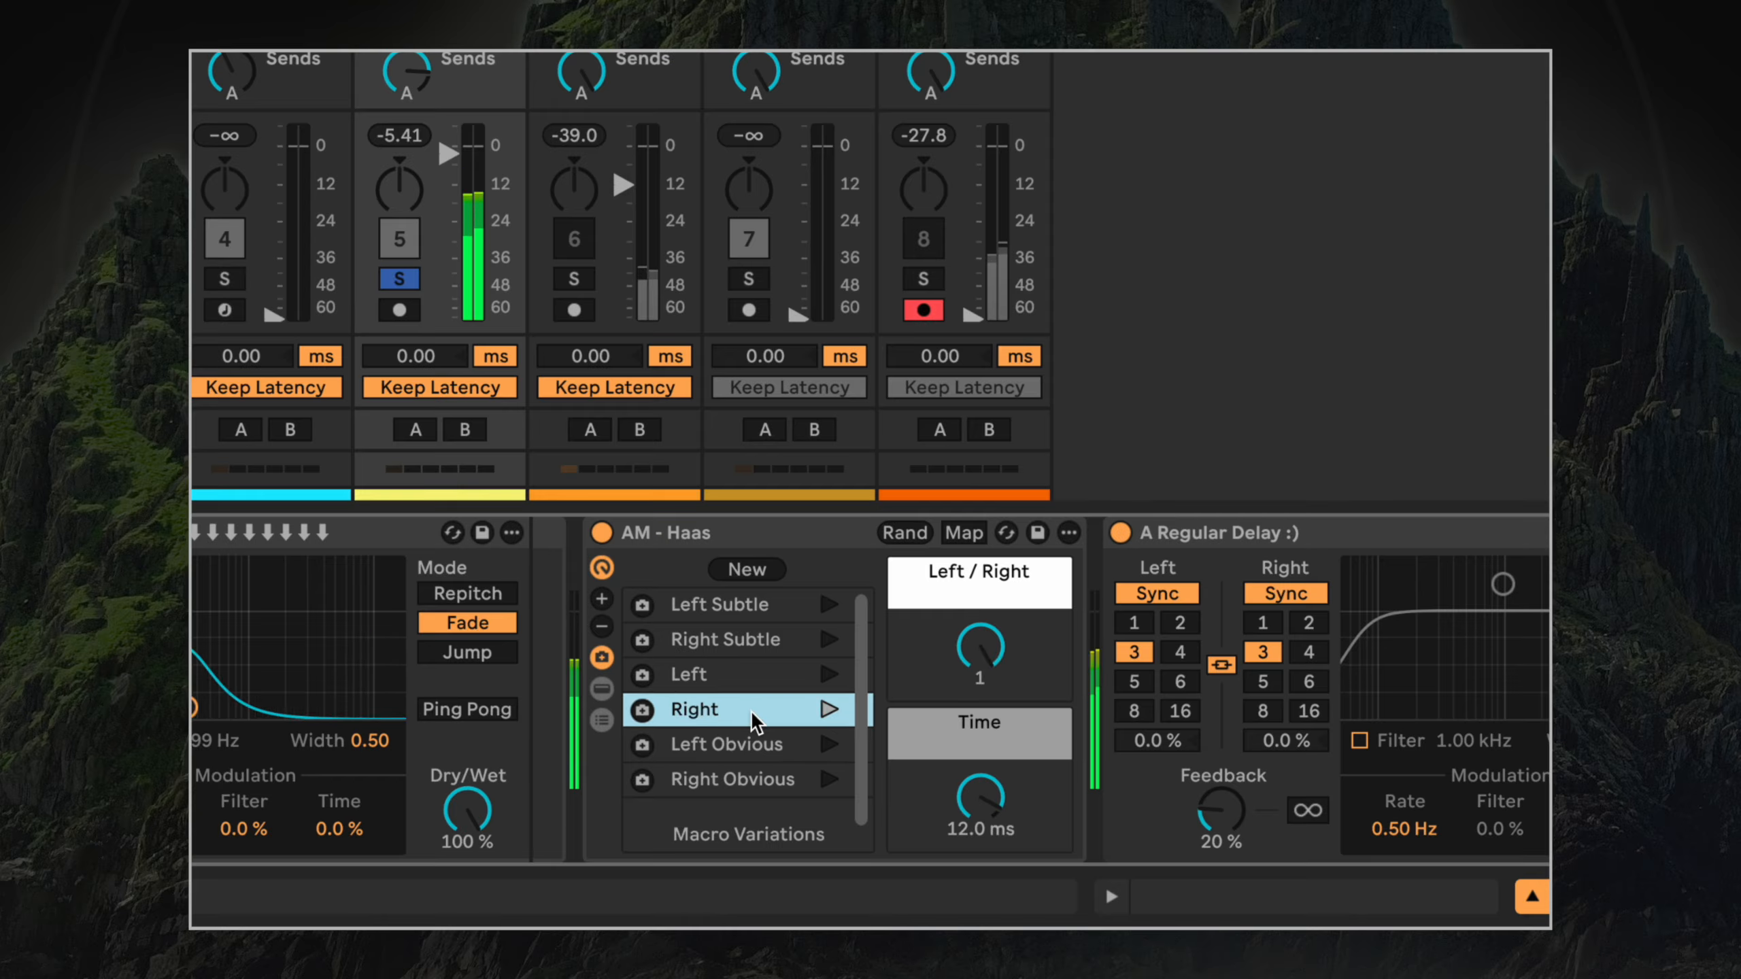
{"action": "left_click", "coordinate": [765, 744]}
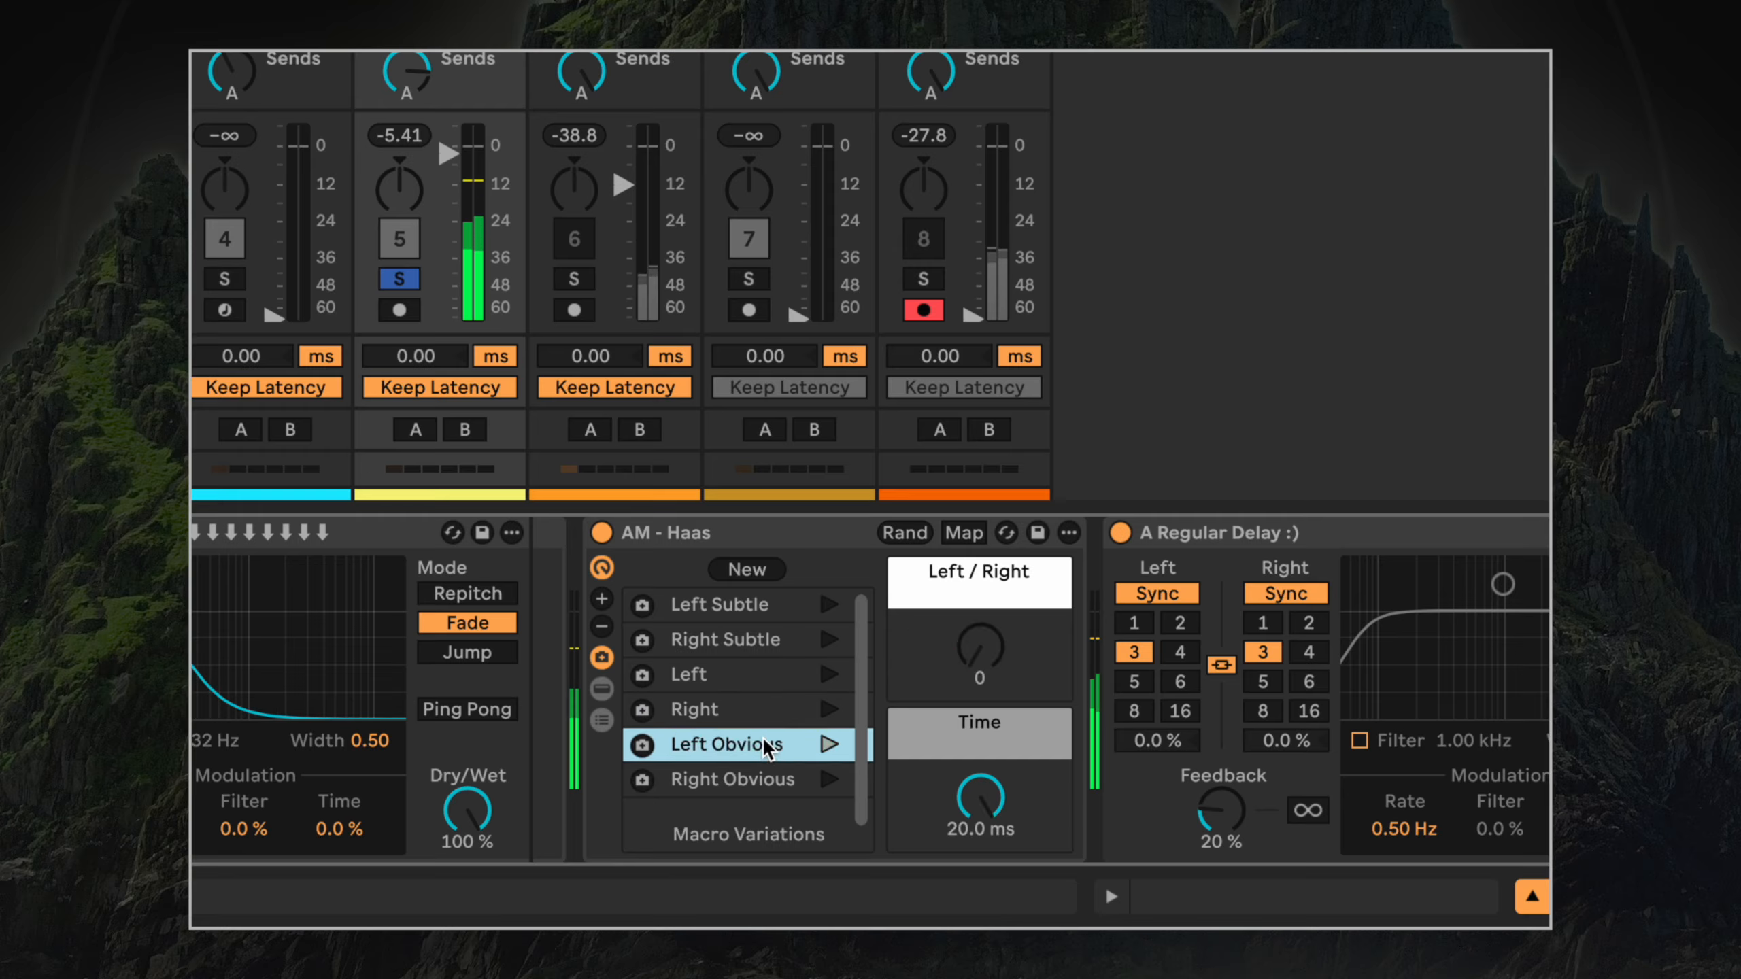
{"action": "left_click", "coordinate": [770, 781]}
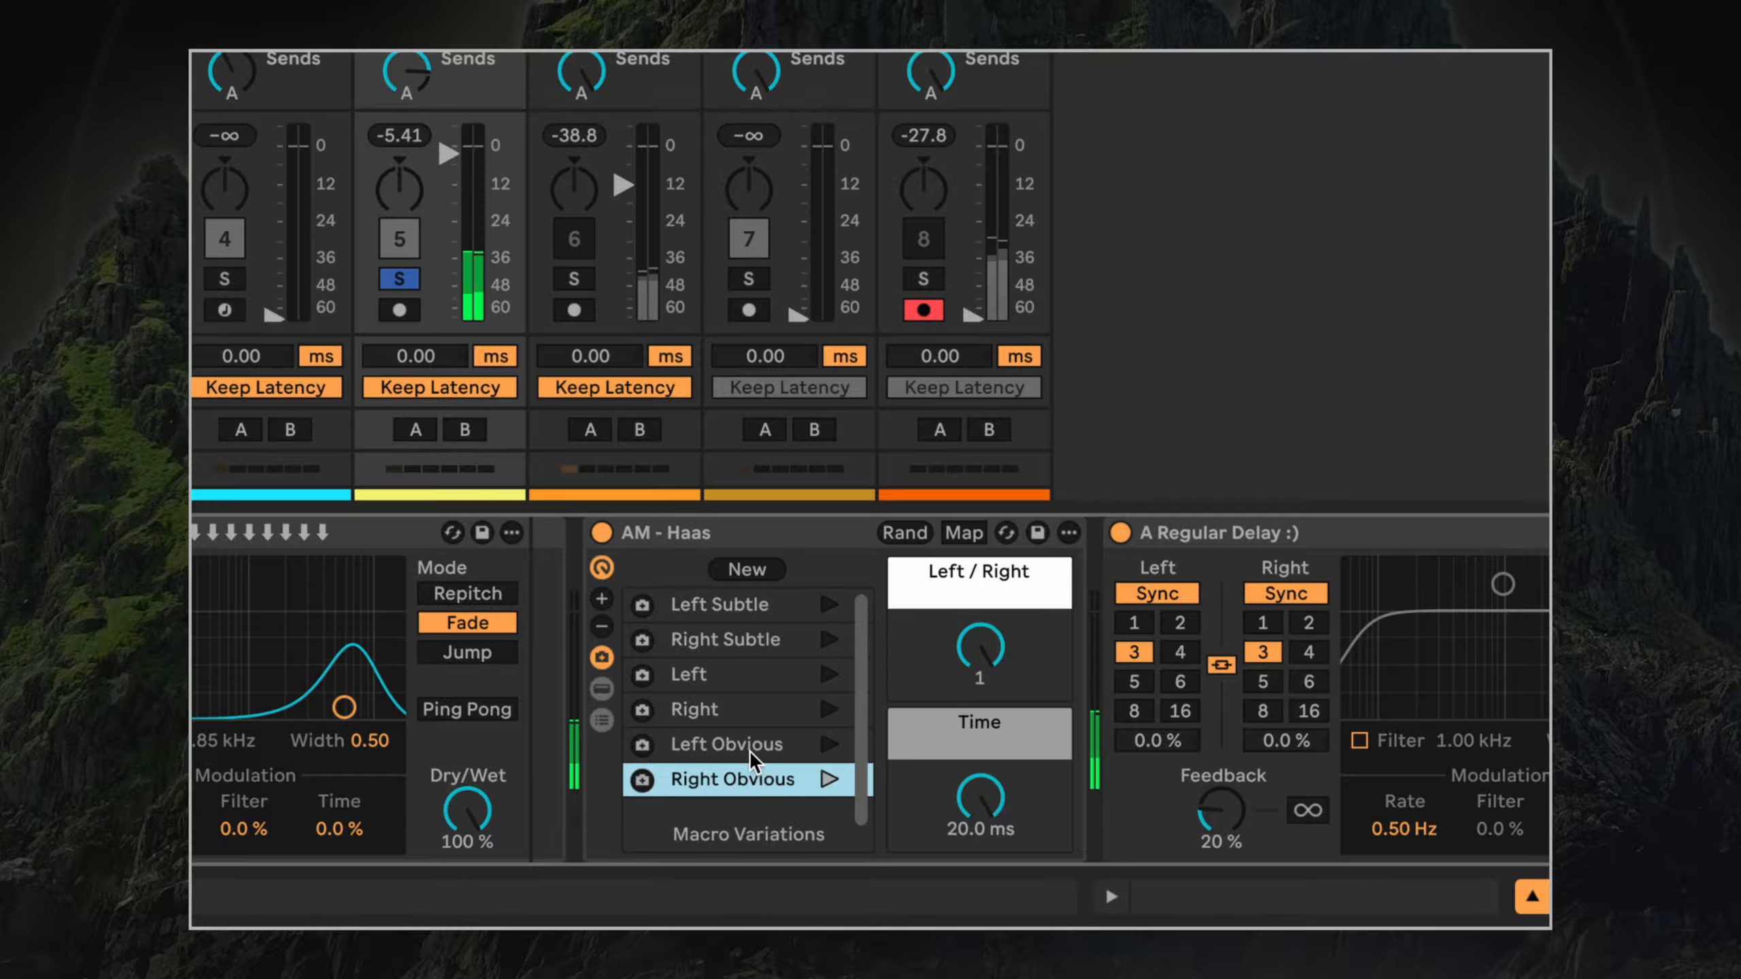
{"action": "left_click", "coordinate": [750, 753]}
{"action": "left_click", "coordinate": [738, 720]}
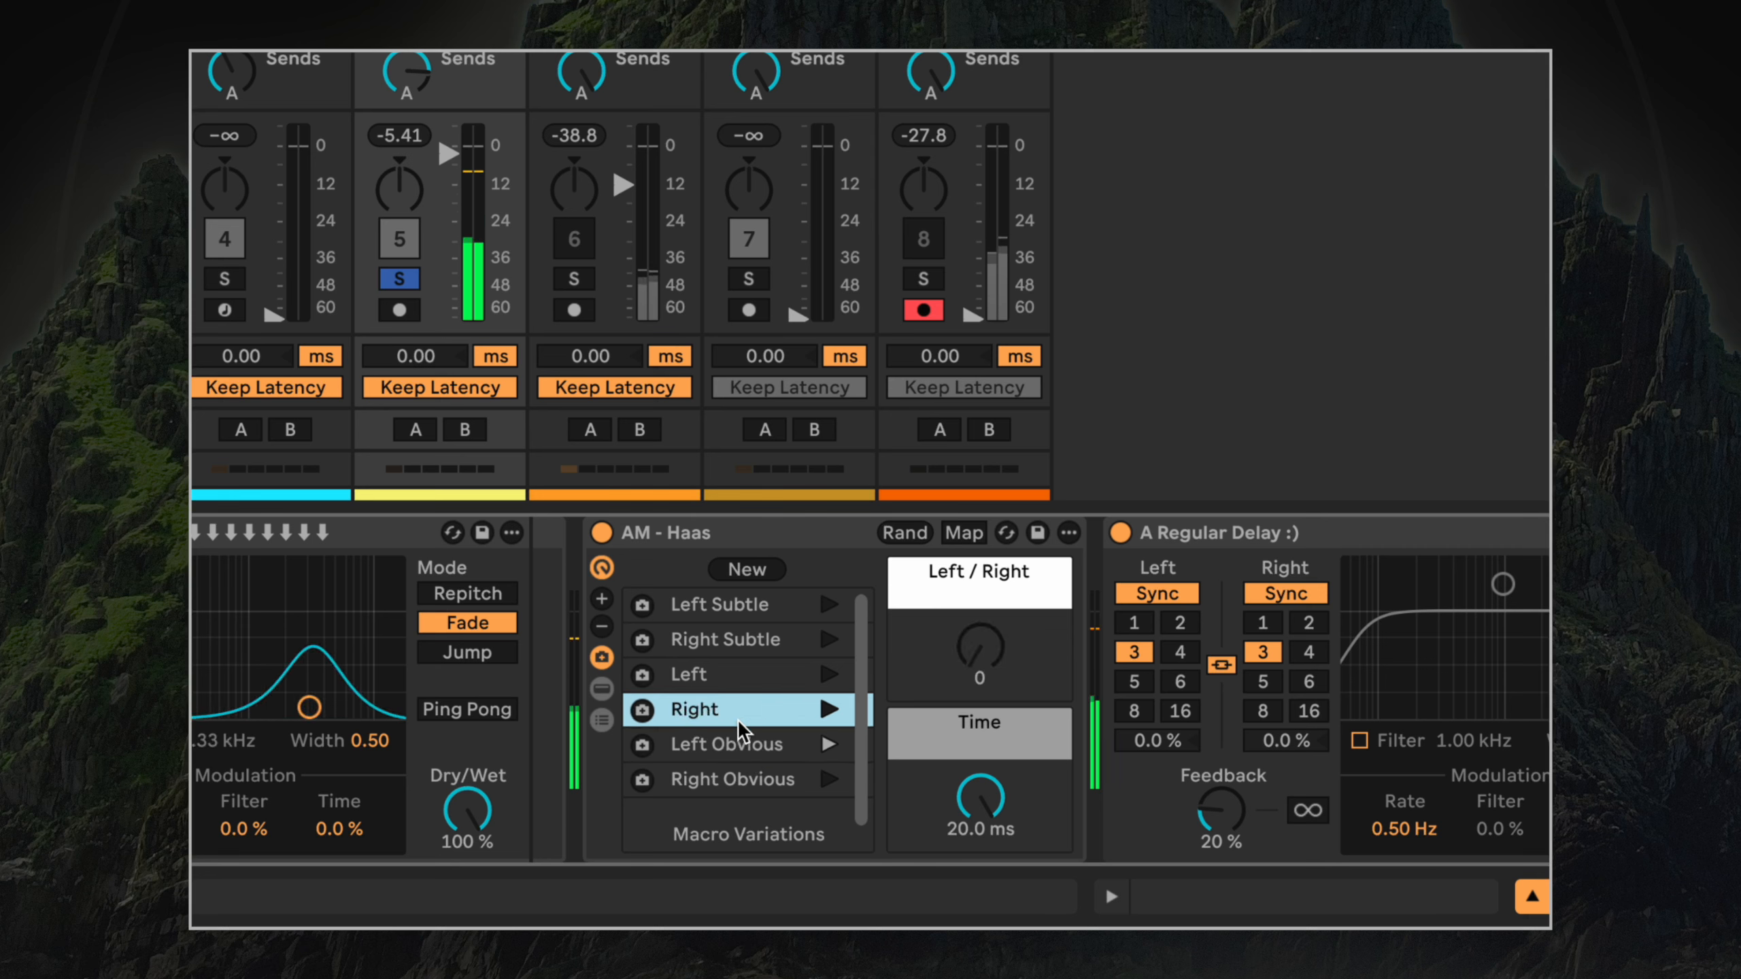
Recall the Haas rack's Right Subtle variation, set Time to 3.13 ms and Left/Right to 0 during playback.
{"action": "left_click", "coordinate": [732, 652]}
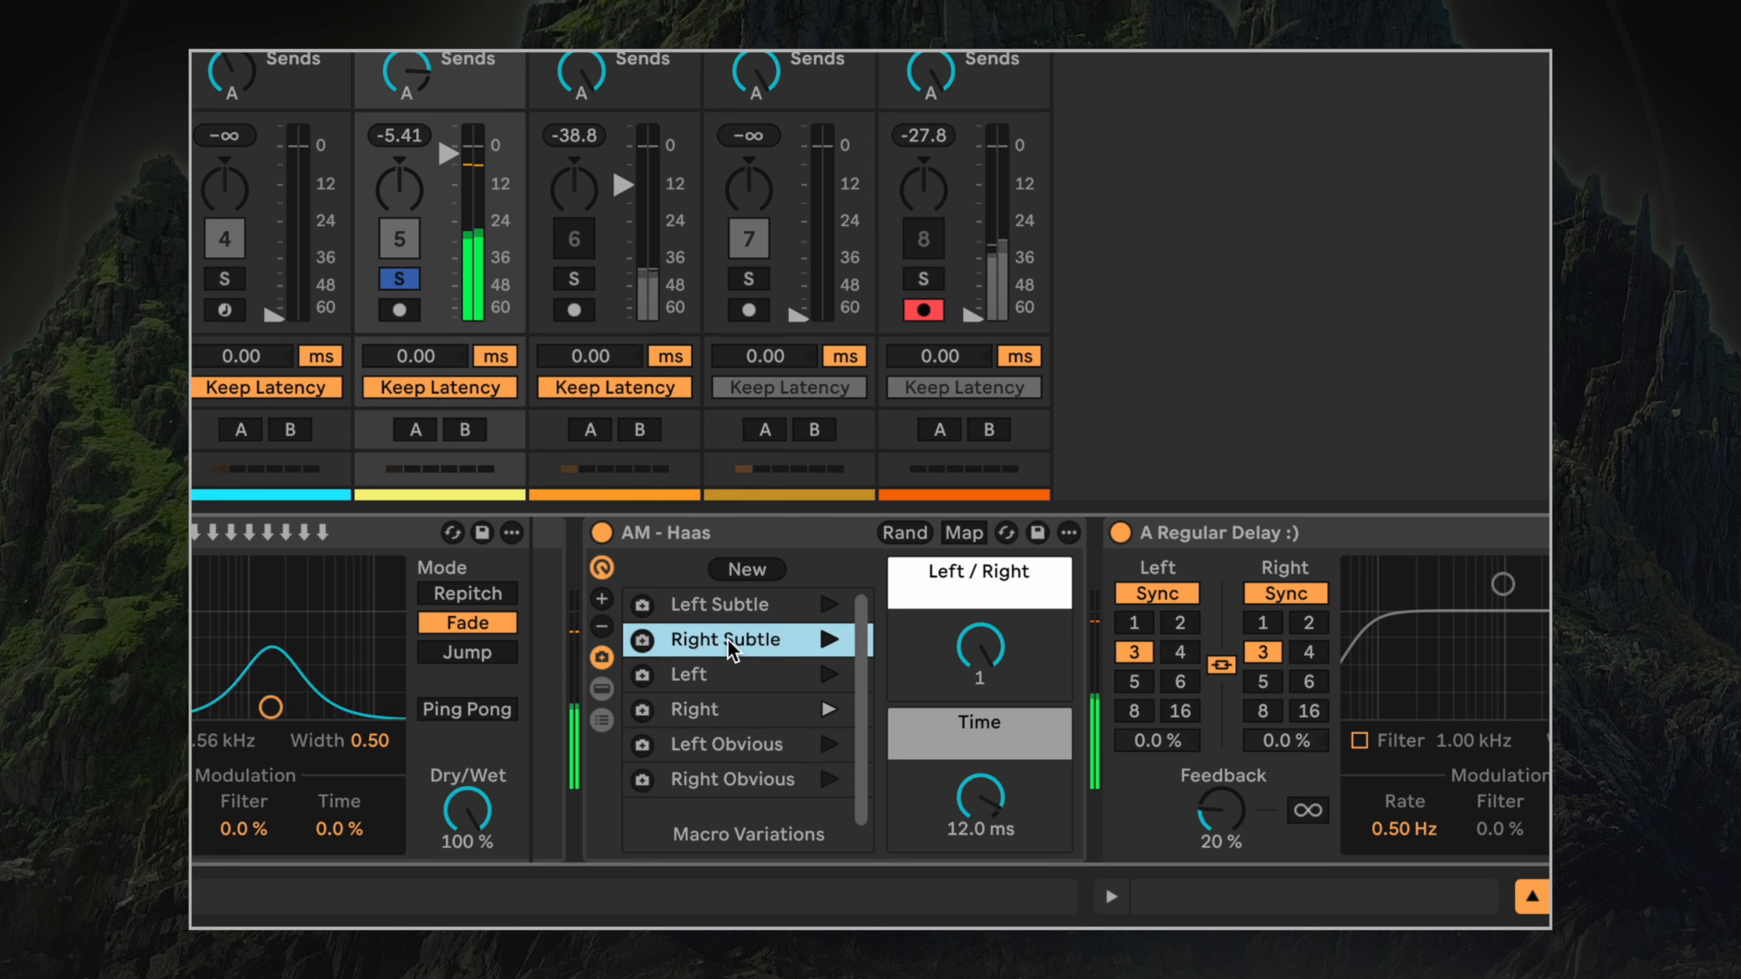
{"action": "mouse_move", "coordinate": [979, 797]}
{"action": "left_mouse_down"}
{"action": "mouse_move", "coordinate": [979, 850]}
{"action": "mouse_move", "coordinate": [979, 797]}
{"action": "left_mouse_up"}
{"action": "left_click_drag", "start_coordinate": [963, 652], "coordinate": [963, 678]}
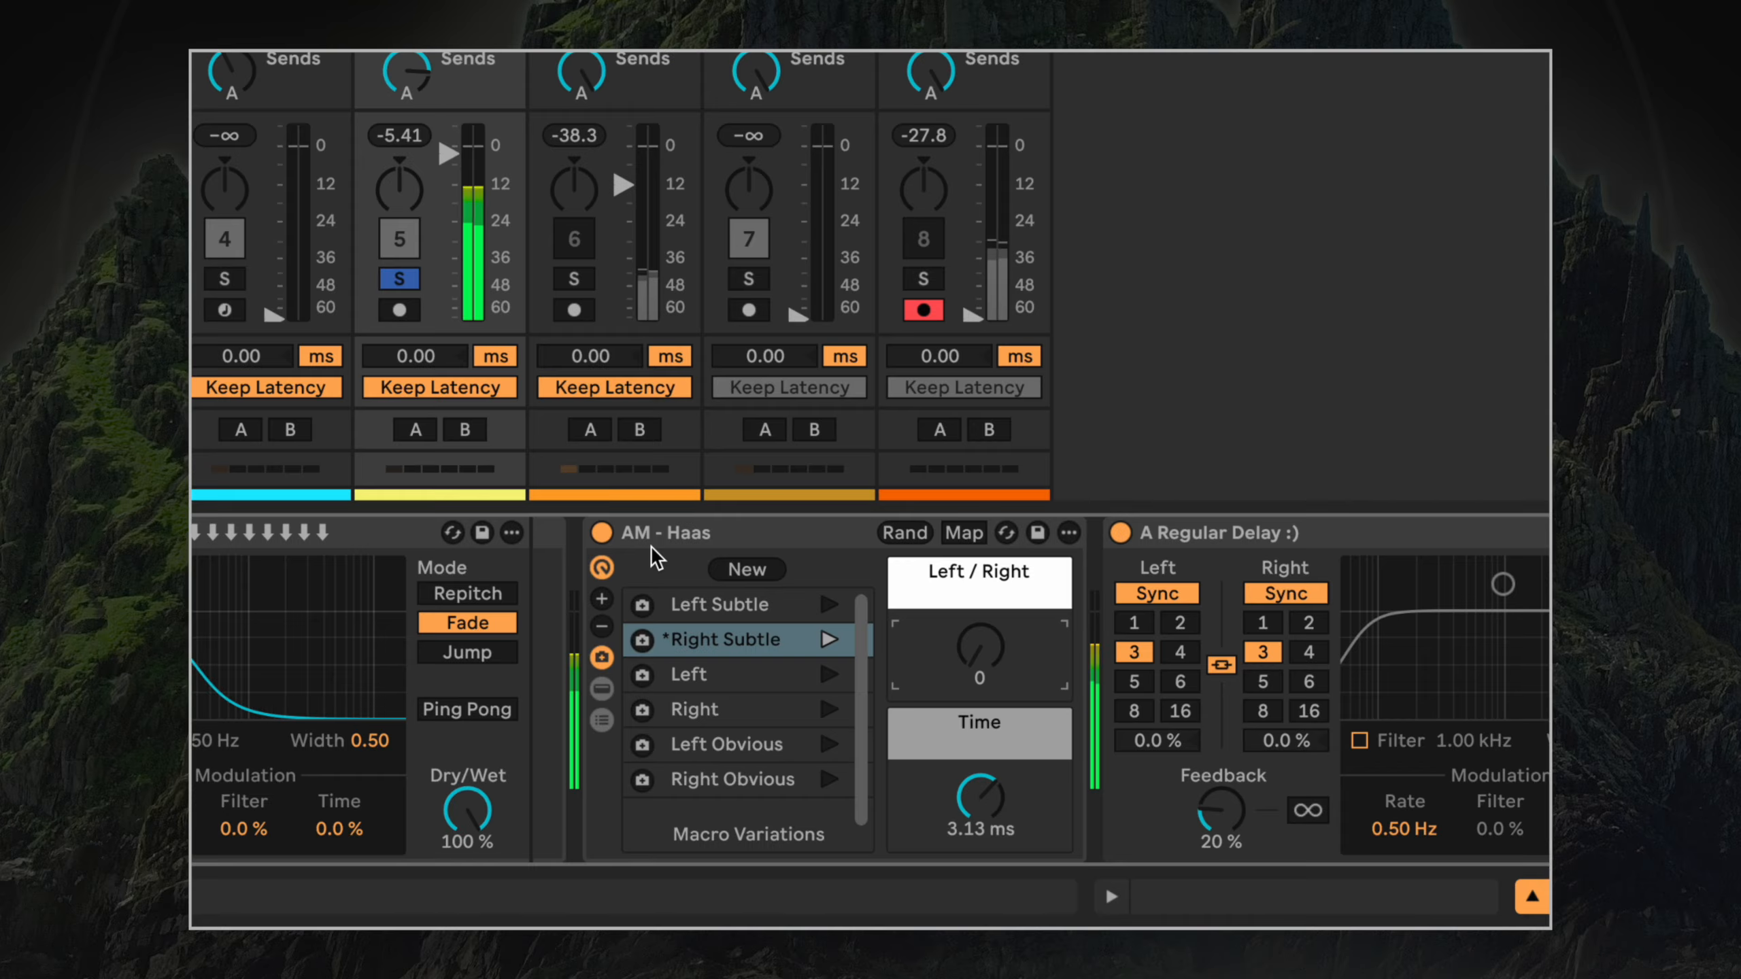
Compare playback with the Haas rack bypassed, recall its Left Obvious variation, and leave the rack bypassed.
{"action": "left_click", "coordinate": [602, 533]}
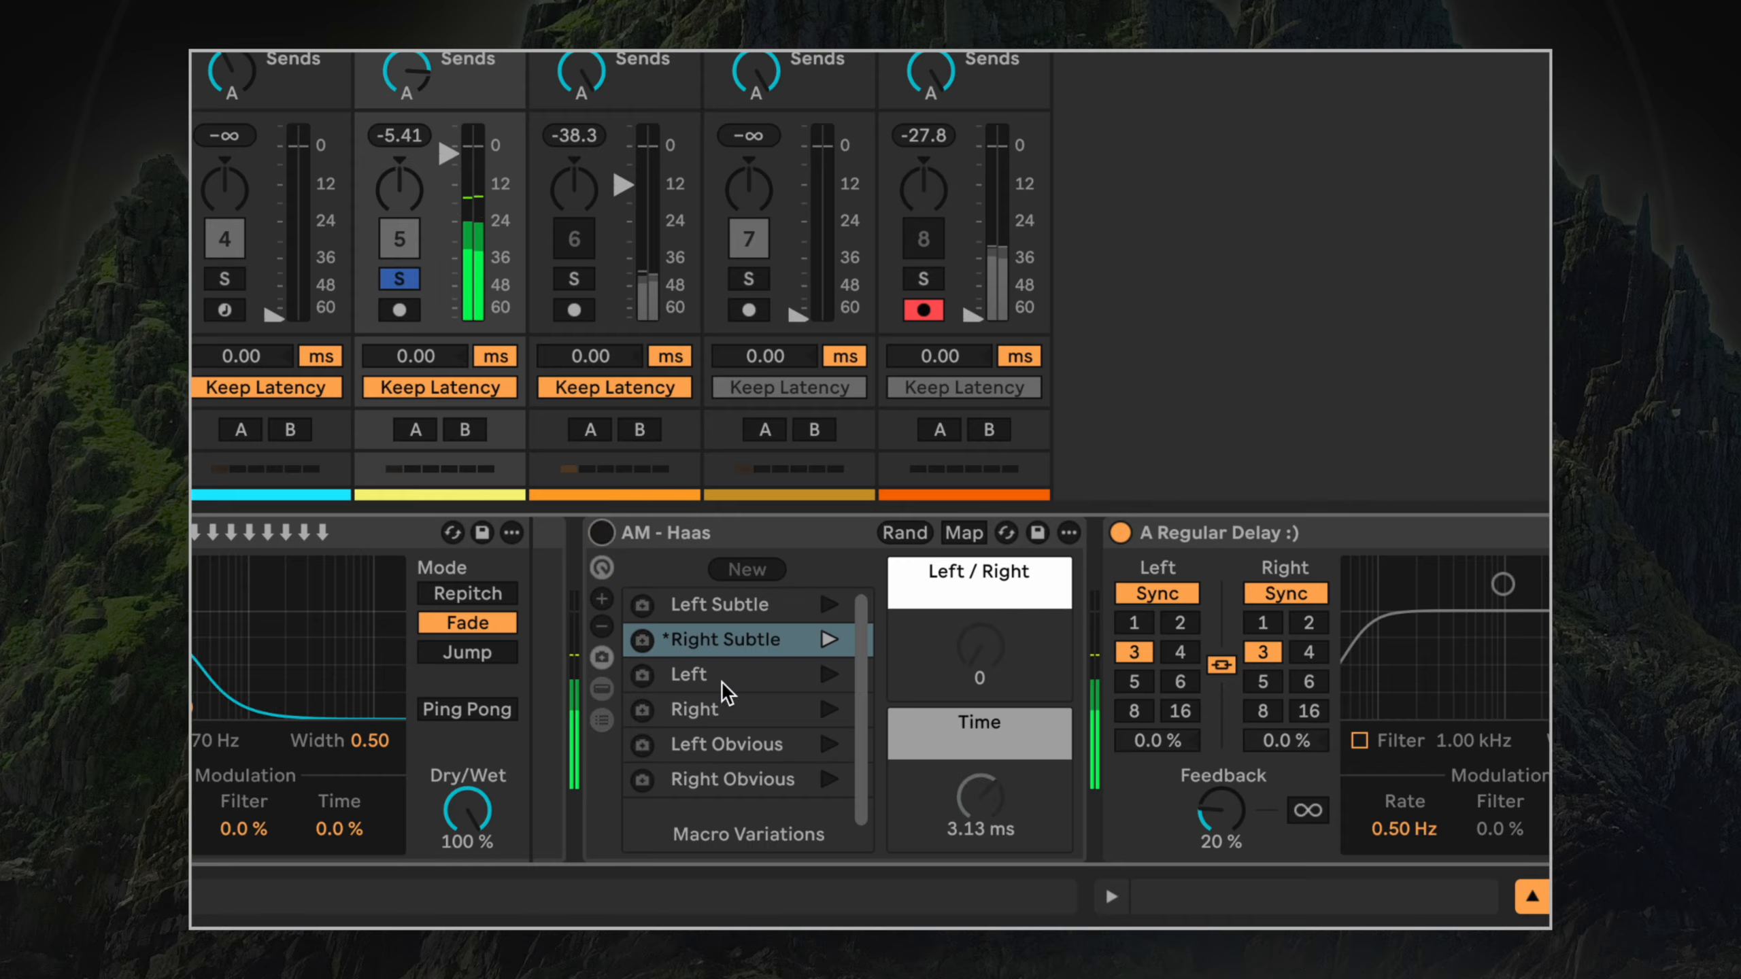
{"action": "left_click", "coordinate": [747, 745]}
{"action": "left_click", "coordinate": [598, 535]}
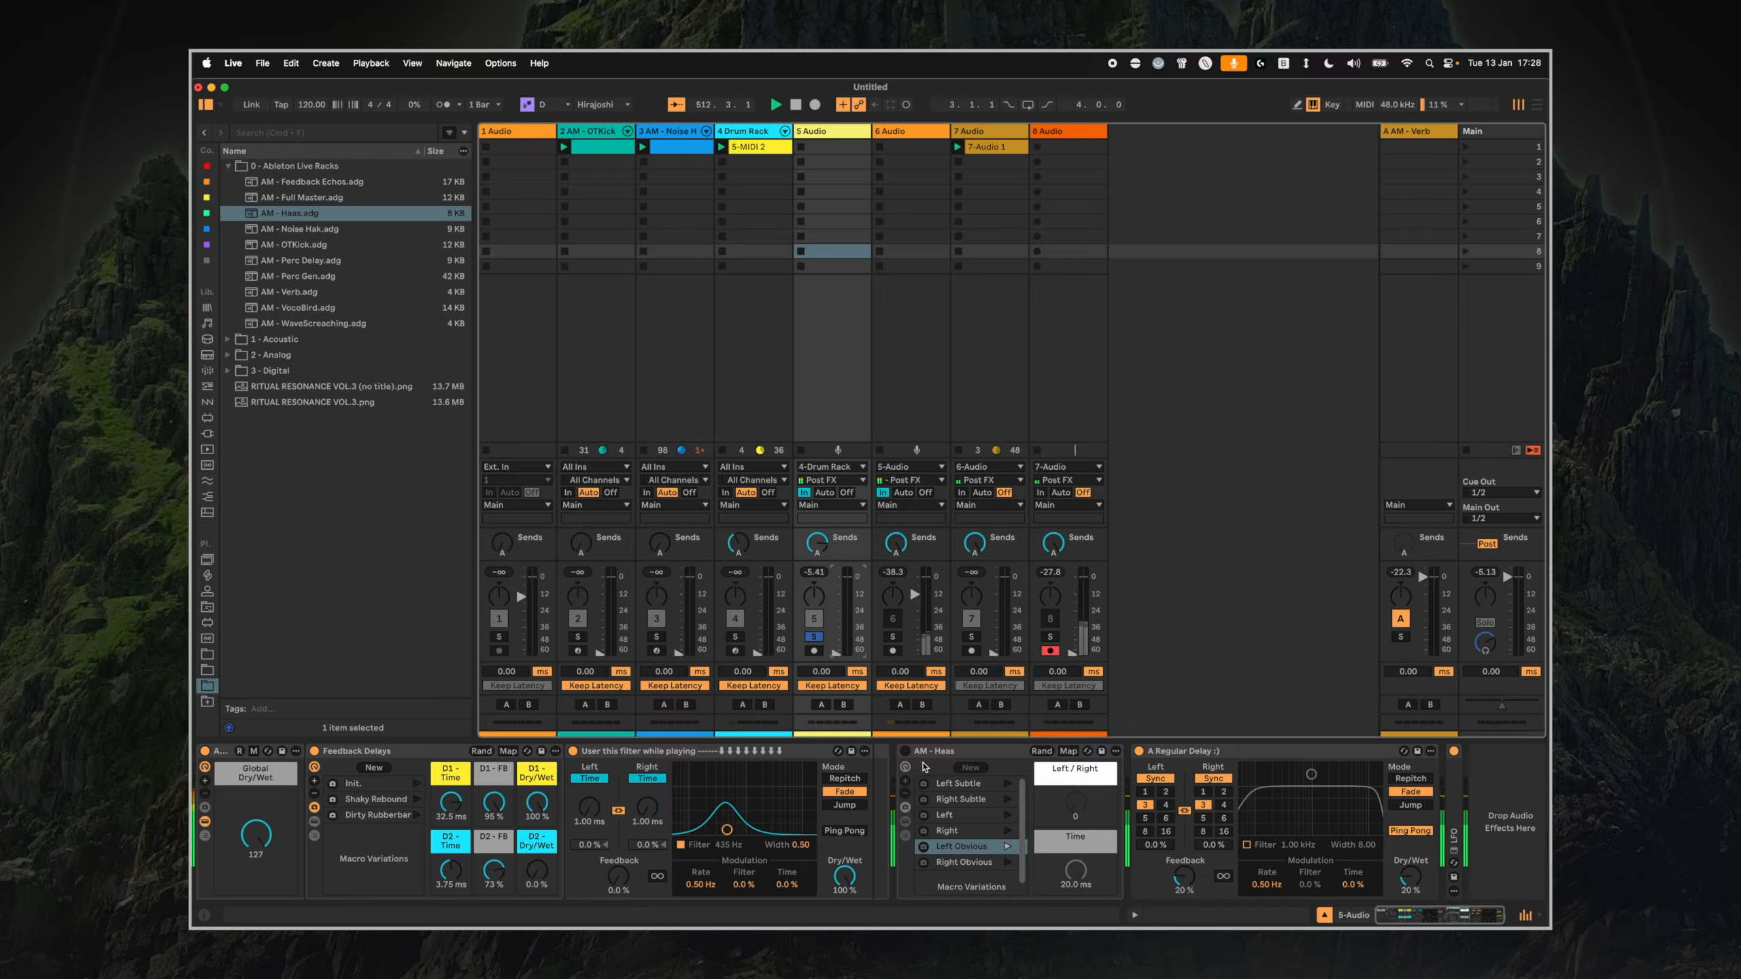
{"action": "left_click", "coordinate": [906, 758]}
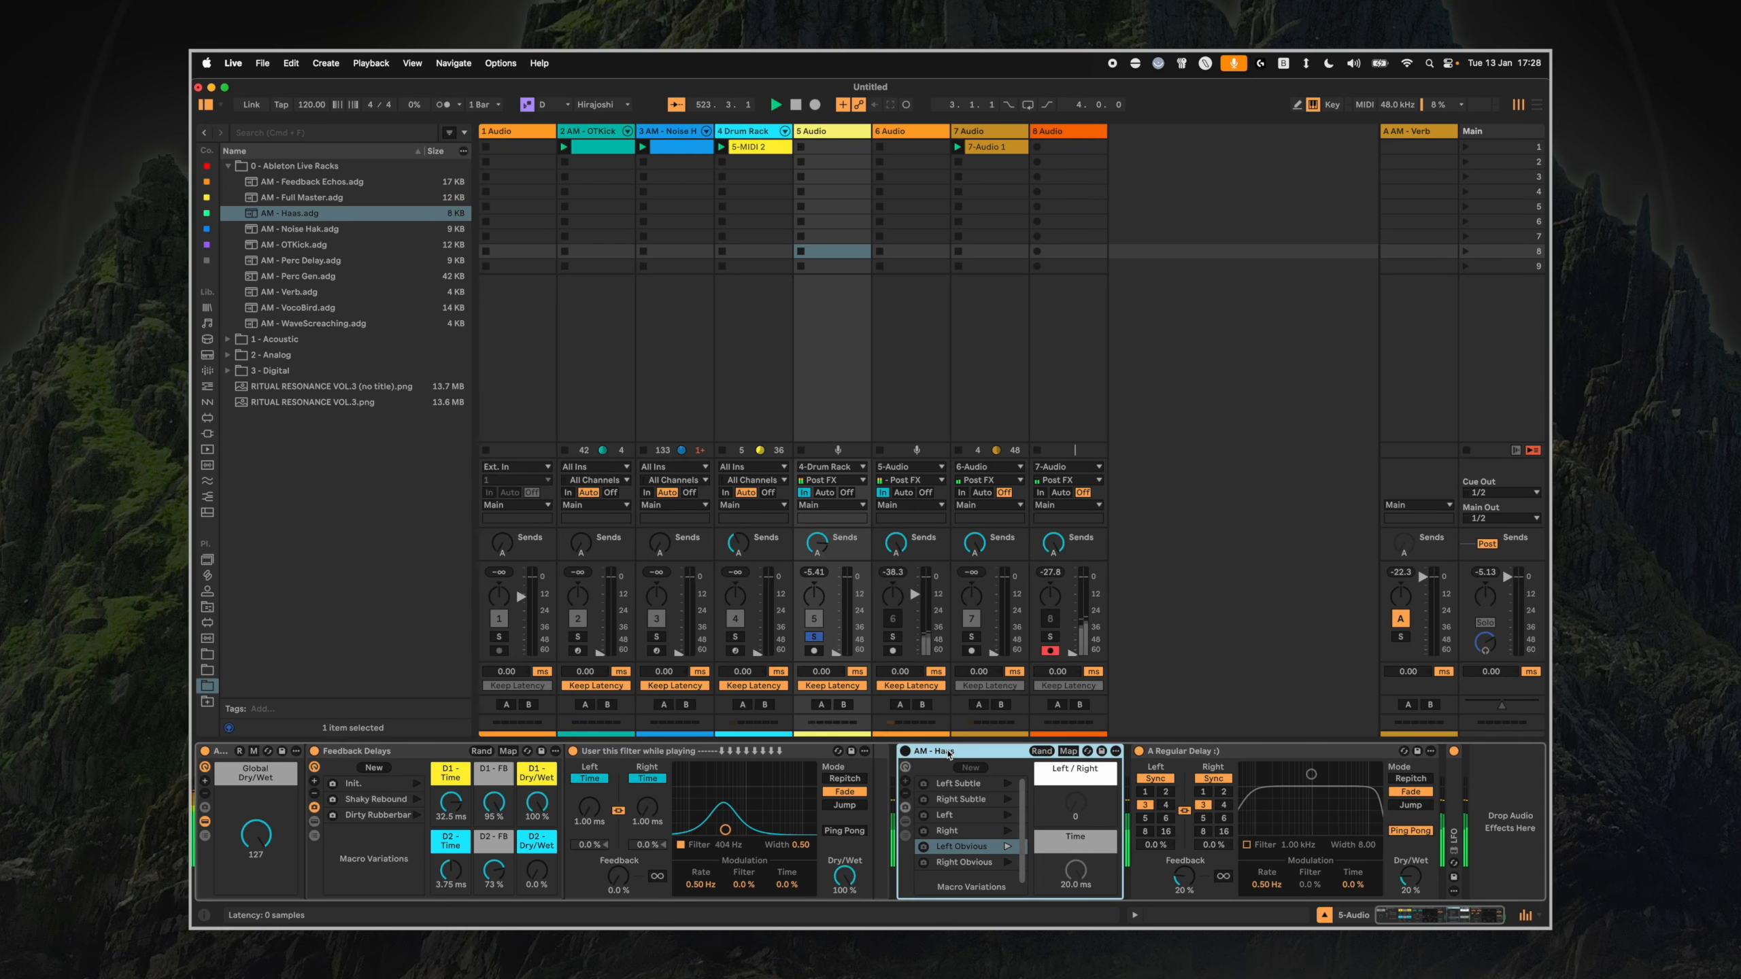
Load the AM - VocoBird rack onto a new audio track after 8 Audio.
{"action": "left_click", "coordinate": [718, 312]}
{"action": "left_click", "coordinate": [863, 357]}
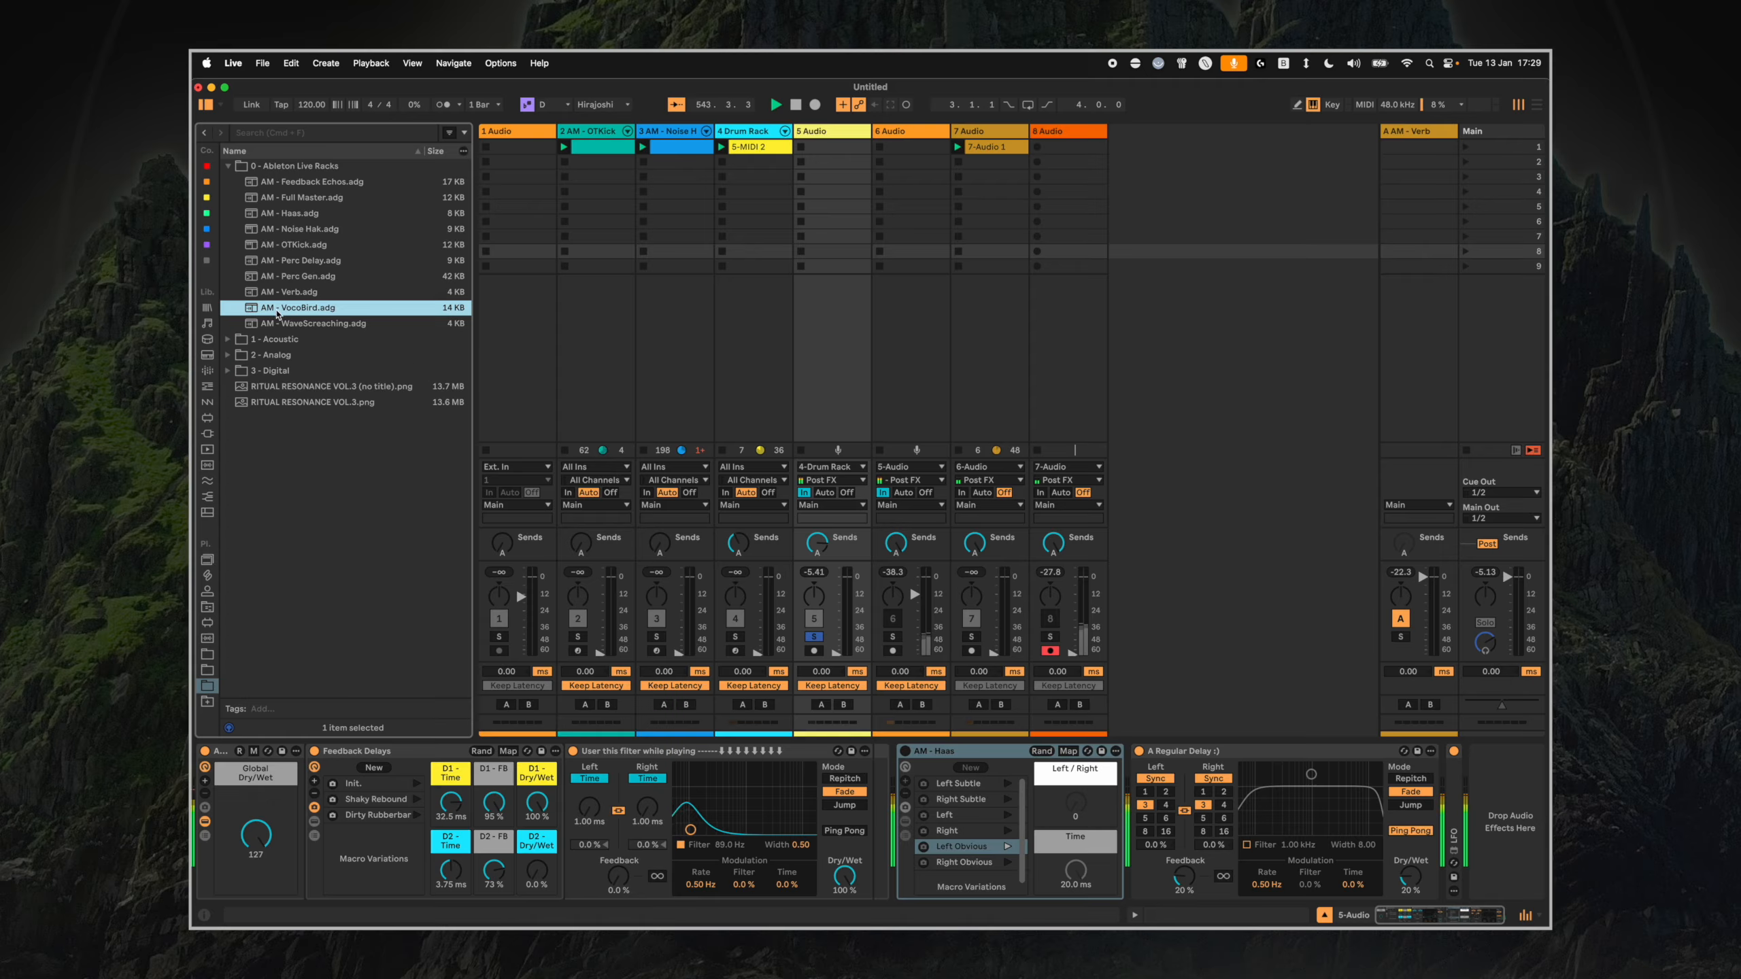
{"action": "left_click_drag", "start_coordinate": [278, 314], "coordinate": [1169, 253]}
{"action": "left_click_drag", "start_coordinate": [1131, 356], "coordinate": [1132, 355]}
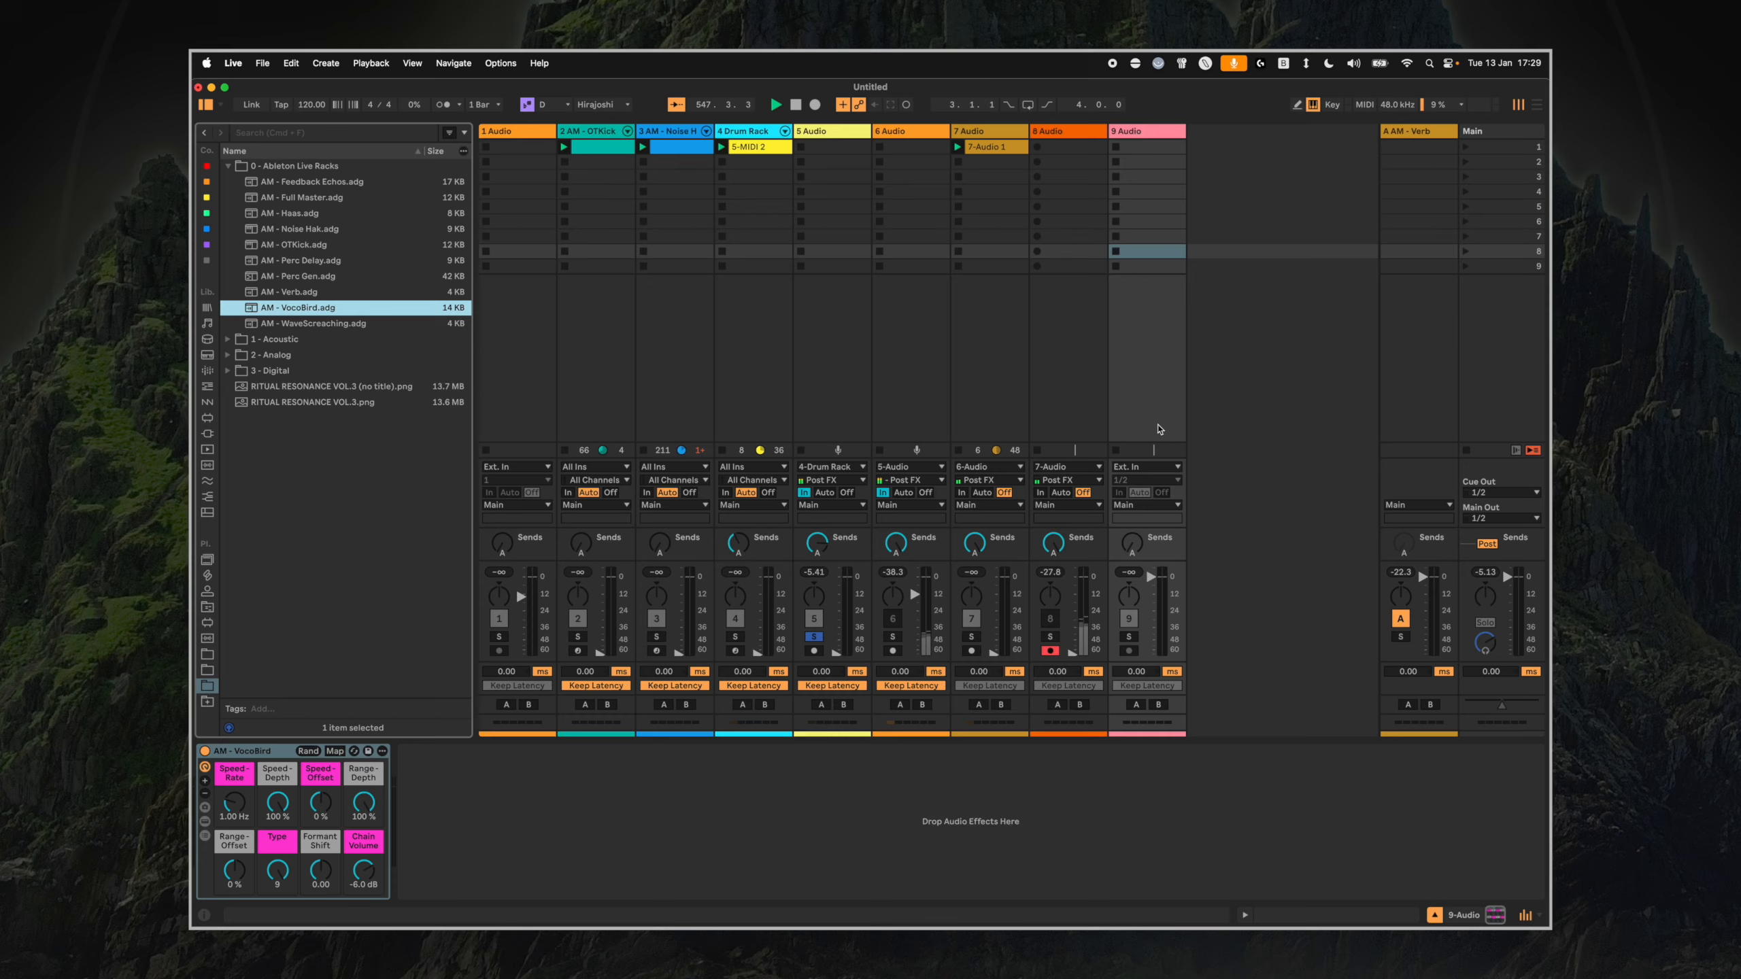
Examine the input options of 9 Audio and the 6 Audio and 7 Audio tracks to choose a source.
{"action": "left_click", "coordinate": [1140, 467]}
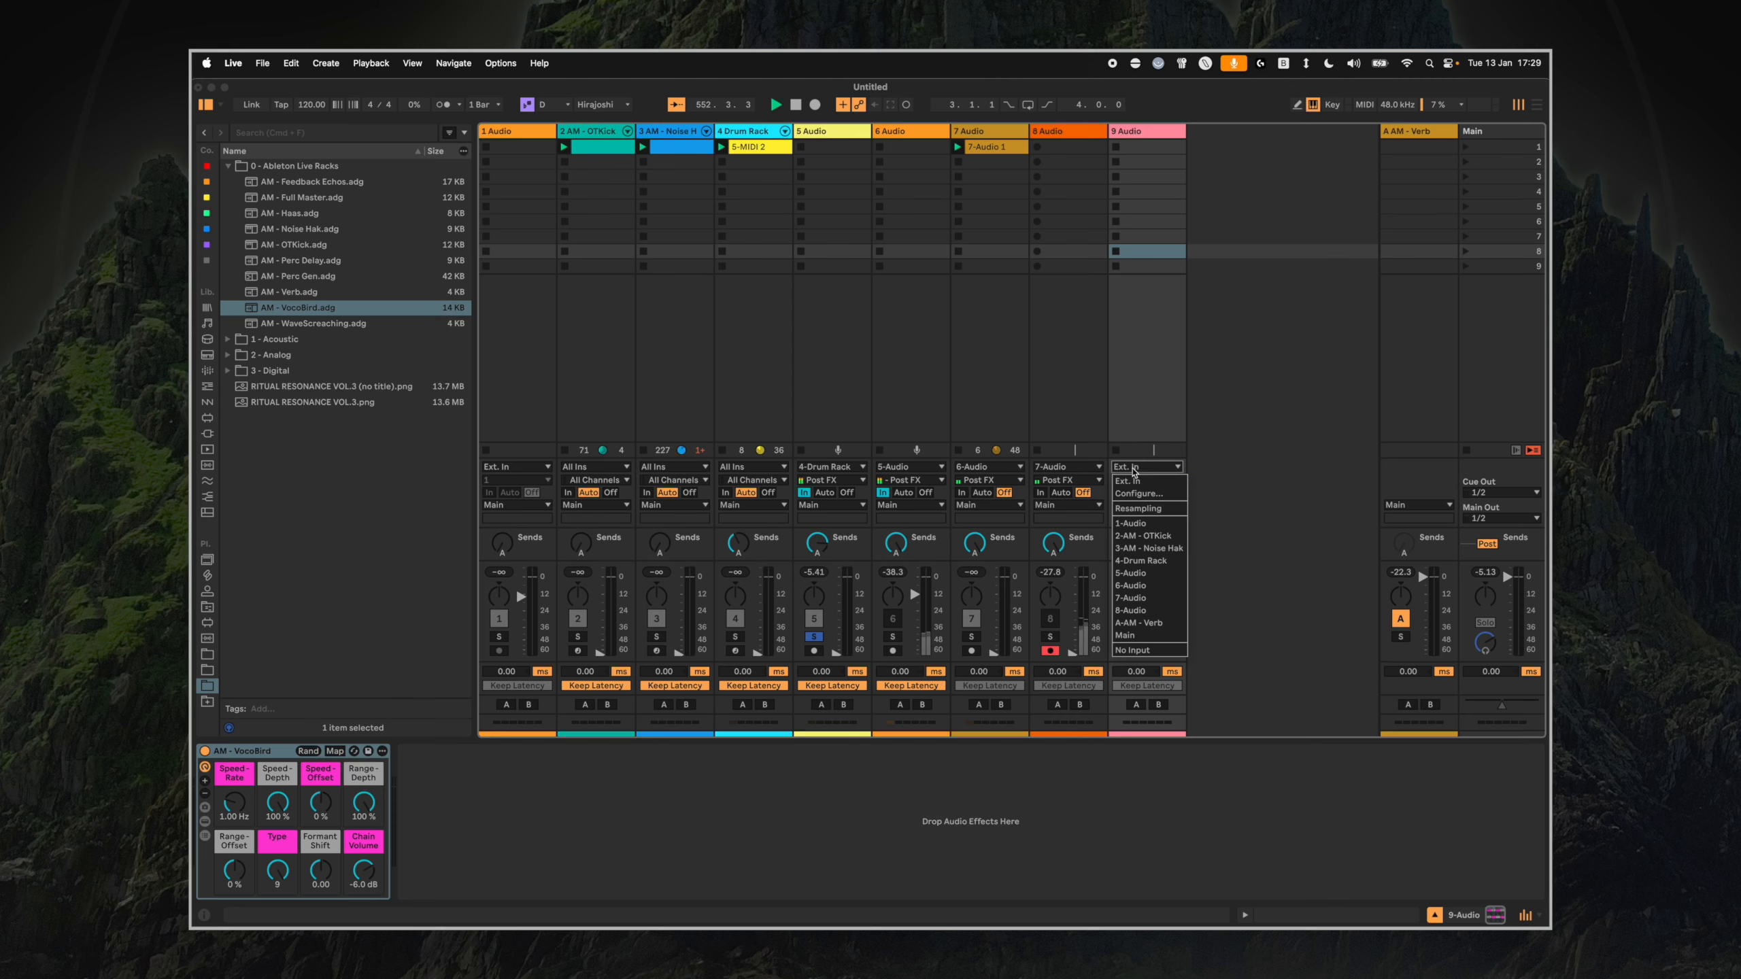
{"action": "left_click", "coordinate": [1135, 459]}
{"action": "left_click", "coordinate": [1100, 354]}
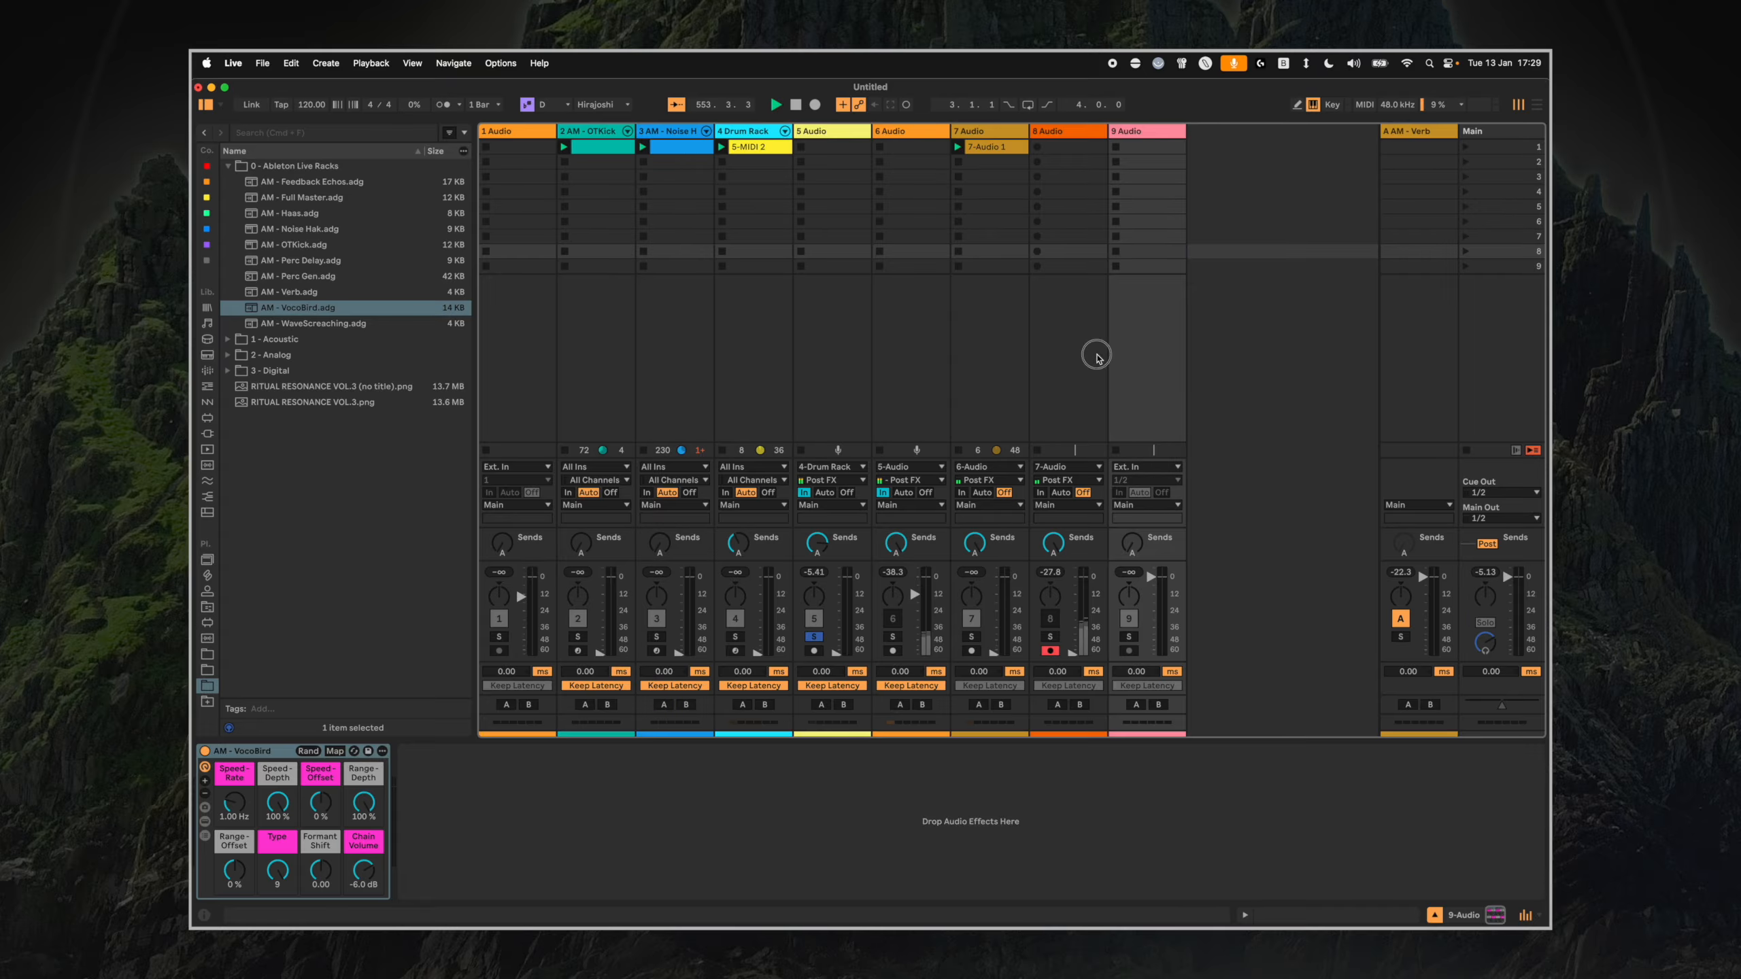
{"action": "left_click", "coordinate": [997, 356]}
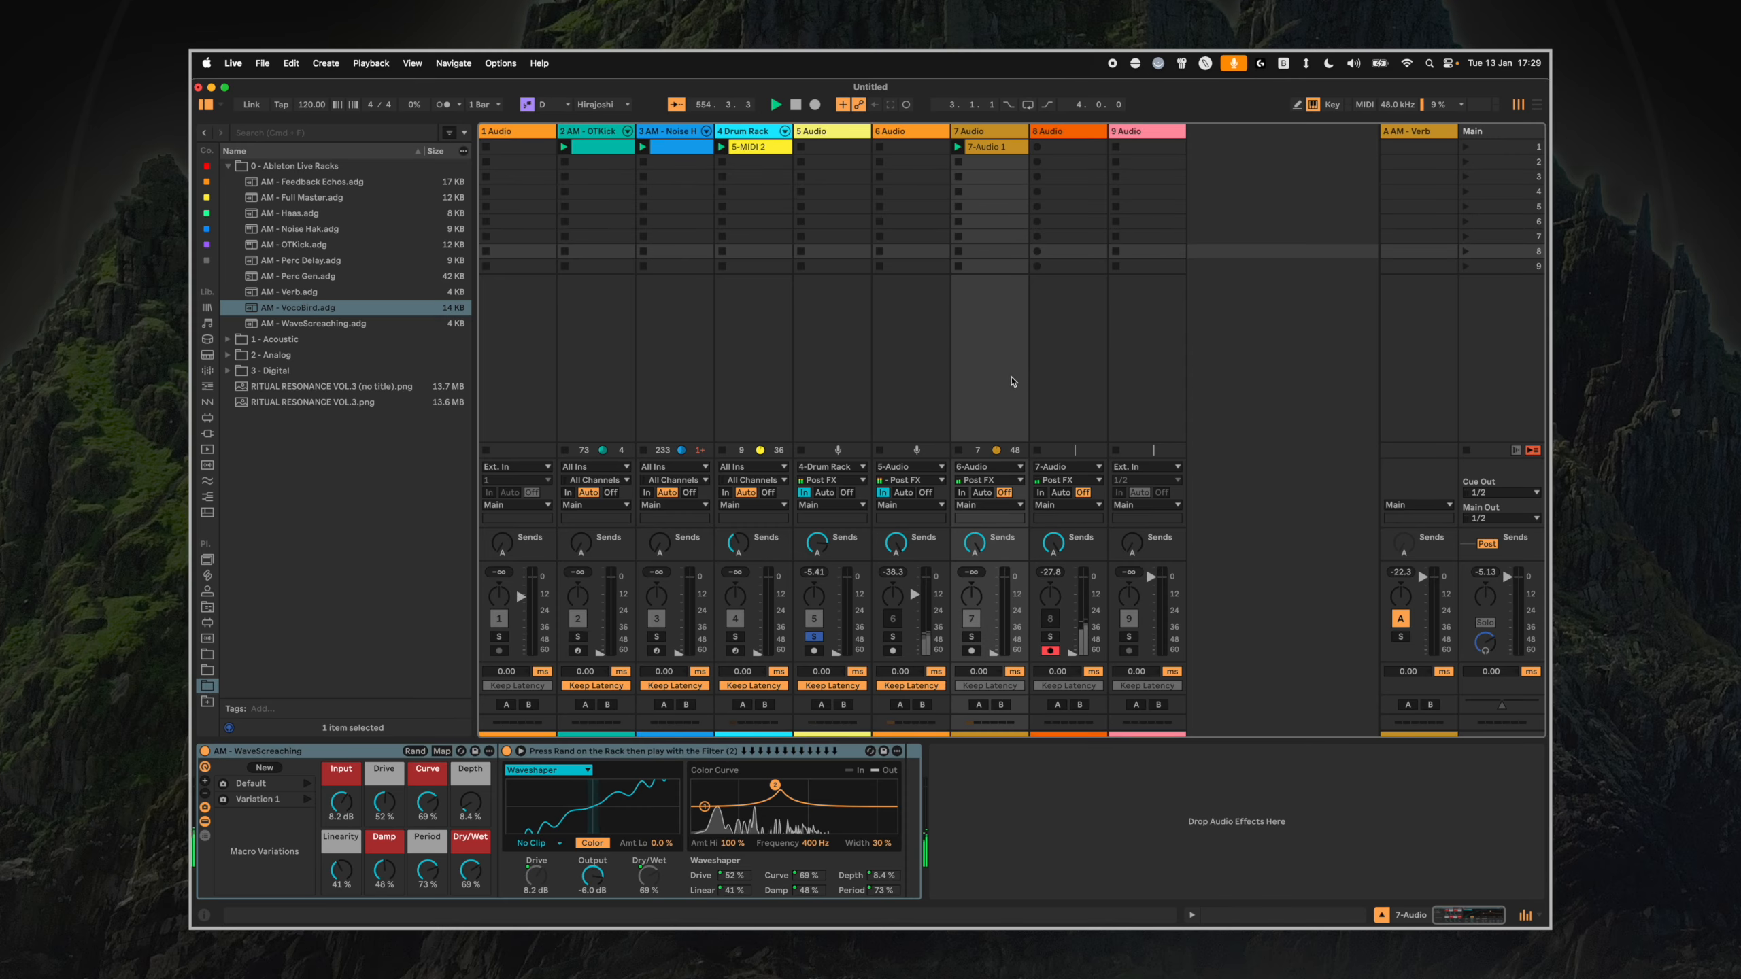
{"action": "left_click", "coordinate": [925, 327]}
{"action": "left_click", "coordinate": [971, 350]}
Feed 9 Audio from 7-Audio Pre FX, set its monitoring to In, and solo the track.
{"action": "left_click", "coordinate": [1147, 379]}
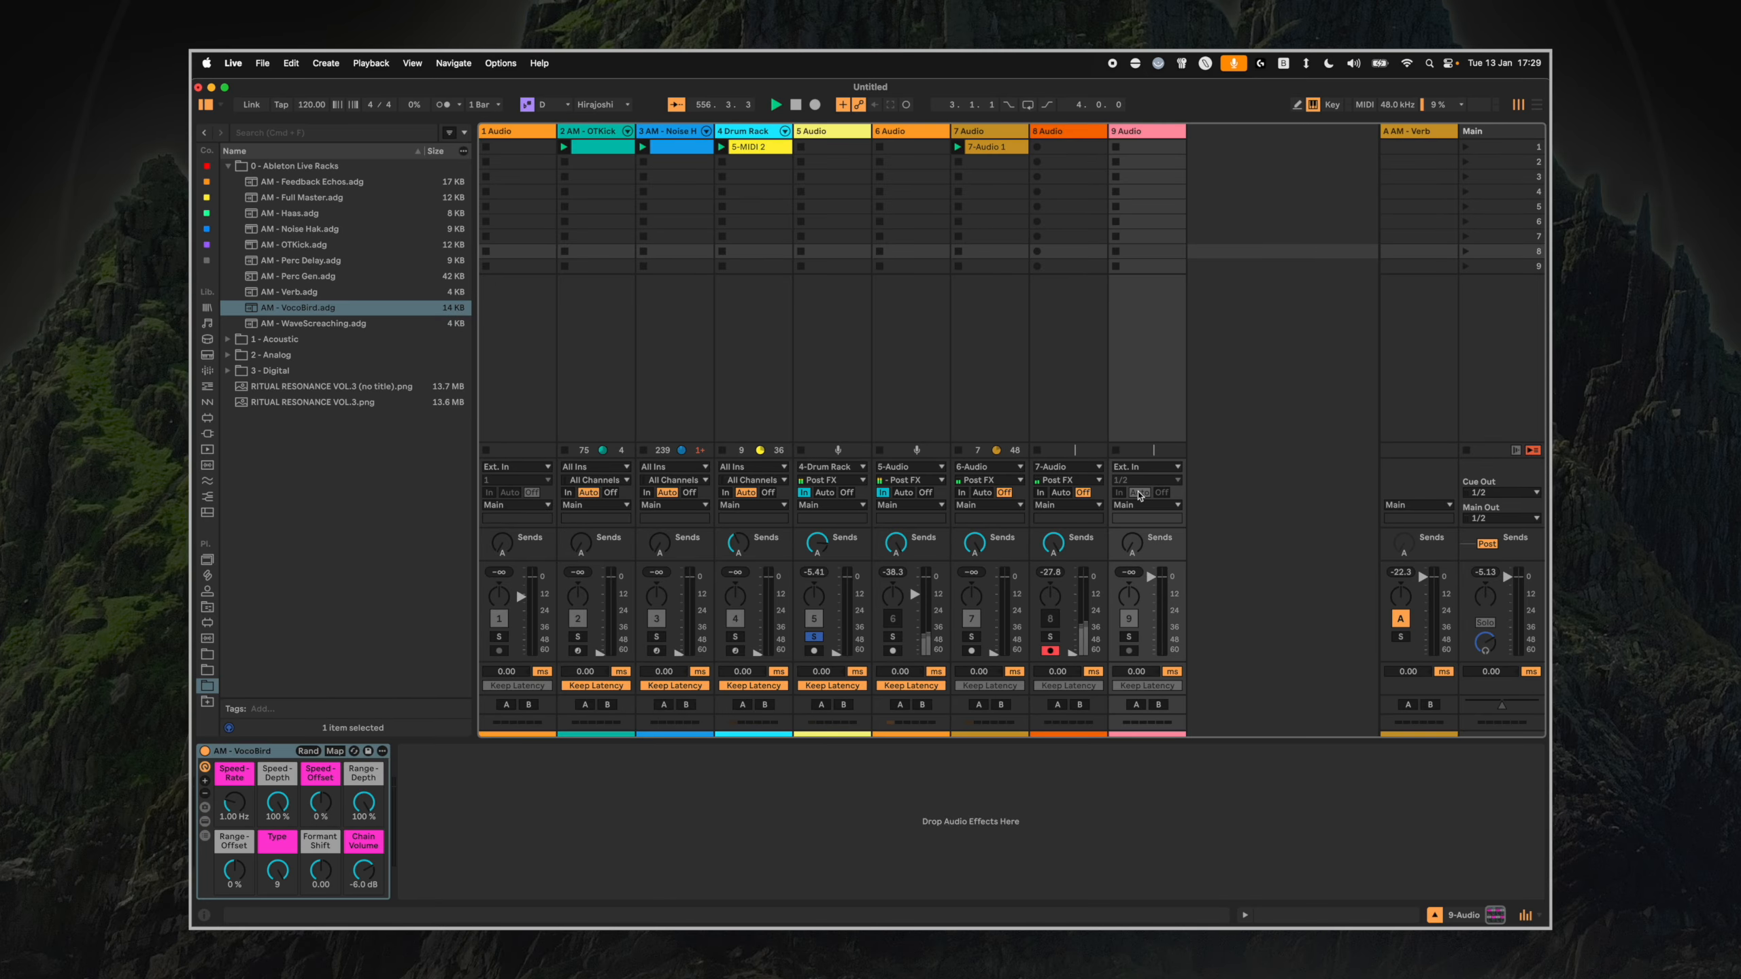
{"action": "left_click", "coordinate": [1140, 465]}
{"action": "left_click", "coordinate": [1130, 597]}
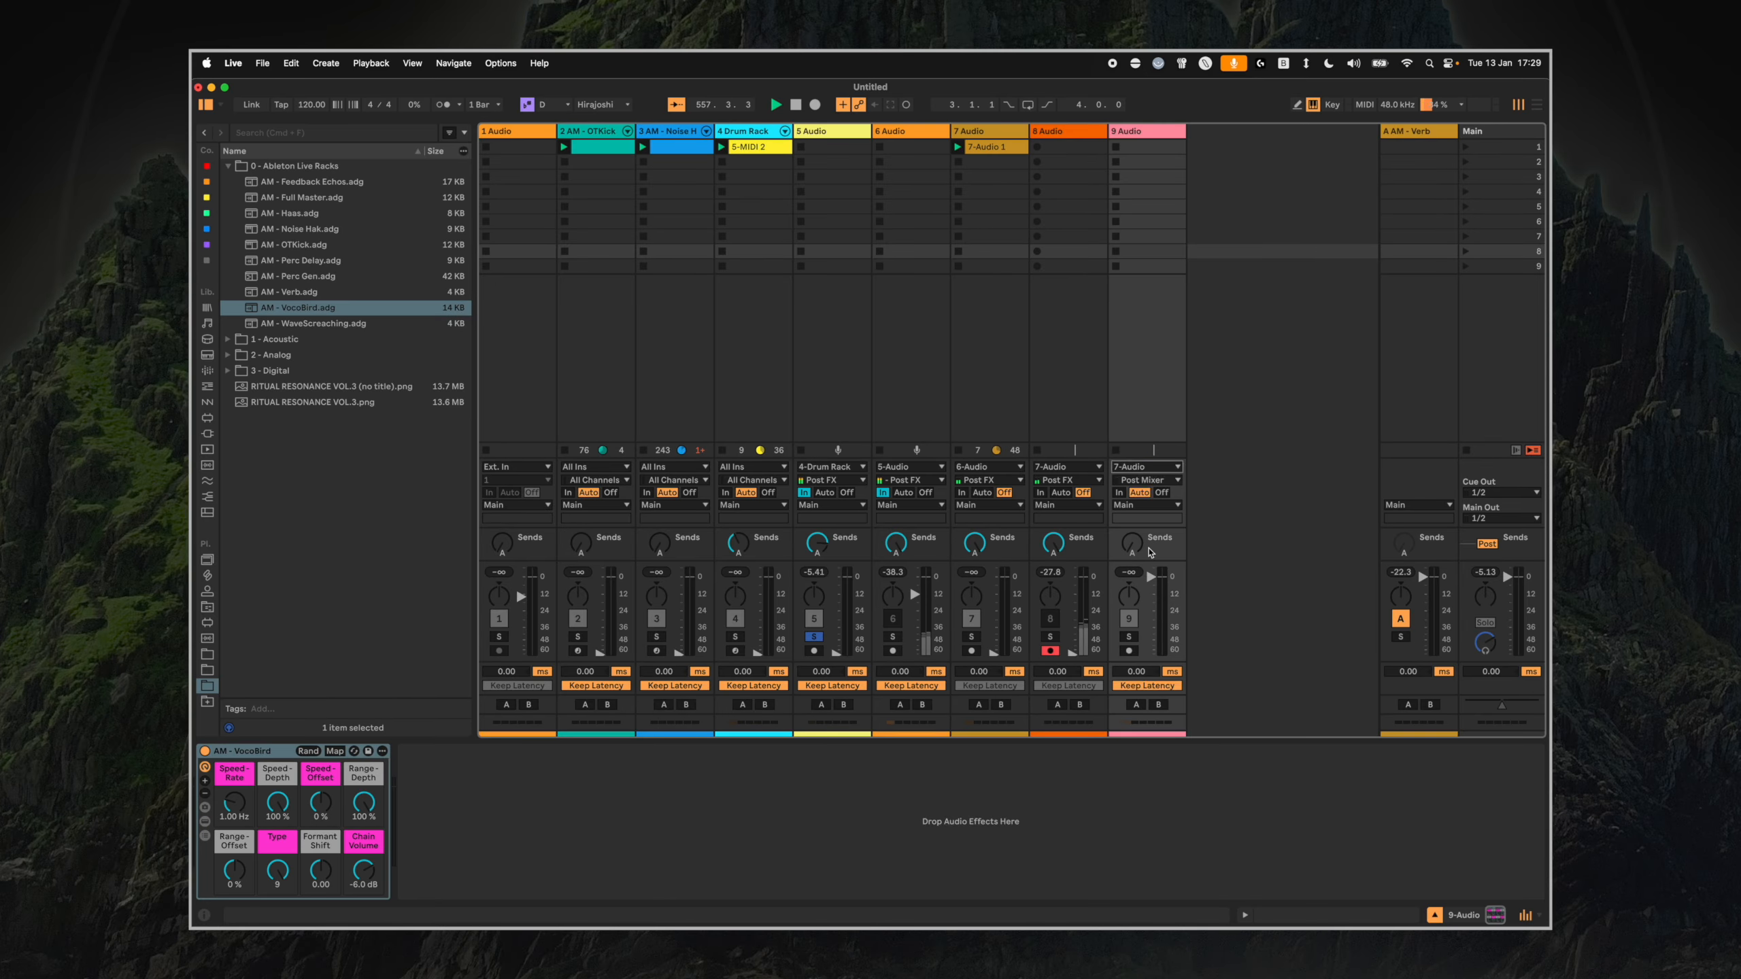
{"action": "left_click", "coordinate": [1145, 480]}
{"action": "left_click", "coordinate": [1126, 495]}
{"action": "left_click", "coordinate": [1120, 492]}
{"action": "left_click", "coordinate": [1129, 638]}
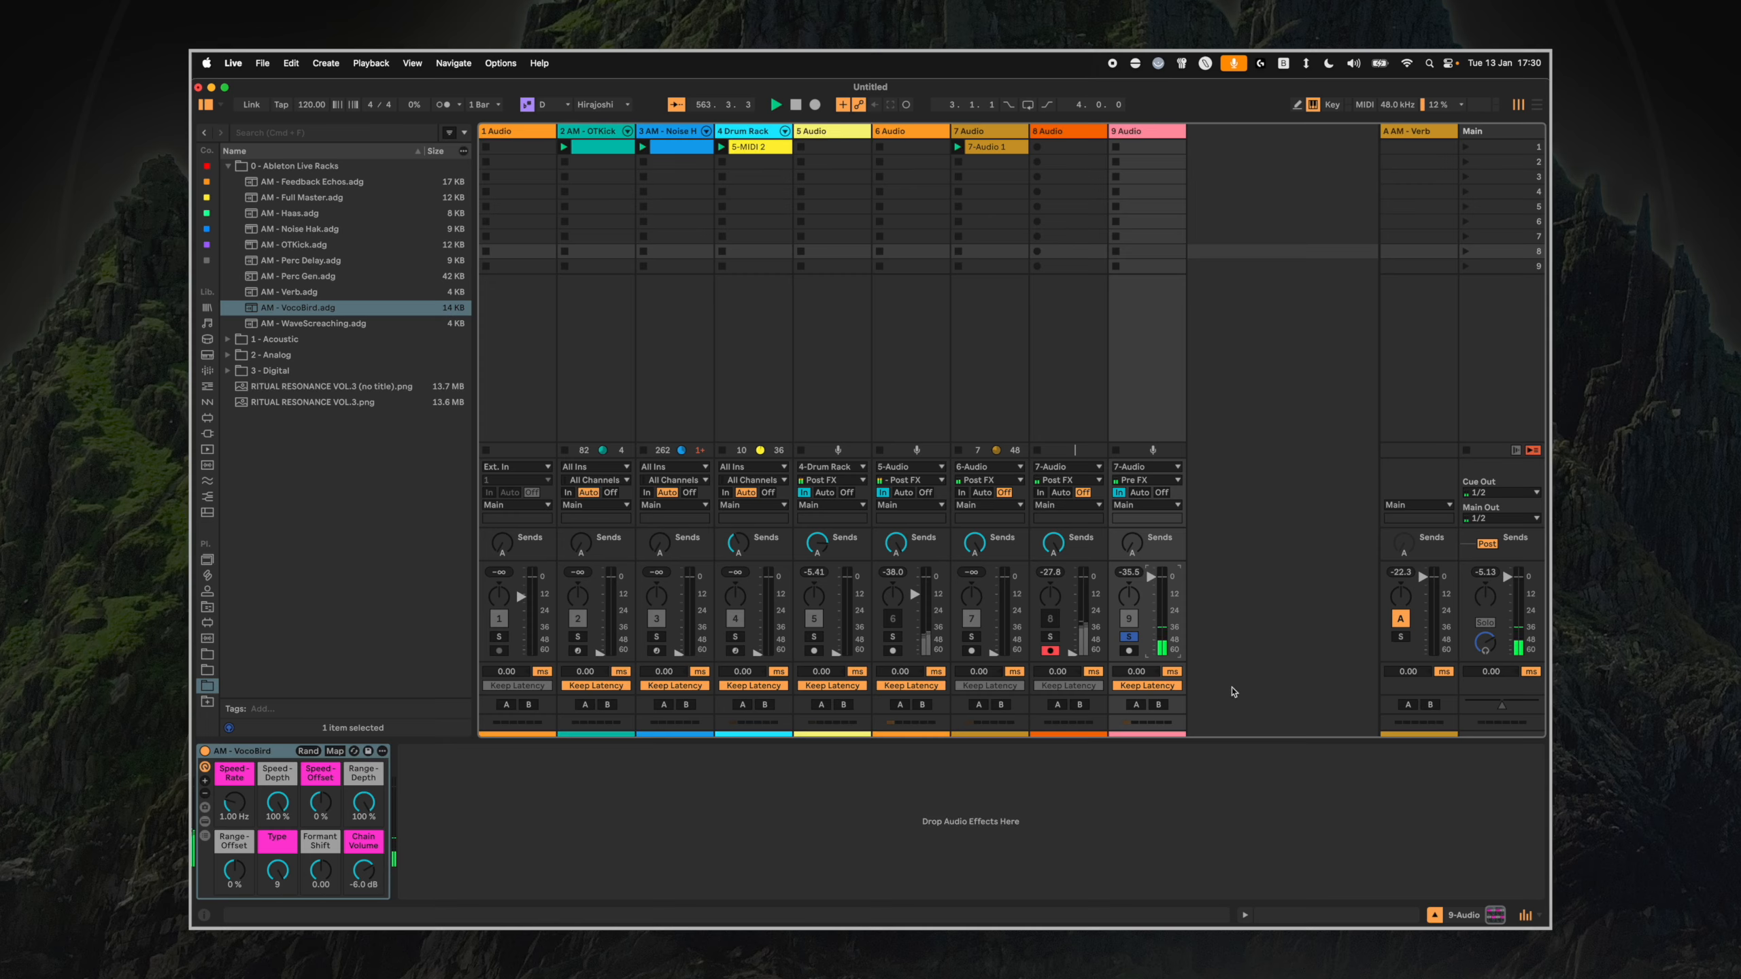
Raise Send A on 9 Audio and set VocoBird's Chain Volume to 0.648 dB.
{"action": "left_click_drag", "start_coordinate": [1135, 535], "coordinate": [1135, 439]}
{"action": "left_click_drag", "start_coordinate": [363, 869], "coordinate": [364, 843]}
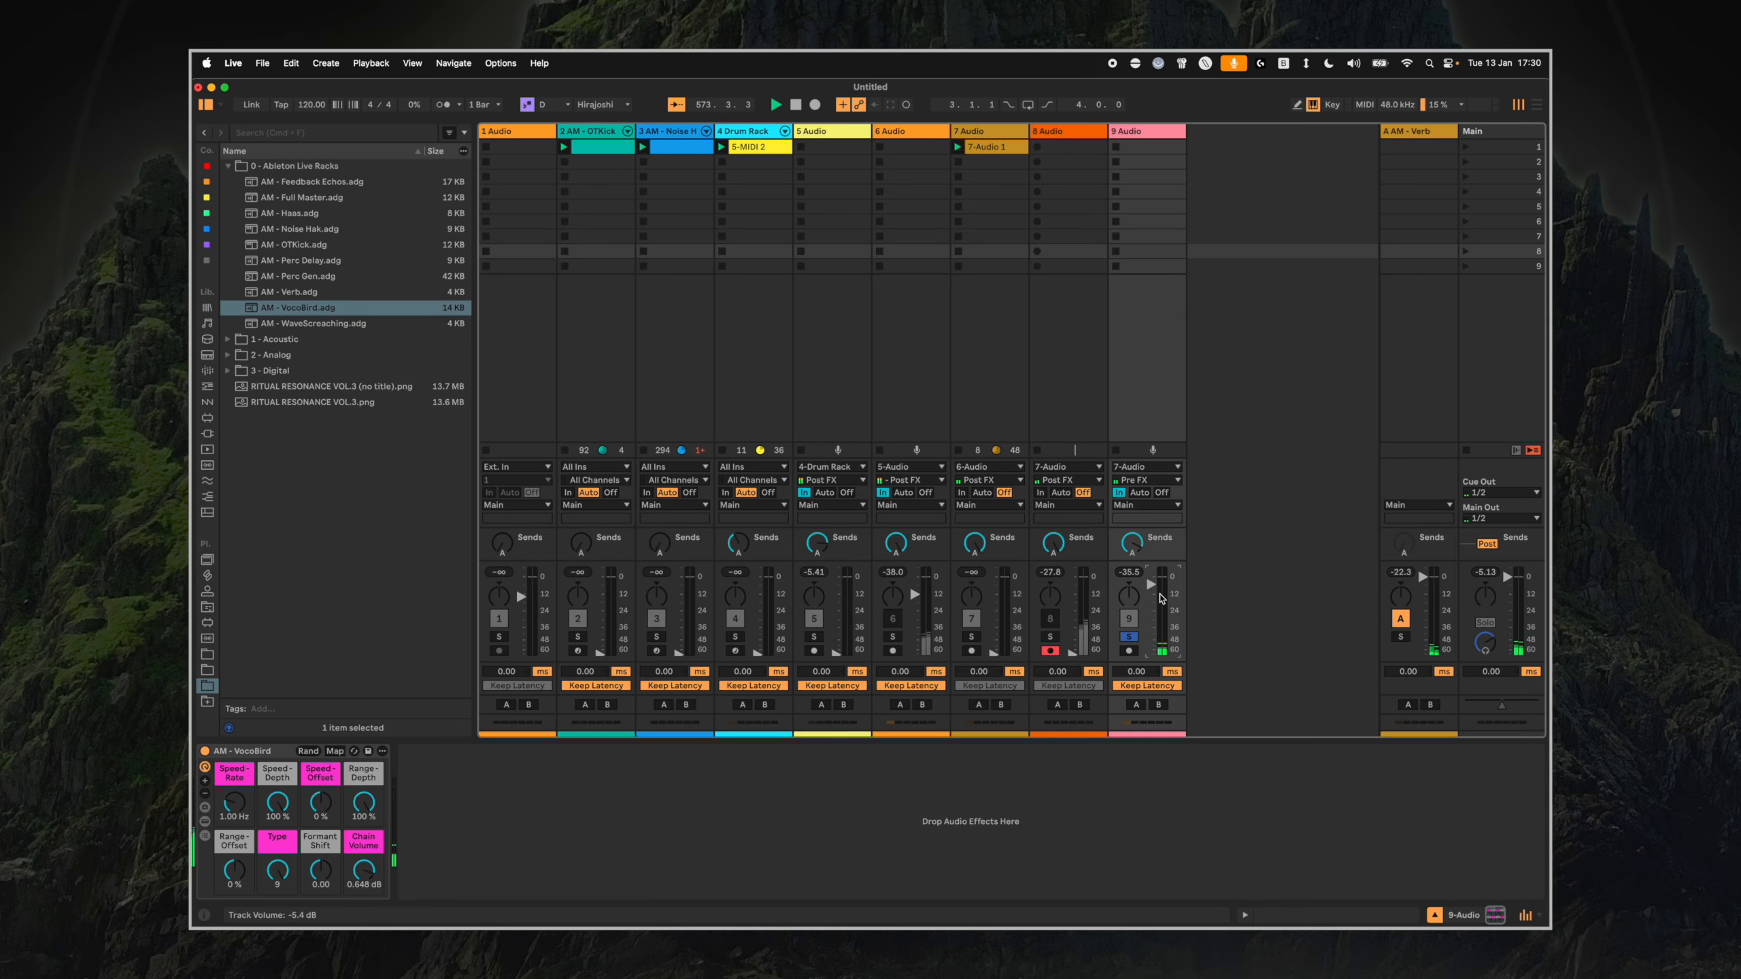
Set VocoBird's Speed Rate to 3.89 Hz, Depth 86.6 %, Offset -26 %, Range Depth 74.8 %, Range Offset 20 %, Type 5 and Formant Shift 9.92.
{"action": "left_click_drag", "start_coordinate": [279, 877], "coordinate": [279, 886]}
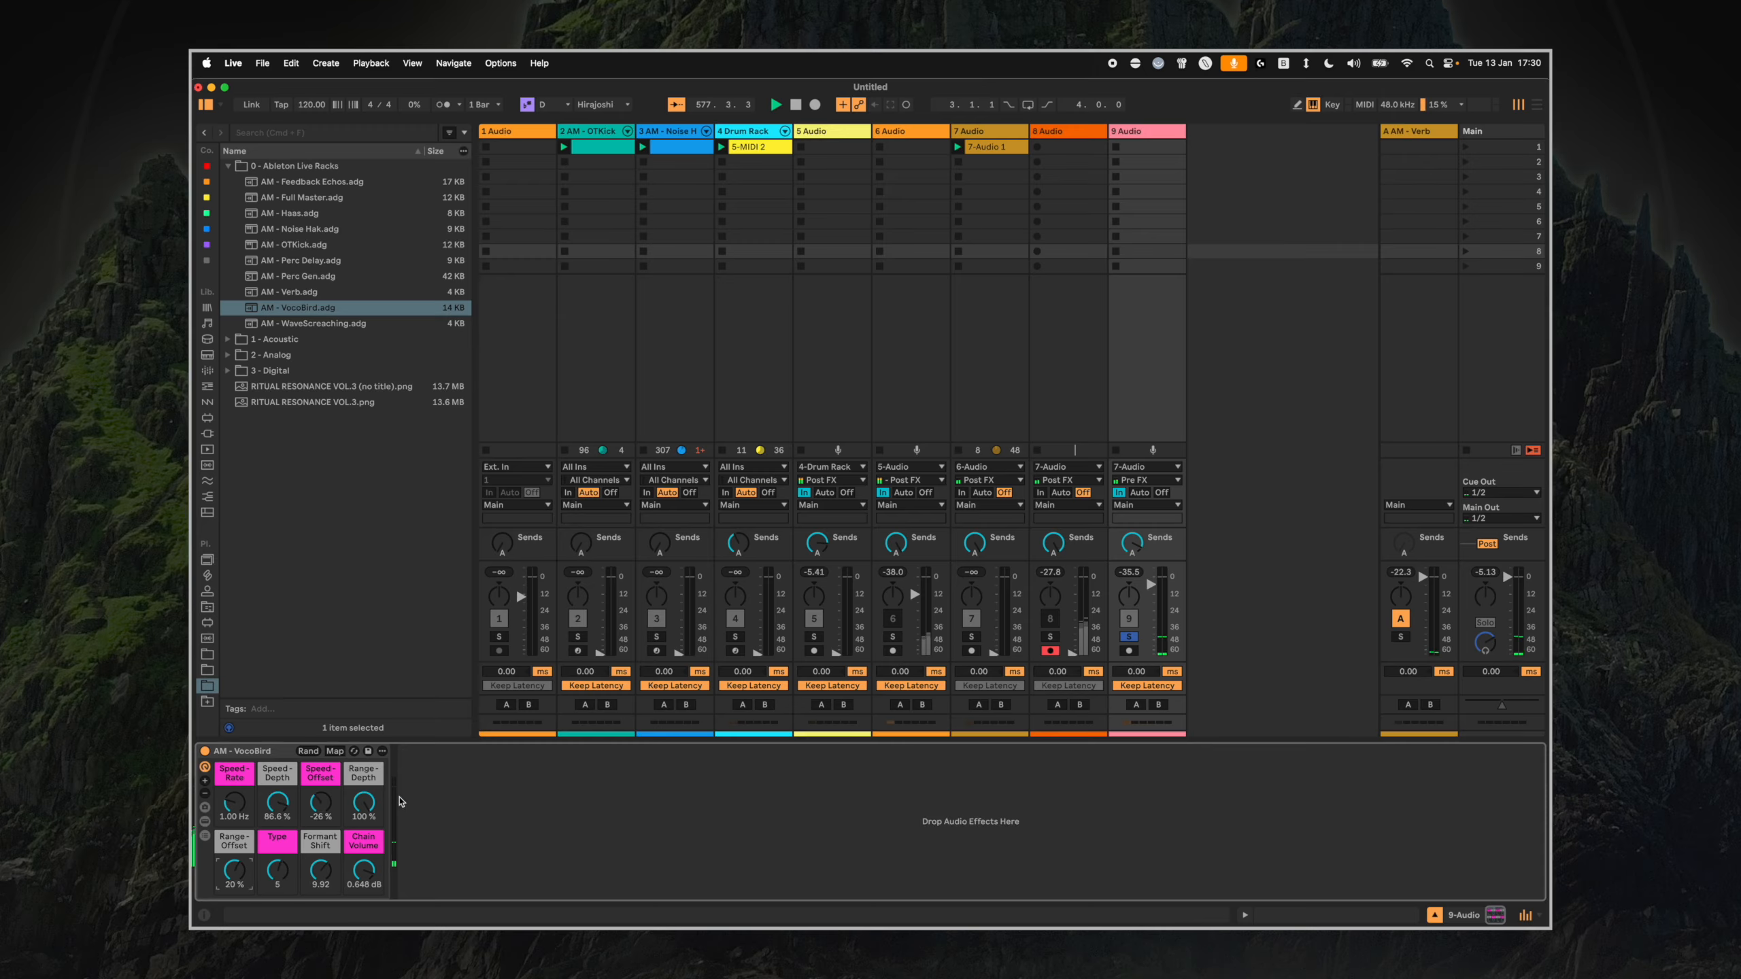
{"action": "left_click_drag", "start_coordinate": [364, 803], "coordinate": [364, 829]}
{"action": "left_click_drag", "start_coordinate": [235, 802], "coordinate": [235, 794]}
Reset VocoBird's Chain Volume to -6.0 dB and lower the track volume of 9 Audio.
{"action": "left_click_drag", "start_coordinate": [1150, 584], "coordinate": [1150, 575]}
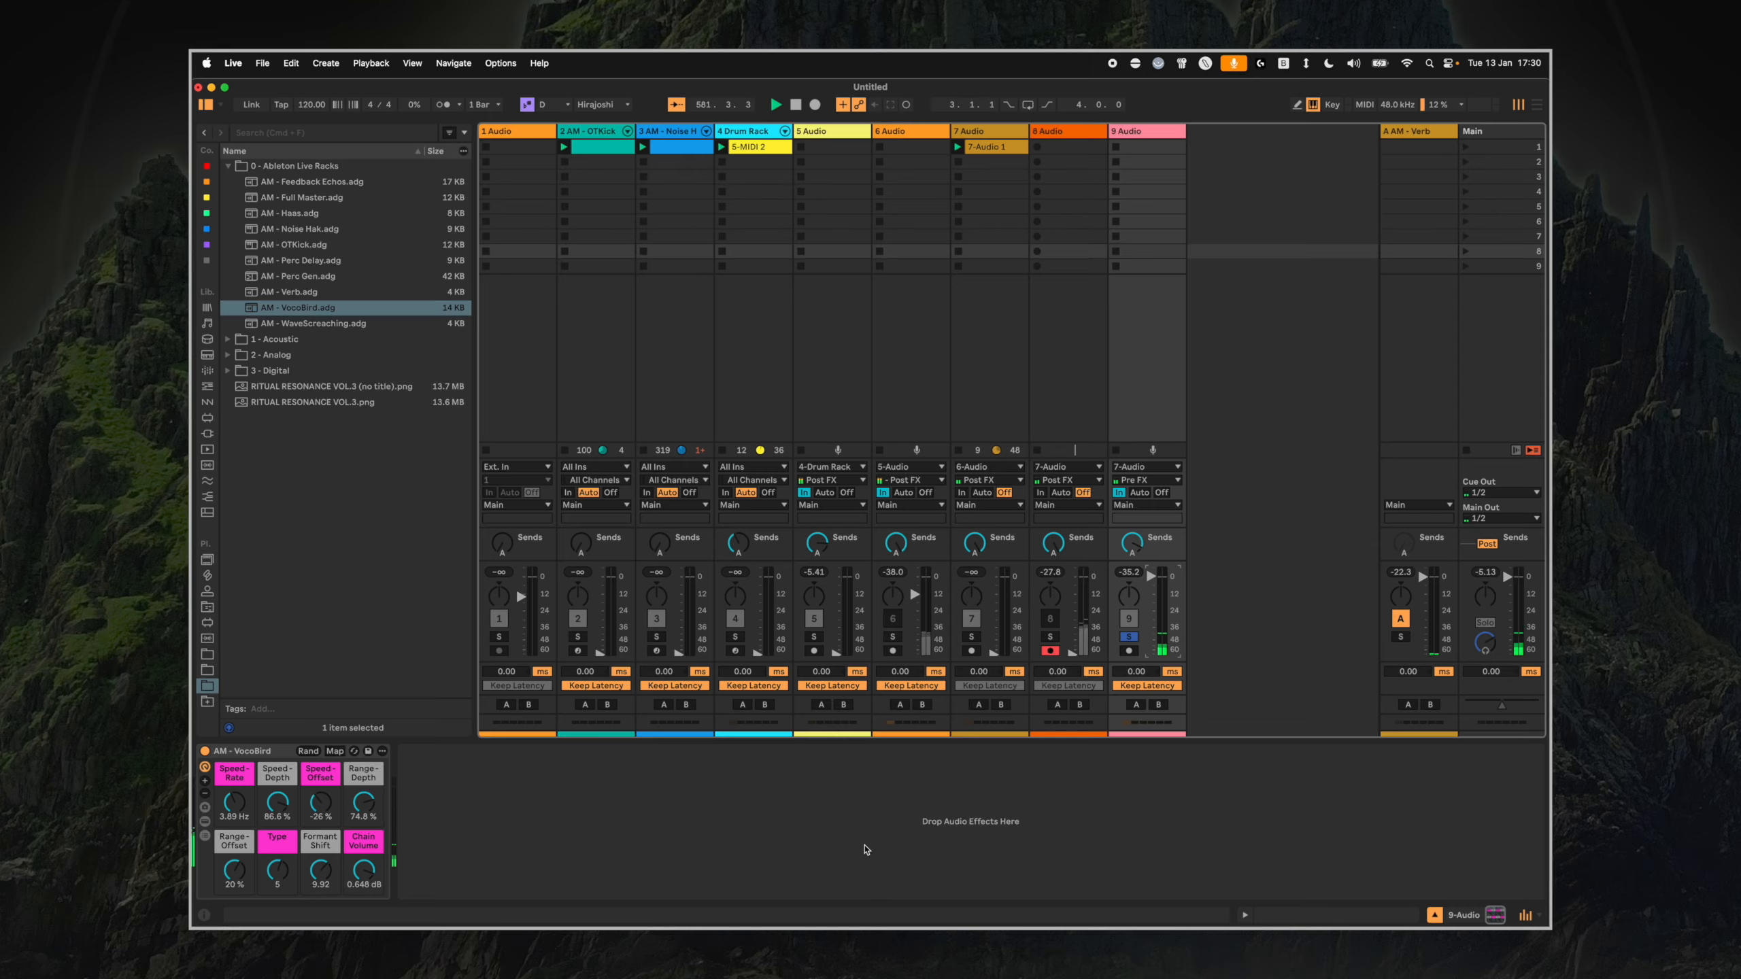
{"action": "double_click", "coordinate": [361, 879]}
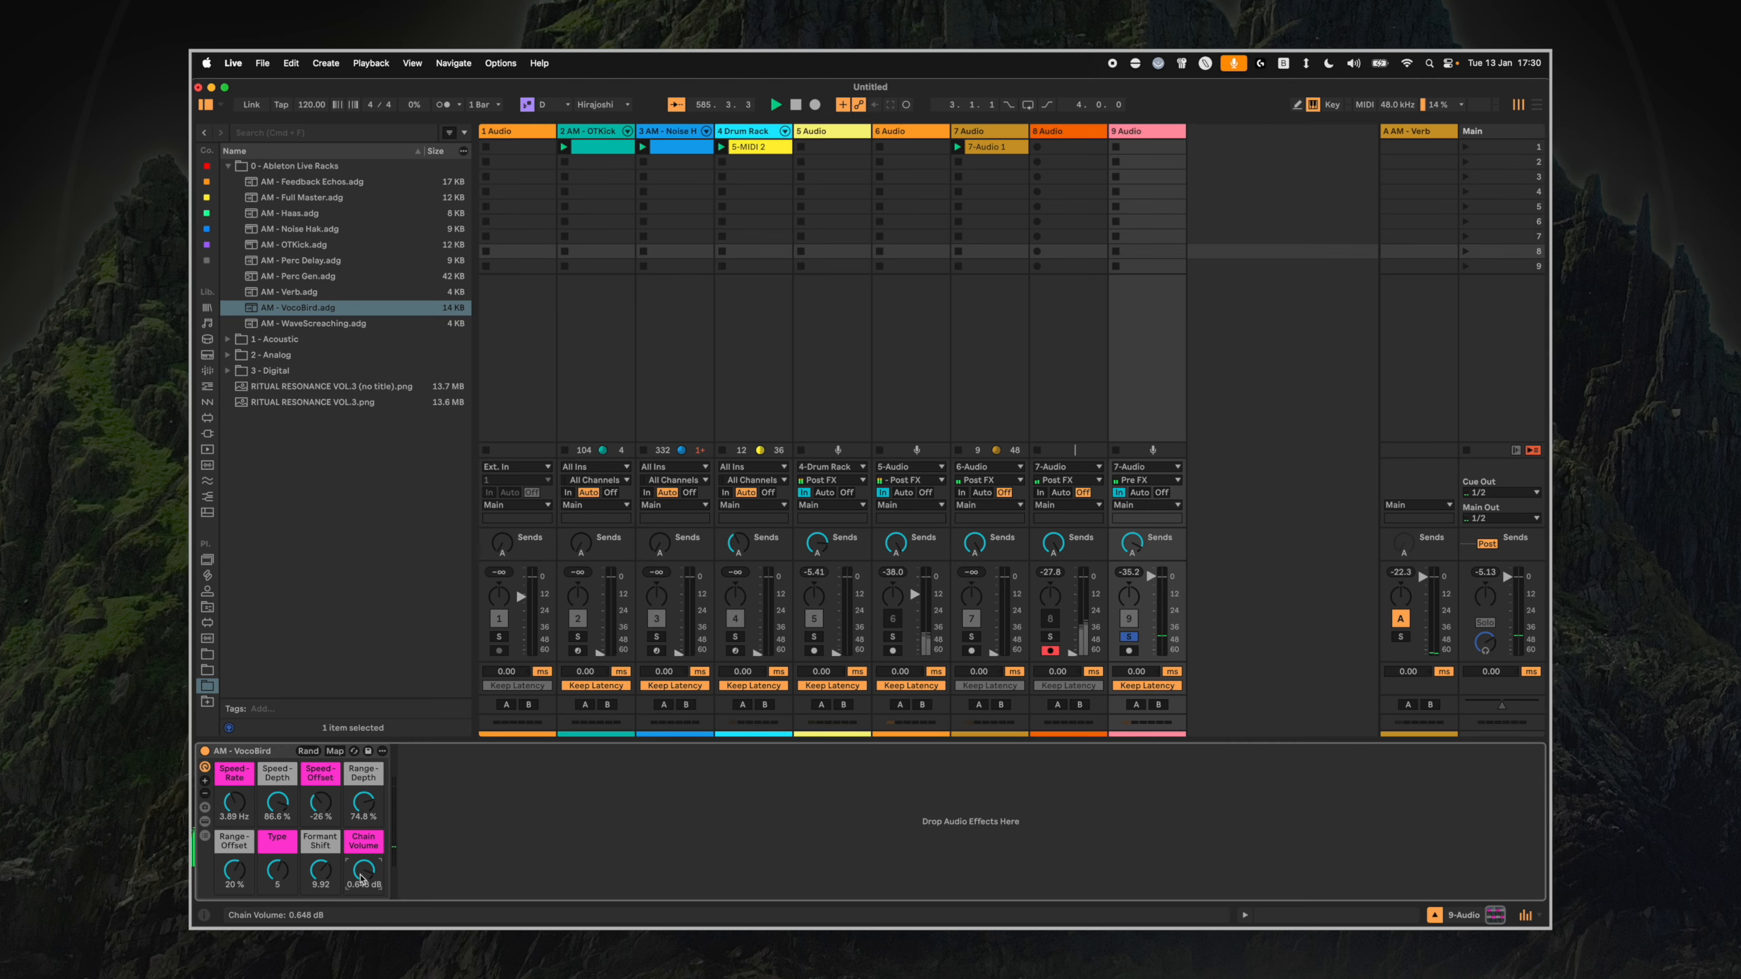
{"action": "left_click_drag", "start_coordinate": [1152, 576], "coordinate": [1163, 623]}
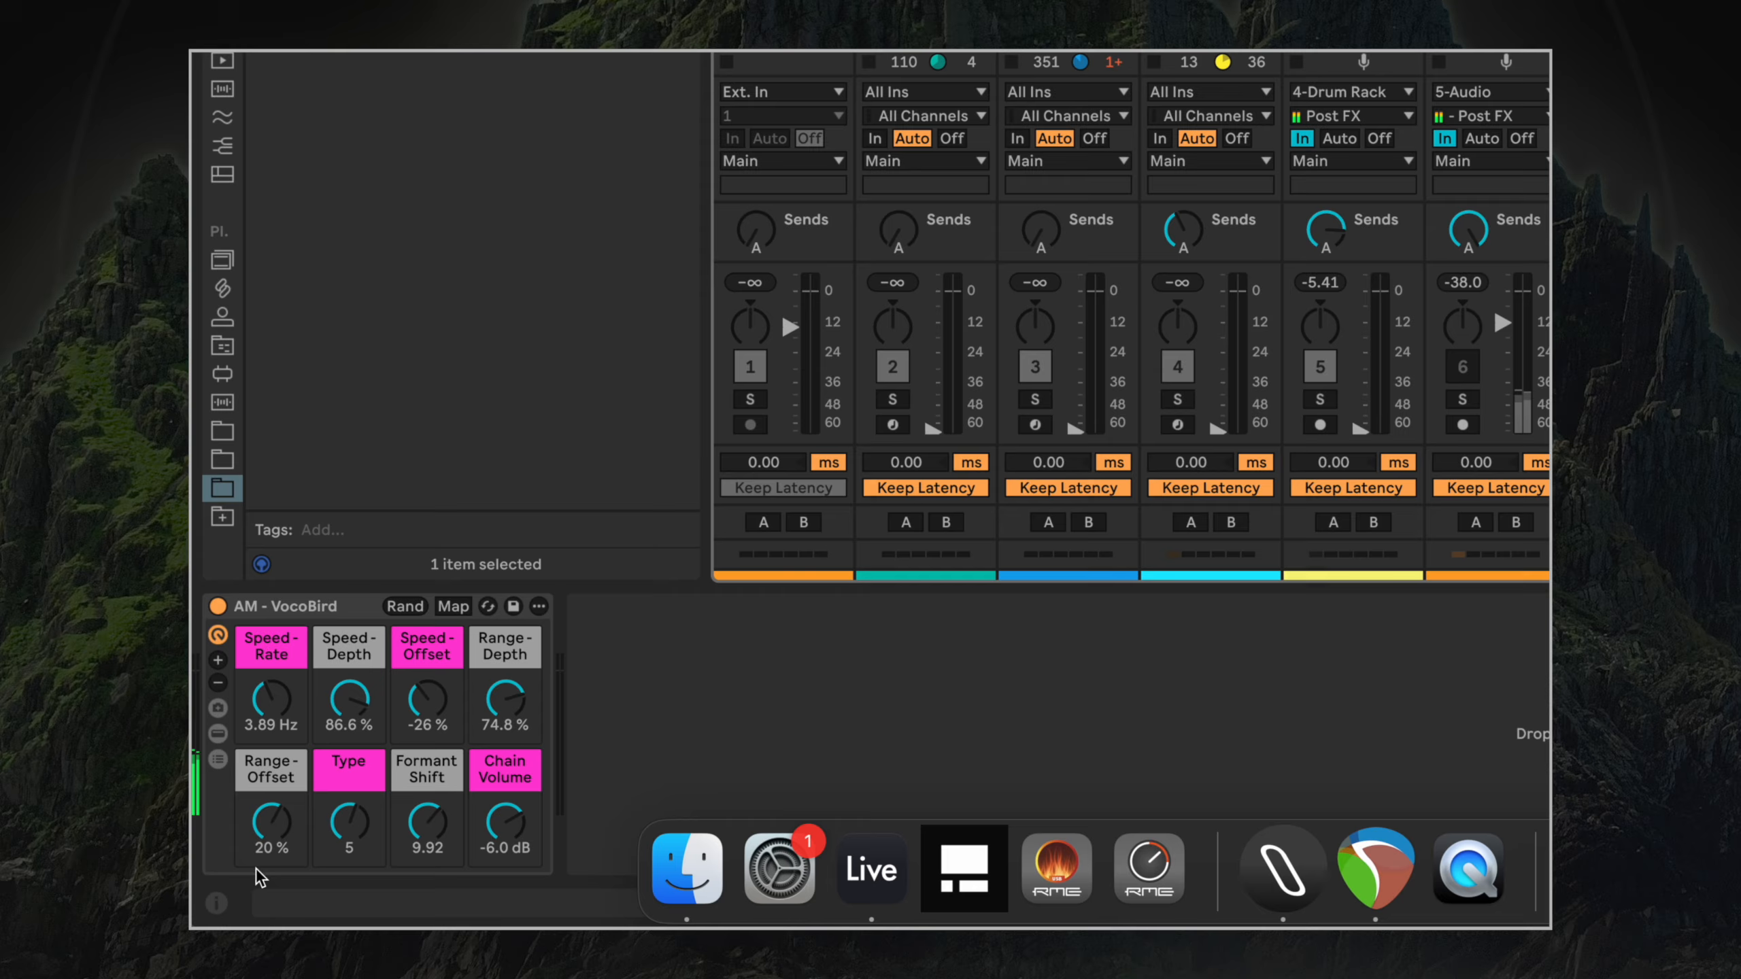
Examine VocoBird's internal devices: LFO Filter, LFO Mute, and the Mute rack with its chain.
{"action": "left_click", "coordinate": [214, 731]}
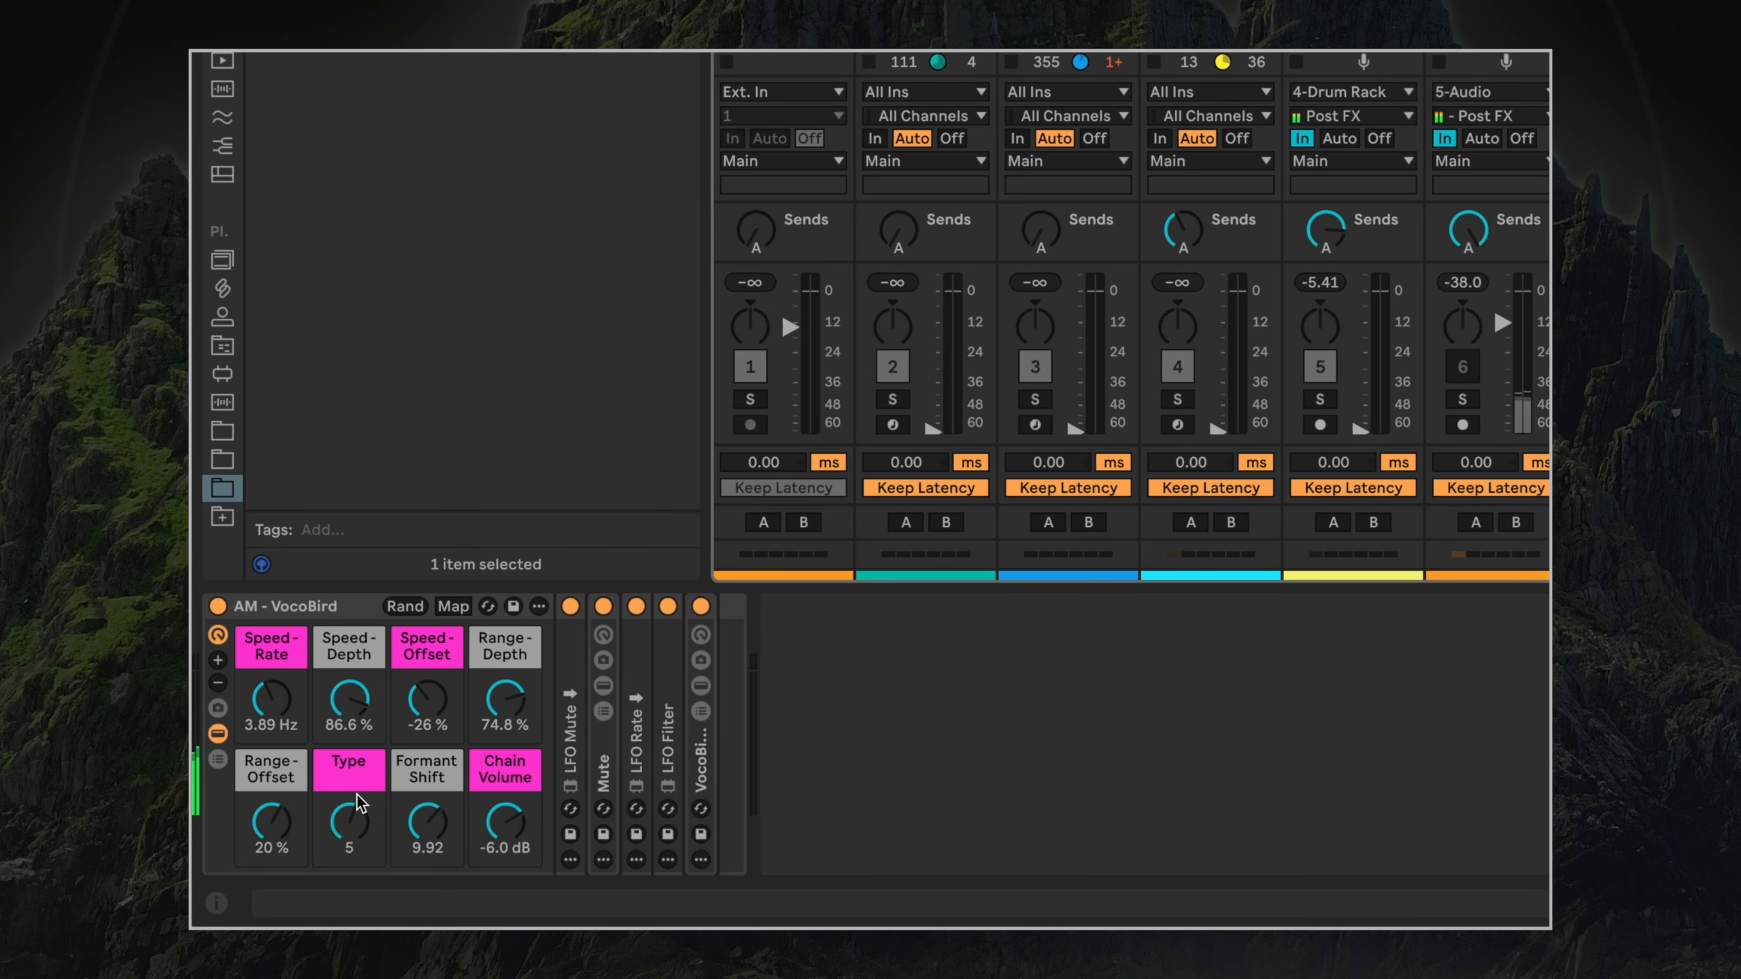
{"action": "double_click", "coordinate": [667, 744]}
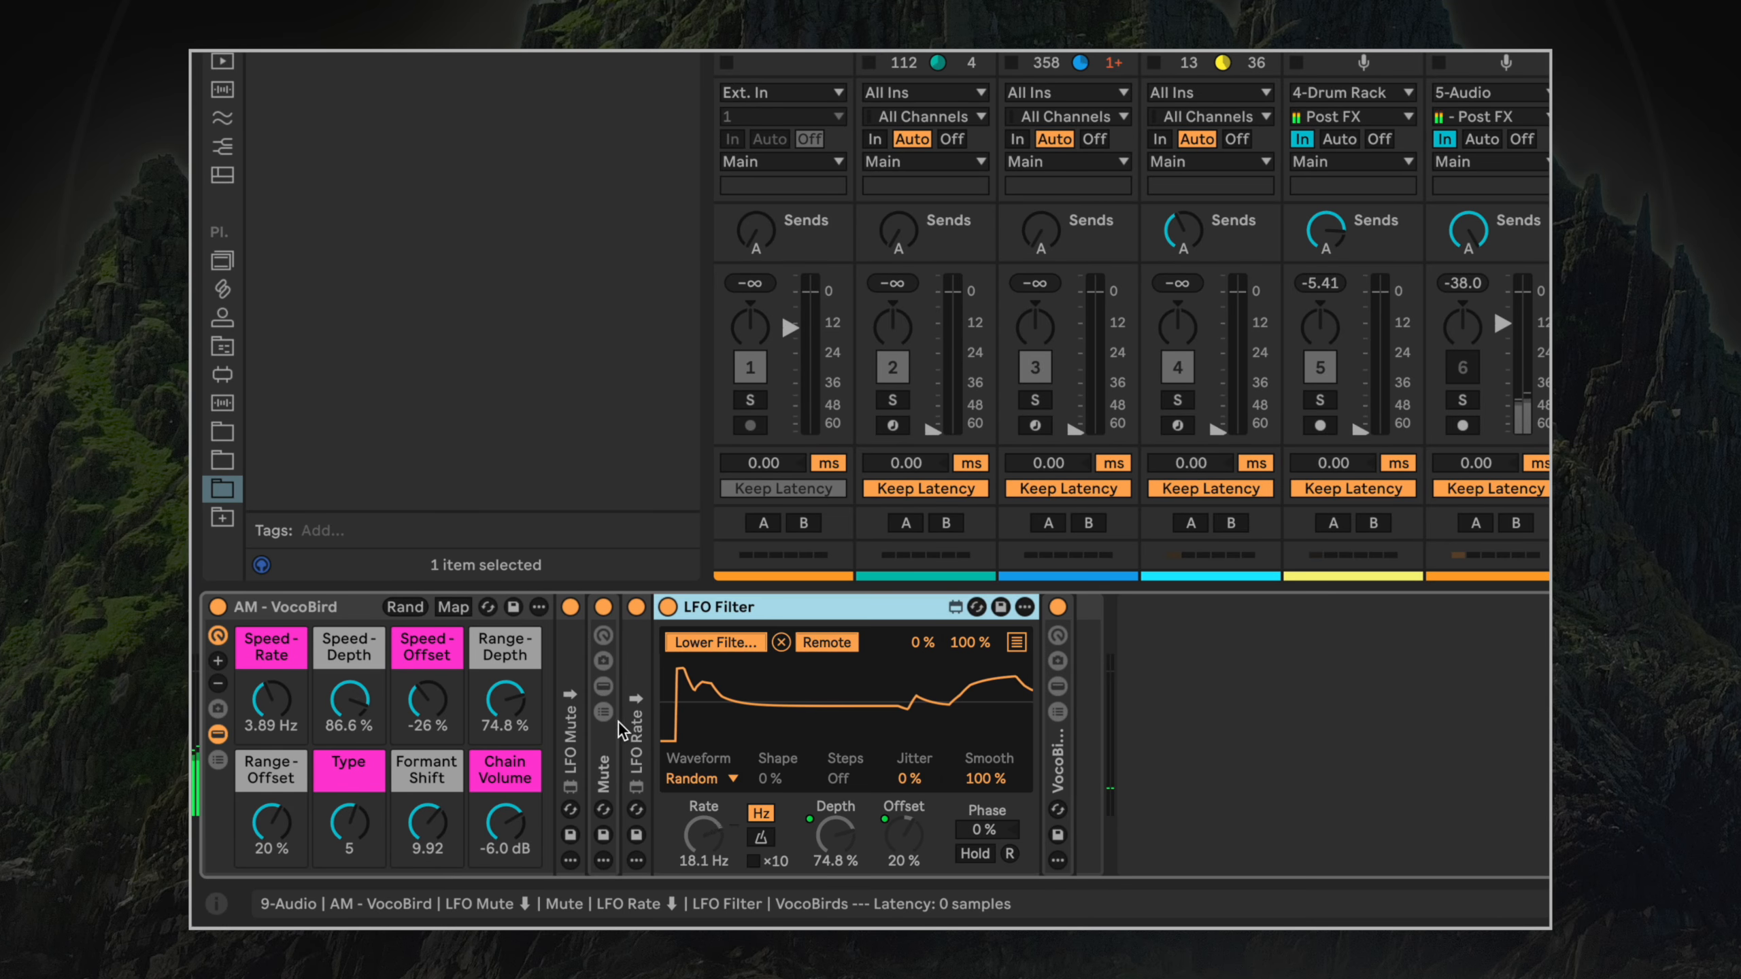
{"action": "double_click", "coordinate": [573, 720]}
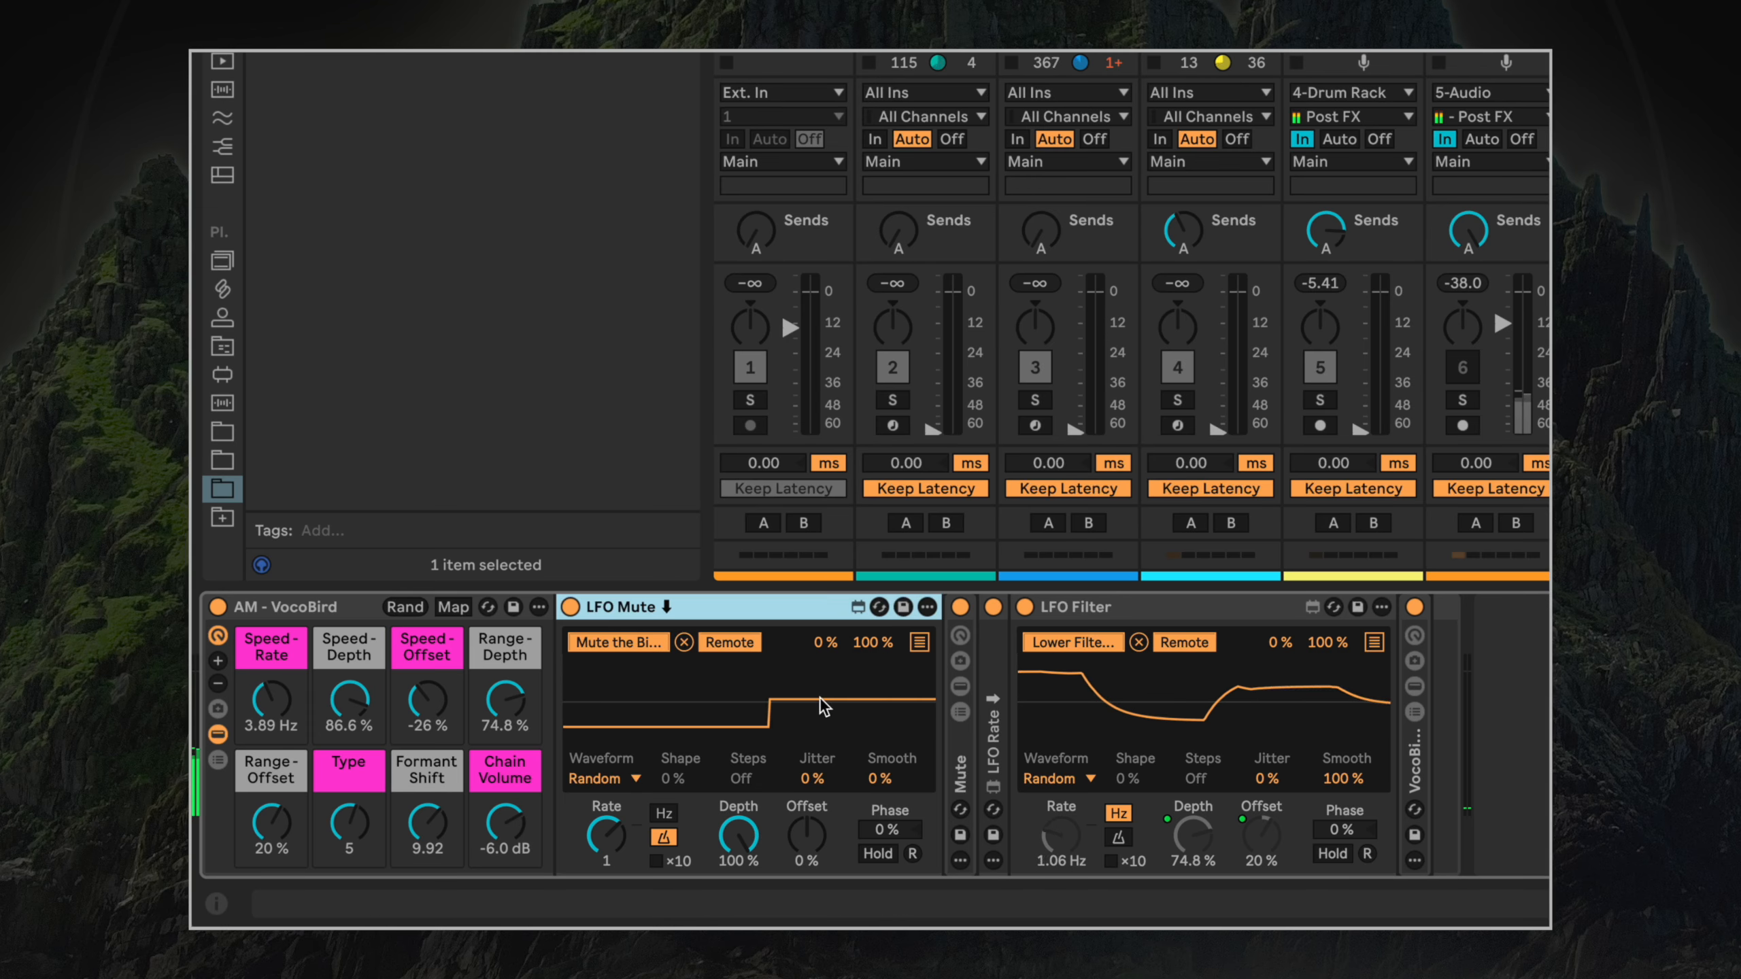
{"action": "double_click", "coordinate": [960, 761]}
{"action": "left_click", "coordinate": [960, 734]}
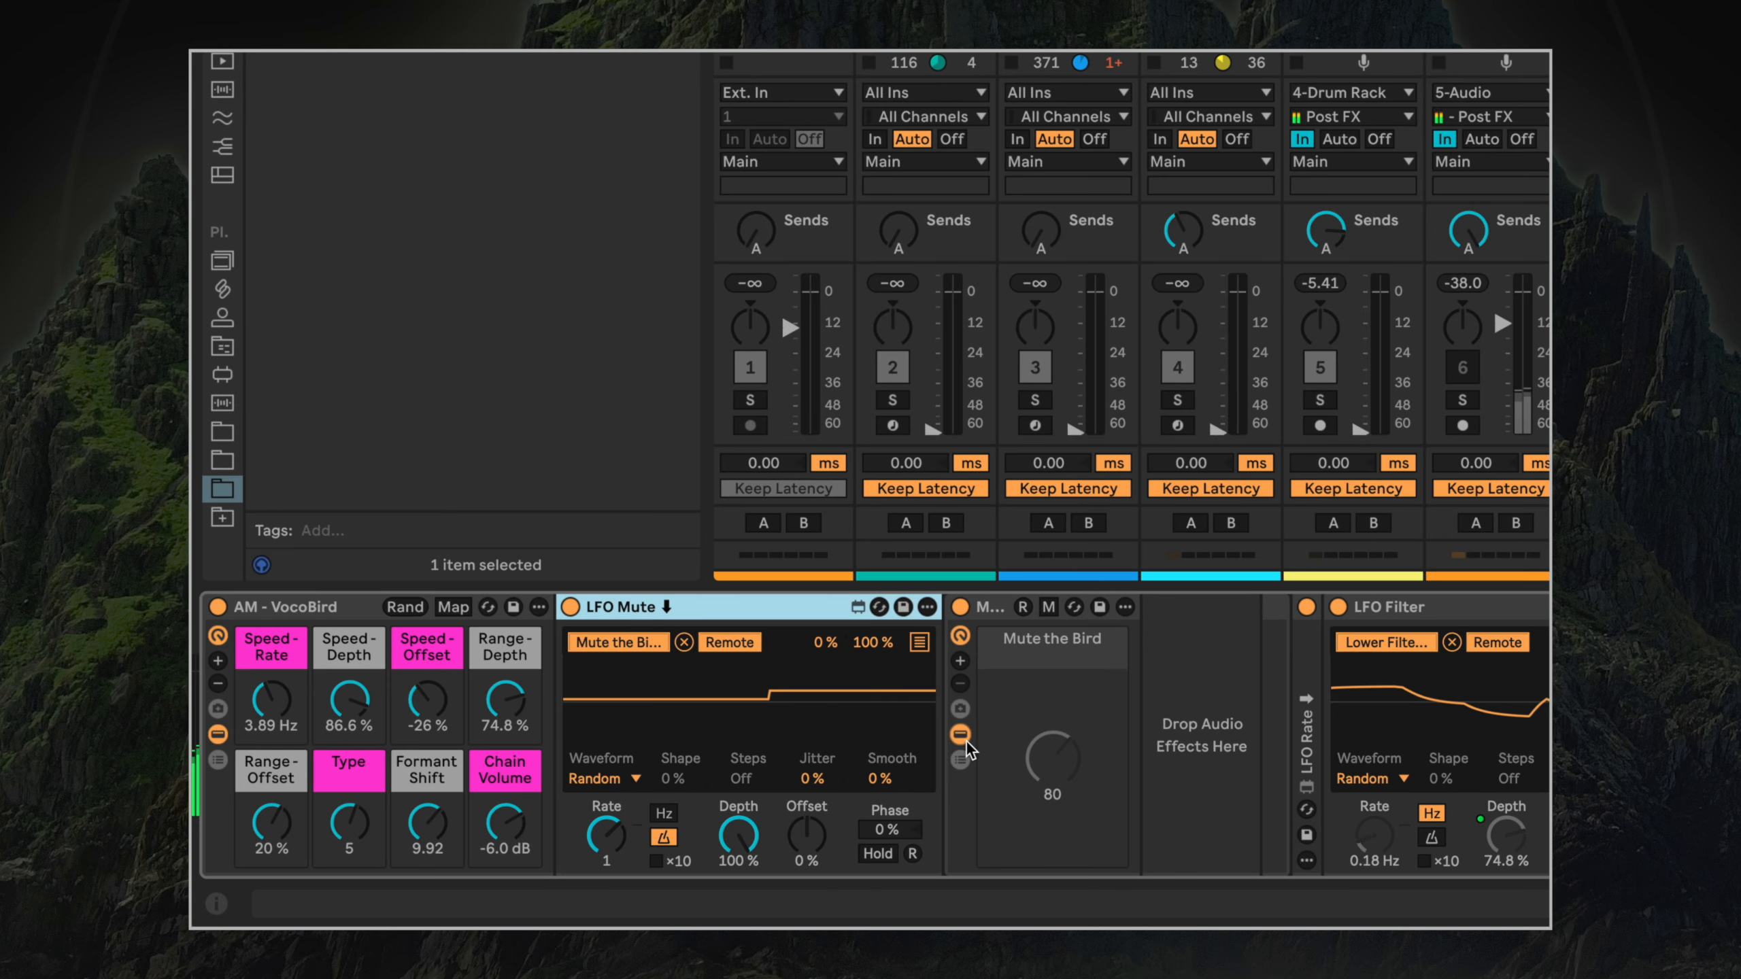
{"action": "left_click", "coordinate": [960, 734]}
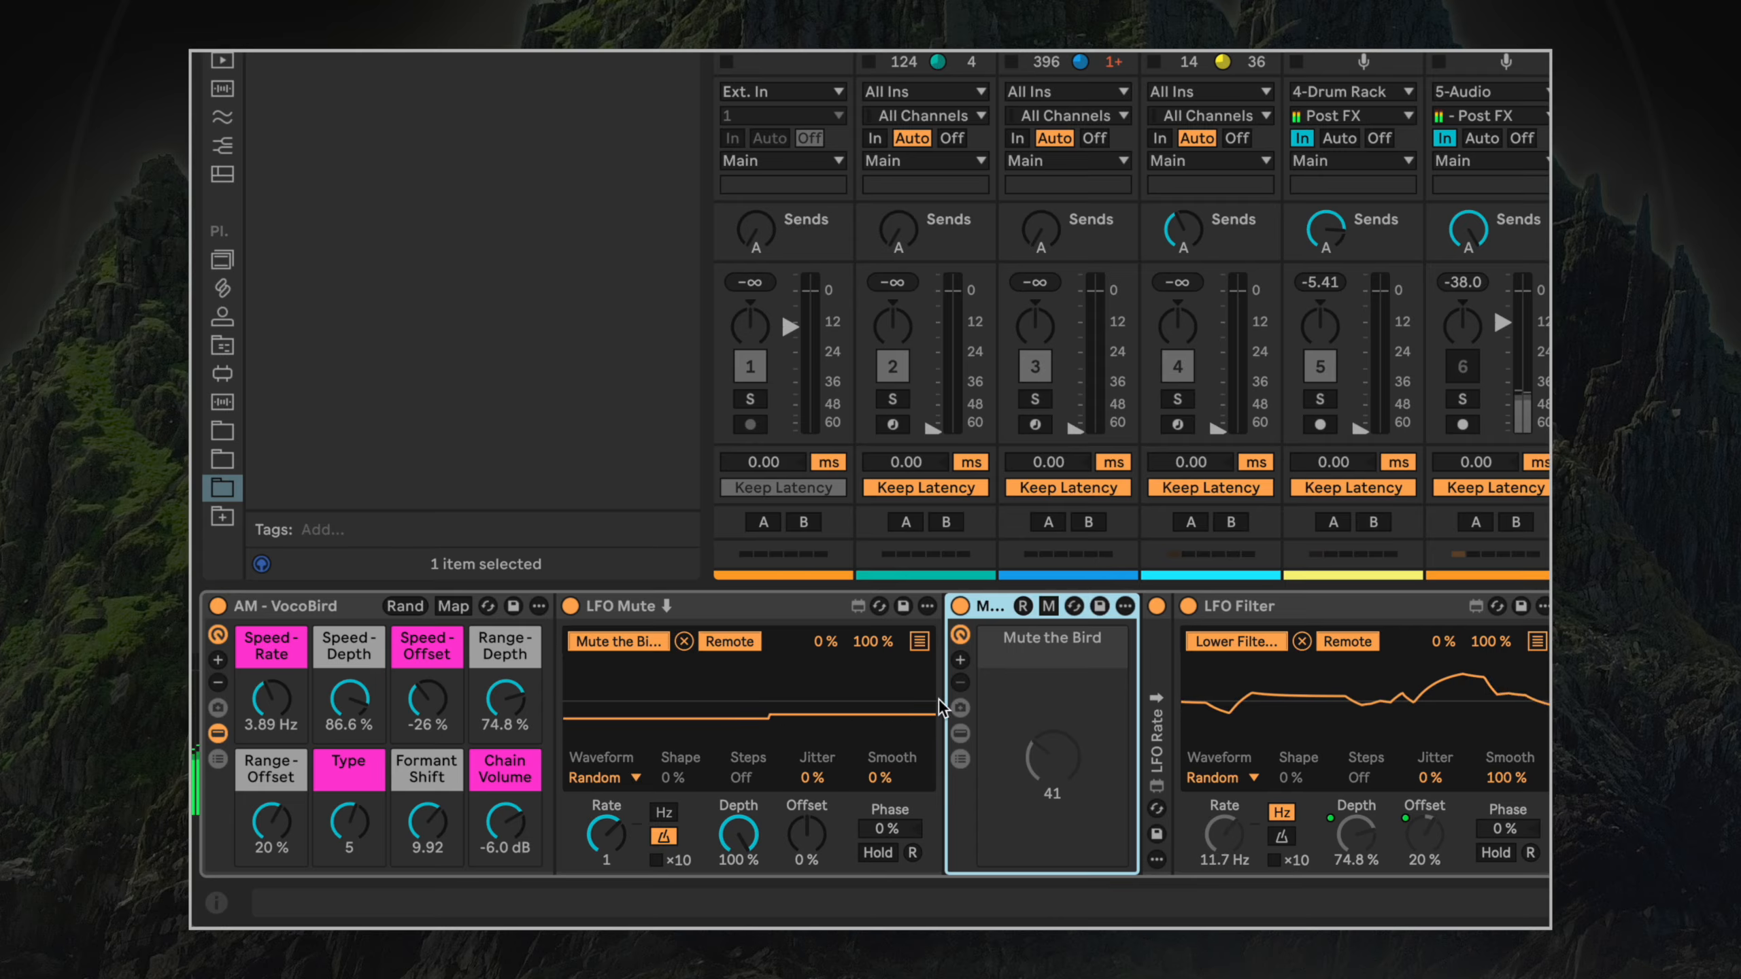
{"action": "left_click", "coordinate": [960, 759]}
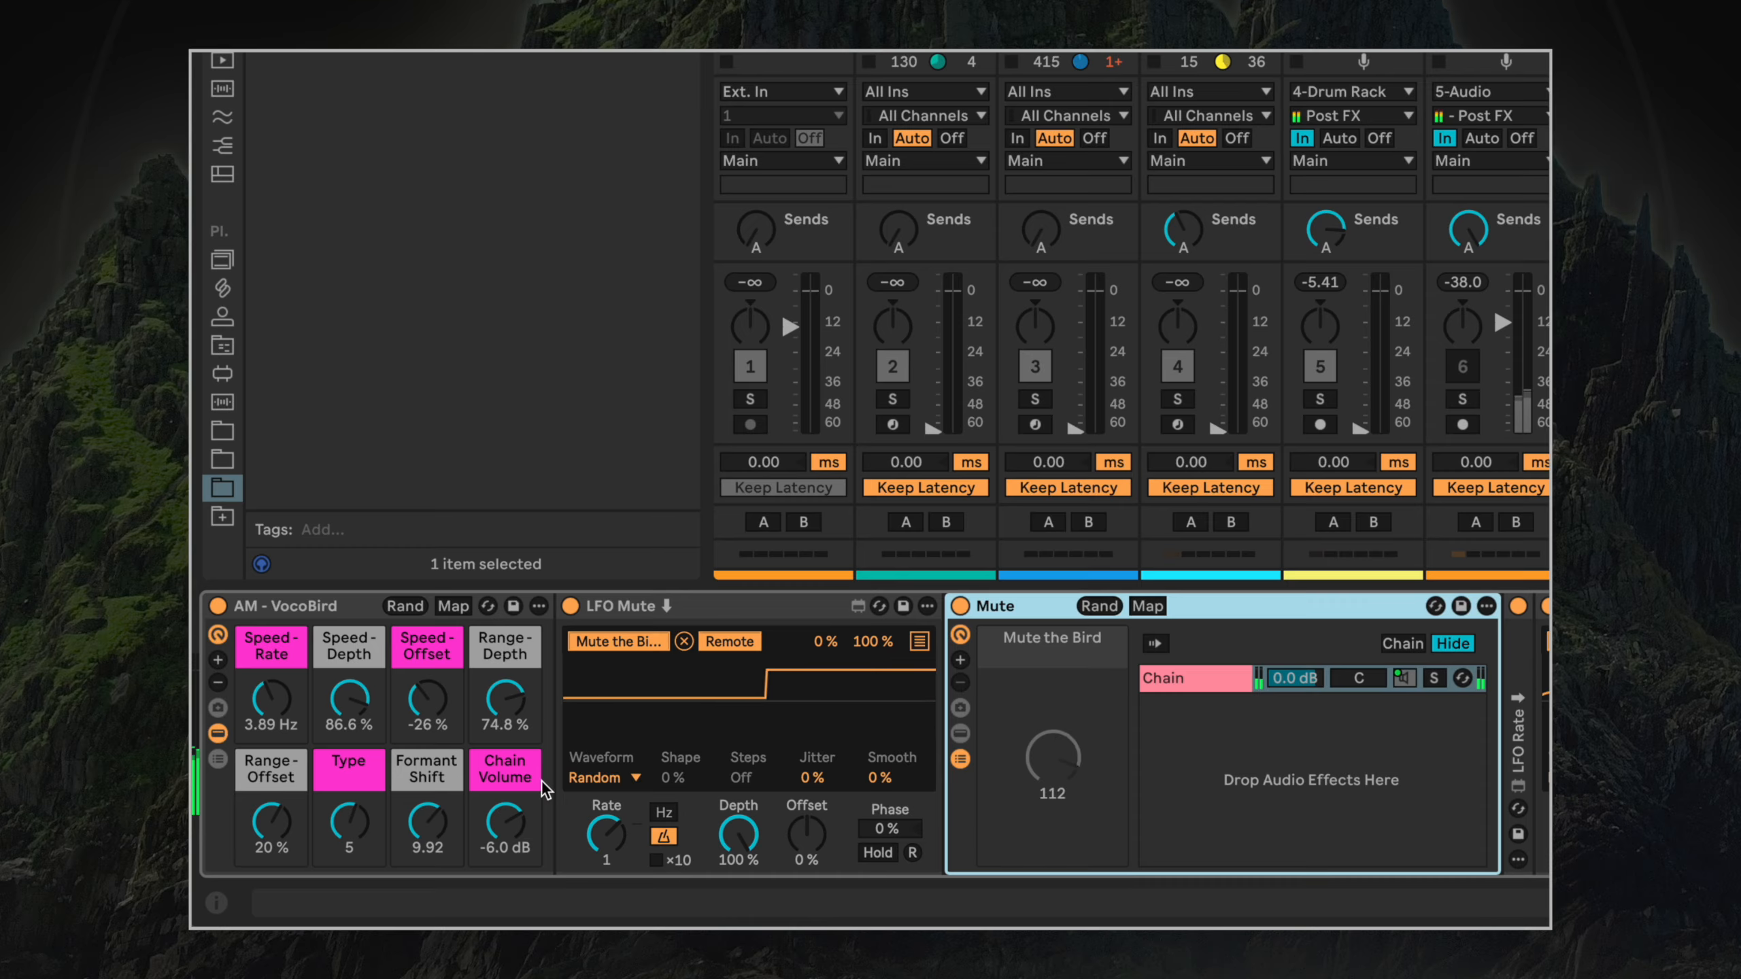
Fold LFO Mute and the Mute rack, and hide VocoBird's internal devices.
{"action": "double_click", "coordinate": [645, 605]}
{"action": "left_click", "coordinate": [604, 757]}
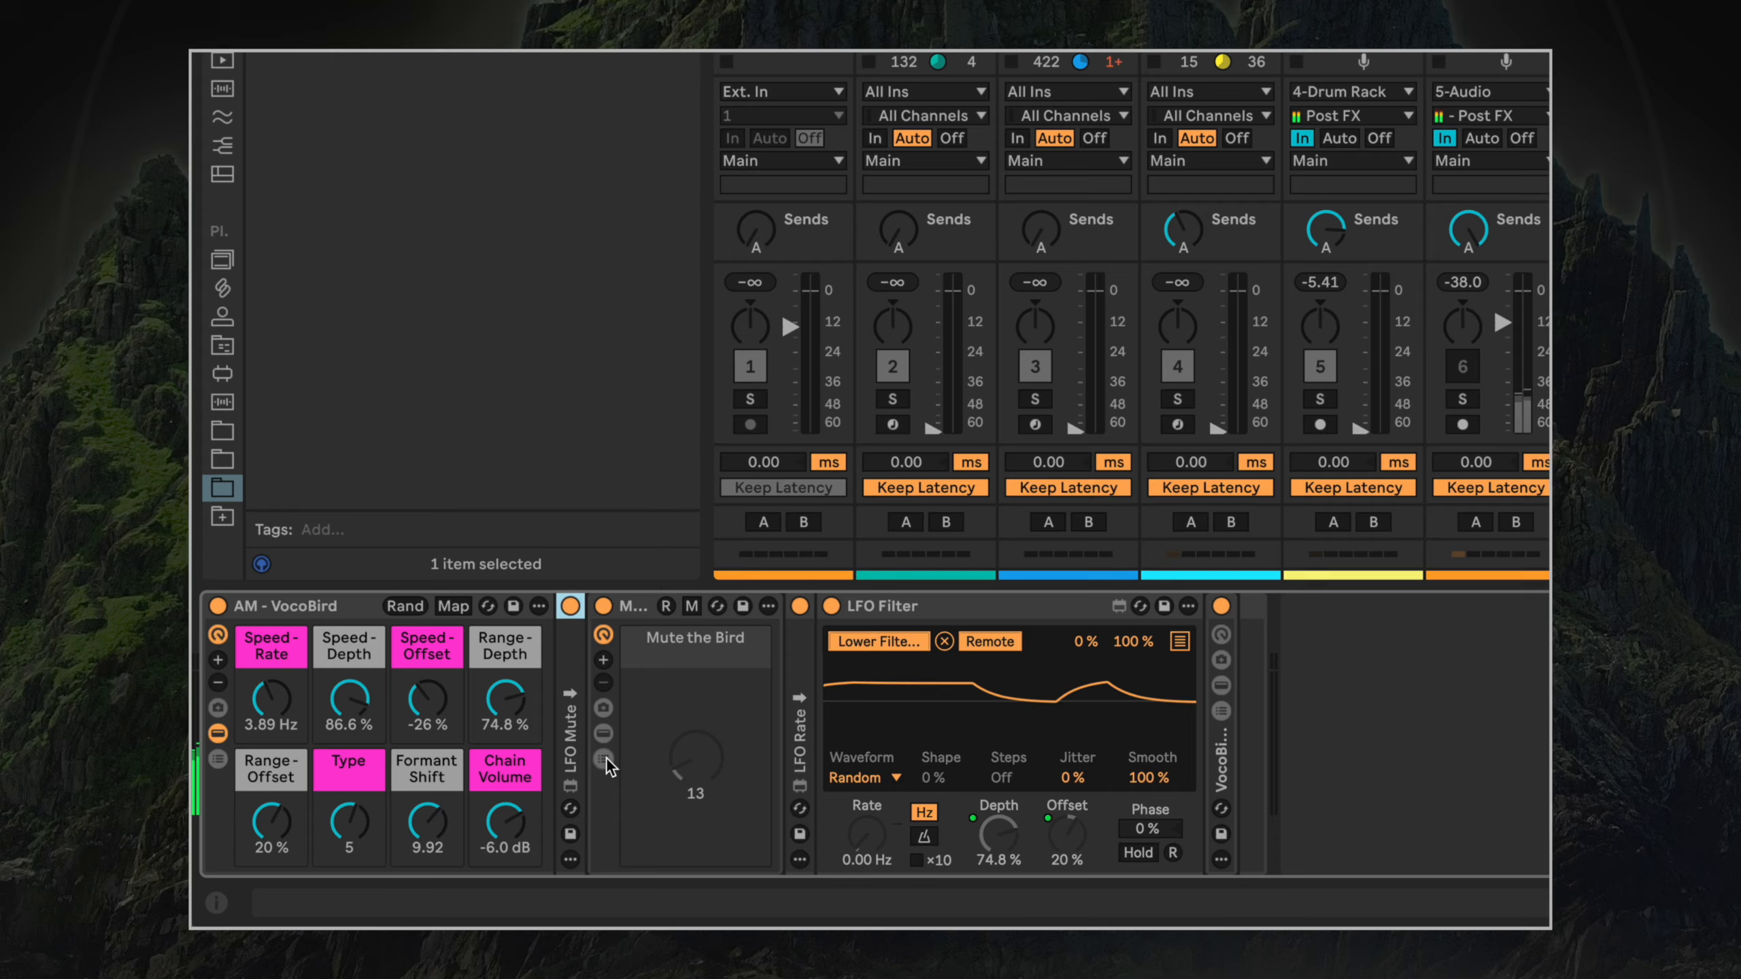
{"action": "double_click", "coordinate": [631, 606]}
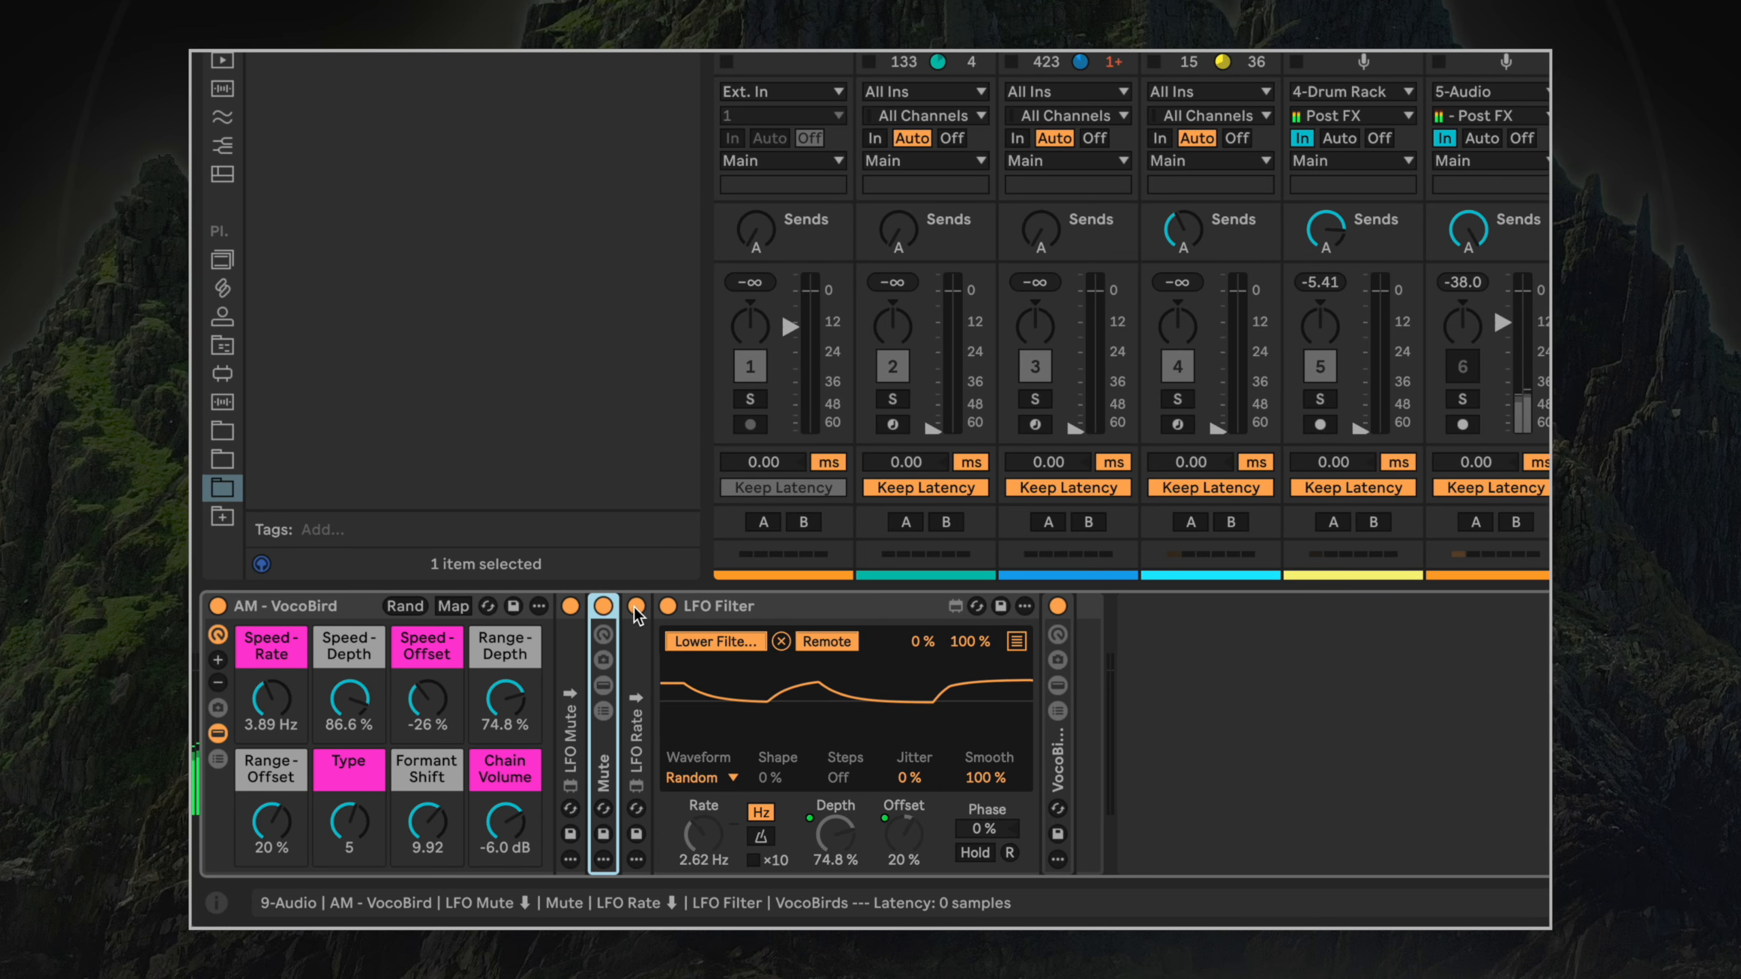
{"action": "left_click", "coordinate": [219, 734]}
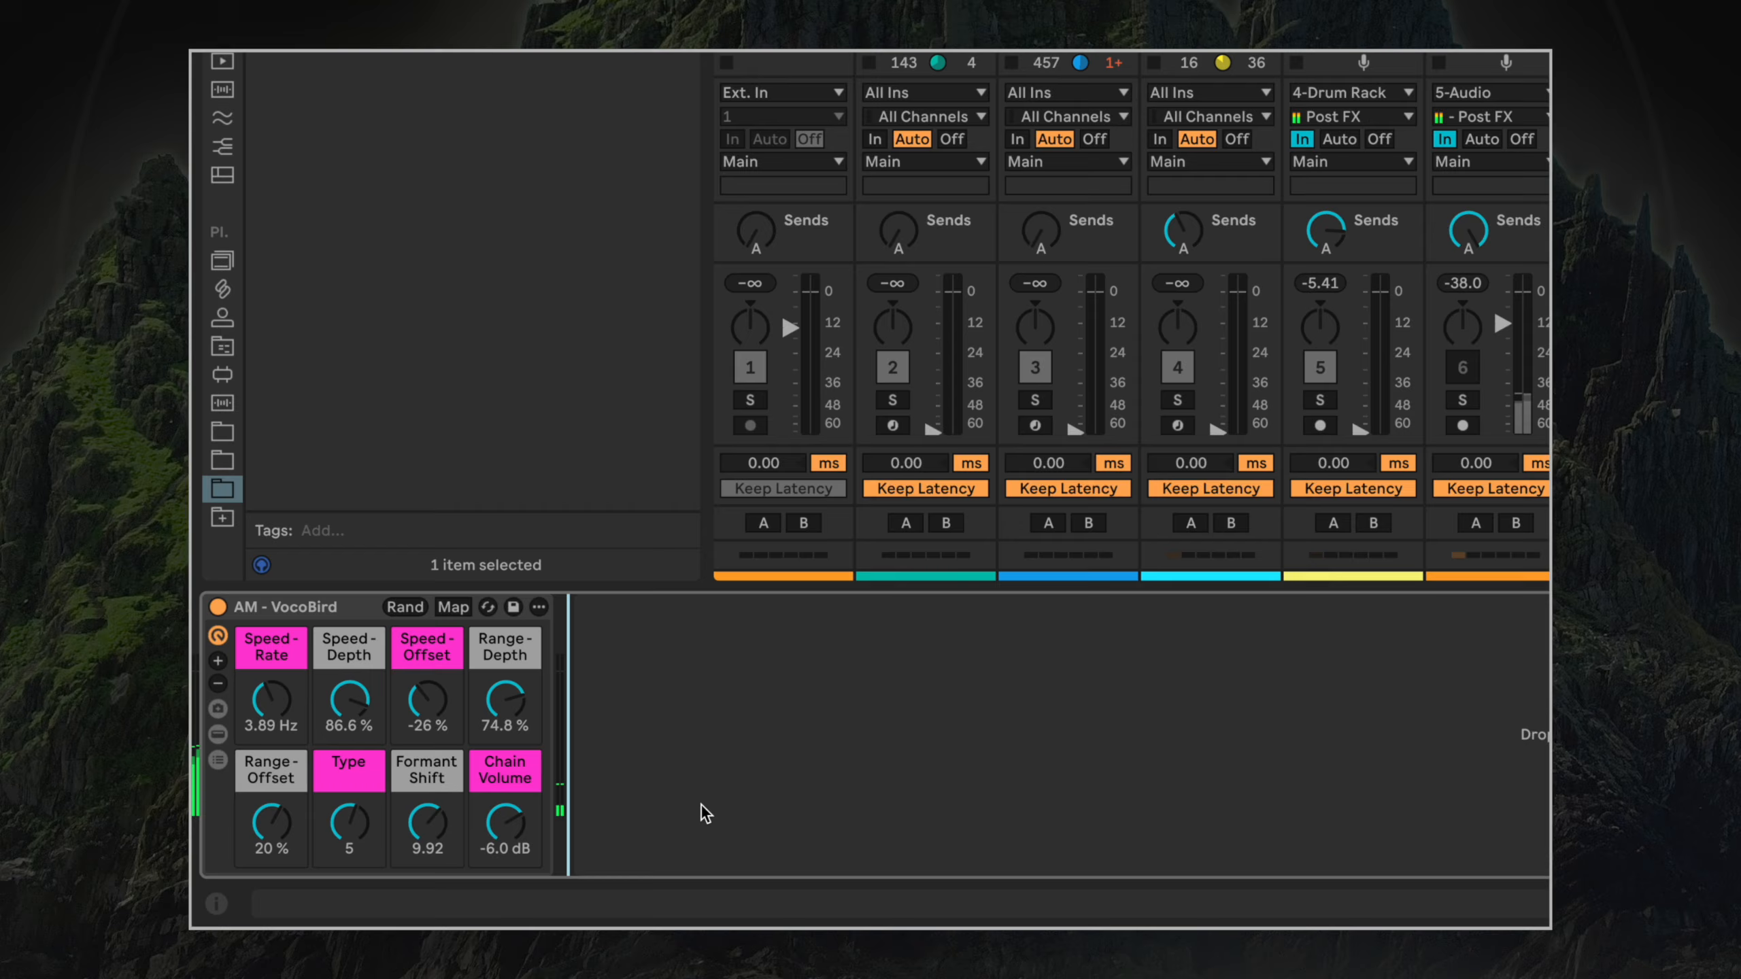
{"action": "key", "text": "ctrl+minus"}
{"action": "key", "text": "ctrl+minus"}
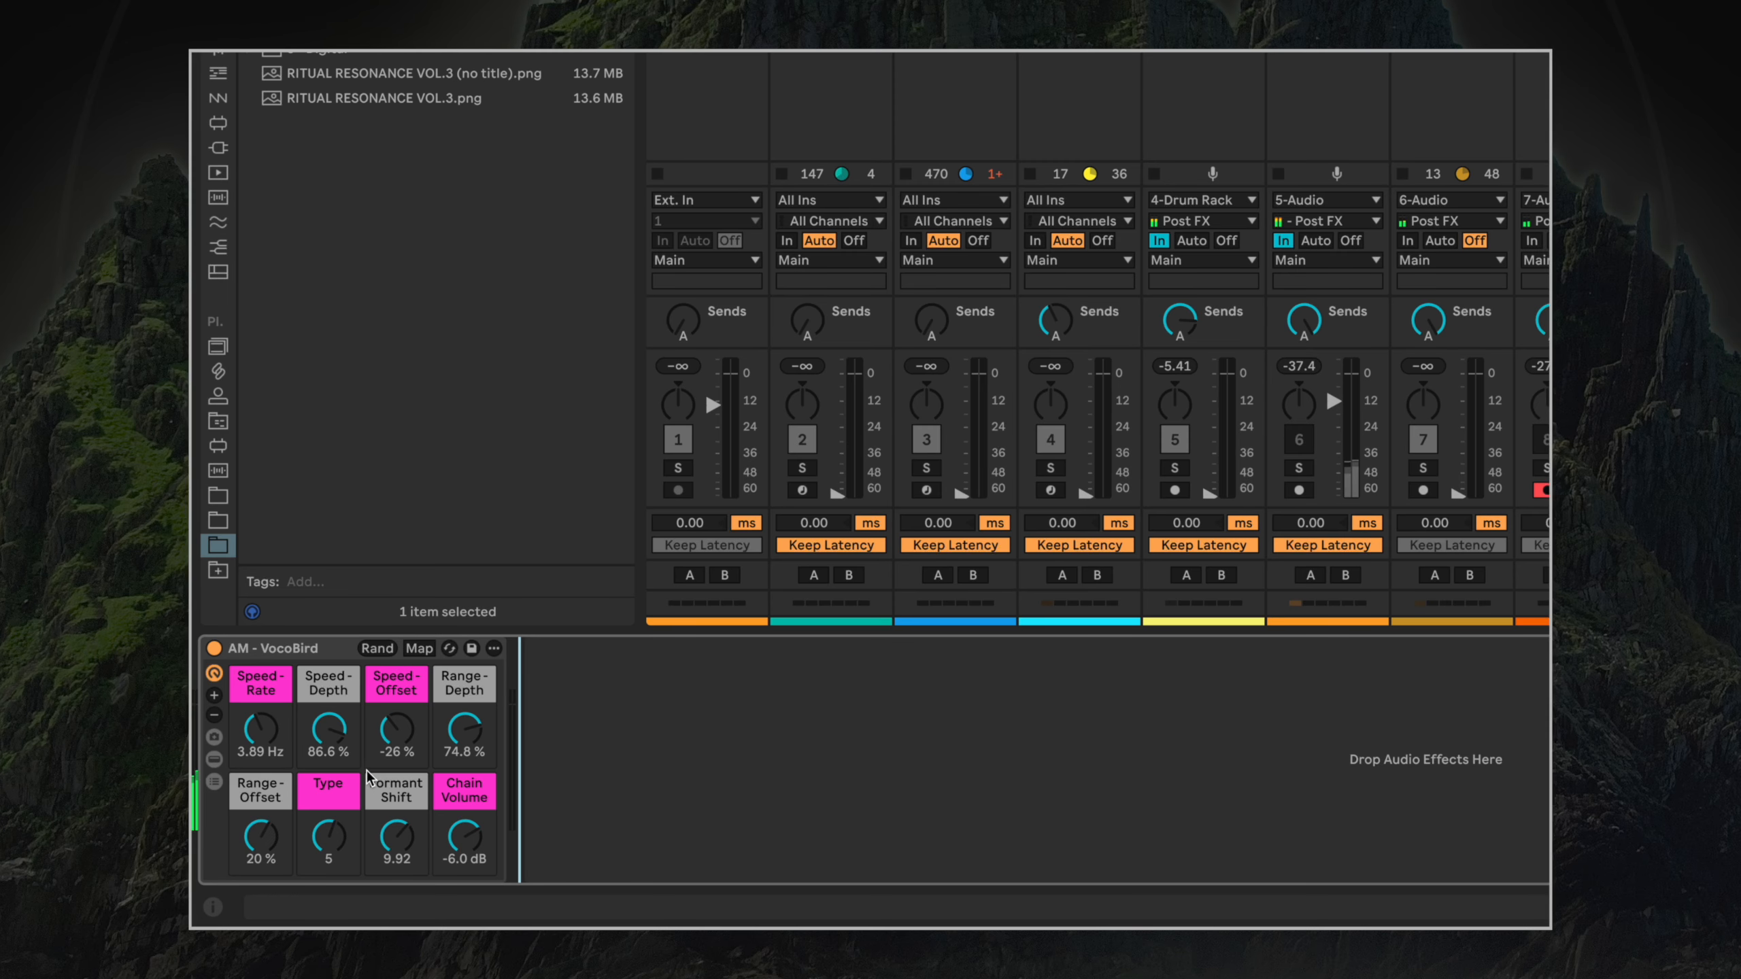
Delete the LFO Mute and Mute devices from inside the VocoBird rack.
{"action": "left_click", "coordinate": [214, 757]}
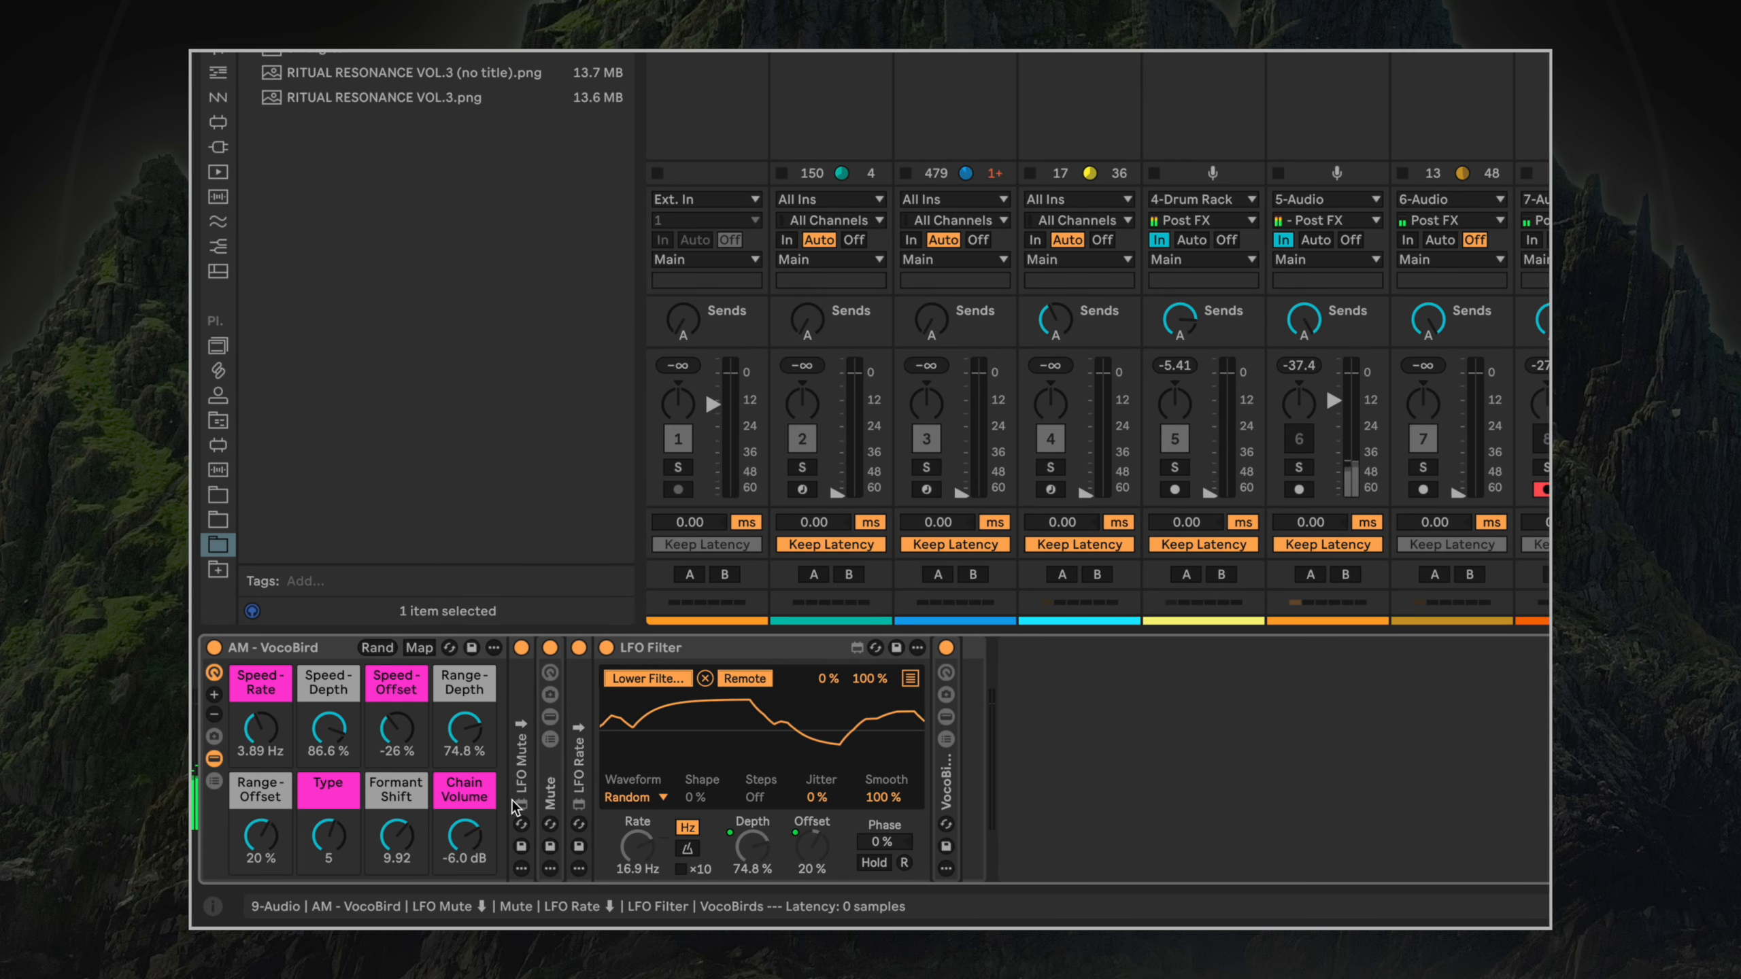
{"action": "double_click", "coordinate": [520, 768]}
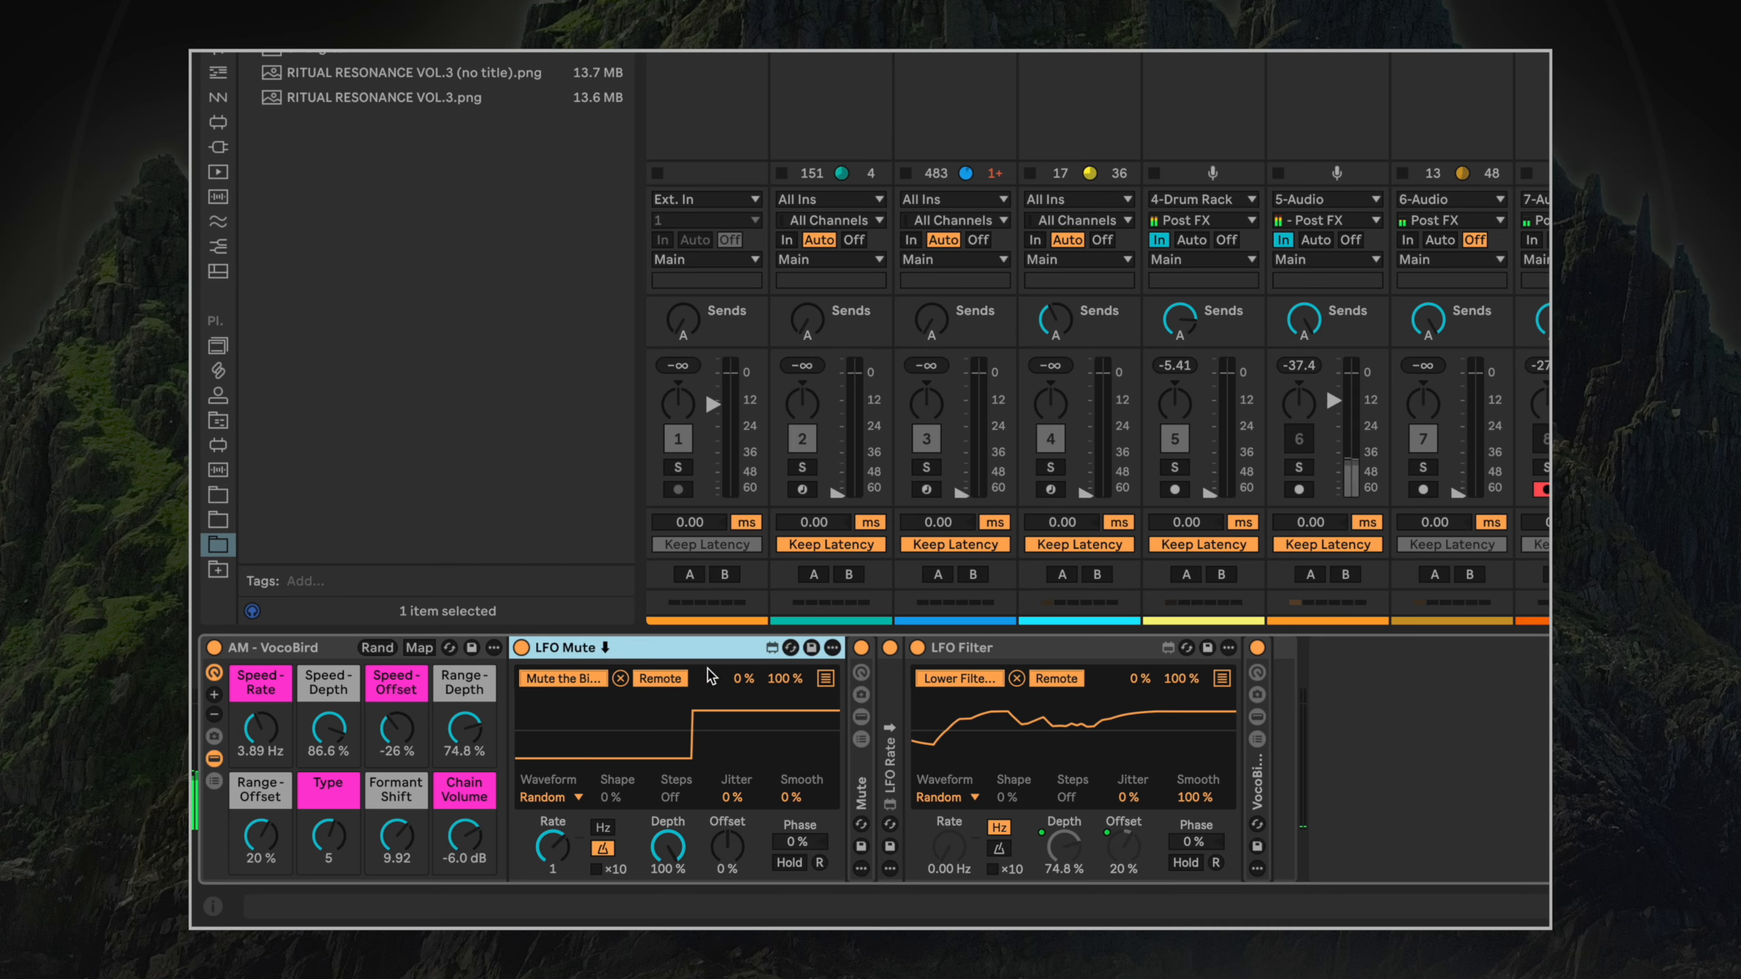
{"action": "double_click", "coordinate": [603, 650]}
{"action": "double_click", "coordinate": [521, 720]}
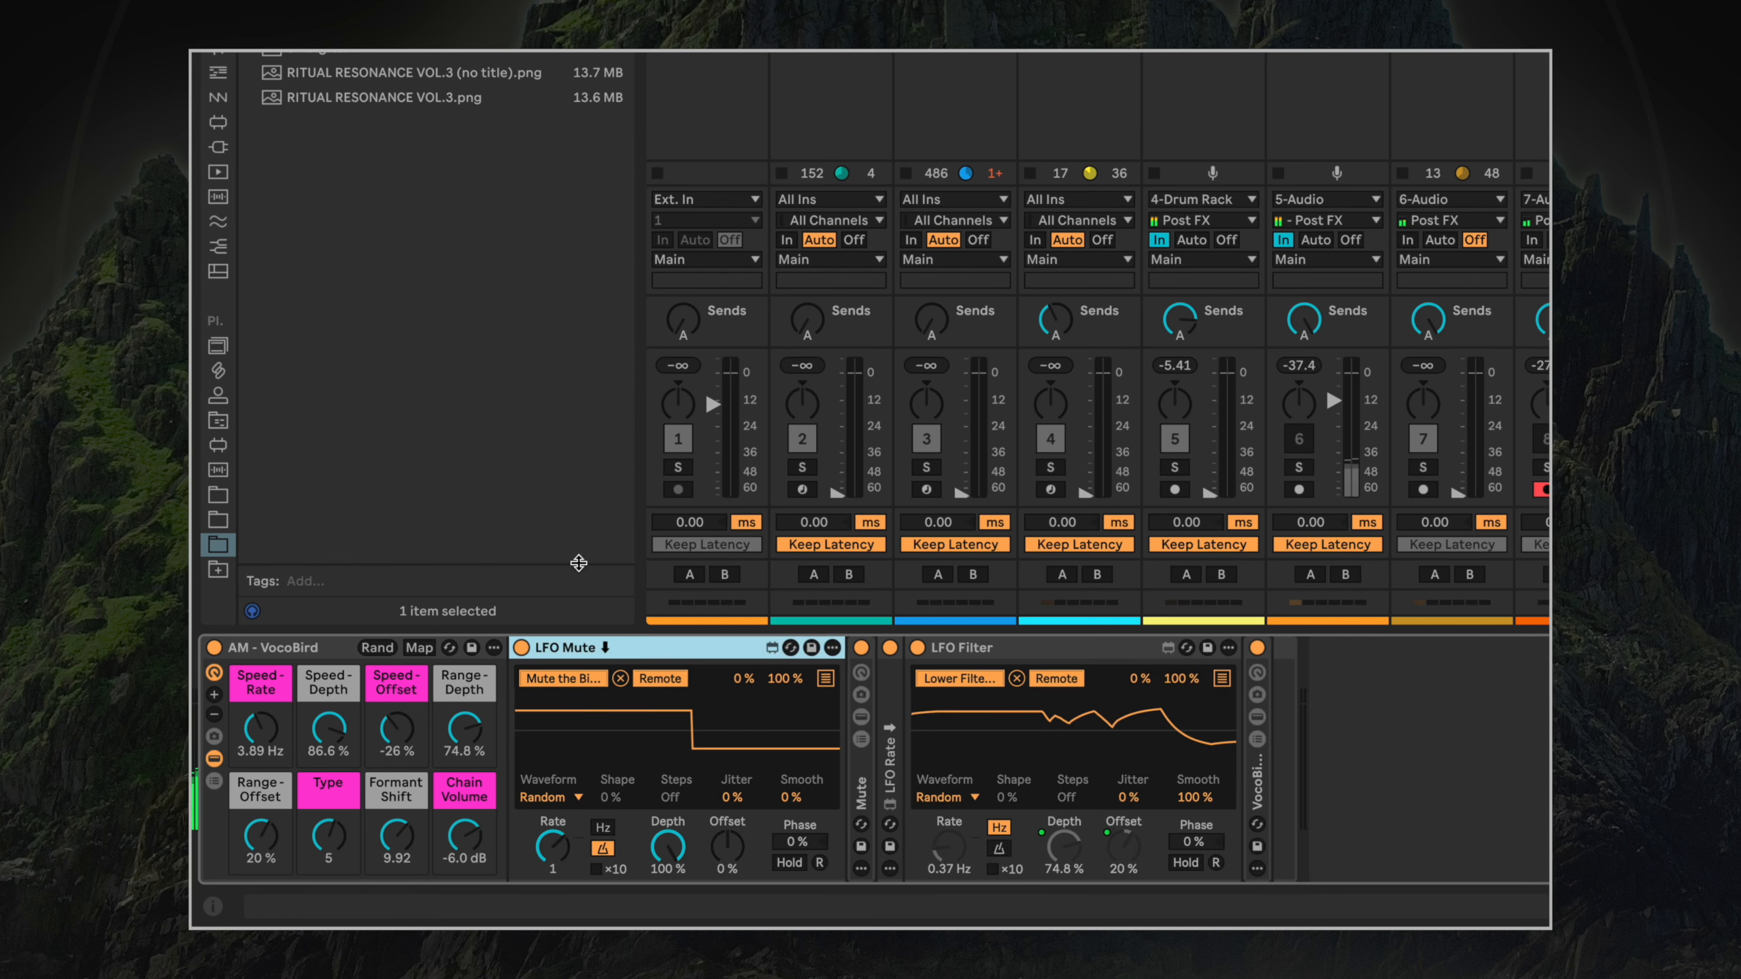
{"action": "left_click", "coordinate": [859, 786]}
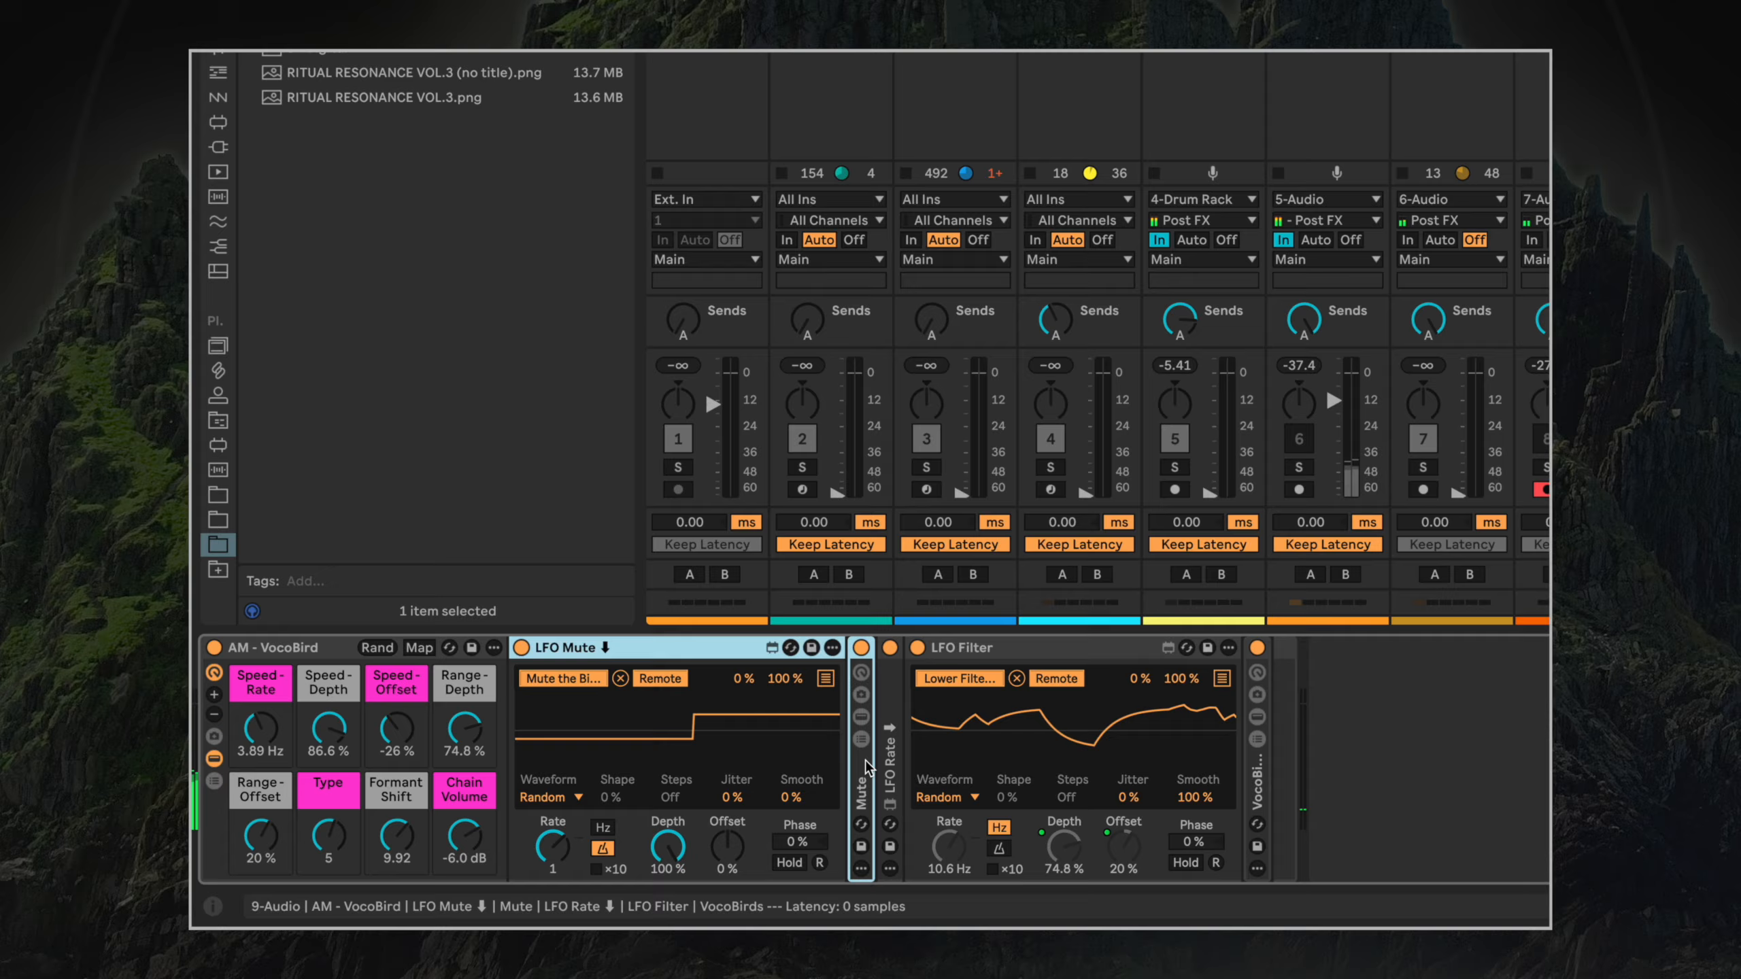
{"action": "double_click", "coordinate": [603, 647]}
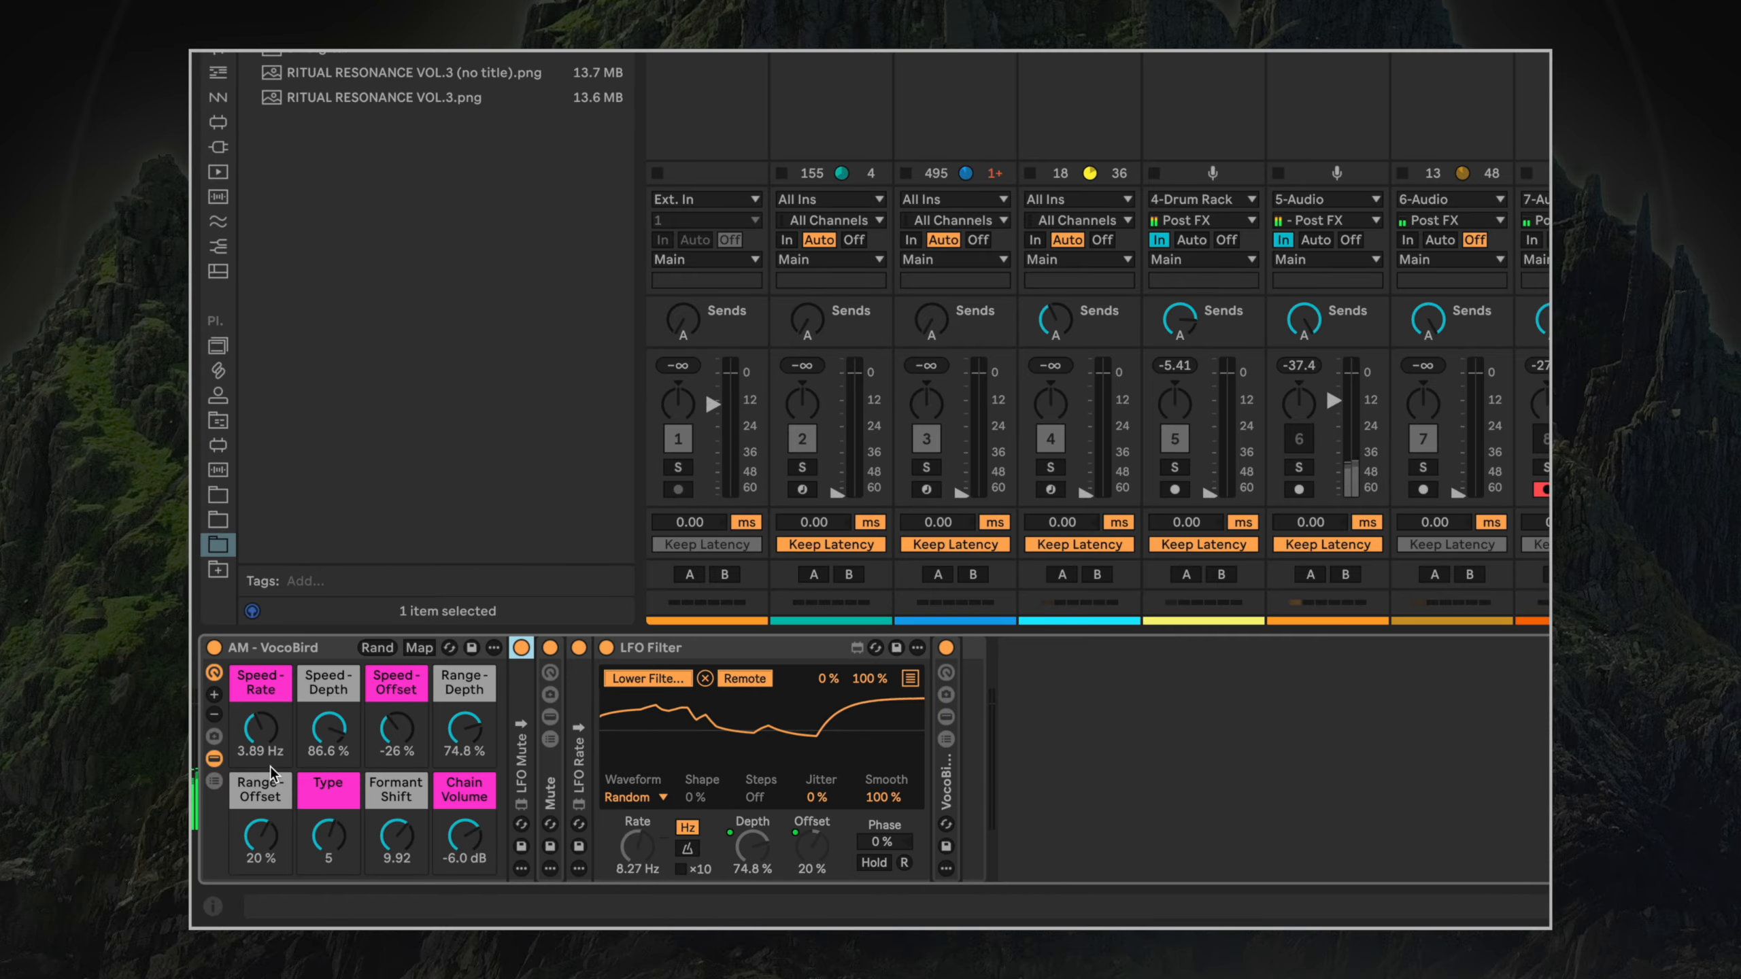
{"action": "left_click", "coordinate": [214, 758]}
{"action": "left_click", "coordinate": [214, 758]}
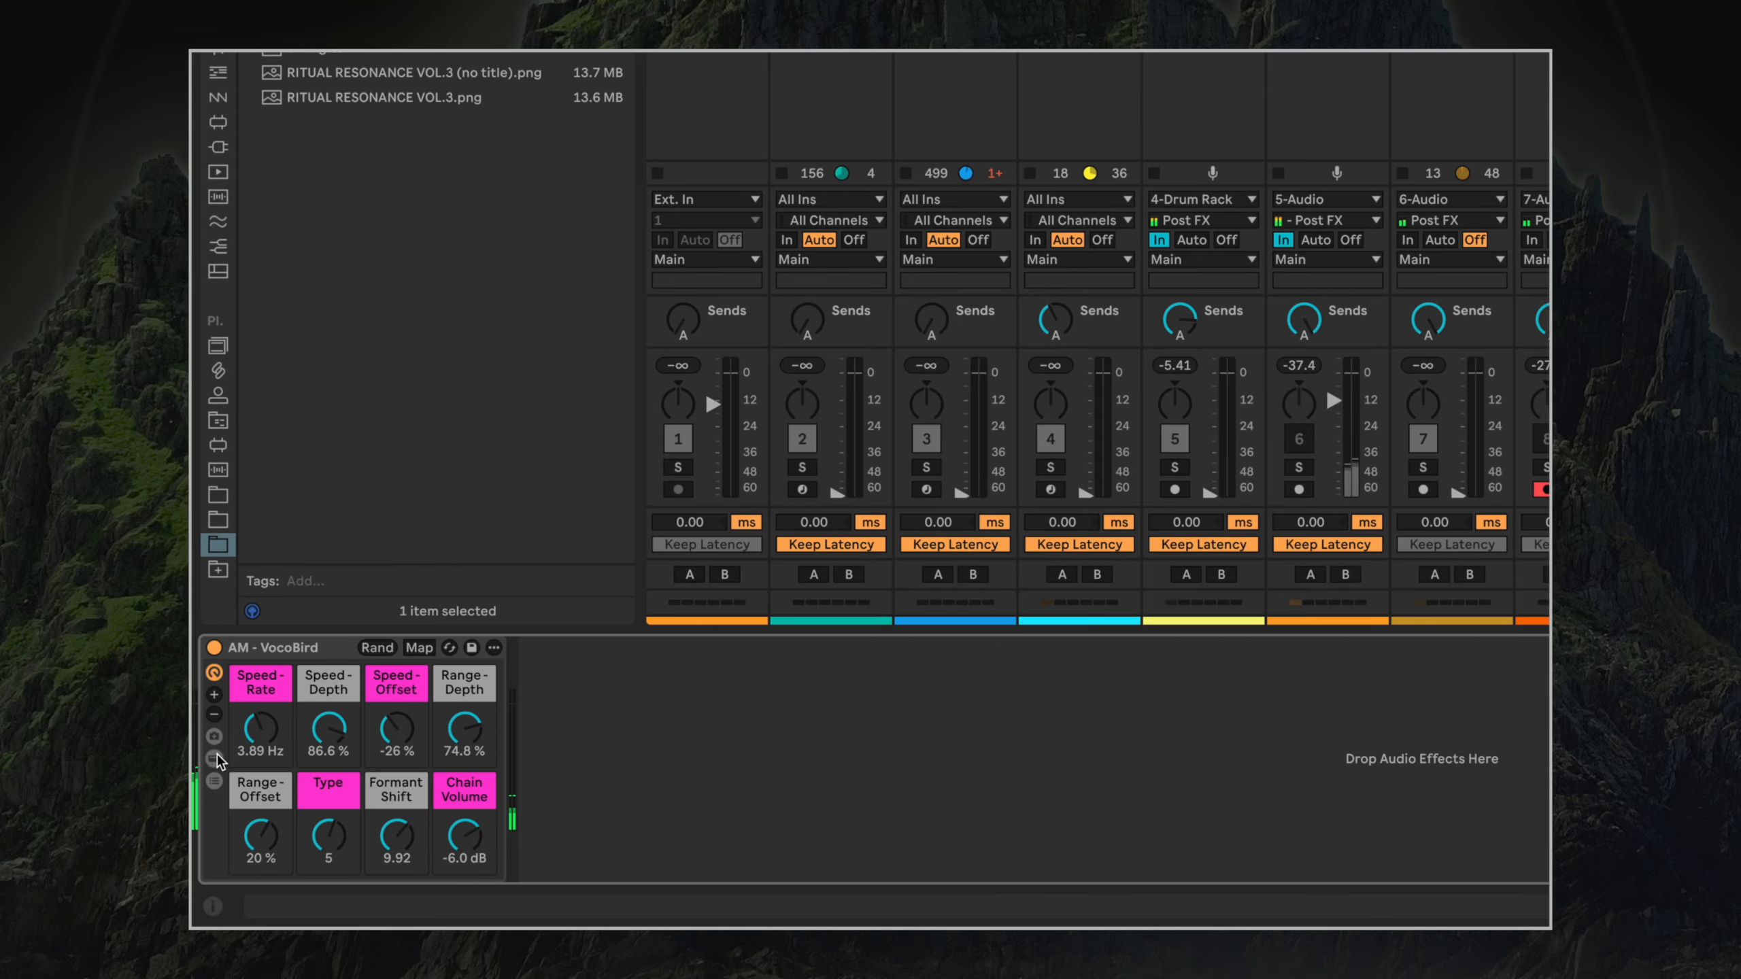
{"action": "key", "text": "Delete"}
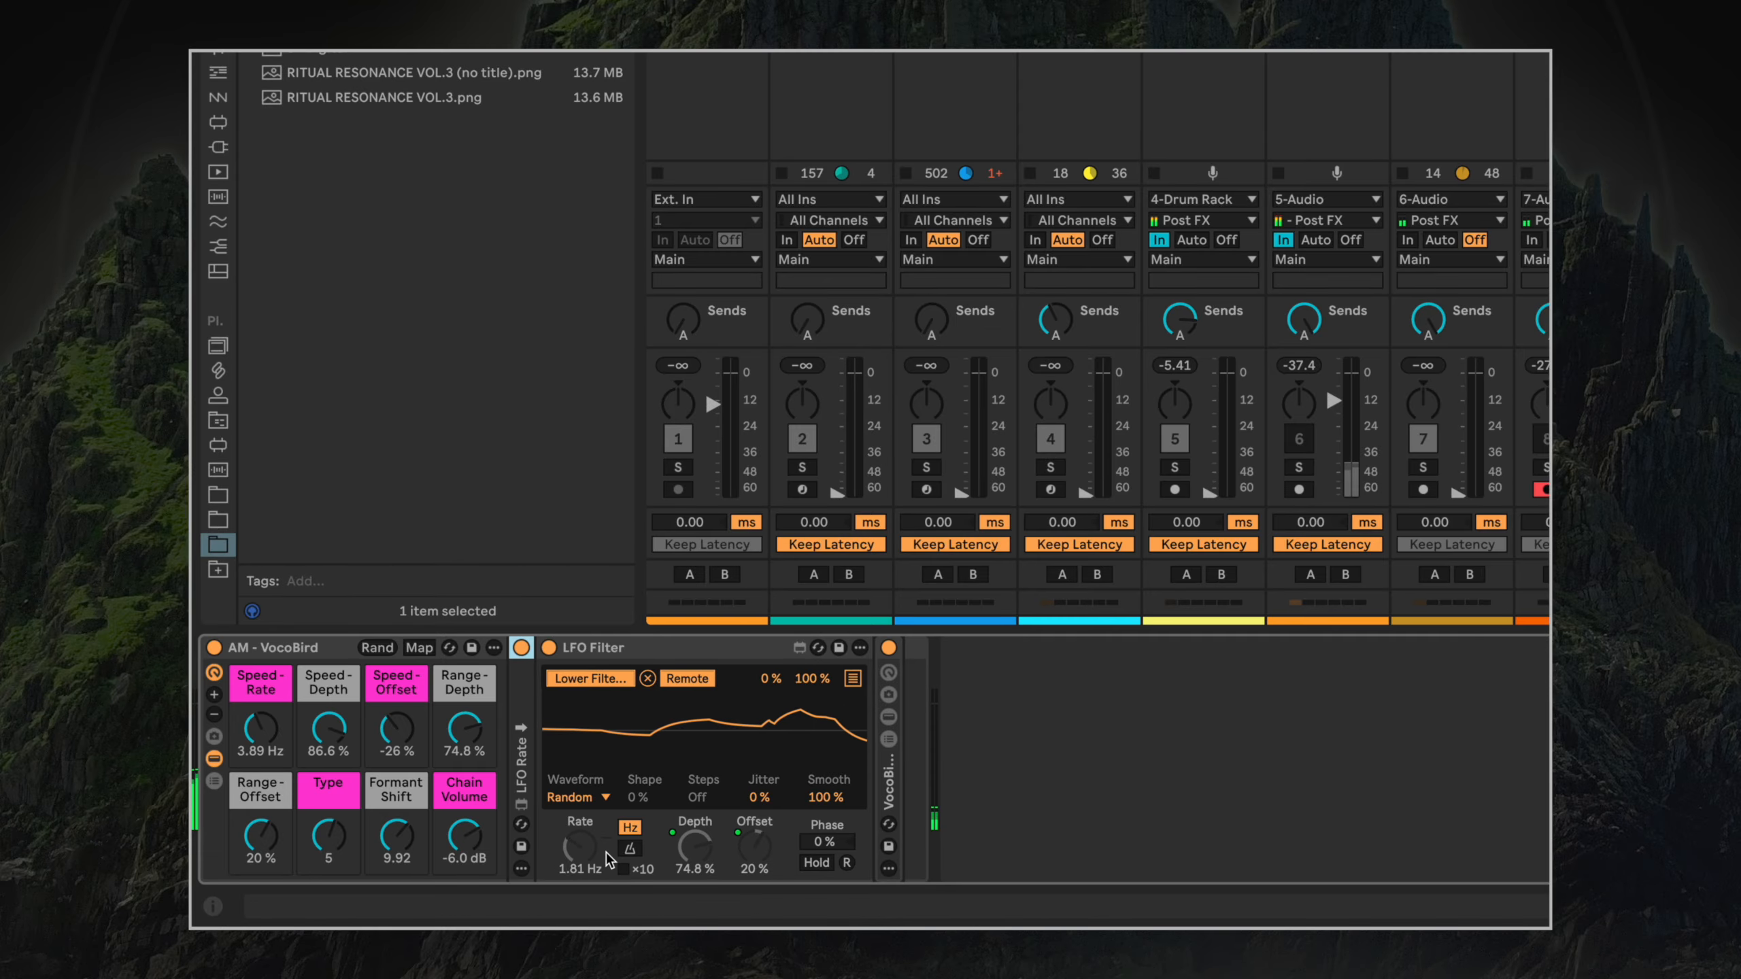
Hide VocoBird's internal devices and raise its Chain Volume to about 0.65 dB.
{"action": "left_click", "coordinate": [214, 758]}
{"action": "left_click", "coordinate": [834, 832]}
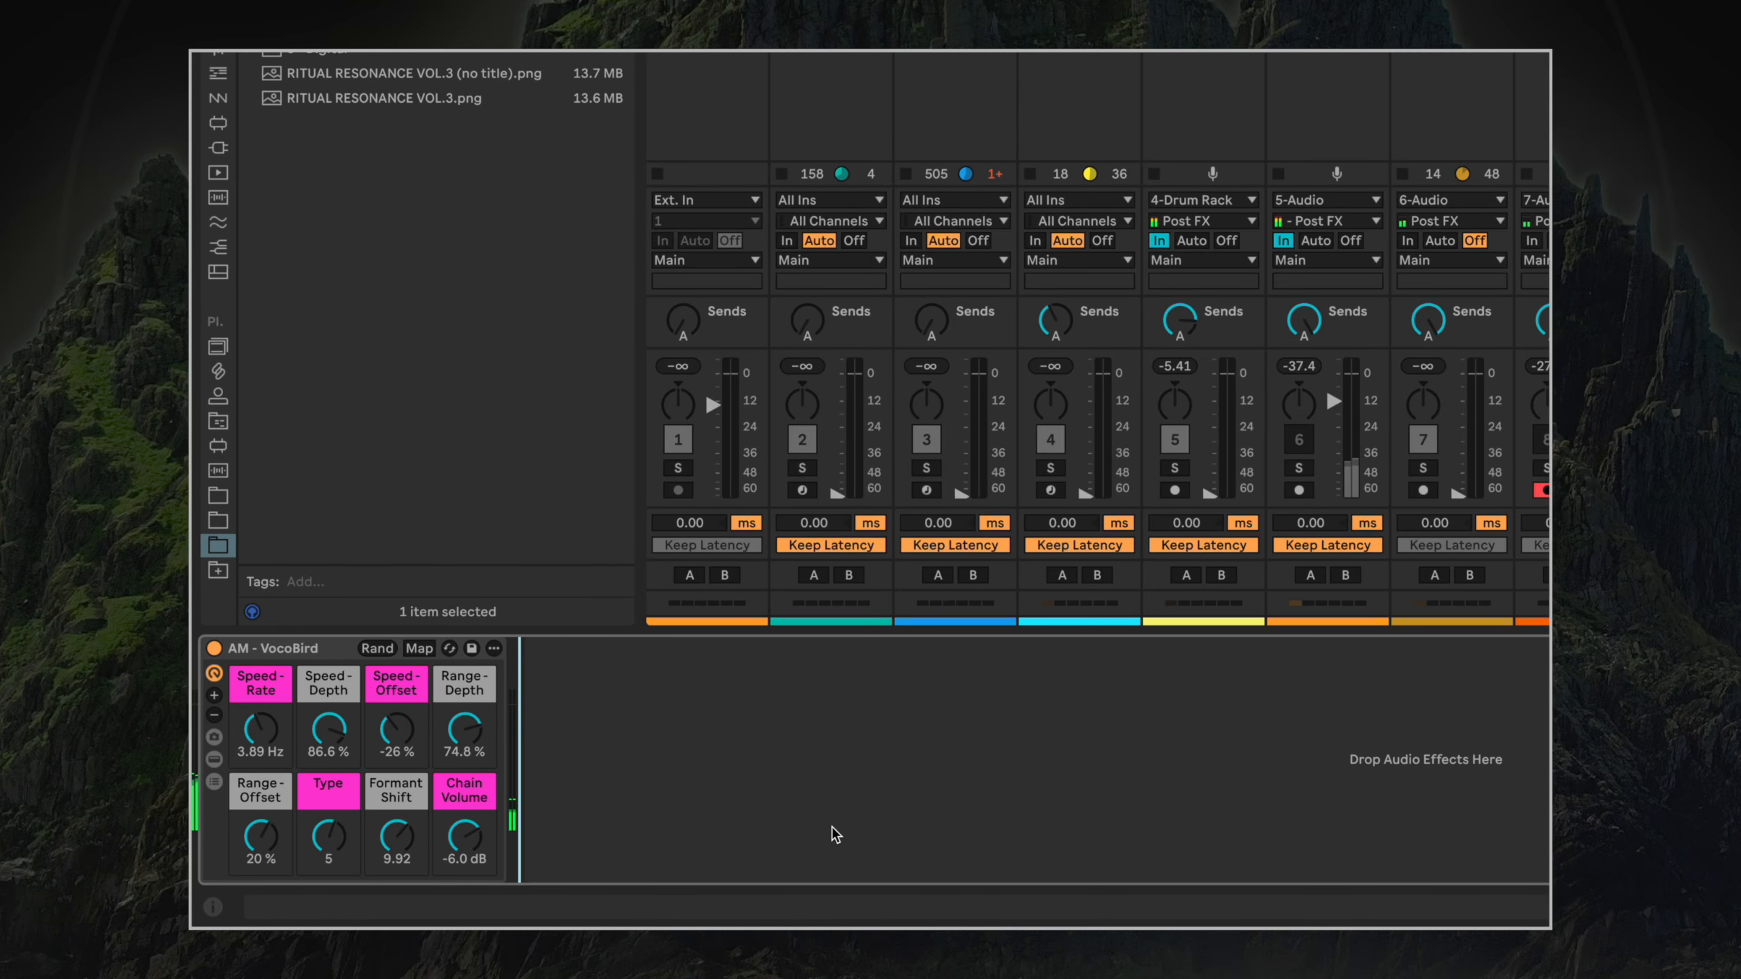
{"action": "mouse_move", "coordinate": [463, 836]}
{"action": "left_mouse_down"}
{"action": "mouse_move", "coordinate": [464, 816]}
{"action": "mouse_move", "coordinate": [464, 872]}
{"action": "left_mouse_up"}
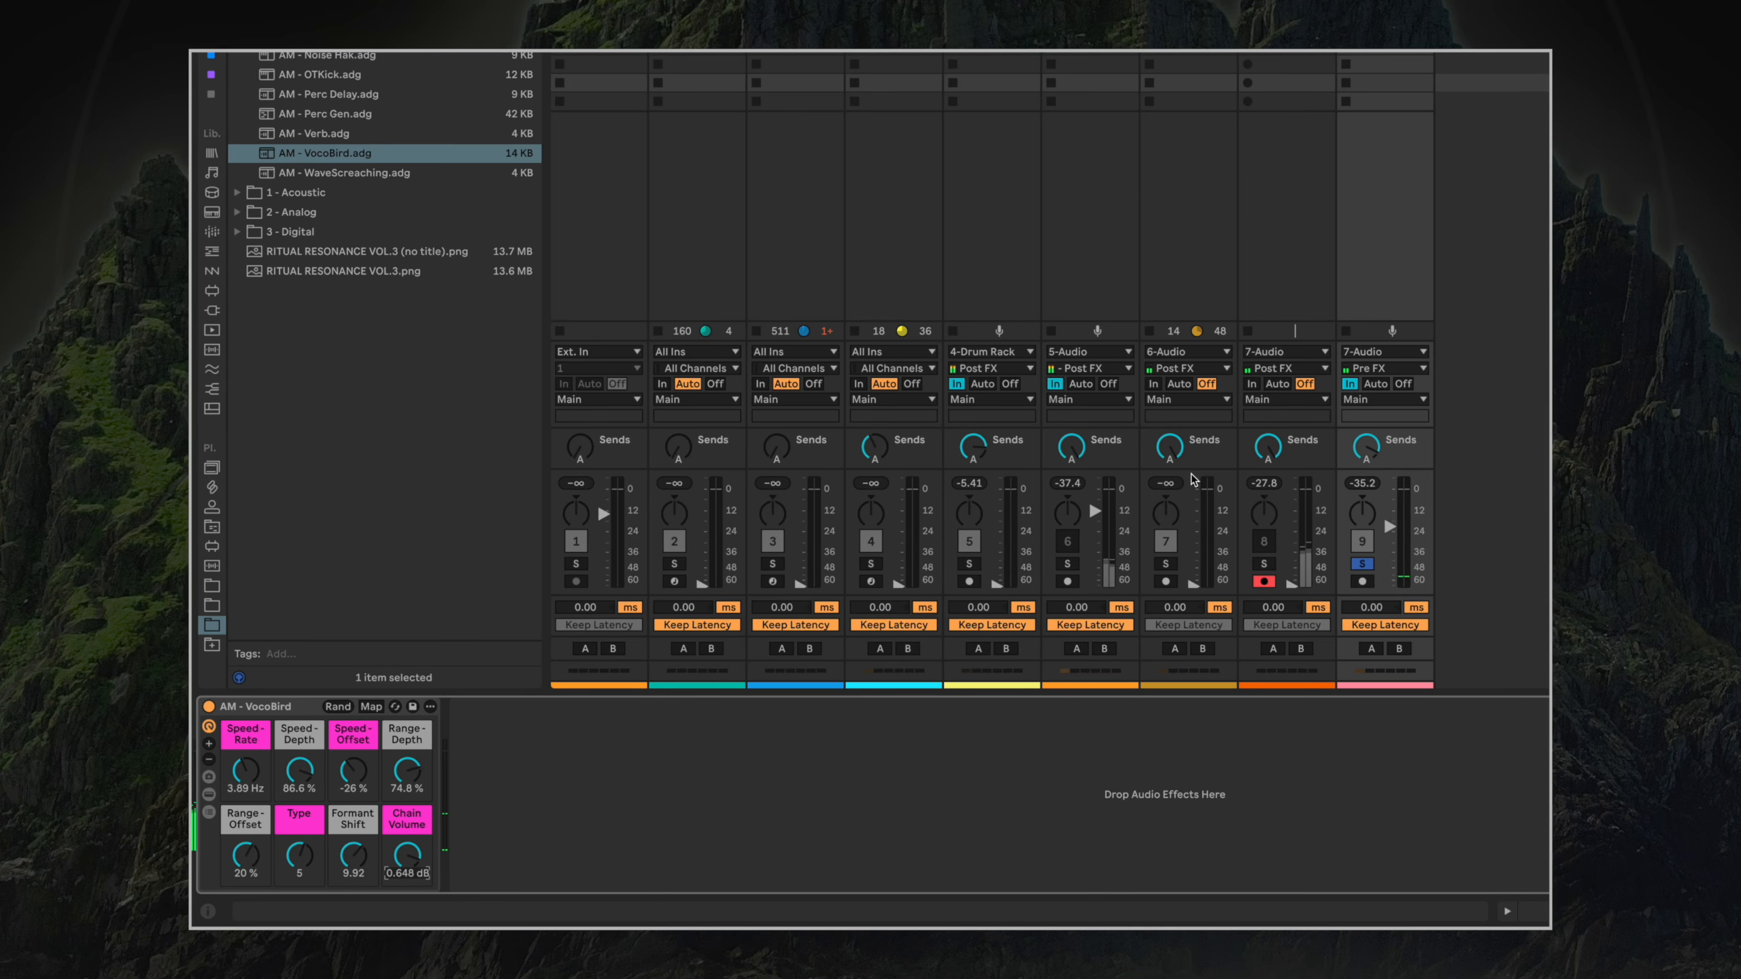
Raise the track volume of 9 Audio.
{"action": "left_click", "coordinate": [1390, 521]}
{"action": "left_click_drag", "start_coordinate": [1390, 521], "coordinate": [1390, 501]}
{"action": "left_click", "coordinate": [671, 756]}
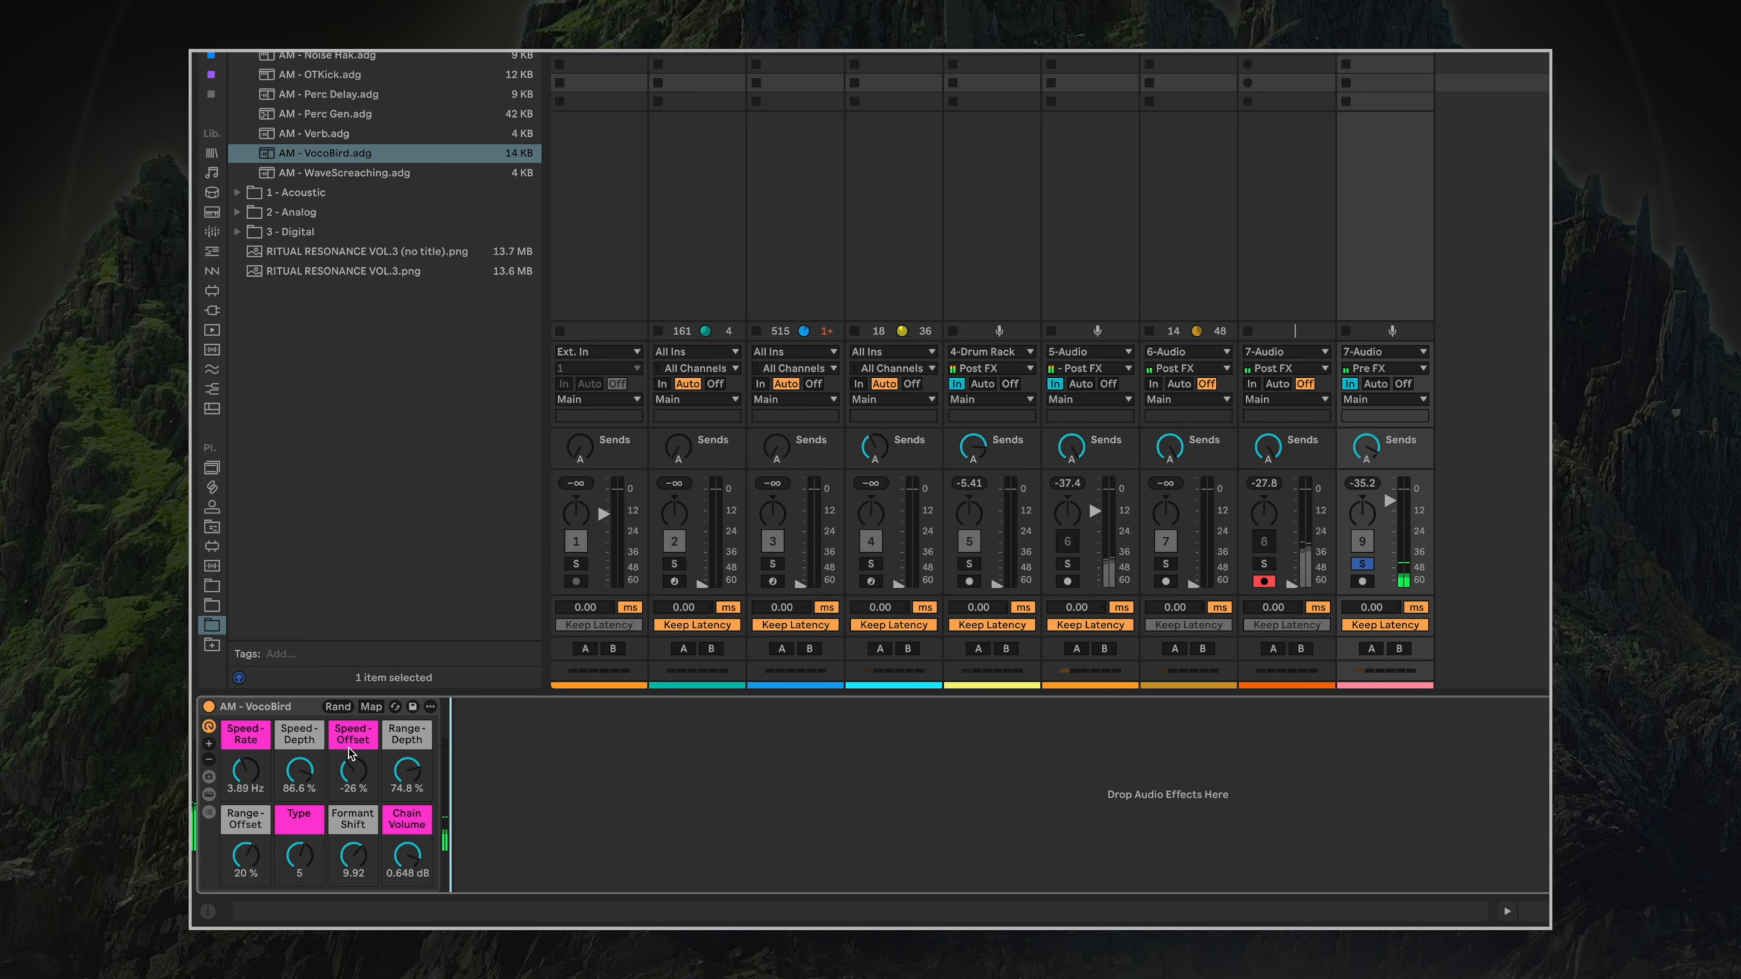
Randomize VocoBird's macros several times, lowering the Chain Volume to about -6.9 dB along the way.
{"action": "left_click", "coordinate": [338, 708]}
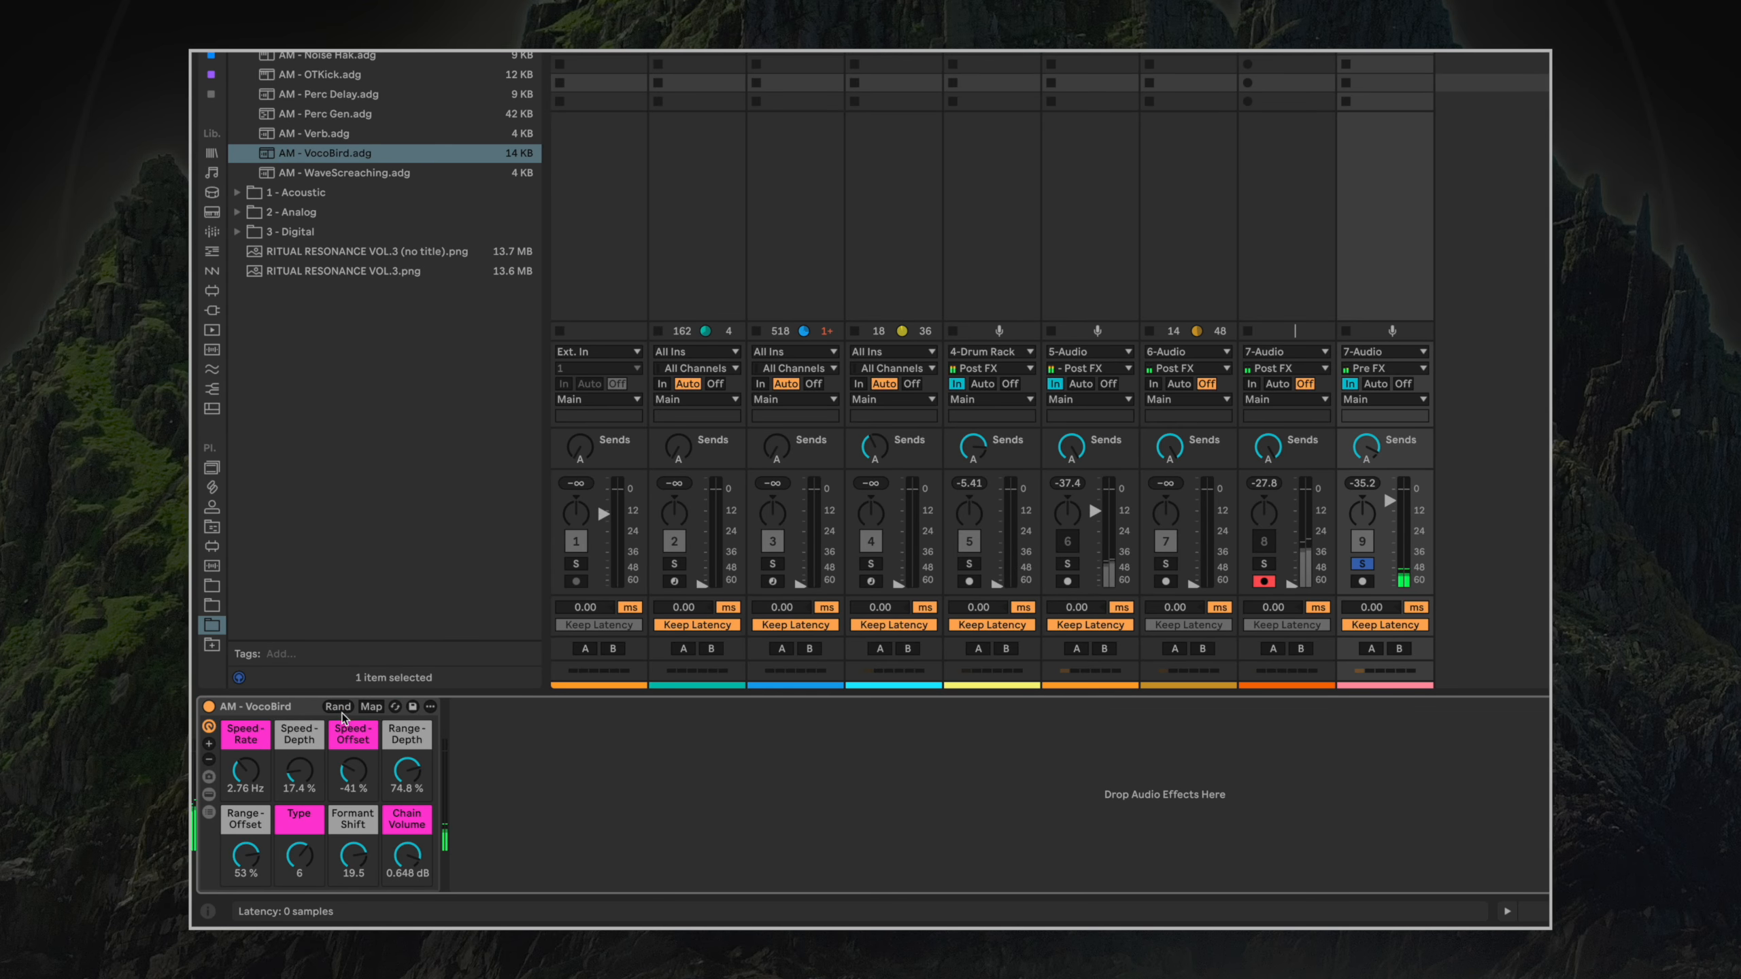
{"action": "left_click", "coordinate": [338, 707]}
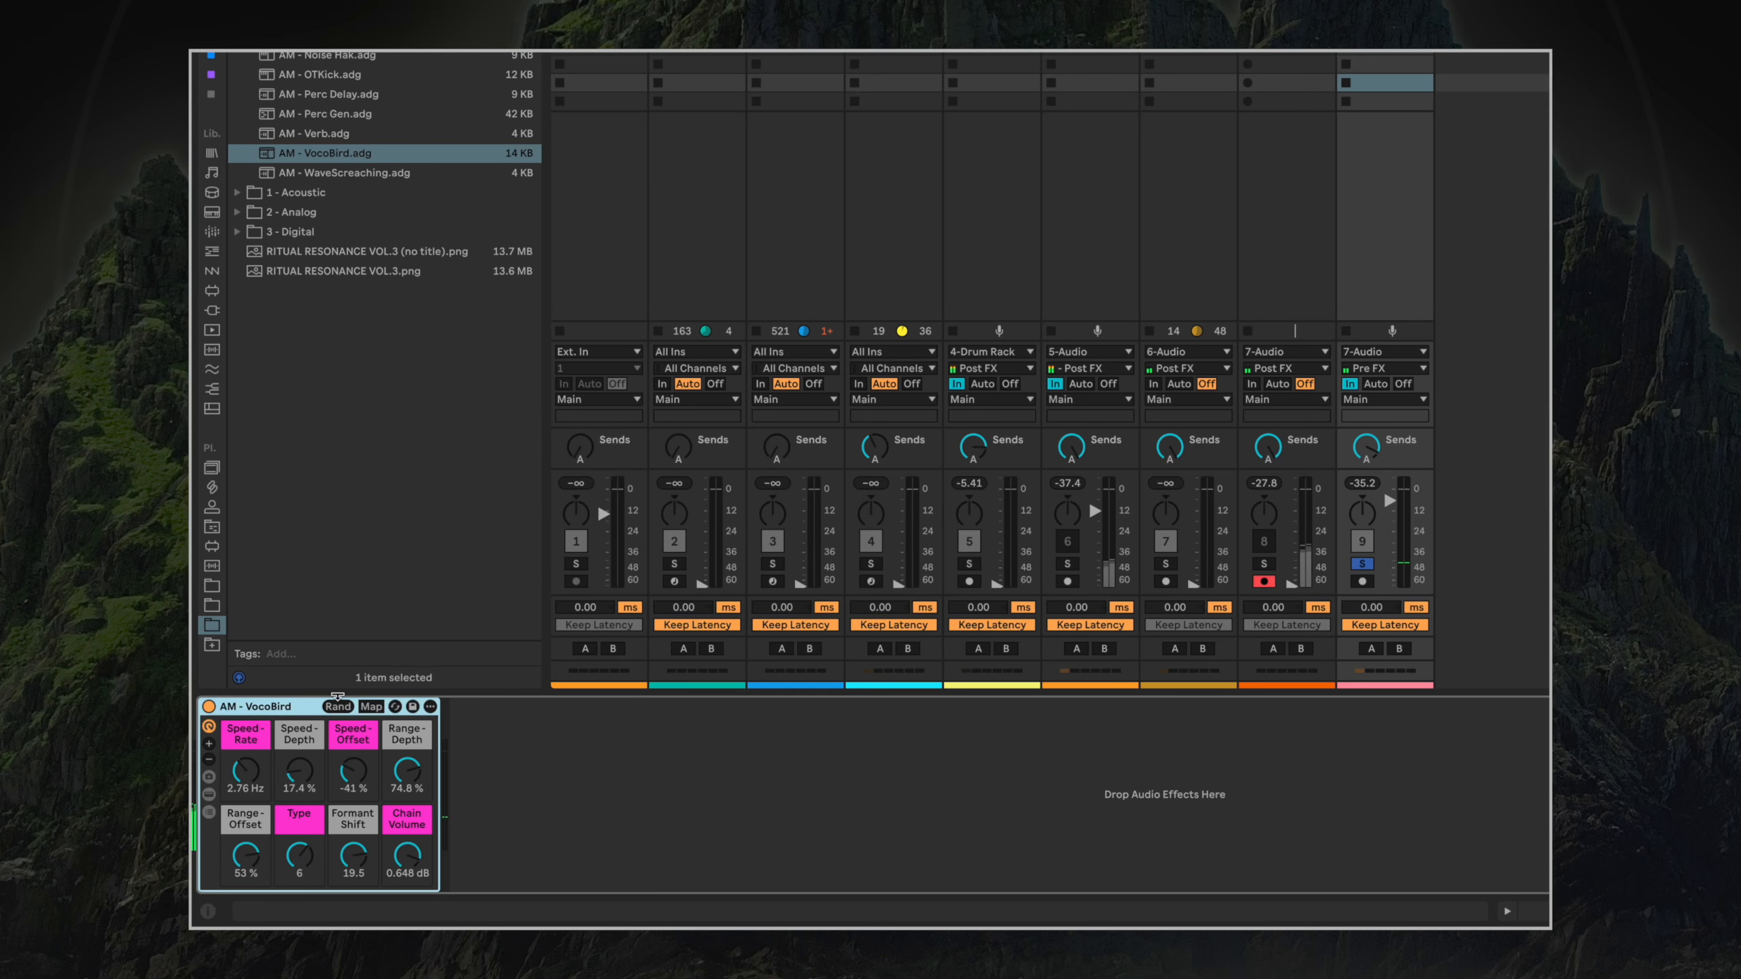
{"action": "left_click_drag", "start_coordinate": [403, 859], "coordinate": [404, 888]}
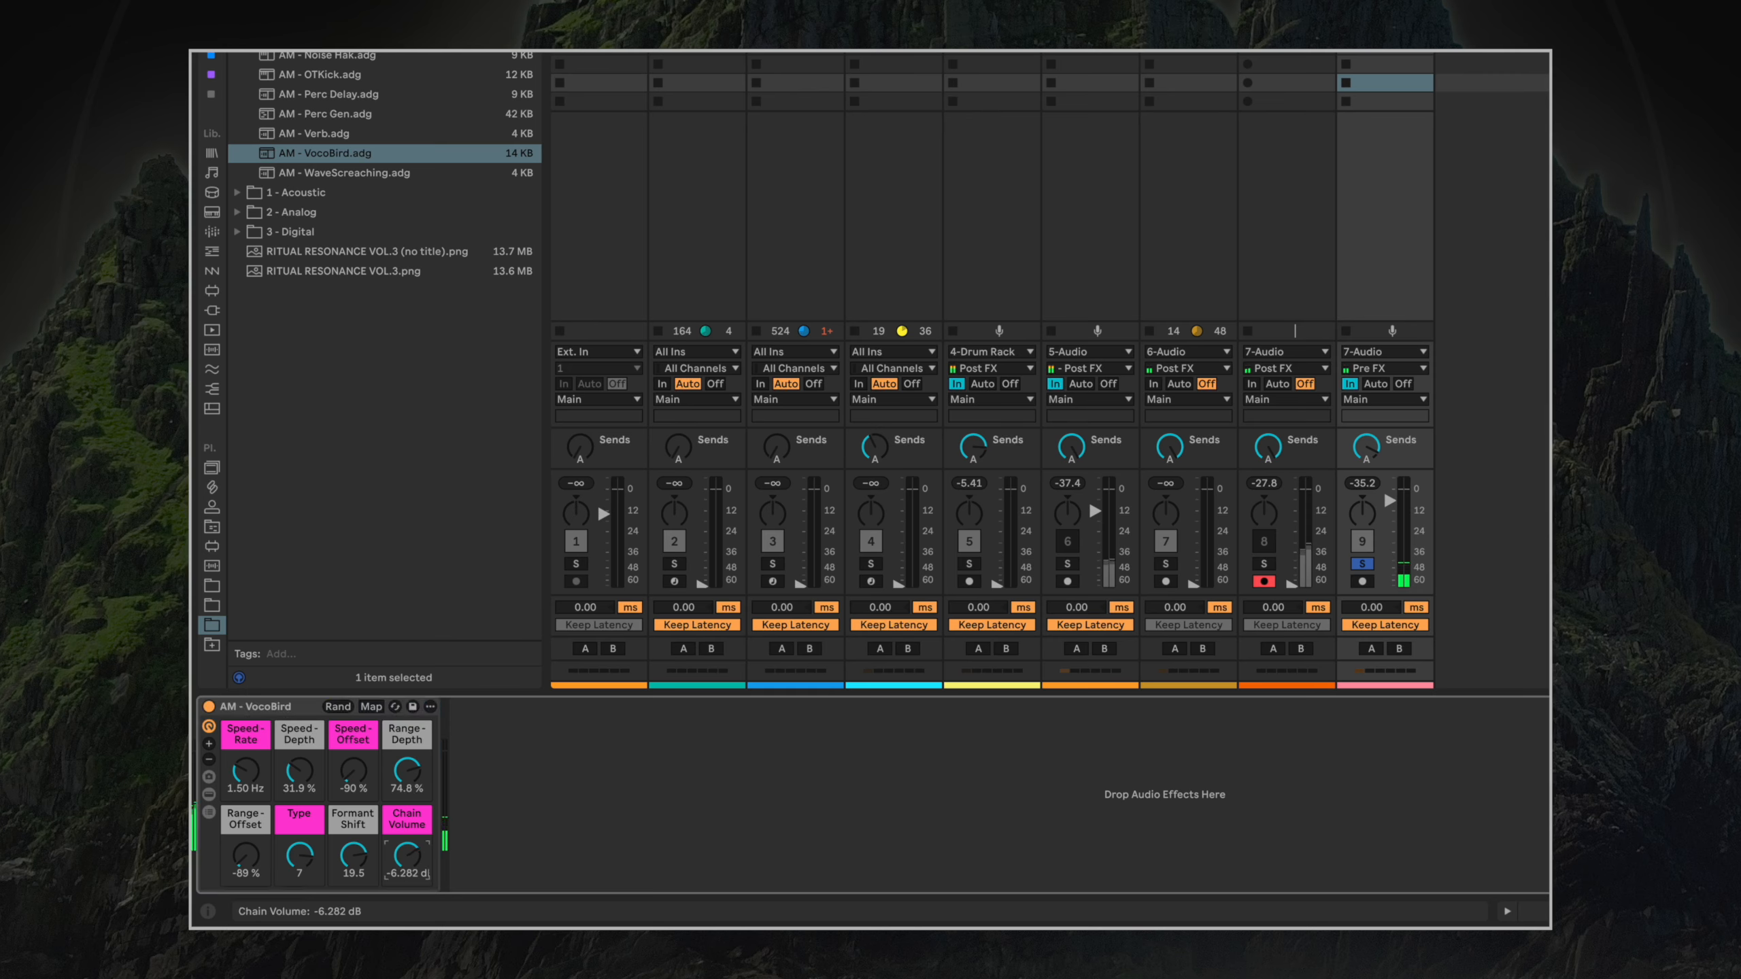
{"action": "left_click", "coordinate": [338, 707]}
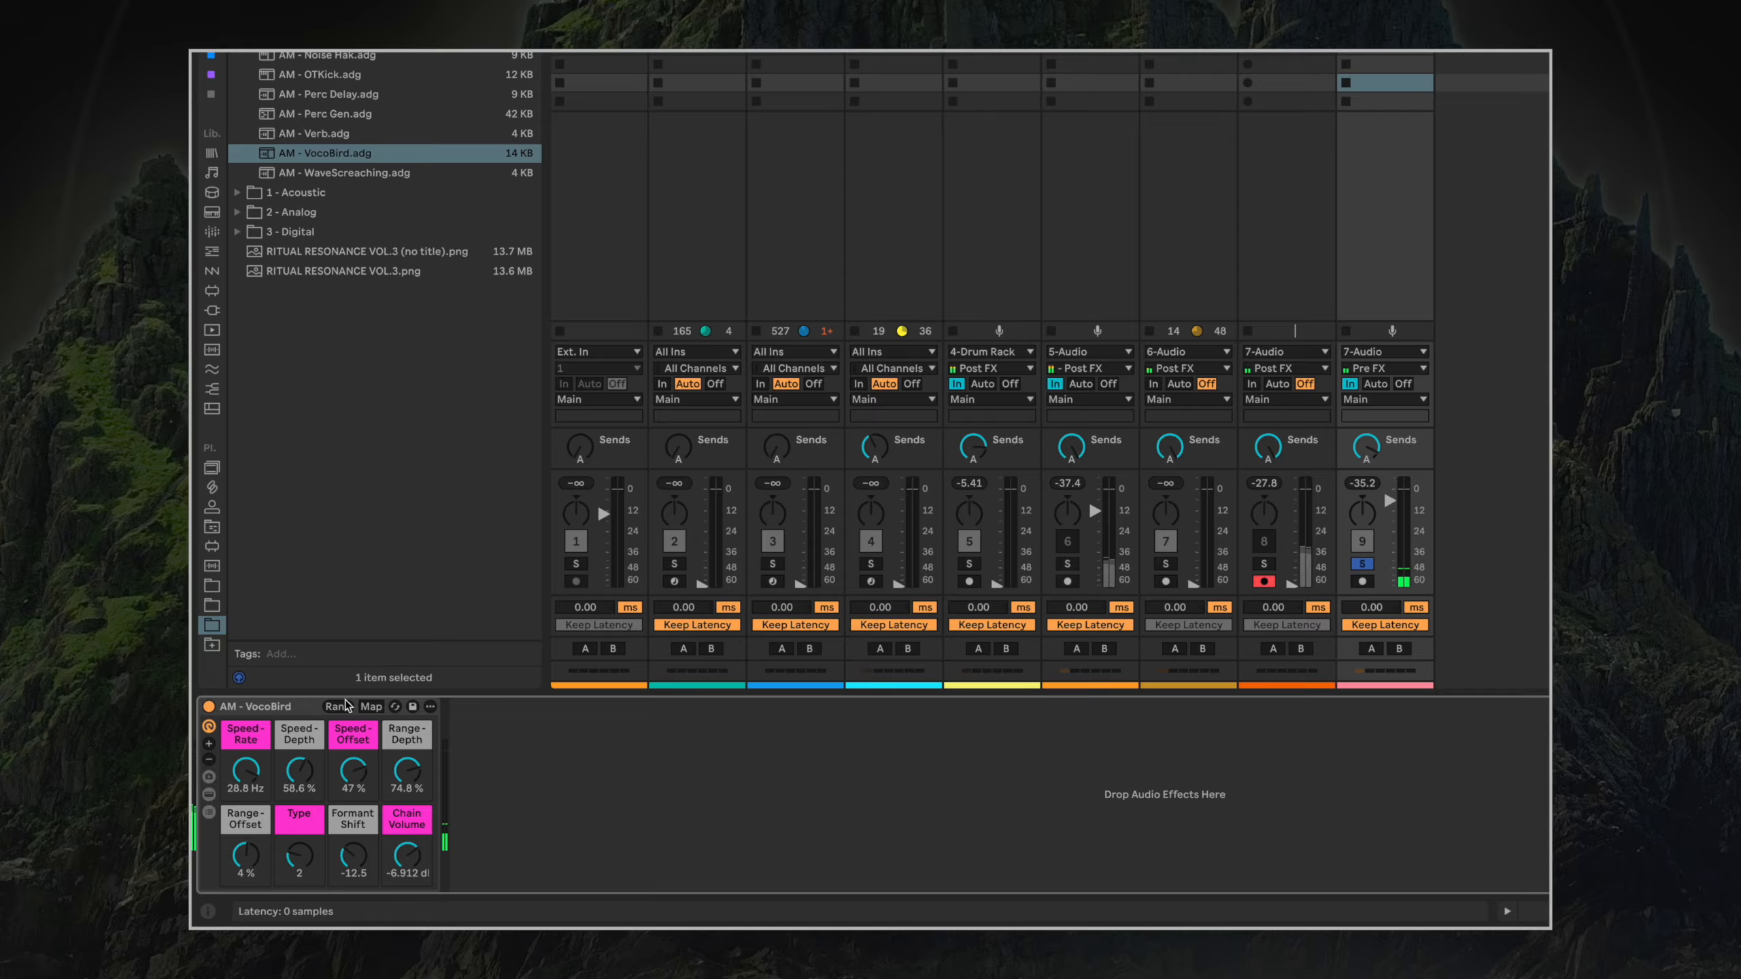
{"action": "left_click", "coordinate": [346, 707]}
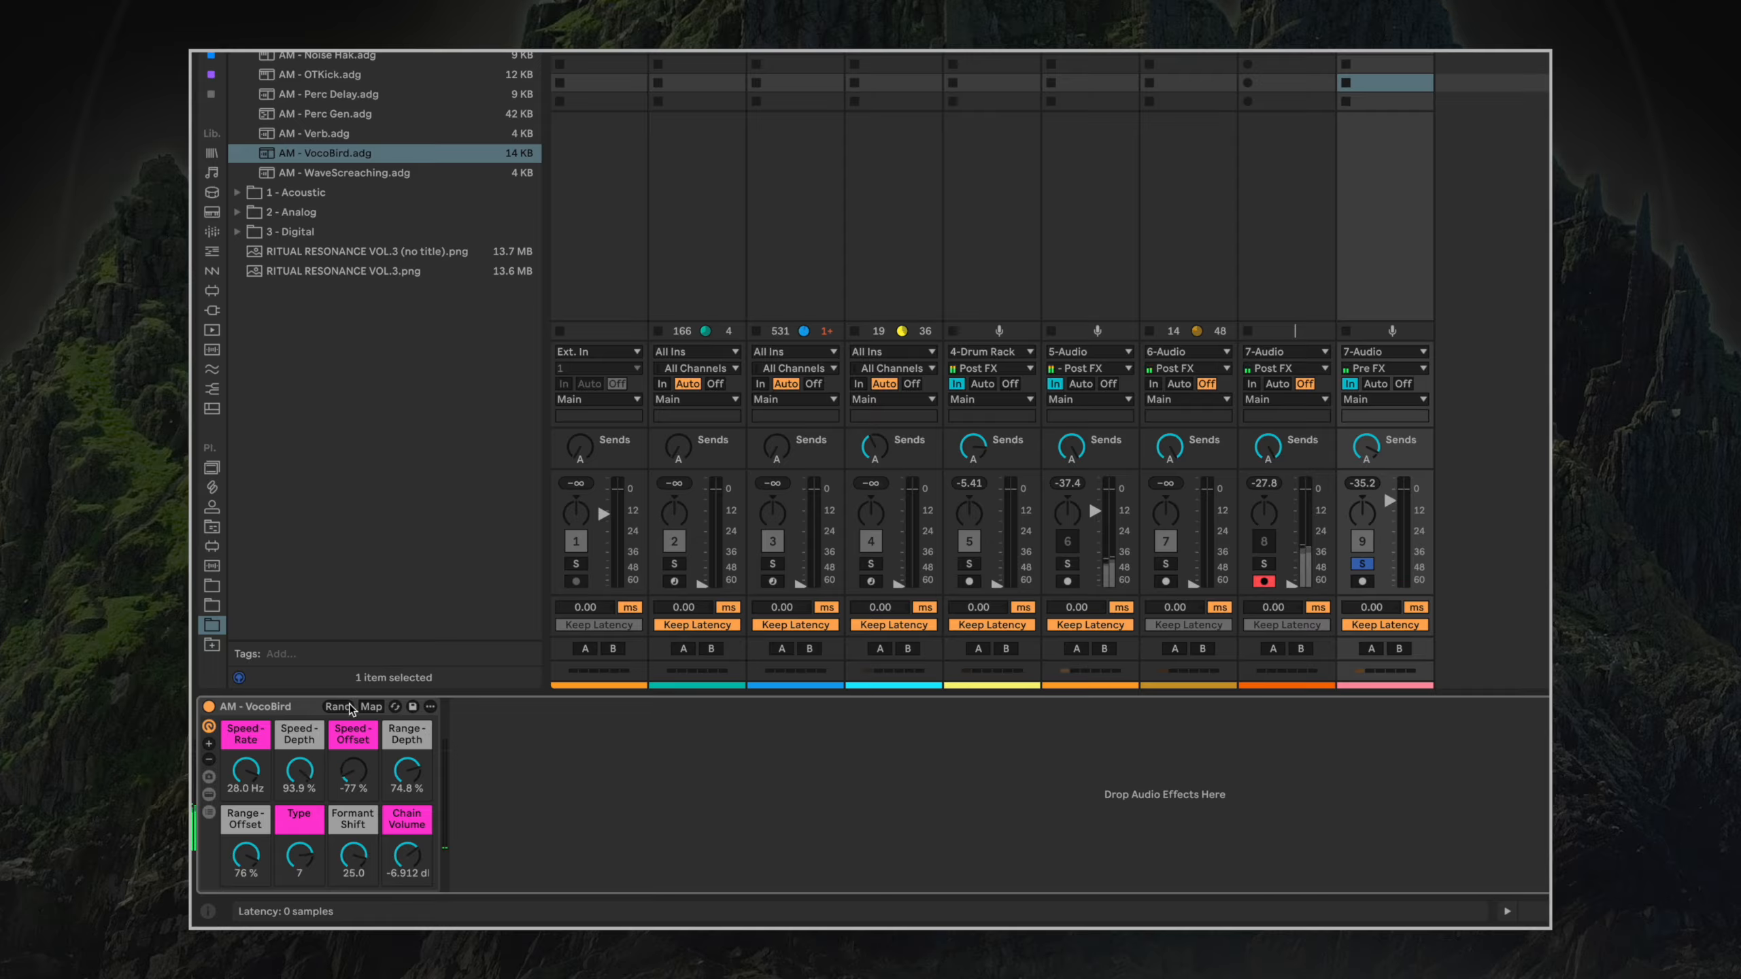
Randomize VocoBird's macros once more, then set Formant Shift to 11.1 and Chain Volume to about -5.65 dB.
{"action": "left_click", "coordinate": [419, 880]}
{"action": "left_click_drag", "start_coordinate": [409, 858], "coordinate": [408, 853]}
{"action": "left_click", "coordinate": [338, 707]}
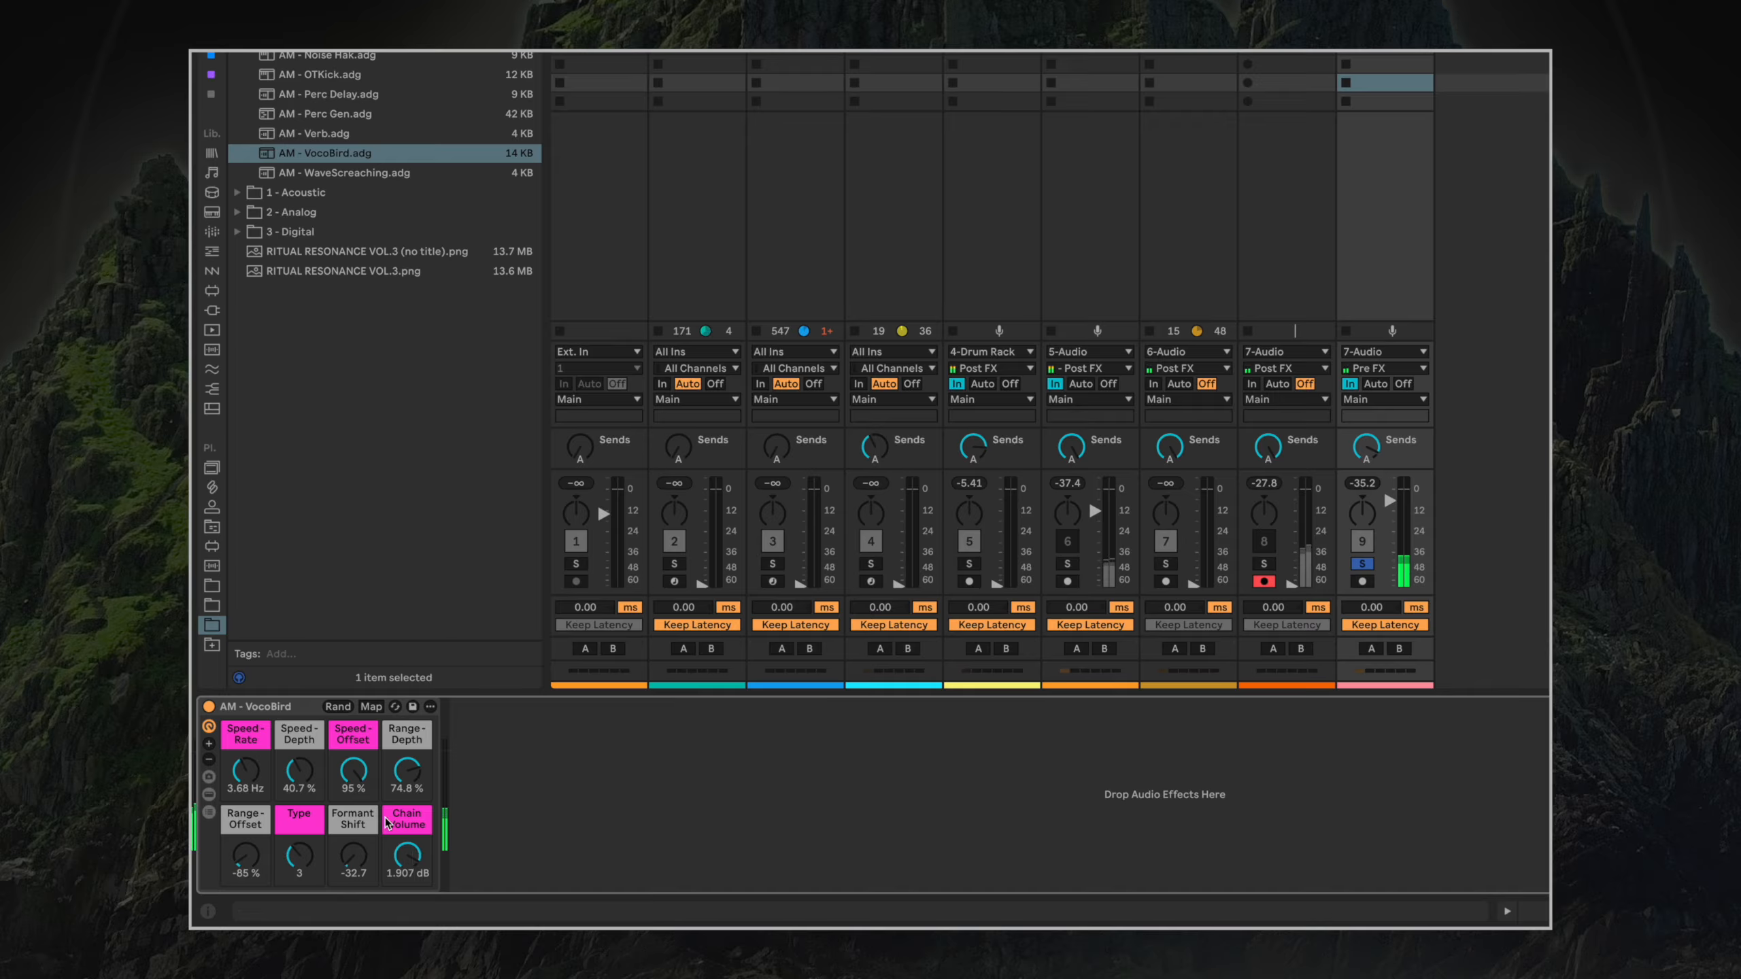
{"action": "left_click_drag", "start_coordinate": [353, 855], "coordinate": [408, 876]}
{"action": "left_click_drag", "start_coordinate": [353, 855], "coordinate": [353, 839]}
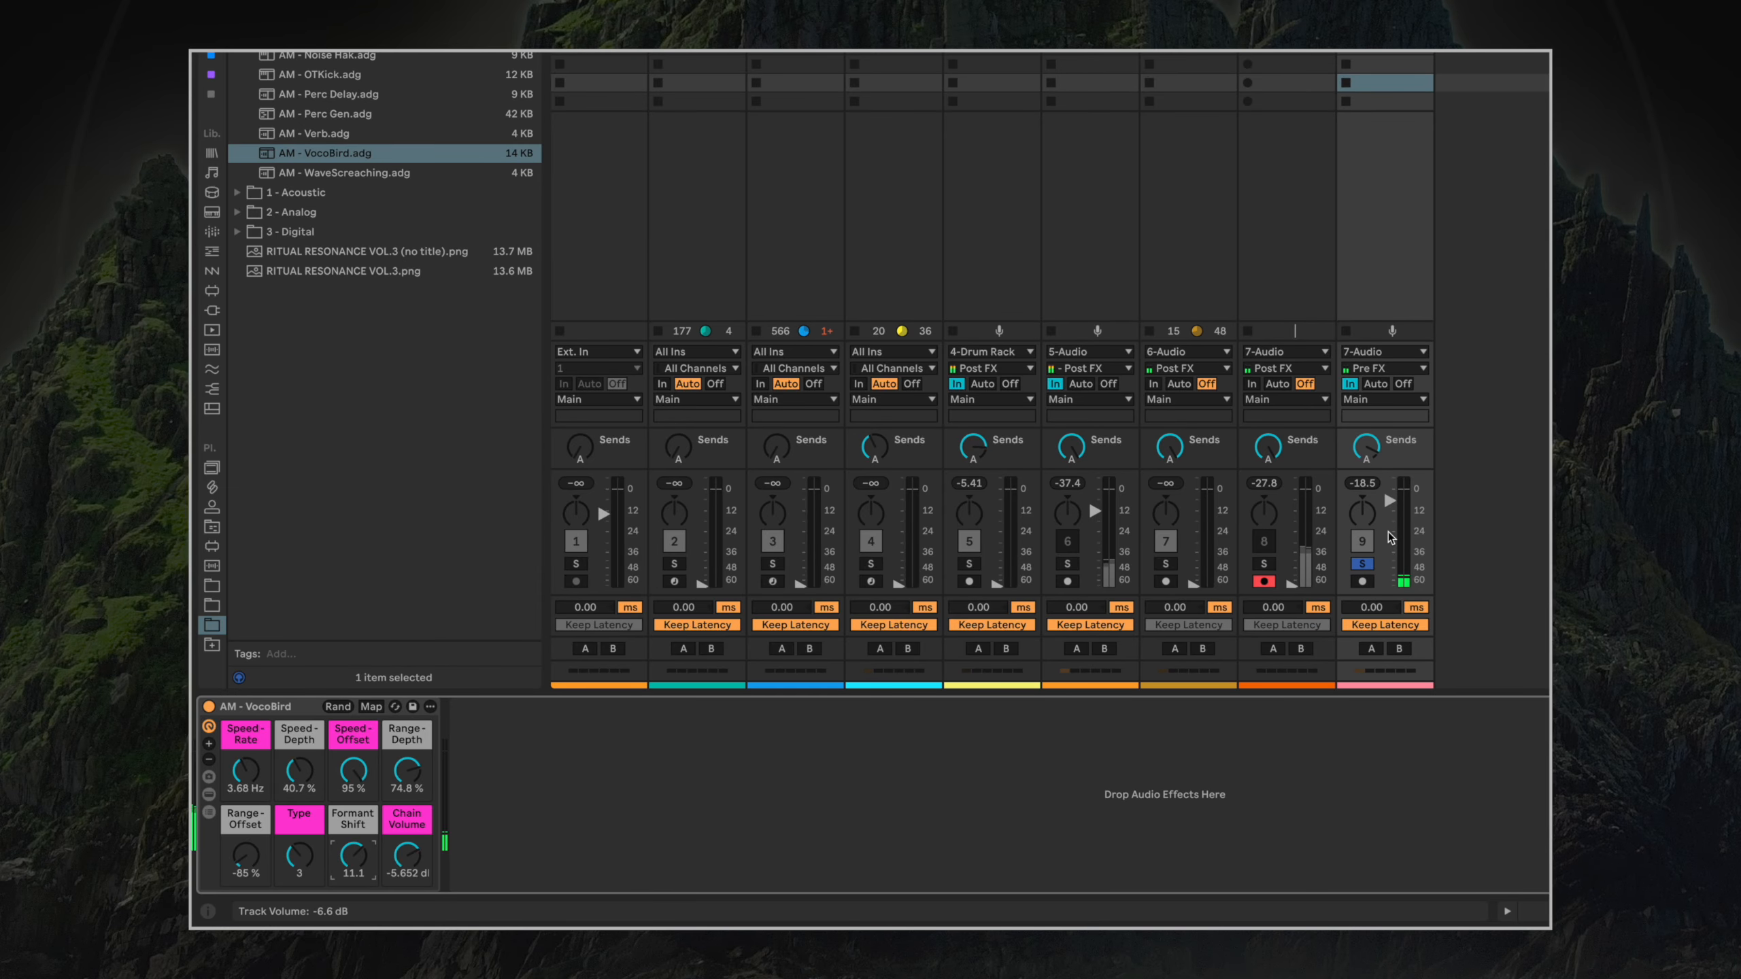
Turn off solo on 9 Audio and pull its track volume down to -inf dB.
{"action": "left_click", "coordinate": [1363, 563]}
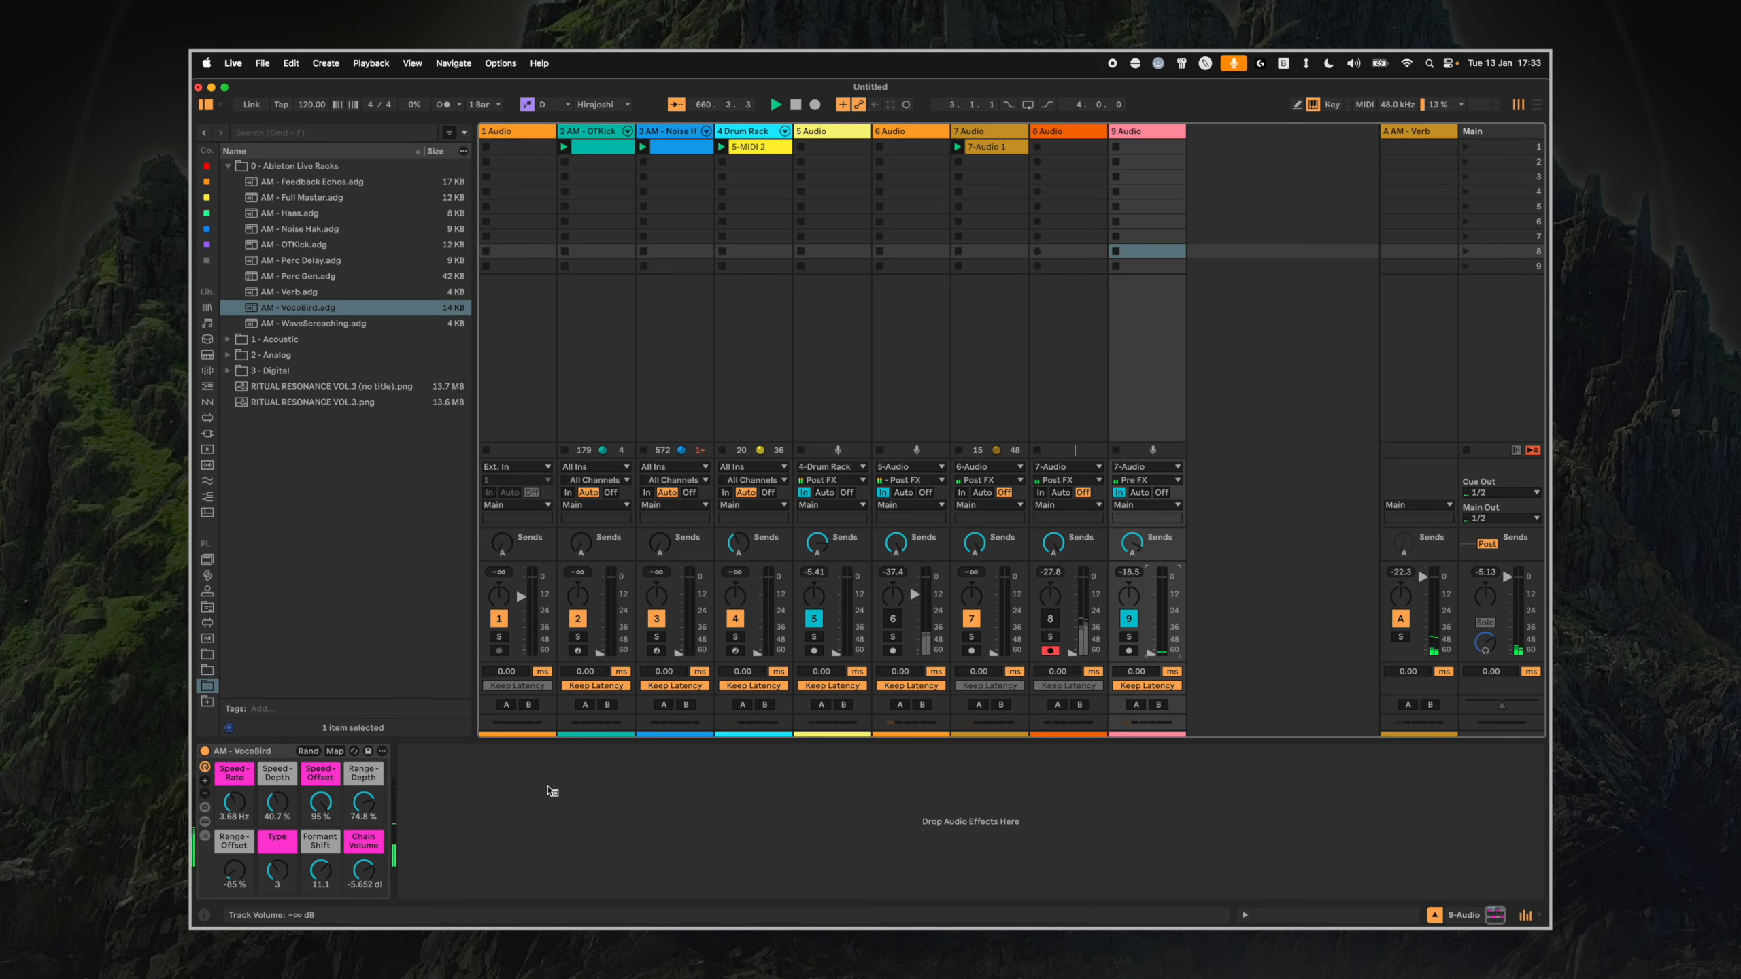
{"action": "left_click", "coordinate": [233, 750]}
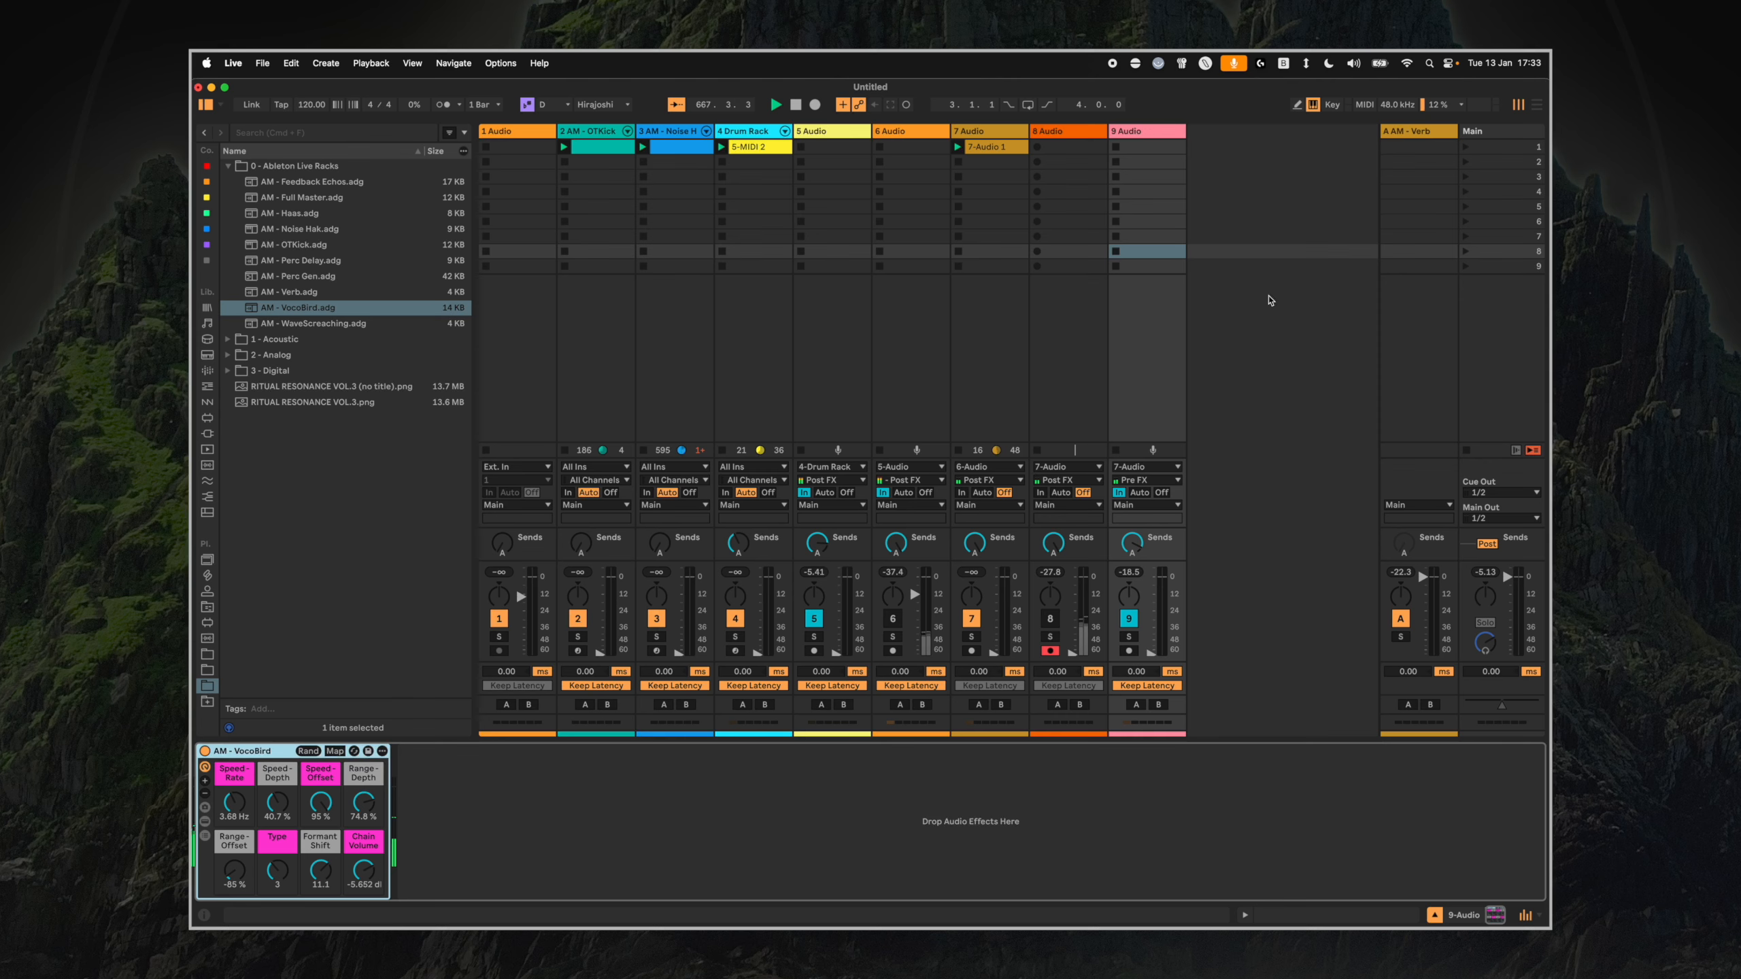
Insert a new audio track that takes its input from 9-Audio Post FX, and arm it for recording.
{"action": "right_click", "coordinate": [1263, 341]}
{"action": "left_click", "coordinate": [1268, 341]}
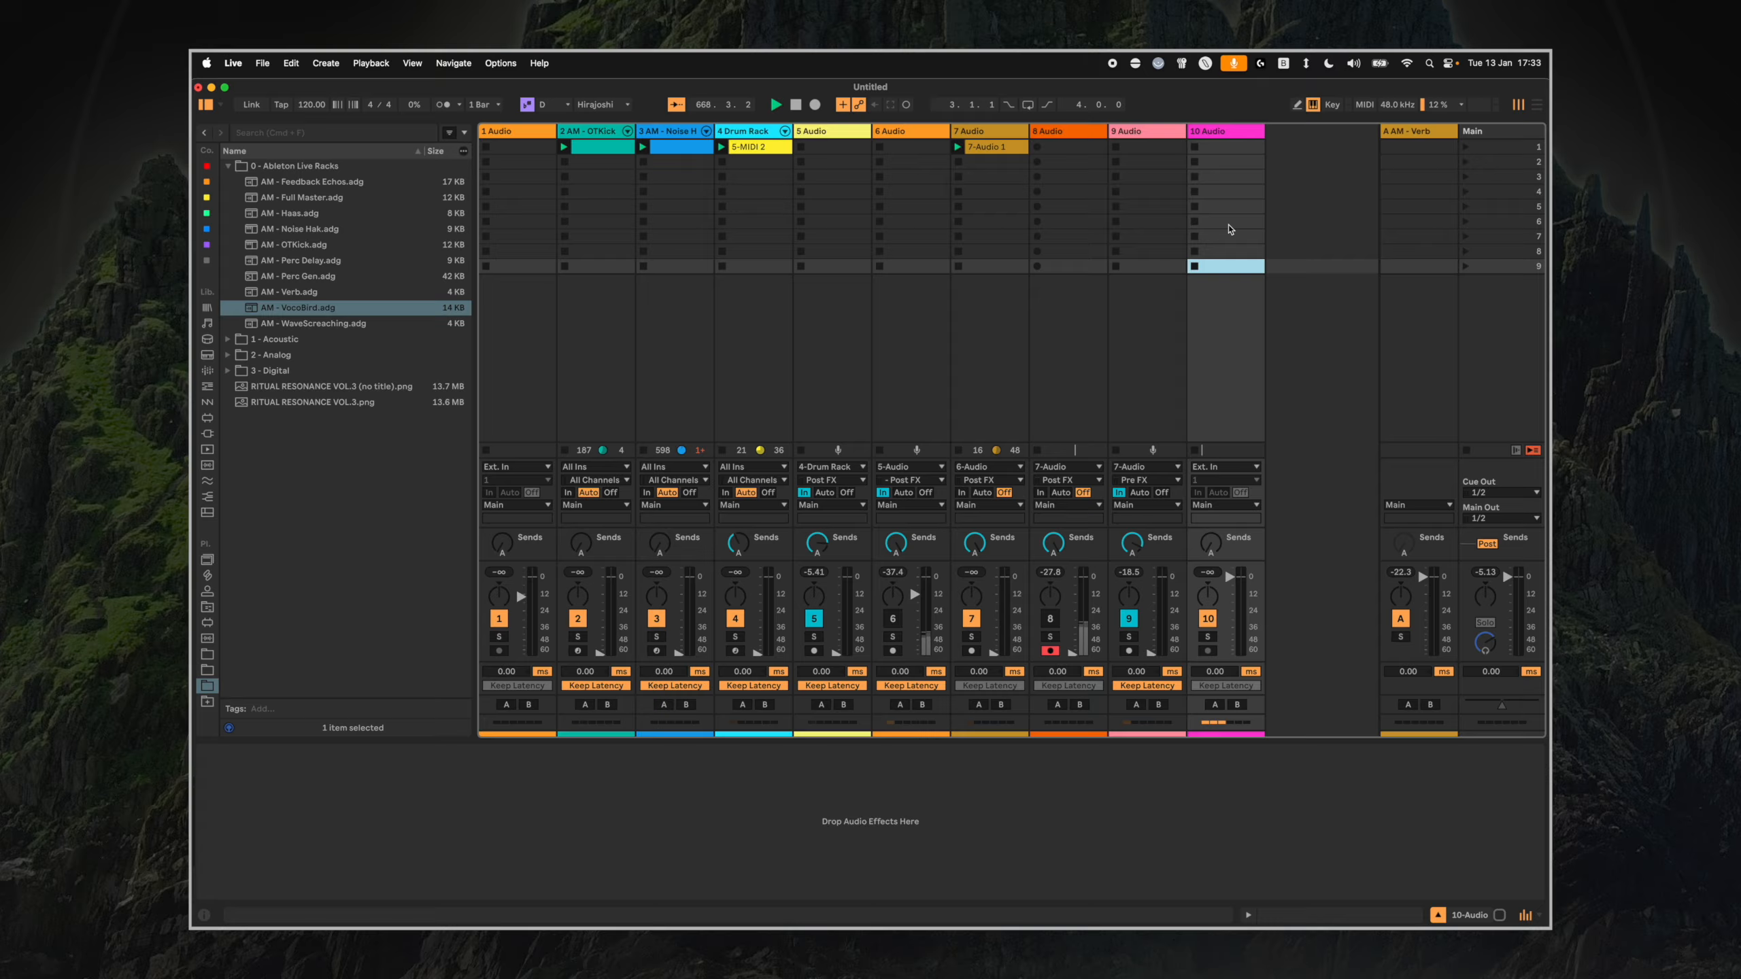
{"action": "left_click", "coordinate": [1216, 469]}
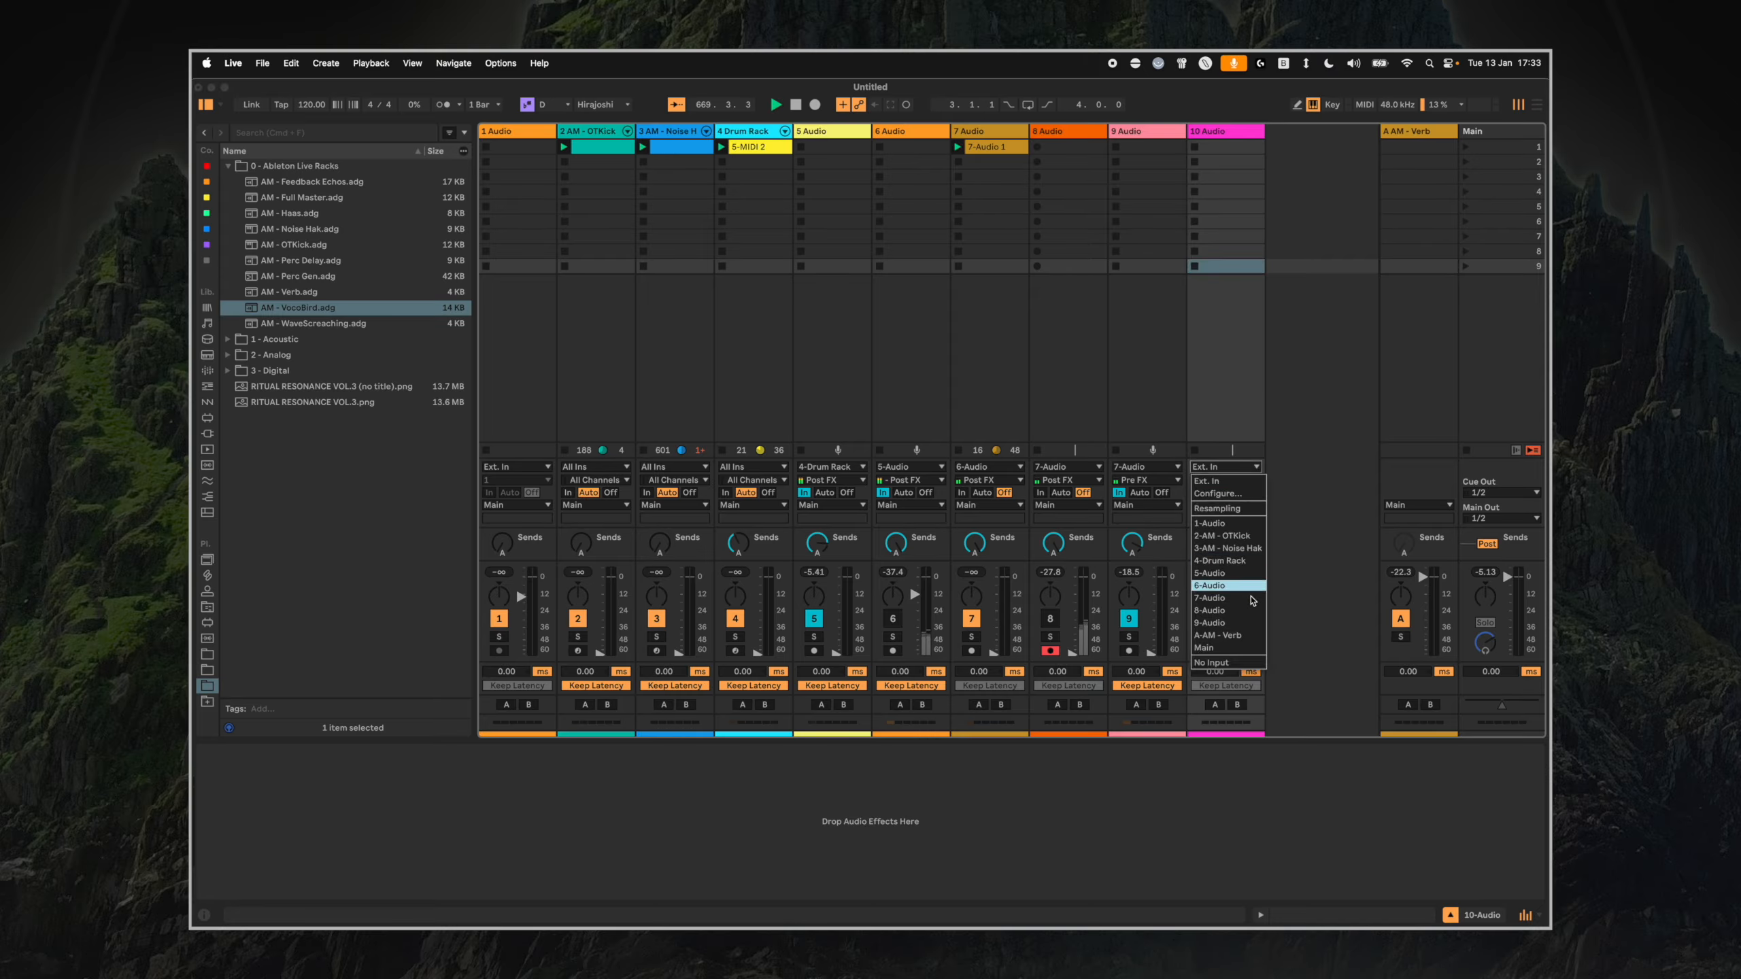
{"action": "left_click", "coordinate": [1223, 624]}
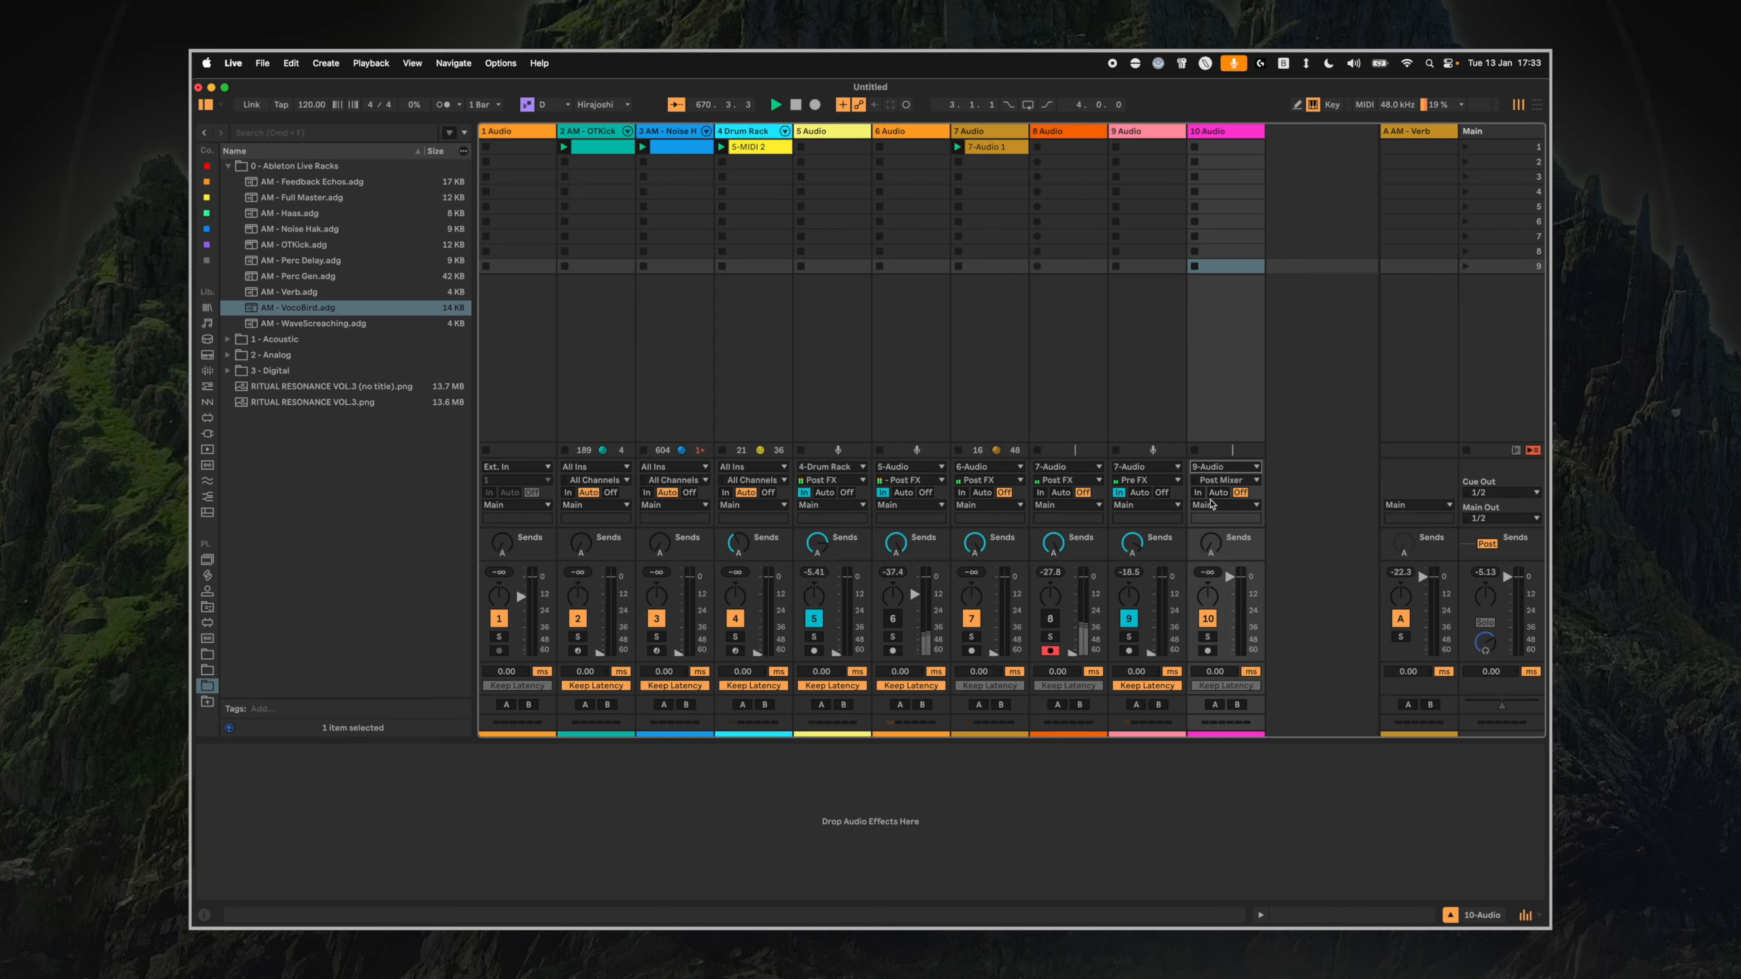
{"action": "left_click", "coordinate": [1223, 480]}
{"action": "left_click", "coordinate": [1216, 495]}
{"action": "left_click", "coordinate": [1207, 651]}
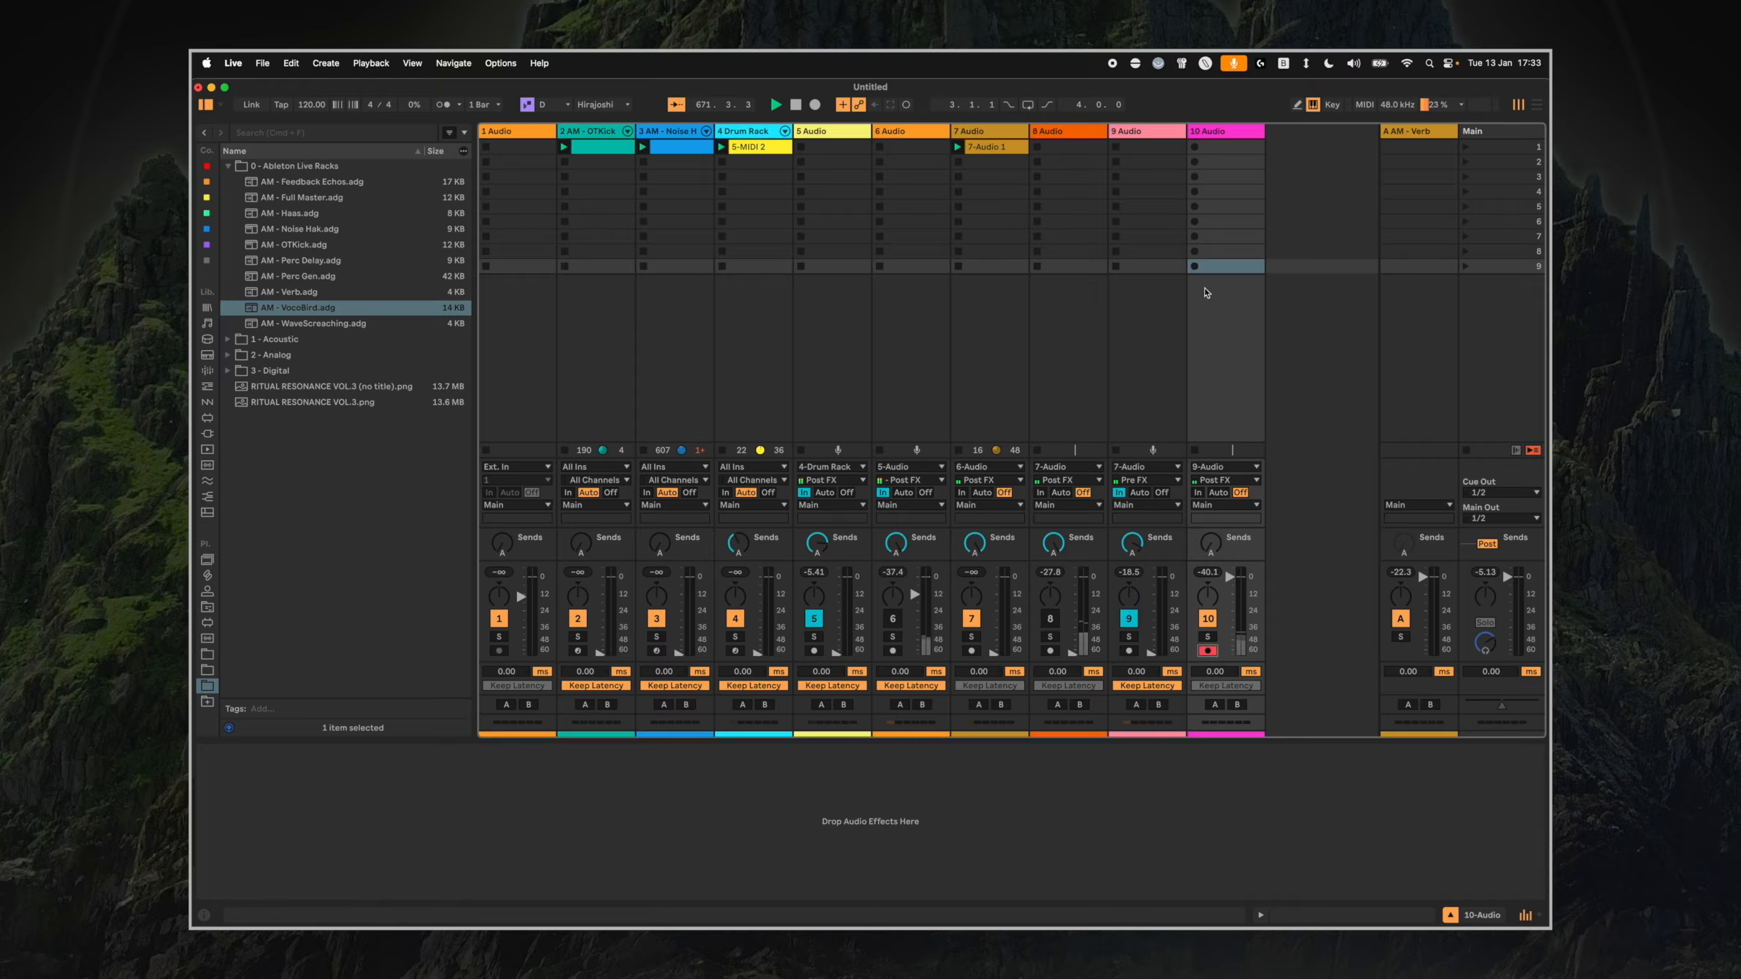
Record the incoming VocoBird audio into the second clip slot of 10 Audio, then stop playback.
{"action": "left_click", "coordinate": [1195, 162]}
{"action": "double_click", "coordinate": [1213, 164]}
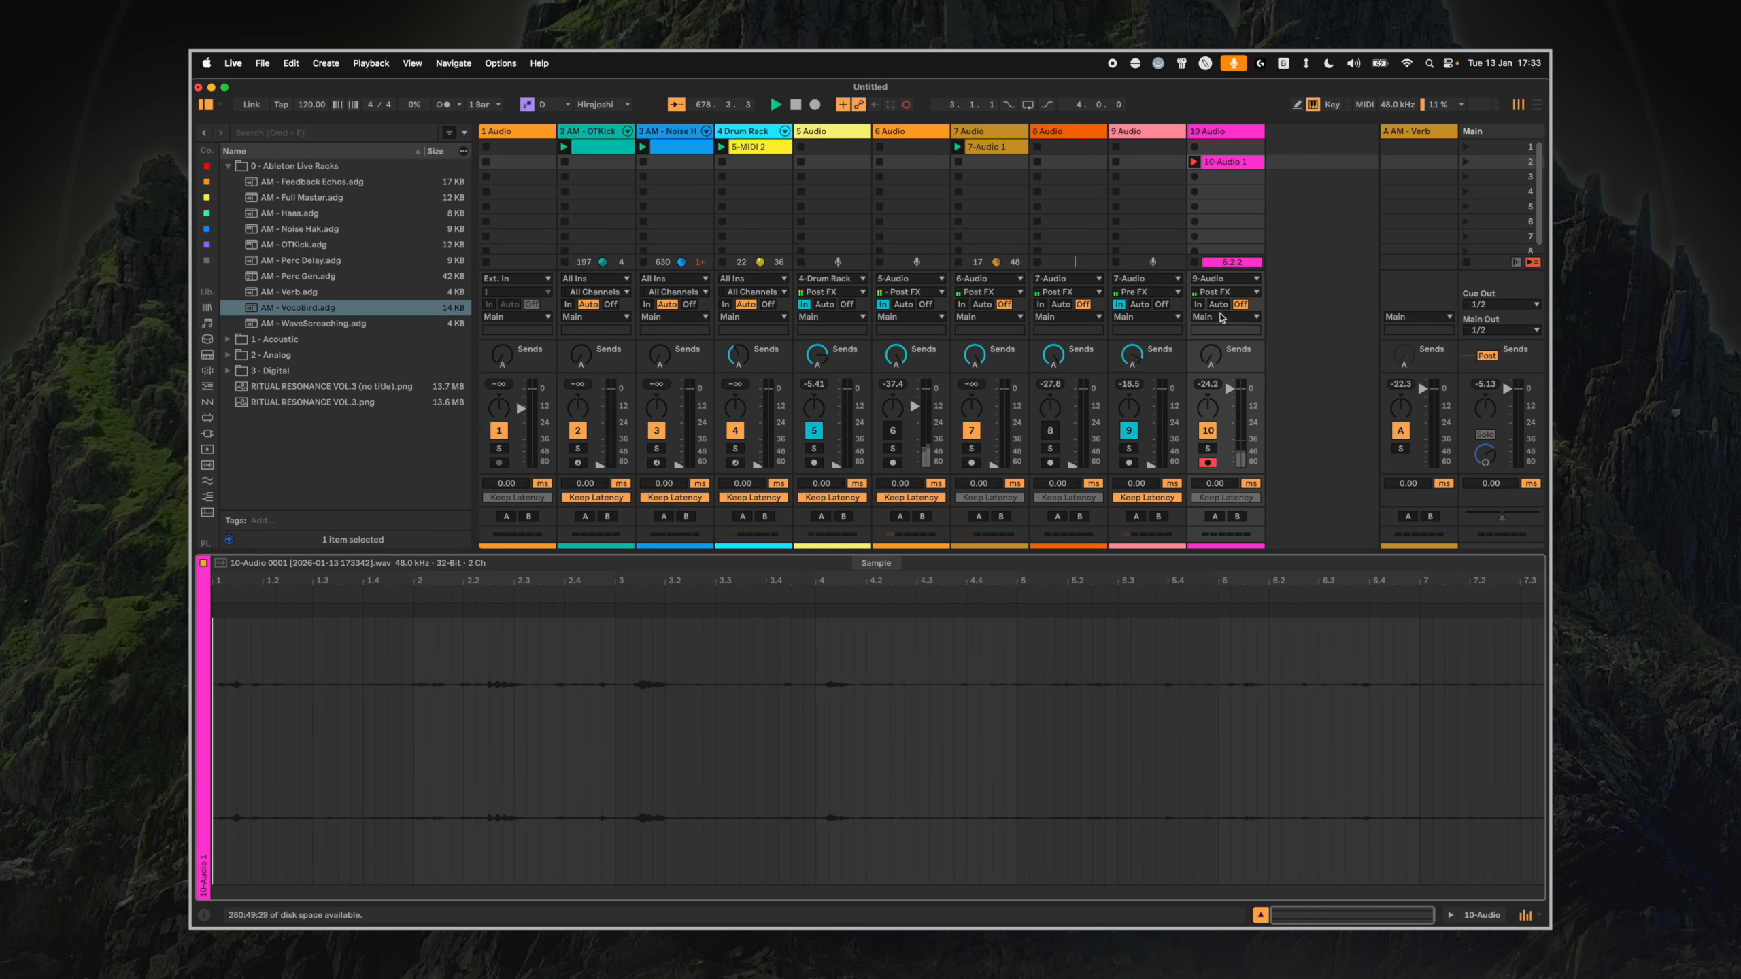
{"action": "key", "text": "space"}
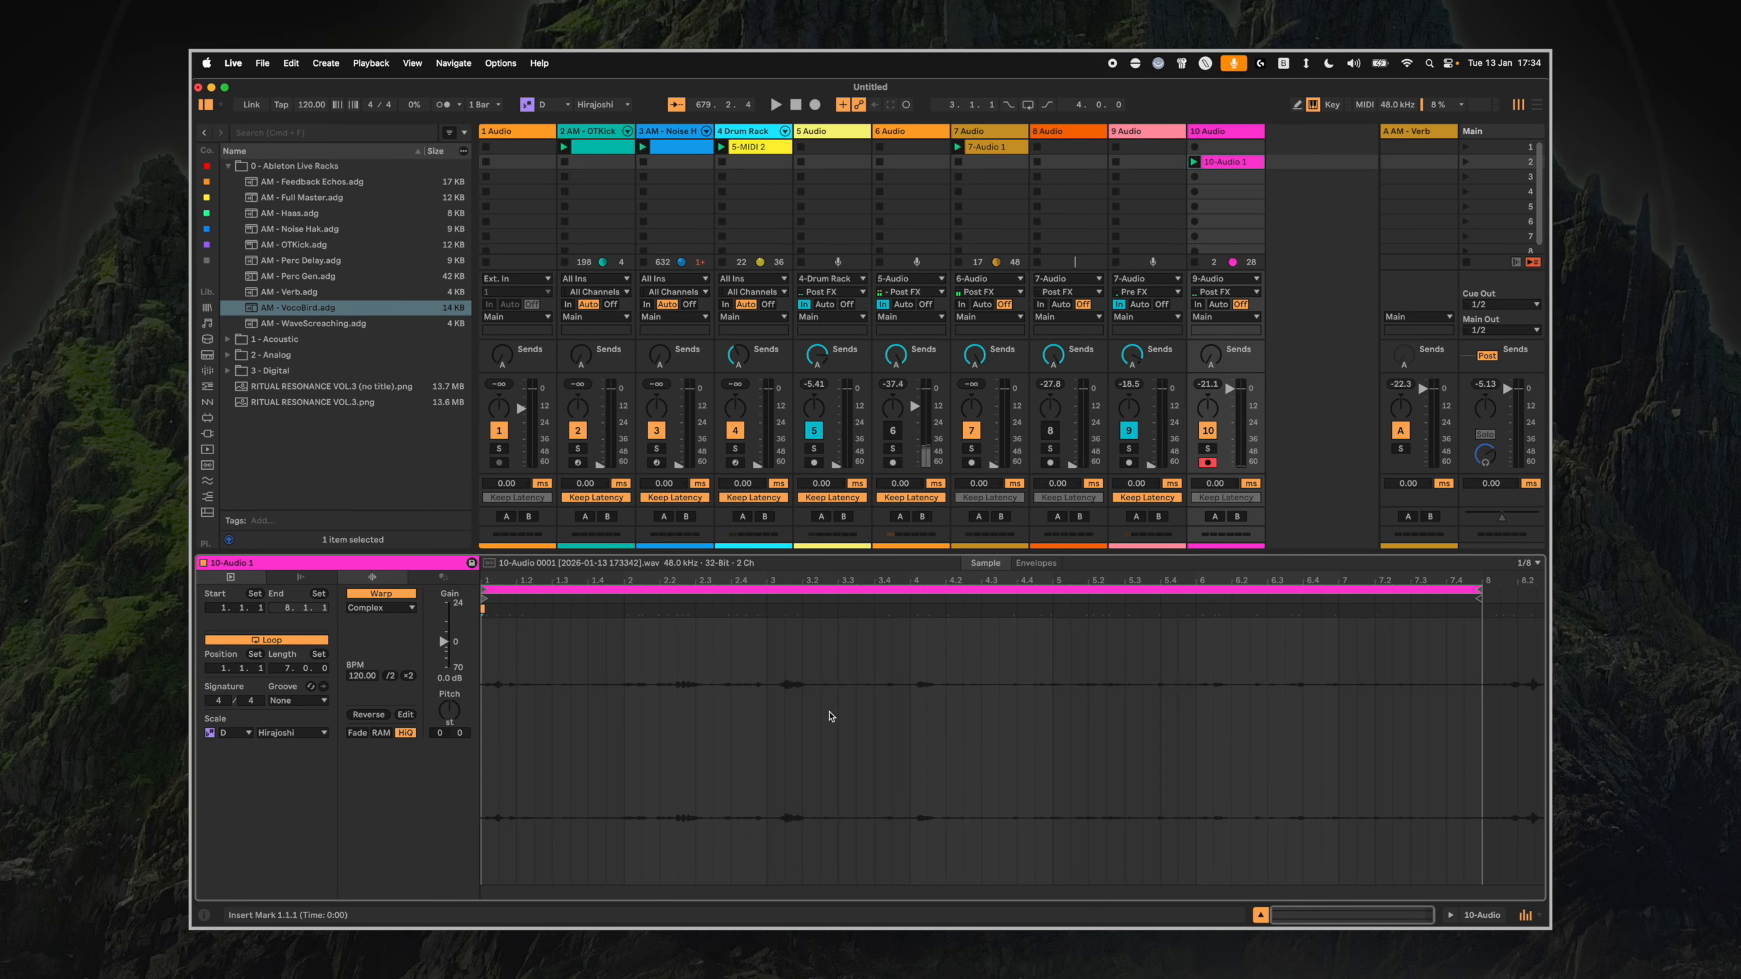
Move the recorded clip on 10 Audio up to the first clip slot.
{"action": "left_click", "coordinate": [1219, 161]}
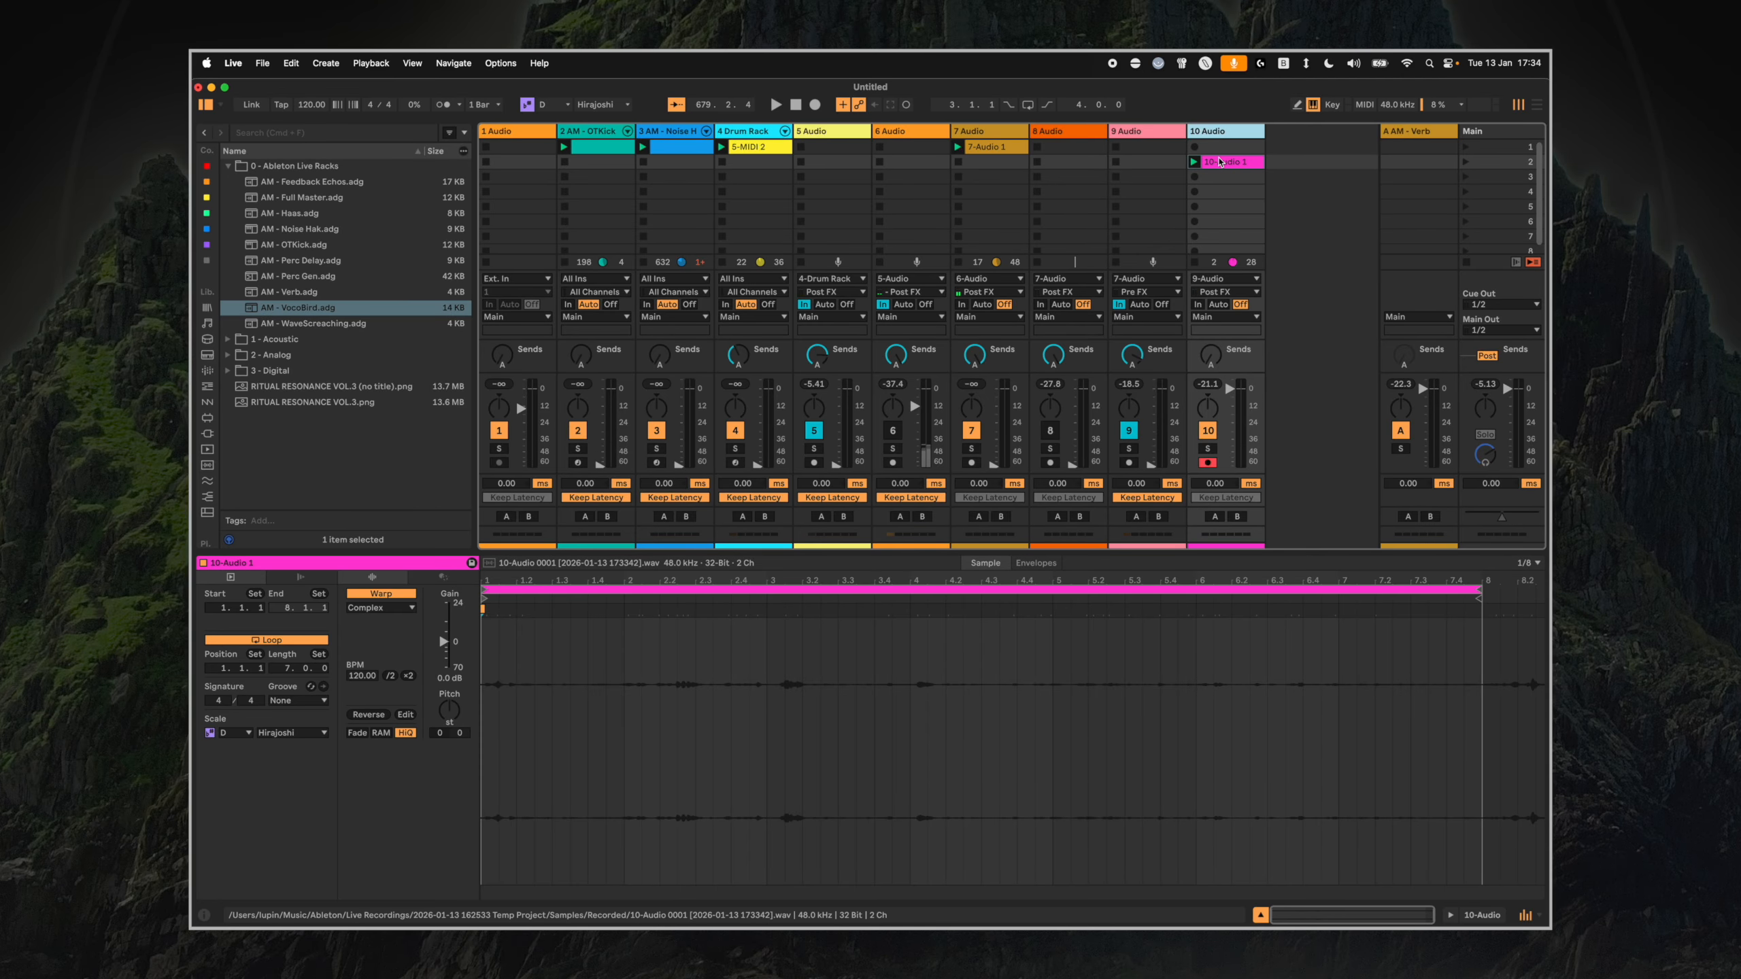
{"action": "left_click_drag", "start_coordinate": [1219, 162], "coordinate": [1218, 147]}
{"action": "double_click", "coordinate": [1222, 132]}
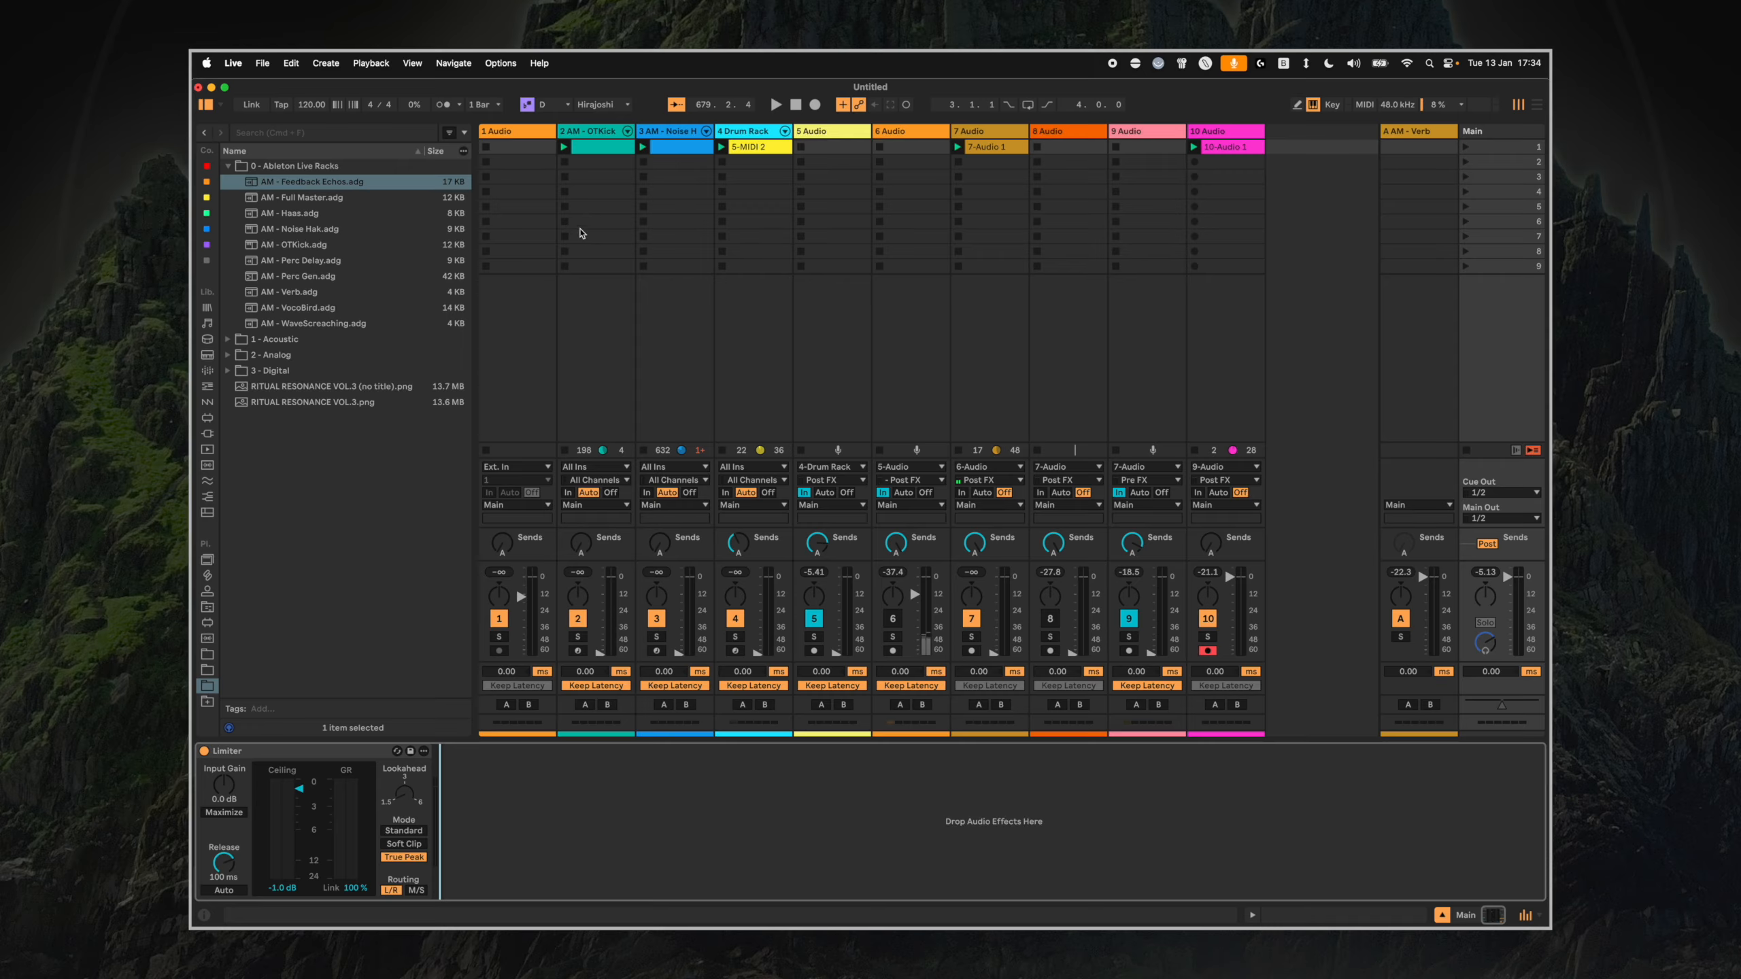
Replace the Limiter on the Main track with the AM - Full Master rack.
{"action": "left_click", "coordinate": [300, 200]}
{"action": "left_click", "coordinate": [242, 750]}
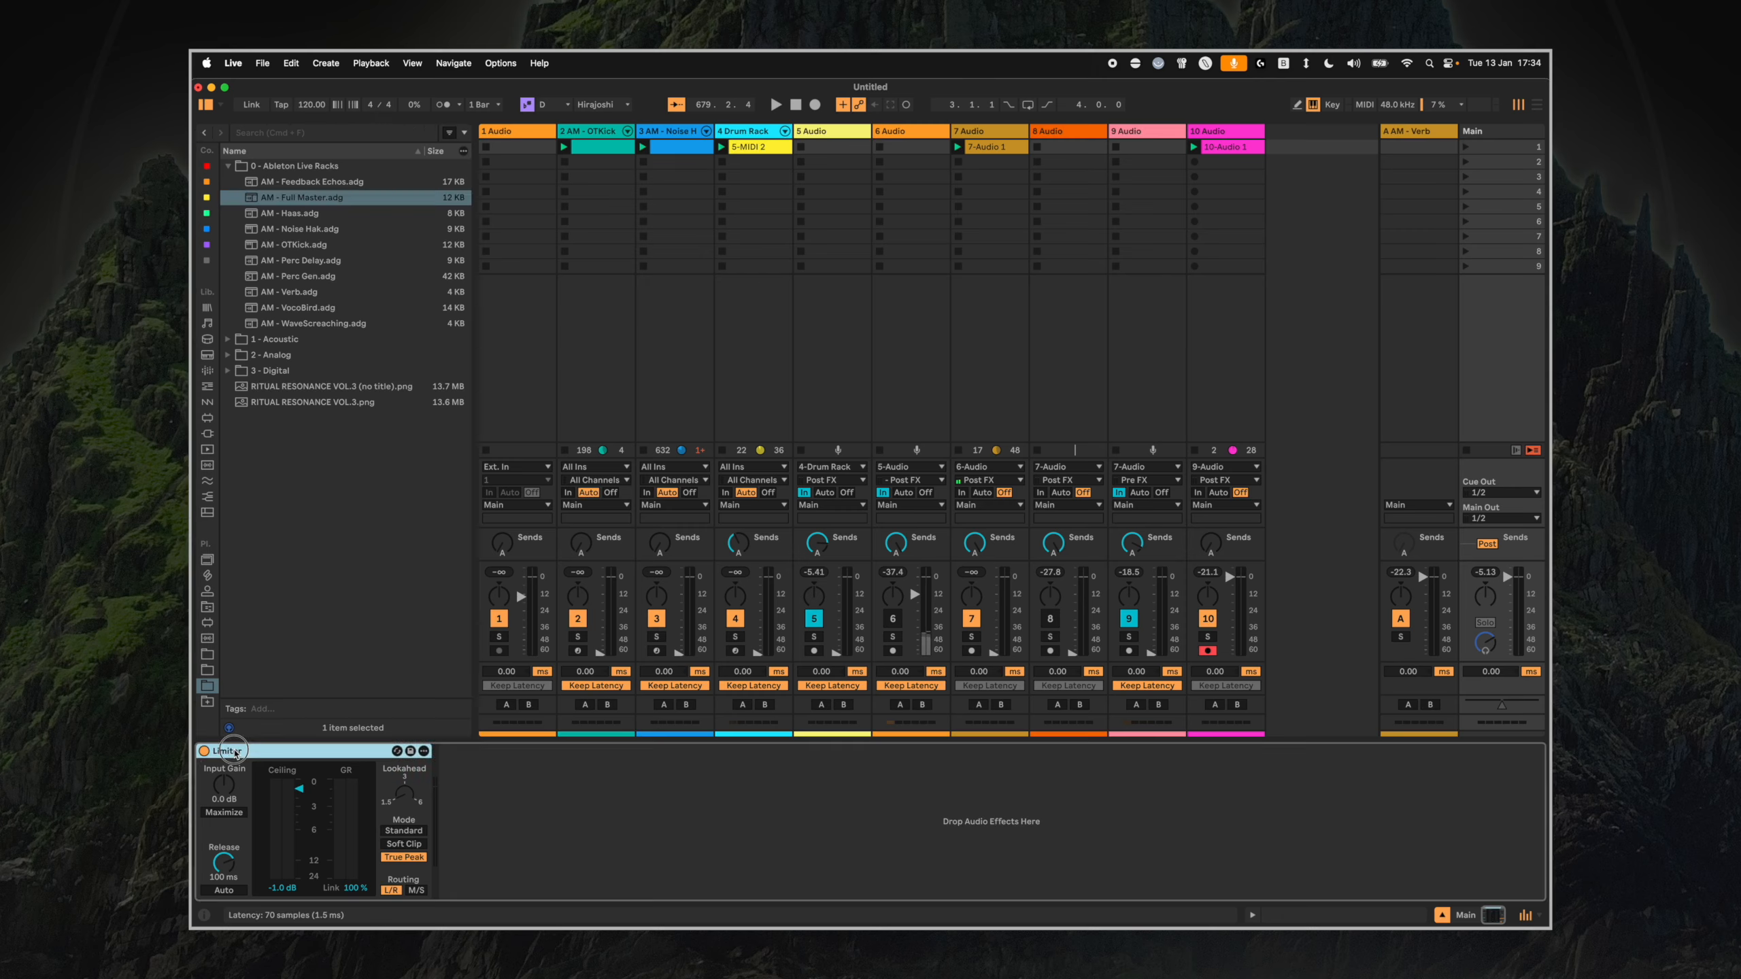
{"action": "key", "text": "Delete"}
{"action": "left_click_drag", "start_coordinate": [265, 200], "coordinate": [411, 885]}
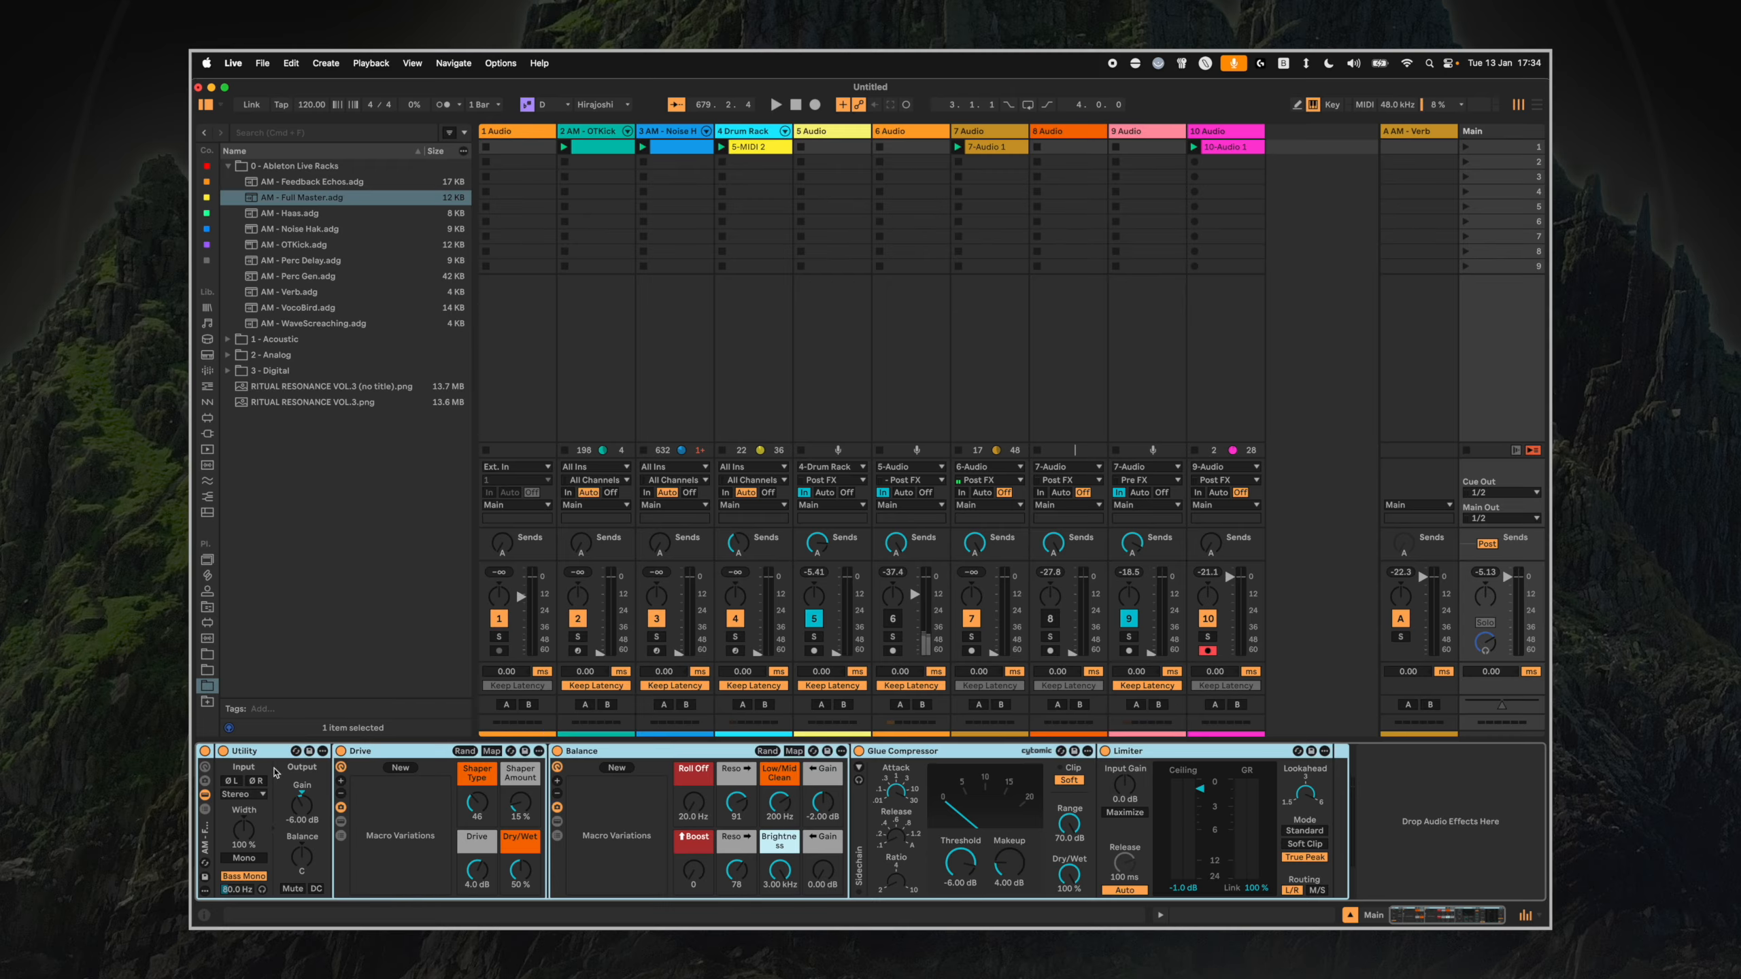
{"action": "left_click", "coordinate": [244, 750]}
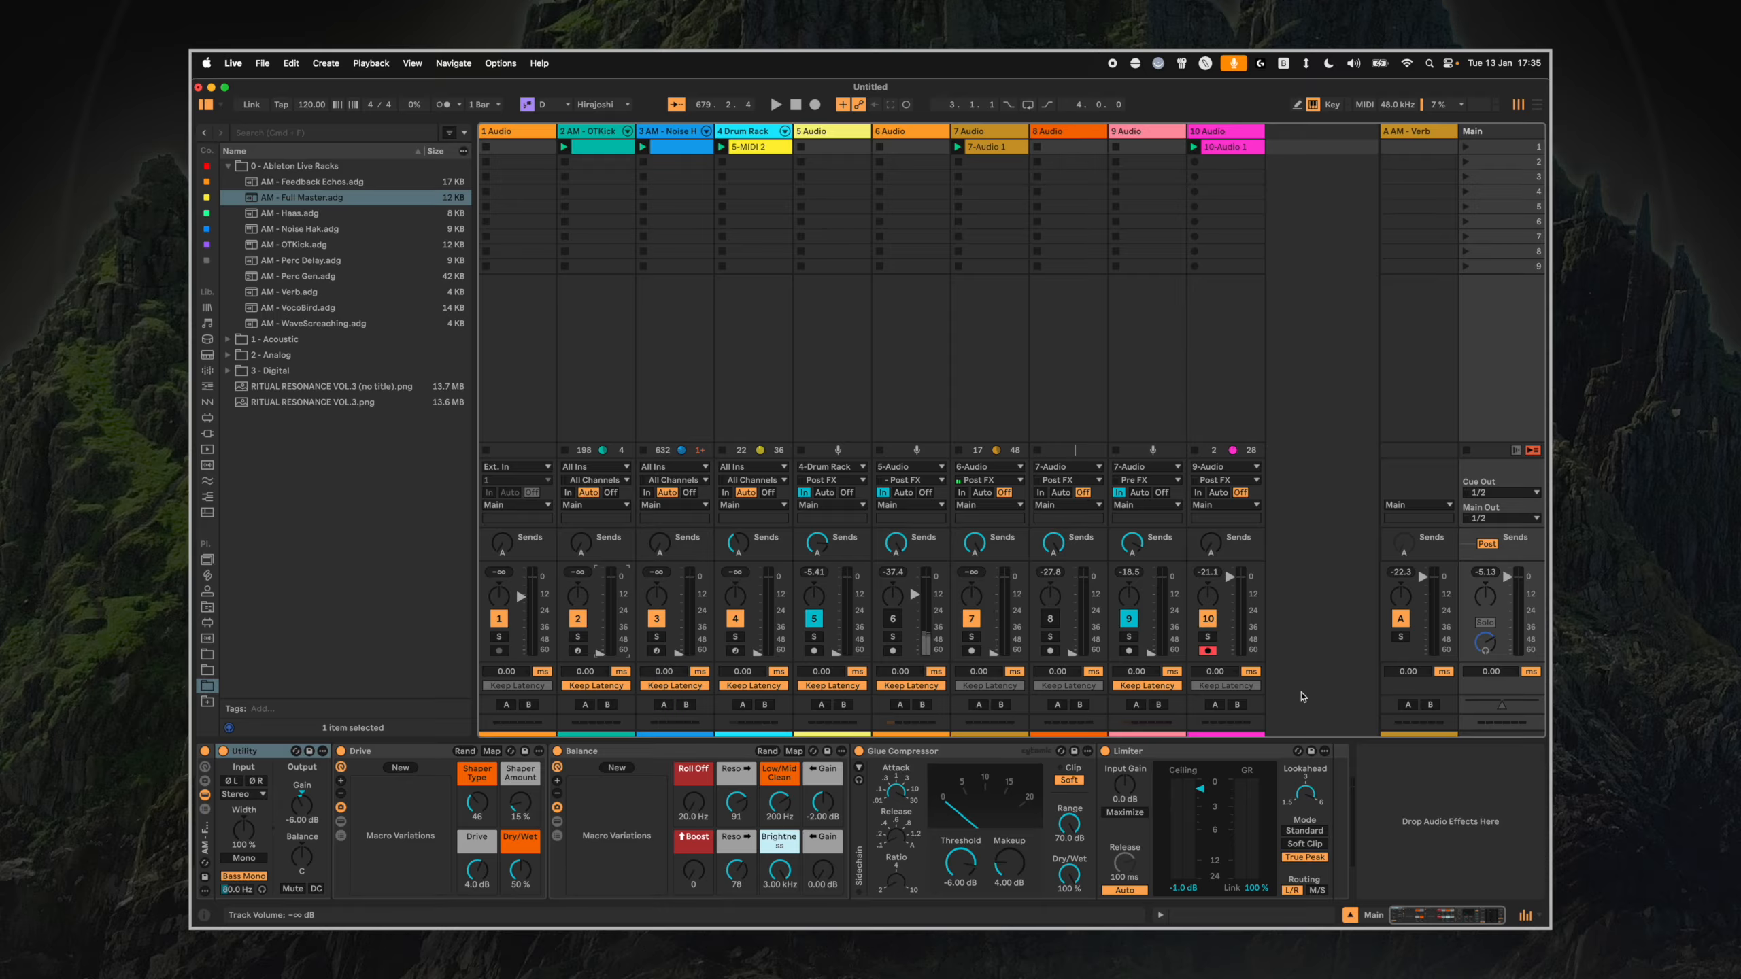
Raise the track volumes of AM - OTKick, AM - Noise Hak and Drum Rack, and start playback.
{"action": "left_click_drag", "start_coordinate": [600, 573], "coordinate": [612, 592]}
{"action": "left_click_drag", "start_coordinate": [678, 652], "coordinate": [758, 621]}
{"action": "key", "text": "space"}
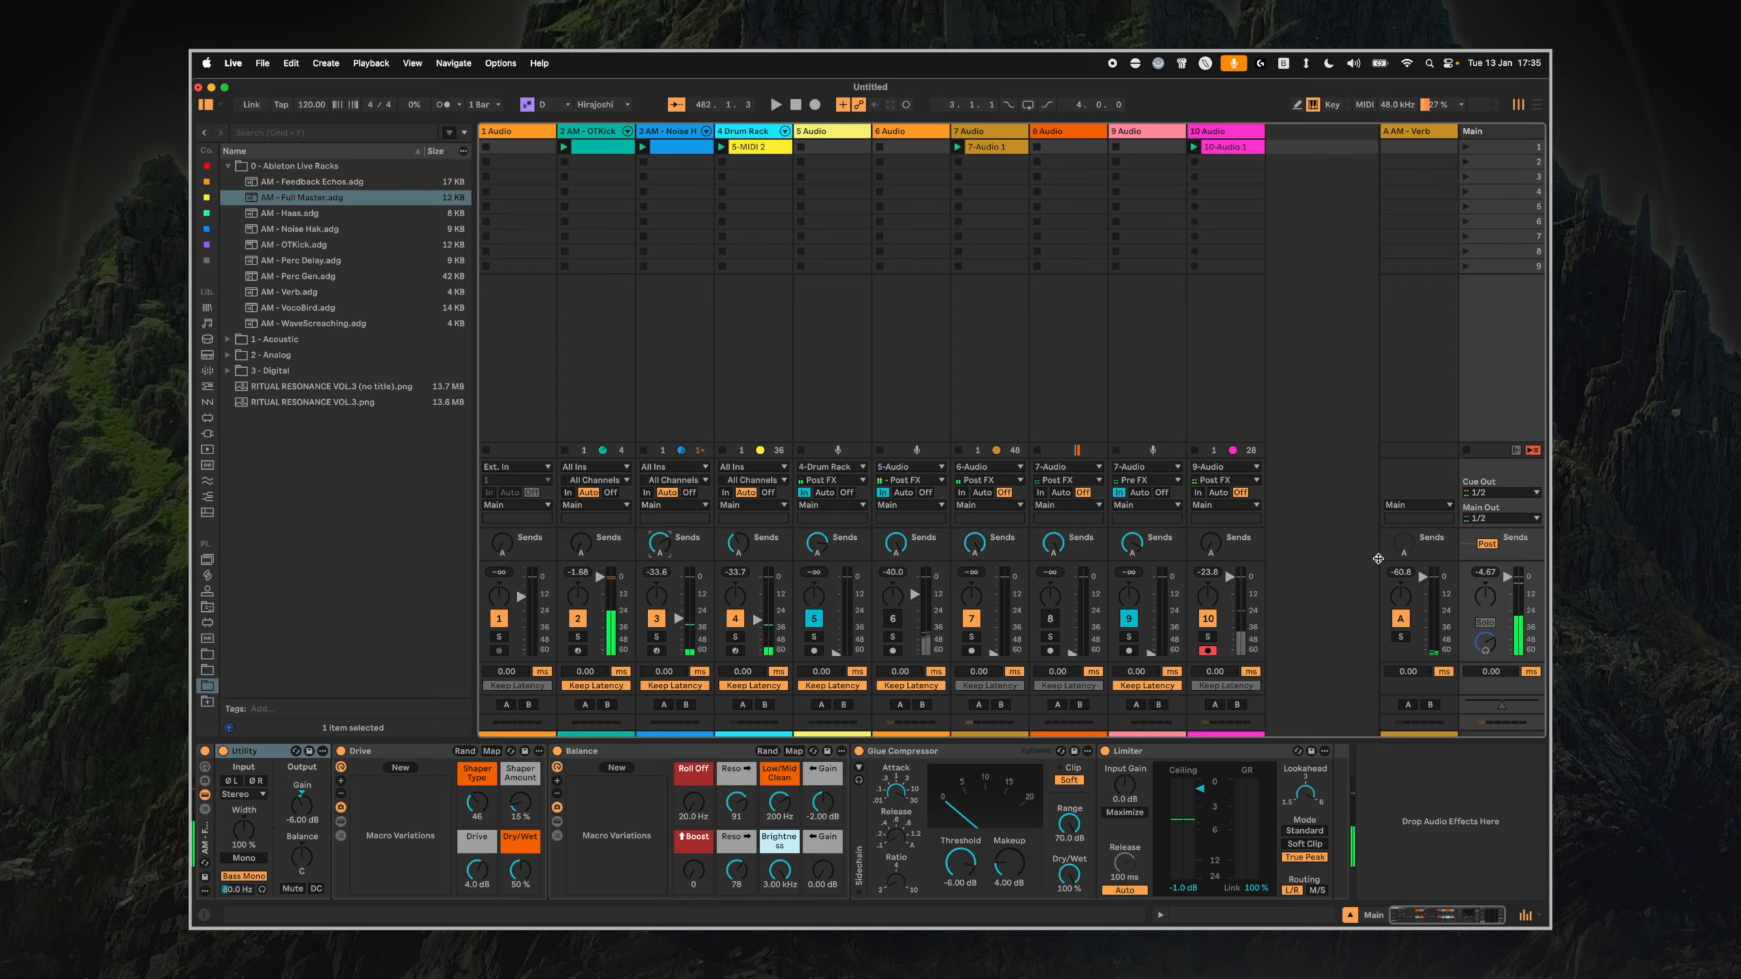
Bypass the Full Master rack, then lower Noise Hak to -37 dB and raise the track volume of 9 Audio.
{"action": "left_click", "coordinate": [222, 752]}
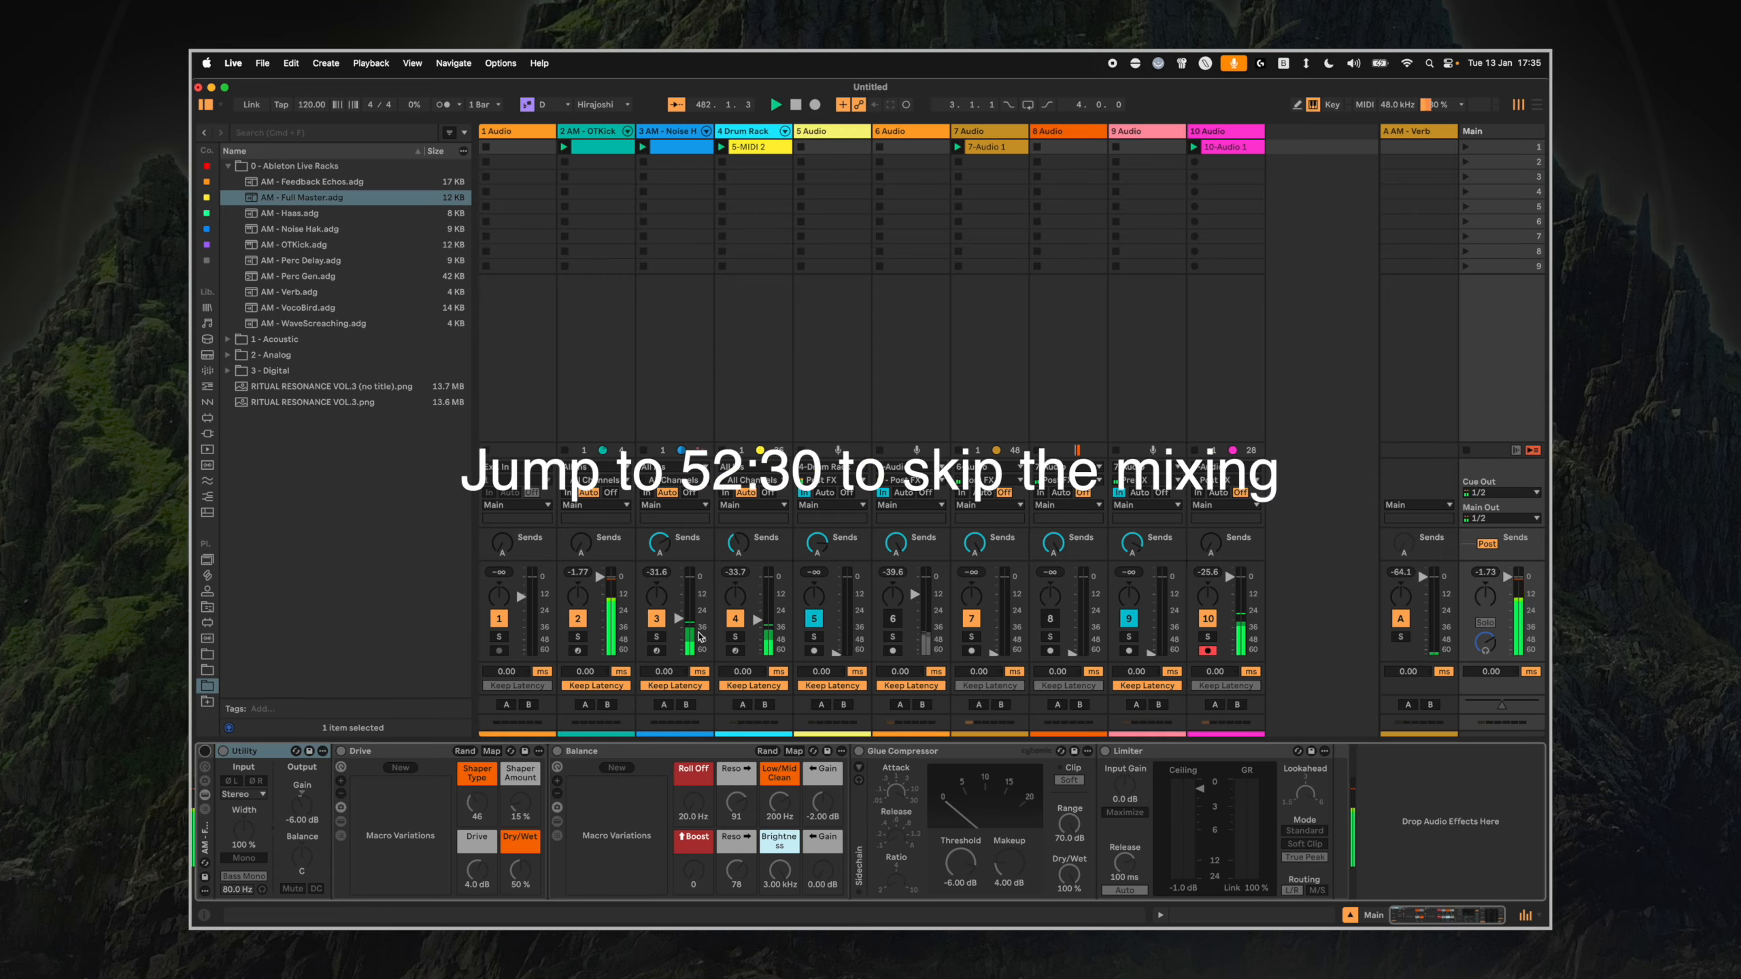
{"action": "left_click_drag", "start_coordinate": [683, 615], "coordinate": [683, 625]}
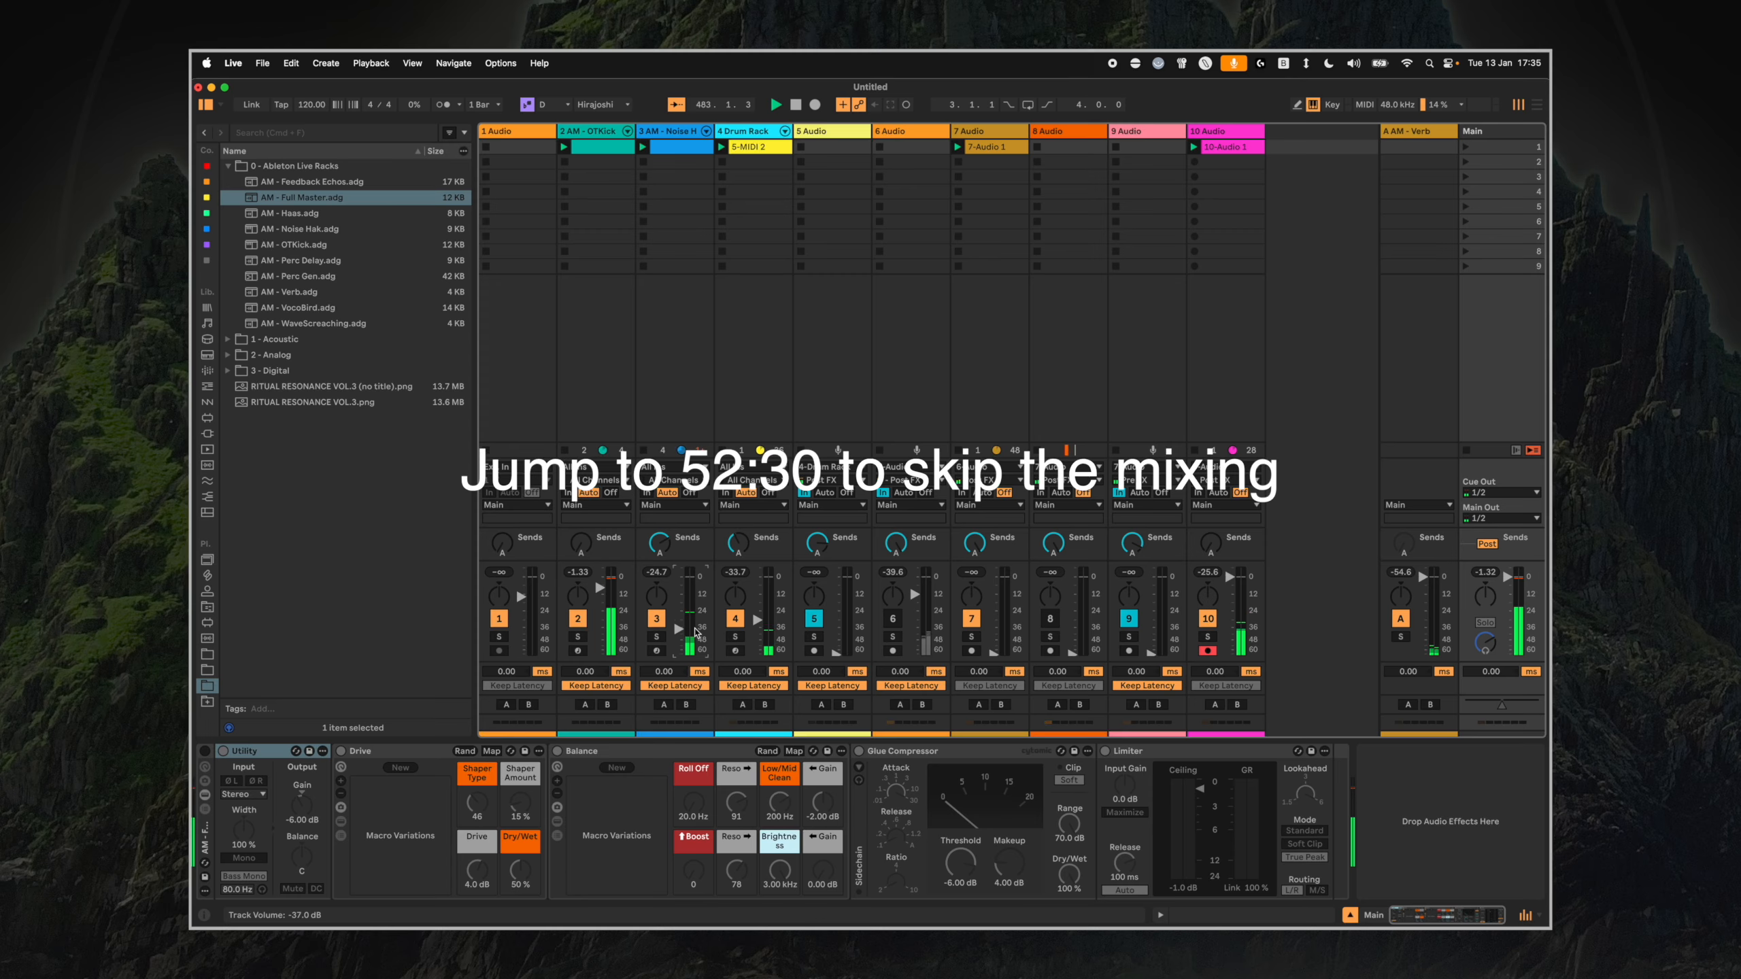
{"action": "left_click_drag", "start_coordinate": [1231, 577], "coordinate": [1172, 579]}
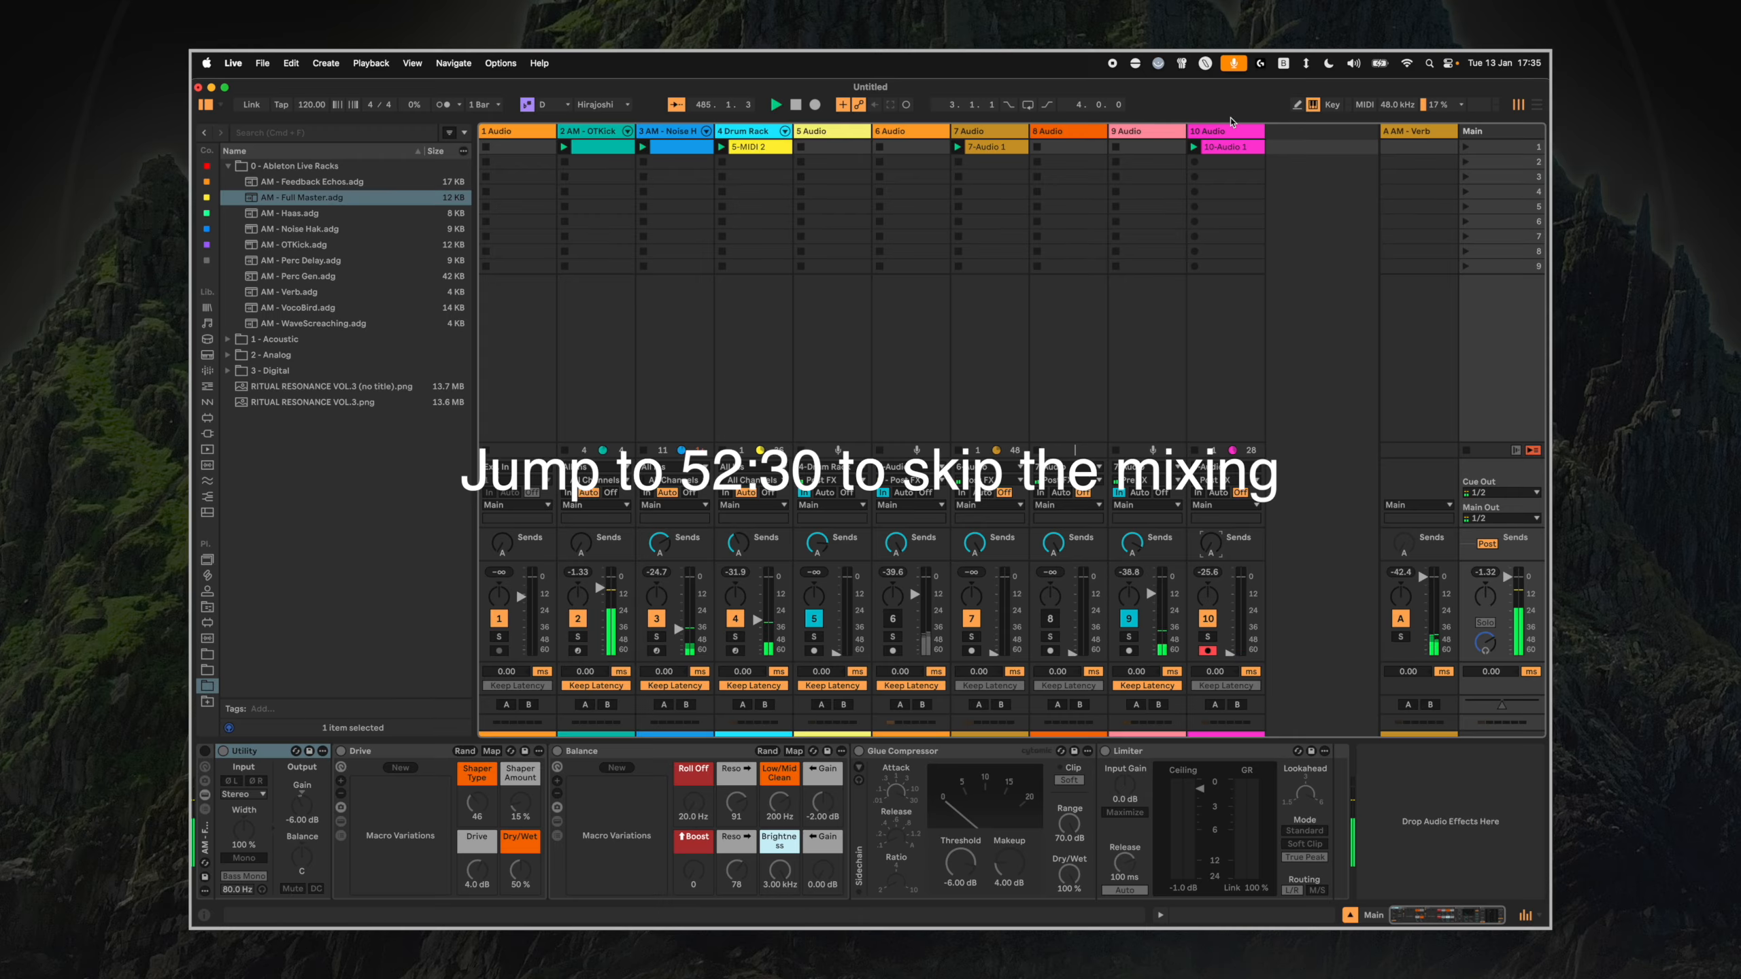
Delete the 10 Audio and 8 Audio tracks.
{"action": "left_click", "coordinate": [1234, 130]}
{"action": "key", "text": "Delete"}
{"action": "left_click", "coordinate": [1078, 137]}
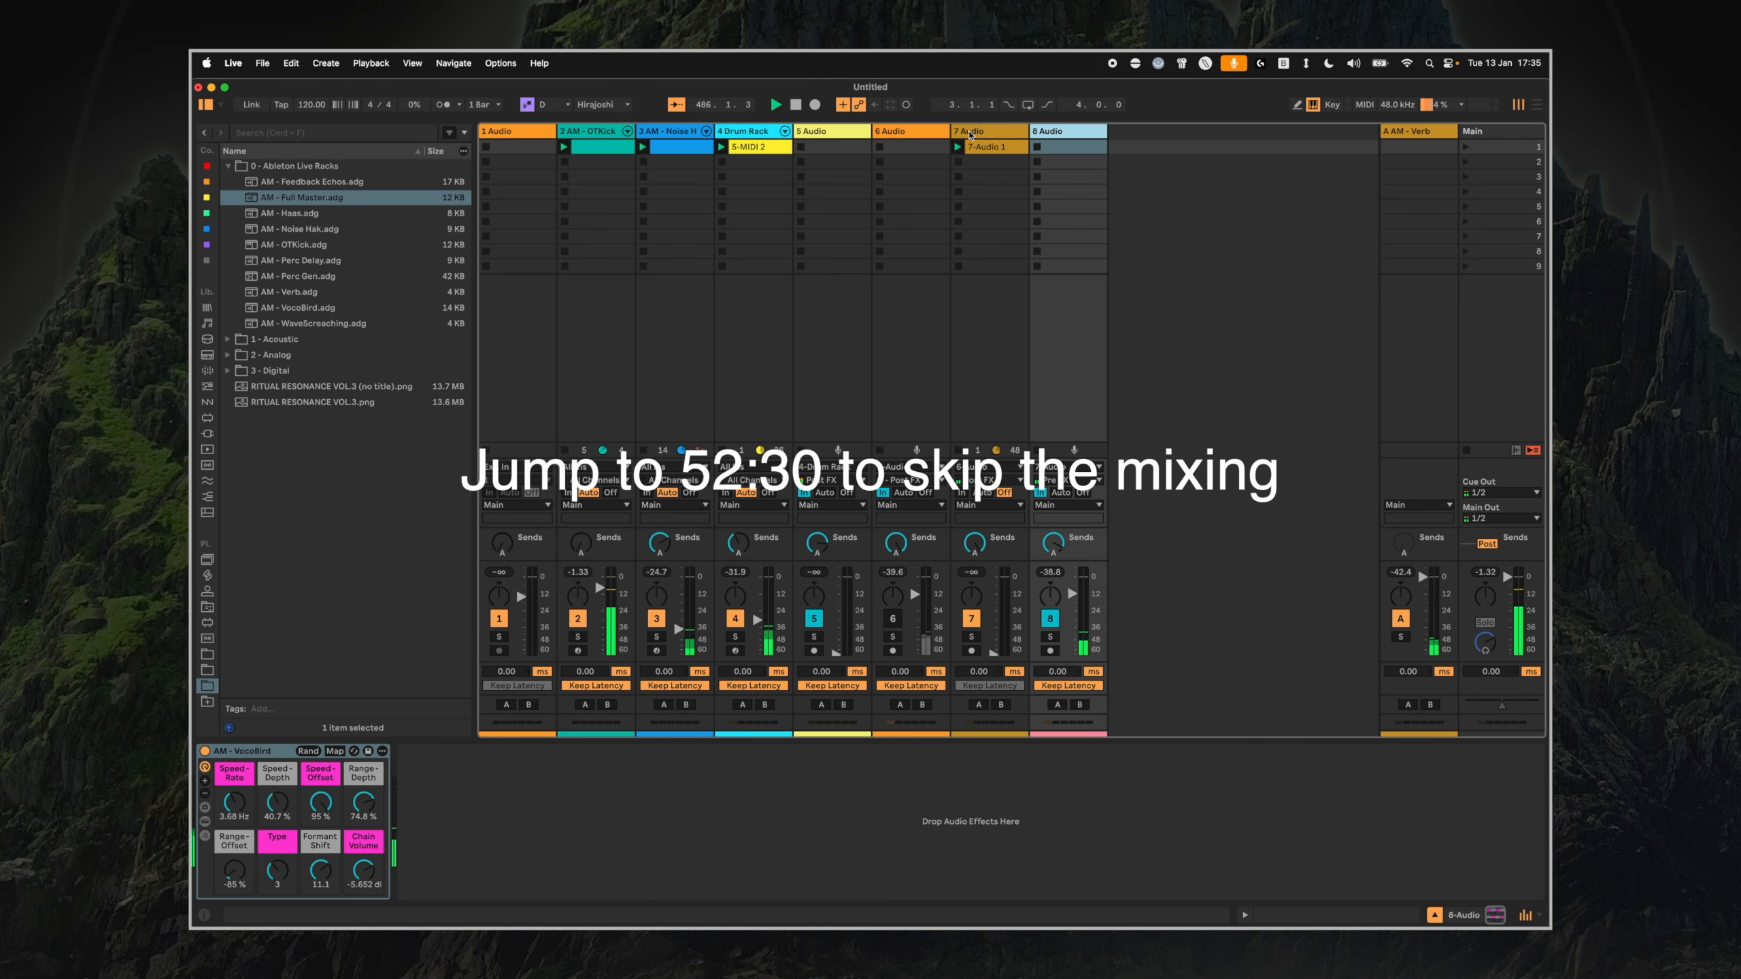
{"action": "key", "text": "Delete"}
Raise the track volume of 7 Audio and delete the 6 Audio track.
{"action": "left_click_drag", "start_coordinate": [993, 594], "coordinate": [915, 653]}
{"action": "left_click", "coordinate": [892, 619]}
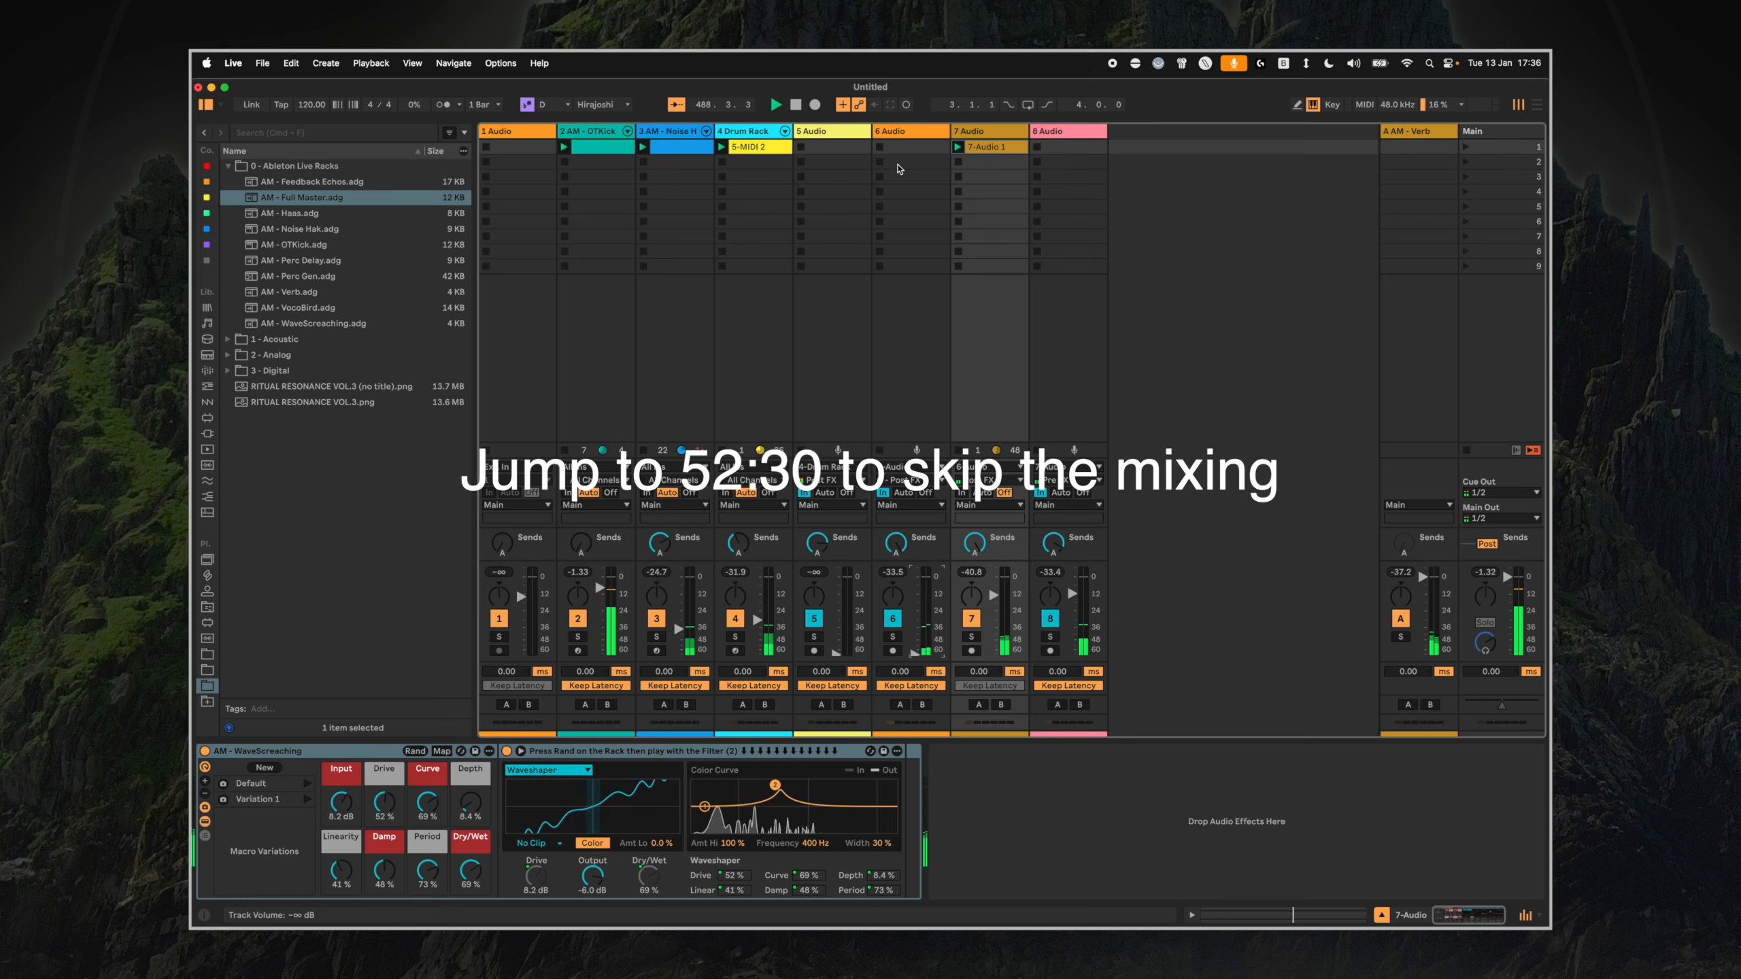
{"action": "left_click", "coordinate": [894, 129]}
{"action": "key", "text": "Delete"}
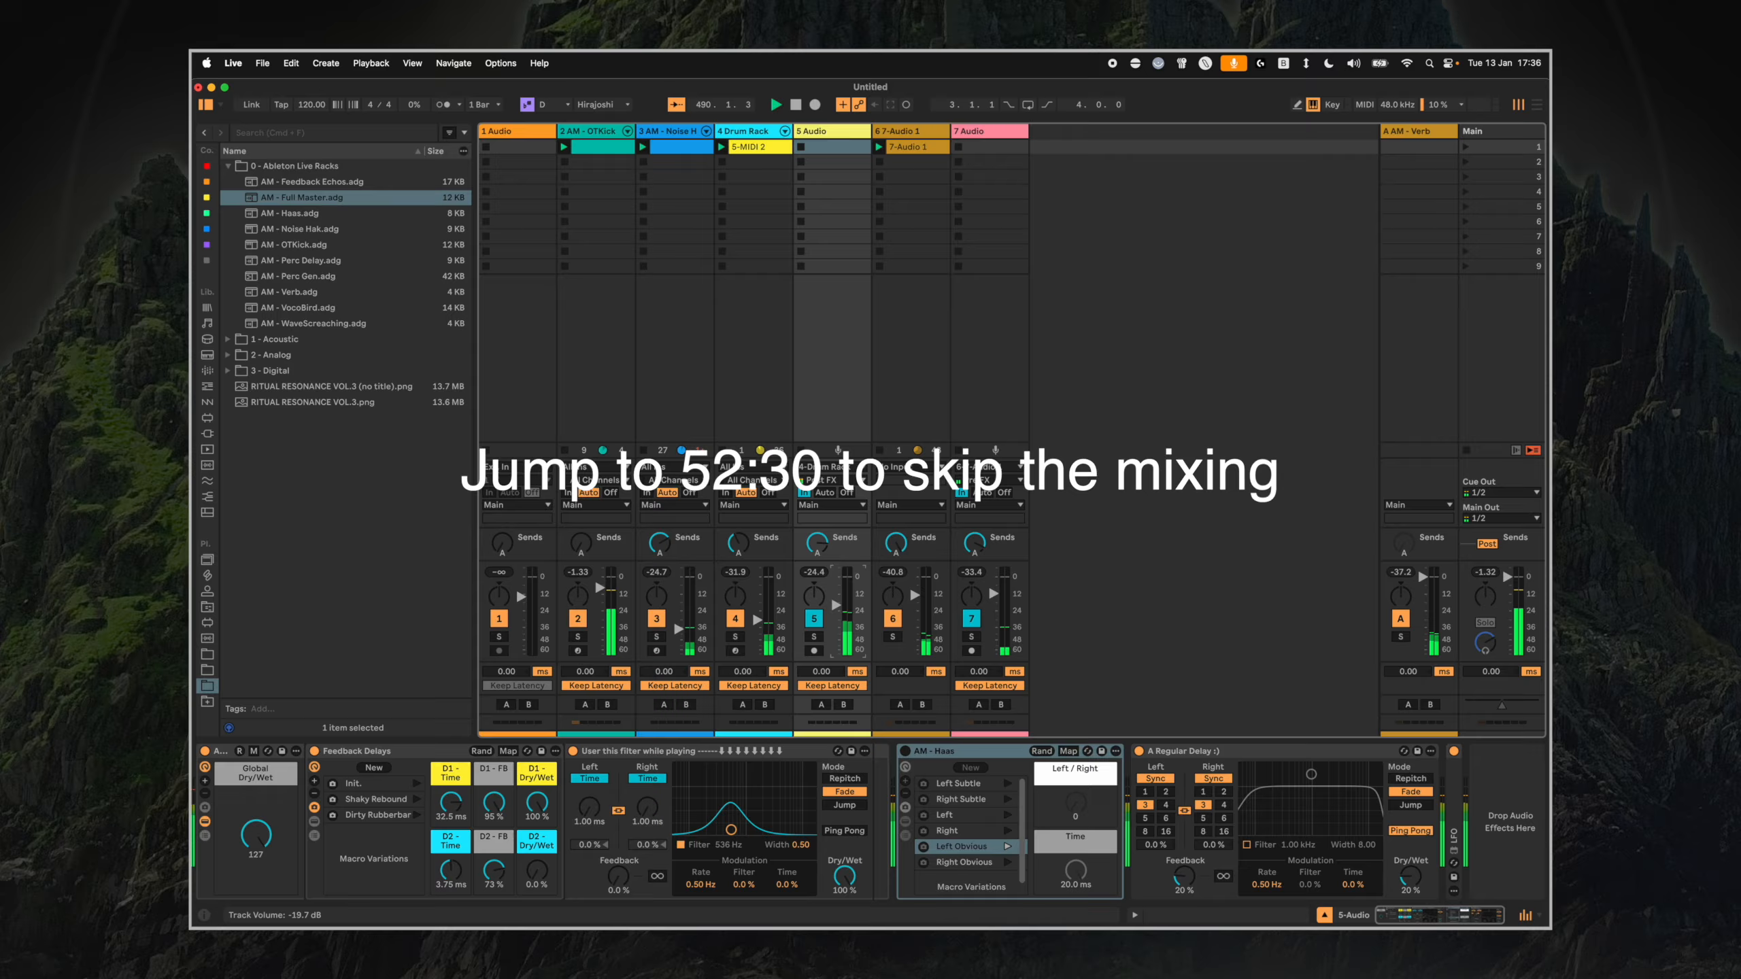
Pull the 7-Audio 1 track's volume fully down and raise the Drum Rack track's volume.
{"action": "left_click", "coordinate": [931, 559]}
{"action": "left_click_drag", "start_coordinate": [915, 595], "coordinate": [915, 653]}
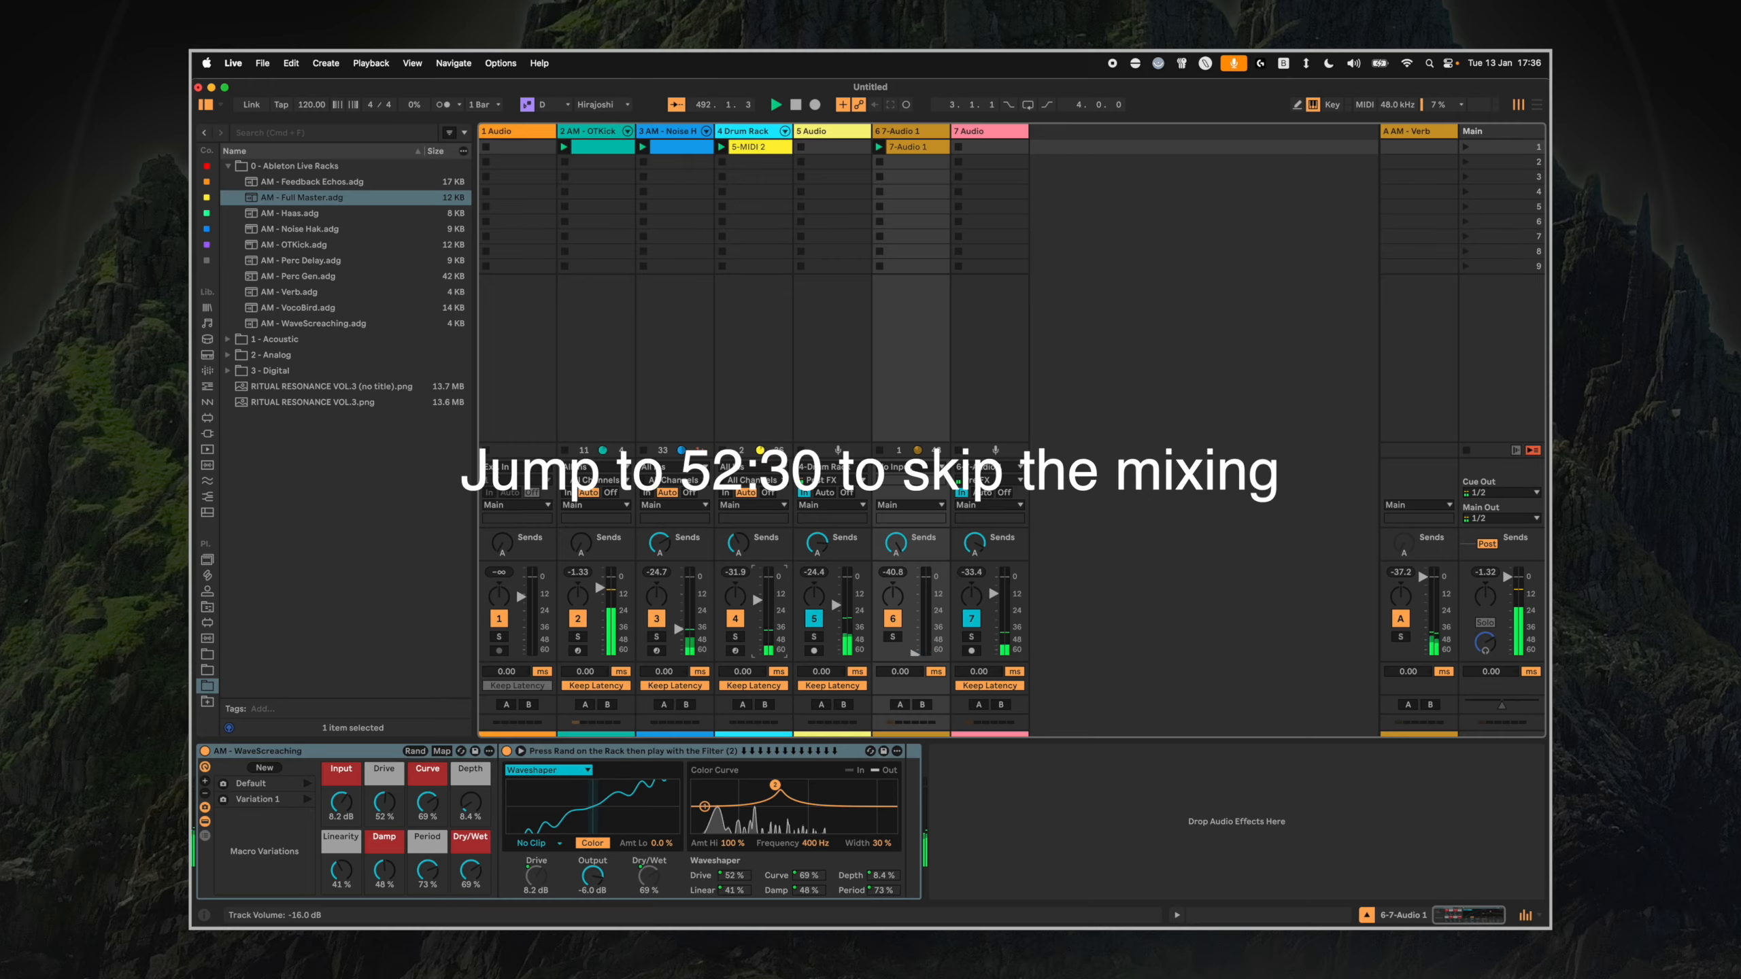
{"action": "left_click_drag", "start_coordinate": [758, 602], "coordinate": [757, 593]}
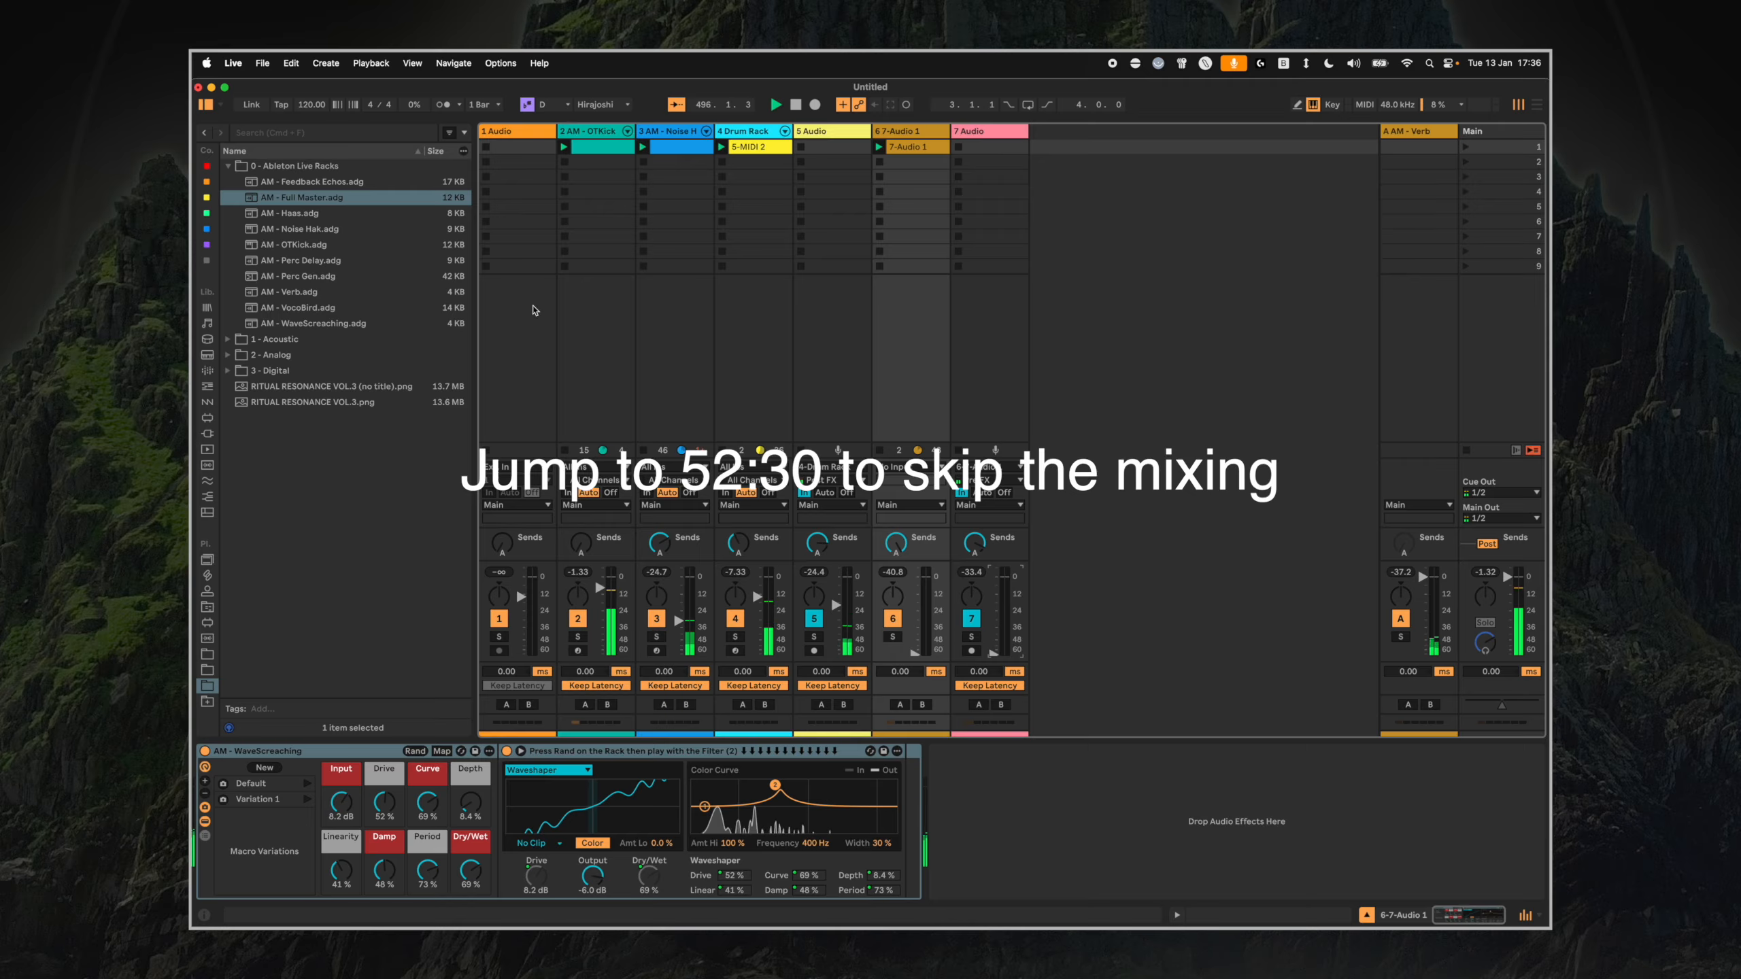
Delete the empty 1 Audio track.
{"action": "left_click", "coordinate": [504, 131]}
{"action": "key", "text": "Delete"}
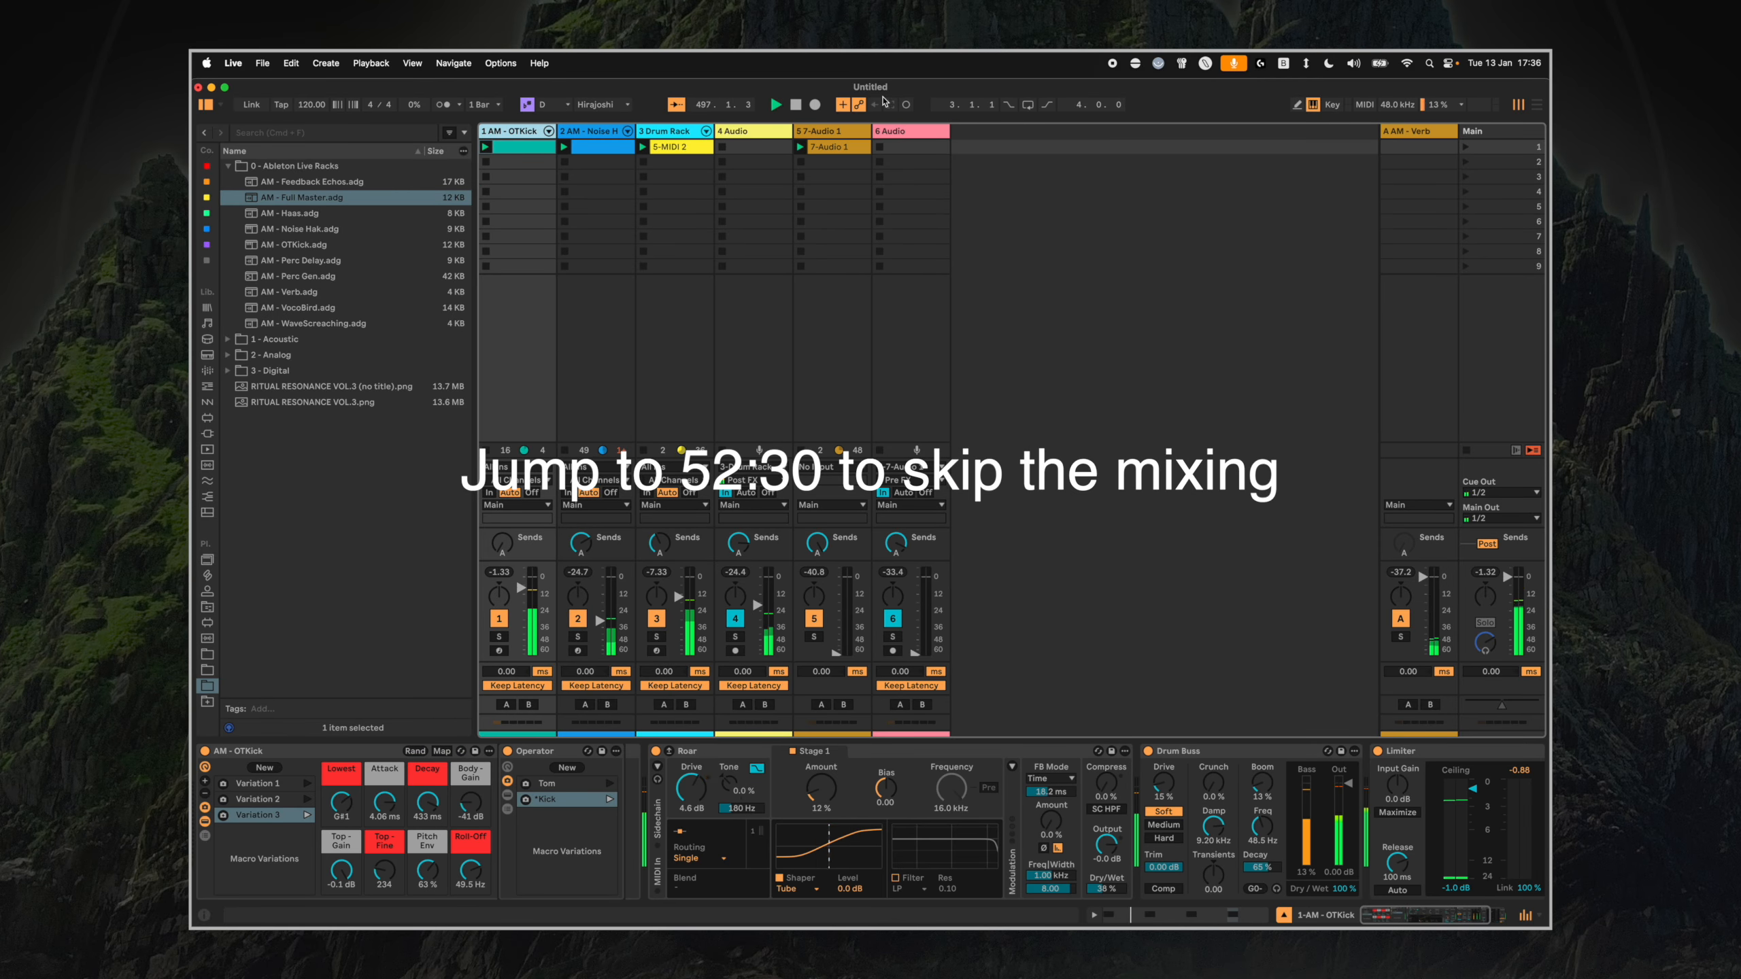
{"action": "left_click", "coordinate": [757, 132]}
Raise the track volume of 7-Audio 1 and open its clip's sample settings.
{"action": "left_click", "coordinate": [862, 131]}
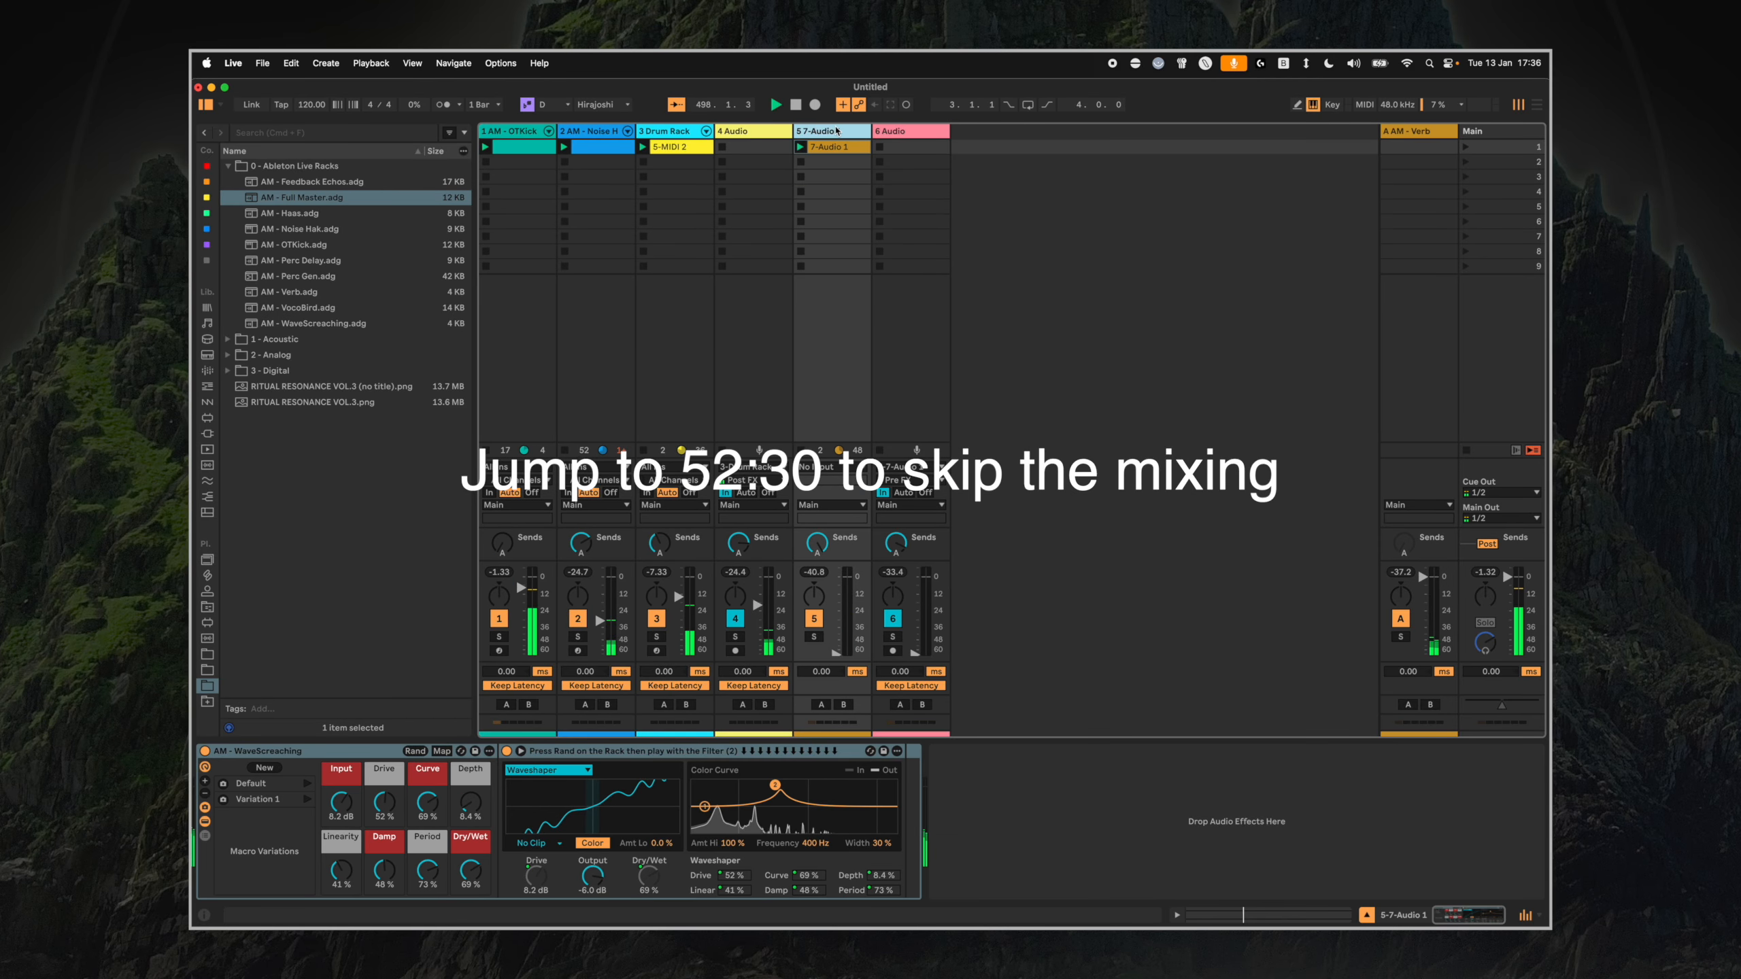
{"action": "left_click_drag", "start_coordinate": [837, 652], "coordinate": [836, 595]}
{"action": "double_click", "coordinate": [831, 147]}
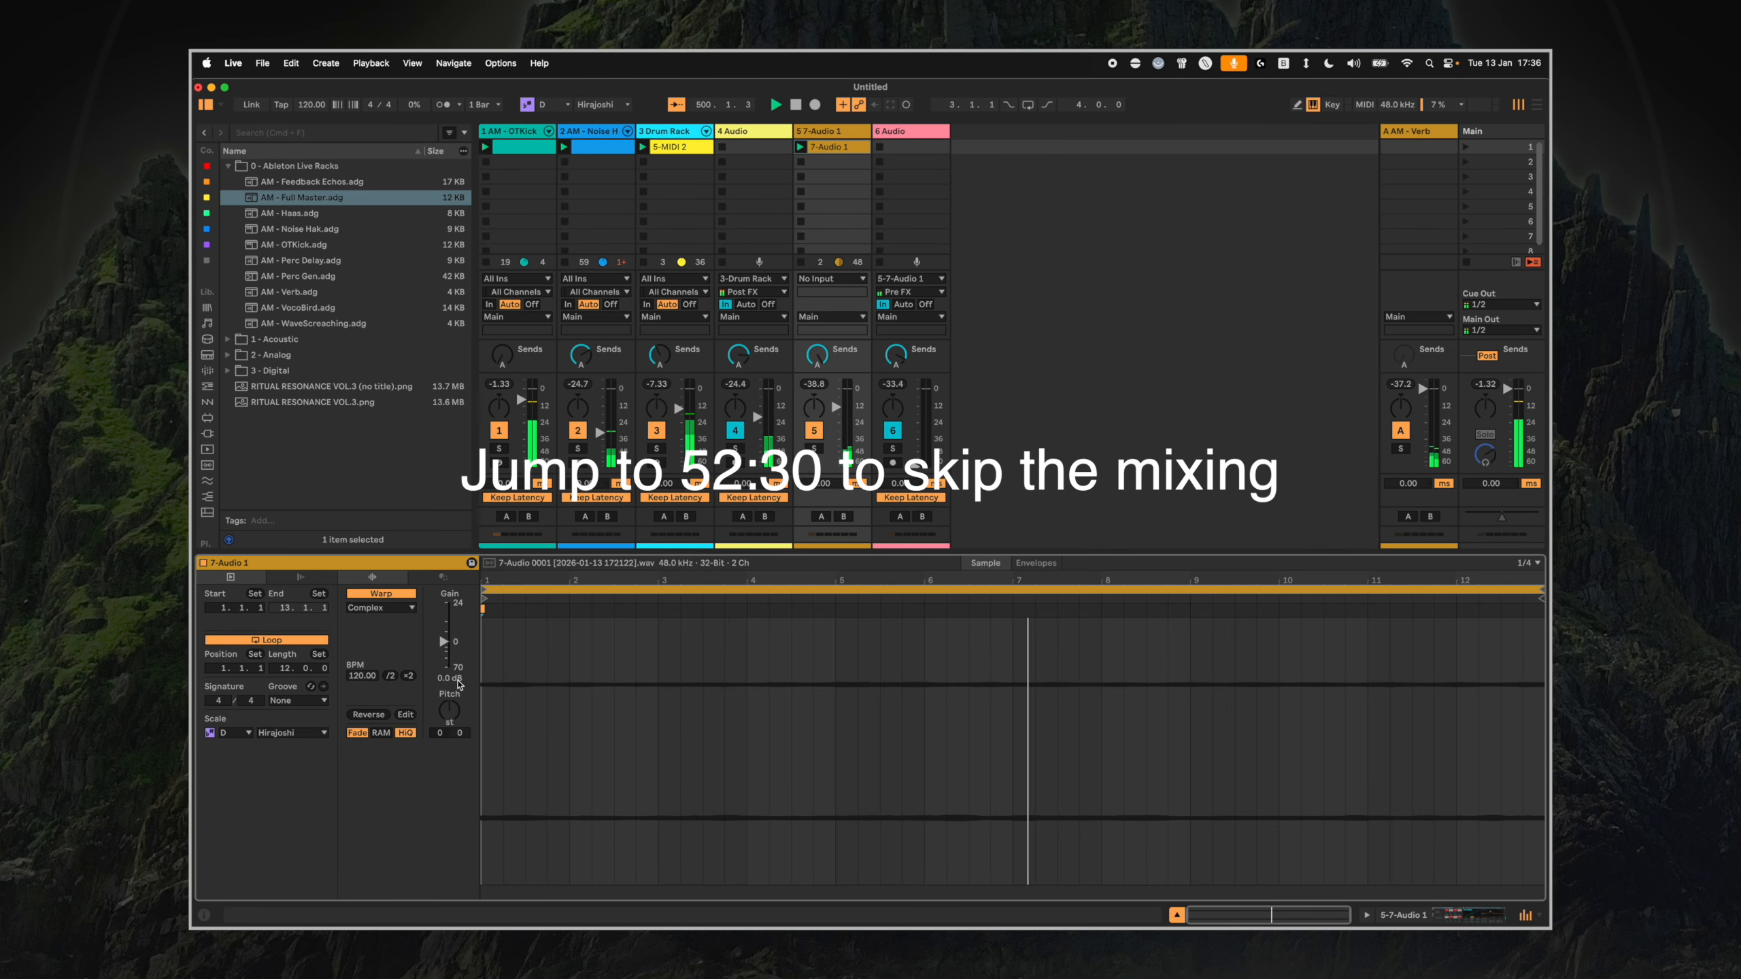
Transpose the 7-Audio 1 clip up one semitone and raise its track volume.
{"action": "left_click_drag", "start_coordinate": [456, 718], "coordinate": [455, 708]}
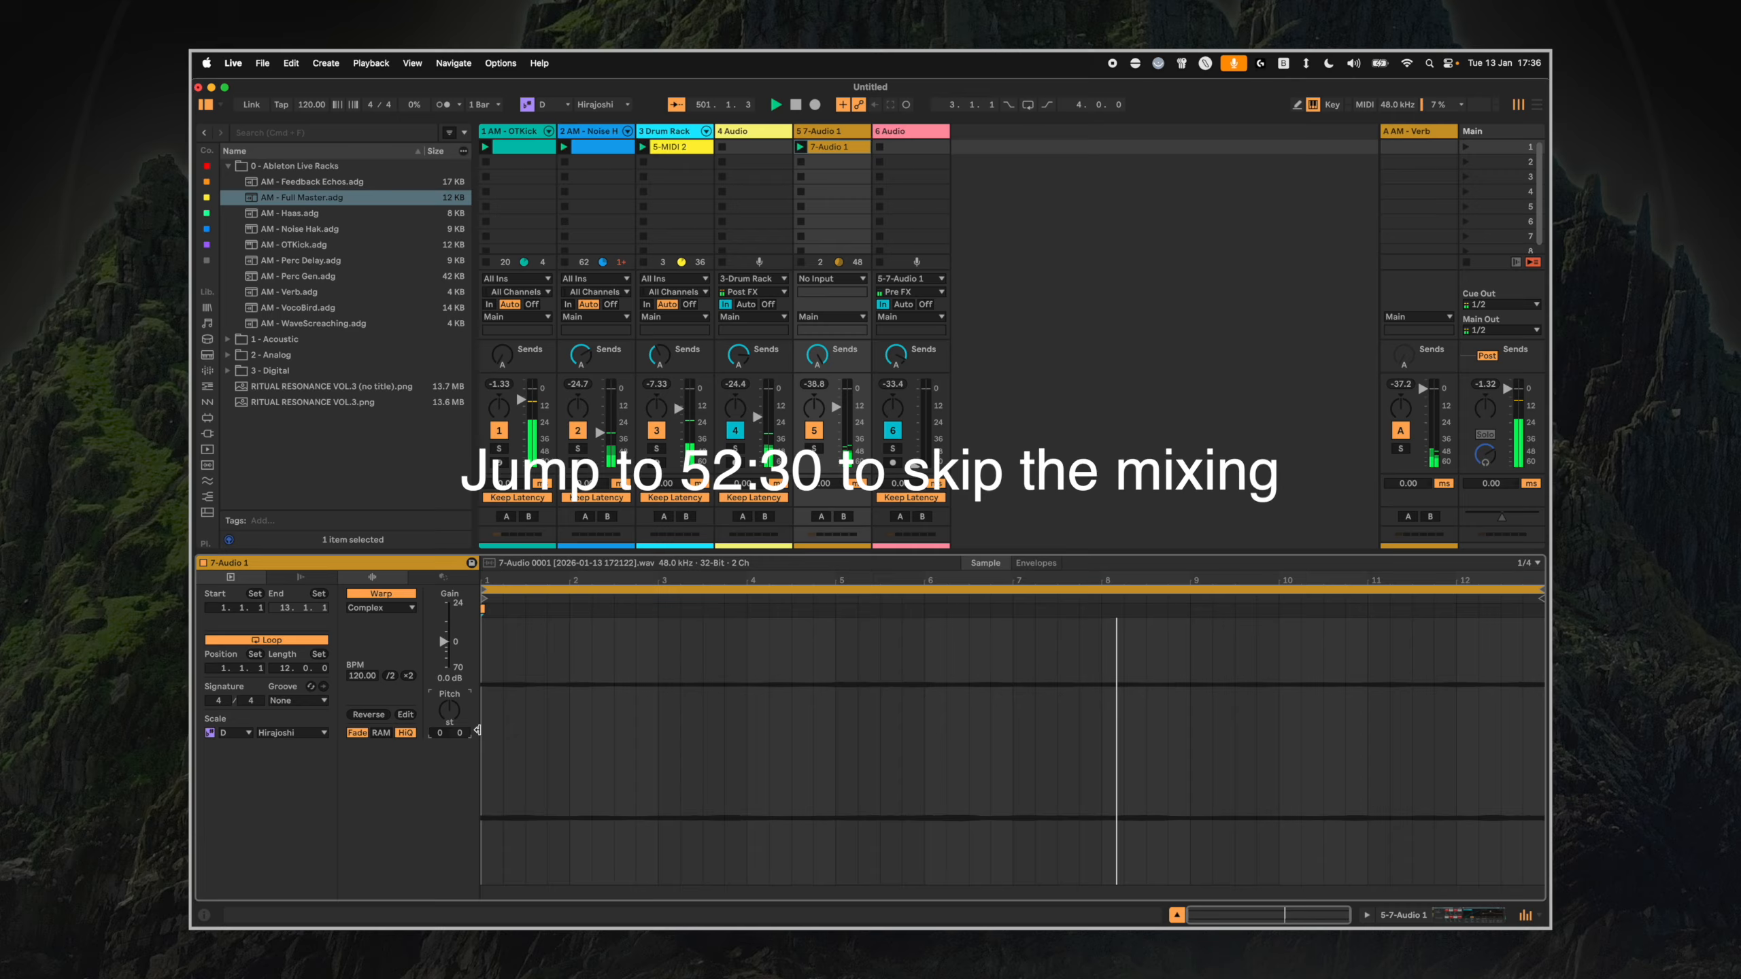
{"action": "left_click_drag", "start_coordinate": [837, 407], "coordinate": [836, 389]}
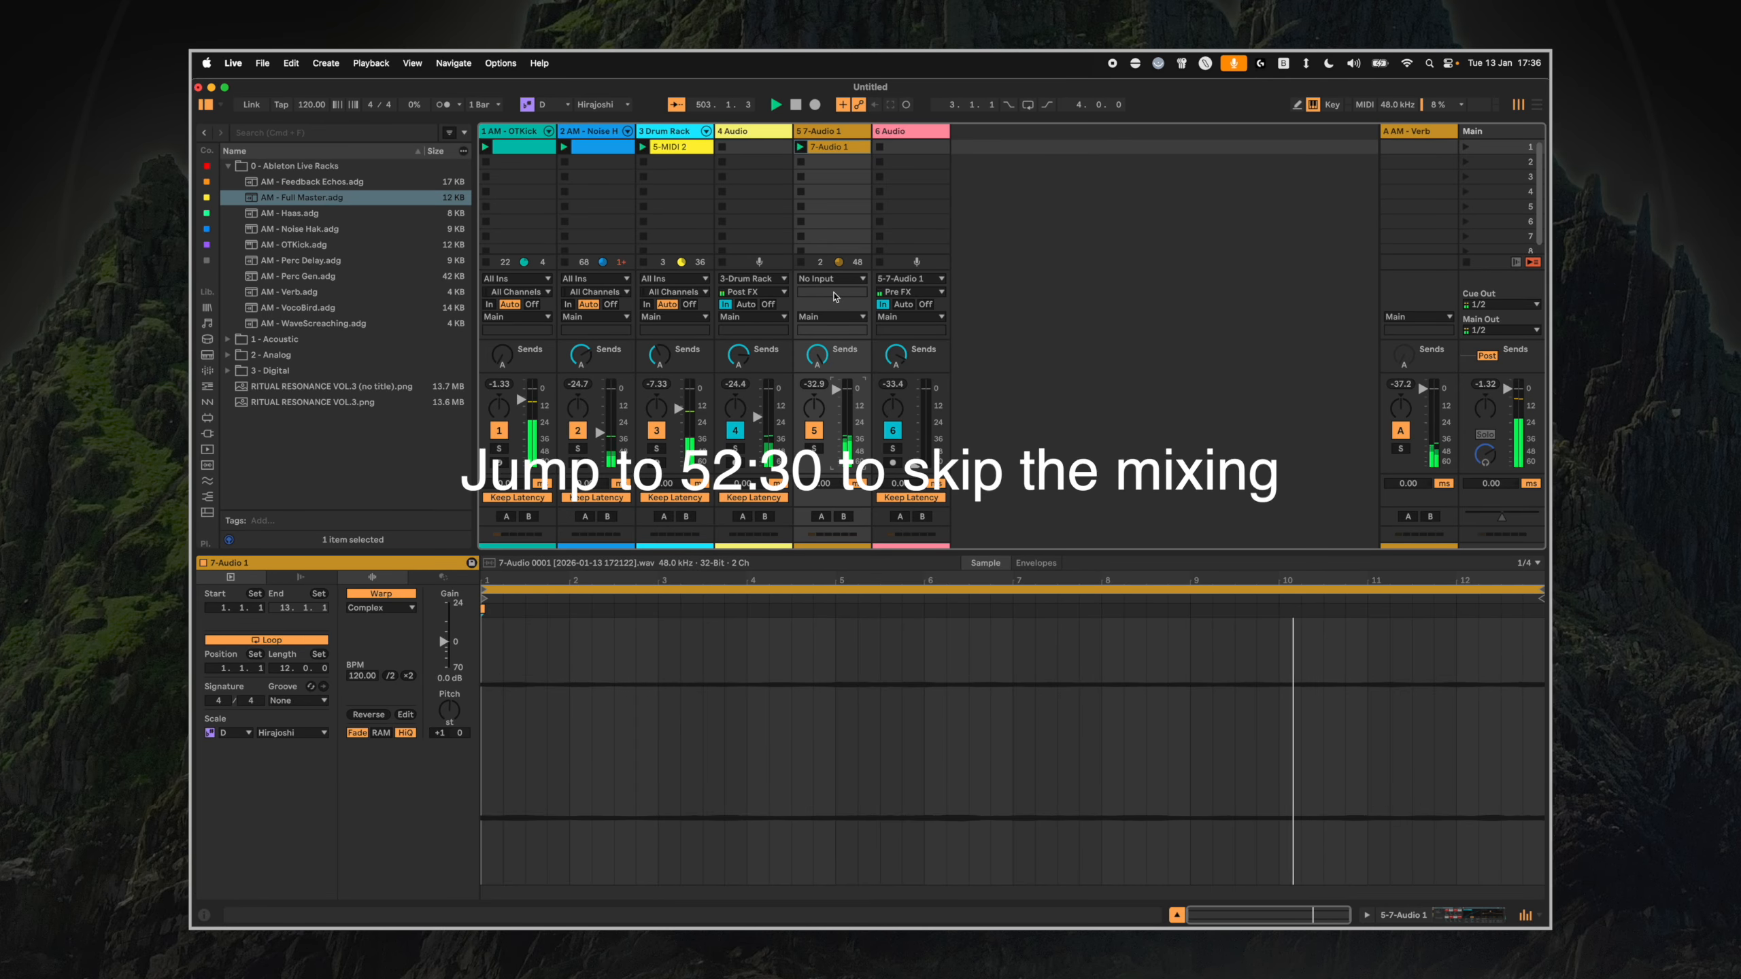
Show the 7-Audio 1 track's devices and bypass then re-enable the WaveScreaching rack to compare the sound.
{"action": "double_click", "coordinate": [825, 131]}
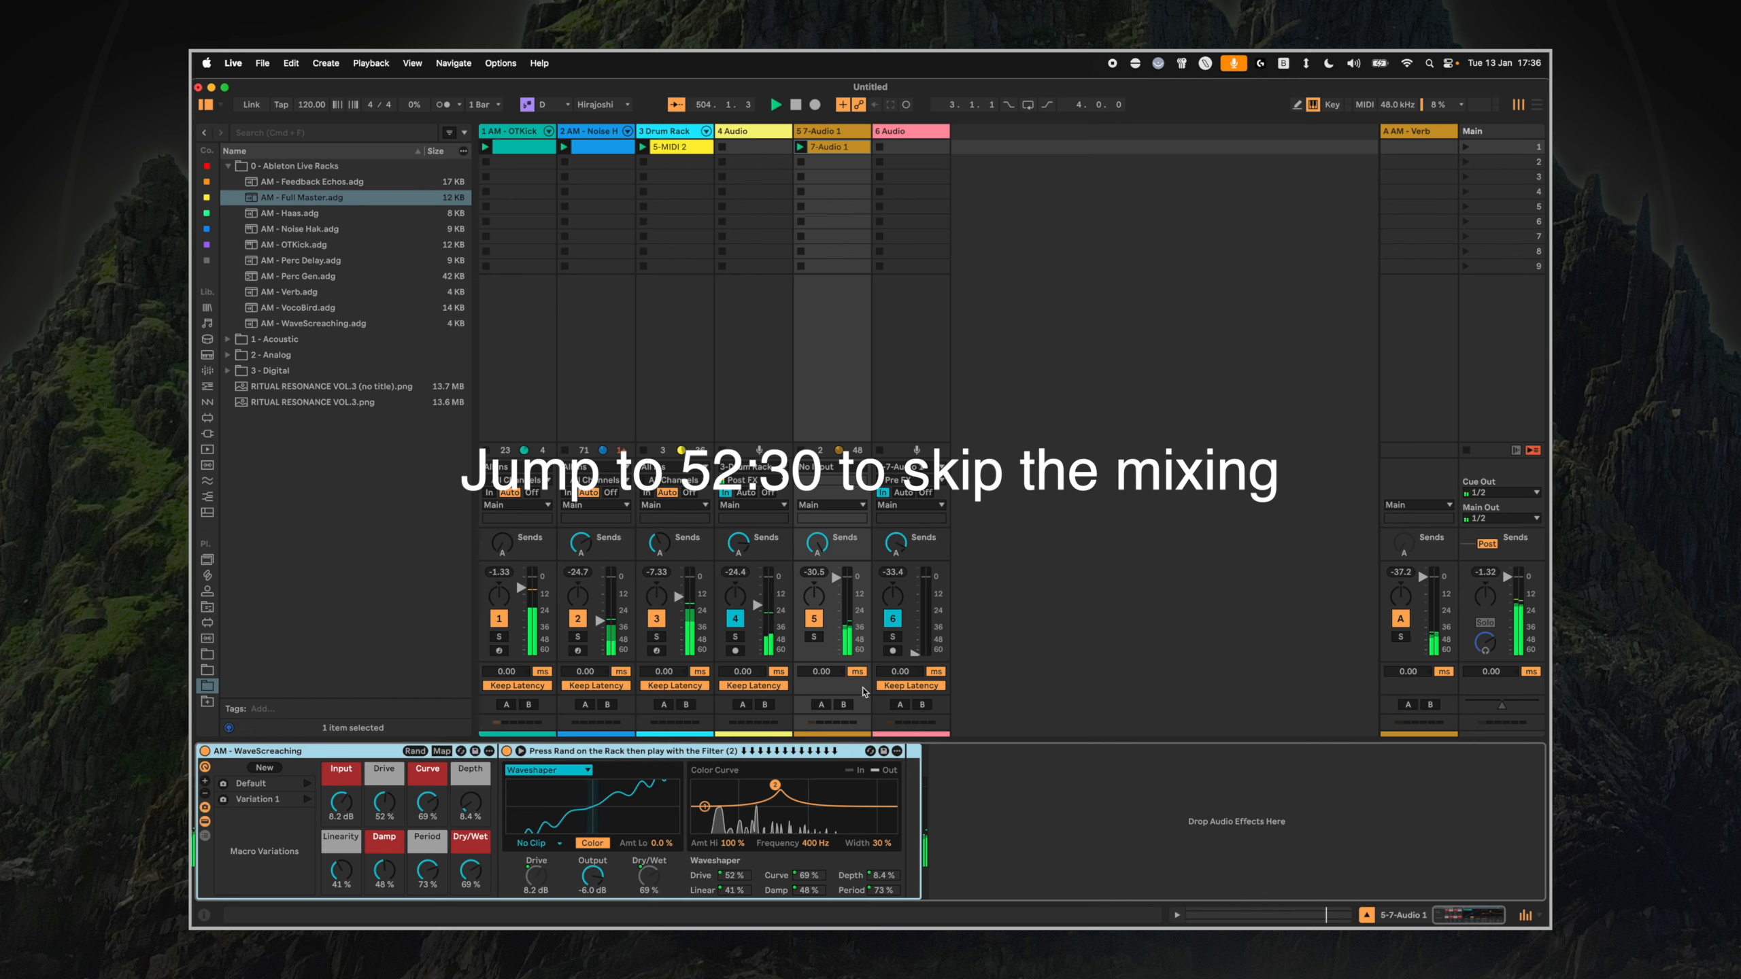
{"action": "left_click", "coordinate": [204, 751]}
{"action": "left_click", "coordinate": [204, 751]}
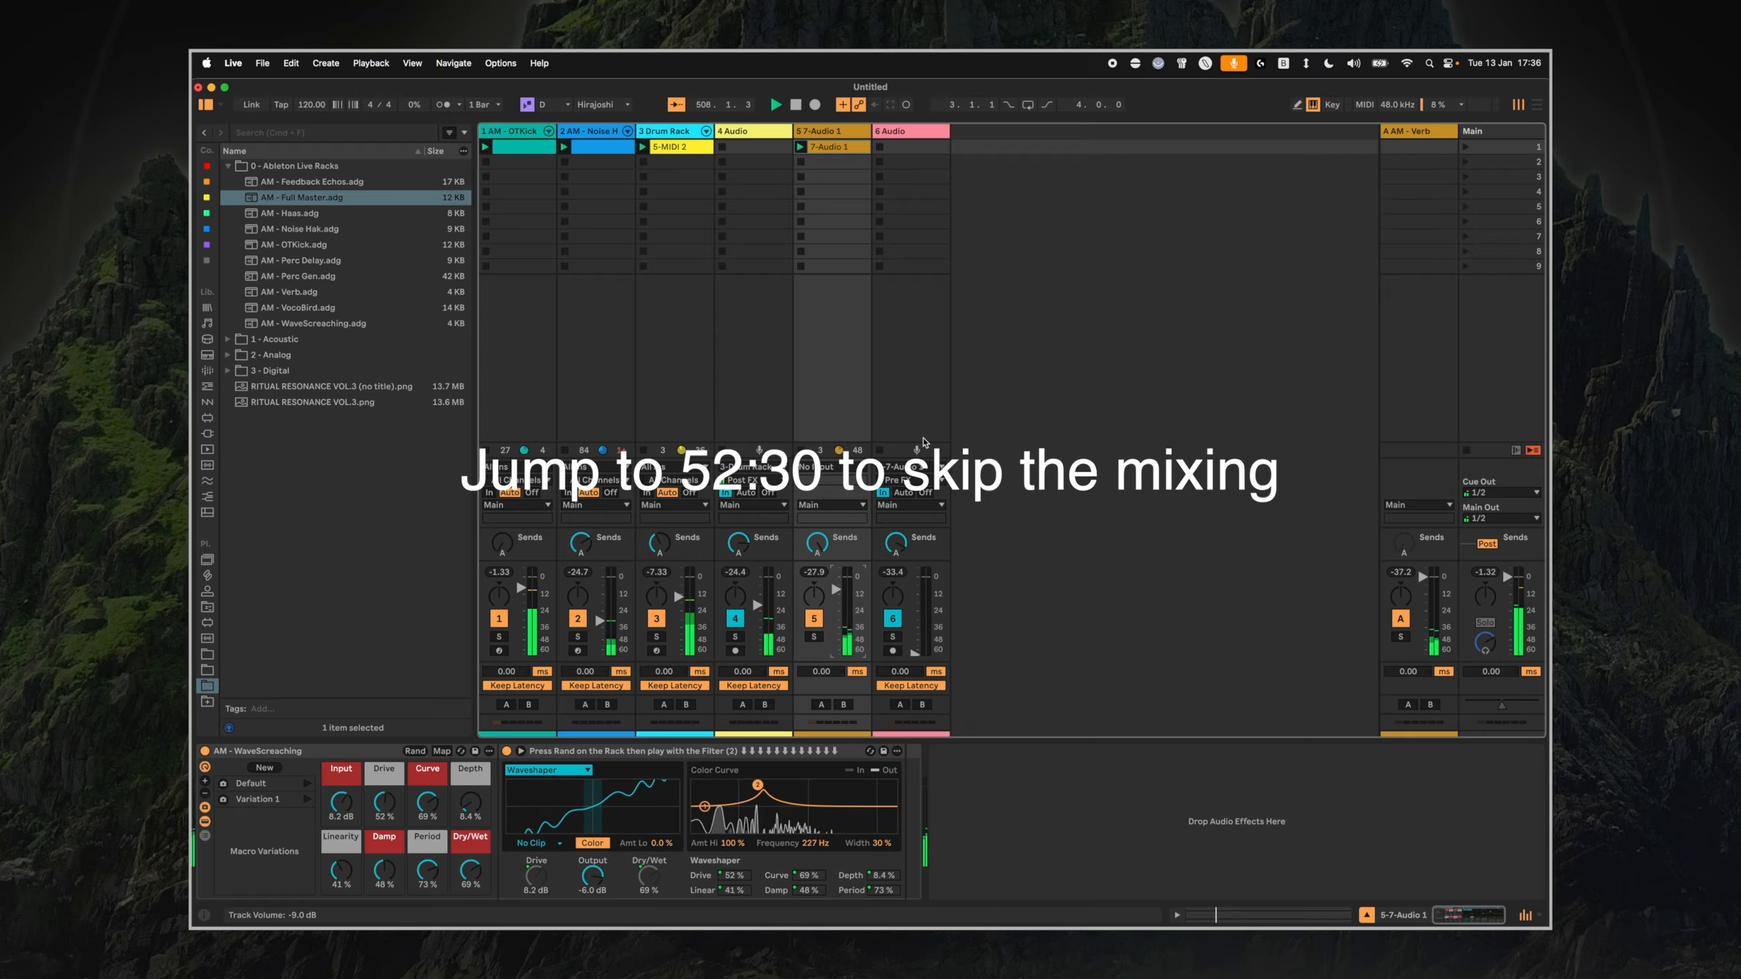
Show the Main track's devices, switch on the Full Master rack and start playback.
{"action": "left_click", "coordinate": [882, 310]}
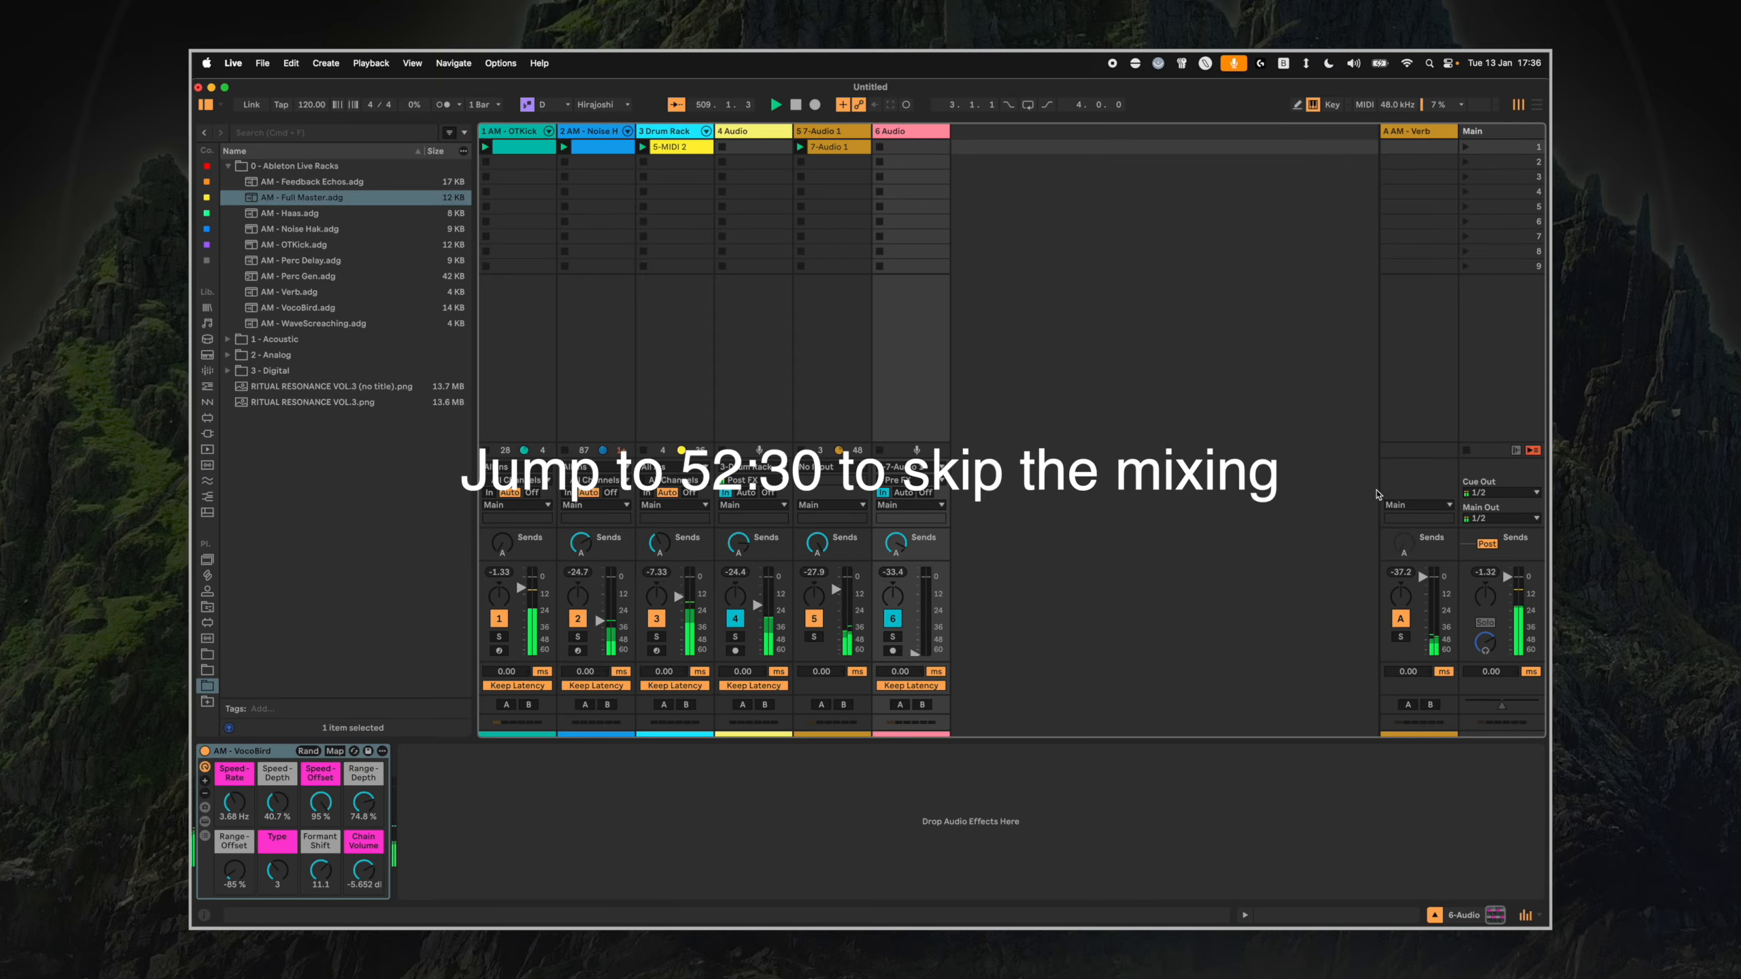
{"action": "left_click", "coordinate": [1410, 385]}
{"action": "left_click", "coordinate": [1473, 373]}
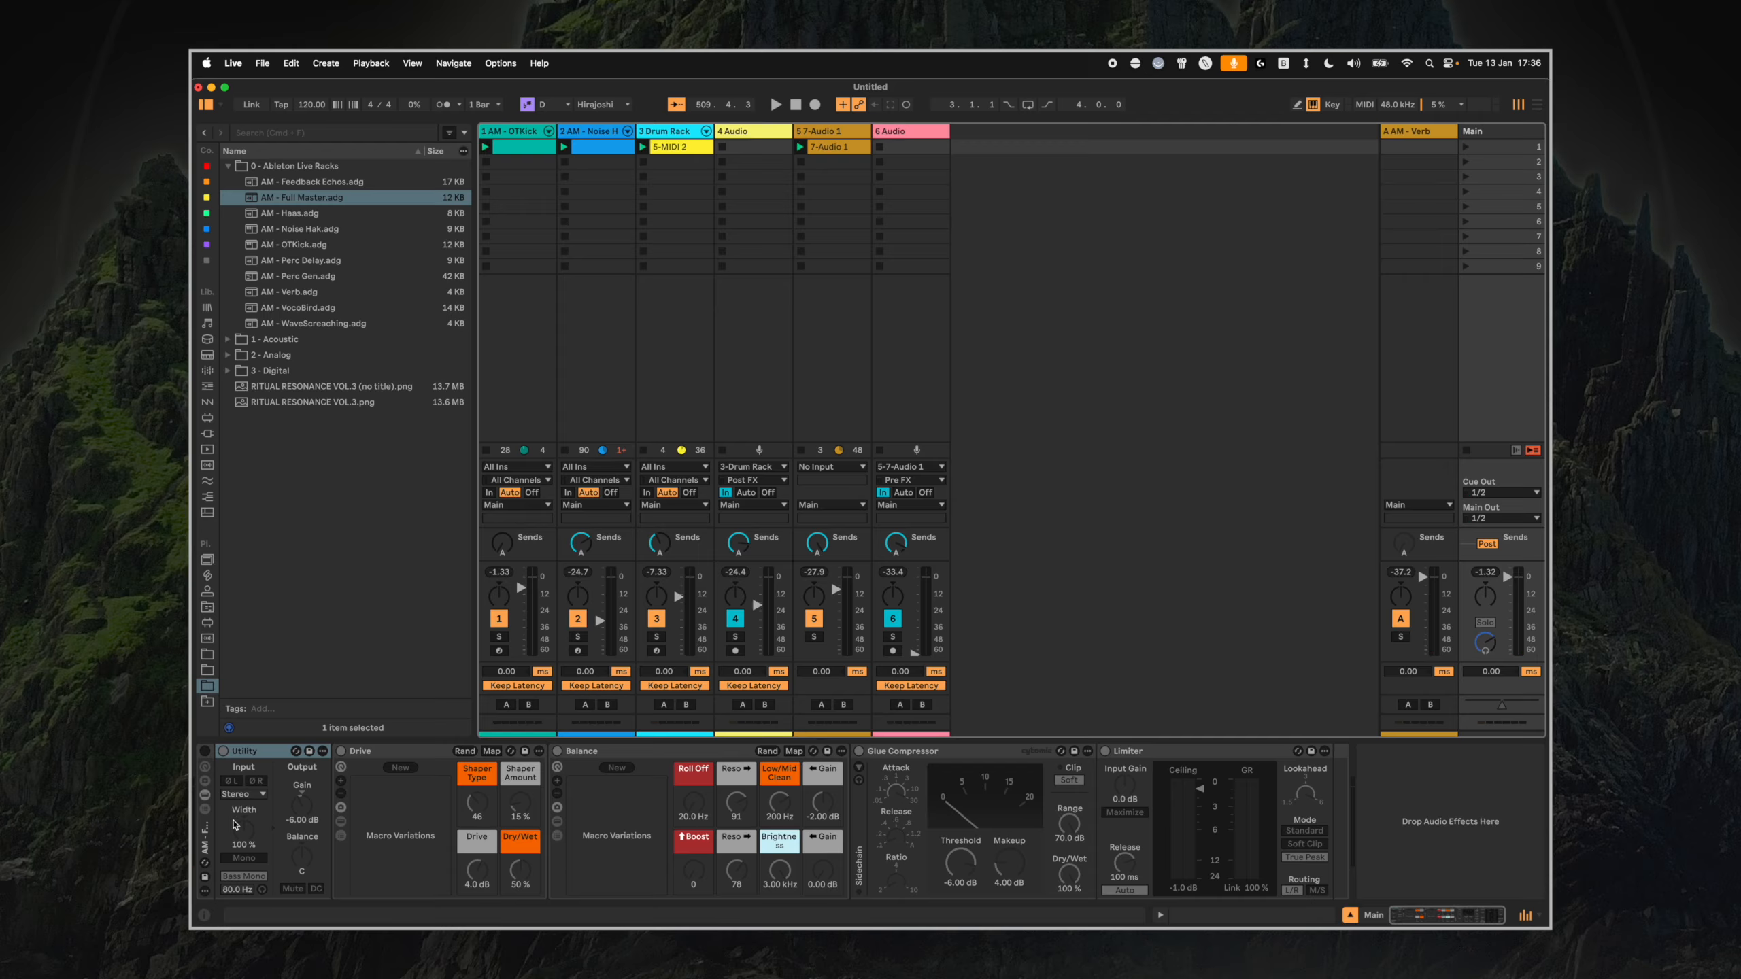
{"action": "left_click", "coordinate": [203, 831]}
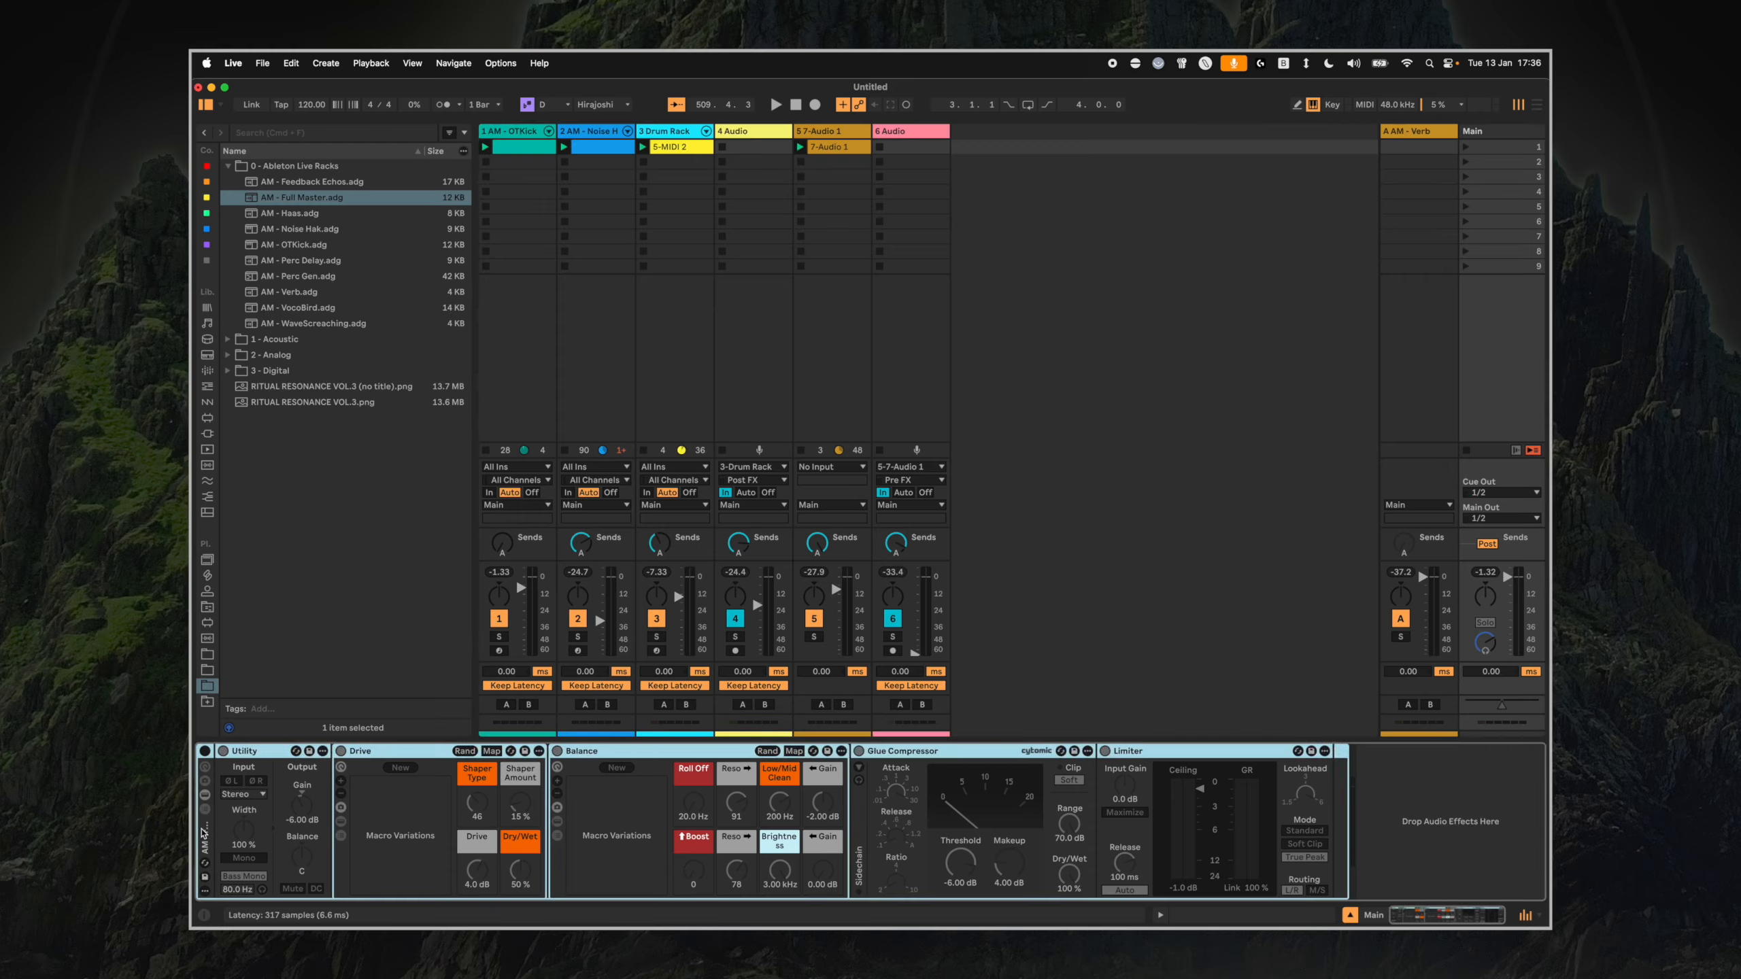
{"action": "left_click", "coordinate": [203, 752]}
{"action": "key", "text": "space"}
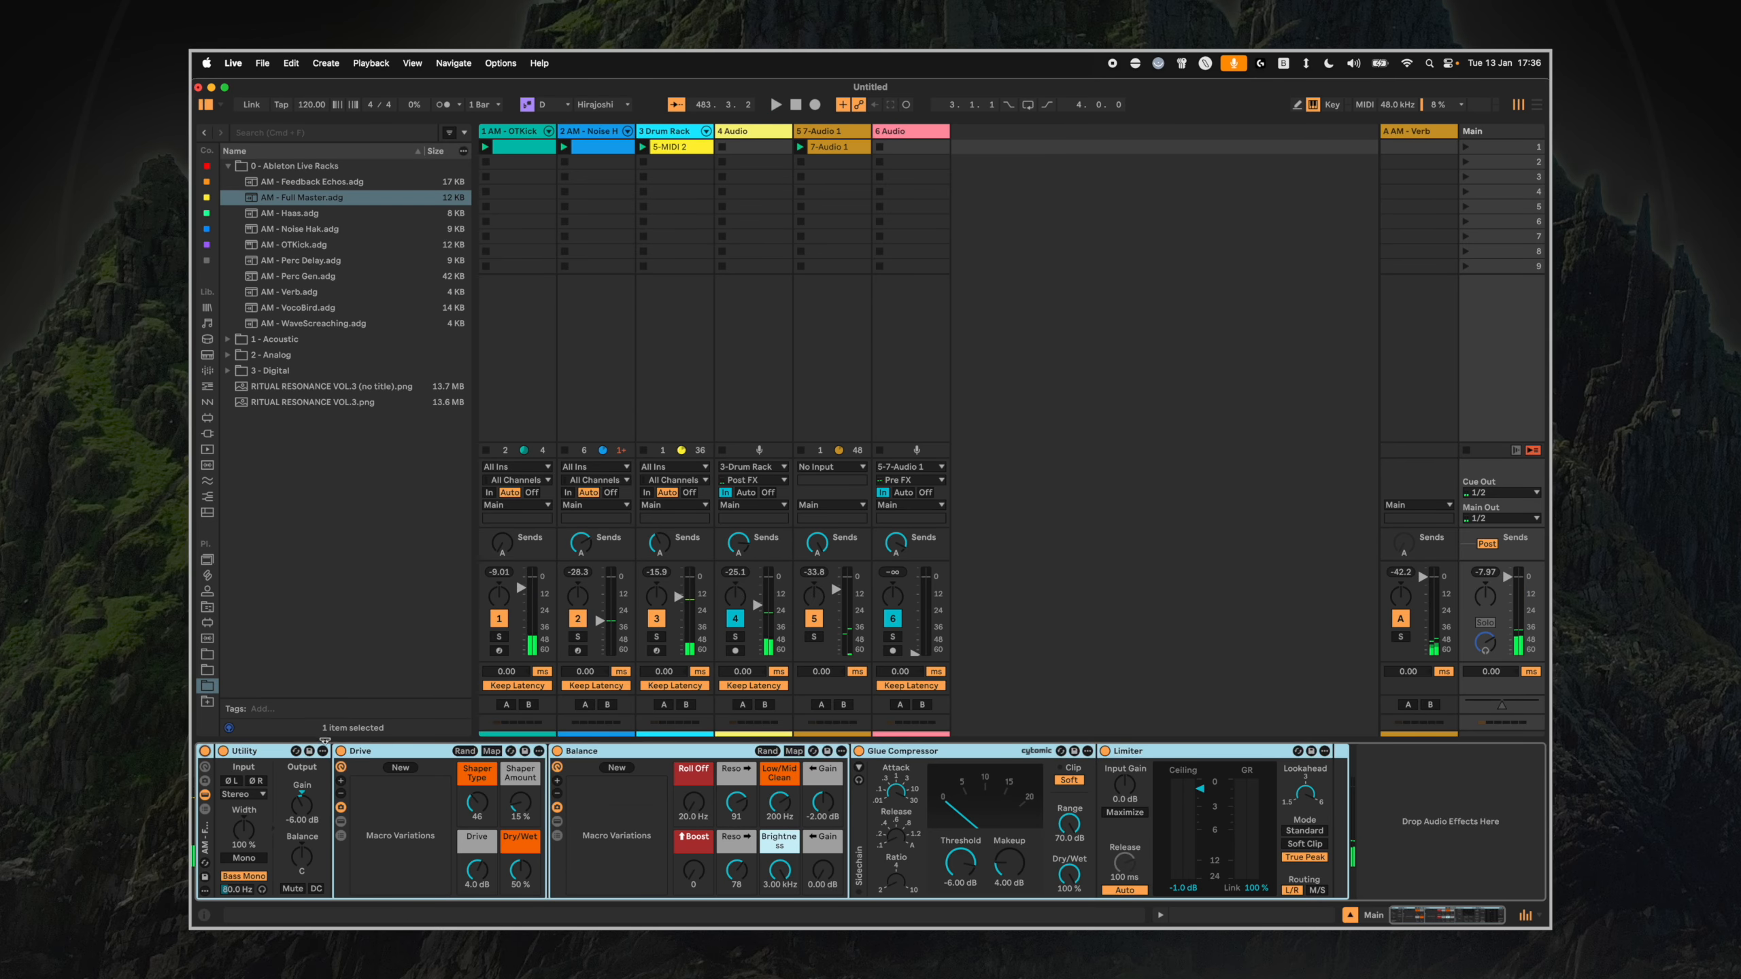
Switch Bass Mono off and back on in the Full Master rack's Utility and point out its frequency.
{"action": "left_click", "coordinate": [263, 752]}
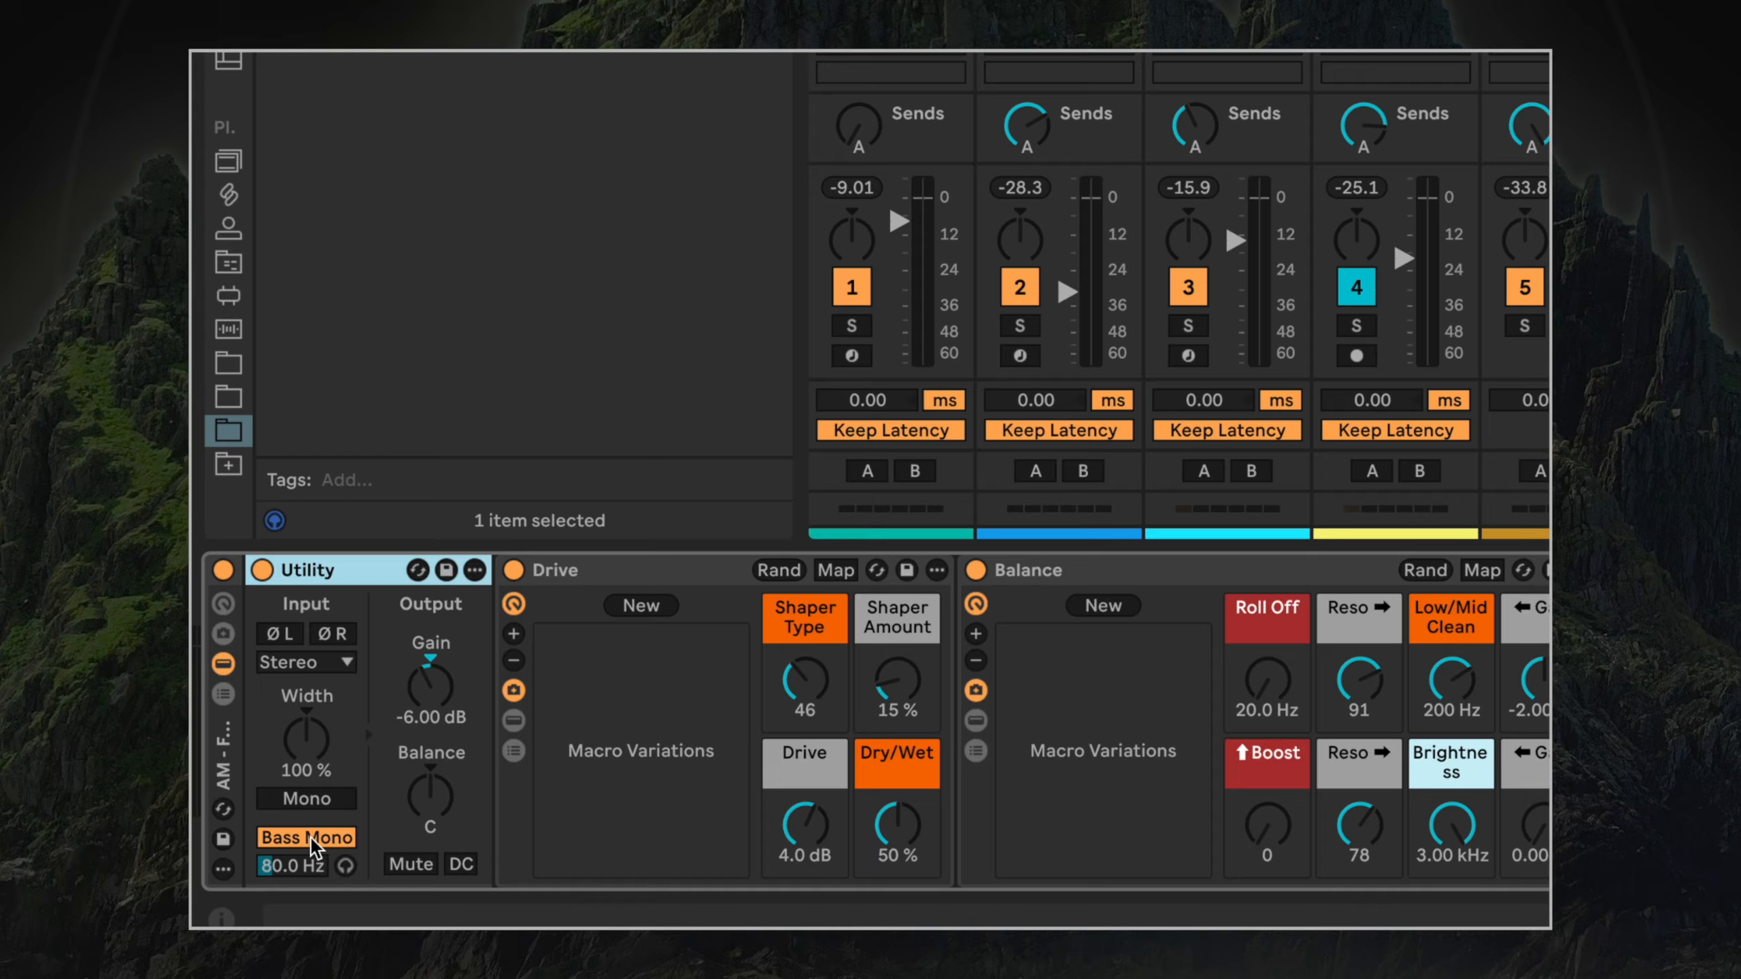
{"action": "left_click", "coordinate": [299, 839]}
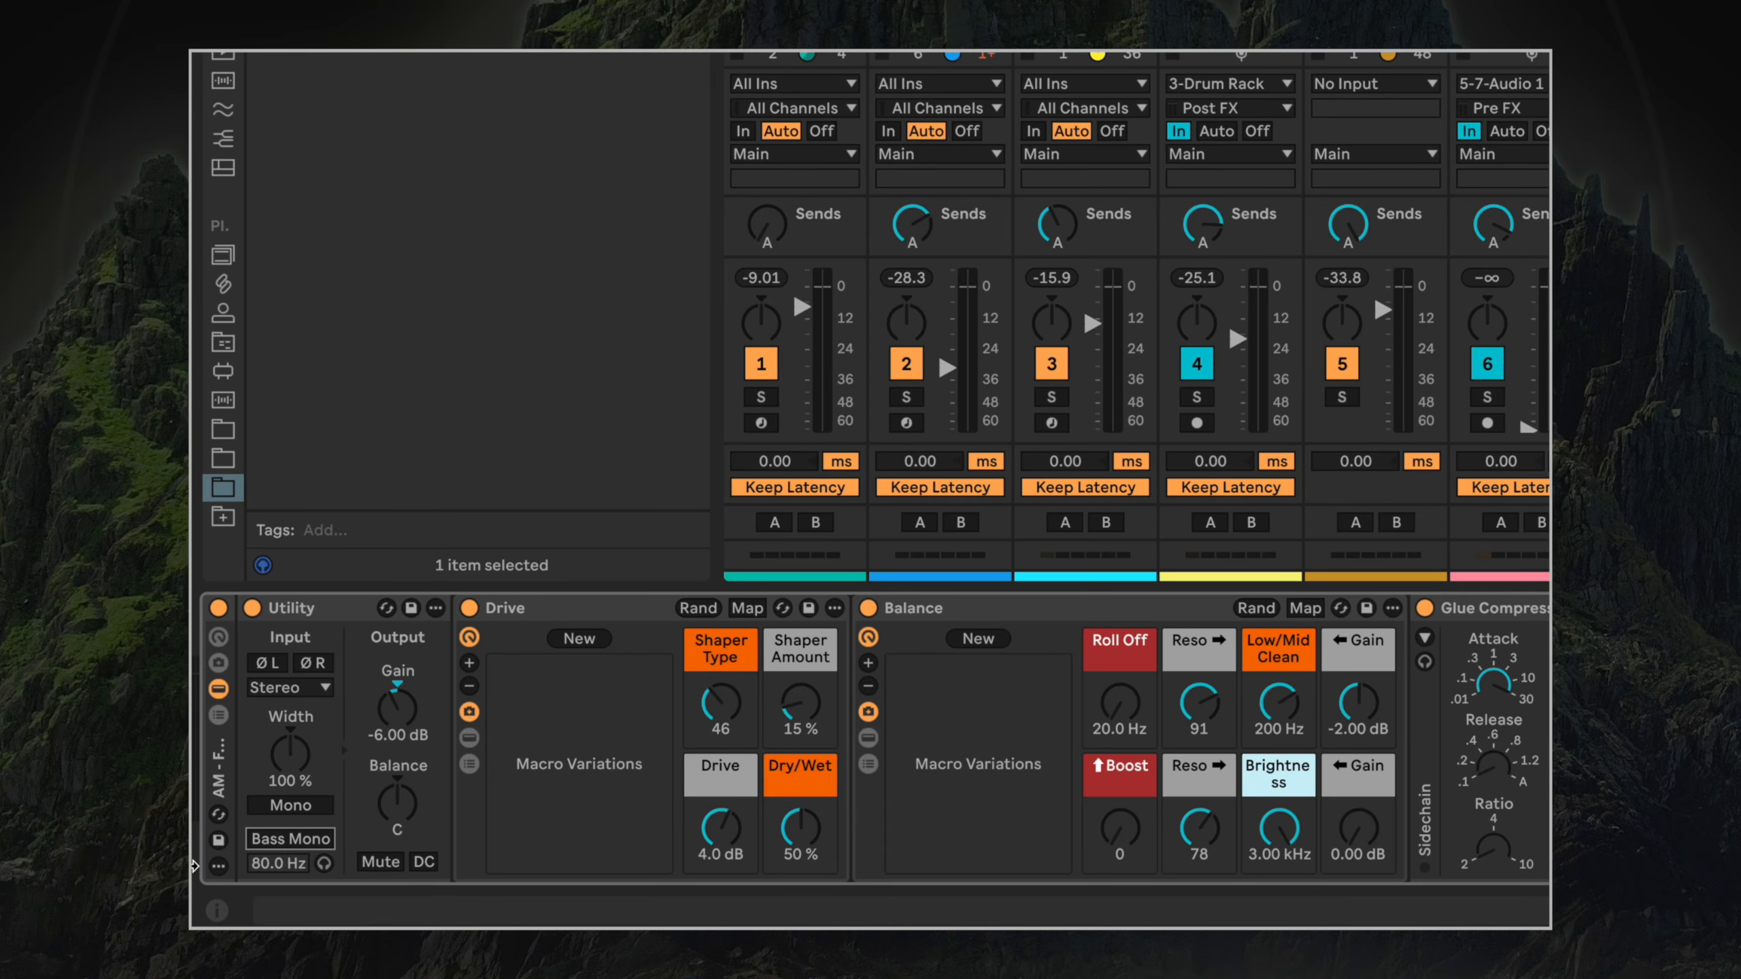
{"action": "left_click", "coordinate": [308, 840]}
{"action": "mouse_move", "coordinate": [292, 867]}
{"action": "left_mouse_down"}
{"action": "mouse_move", "coordinate": [293, 833]}
{"action": "mouse_move", "coordinate": [293, 880]}
{"action": "mouse_move", "coordinate": [276, 863]}
{"action": "left_mouse_up"}
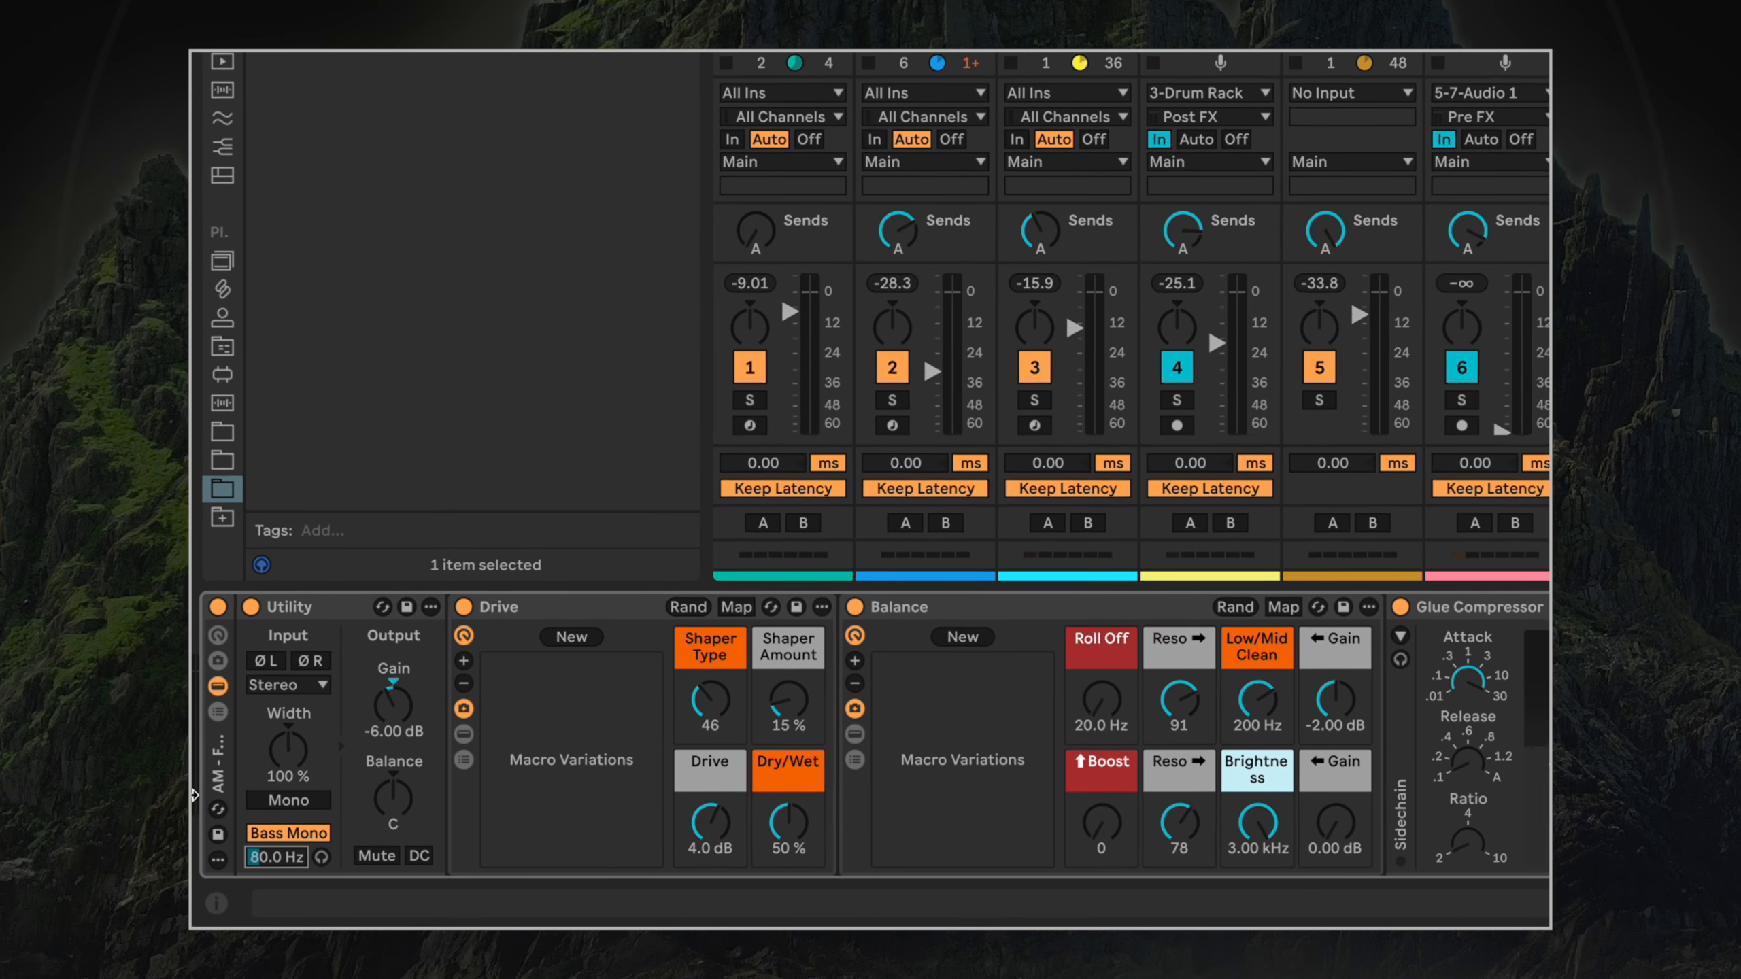
Try narrowing the Utility's stereo width to about 12%, and reset it to 100%.
{"action": "left_click_drag", "start_coordinate": [295, 743], "coordinate": [289, 774]}
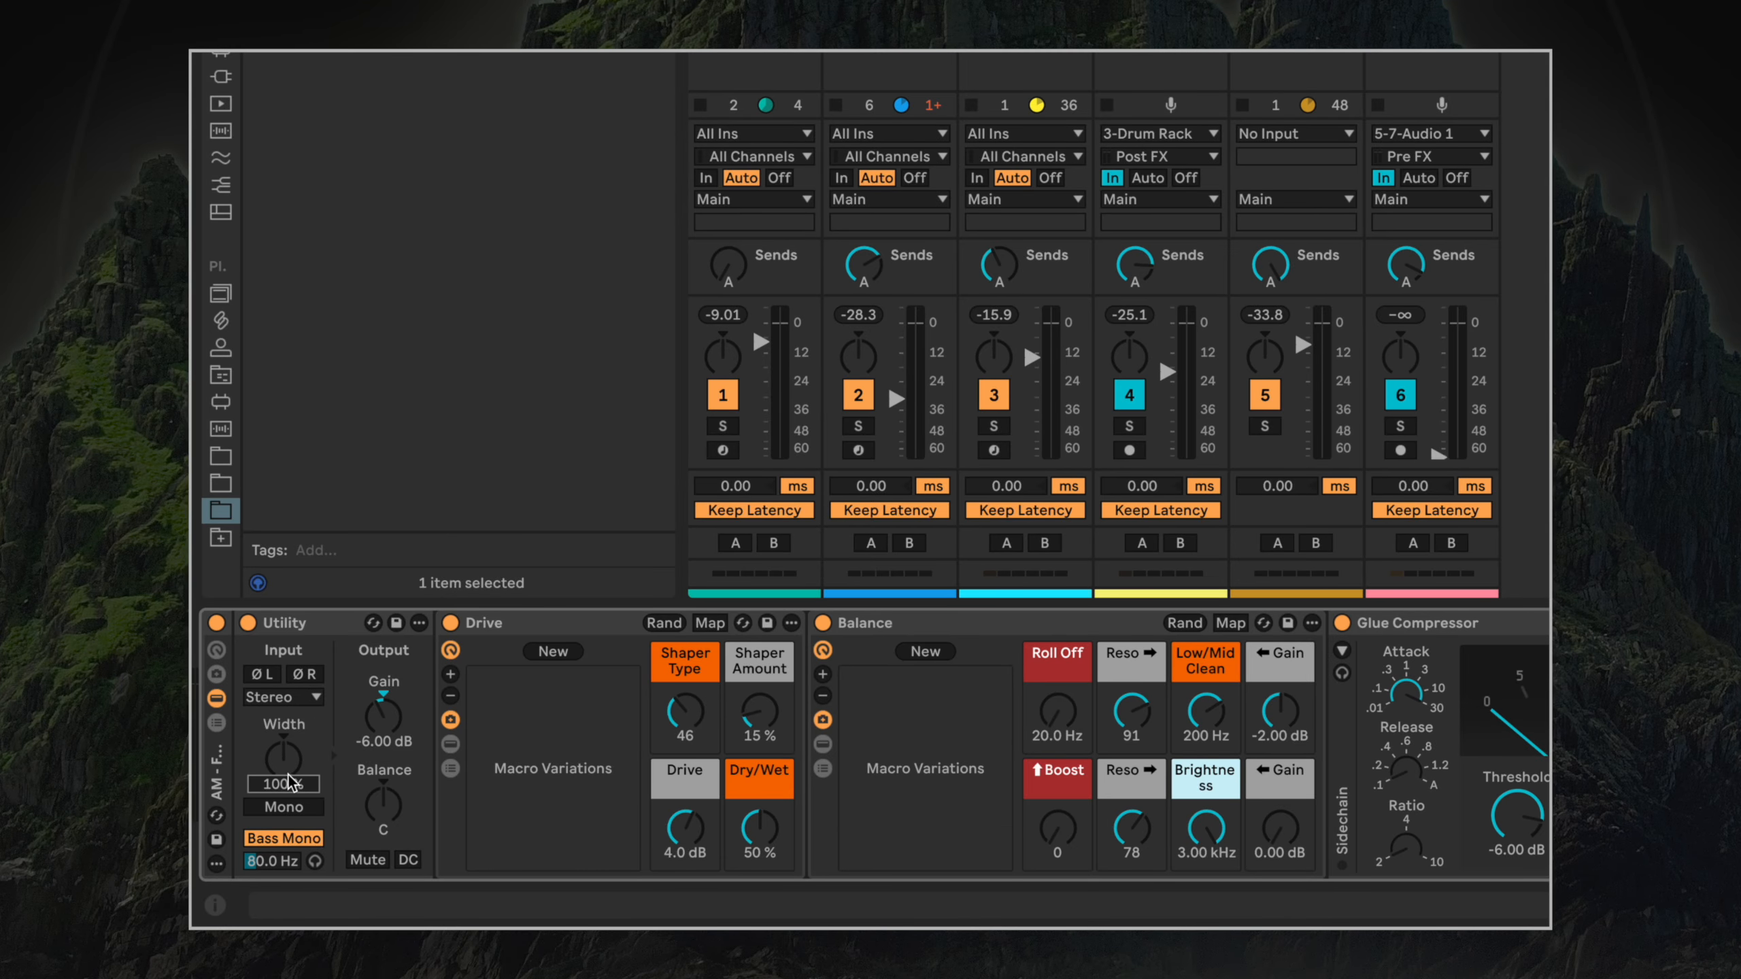
{"action": "type", "text": "50"}
{"action": "key", "text": "Return"}
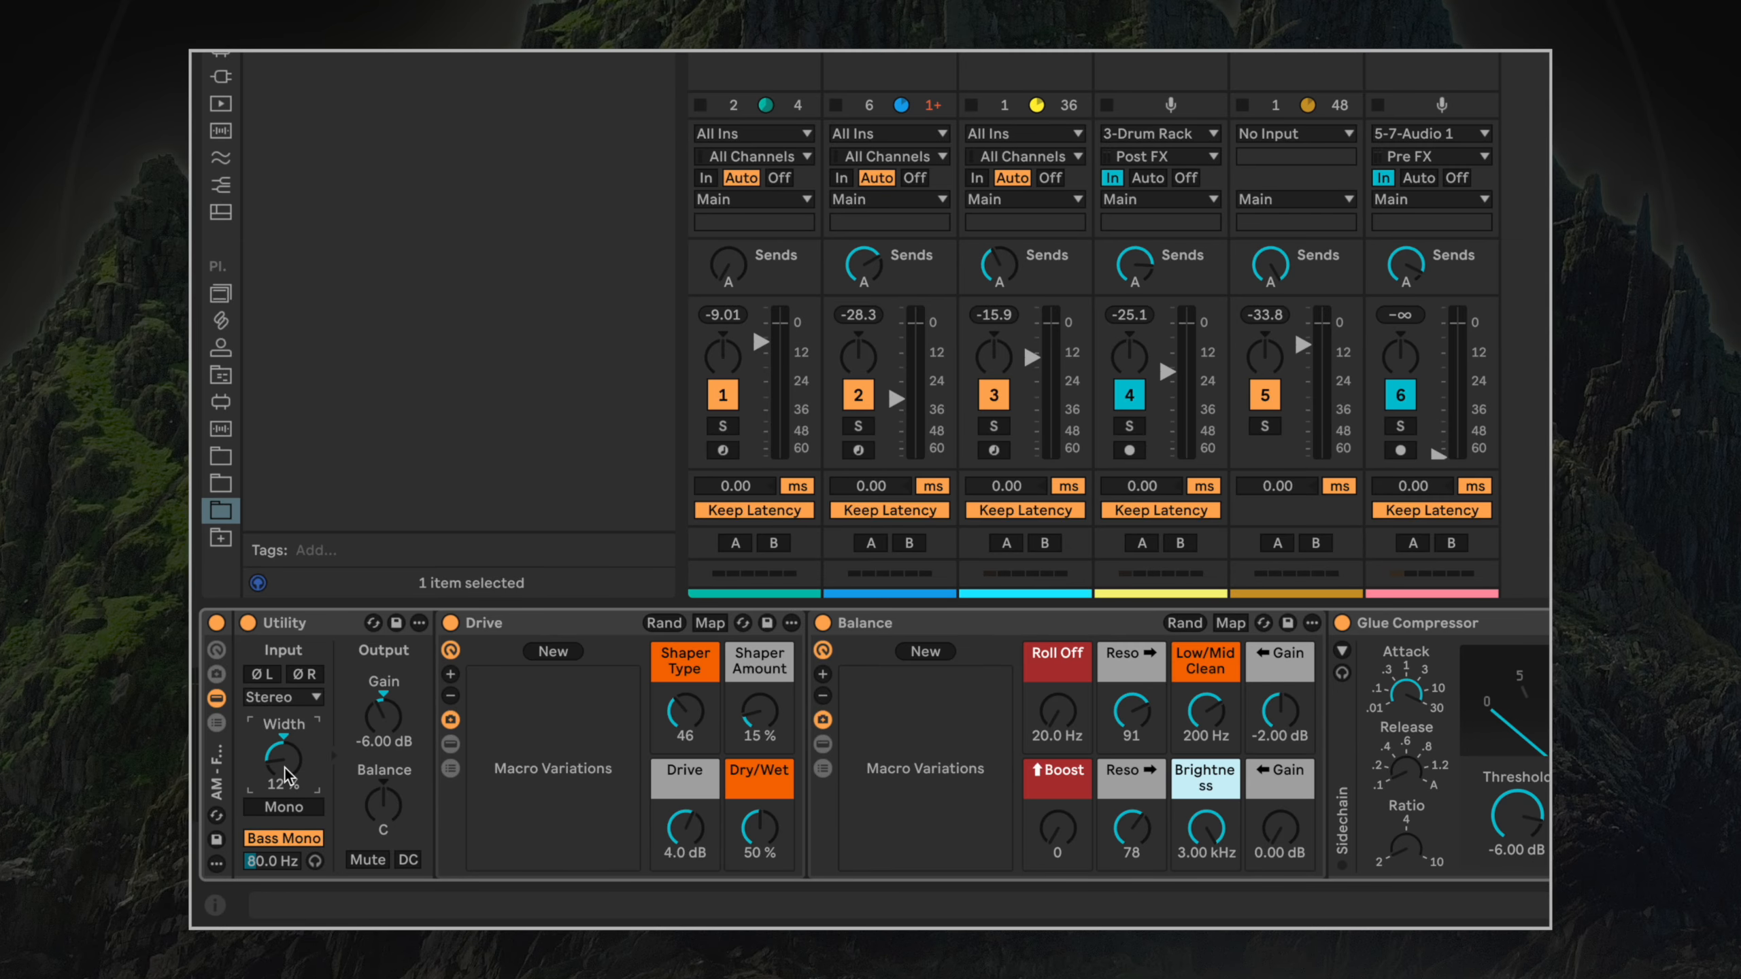
{"action": "double_click", "coordinate": [287, 778]}
{"action": "left_click", "coordinate": [518, 642]}
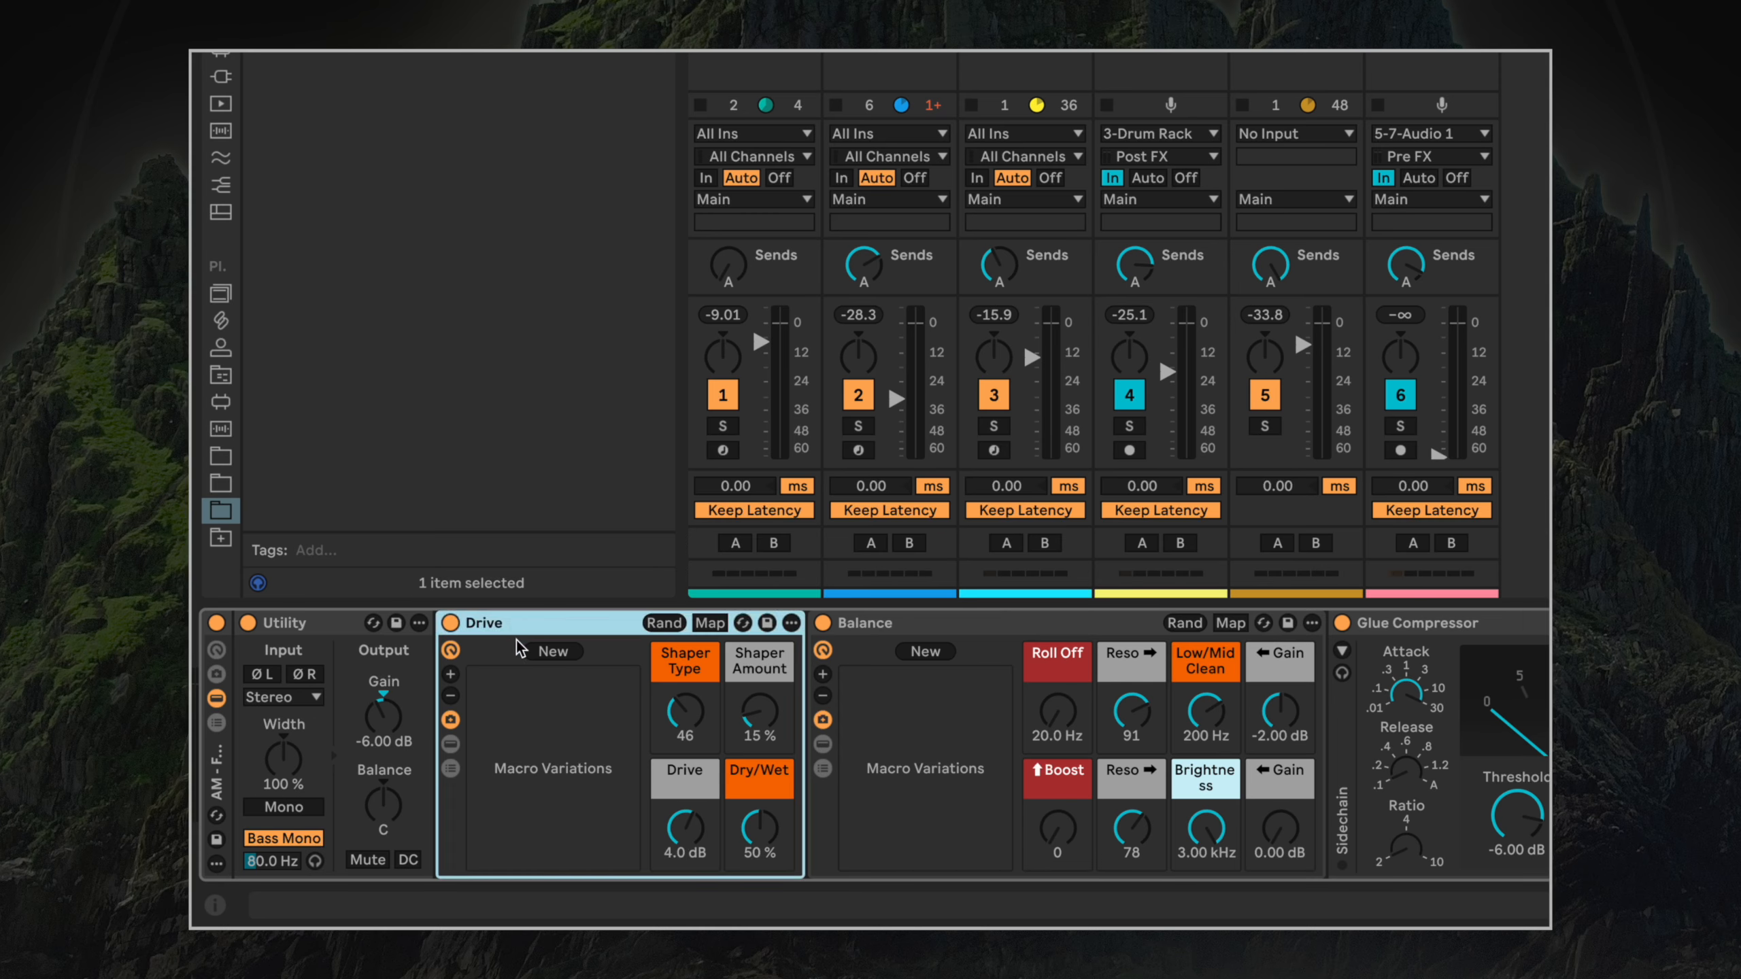
Widen the Utility's stereo width to 120% and set the Bass Mono frequency to 82.7 Hz while the set plays.
{"action": "left_click_drag", "start_coordinate": [277, 744], "coordinate": [278, 733]}
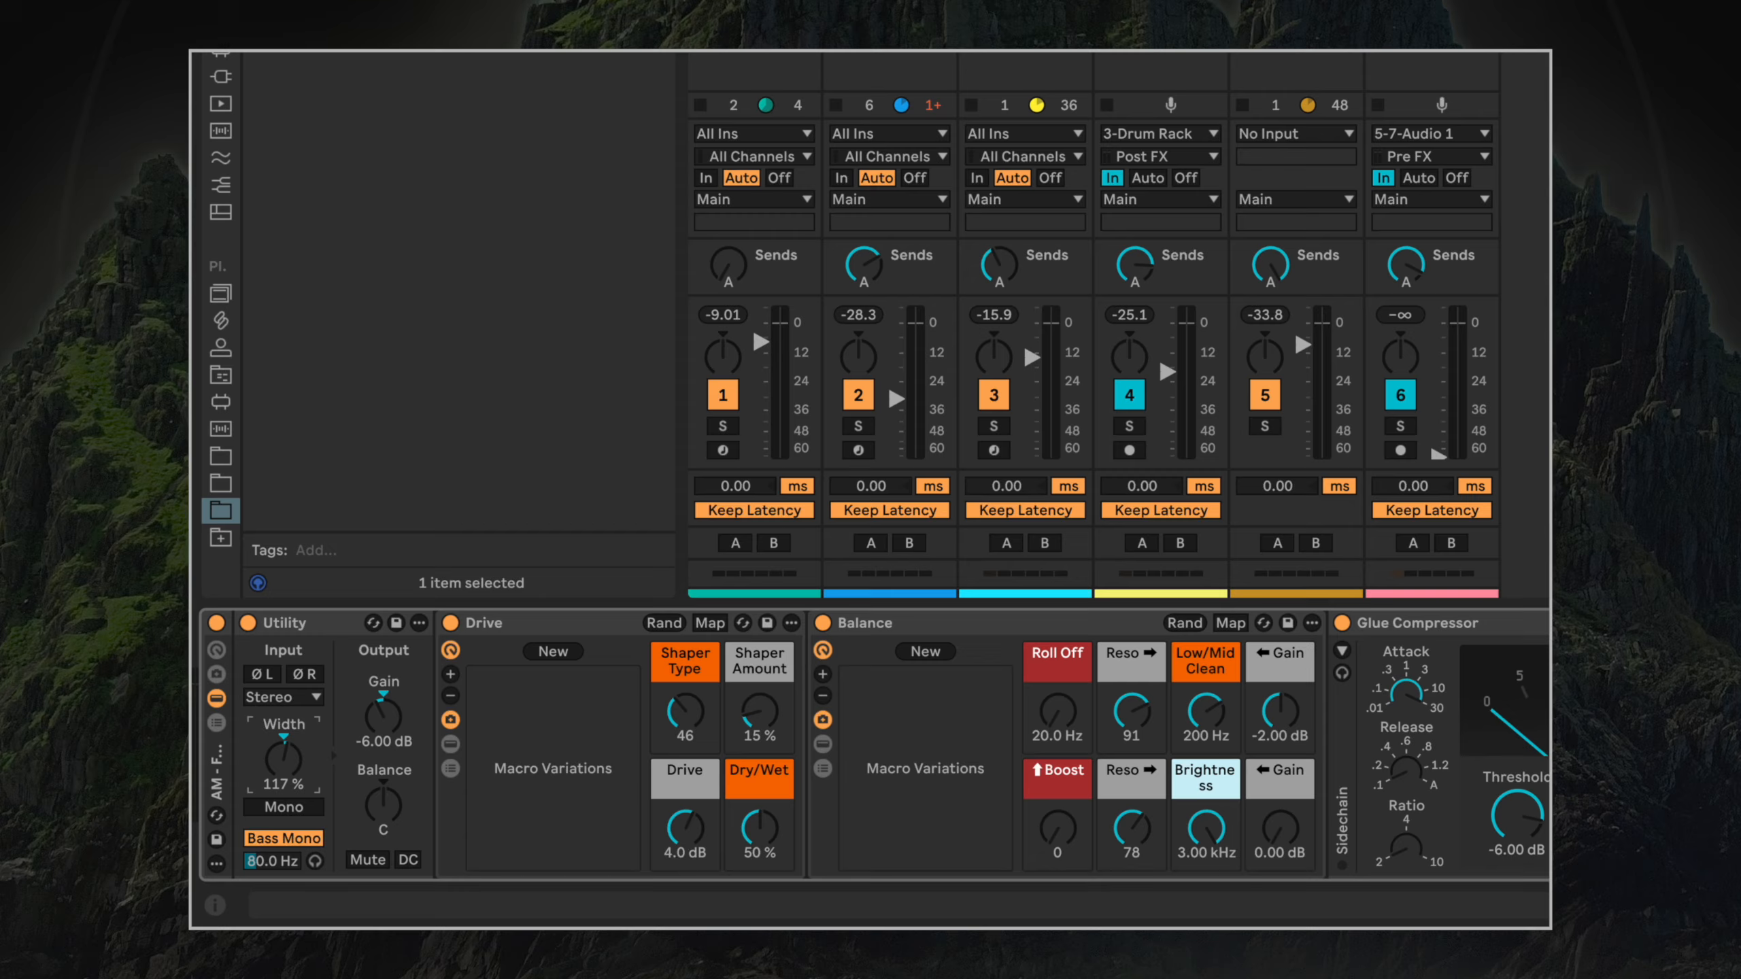
{"action": "key", "text": "space"}
{"action": "mouse_move", "coordinate": [278, 757]}
{"action": "left_mouse_down"}
{"action": "mouse_move", "coordinate": [278, 725]}
{"action": "mouse_move", "coordinate": [278, 744]}
{"action": "left_mouse_up"}
{"action": "double_click", "coordinate": [278, 758]}
{"action": "left_click_drag", "start_coordinate": [272, 861], "coordinate": [272, 856]}
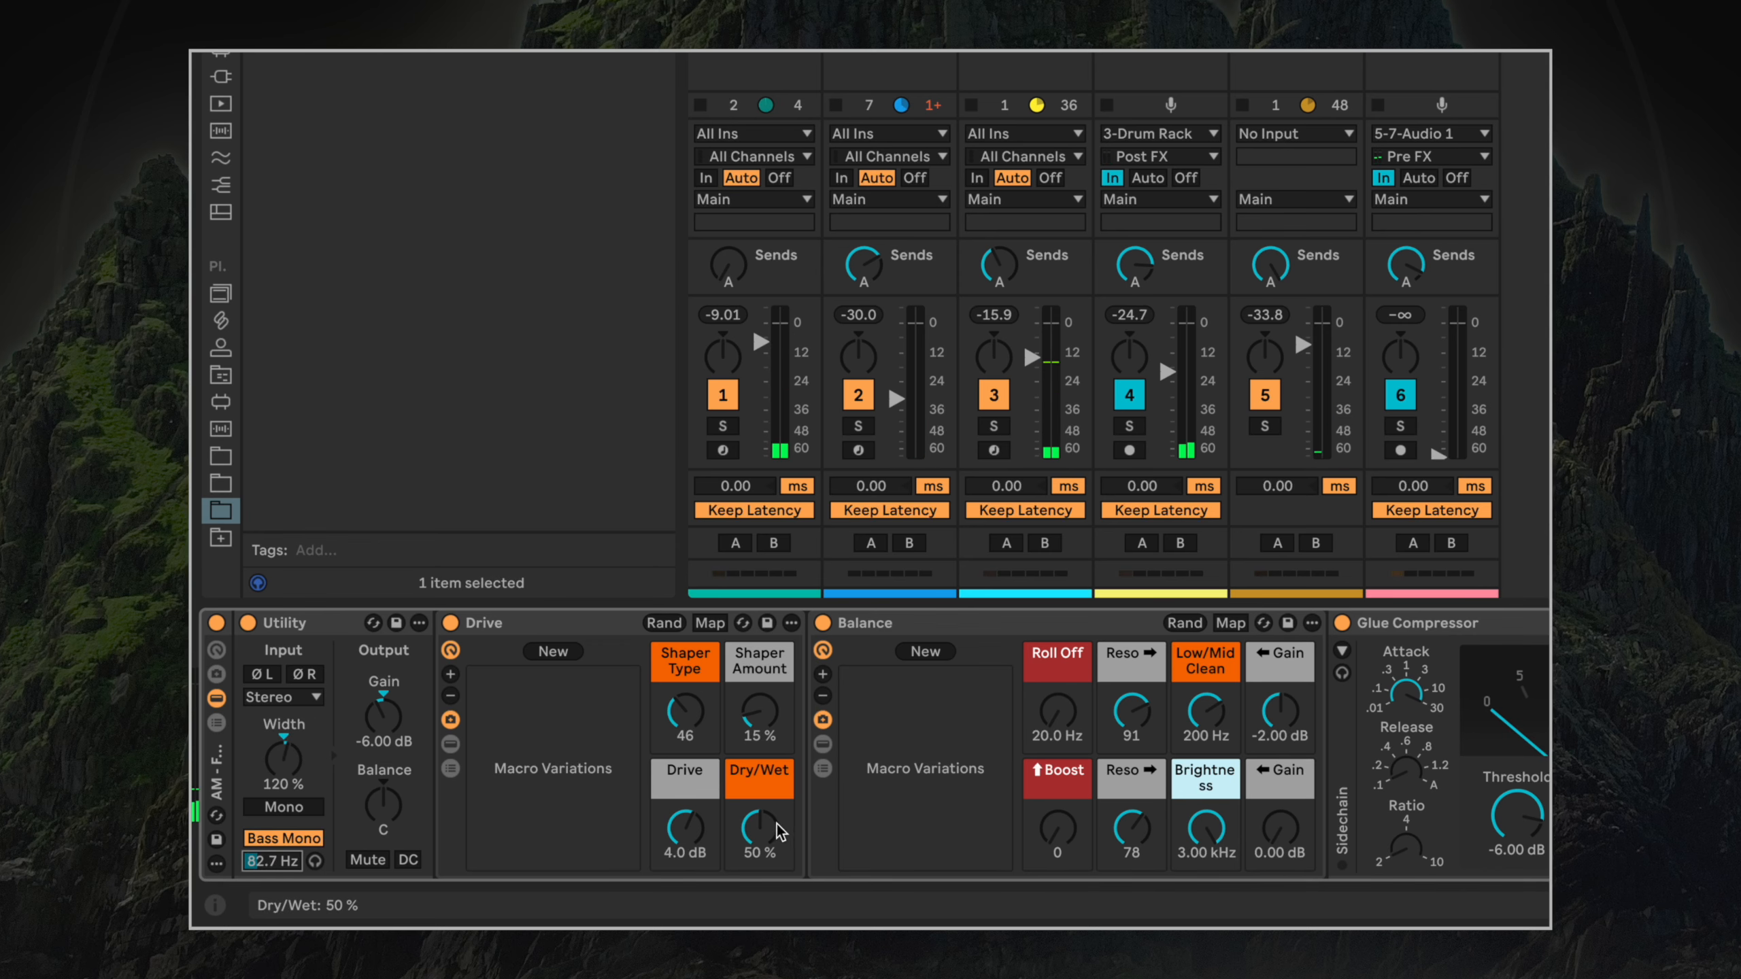
Examine the Roar device inside the Drive rack, then collapse the rack's device view.
{"action": "left_click", "coordinate": [492, 625]}
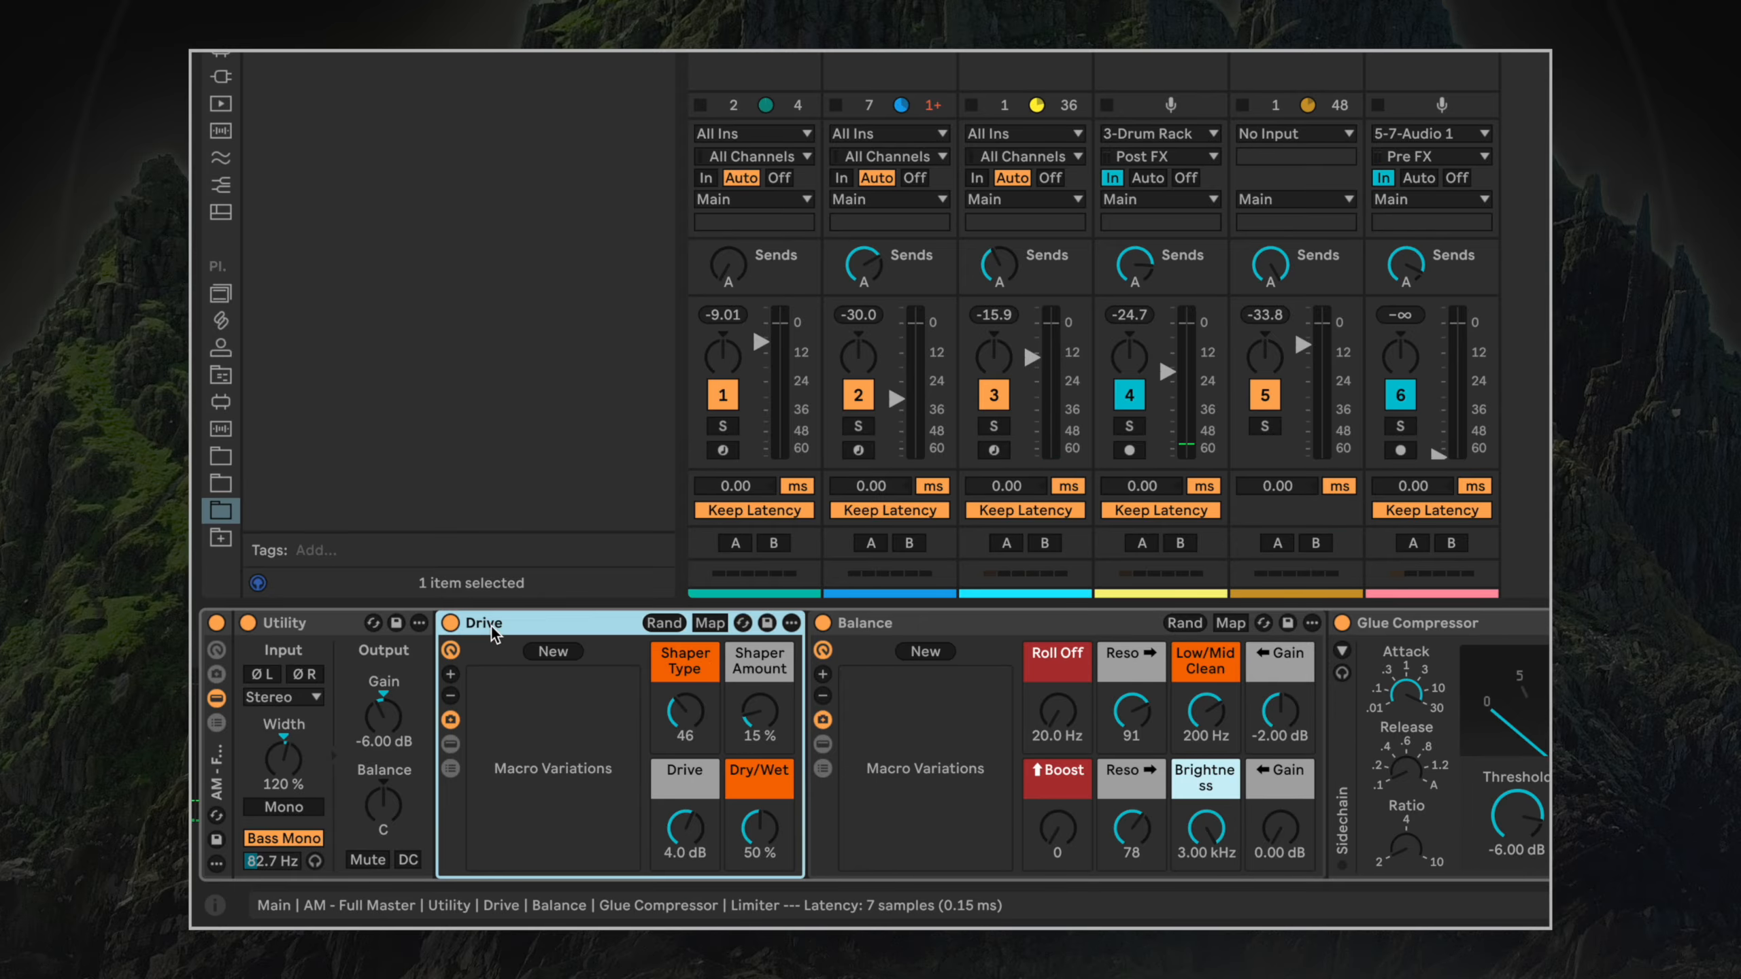
{"action": "mouse_move", "coordinate": [759, 826]}
{"action": "left_mouse_down"}
{"action": "mouse_move", "coordinate": [759, 762]}
{"action": "mouse_move", "coordinate": [760, 826]}
{"action": "left_mouse_up"}
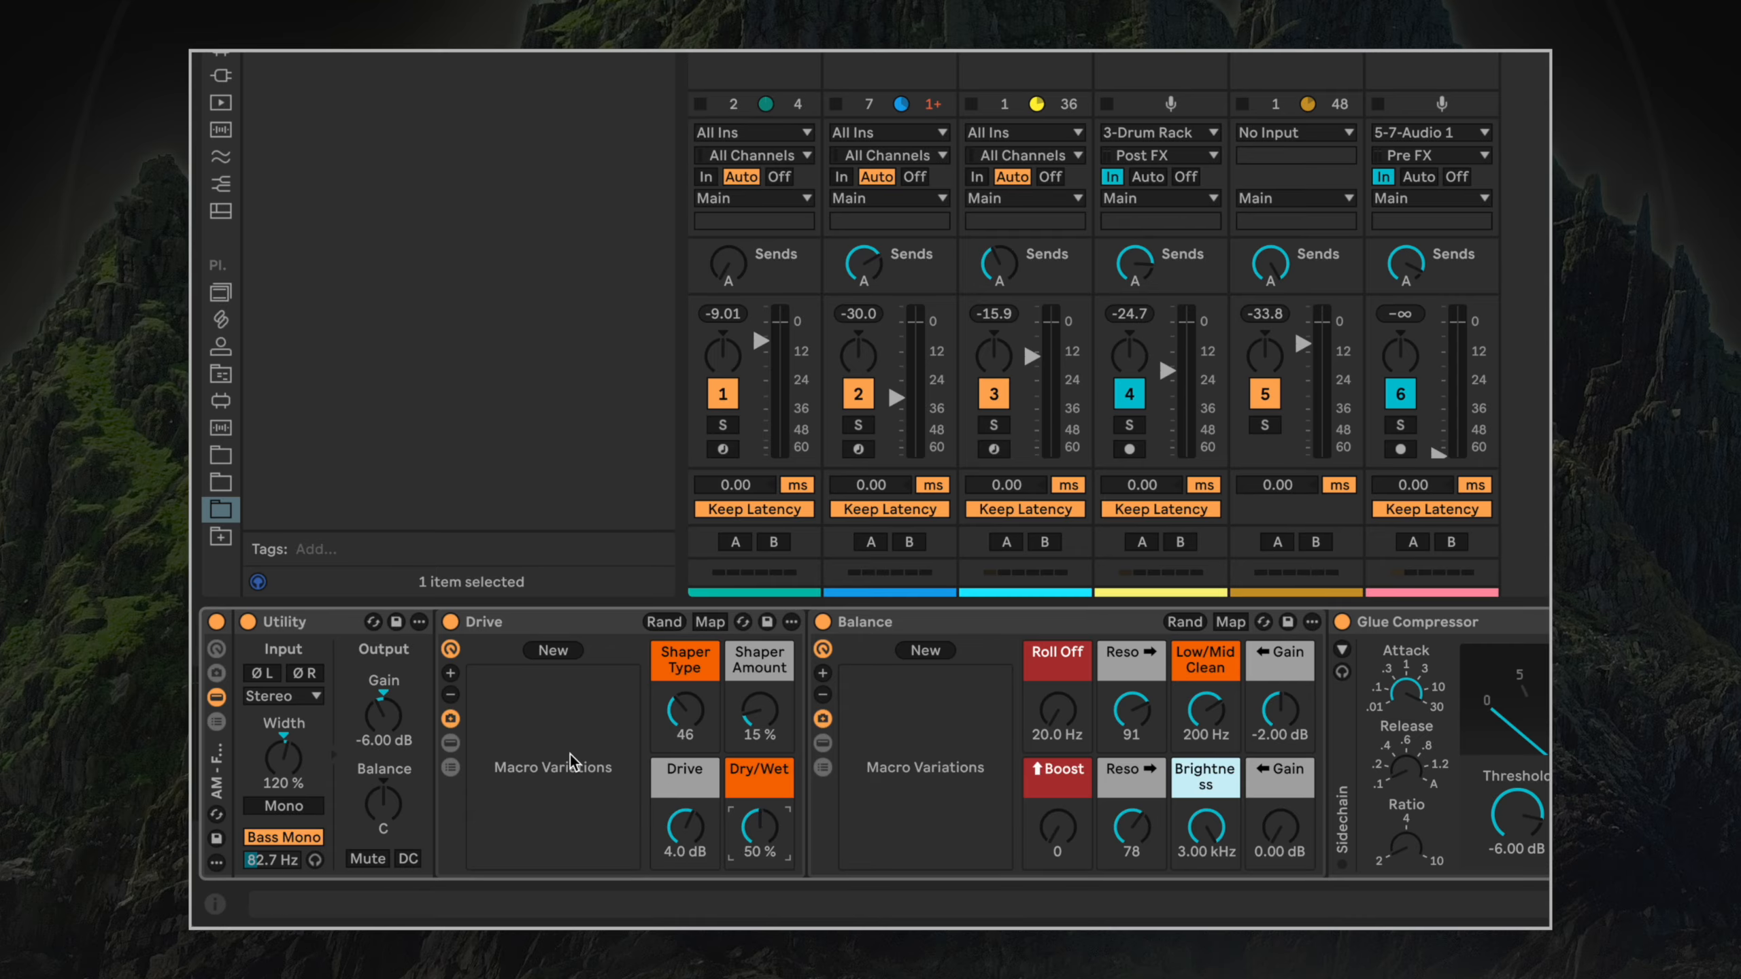
{"action": "left_click", "coordinate": [450, 744]}
{"action": "left_click", "coordinate": [452, 742]}
{"action": "left_click", "coordinate": [451, 742]}
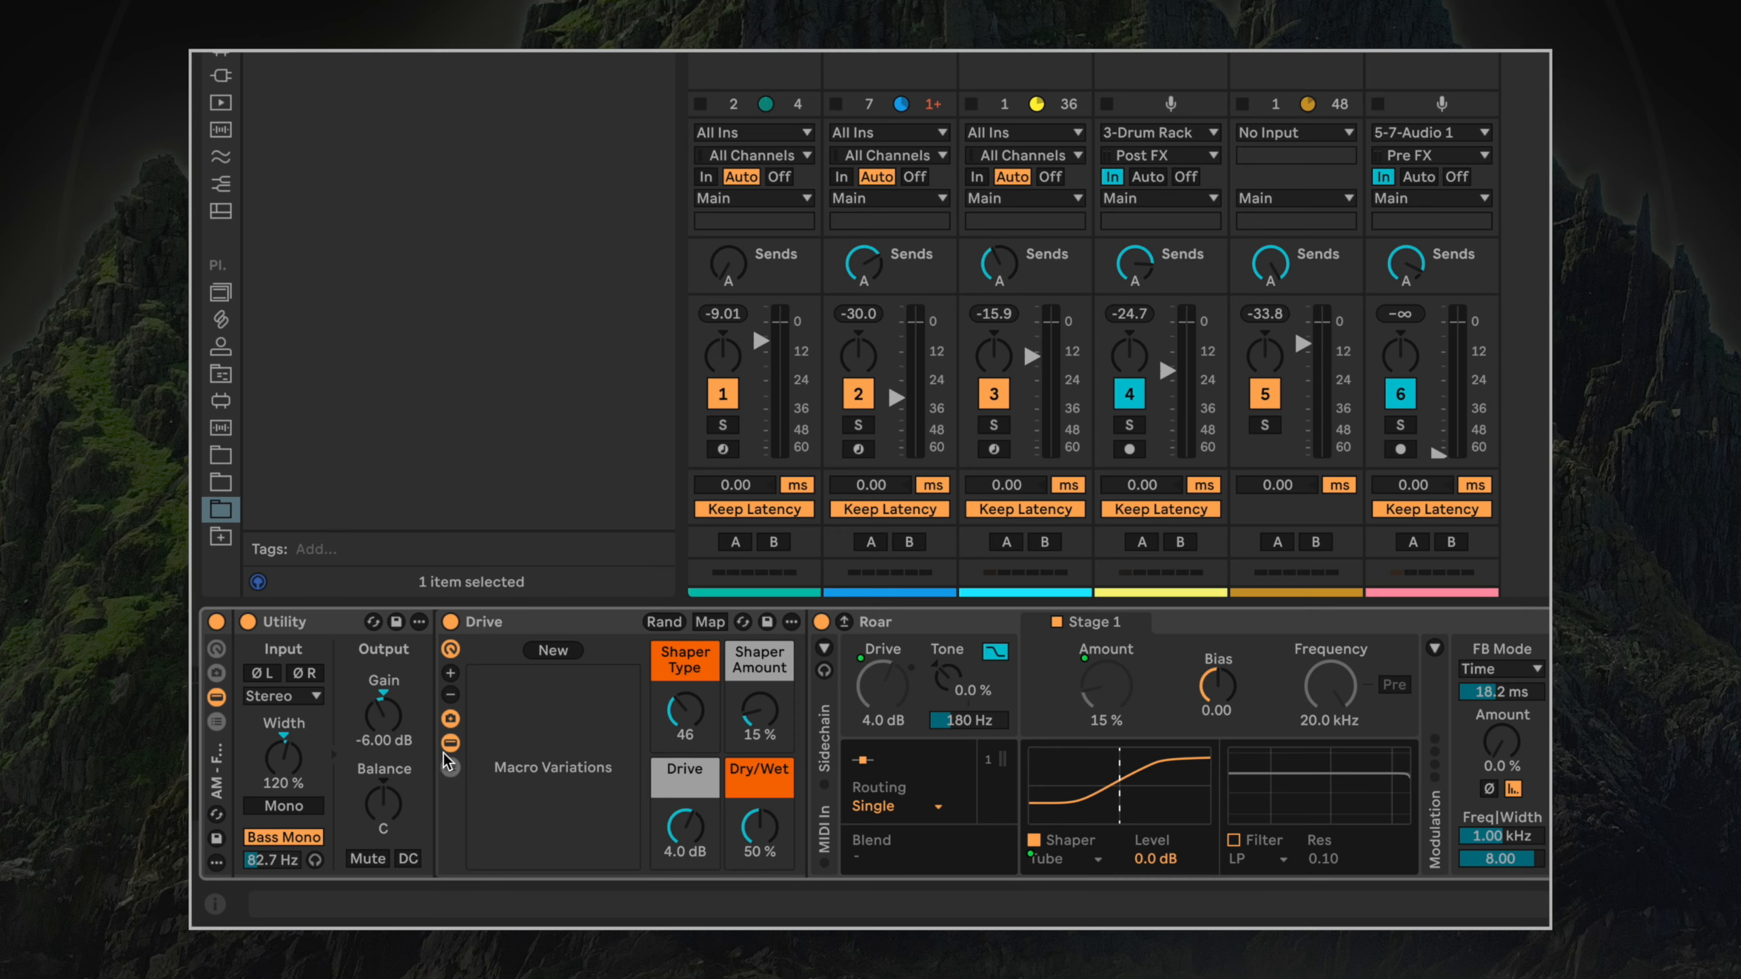
{"action": "left_click", "coordinate": [451, 742]}
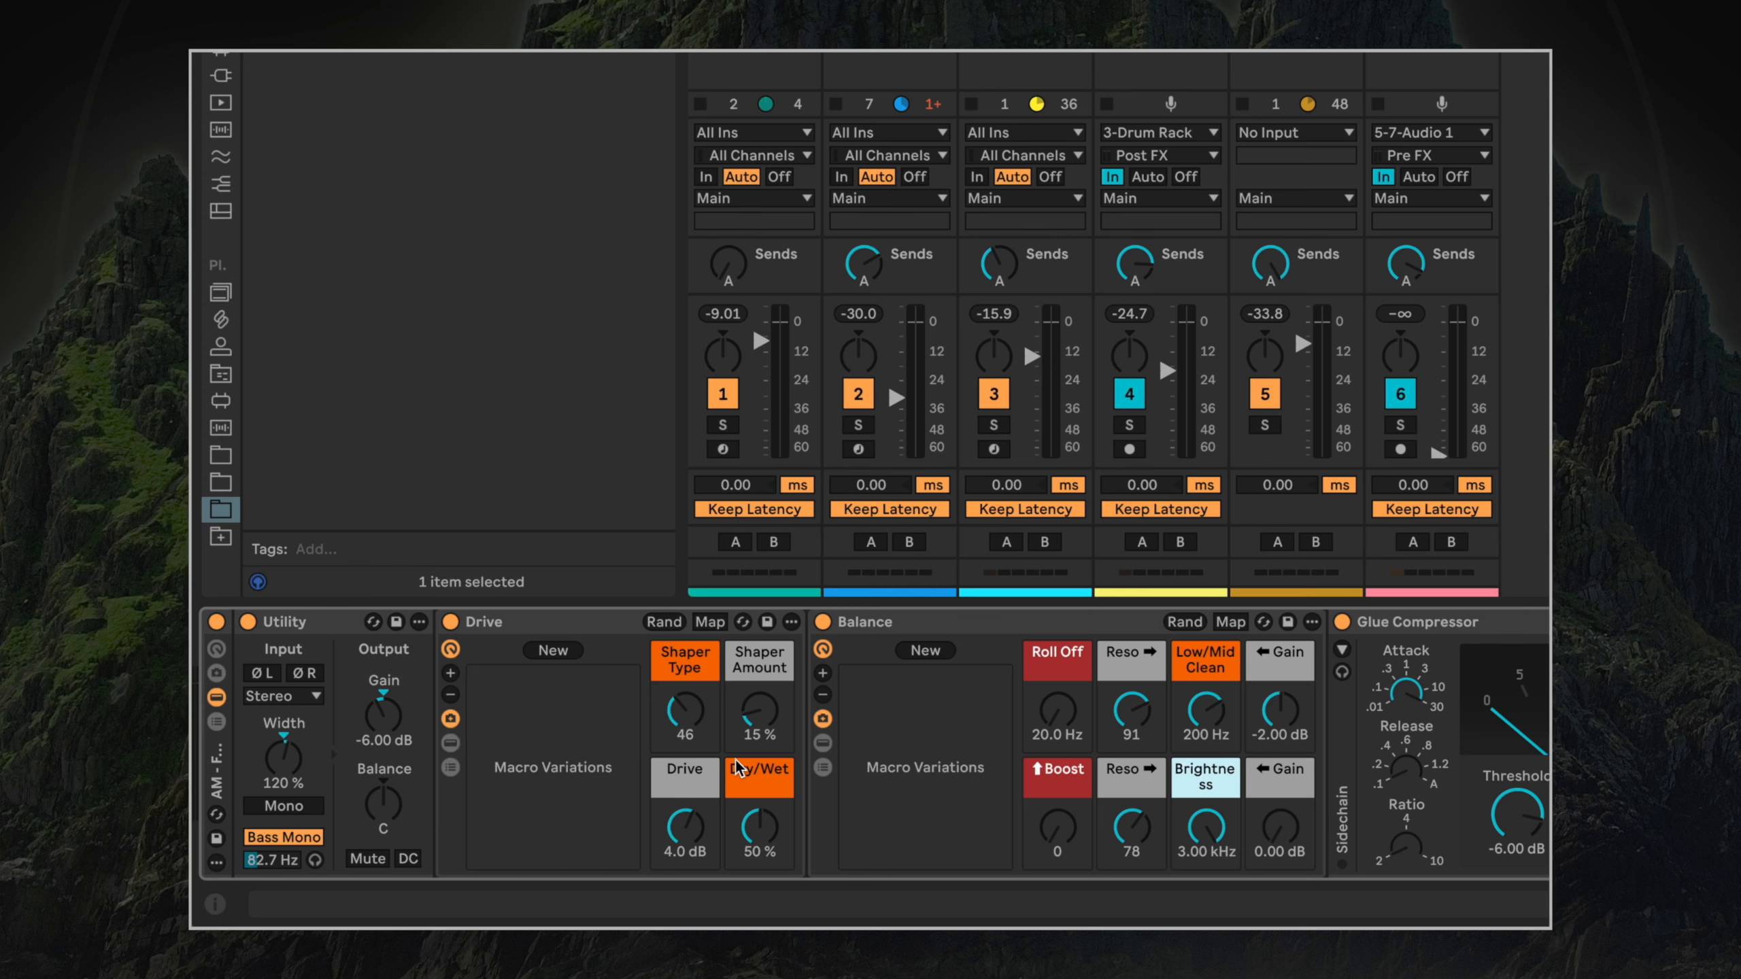
Set the Drive rack's Shaper Type to 81, Shaper Amount to 24%, Drive to 7.0 dB and Dry/Wet to 51%.
{"action": "left_click_drag", "start_coordinate": [759, 838], "coordinate": [706, 772]}
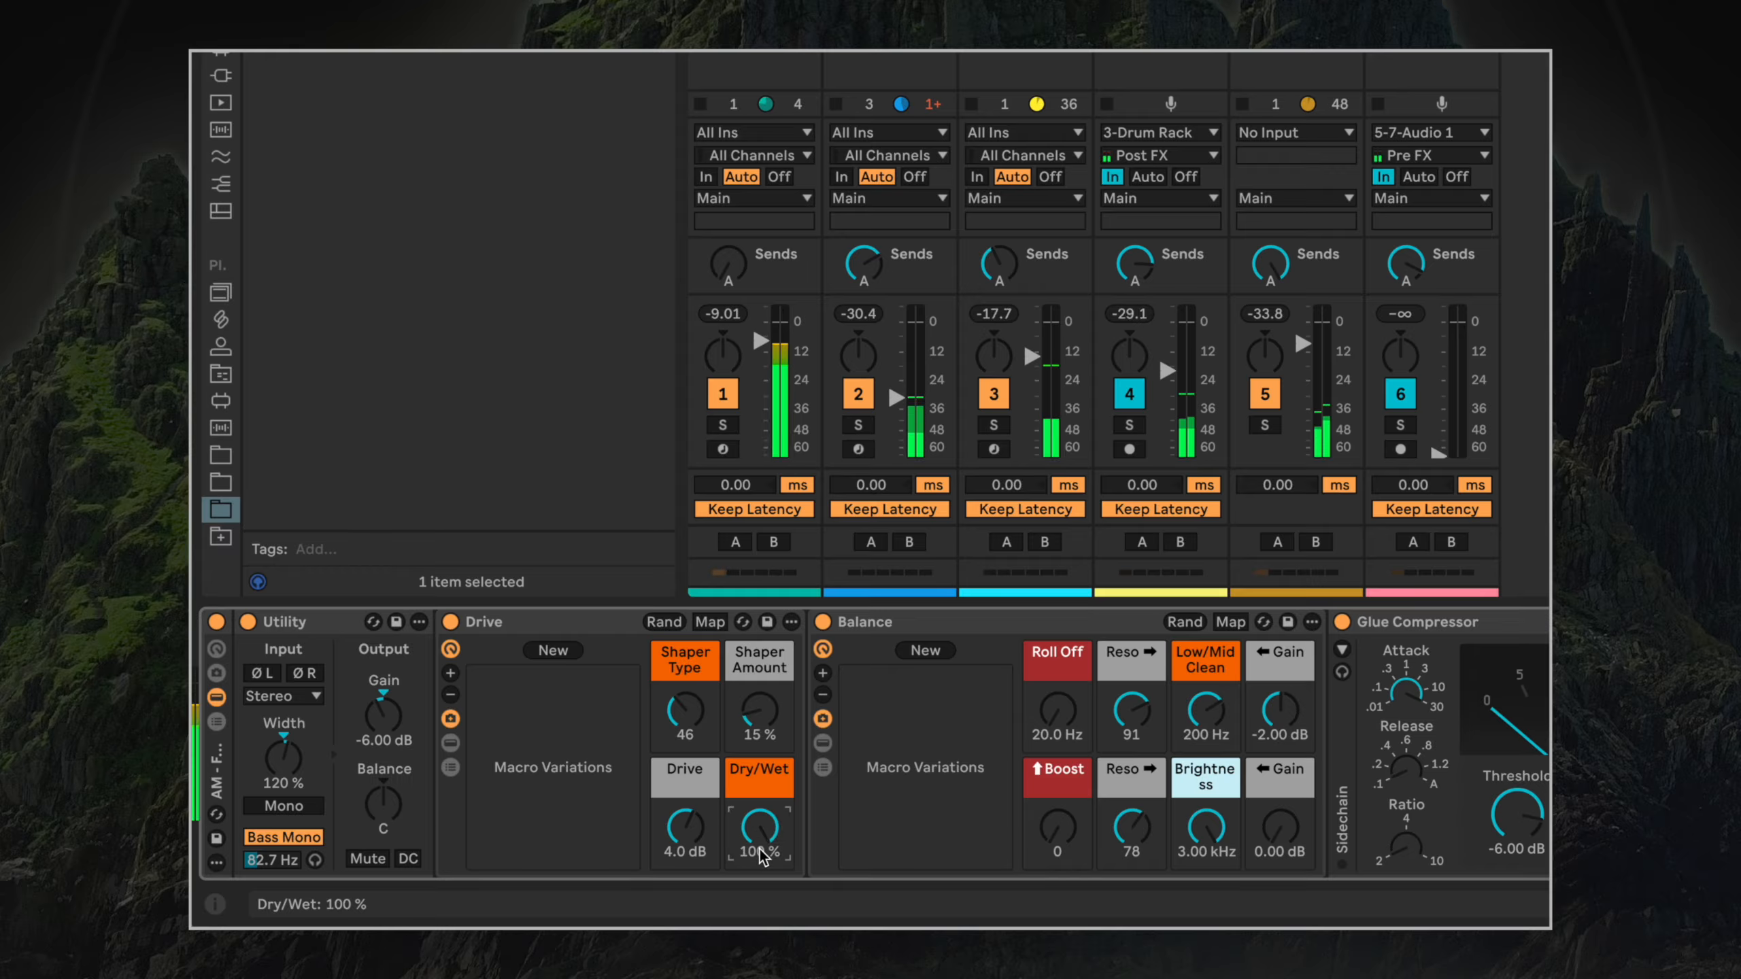
{"action": "left_click_drag", "start_coordinate": [760, 826], "coordinate": [760, 706]}
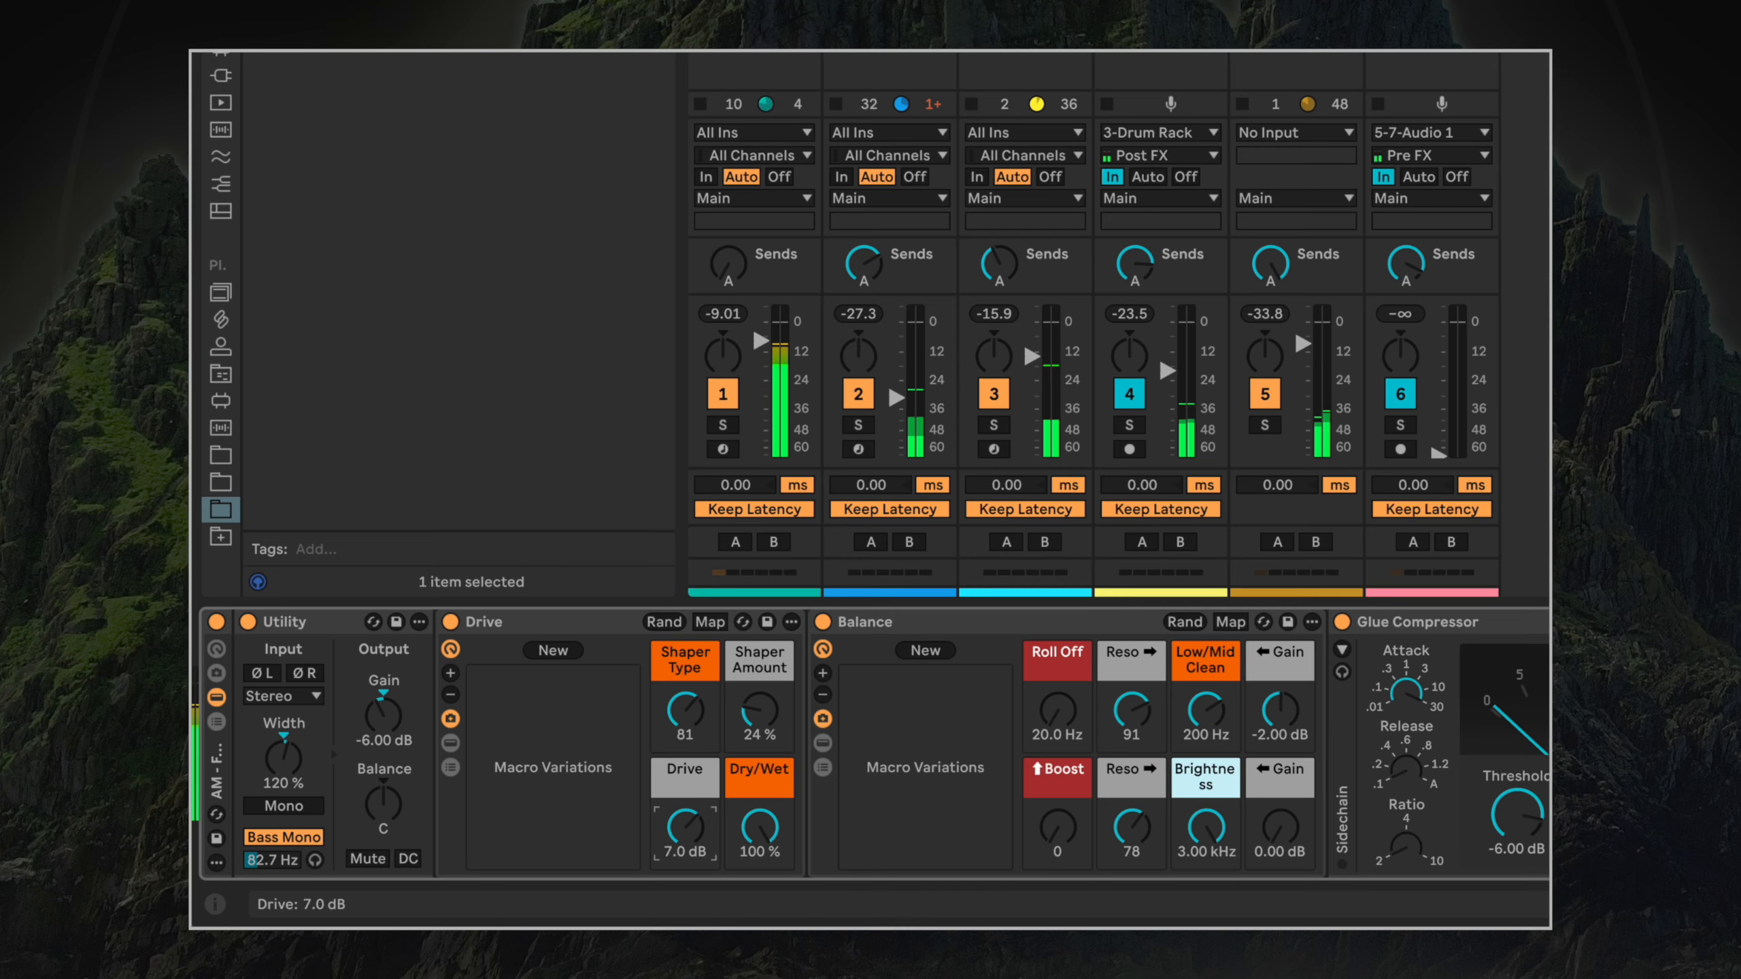
{"action": "left_click_drag", "start_coordinate": [759, 828], "coordinate": [760, 858]}
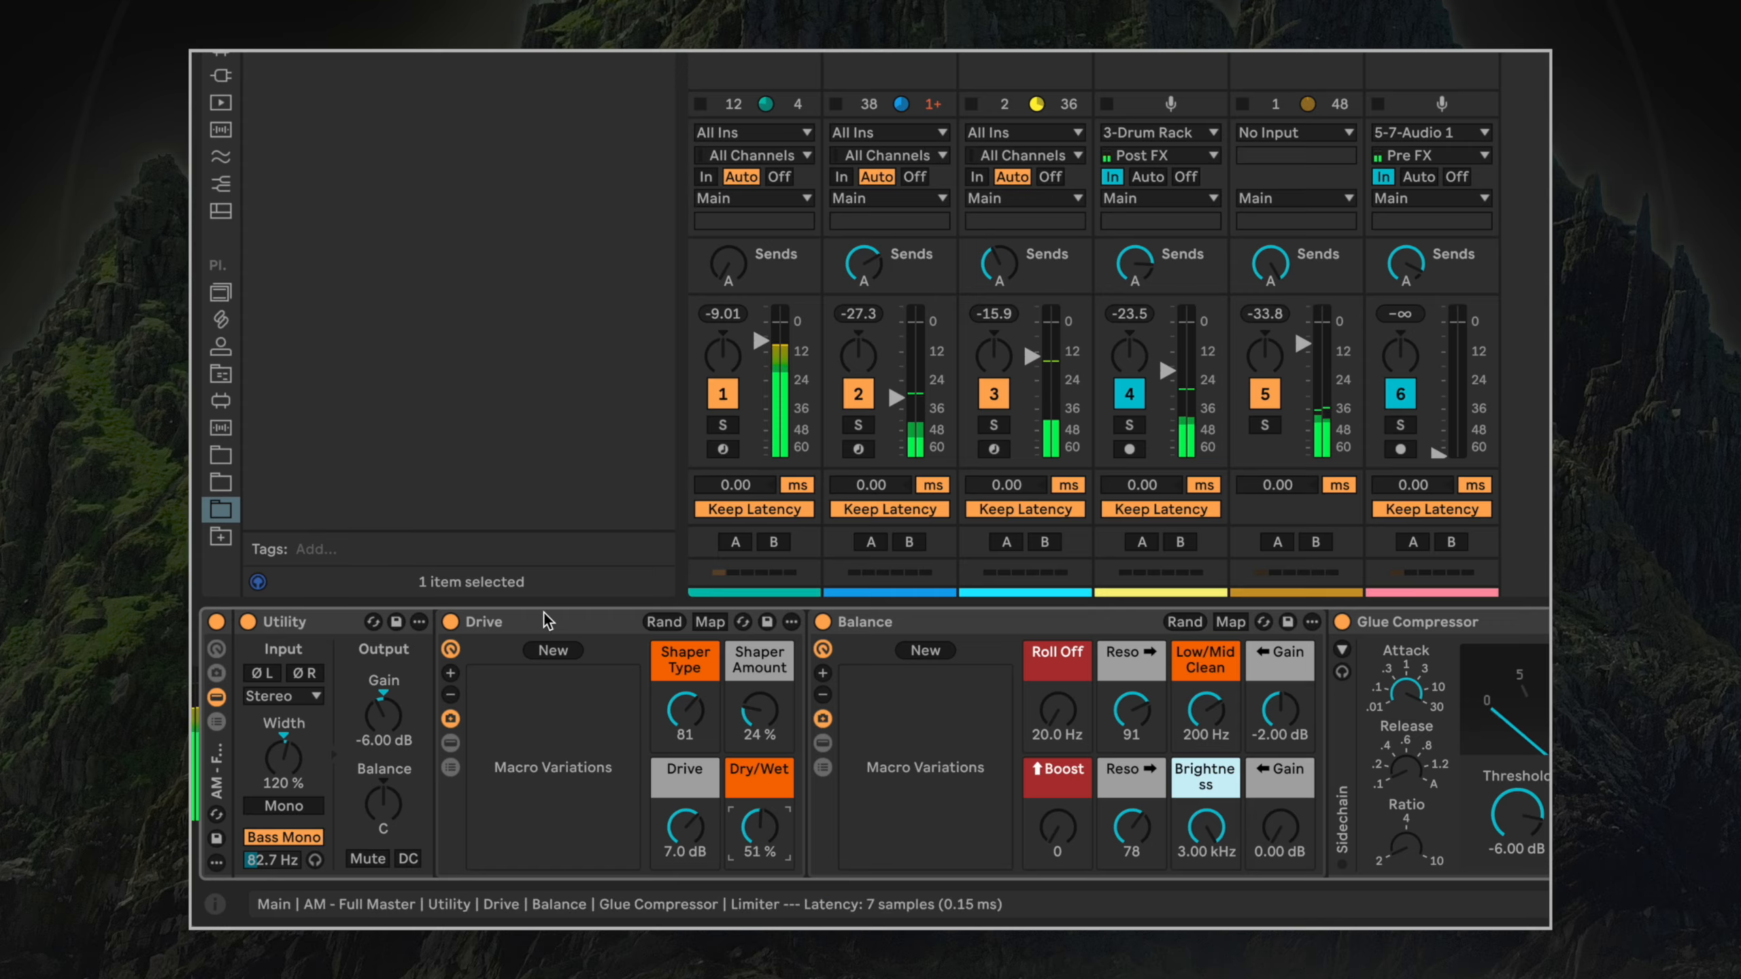
Bypass and re-enable the Drive rack to compare the mix without and with it.
{"action": "left_click", "coordinate": [432, 622]}
{"action": "left_click", "coordinate": [448, 622]}
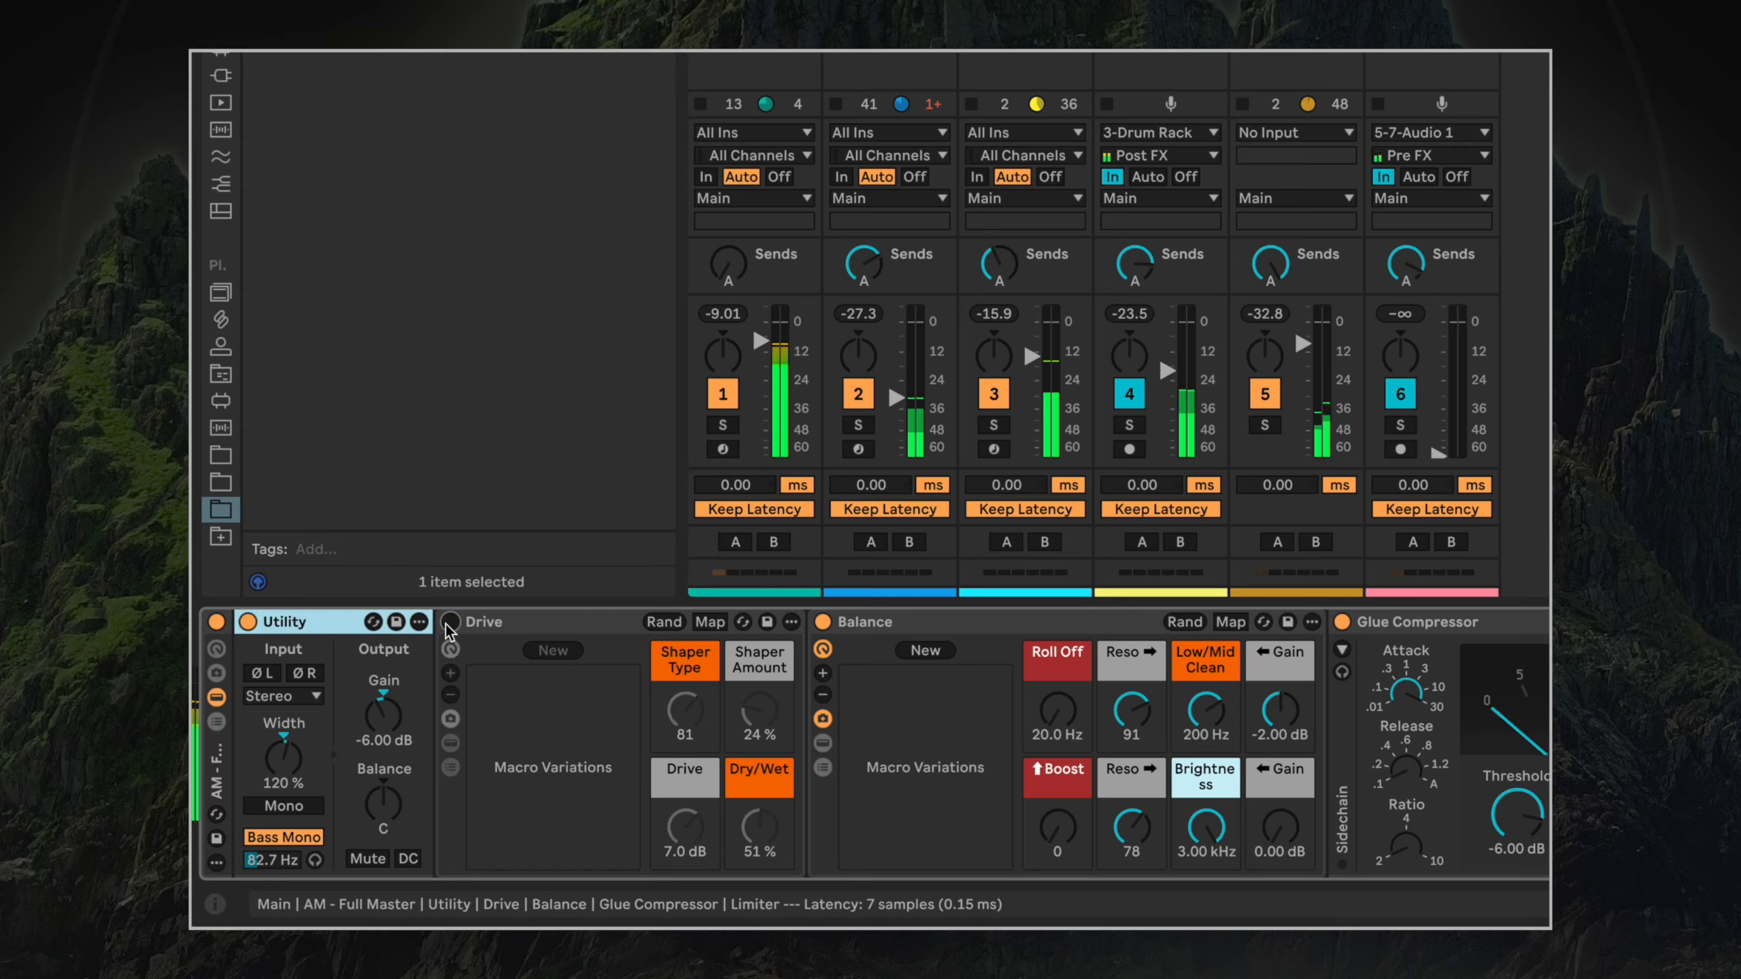
{"action": "left_click", "coordinate": [448, 622]}
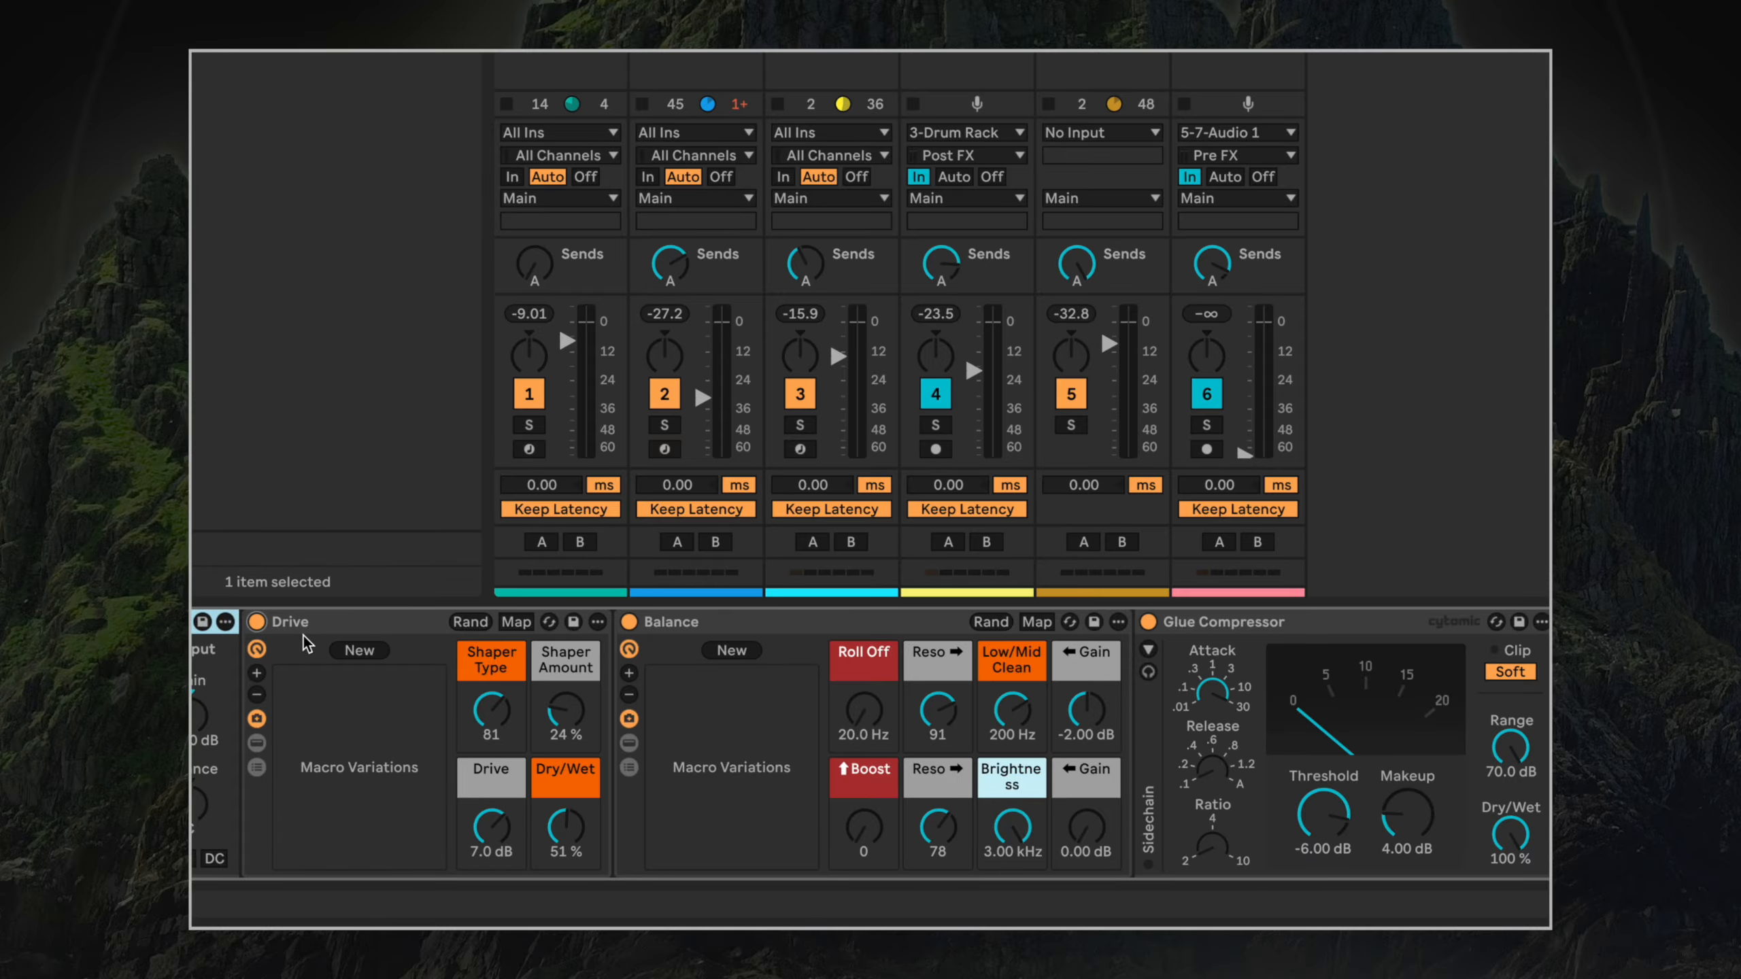
Set the Balance rack's Roll Off to 32.4 Hz, Boost to 18 and Low/Mid Clean to 198 Hz.
{"action": "left_click", "coordinate": [757, 685]}
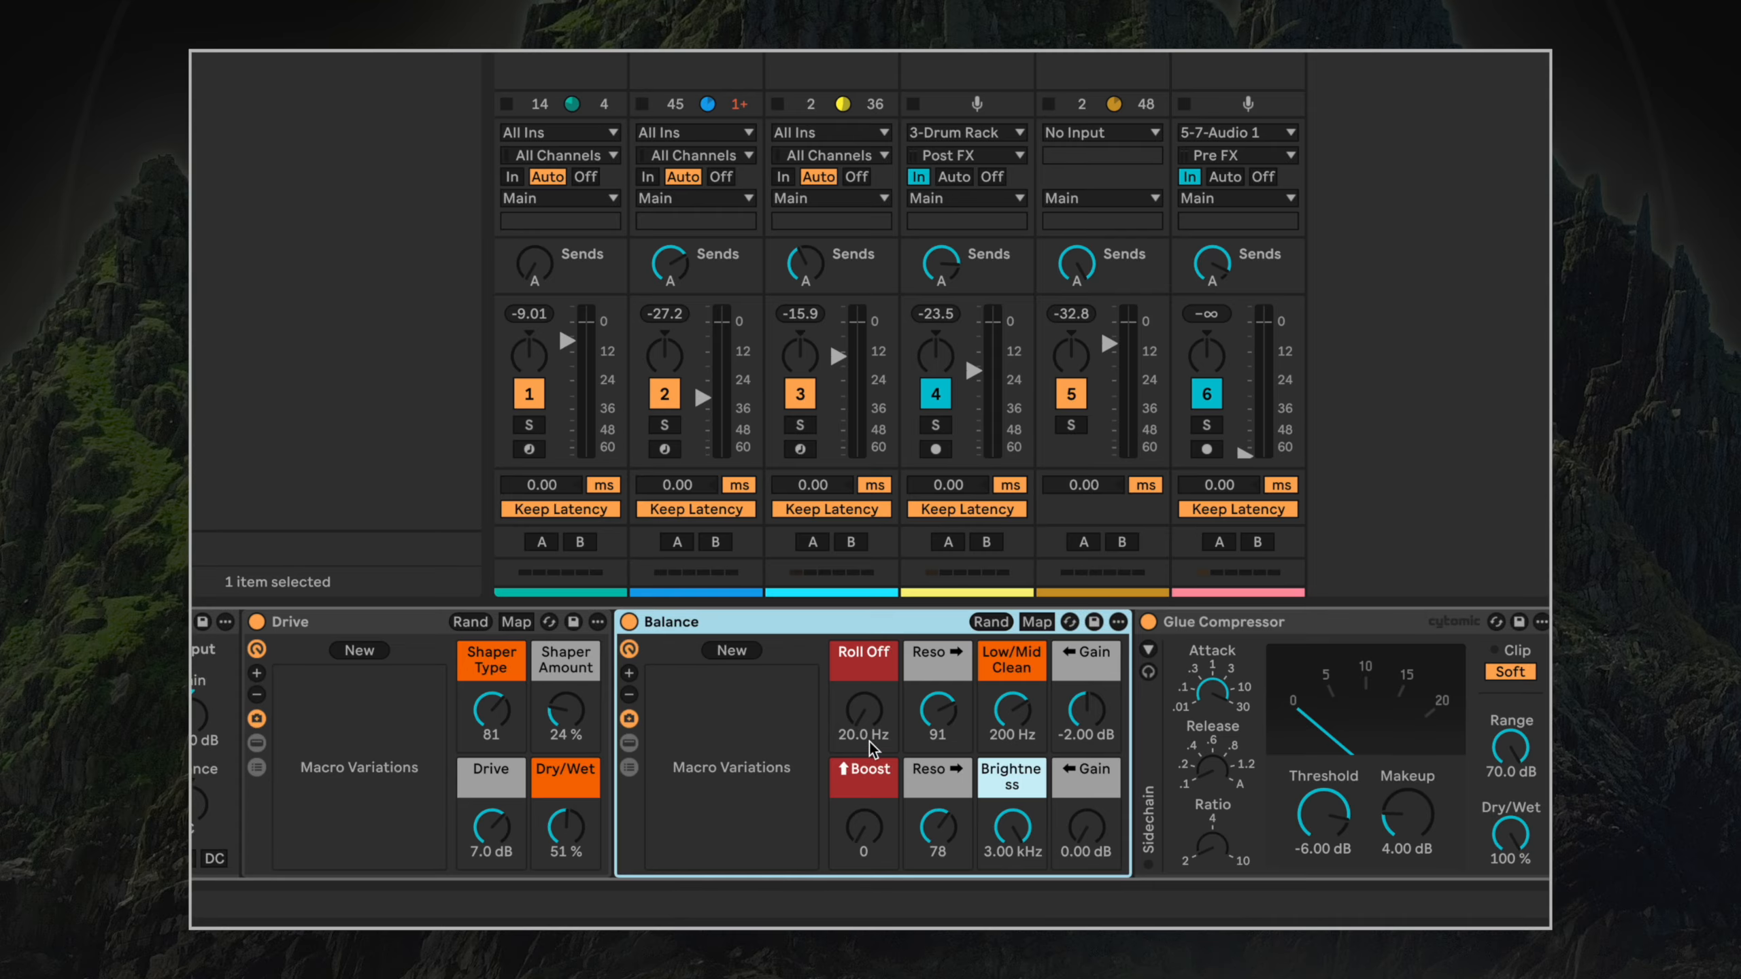
{"action": "left_click_drag", "start_coordinate": [851, 726], "coordinate": [851, 730]}
{"action": "mouse_move", "coordinate": [865, 826]}
{"action": "left_mouse_down"}
{"action": "mouse_move", "coordinate": [865, 810]}
{"action": "mouse_move", "coordinate": [865, 827]}
{"action": "left_mouse_up"}
{"action": "left_click_drag", "start_coordinate": [864, 711], "coordinate": [865, 774]}
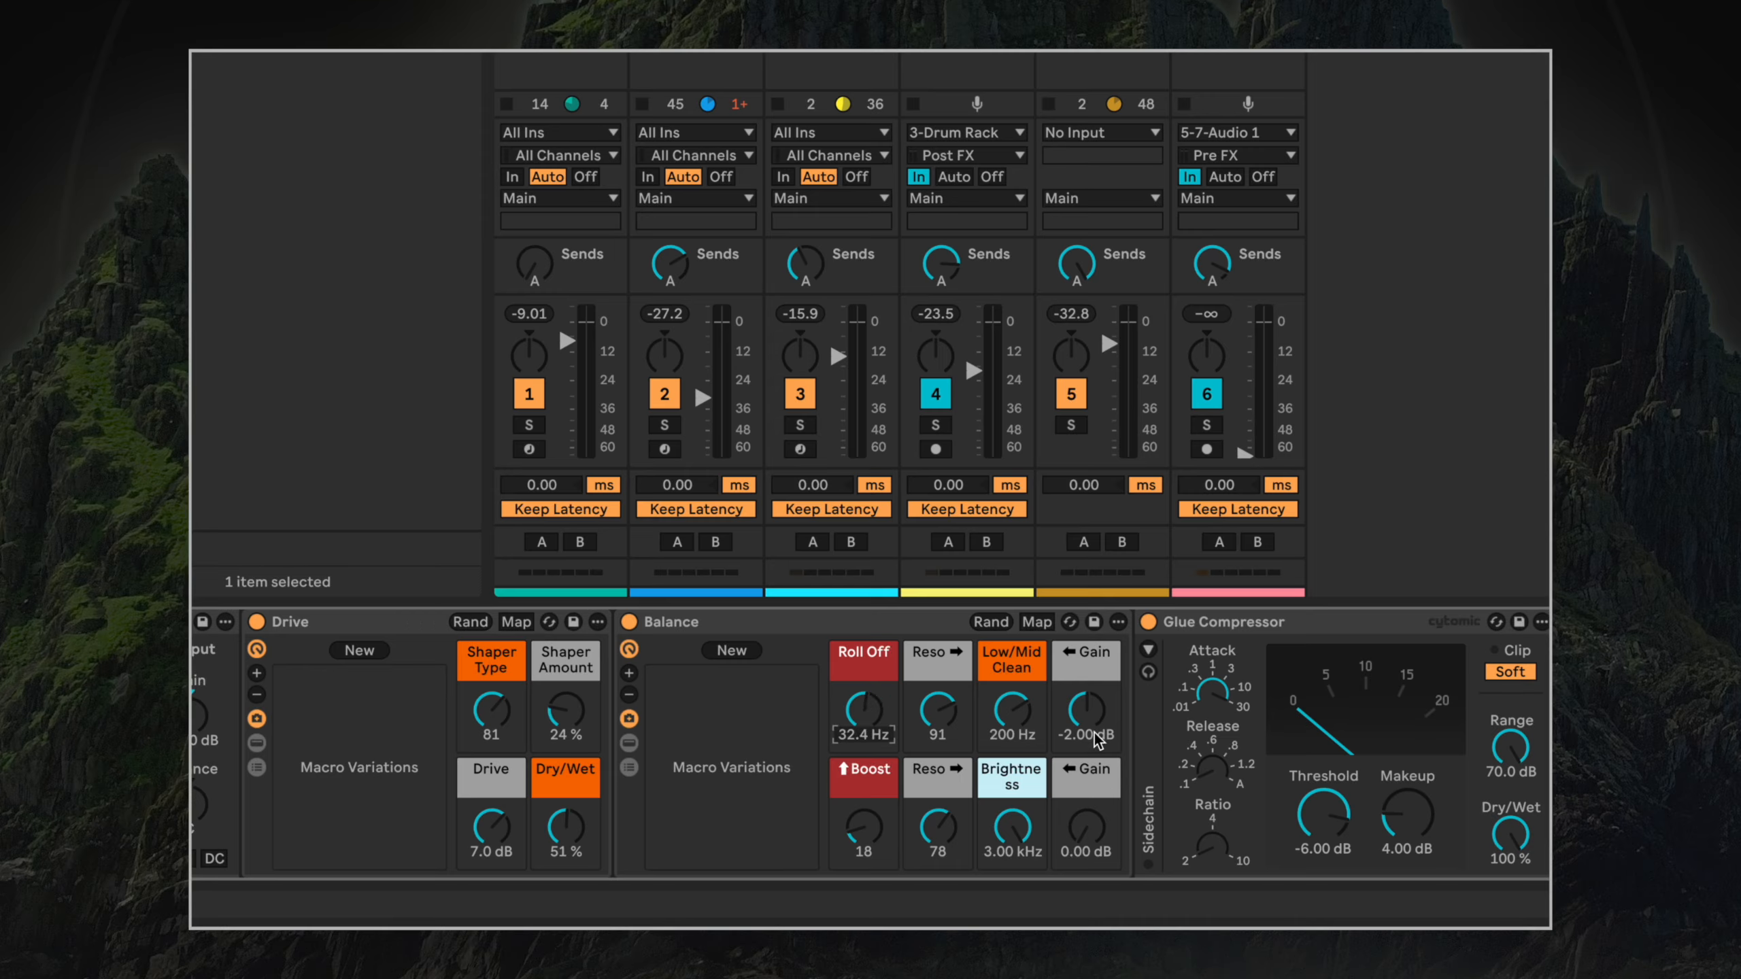
{"action": "mouse_move", "coordinate": [1012, 713]}
{"action": "left_mouse_down"}
{"action": "mouse_move", "coordinate": [1000, 743]}
{"action": "mouse_move", "coordinate": [1000, 729]}
{"action": "left_mouse_up"}
{"action": "mouse_move", "coordinate": [1085, 831]}
{"action": "left_mouse_down"}
{"action": "mouse_move", "coordinate": [1086, 804]}
{"action": "mouse_move", "coordinate": [1086, 831]}
{"action": "left_mouse_up"}
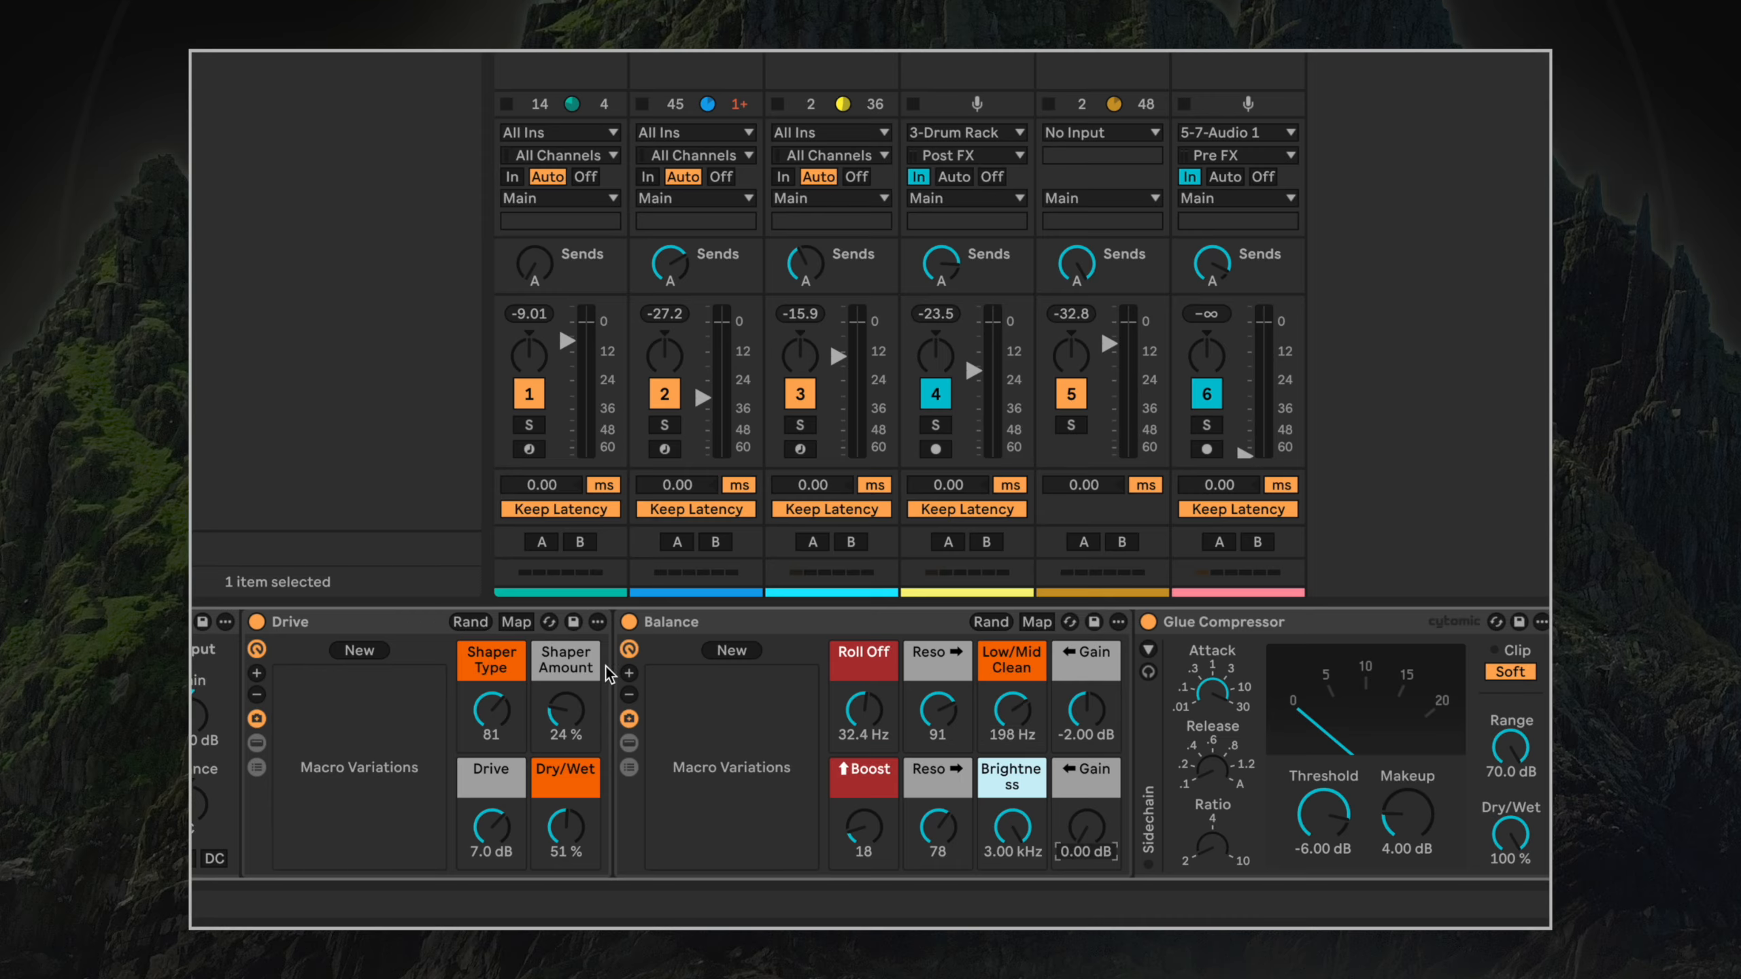
During playback, set Balance to Roll Off 46.5 Hz, Boost 57, Low/Mid Clean 213 Hz, Brightness 1.30 kHz with Reso 51 and 4.00 dB gain.
{"action": "key", "text": "space"}
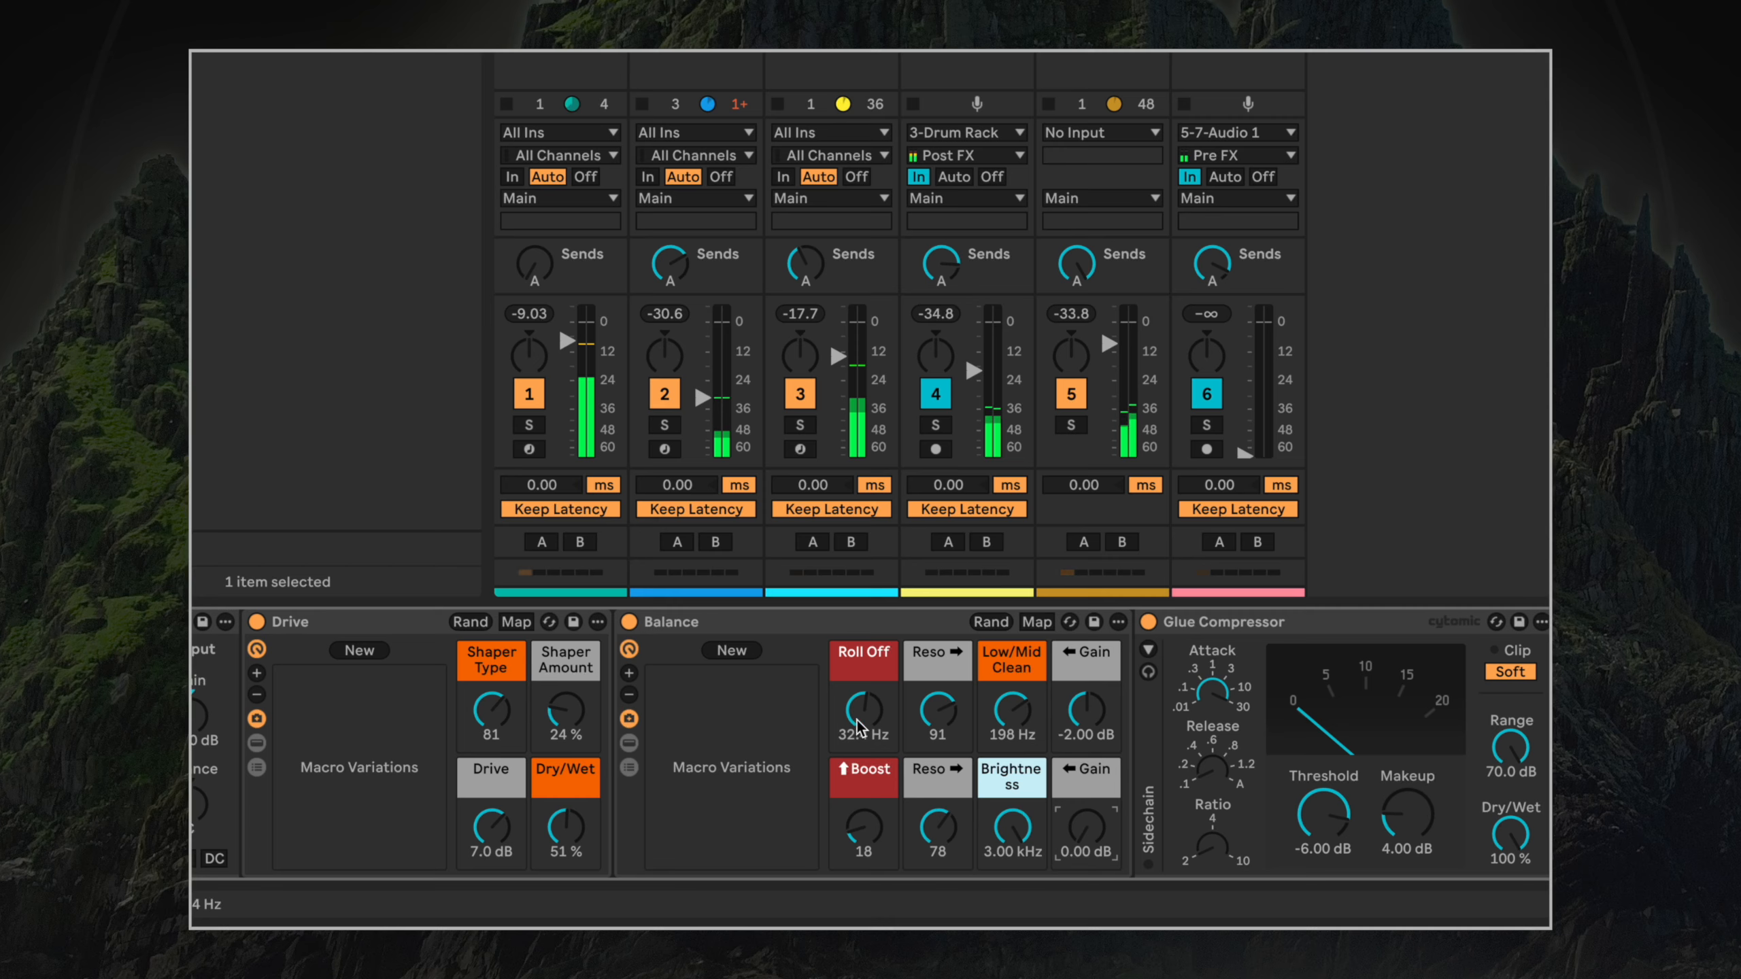
{"action": "left_click_drag", "start_coordinate": [858, 722], "coordinate": [858, 701]}
{"action": "left_click_drag", "start_coordinate": [863, 812], "coordinate": [859, 740]}
{"action": "left_click_drag", "start_coordinate": [863, 851], "coordinate": [863, 871]}
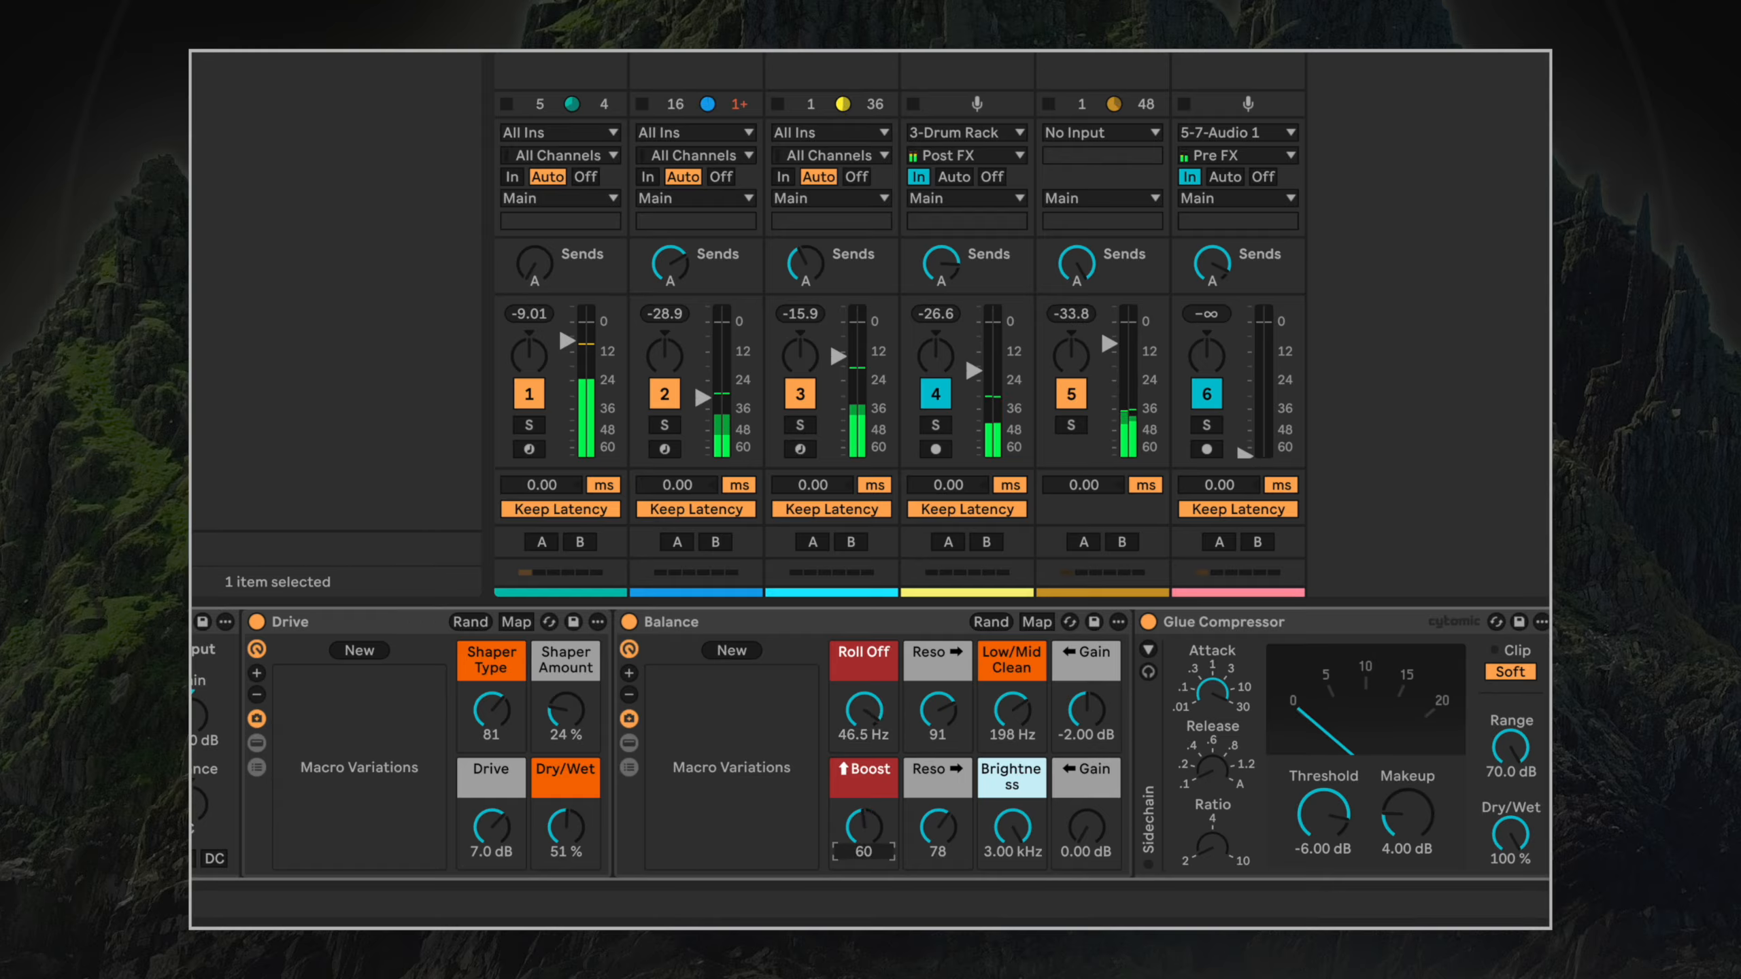
{"action": "left_click_drag", "start_coordinate": [1024, 711], "coordinate": [1092, 722]}
{"action": "left_click", "coordinate": [1012, 735]}
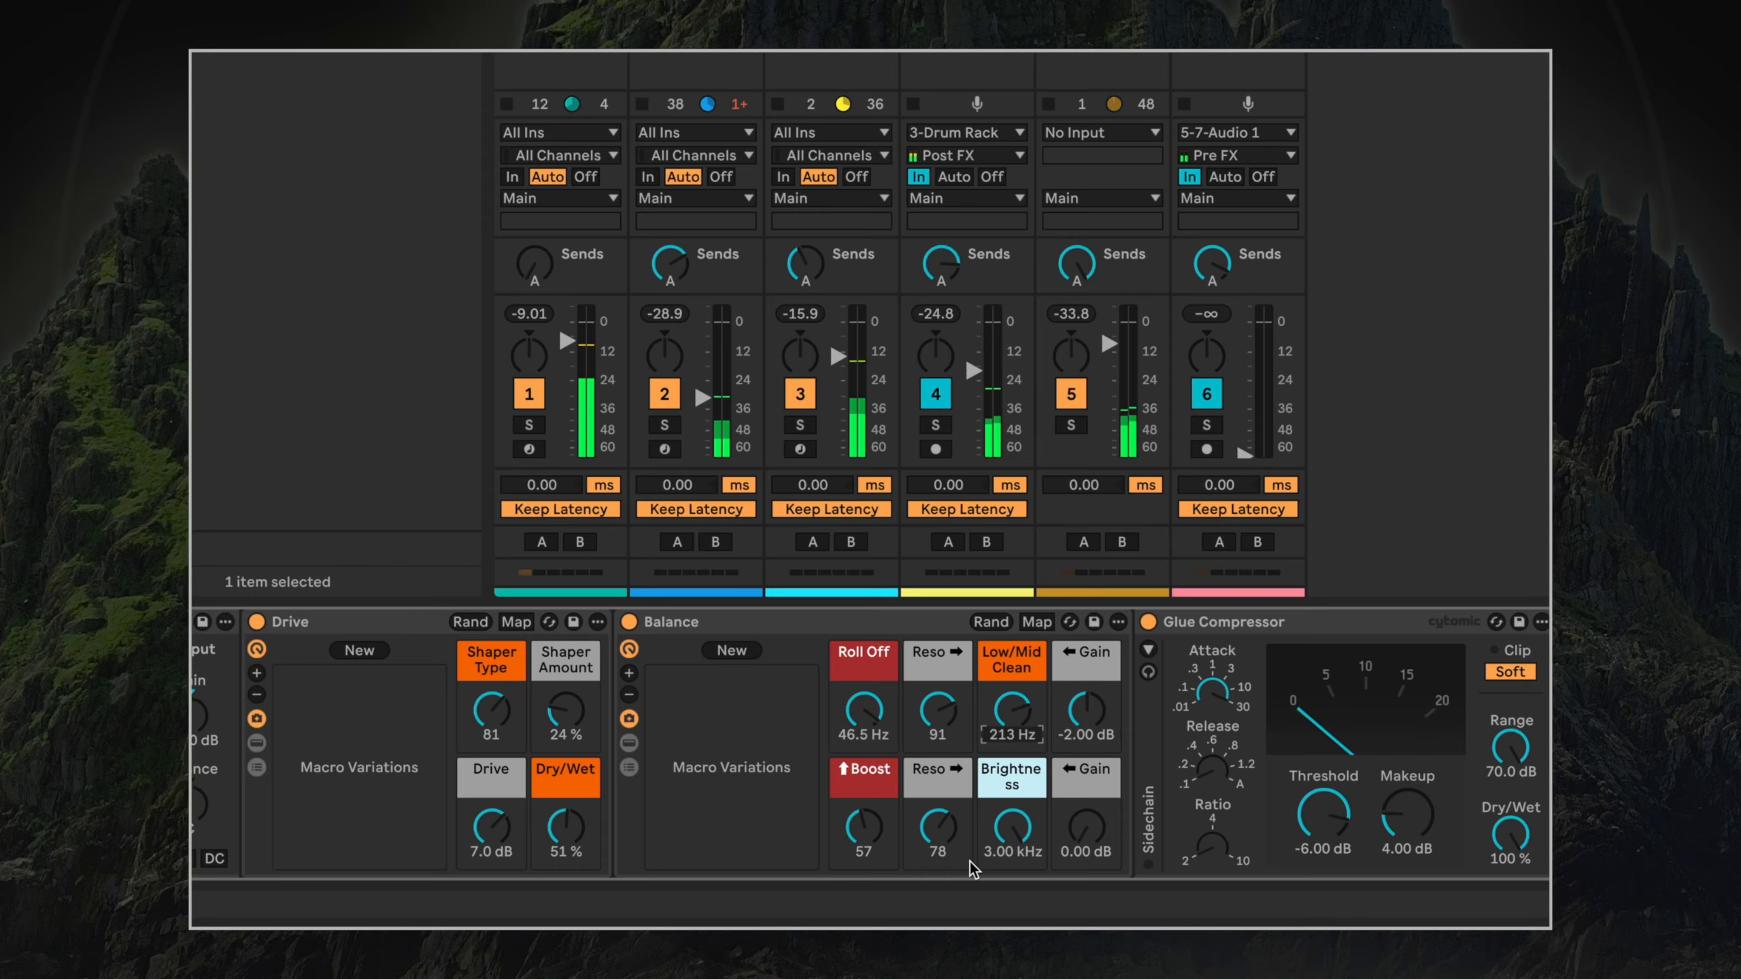
{"action": "left_click_drag", "start_coordinate": [1085, 847], "coordinate": [938, 844]}
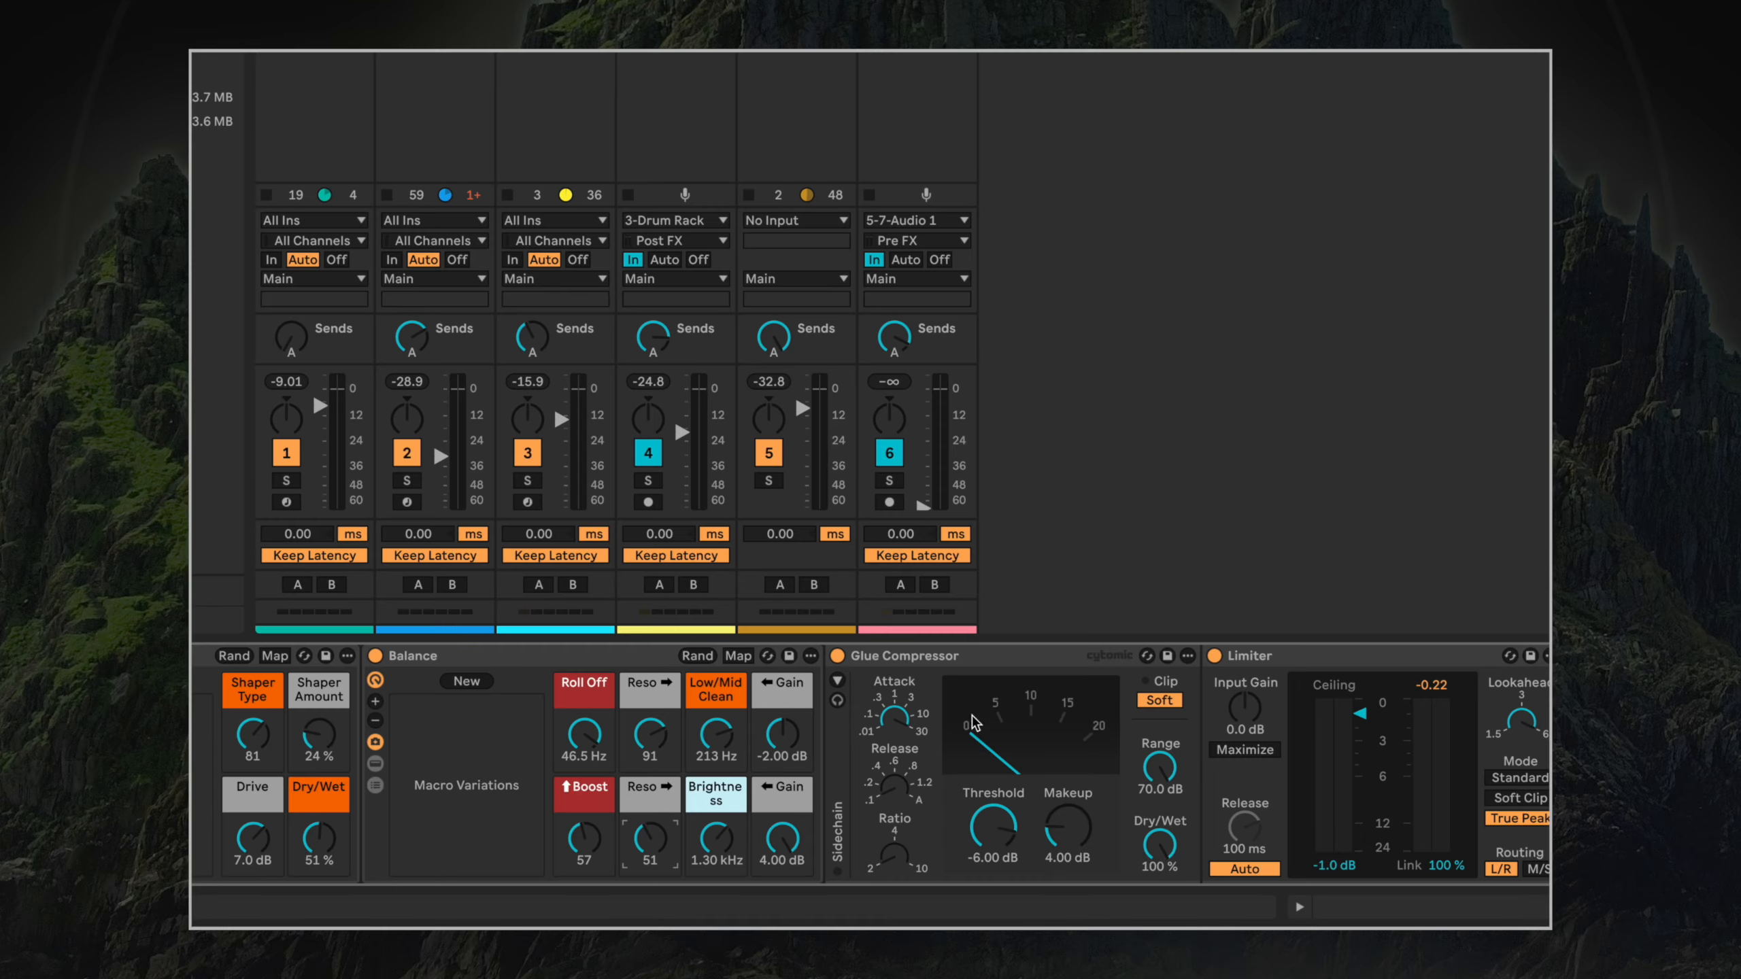
Examine the Glue Compressor's attack, release and ratio settings in the Full Master rack.
{"action": "left_click", "coordinate": [1042, 660]}
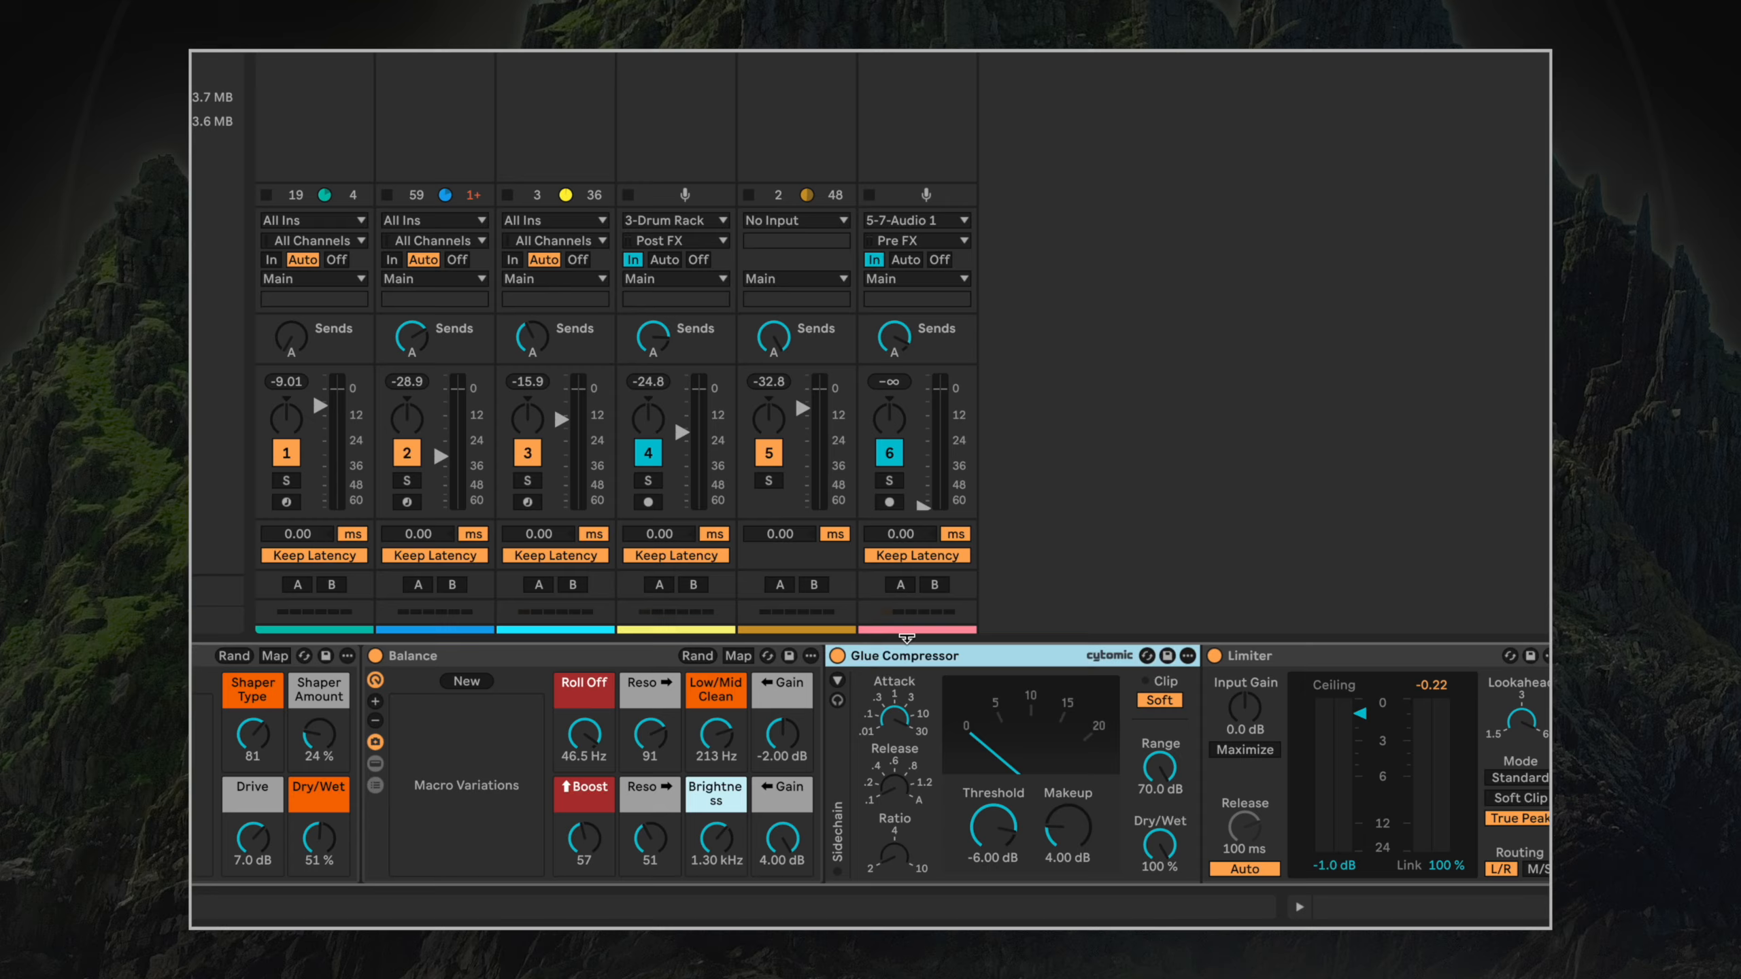
{"action": "left_click", "coordinate": [893, 785]}
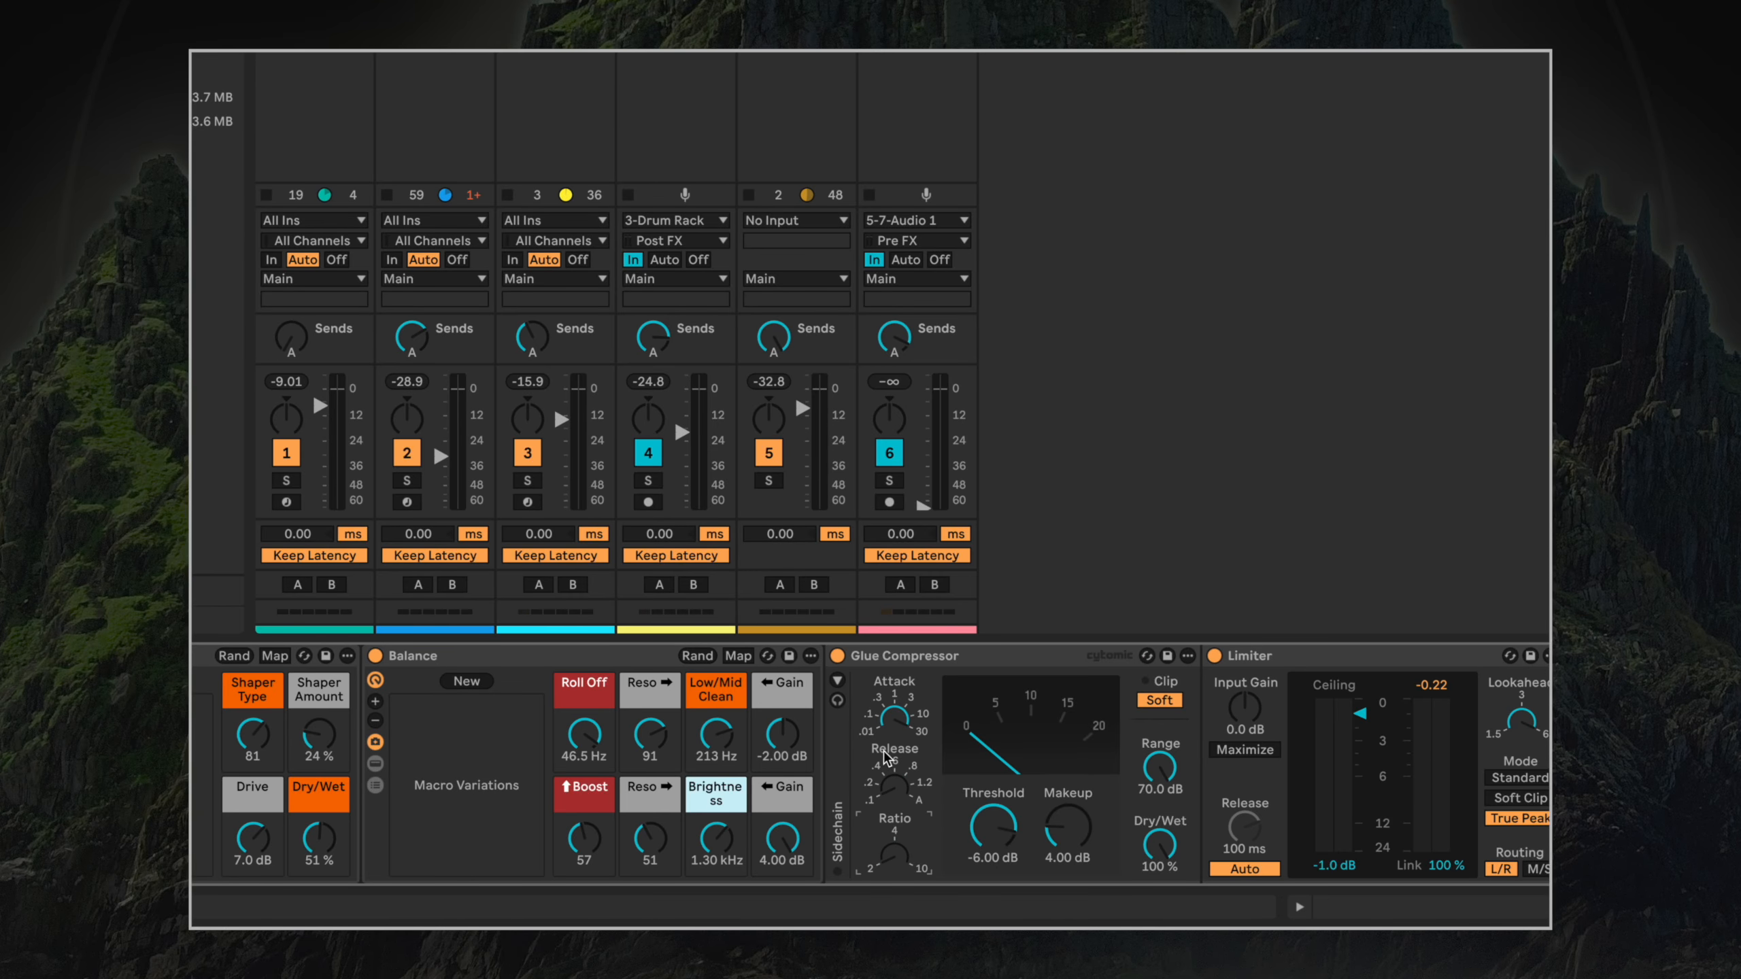
{"action": "left_click_drag", "start_coordinate": [891, 731], "coordinate": [891, 789]}
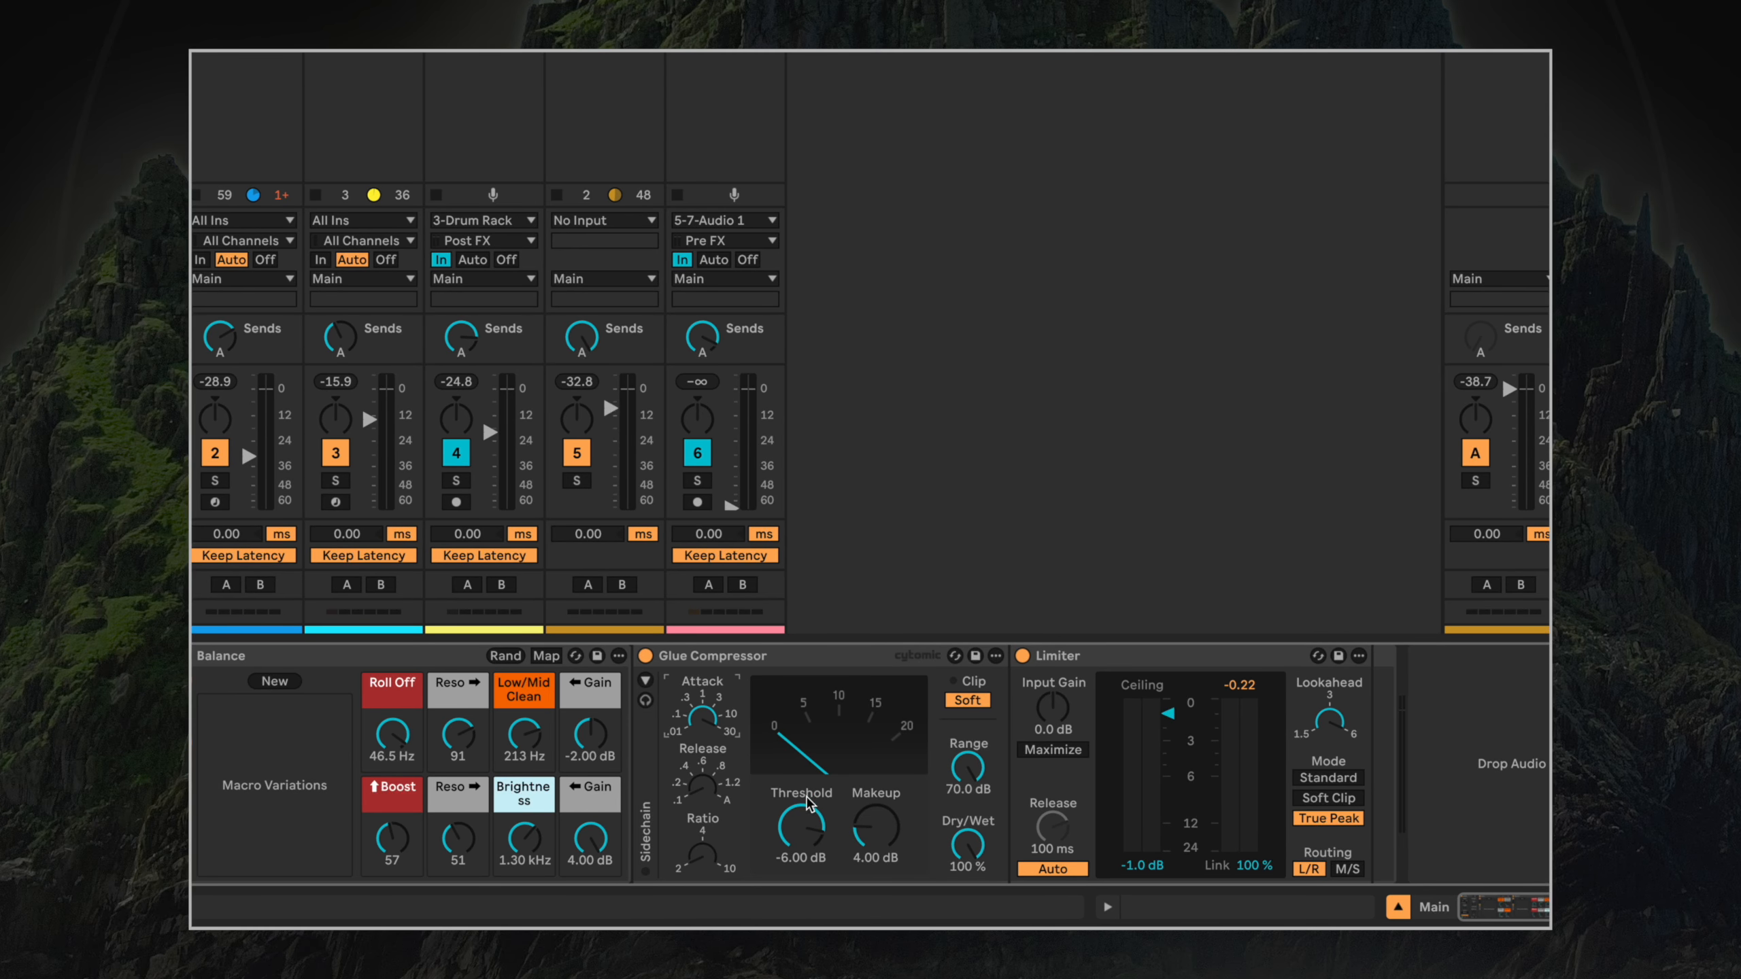
{"action": "key", "text": "super+z"}
{"action": "left_click_drag", "start_coordinate": [866, 848], "coordinate": [866, 806]}
{"action": "key", "text": "super+z"}
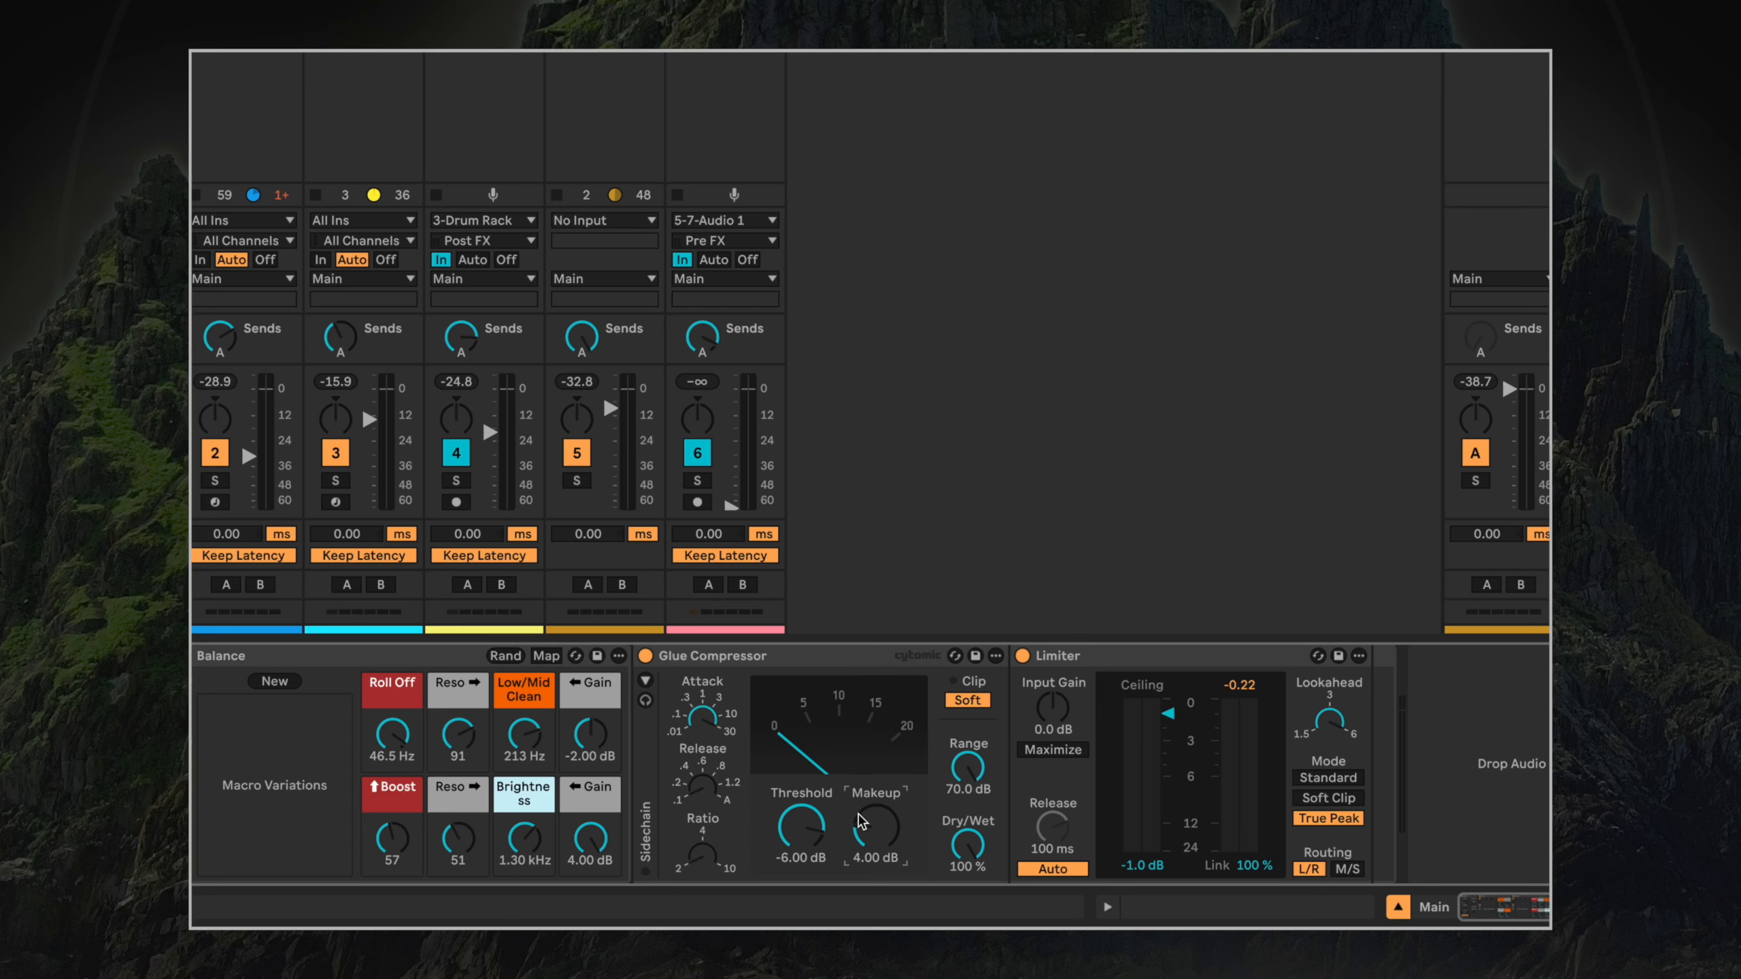
During playback, set the Glue Compressor's Threshold to -9.84 dB and Makeup to 6.35 dB.
{"action": "mouse_move", "coordinate": [801, 857]}
{"action": "left_mouse_down"}
{"action": "mouse_move", "coordinate": [801, 885]}
{"action": "mouse_move", "coordinate": [802, 856]}
{"action": "left_mouse_up"}
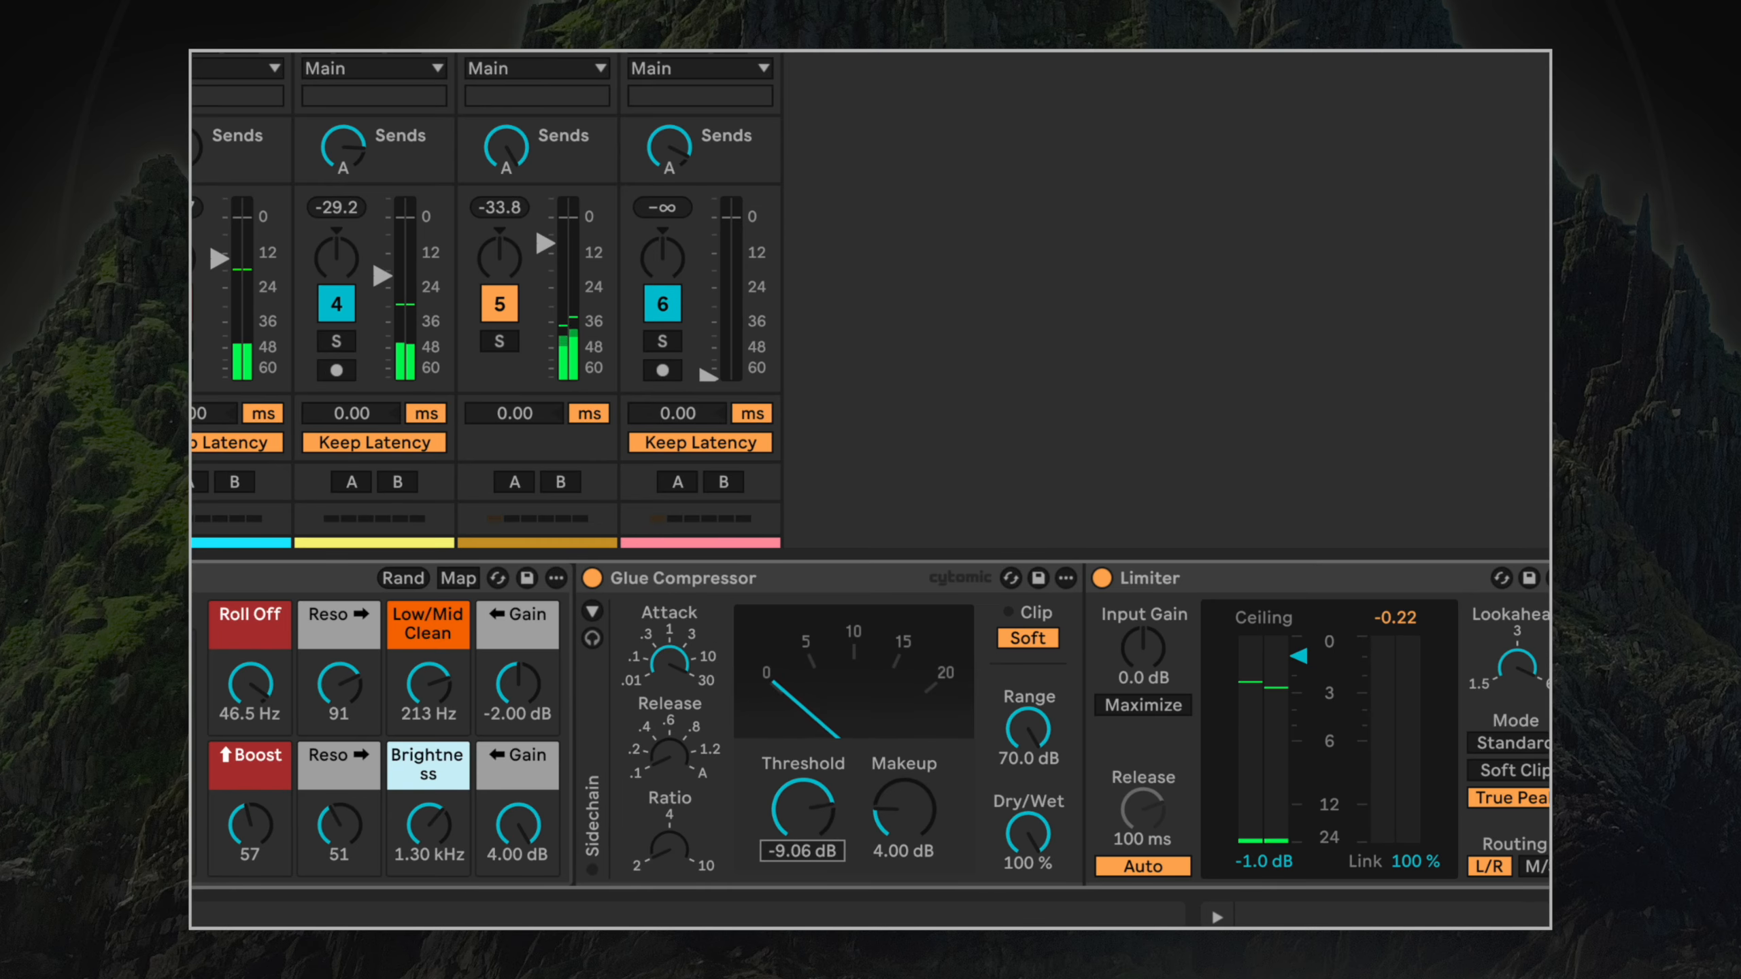
{"action": "mouse_move", "coordinate": [904, 810]}
{"action": "left_mouse_down"}
{"action": "mouse_move", "coordinate": [903, 750]}
{"action": "mouse_move", "coordinate": [903, 782]}
{"action": "left_mouse_up"}
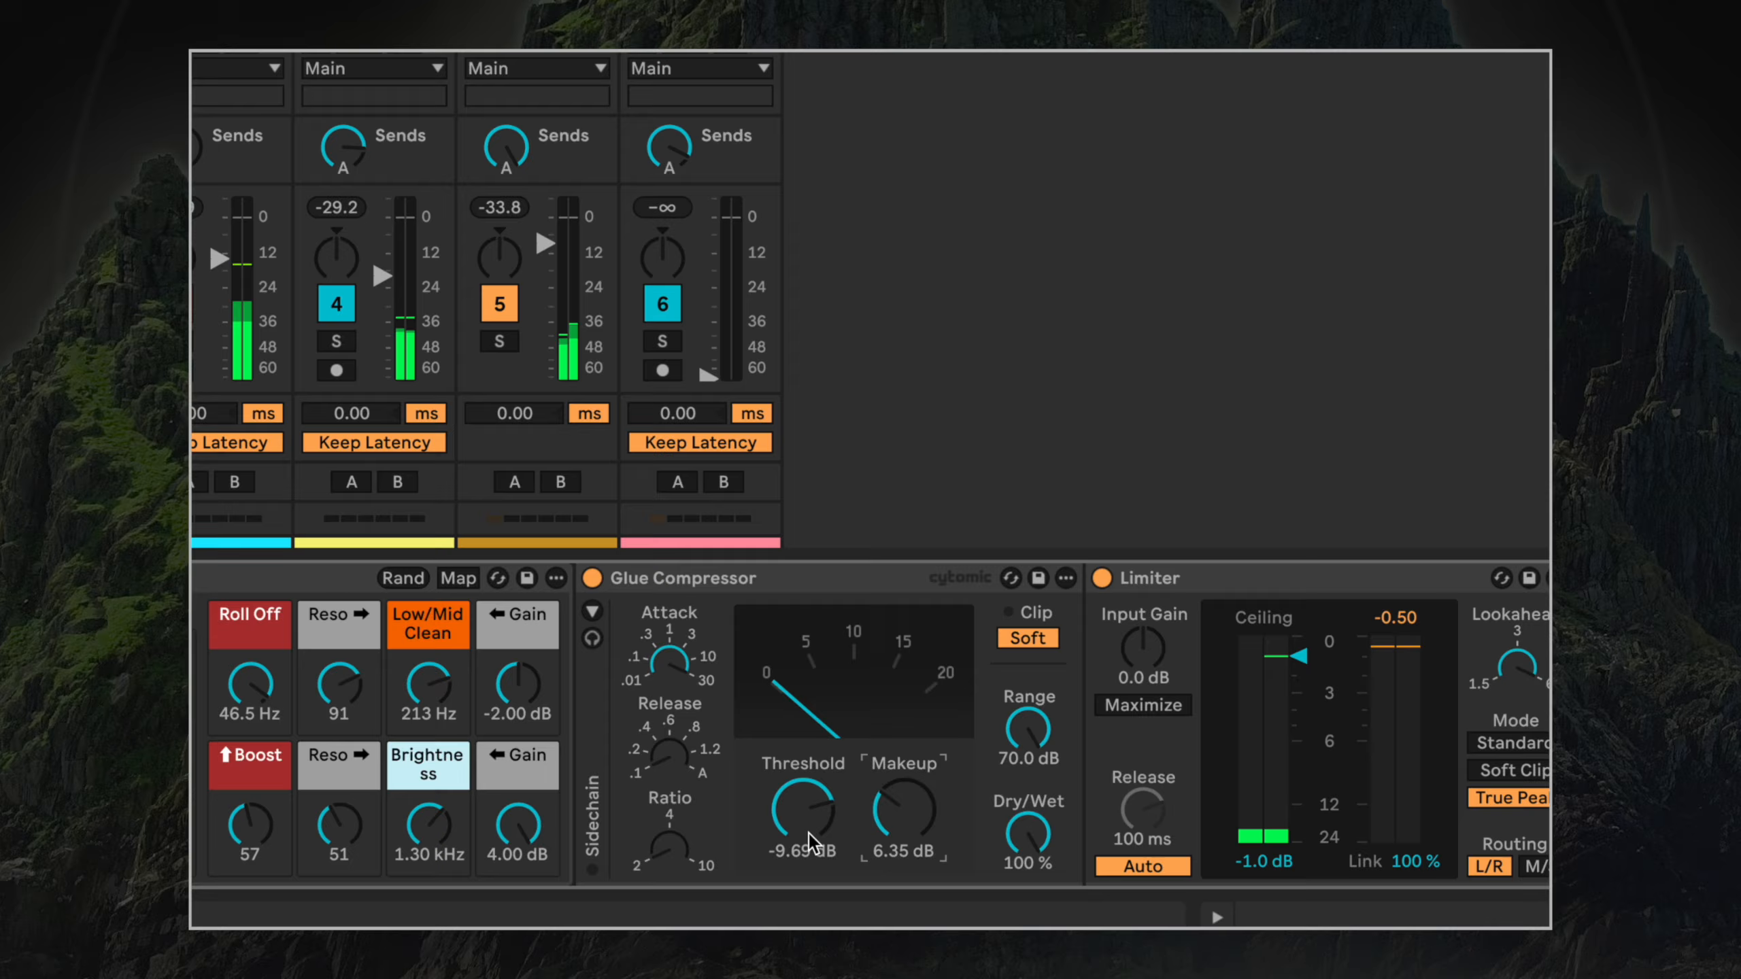
{"action": "left_click_drag", "start_coordinate": [810, 832], "coordinate": [810, 834]}
{"action": "left_click", "coordinate": [886, 826]}
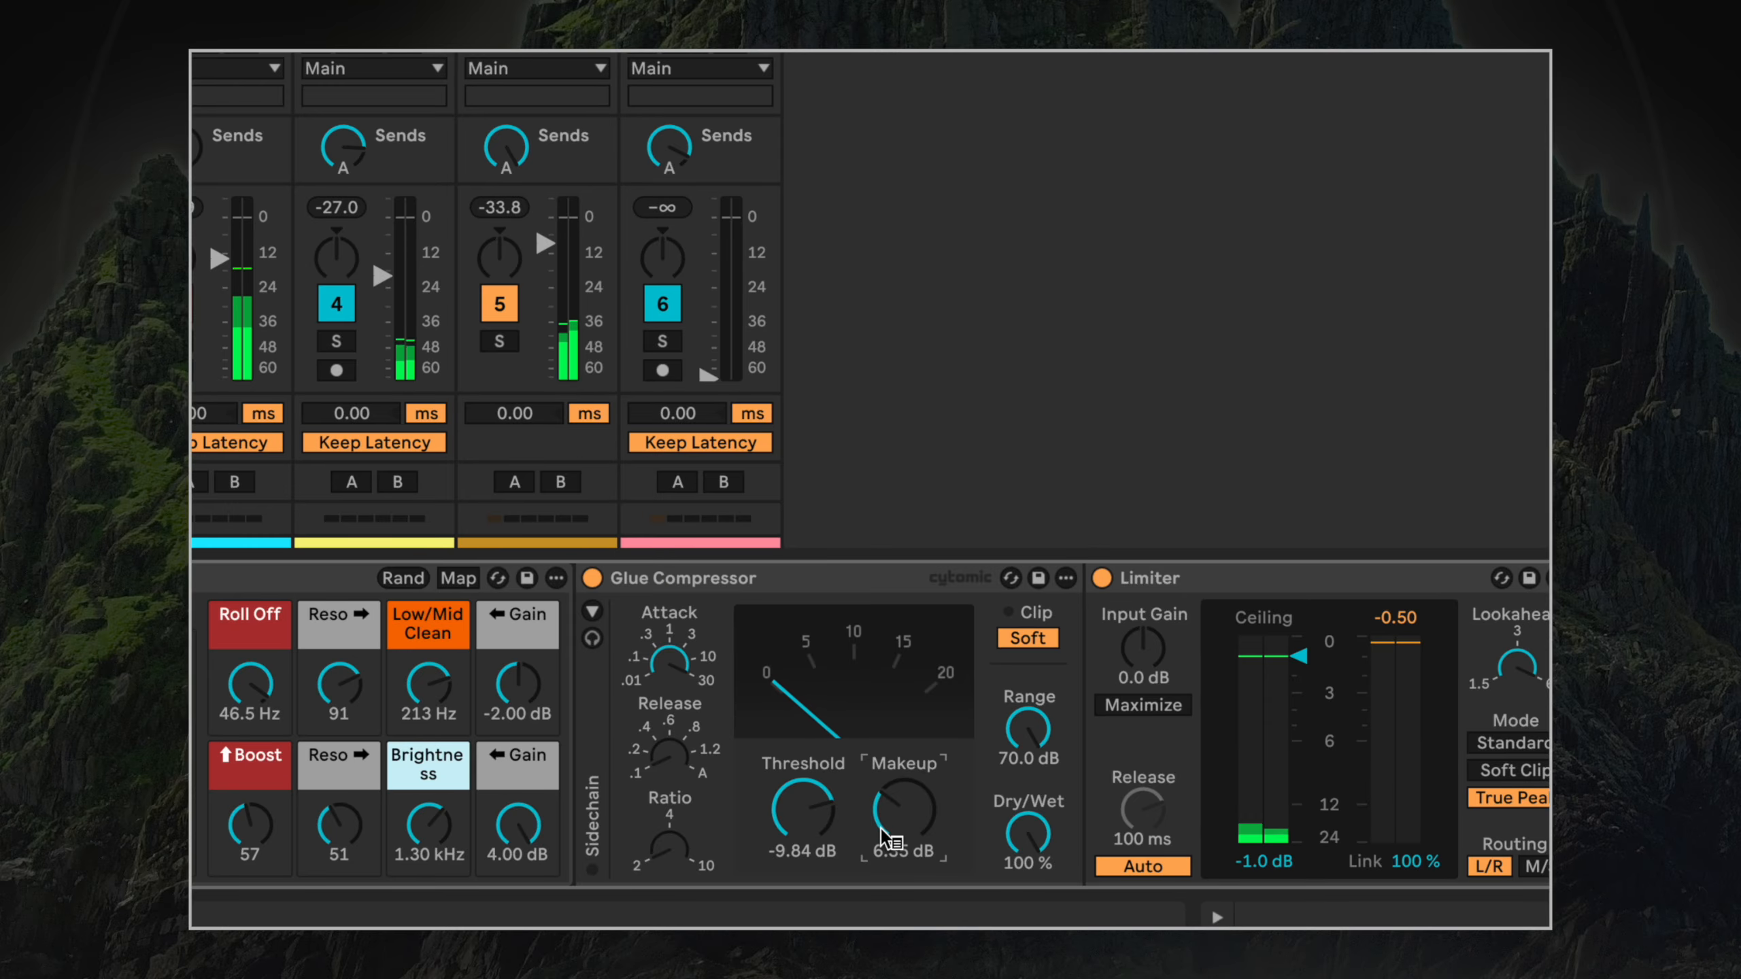
Set the Balance rack's Brightness Gain to 0.00 dB, and bypass and re-enable the Glue Compressor to compare the mix.
{"action": "left_click_drag", "start_coordinate": [517, 826], "coordinate": [517, 845]}
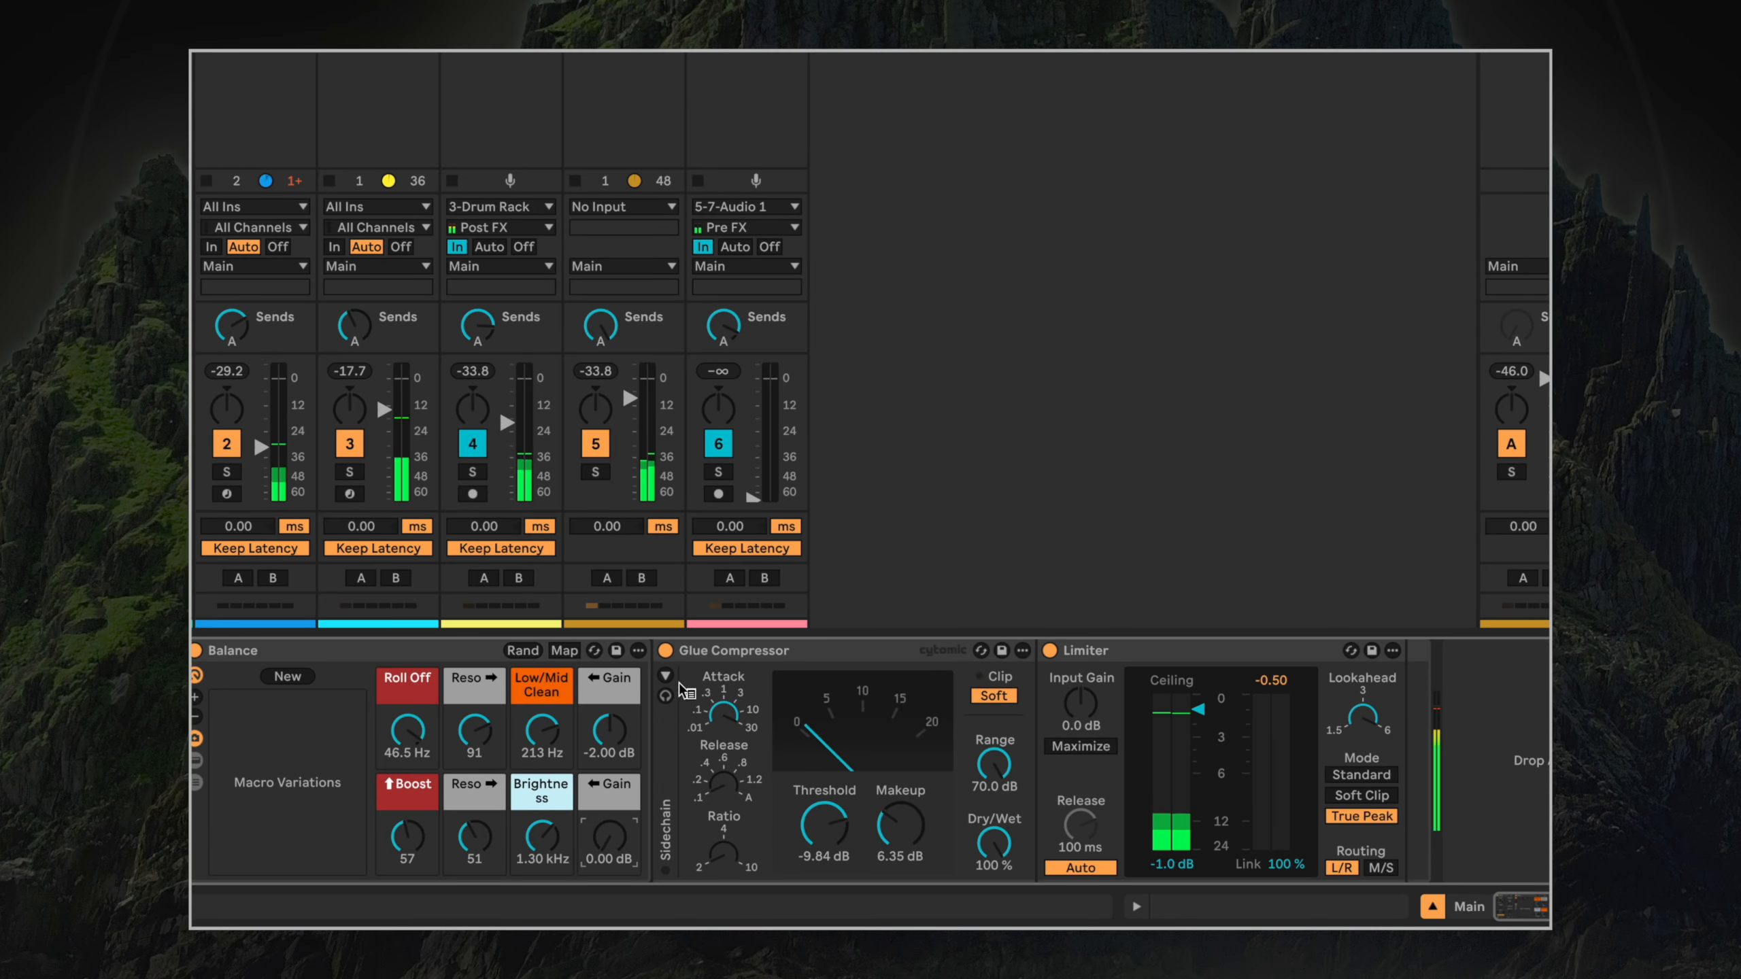
{"action": "left_click", "coordinate": [665, 650]}
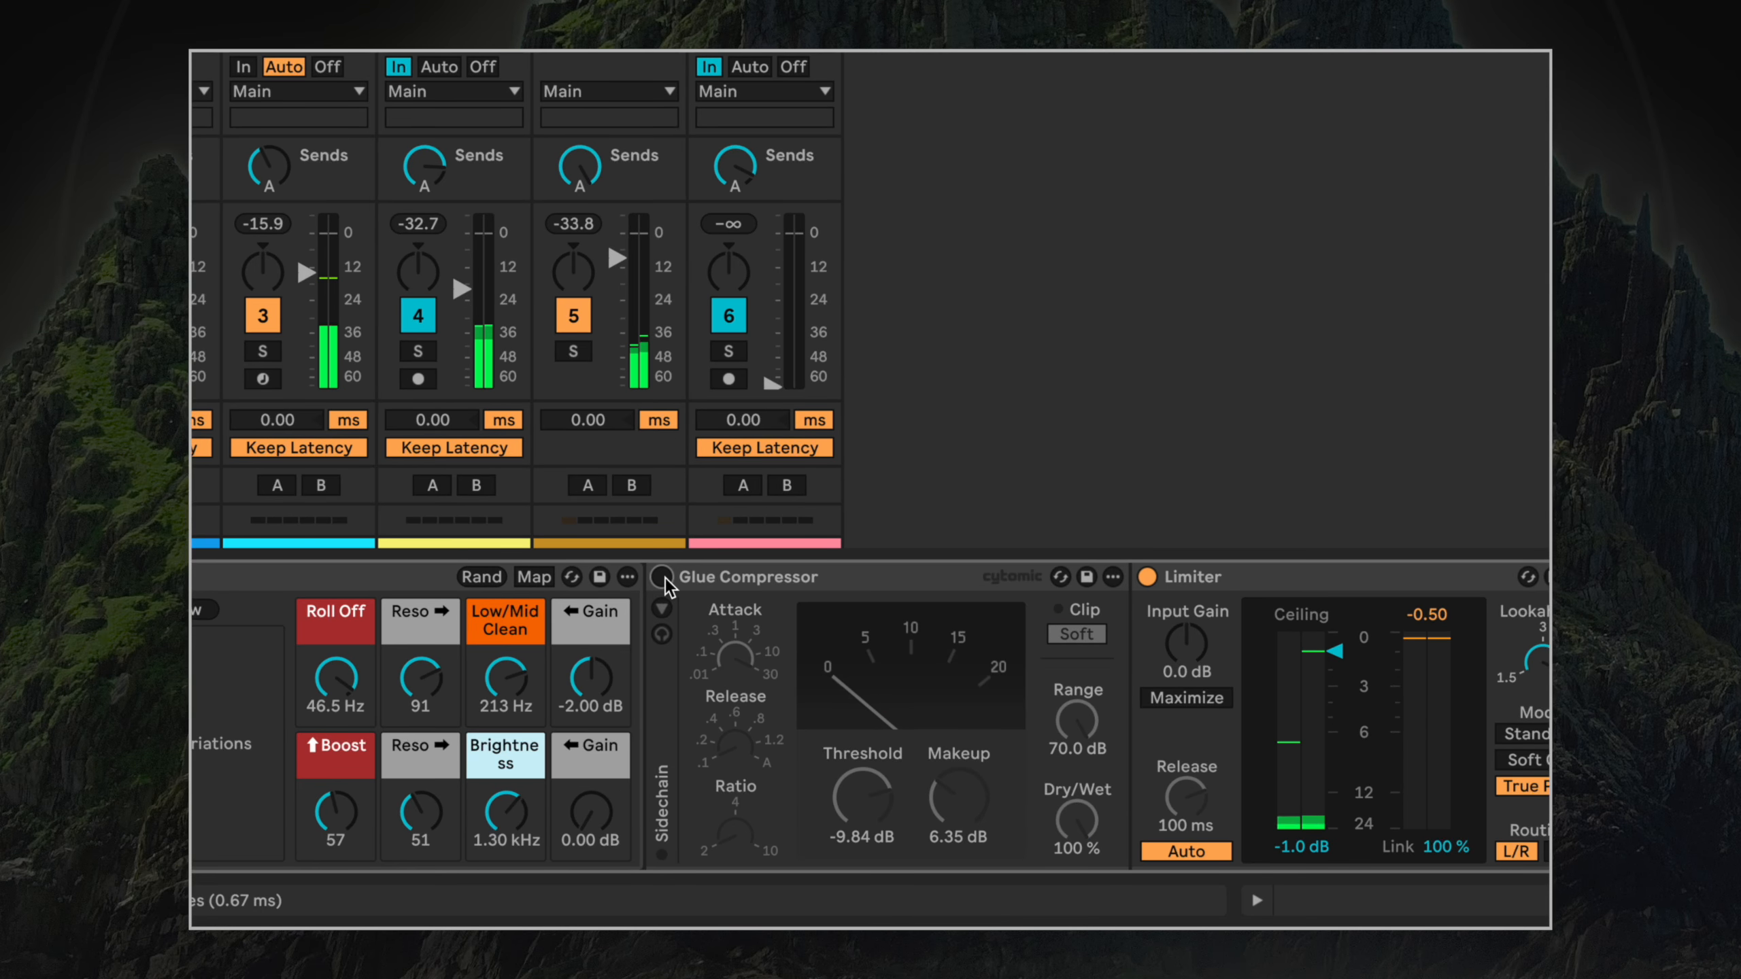
{"action": "left_click", "coordinate": [662, 578]}
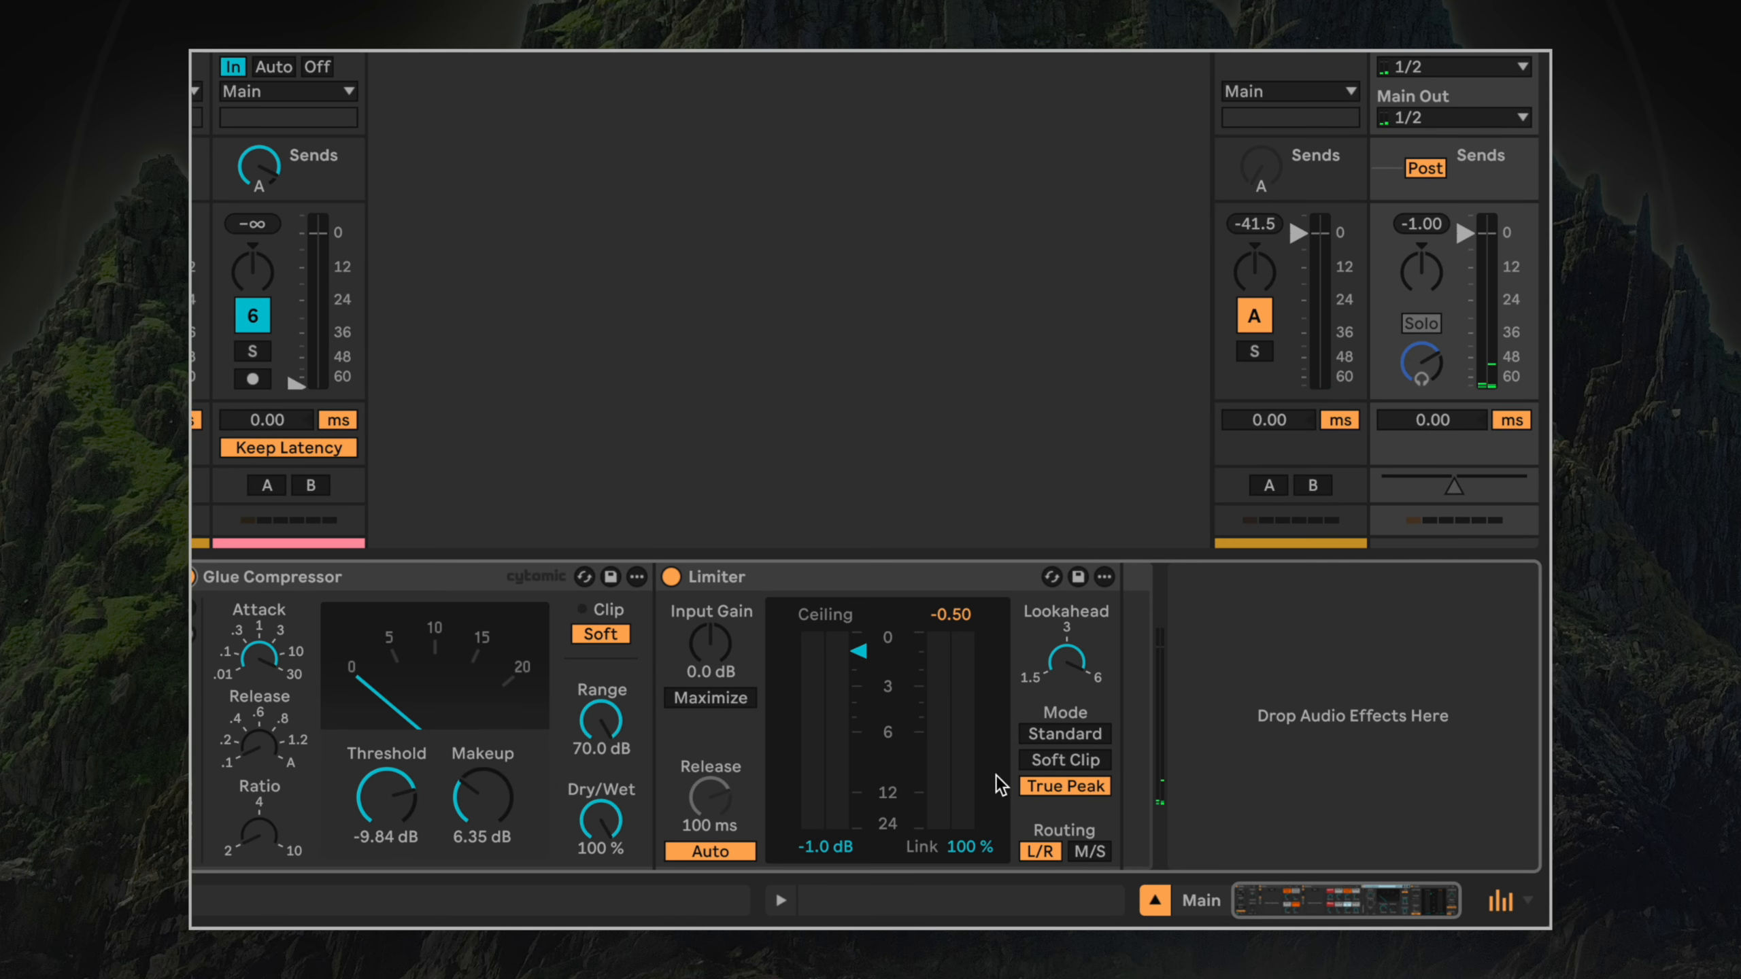
Try different Limiter input gain levels during playback and settle on an Input Gain of 5.3 dB.
{"action": "left_click", "coordinate": [1079, 671]}
{"action": "double_click", "coordinate": [723, 661]}
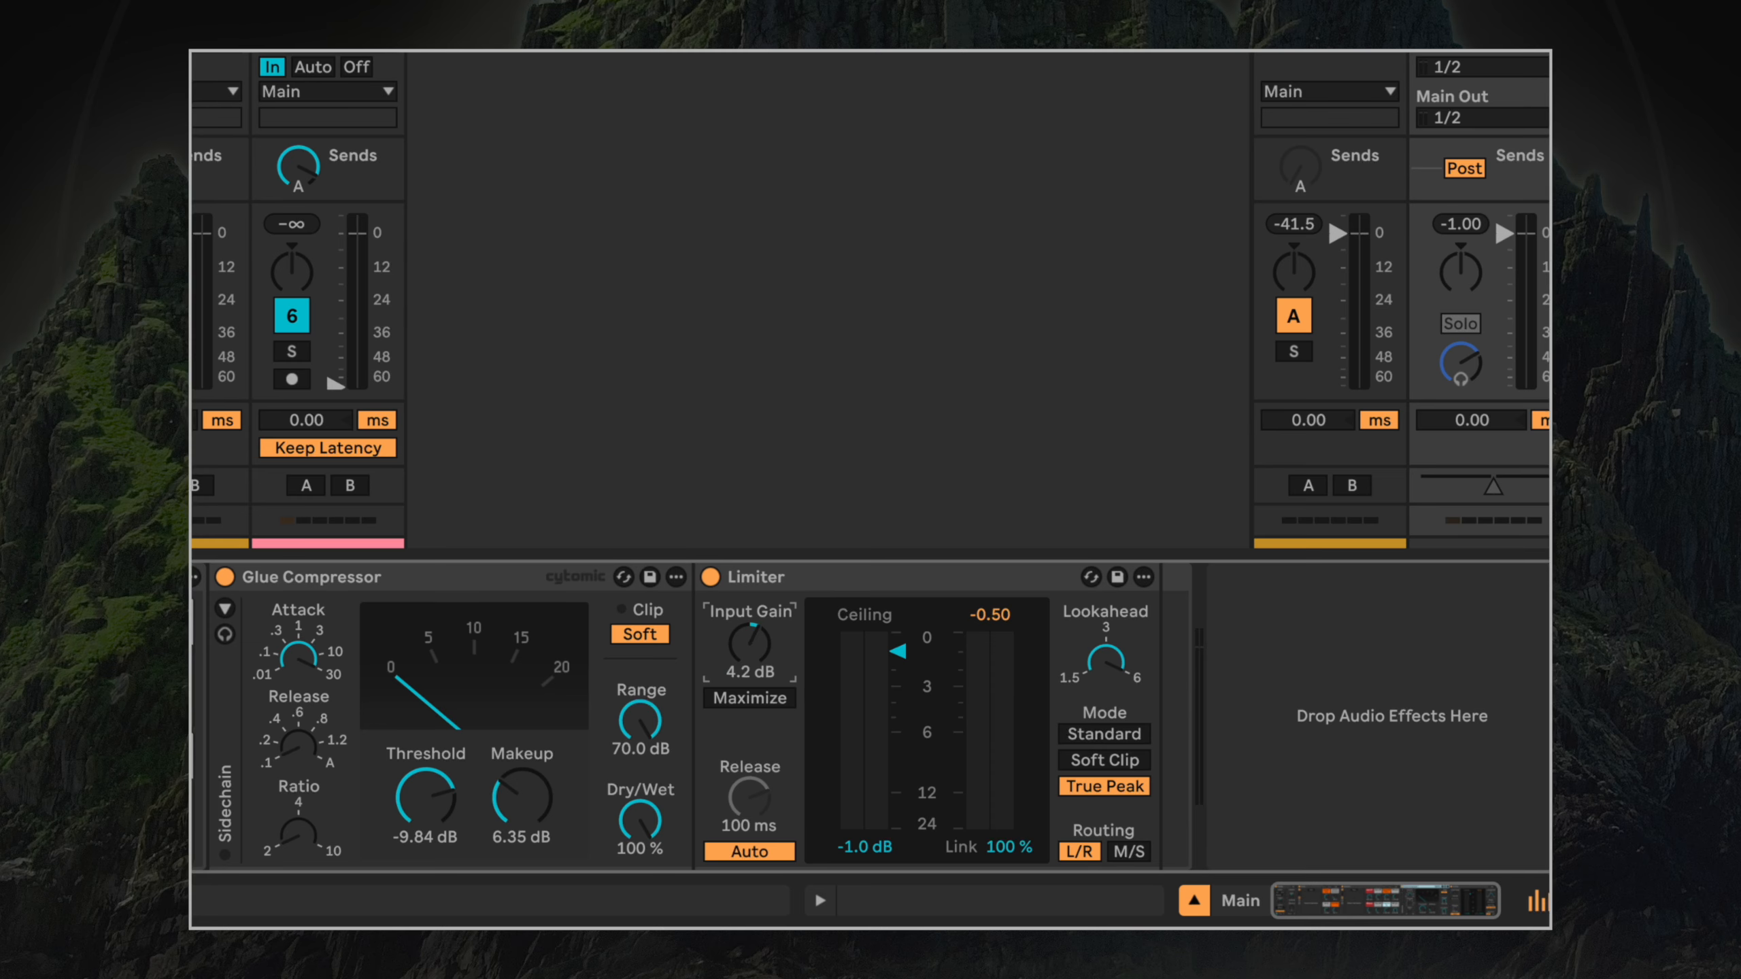
{"action": "double_click", "coordinate": [761, 662]}
{"action": "left_click_drag", "start_coordinate": [760, 658], "coordinate": [760, 682]}
{"action": "key", "text": "space"}
{"action": "left_click_drag", "start_coordinate": [759, 666], "coordinate": [759, 620]}
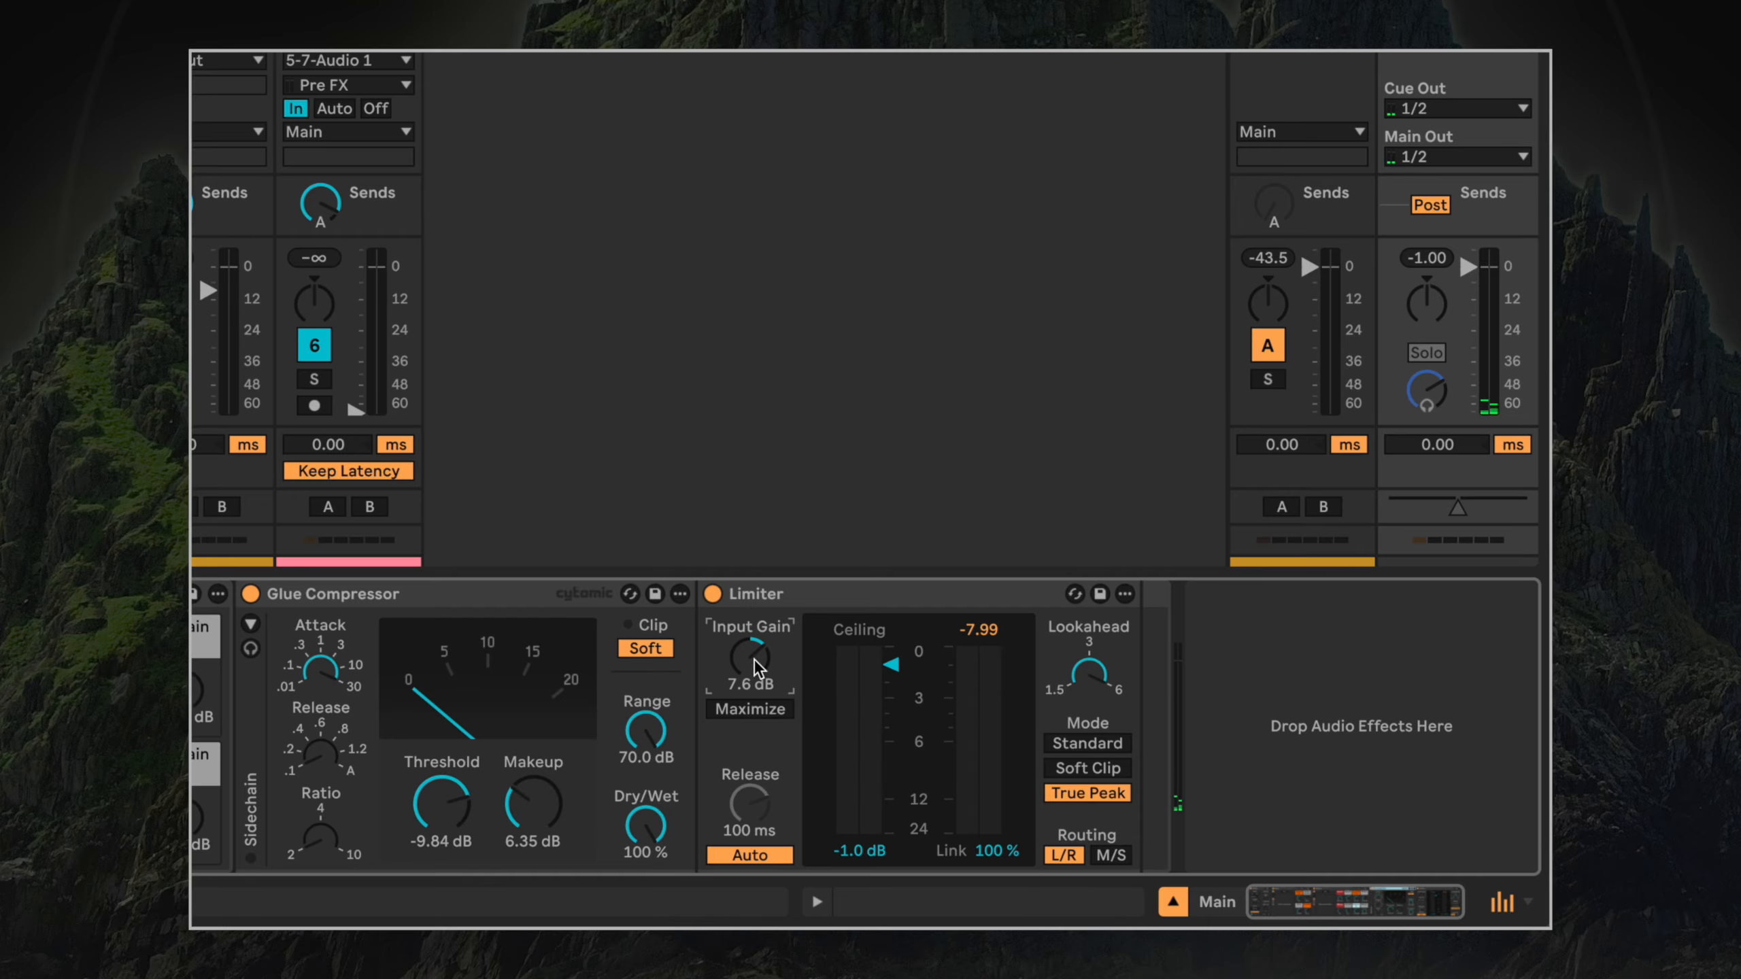
{"action": "mouse_move", "coordinate": [753, 658]}
{"action": "left_mouse_down"}
{"action": "mouse_move", "coordinate": [750, 627]}
{"action": "mouse_move", "coordinate": [750, 649]}
{"action": "left_mouse_up"}
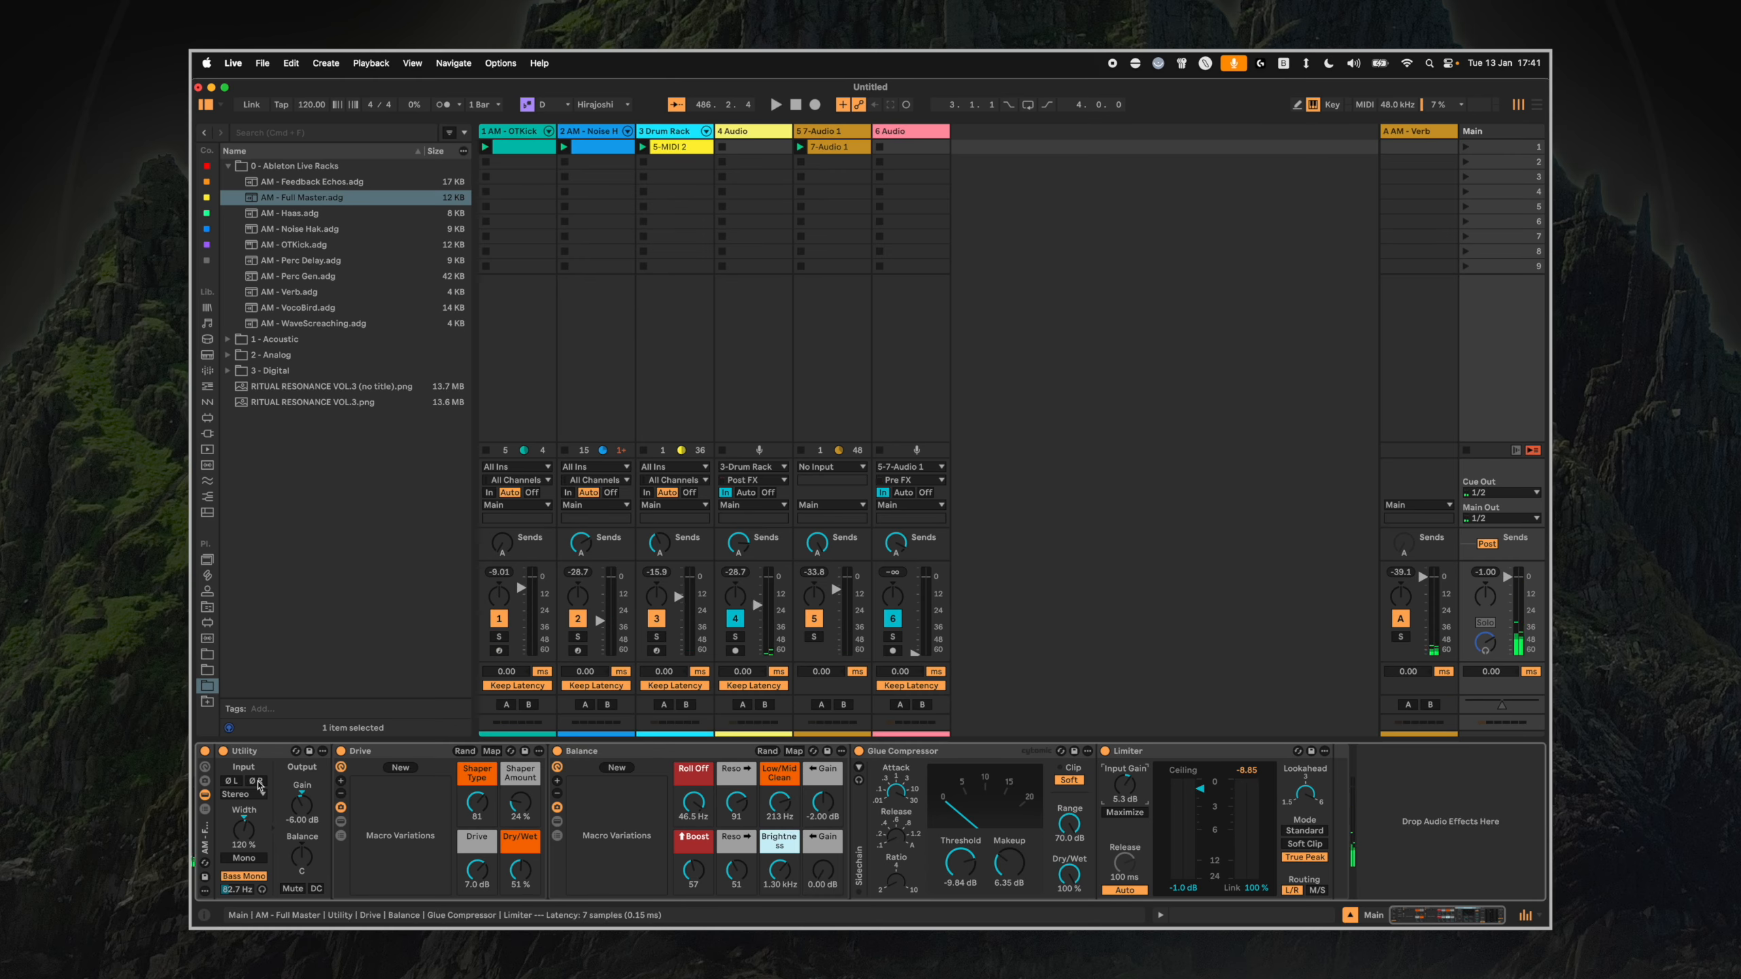
Show the Full Master rack's chain list and create a new empty chain below the Utility/Drive chain.
{"action": "left_click", "coordinate": [205, 809]}
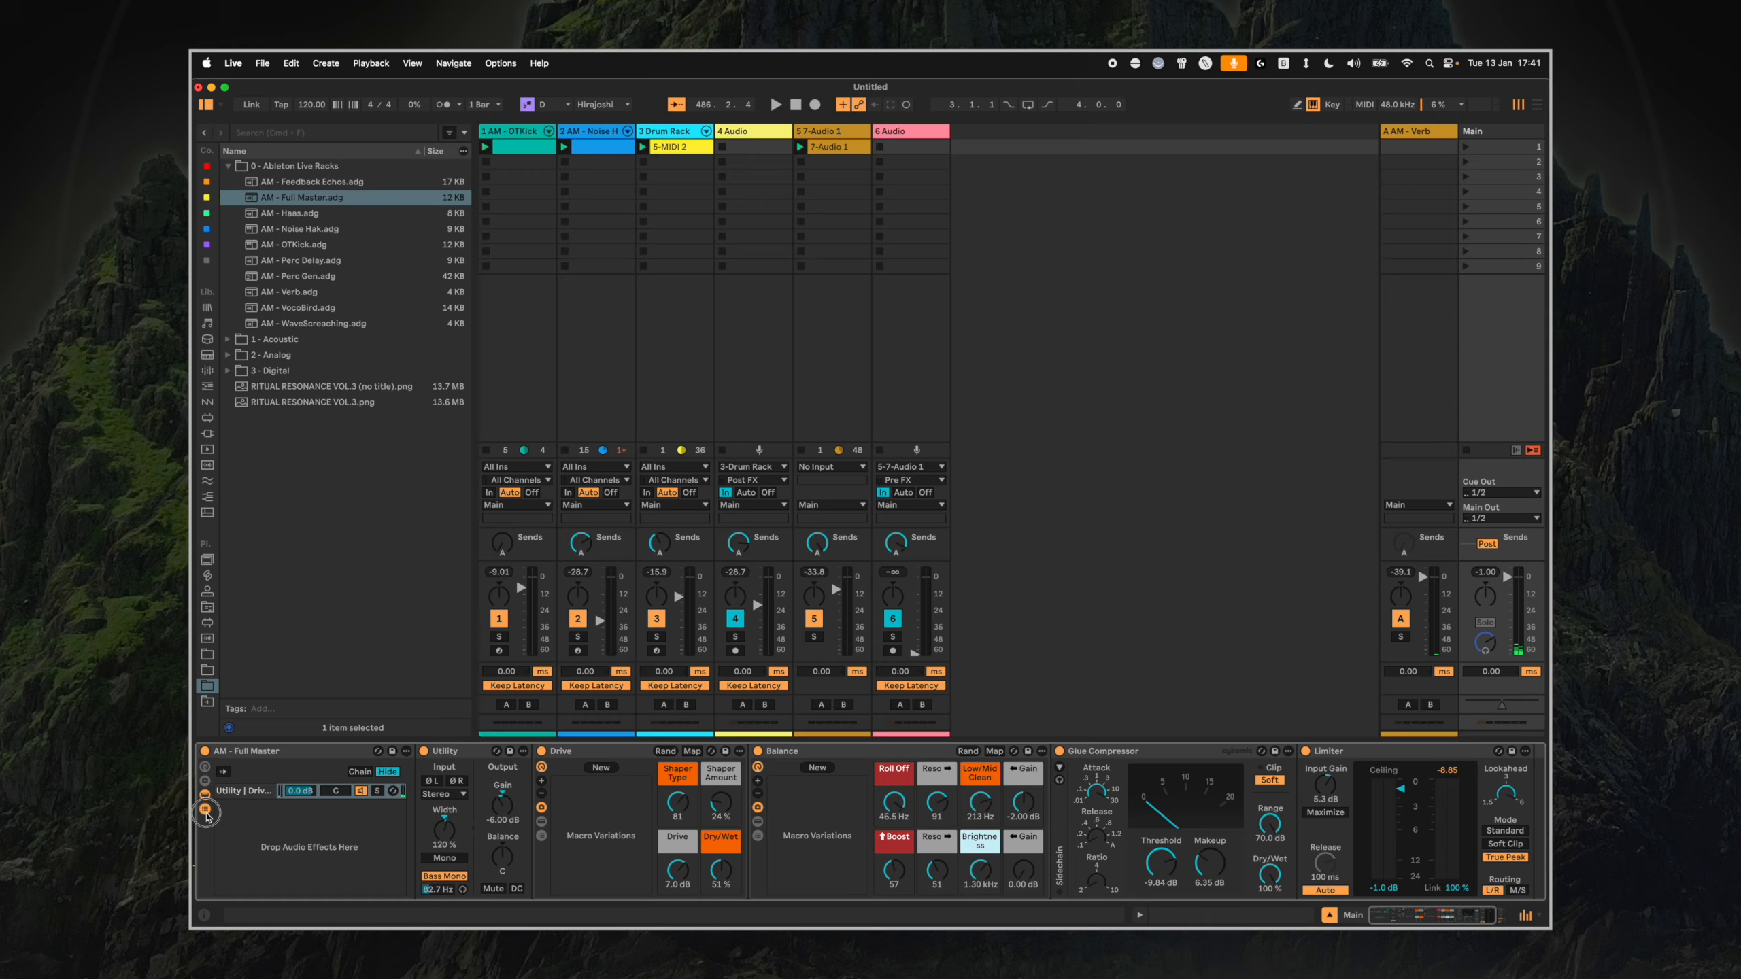
{"action": "left_click", "coordinate": [205, 809]}
{"action": "left_click", "coordinate": [205, 810]}
{"action": "left_click", "coordinate": [205, 809]}
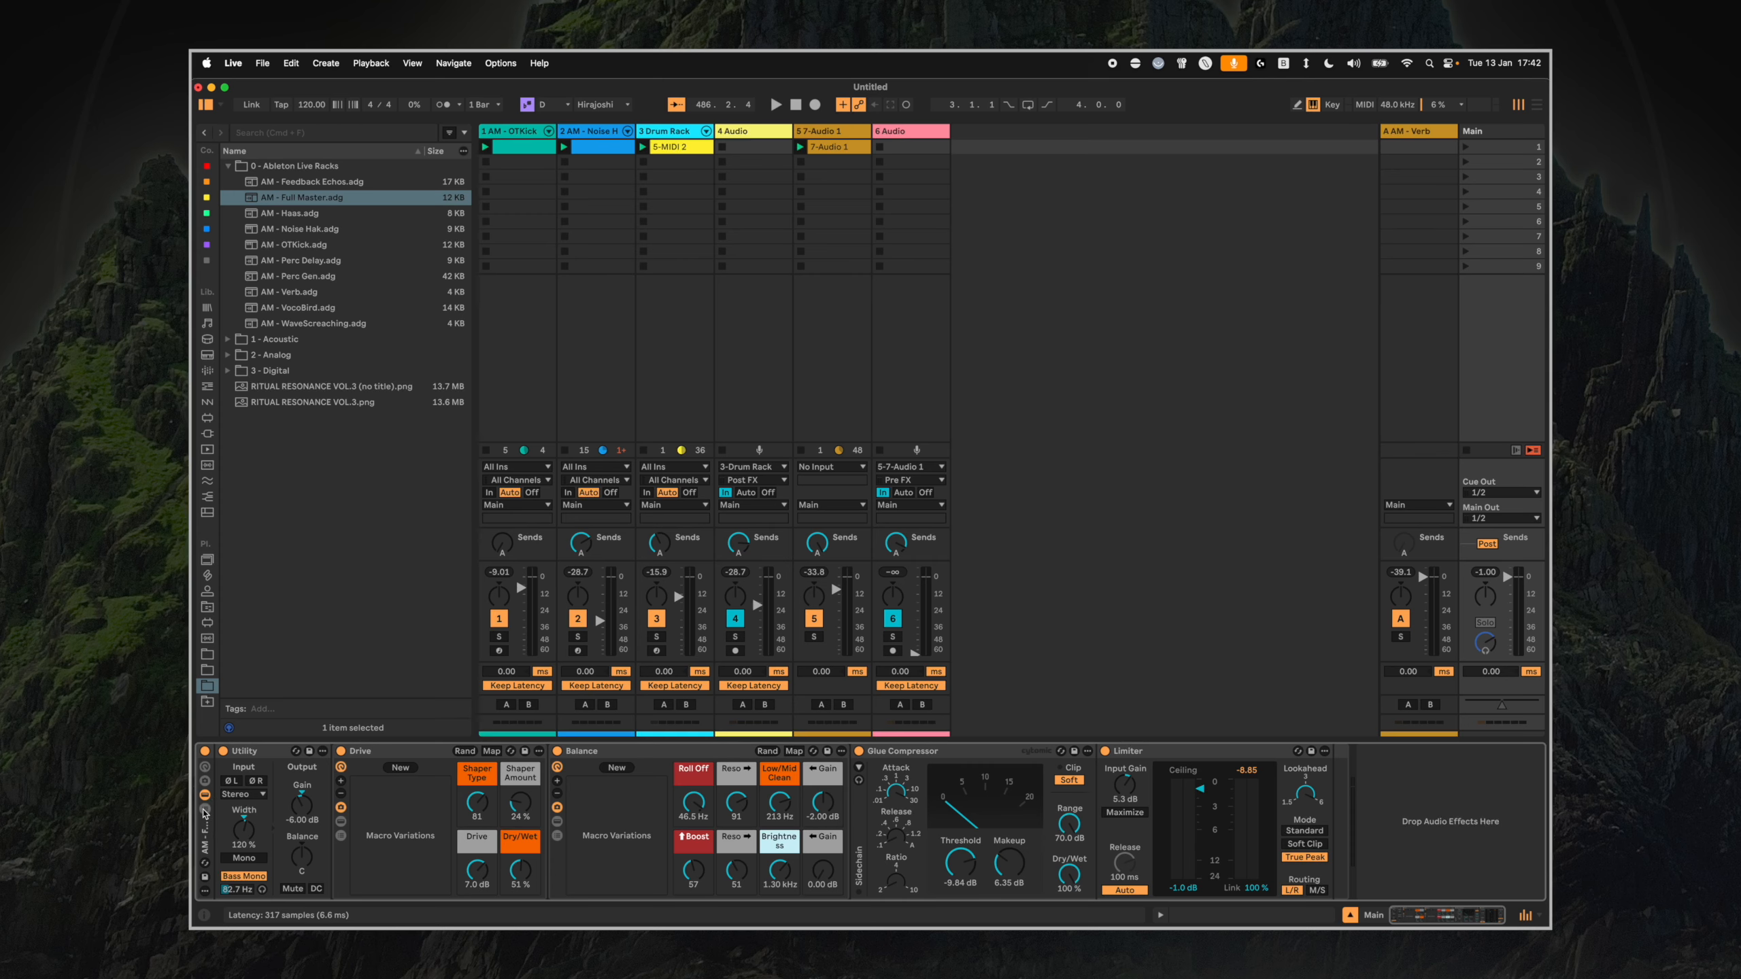
{"action": "left_click", "coordinate": [204, 810]}
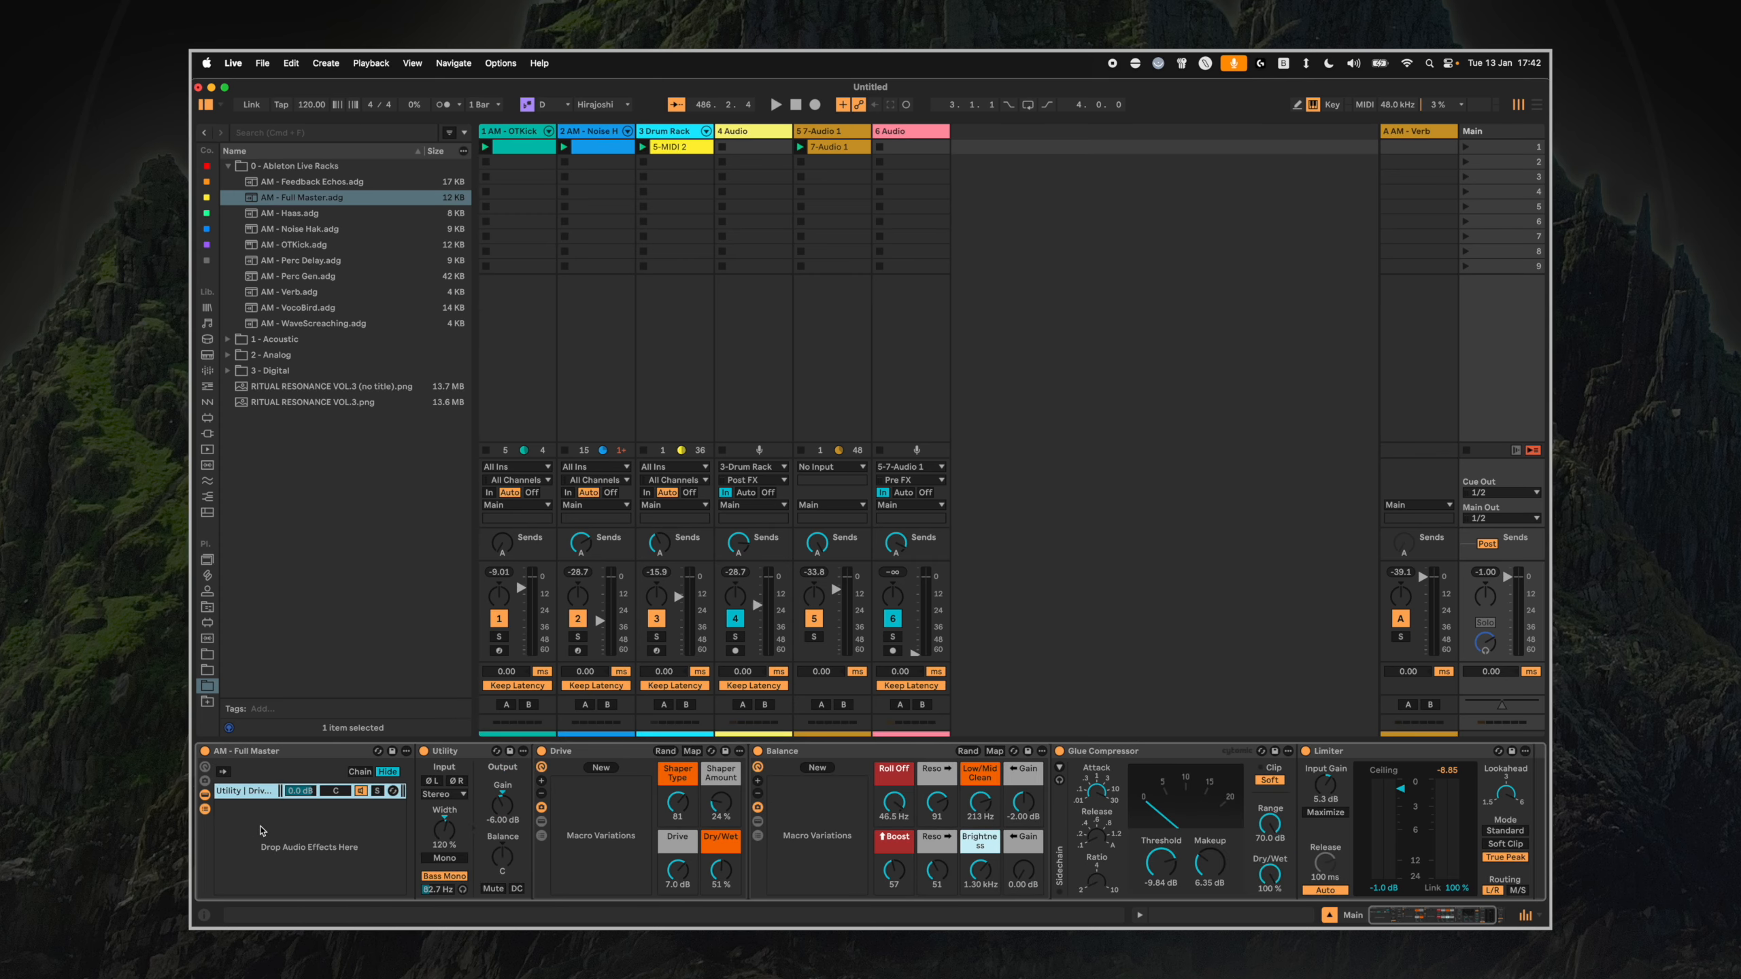
{"action": "right_click", "coordinate": [256, 869]}
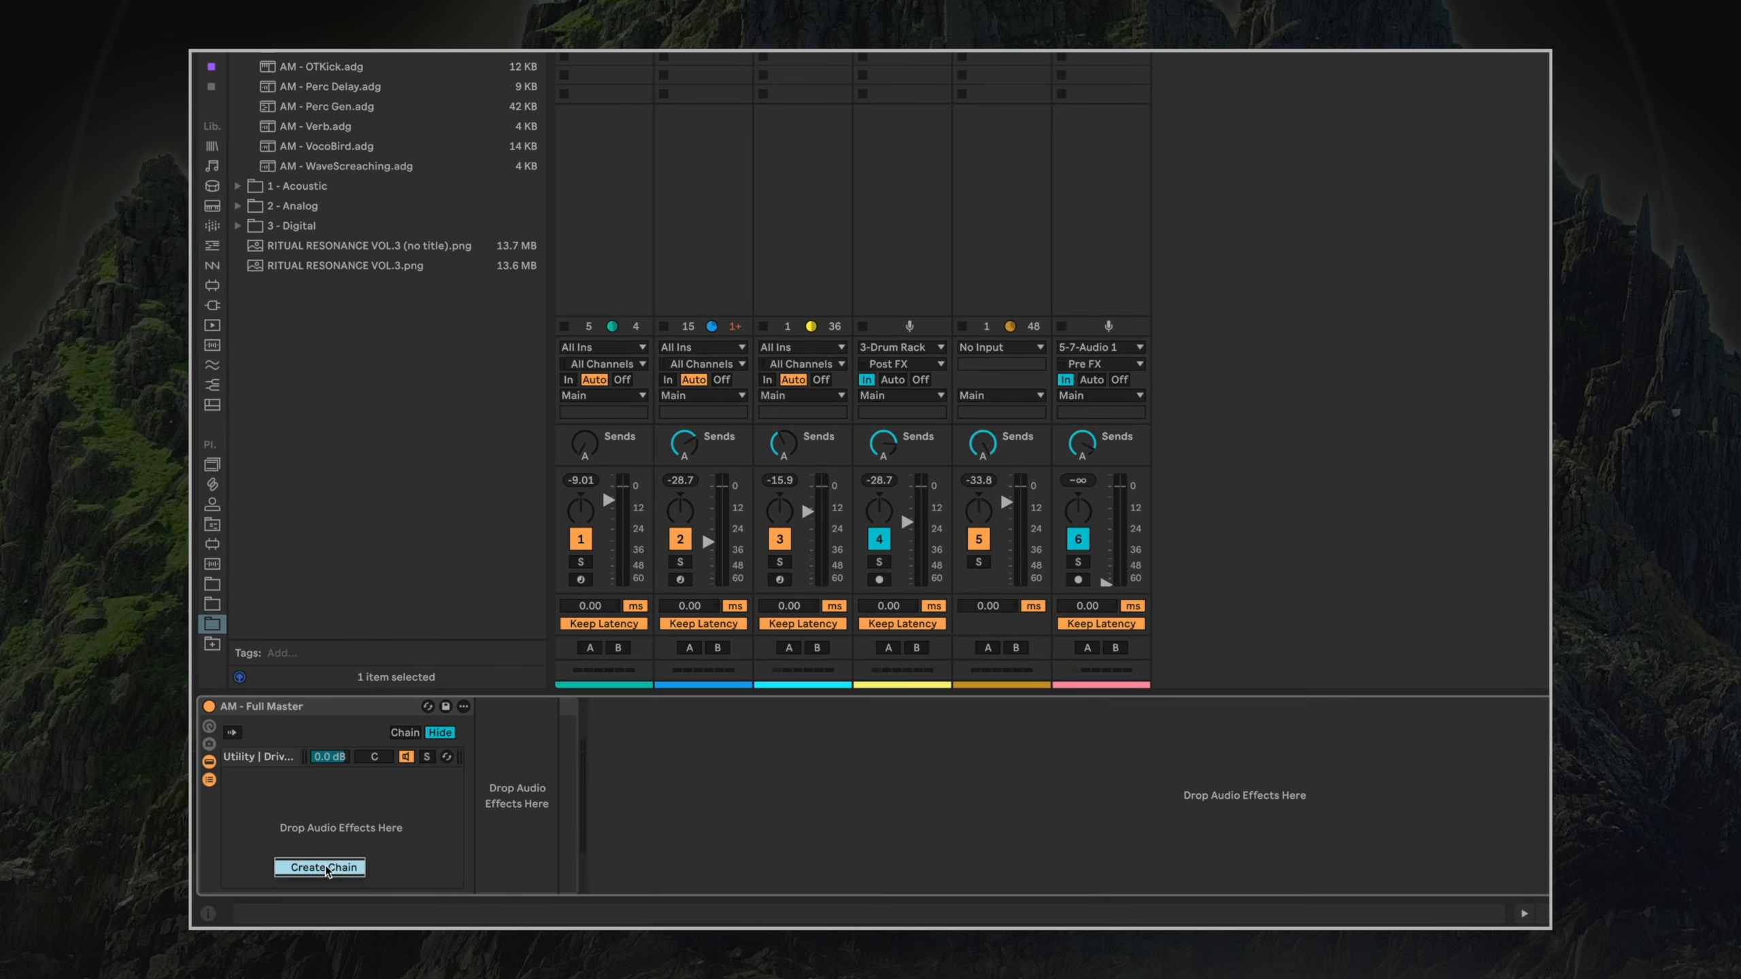
{"action": "left_click", "coordinate": [322, 868]}
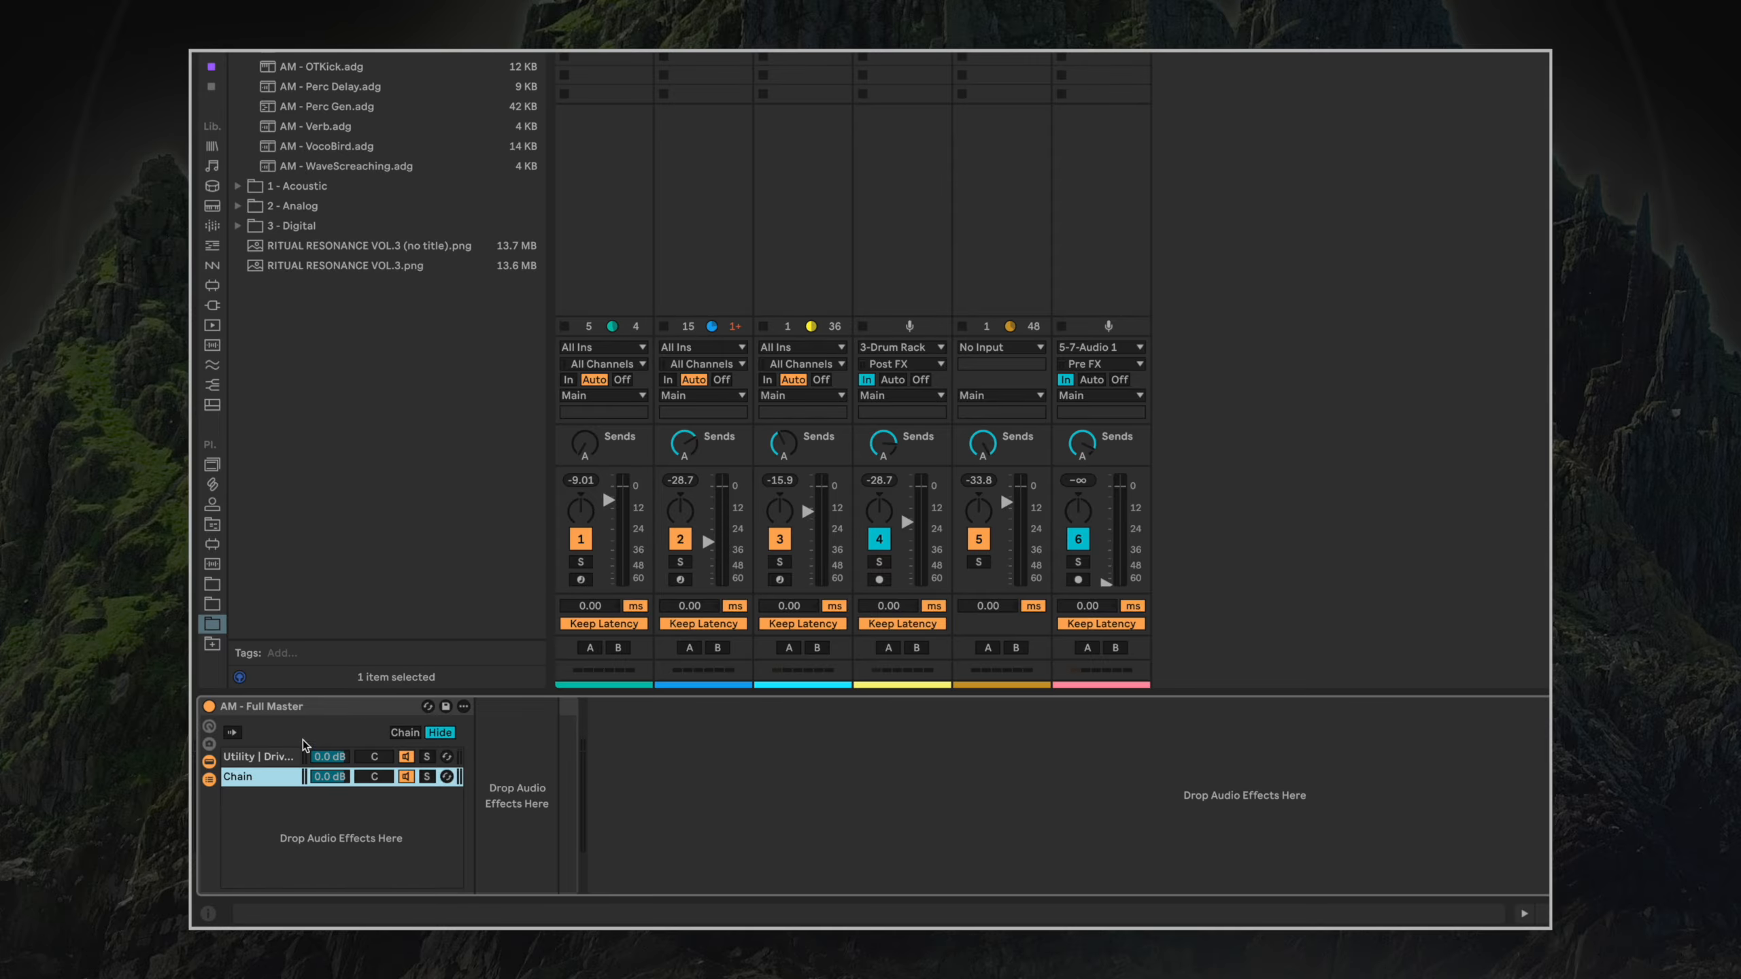
Place the new chain's selector zone at 1, show the rack's macros and map the Chain Selector to Macro 1.
{"action": "left_click", "coordinate": [405, 732]}
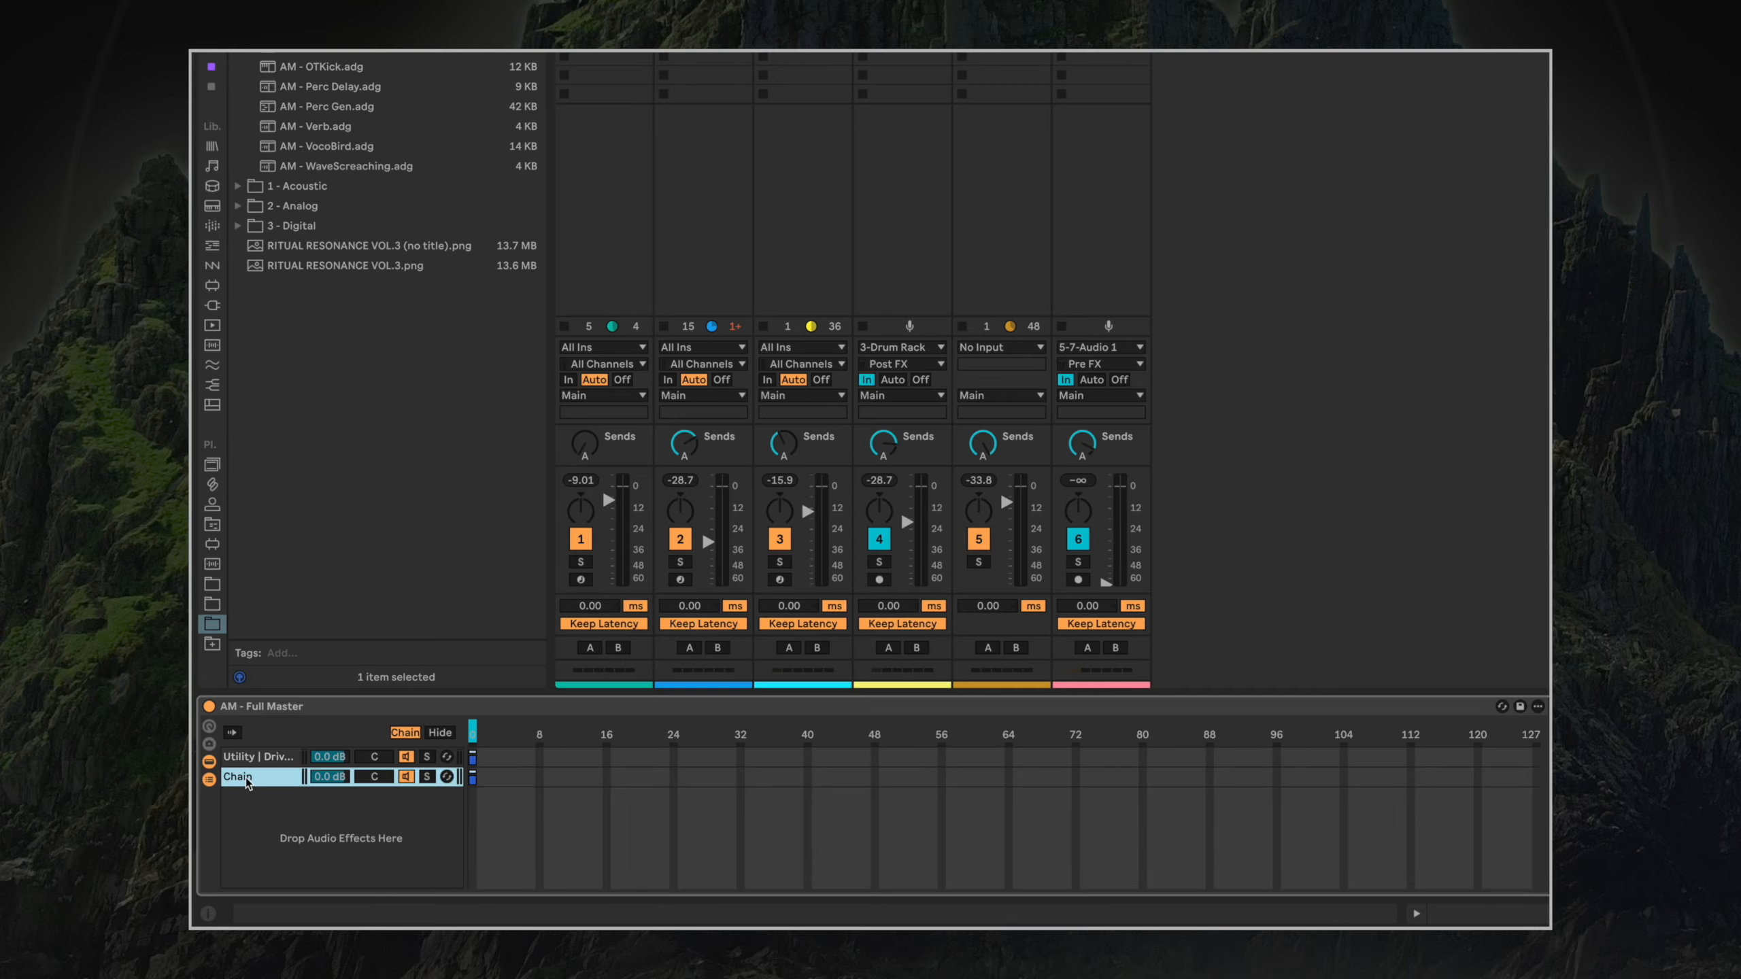
{"action": "left_click", "coordinate": [209, 727]}
{"action": "right_click", "coordinate": [1018, 734]}
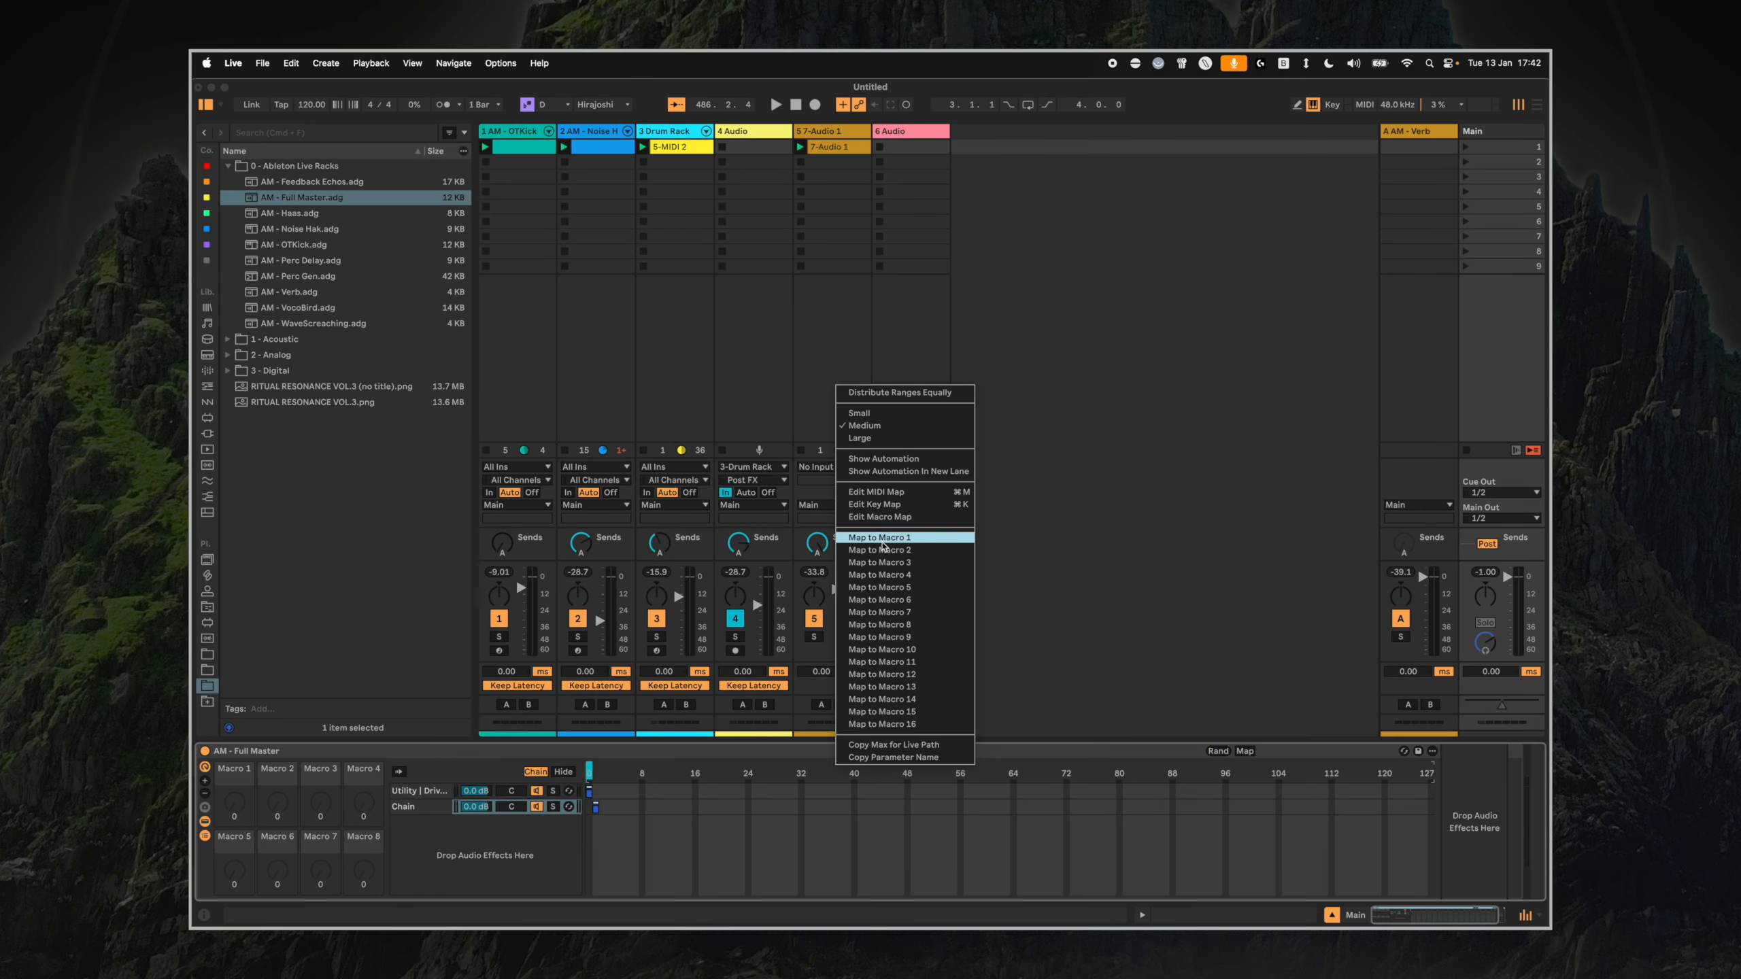
{"action": "left_click", "coordinate": [881, 546]}
{"action": "left_click", "coordinate": [1063, 442]}
{"action": "key", "text": "super+z"}
{"action": "right_click", "coordinate": [642, 766]}
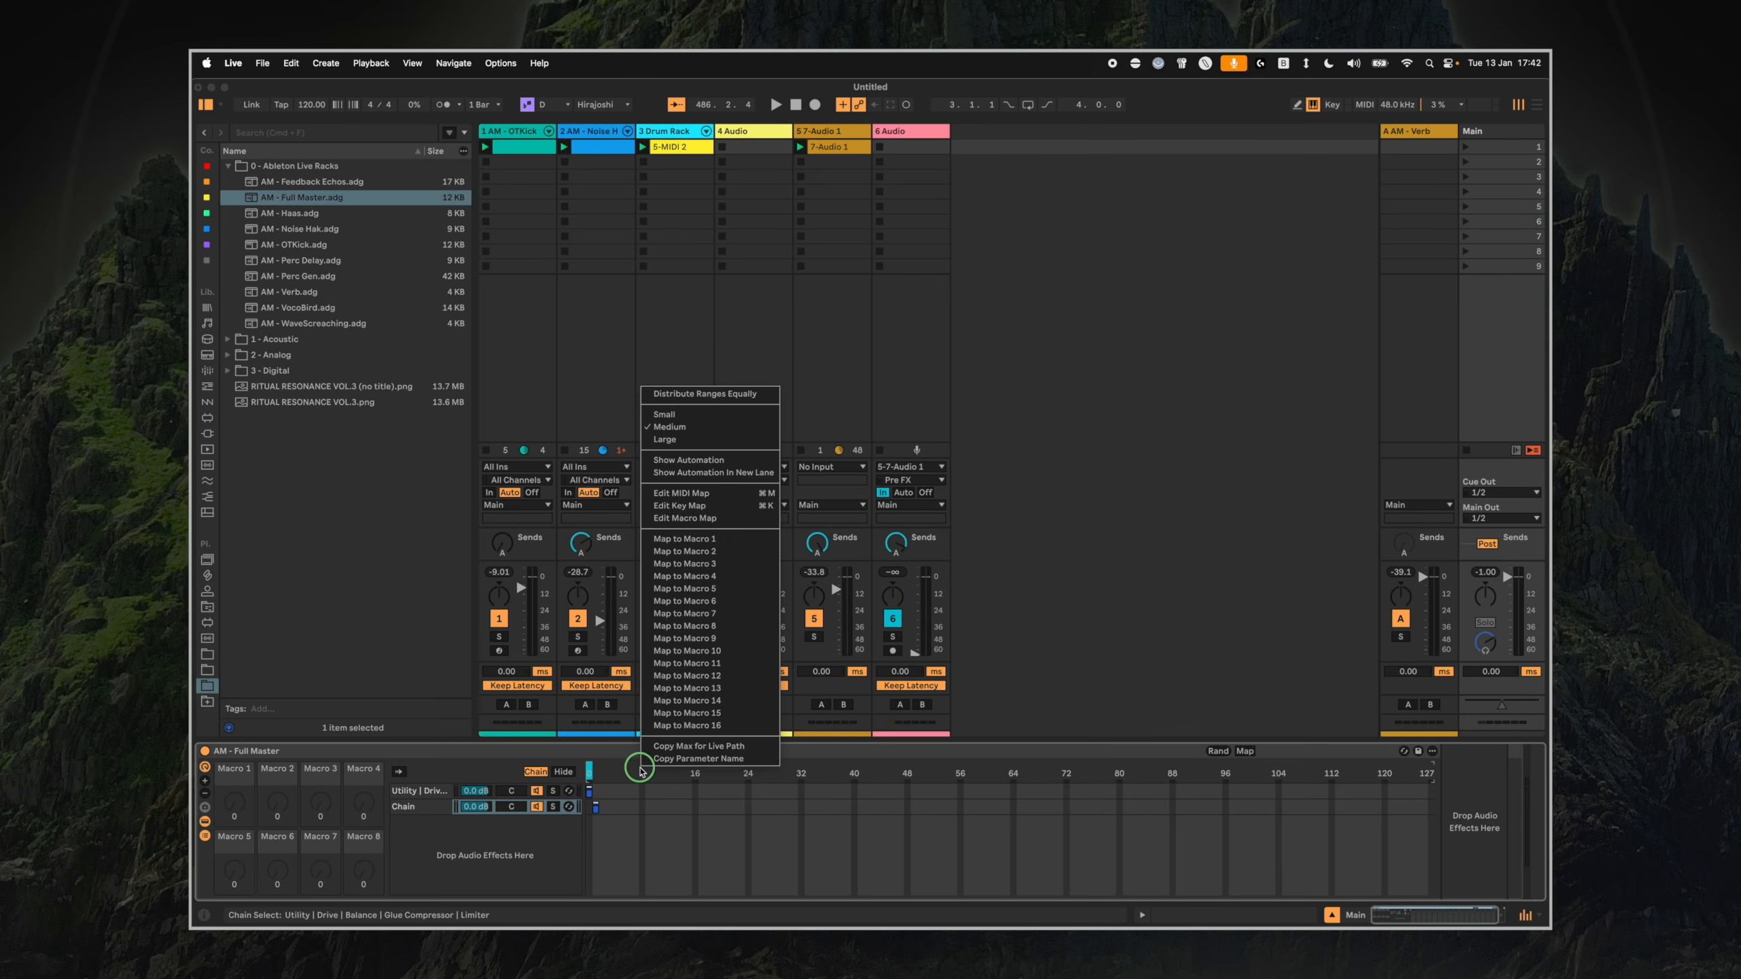
{"action": "left_click", "coordinate": [684, 540]}
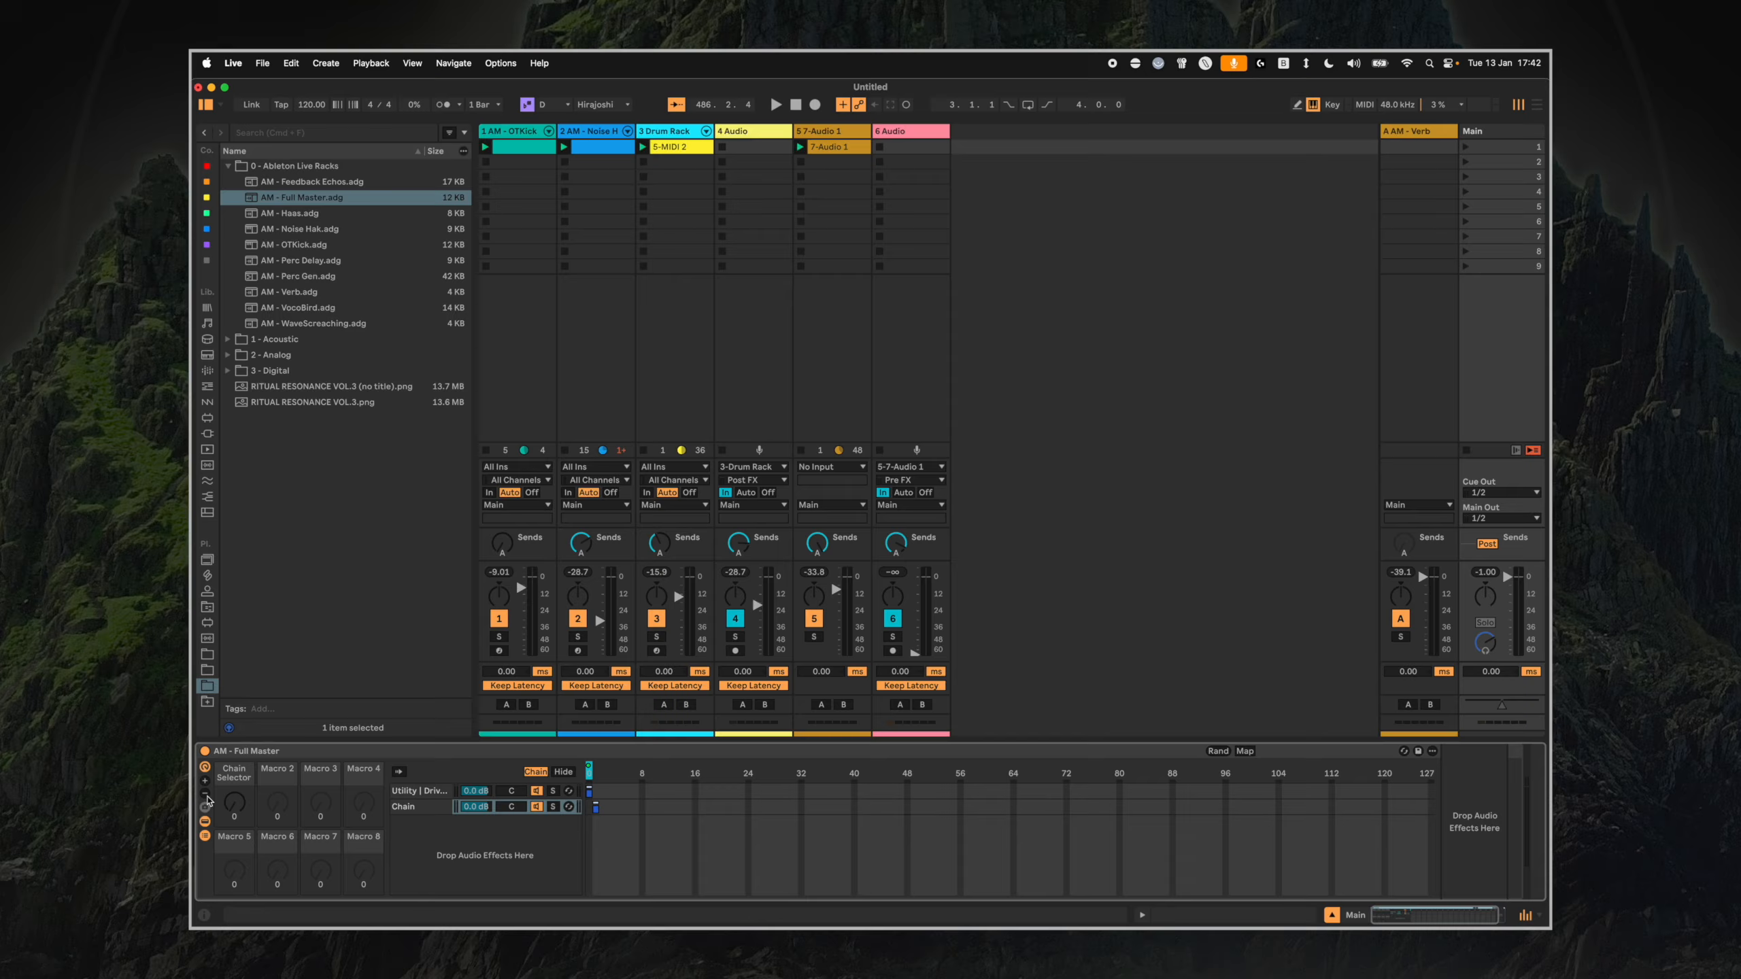
Reduce the Full Master rack's macros to the single Chain Selector control.
{"action": "left_click", "coordinate": [205, 795]}
{"action": "left_click", "coordinate": [205, 796]}
{"action": "left_click", "coordinate": [206, 796]}
Set the Chain Selector mapping's maximum to 1, leave macro mapping and hide the chain zone editor.
{"action": "left_click", "coordinate": [1159, 751]}
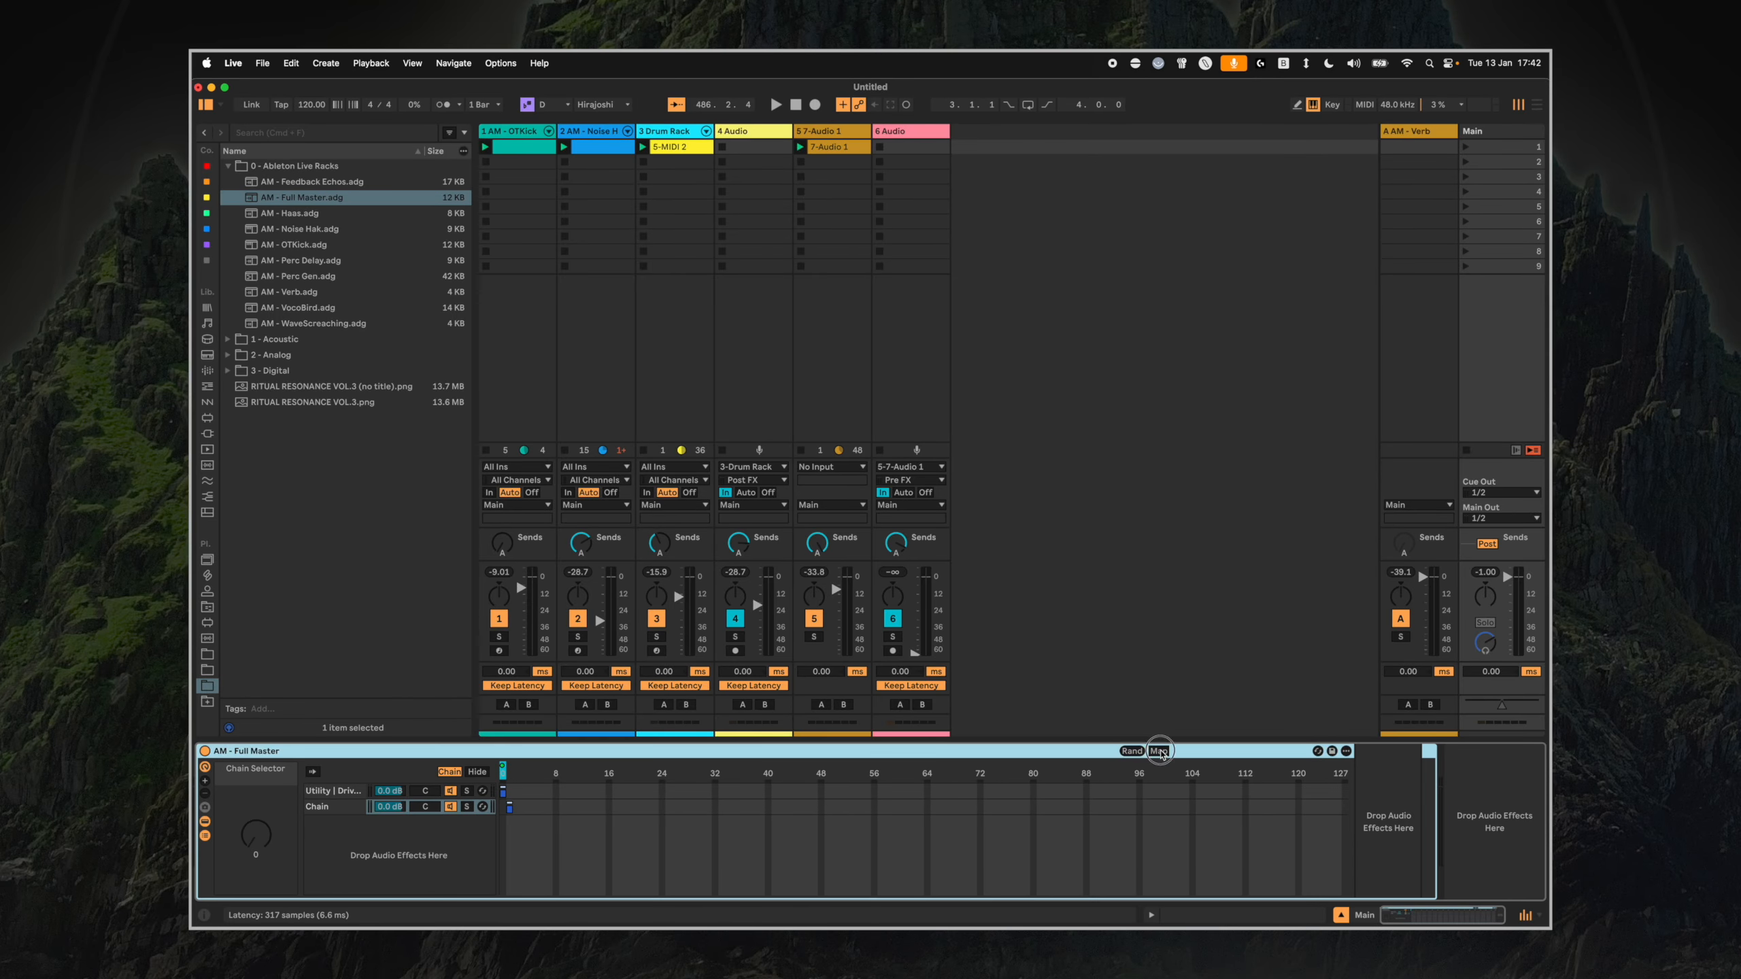
{"action": "left_click", "coordinate": [742, 167]}
{"action": "type", "text": "1"}
{"action": "key", "text": "Return"}
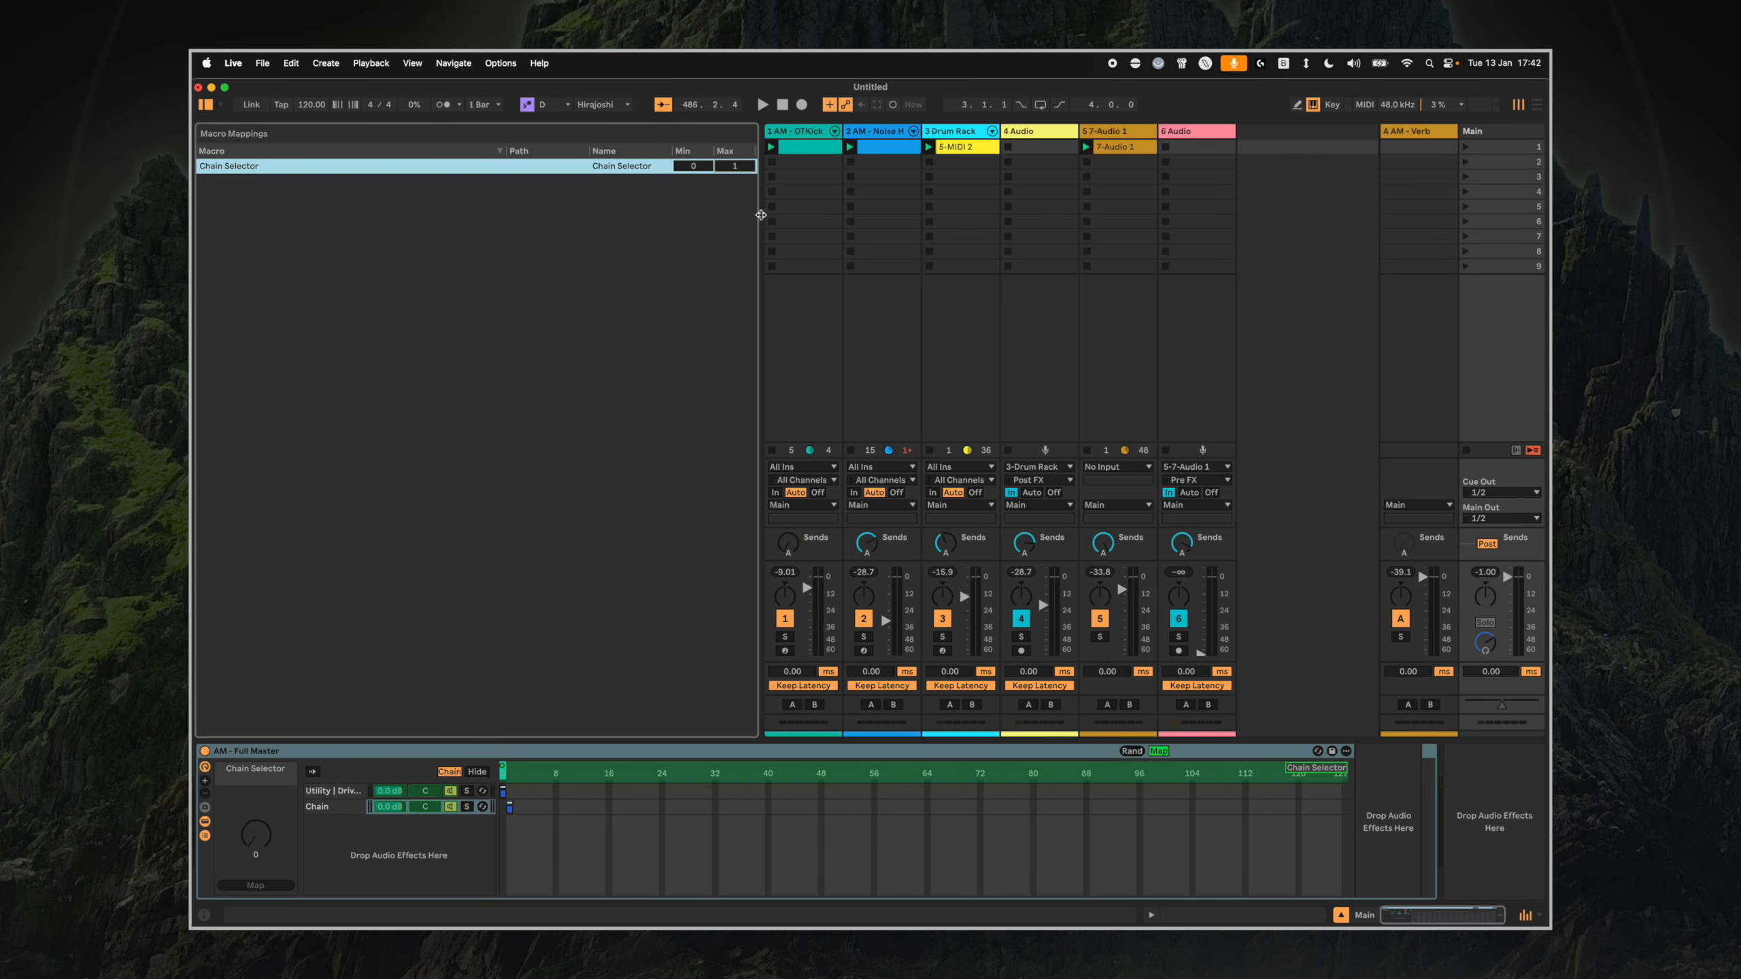
{"action": "left_click", "coordinate": [1158, 751]}
{"action": "left_click", "coordinate": [477, 771]}
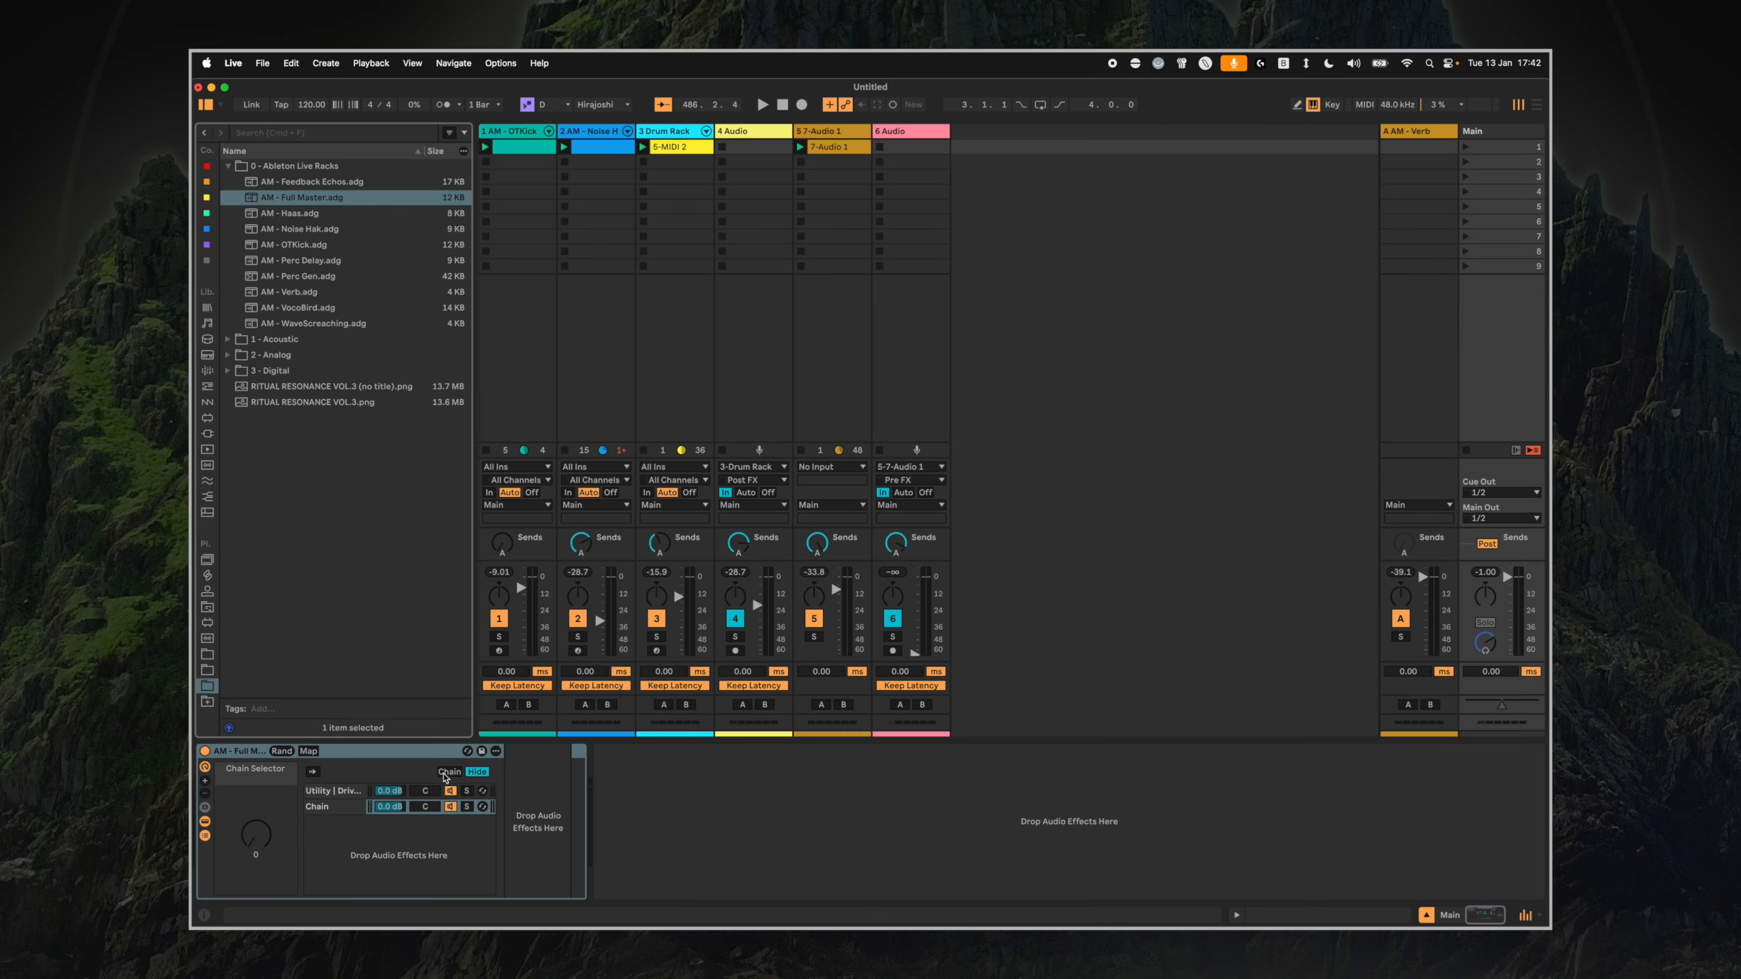
During playback, switch the Chain Selector macro between 1 and 0 to compare the empty chain with the processed one.
{"action": "left_click", "coordinate": [336, 792]}
{"action": "mouse_move", "coordinate": [257, 842]}
{"action": "left_mouse_down"}
{"action": "mouse_move", "coordinate": [256, 813]}
{"action": "mouse_move", "coordinate": [258, 874]}
{"action": "left_mouse_up"}
{"action": "key", "text": "space"}
{"action": "key", "text": "space"}
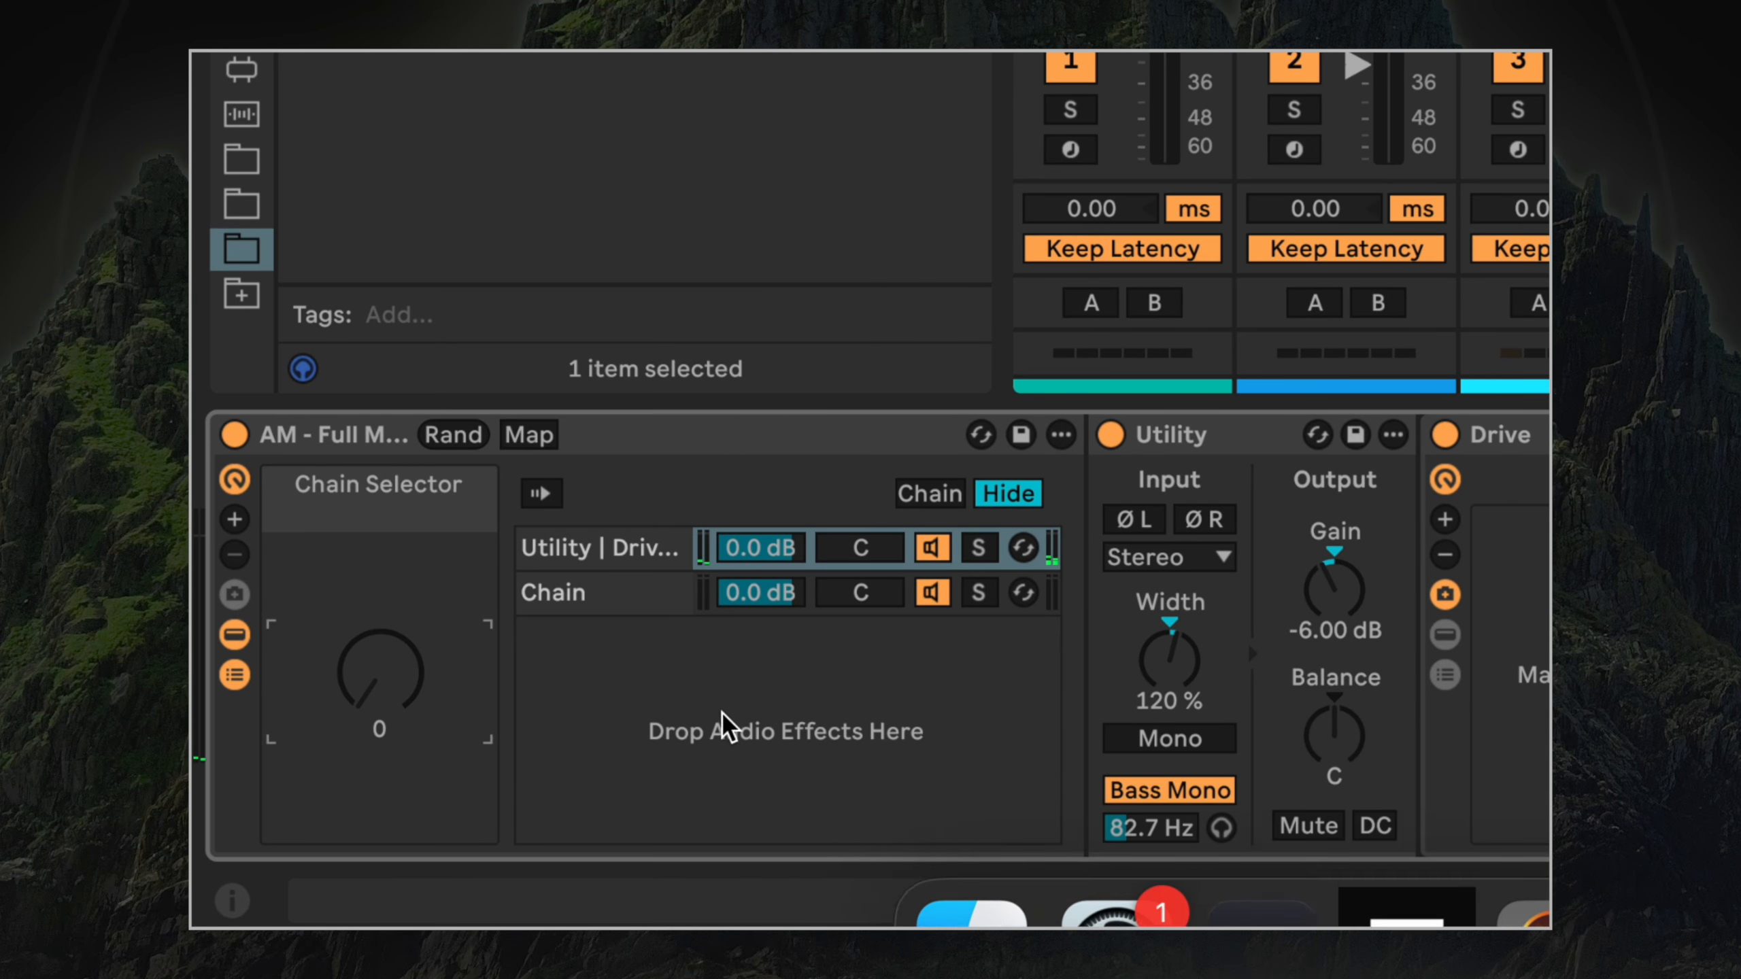
{"action": "left_click_drag", "start_coordinate": [384, 707], "coordinate": [384, 700]}
{"action": "key", "text": "space"}
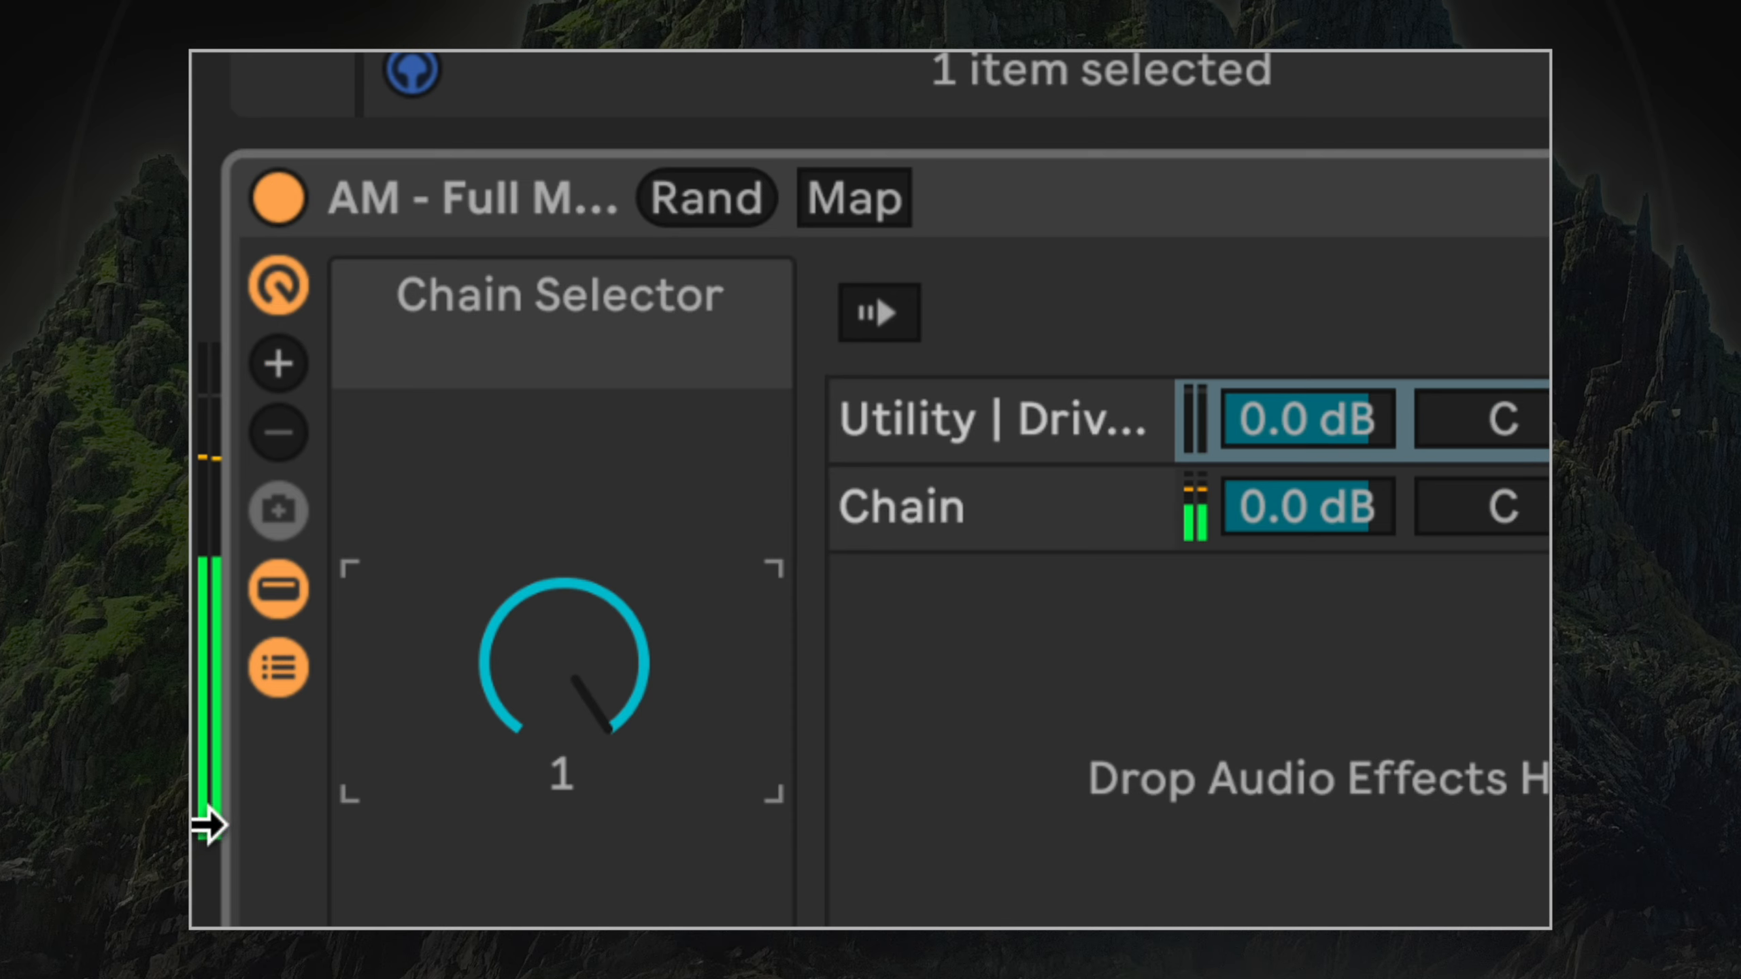
{"action": "left_click_drag", "start_coordinate": [523, 717], "coordinate": [591, 738]}
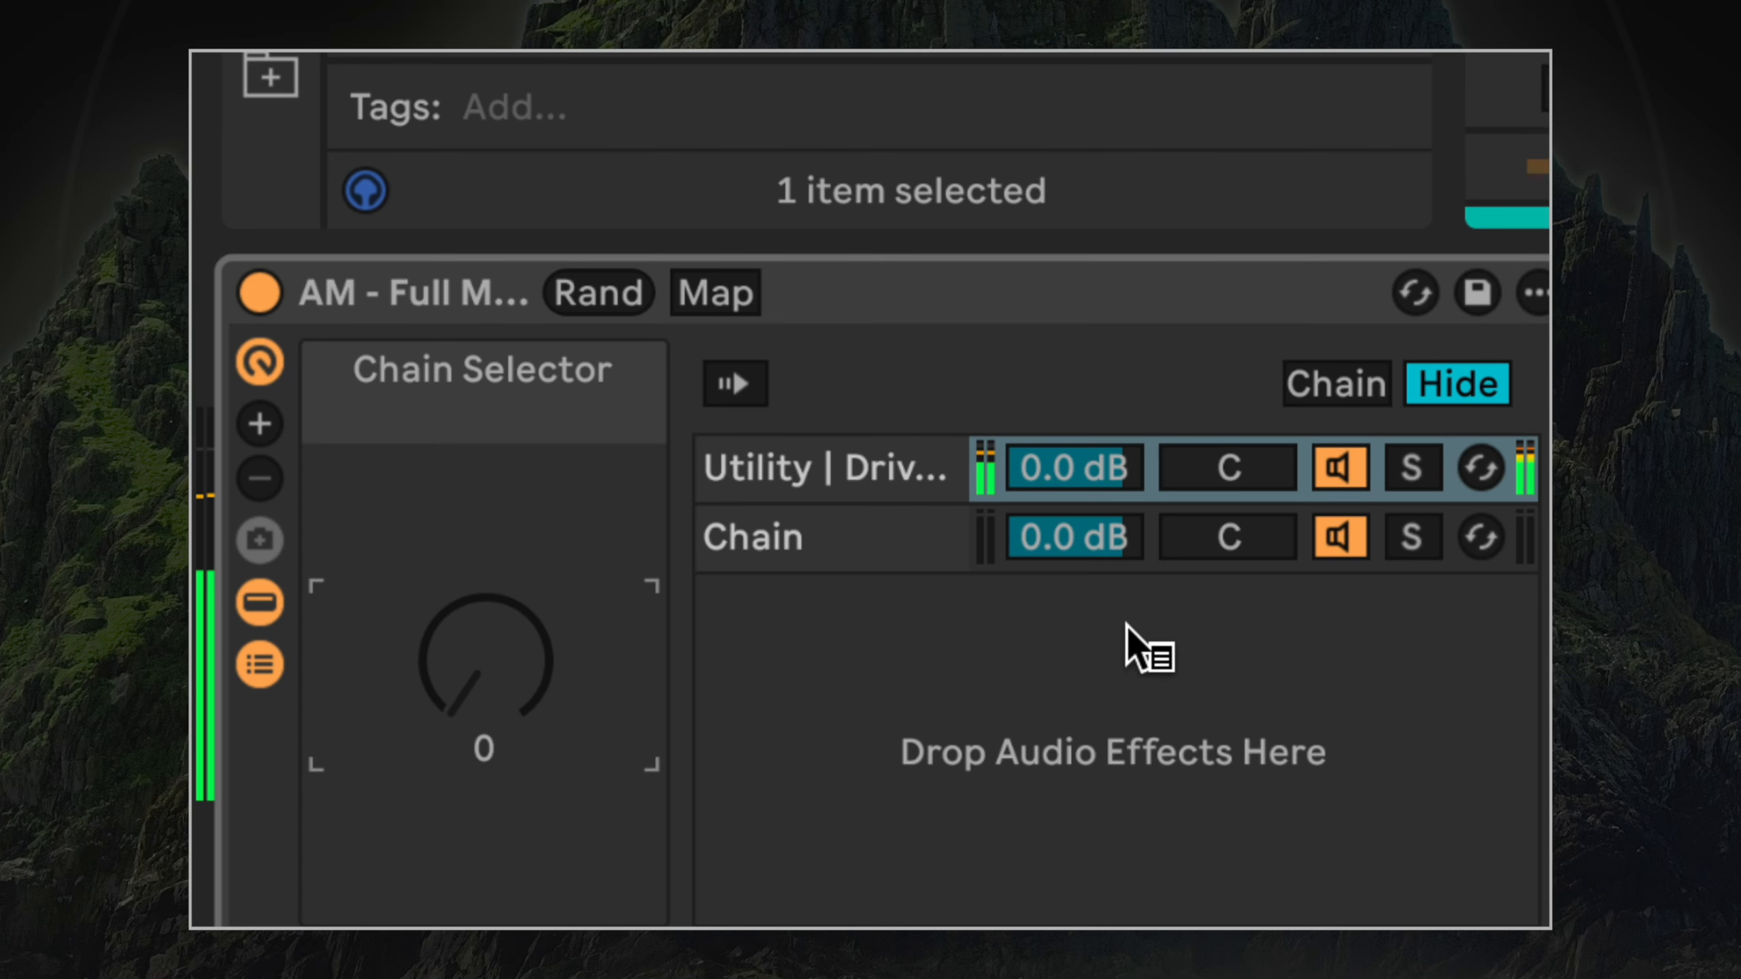
Switch the Chain Selector to 1 and raise the empty chain's volume to 6.0 dB to level-match the comparison.
{"action": "left_click_drag", "start_coordinate": [1074, 537], "coordinate": [1074, 523]}
{"action": "key", "text": "Up"}
{"action": "key", "text": "Up"}
{"action": "left_click_drag", "start_coordinate": [460, 700], "coordinate": [460, 638]}
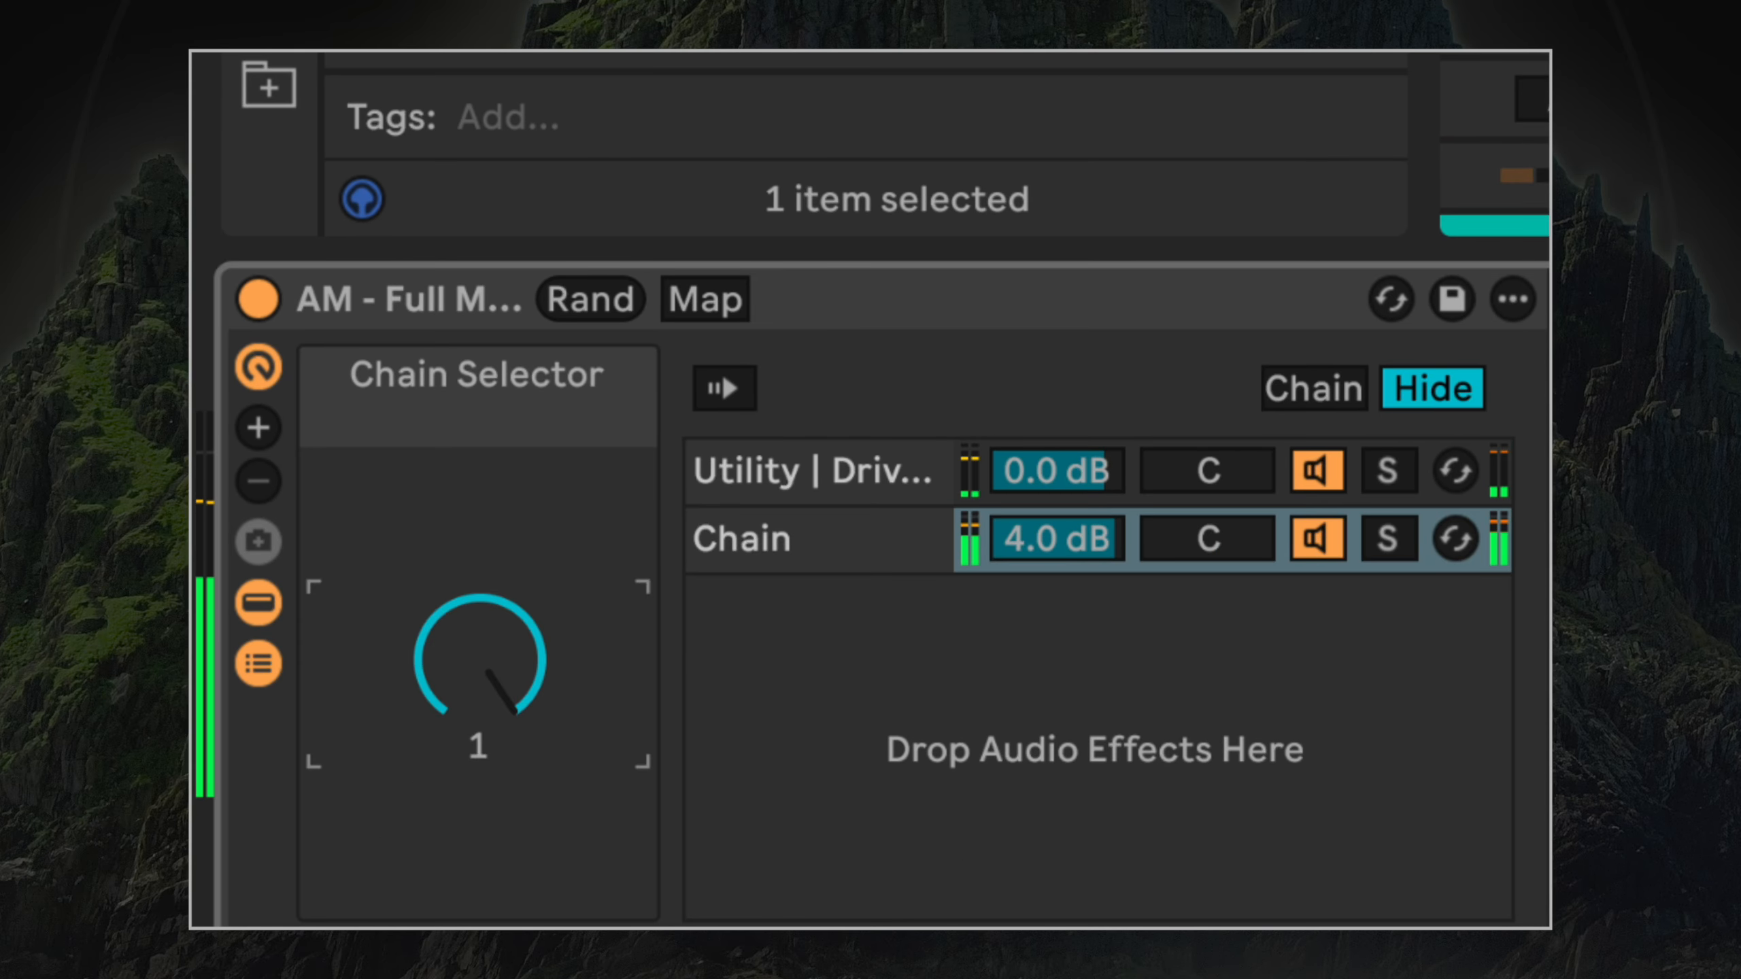
{"action": "left_click", "coordinate": [1053, 527]}
{"action": "key", "text": "Up"}
{"action": "key", "text": "Up"}
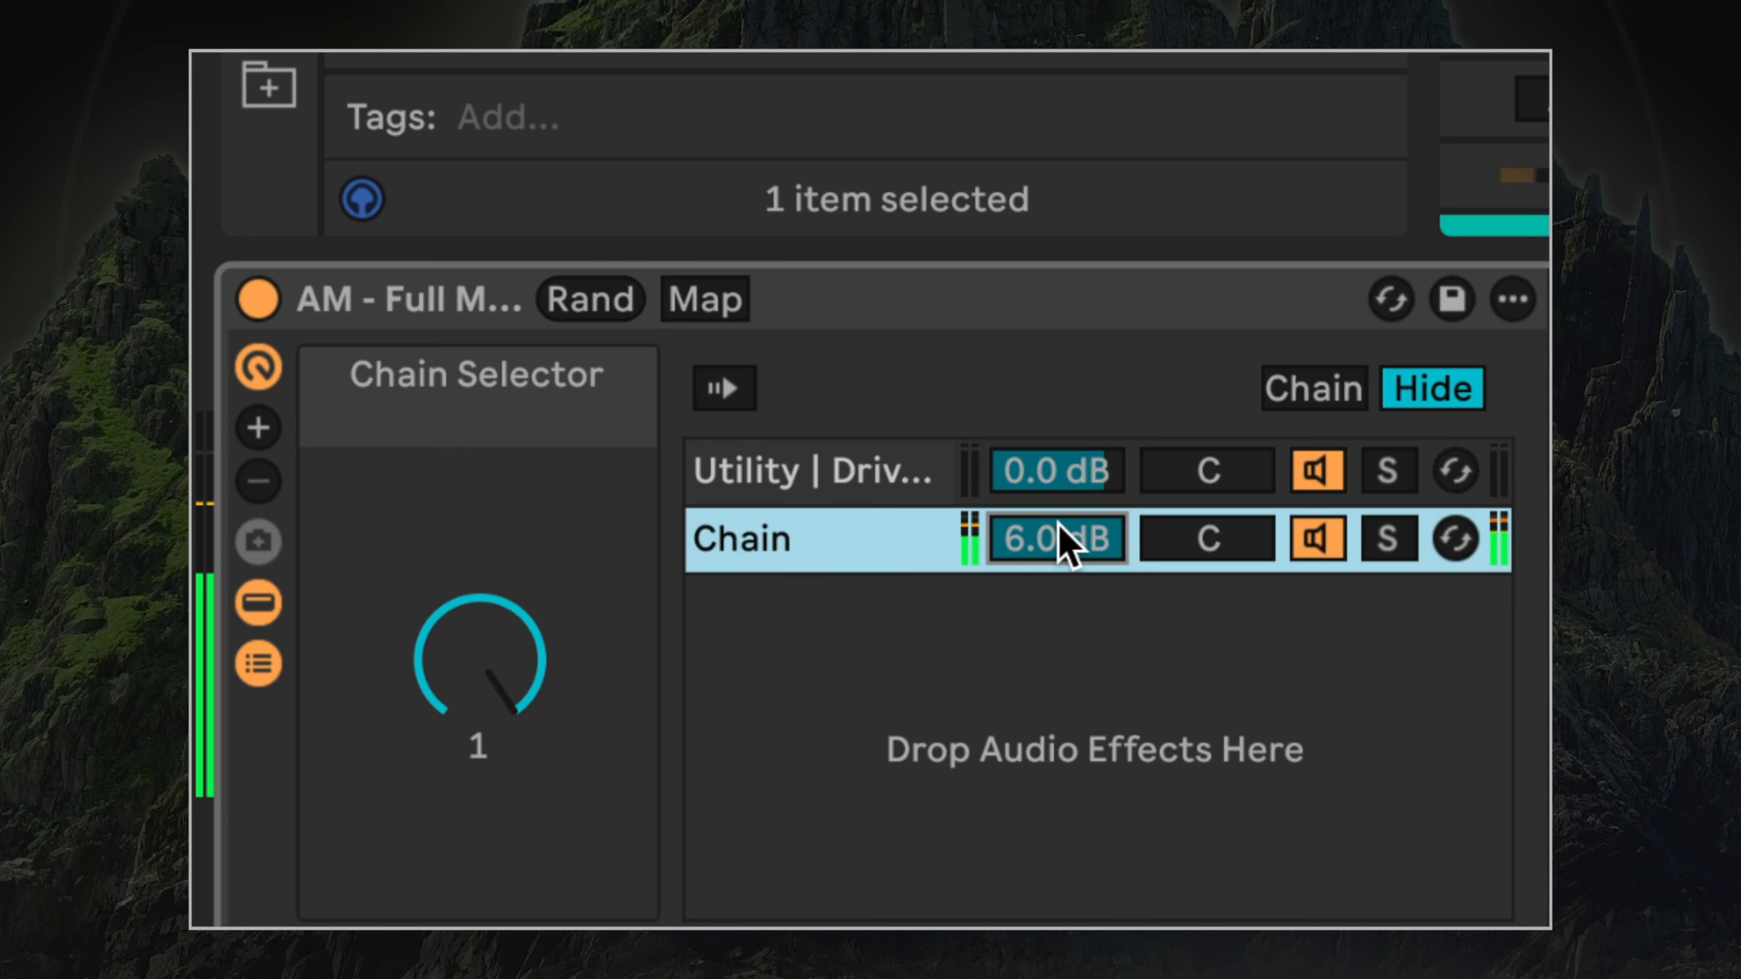
Lower the Utility/Drive chain's volume to -1.0 dB and compare both chains, ending with the Chain Selector at 0.
{"action": "left_click", "coordinate": [1069, 483]}
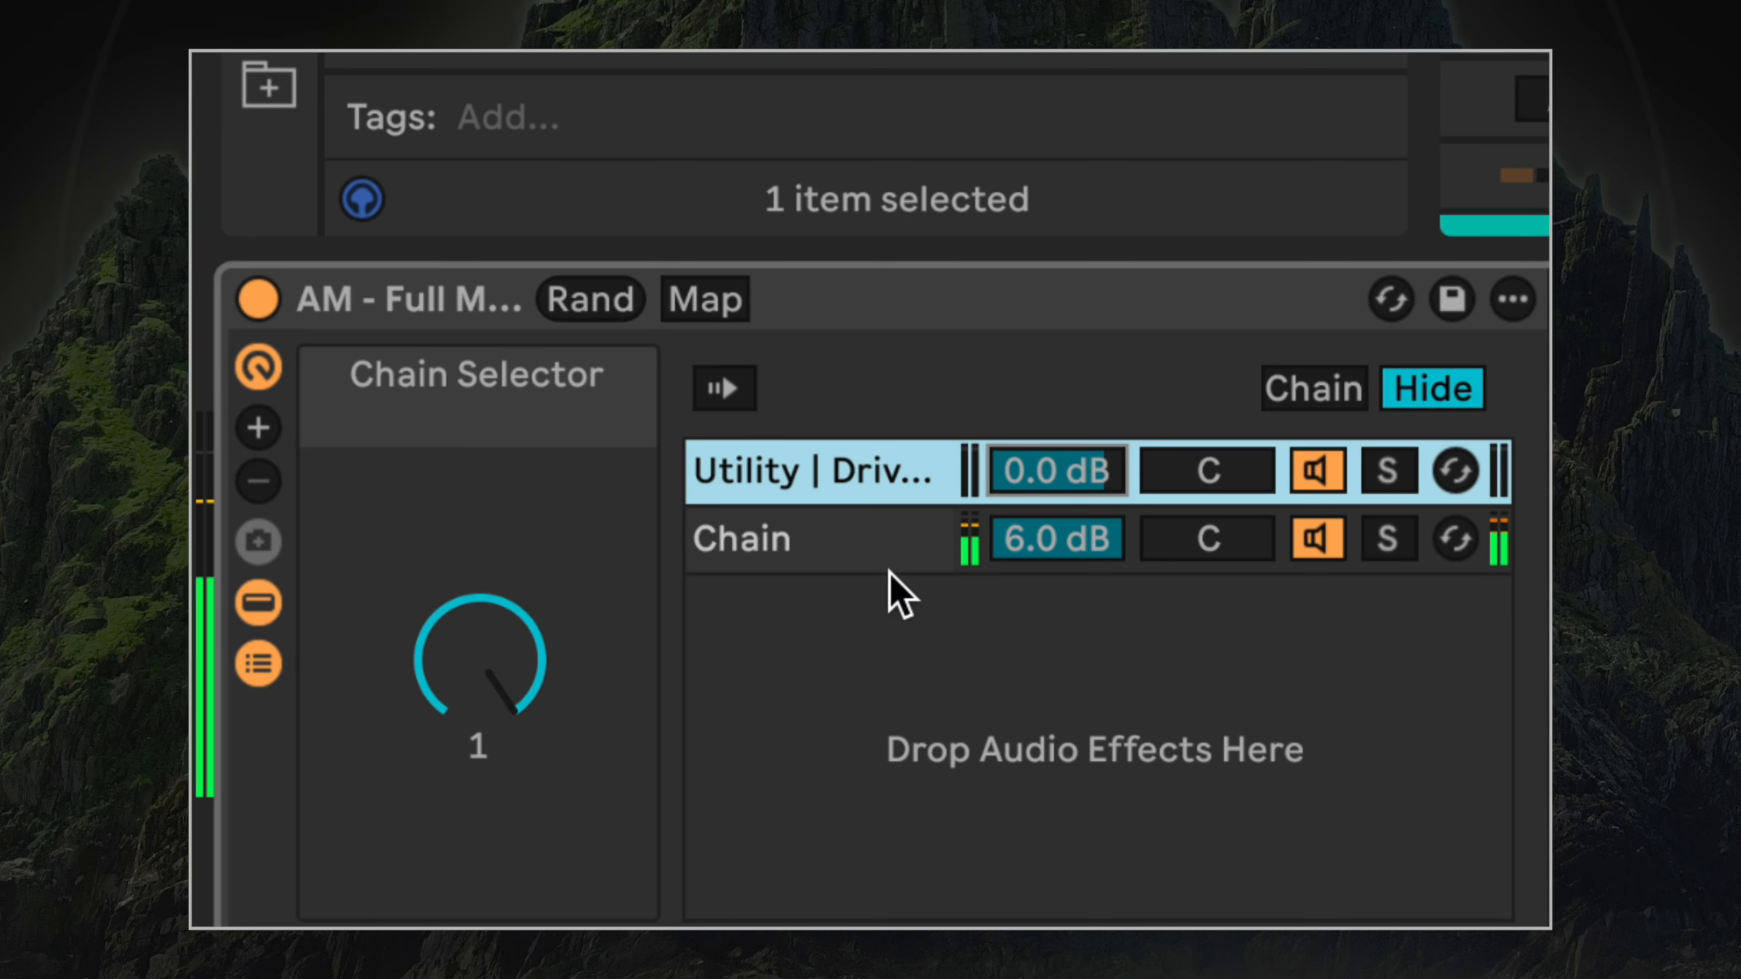
{"action": "left_click", "coordinate": [1021, 468]}
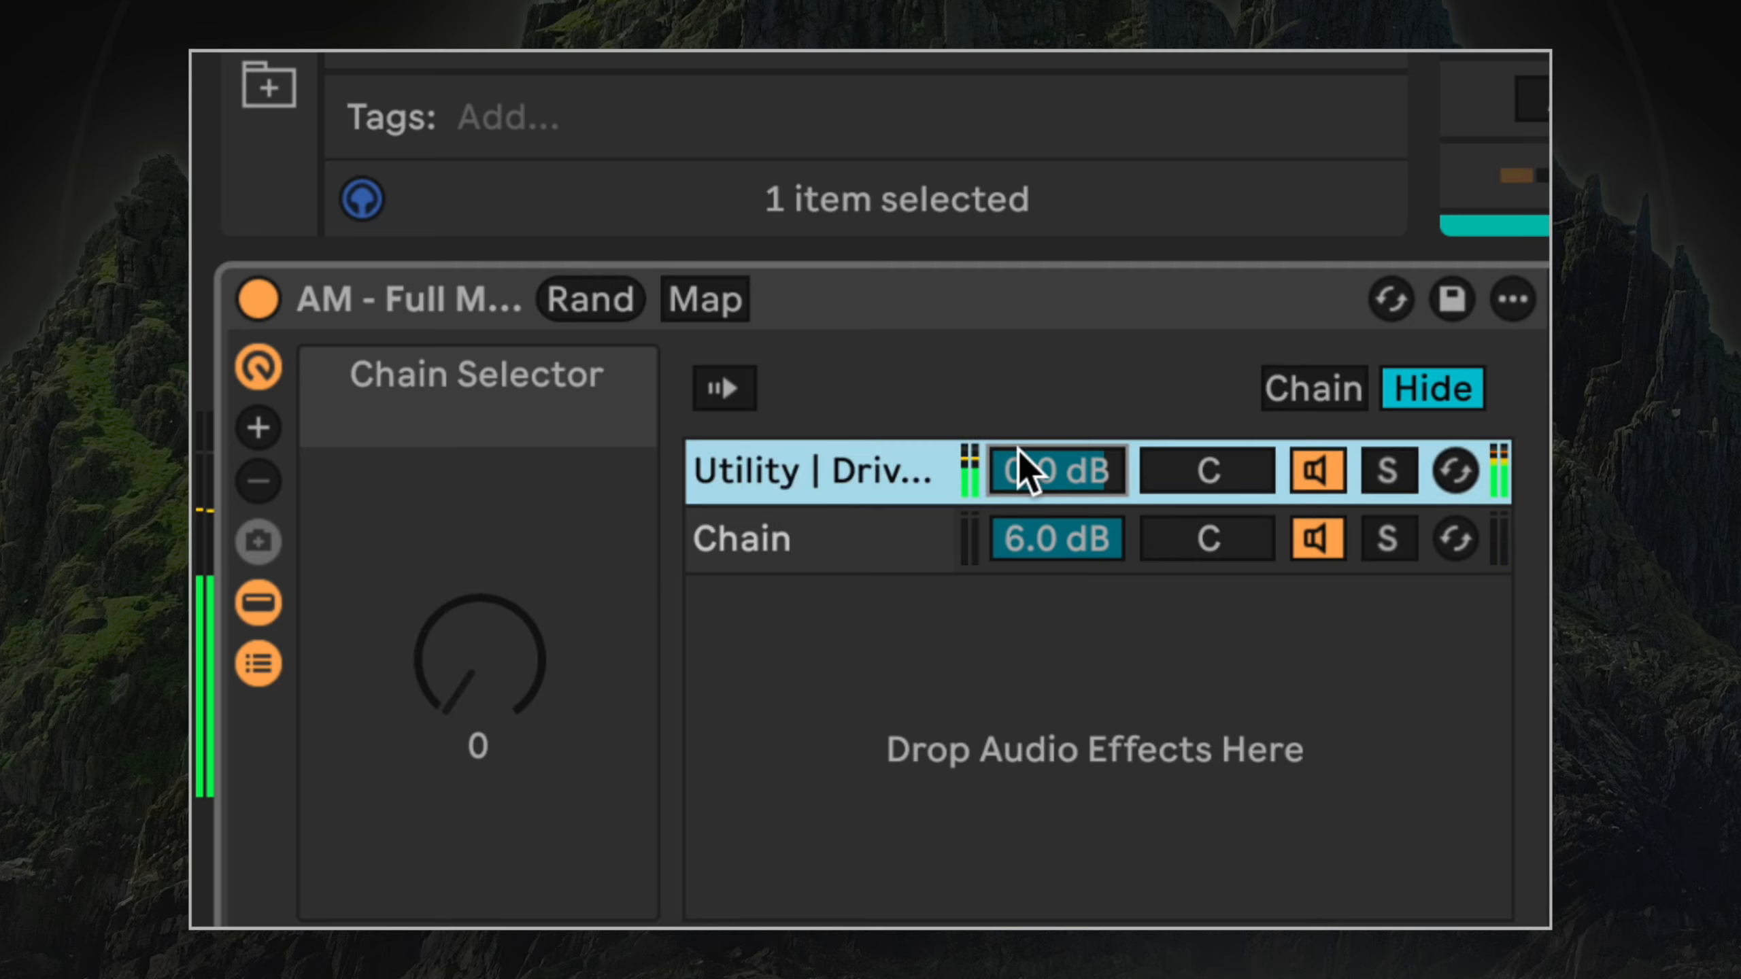
{"action": "key", "text": "Down"}
{"action": "left_click_drag", "start_coordinate": [495, 721], "coordinate": [498, 729]}
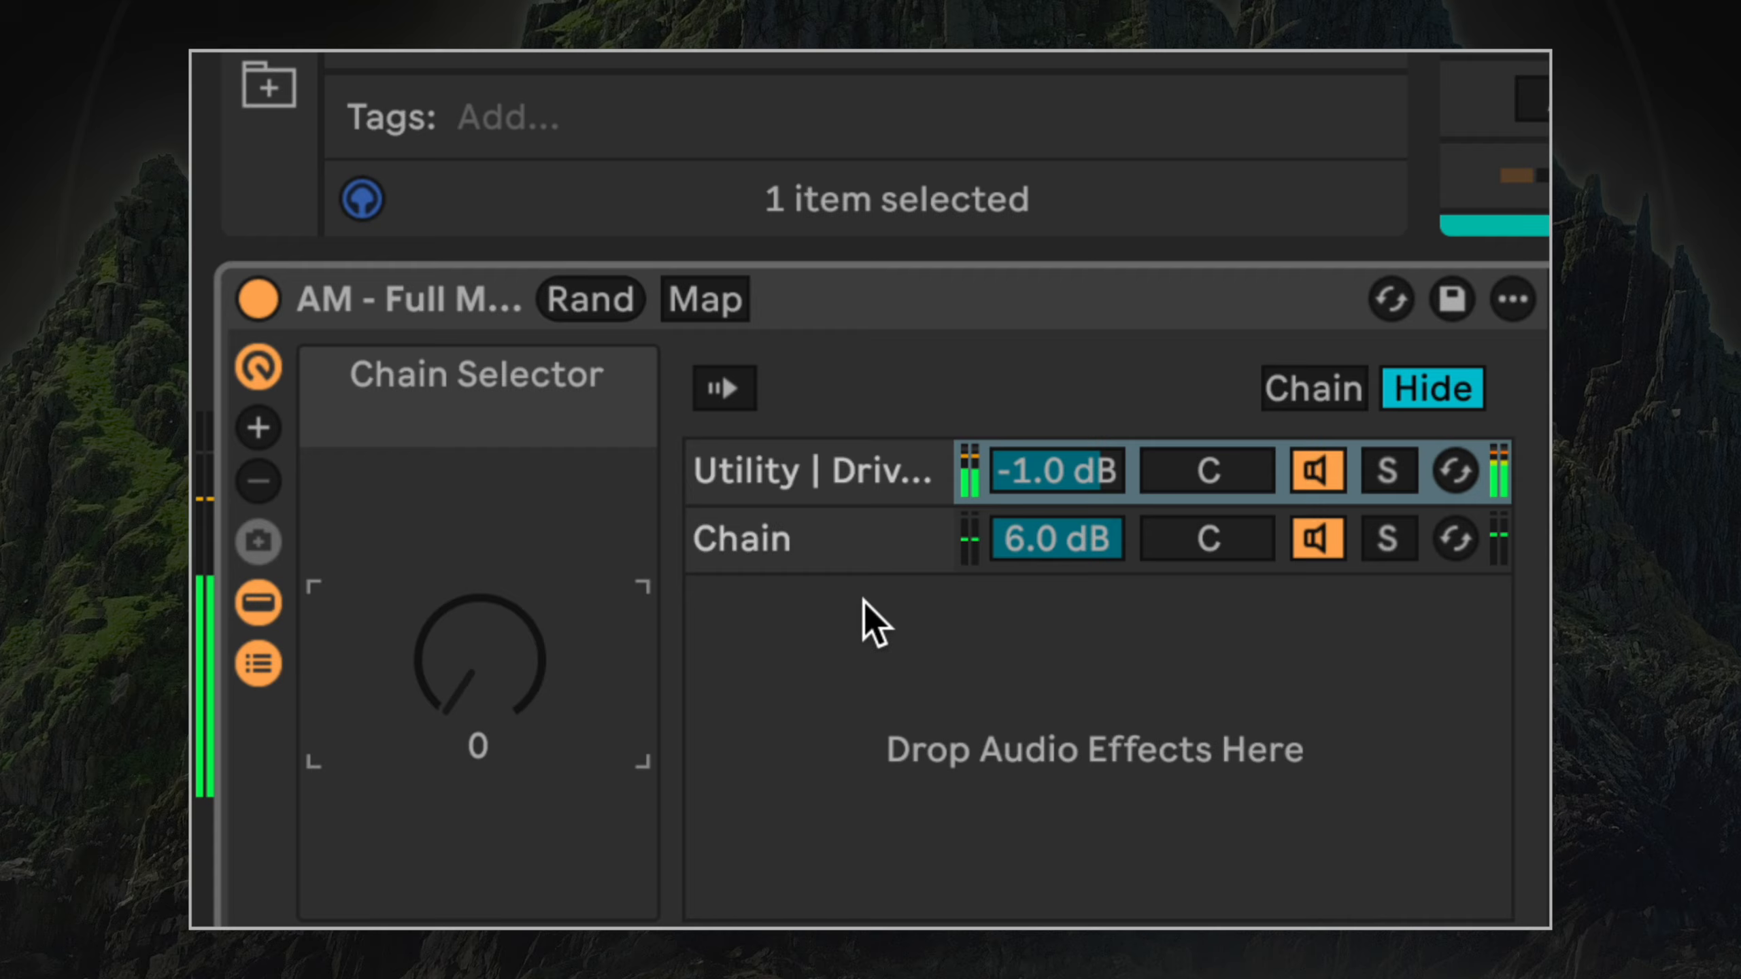